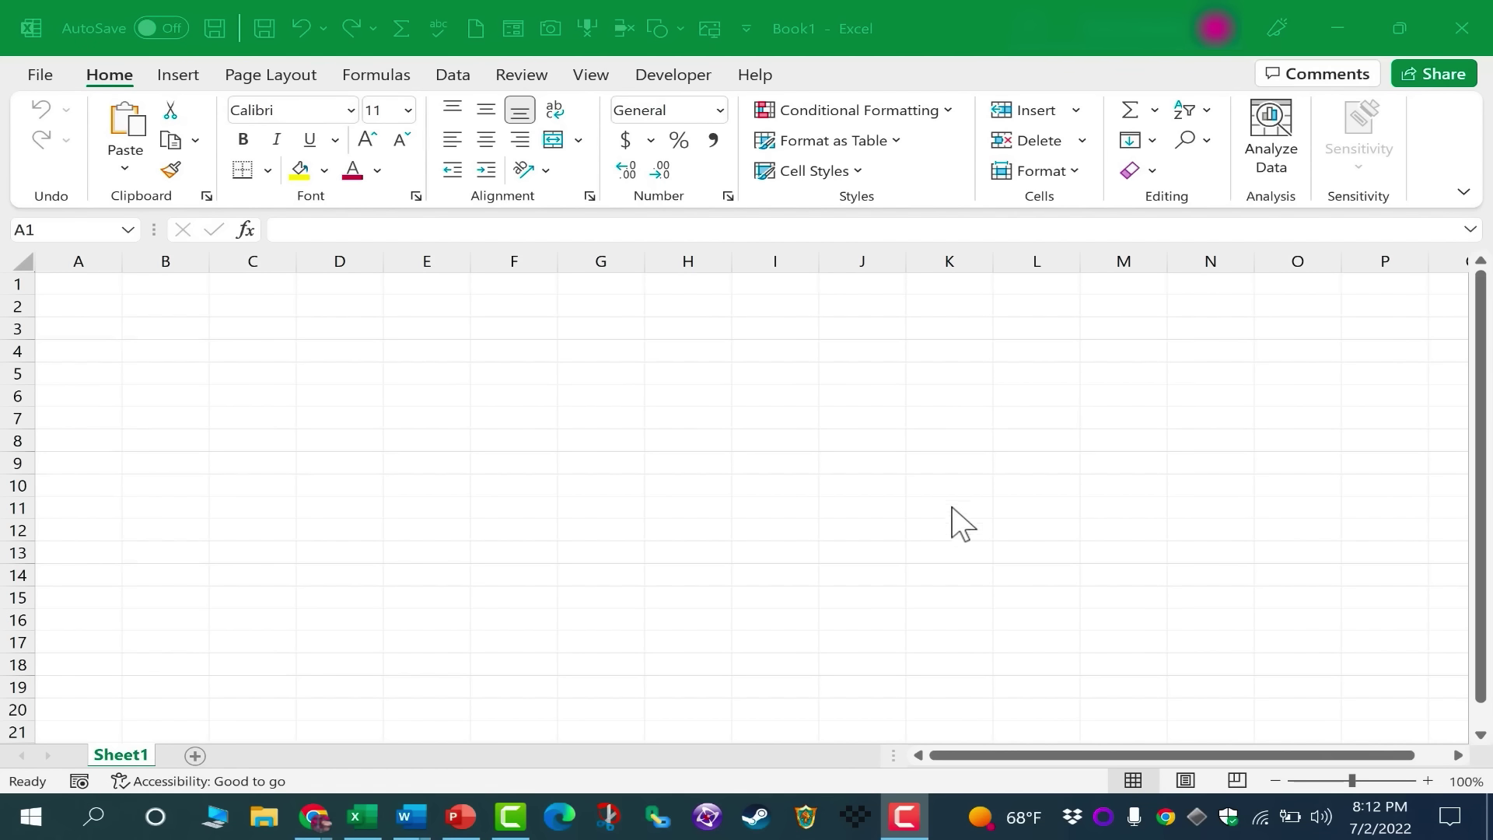
Open a new Excel window, browse the available templates and create a blank workbook, with cell I4 selected
mouse_move(362, 817)
click(369, 691)
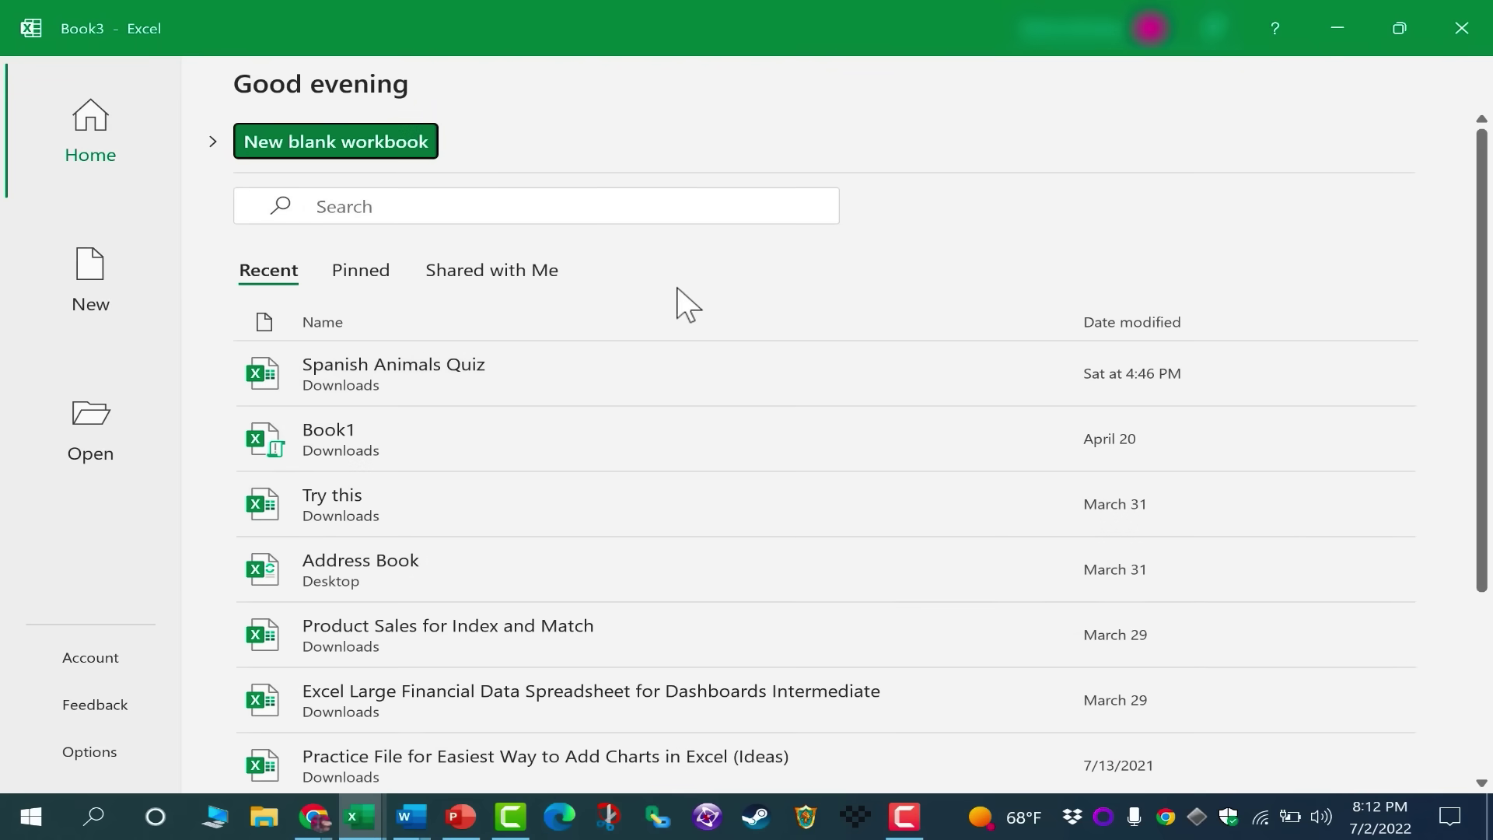
key(shift+Tab)
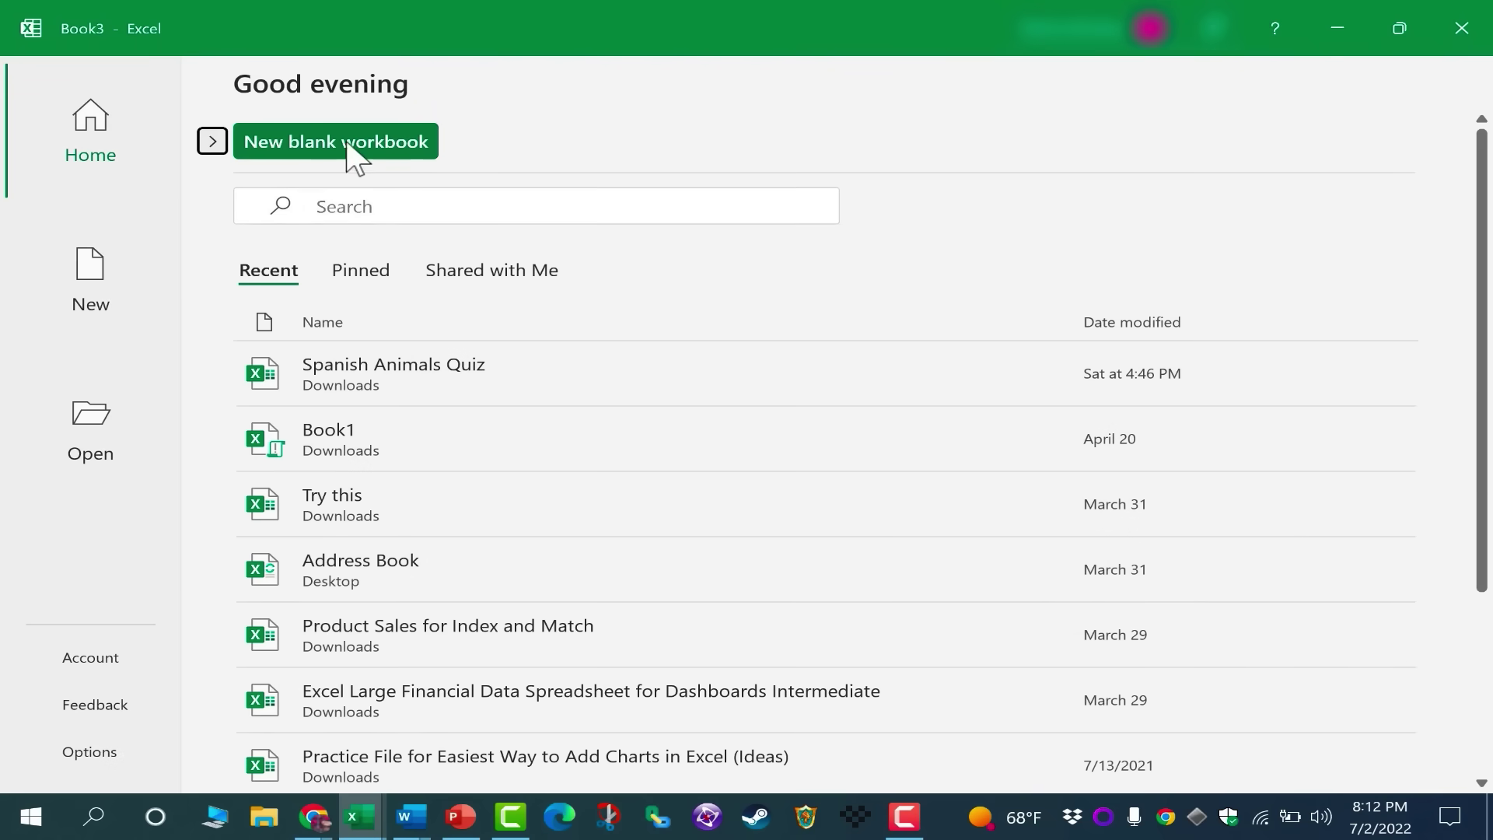
click(221, 143)
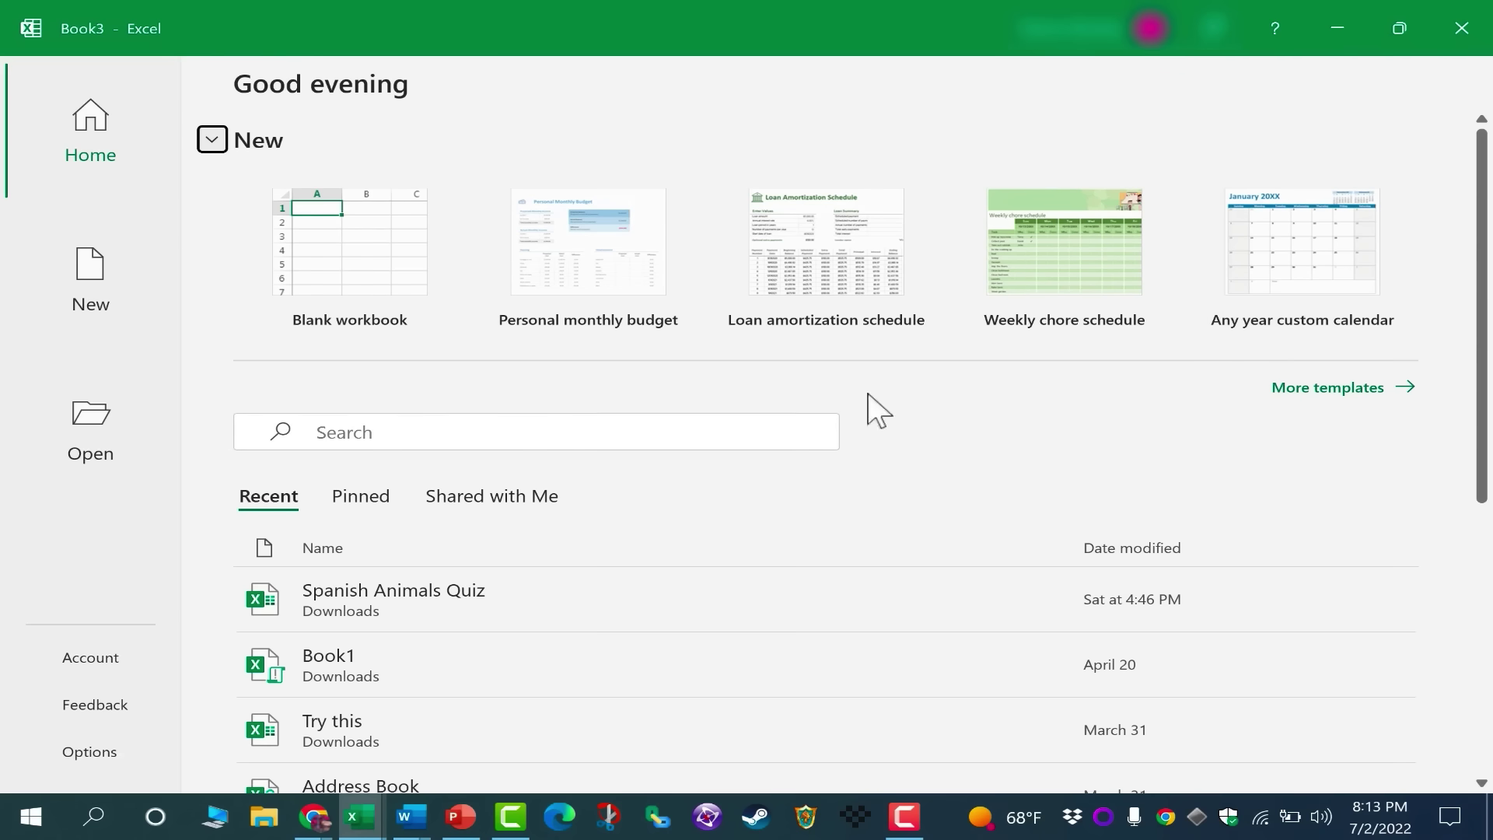
click(1405, 389)
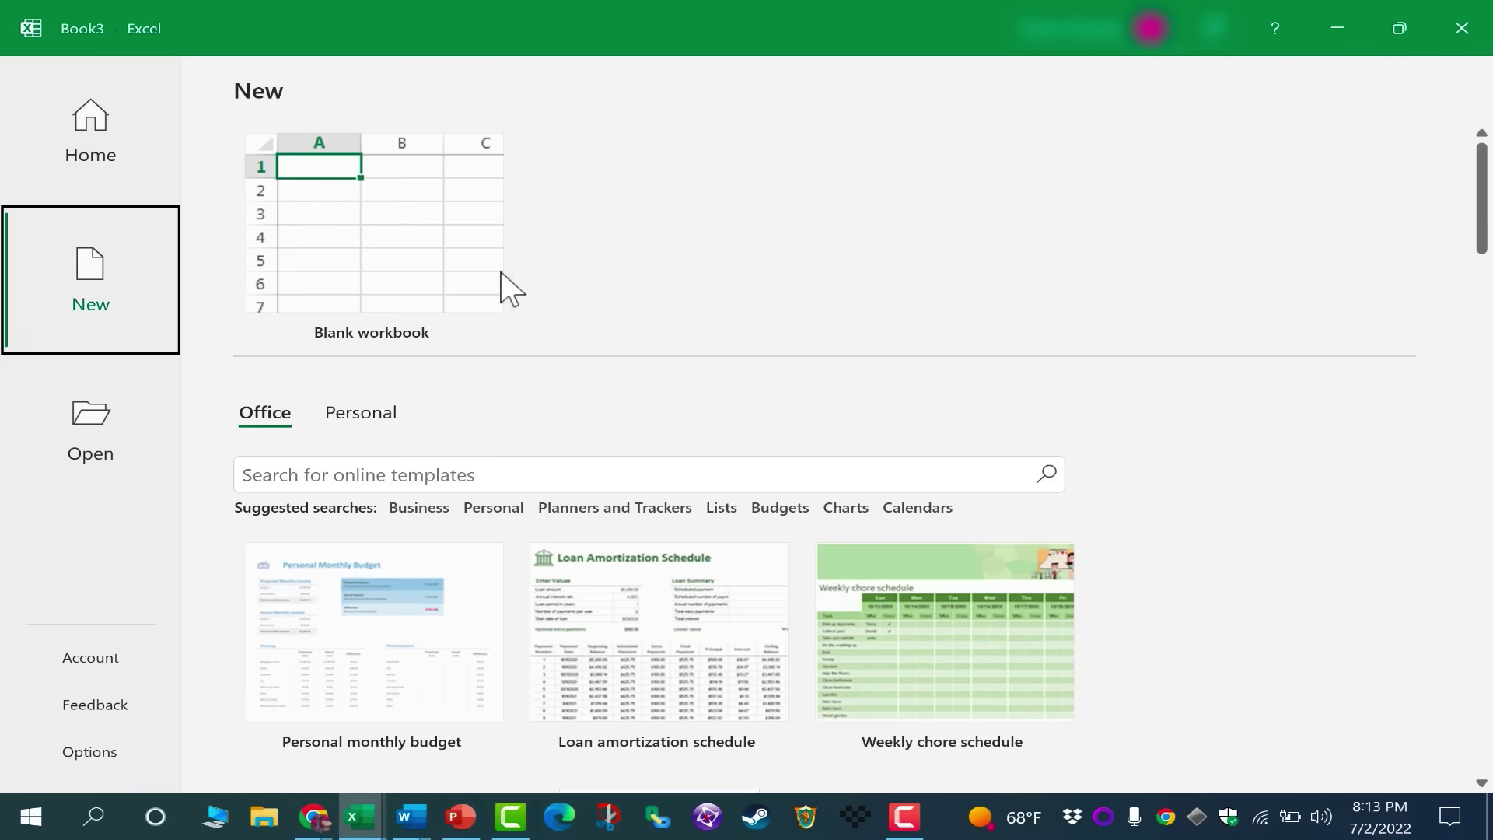
click(399, 268)
click(399, 260)
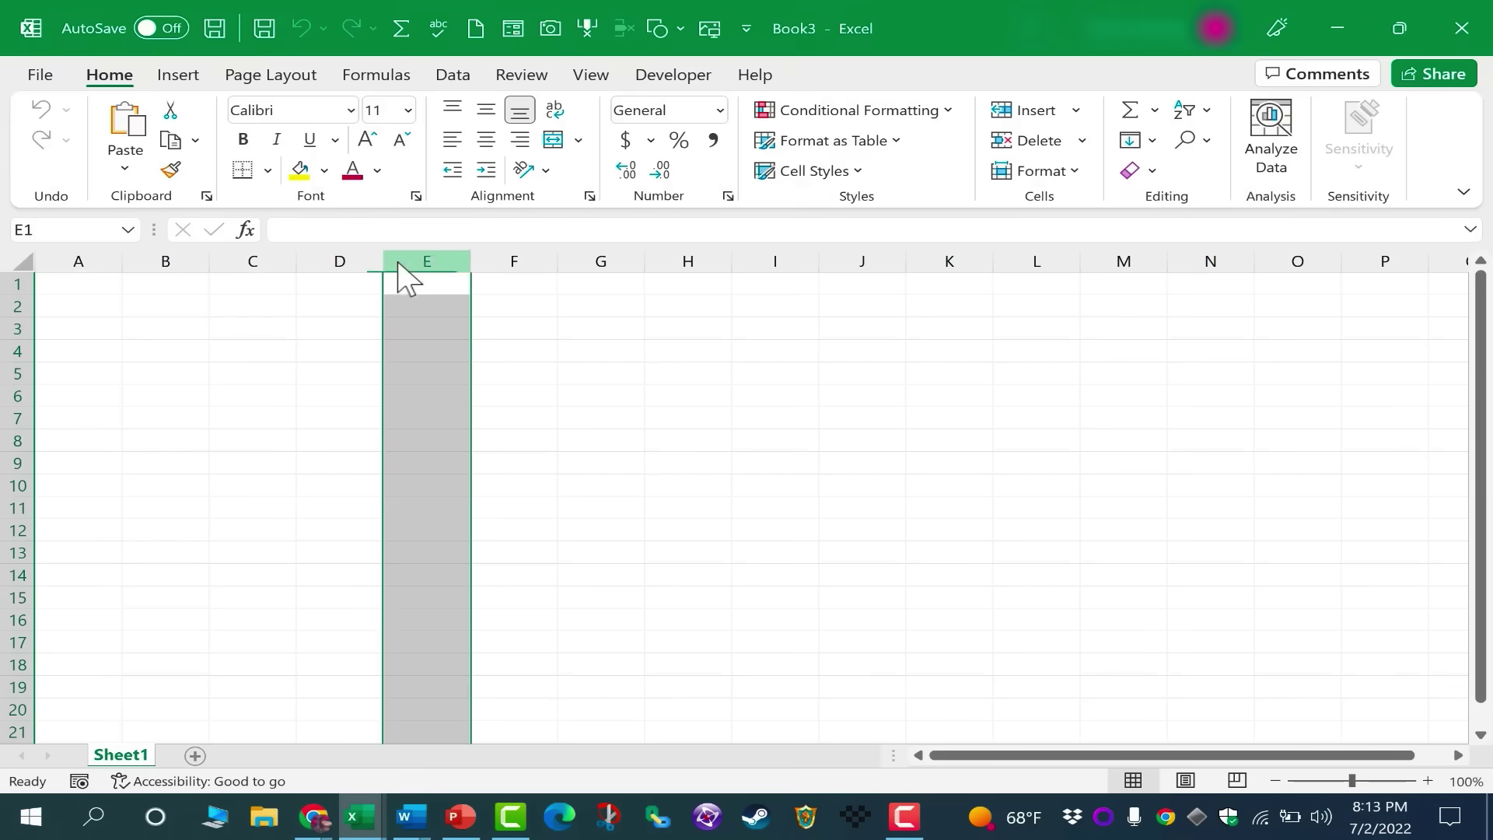
click(735, 350)
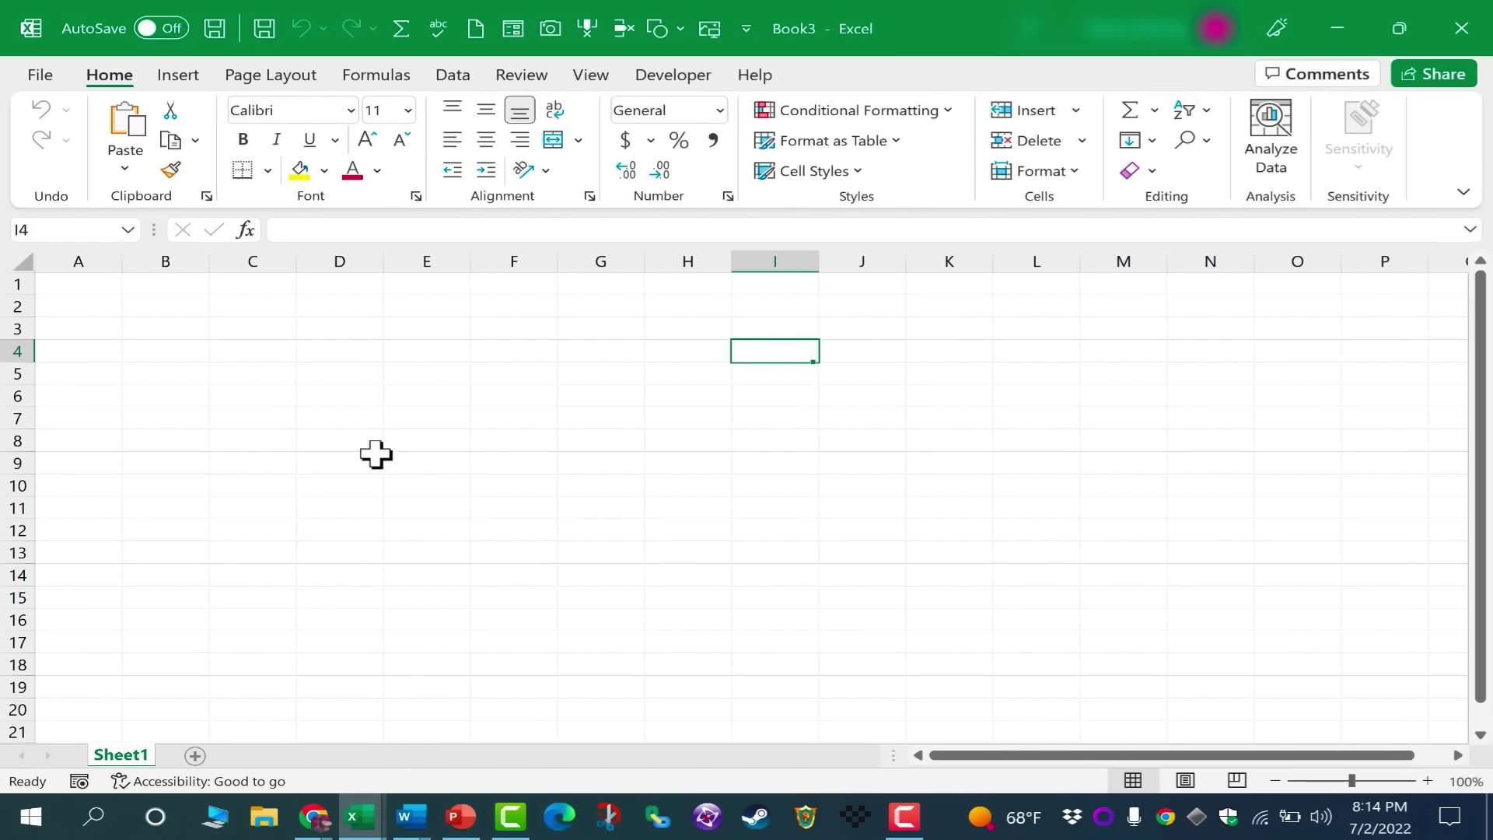
Select columns E, C, K and I one after another to show what columns are
click(426, 257)
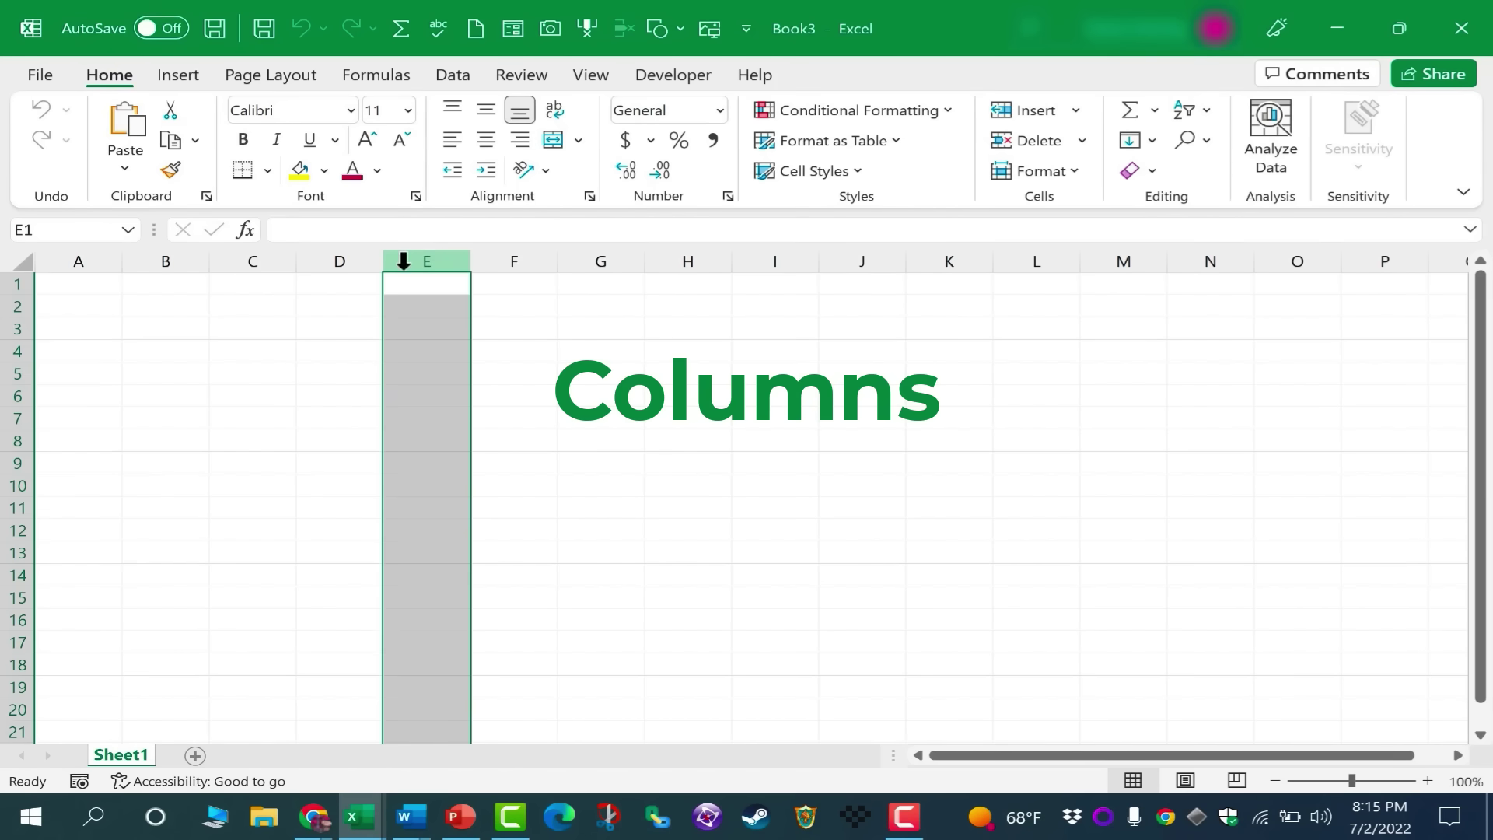
click(268, 262)
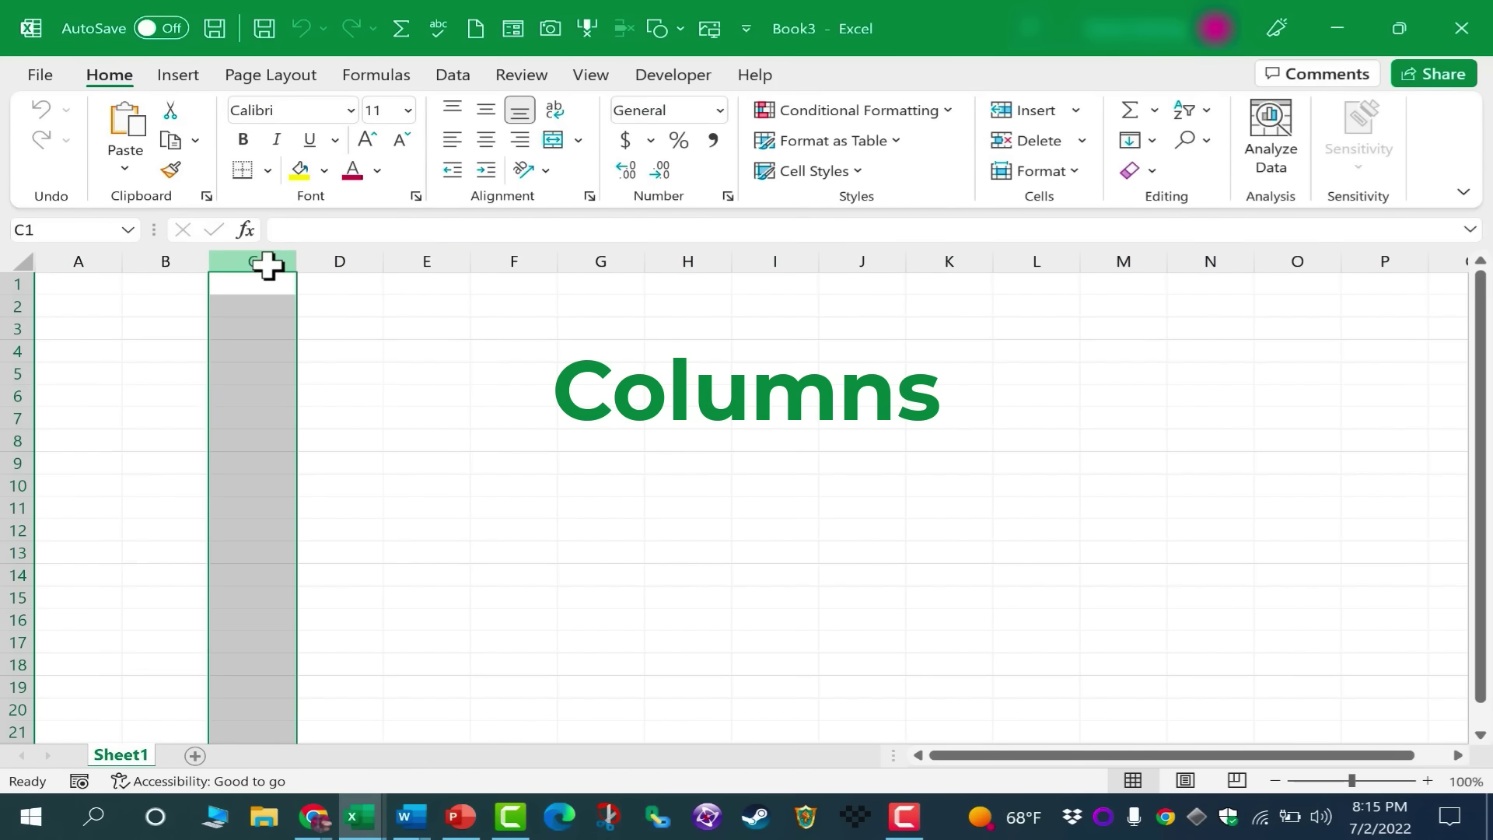
click(950, 258)
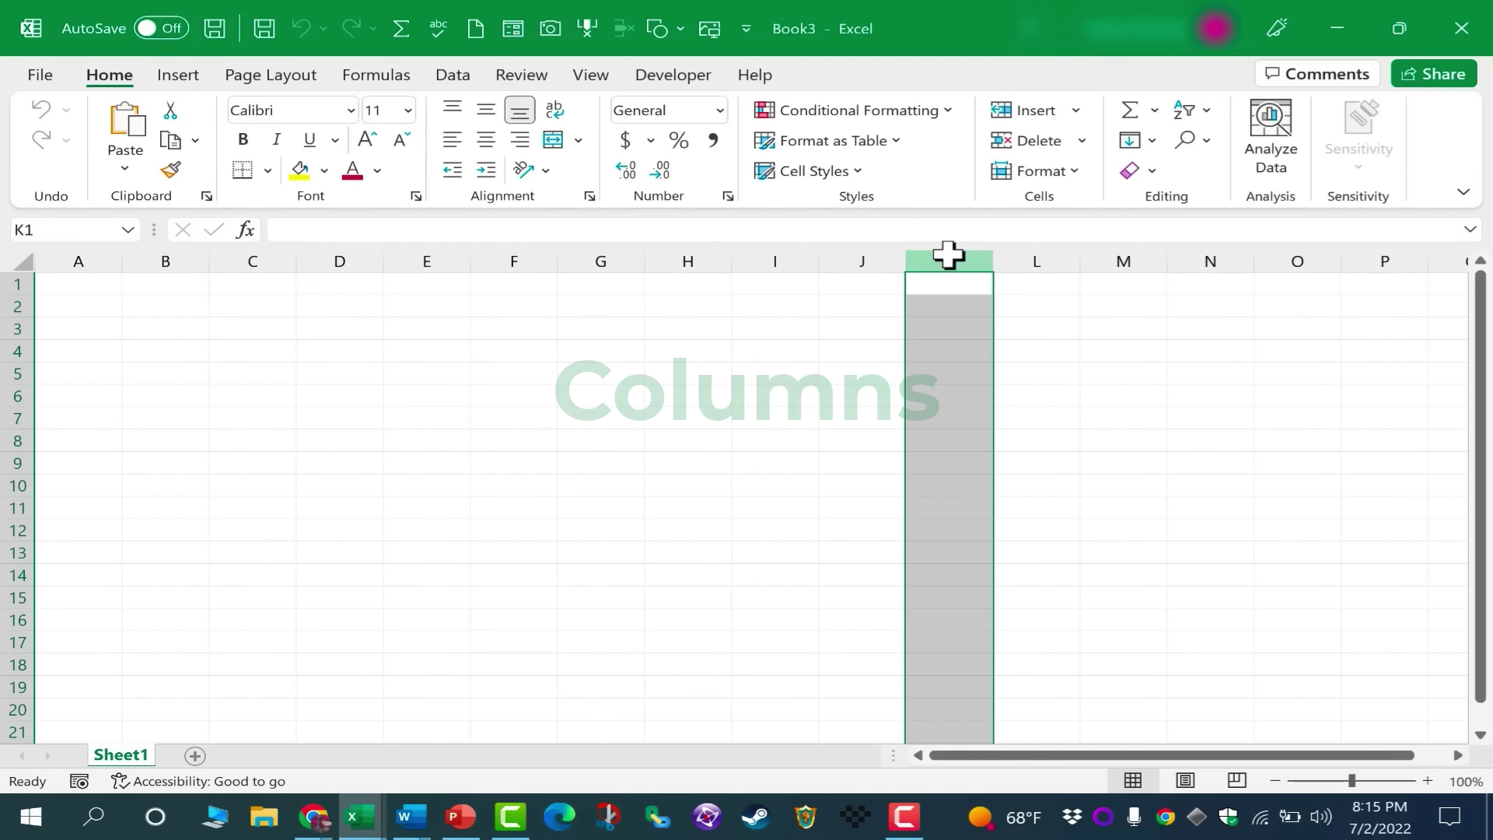
click(789, 260)
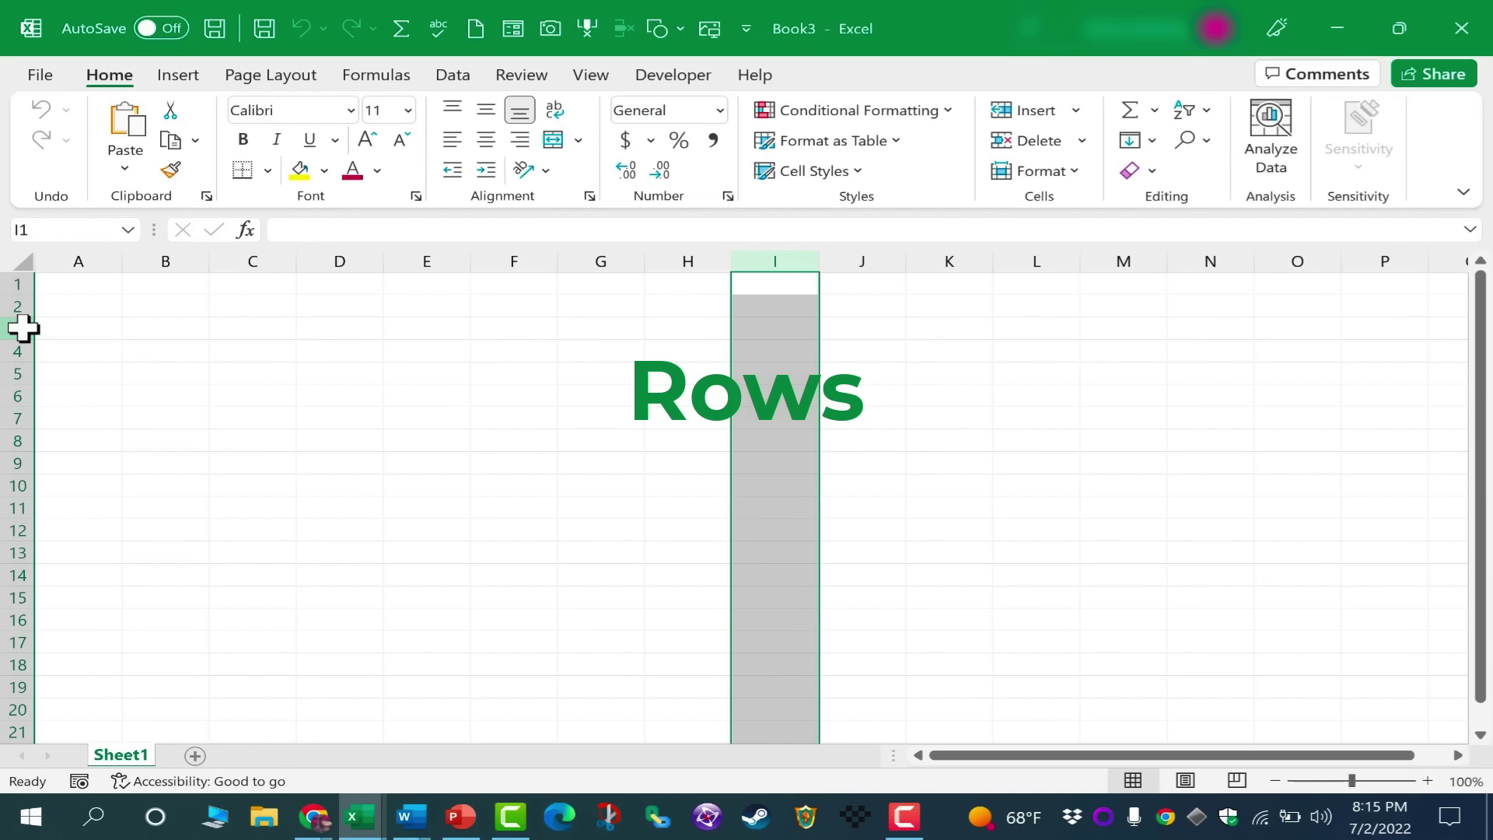
Select rows 3, 9 and 10 one after another to show what rows are
click(17, 327)
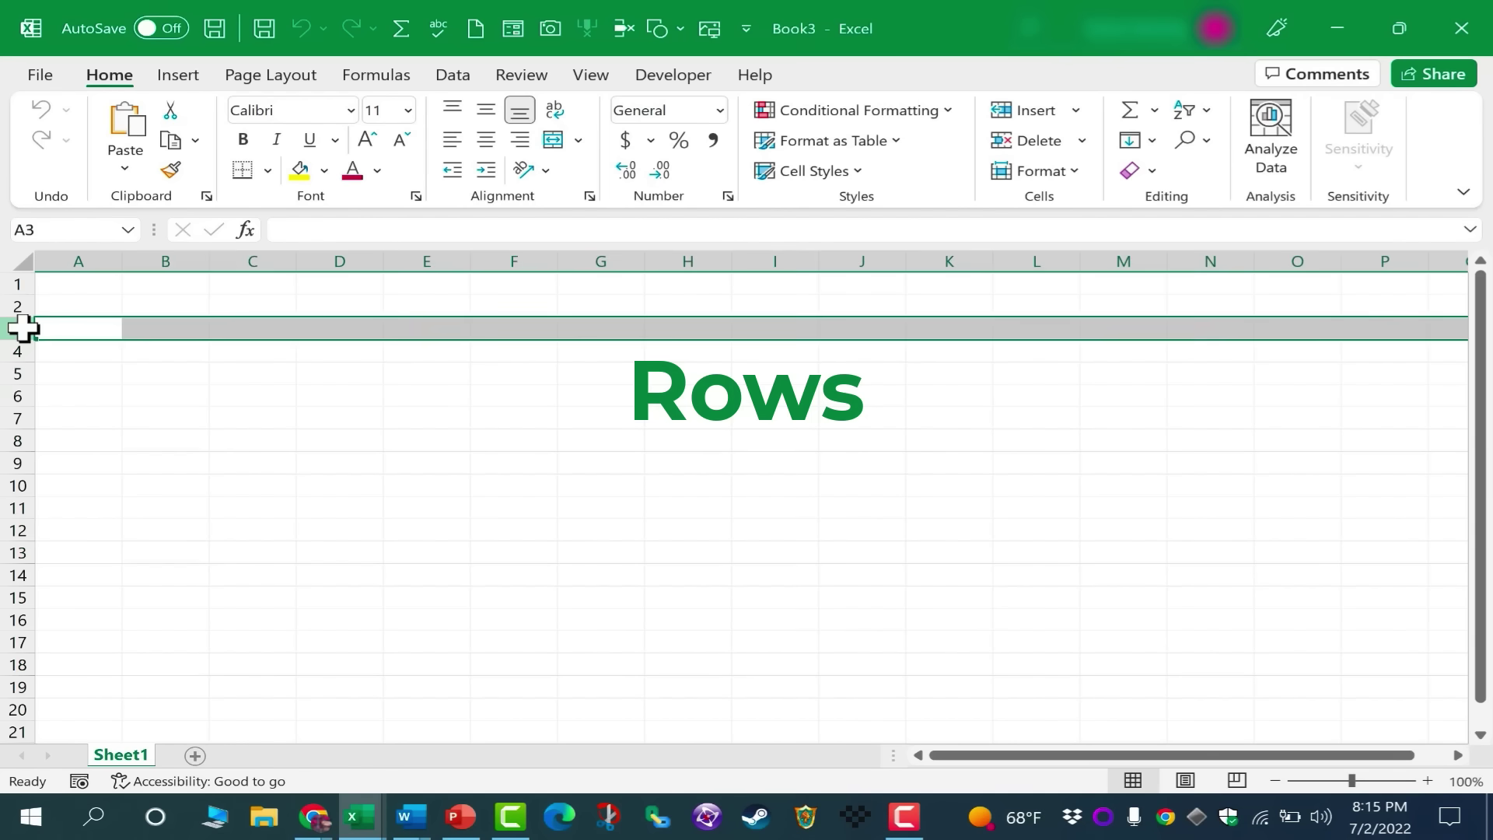
click(15, 464)
click(15, 486)
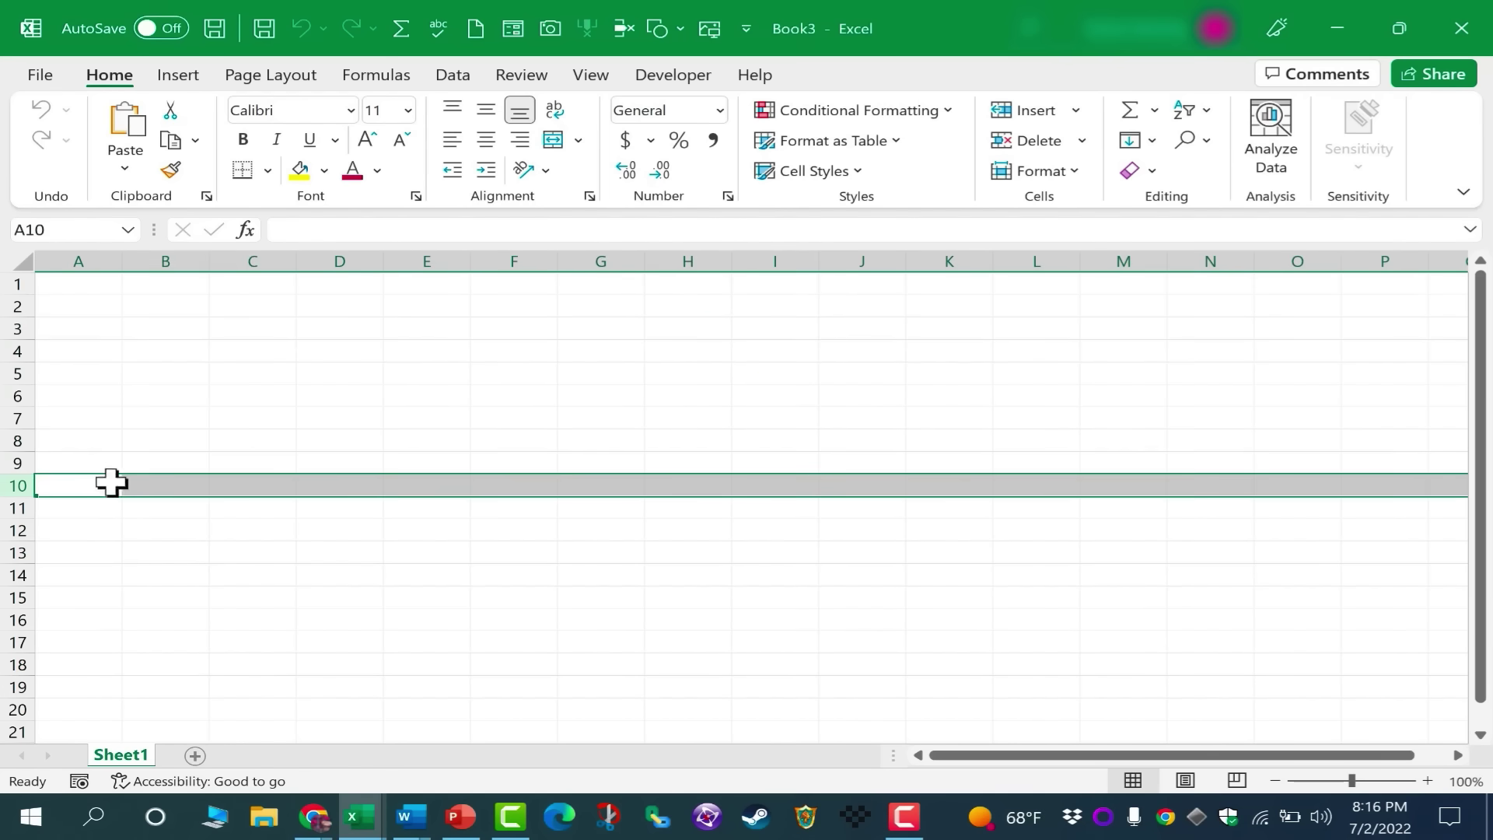
Alternate between selecting column E and rows 12 and 10, then select cell E10 where column and row meet
click(443, 258)
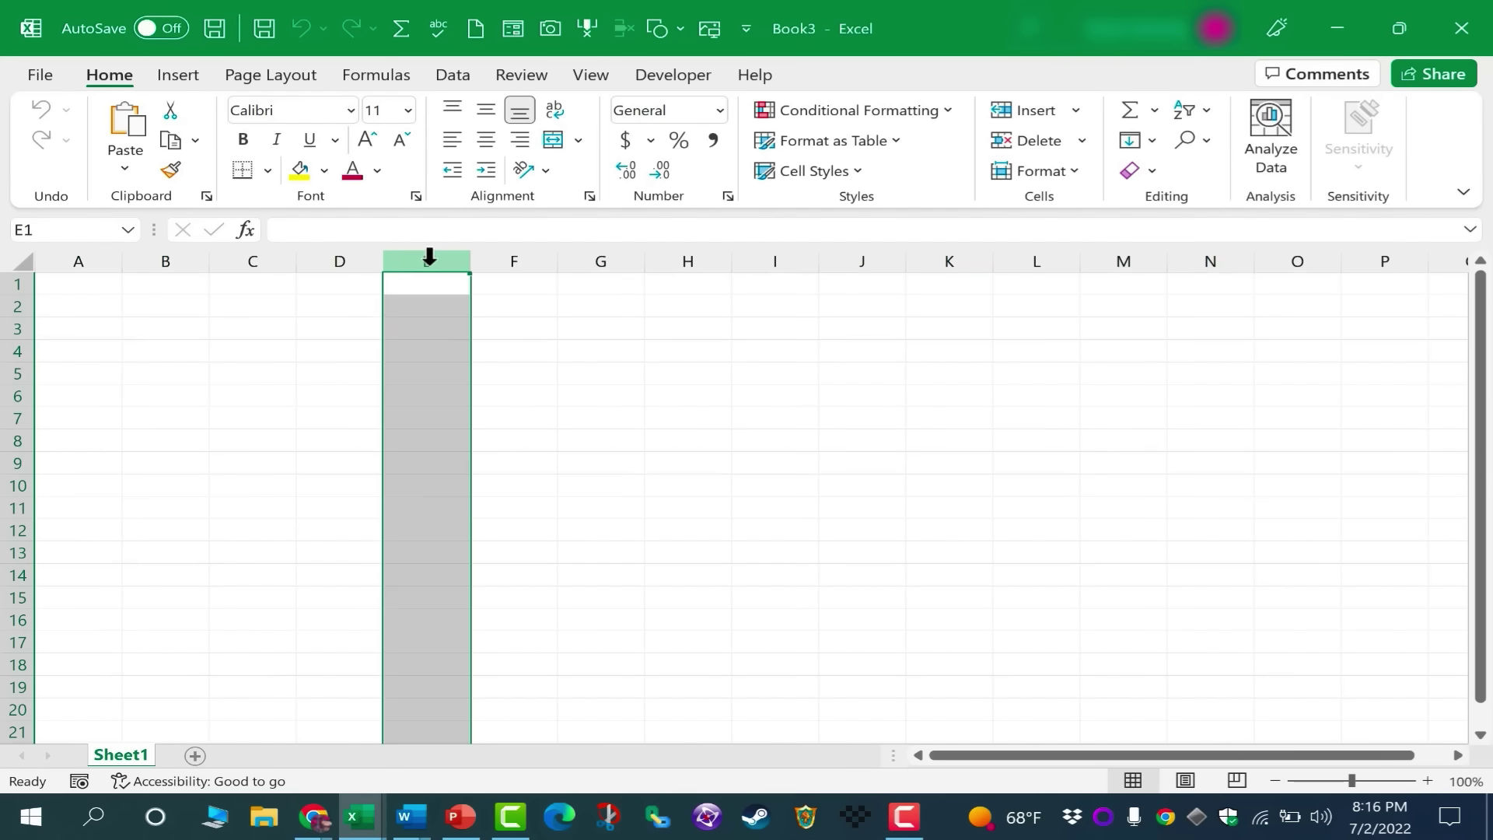
click(14, 530)
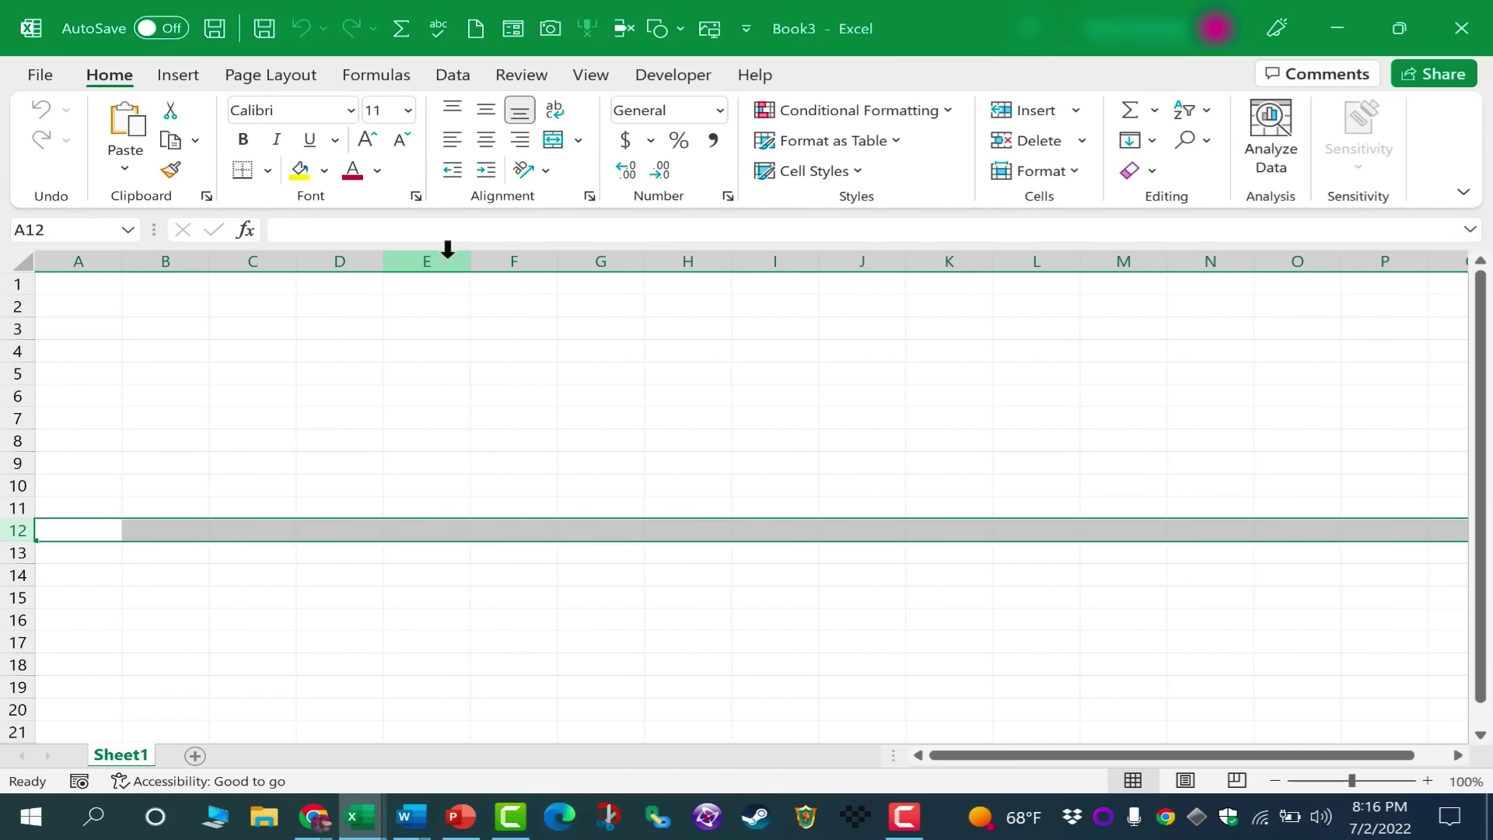
click(447, 257)
click(14, 486)
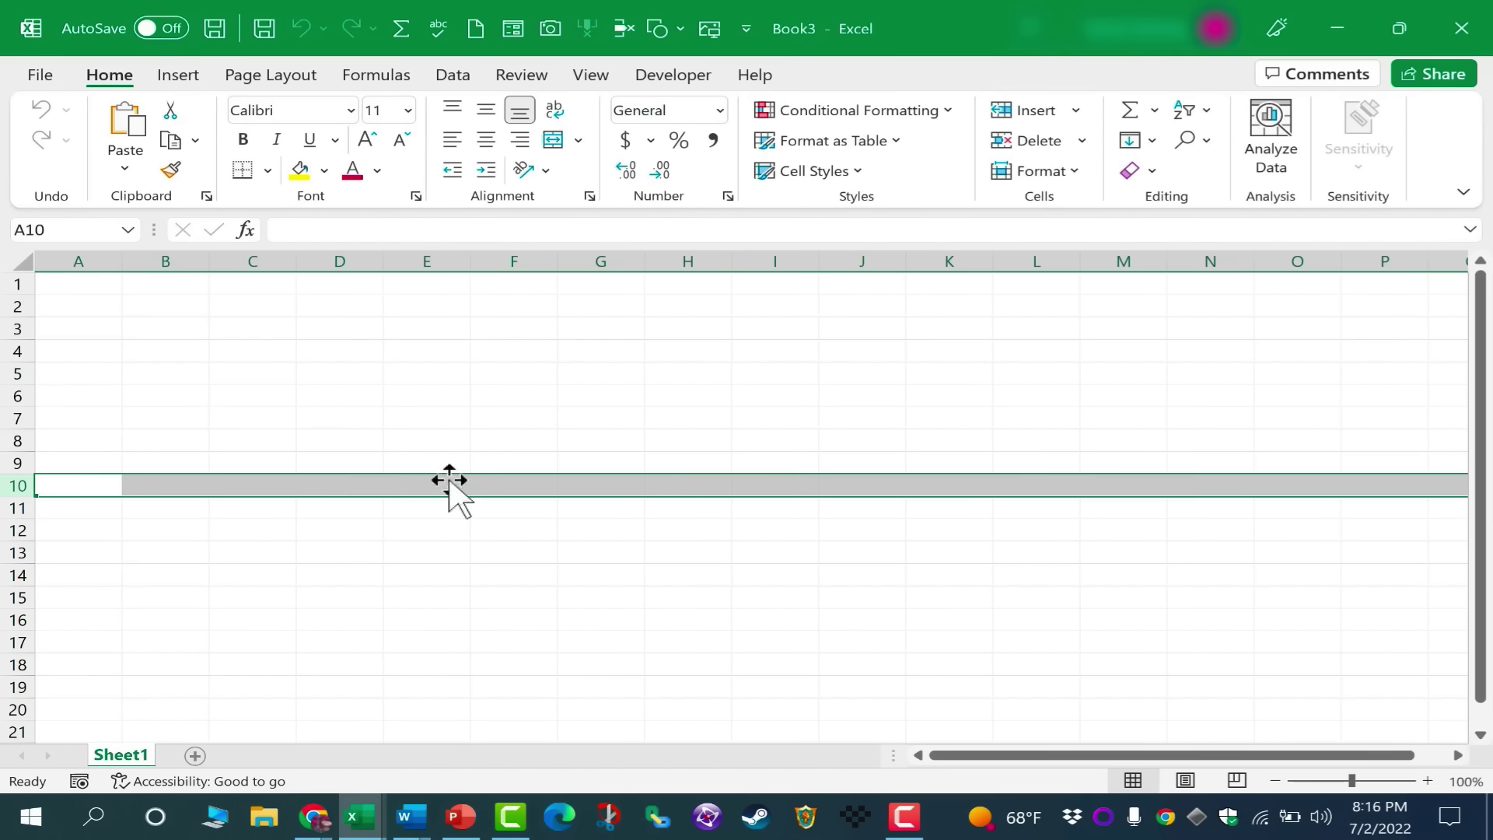
click(443, 485)
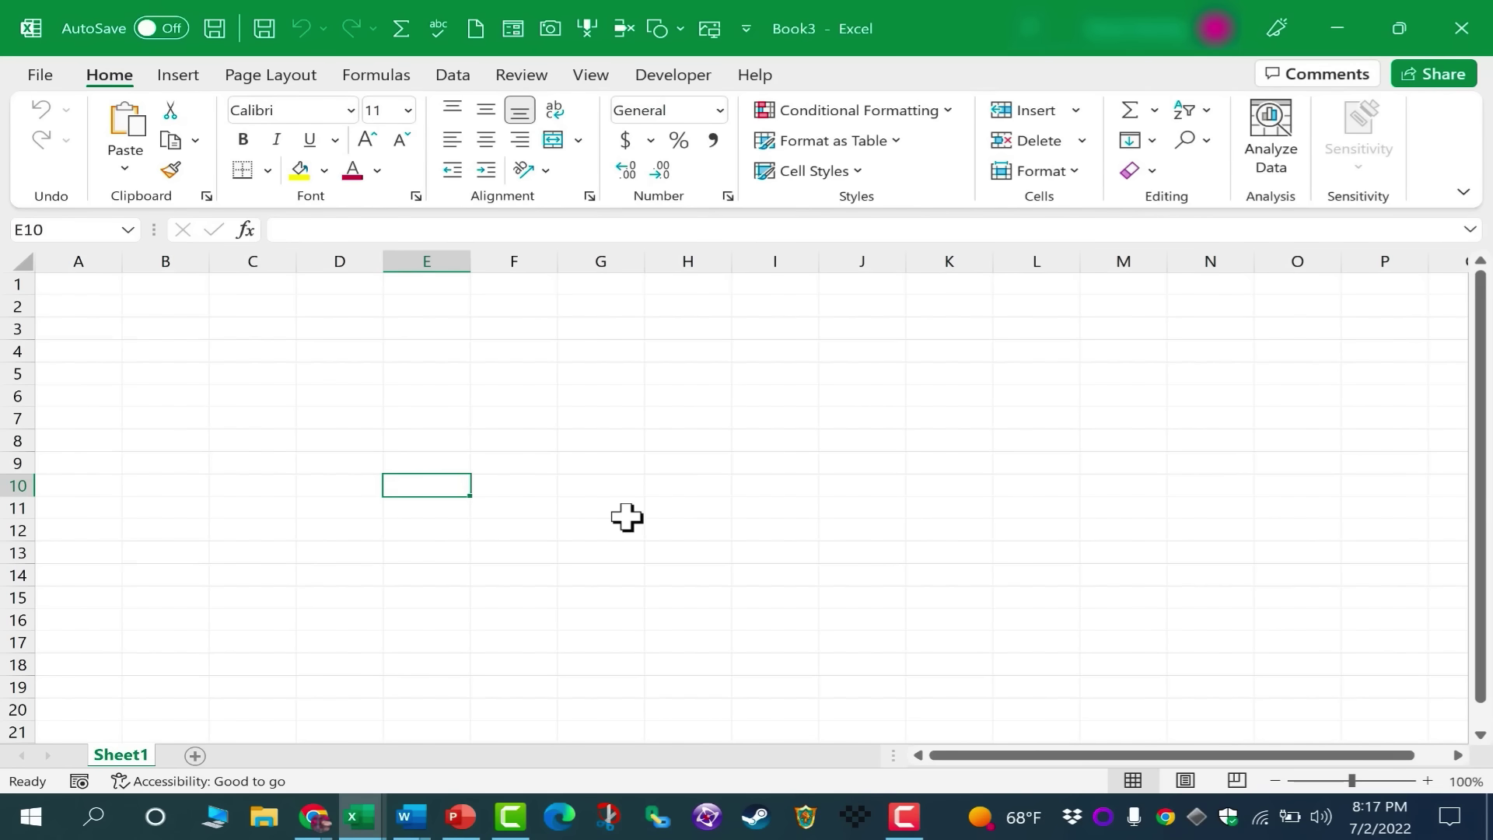
Select the individual cells F10, E10, F8, L4 and B7 in turn to show cell addresses
click(531, 488)
click(445, 488)
click(513, 440)
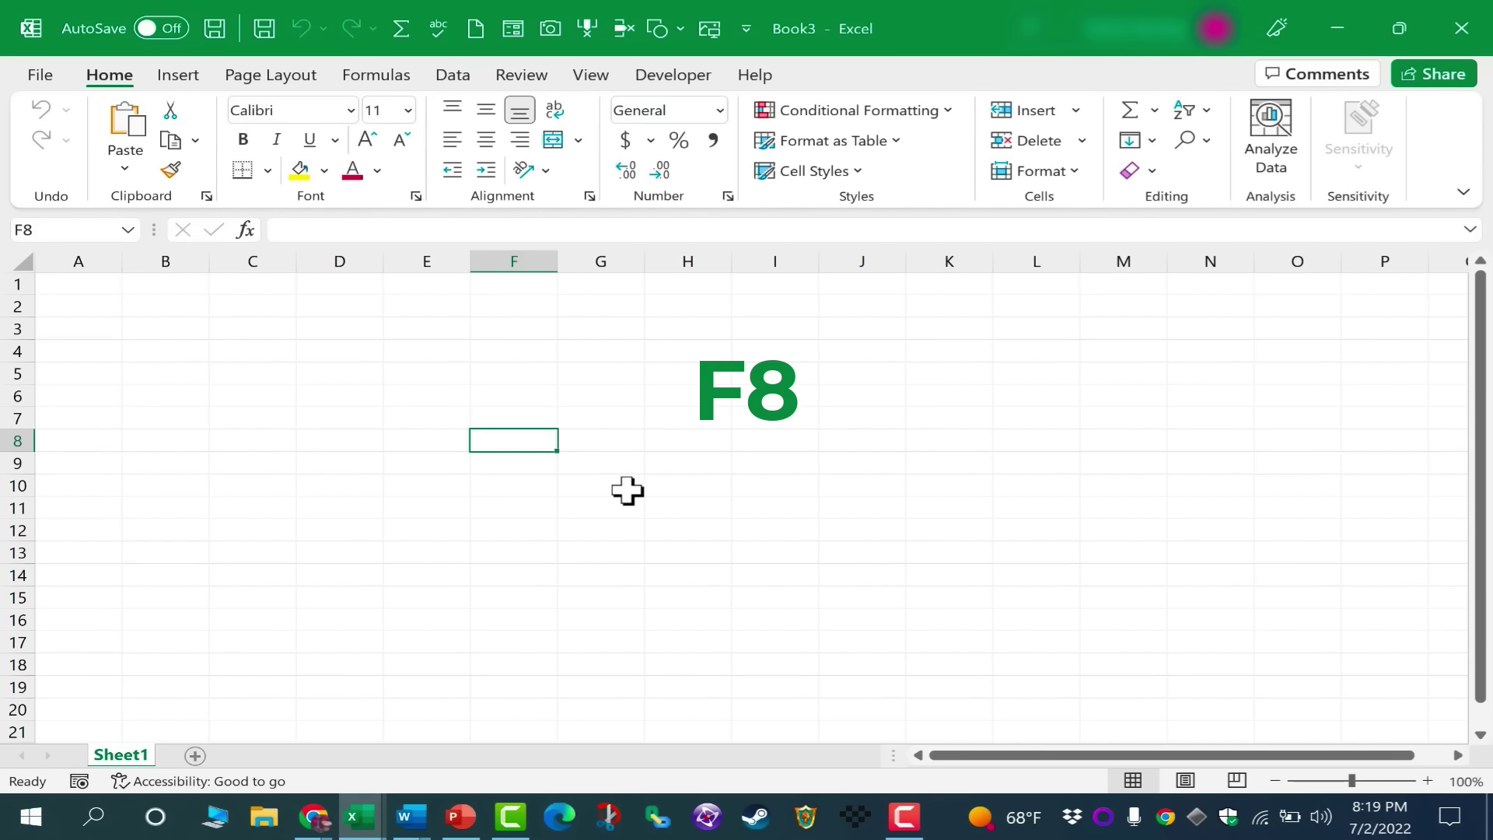
click(1047, 353)
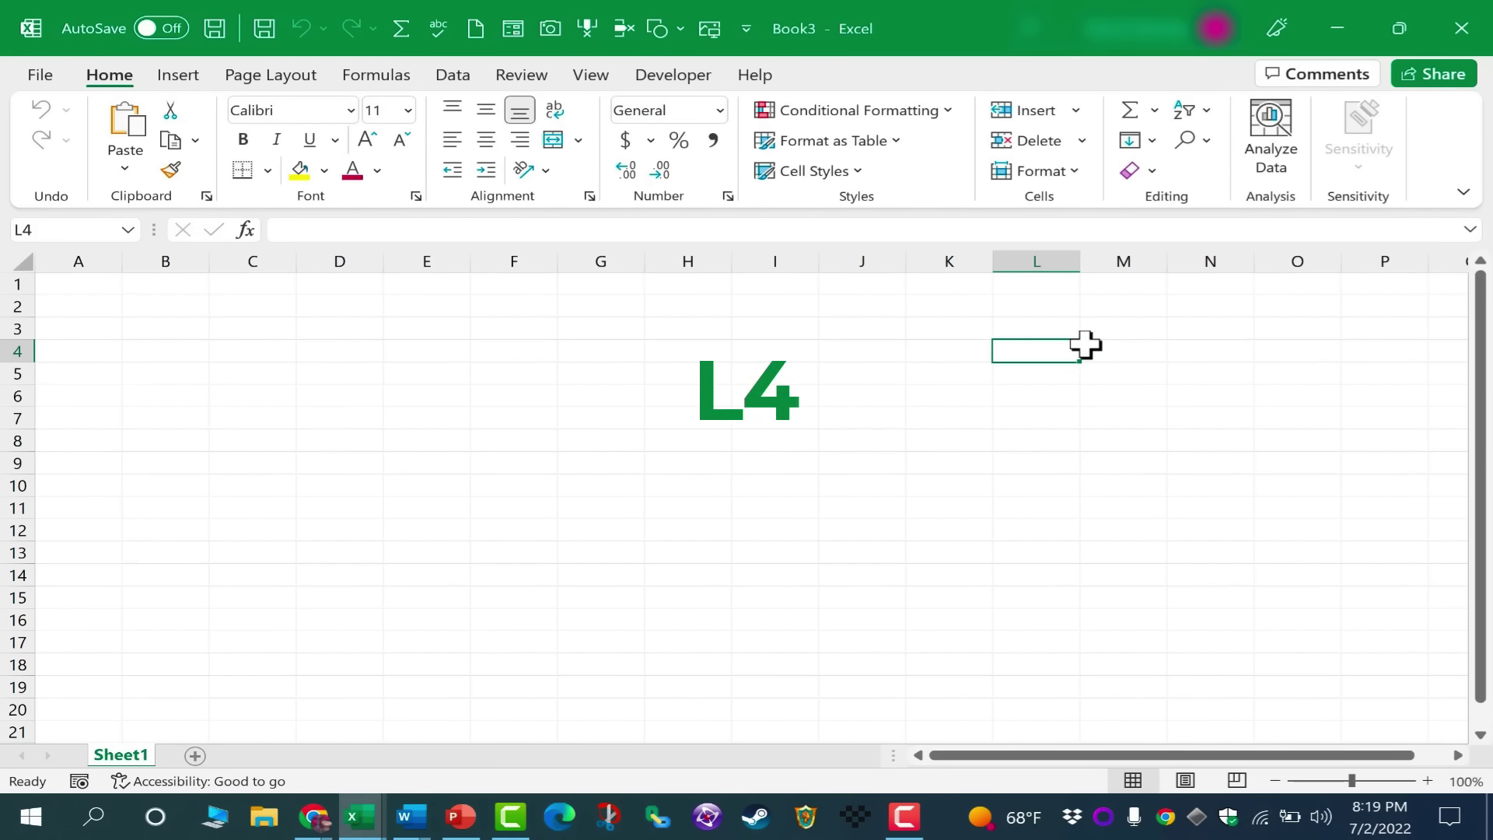
click(174, 413)
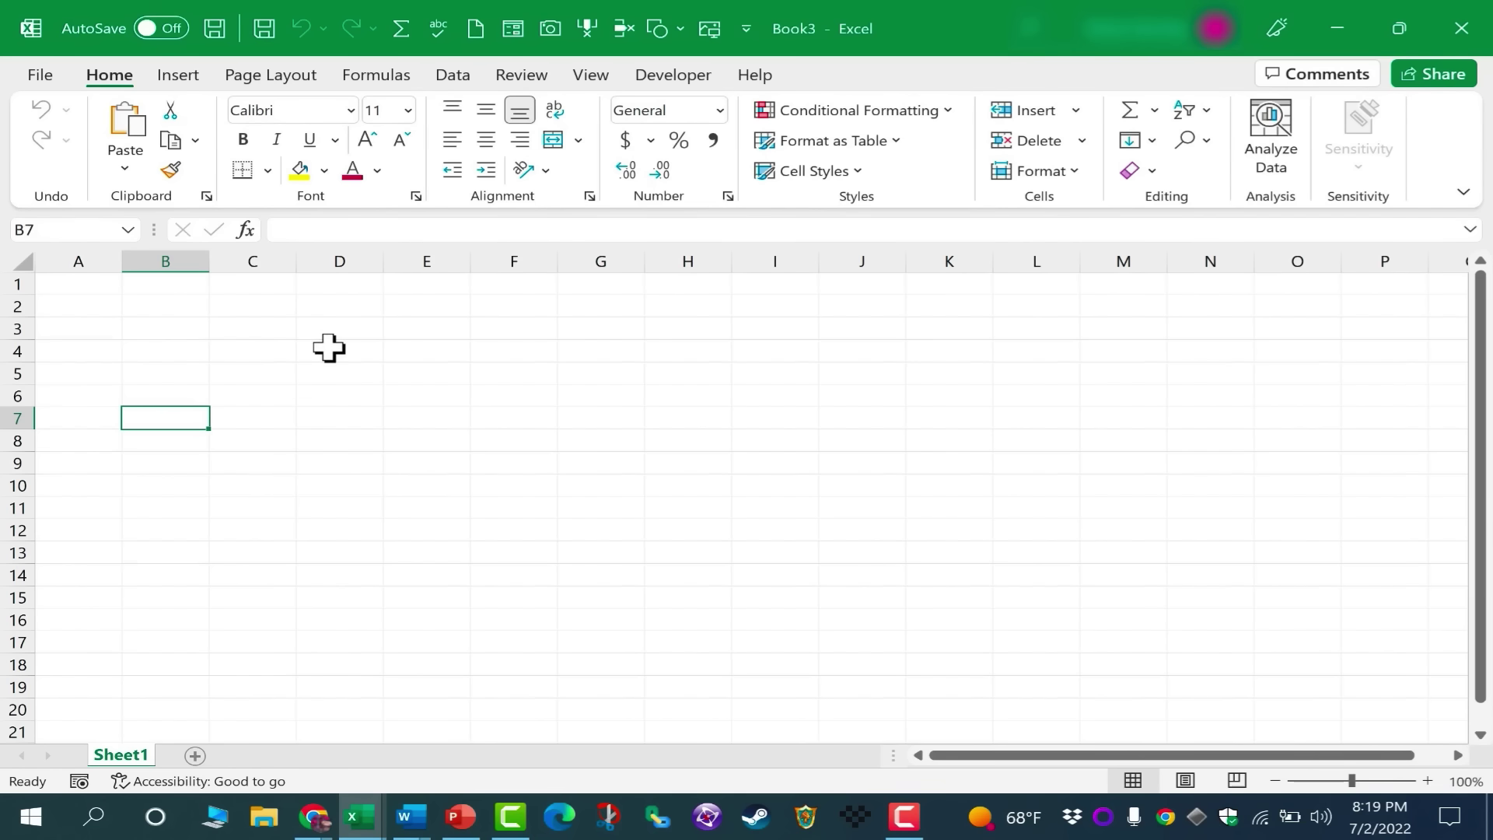
Select the rectangular range of cells from D4 to J14
drag(329, 348, 863, 584)
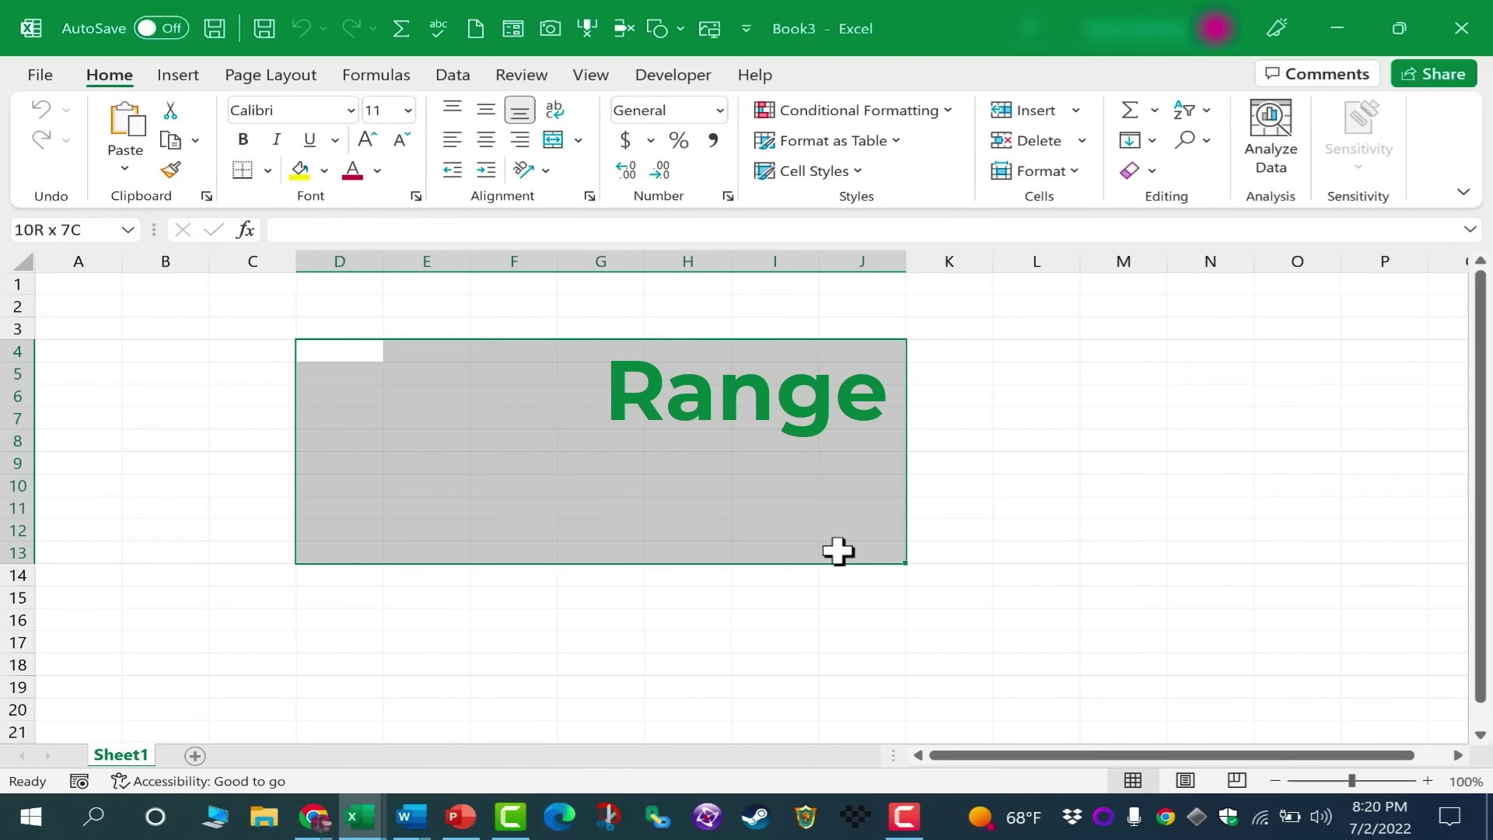
drag(837, 552, 844, 578)
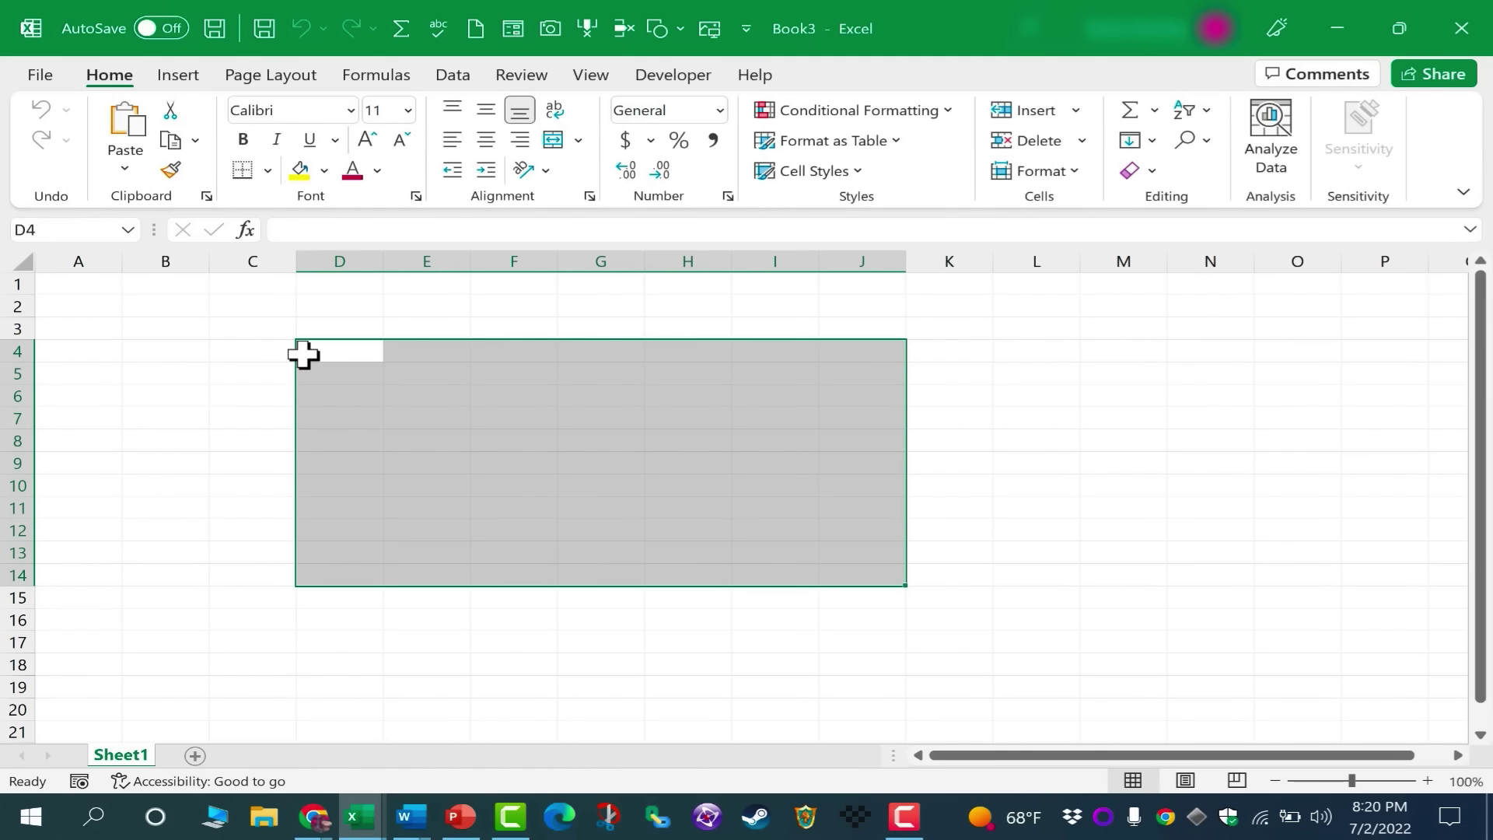
drag(303, 355, 863, 562)
Select column F, row 5, cells F5 and G6 and the range E5:L15 in turn, ending on cell D15
click(525, 256)
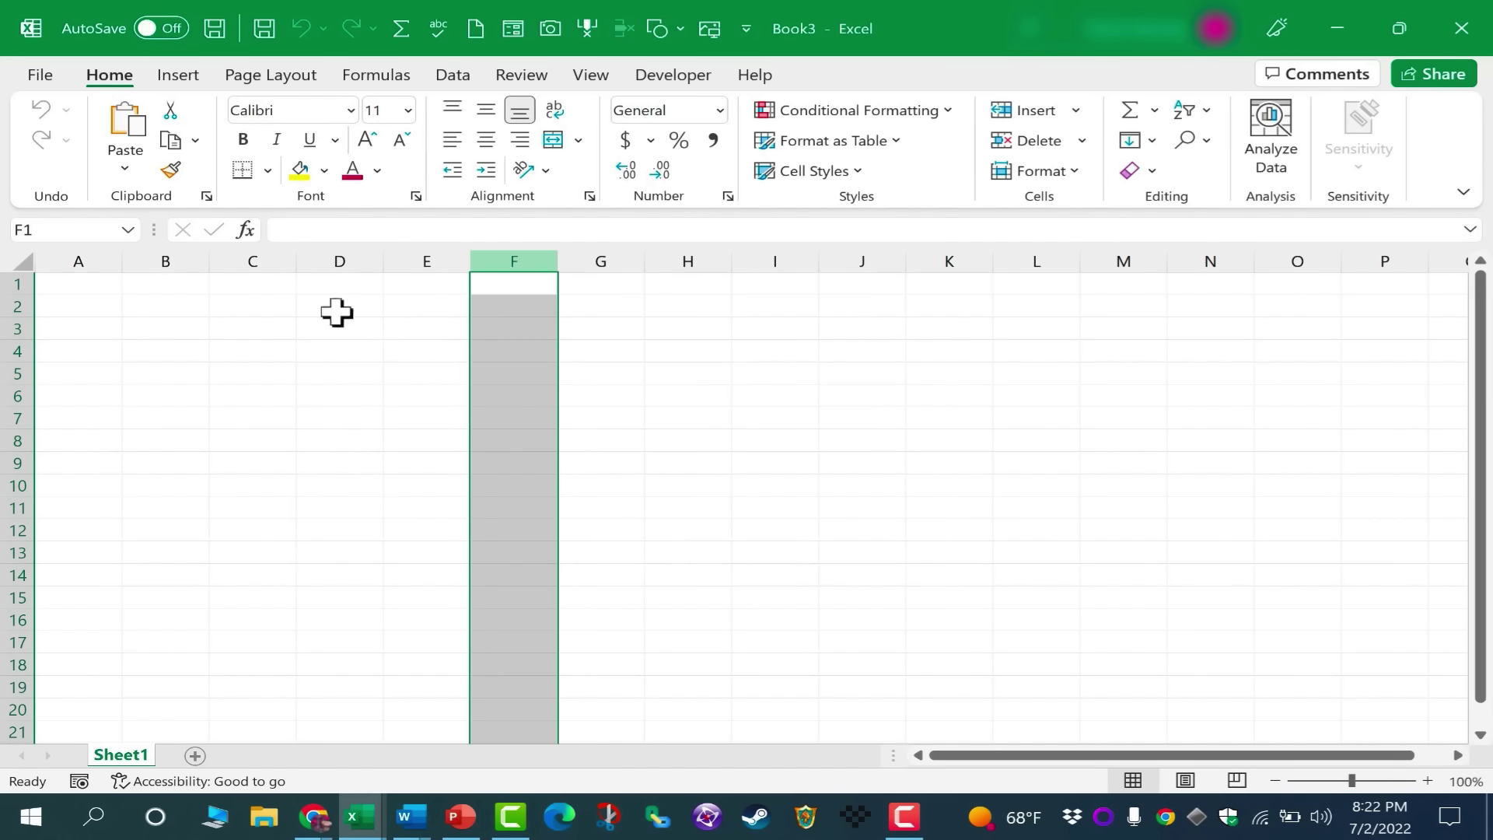
click(16, 372)
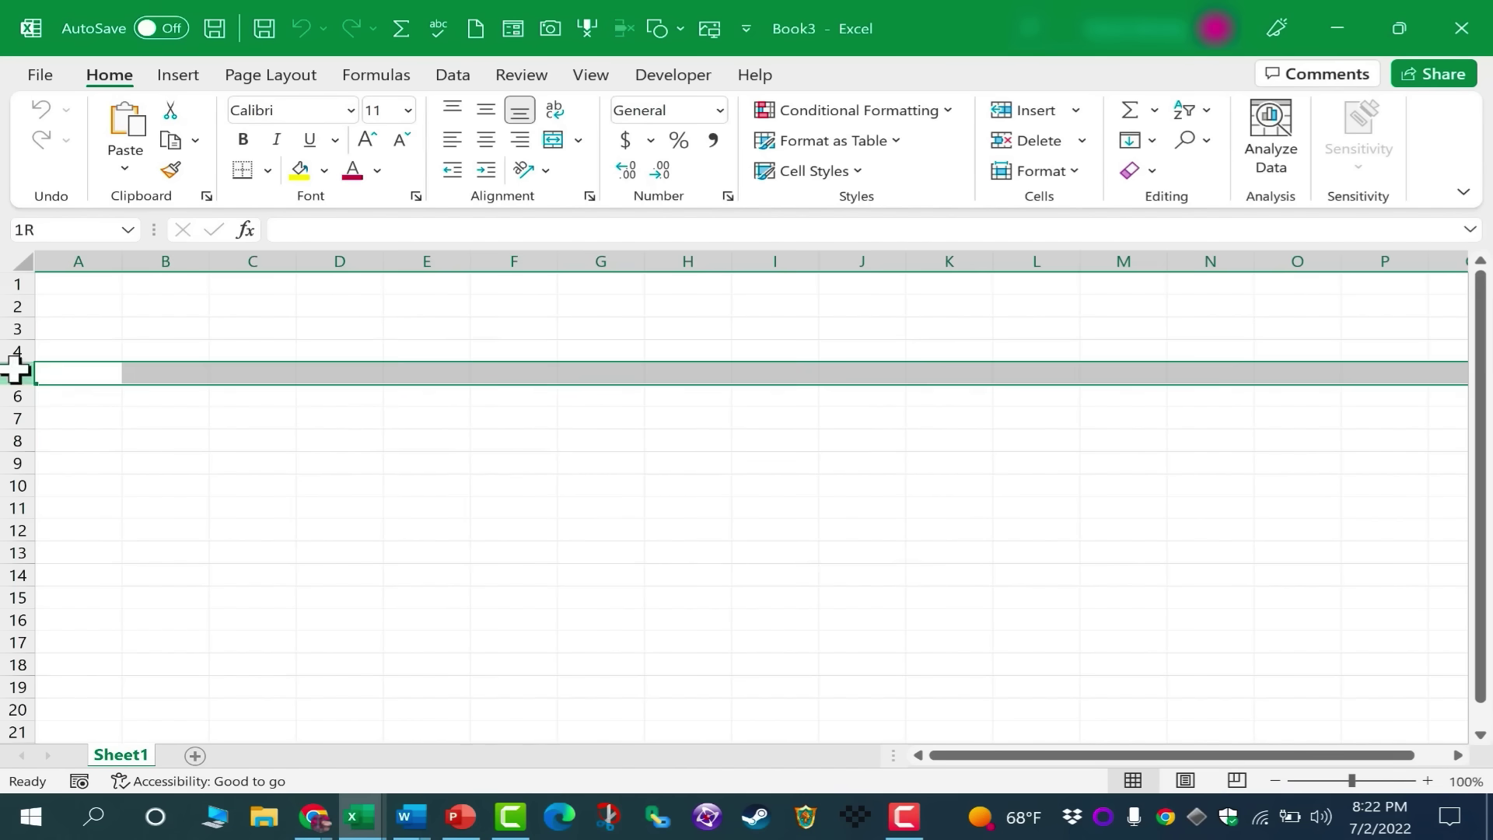
click(524, 376)
click(603, 398)
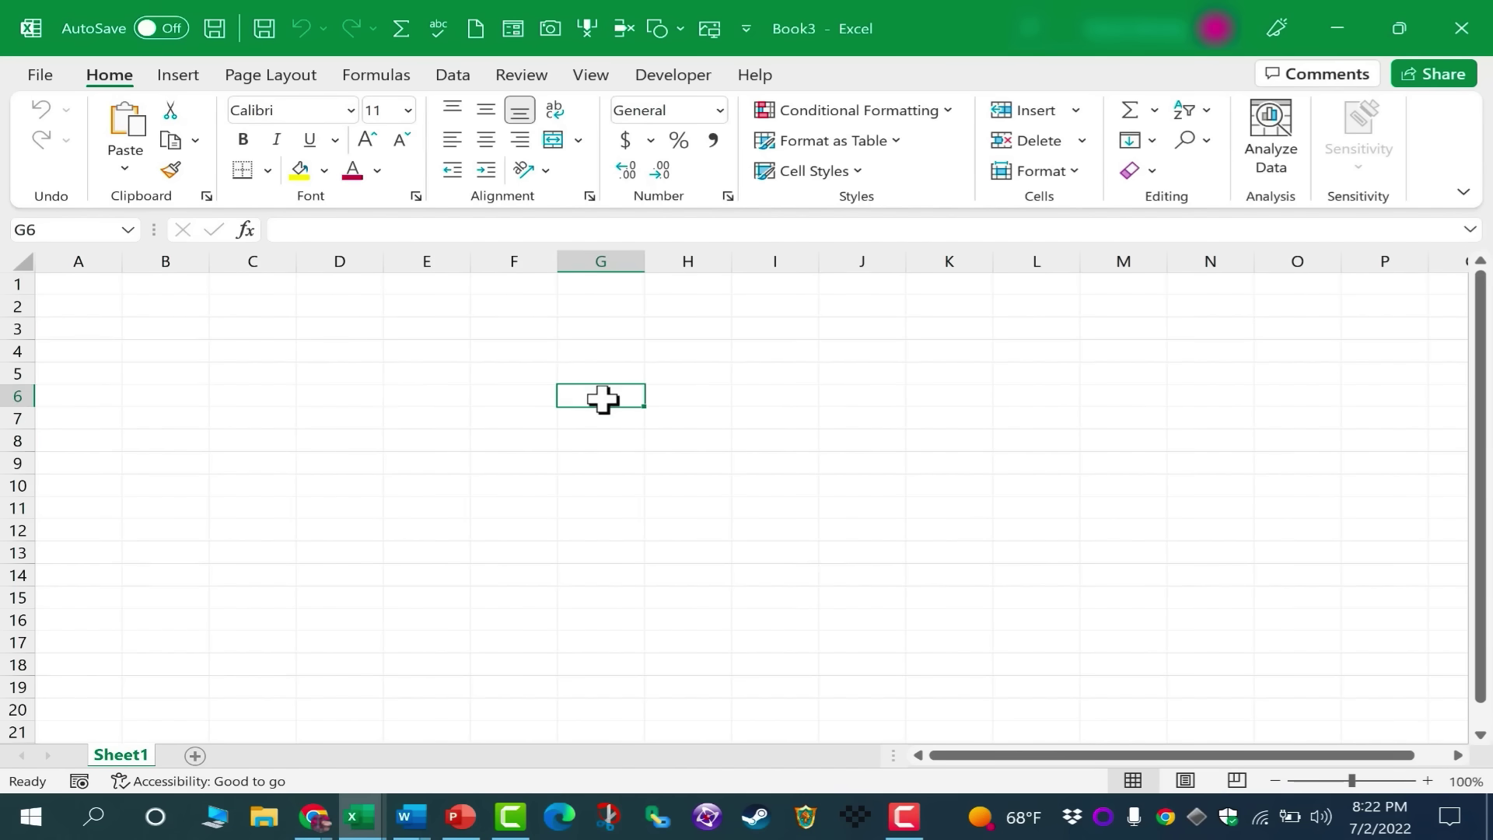
drag(420, 366, 1067, 604)
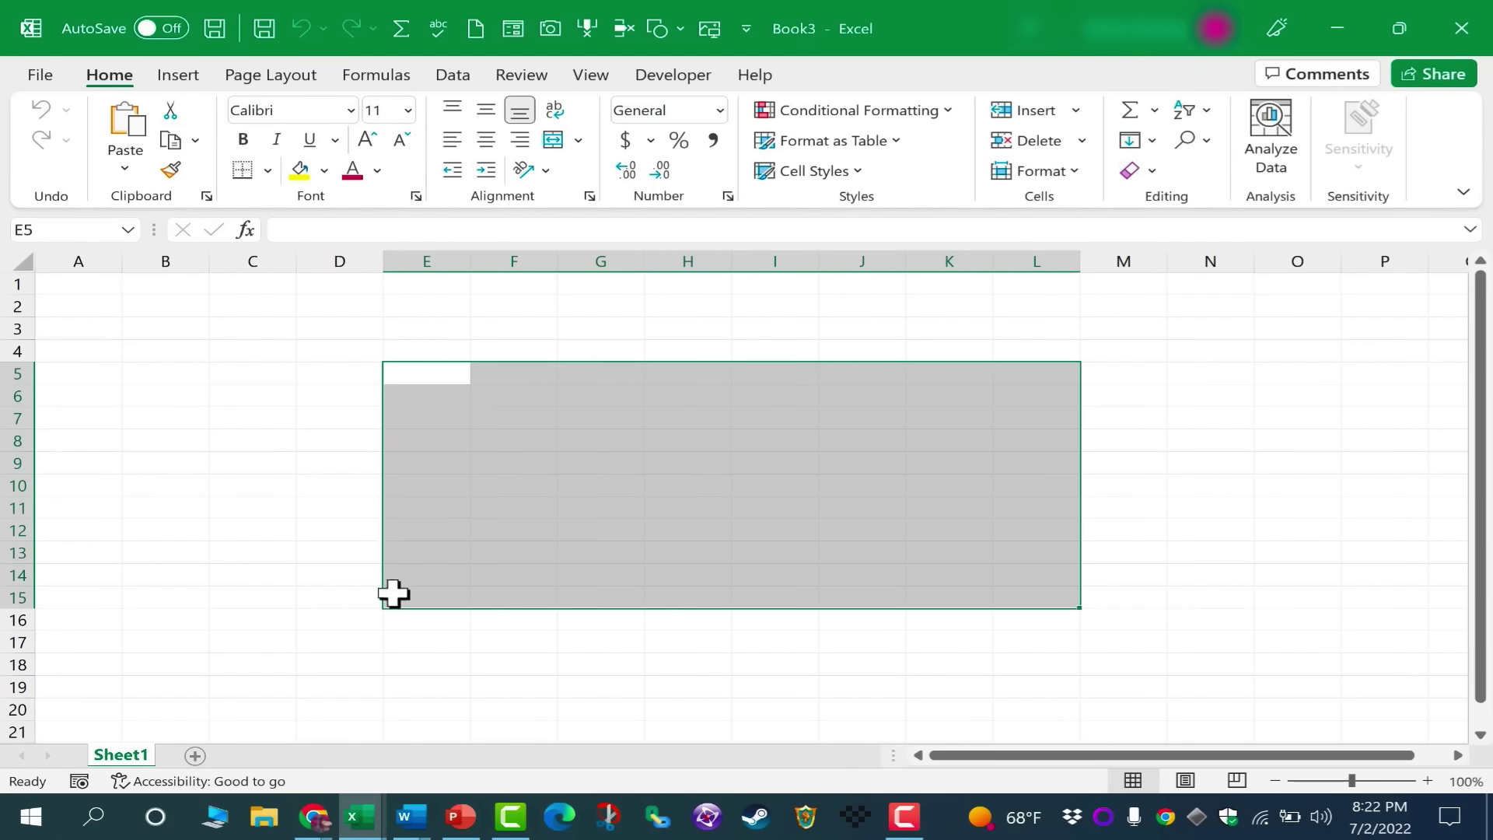
click(318, 605)
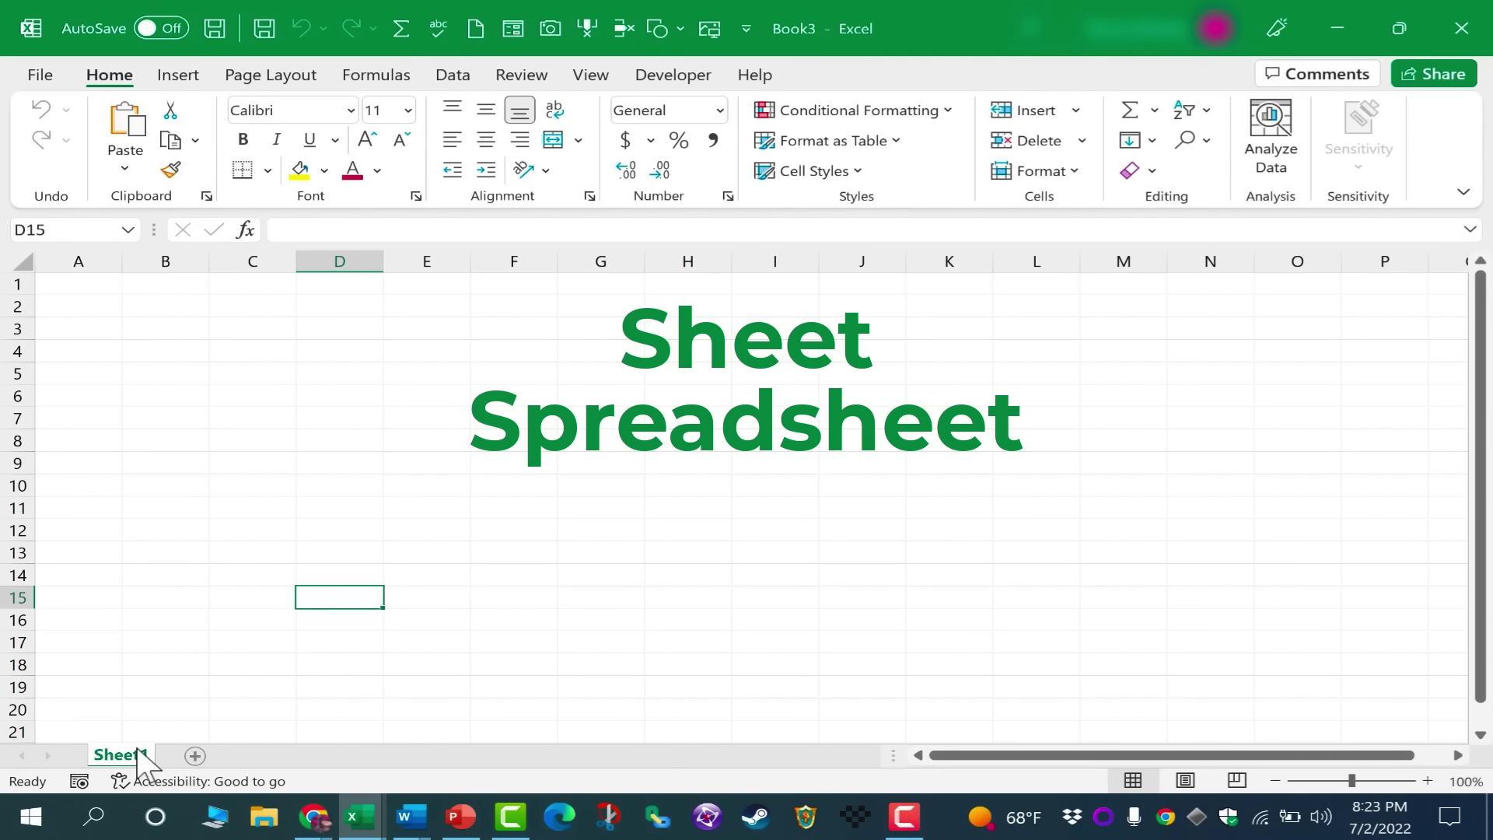
Add two new worksheets to the workbook and switch between the first two sheets, ending on Sheet1
click(195, 755)
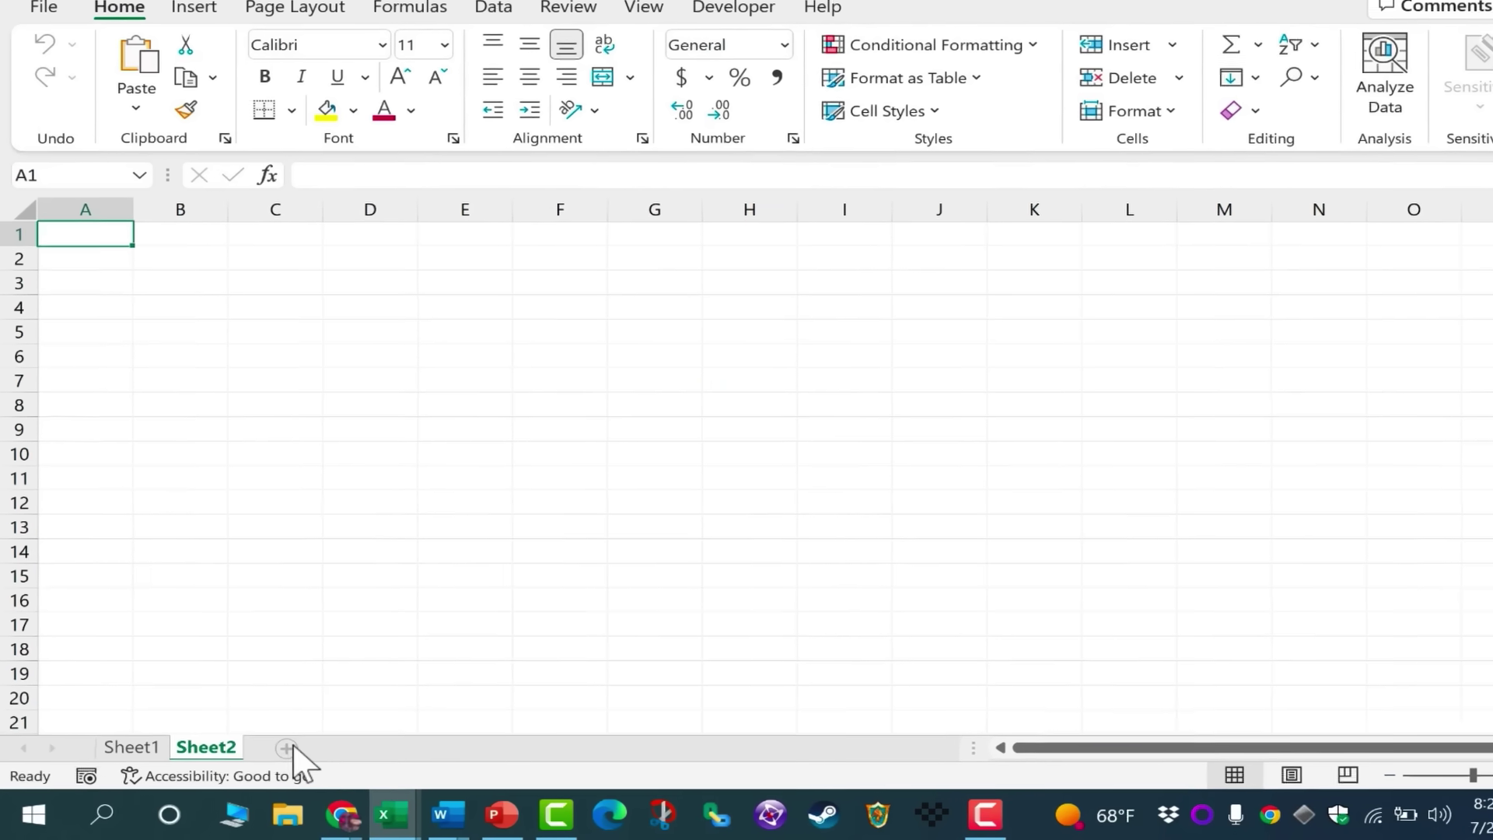
click(286, 749)
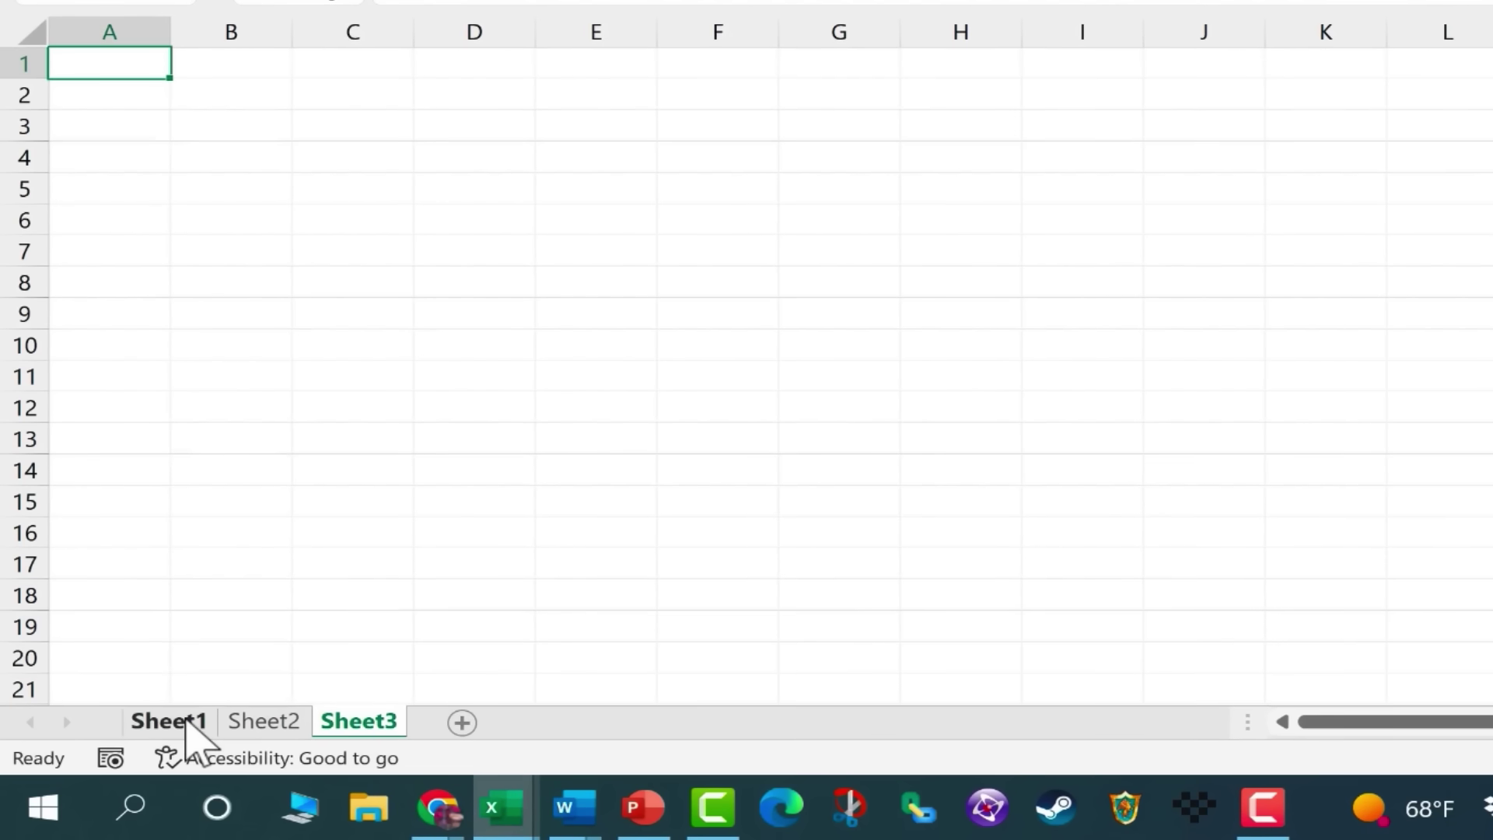
click(189, 725)
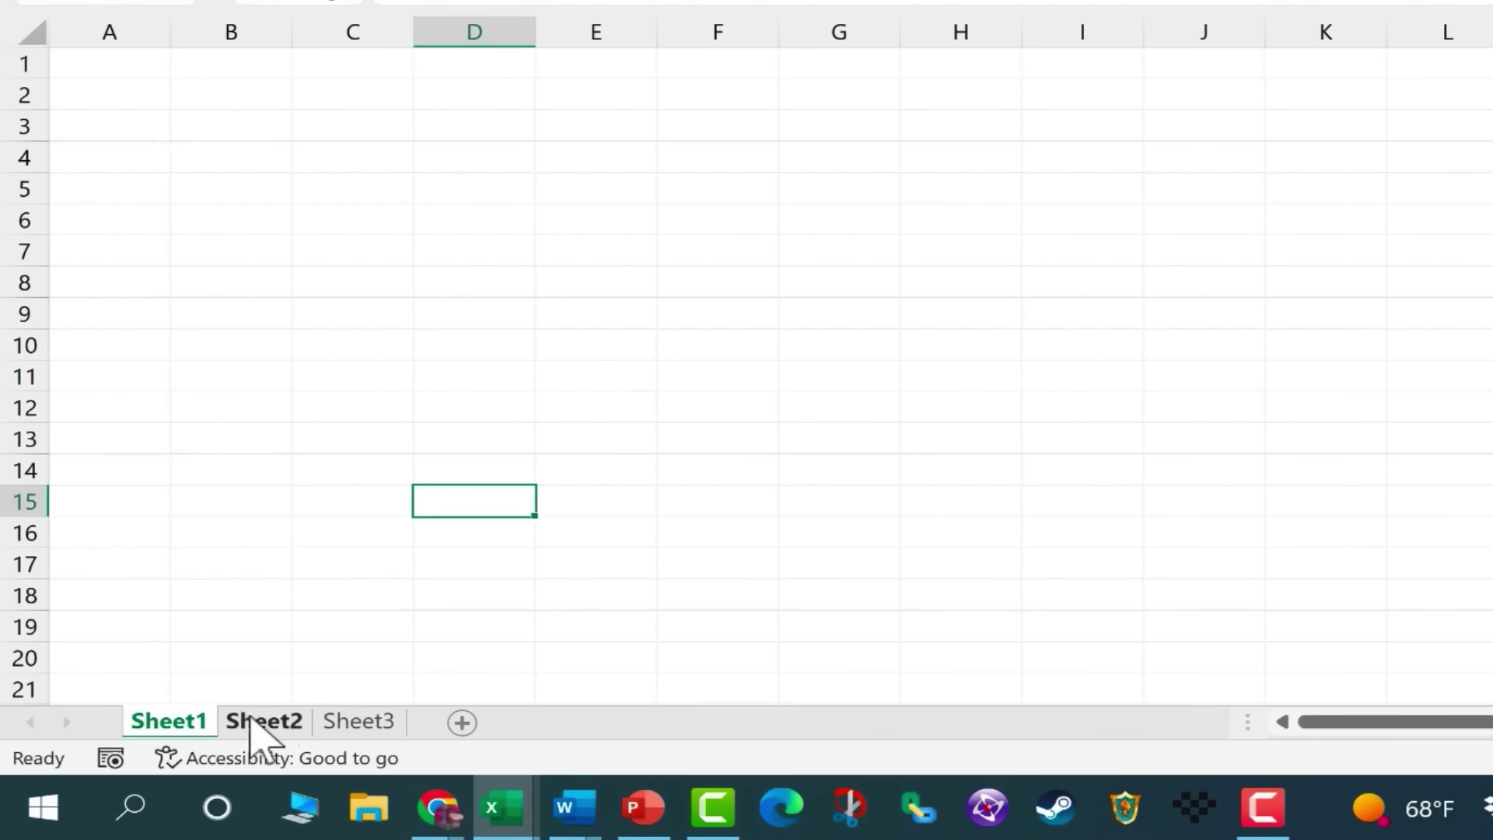
click(261, 725)
click(194, 725)
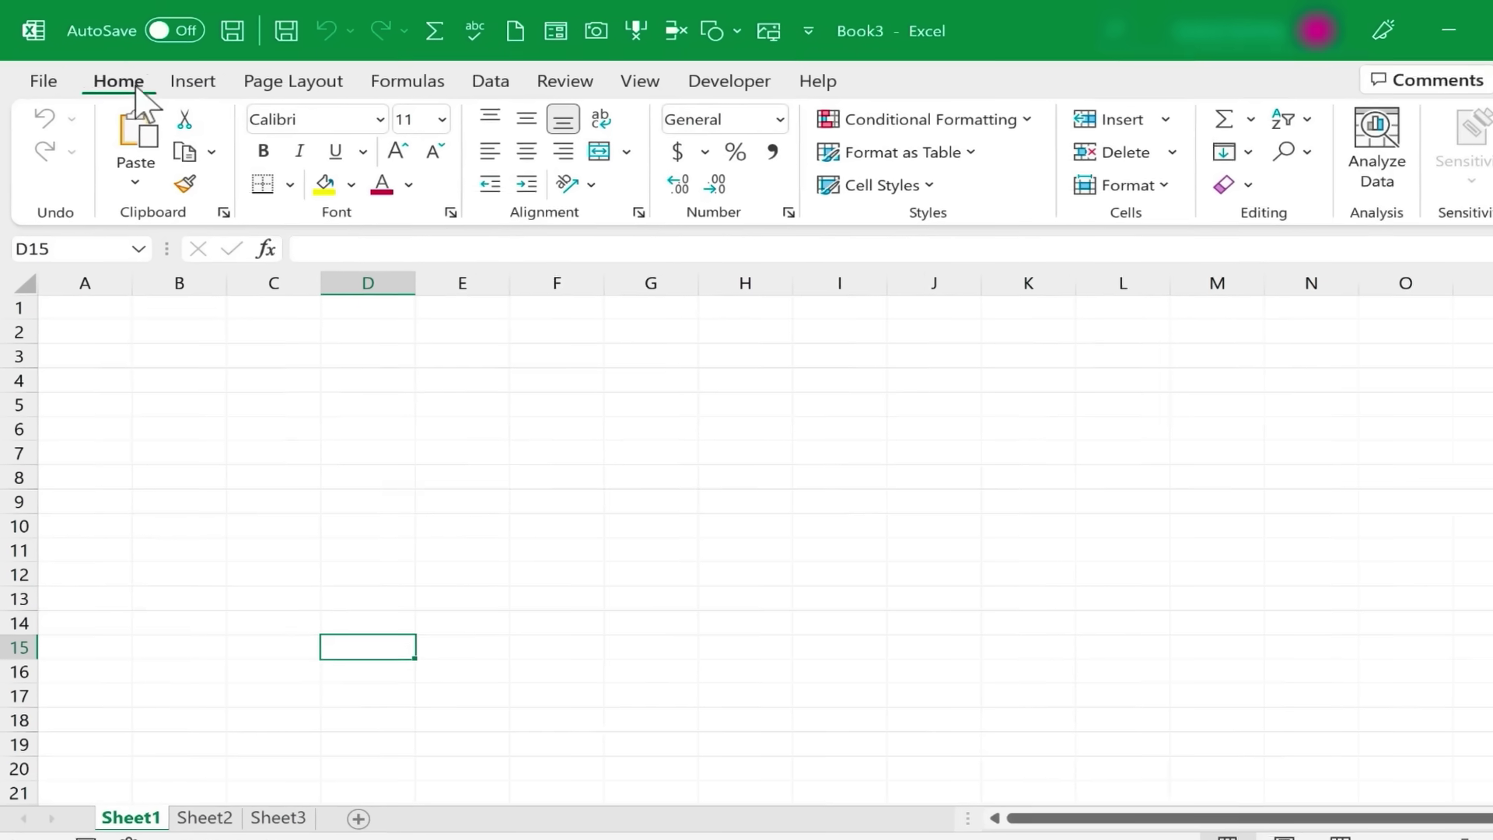
Examine the ribbon commands offered under Insert, Page Layout, Data, Home, Formulas and View
click(192, 81)
click(293, 81)
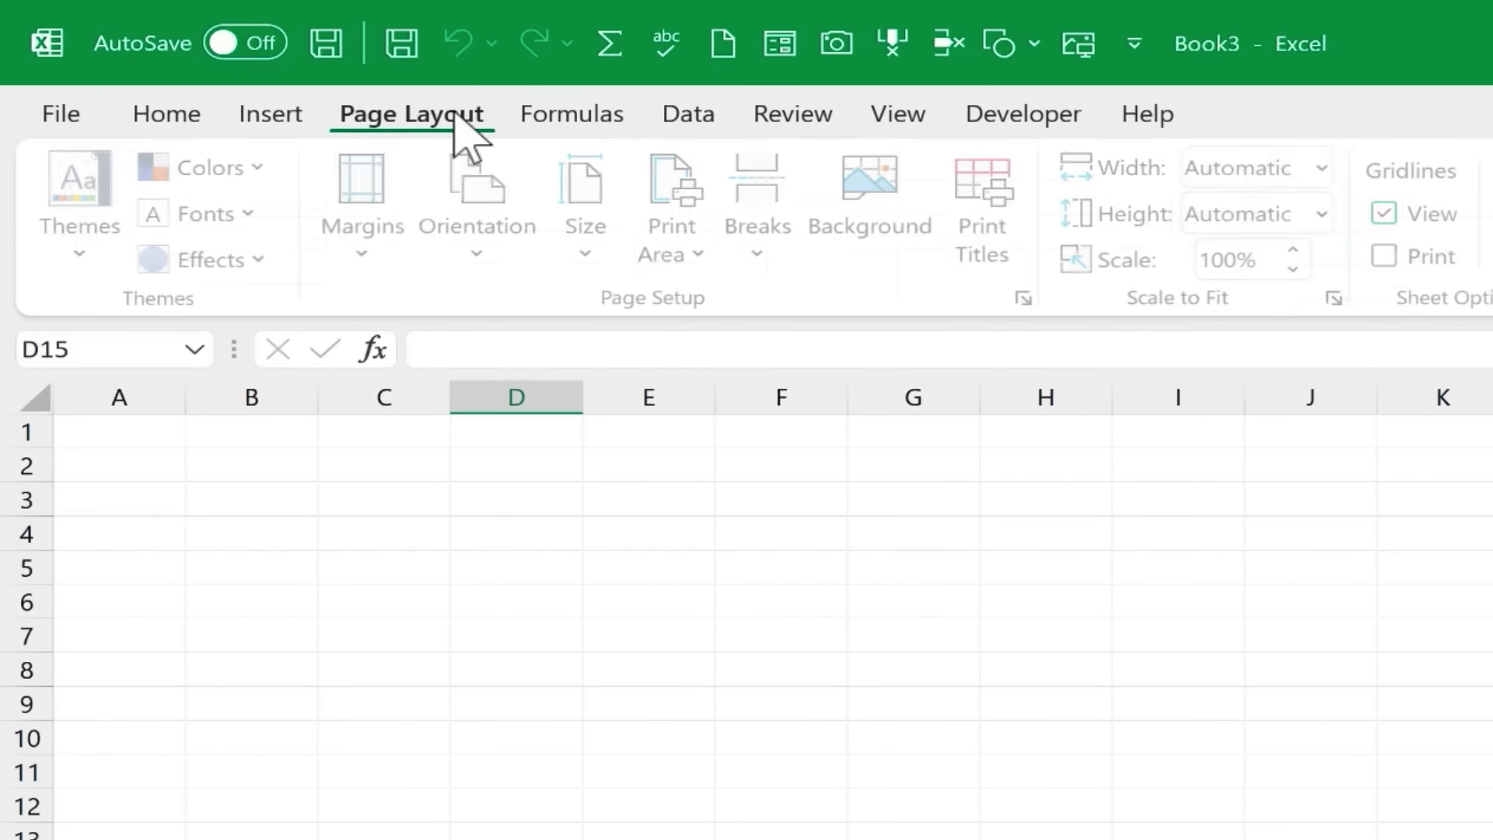
click(692, 115)
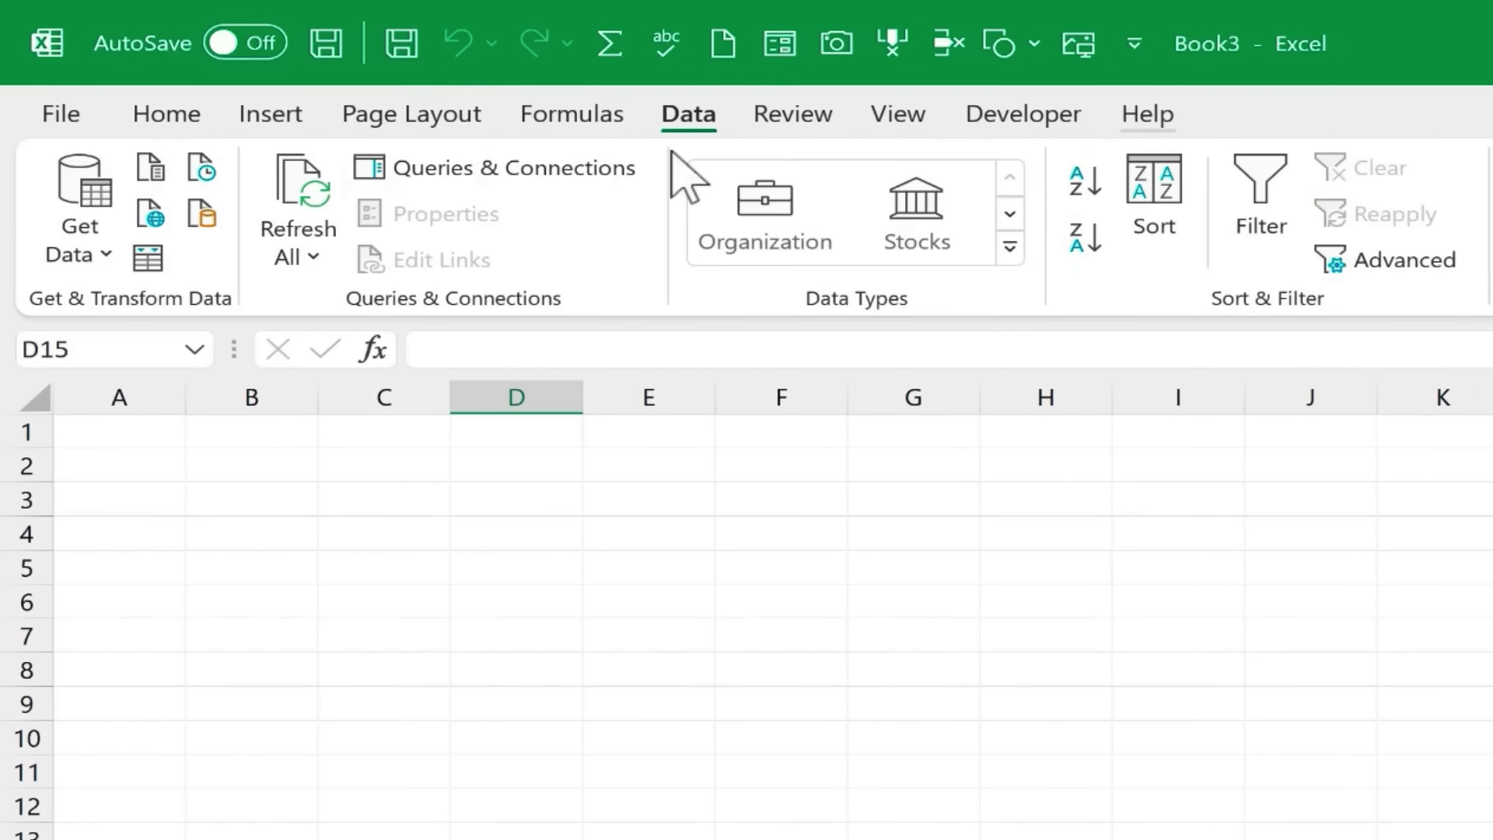
click(162, 117)
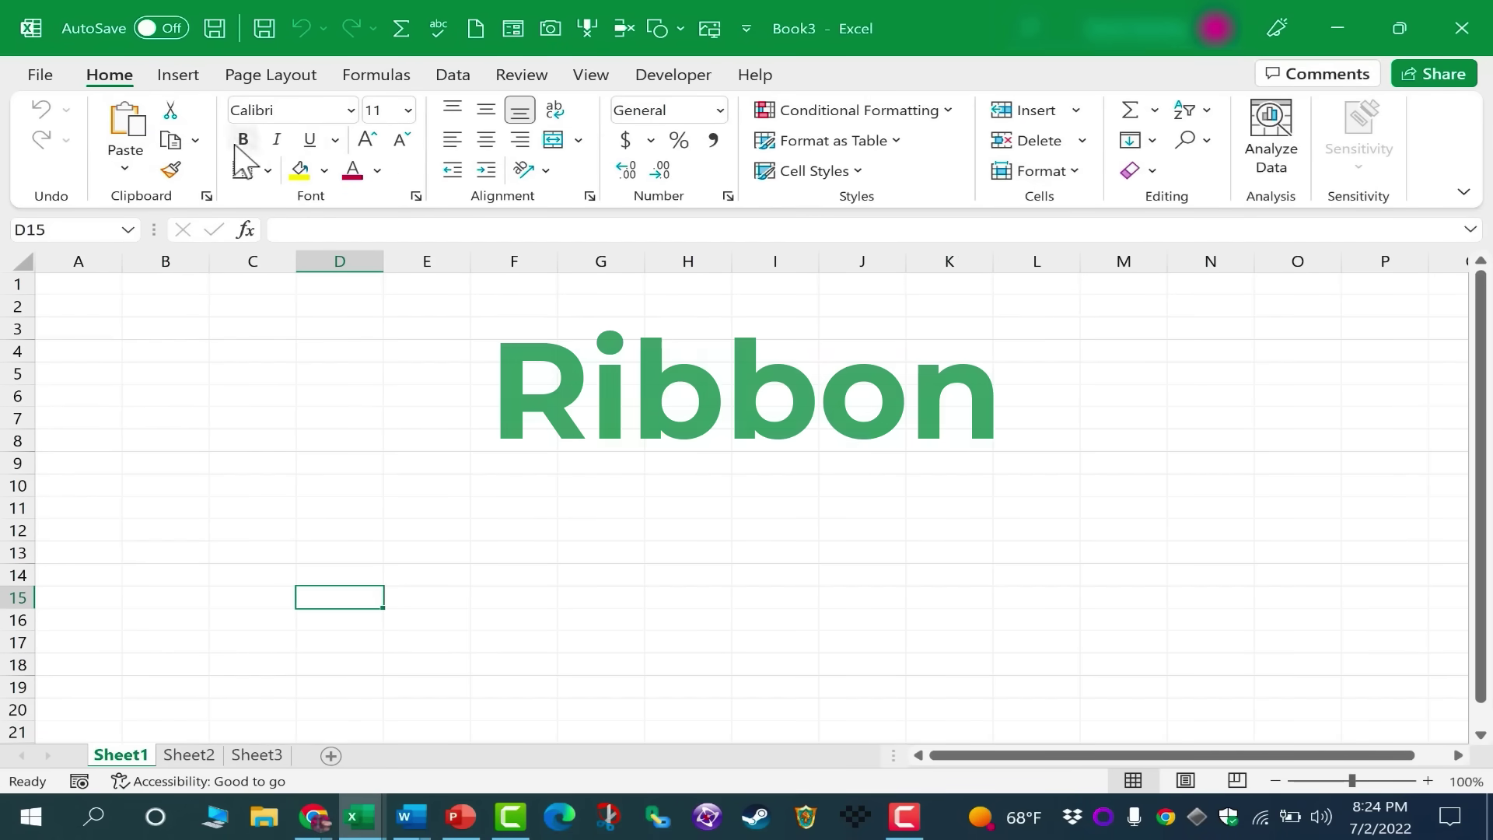
click(381, 78)
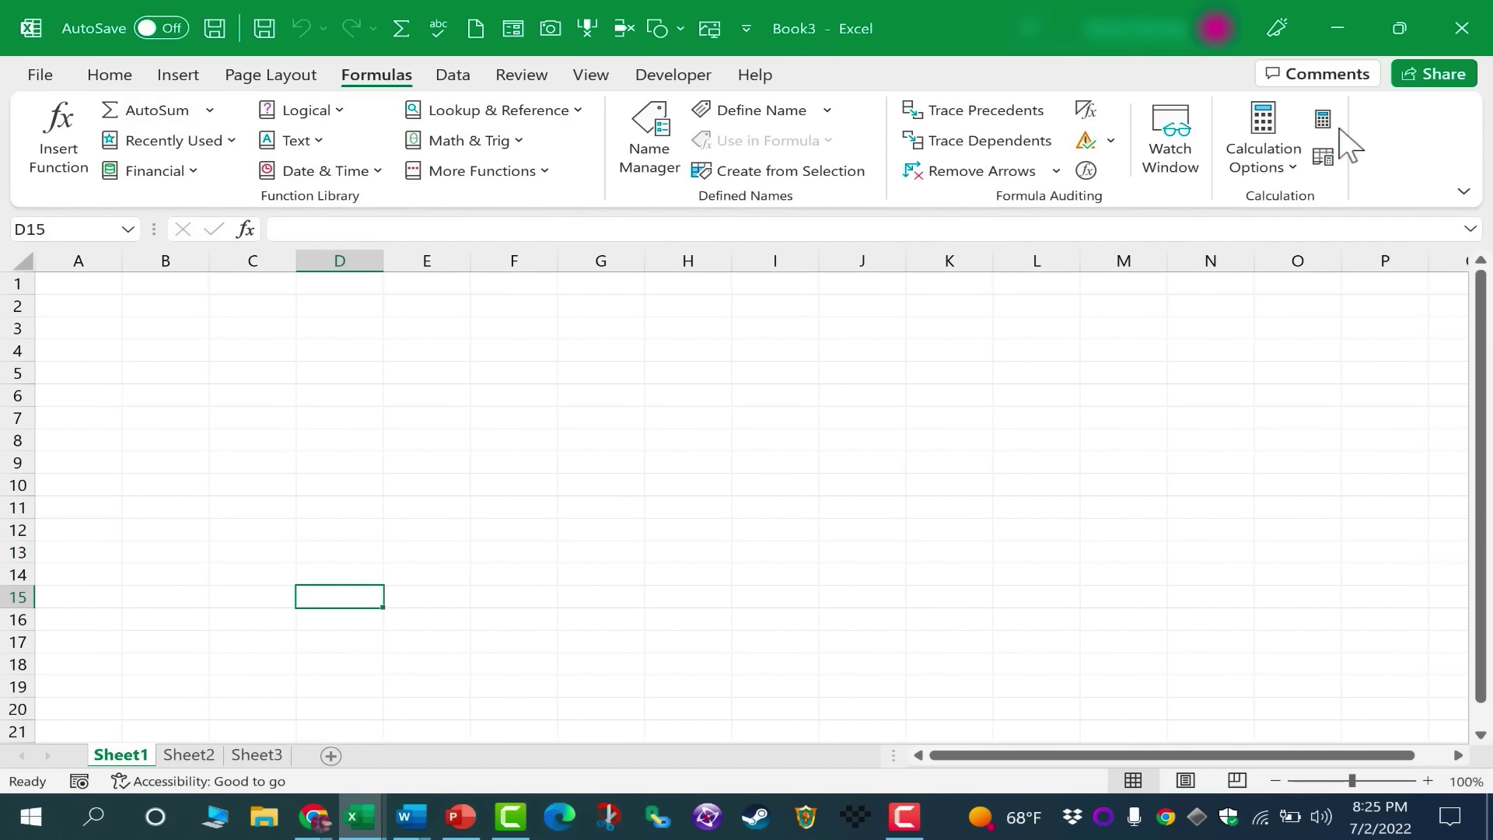
click(591, 76)
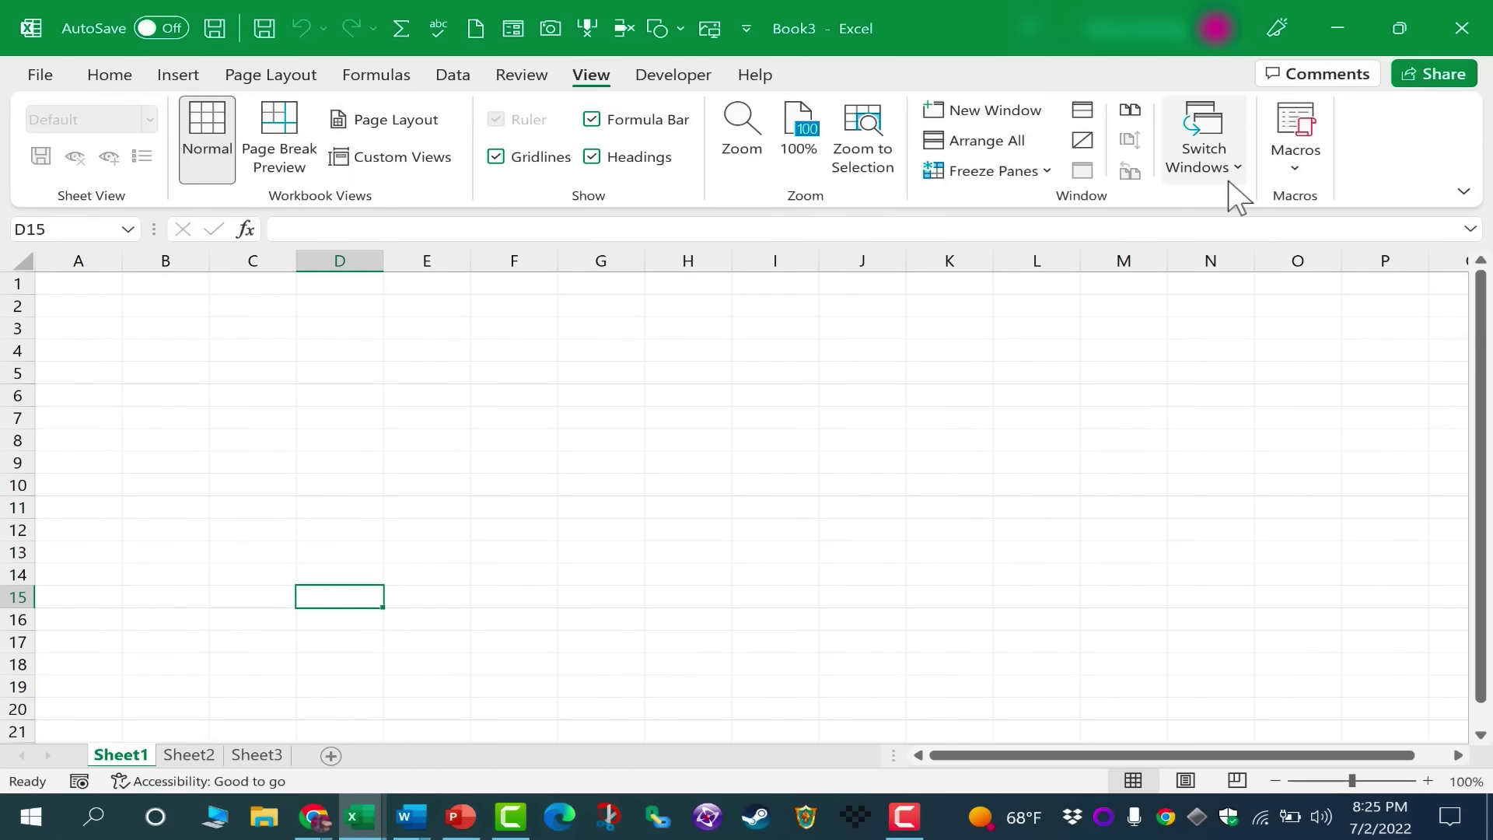
Examine the alignment, border and fill options in the Format Cells dialog and close it without applying anything
click(187, 75)
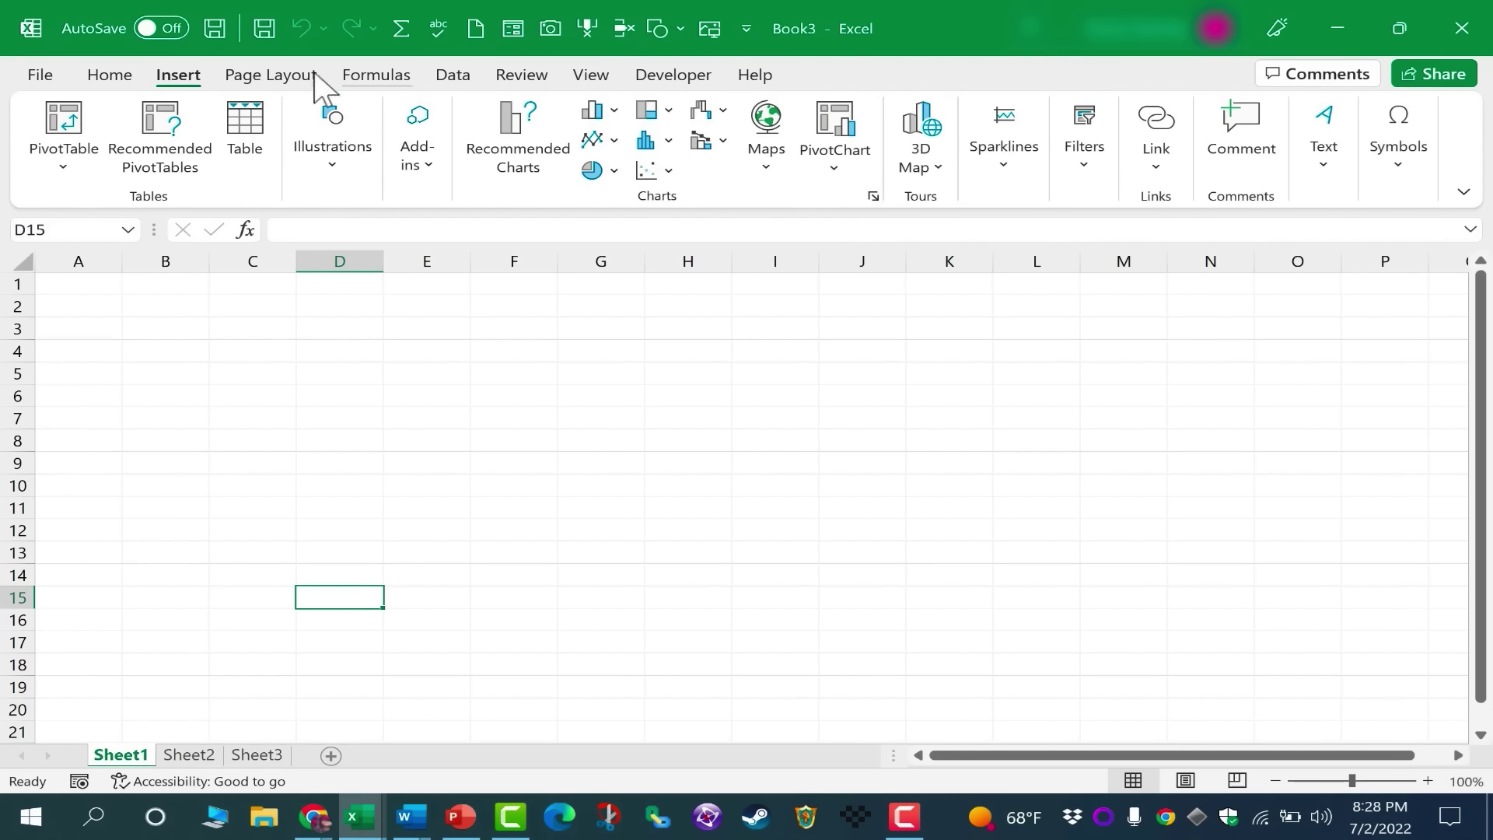
click(127, 78)
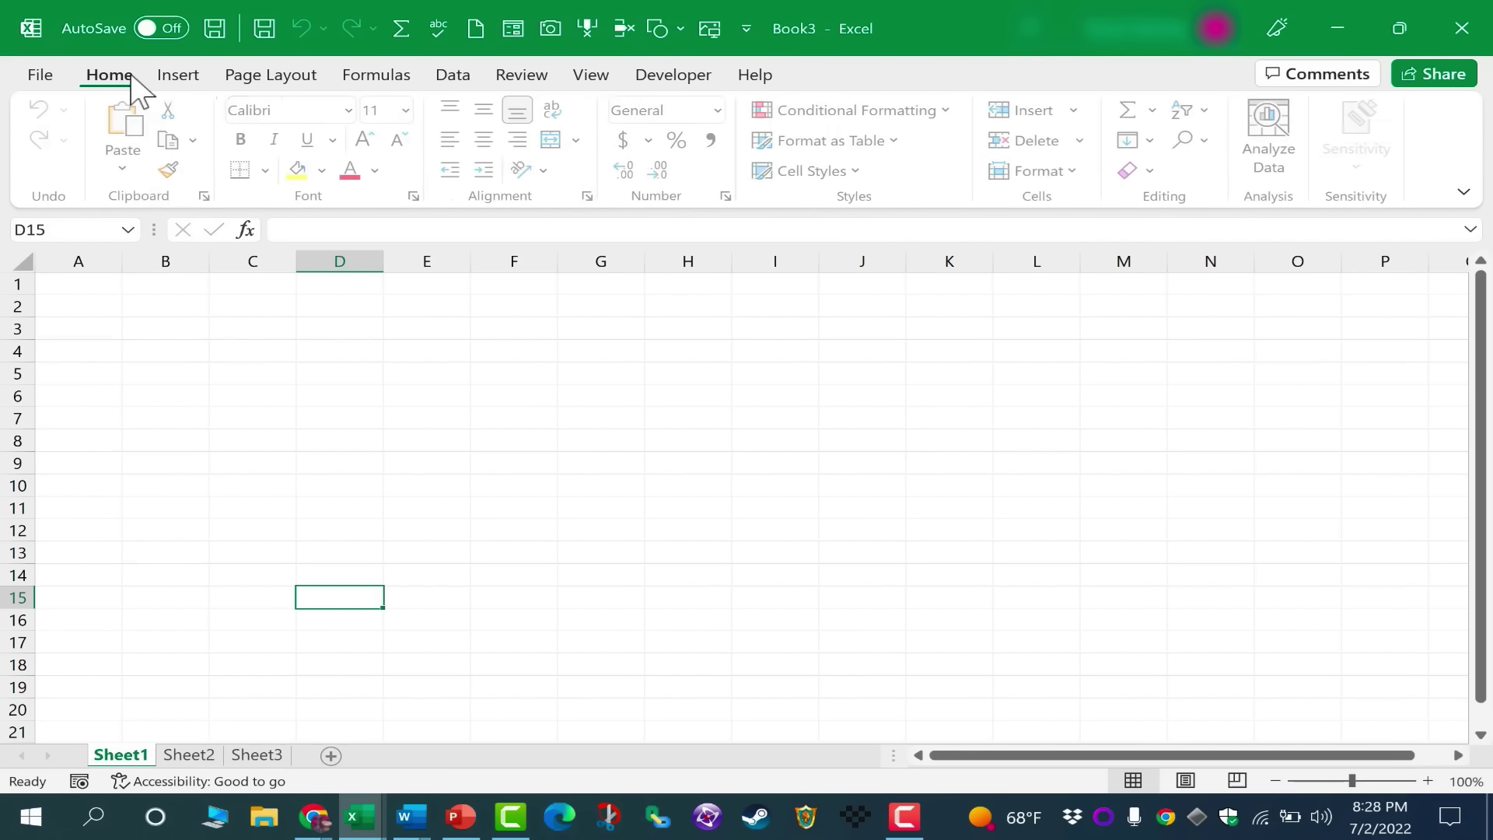
click(589, 197)
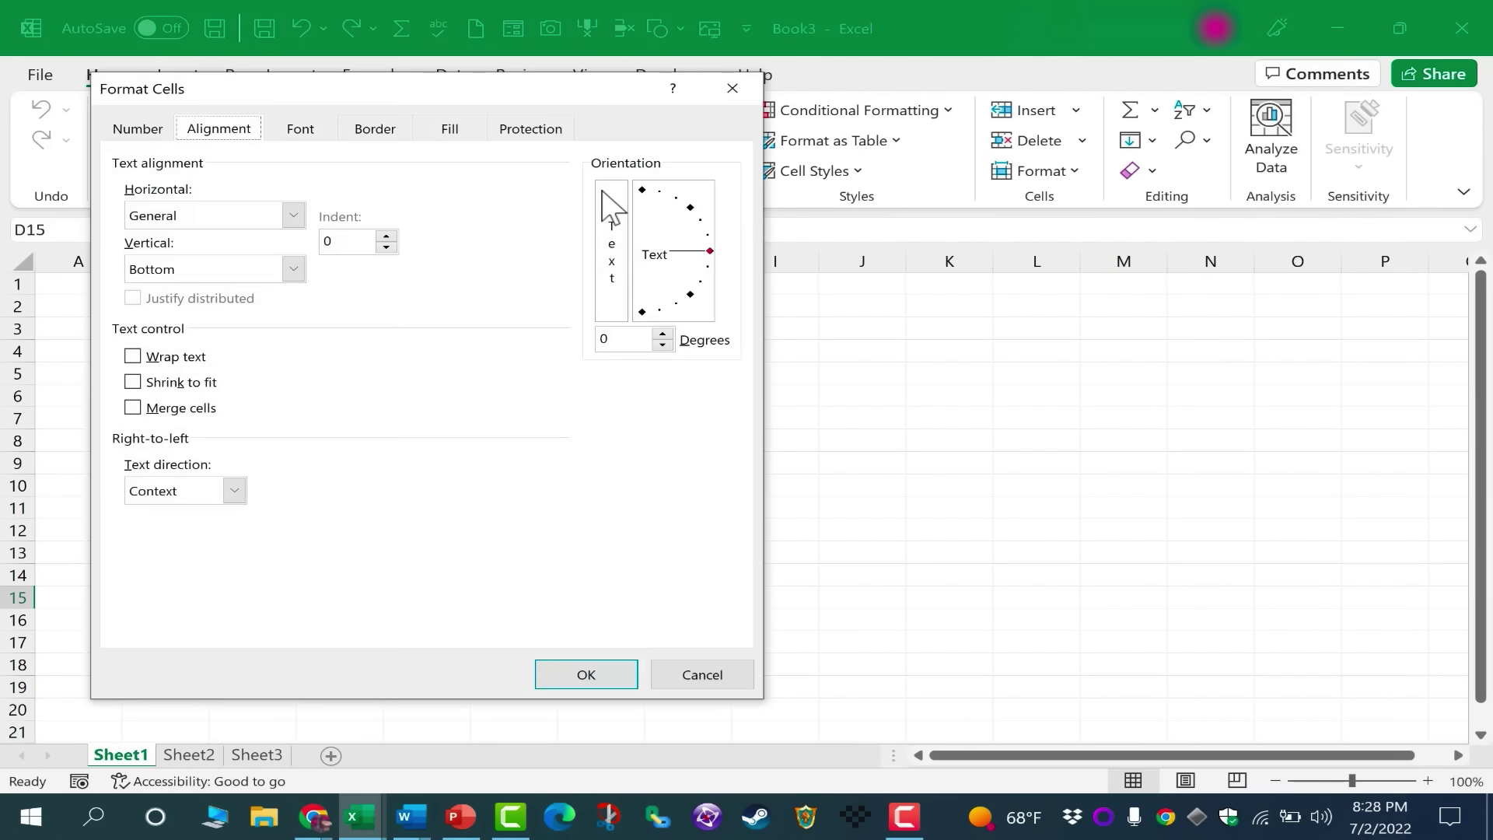
click(375, 128)
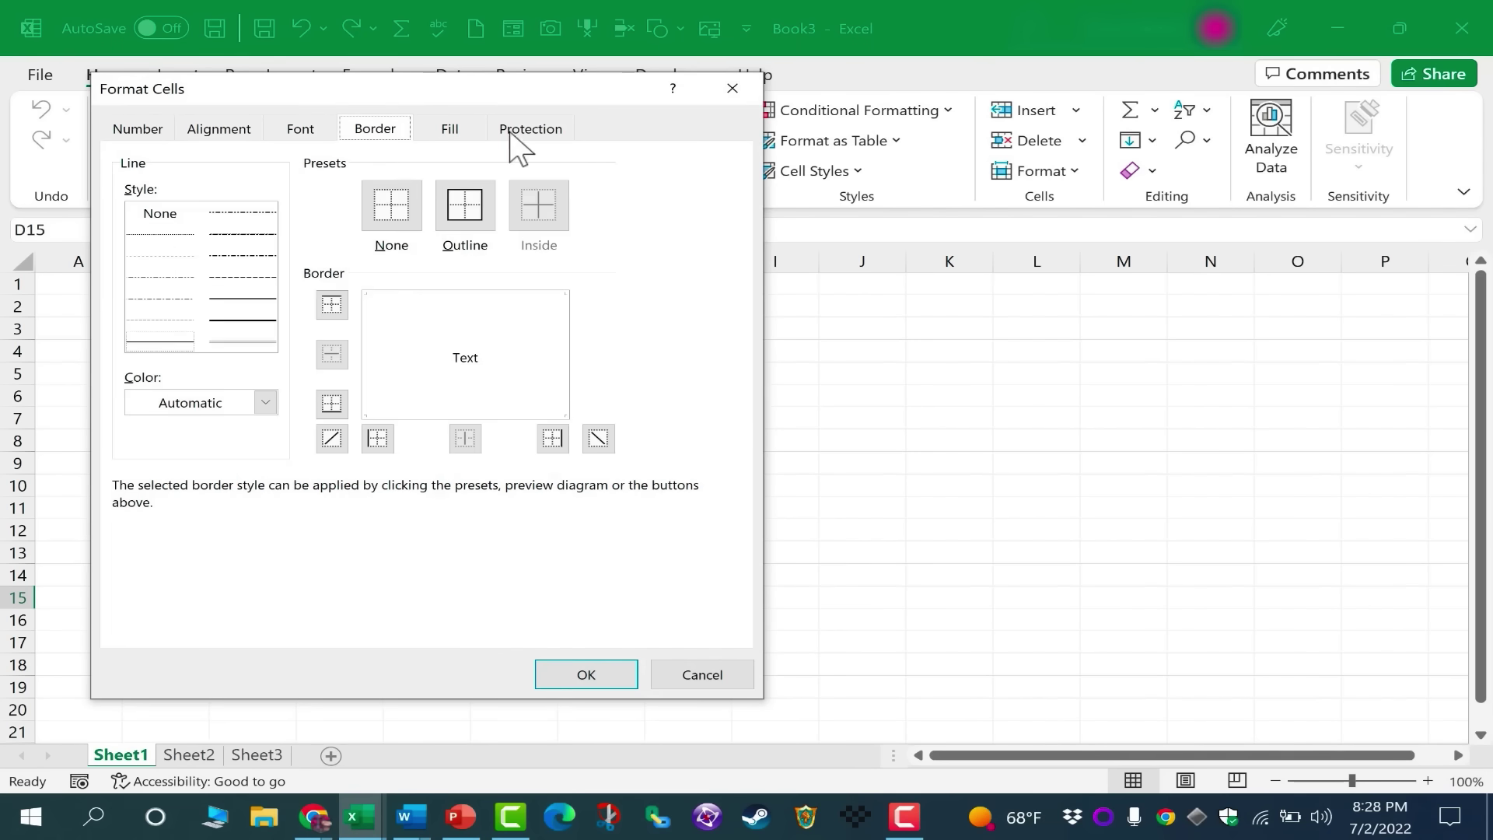
click(450, 130)
key(Escape)
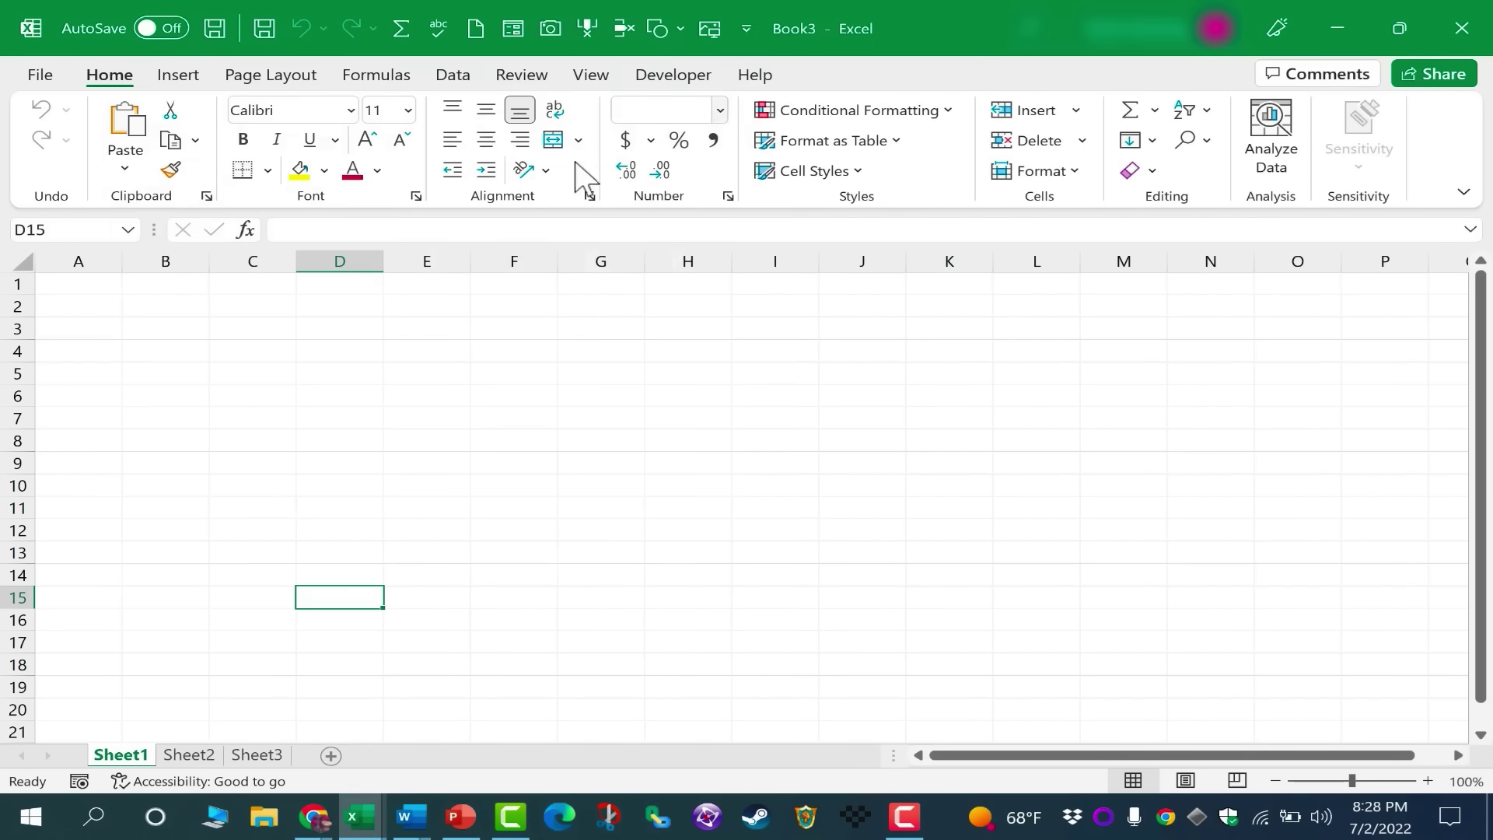
Look over the Insert commands and try scrolling Sheet1 vertically and horizontally and using the zoom slider
click(180, 78)
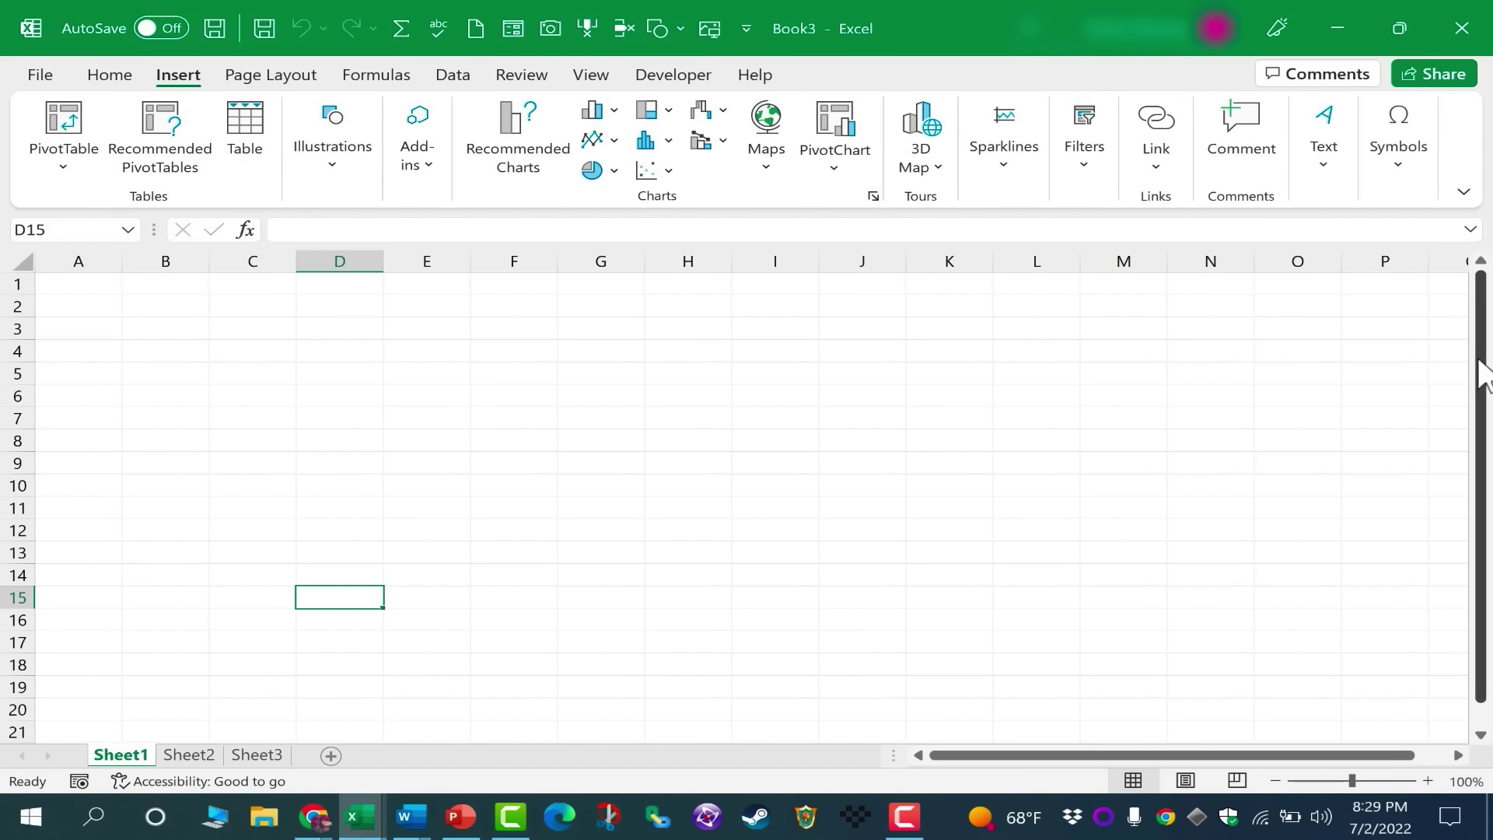
drag(1482, 373, 1489, 362)
scroll(1283, 567, down, 8)
scroll(1282, 569, up, 2)
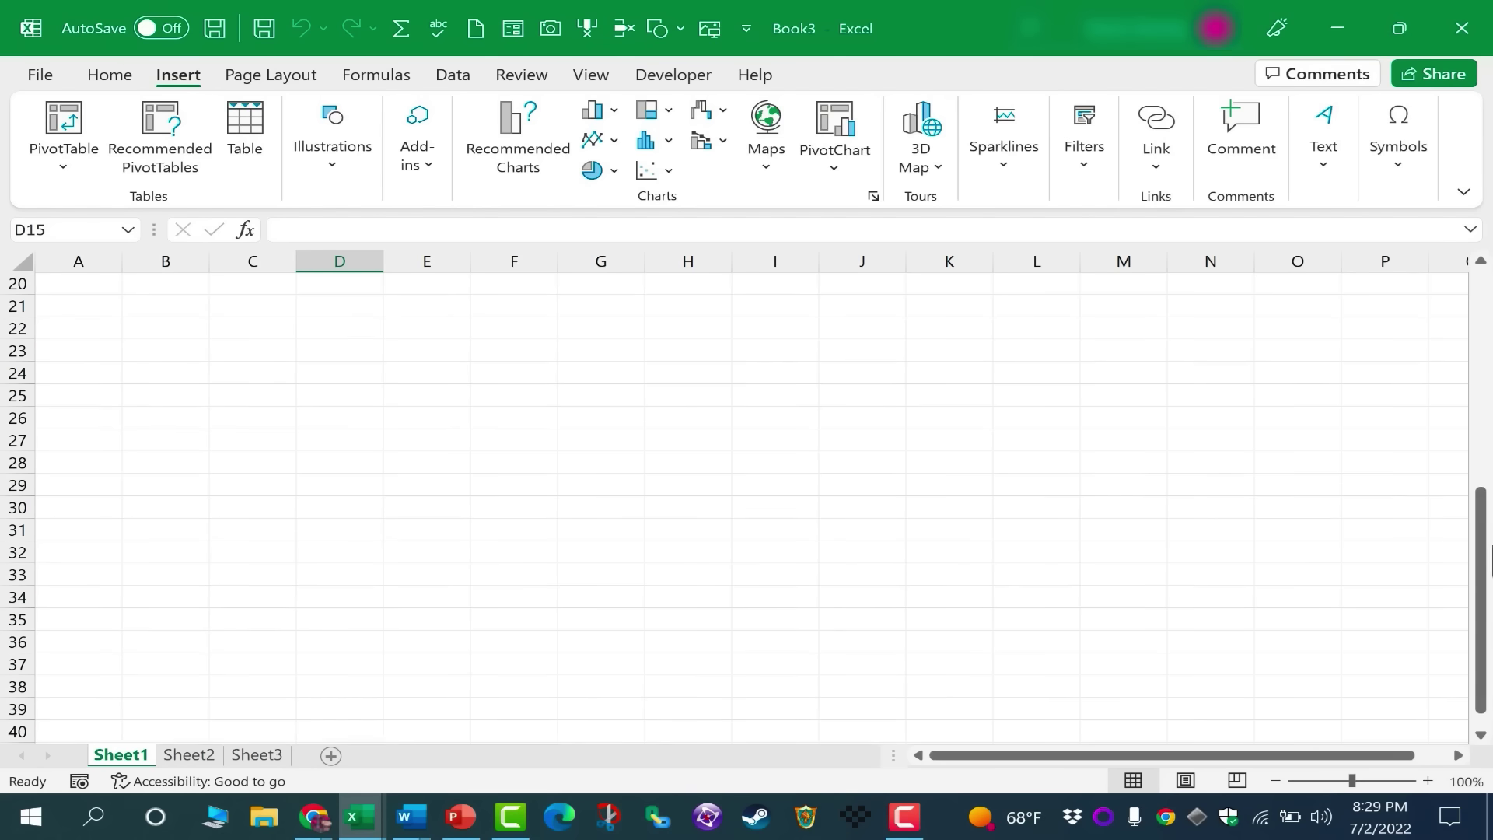
drag(1481, 546, 1482, 540)
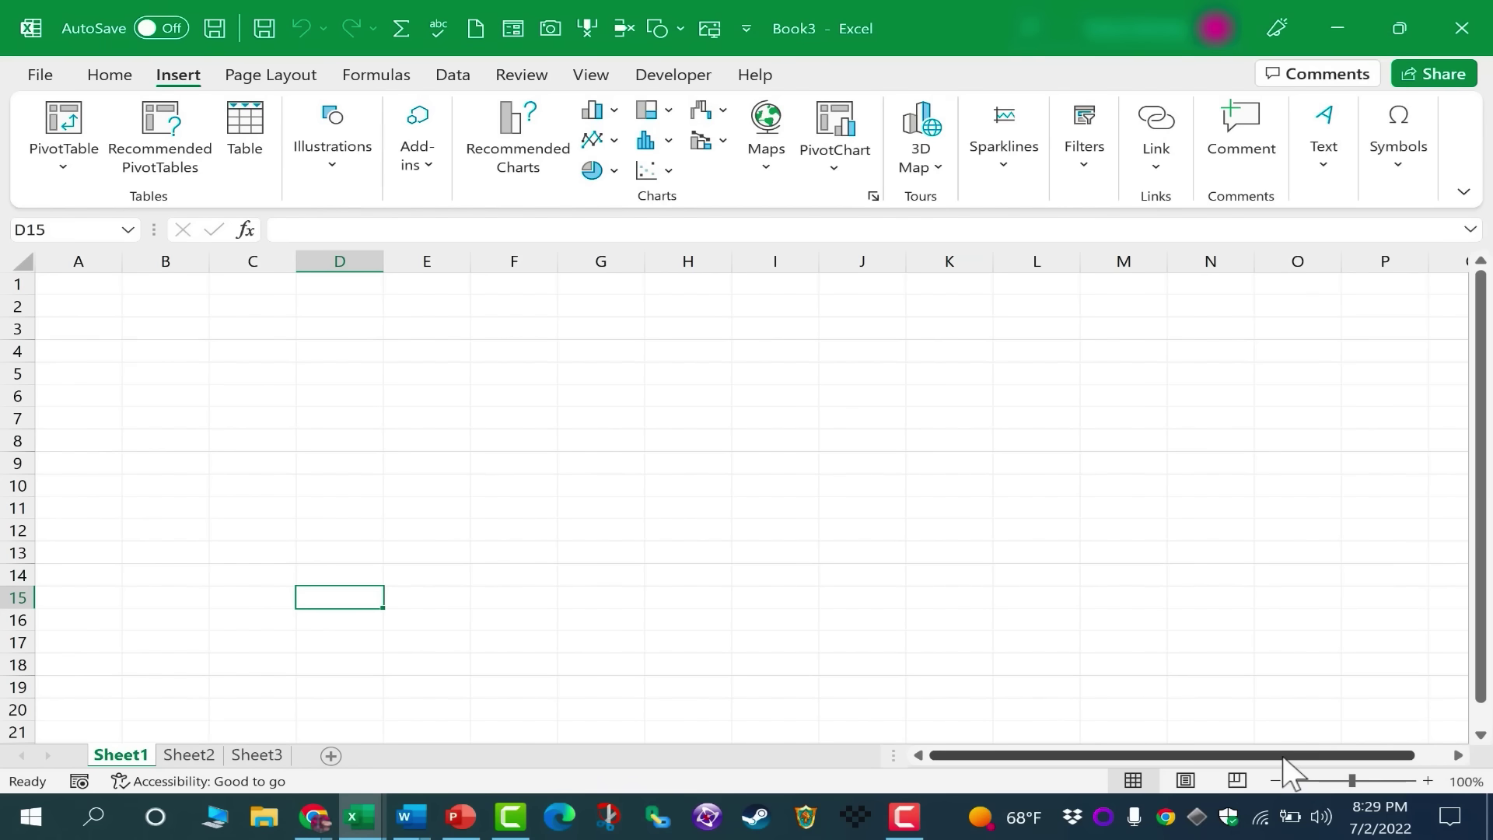
drag(1285, 756, 1151, 766)
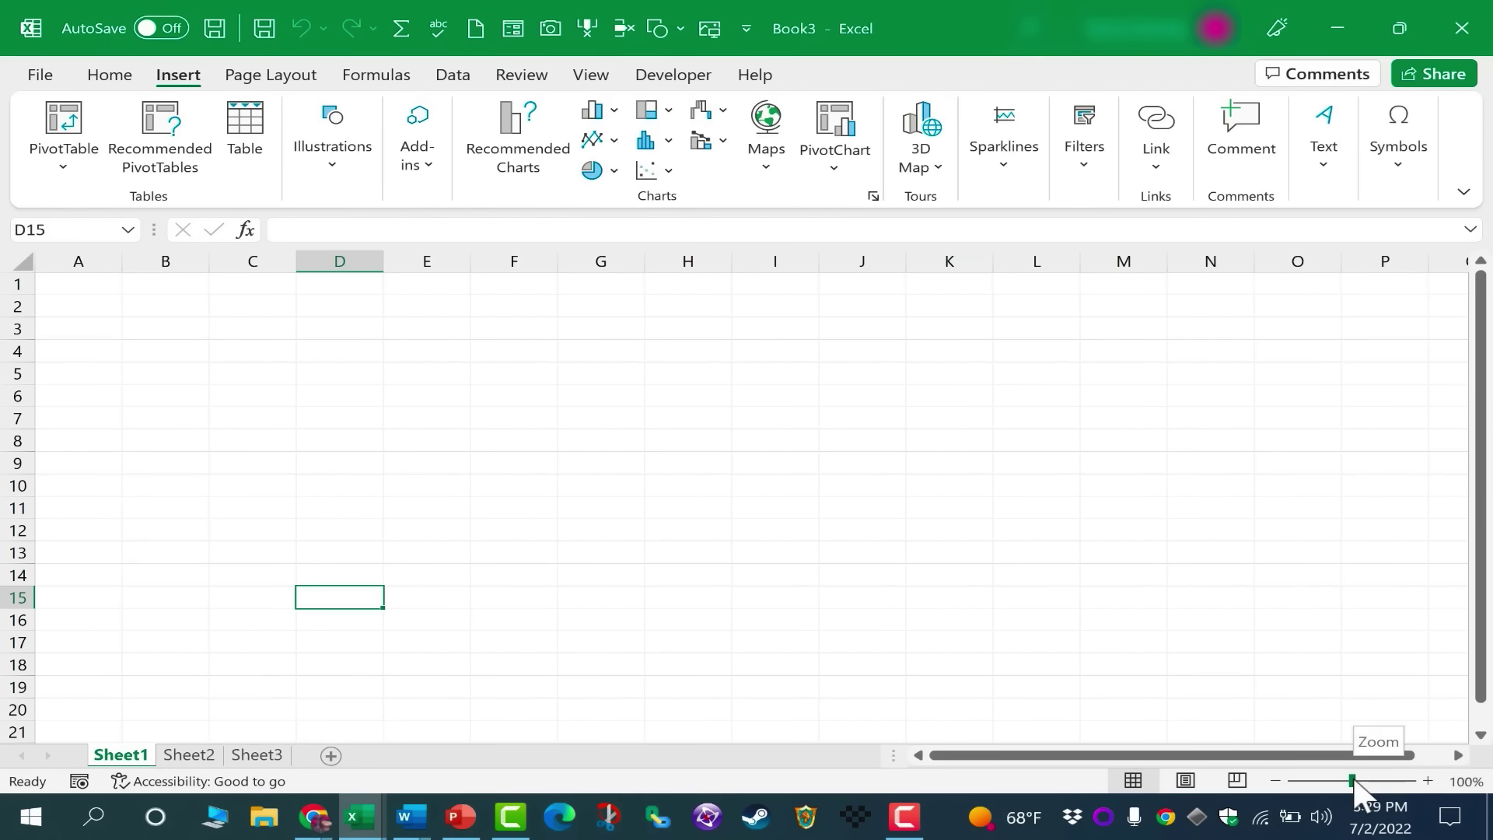
mouse_move(1353, 781)
mouse_down()
mouse_move(1377, 780)
mouse_move(1307, 781)
mouse_move(1366, 779)
mouse_move(1323, 779)
mouse_move(1351, 780)
mouse_up()
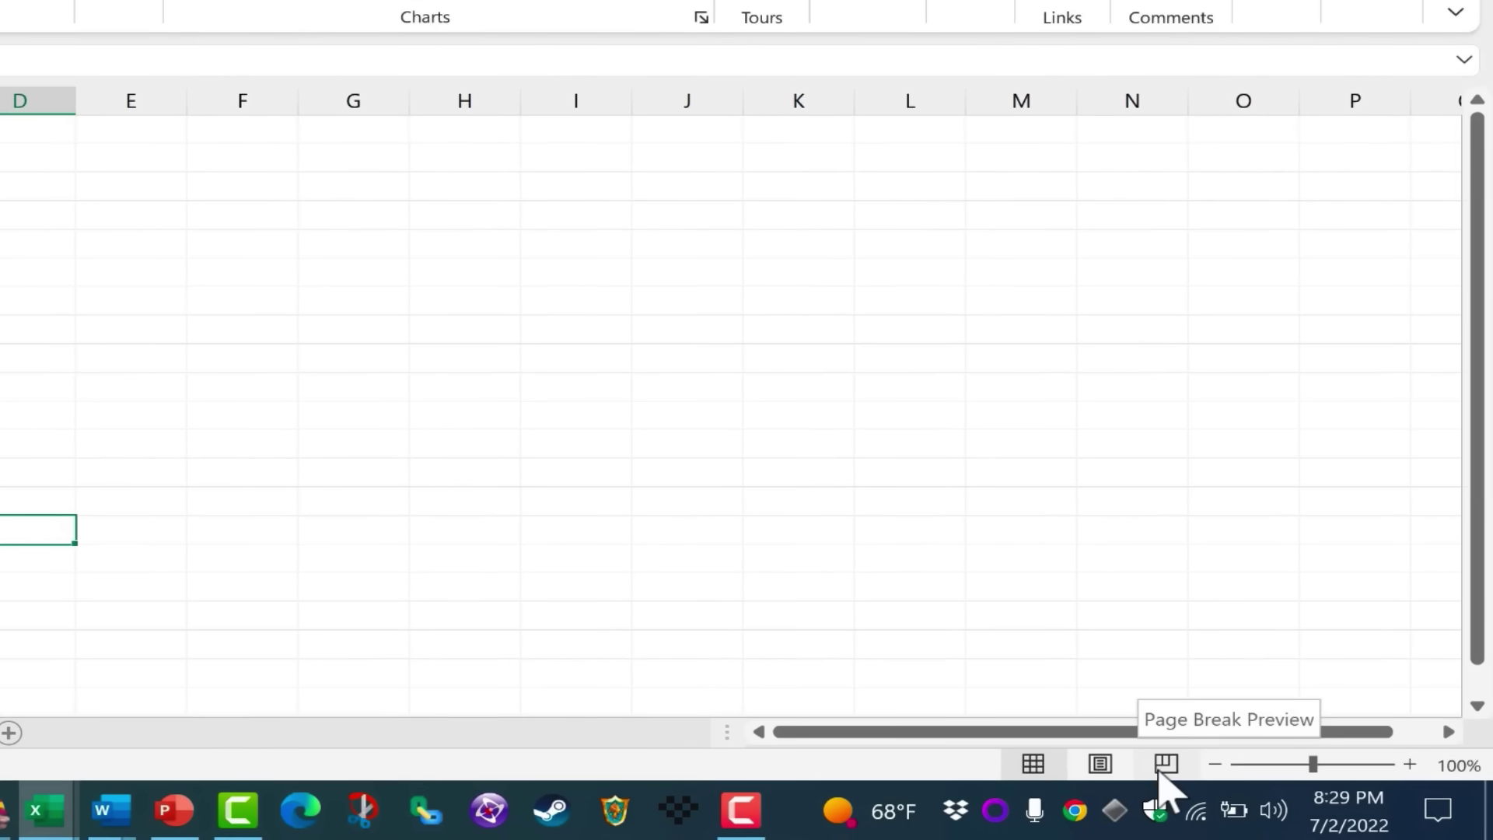
View Sheet1 in Page Break Preview and Page Layout, and return it to Normal view
click(1159, 772)
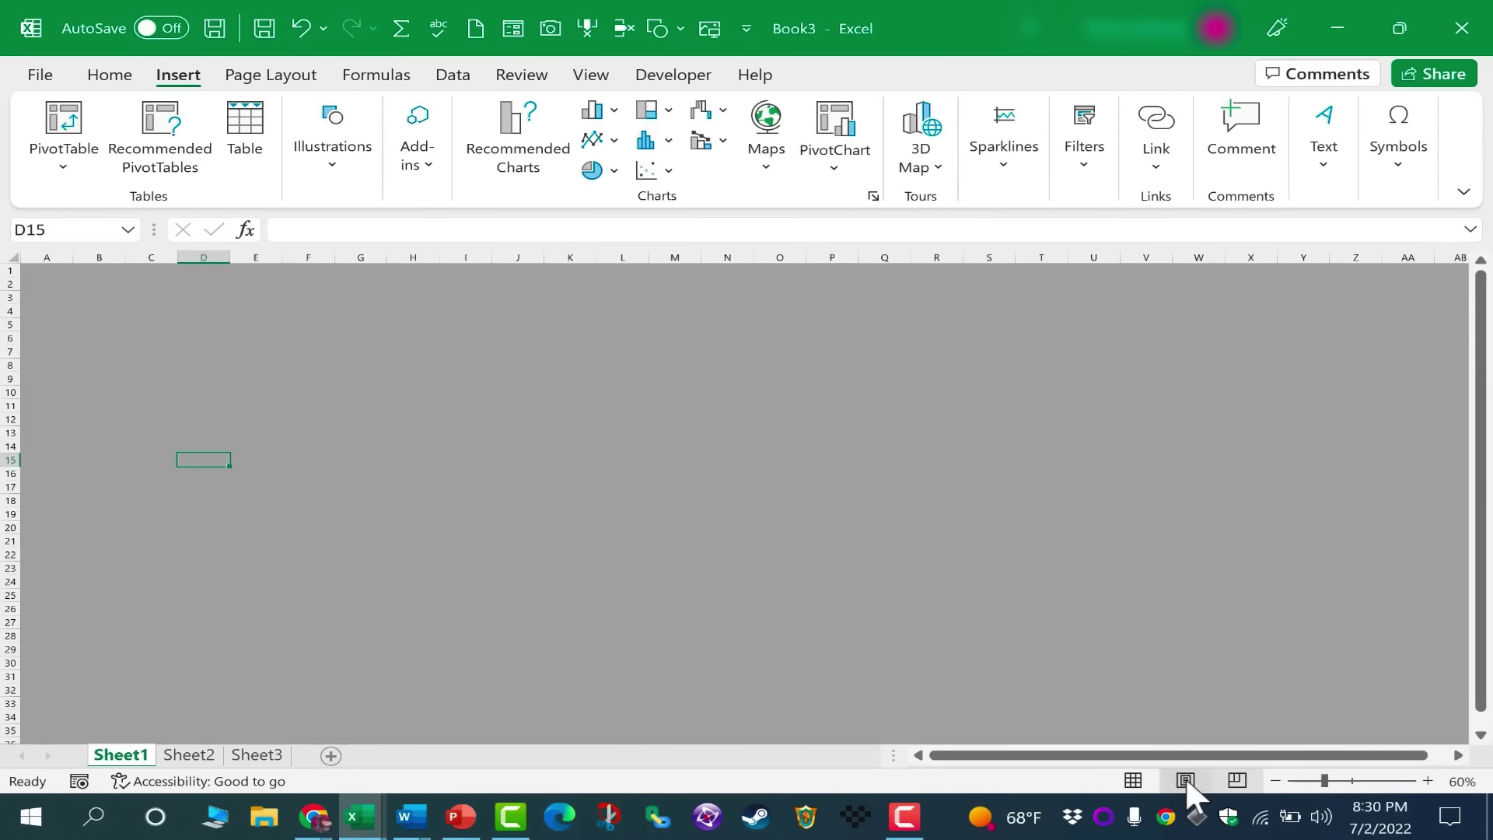
click(1185, 778)
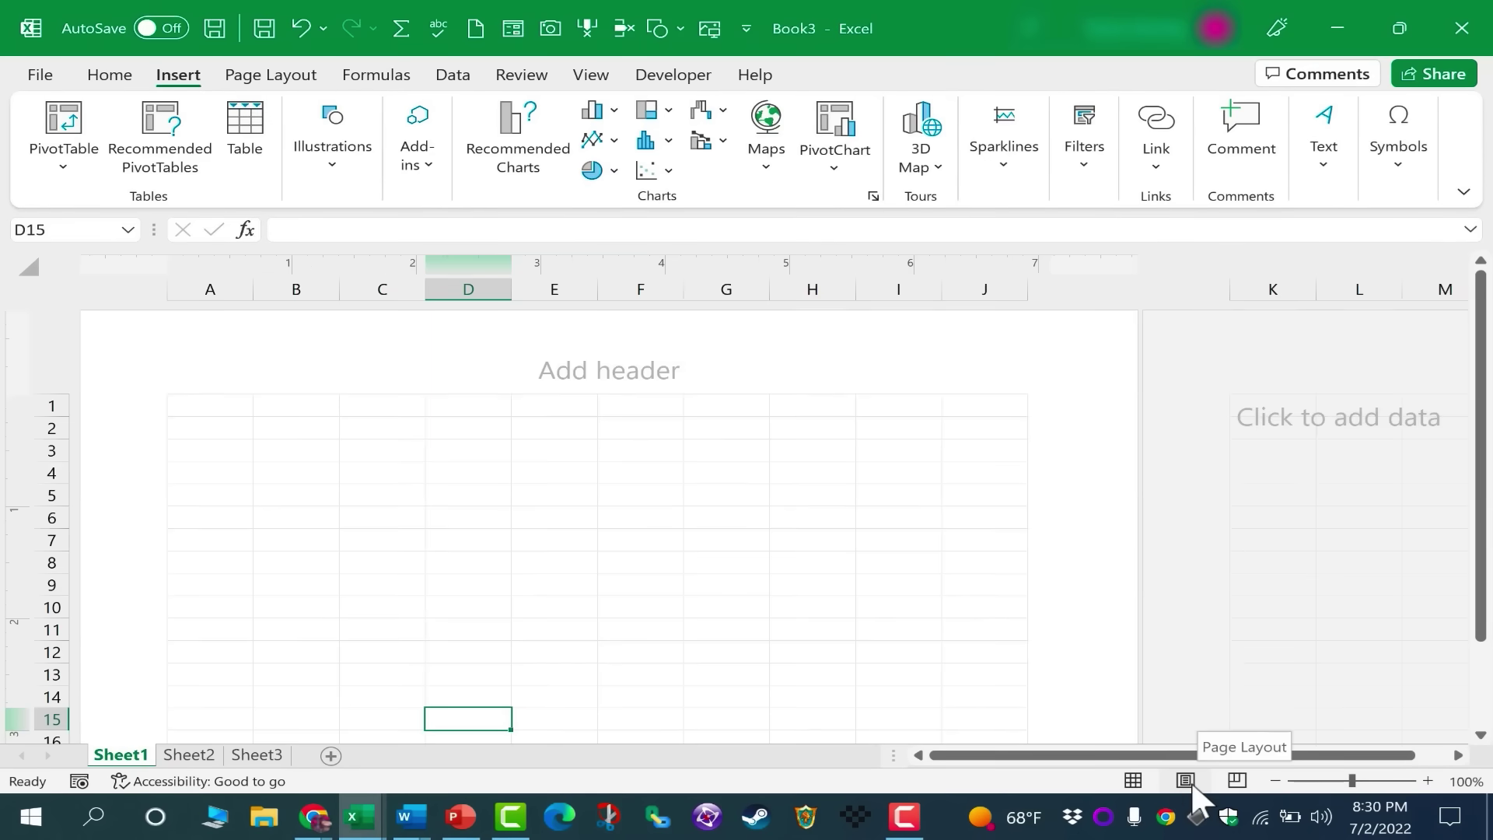
click(1136, 783)
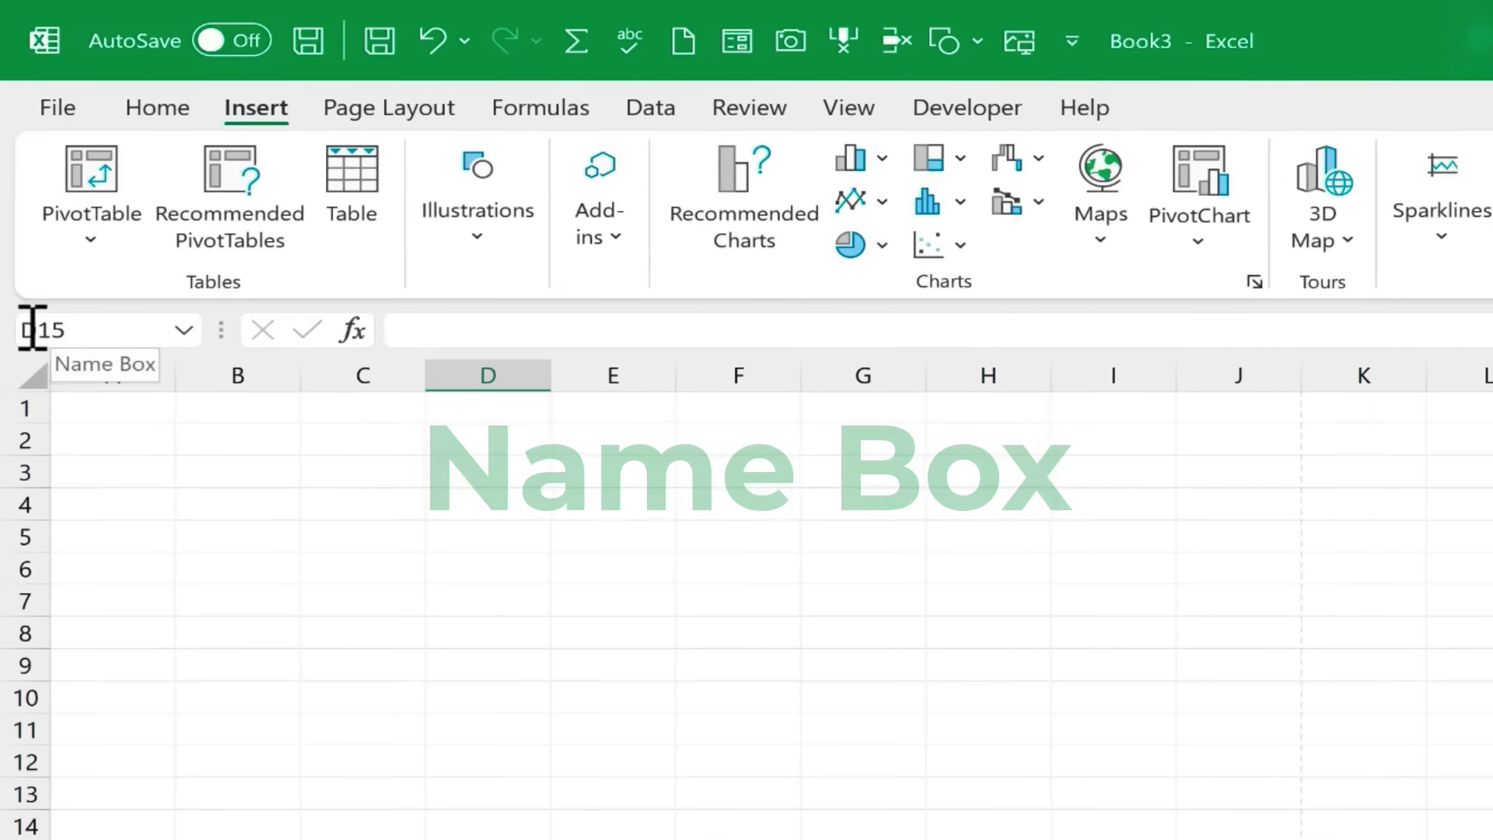
Select cells F4 and E3 in turn, place the cursor in E3's formula bar, and leave editing by selecting cell C6
click(763, 502)
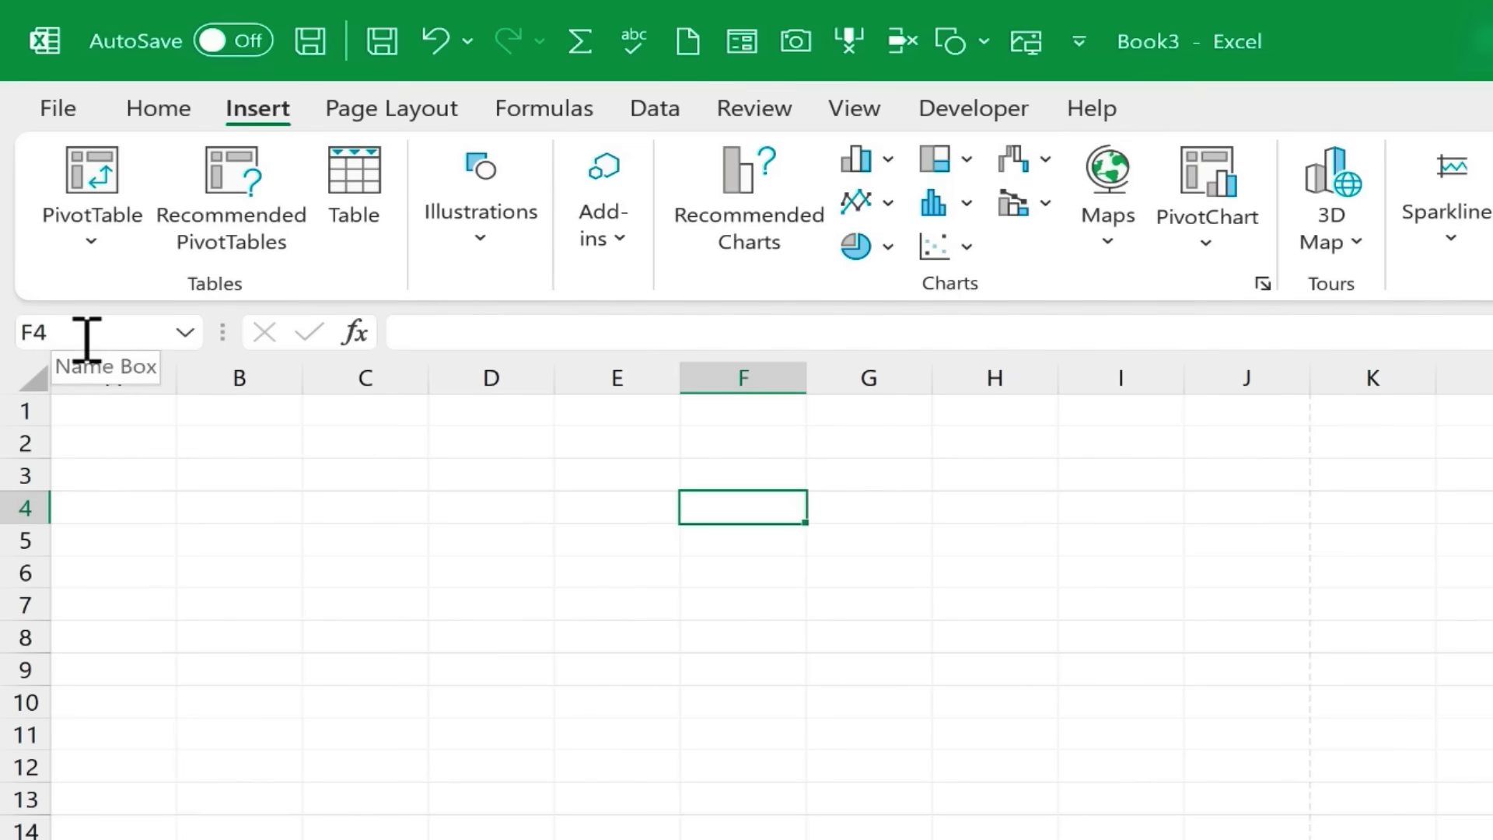
click(617, 475)
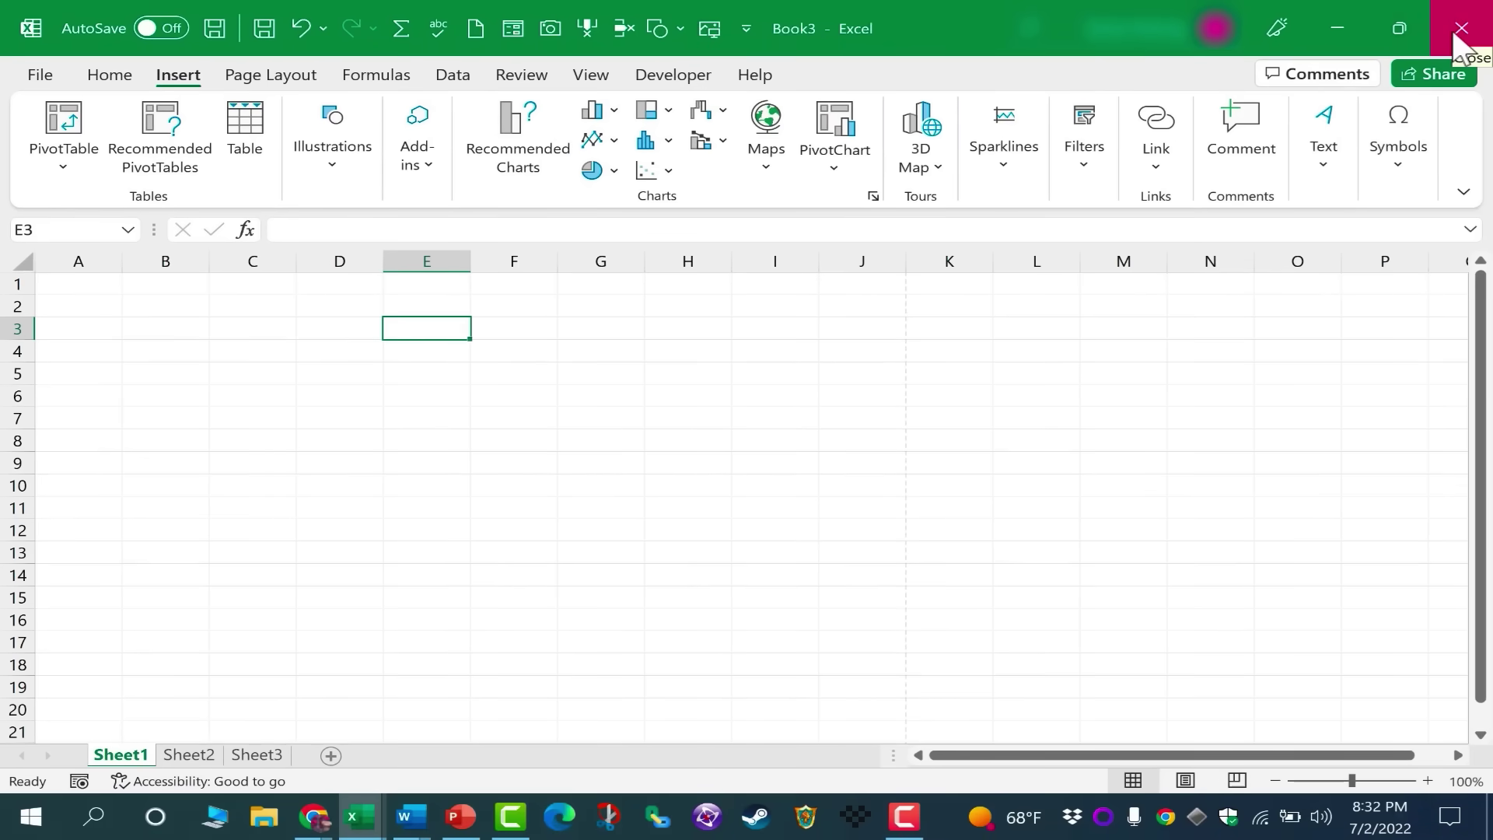
click(338, 230)
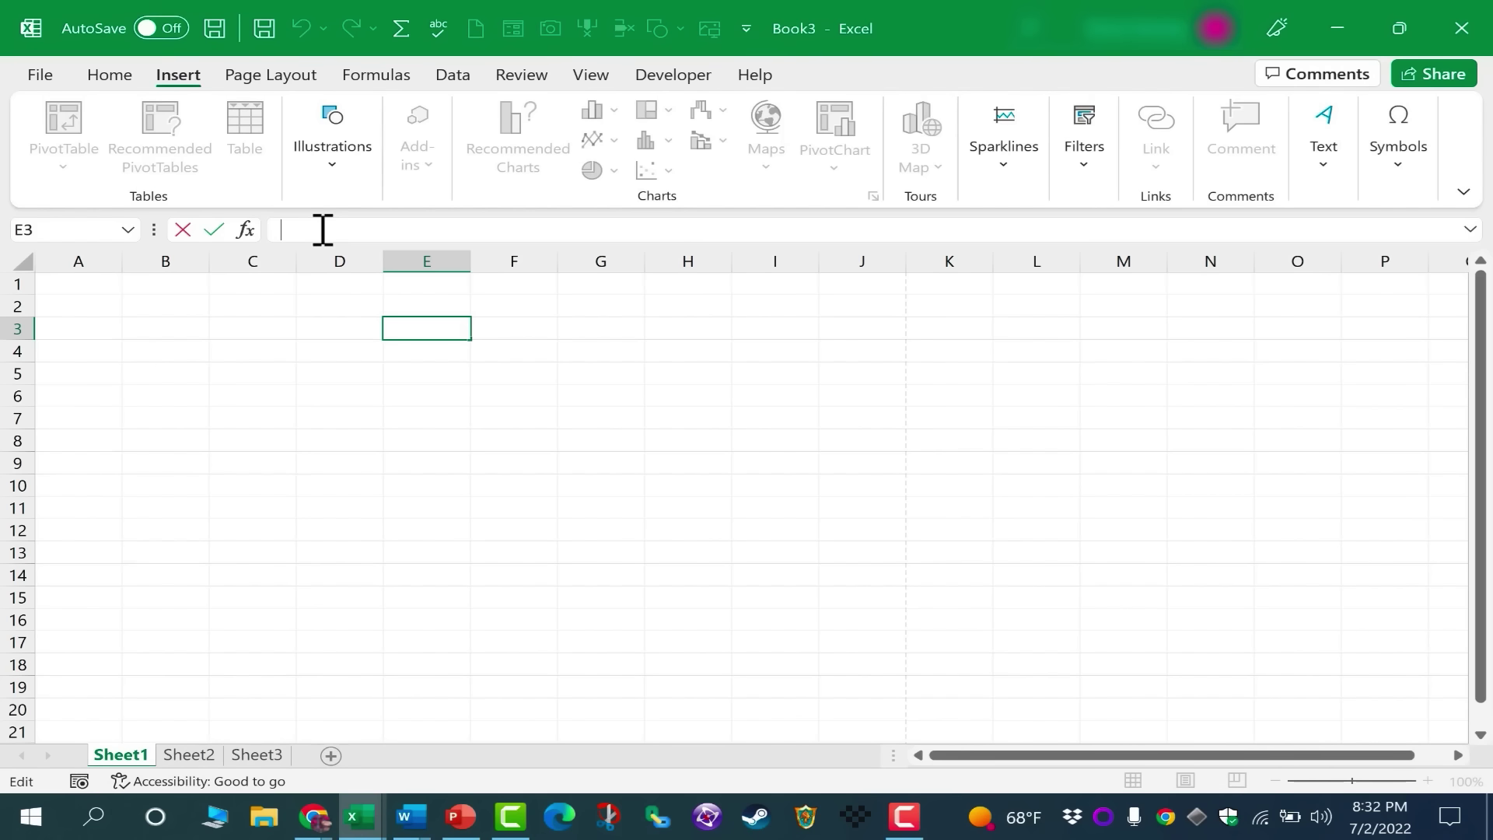
click(110, 74)
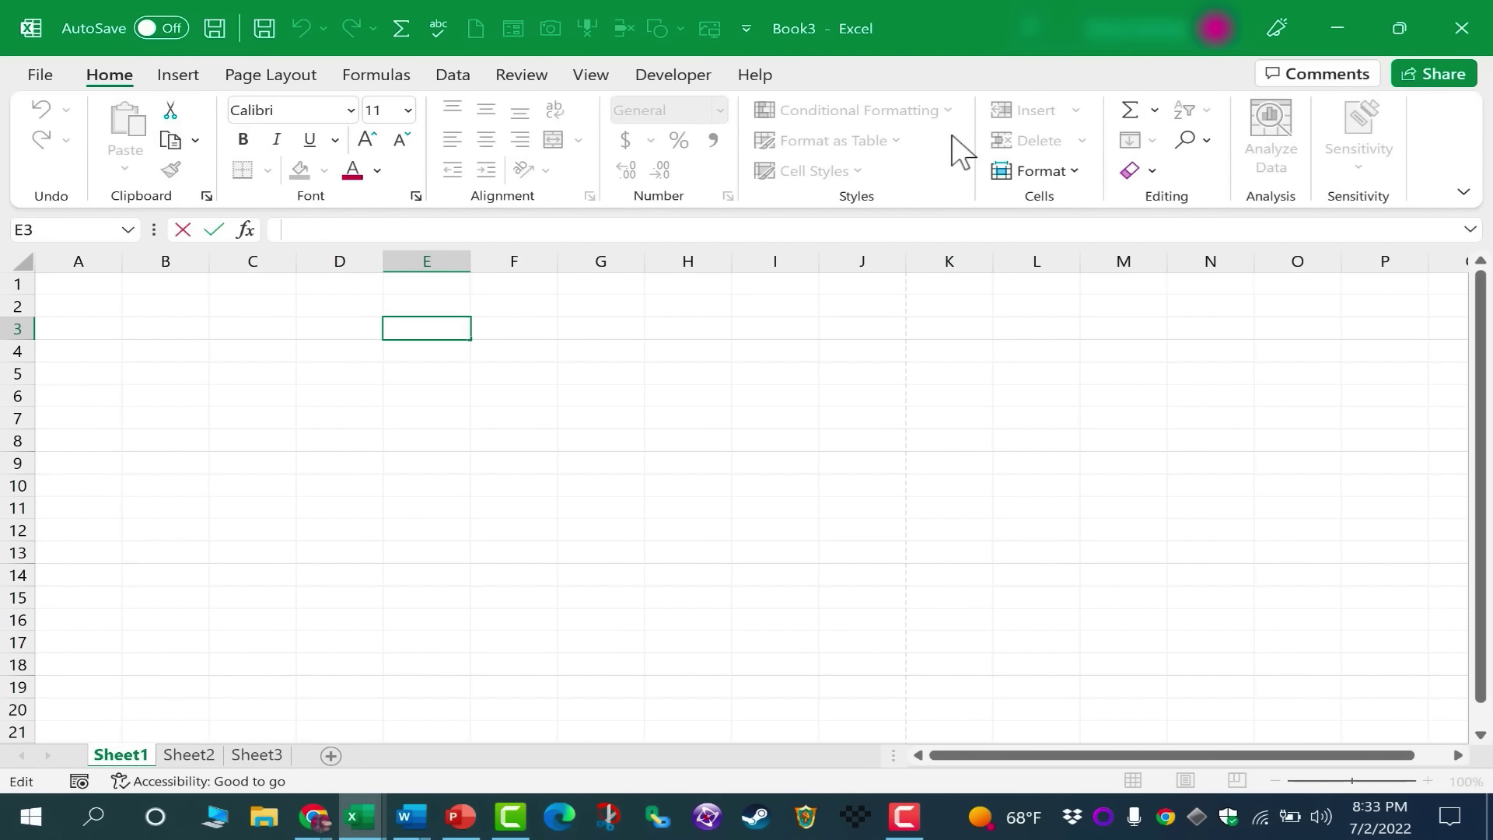
click(253, 395)
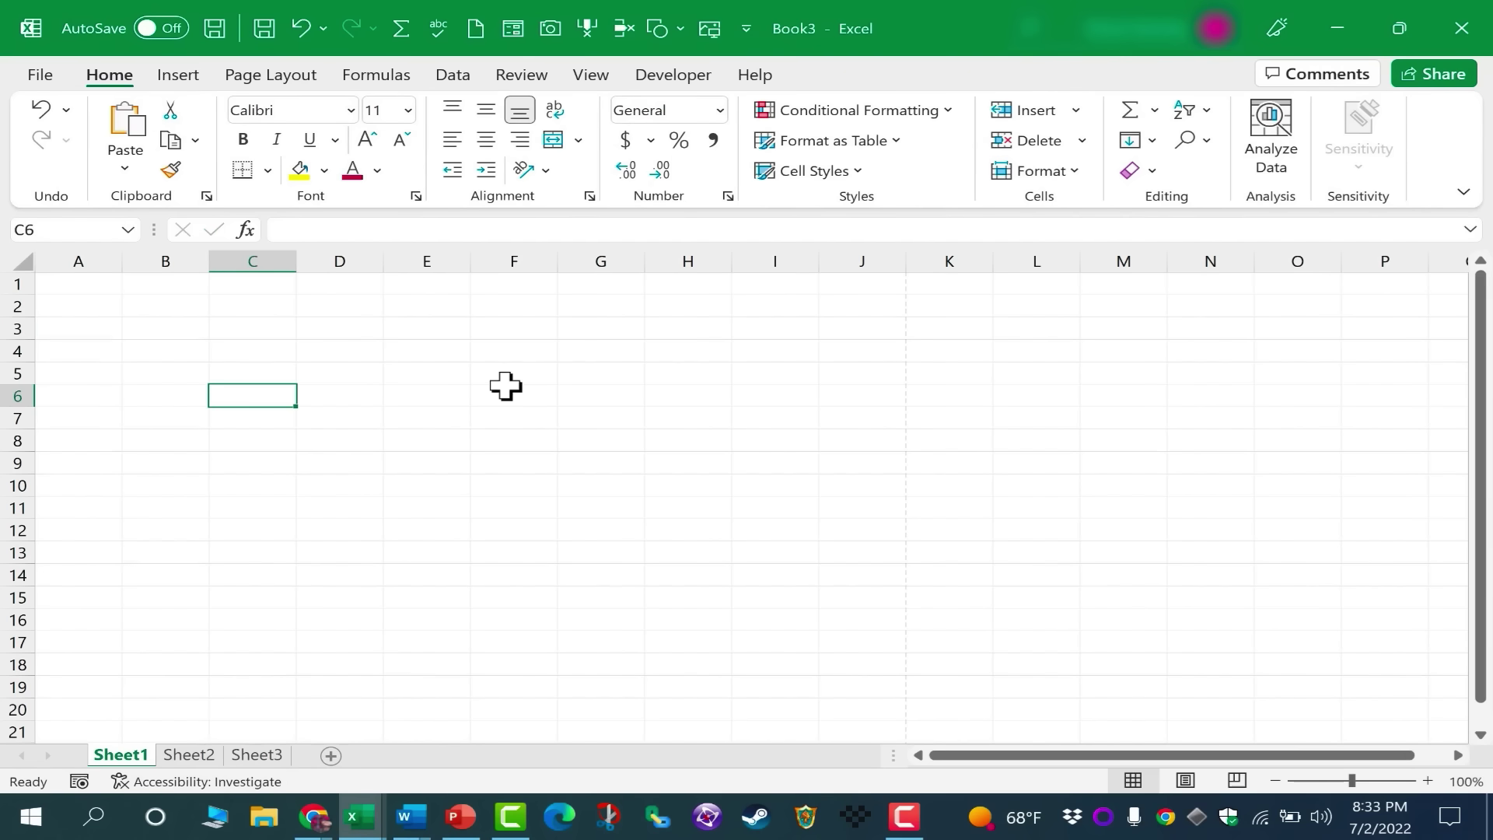
Save the workbook in the Documents folder as "Excel for Beginners - Complete Course" in Excel Workbook format
click(41, 75)
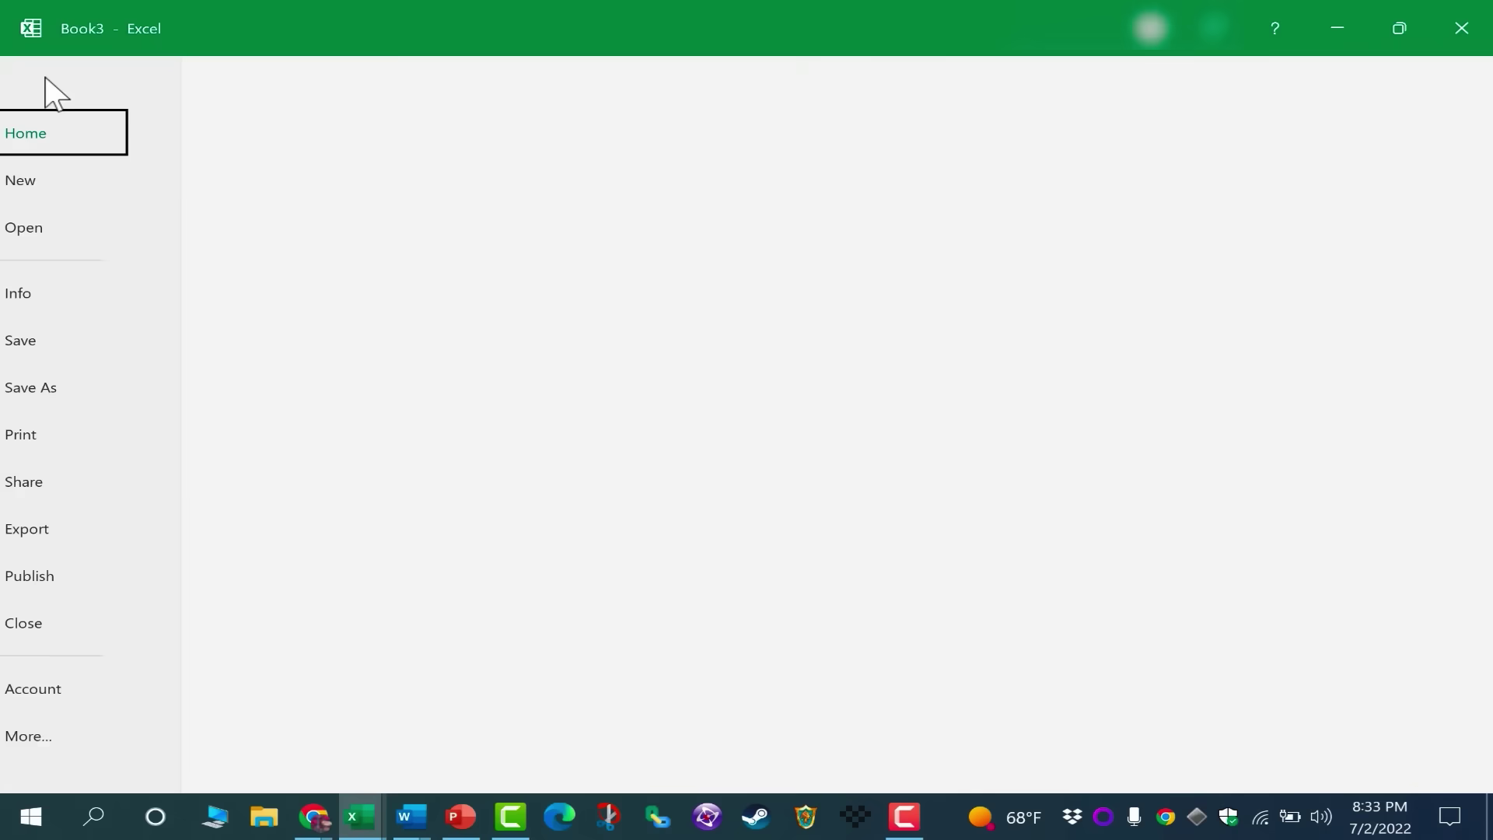
click(84, 389)
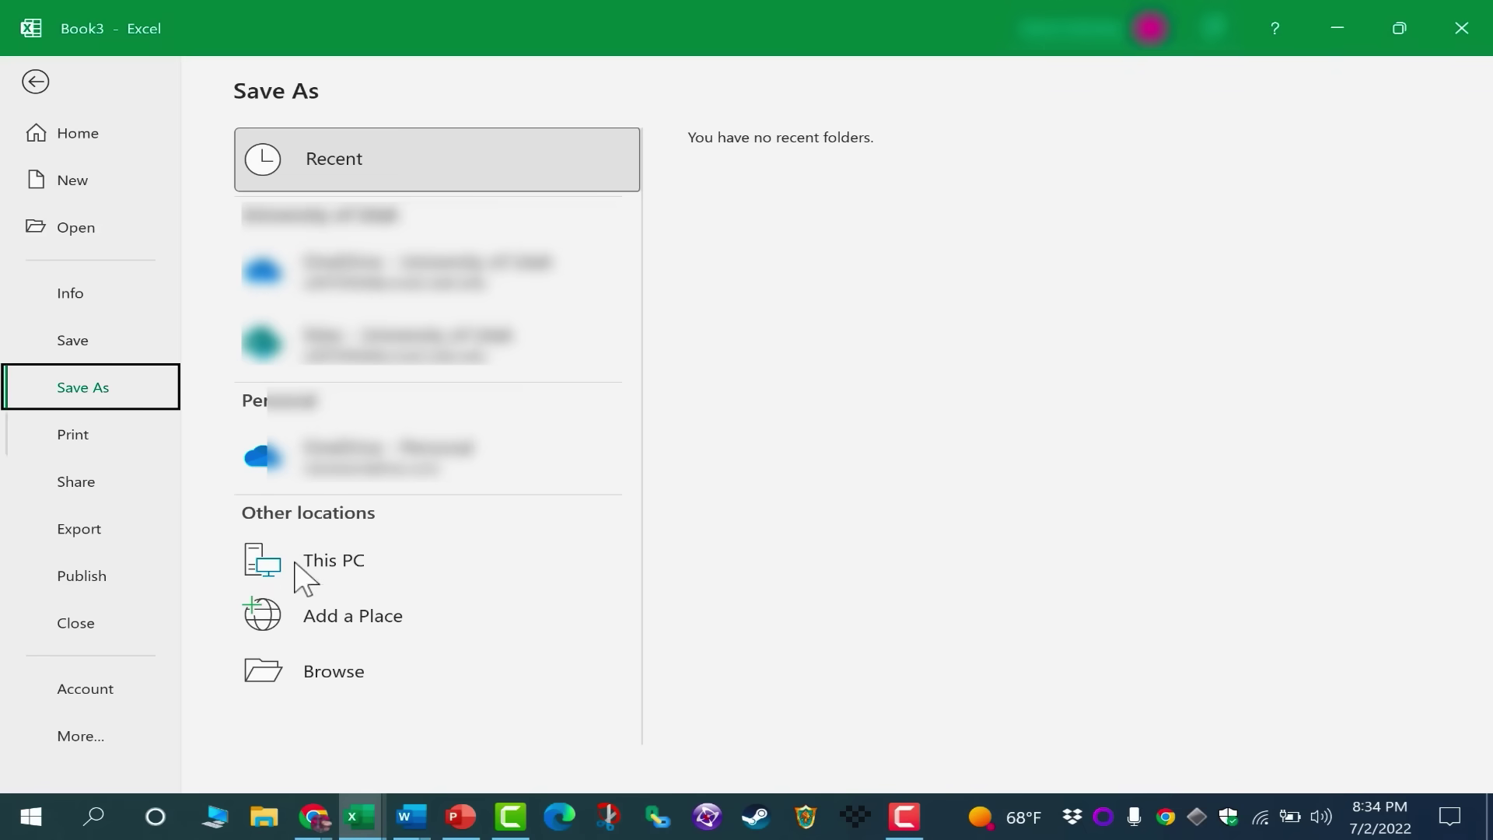
click(328, 674)
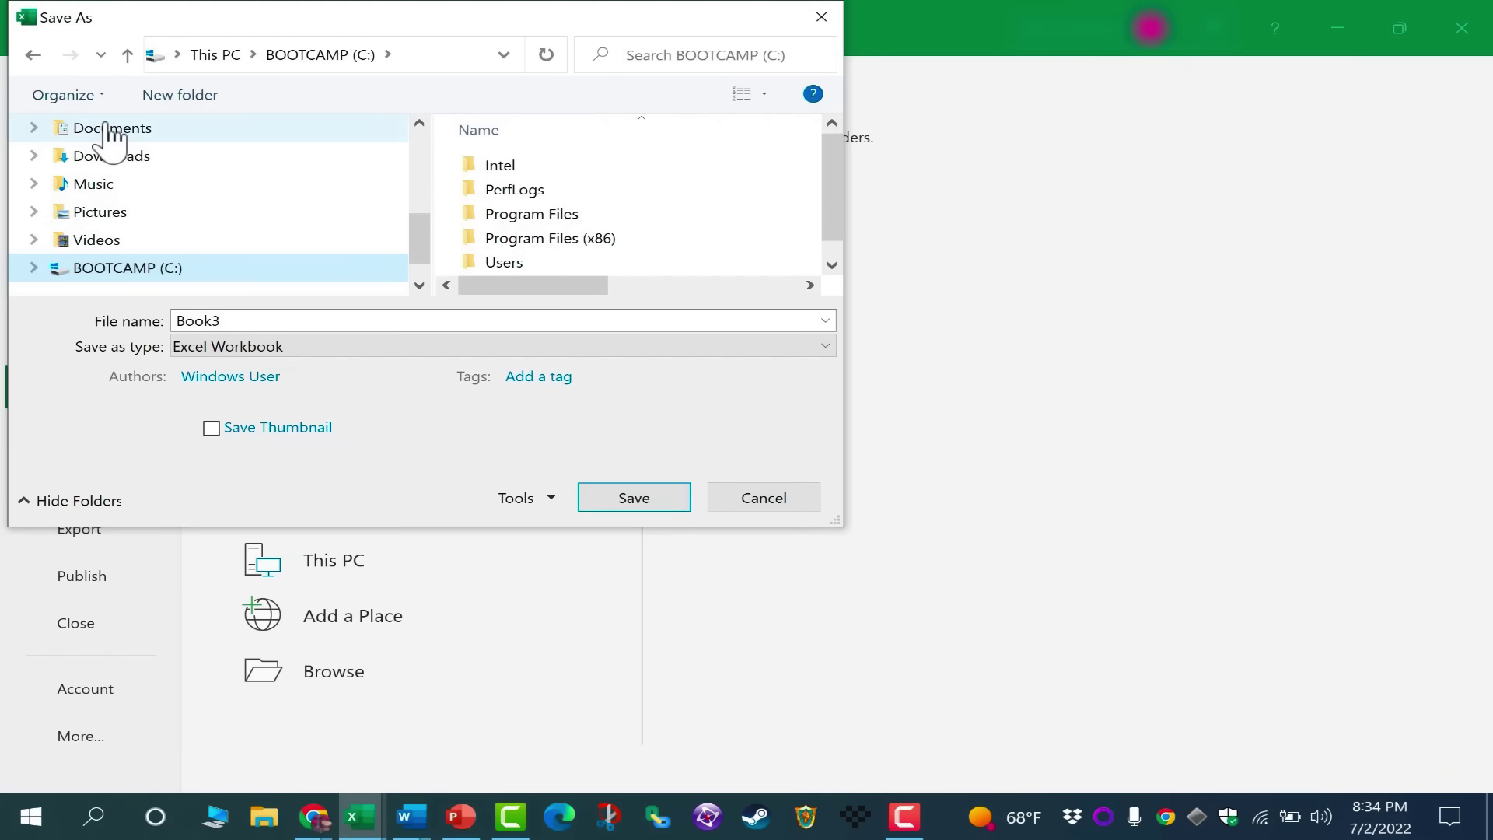
click(109, 132)
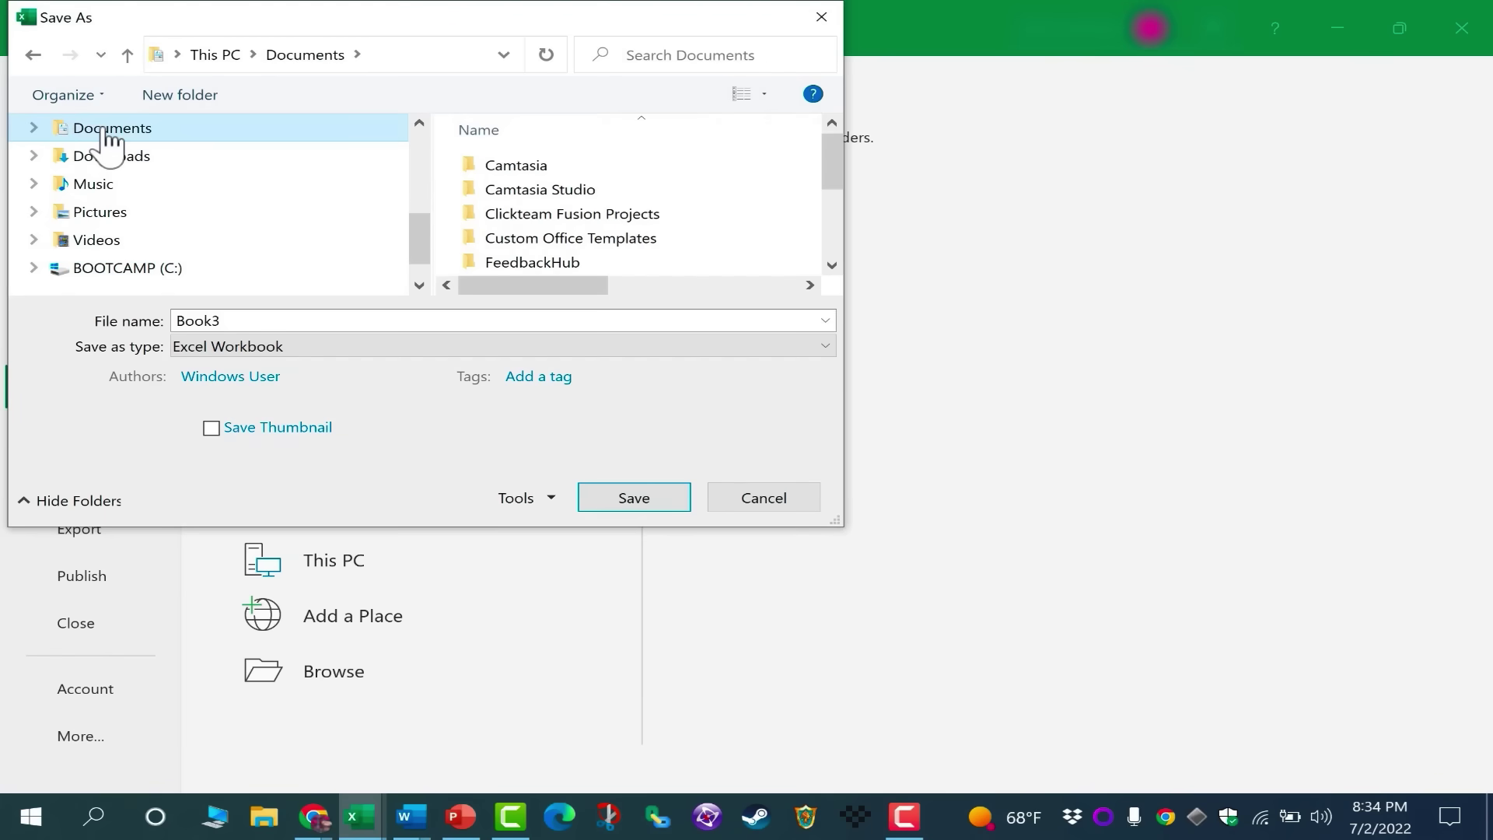
text(Excel for Beginners - Complete Course)
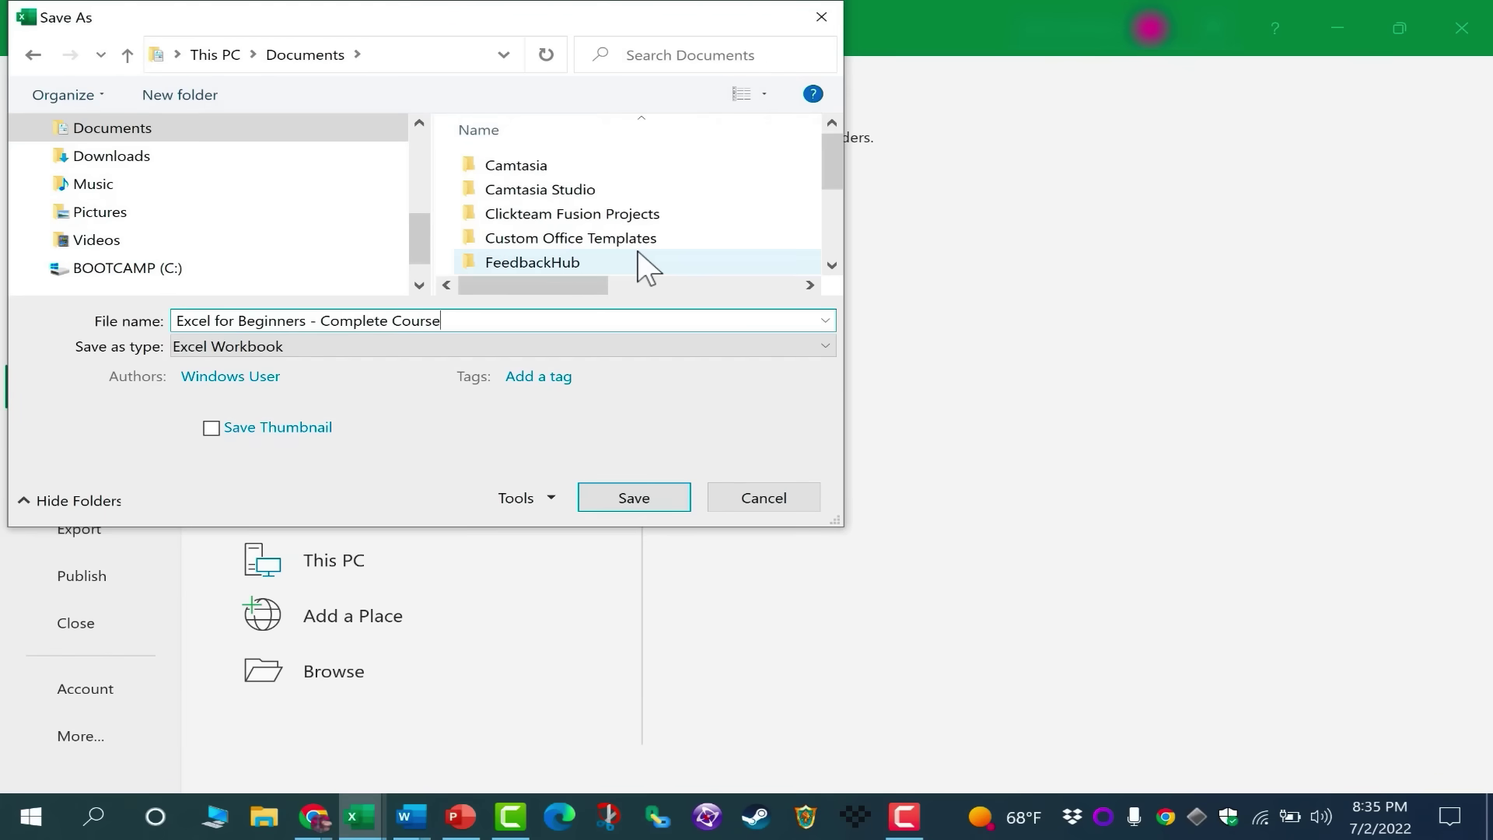
click(634, 498)
Select cells D5, E6 and G10 on Sheet1 one after another
click(379, 377)
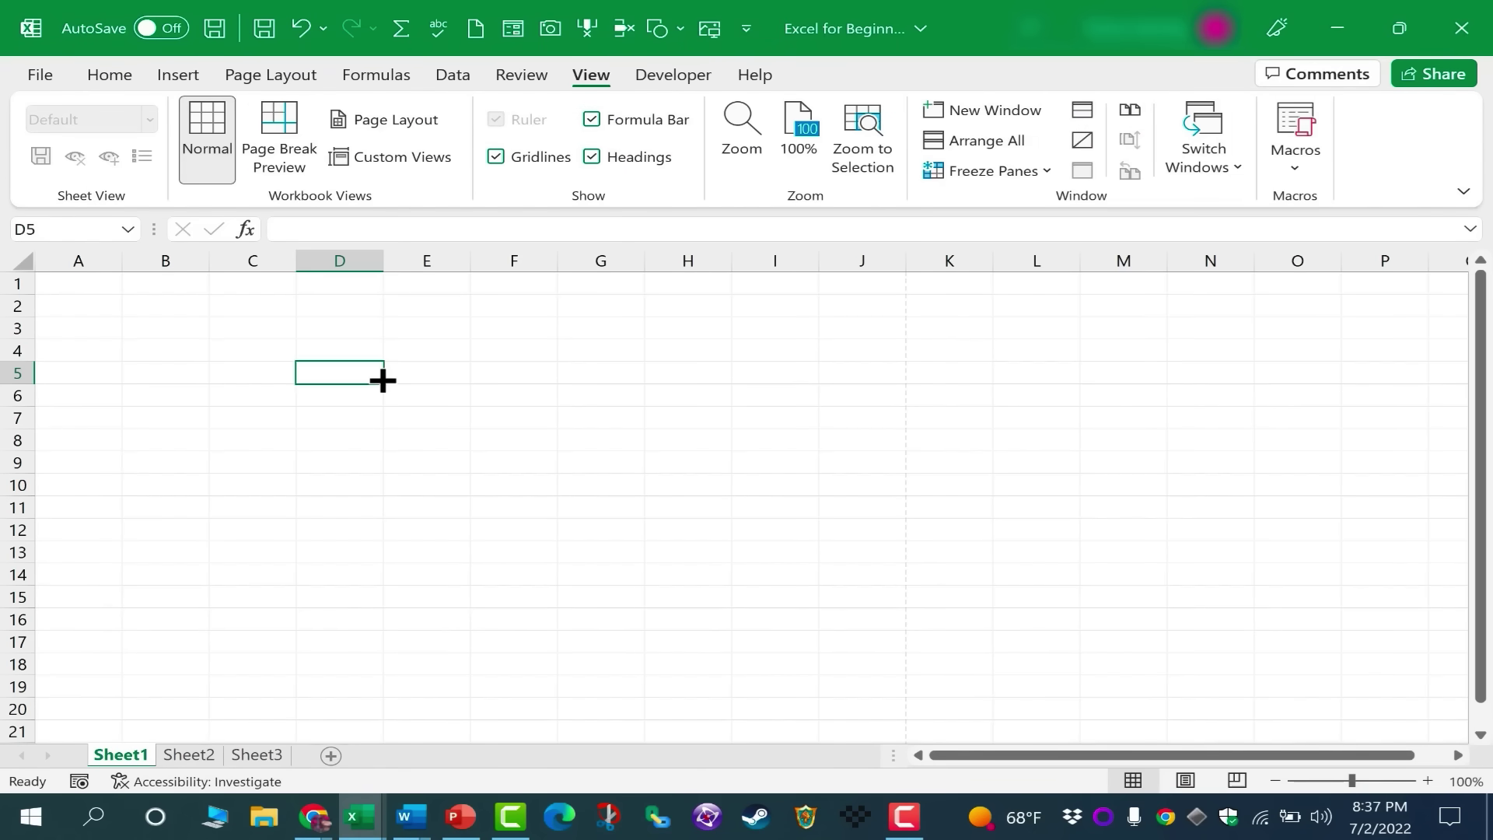
click(414, 393)
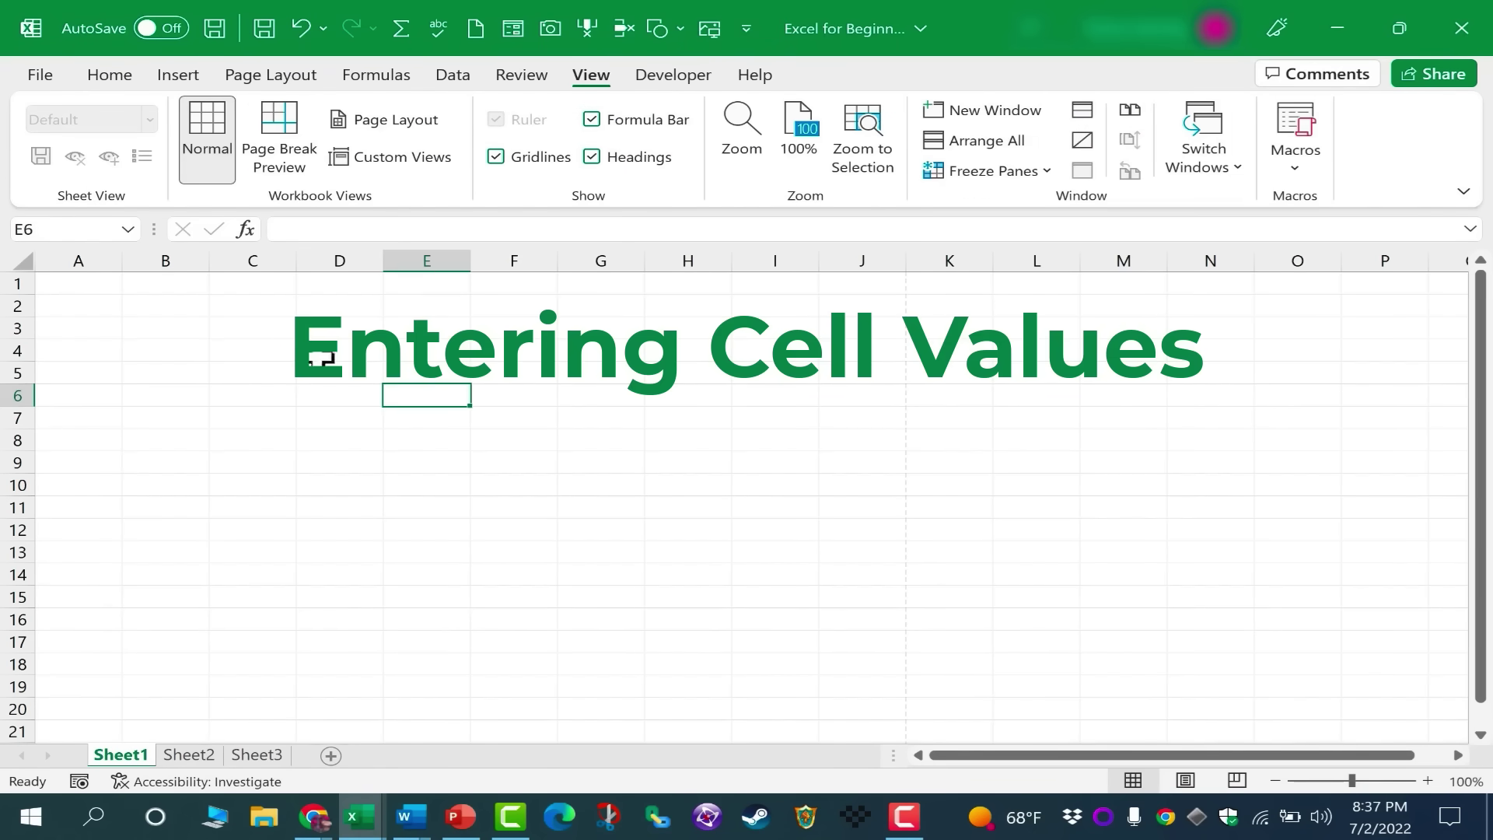
click(615, 486)
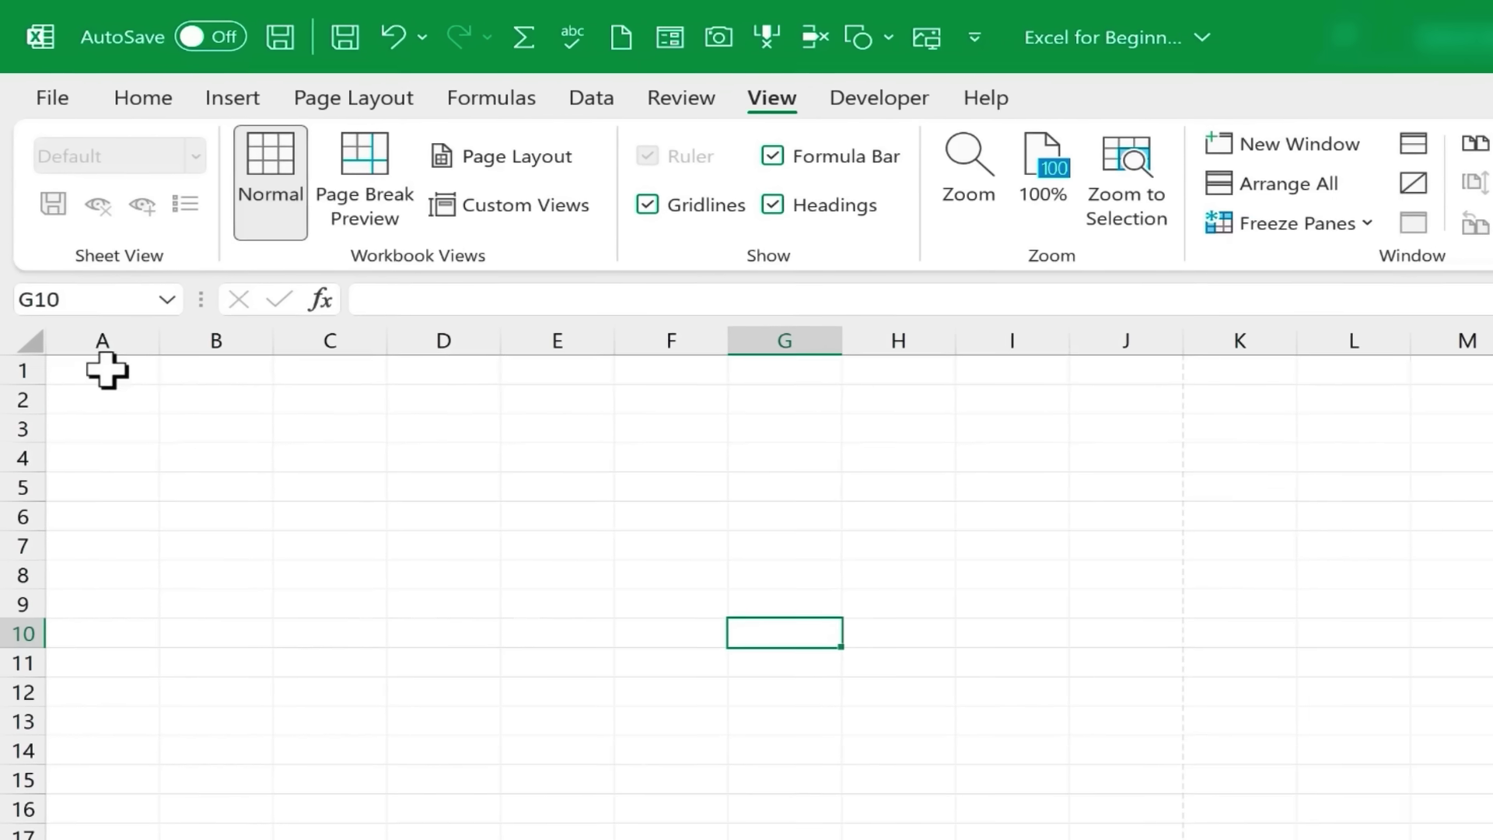
Enter the numbers 1, 2, 3 and 4 down column A in cells A1 to A4
click(107, 370)
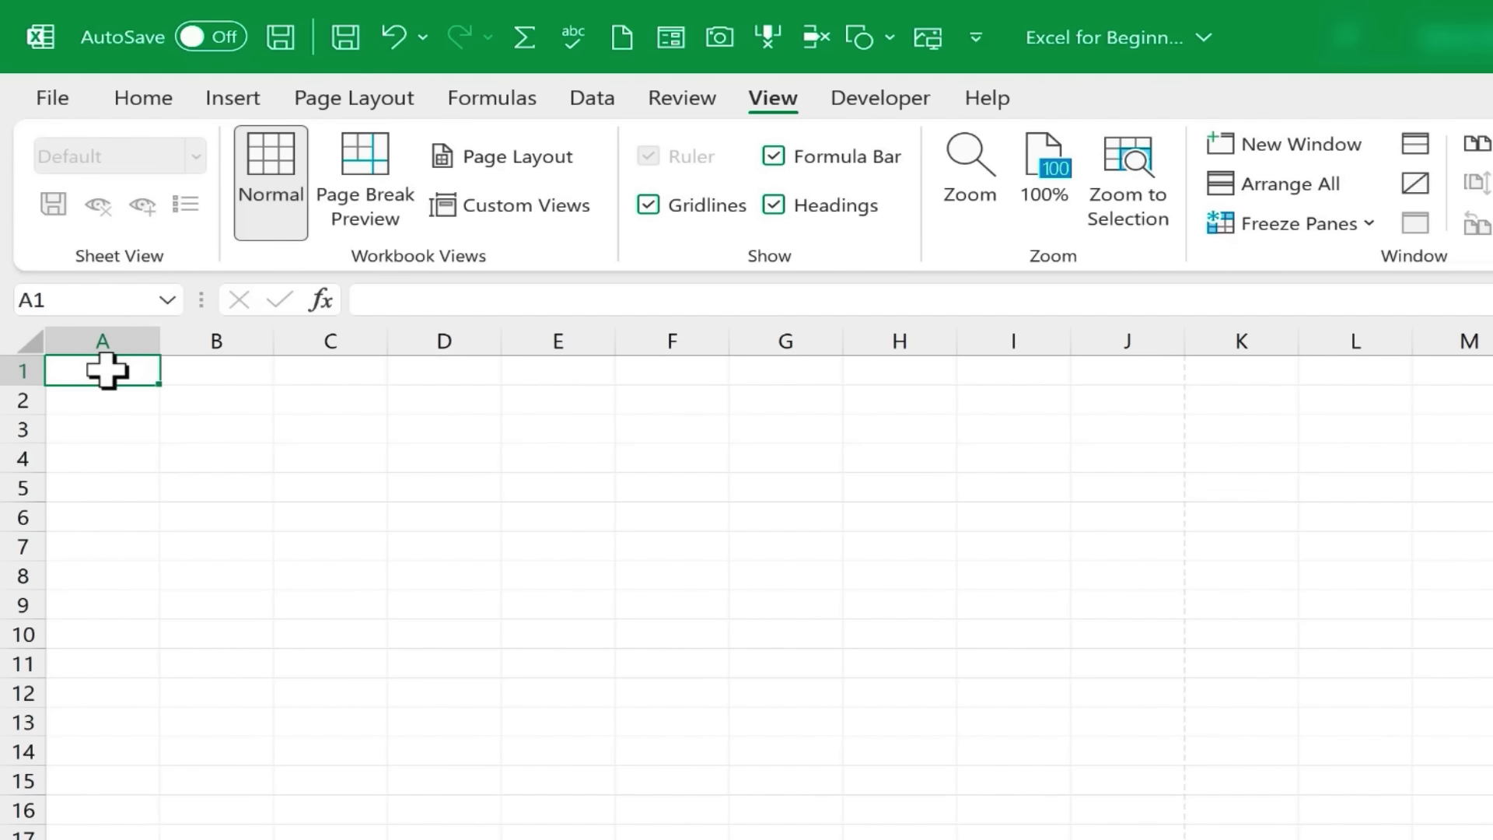
text(1)
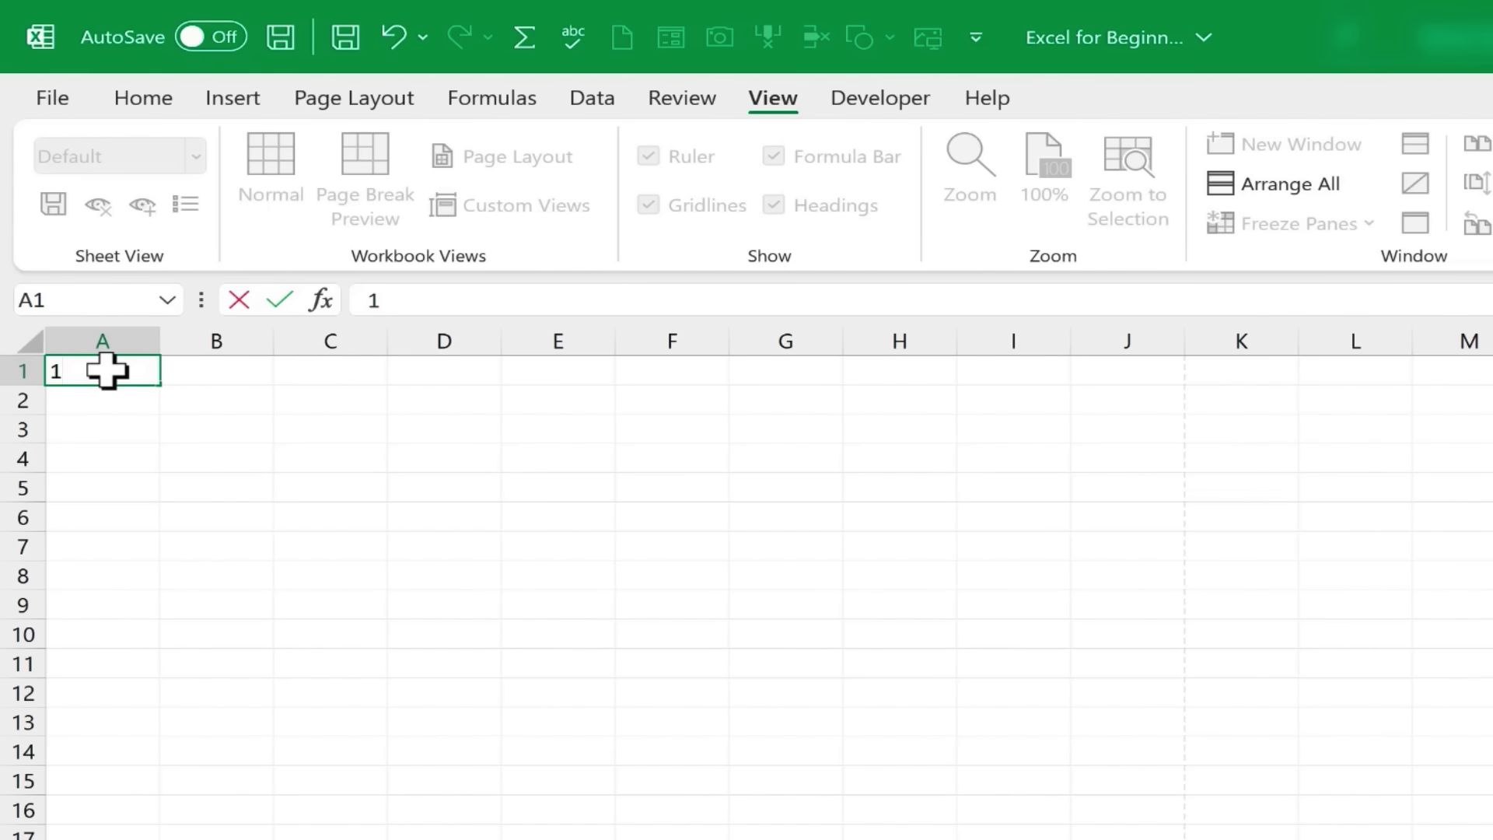
key(Return)
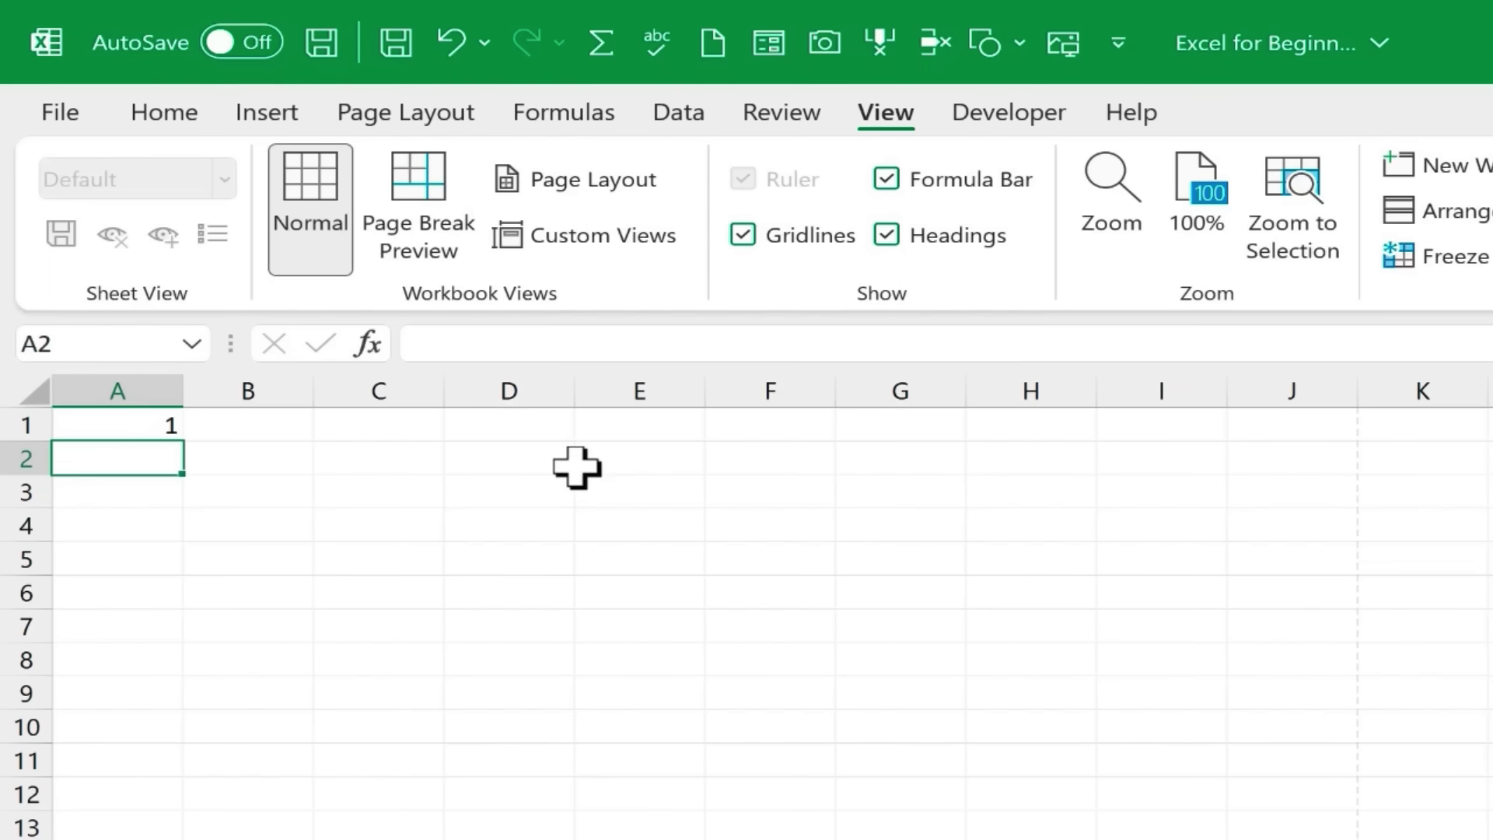
text(2)
key(Return)
text(3)
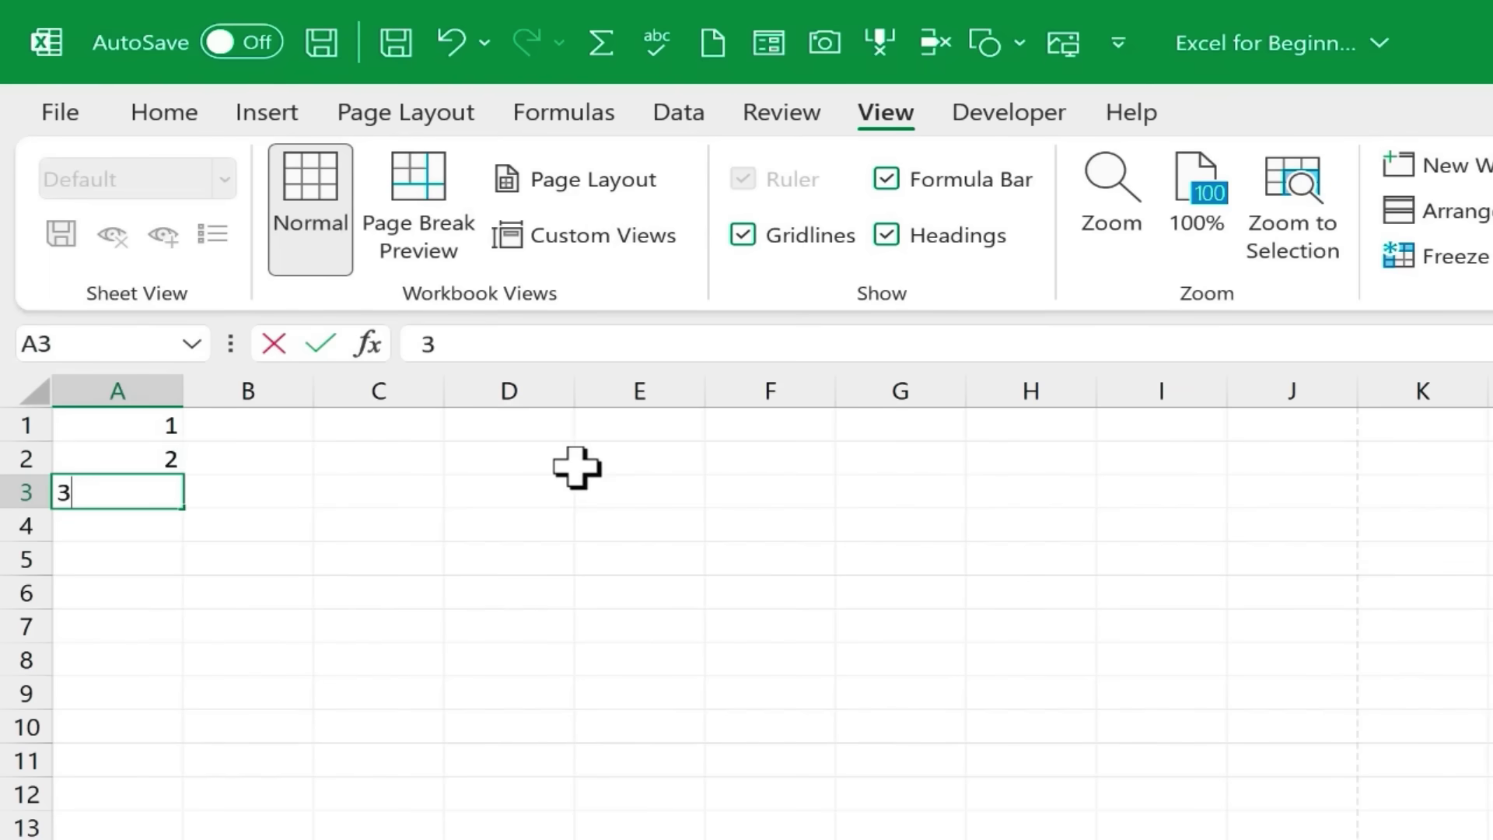
key(Return)
text(4)
key(Return)
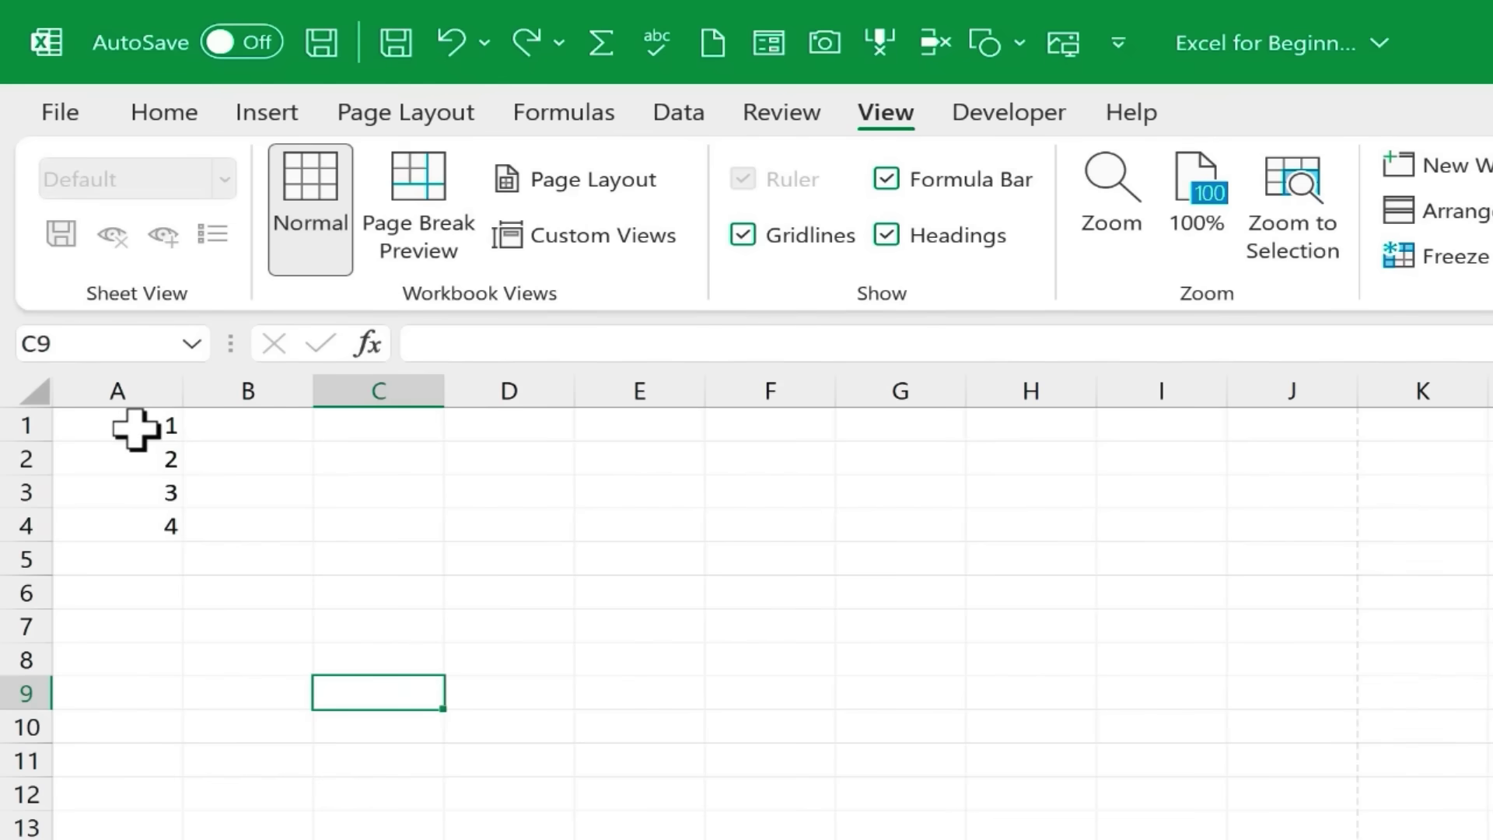
Select the range A1:A4, deselect it by choosing cell B4, and select A1:A4 again
drag(134, 428, 148, 524)
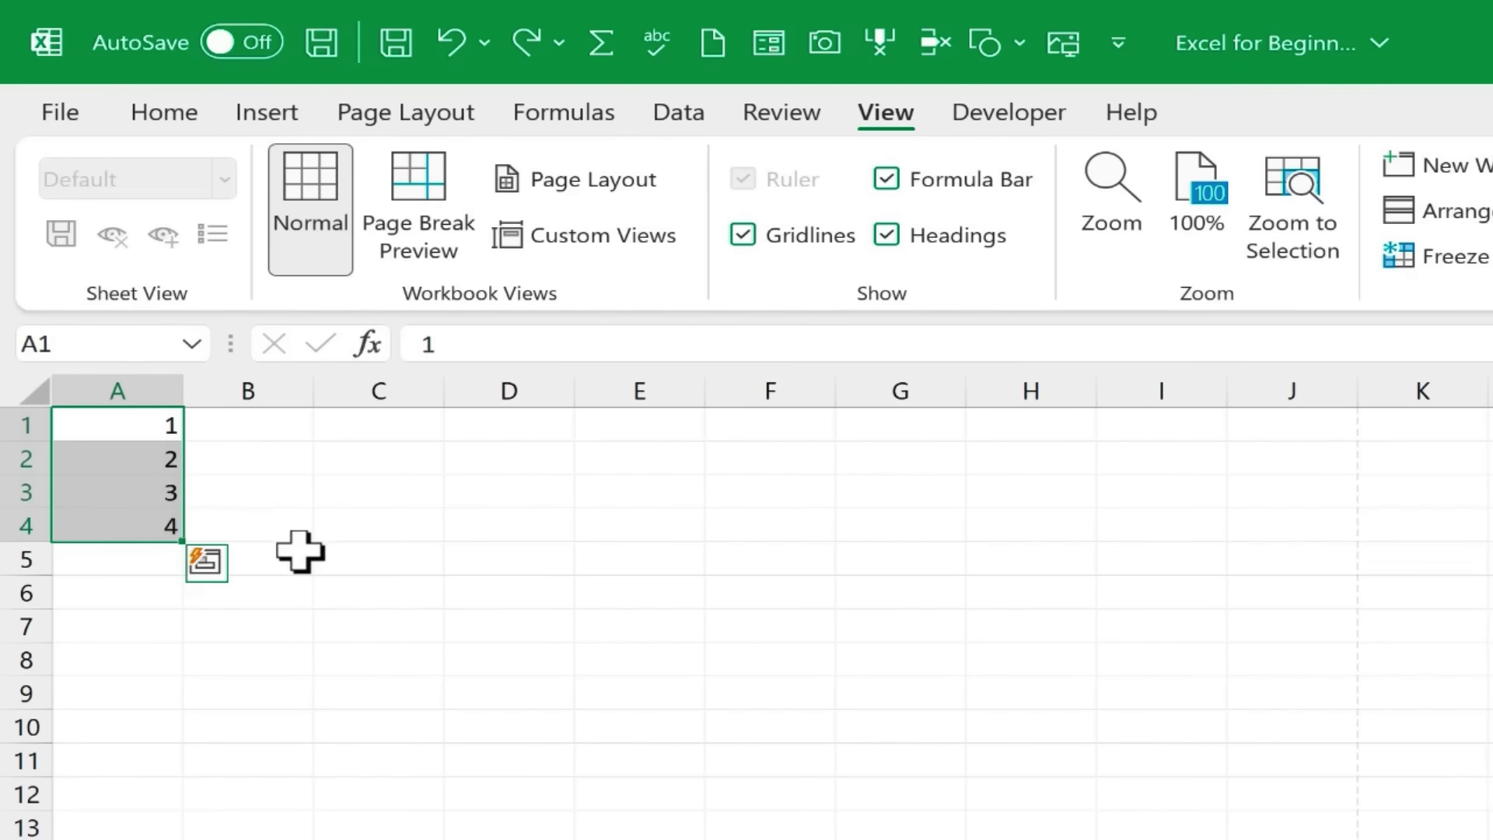
click(244, 516)
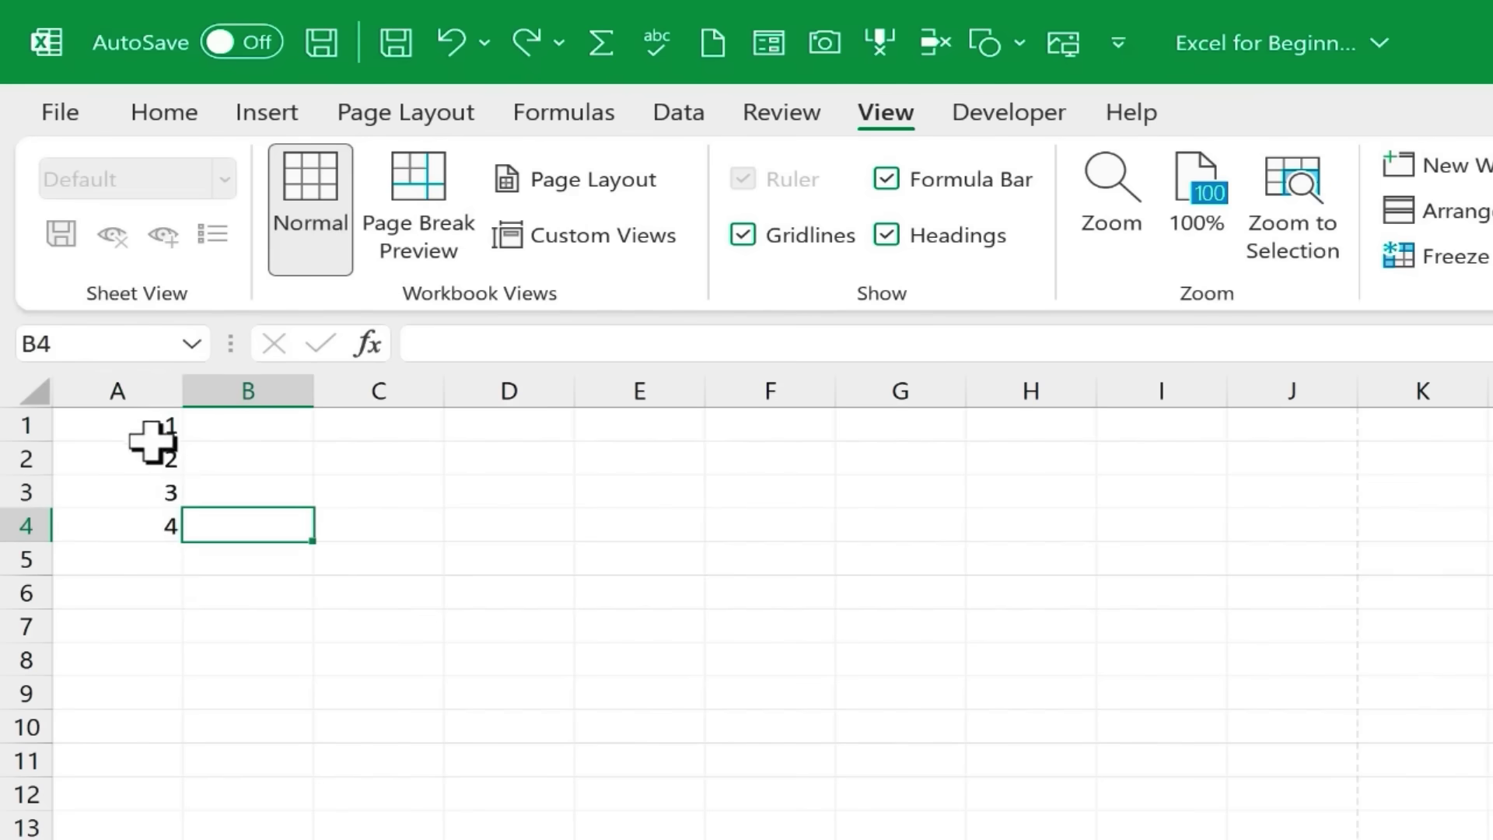
click(140, 424)
drag(140, 457, 147, 511)
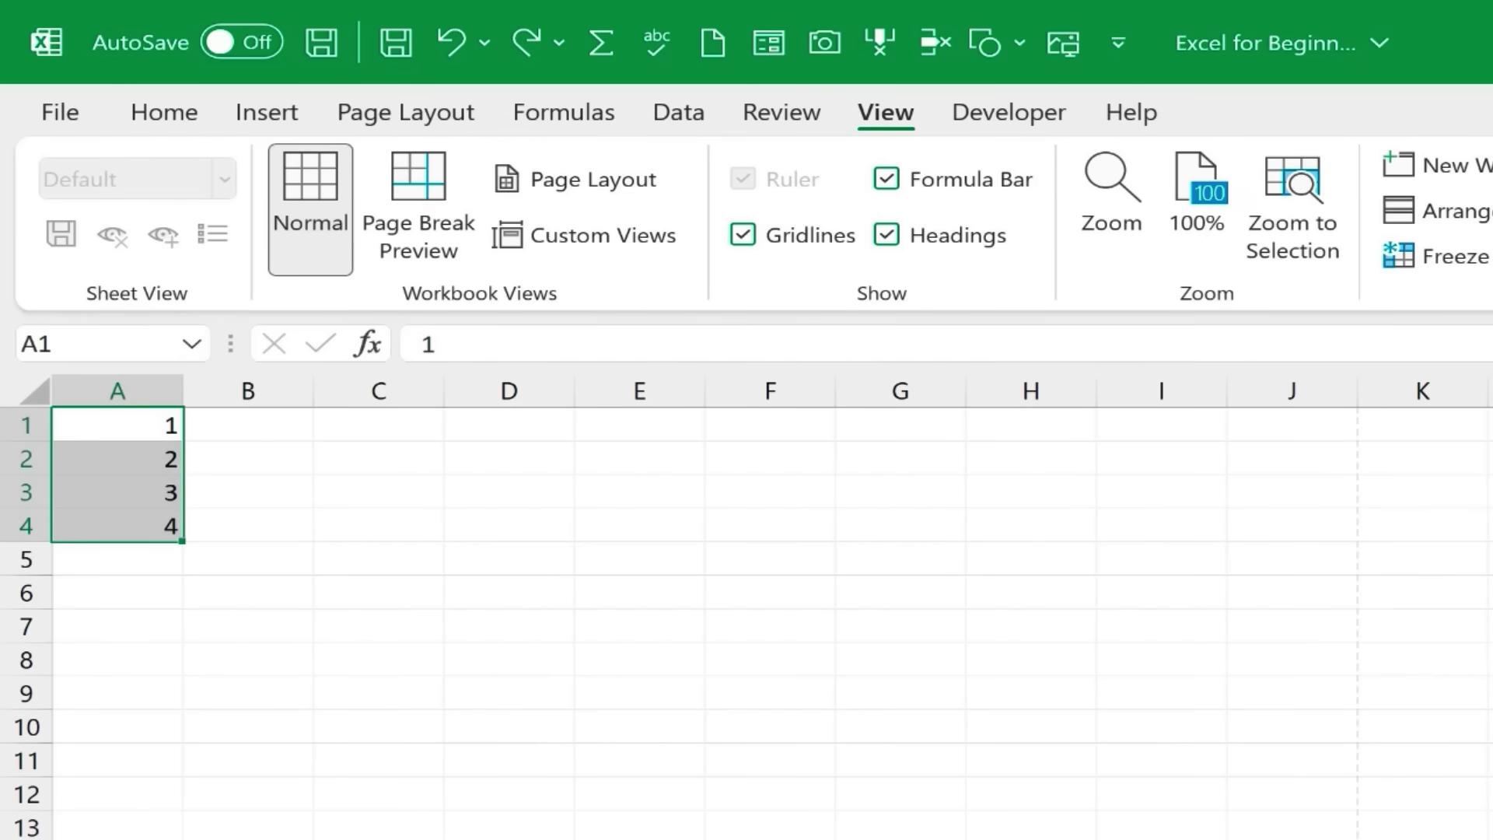
scroll(747, 607, up, 4)
scroll(300, 577, up, 2)
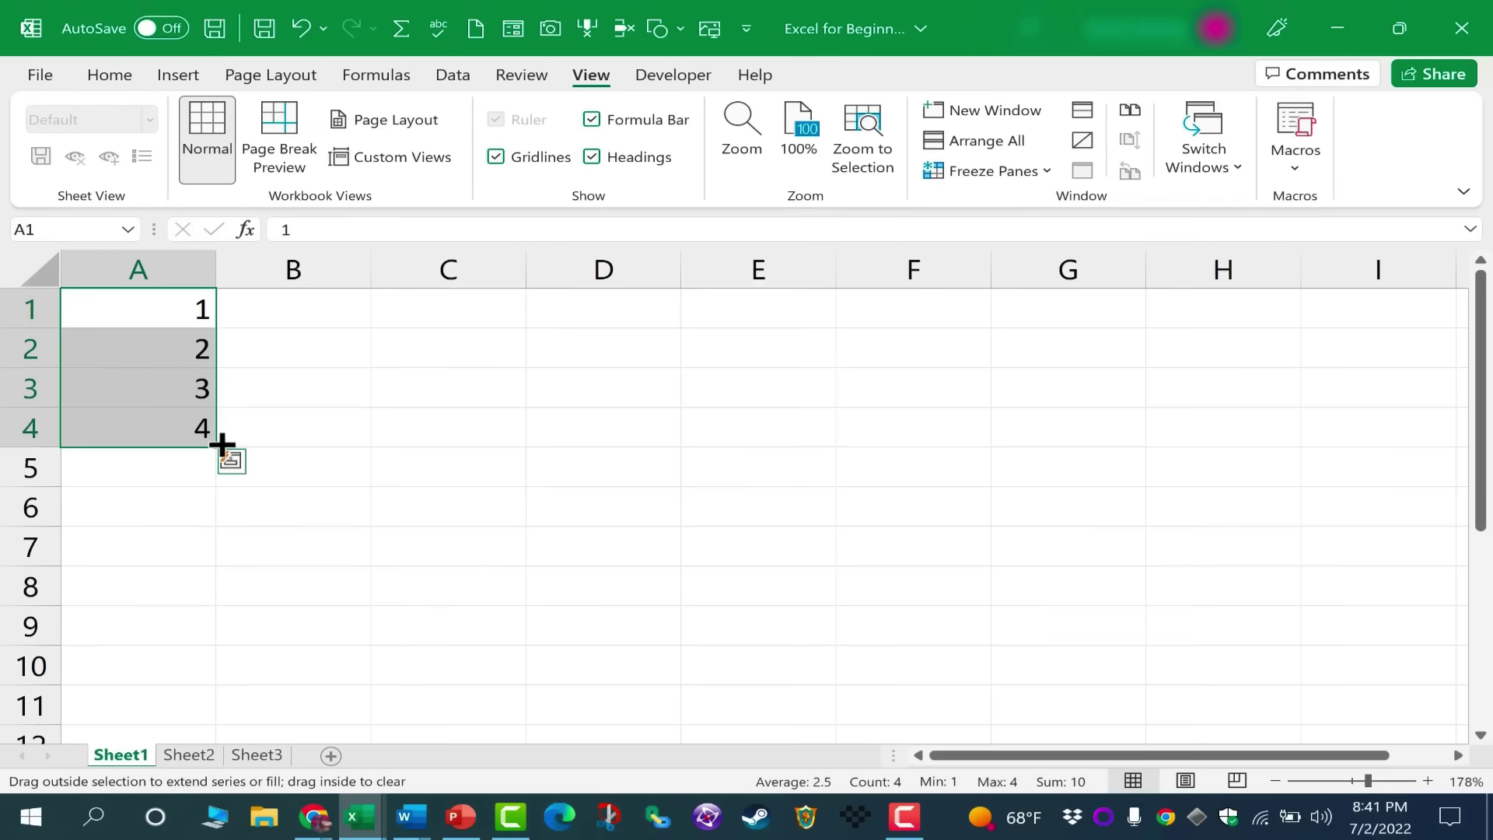
Extend the number series from the selected range A1:A4 down column A to cell A70
drag(222, 444, 215, 613)
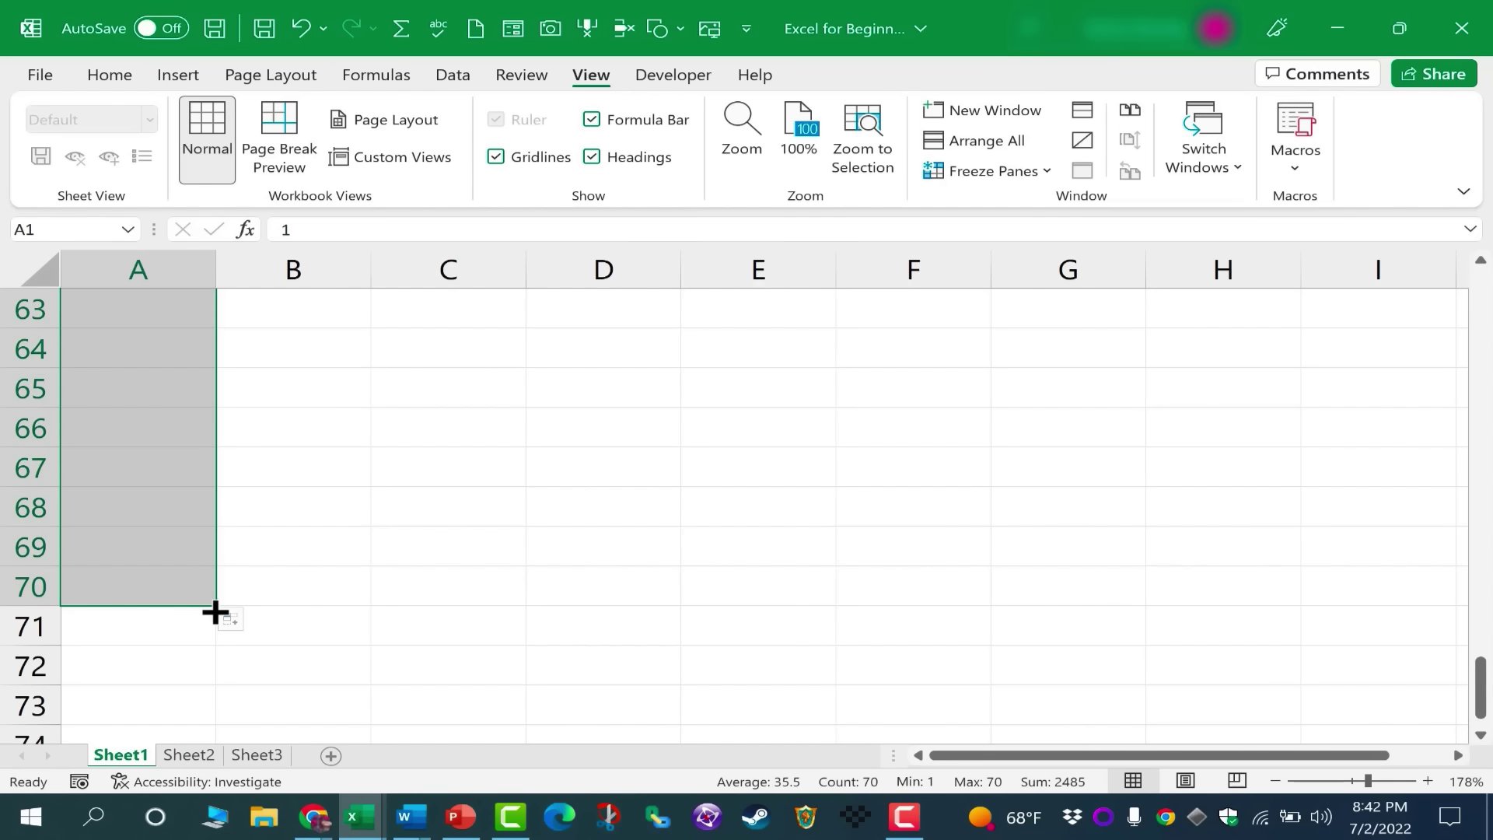
scroll(248, 581, up, 4)
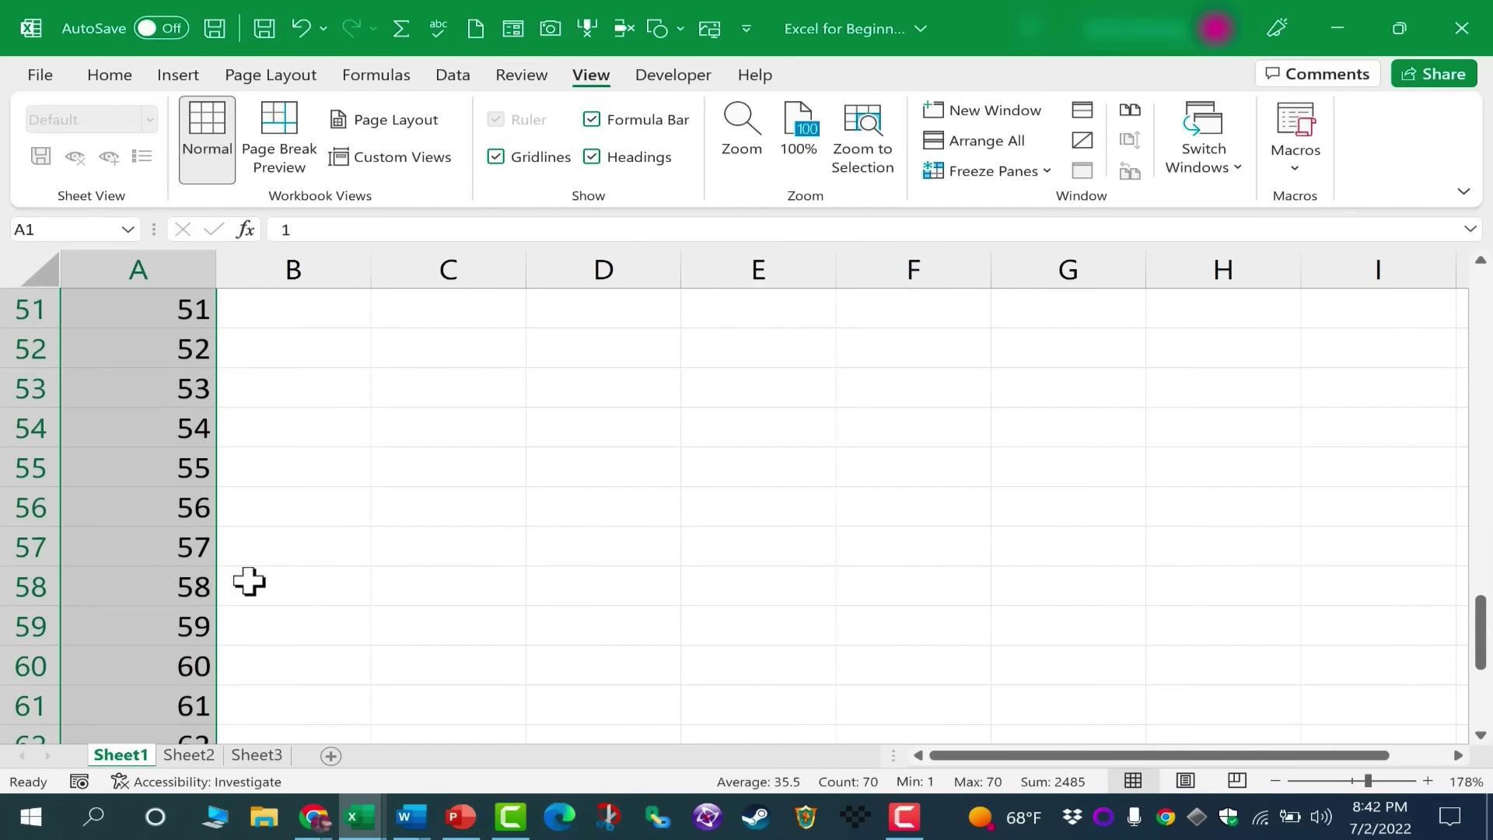
scroll(249, 582, up, 17)
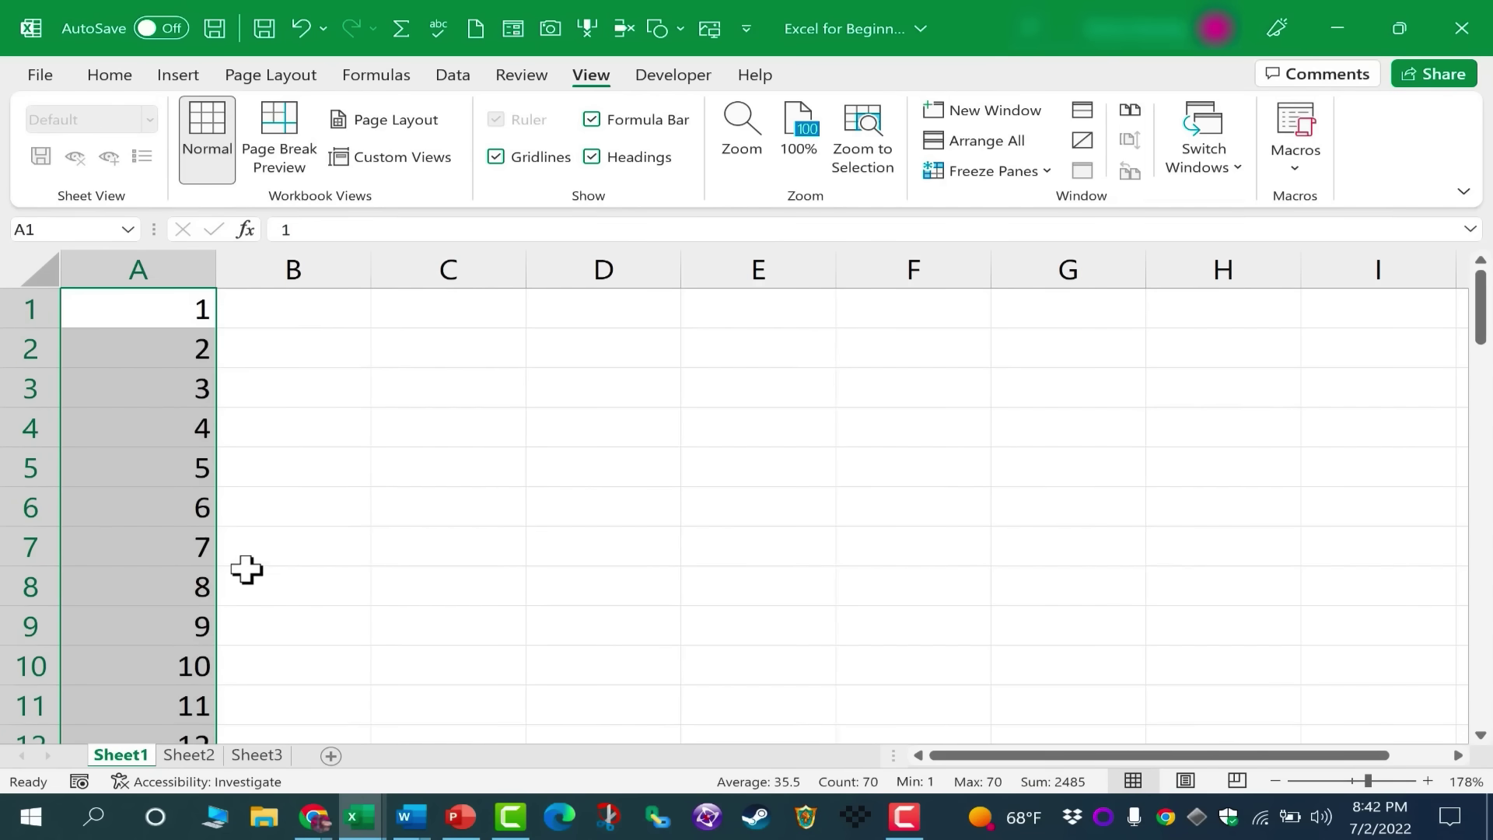
Enter three first names down column B in cells B1 to B3, beside the numbers 1 to 3
click(317, 305)
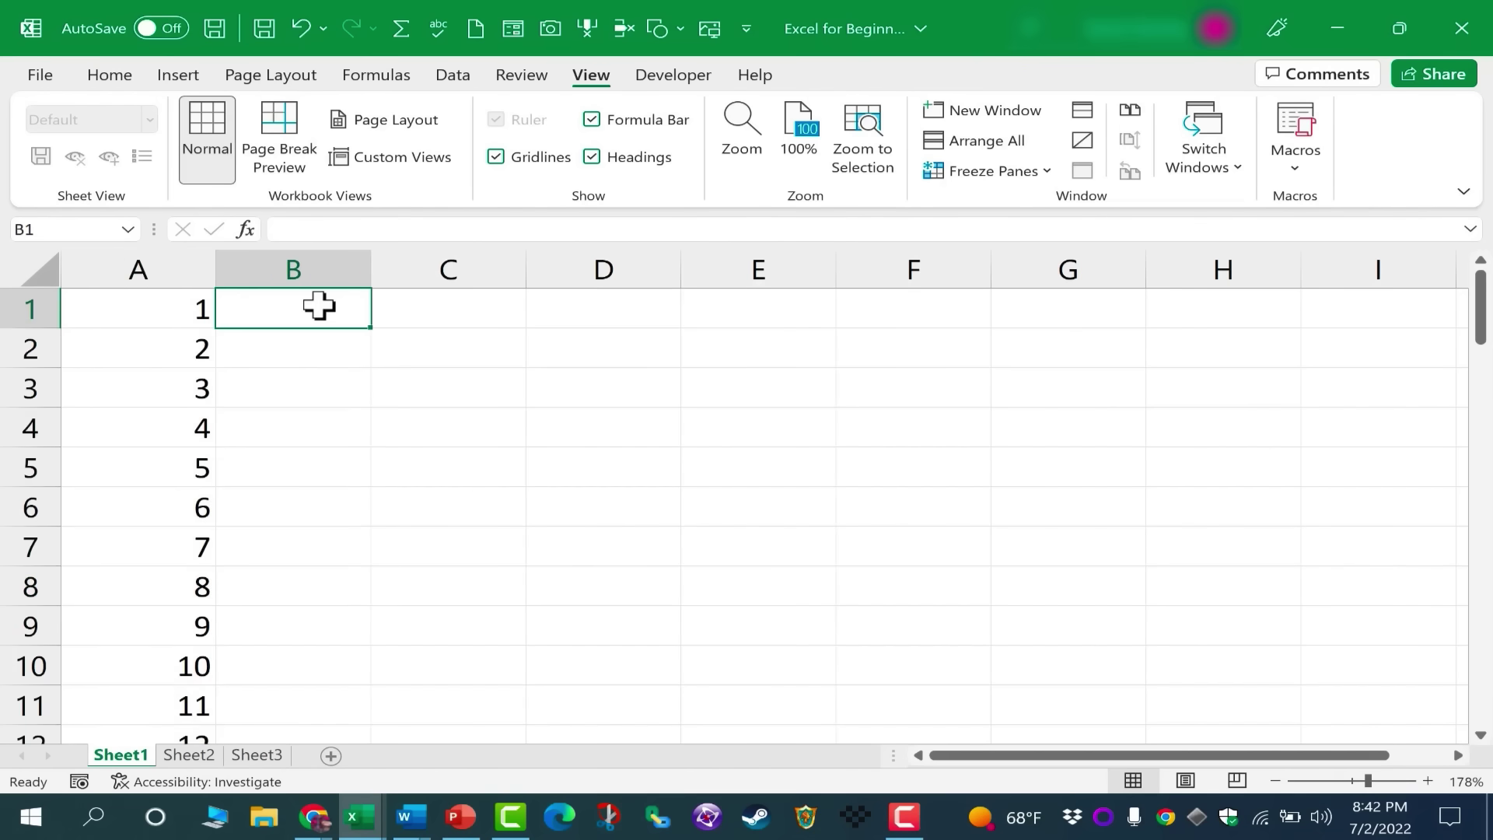
text(J)
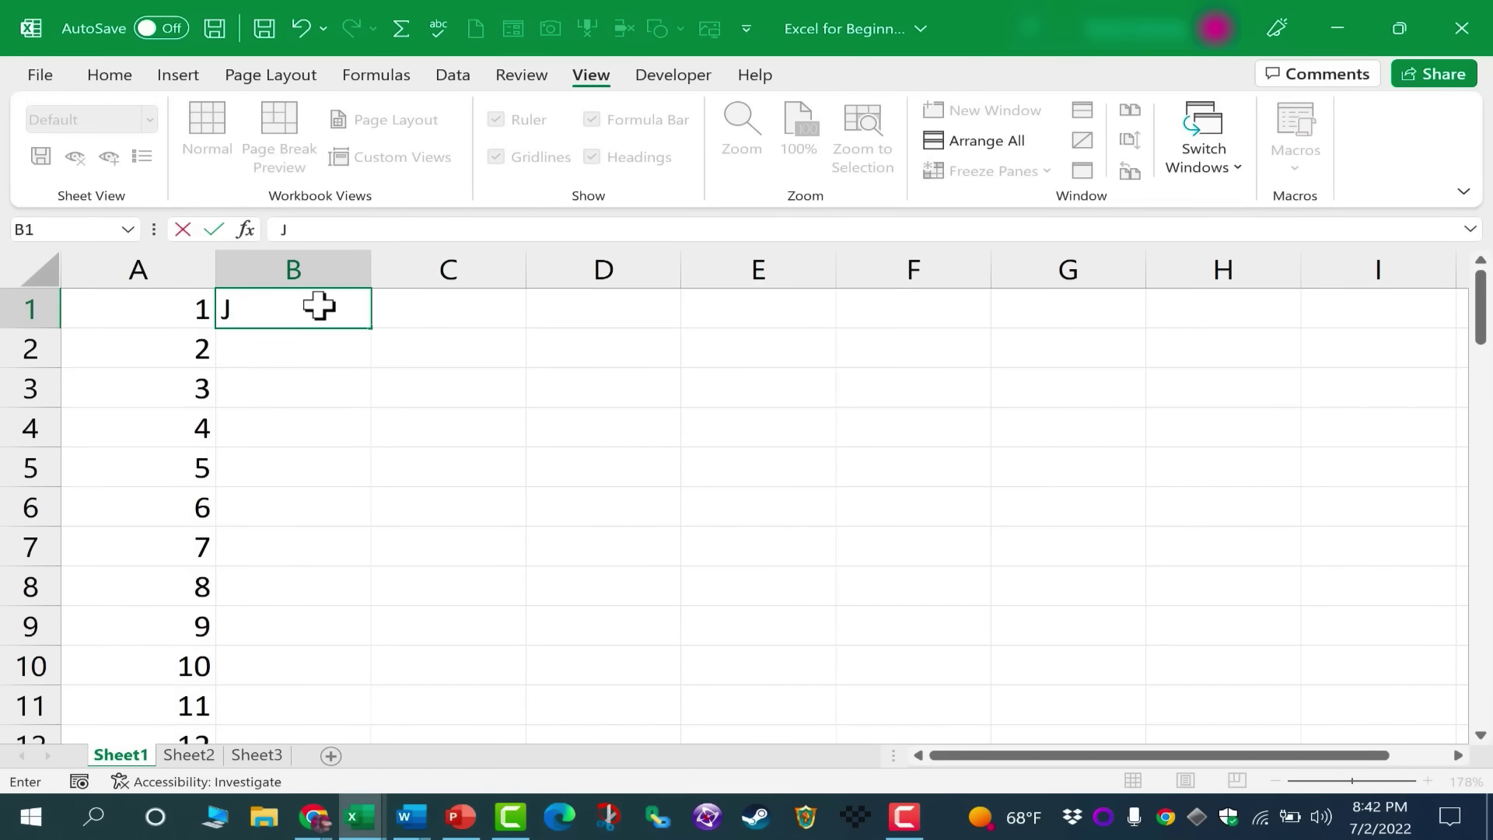
text(ulia)
key(Return)
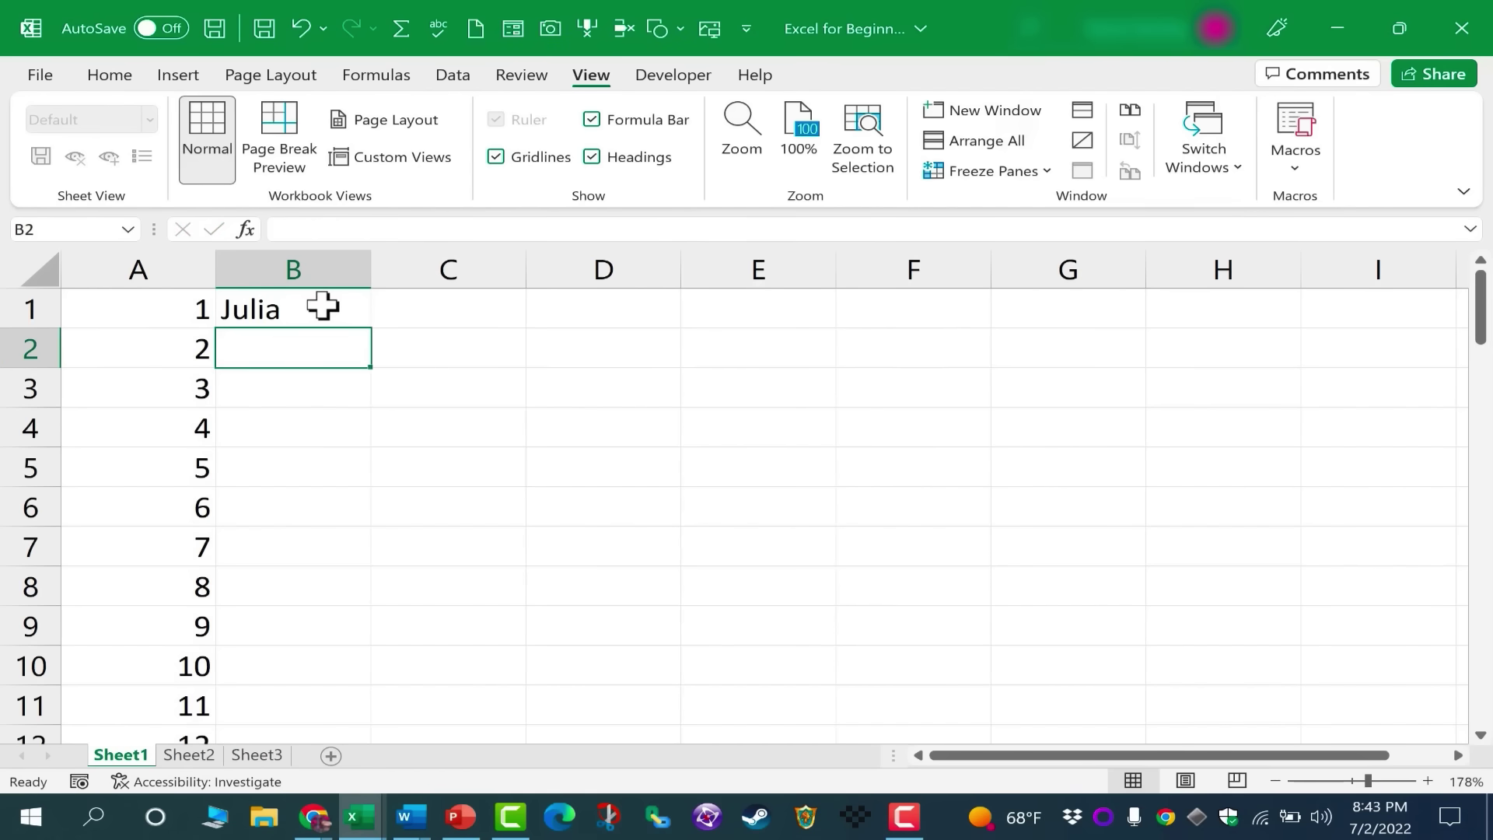
text(Jams)
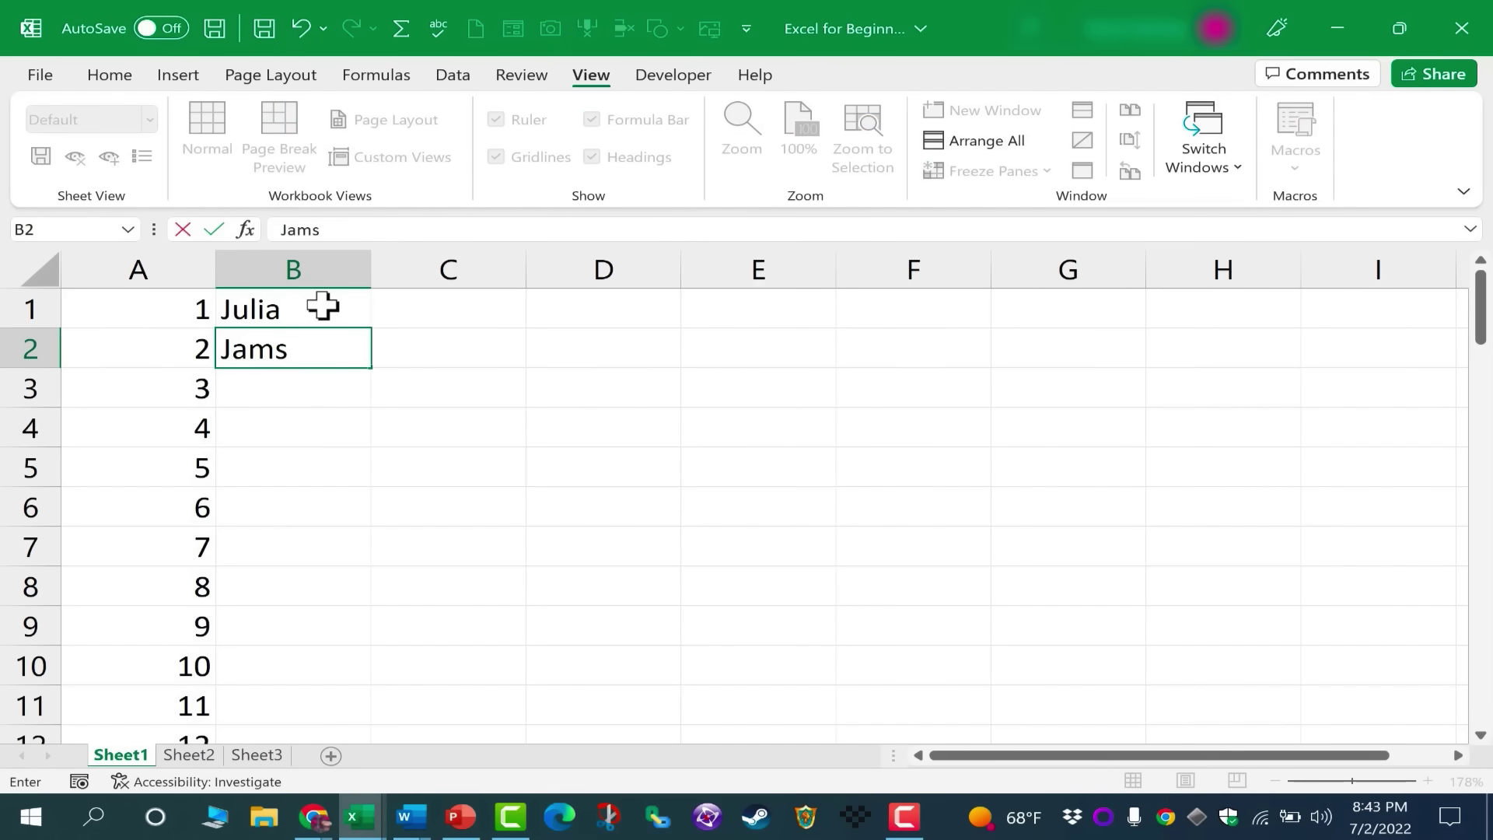
key(Return)
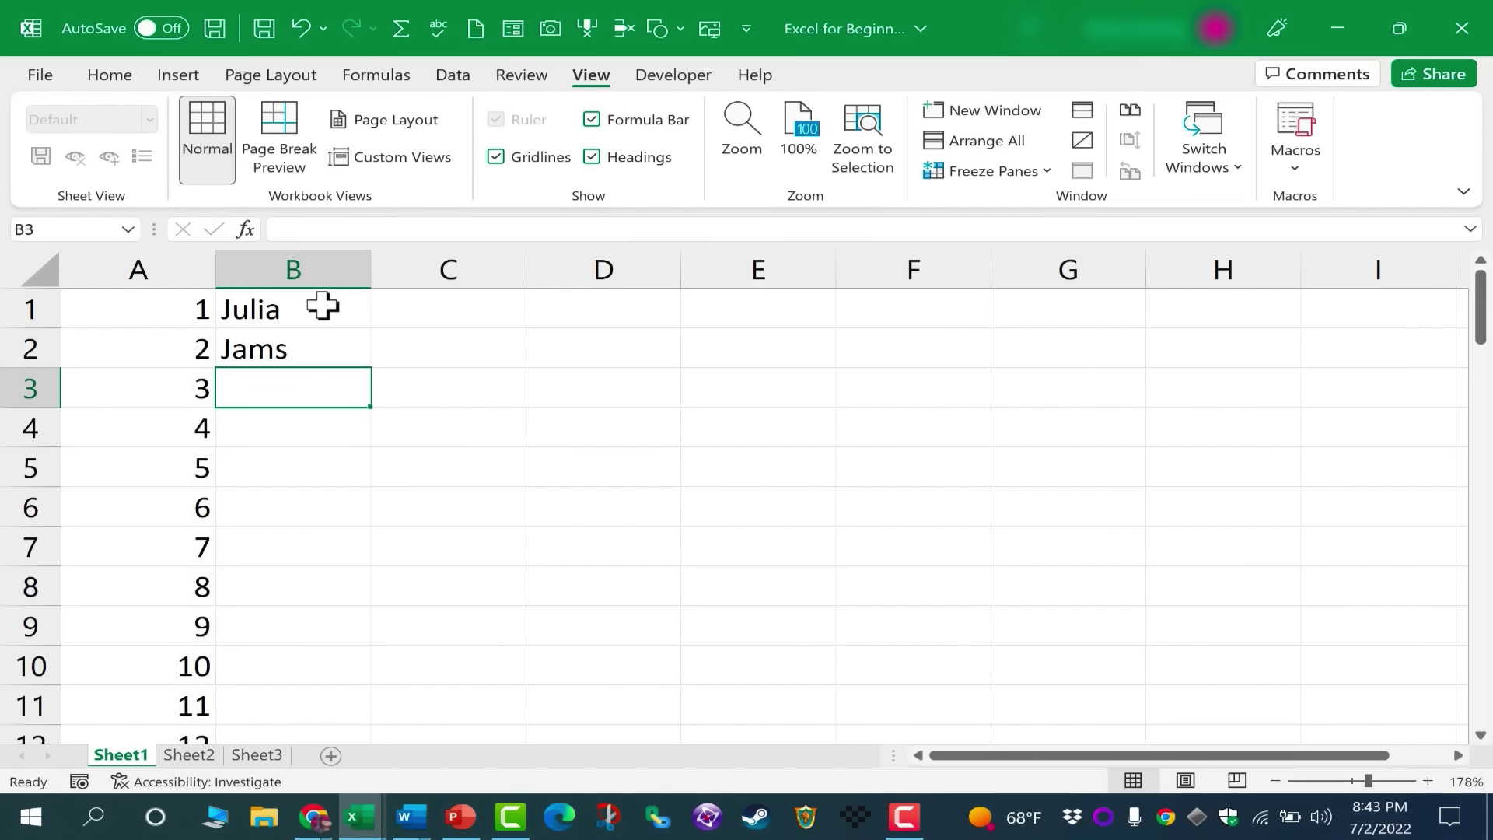
text(Amel)
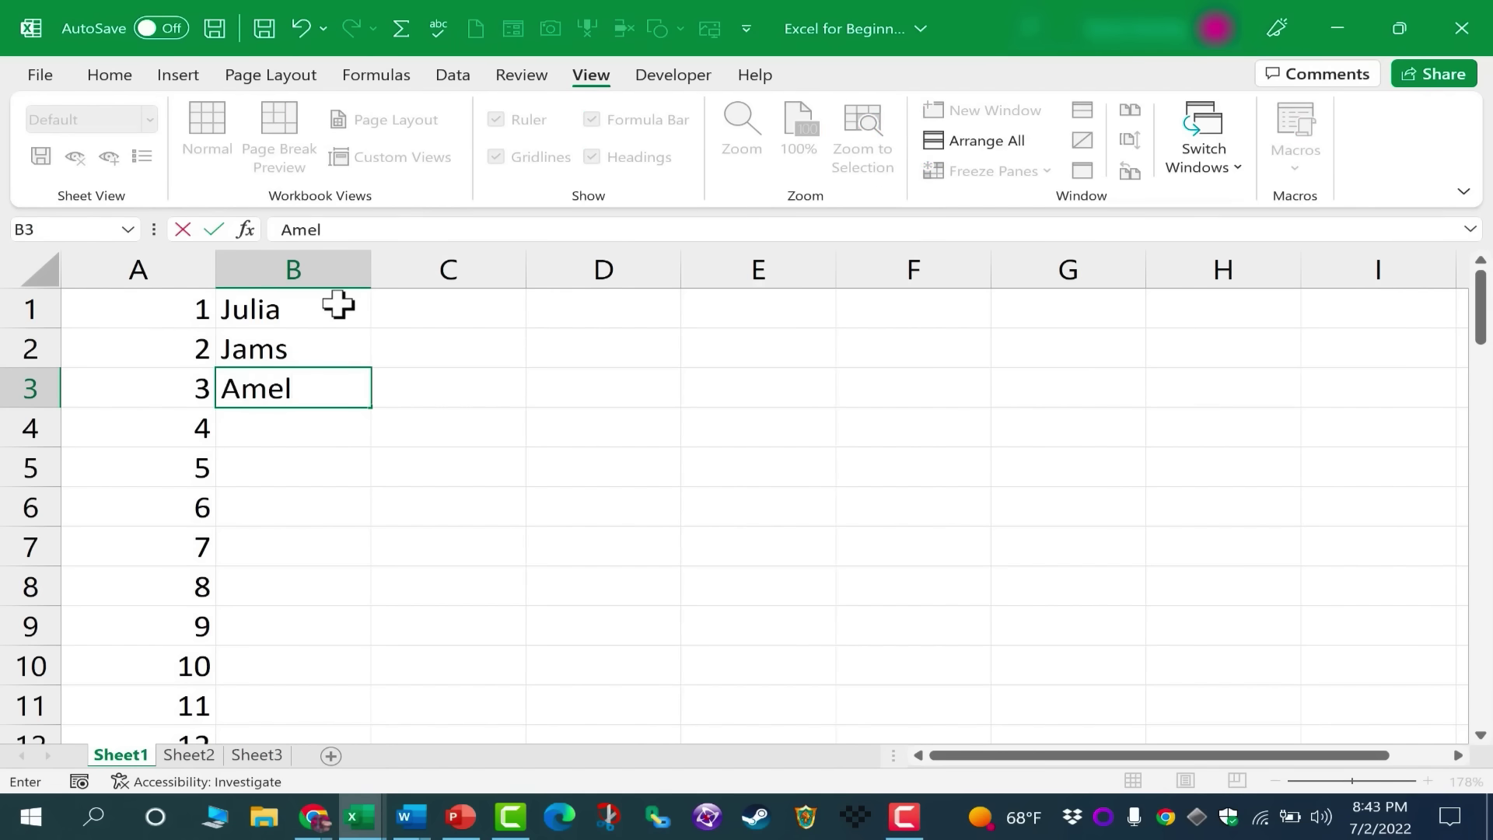
text(ia)
key(Return)
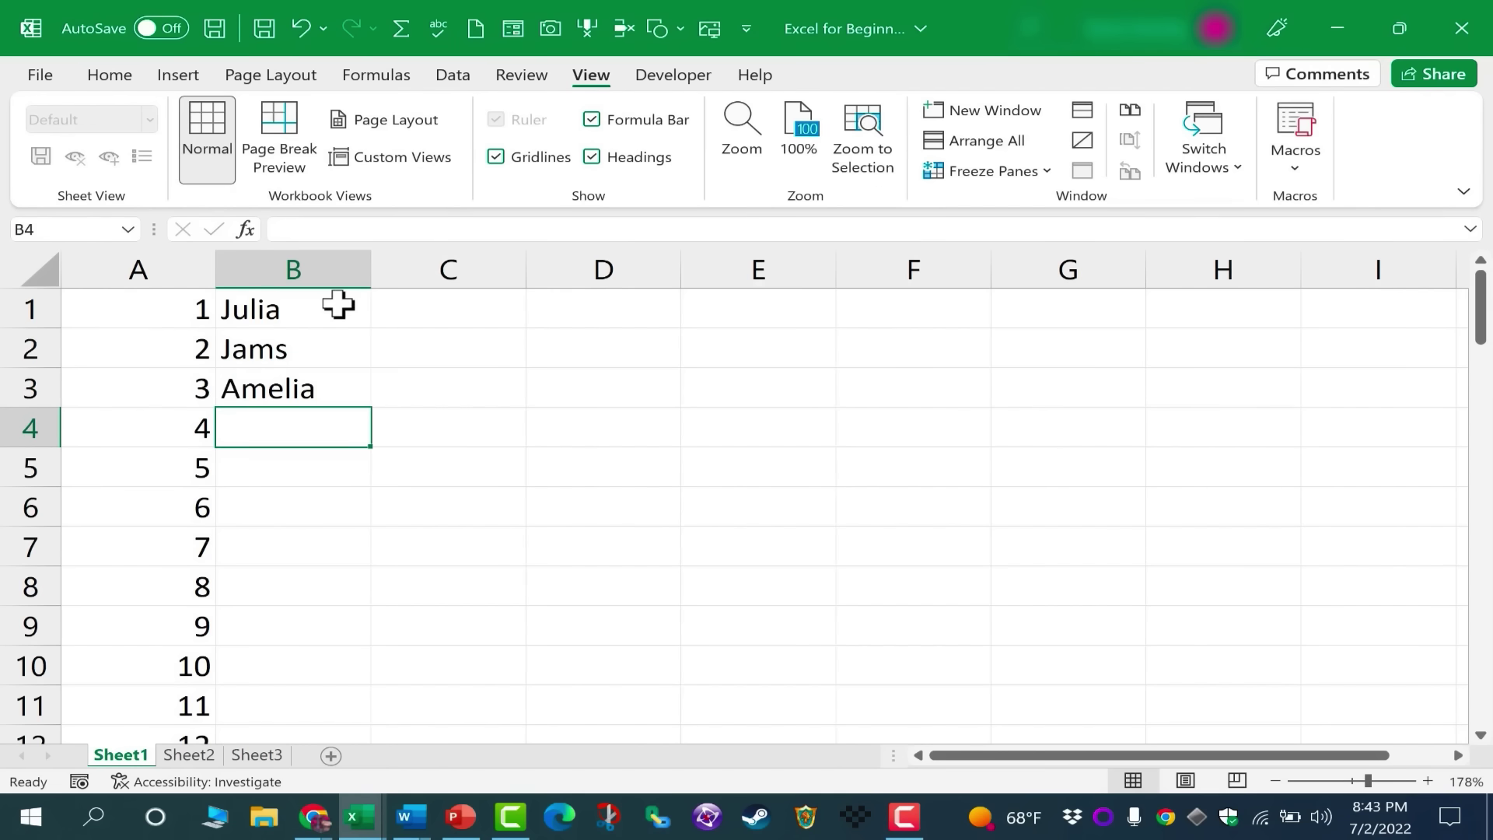
click(315, 352)
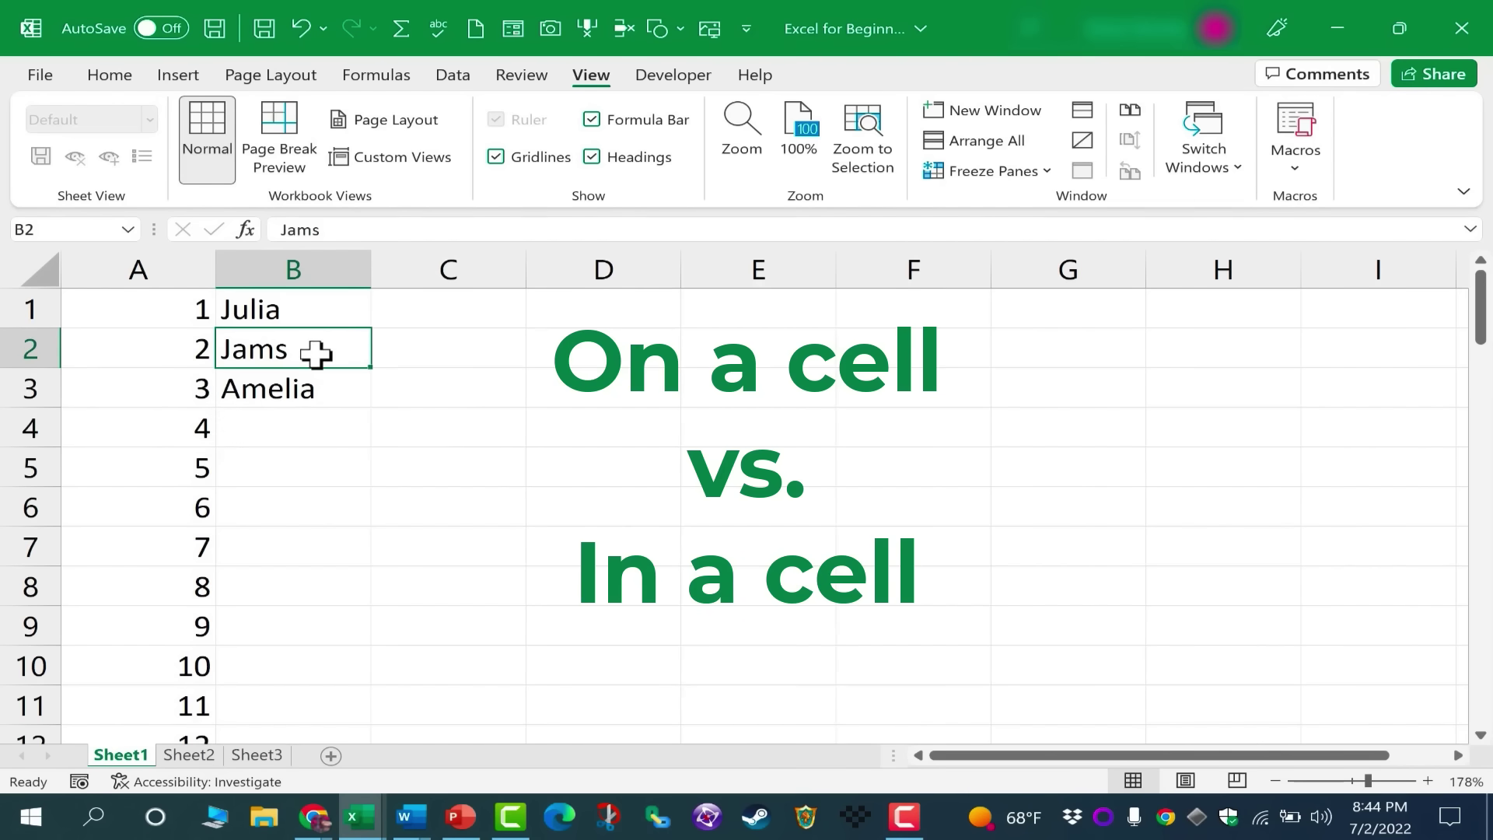
double_click(316, 353)
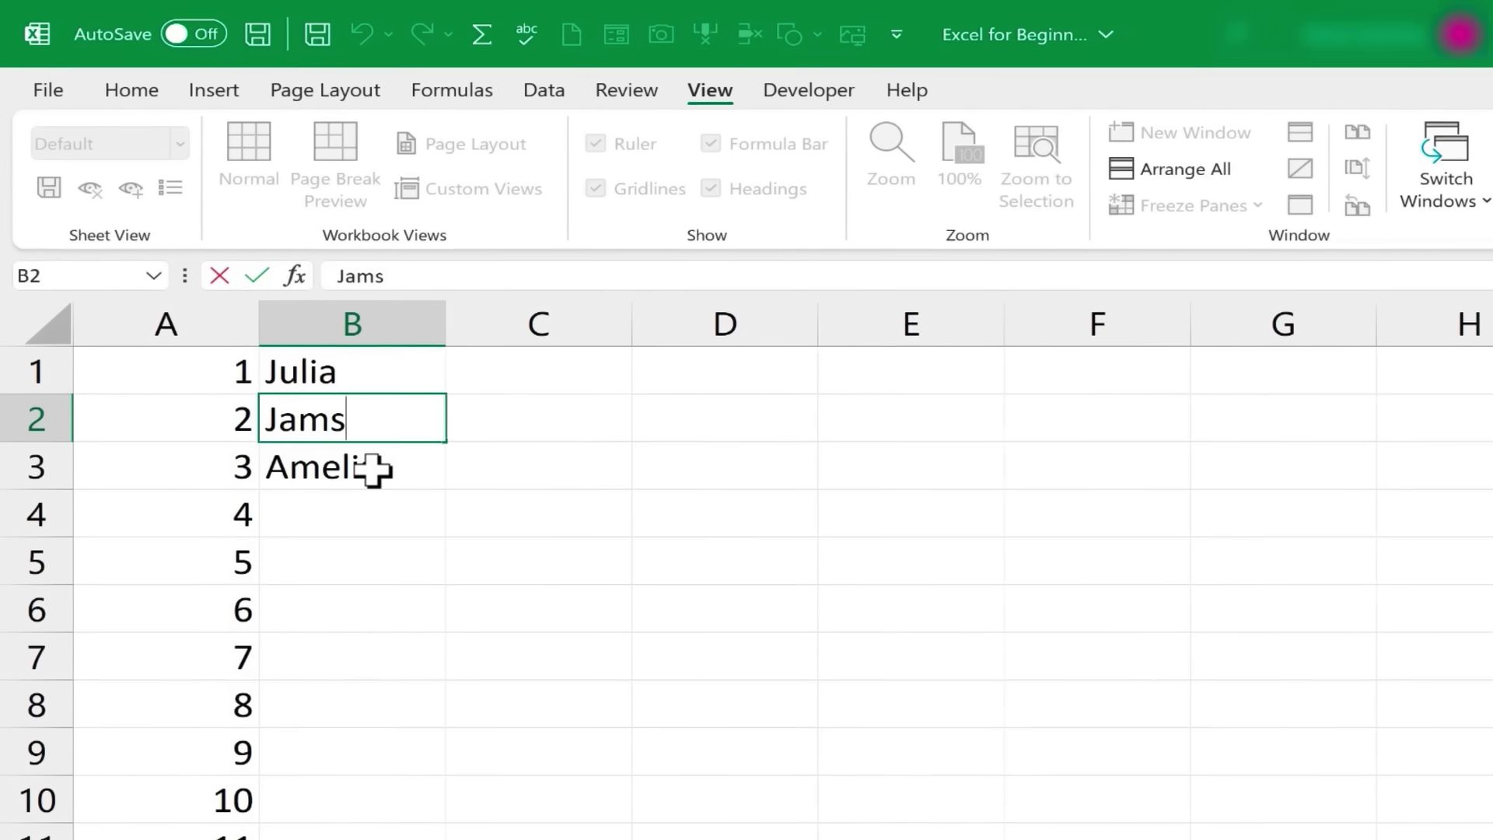
click(372, 469)
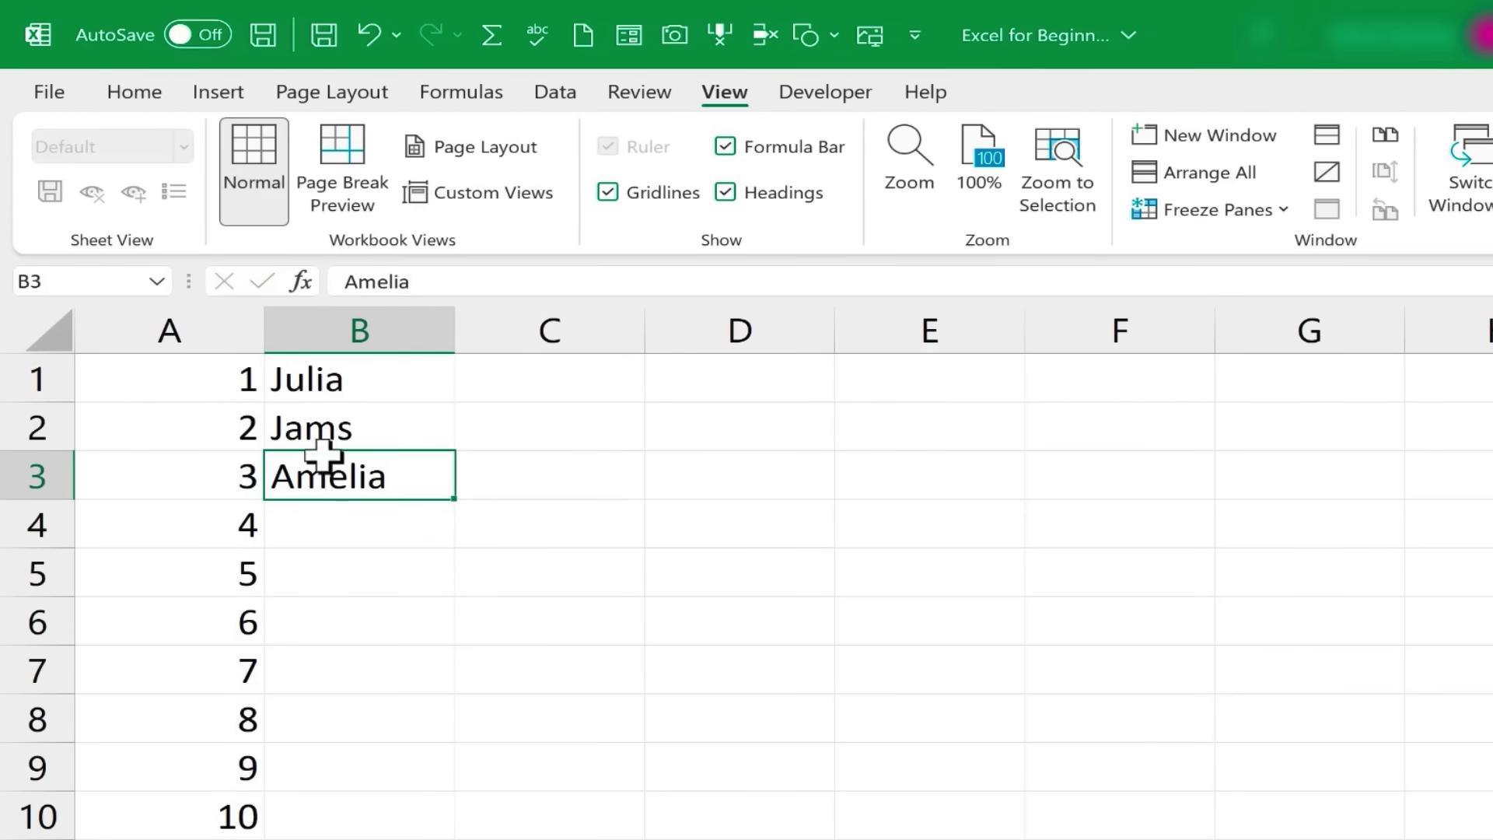
click(389, 422)
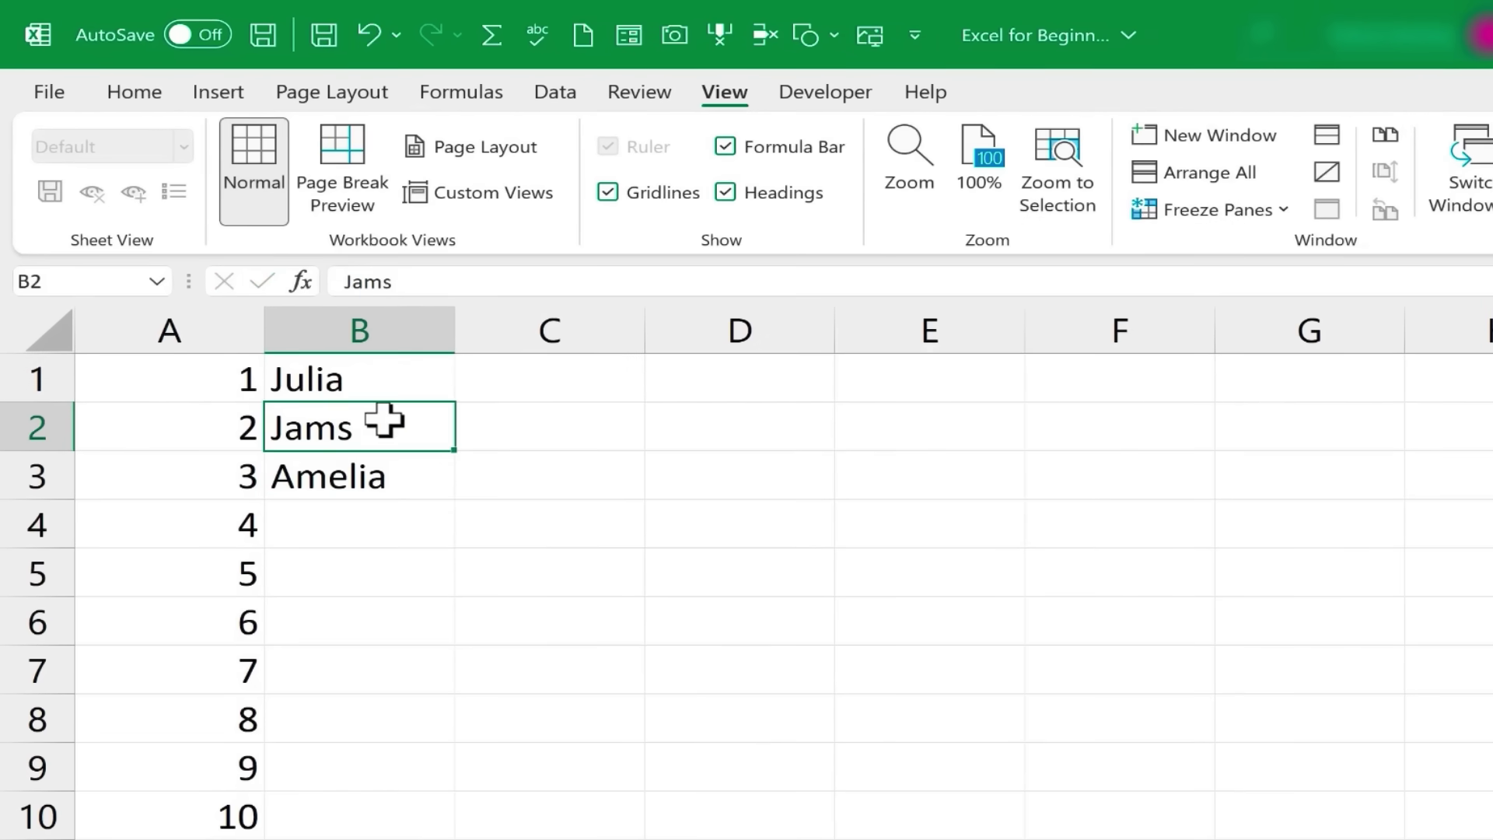
key(ctrl+z)
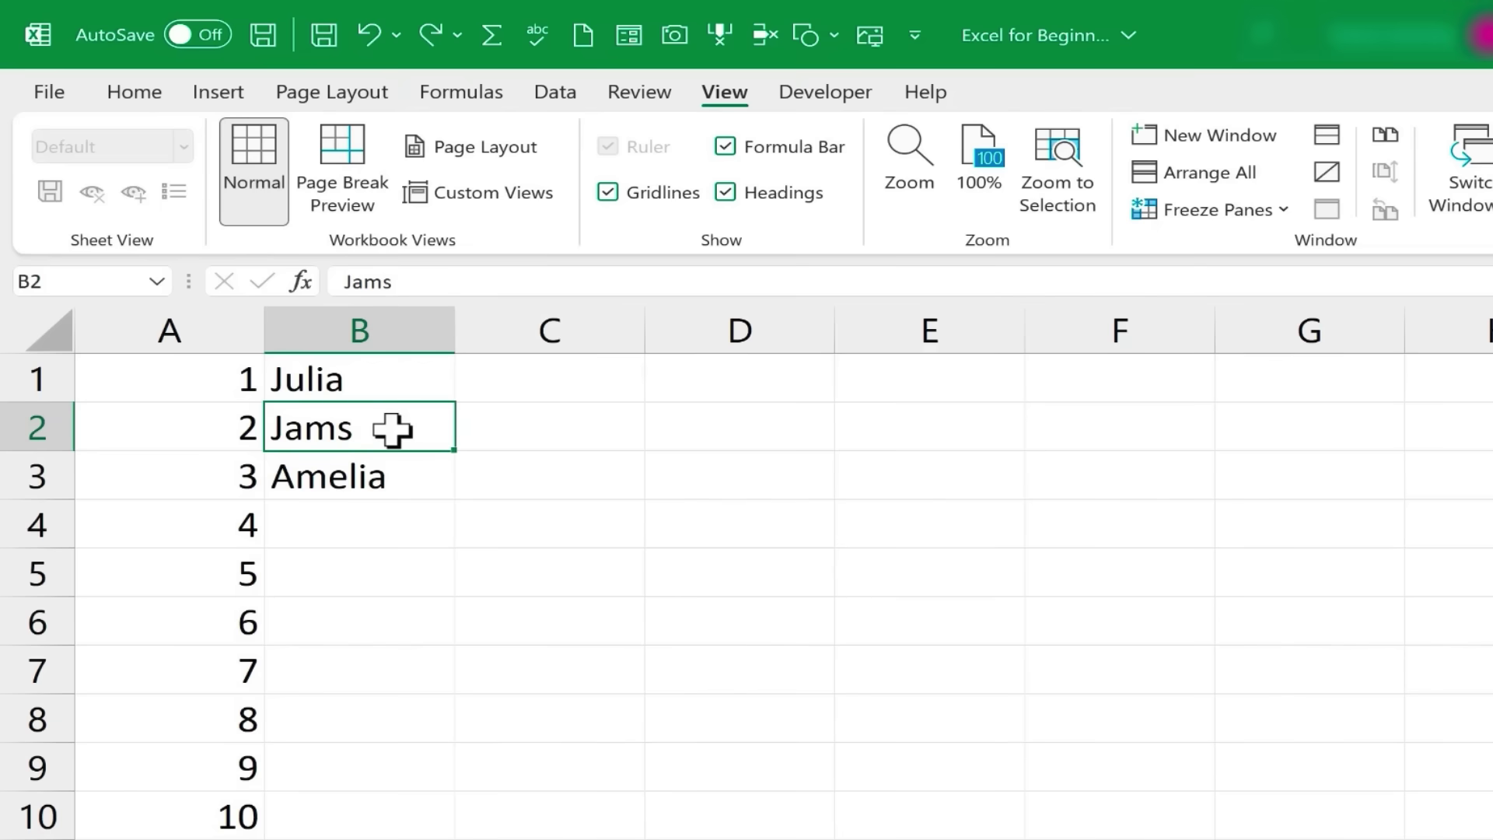
text(julia)
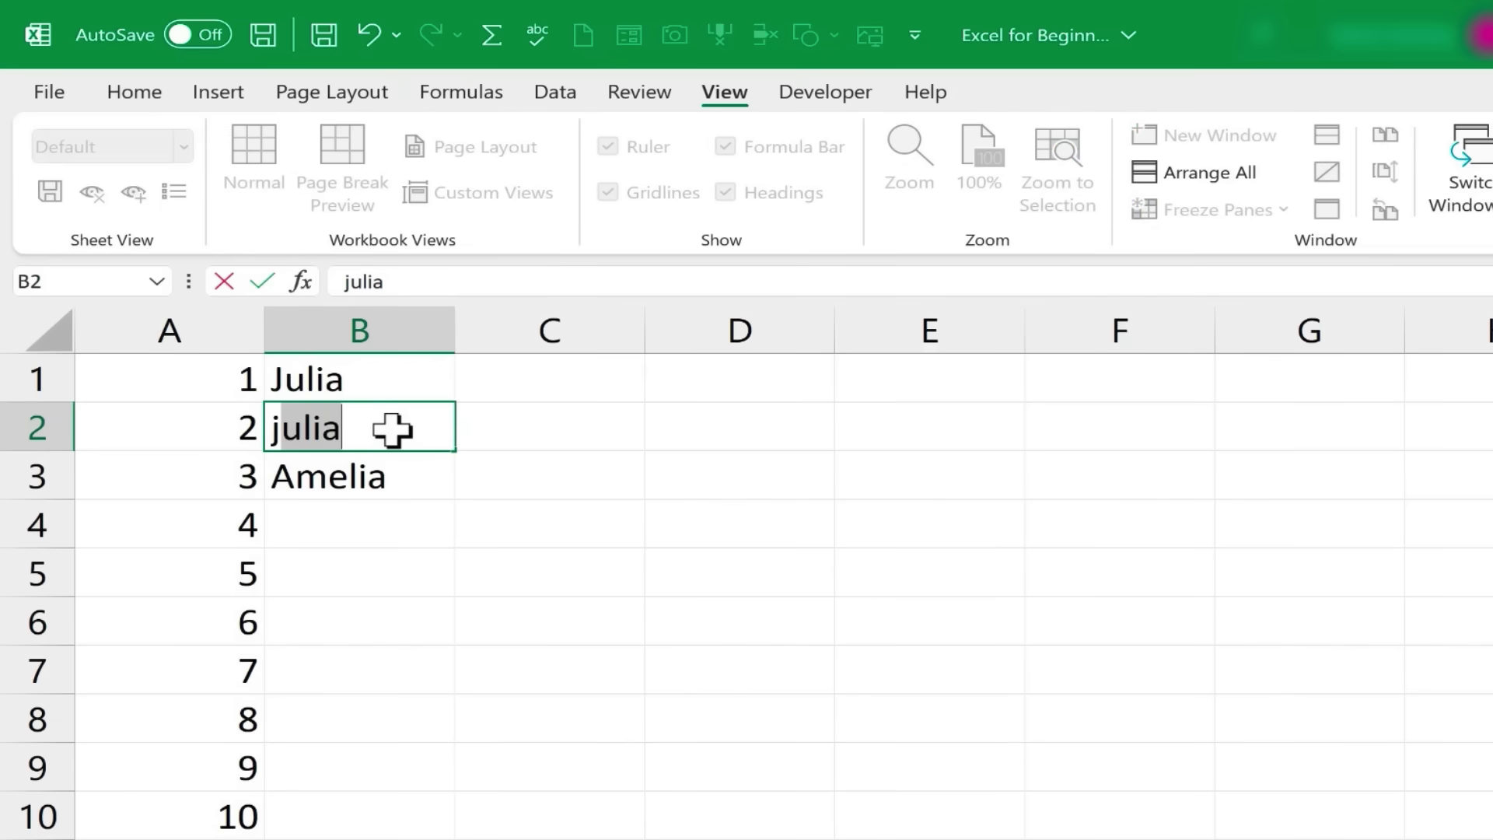
key(Escape)
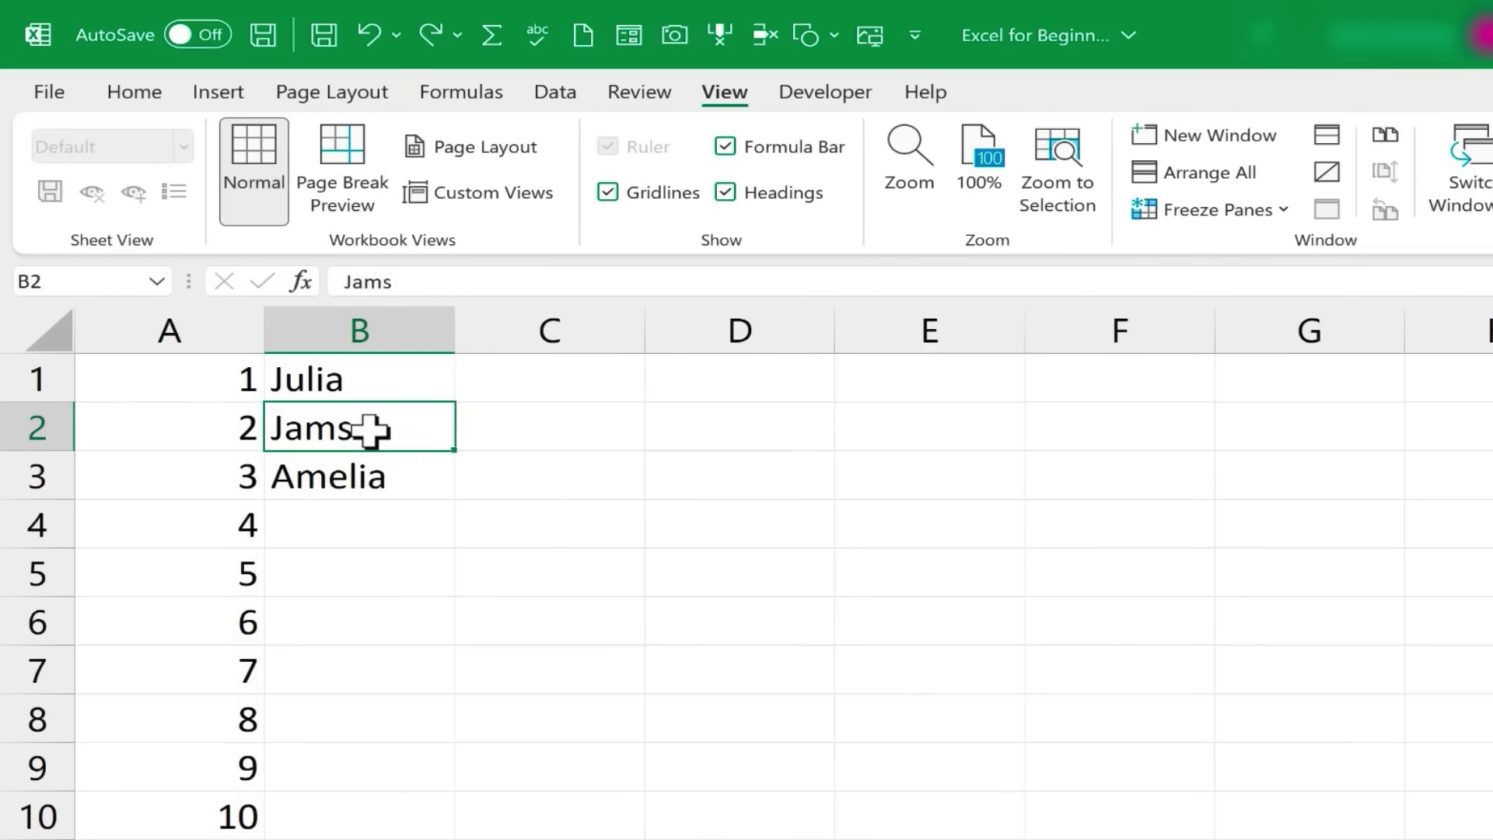
Correct the misspelled first name in cell B2 by inserting the missing "e" before the final "s"
click(381, 473)
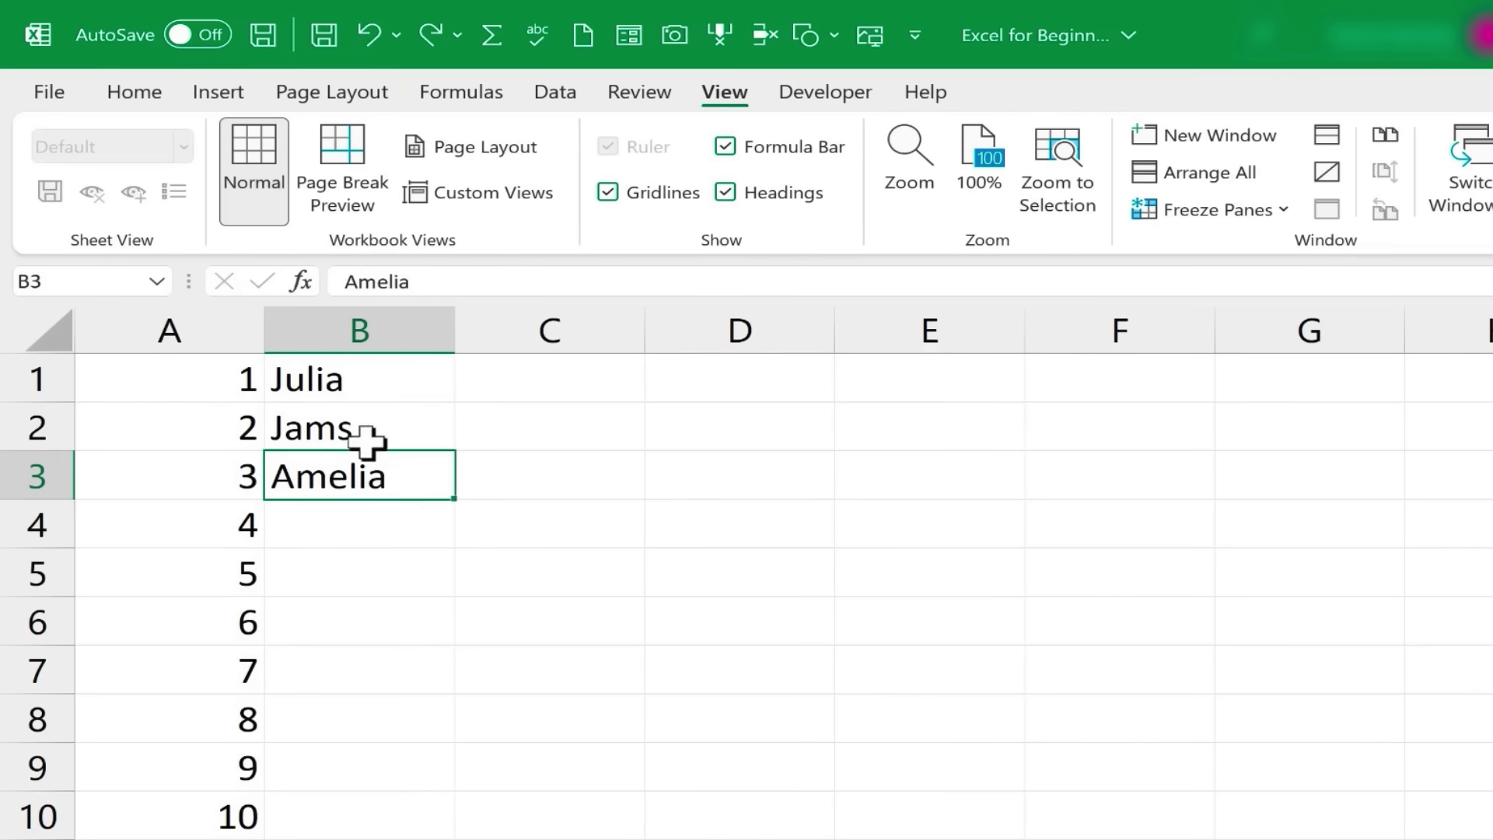
click(356, 423)
click(358, 475)
click(341, 428)
double_click(341, 427)
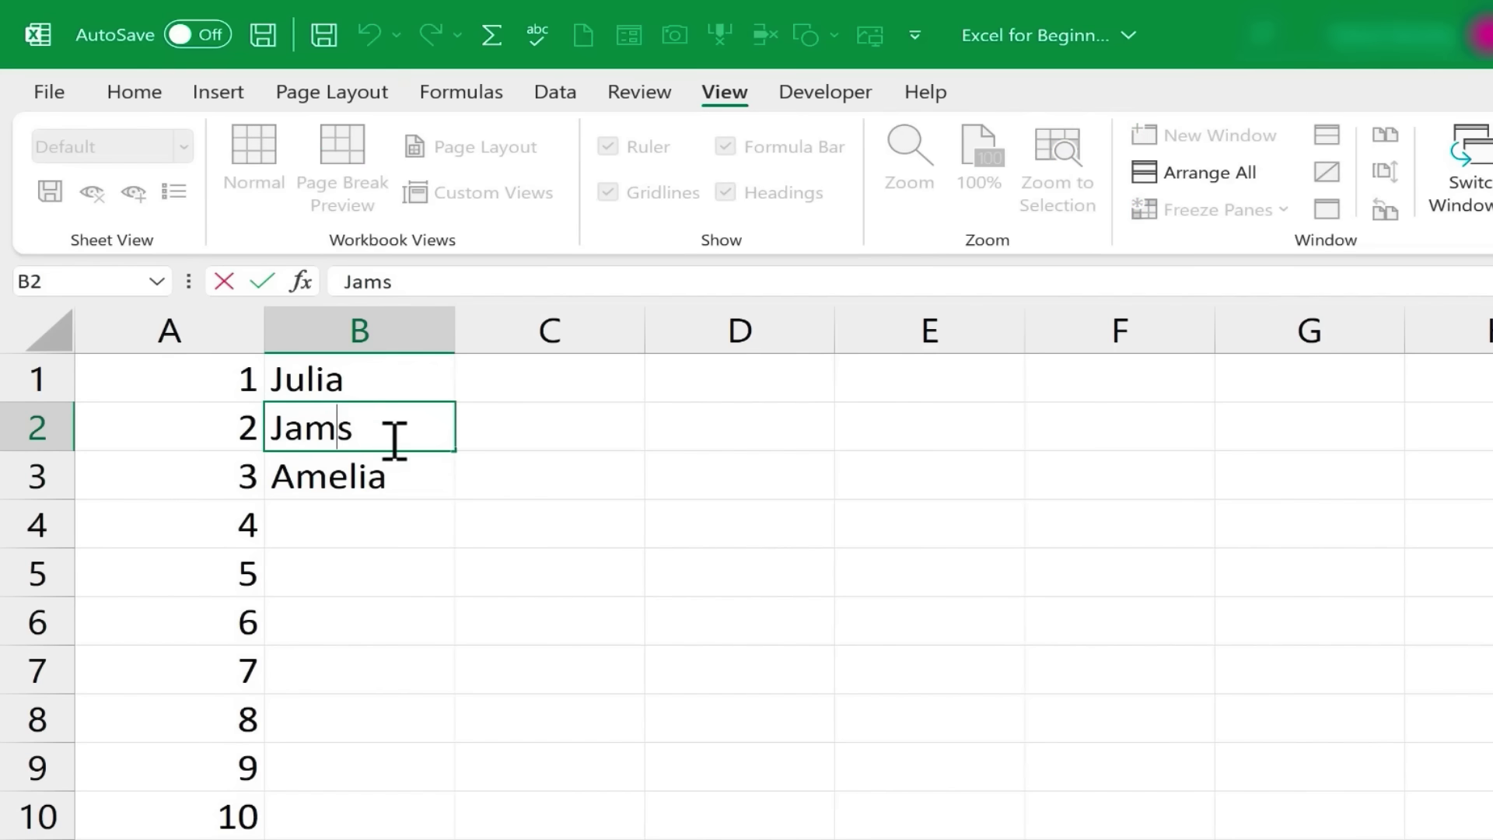
click(395, 441)
key(Right)
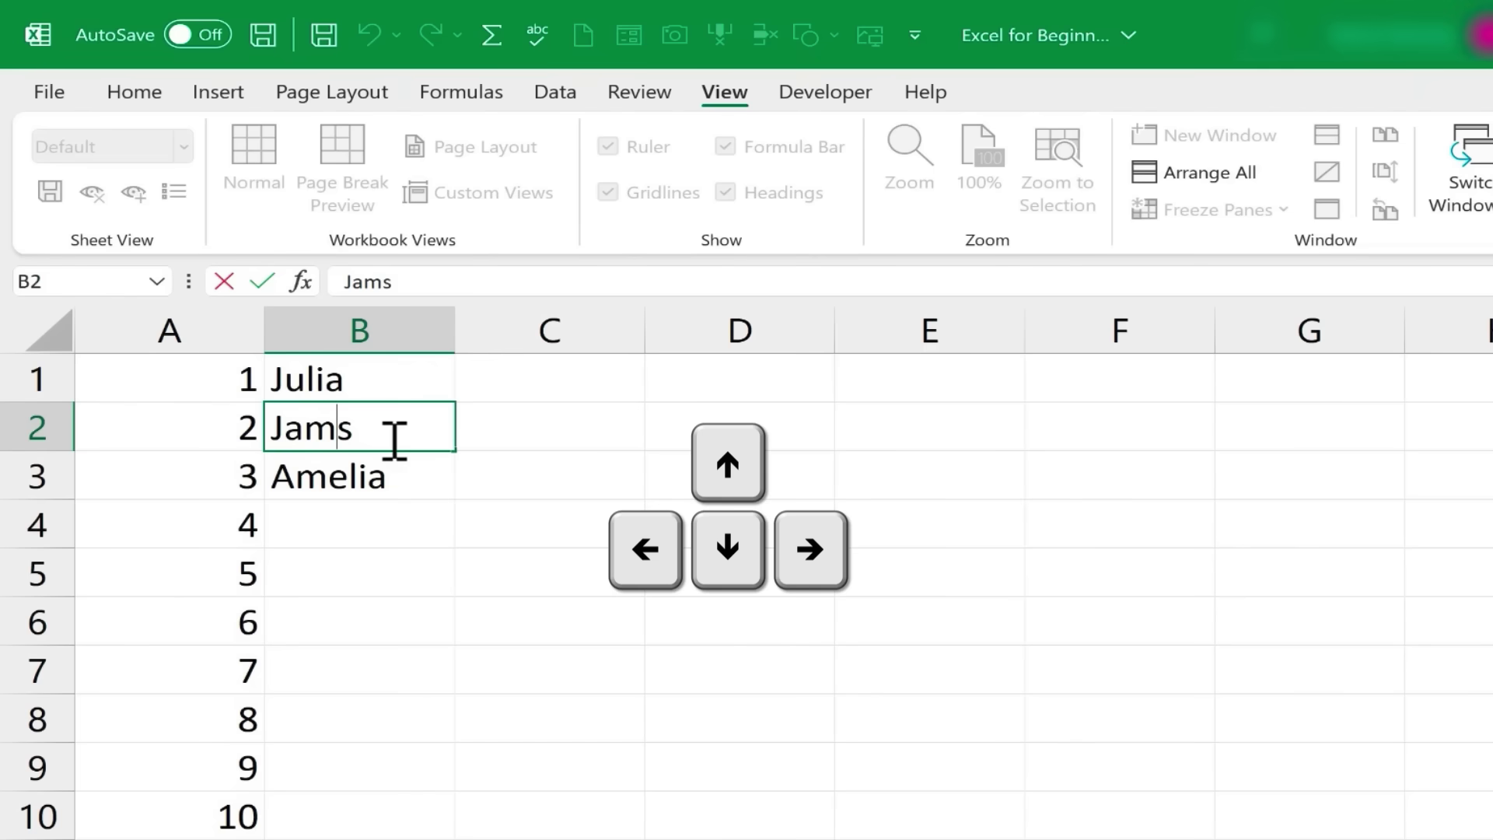
text(e)
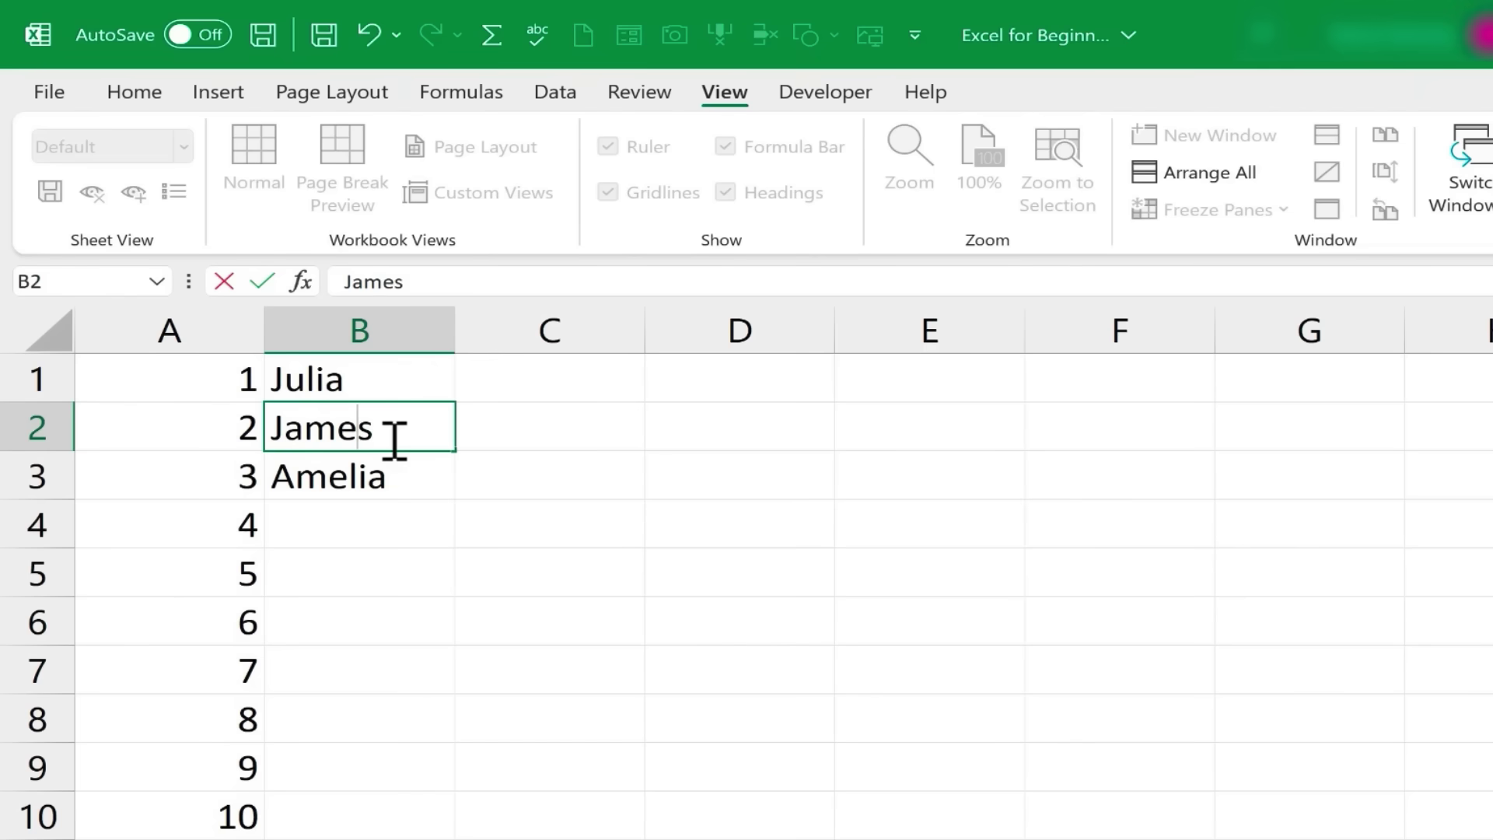
key(Return)
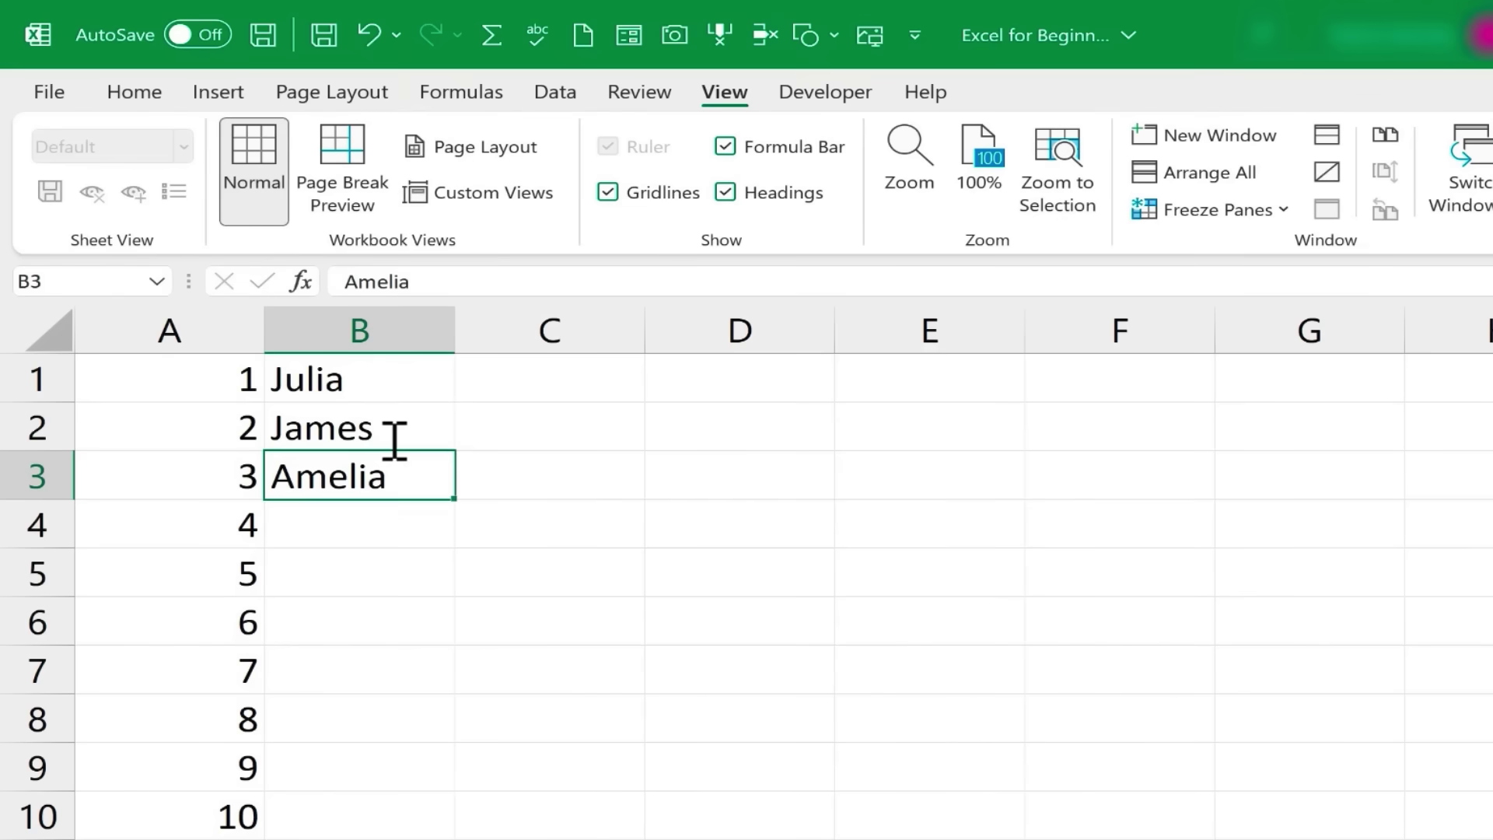
Enter a fourth first name in cell B4 and move the selection down to B6 and back up to B5
key(Return)
text(Freddy)
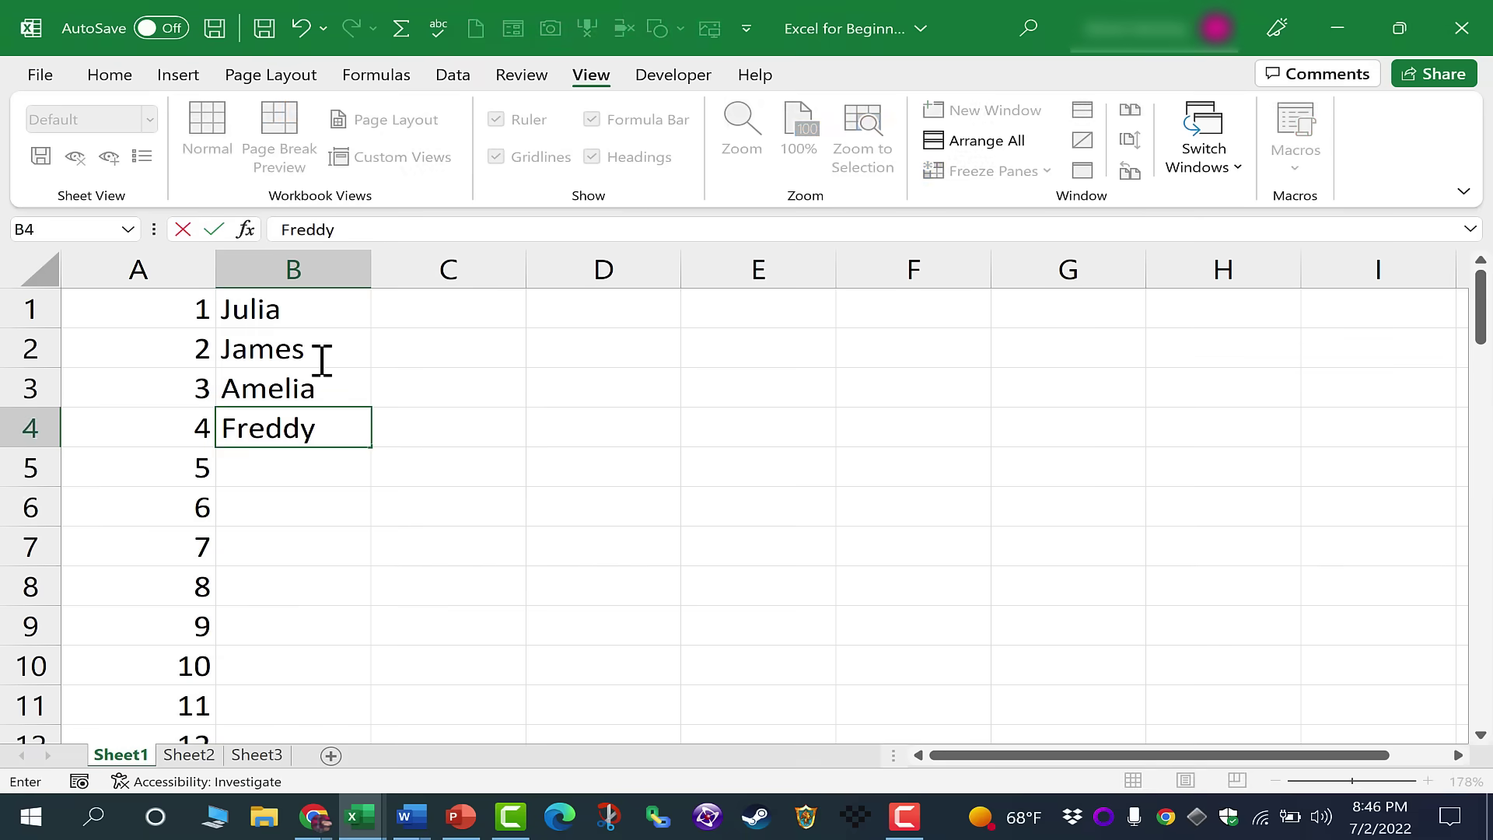
key(Return)
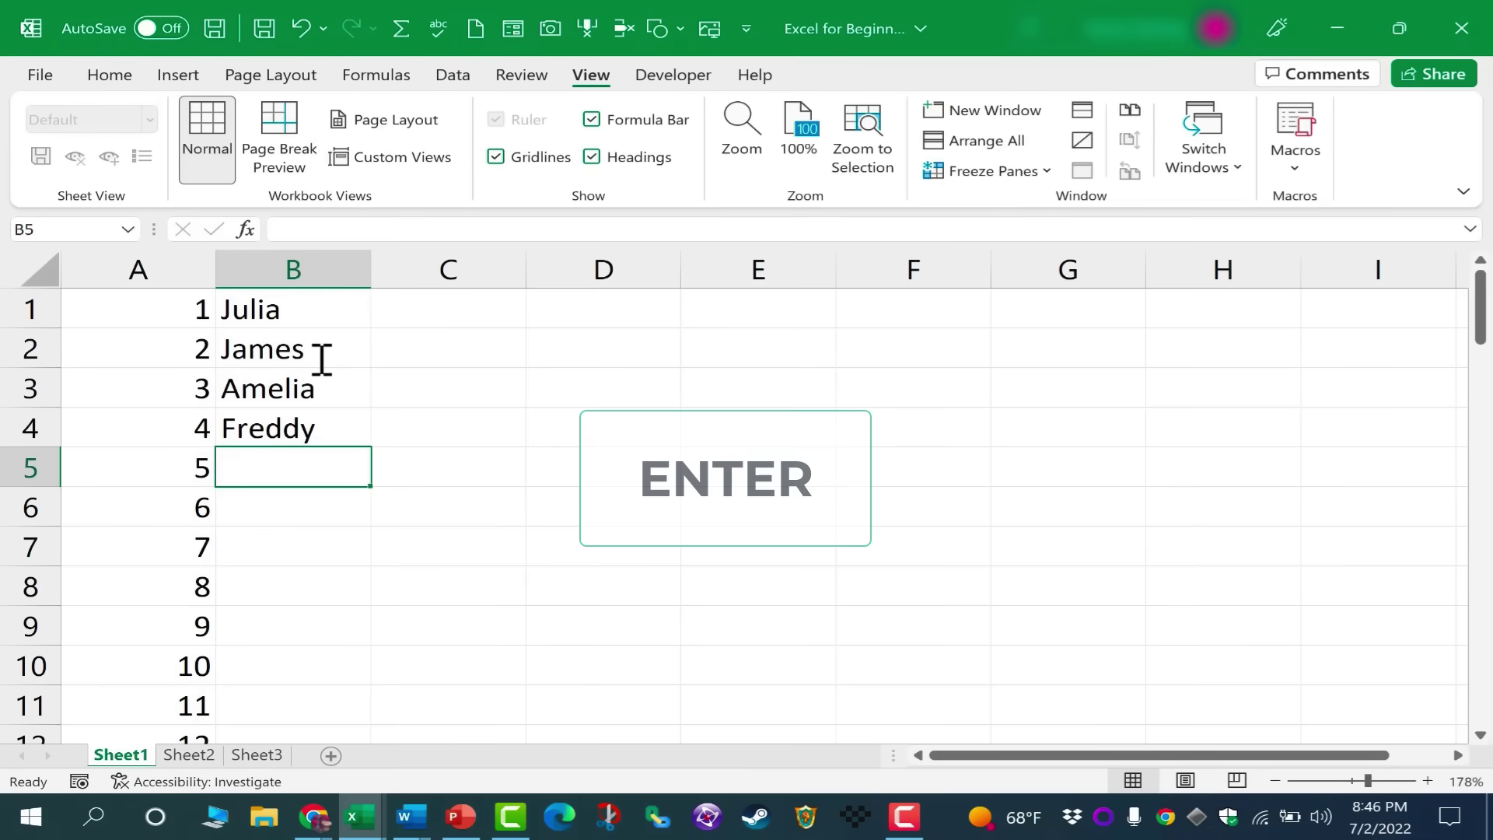
key(Return)
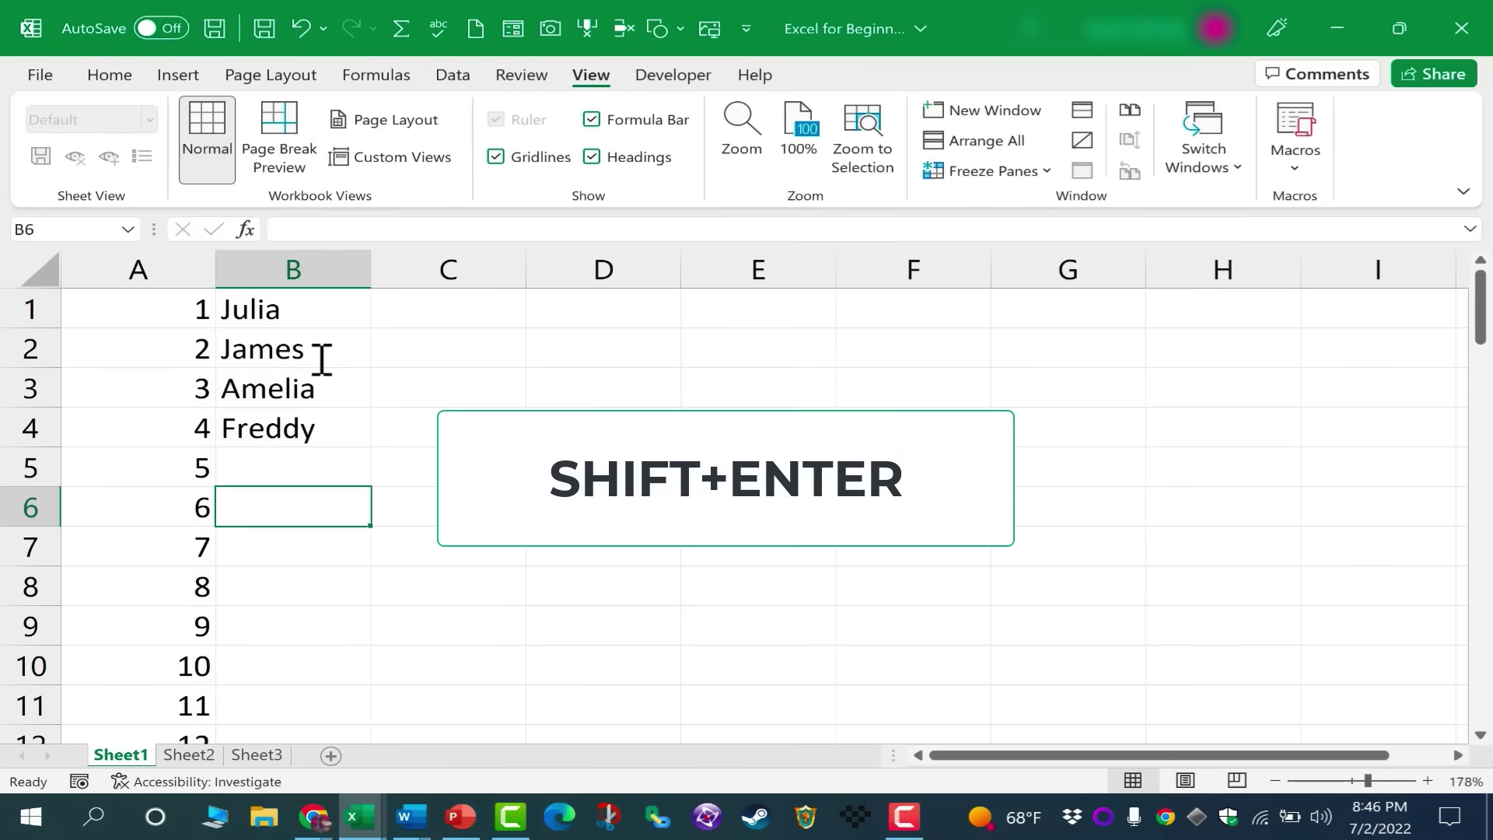
key(shift+Return)
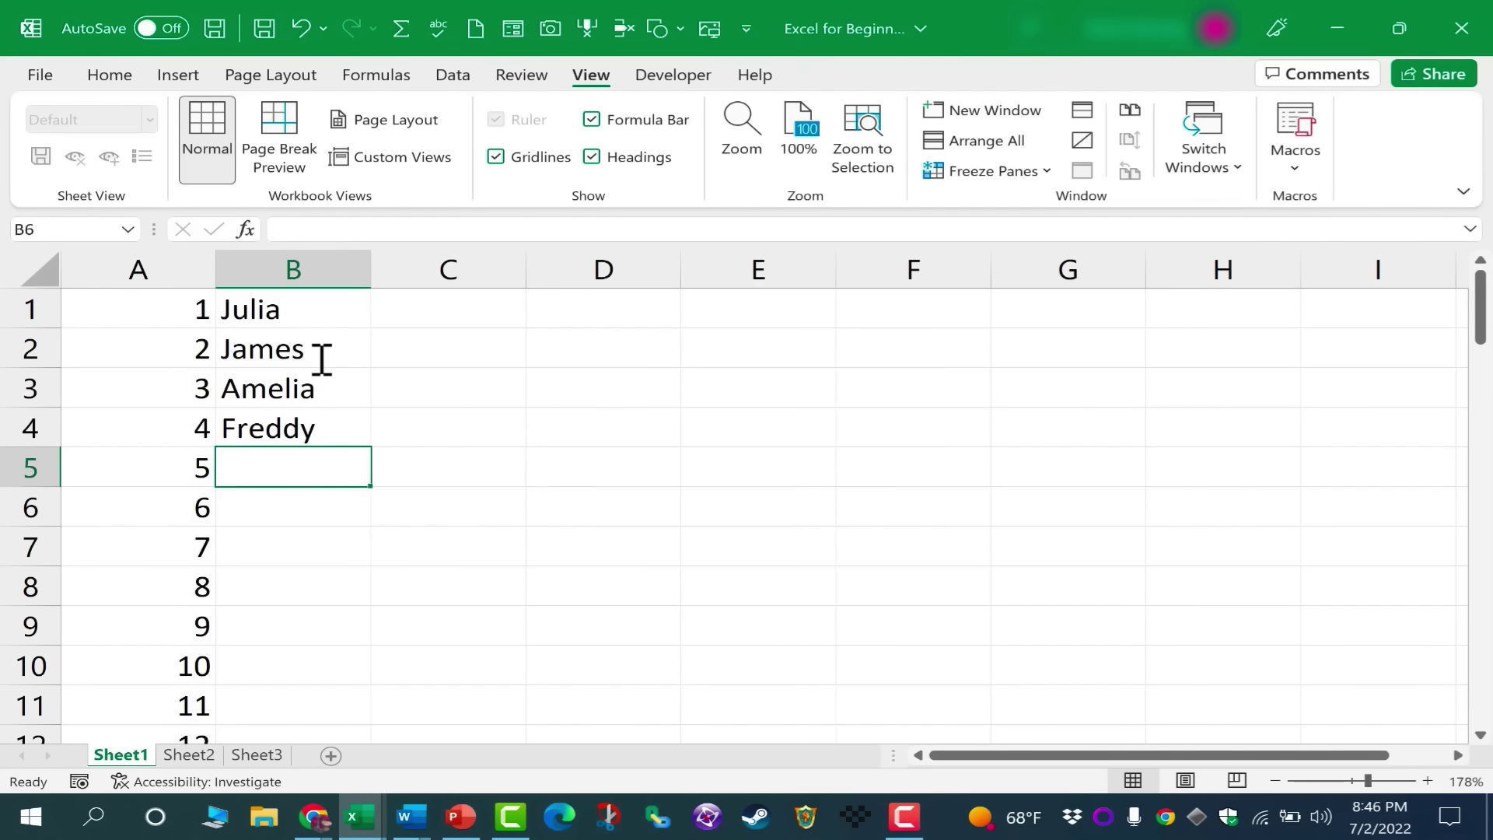
click(319, 358)
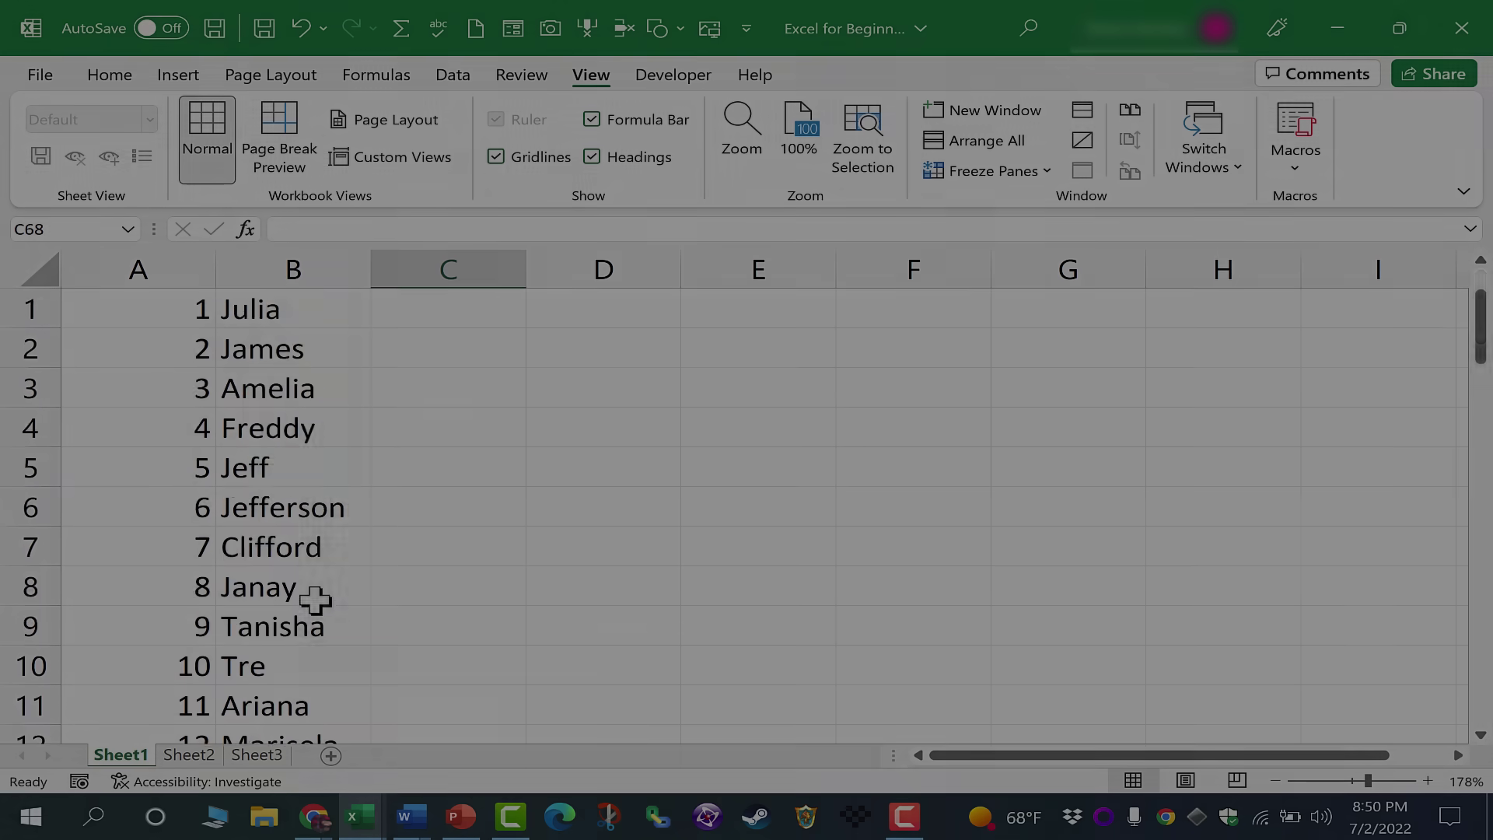
Enter 15 in cell C1, beside the first name at the start of the list
scroll(307, 603, down, 5)
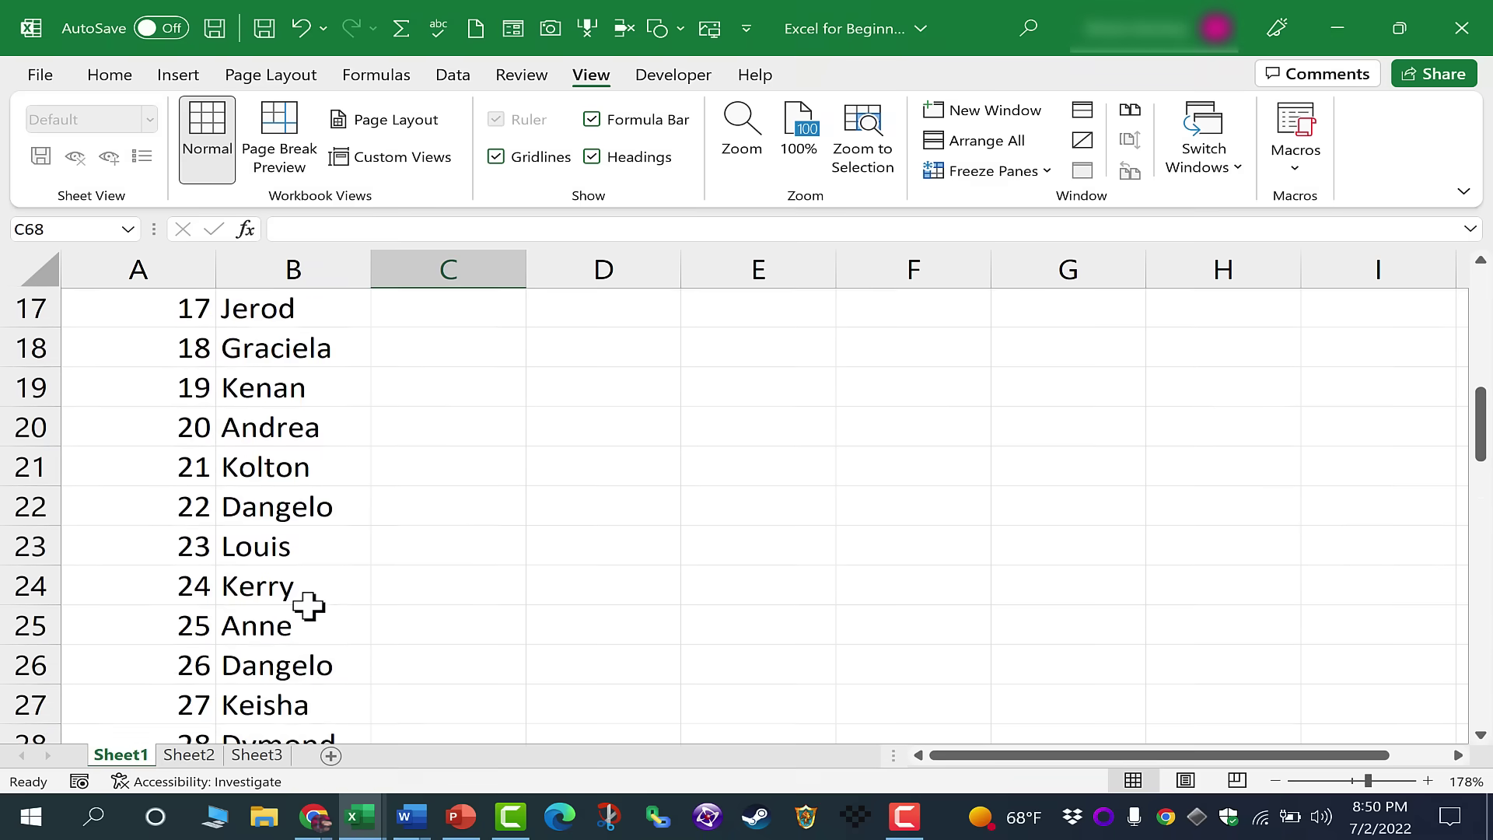
scroll(294, 601, up, 1)
scroll(294, 601, up, 5)
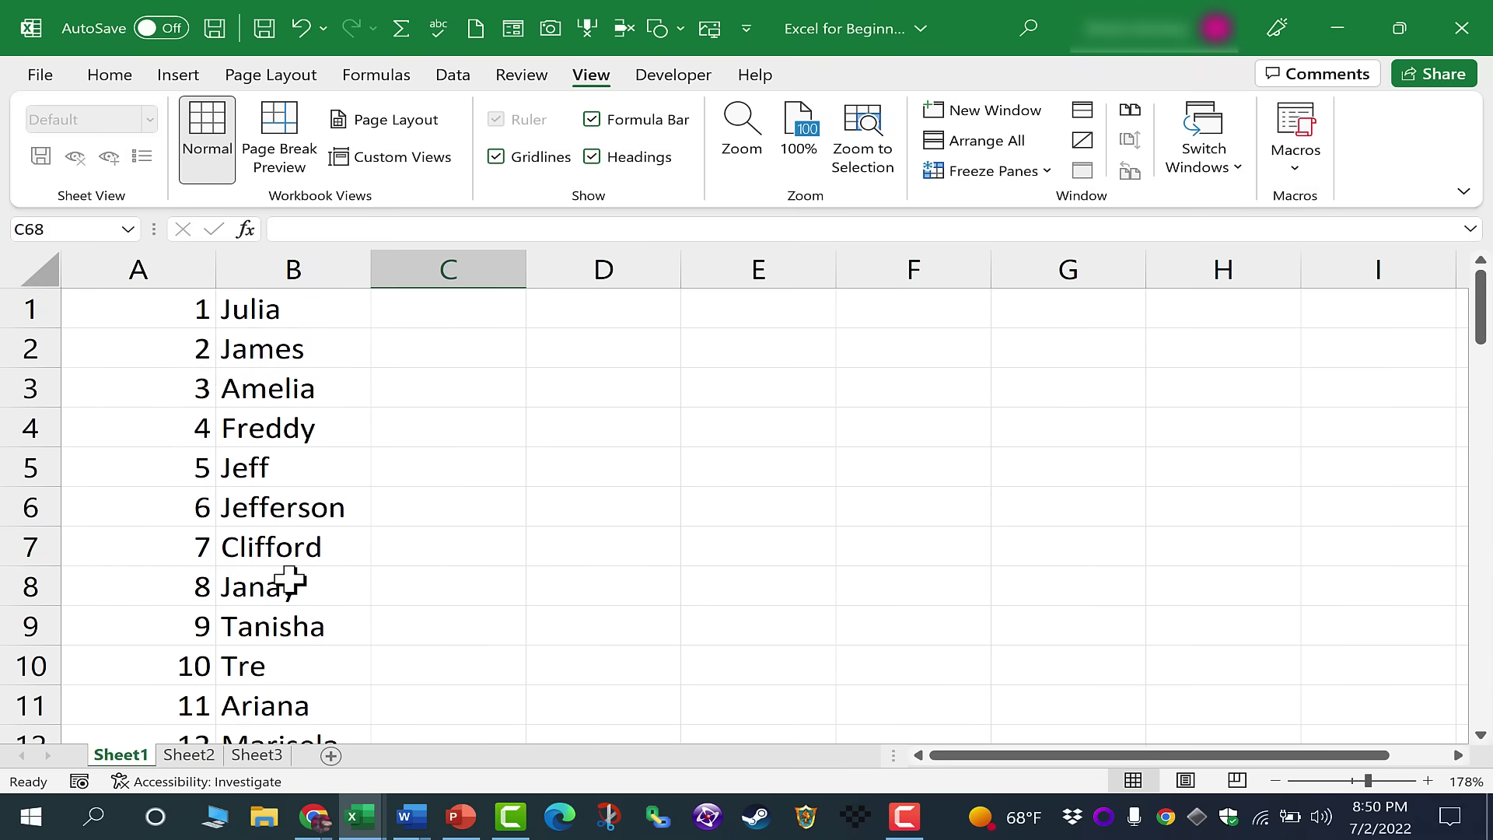
click(286, 308)
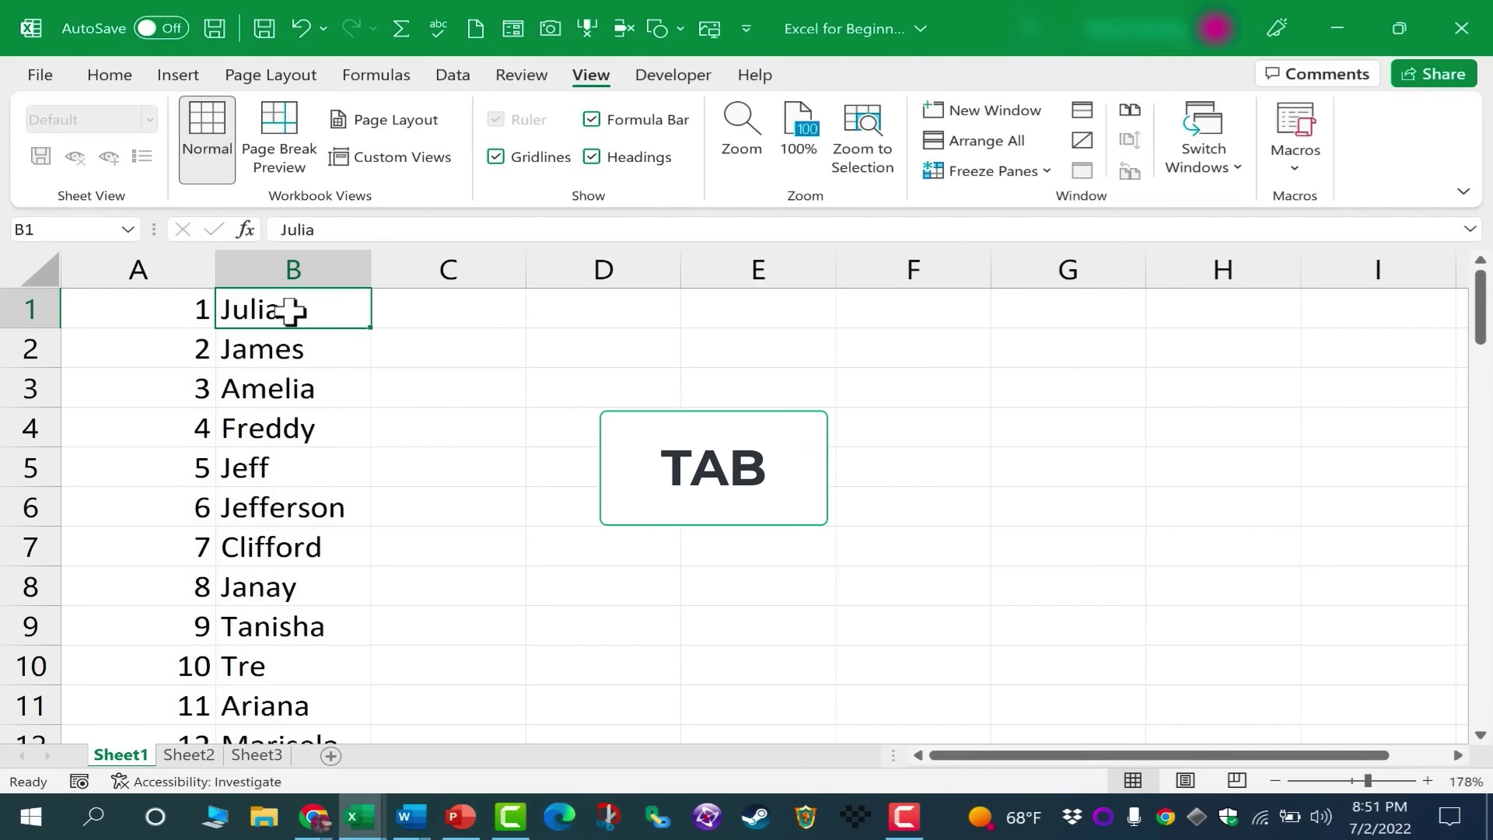
key(Tab)
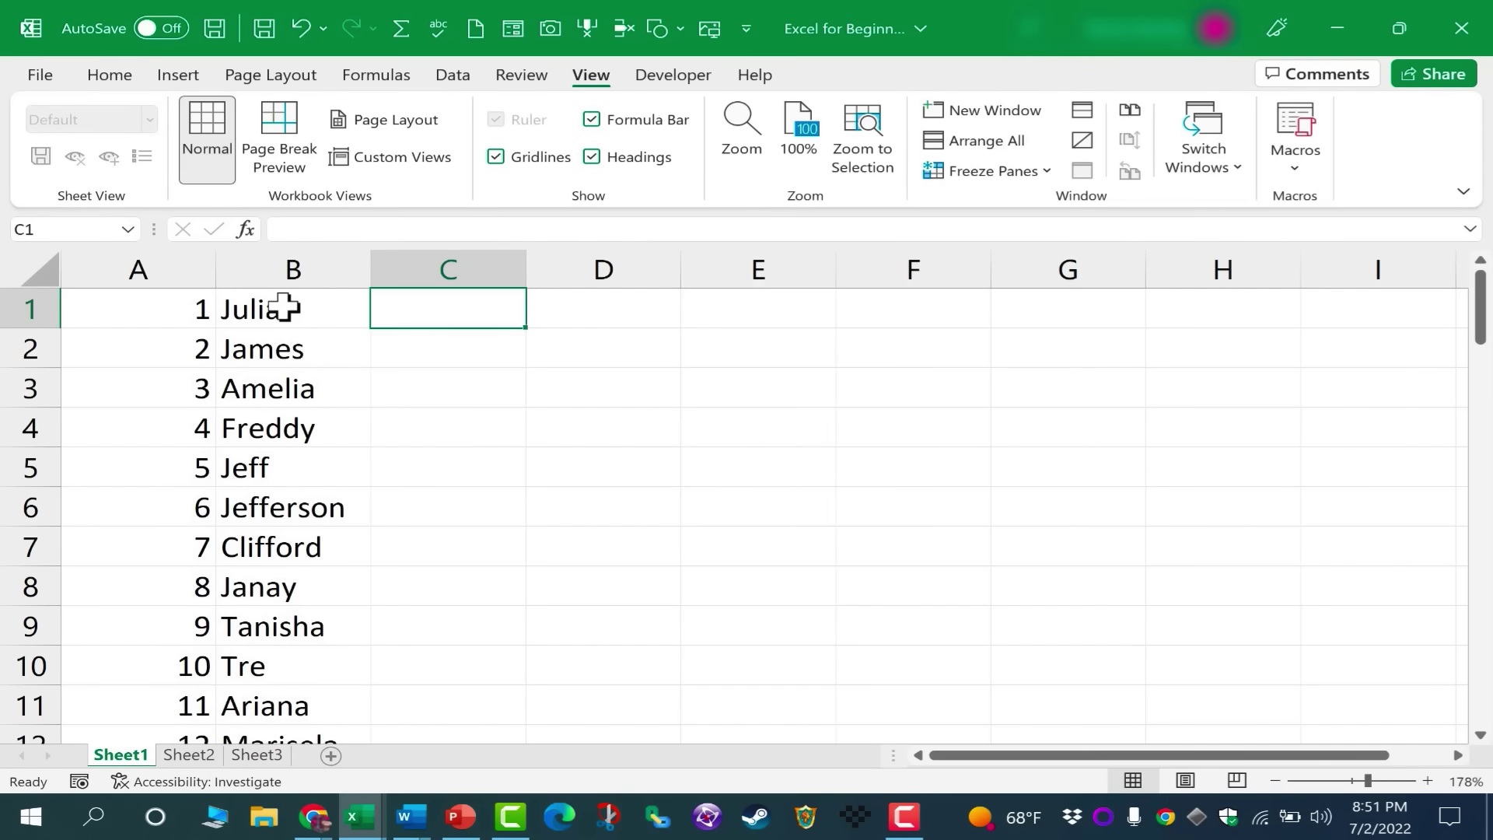
text(15)
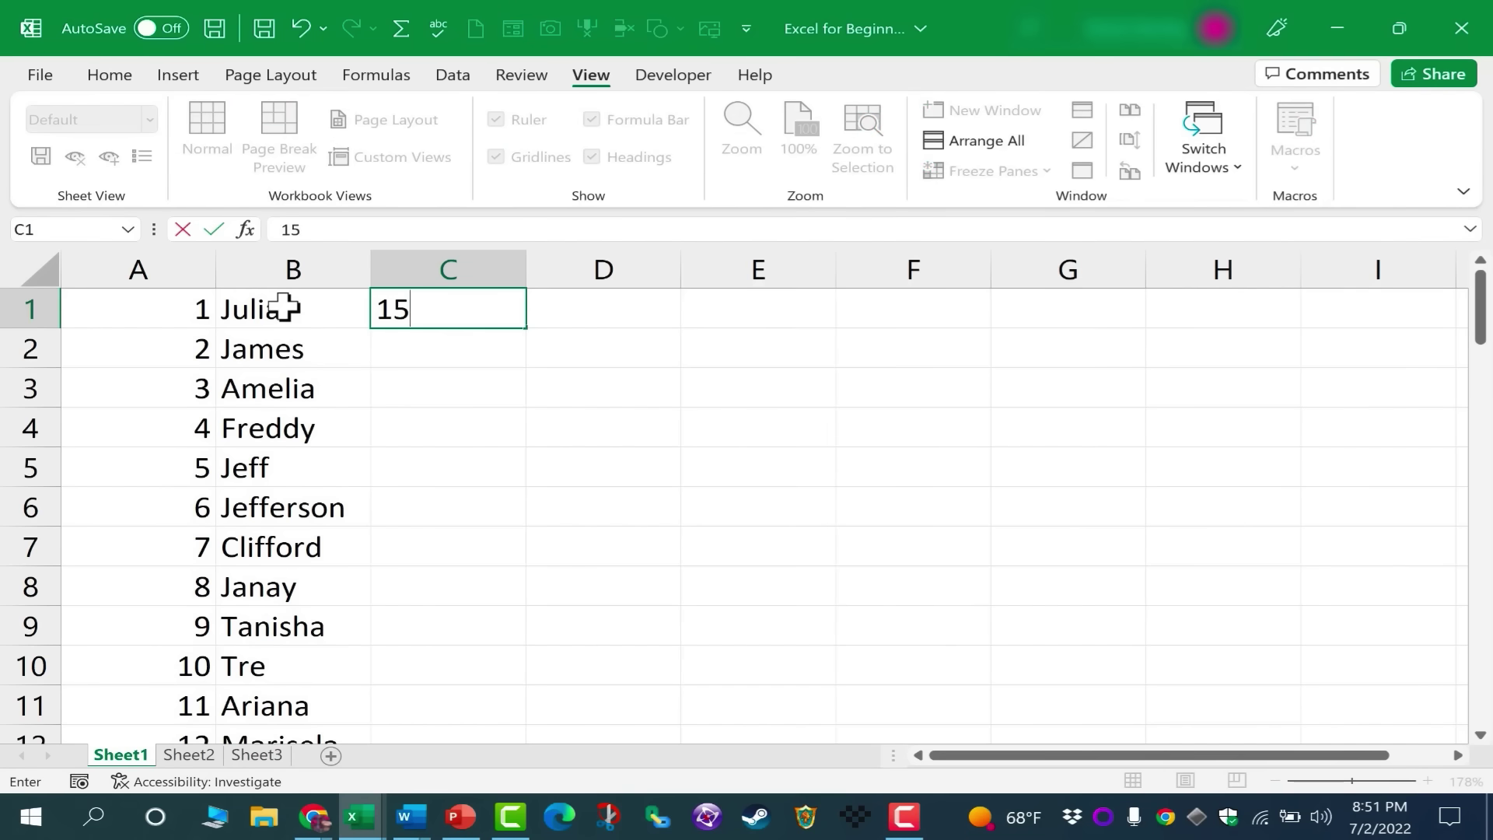
key(Return)
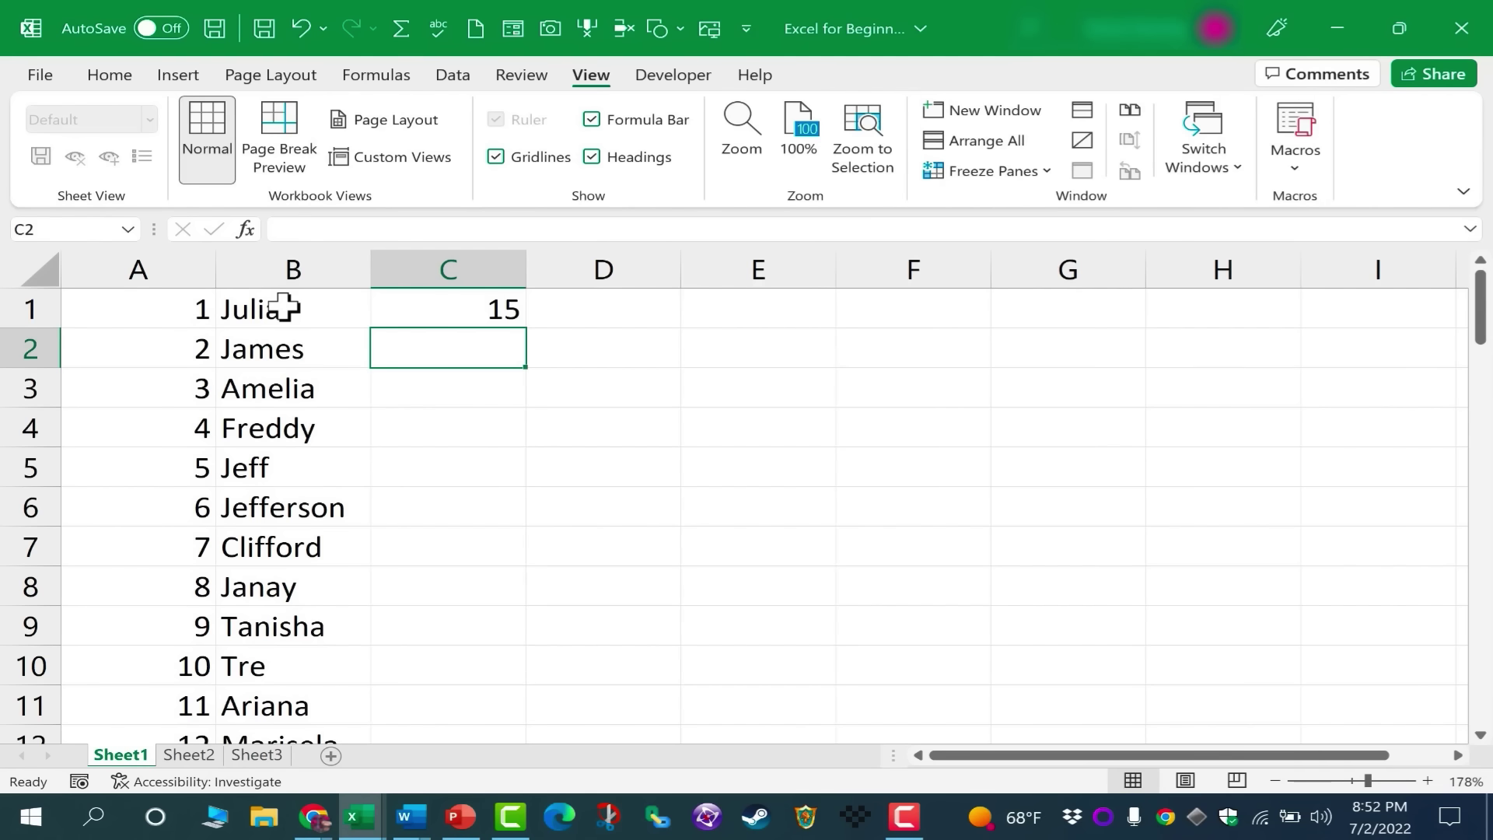
Move the selection from C2 back to B2, down to B3 and up to B2 again
key(shift+Tab)
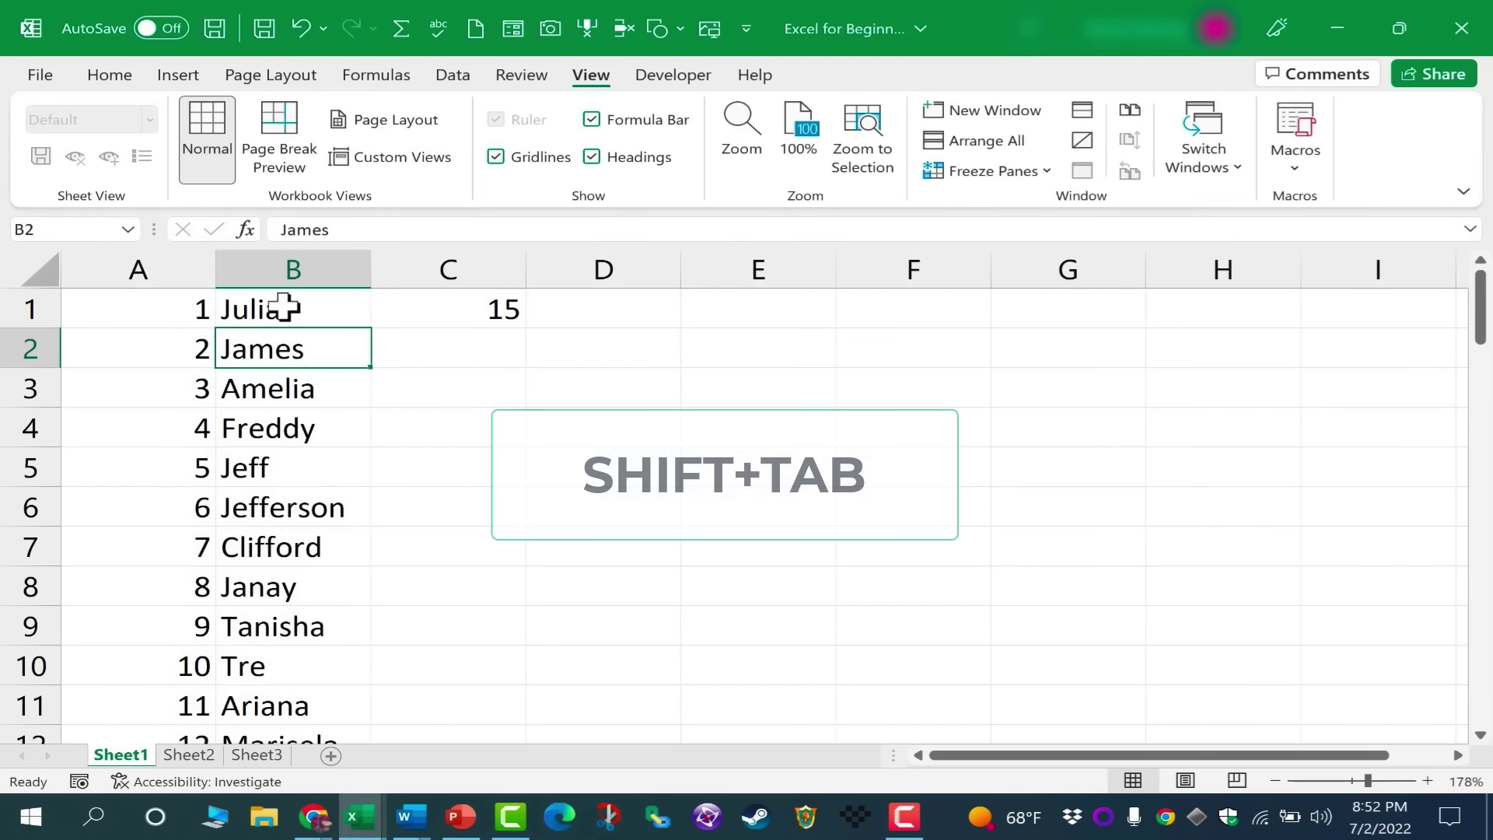
key(Return)
key(shift+Return)
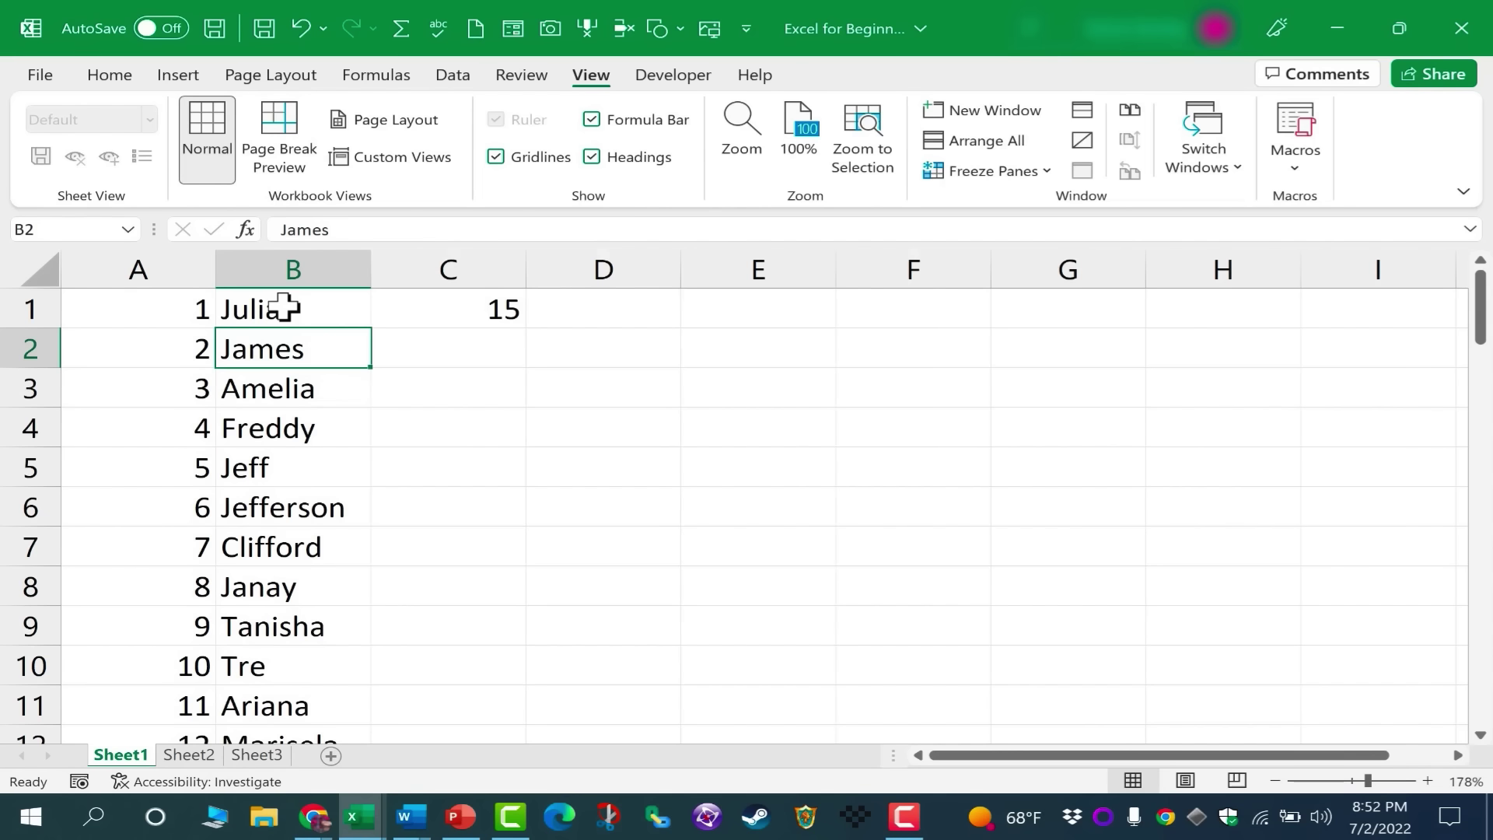
Enter 160 in cell D1, beside the 15 in the first row
key(Tab)
key(shift+Tab)
click(284, 307)
key(Tab)
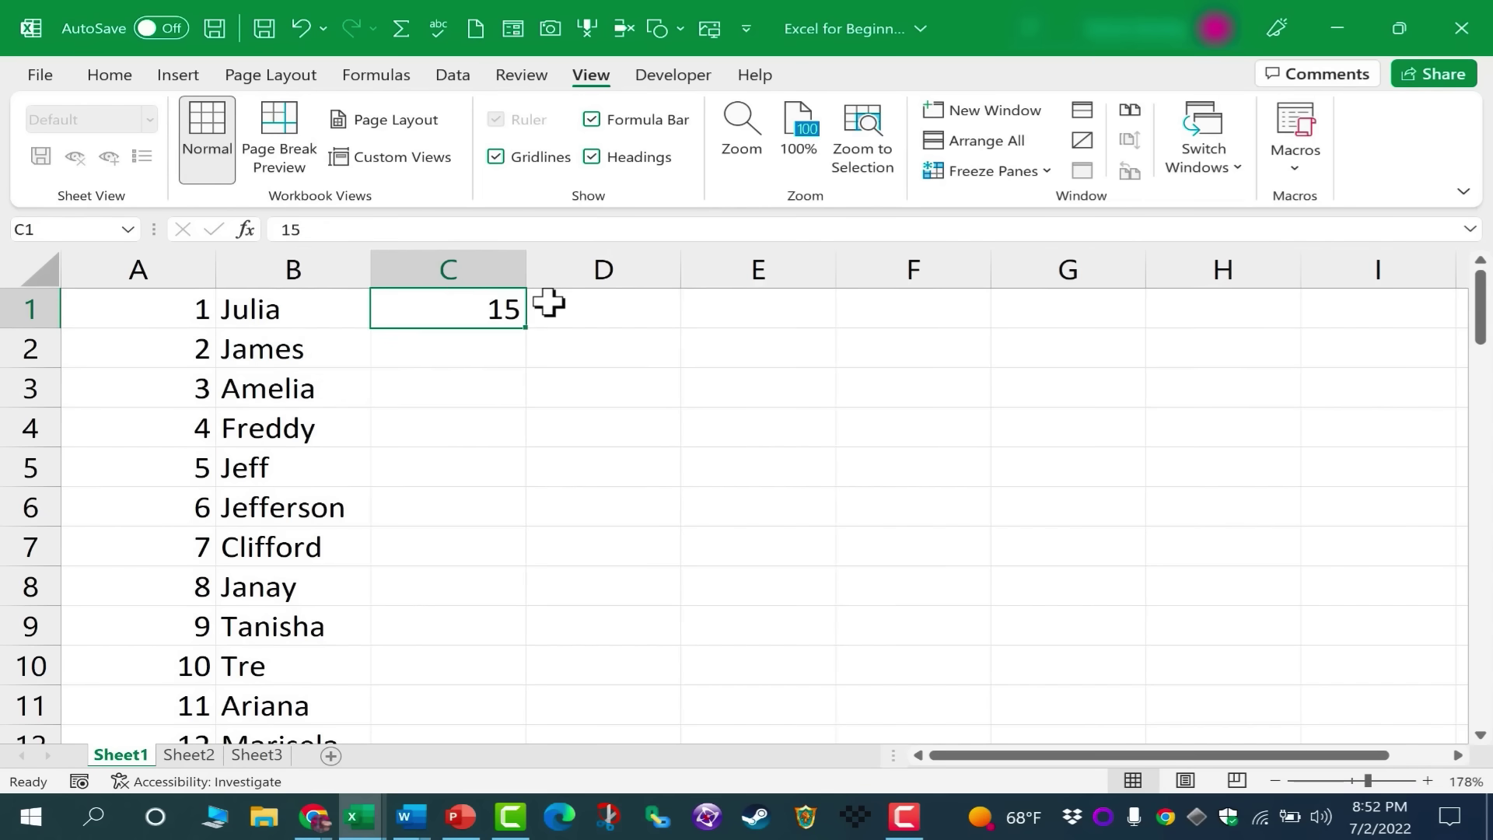
key(Tab)
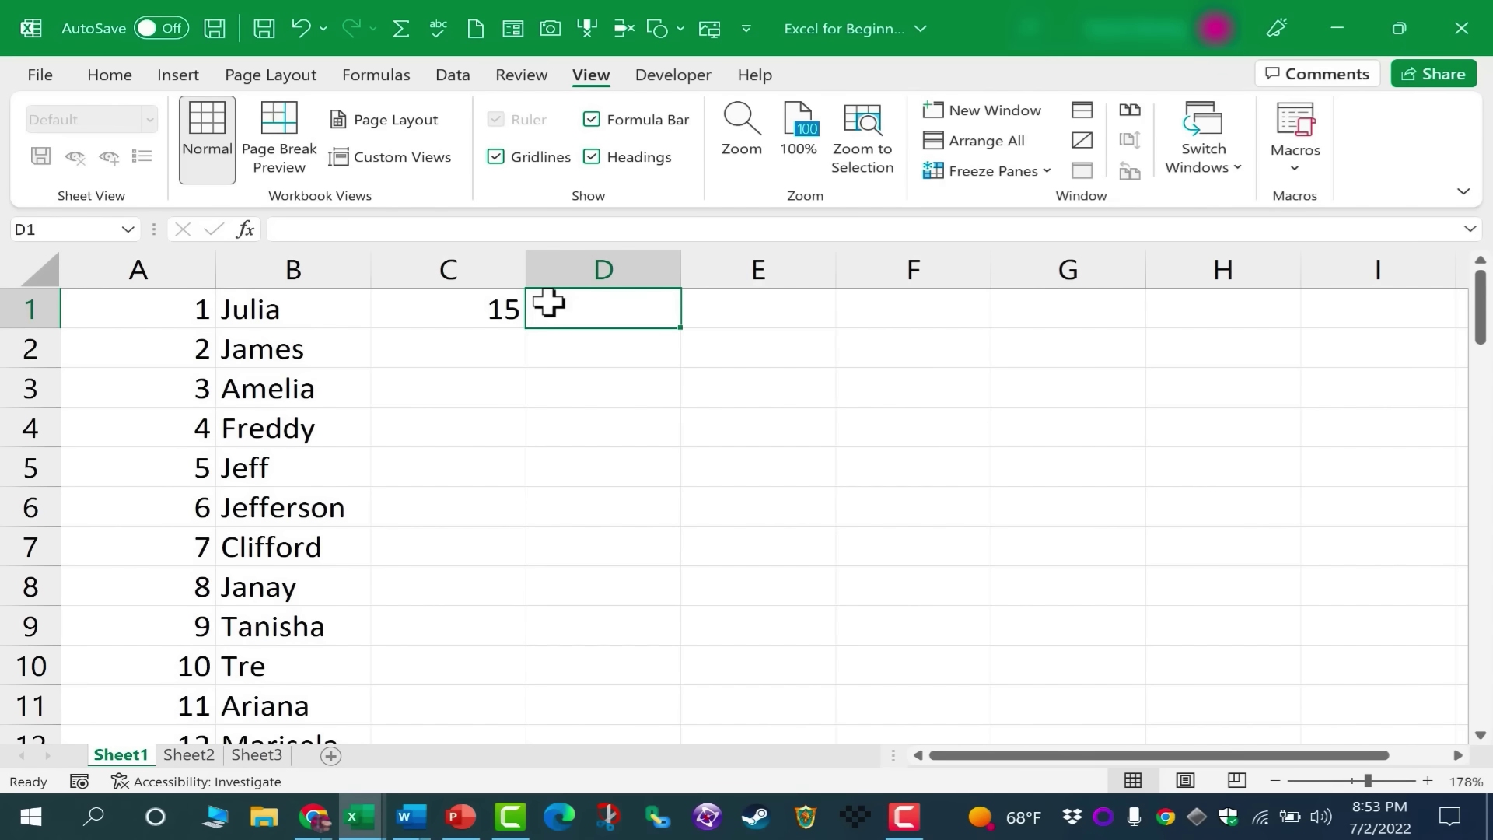
text(160)
key(Tab)
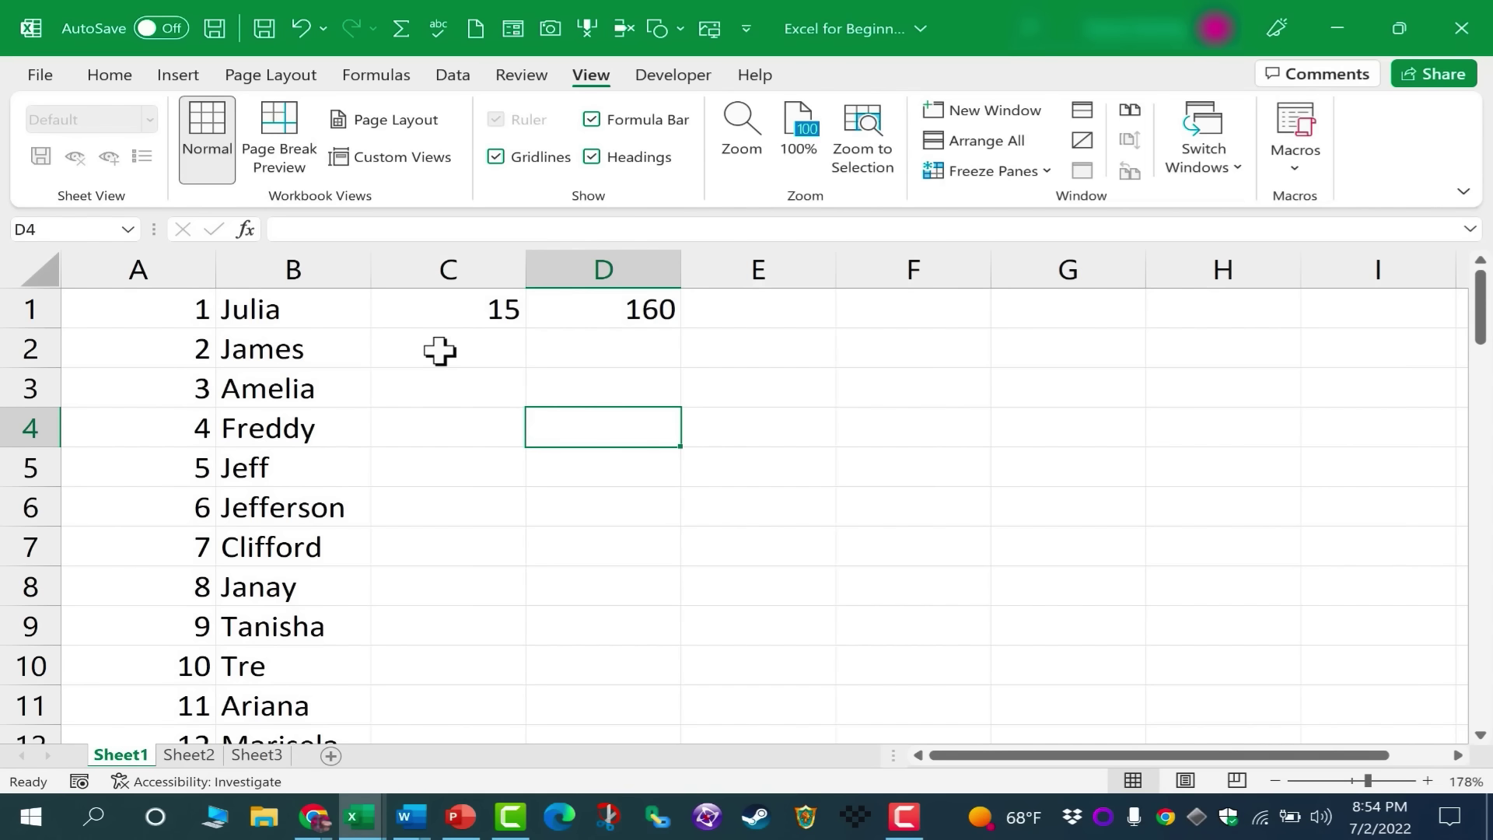
click(432, 336)
click(277, 343)
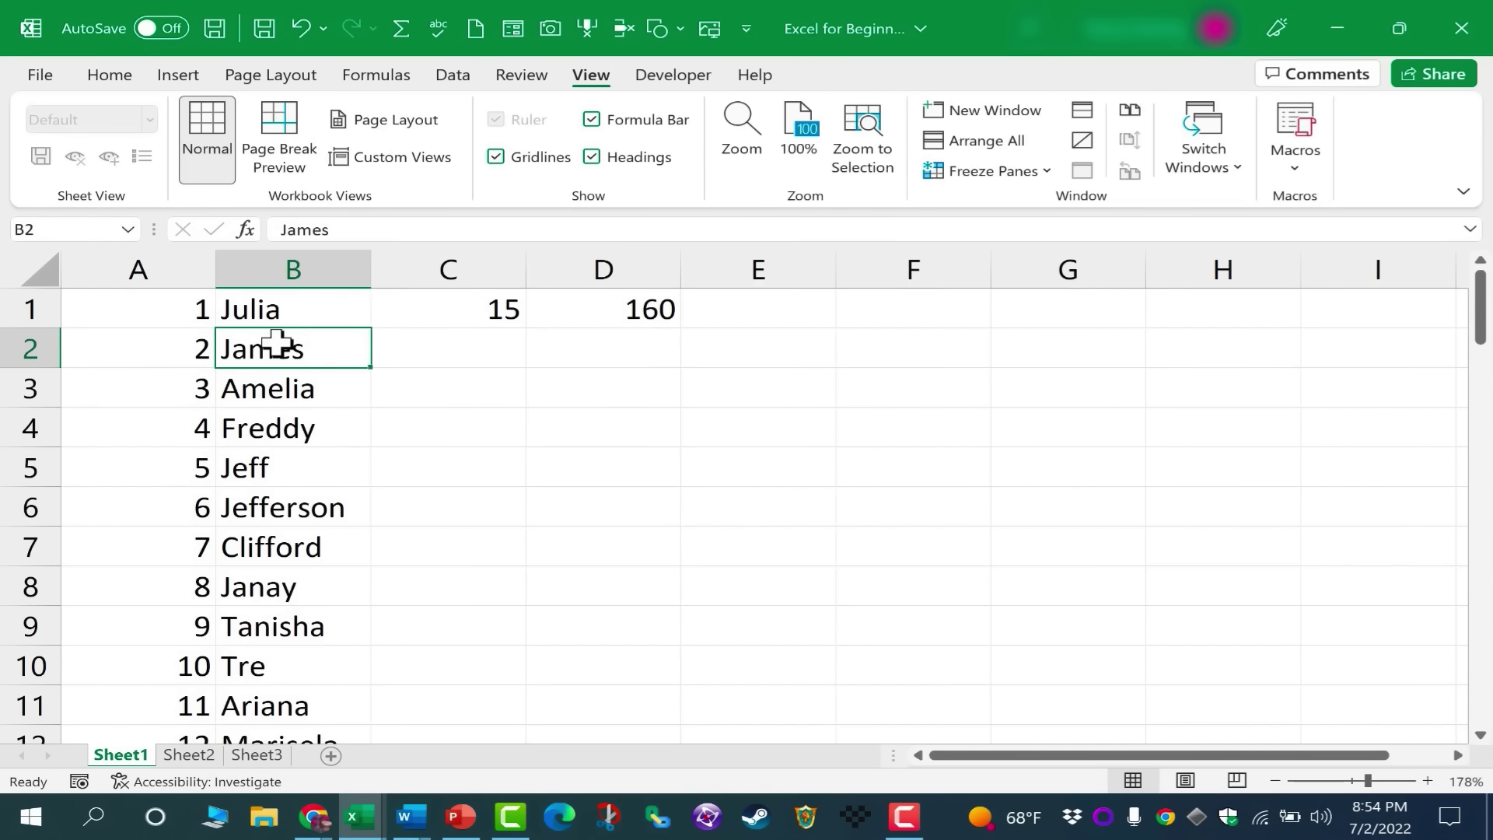
double_click(277, 342)
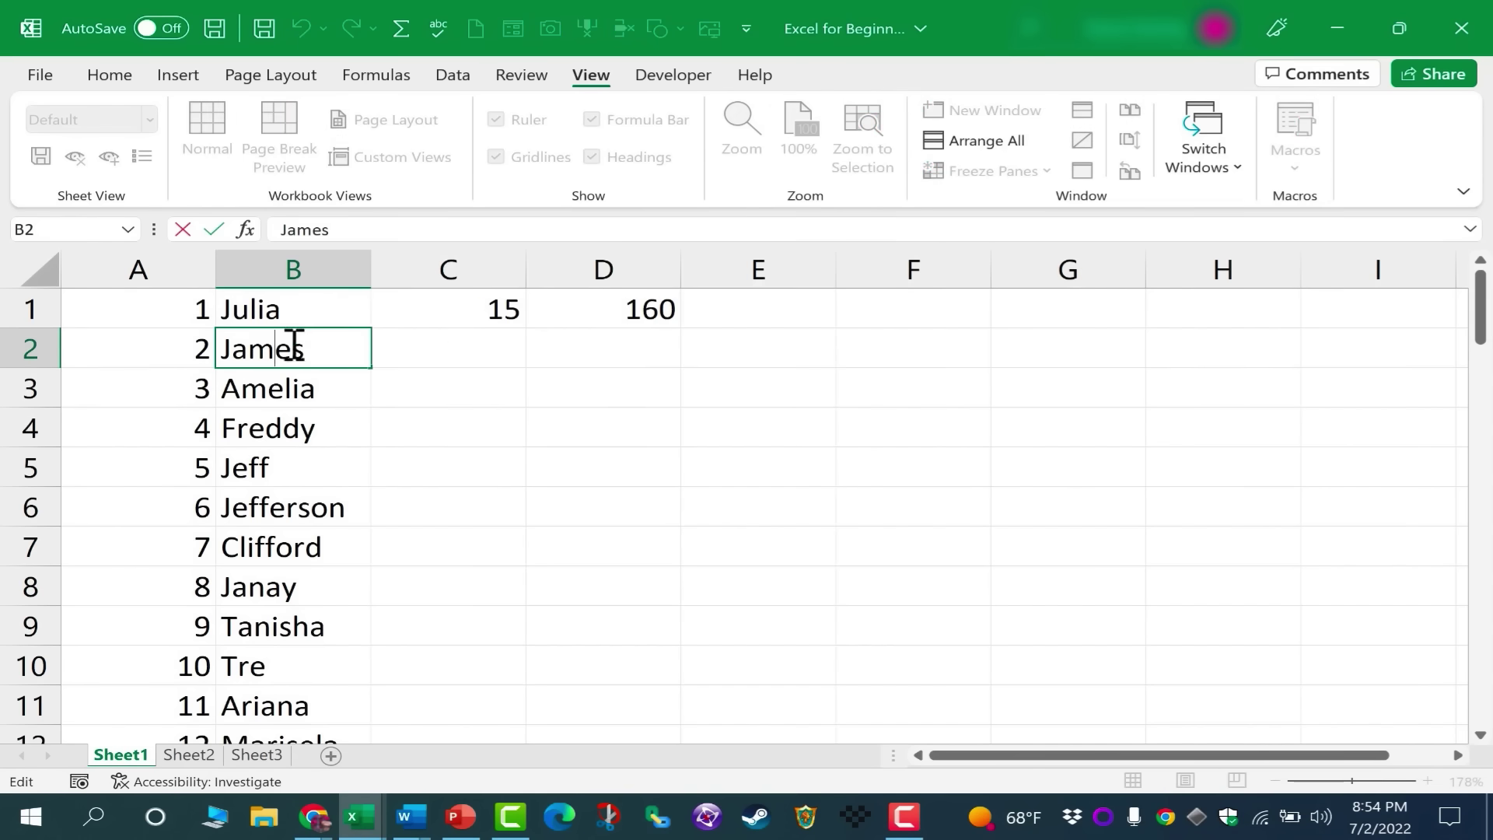
click(441, 340)
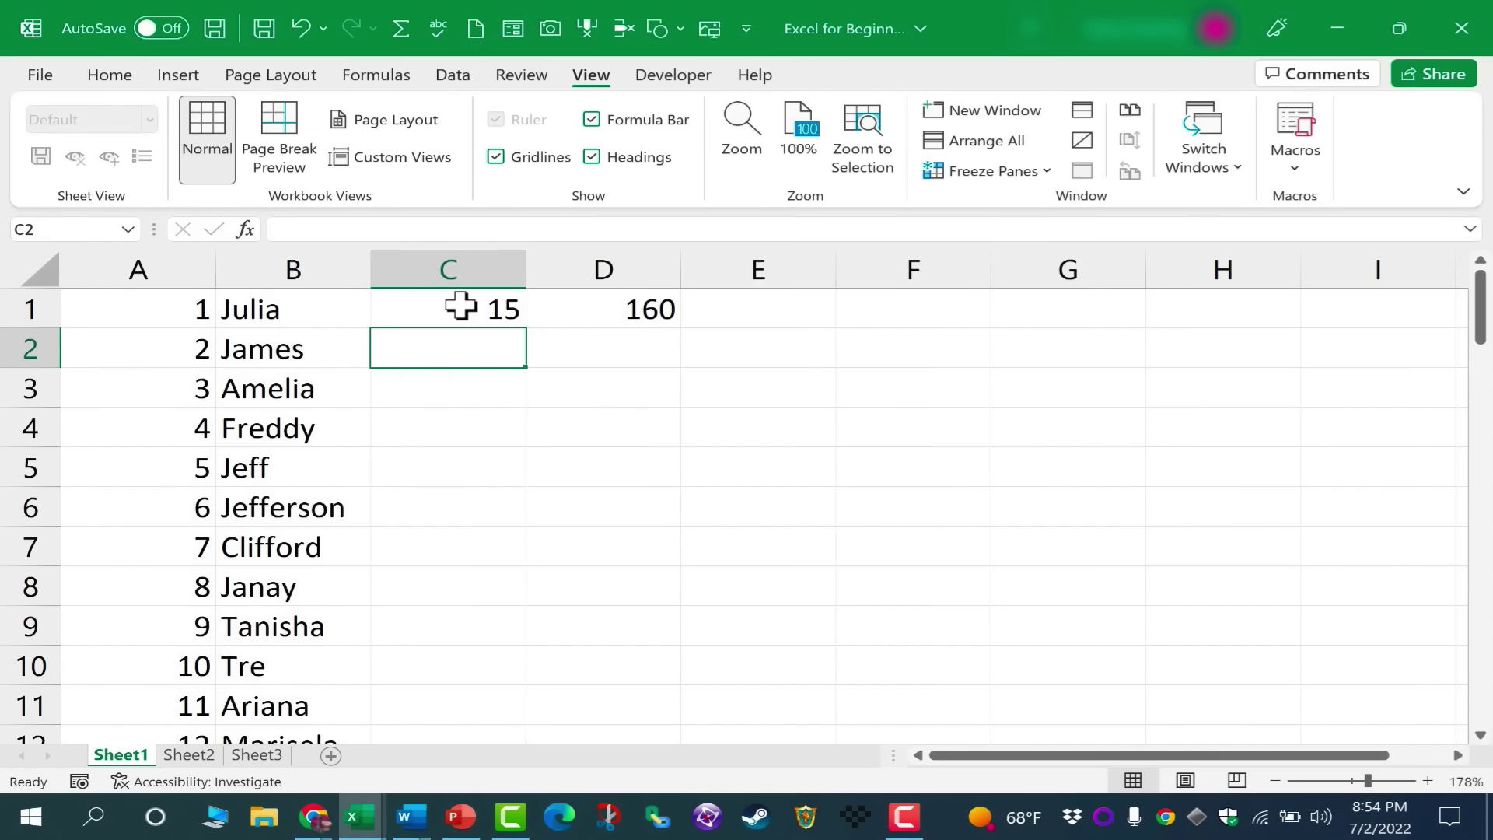
Copy the 15 in cell C1 and paste it into cell C2
click(493, 312)
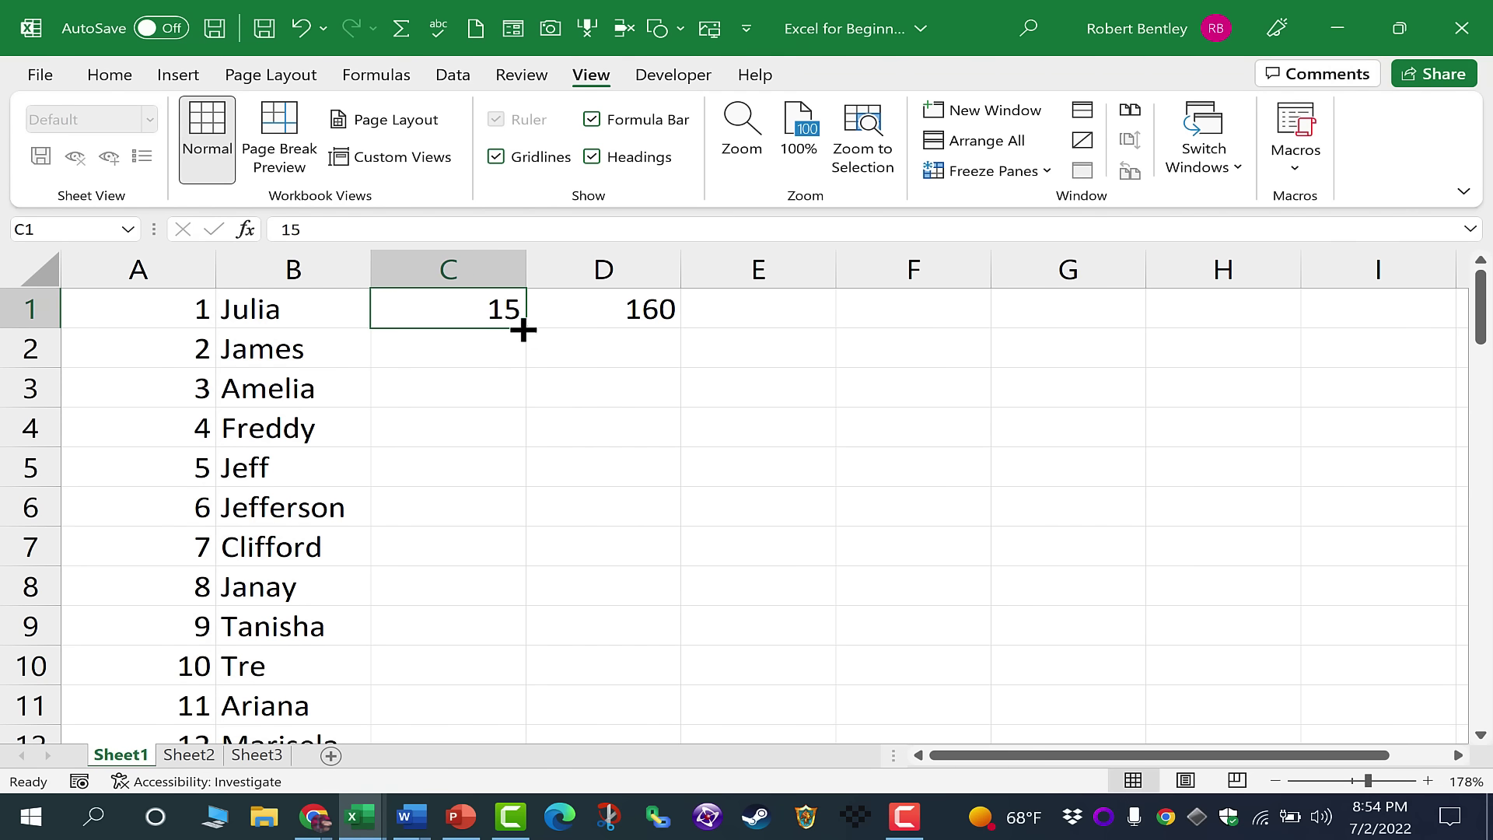
drag(333, 305, 311, 502)
click(470, 310)
key(ctrl+c)
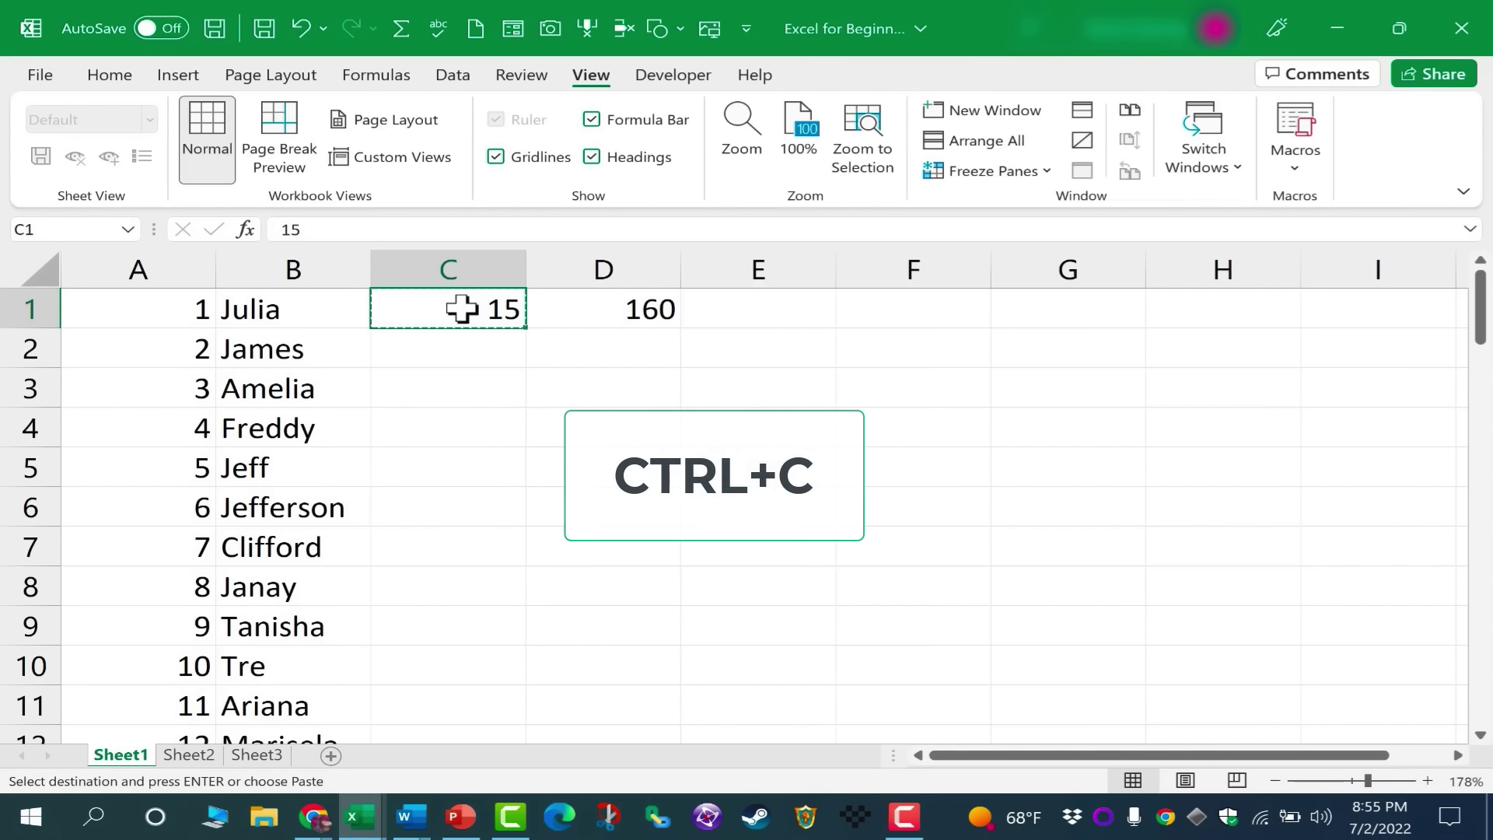
click(118, 78)
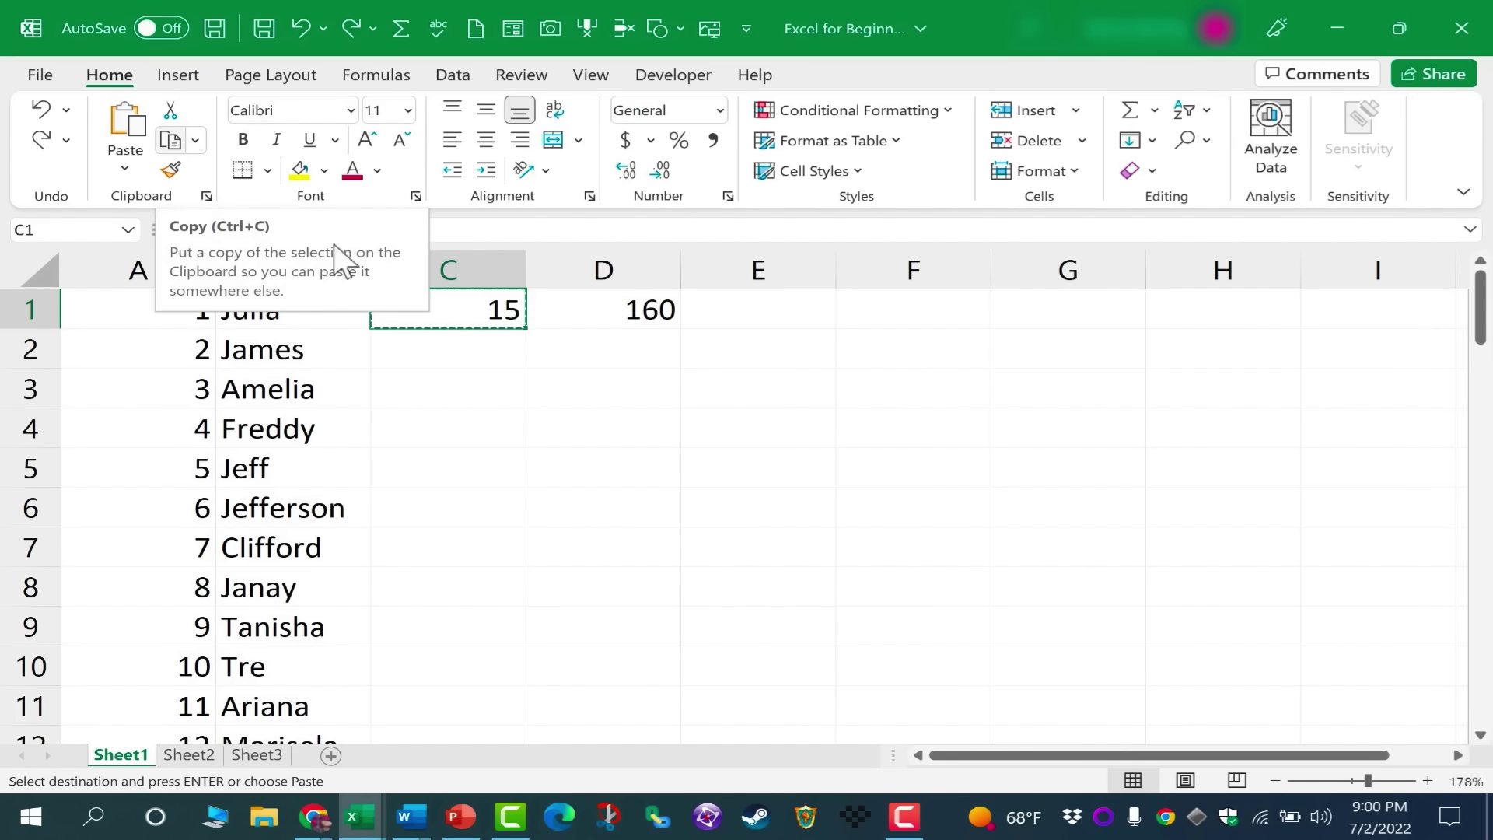
right_click(502, 311)
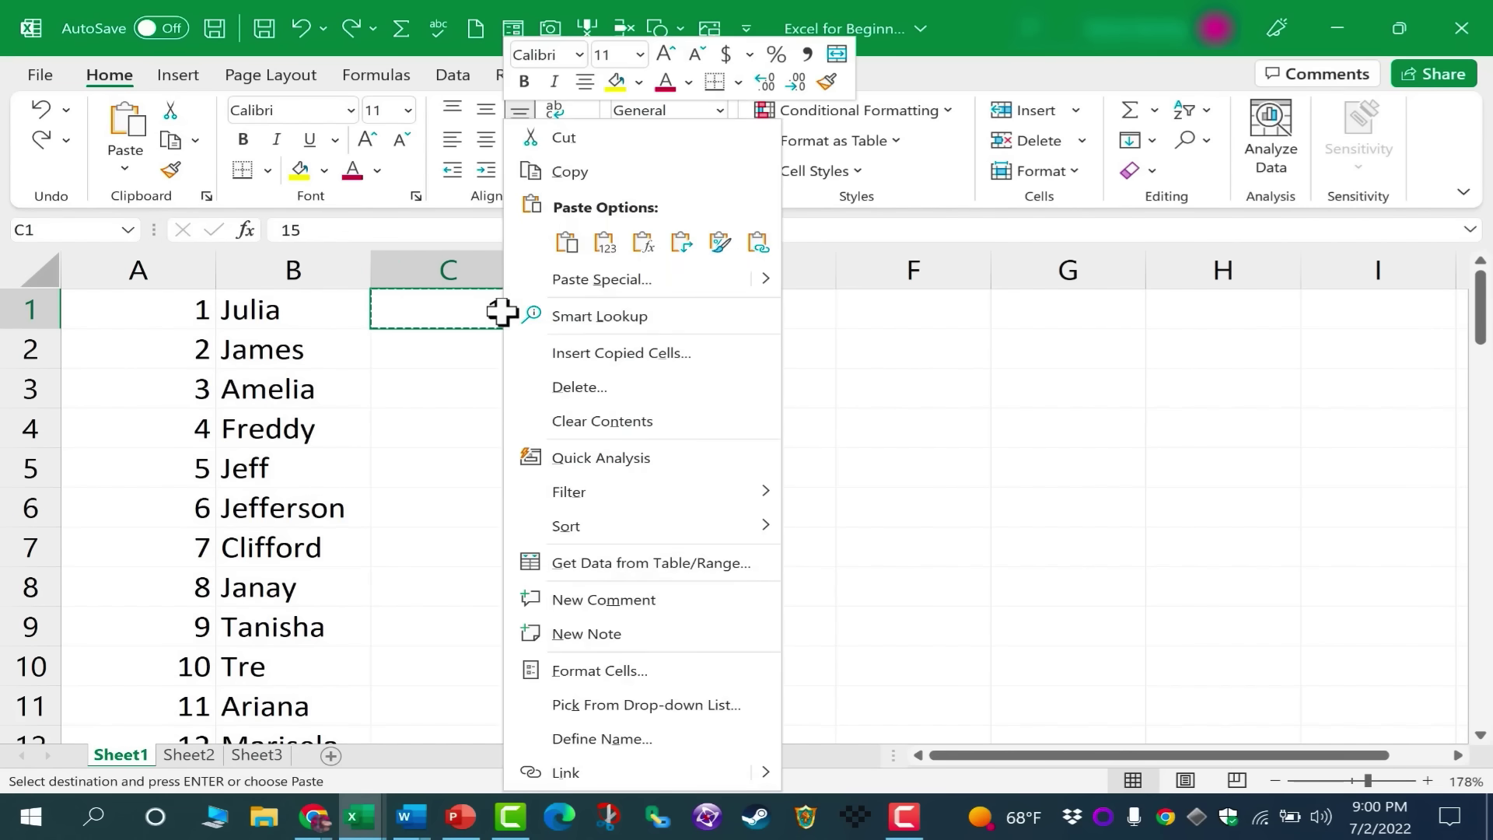
click(499, 317)
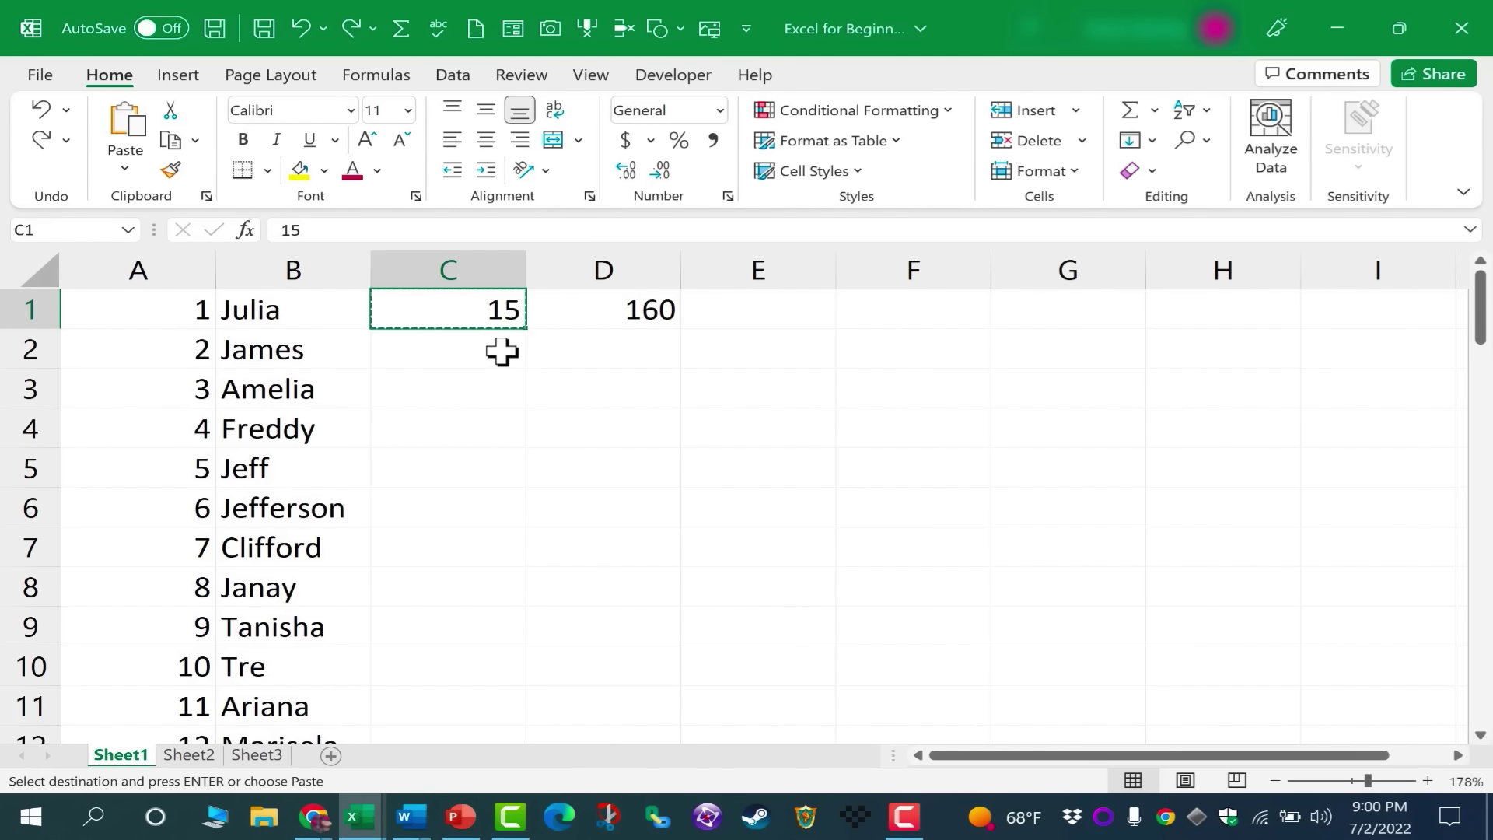
click(503, 352)
key(ctrl+v)
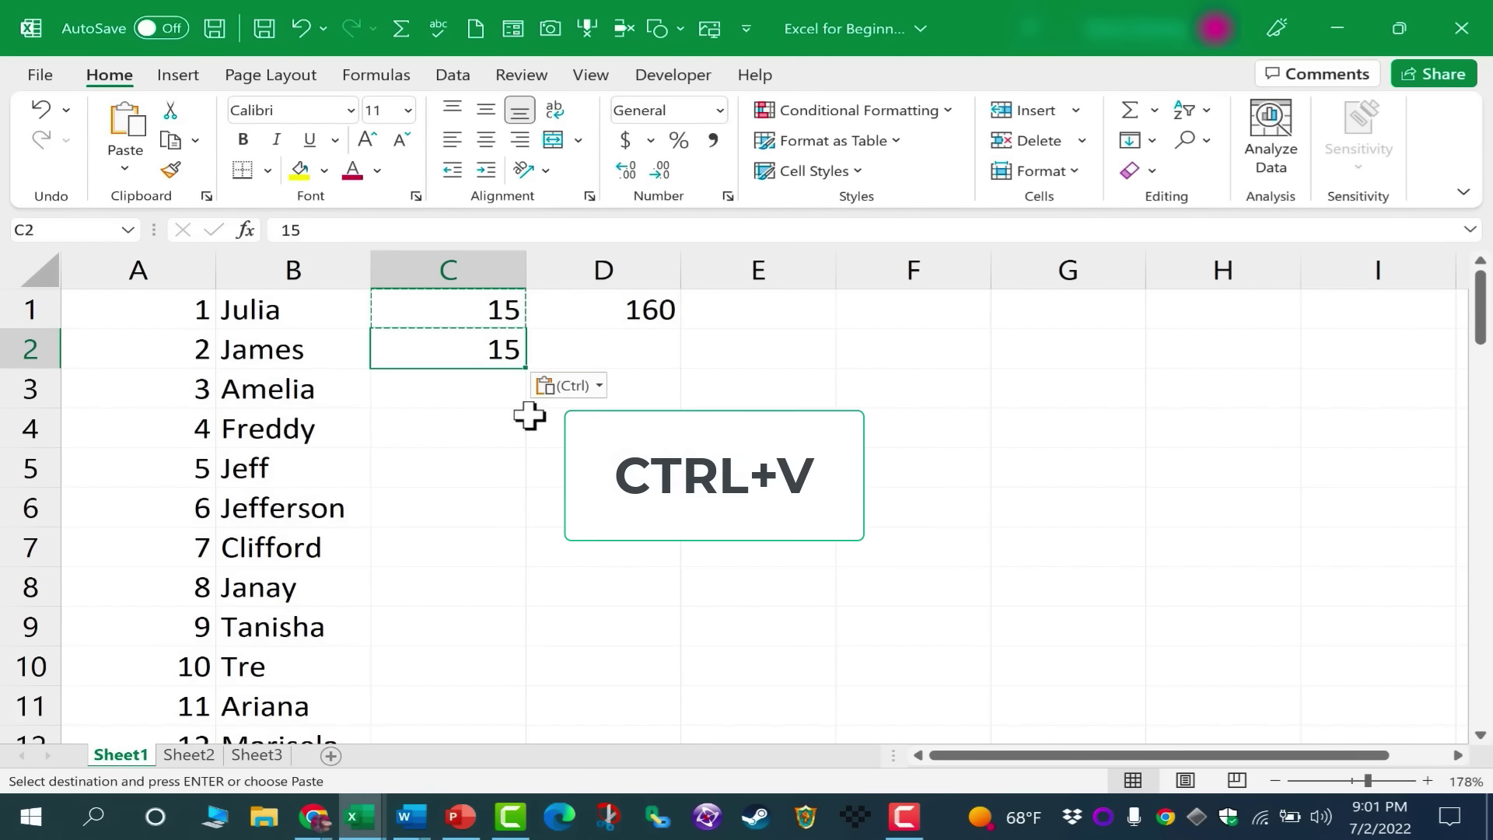
Paste the copied 15 into cells C3, C4 and C5
click(470, 394)
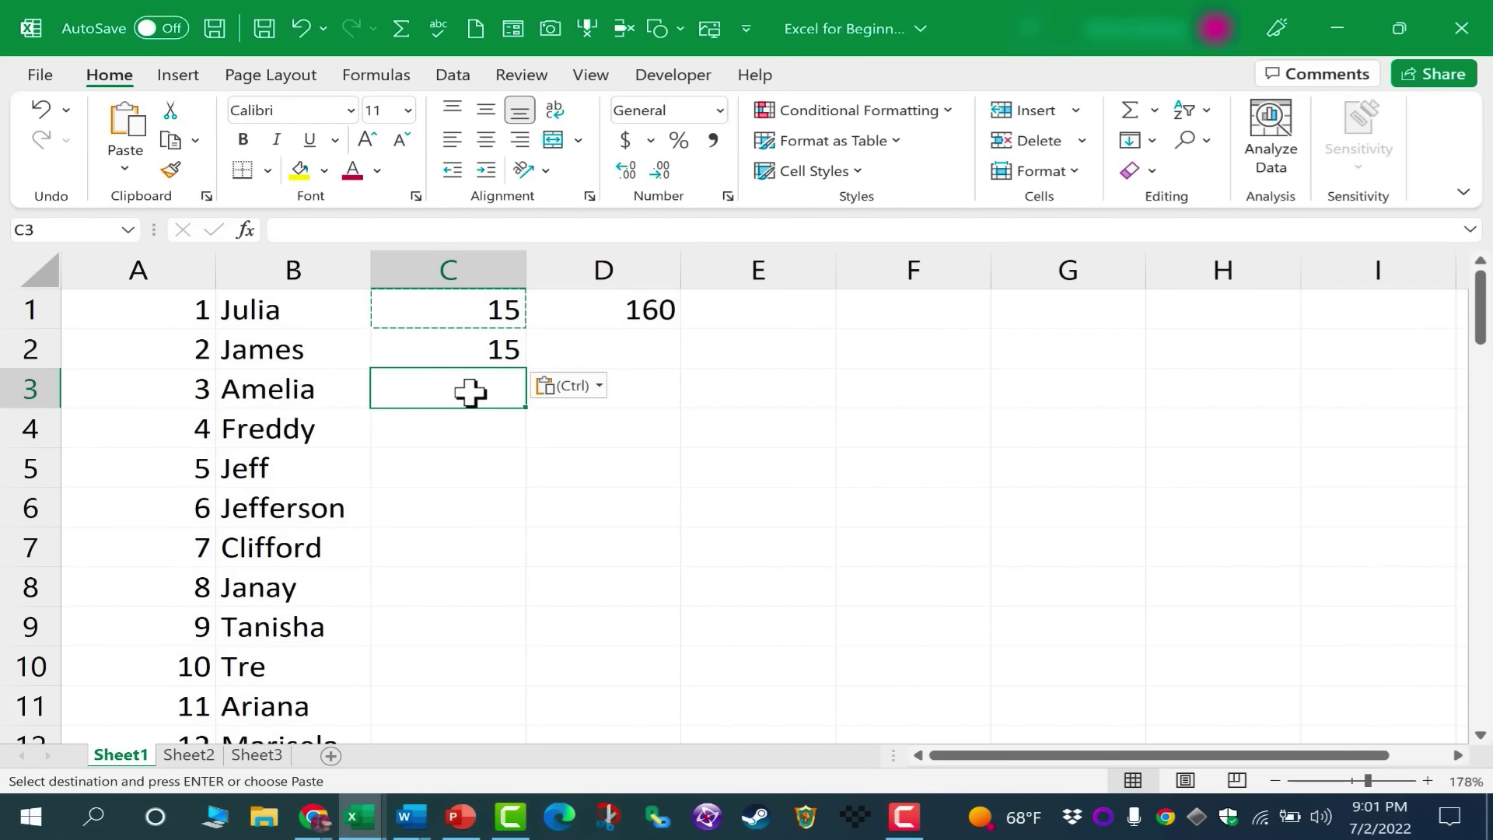
key(ctrl+v)
click(479, 424)
key(ctrl+v)
click(488, 469)
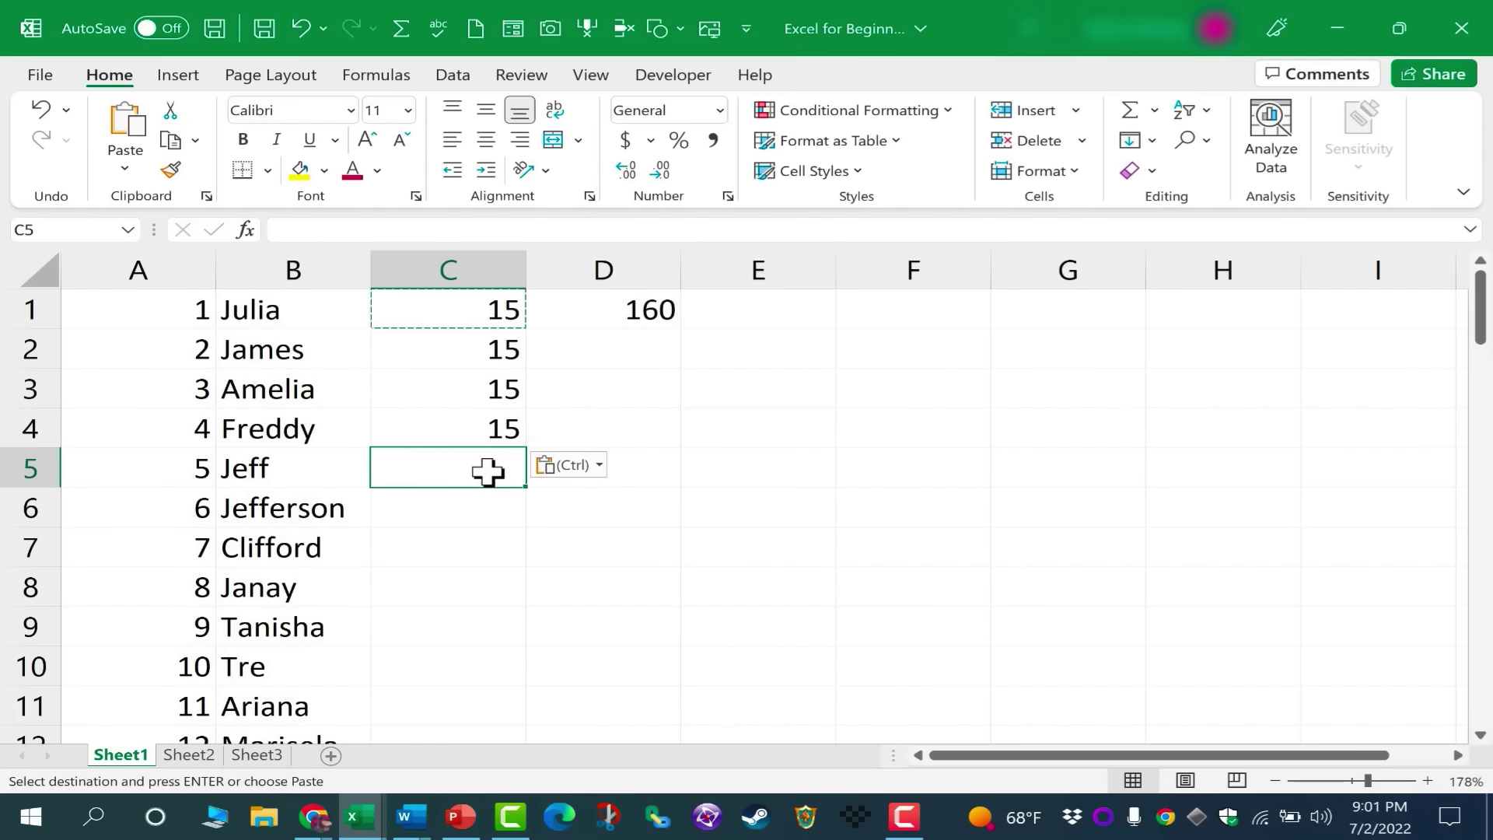
key(ctrl+v)
Fill the 15 from cell C5 down column C to C70, the last row of the name list
click(490, 540)
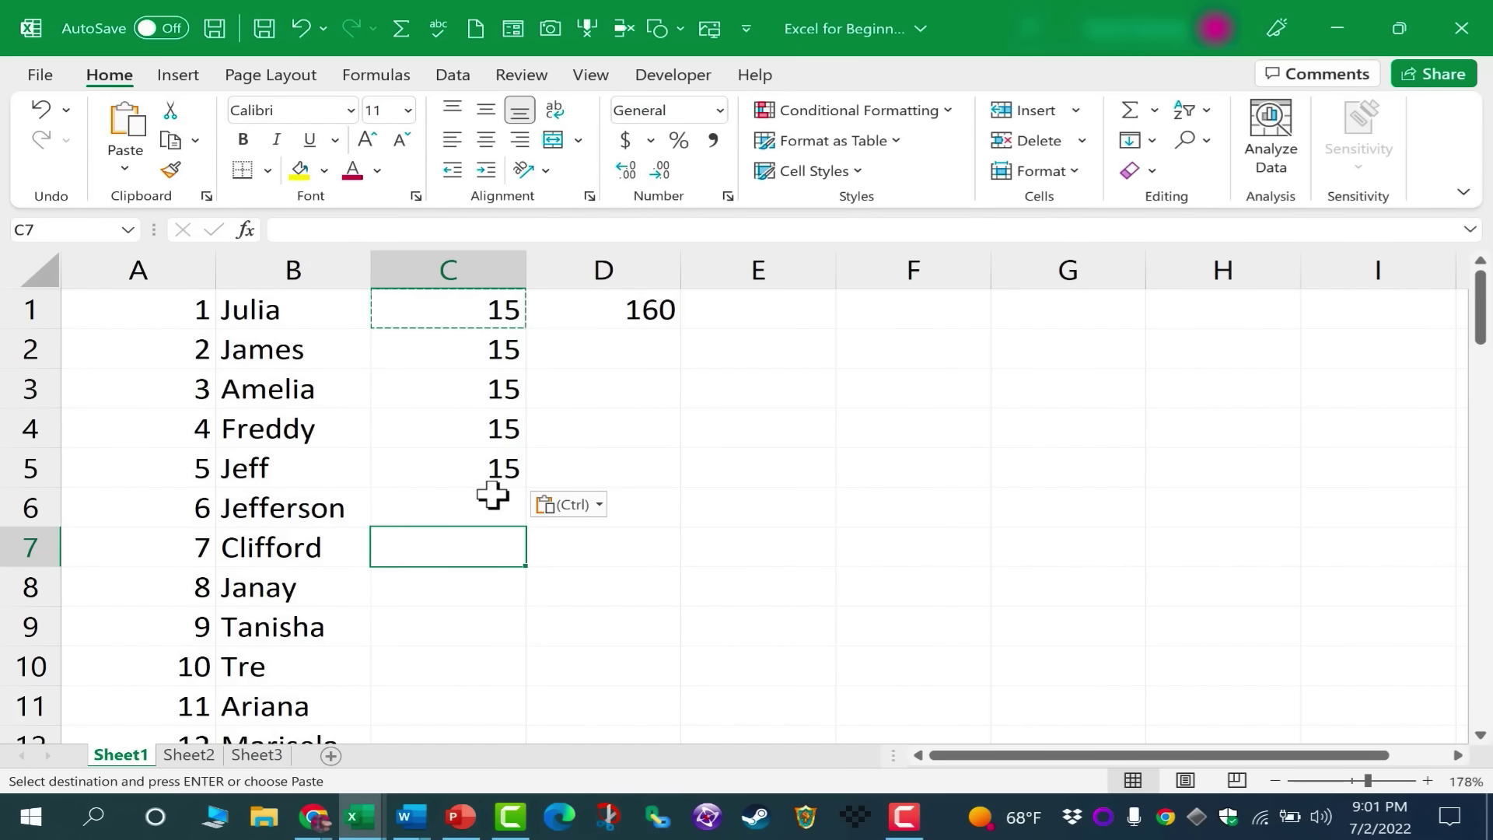
click(493, 472)
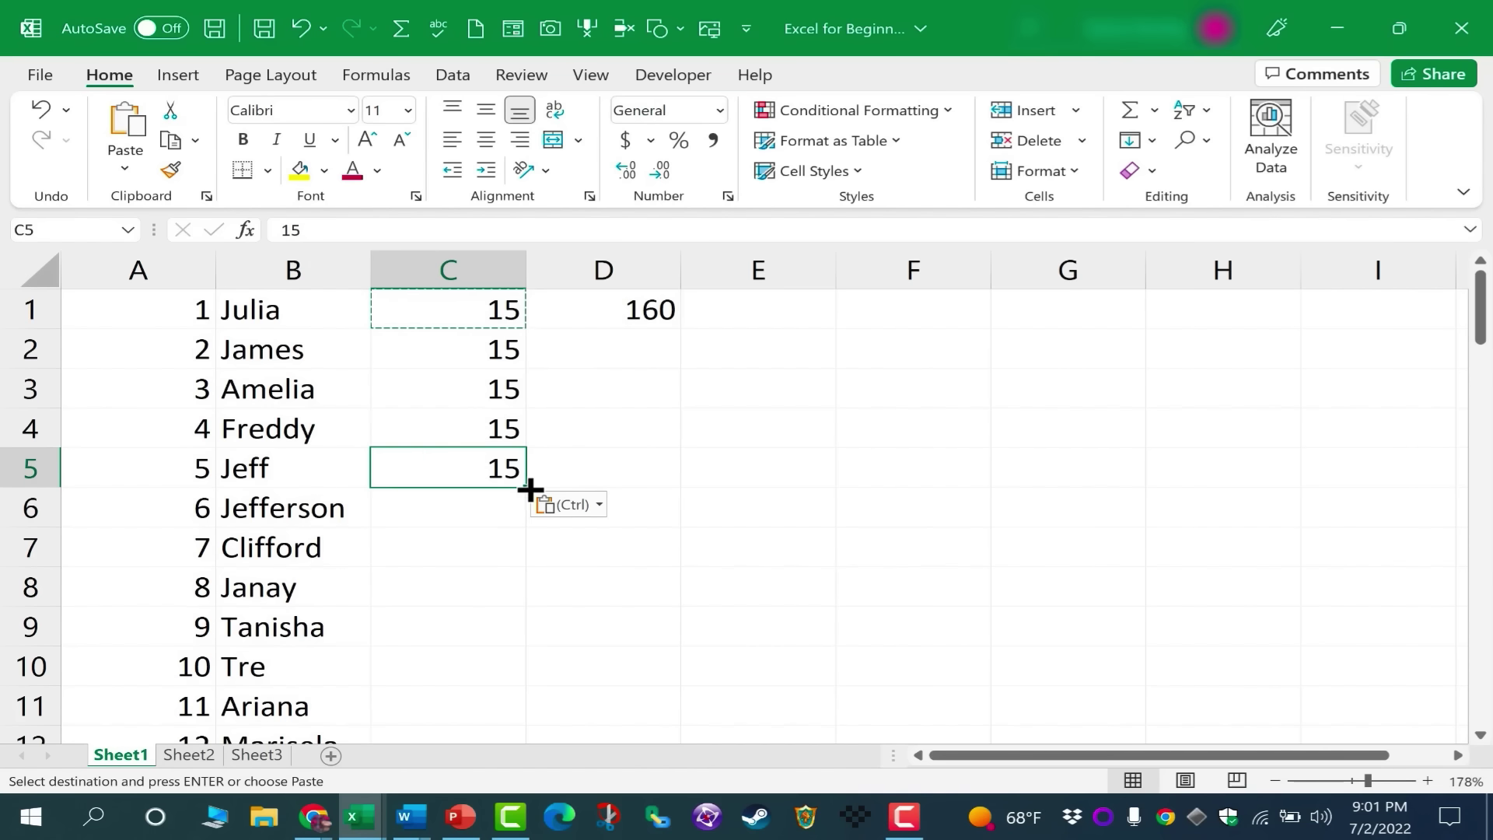
drag(530, 490, 491, 615)
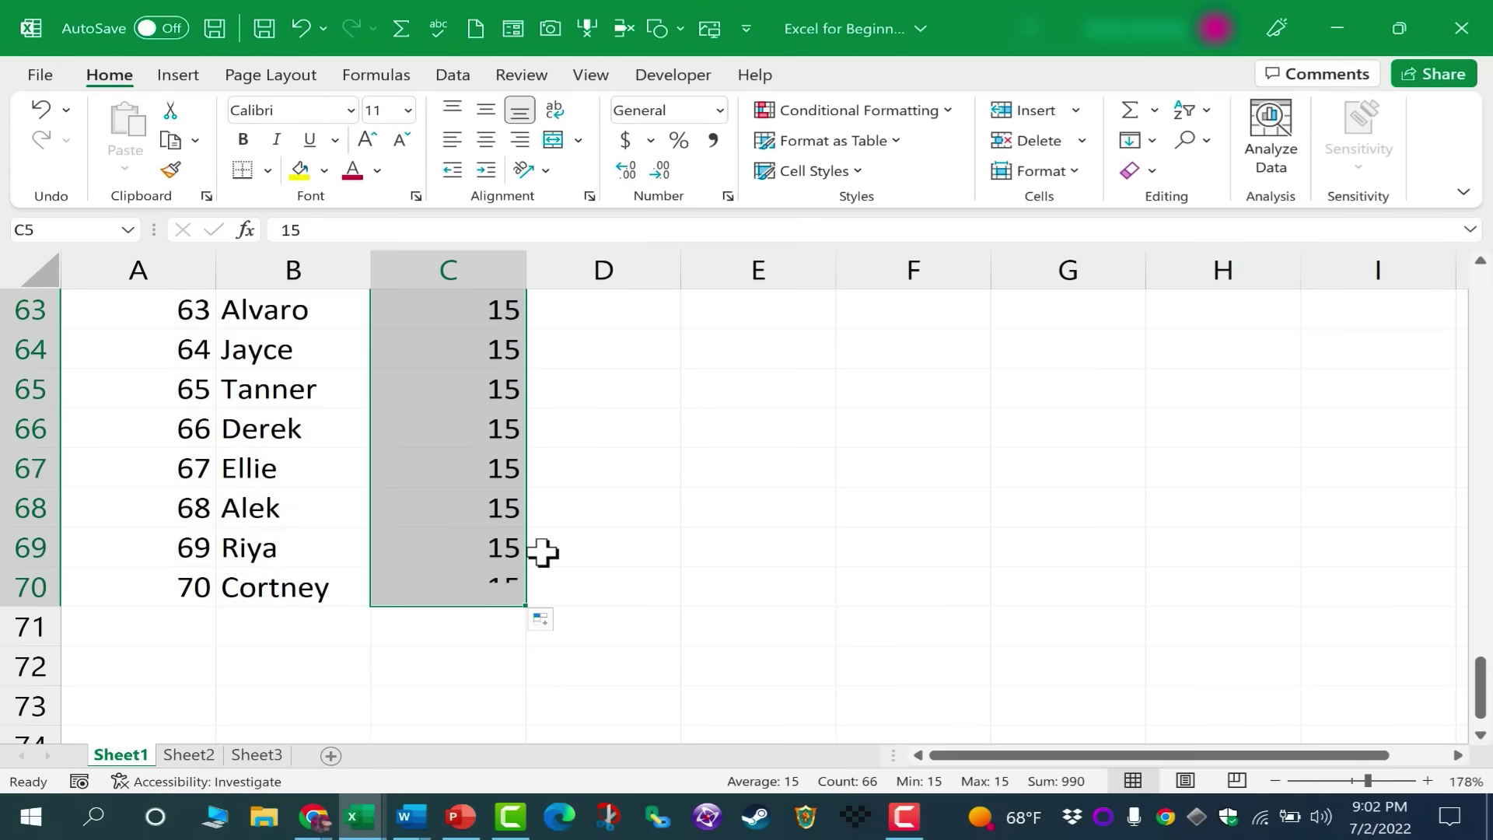
scroll(626, 510, up, 7)
scroll(626, 510, up, 14)
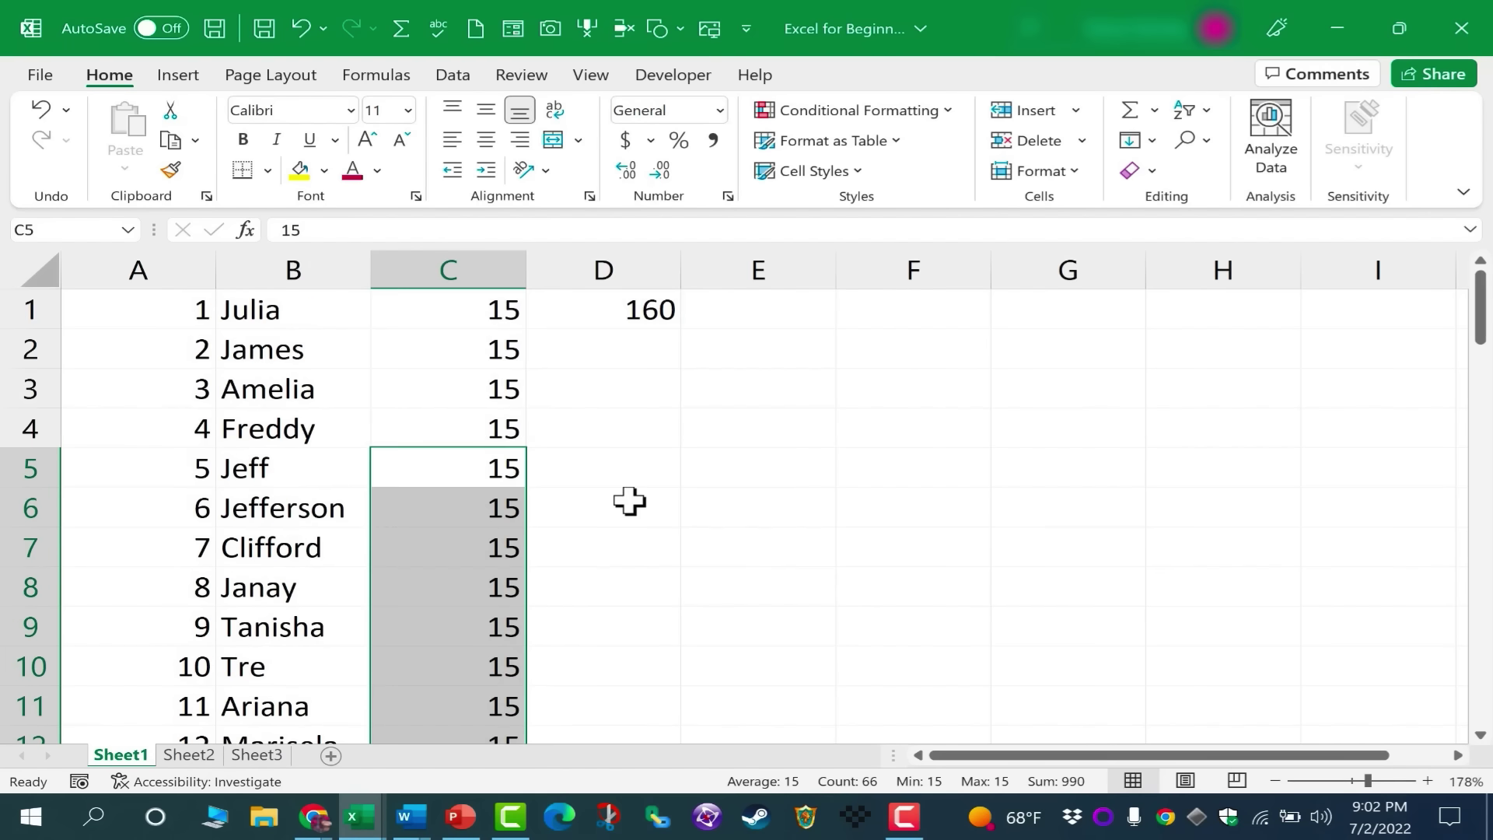
click(605, 461)
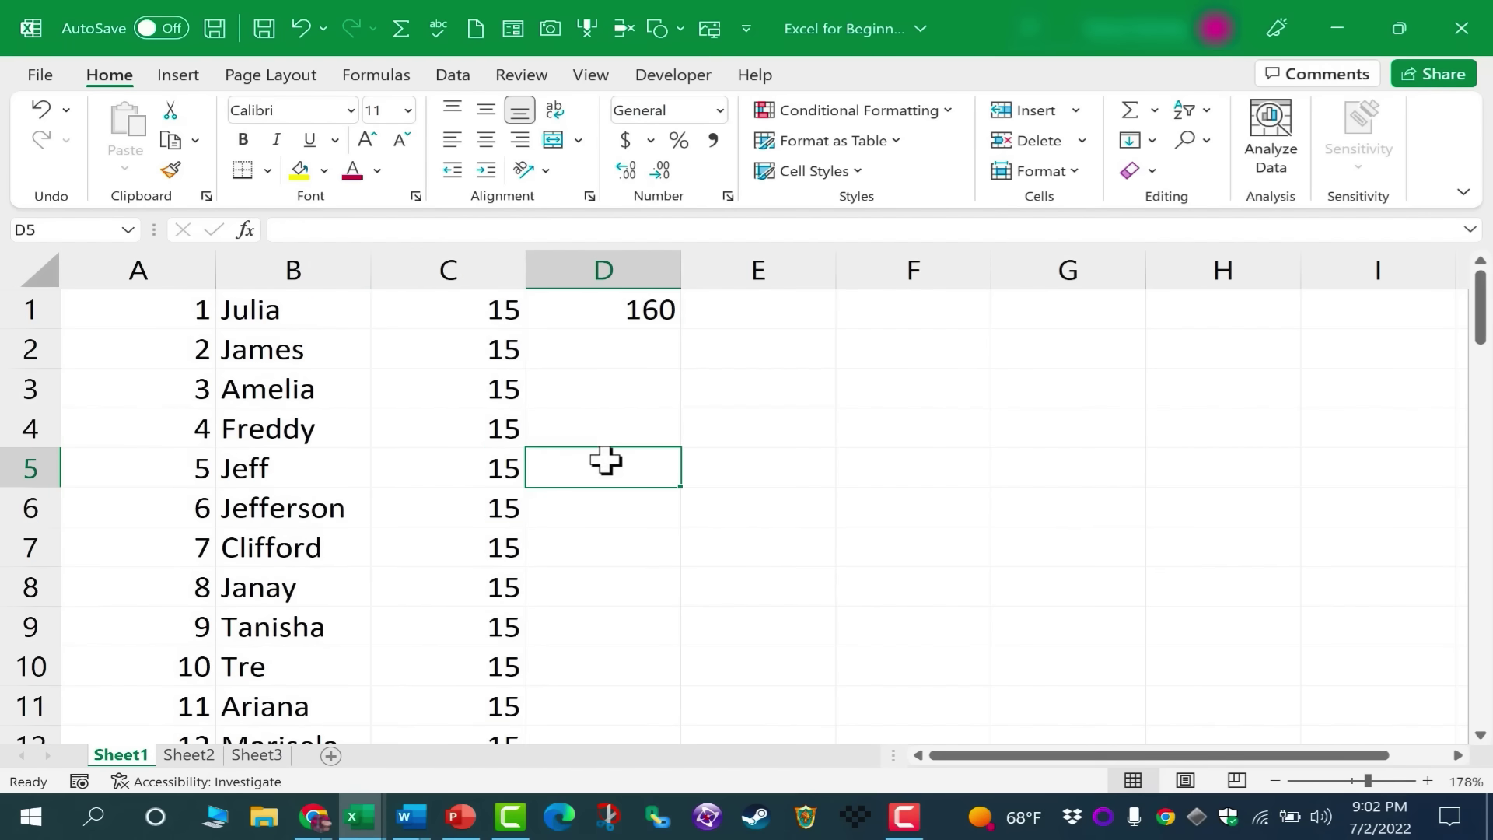
Replace the value in cell C3 with 16
click(488, 394)
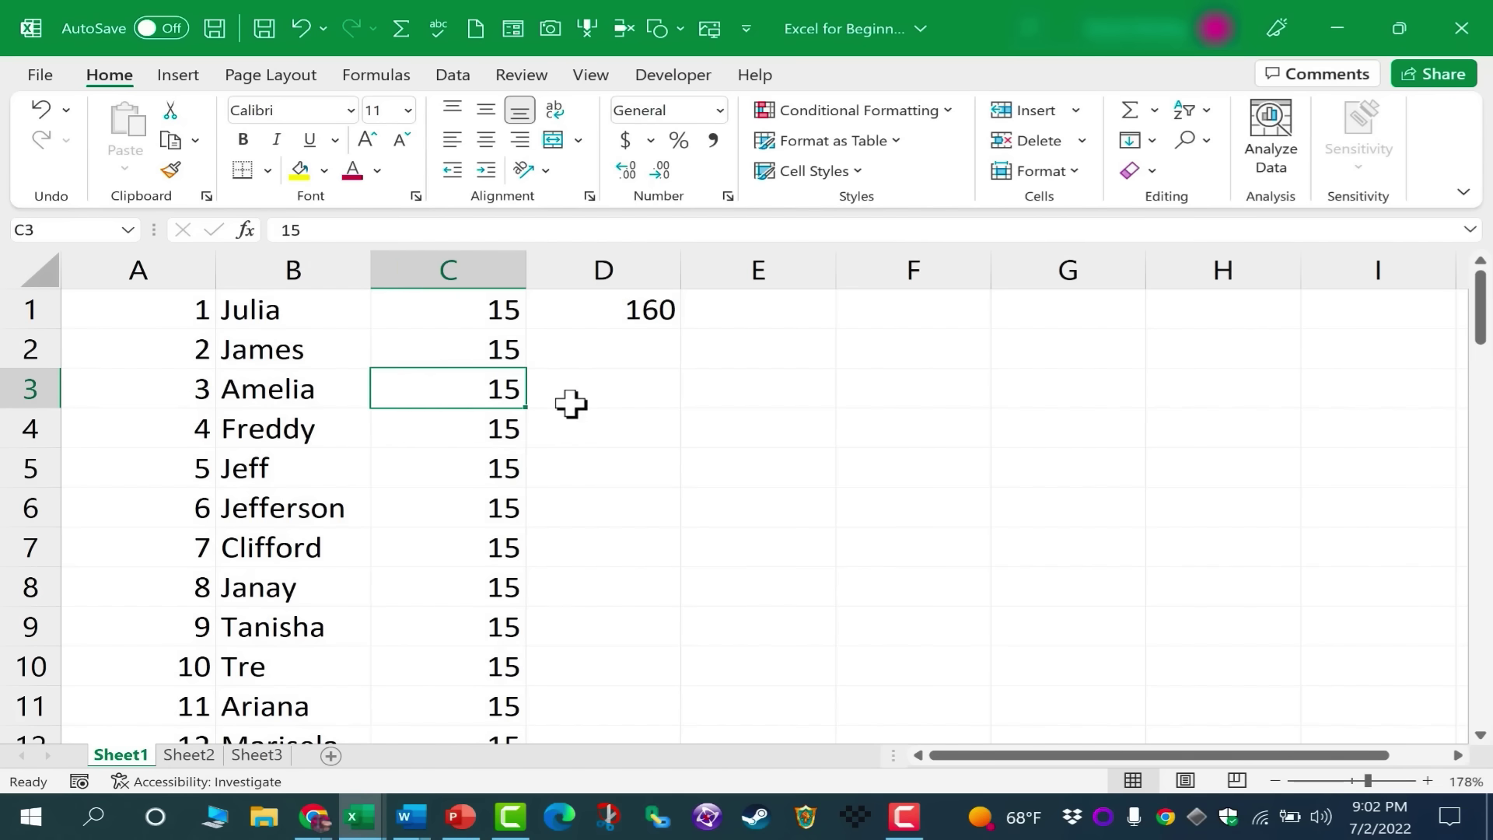
text(16)
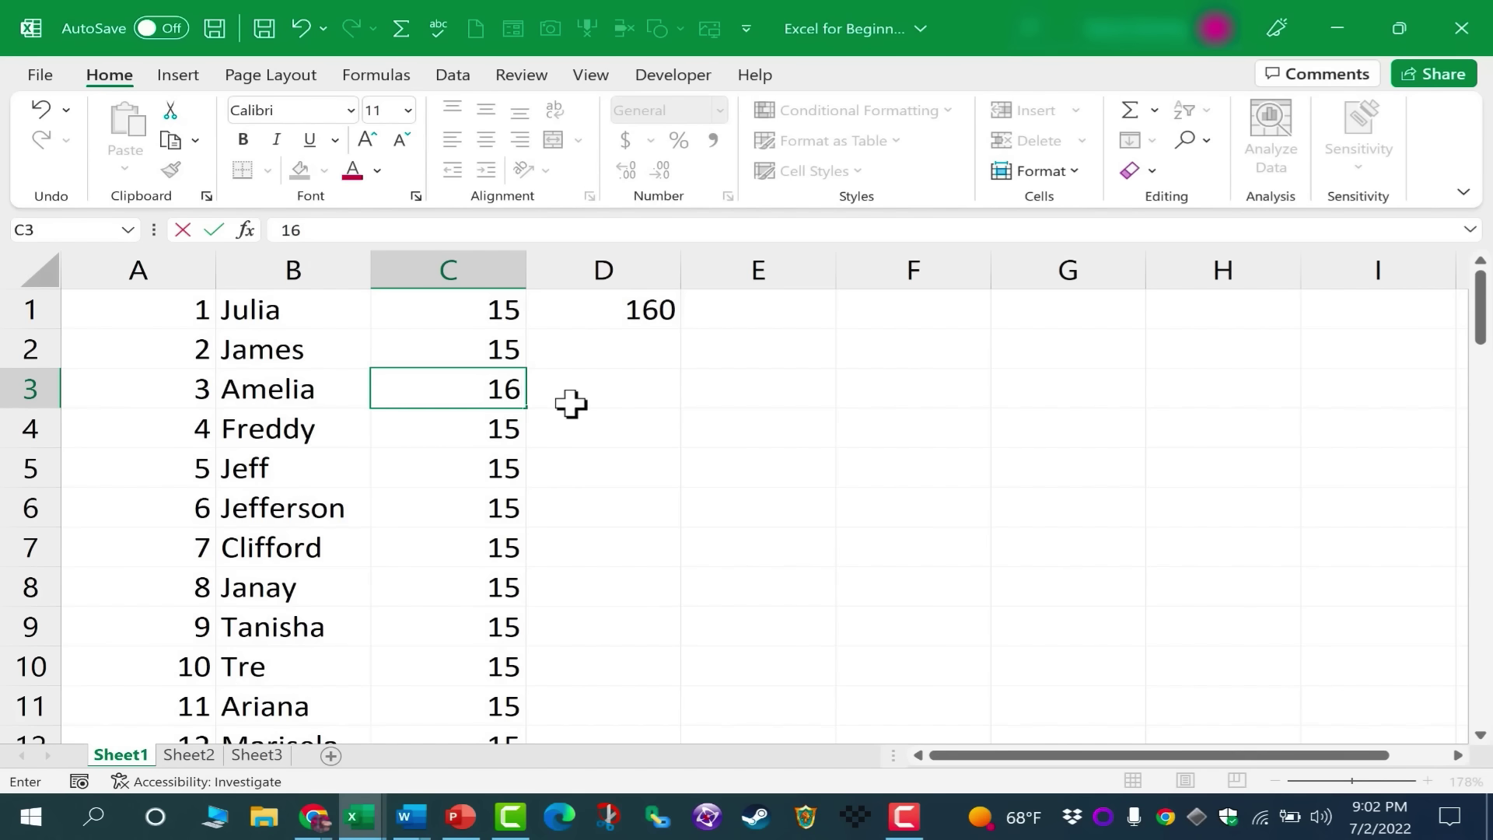
key(Return)
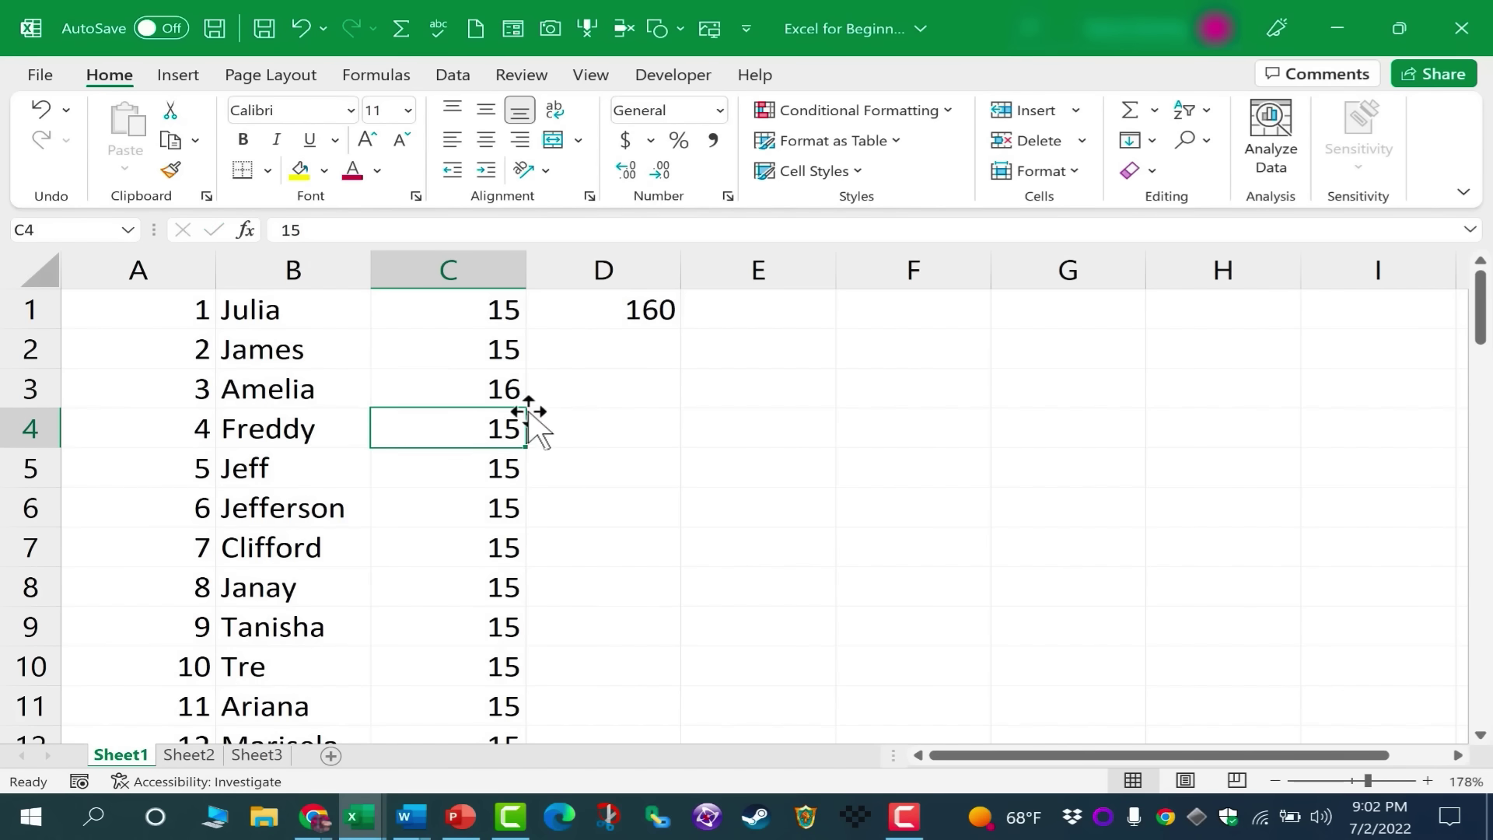
click(480, 395)
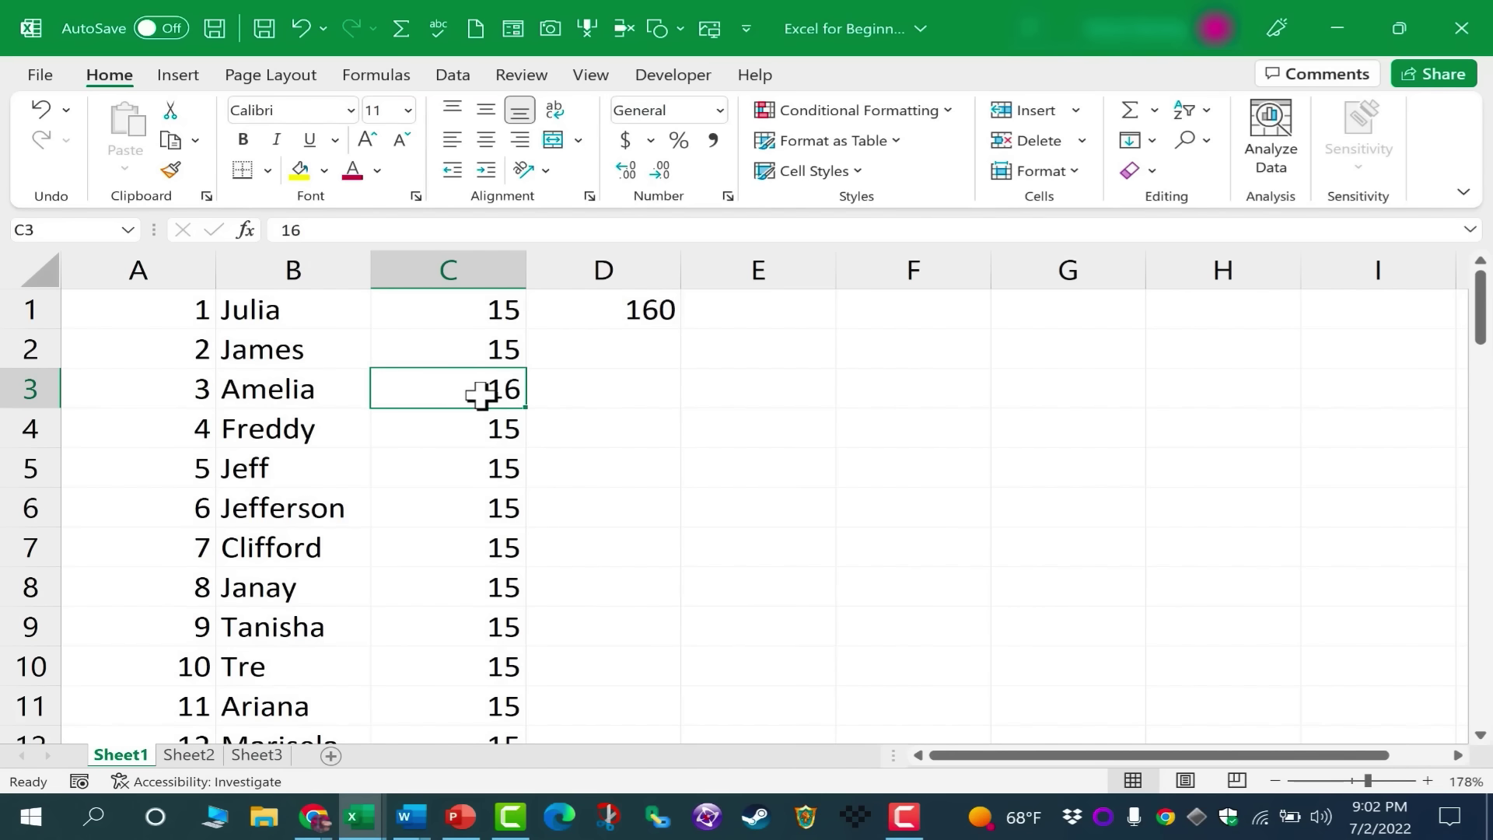
key(BackSpace)
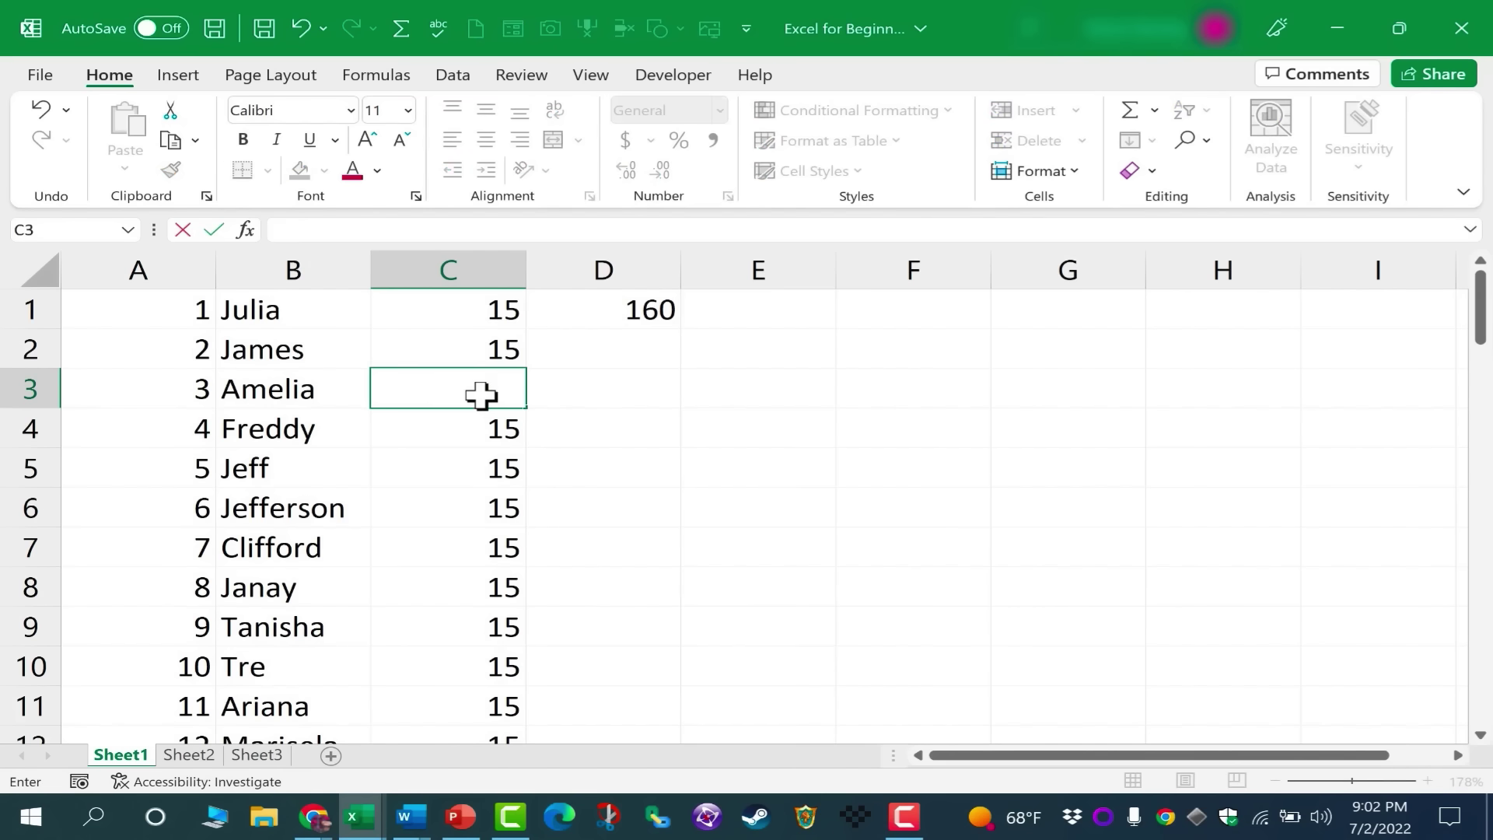
key(Escape)
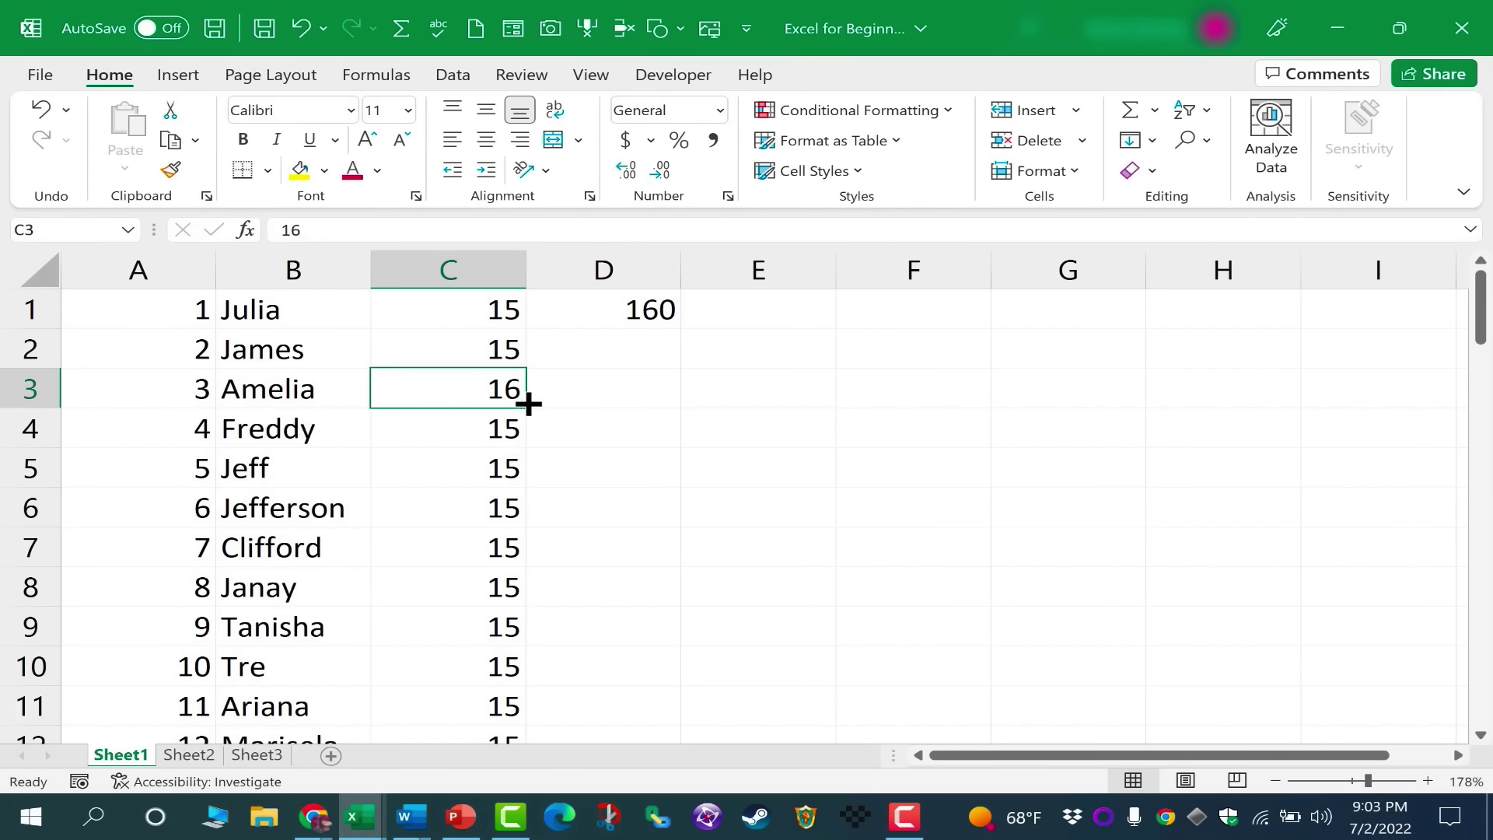
right_click(507, 396)
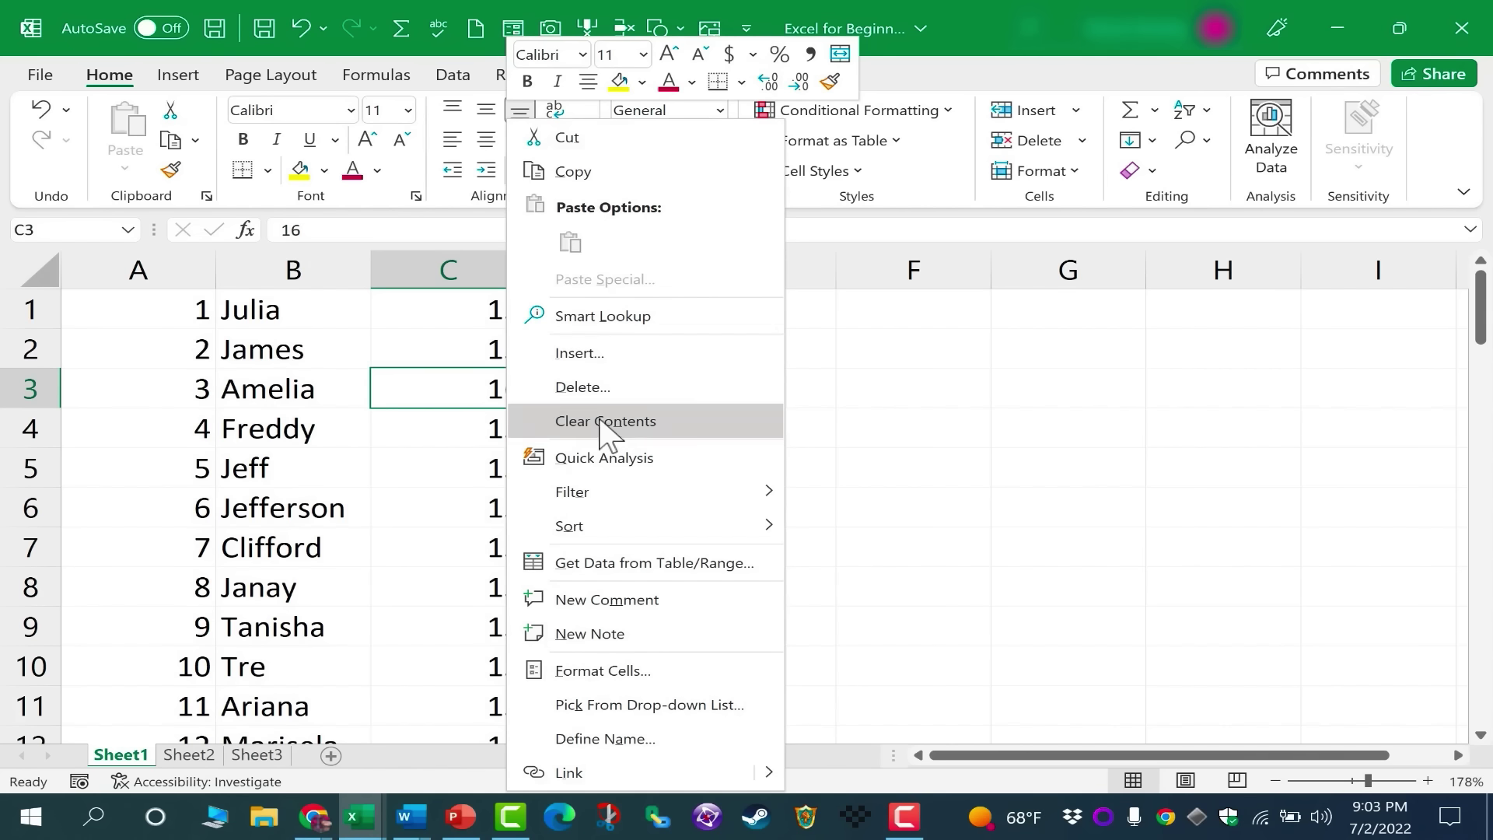
click(483, 392)
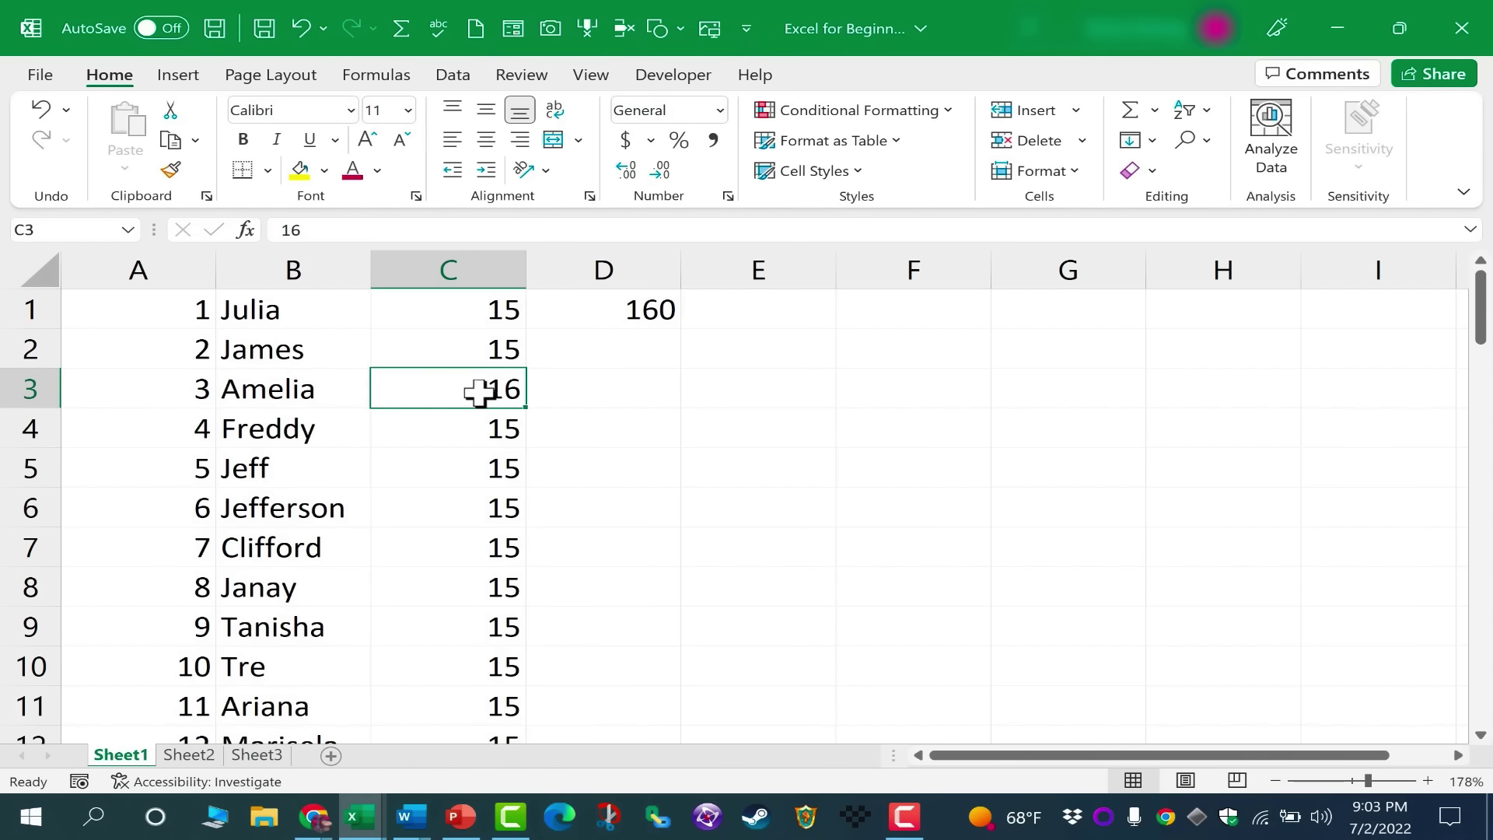
Clear everything from the range B2:D6 with Clear All and undo the clearing
click(289, 360)
drag(697, 503, 583, 506)
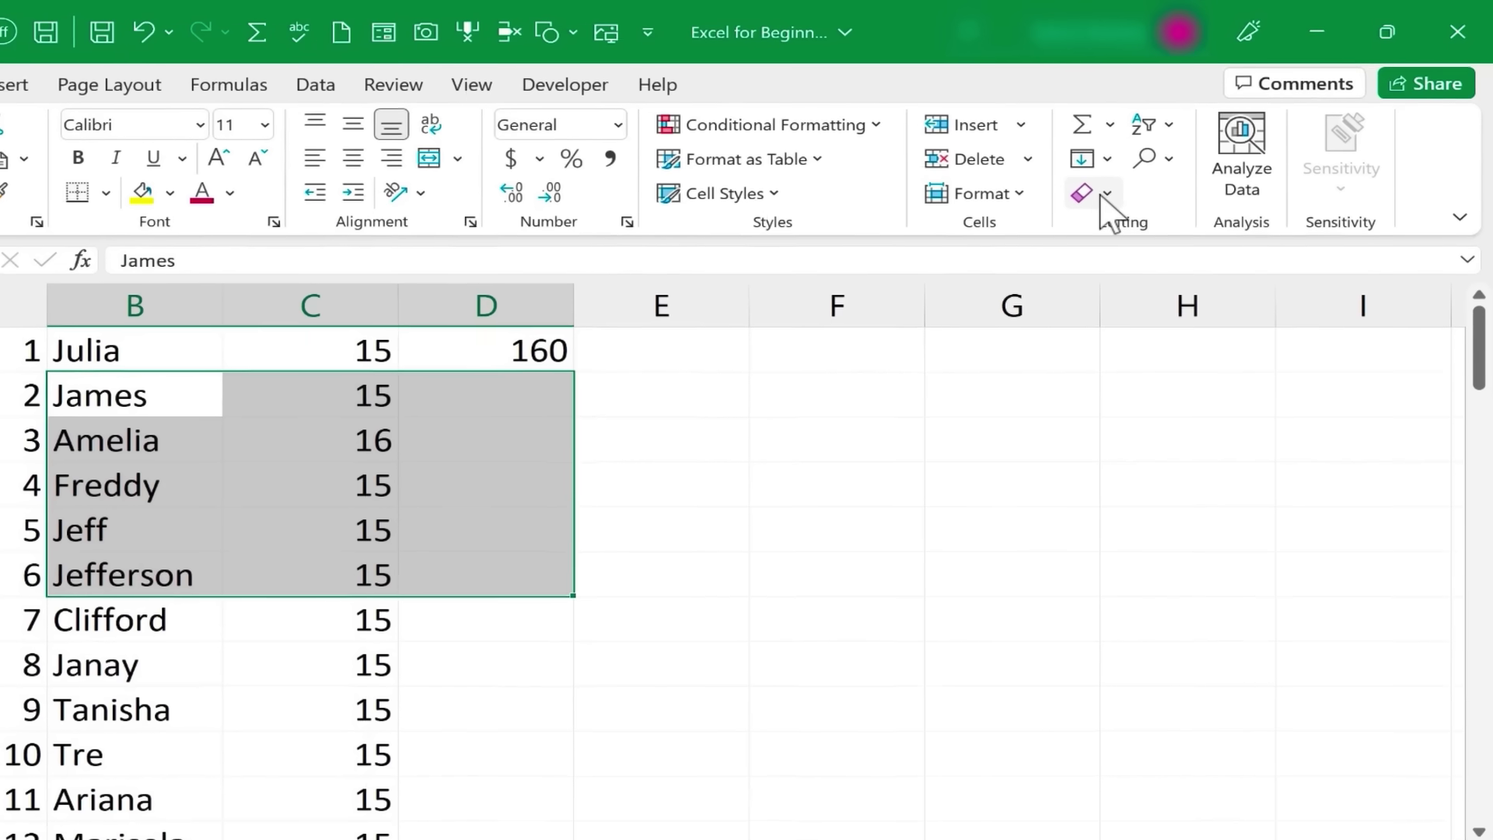
click(1106, 194)
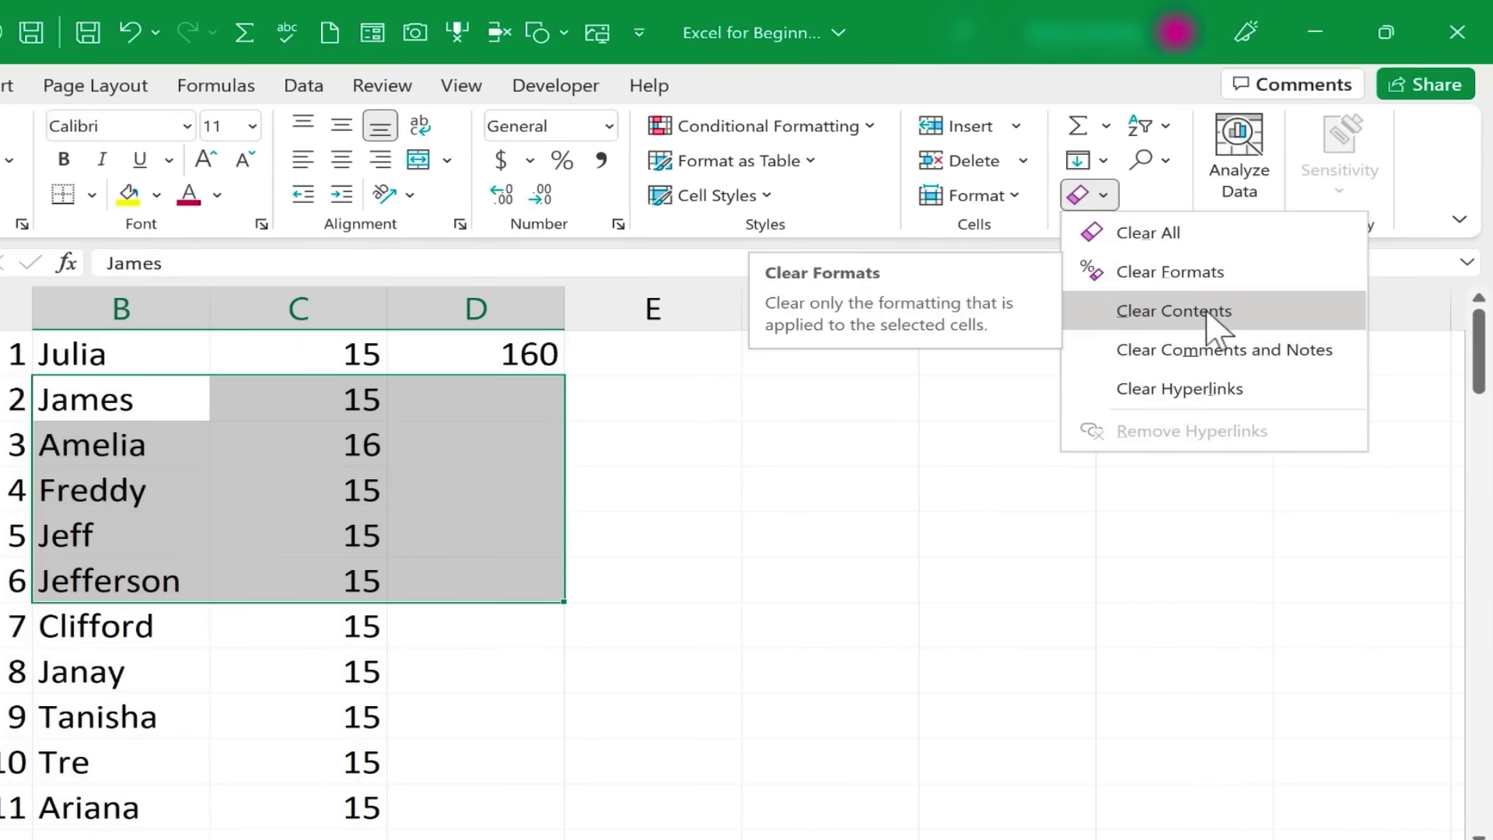
click(1159, 238)
click(764, 576)
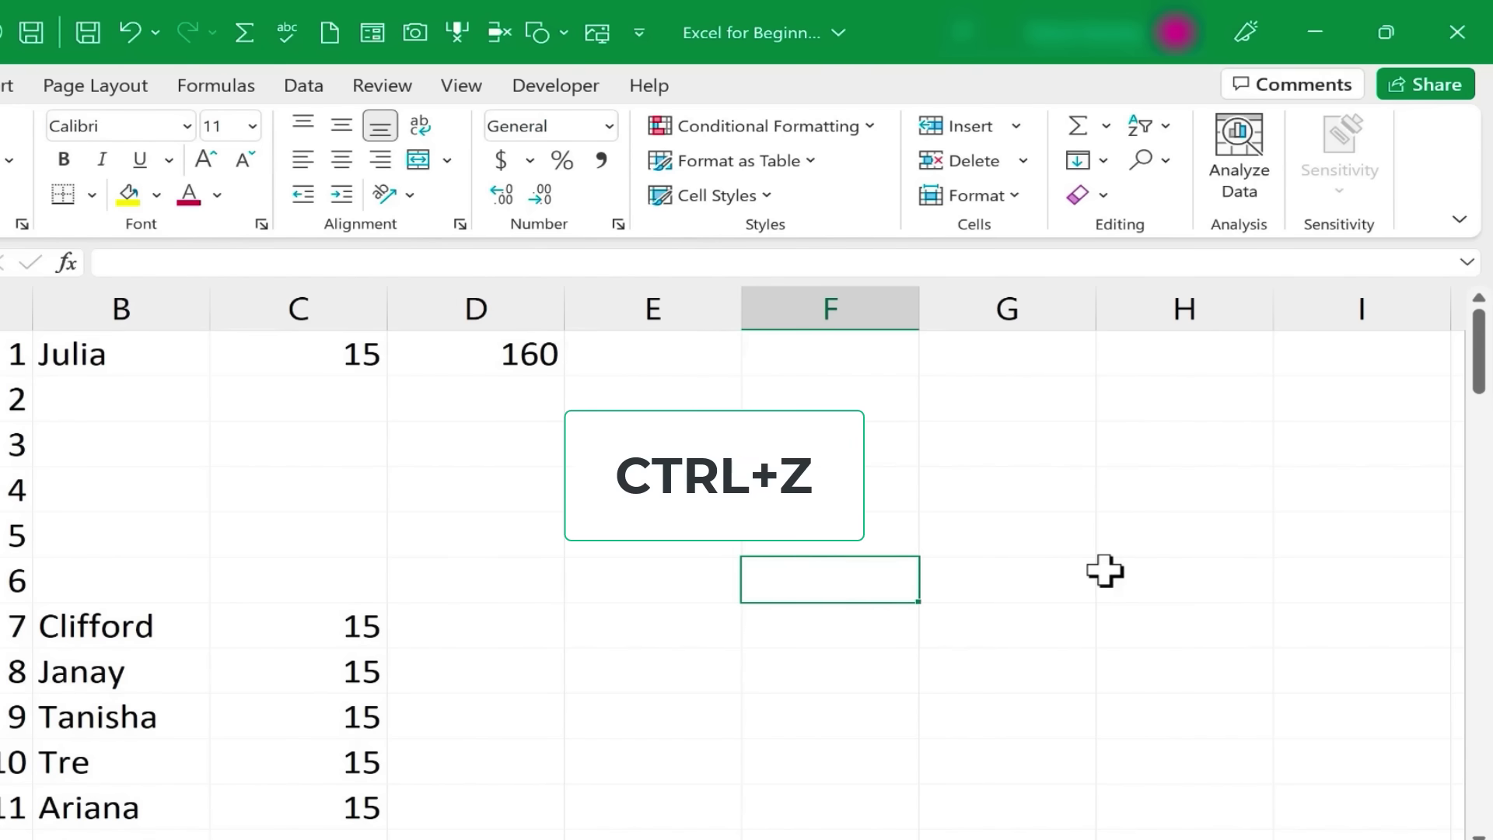
key(ctrl+z)
click(700, 569)
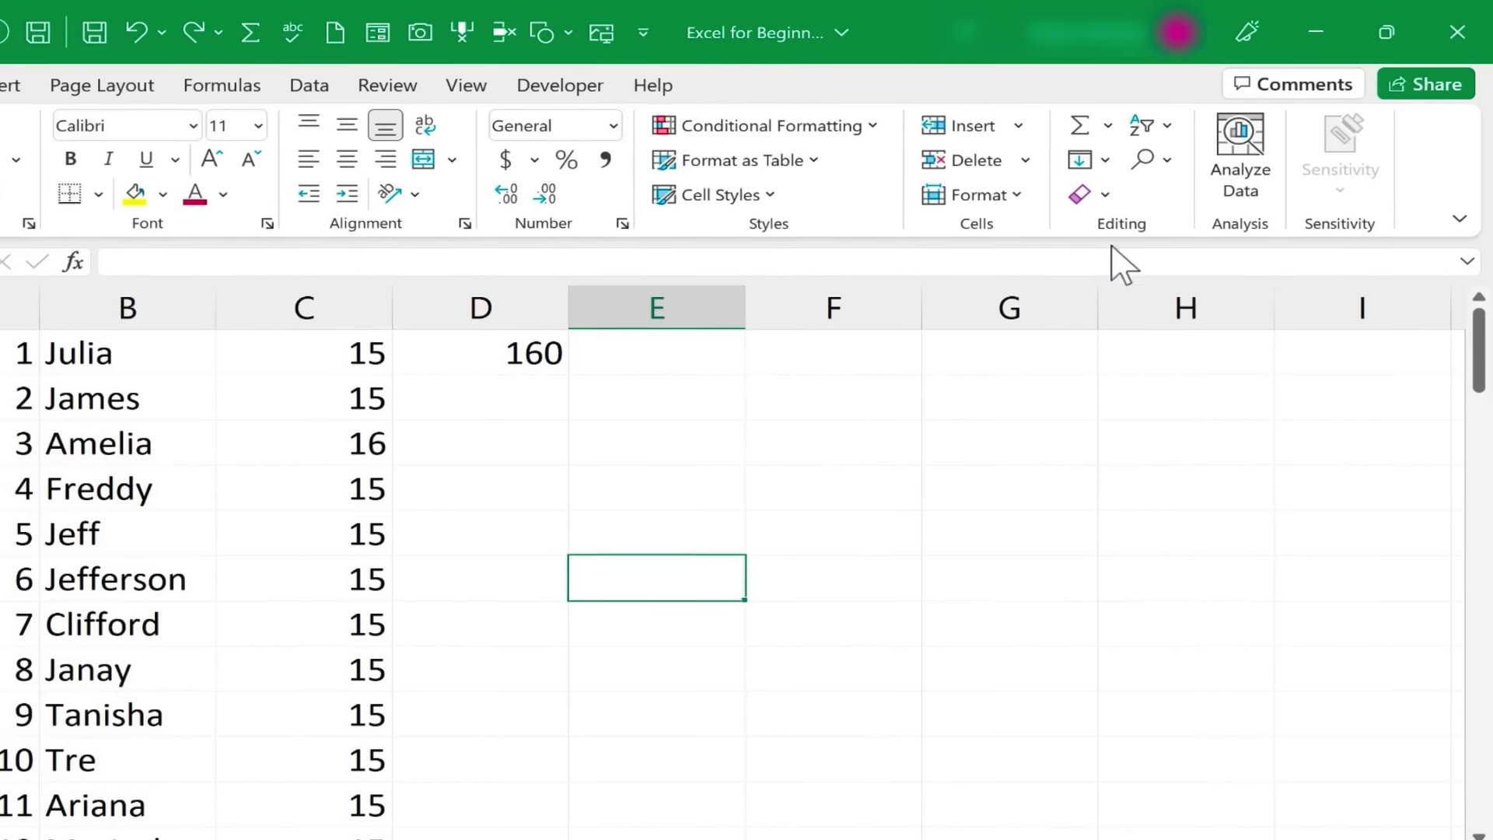
click(1105, 195)
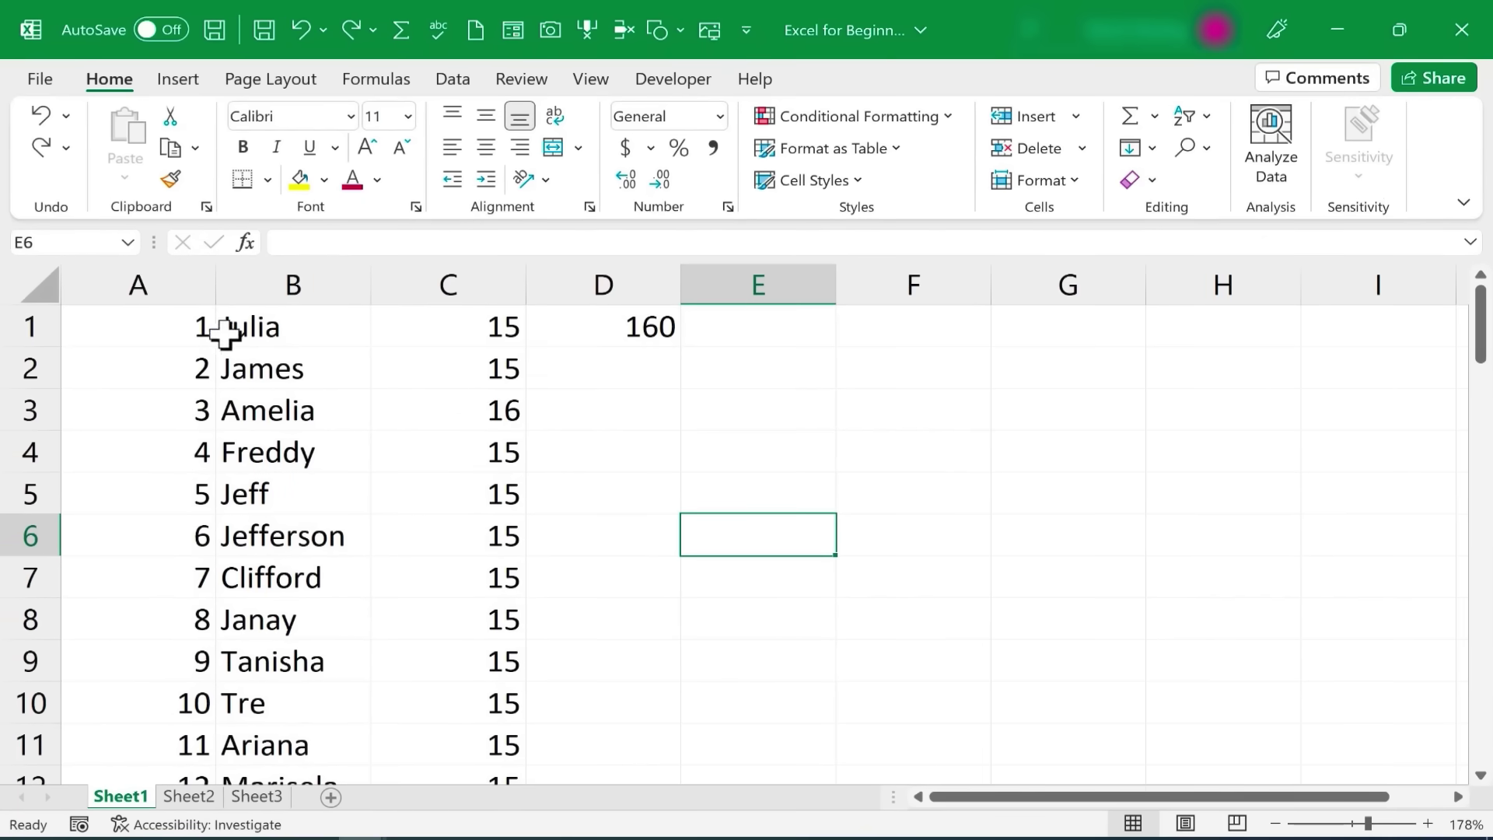
click(467, 334)
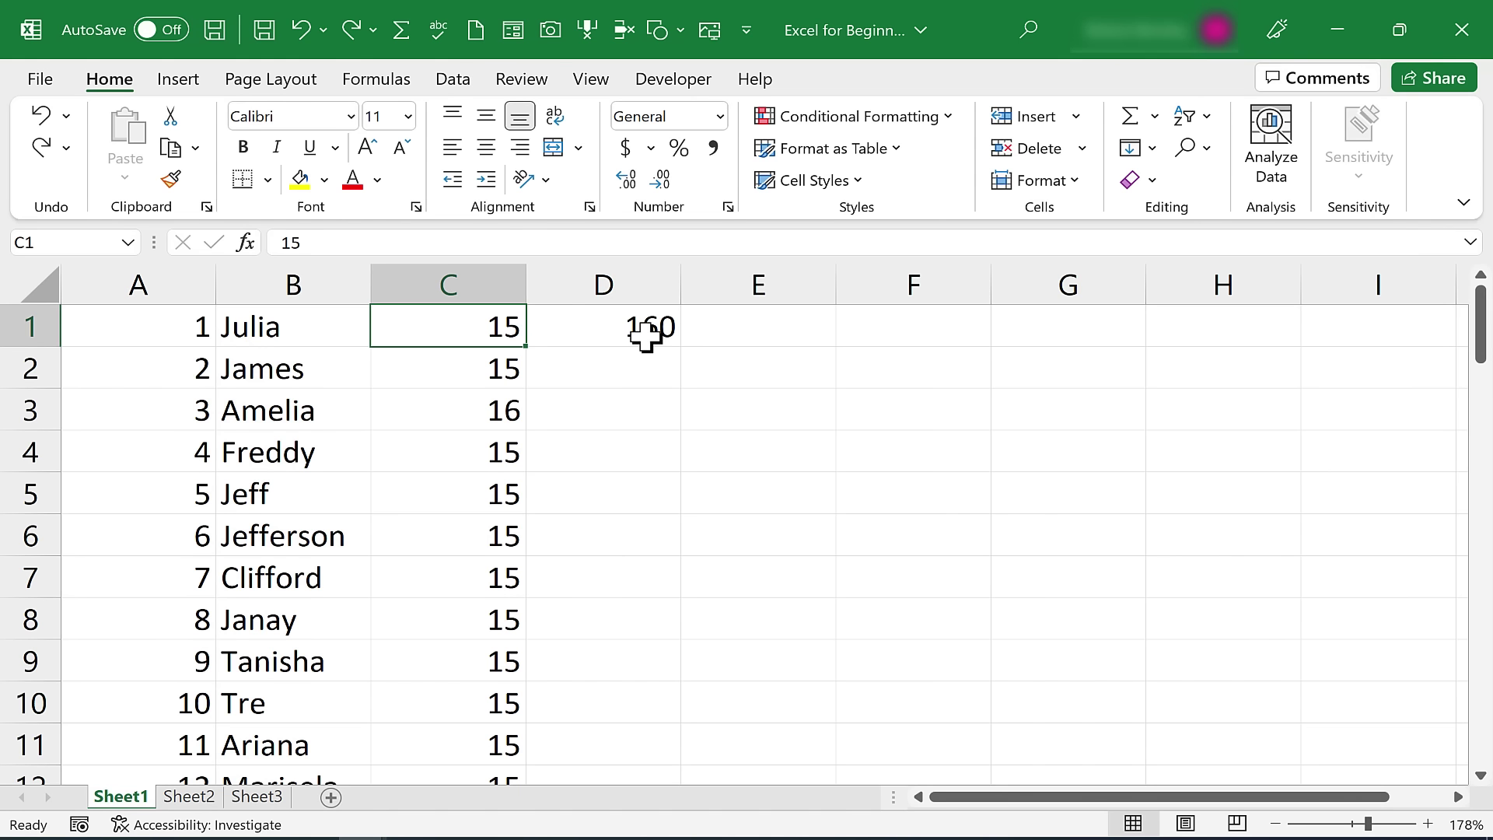
click(646, 334)
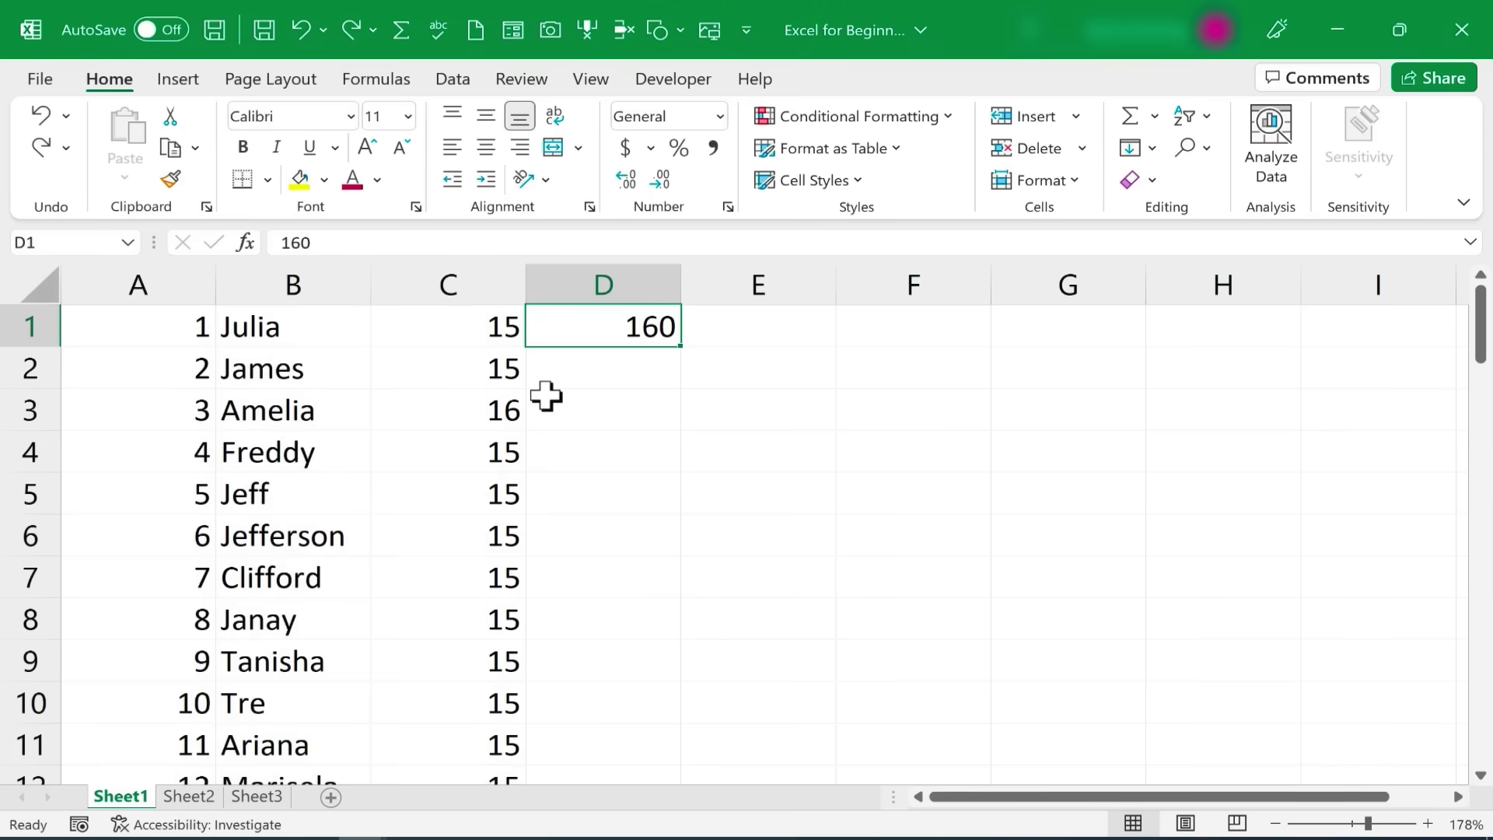
click(476, 416)
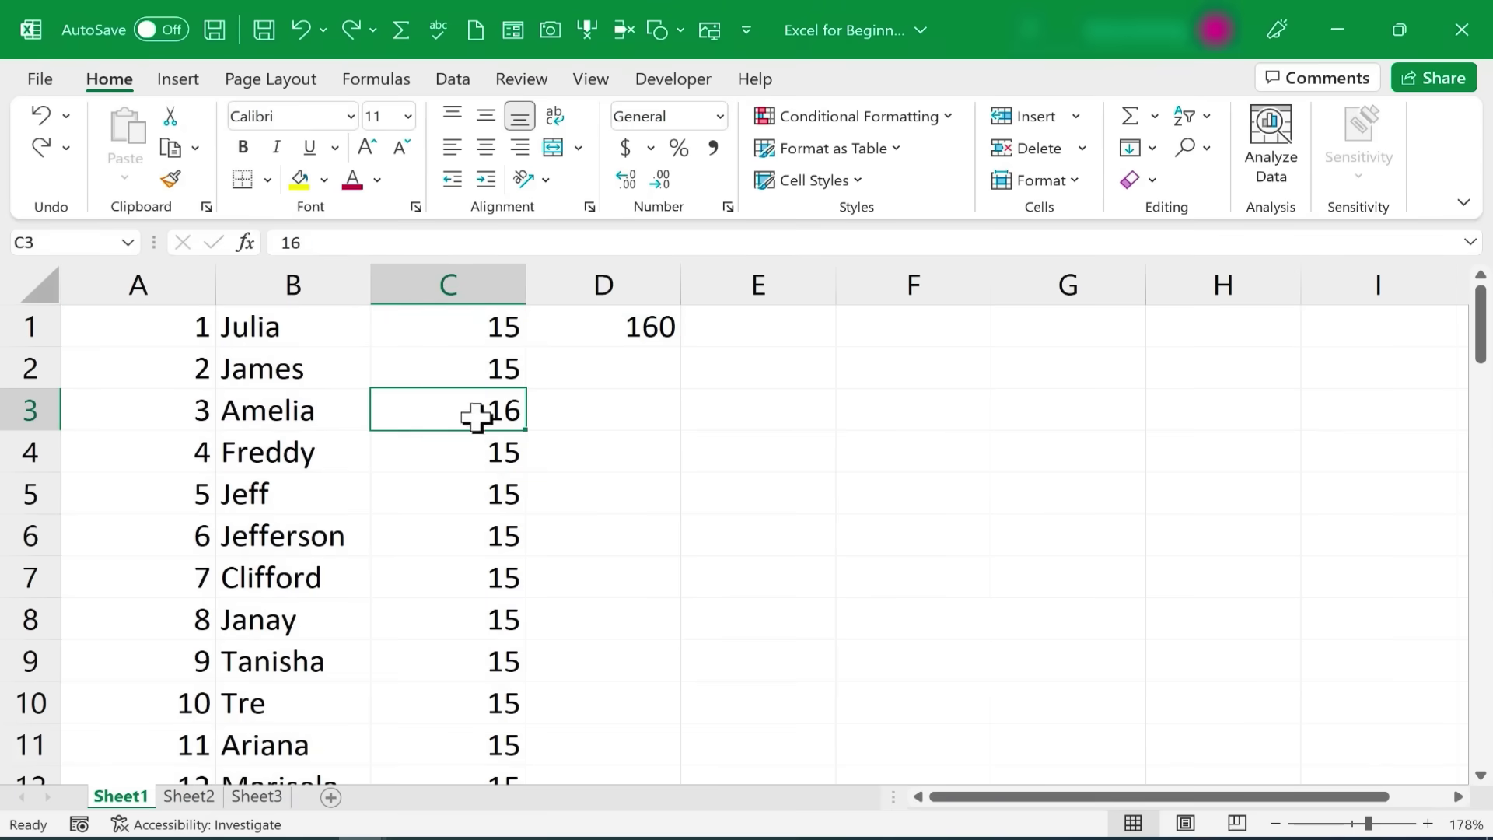
Insert a blank row above the first row of the employee list
click(633, 336)
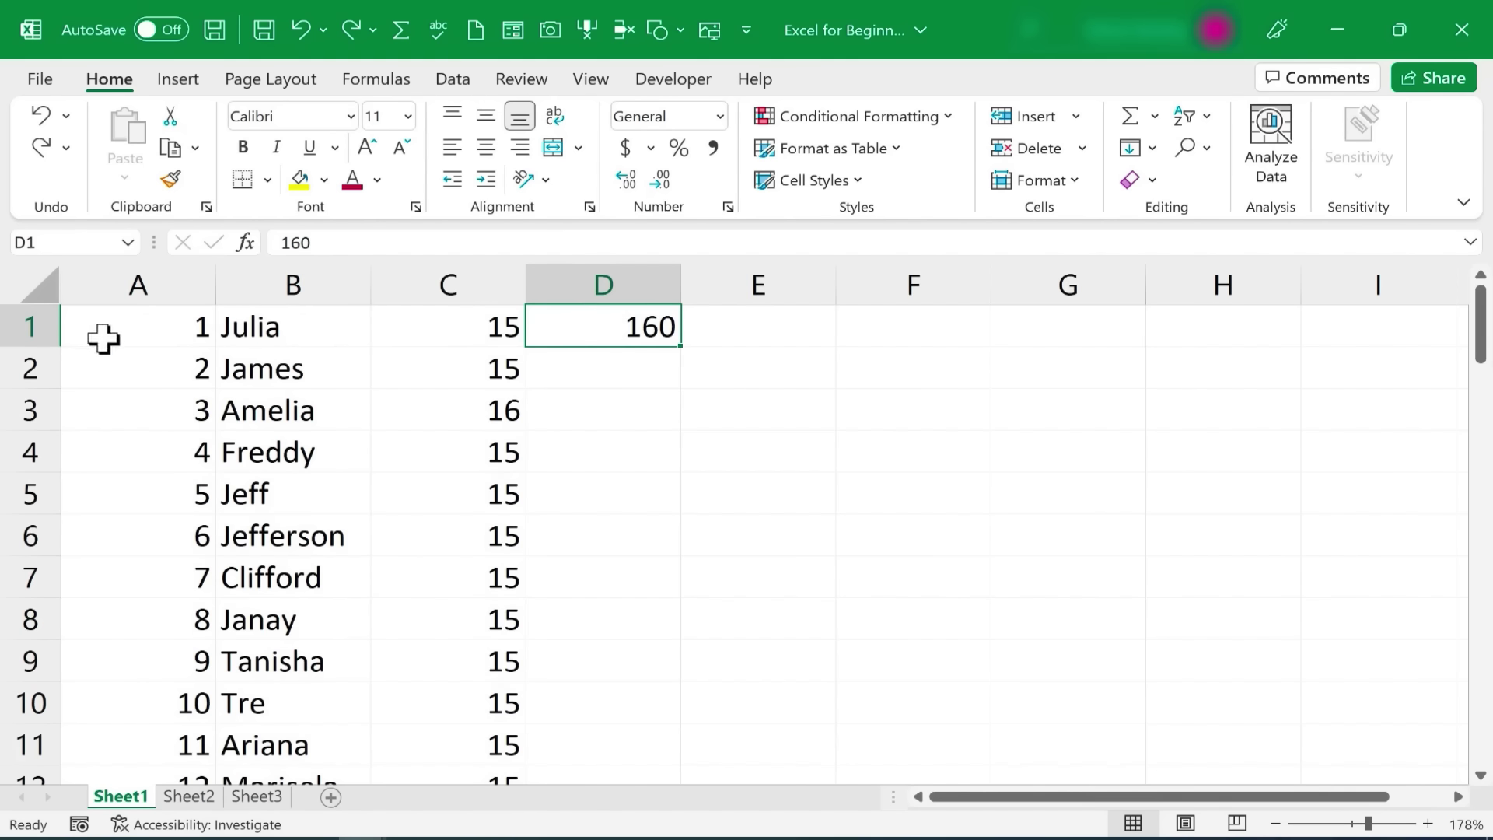
key(Down)
key(Left)
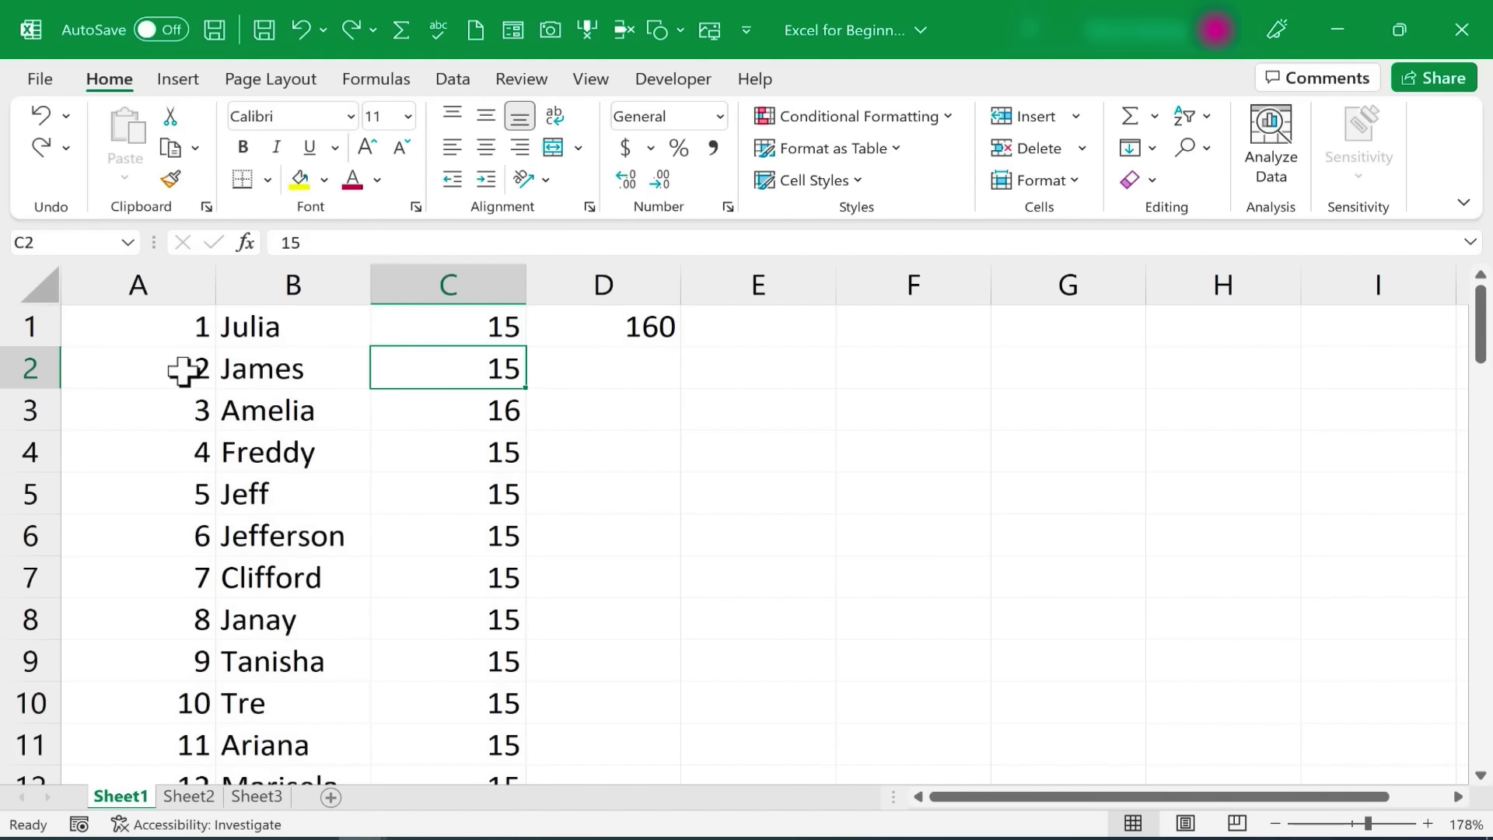
right_click(23, 327)
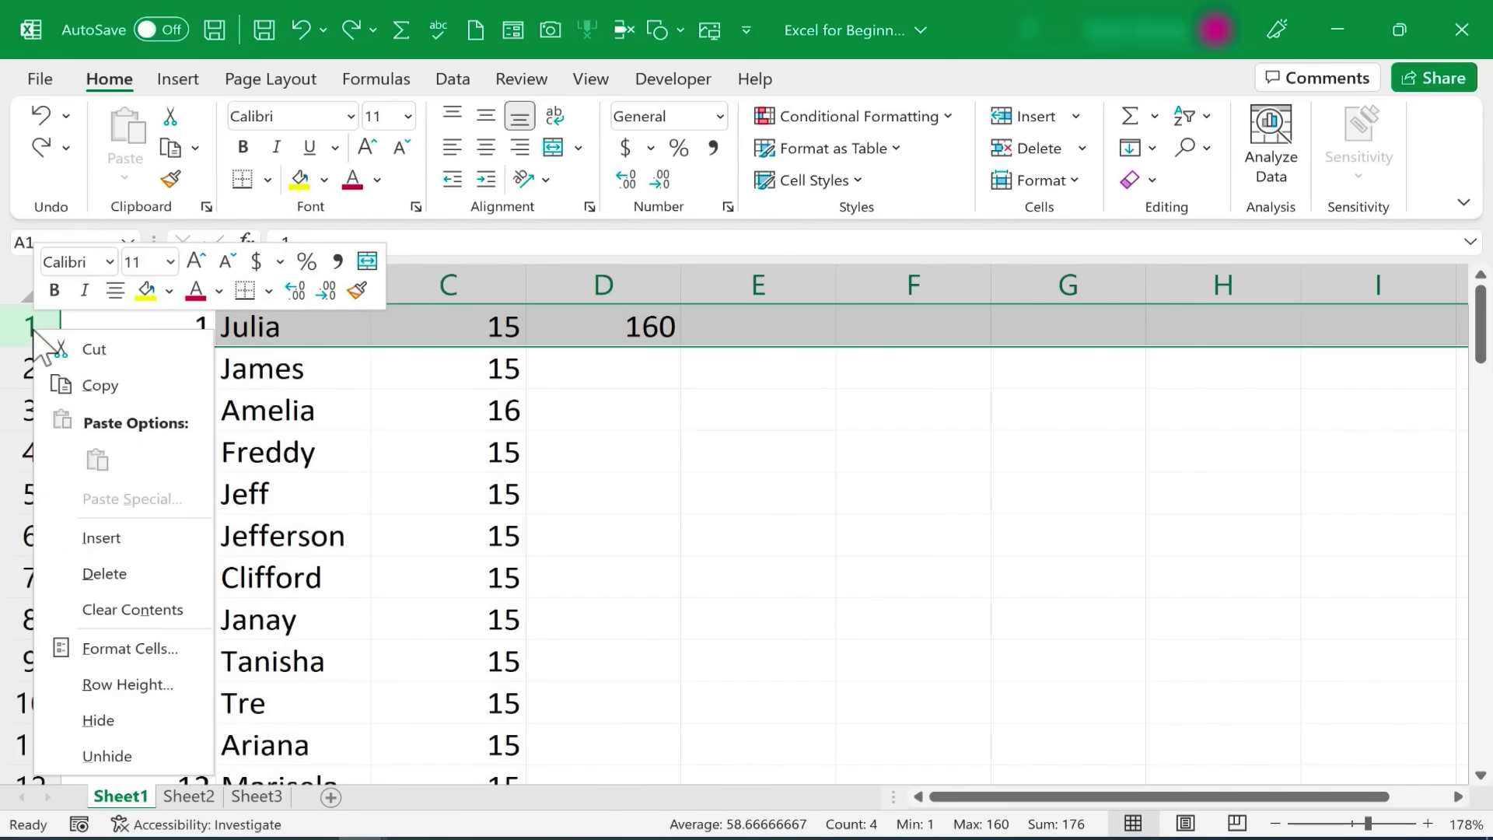
click(150, 537)
click(264, 451)
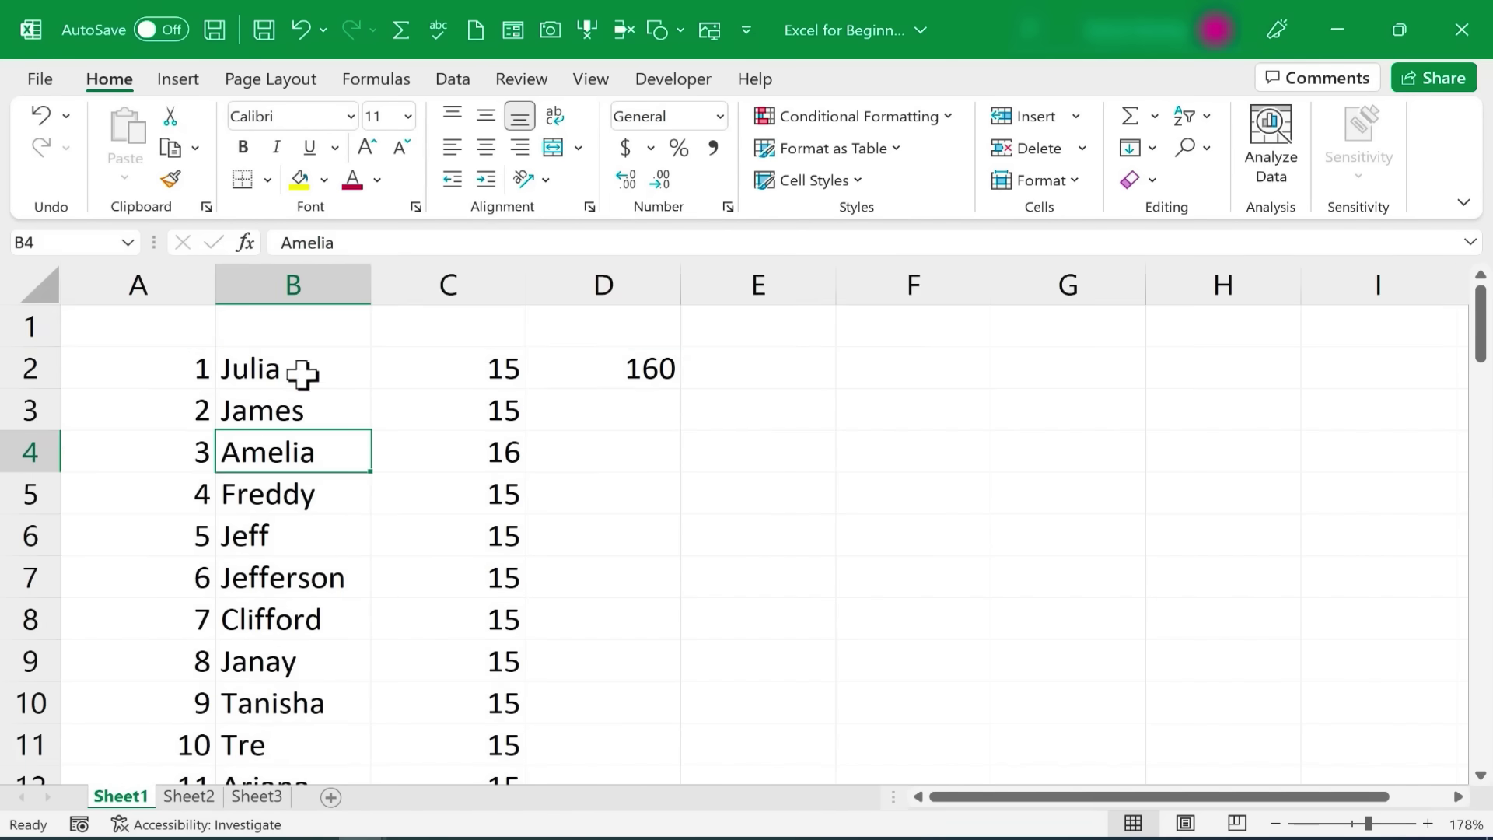
Insert a blank column before column A and another between the names and the column of 15s
right_click(134, 281)
click(223, 490)
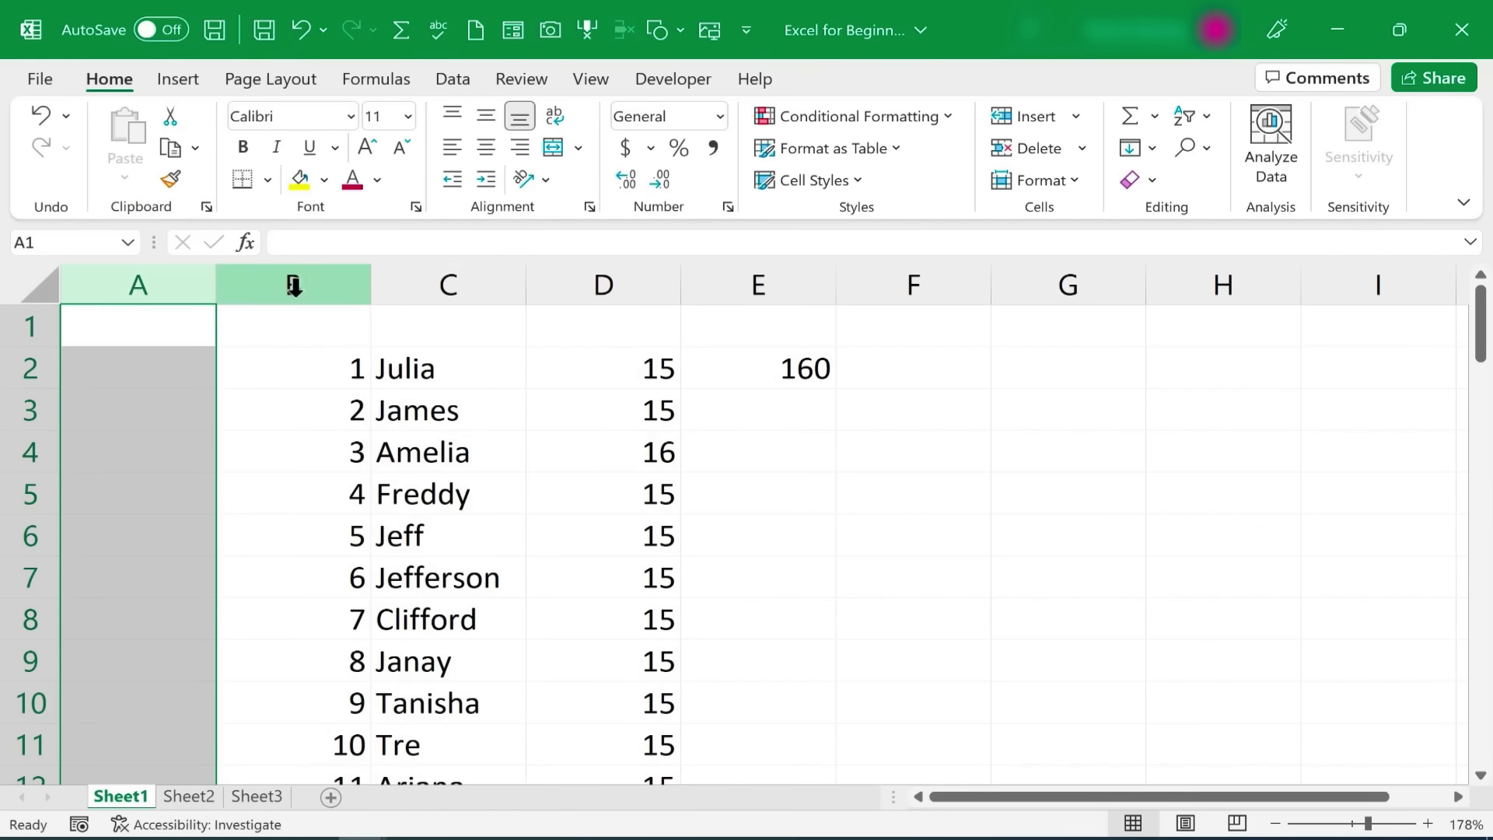
right_click(577, 285)
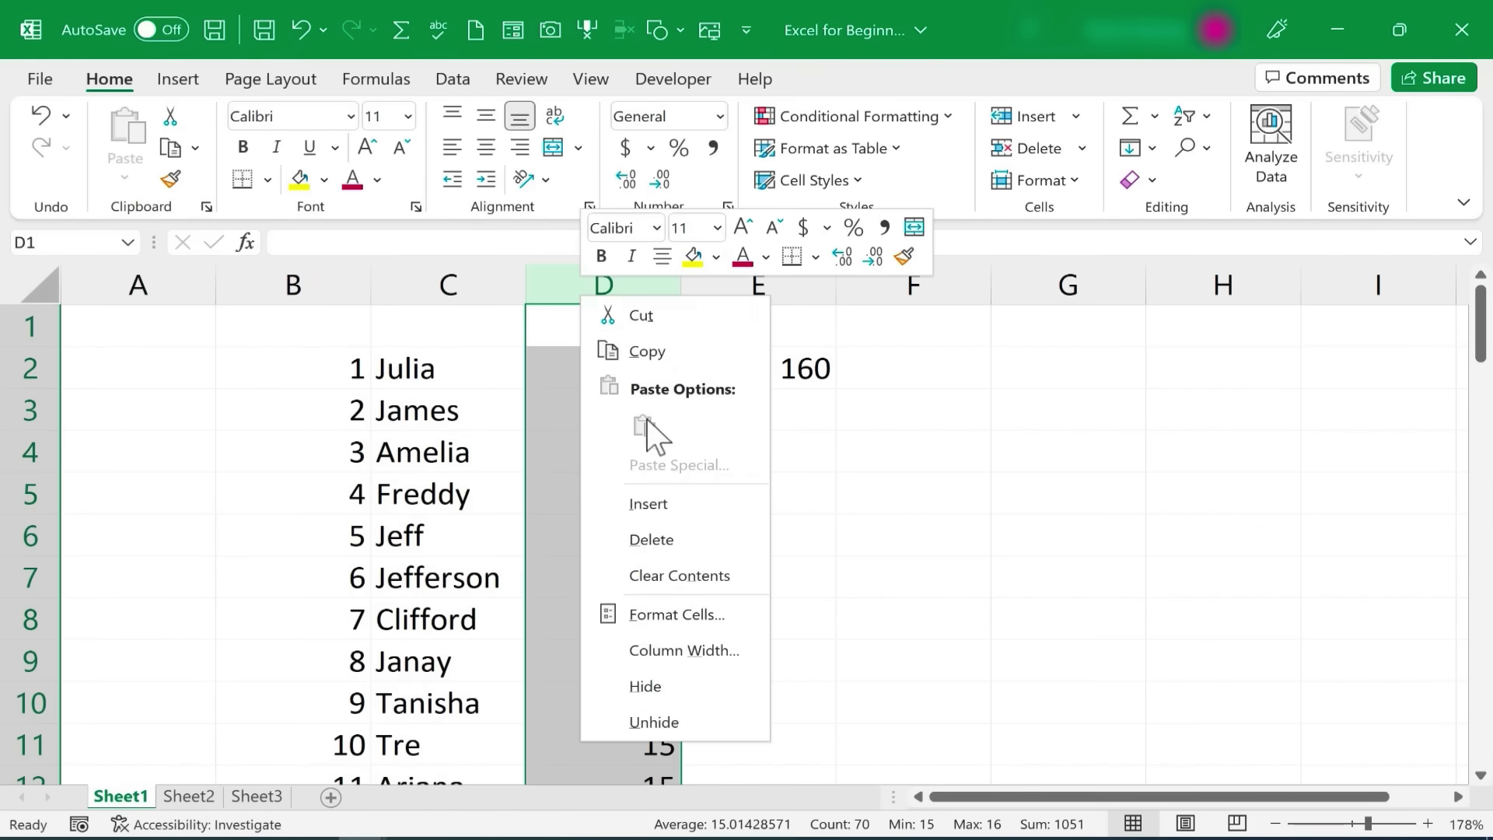
click(658, 502)
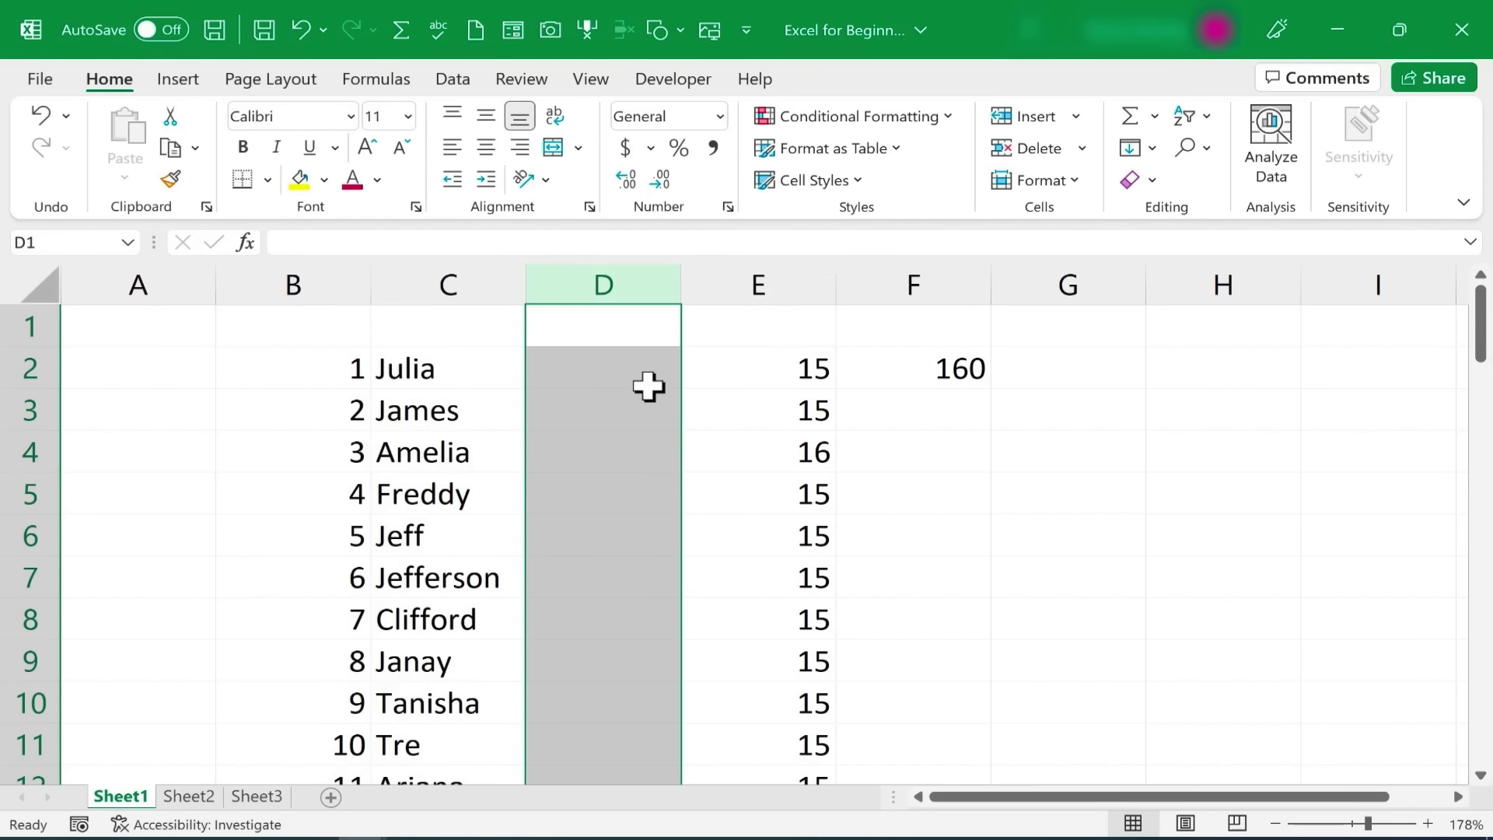
Insert a row above row 5, then undo this row and both column insertions
right_click(27, 498)
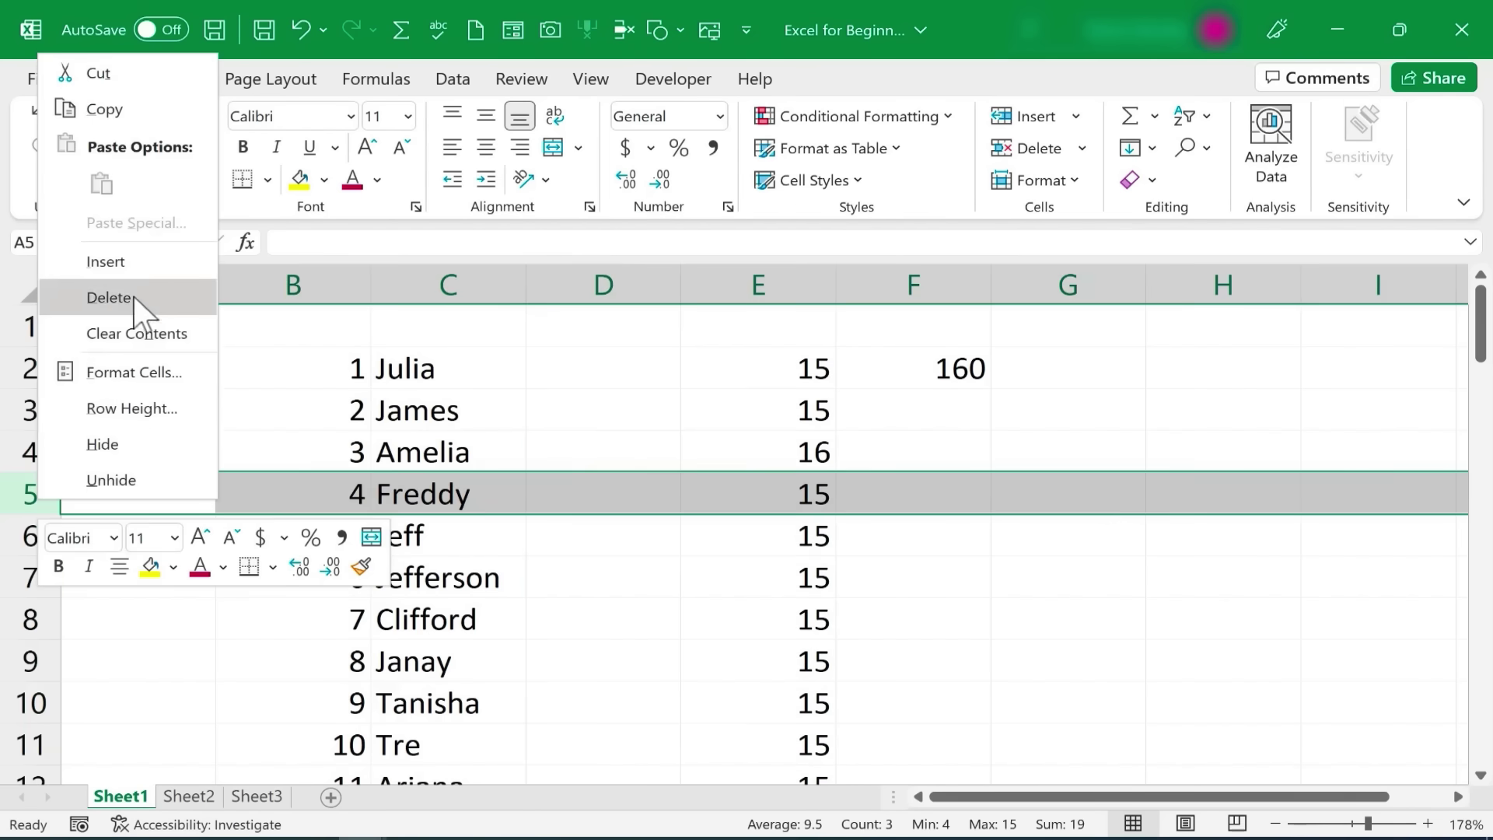
click(106, 259)
click(295, 402)
key(ctrl+z)
key(ctrl+z)
key(ctrl+z)
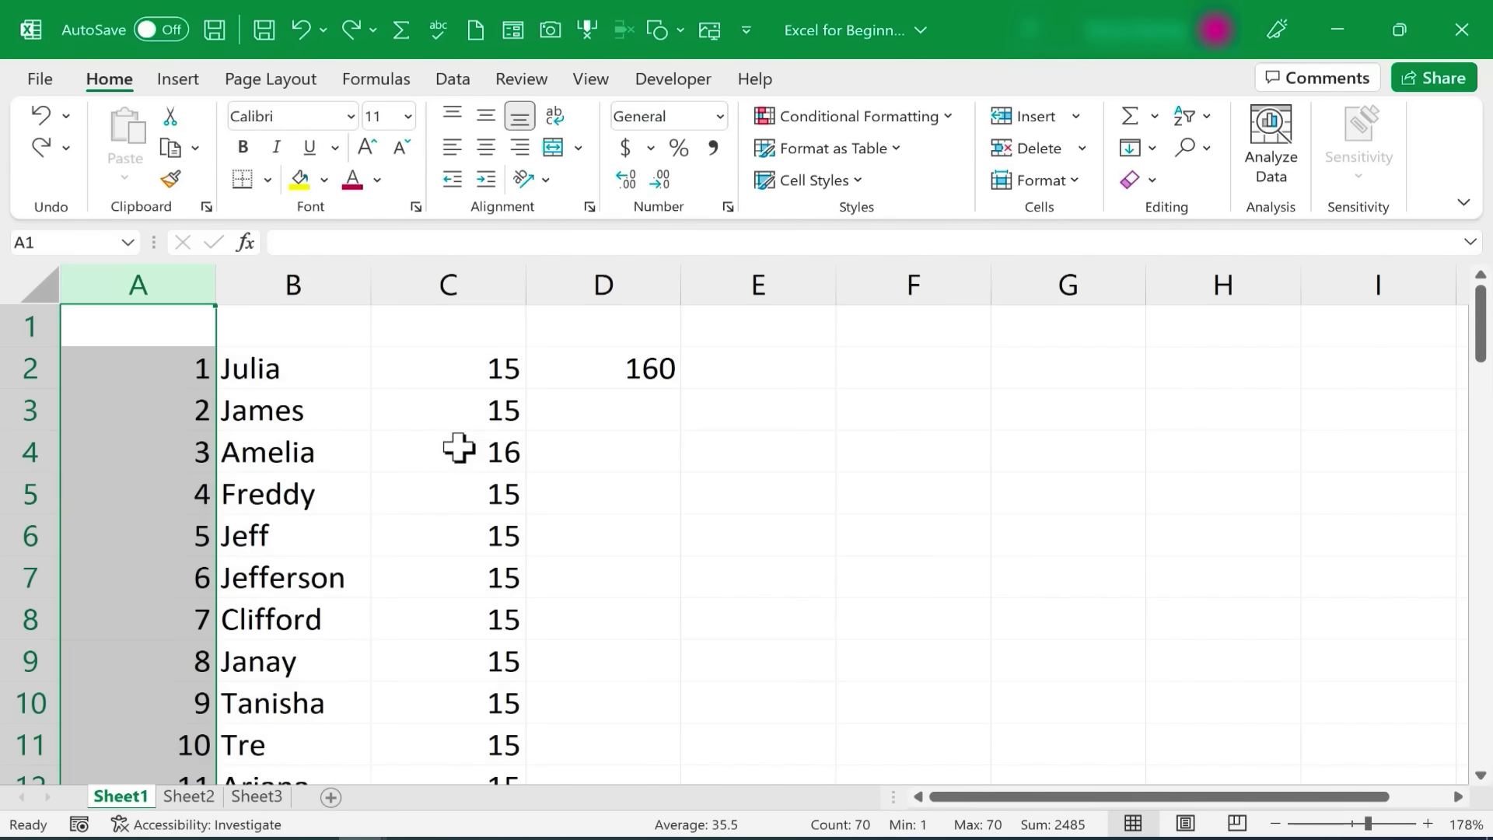
Enter the headers Employee ID, Name and Hourly Wage in cells A1, B1 and C1
click(423, 410)
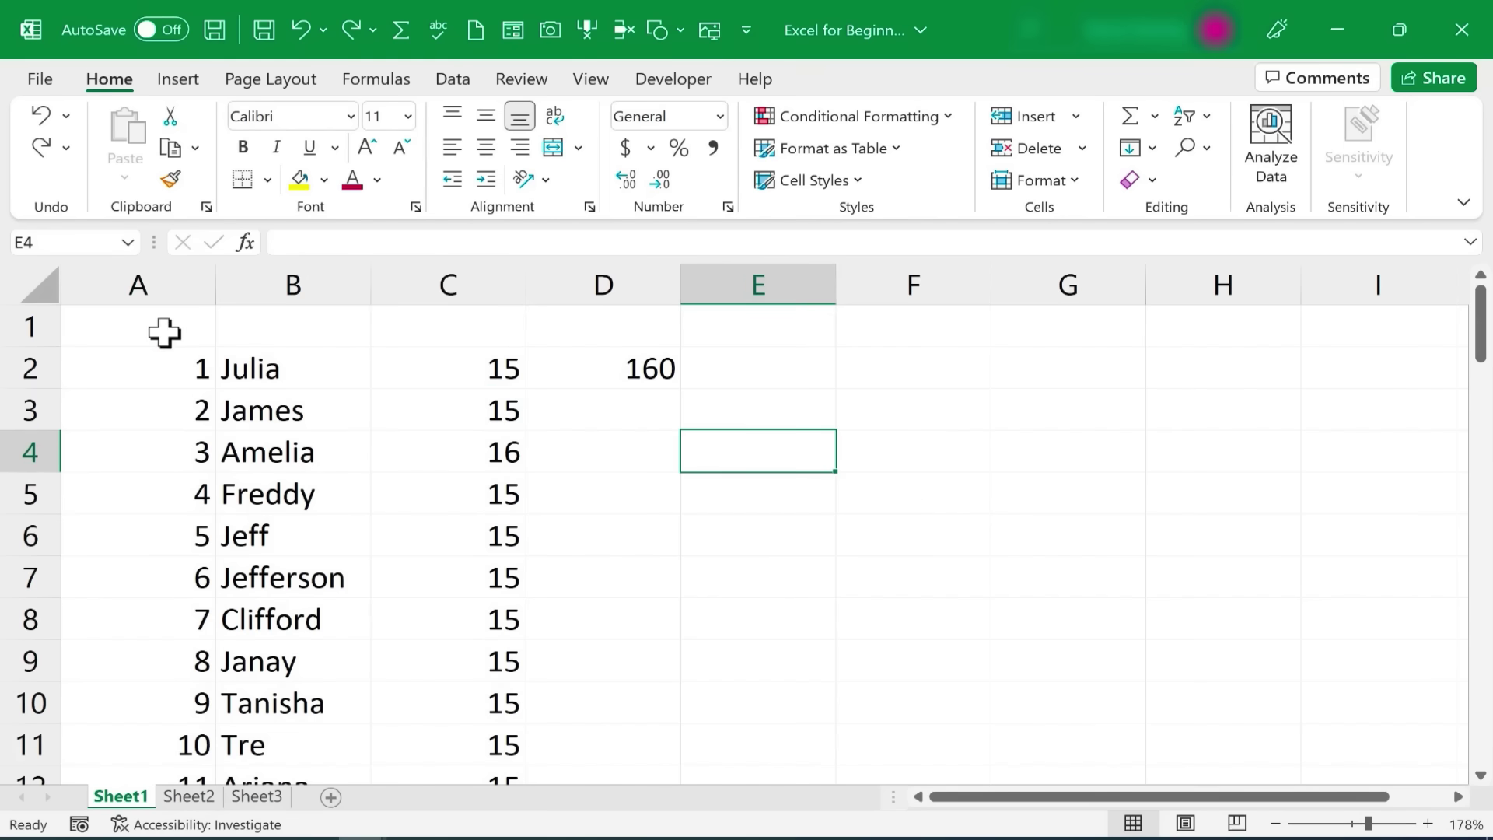
click(164, 333)
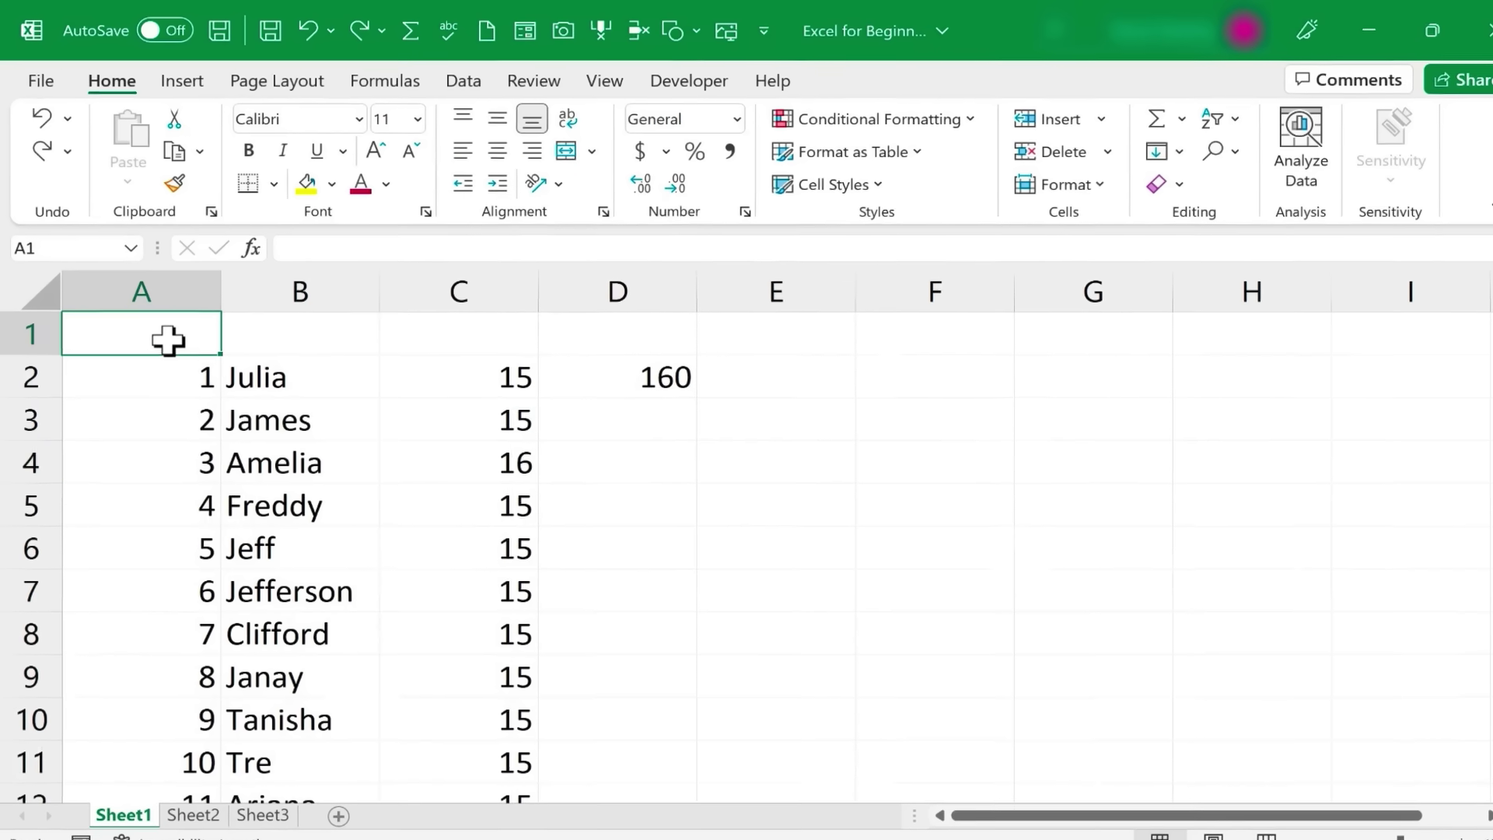
text(Employee ID)
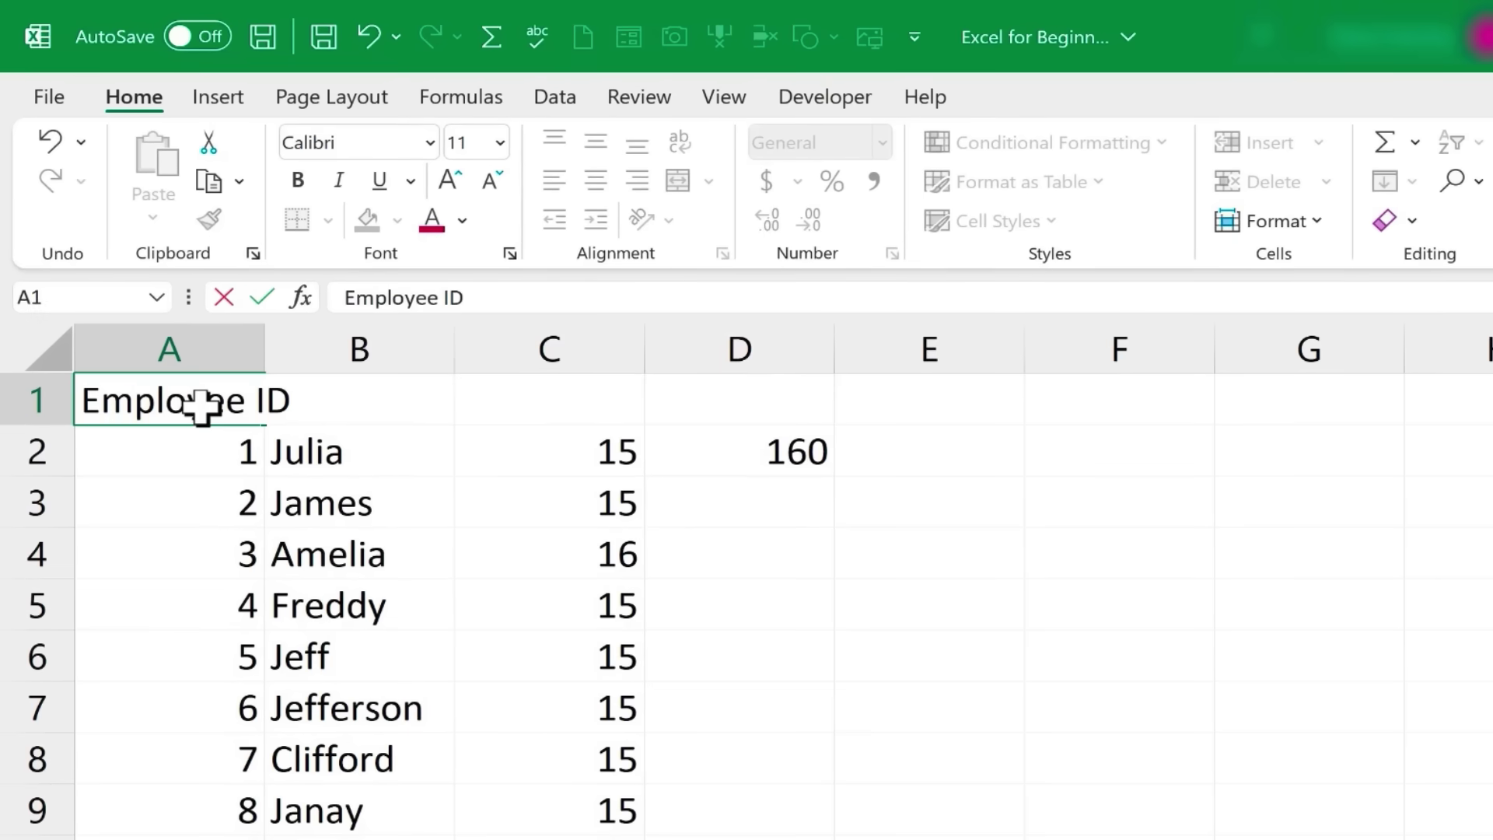
key(Tab)
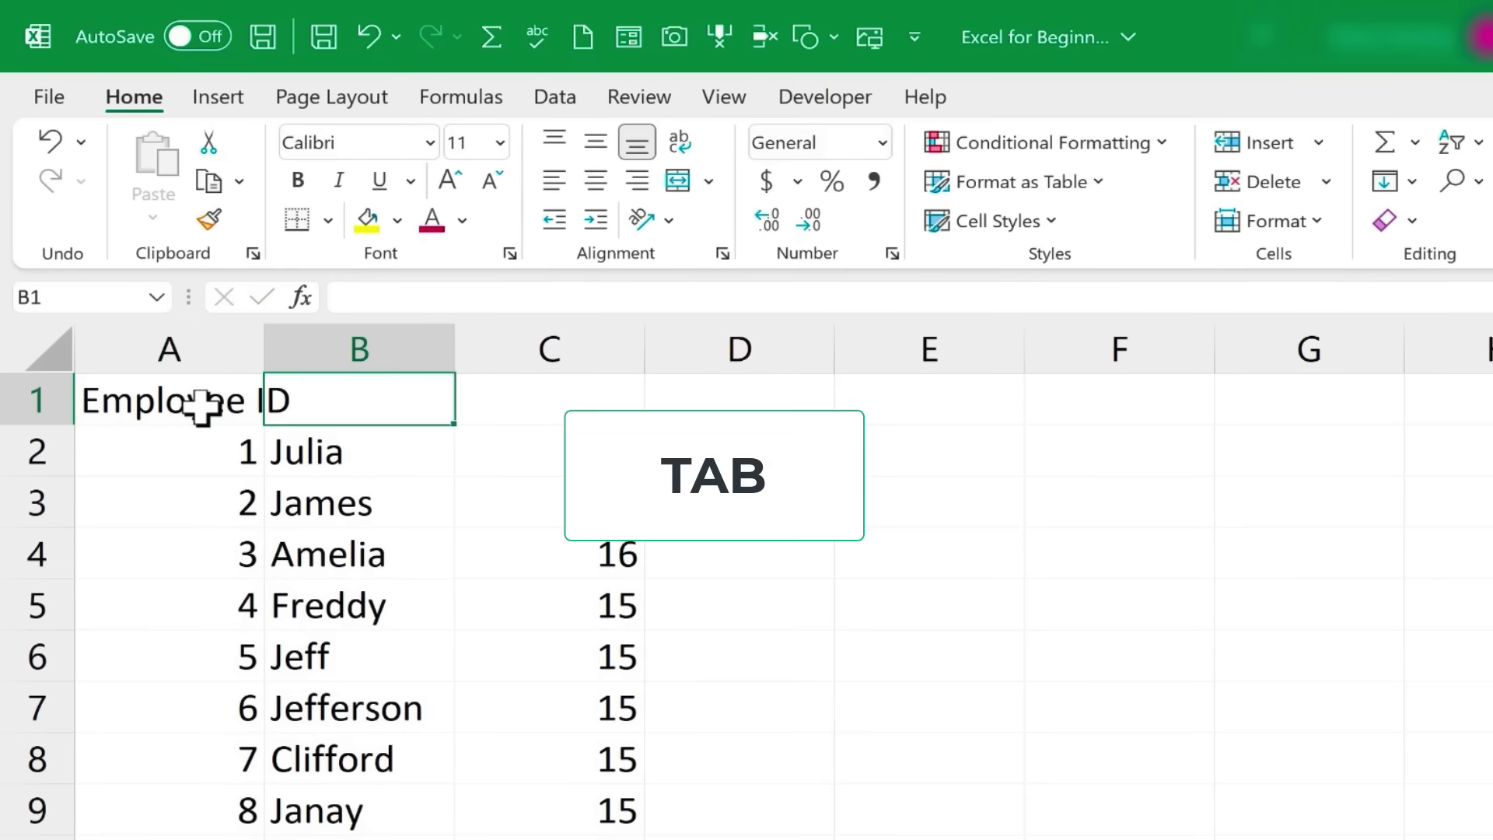
text(Name)
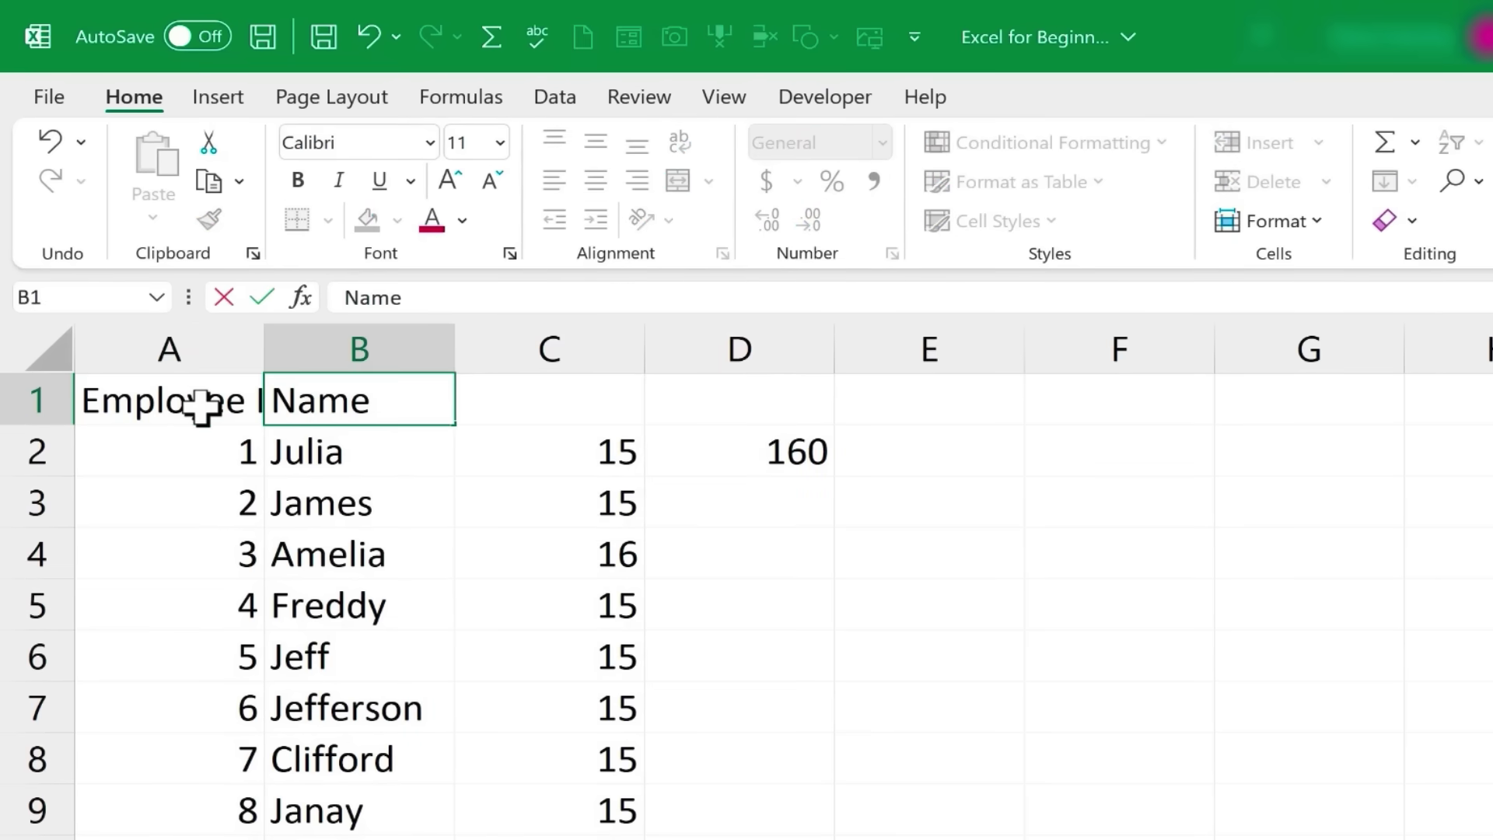
key(Tab)
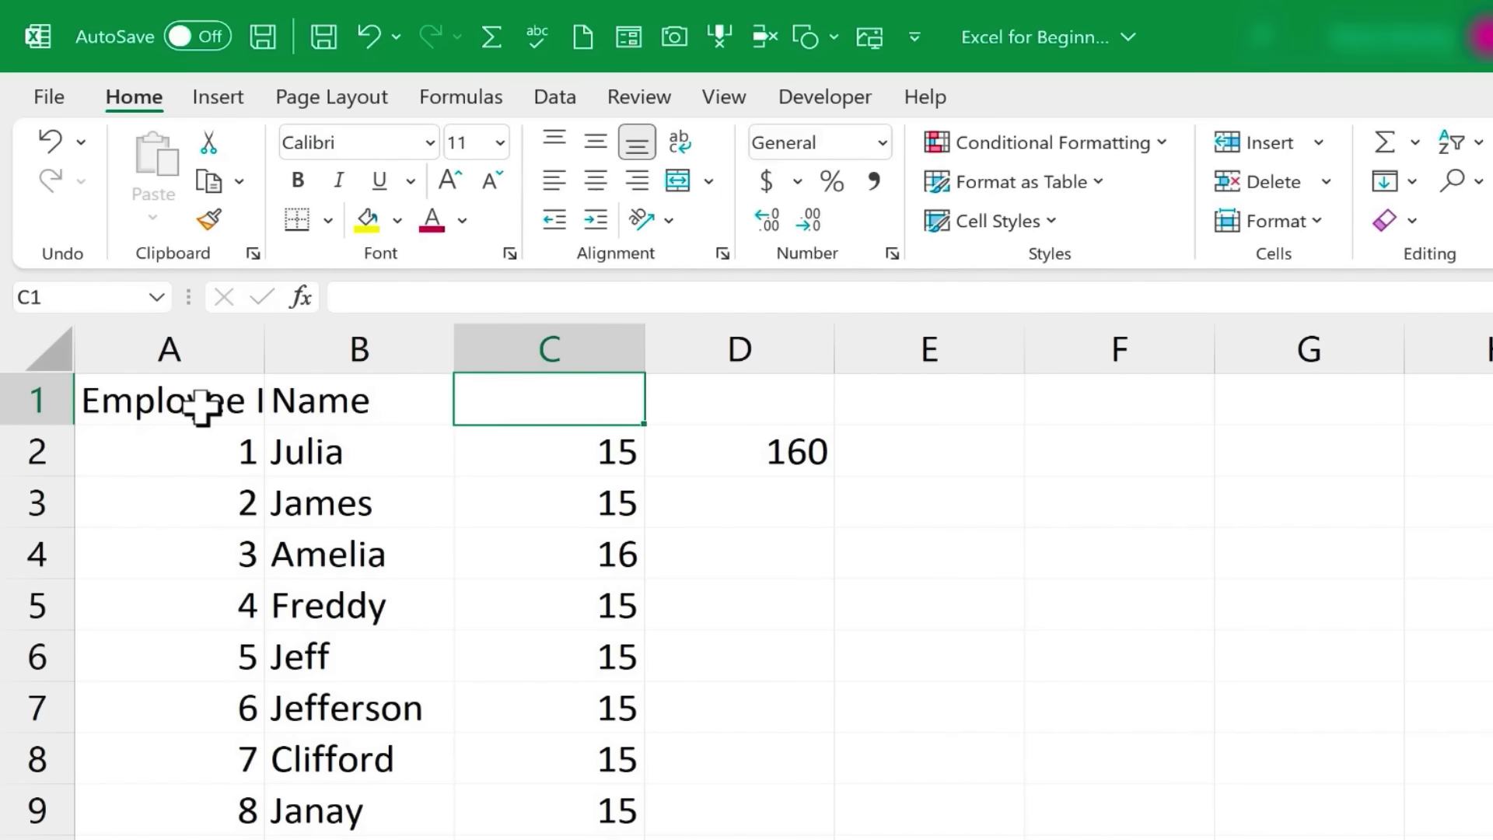
text(Hour)
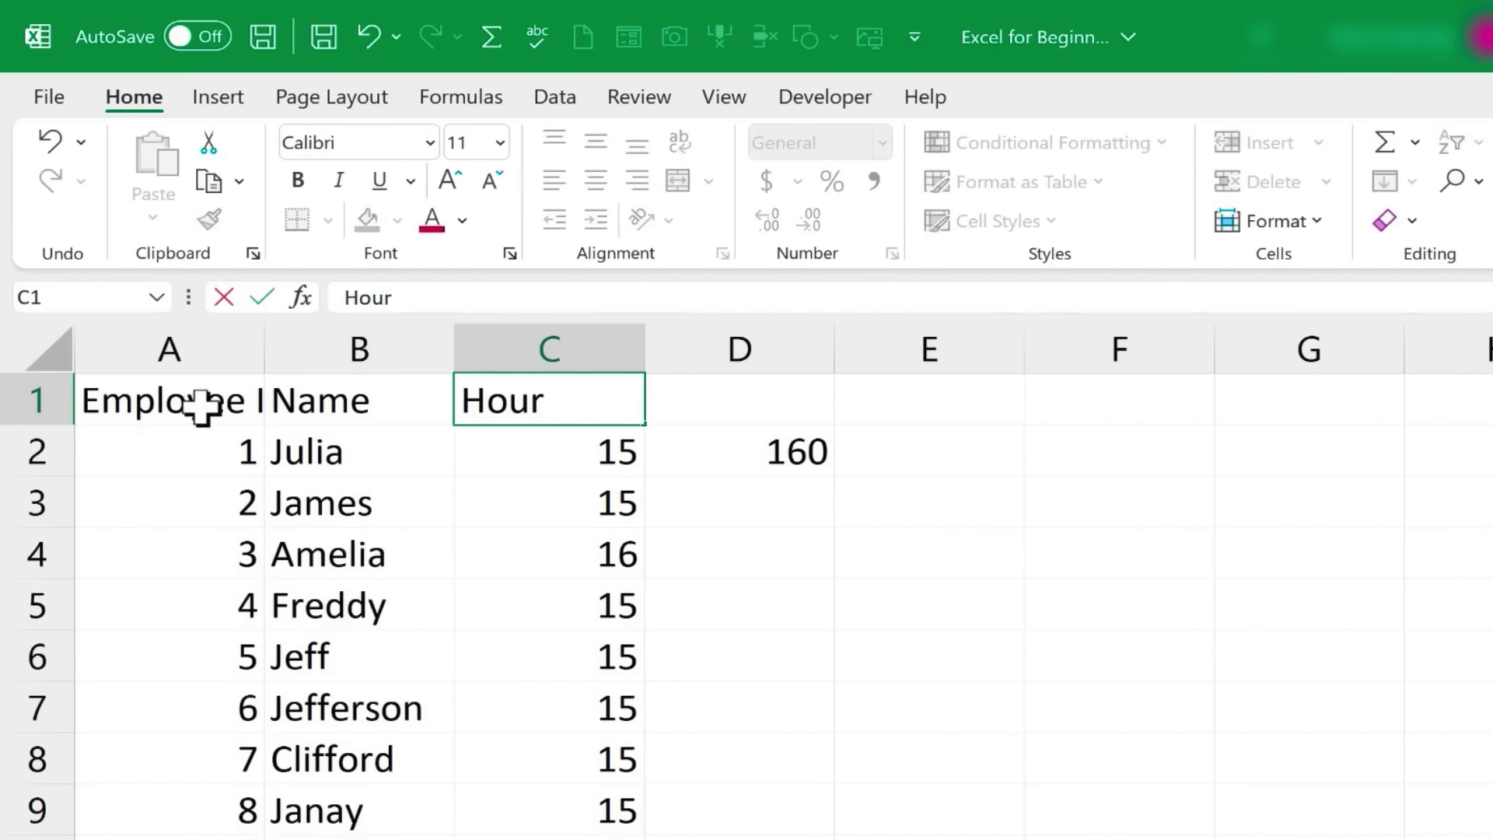
text(ly Wage)
key(Tab)
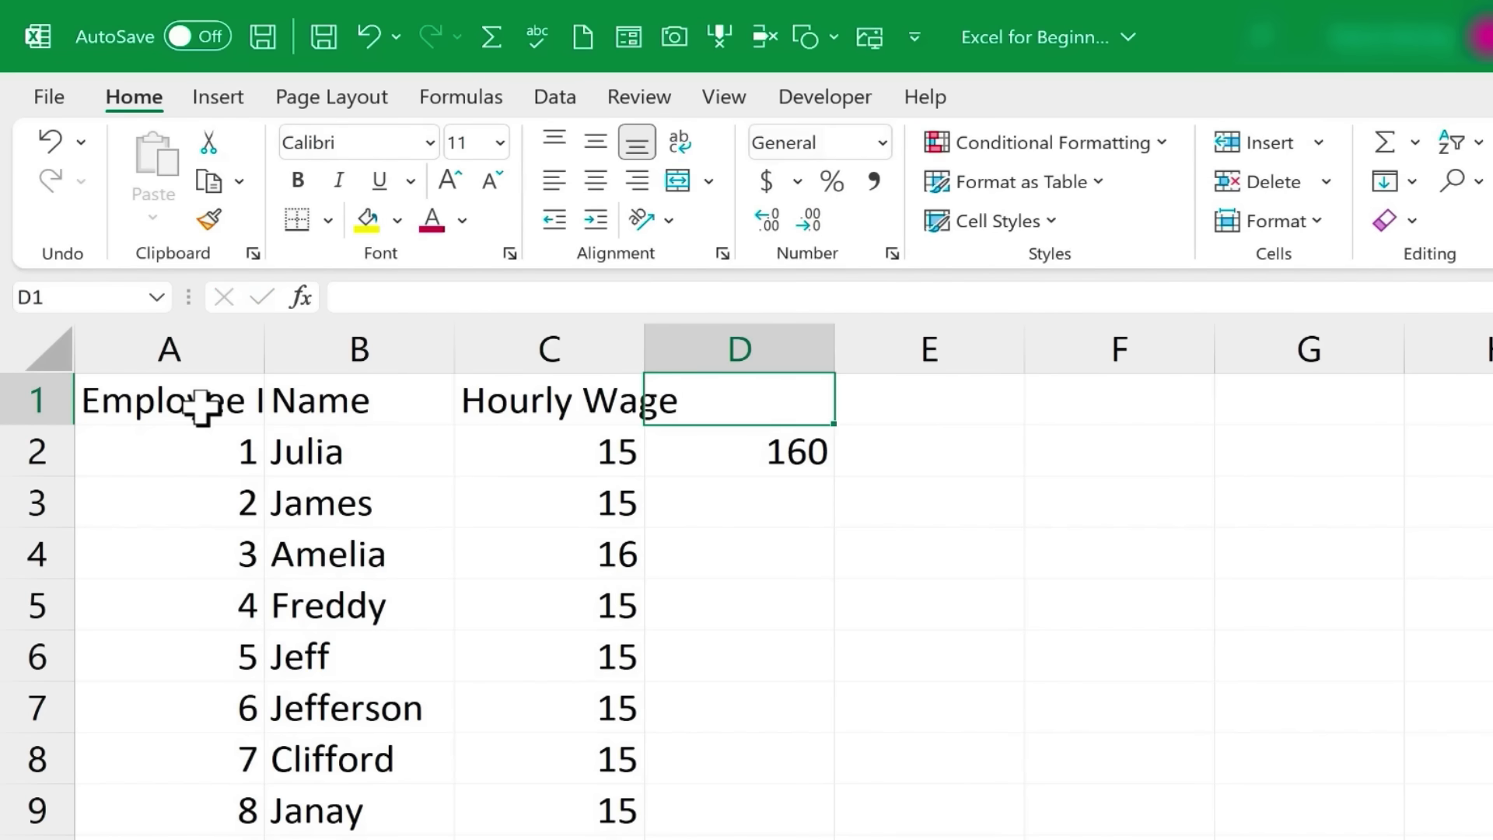
Enter the headers Hours Worked in cell D1 and Taxable Income in cell E1
text(Hours)
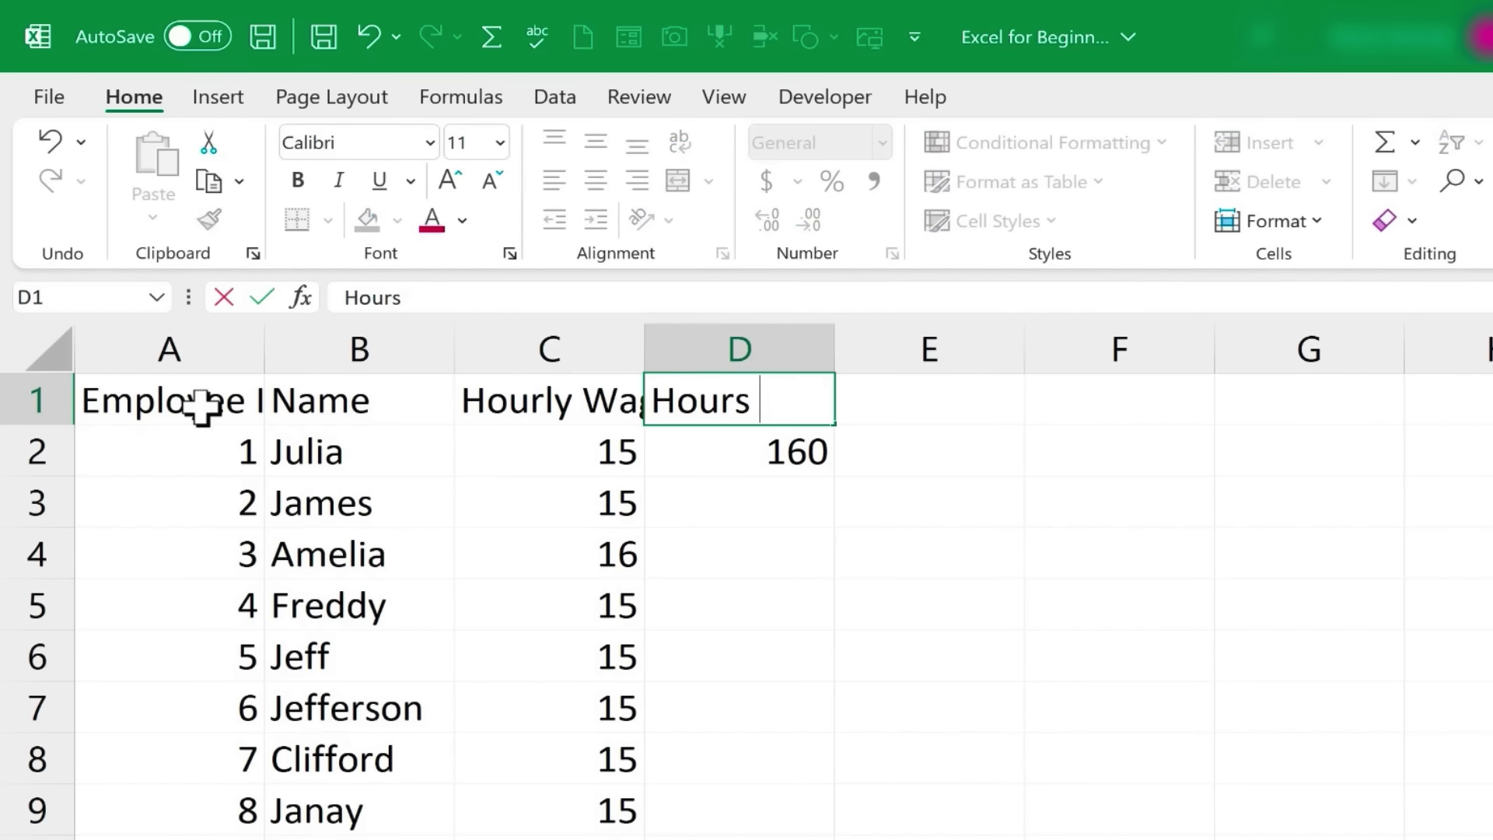
text( Worked)
key(Tab)
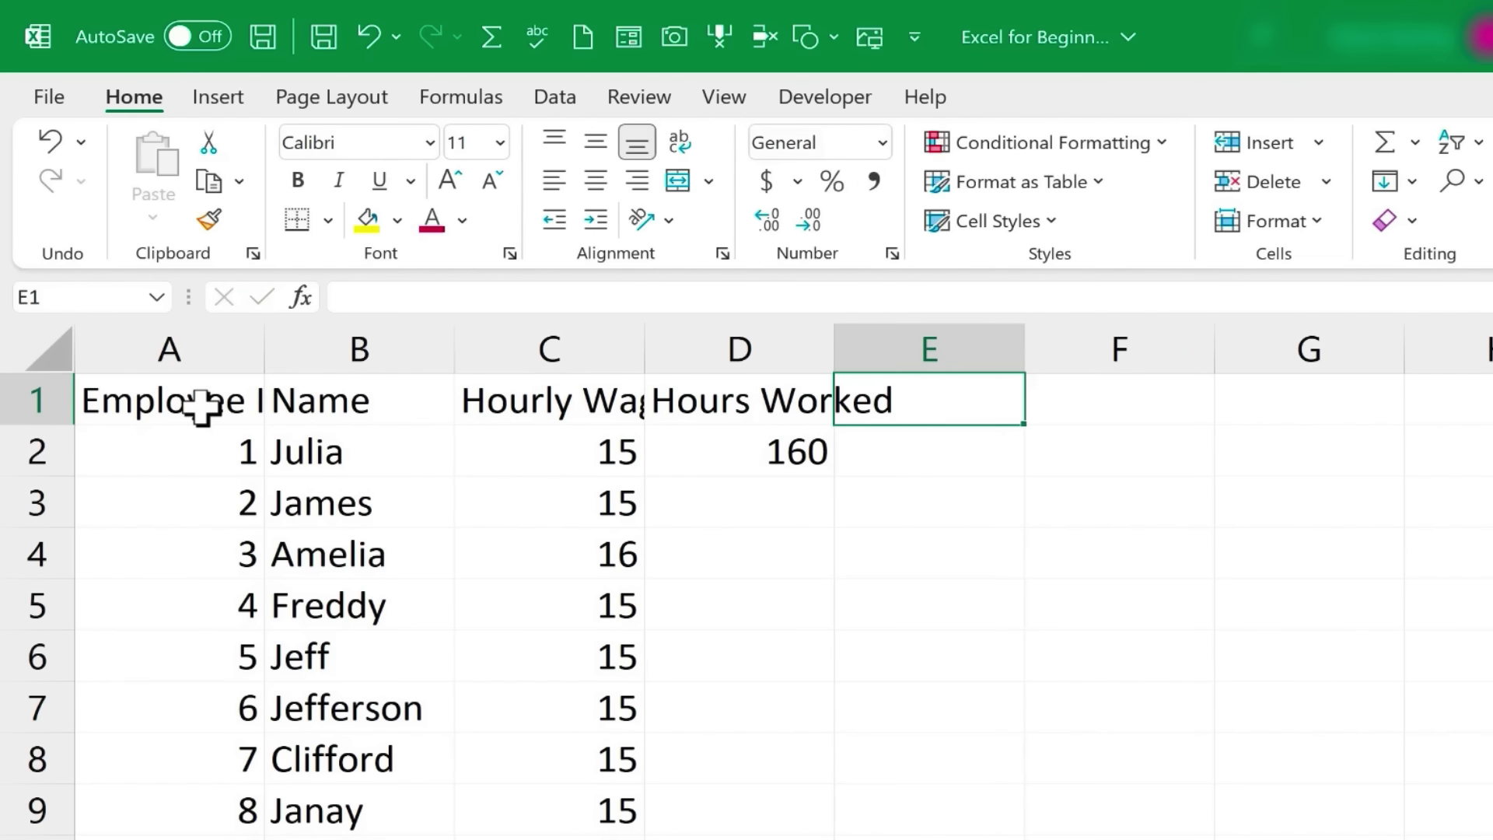
text(Taxable In)
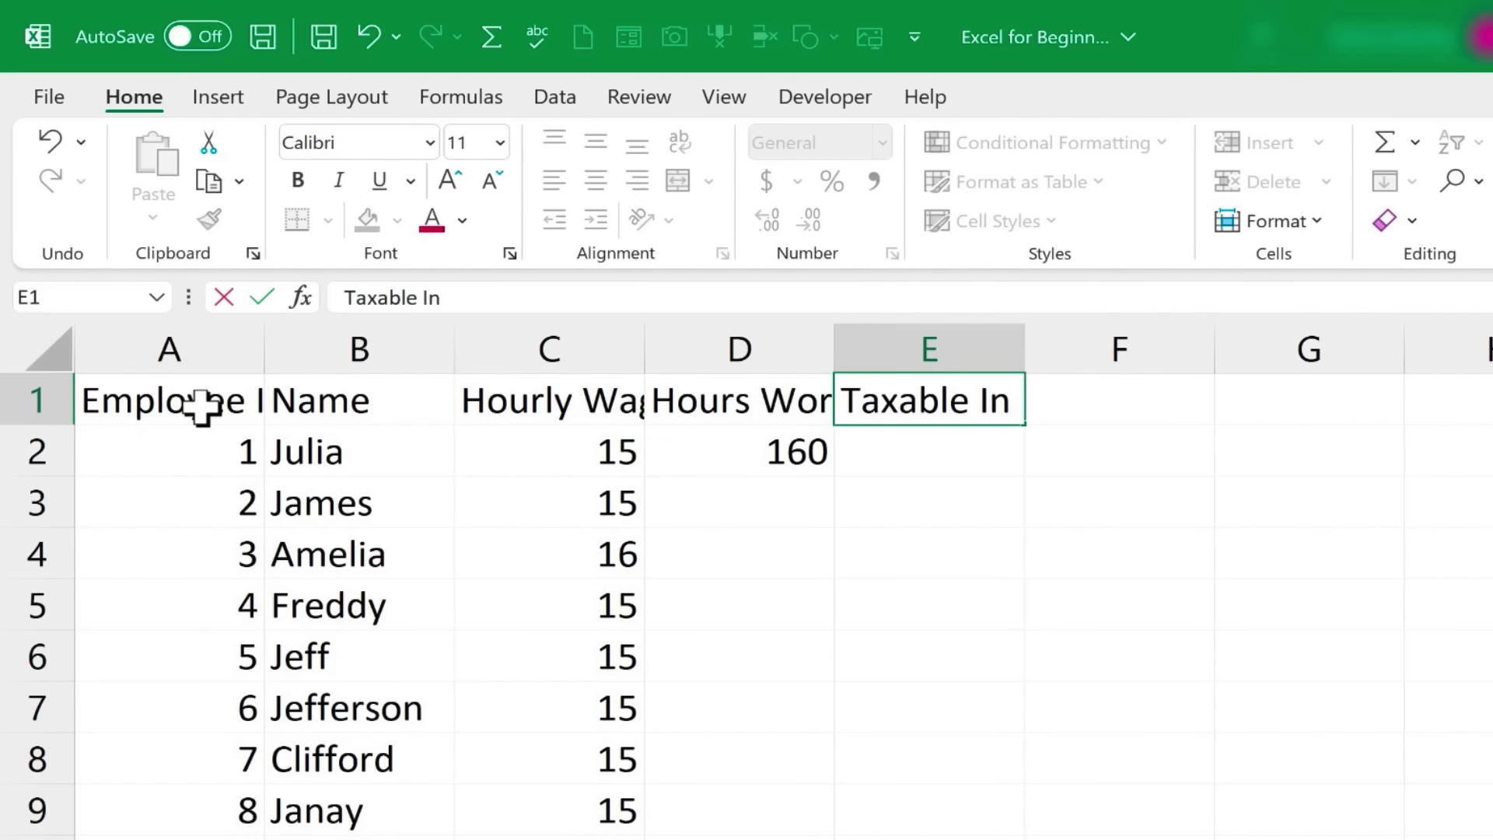
text(come)
key(Return)
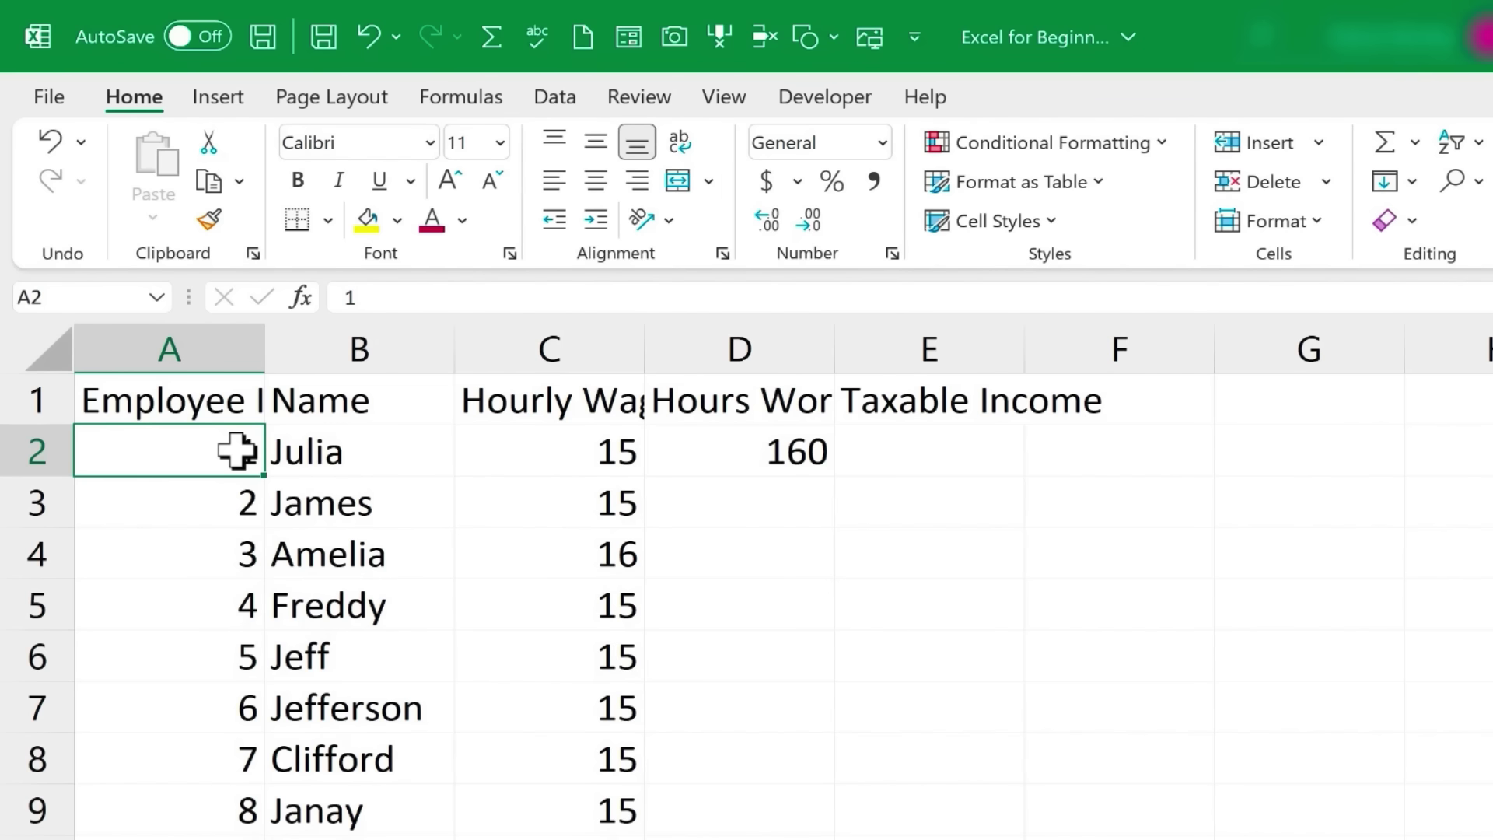
Examine the full text of the cut-off headers in cells A1 and C1
click(200, 408)
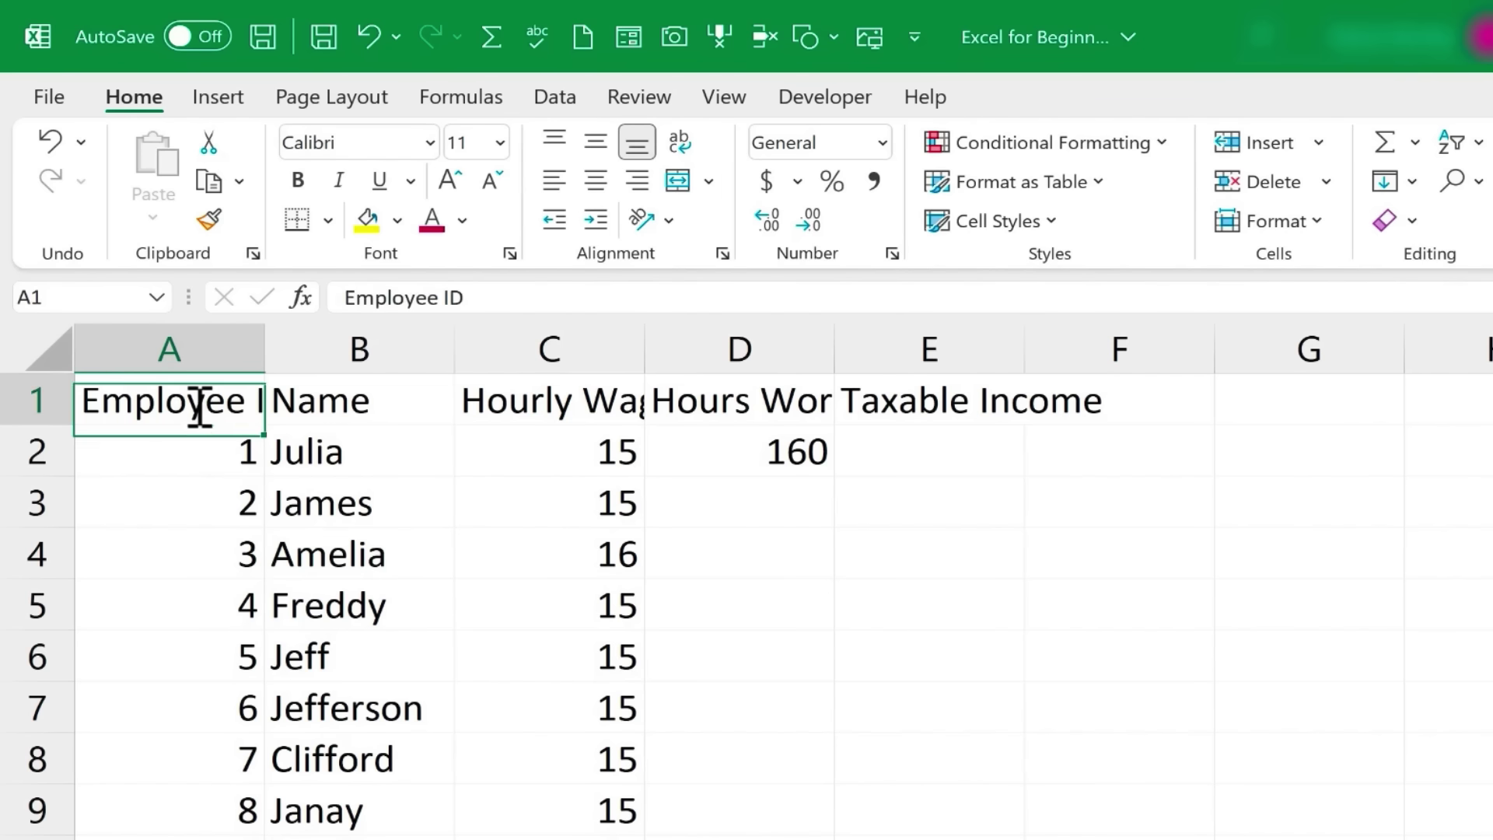
double_click(200, 407)
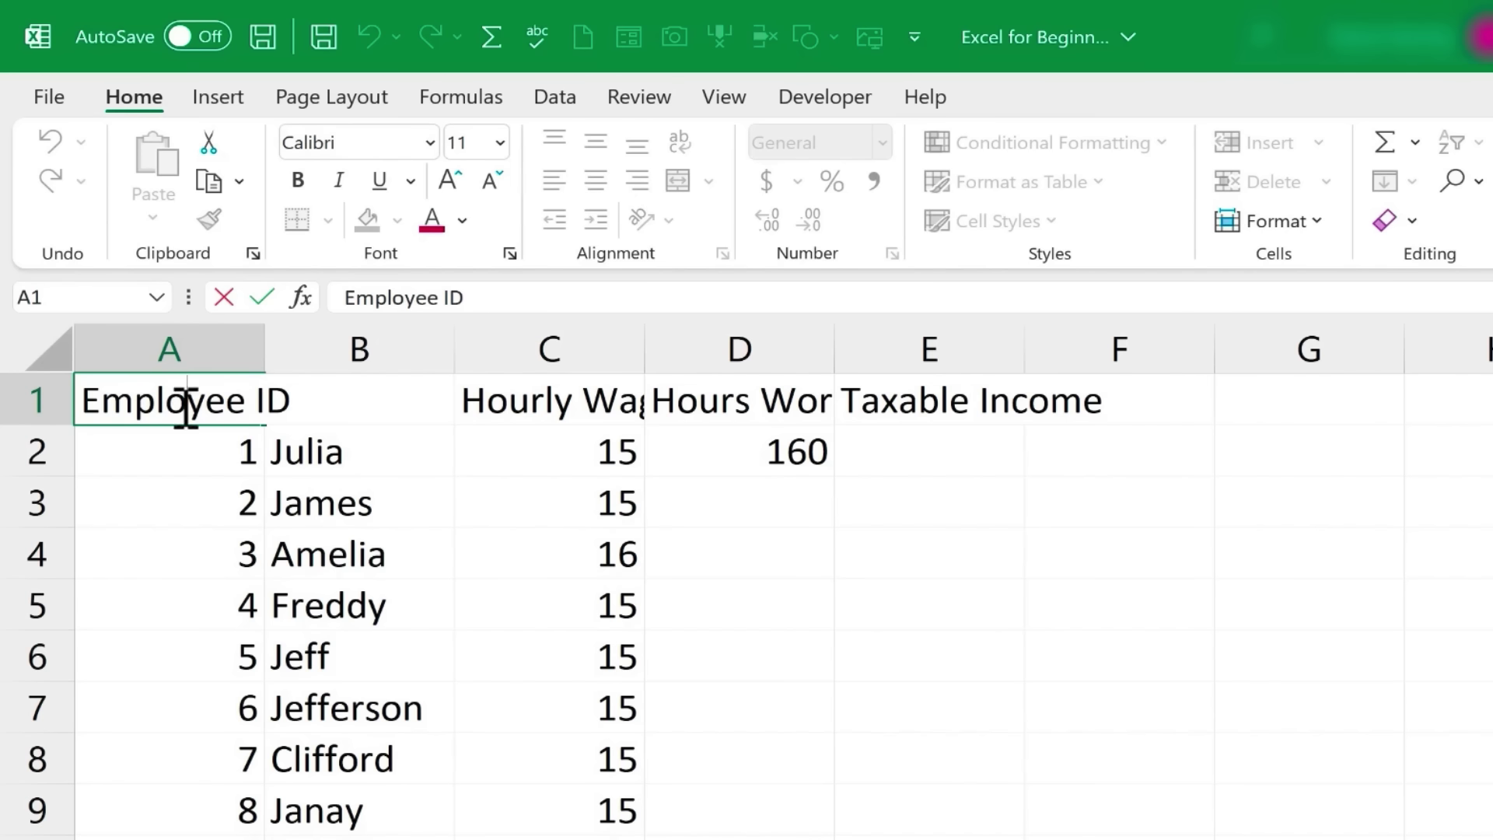
click(233, 490)
key(Right)
key(Right)
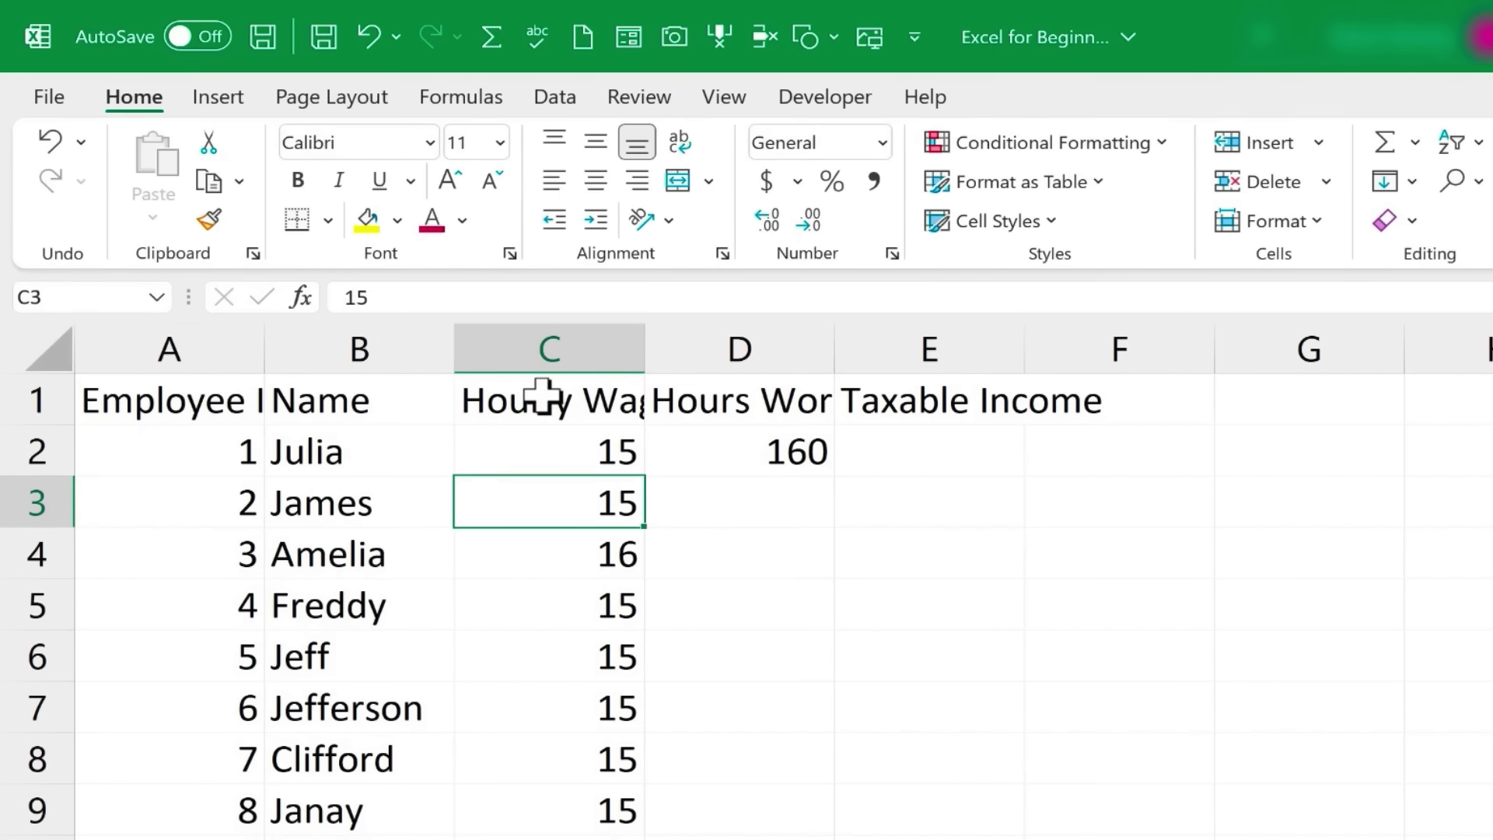
double_click(542, 398)
click(583, 459)
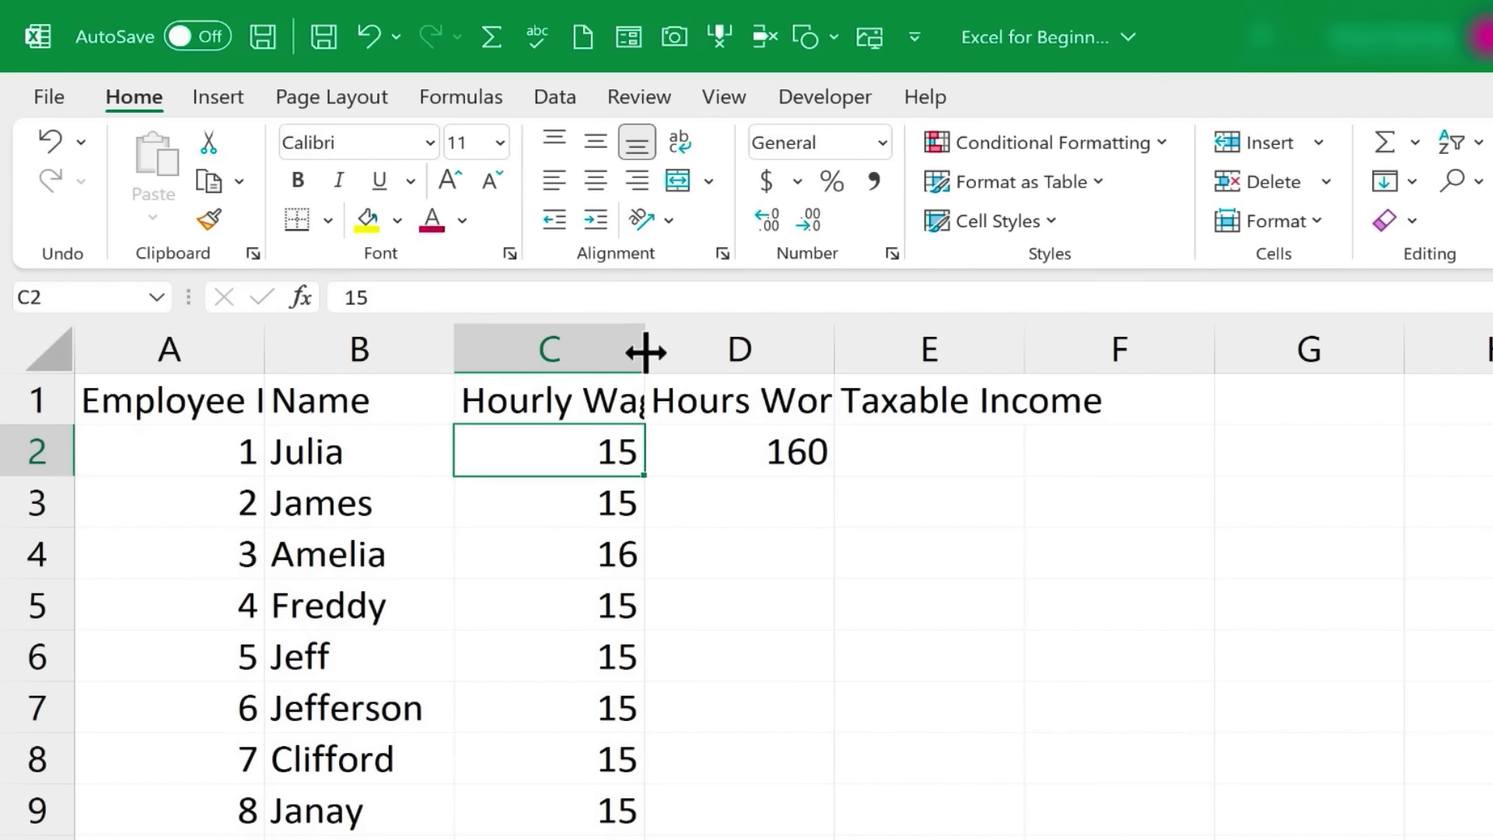
Widen column C to fit its header and autofit the widths of columns A through E to their contents
drag(645, 350, 708, 345)
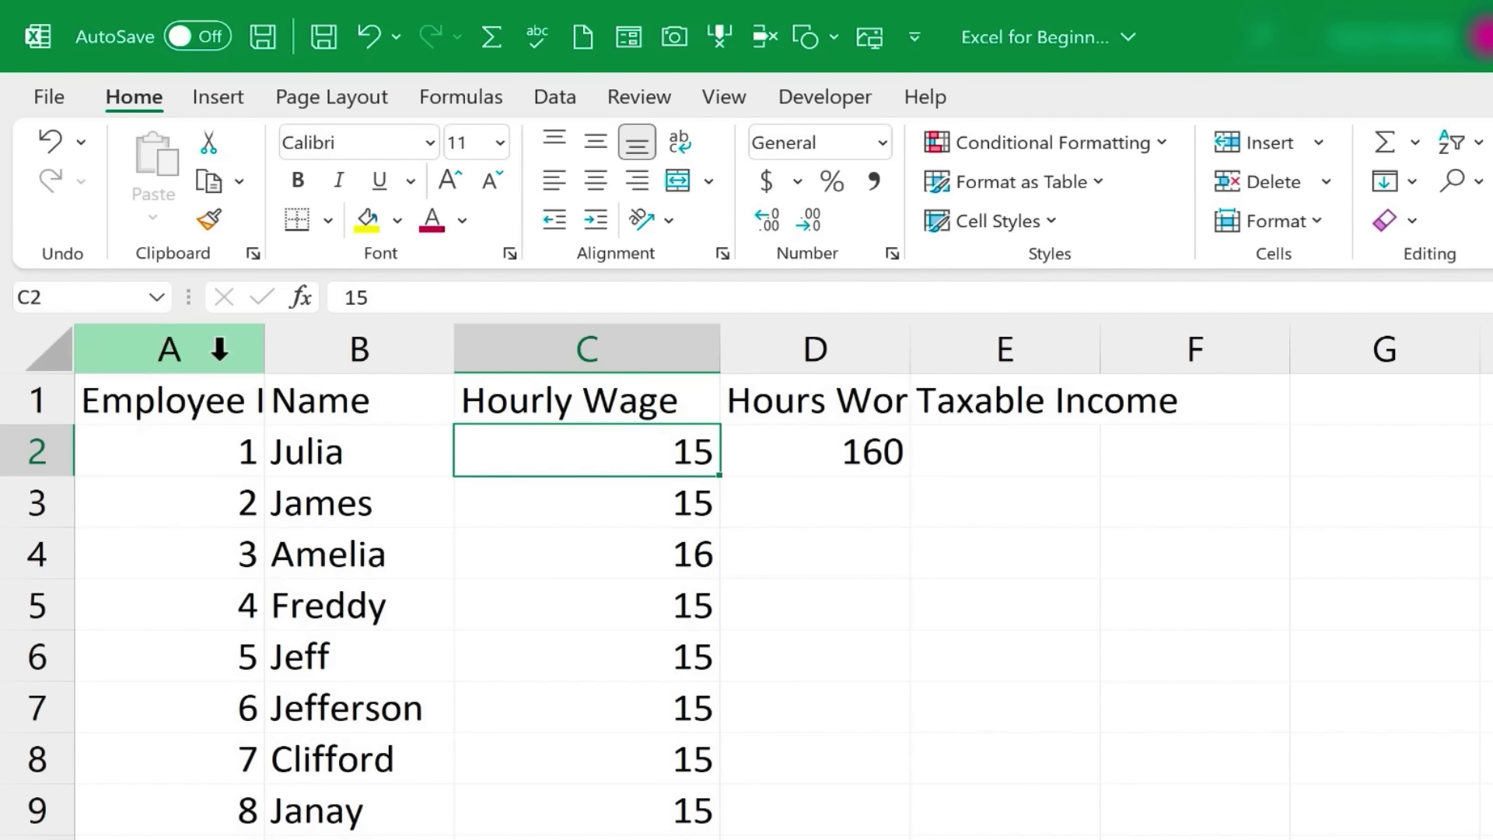
drag(204, 349, 1033, 357)
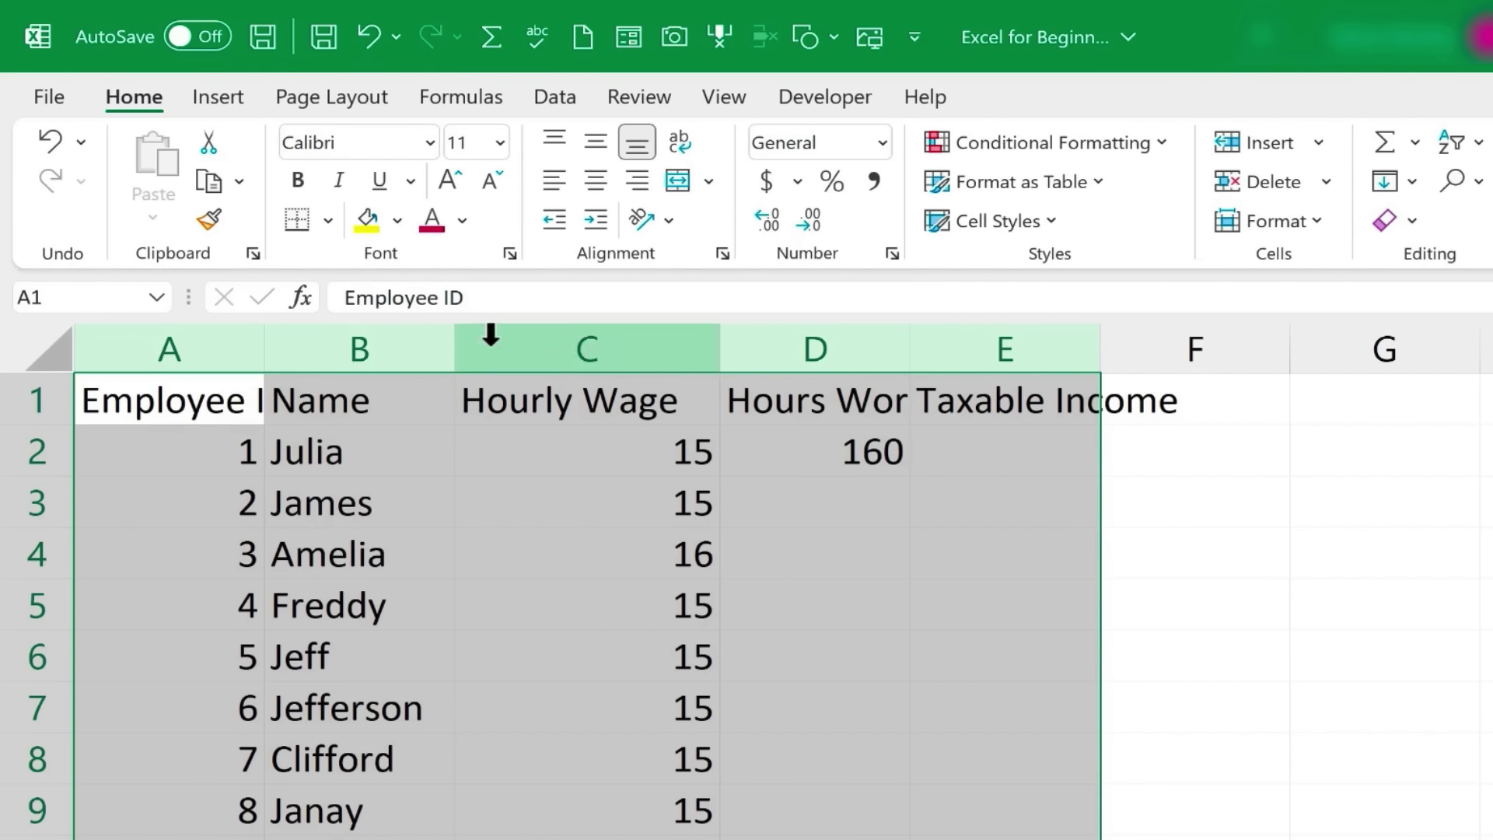
double_click(455, 350)
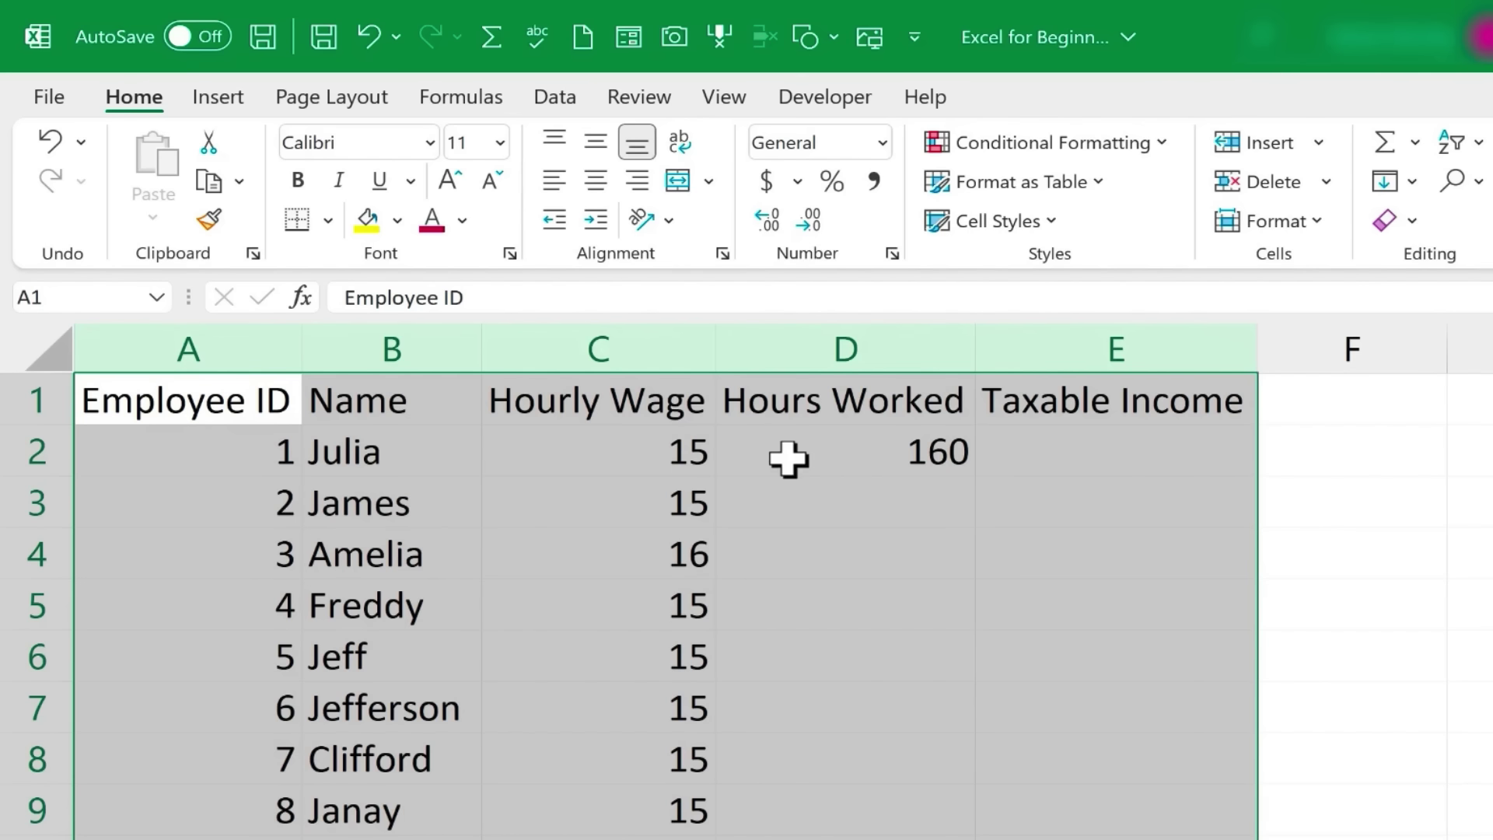
click(827, 521)
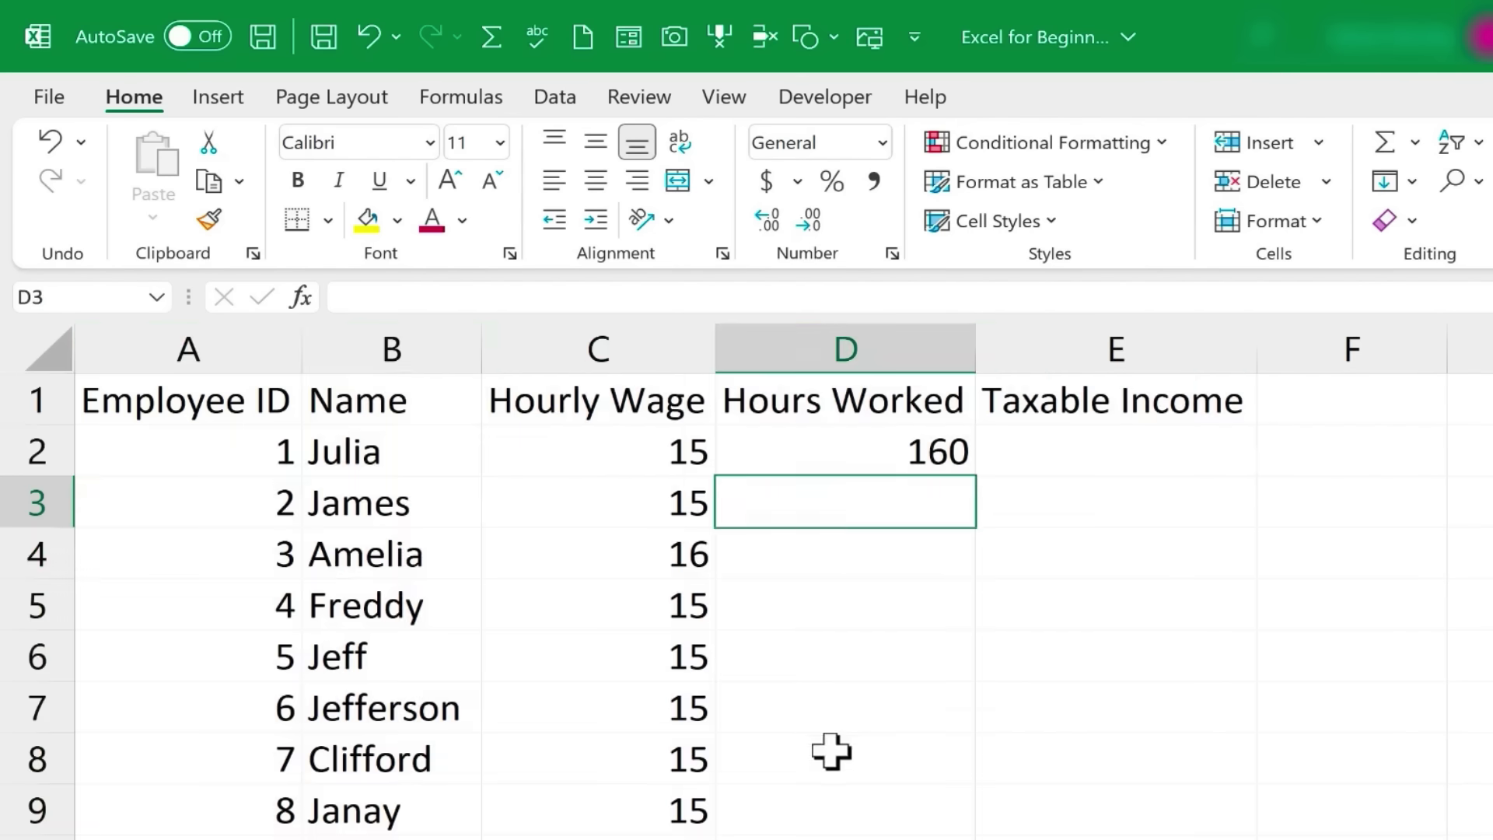
Replace all occurrences of 15 in the sheet with 15.5 using Find and Replace
click(679, 618)
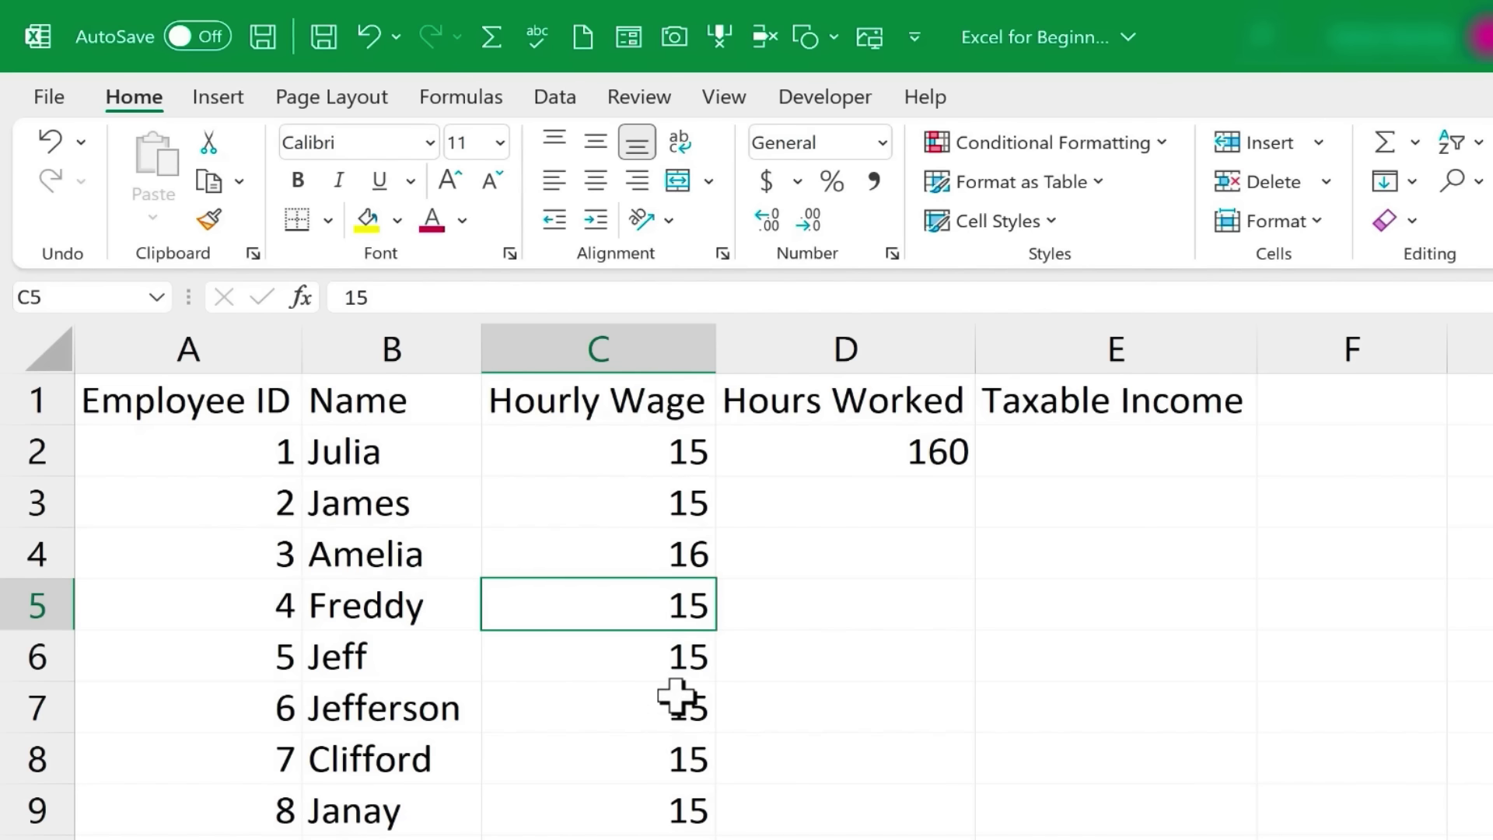
scroll(713, 607, down, 4)
click(698, 618)
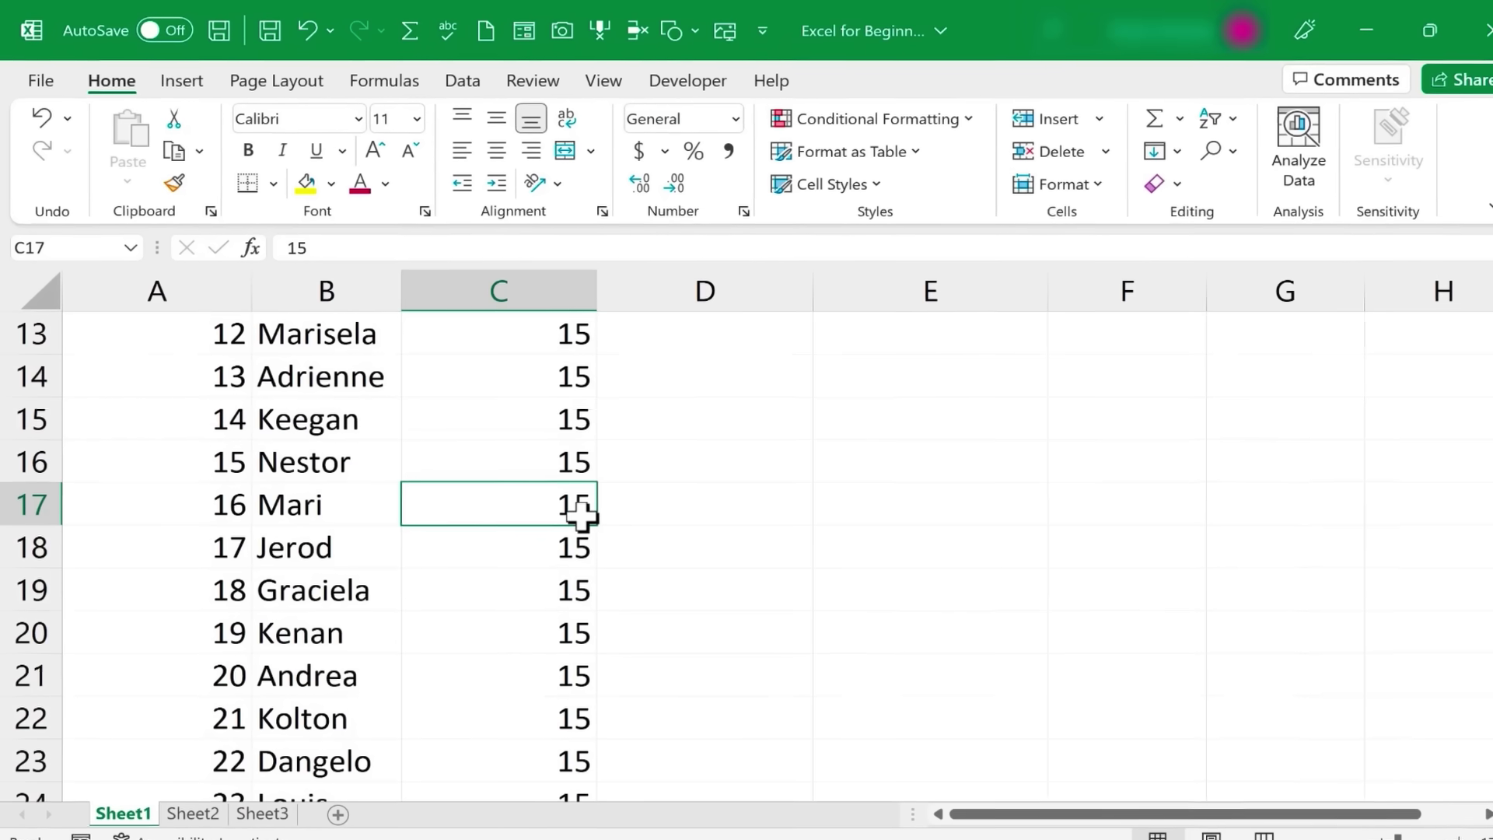
scroll(576, 509, up, 4)
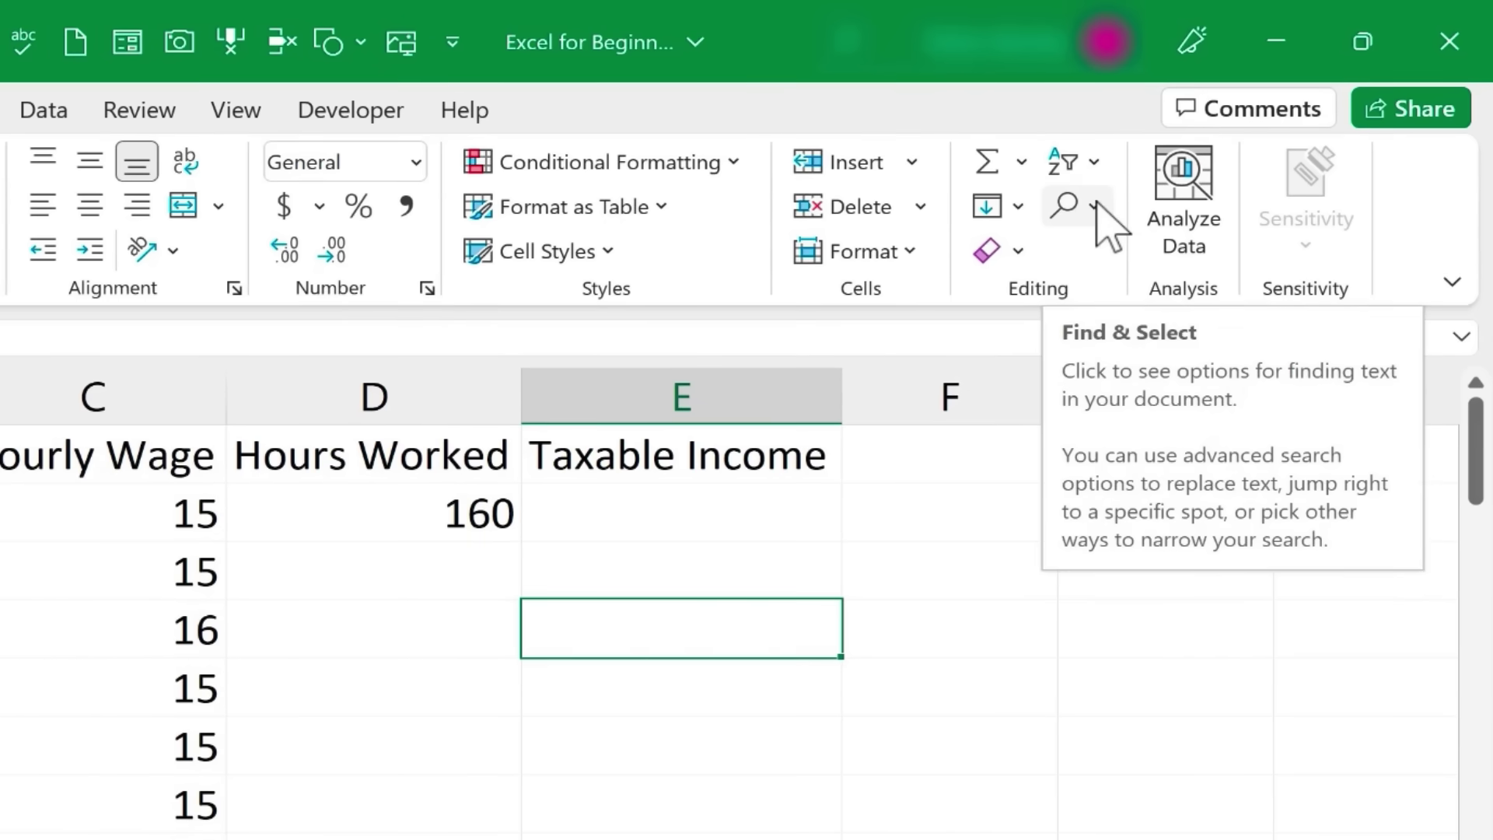
click(1096, 207)
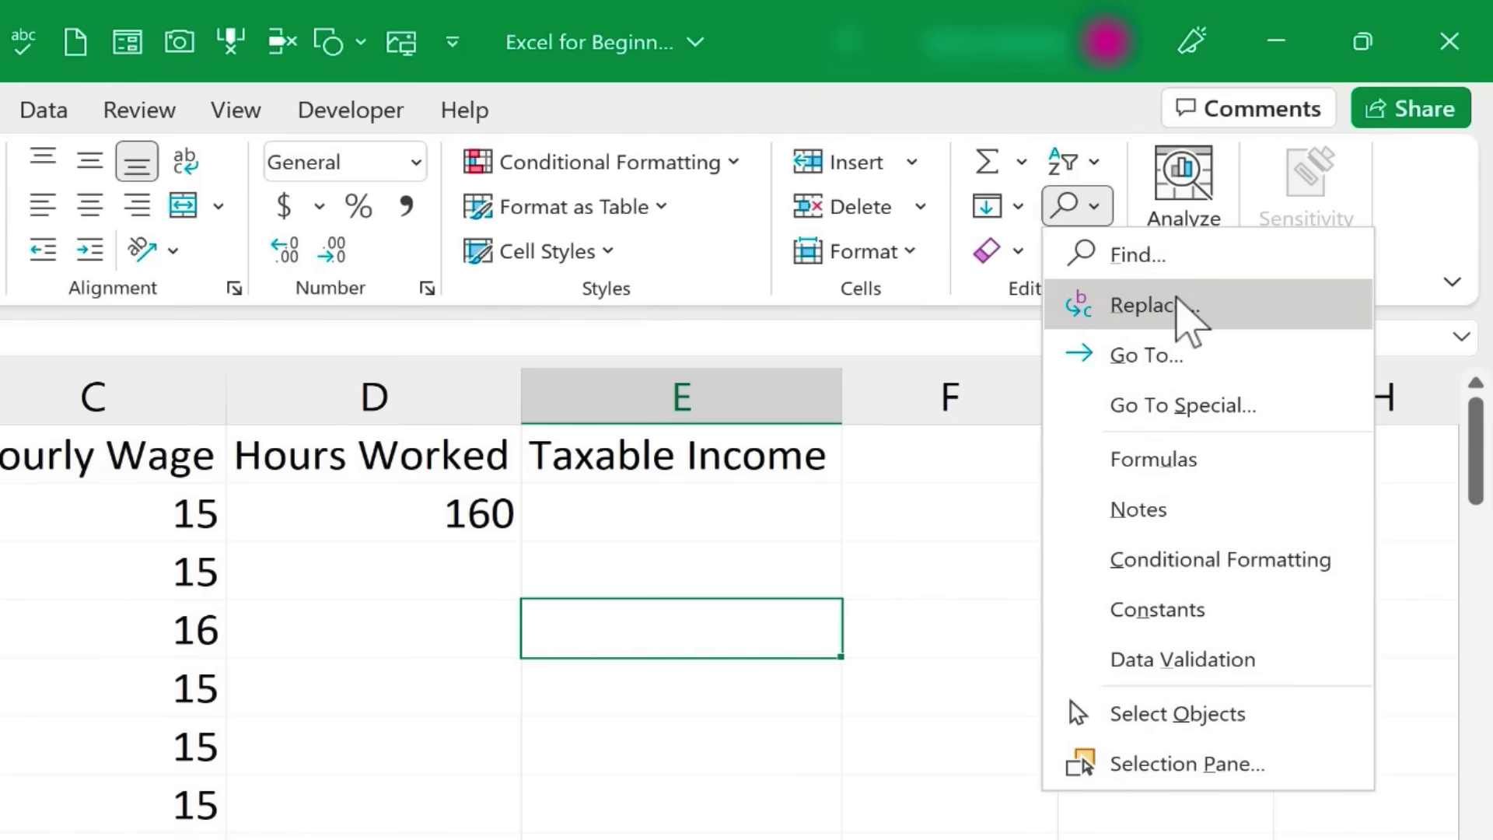
click(1182, 305)
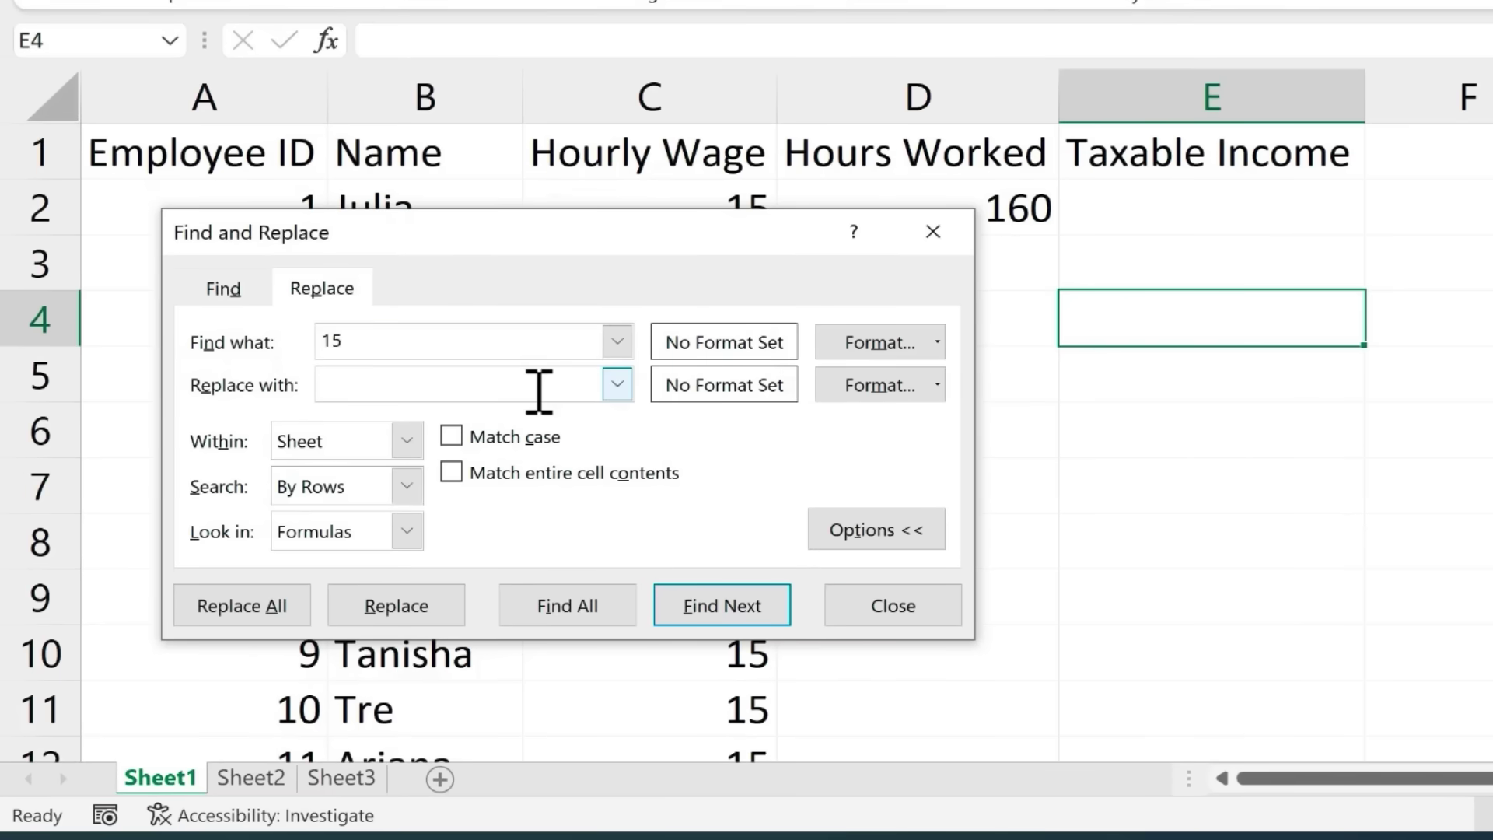
click(246, 609)
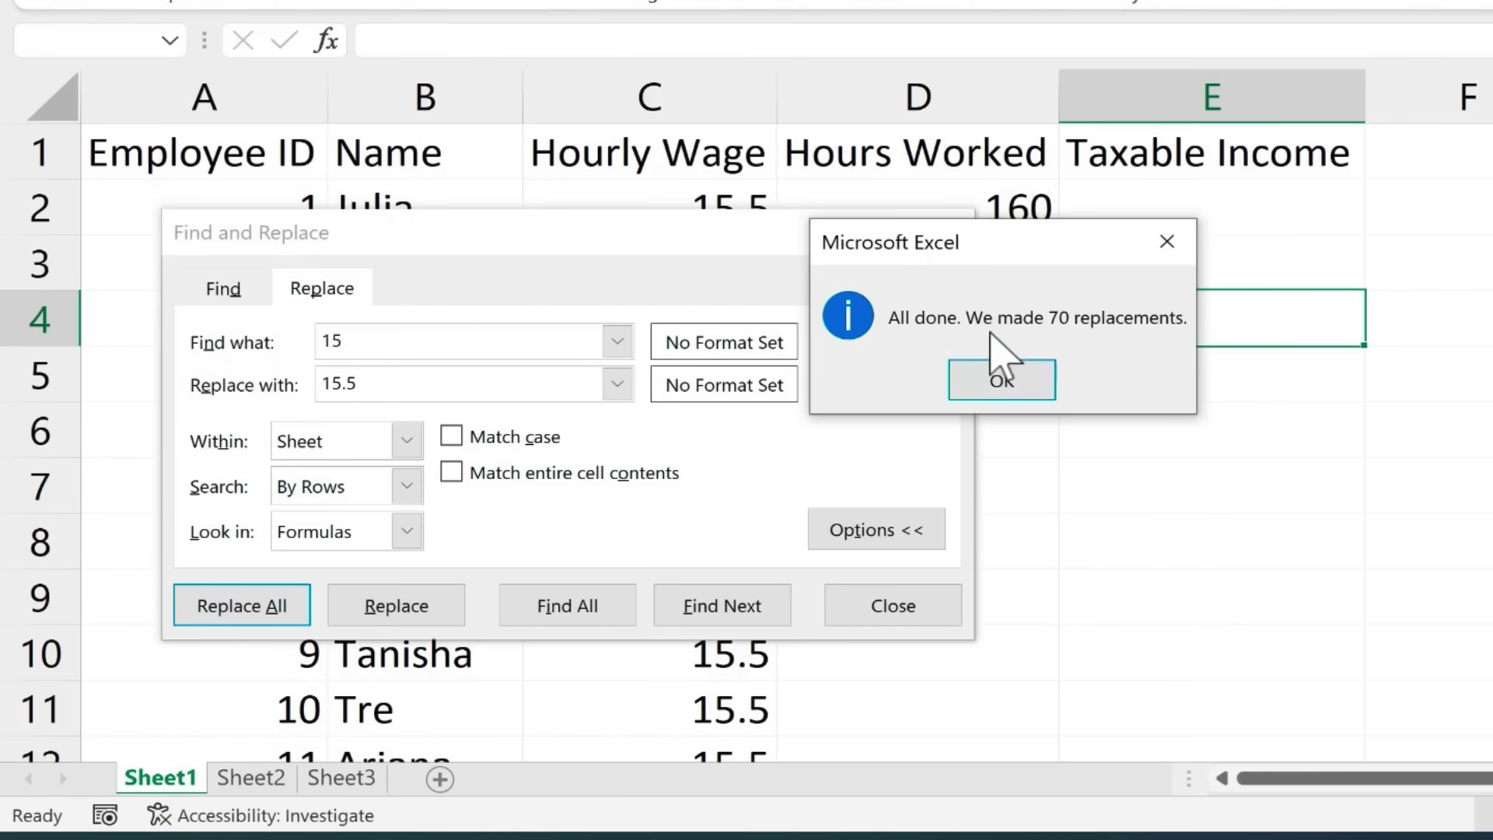
Close Find and Replace and correct the mistakenly replaced employee ID in cell A16 to 15
click(1011, 384)
click(865, 619)
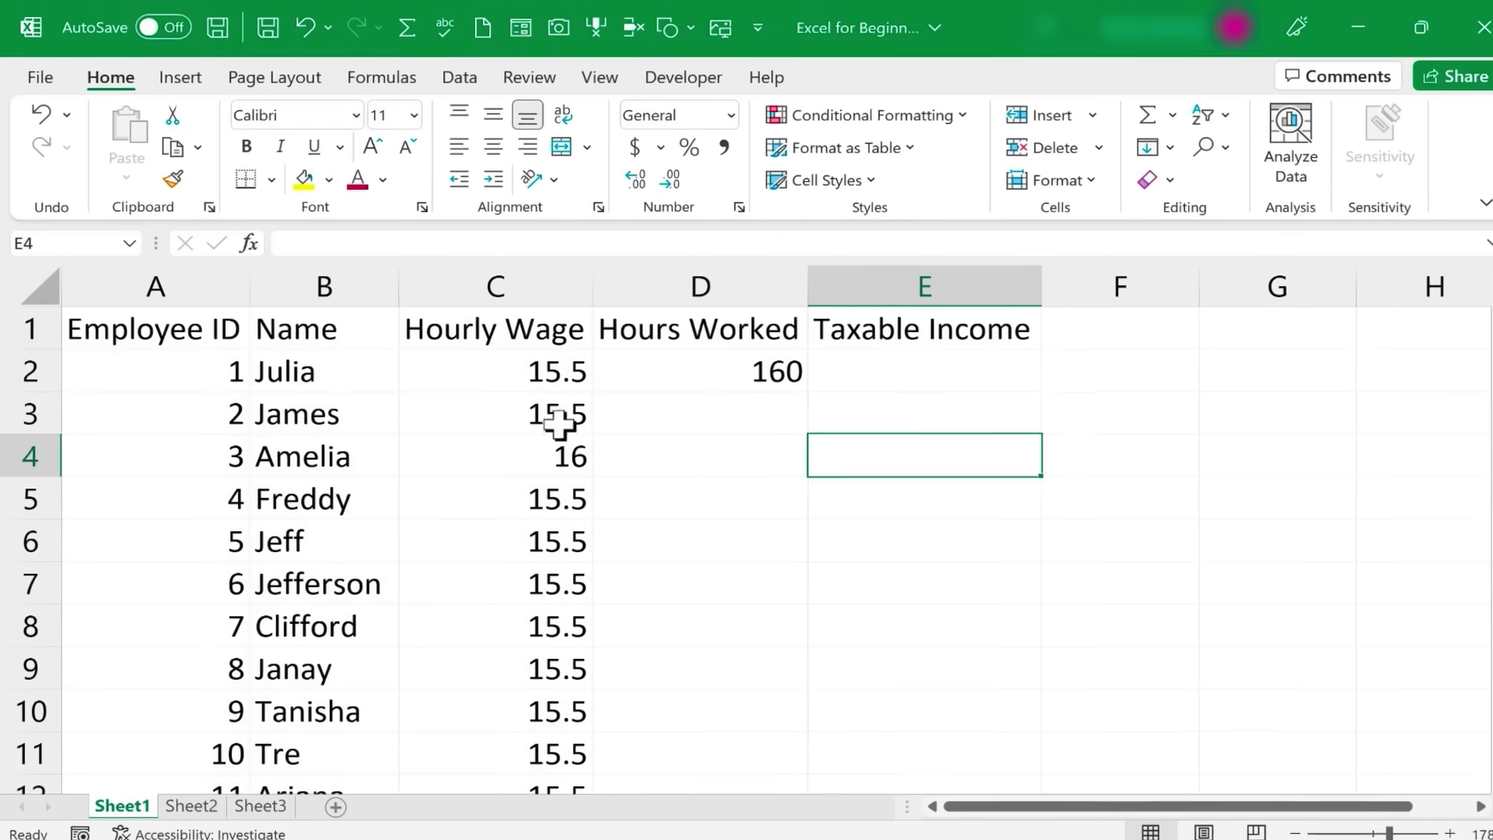
scroll(559, 424, down, 10)
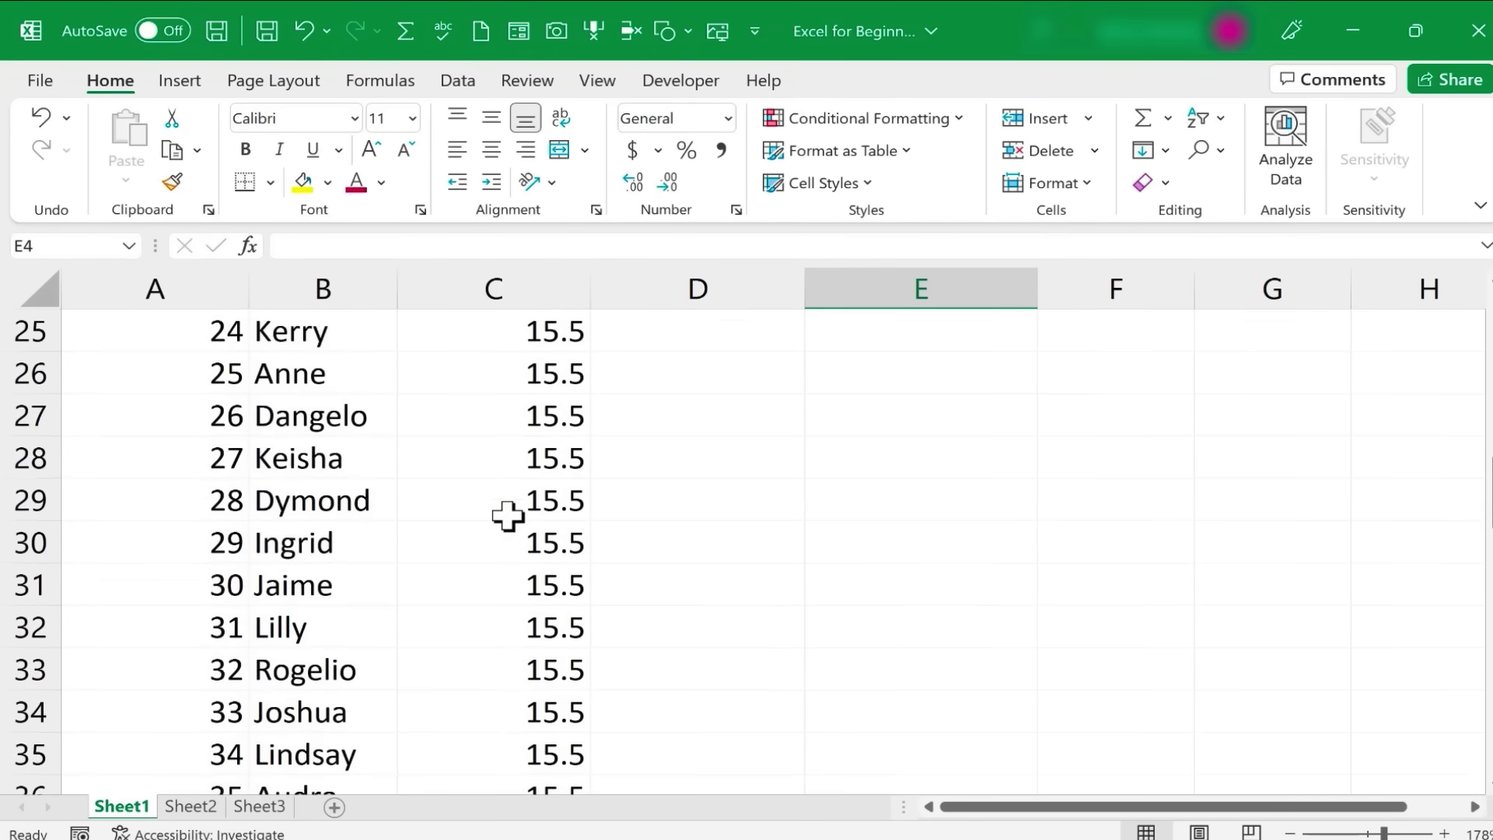
scroll(504, 518, down, 3)
scroll(504, 518, up, 8)
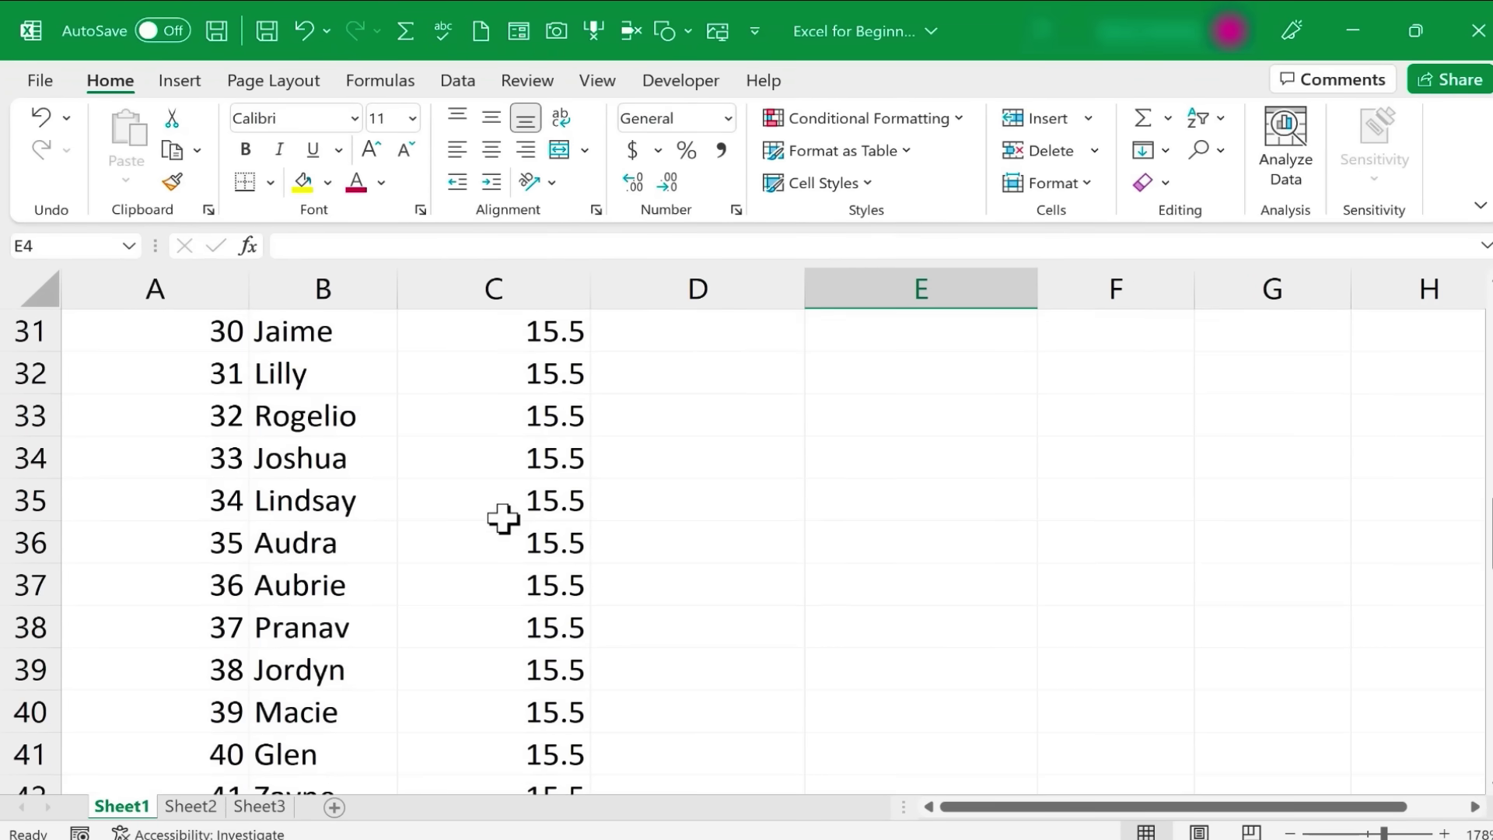
scroll(504, 519, up, 2)
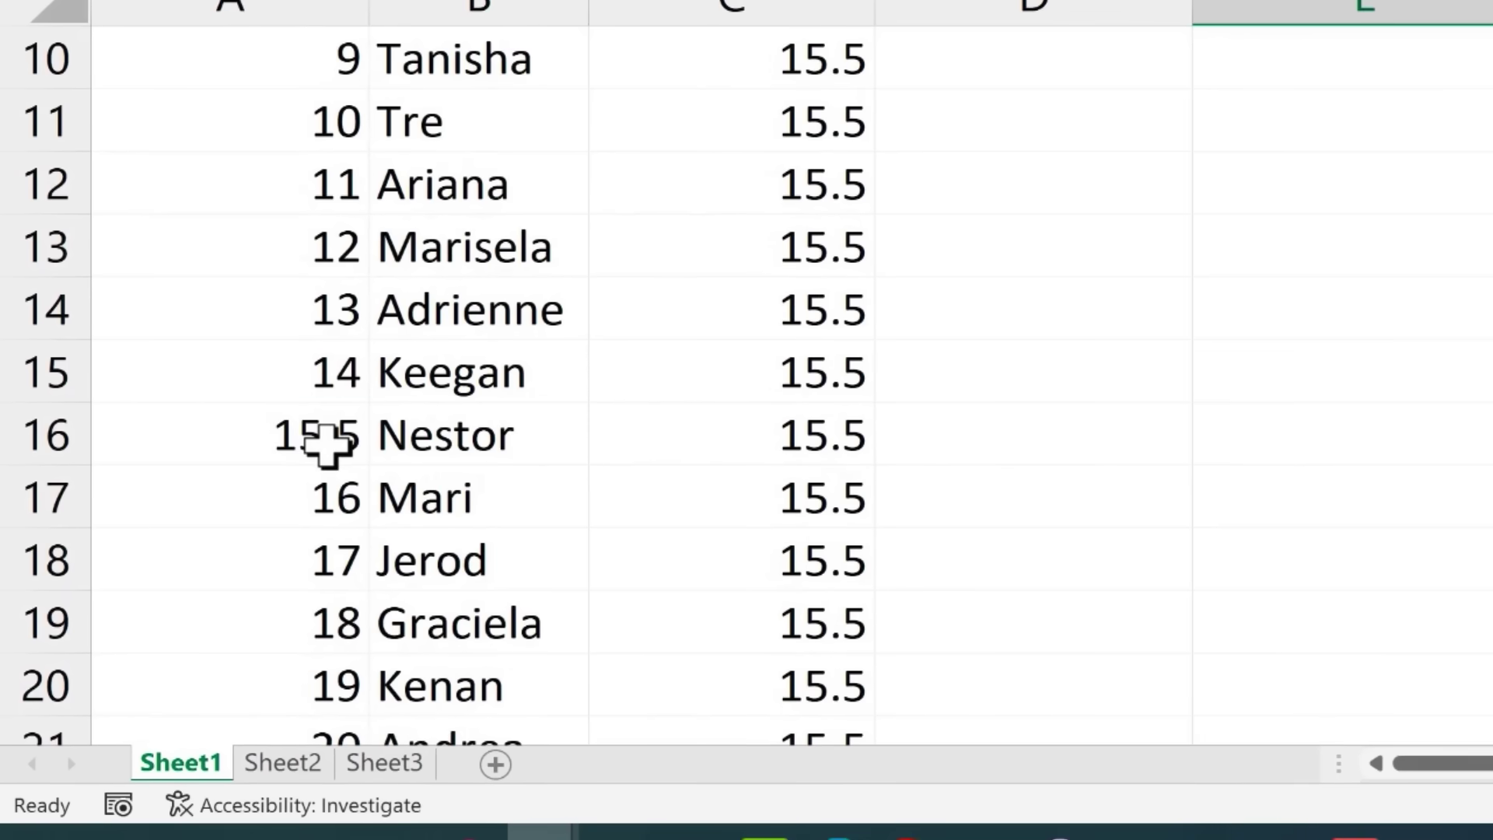
click(323, 445)
text(15)
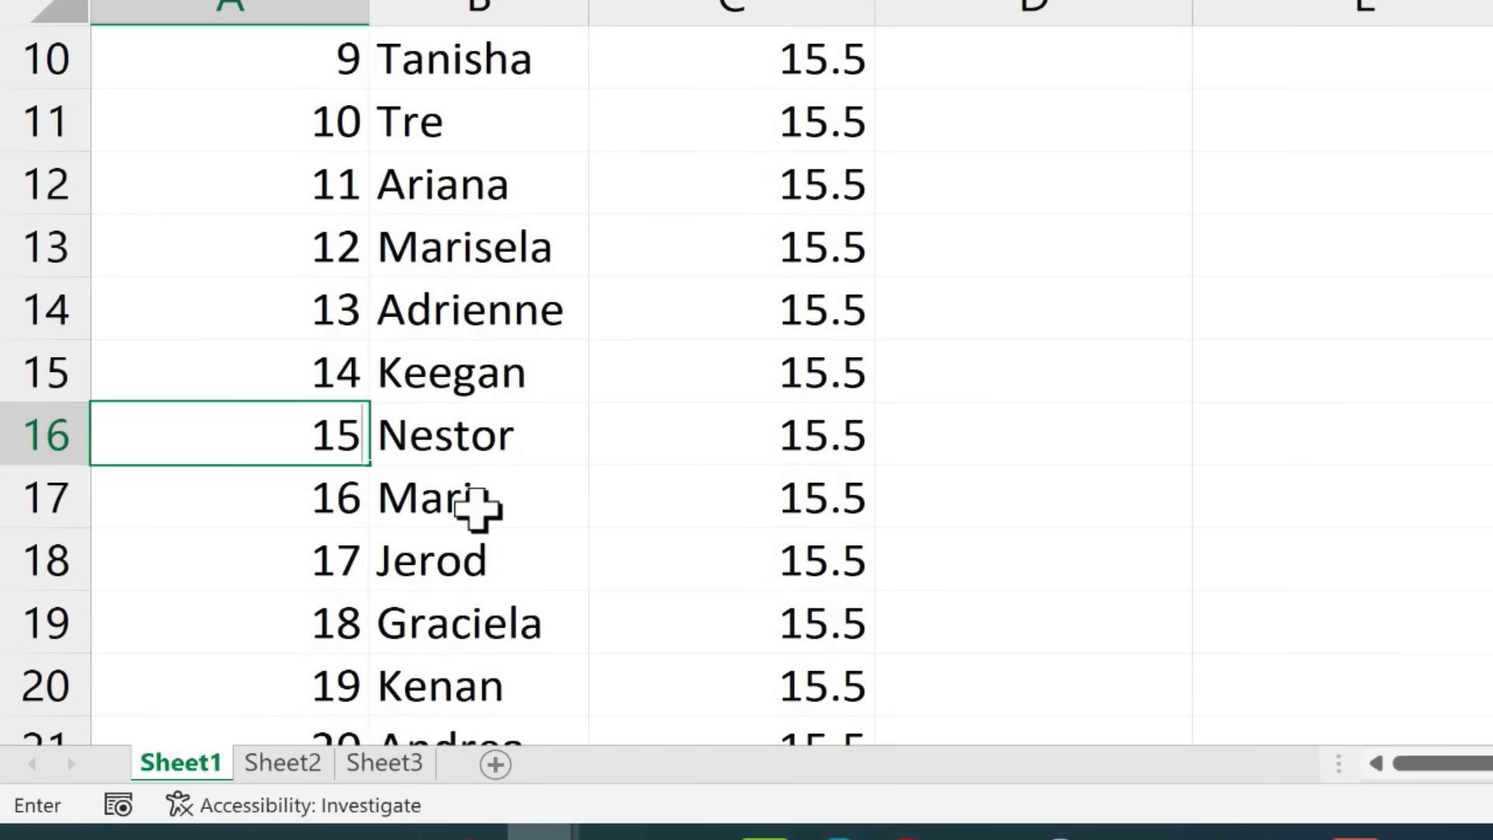
key(Return)
scroll(480, 504, up, 3)
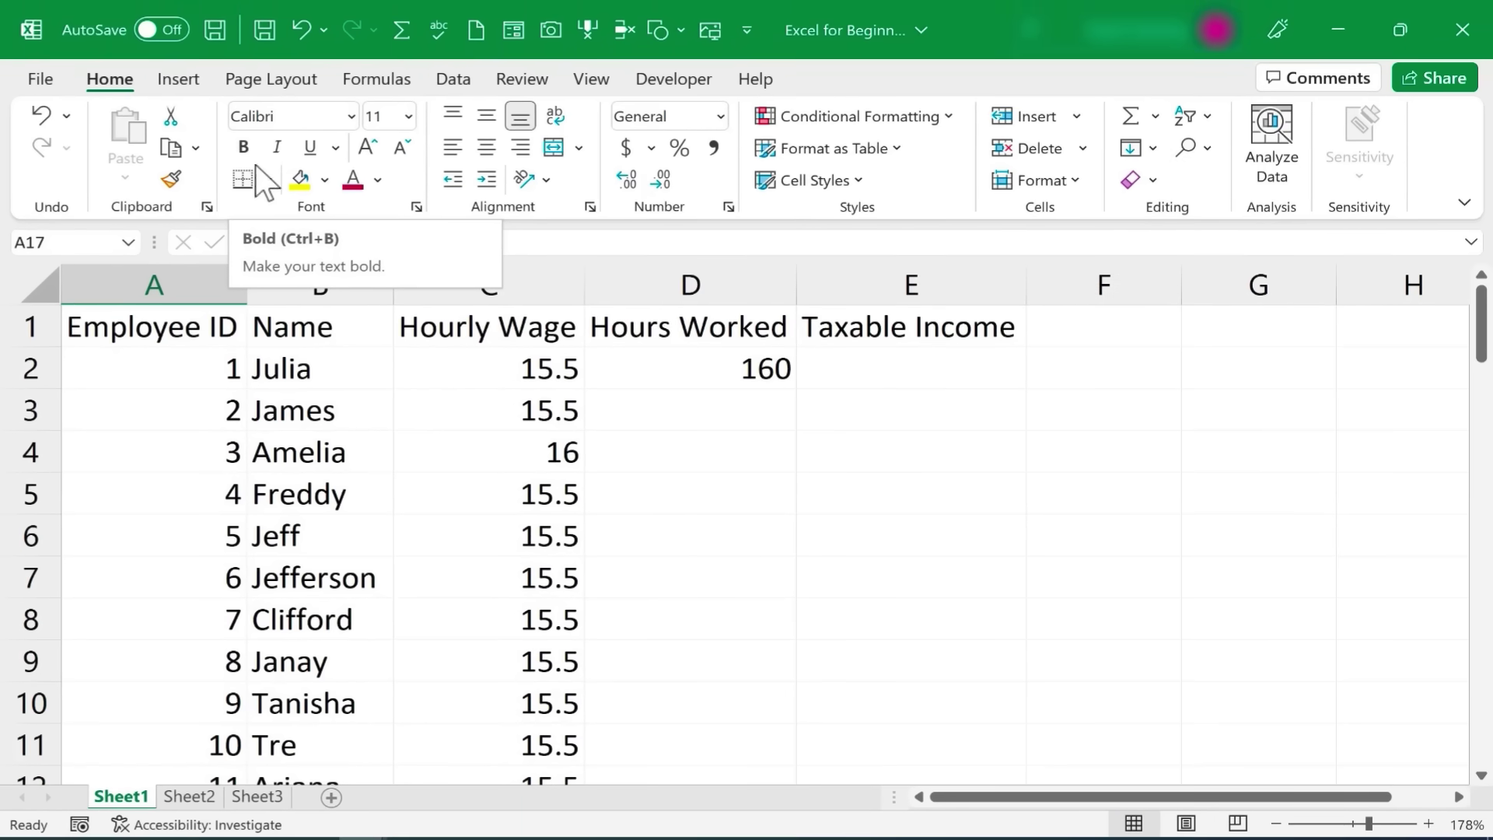
View the replace settings in the Find and Replace dialog and close it without replacing anything
click(1207, 147)
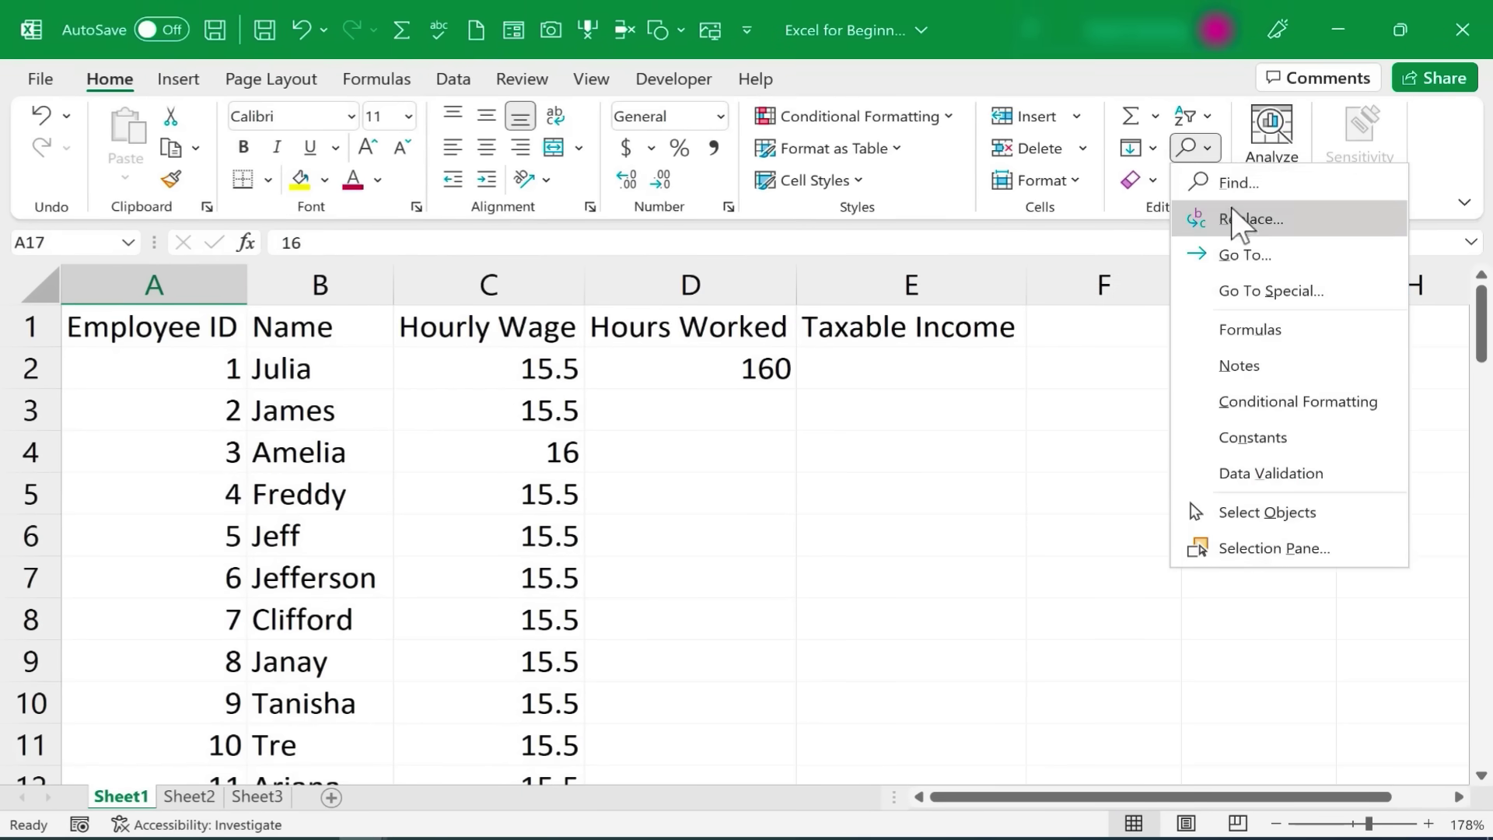
click(697, 580)
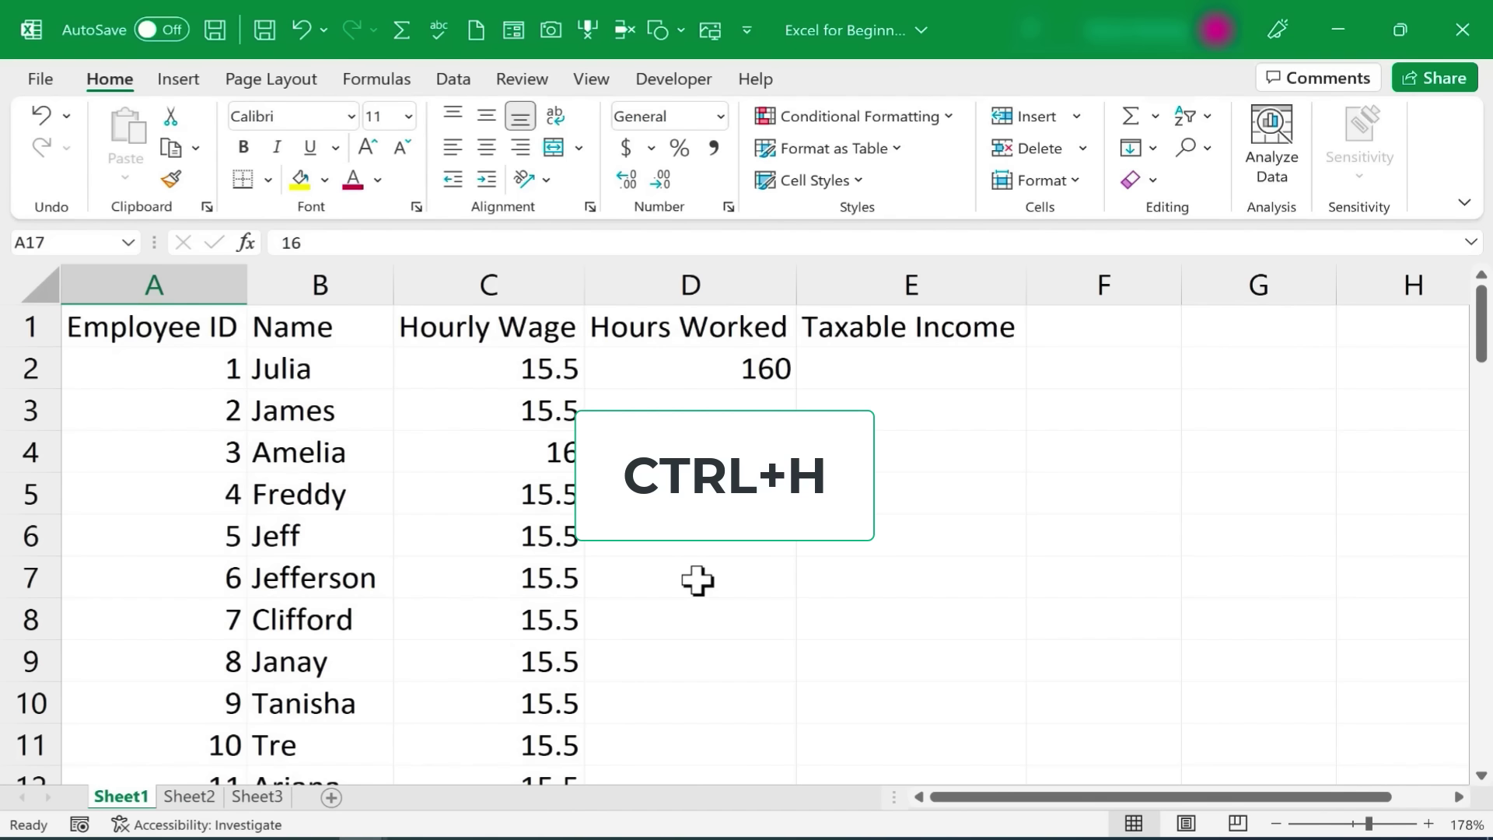
key(ctrl+h)
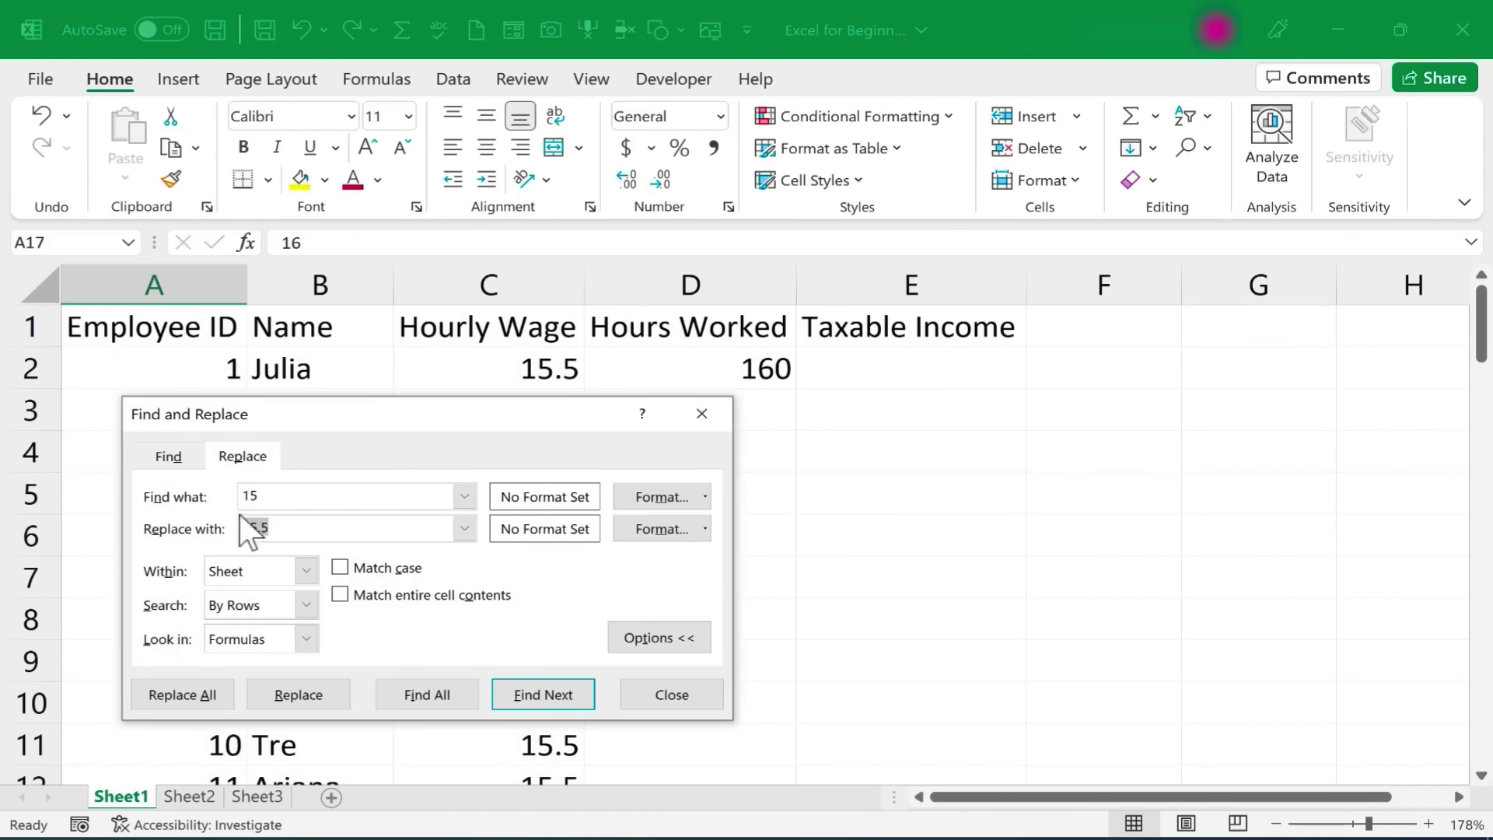
click(670, 693)
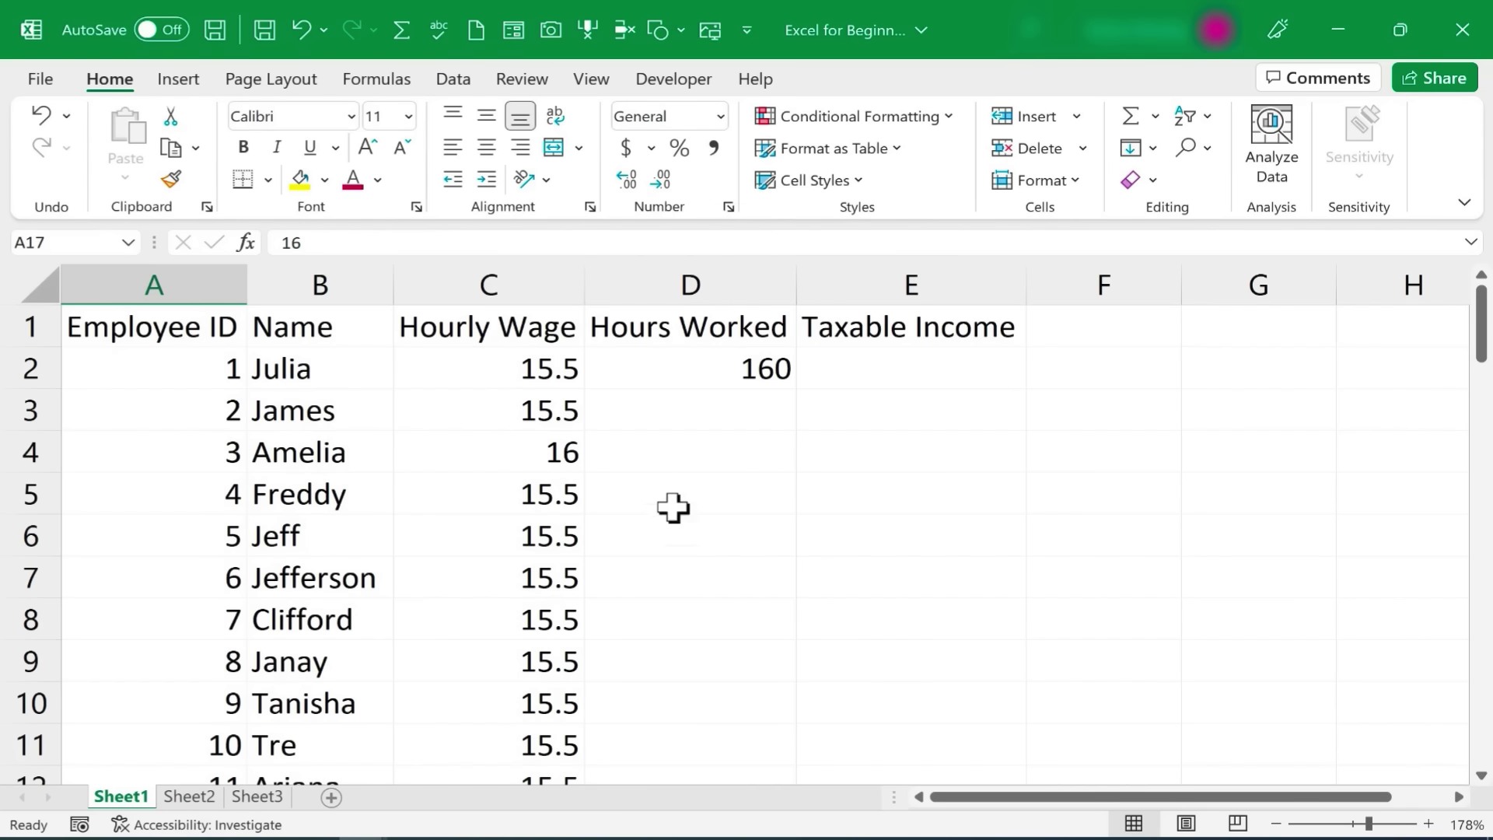
Open the AutoCorrect options from the Proofing settings and look through the list of replacement pairs
click(39, 79)
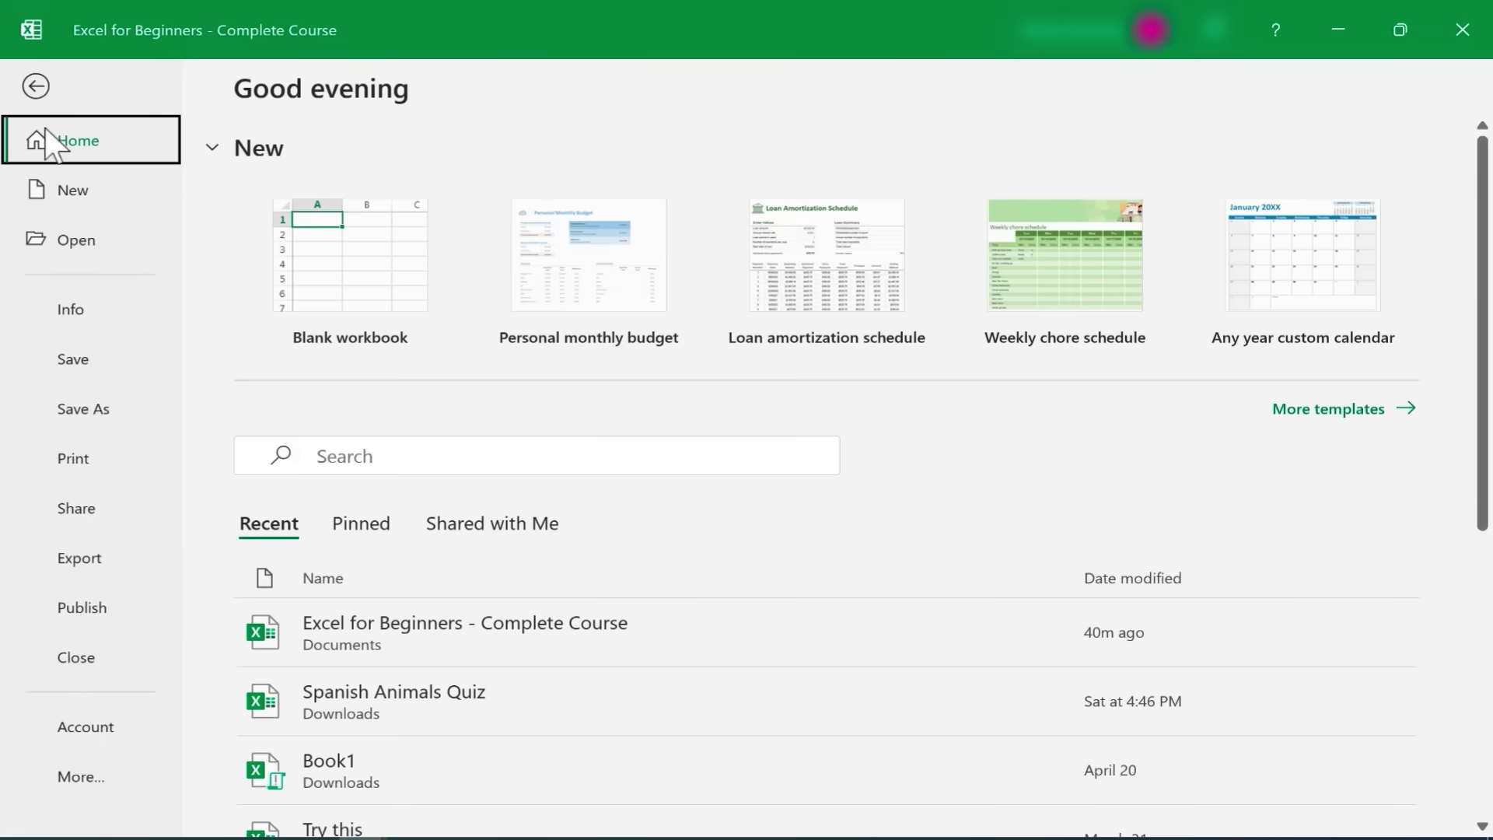
click(76, 777)
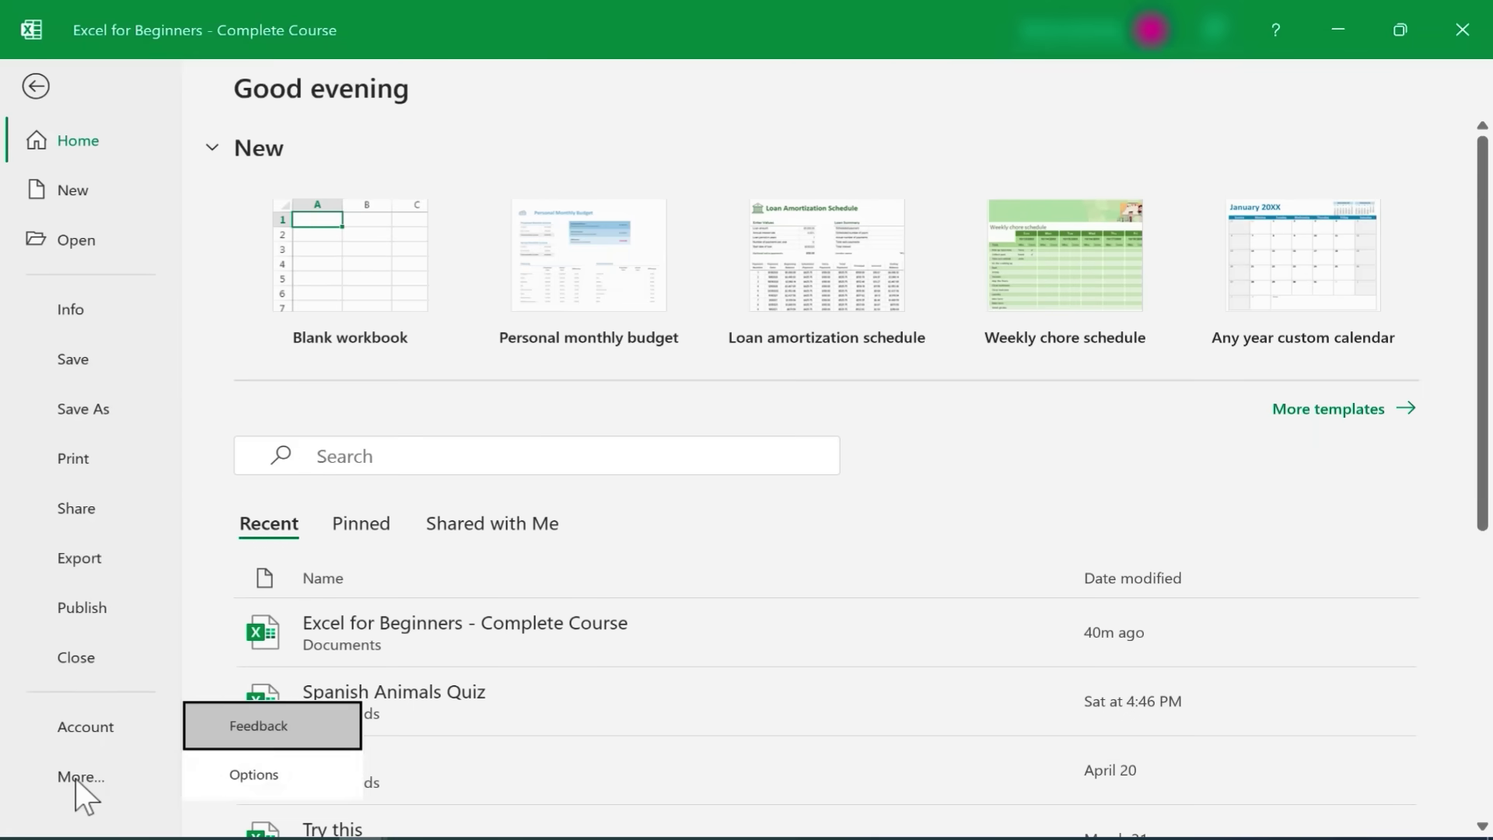
click(260, 773)
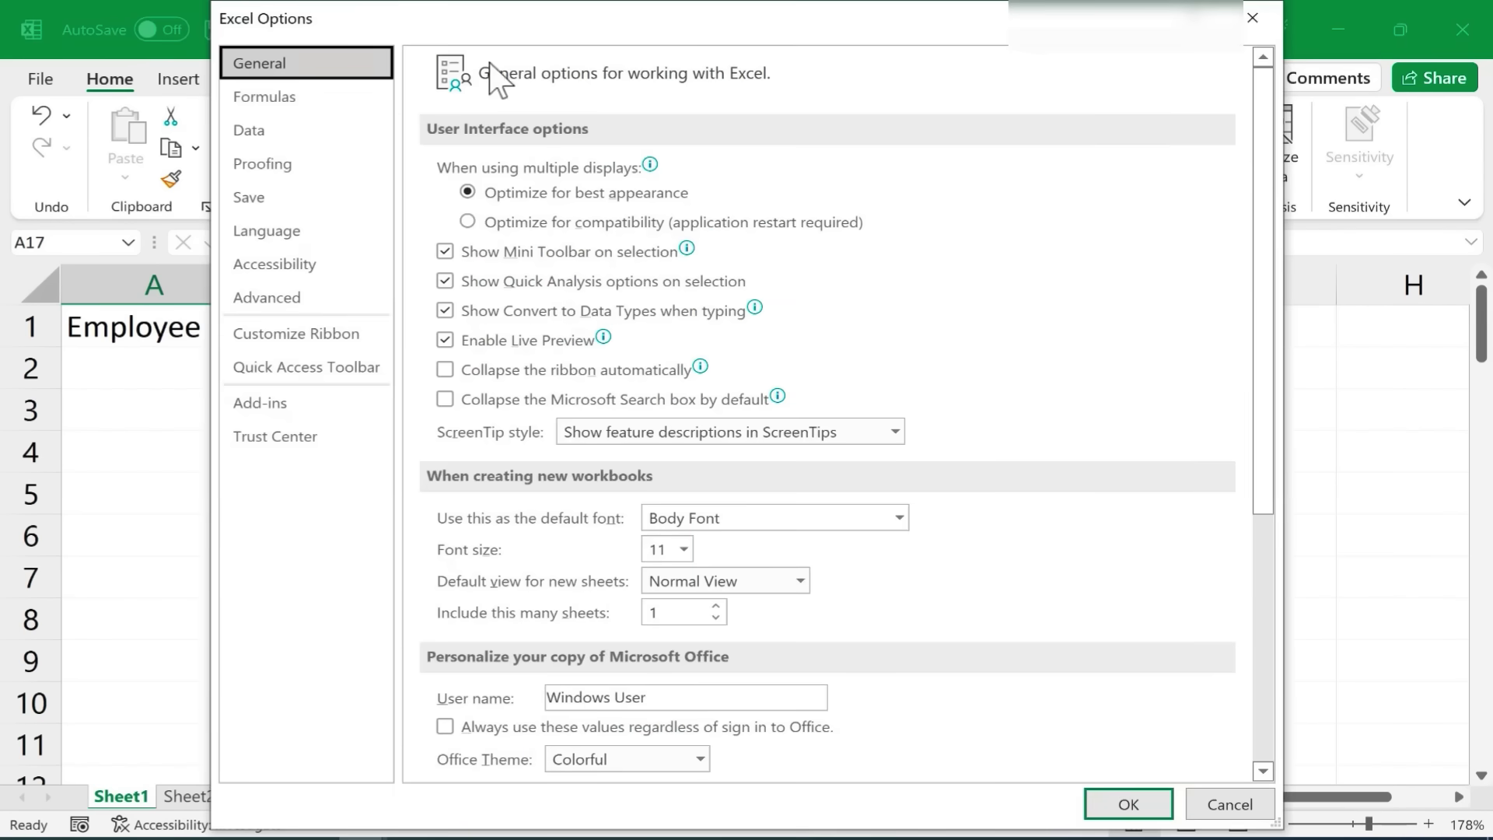
click(273, 159)
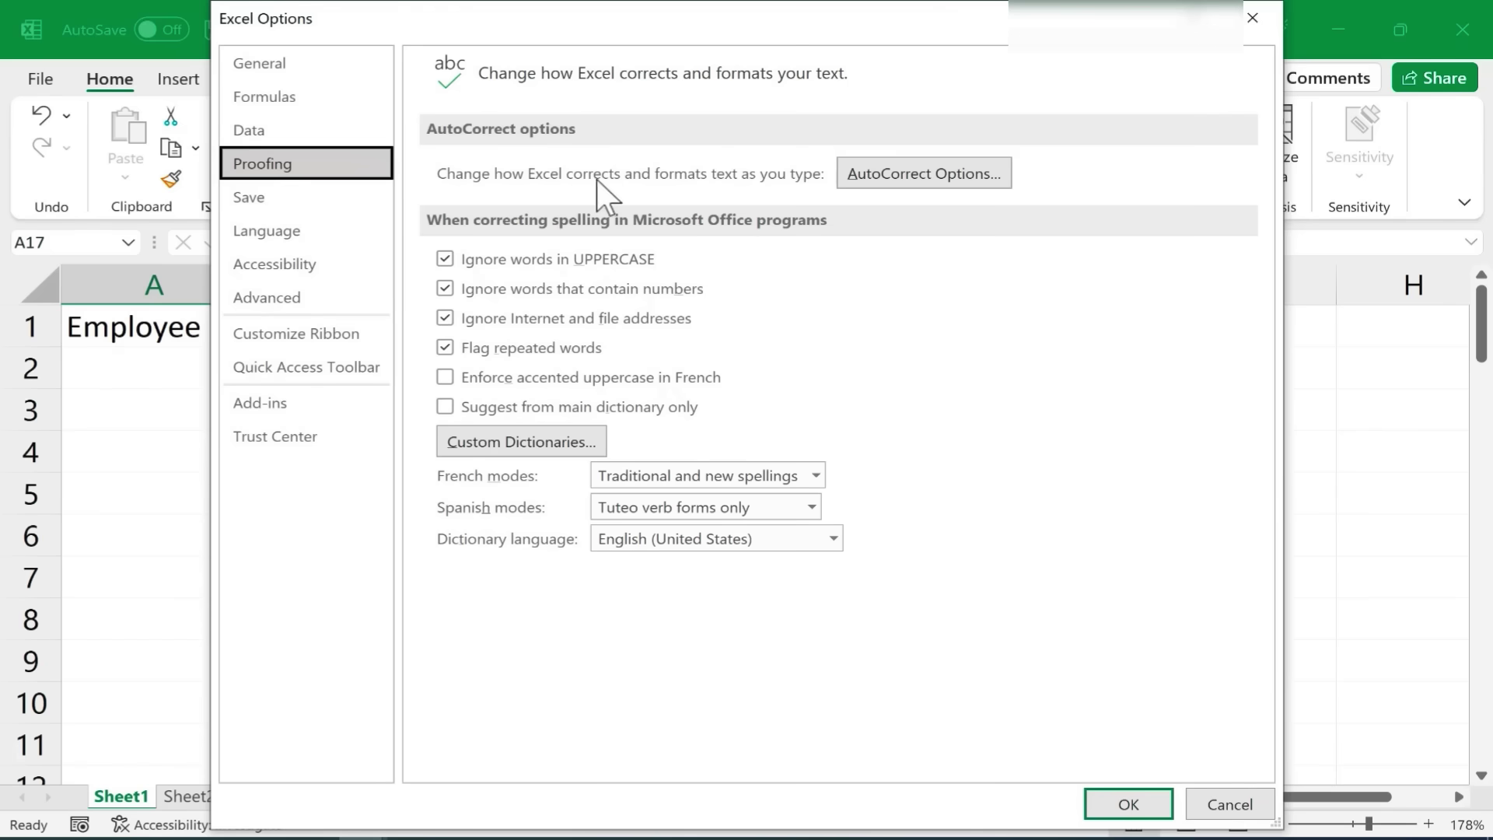
click(968, 178)
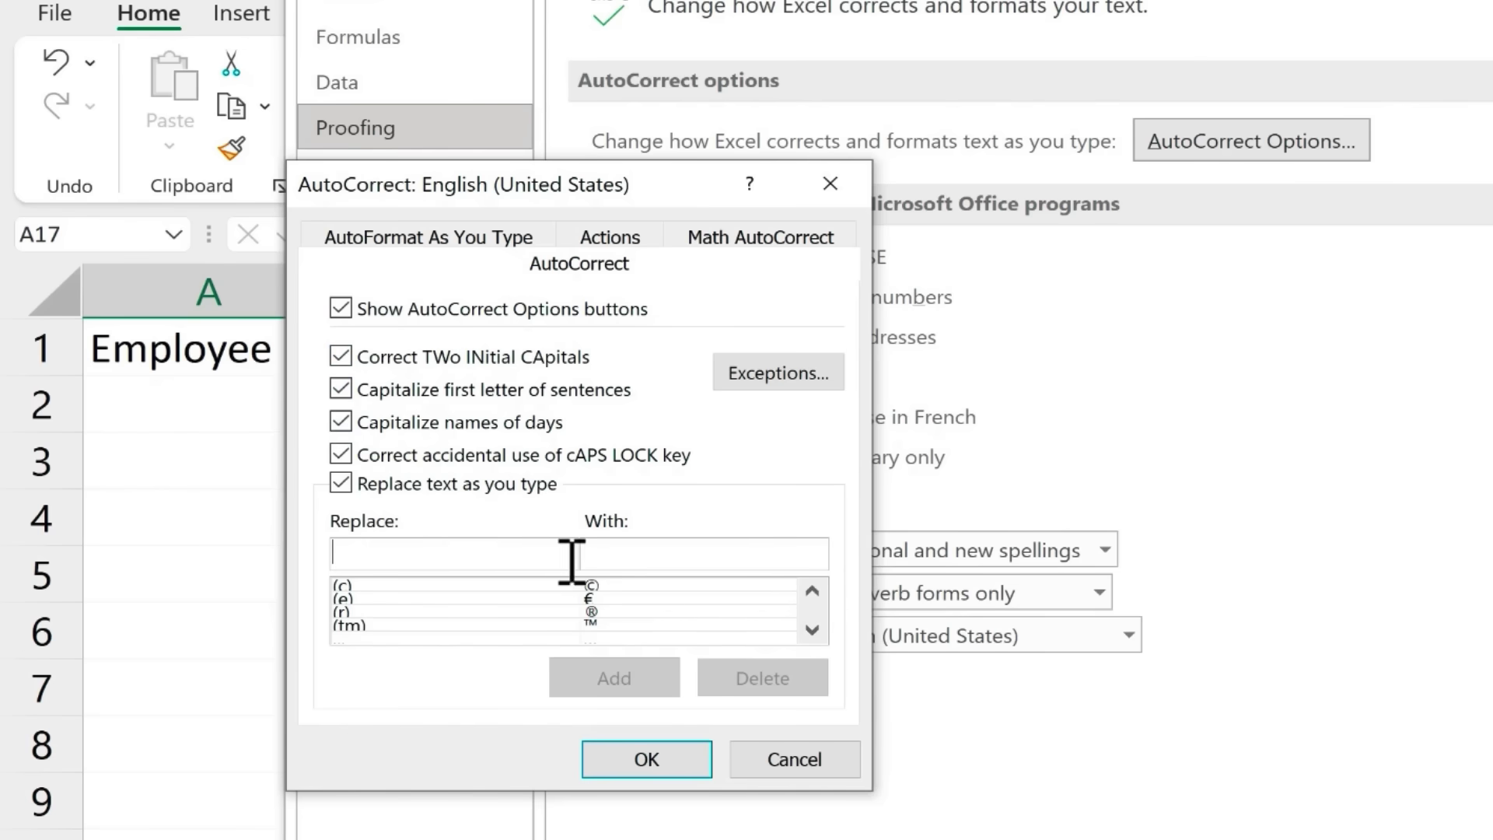
click(671, 555)
scroll(812, 629, down, 12)
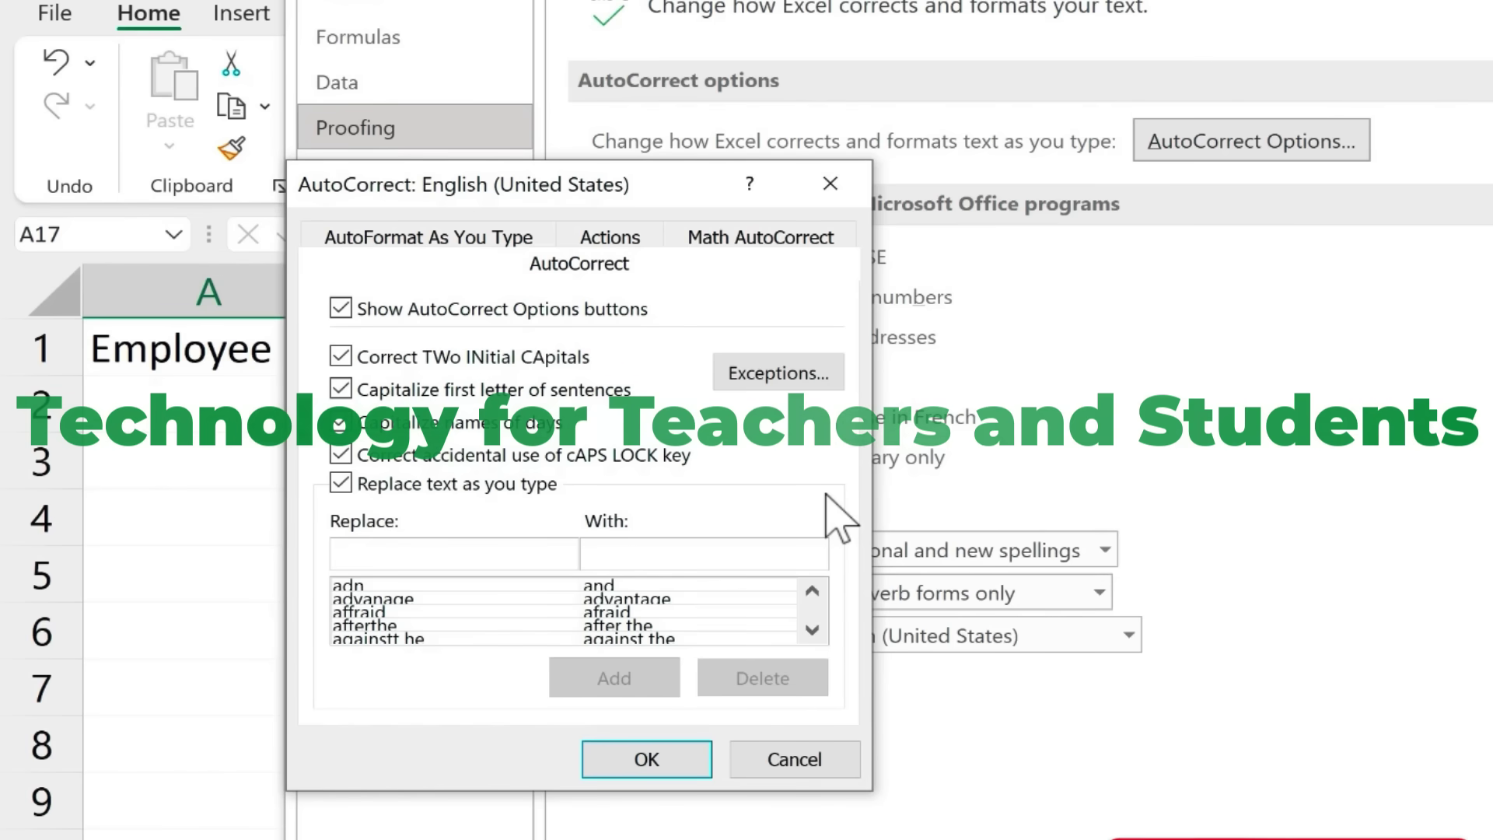
Add an AutoCorrect entry that replaces t4tas with Technology for Teachers and Students, and accept the options
text(t)
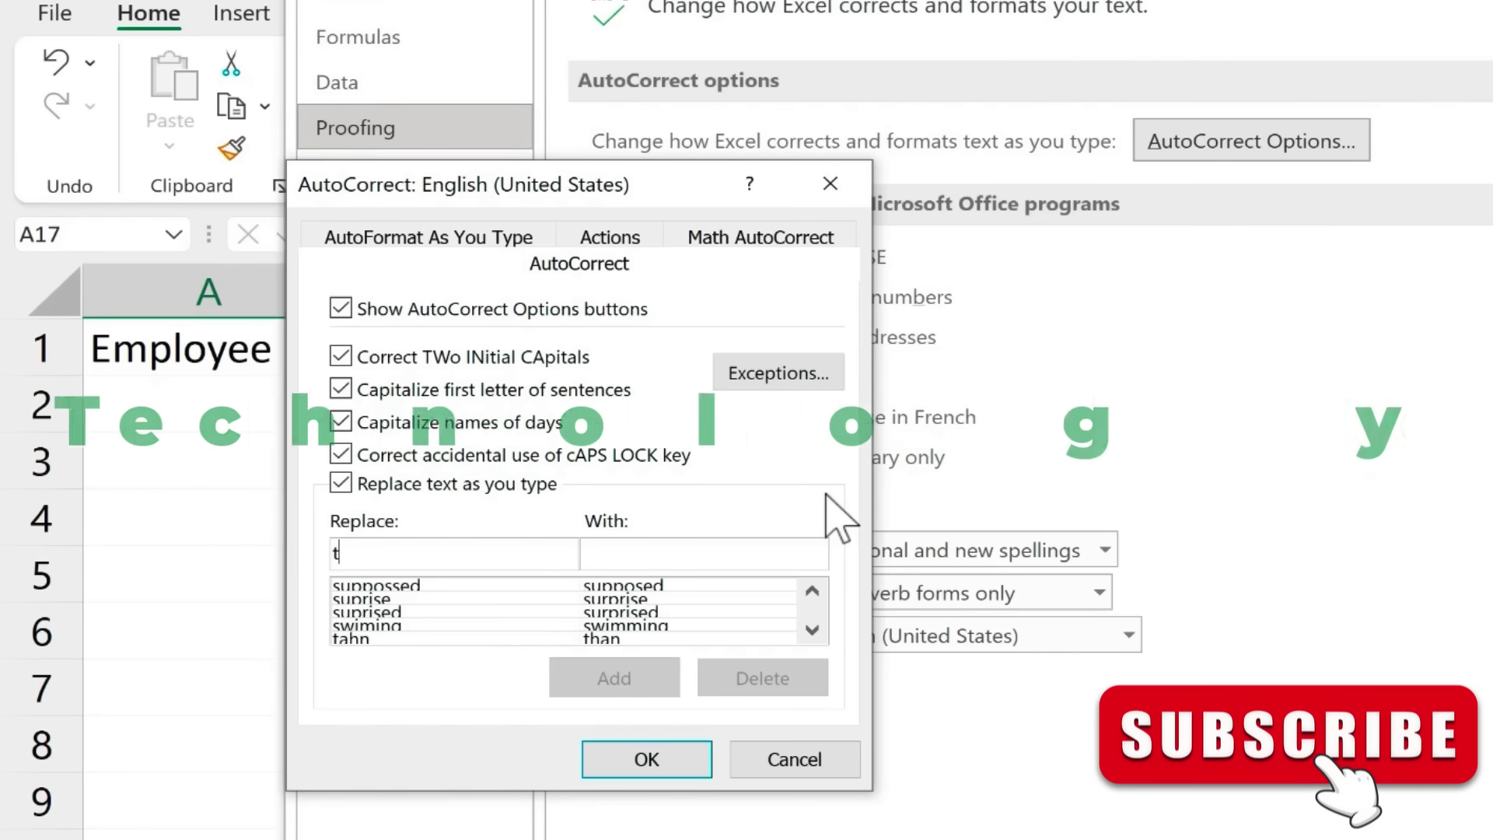
text(4tas)
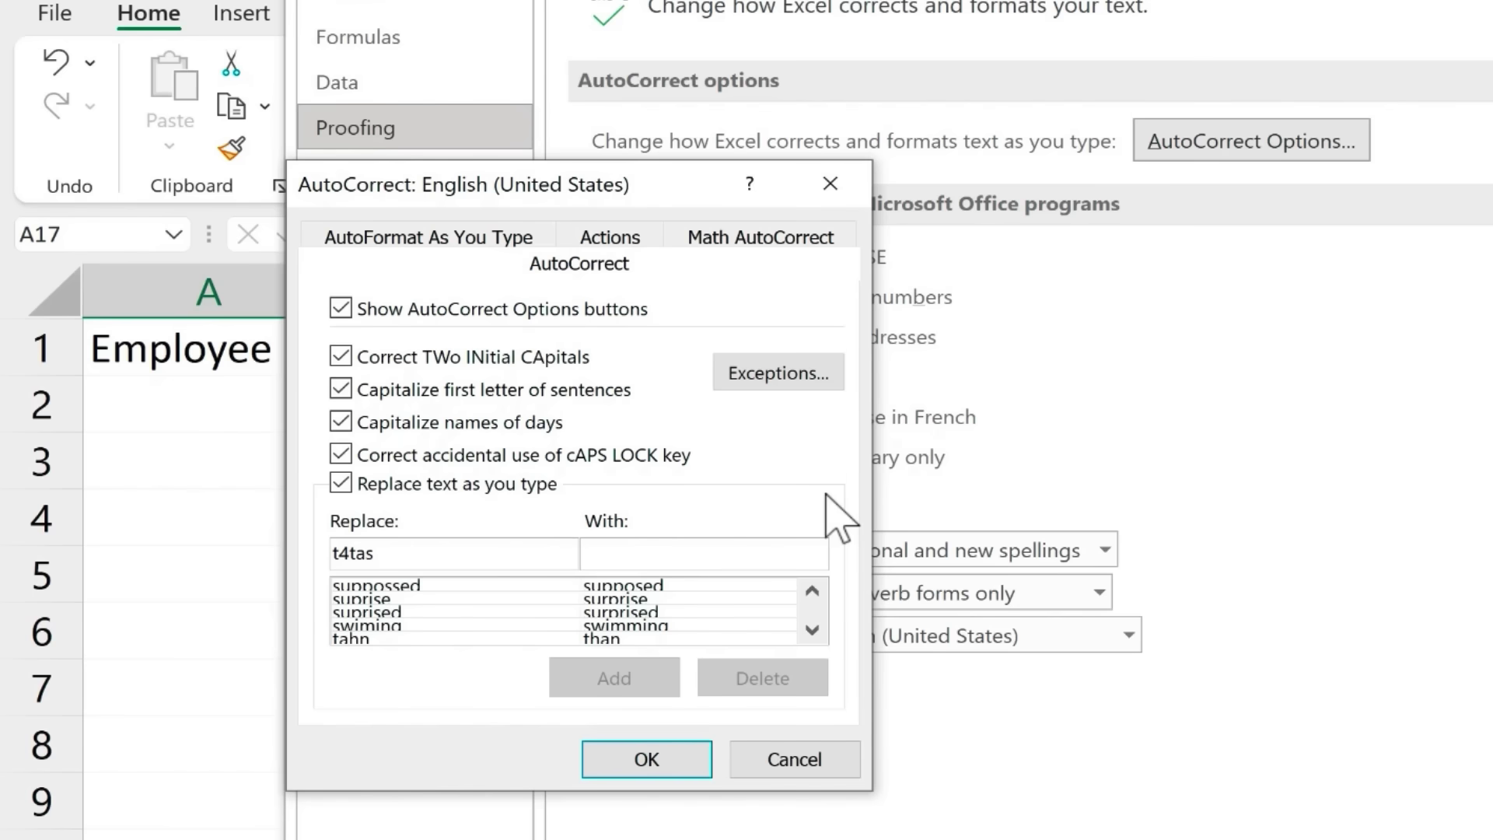
text(T)
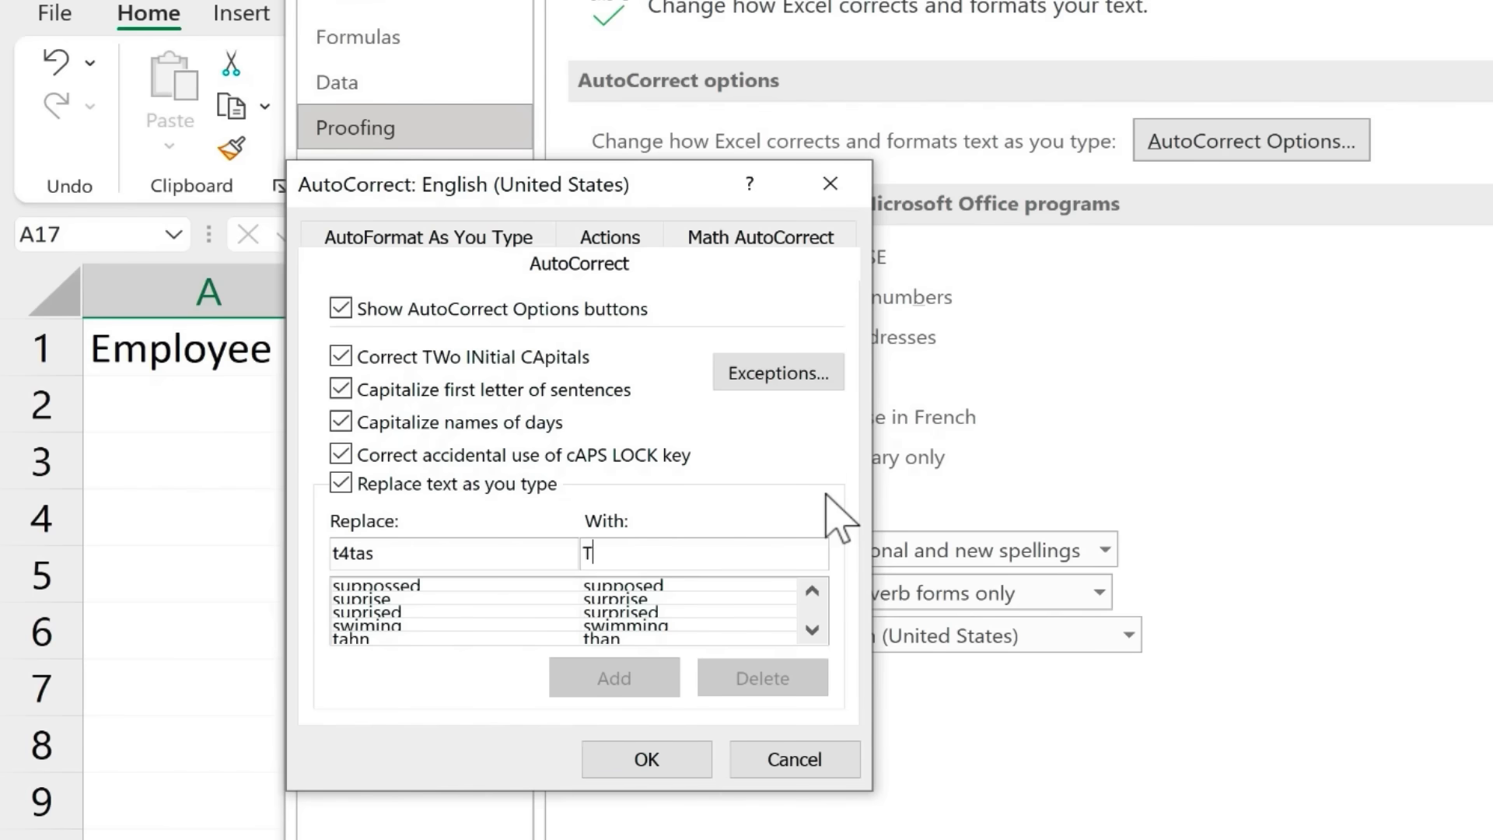
text(echnology for Teachers and Students)
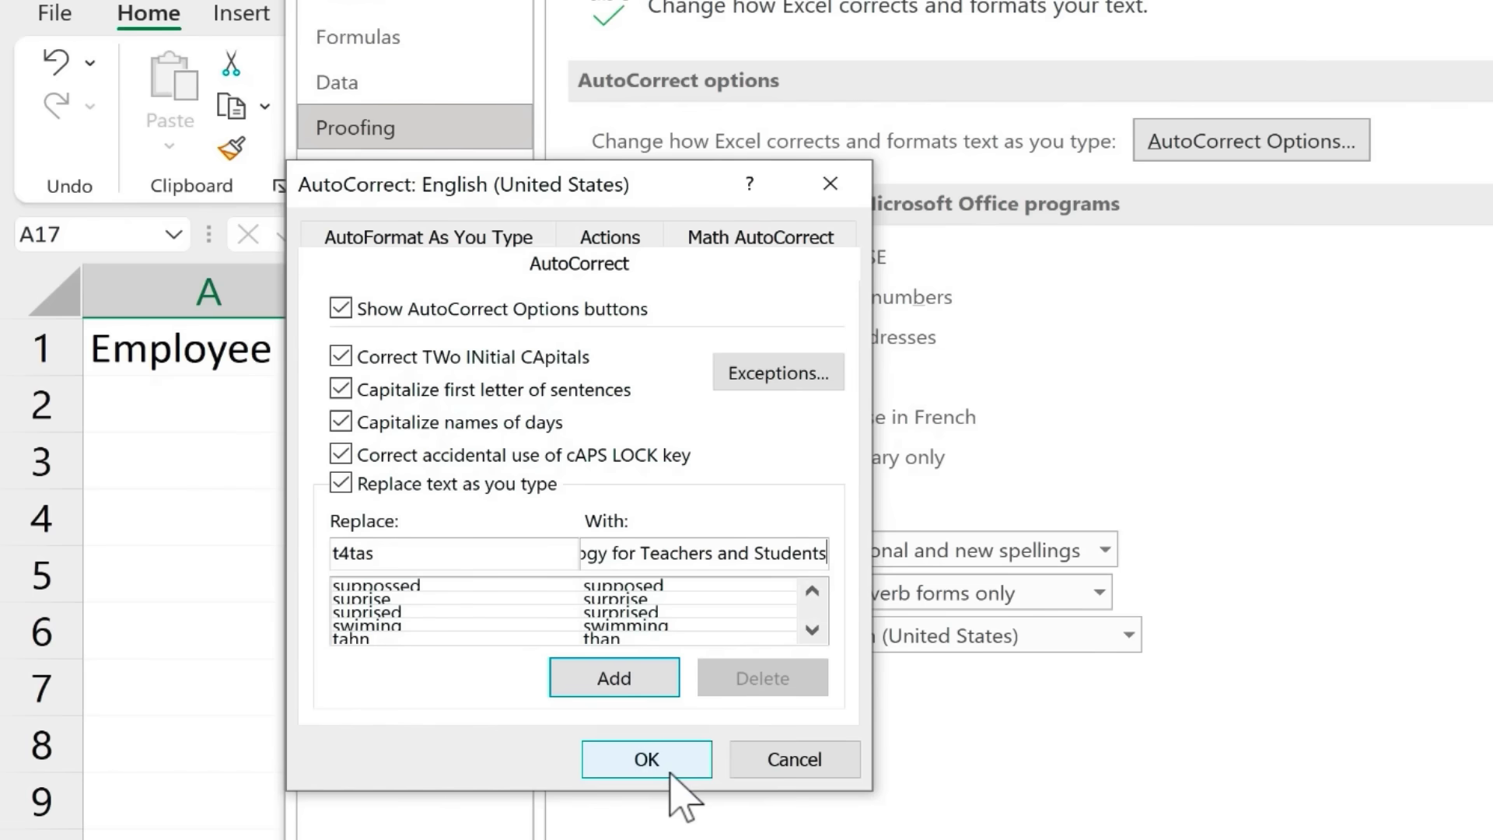
click(643, 685)
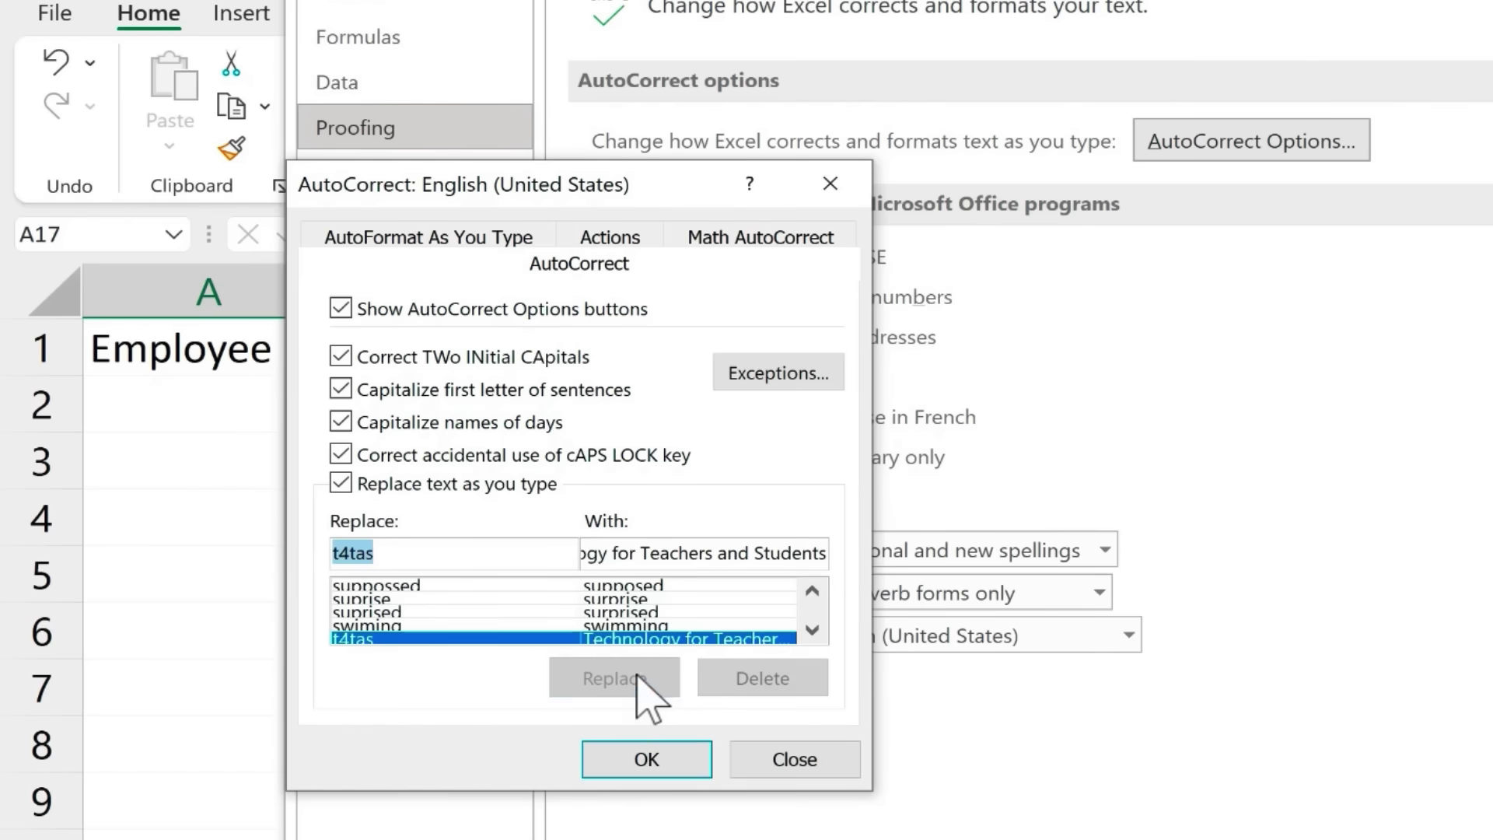
click(659, 759)
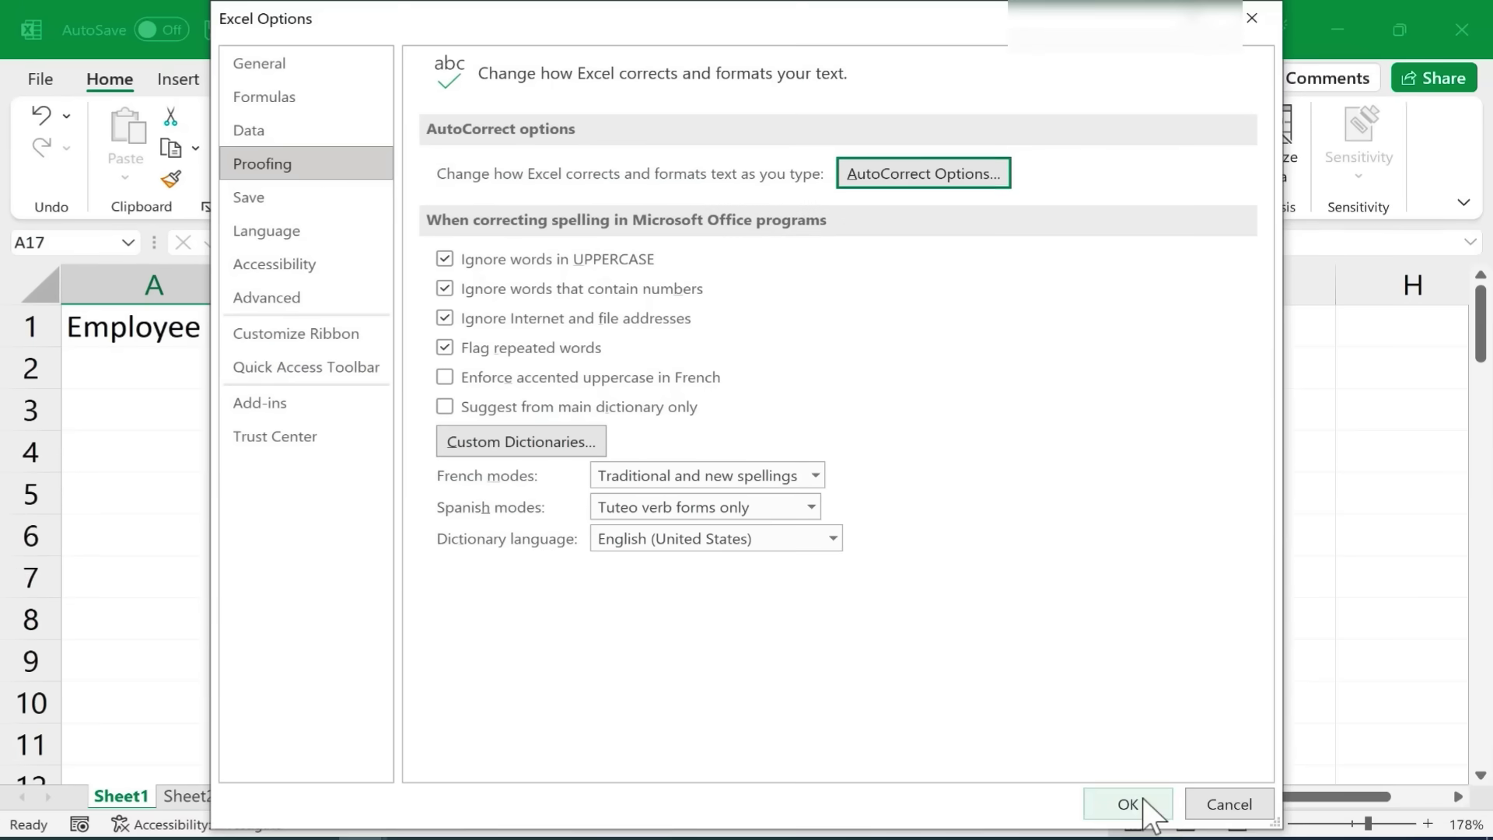
click(1149, 809)
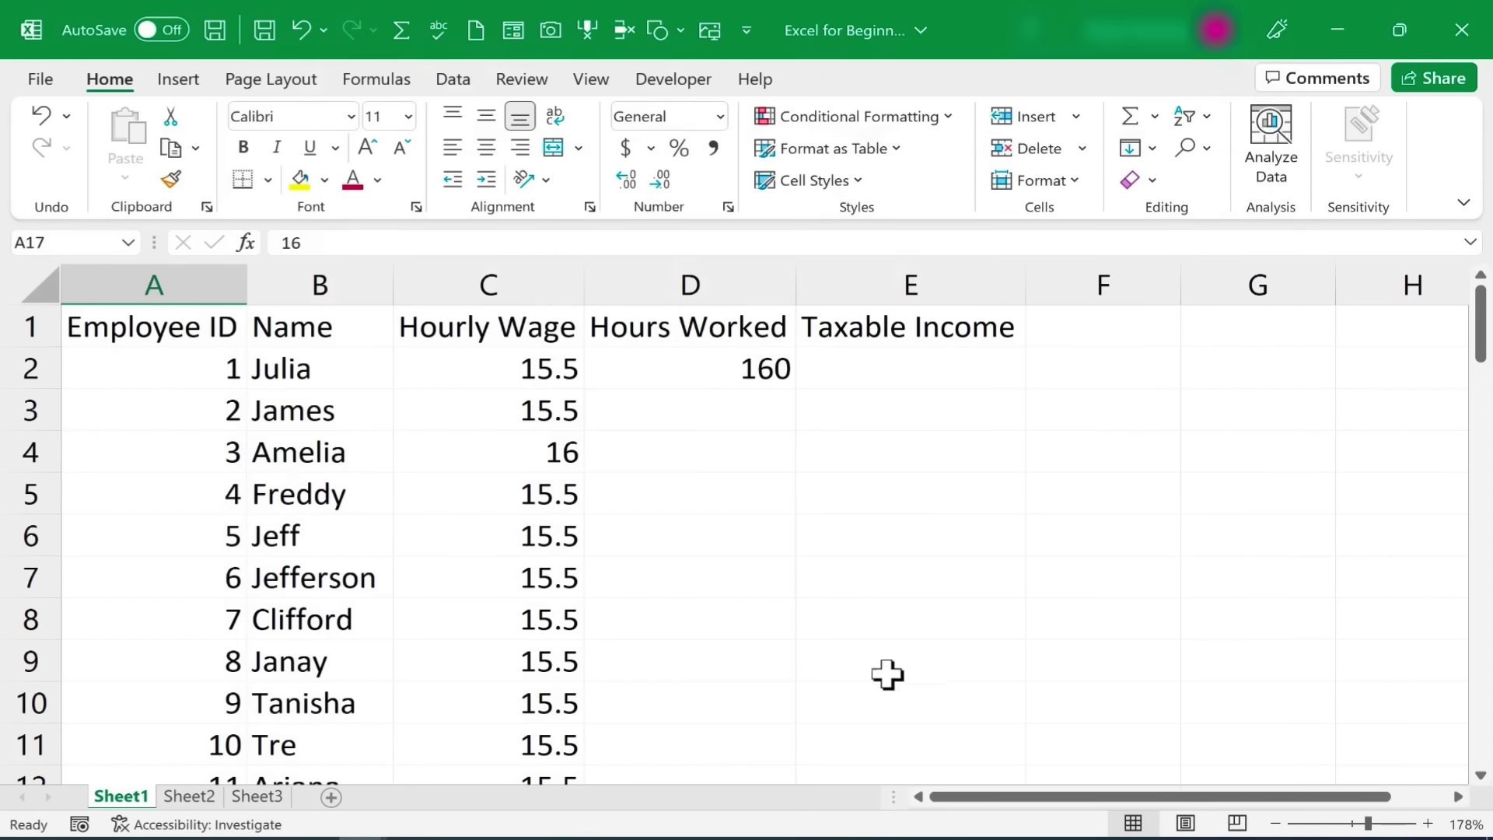
Test the AutoCorrect entry by entering t4tas in cell E3, and undo the entry
click(864, 420)
text(t4tas)
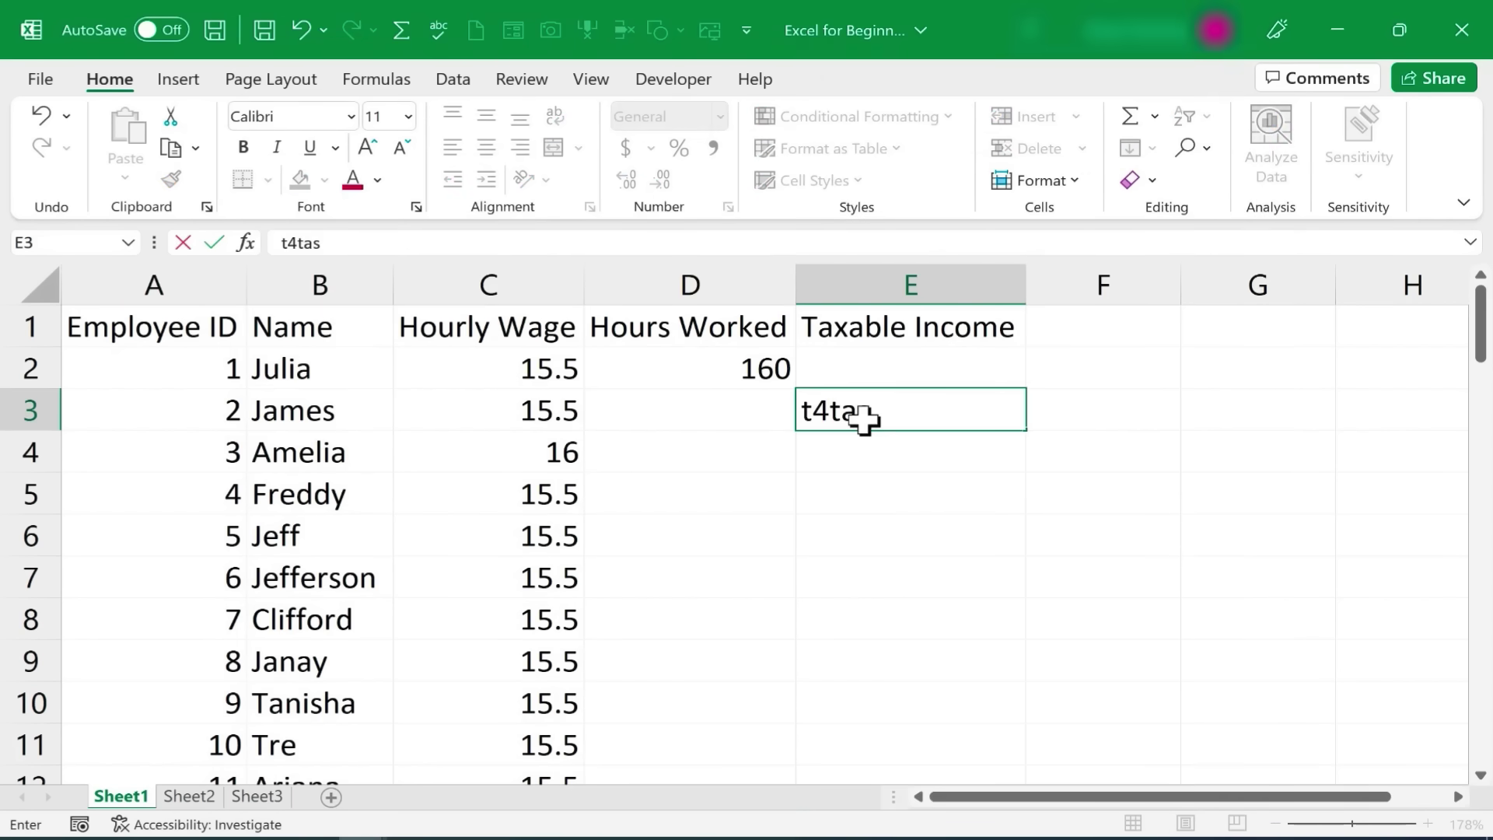
key(Return)
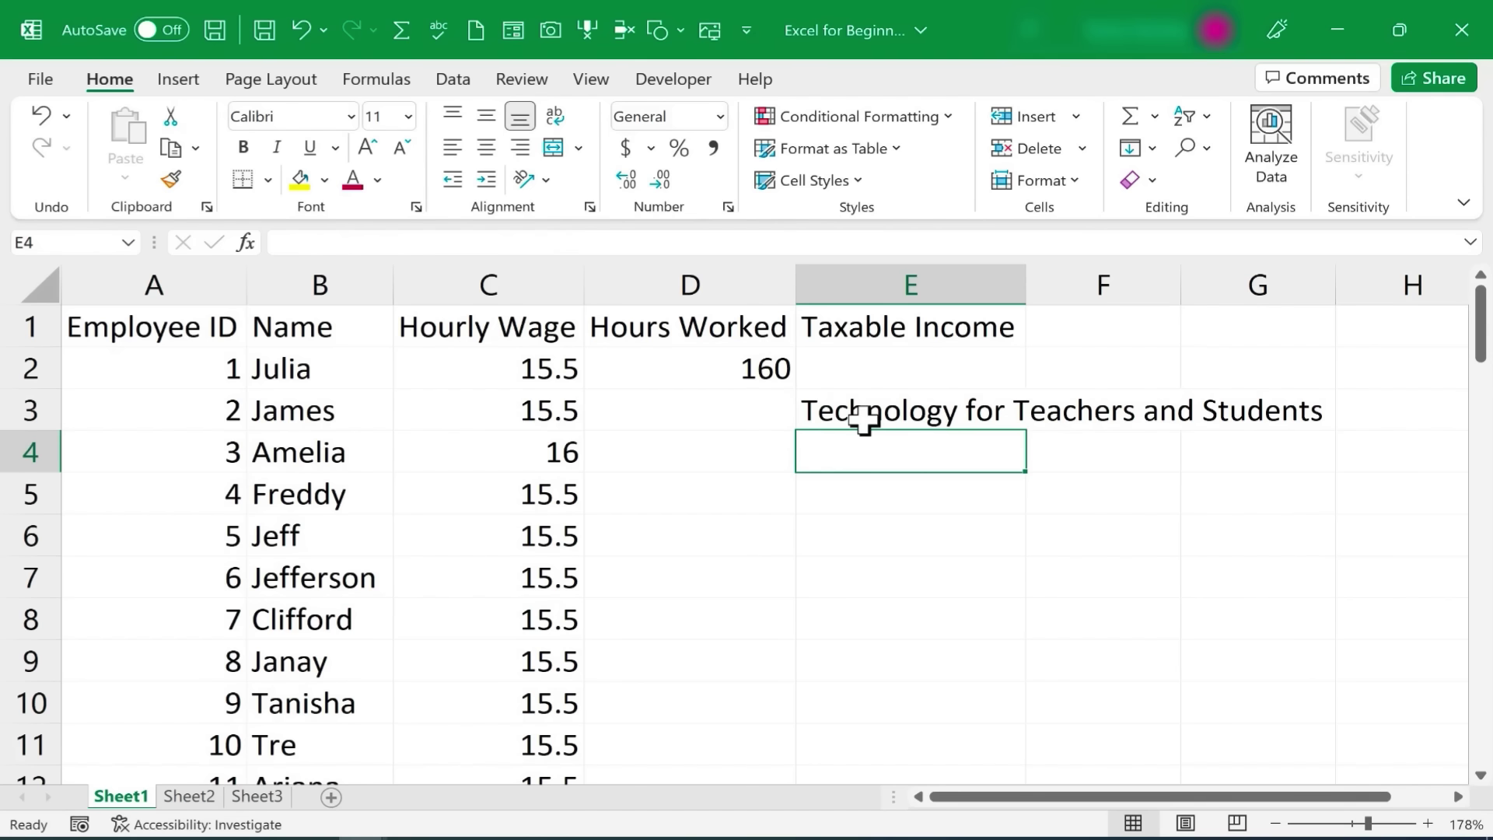
key(ctrl+z)
click(1055, 548)
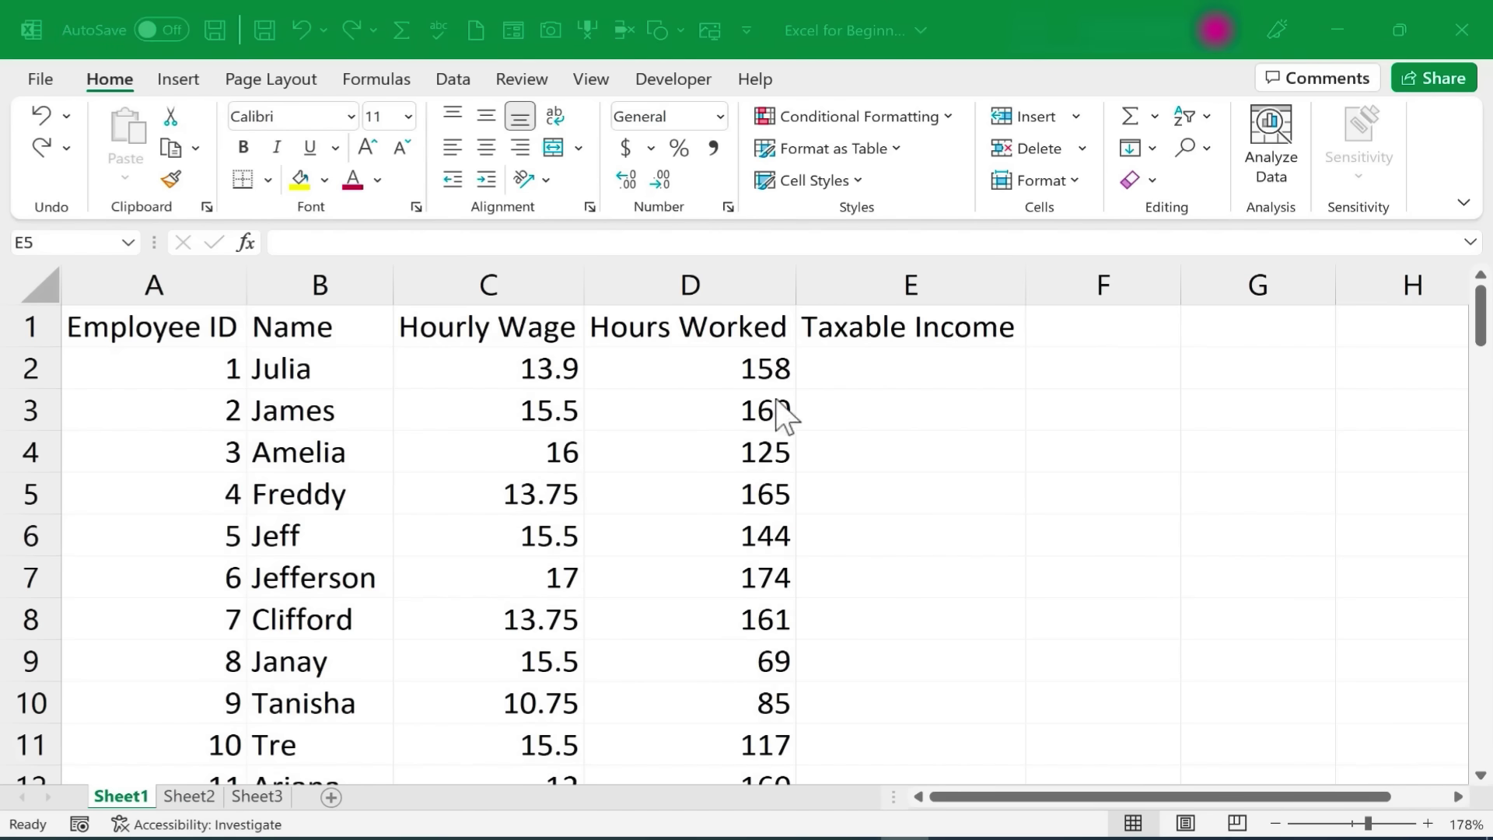
Copy the hourly wage in cell C4 into cell E6 and undo the paste
scroll(782, 497, down, 3)
scroll(781, 502, down, 4)
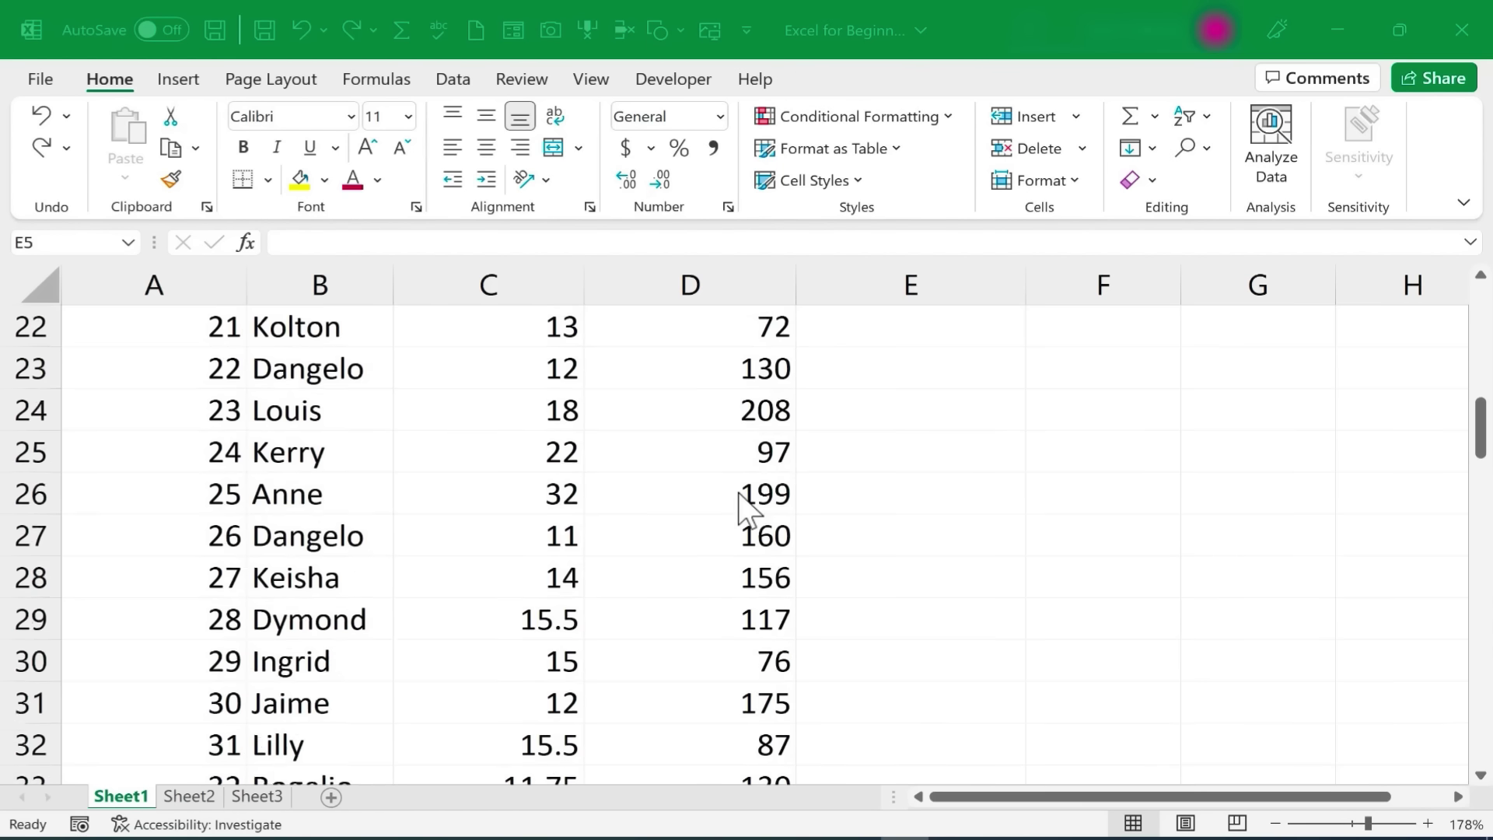
scroll(747, 506, up, 7)
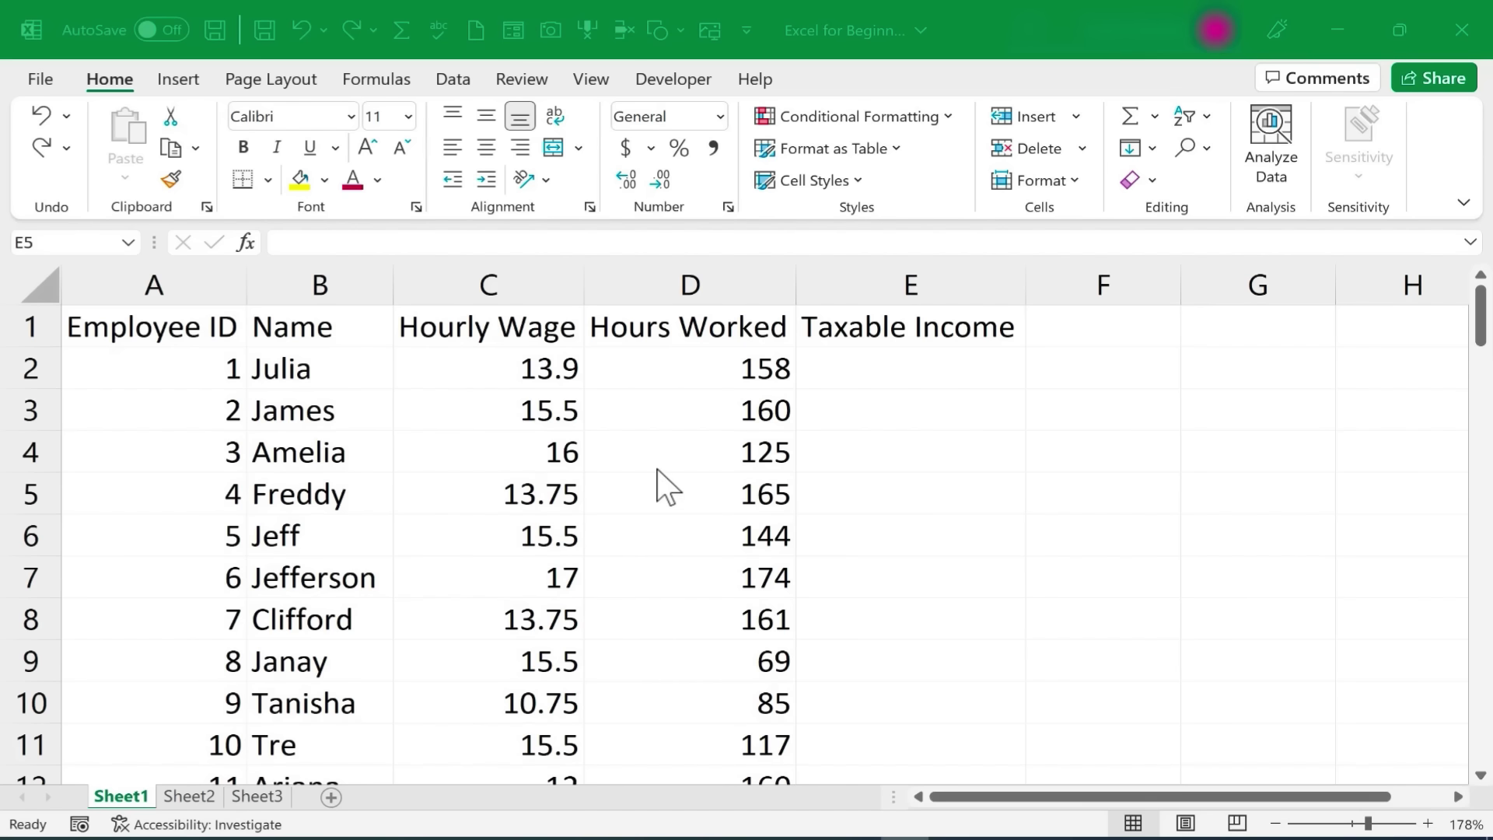
click(523, 452)
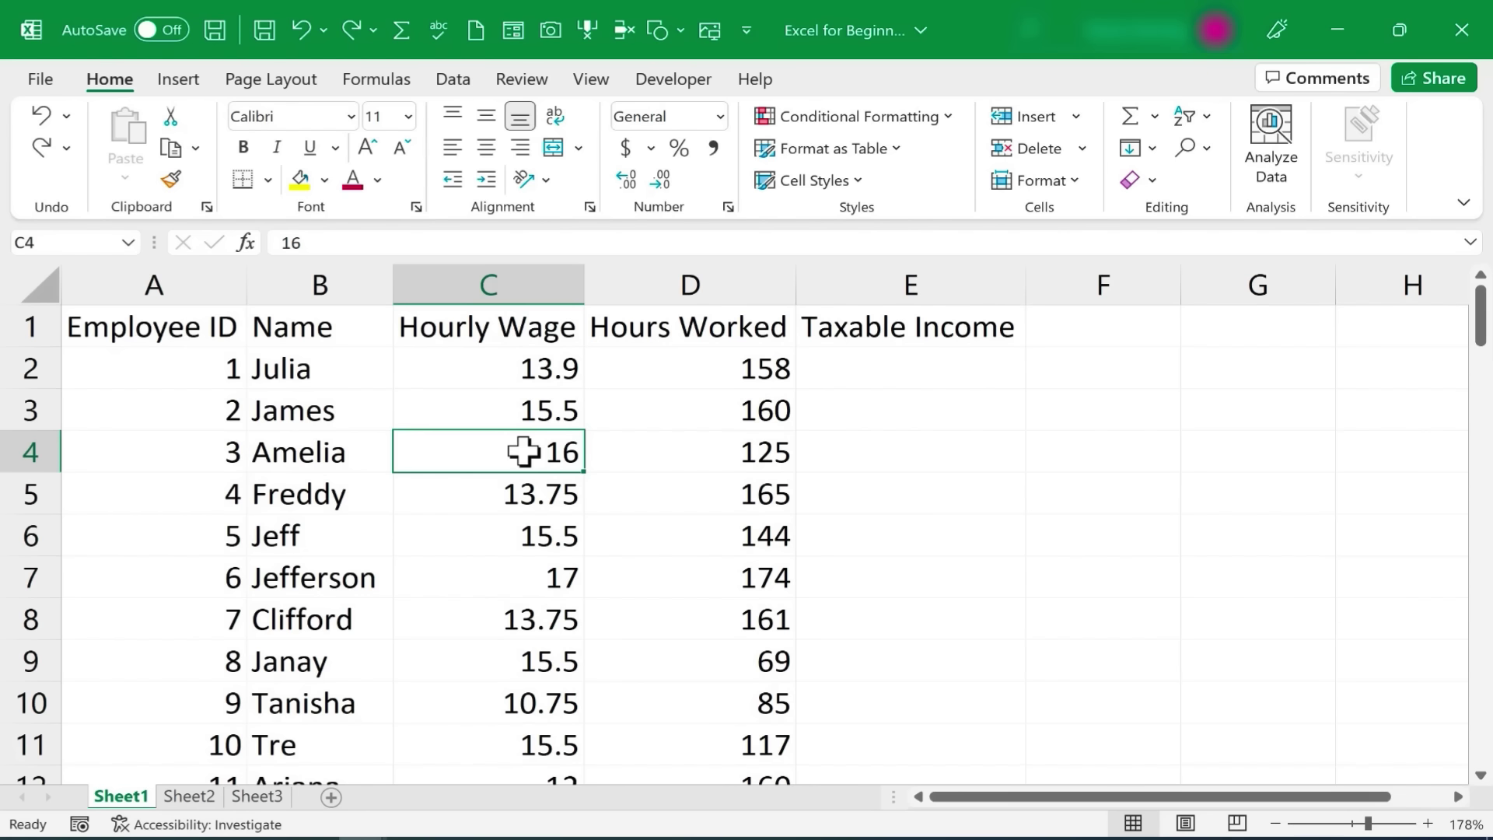
key(ctrl+c)
click(861, 545)
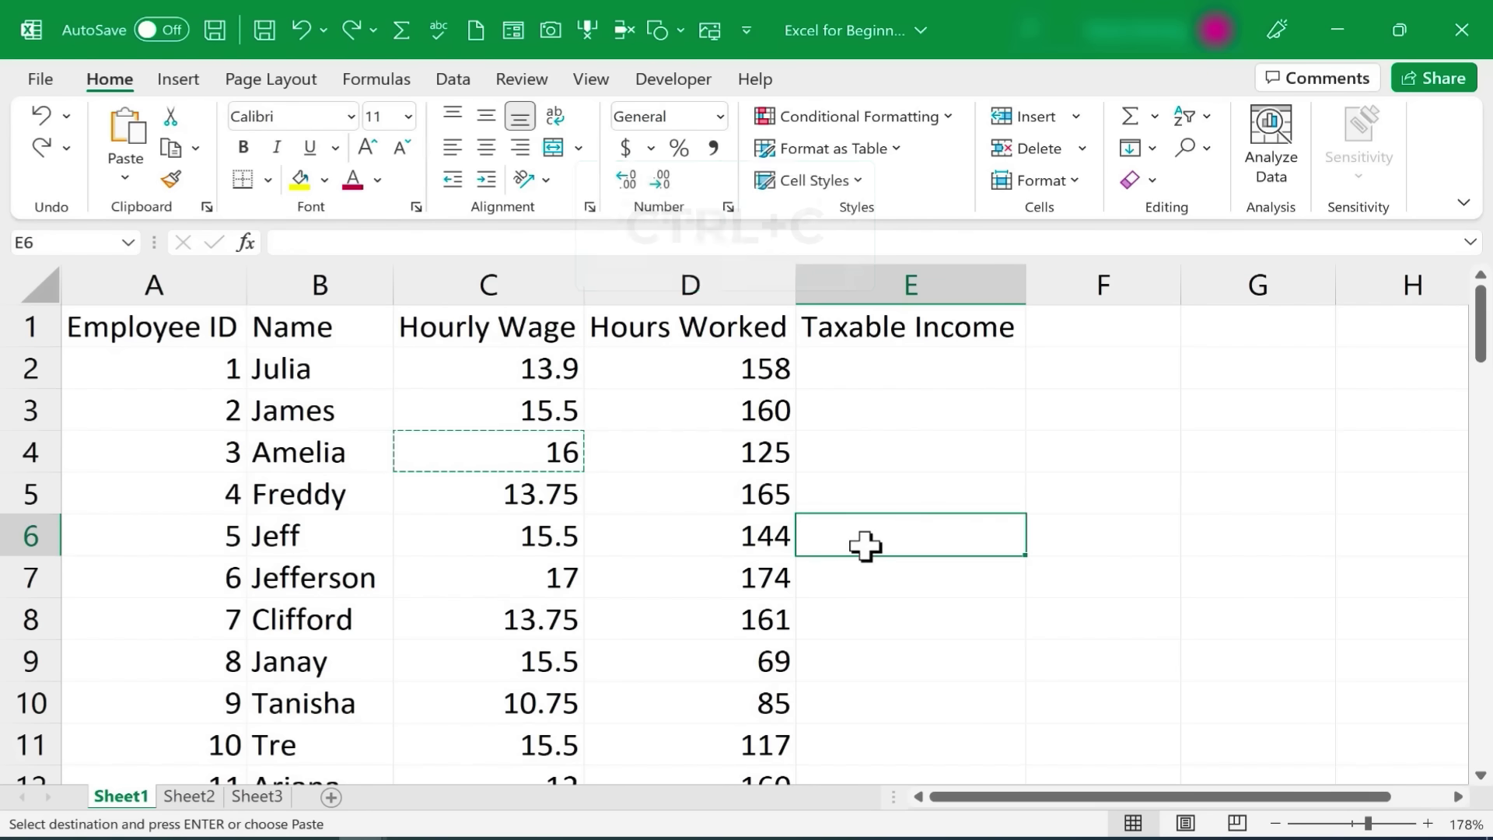
key(ctrl+v)
key(ctrl+z)
Cut the hourly wage from cell C5, paste it into cell E7 and undo the move
click(556, 500)
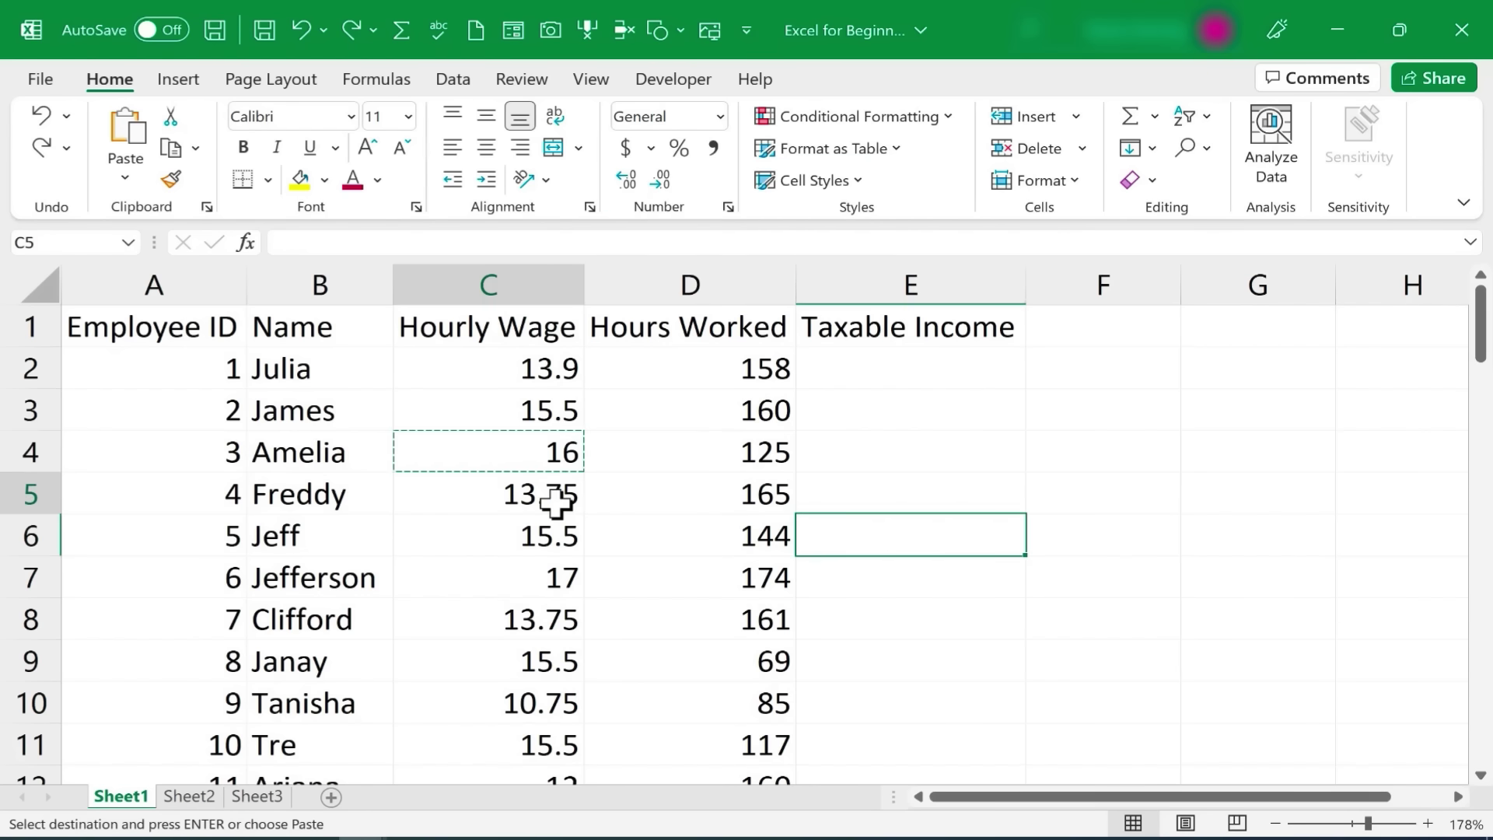
key(ctrl+x)
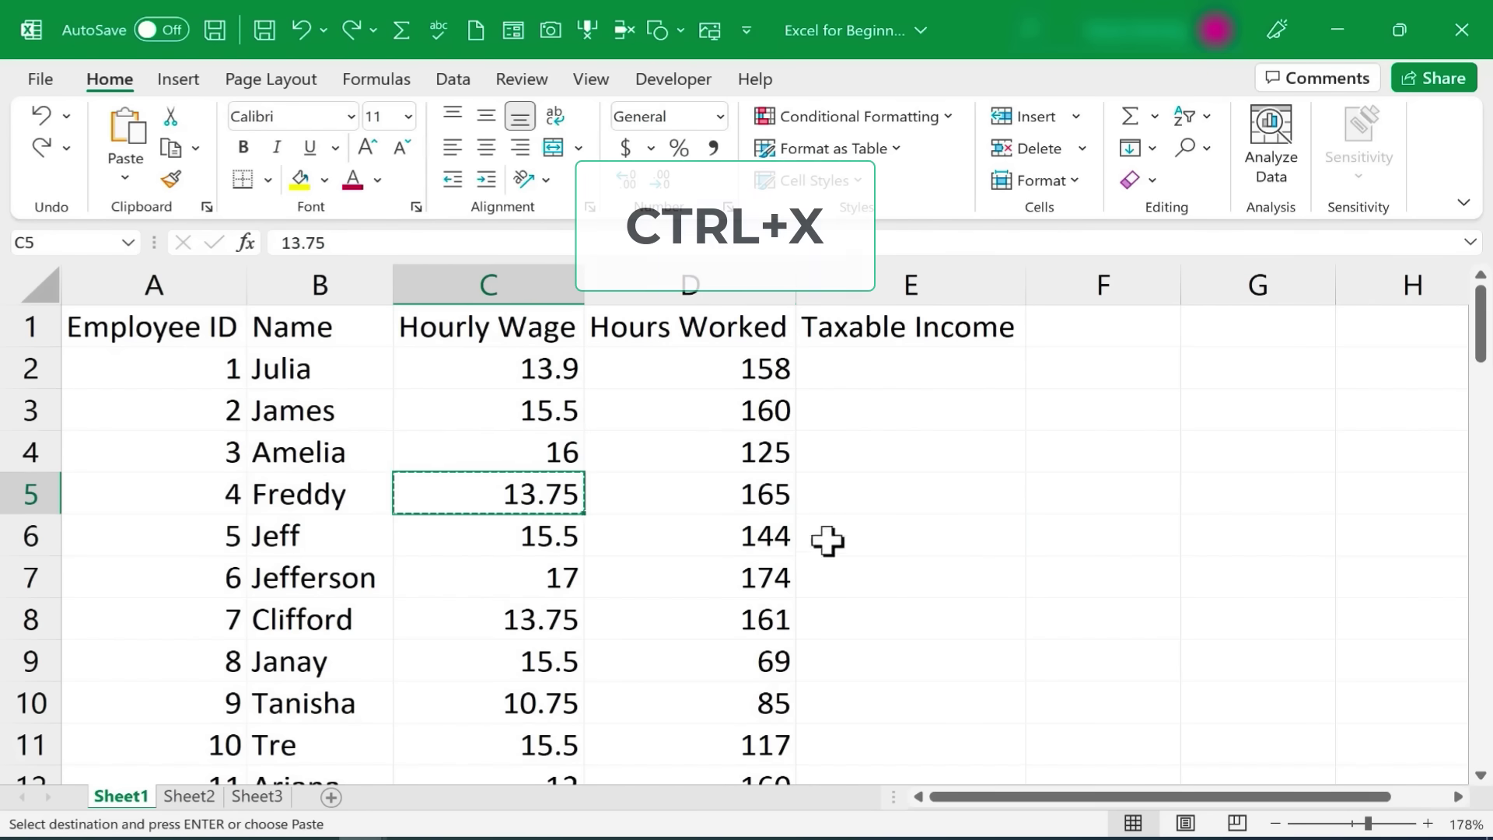
click(945, 572)
key(ctrl+v)
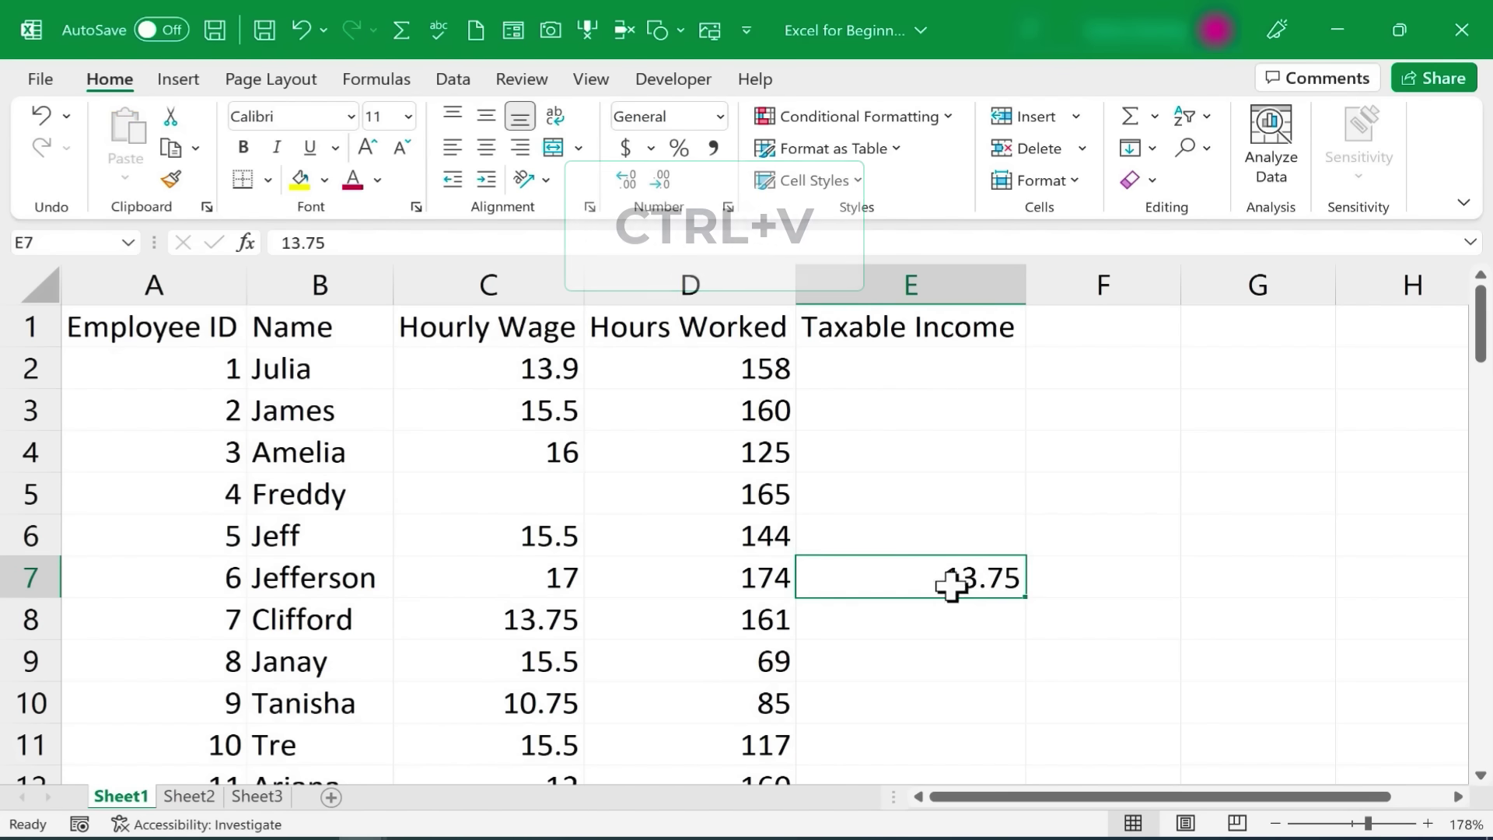
key(ctrl+z)
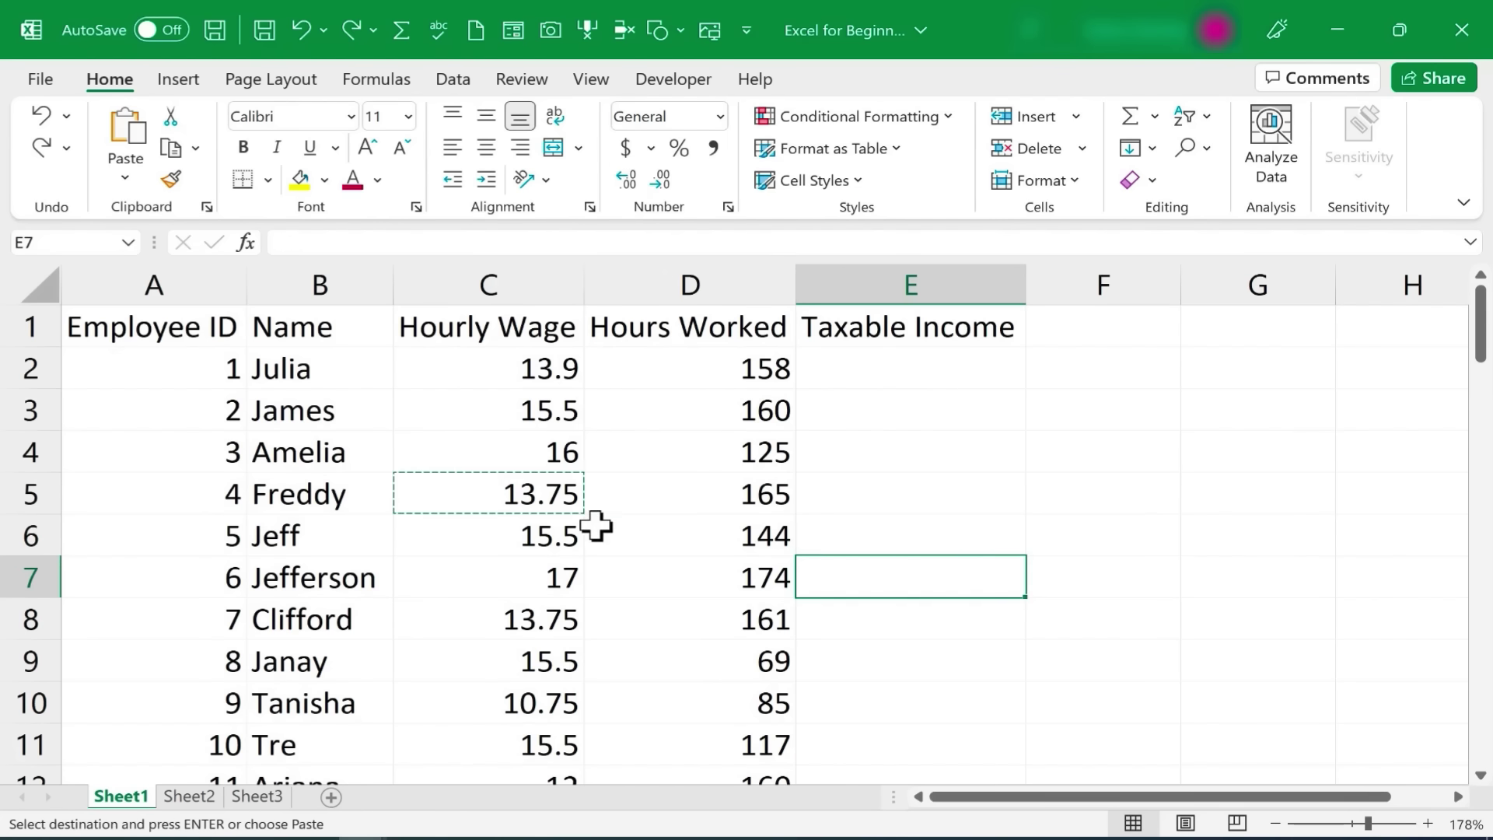
key(Escape)
click(927, 510)
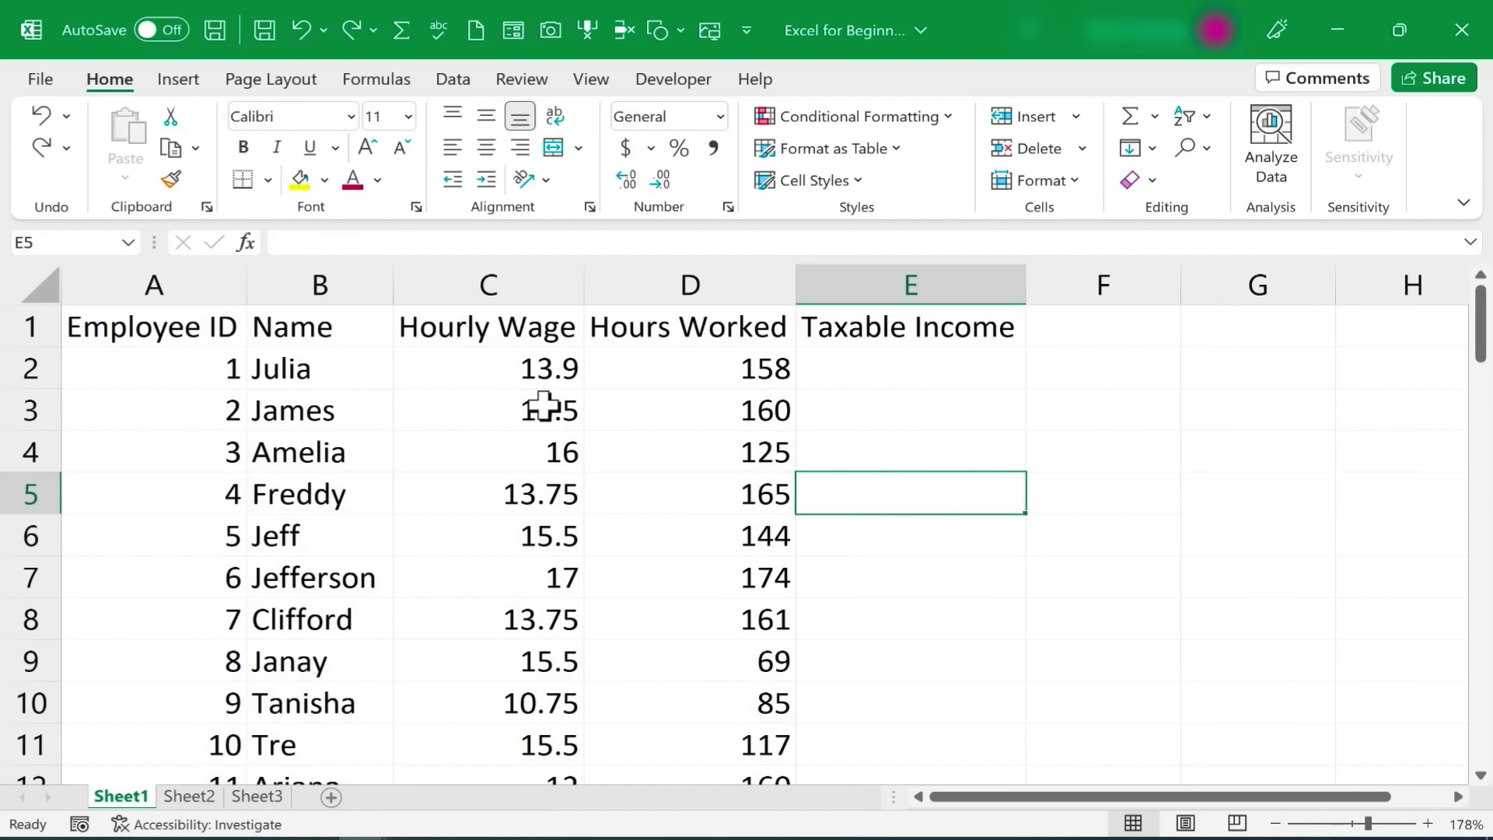
Move the hourly wage from cell C3 to cell F3 and undo the move
click(517, 407)
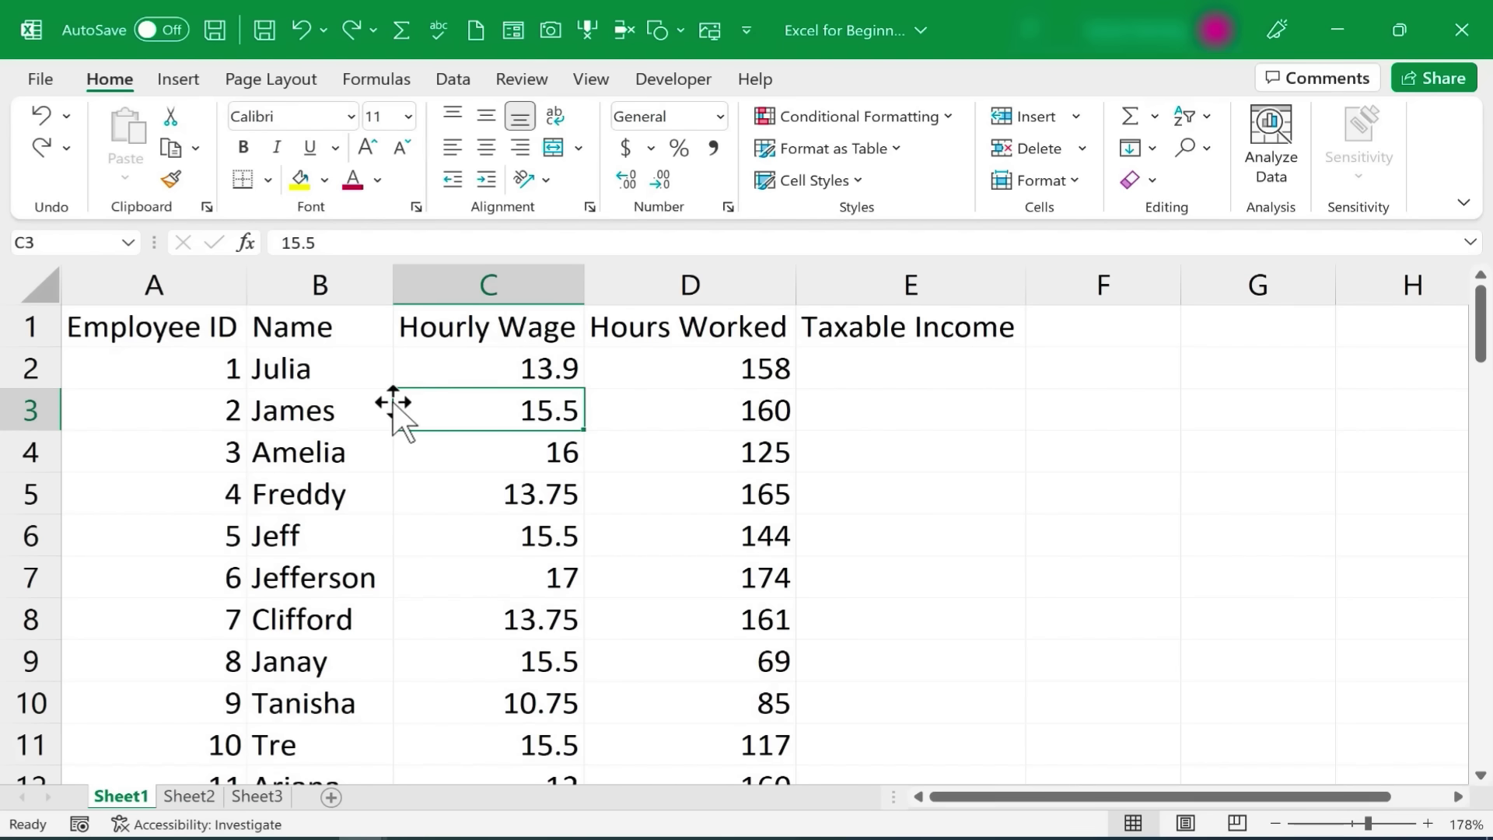
drag(393, 403, 1128, 420)
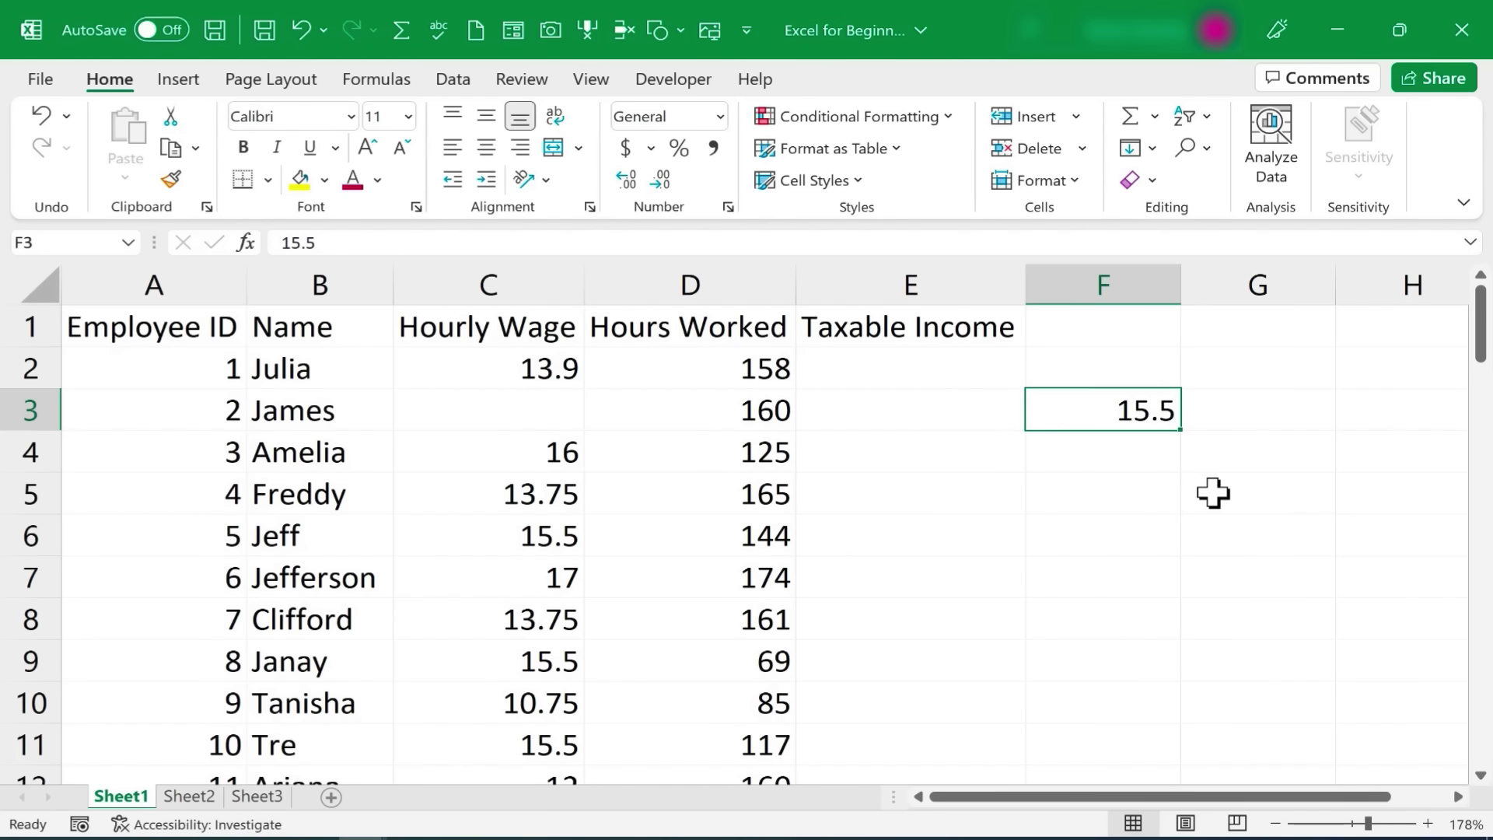
key(ctrl+z)
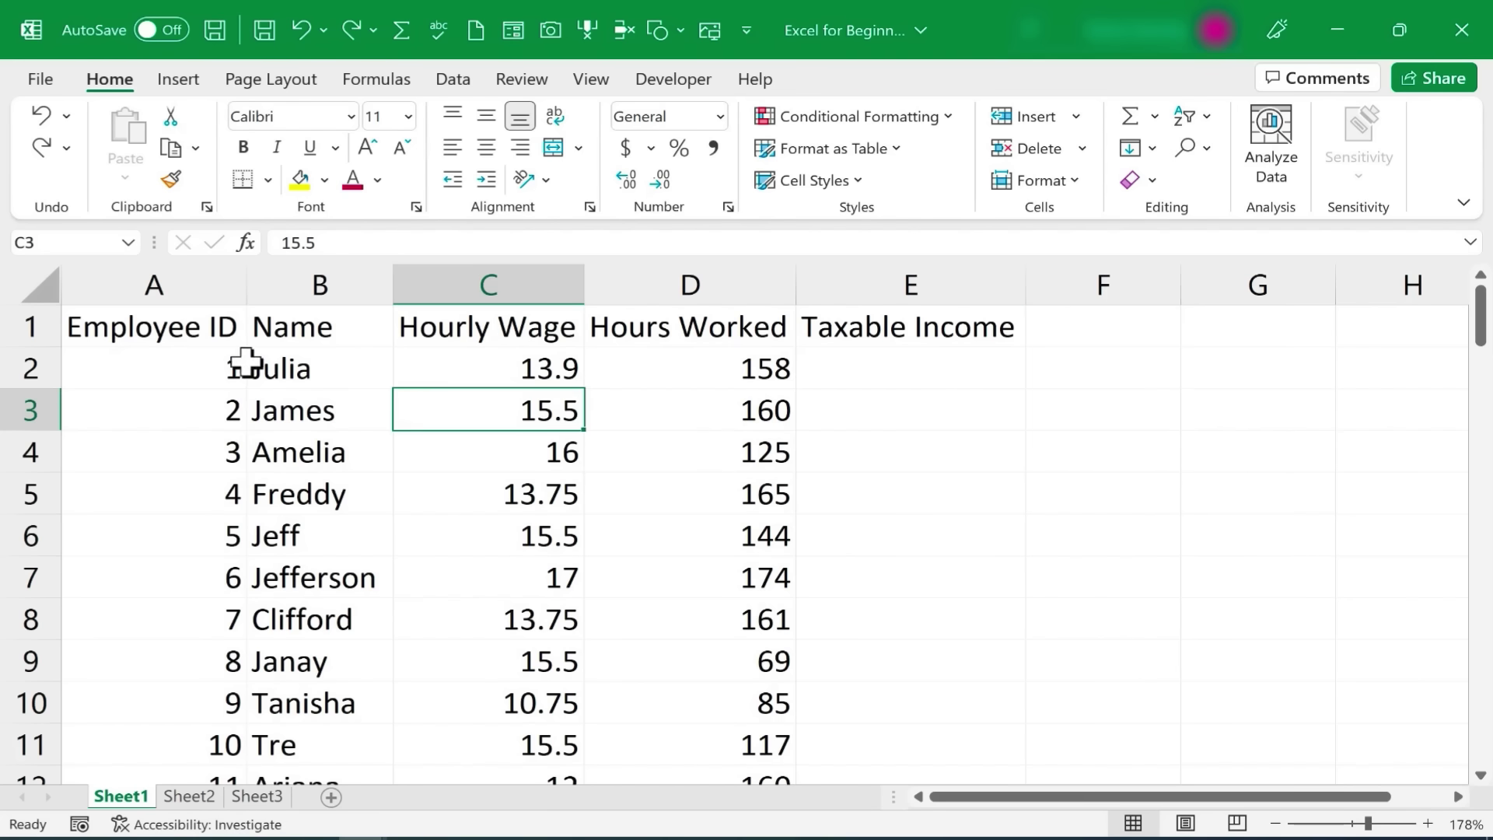
Move the employee data in A2:D9 to the empty block starting at cell N2 and undo the move
drag(225, 366, 787, 645)
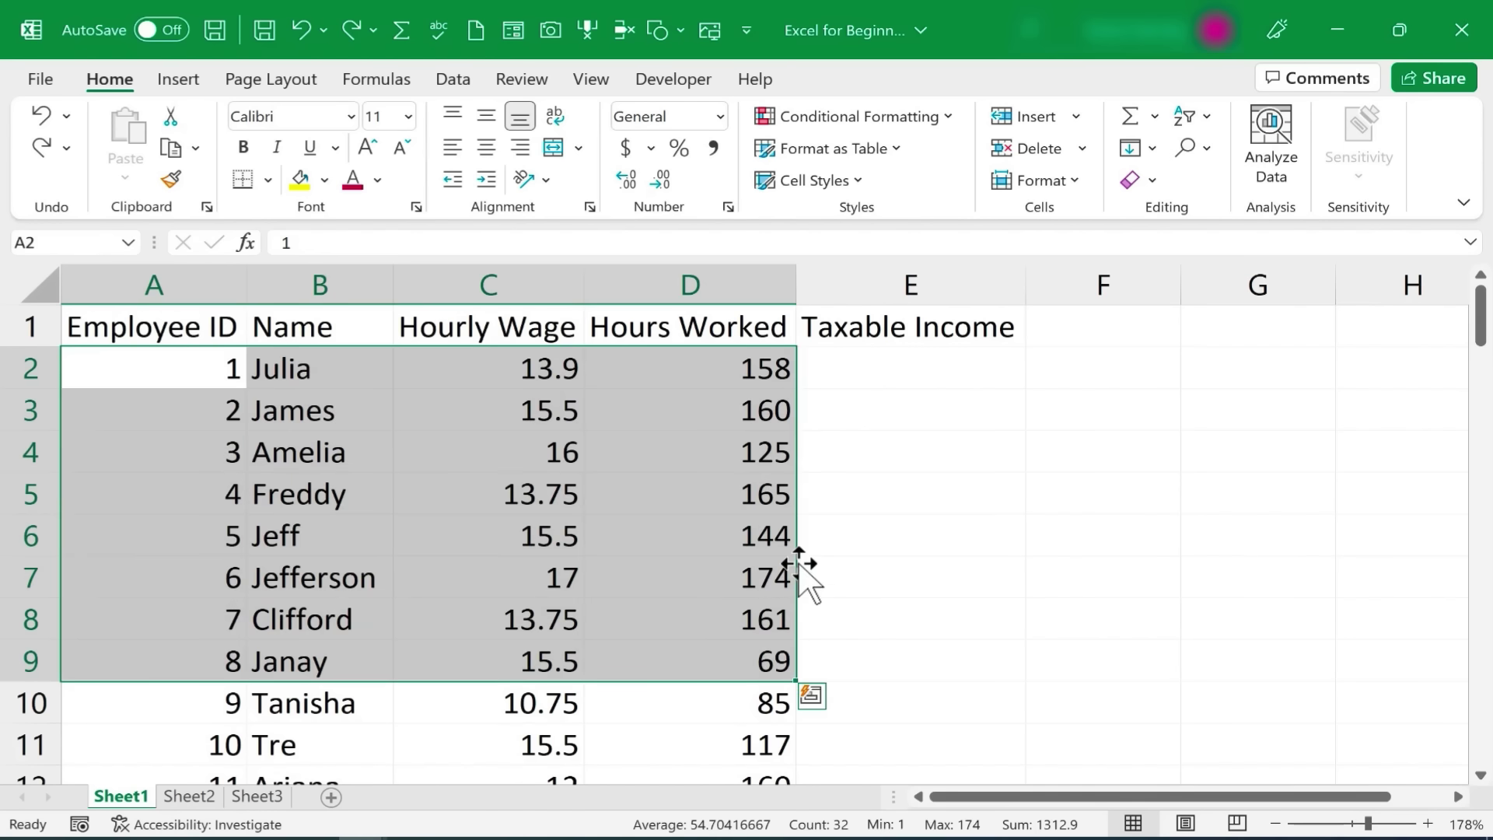
drag(798, 563, 861, 557)
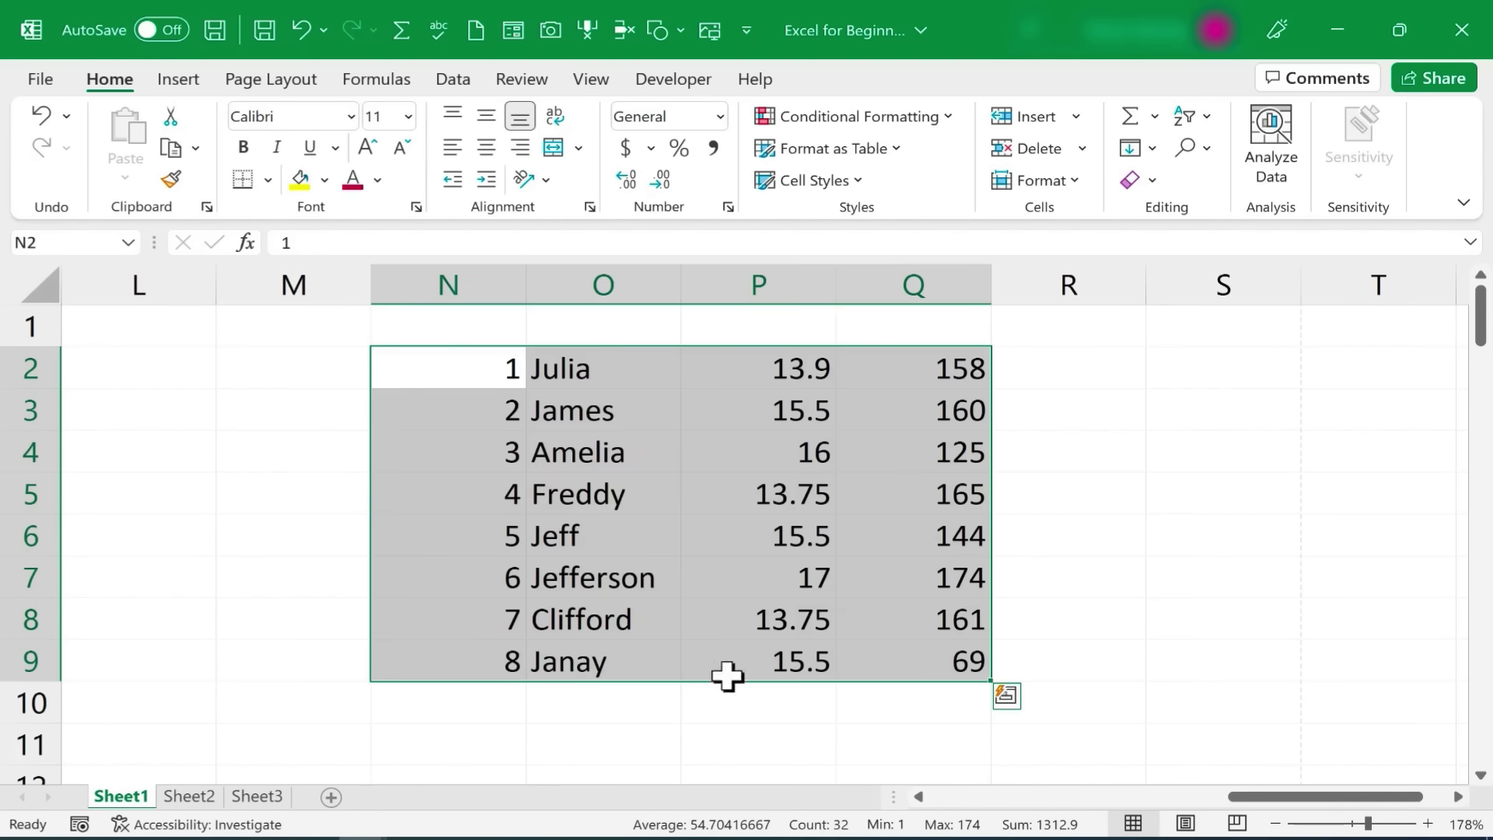
drag(1322, 796, 551, 778)
key(ctrl+z)
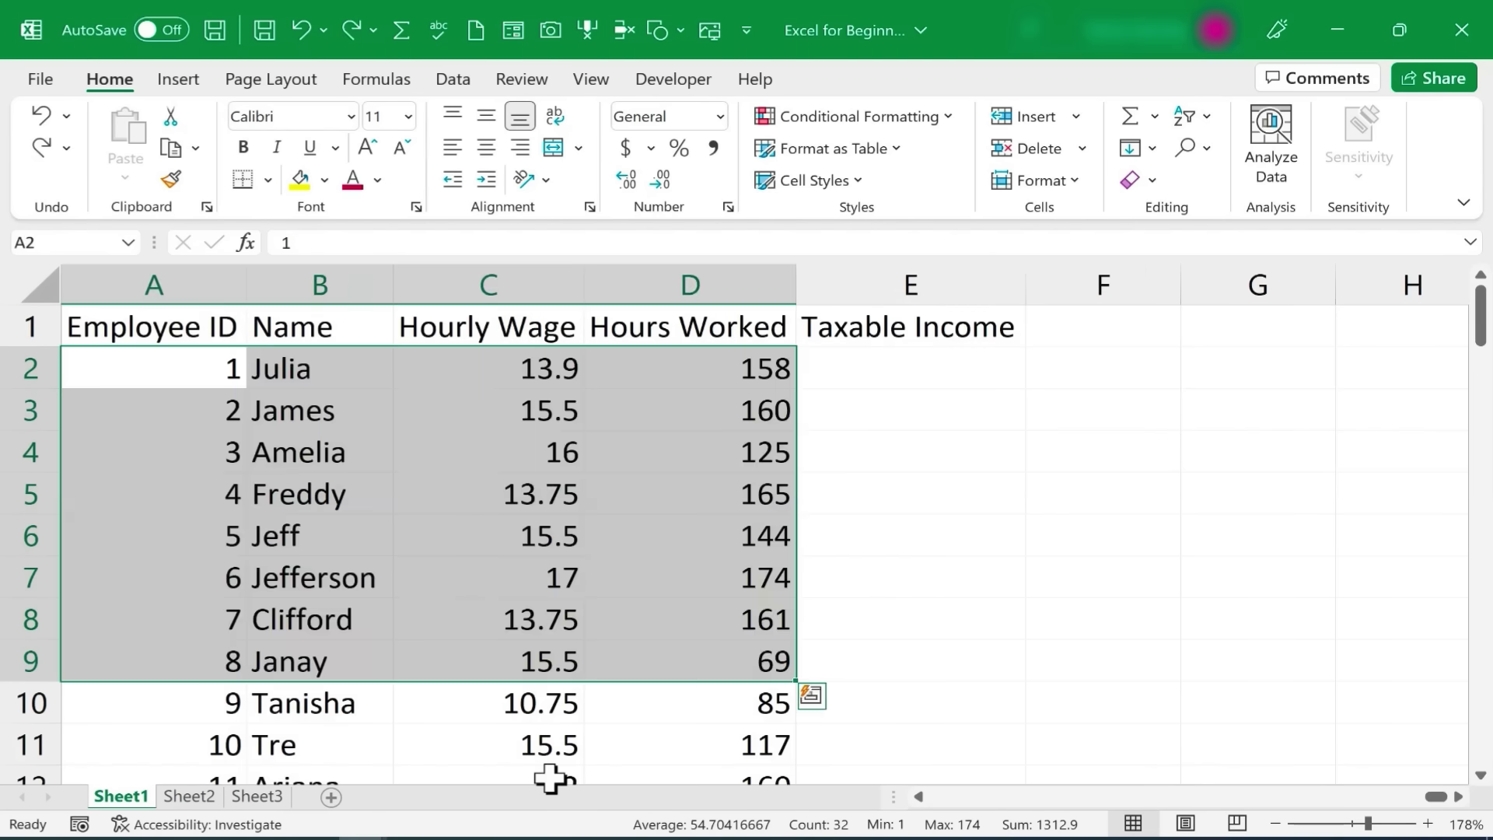
click(1050, 636)
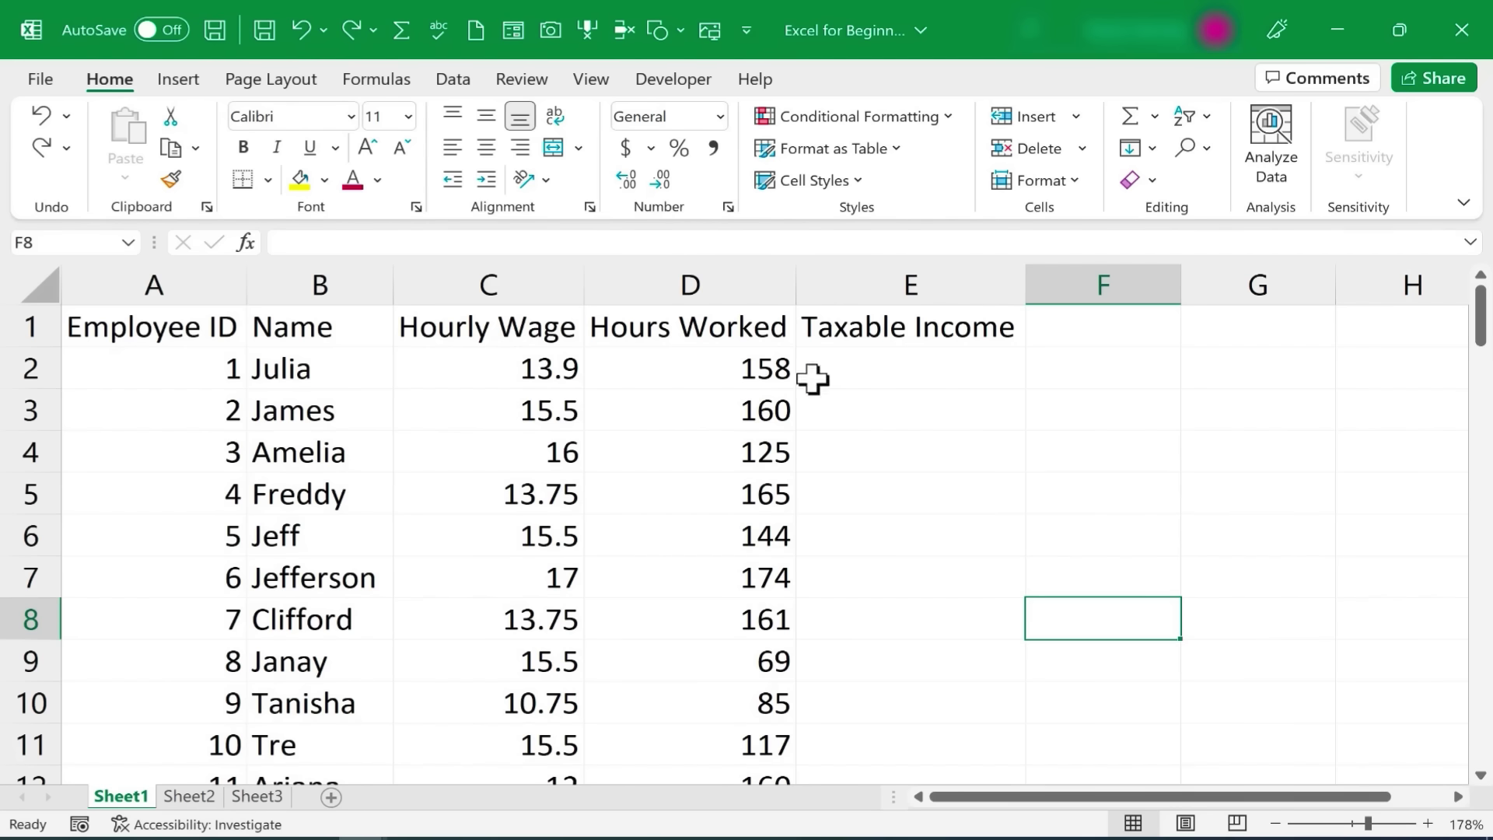
click(533, 374)
click(727, 370)
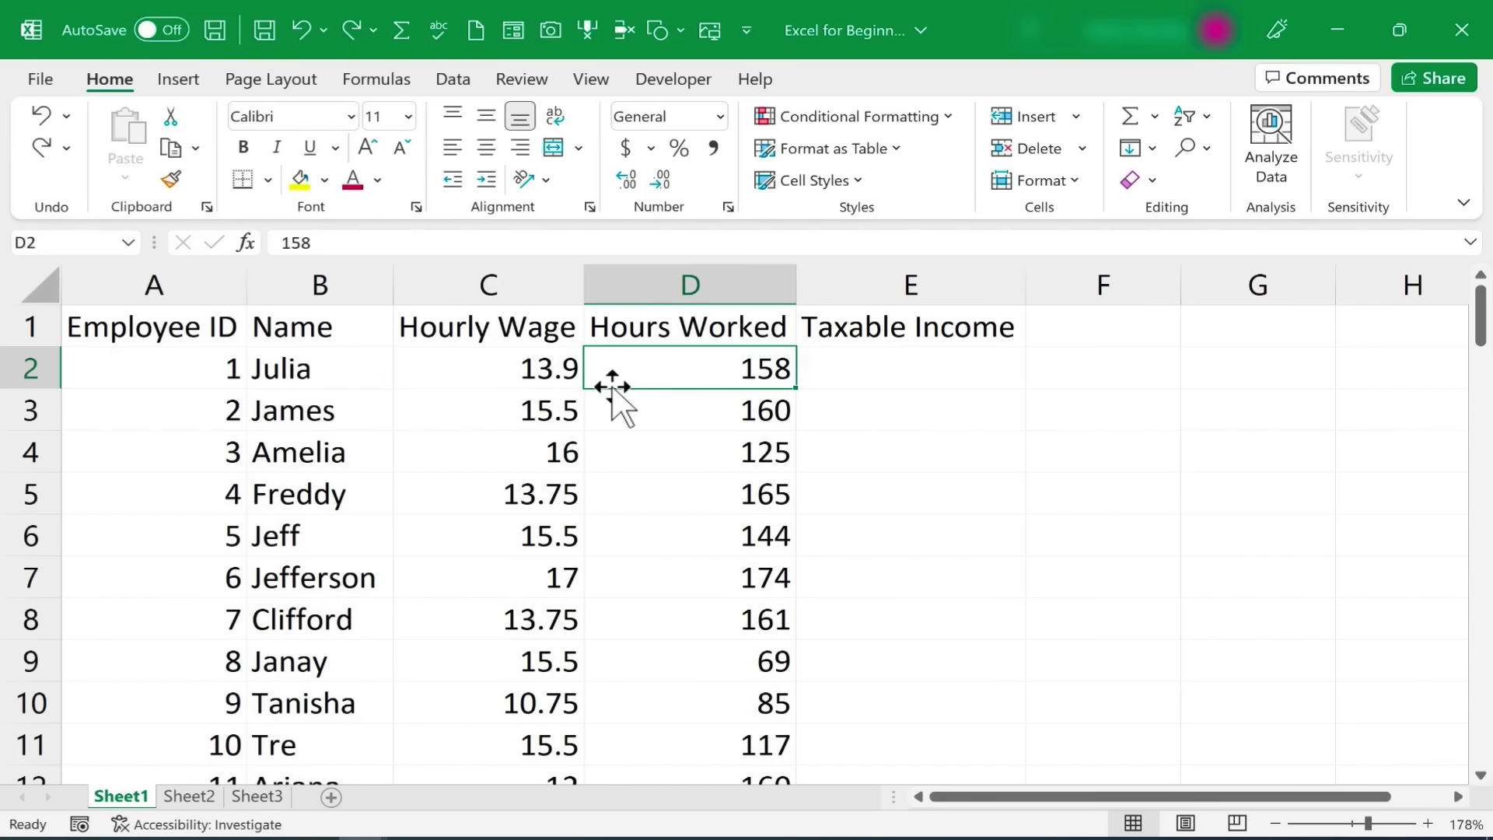
click(891, 359)
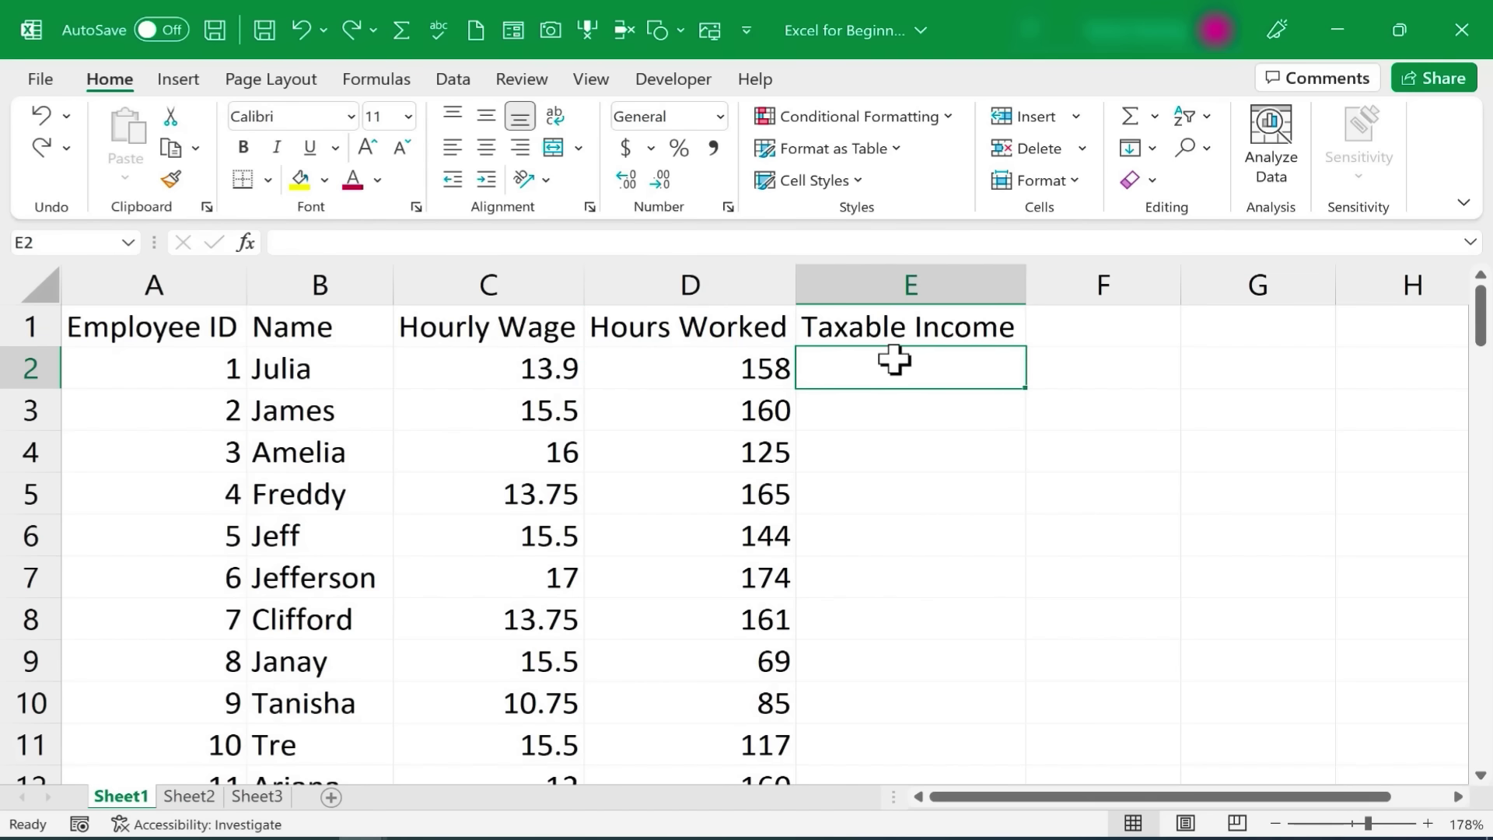
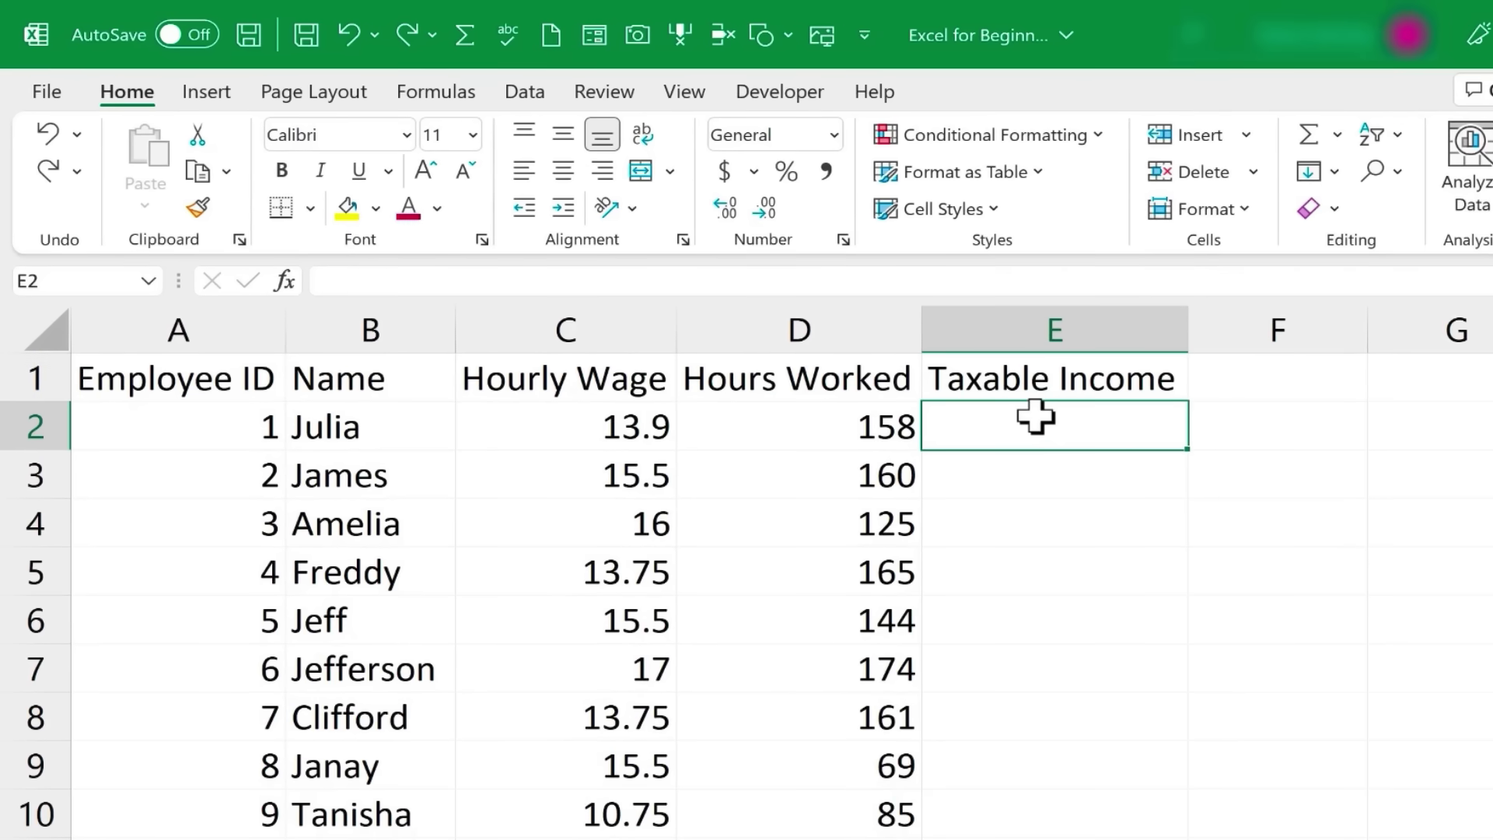
text(=)
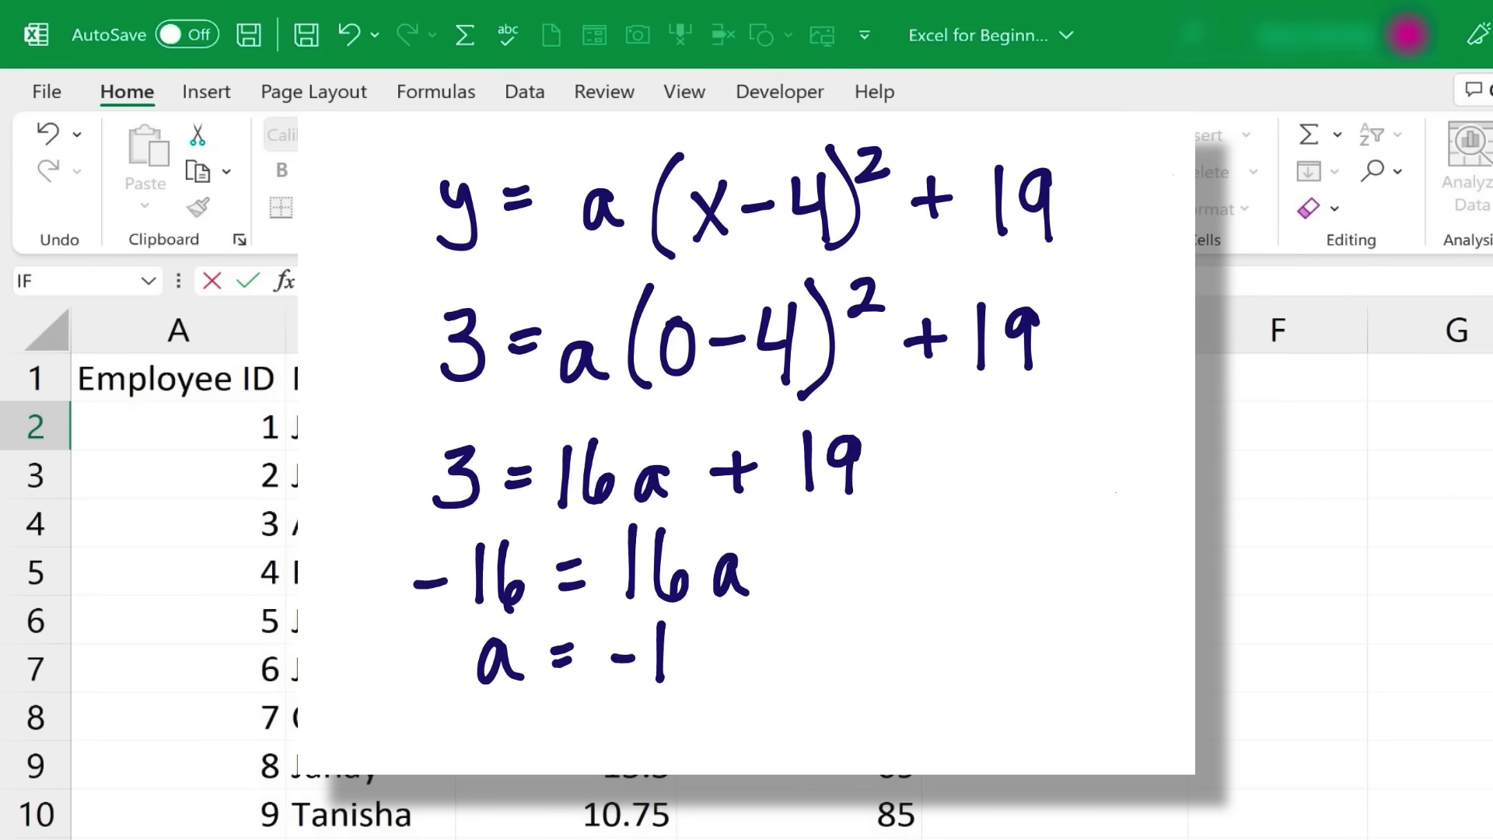
key(BackSpace)
double_click(1054, 489)
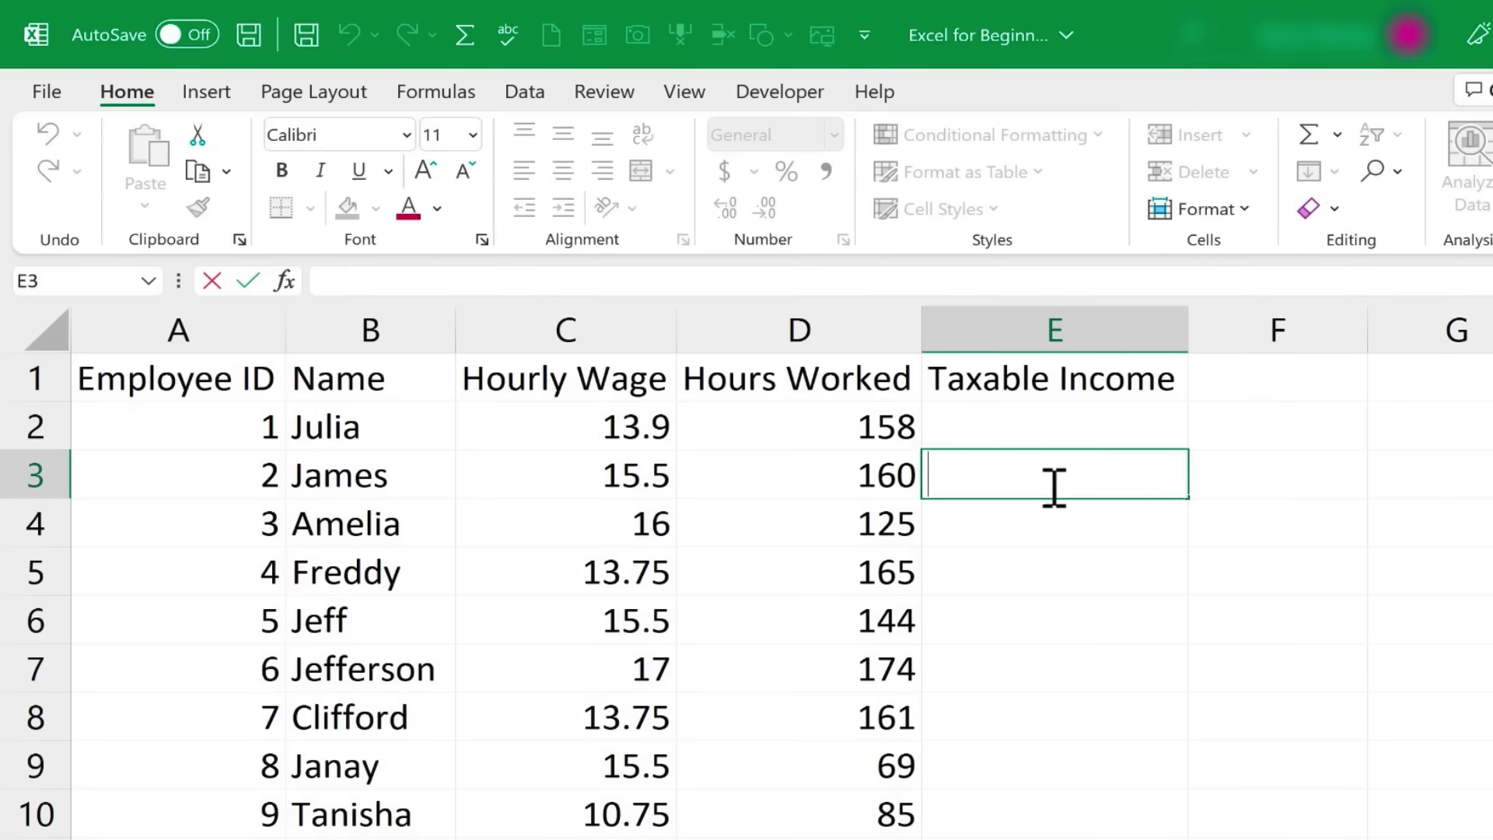
Calculate the first employee's taxable income in cell E2 with the formula =13.9*158
click(993, 427)
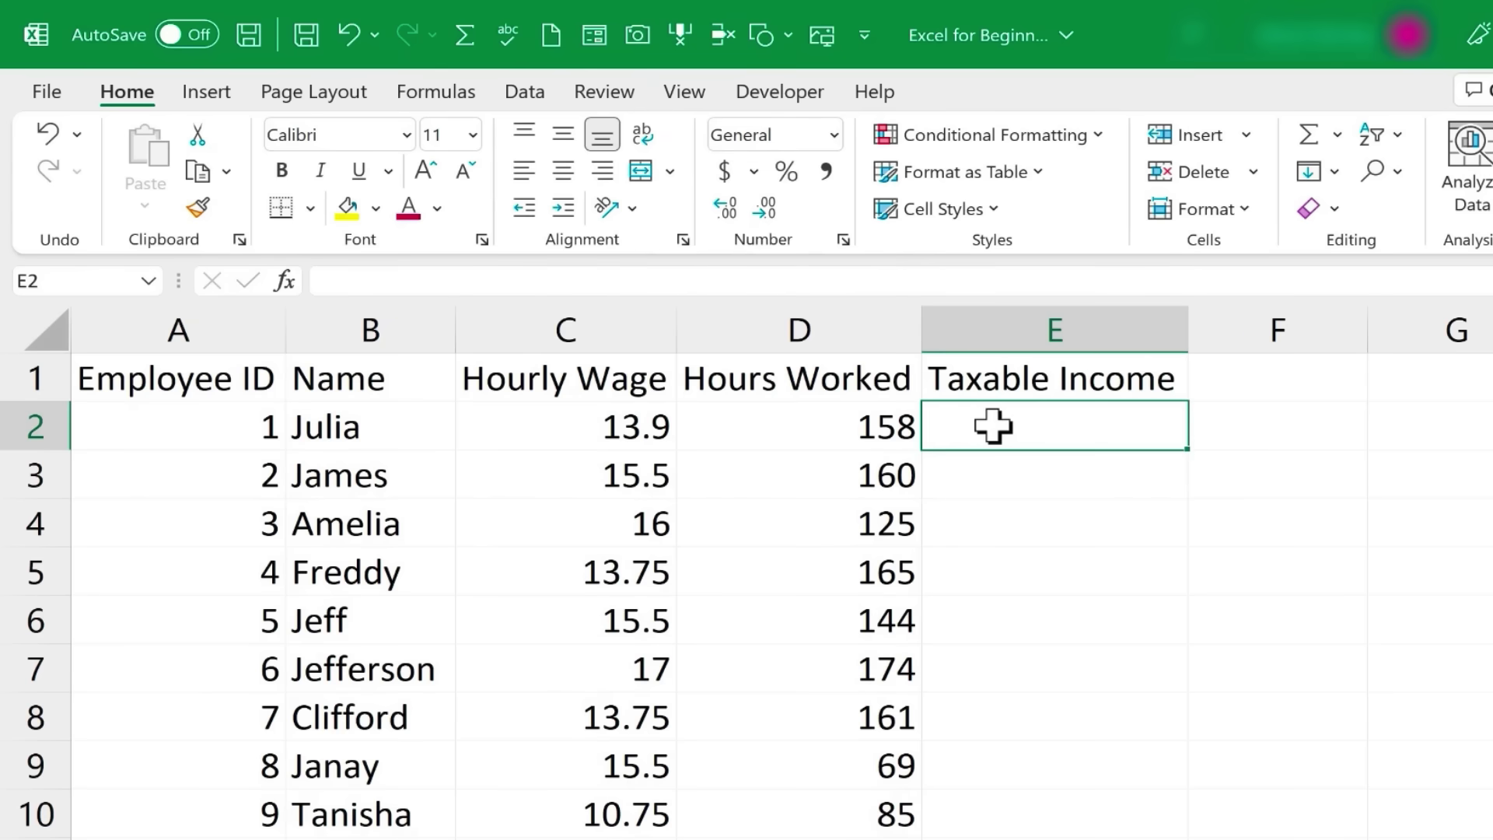
text(=)
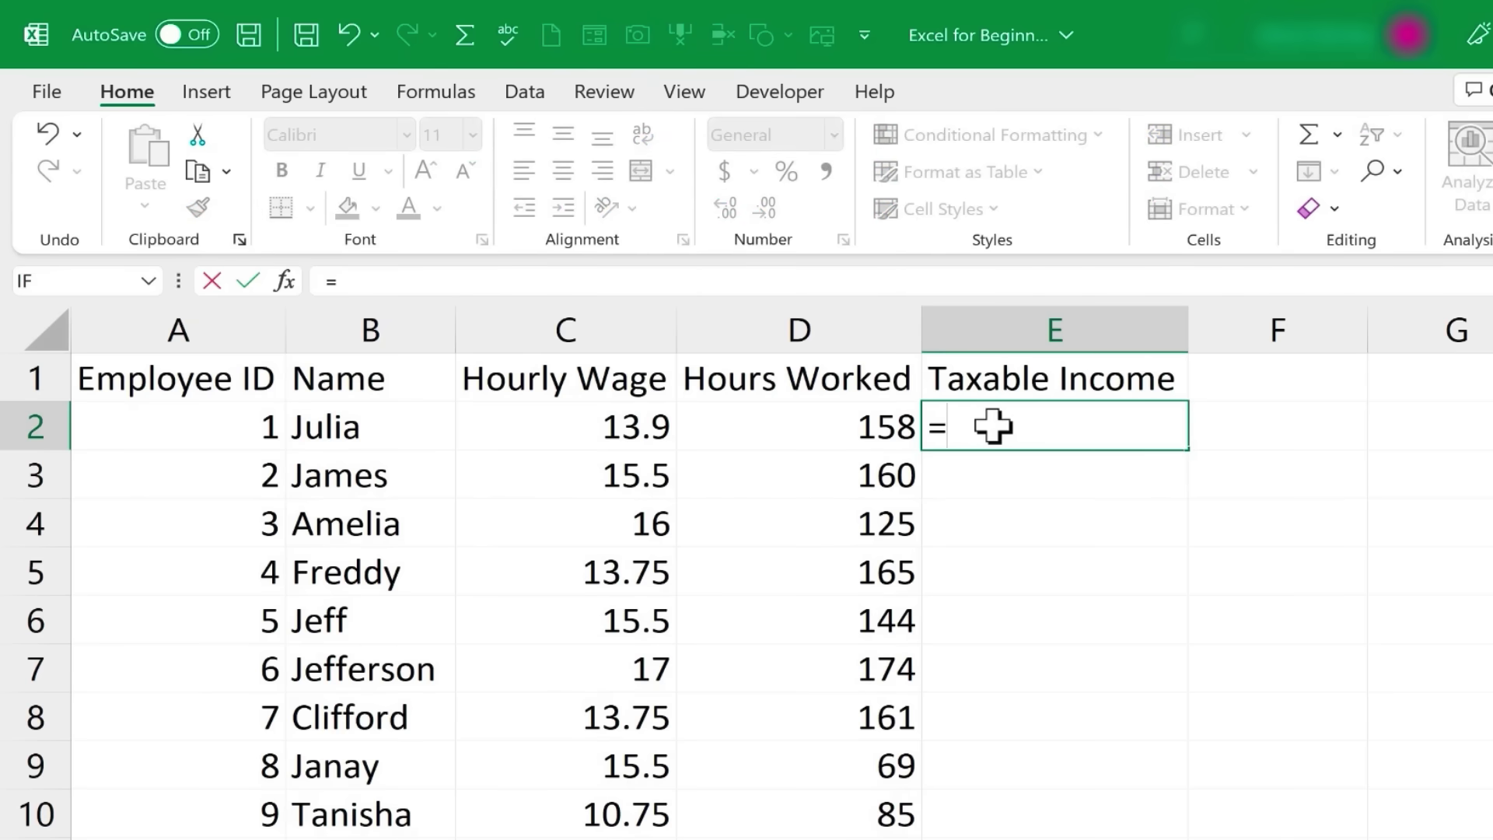
text(13.9)
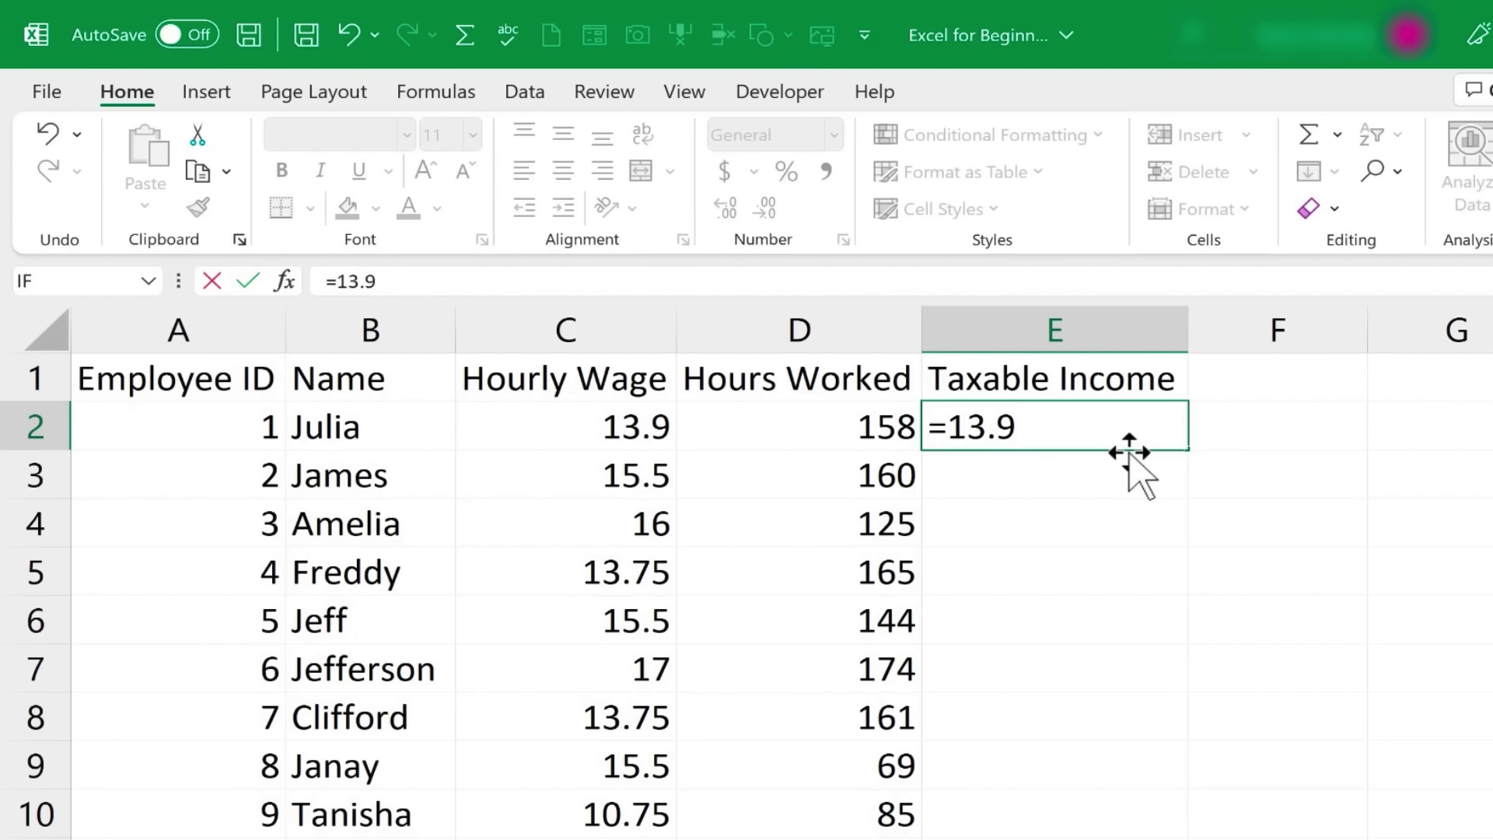
text(*158)
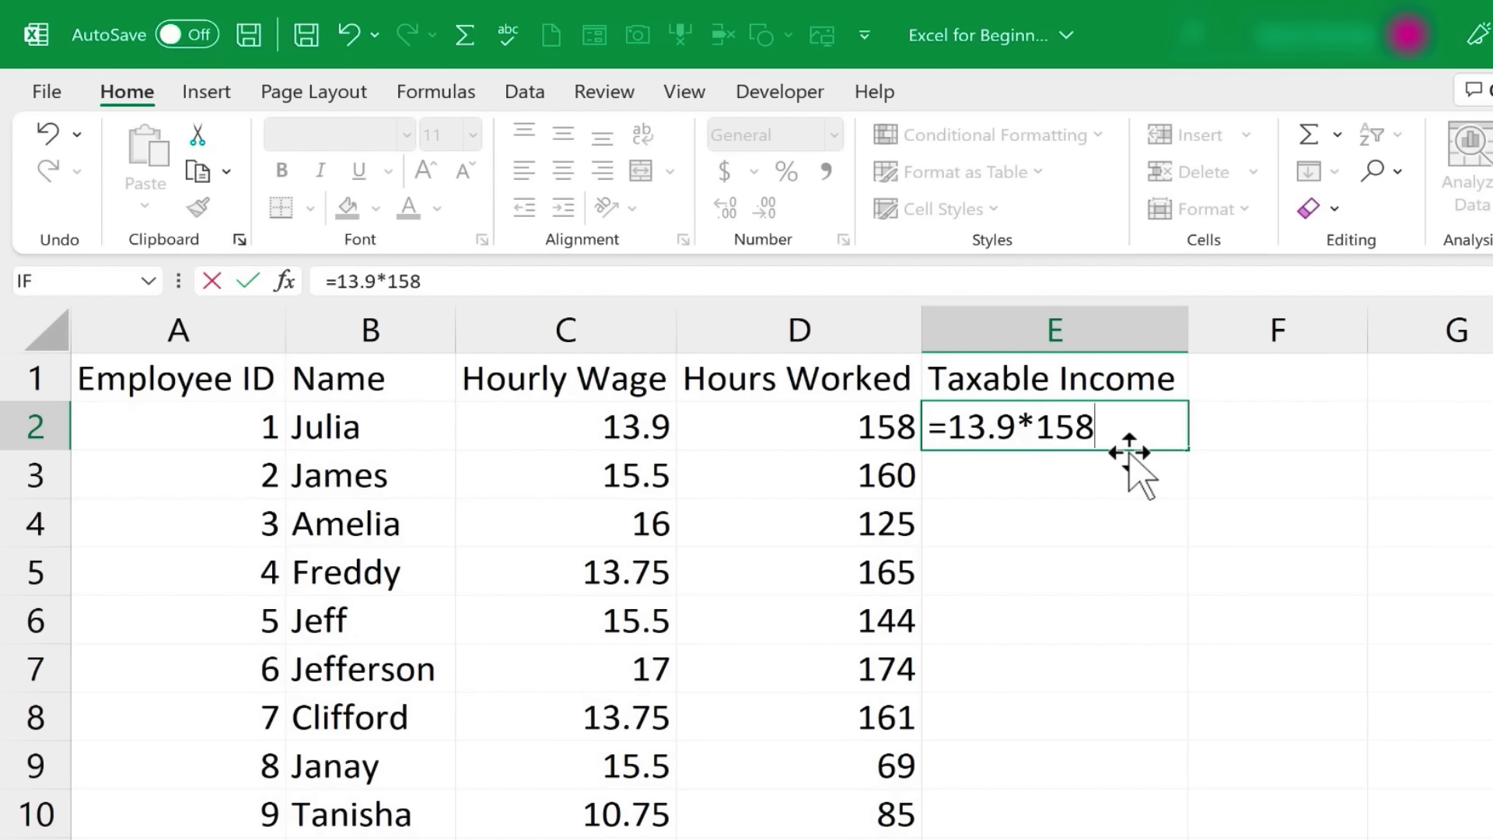
key(Return)
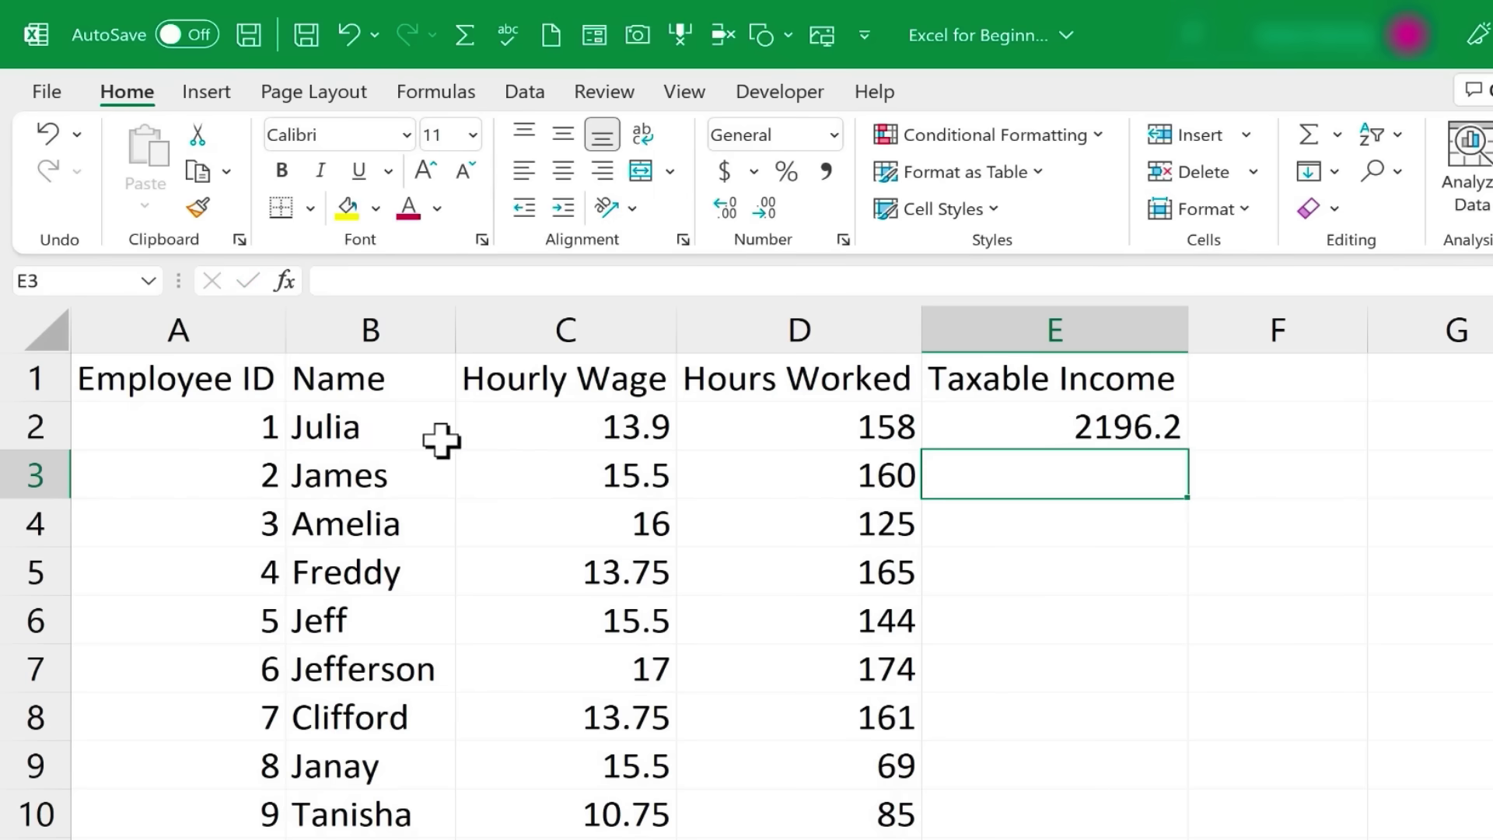
Delete the formula made of typed numbers from cell E2, leaving the cell empty
click(1164, 436)
double_click(1164, 436)
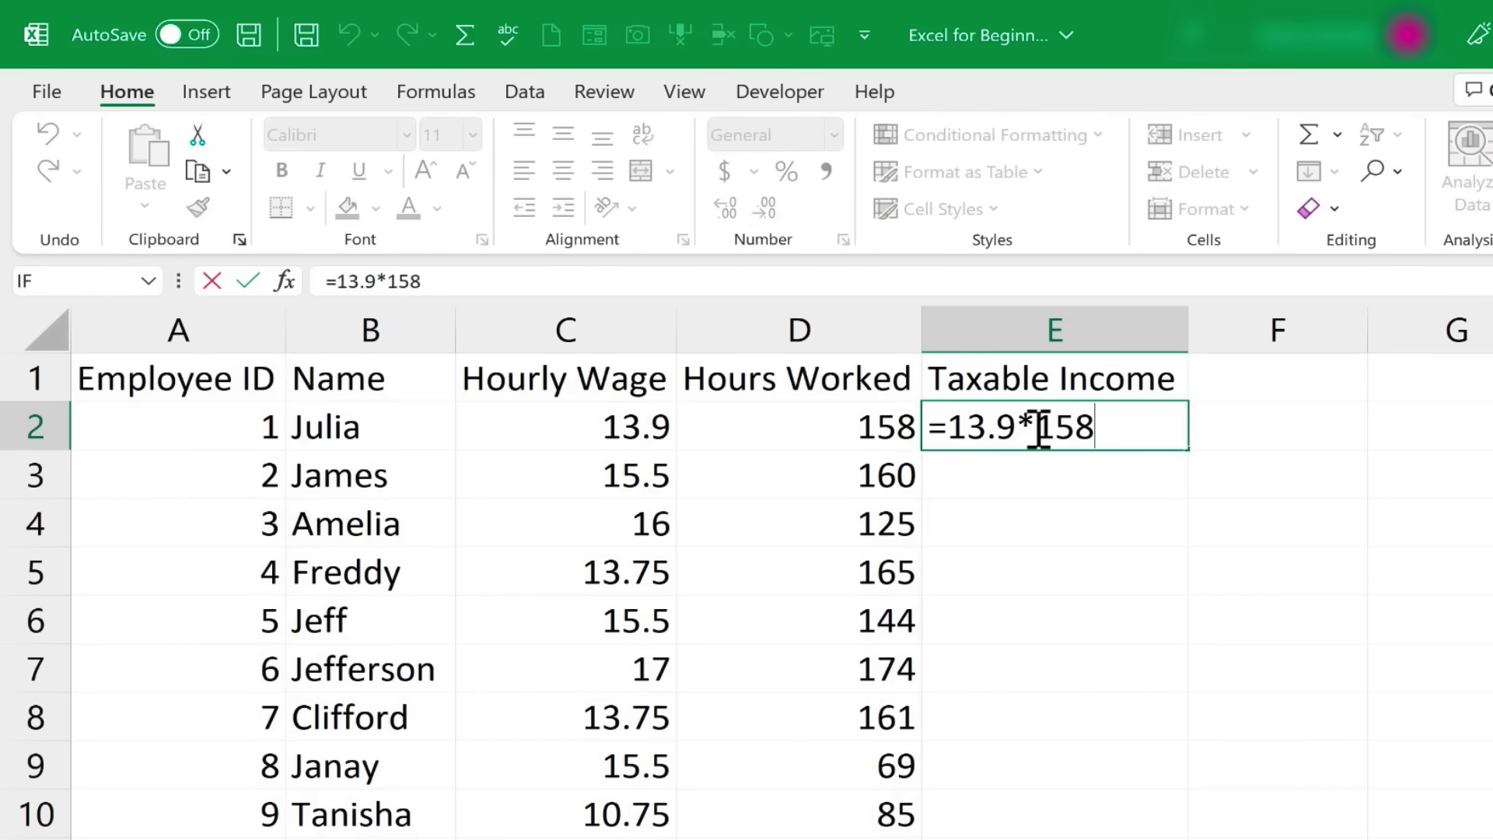
text(/)
key(BackSpace)
key(BackSpace)
key(BackSpace)
key(BackSpace)
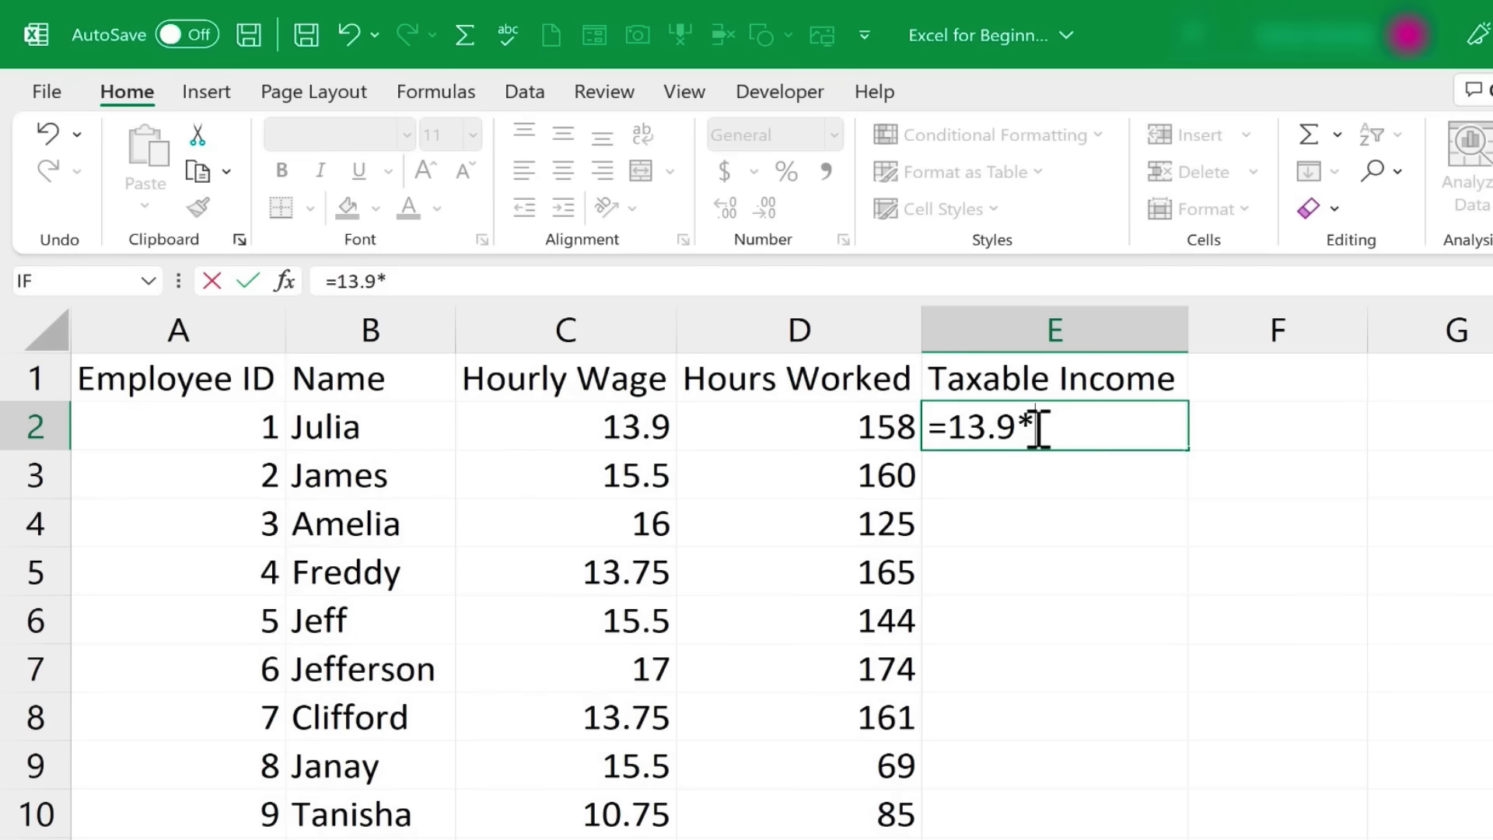
key(BackSpace)
key(BackSpace)
key(BackSpace)
key(BackSpace)
key(BackSpace)
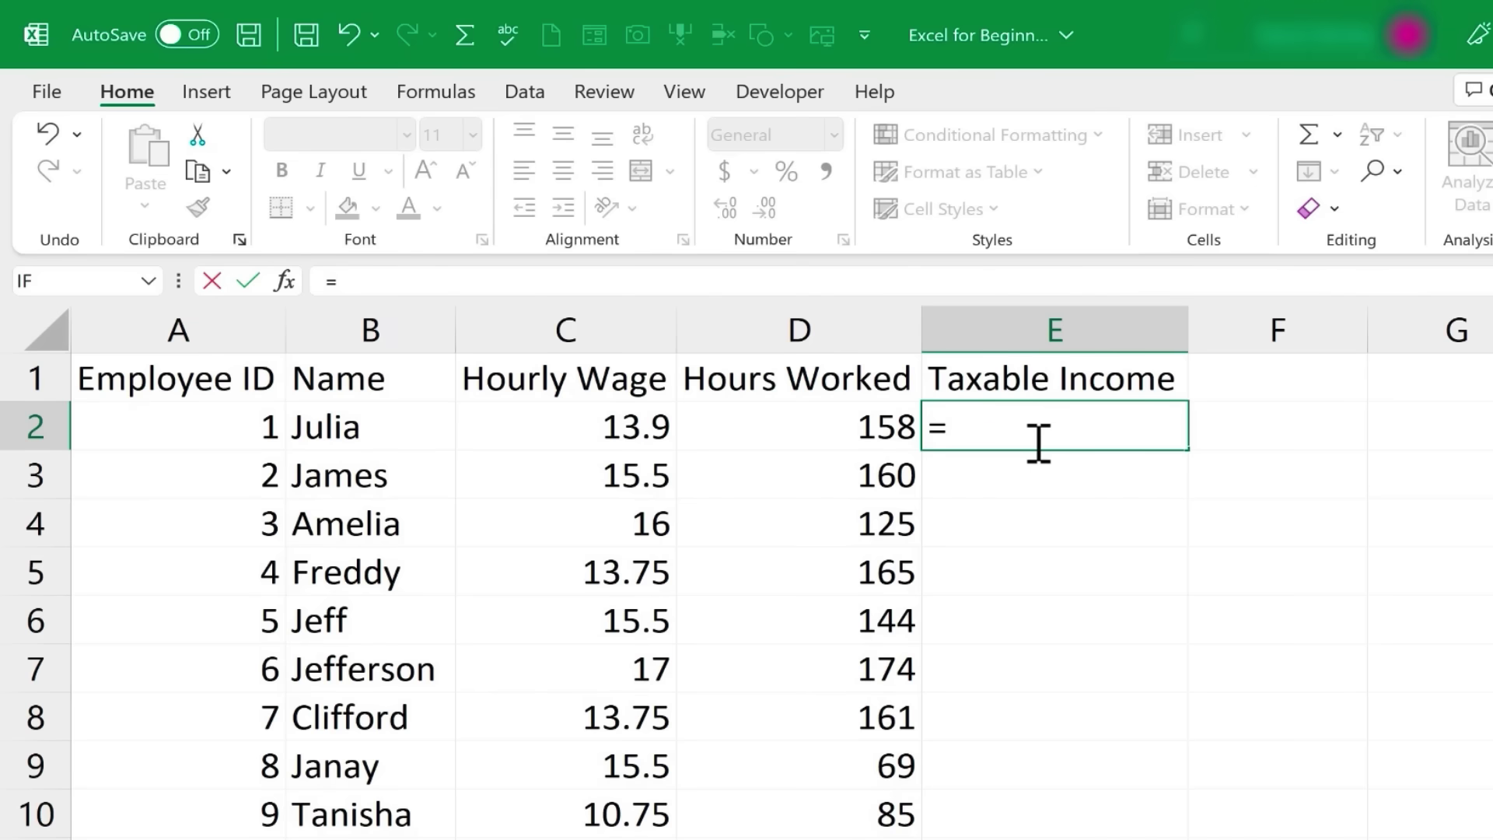
key(BackSpace)
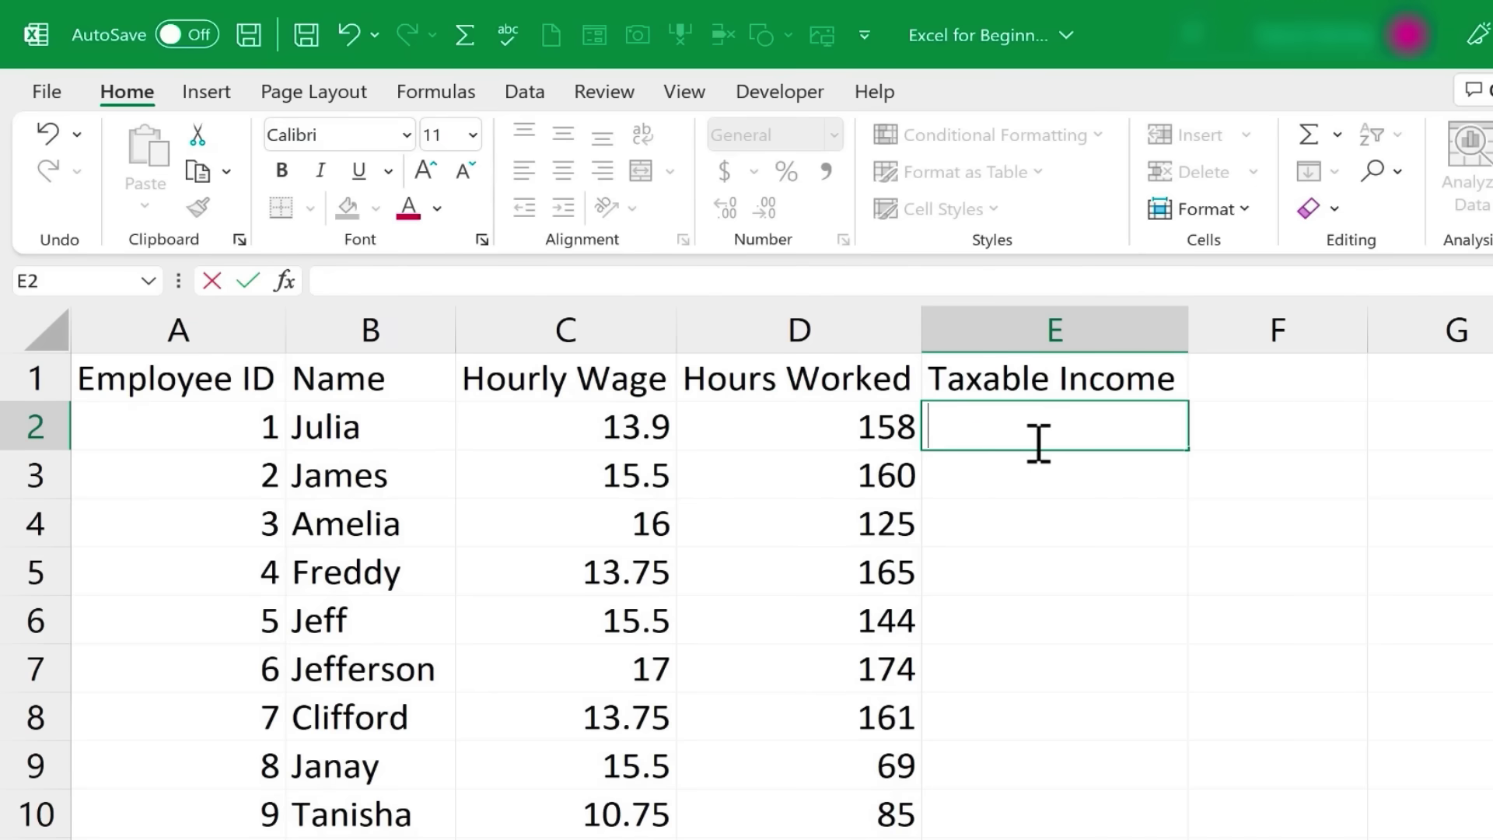
key(Escape)
text(=)
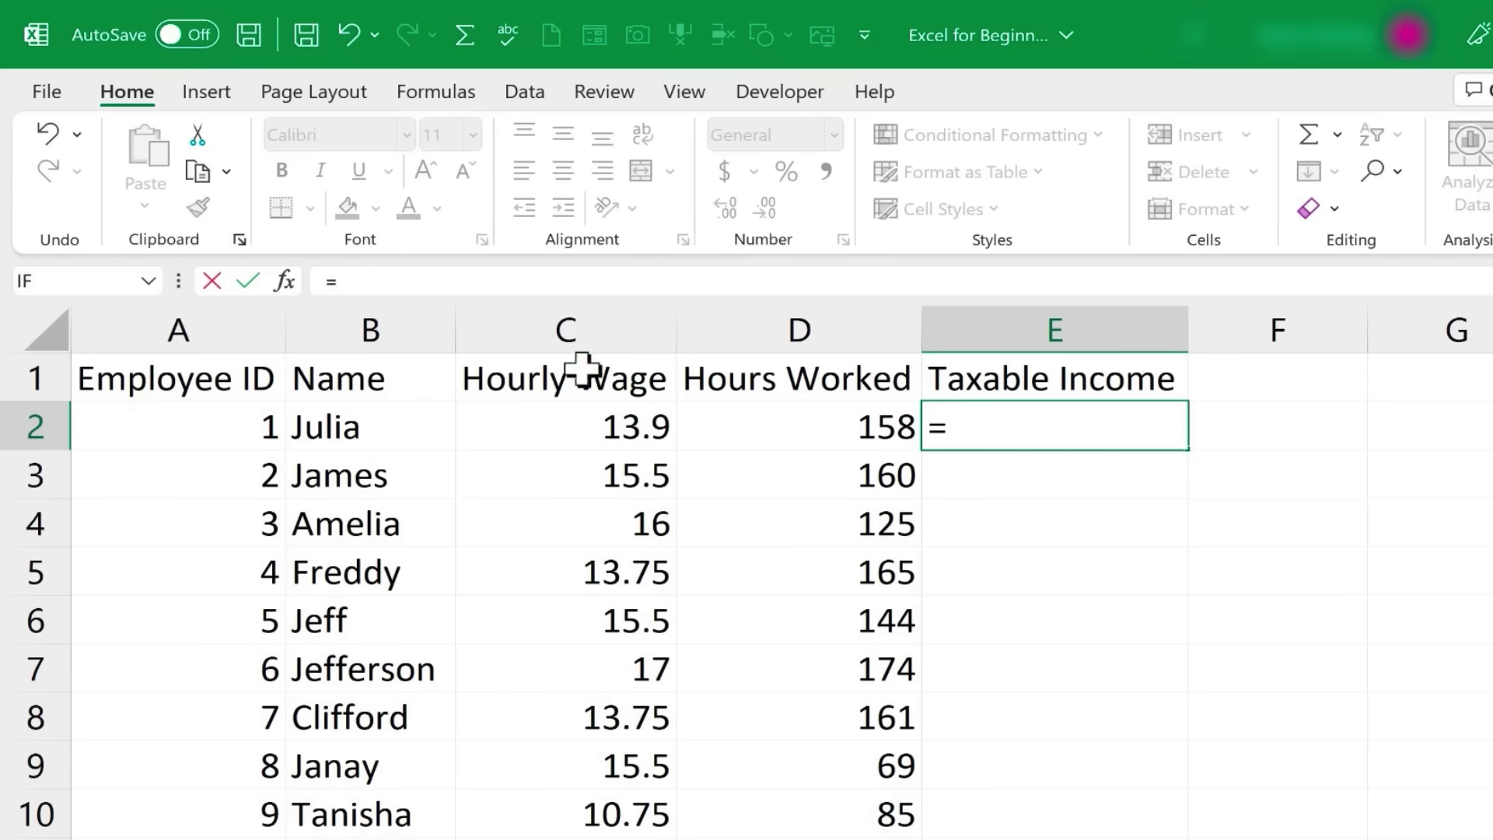
key(Escape)
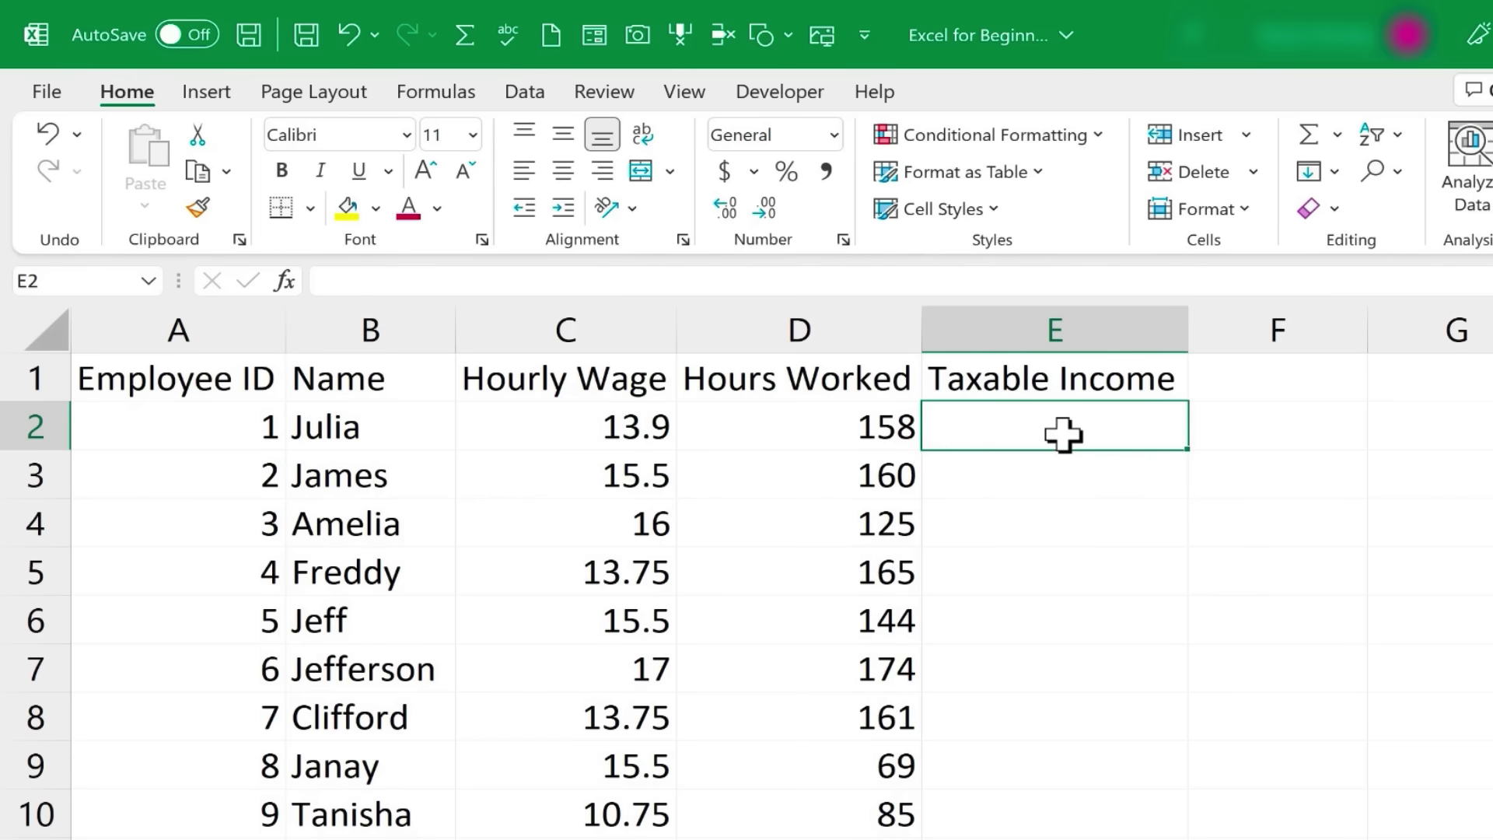
Enter the cell-reference formula =c2*d2 in cell E2 for the first employee's taxable income and review it
text(=)
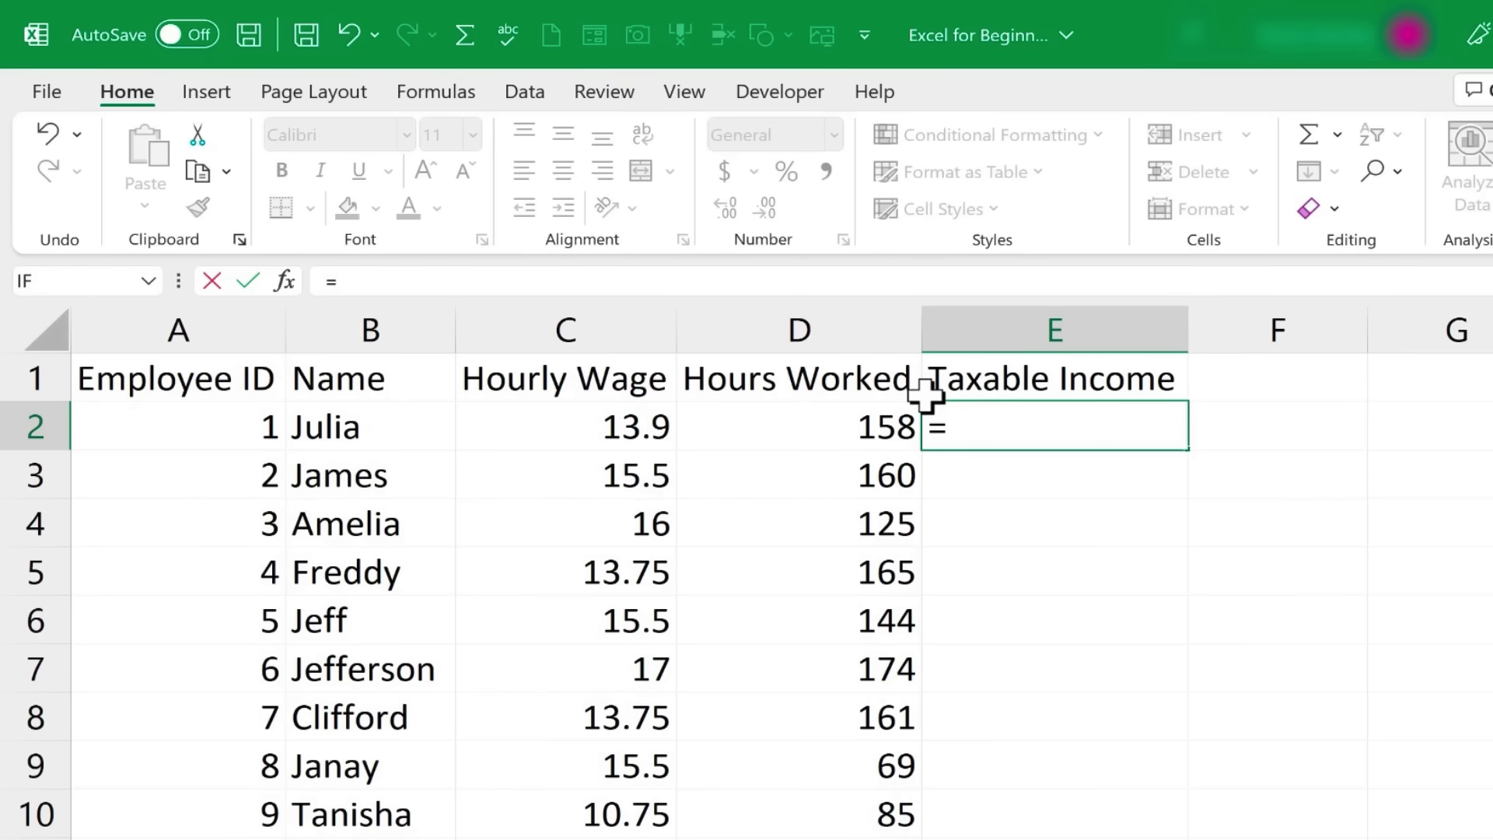
text(c2*)
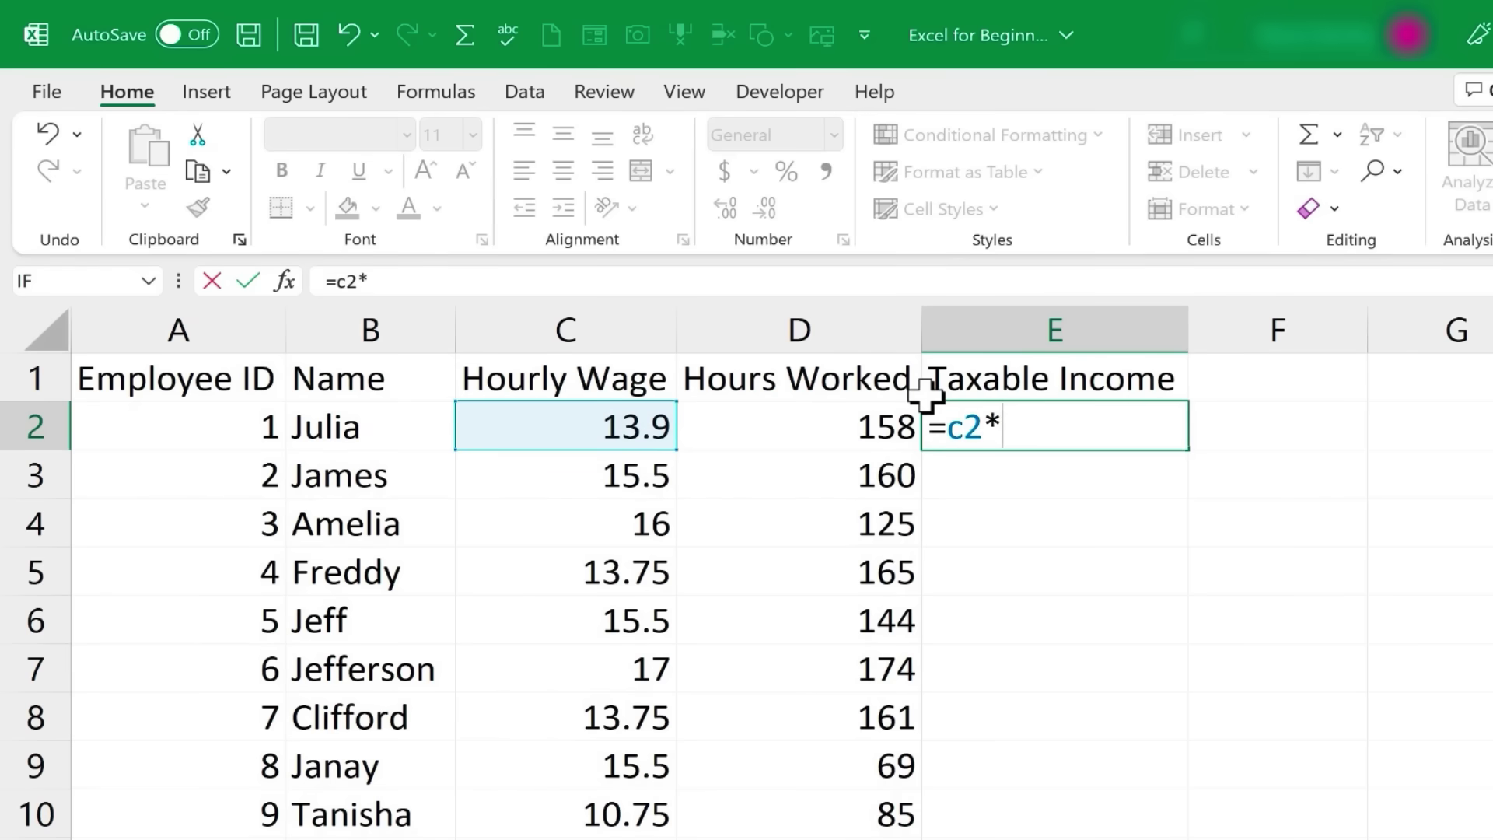
text(d2)
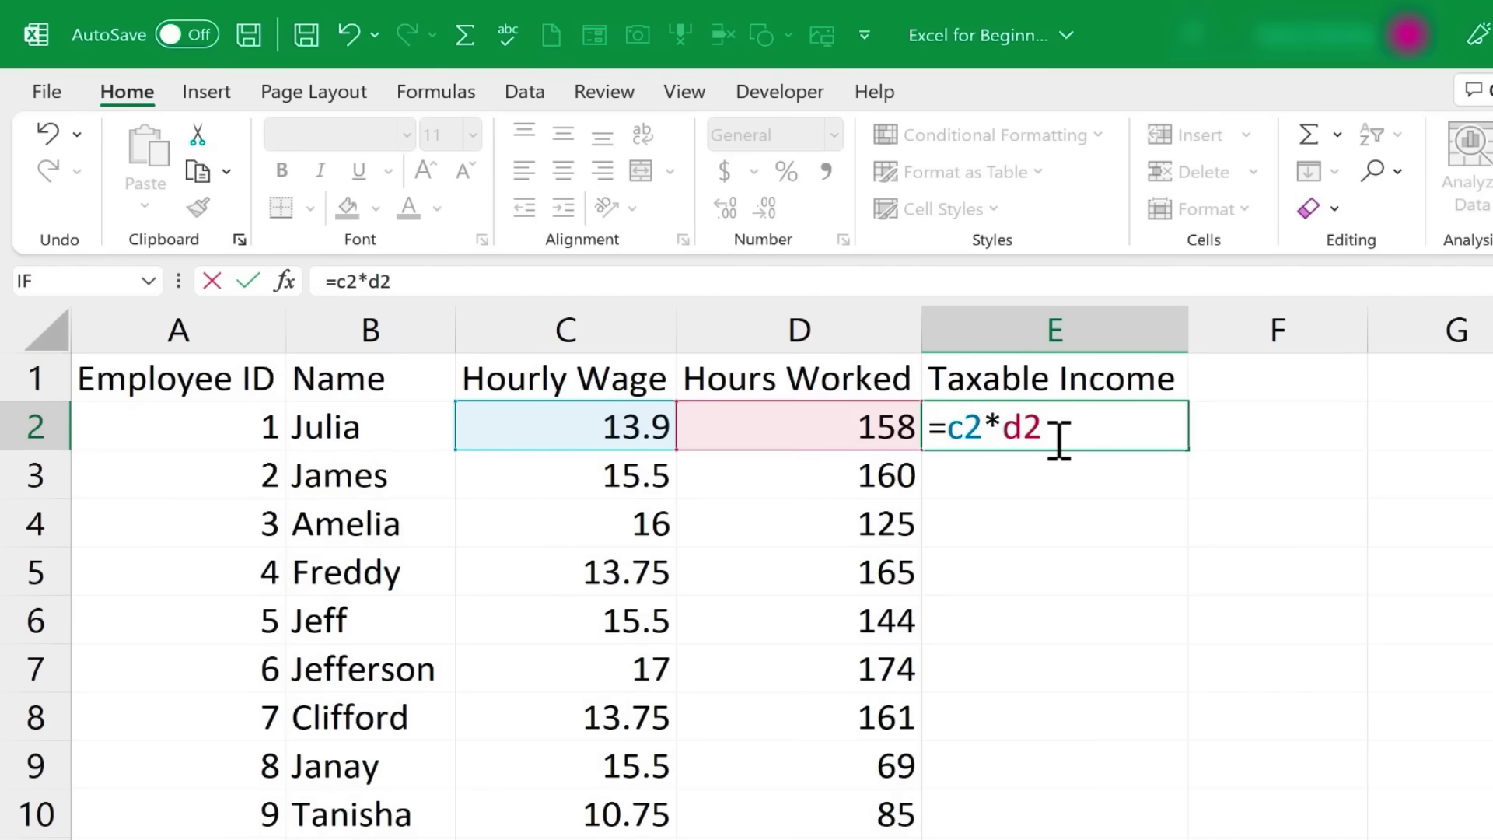
key(Return)
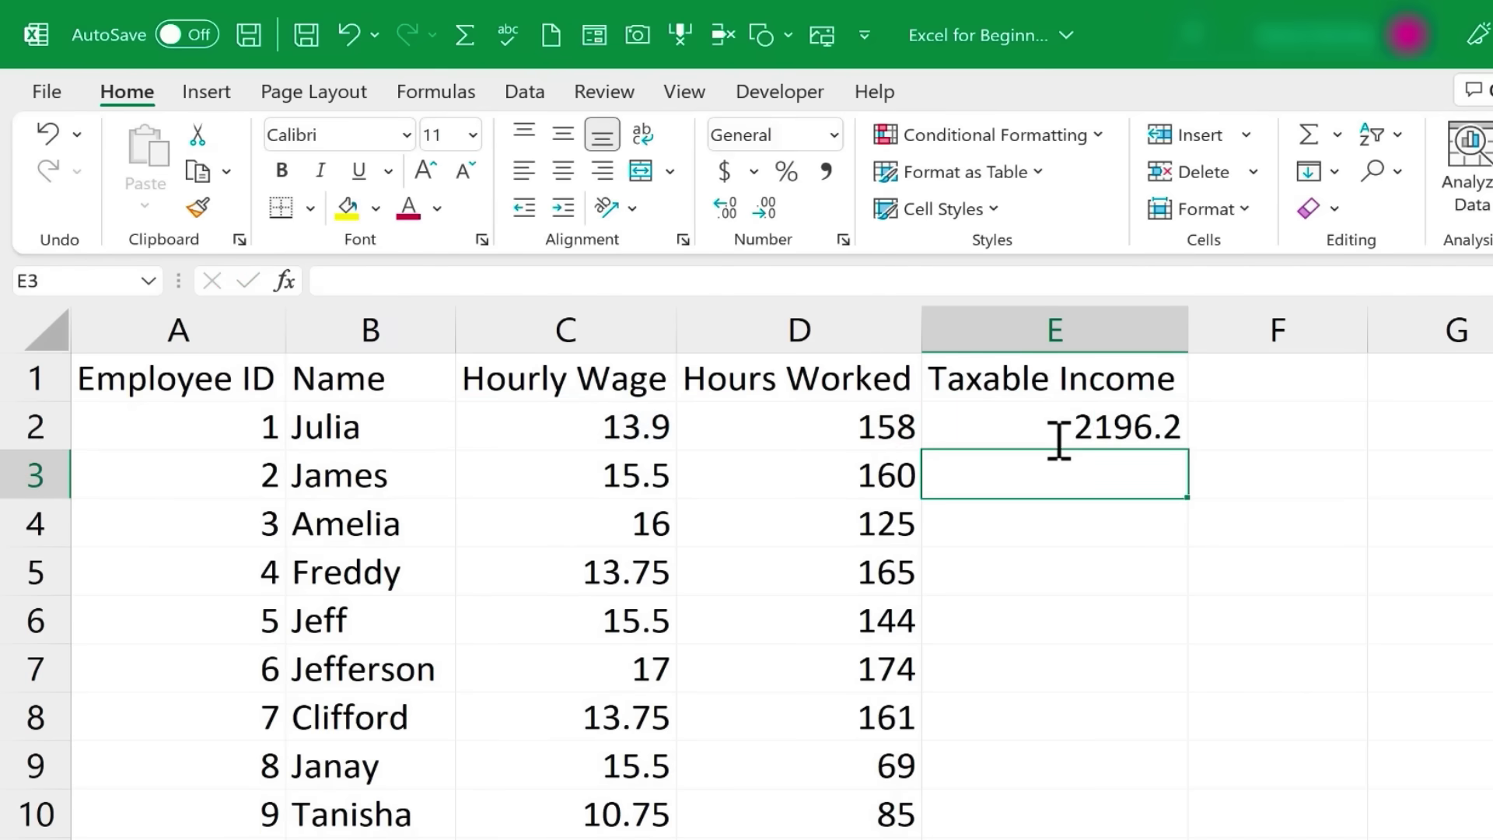
click(1103, 425)
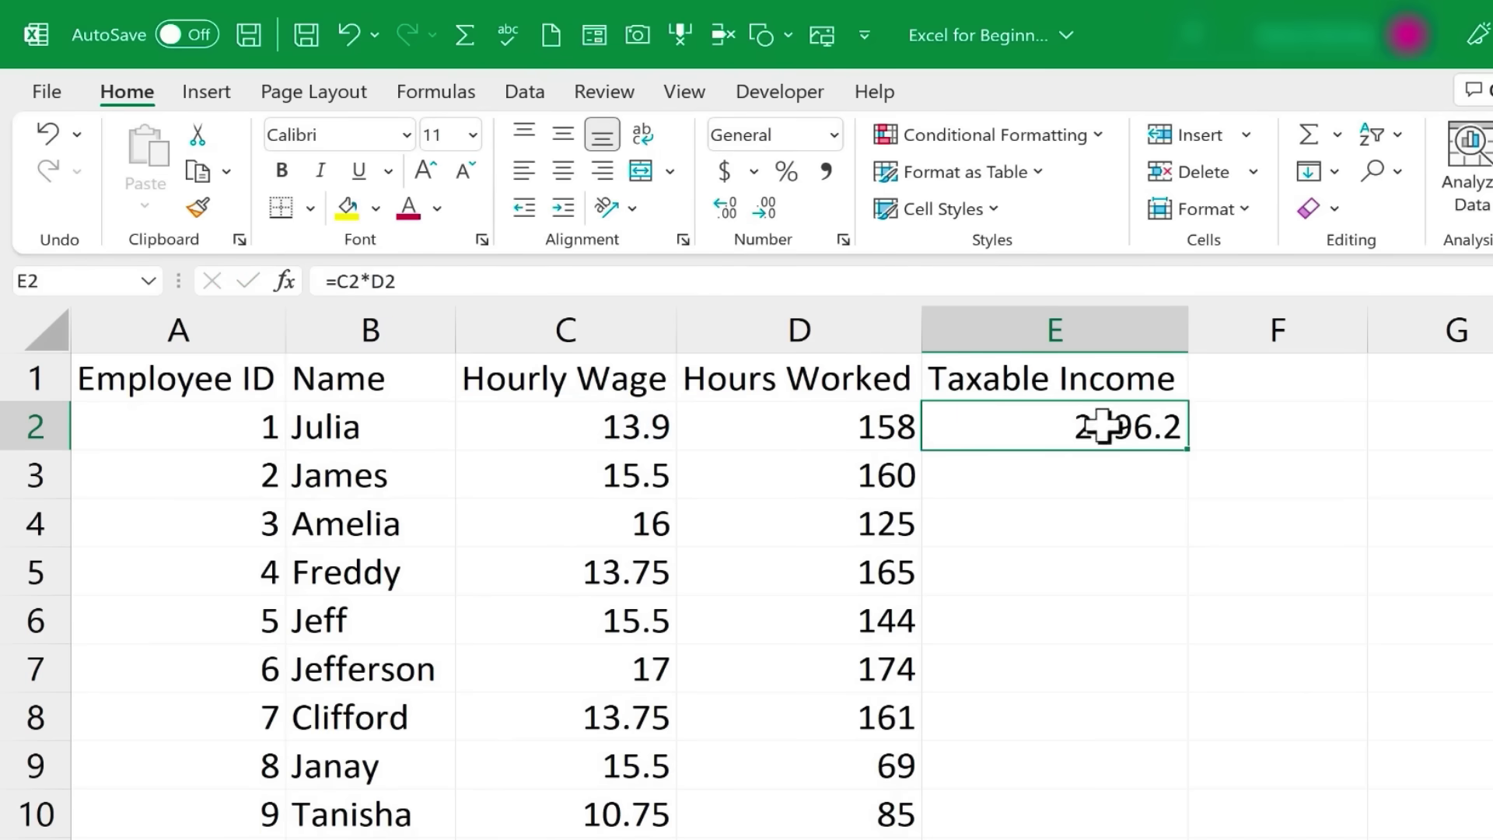
click(1107, 476)
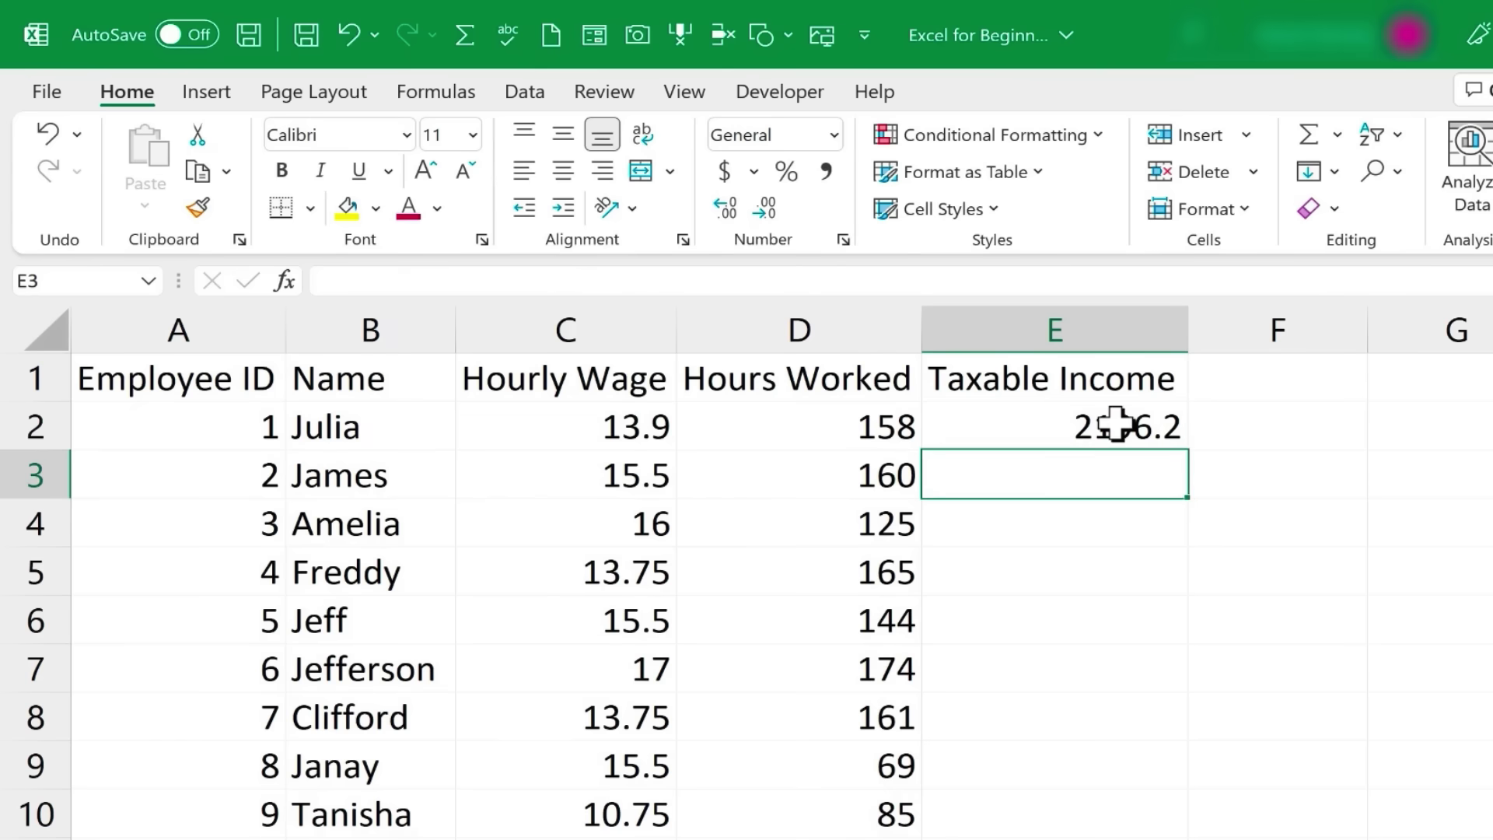
double_click(1124, 424)
Set the first employee's hourly wage in cell C2 to 14.25 and review the formula in cell E2
click(617, 426)
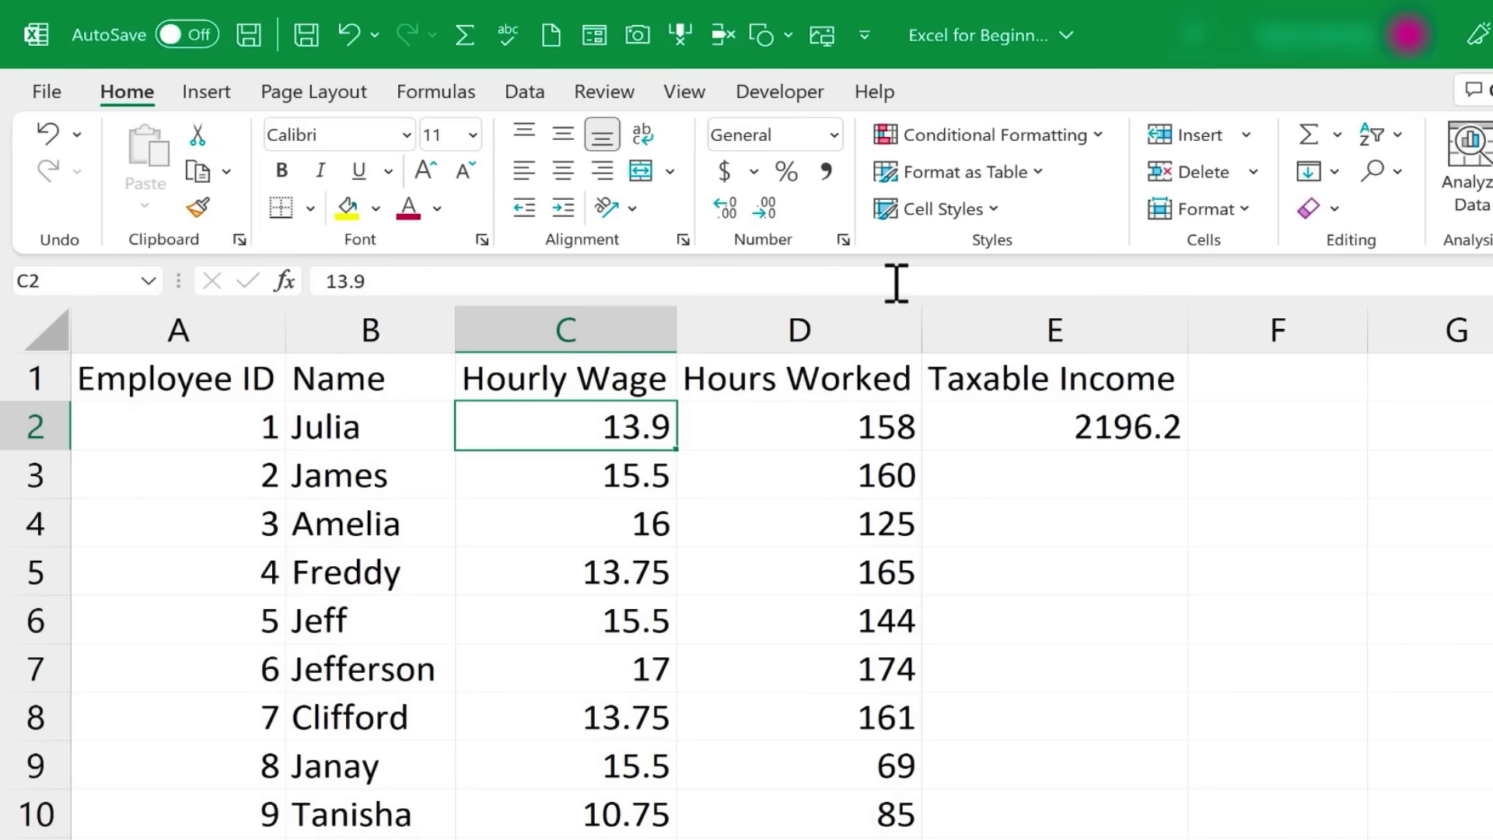
text(1)
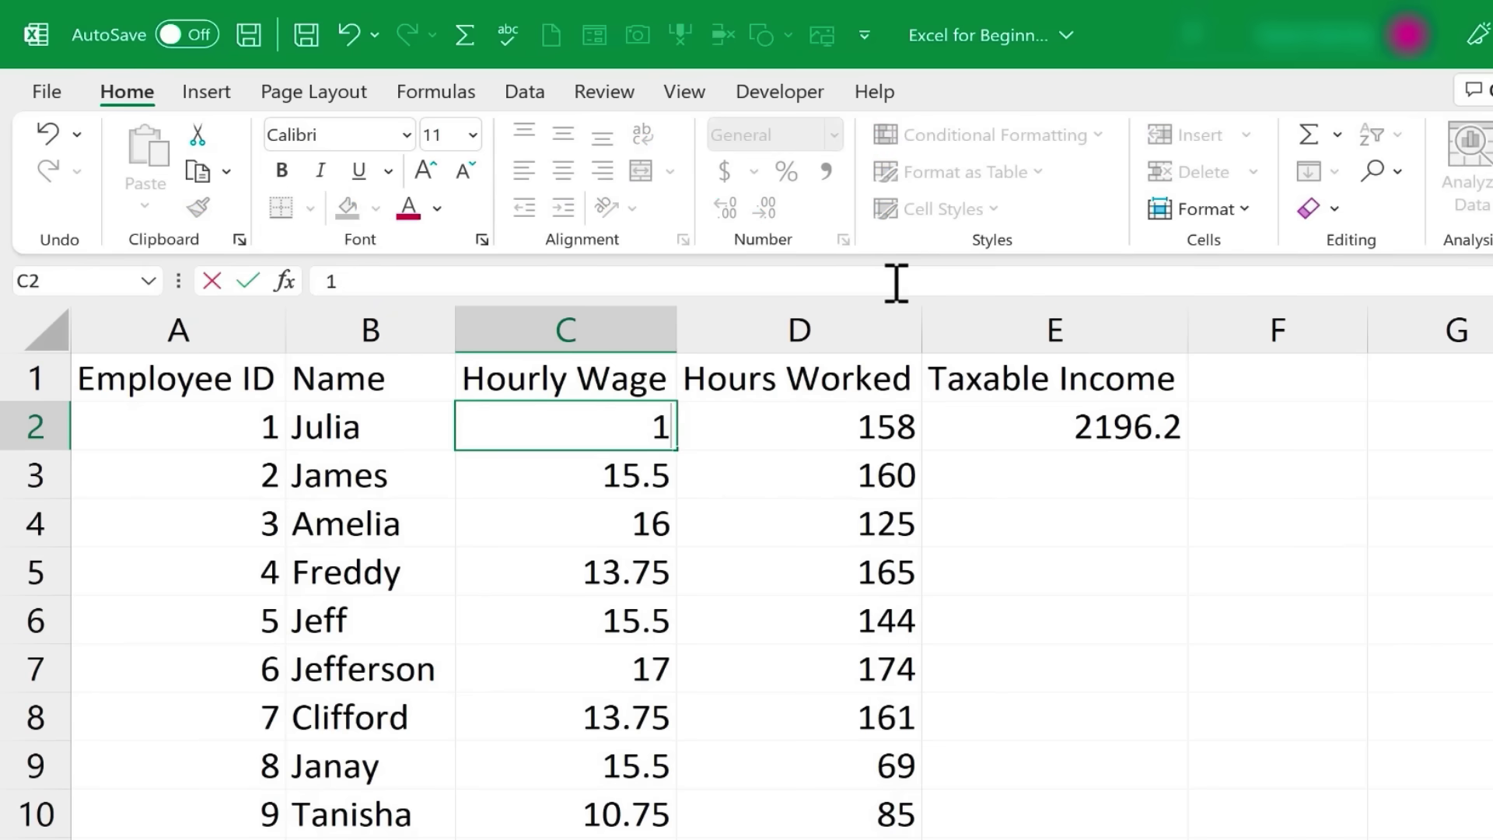
text(4.25)
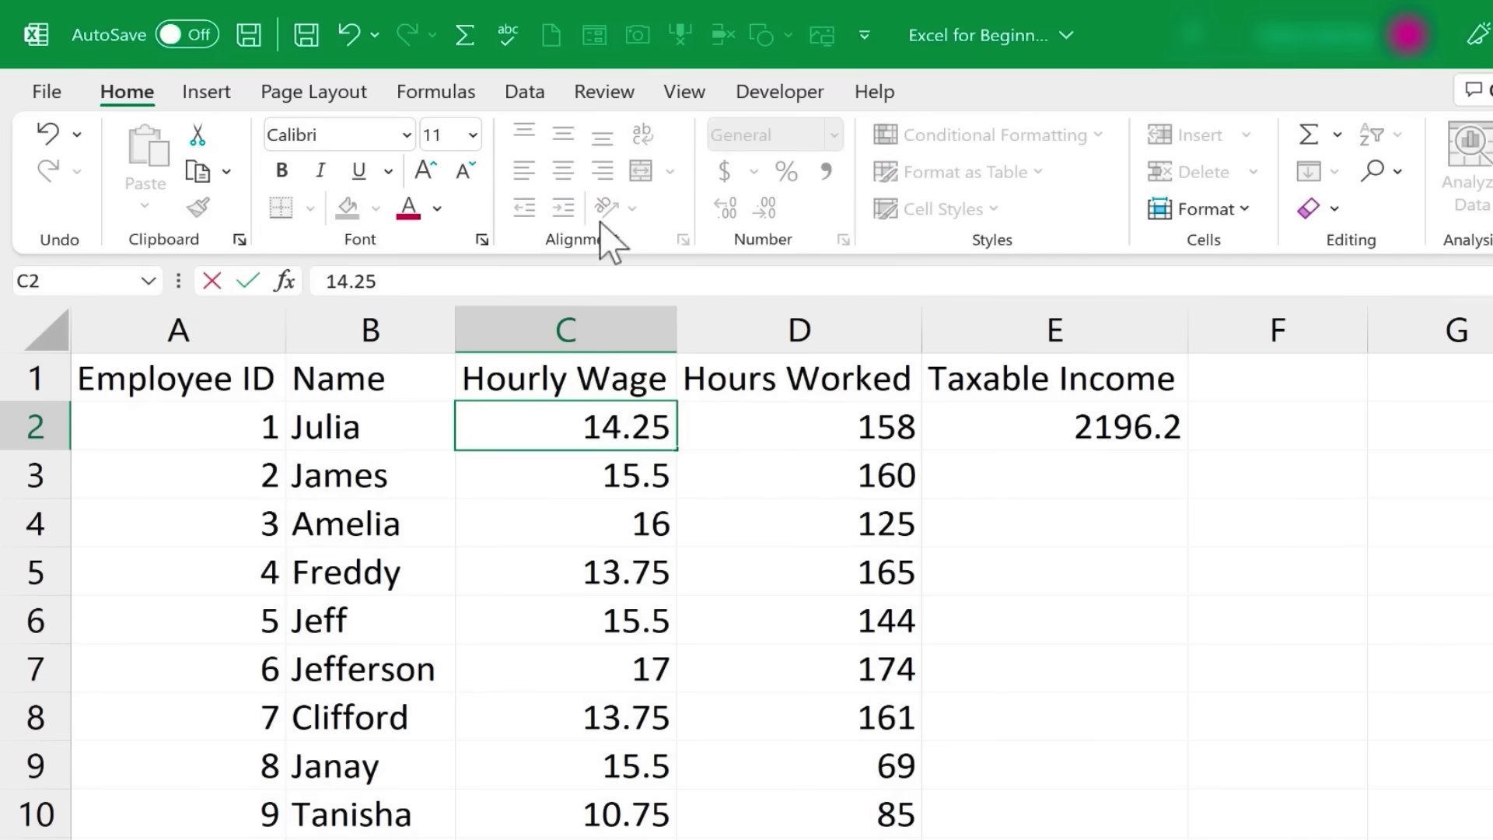
key(Return)
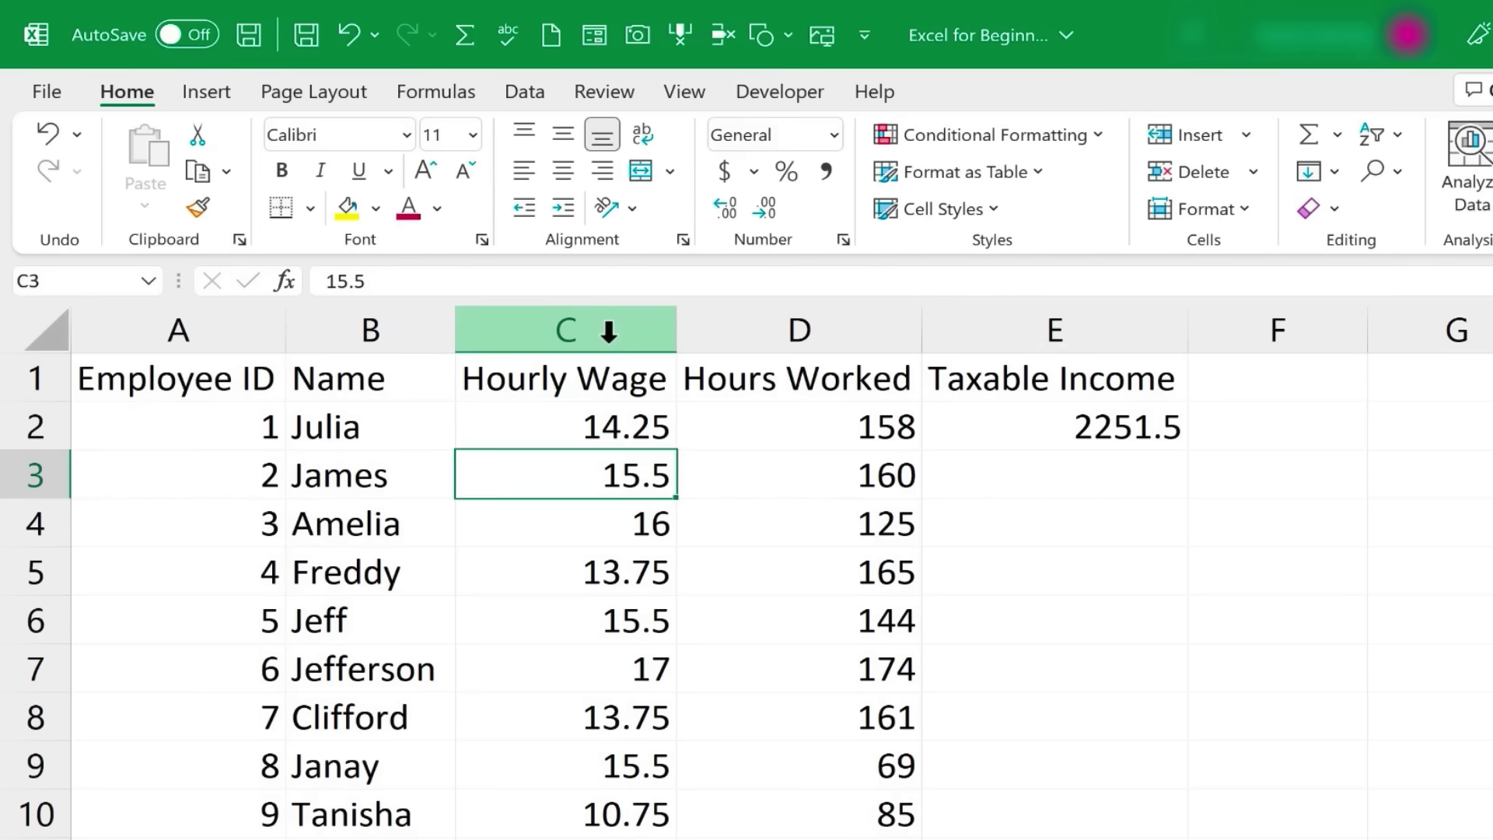
click(1084, 427)
double_click(1088, 430)
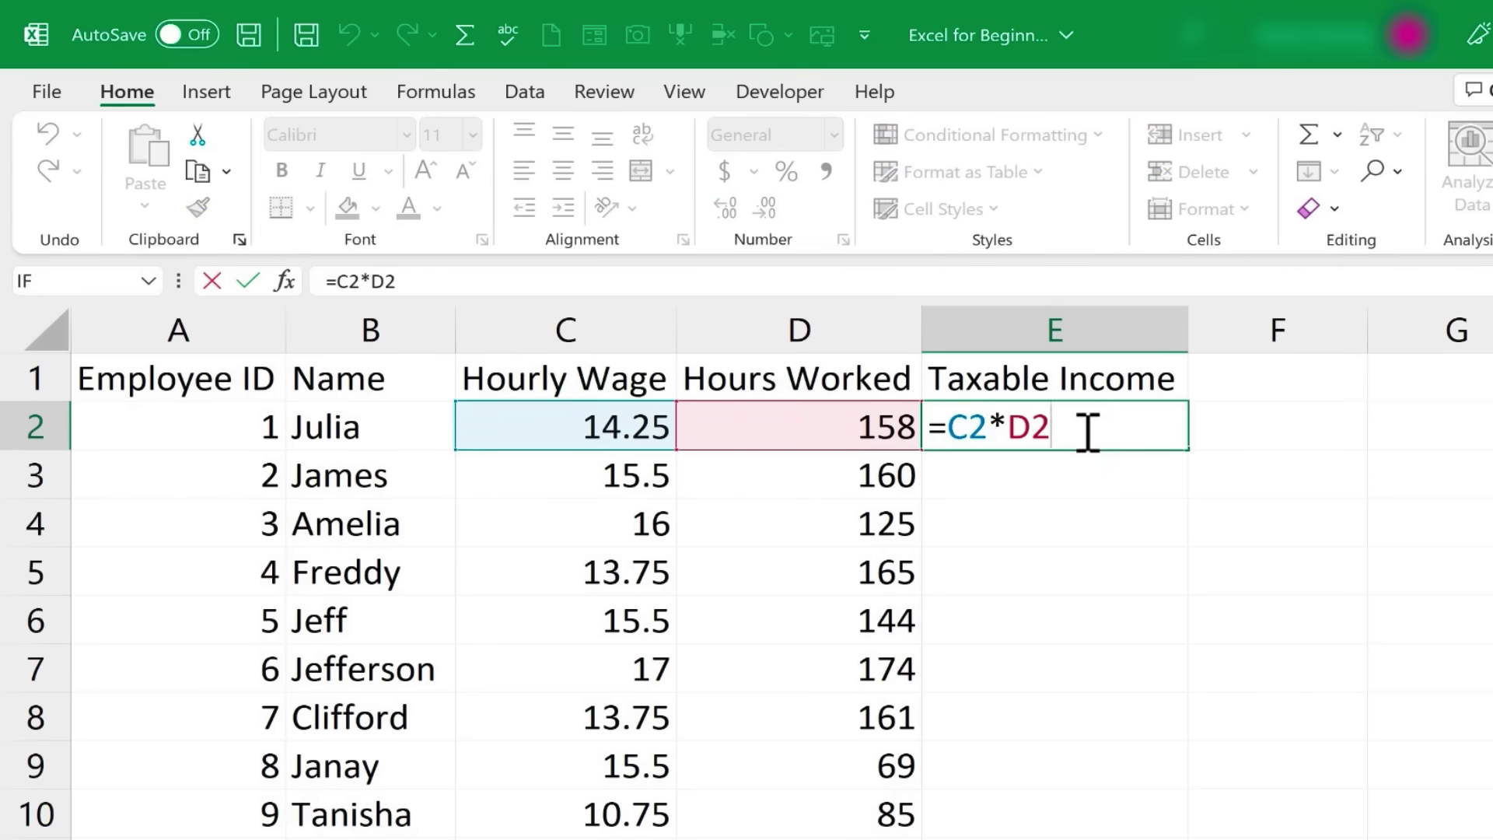
key(Return)
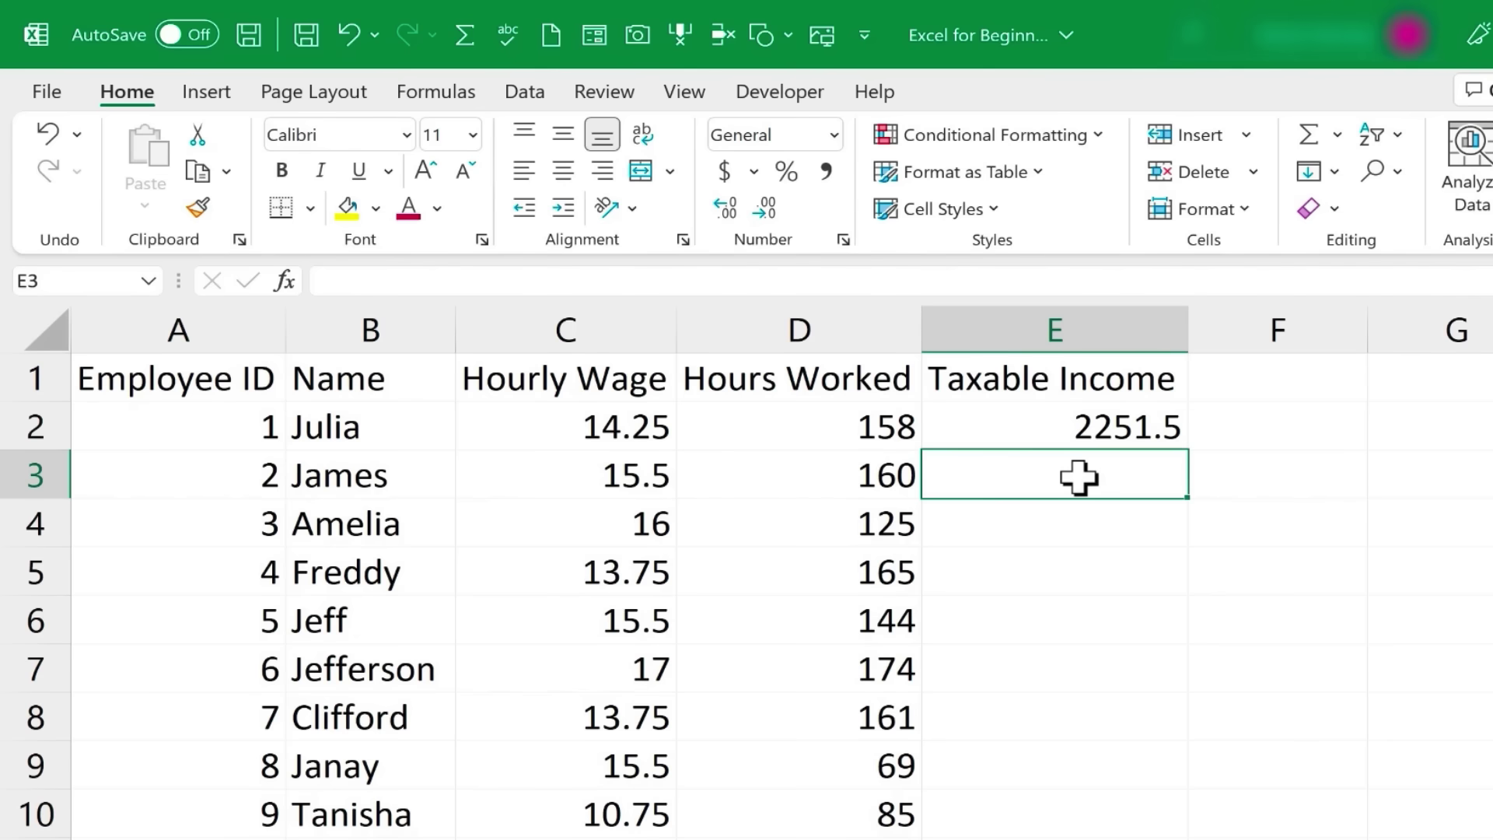
Calculate the second employee's taxable income in cell E3 with the cell-reference formula =C3*D3
text(=)
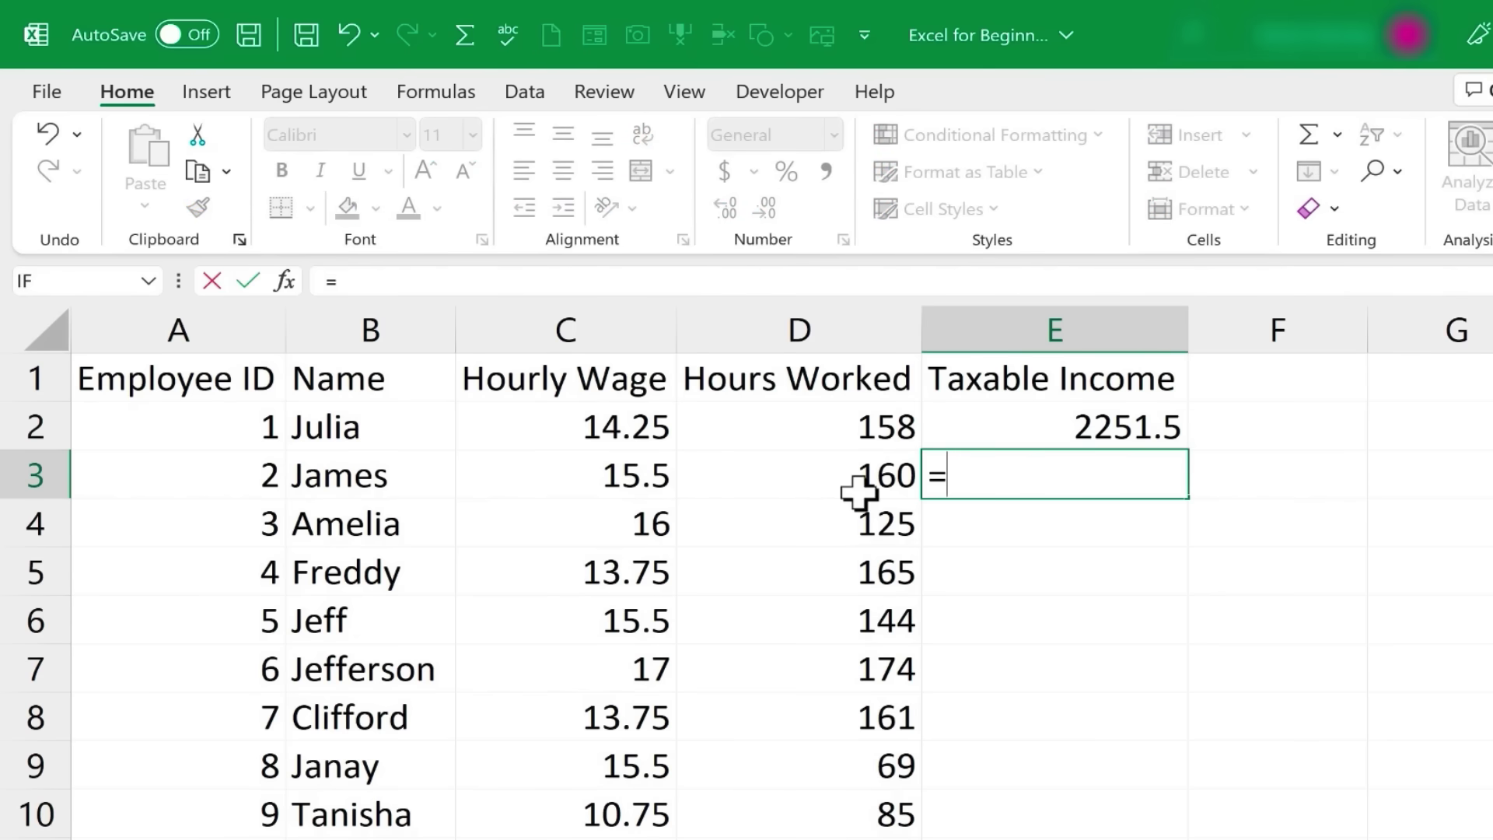
click(597, 478)
text(*)
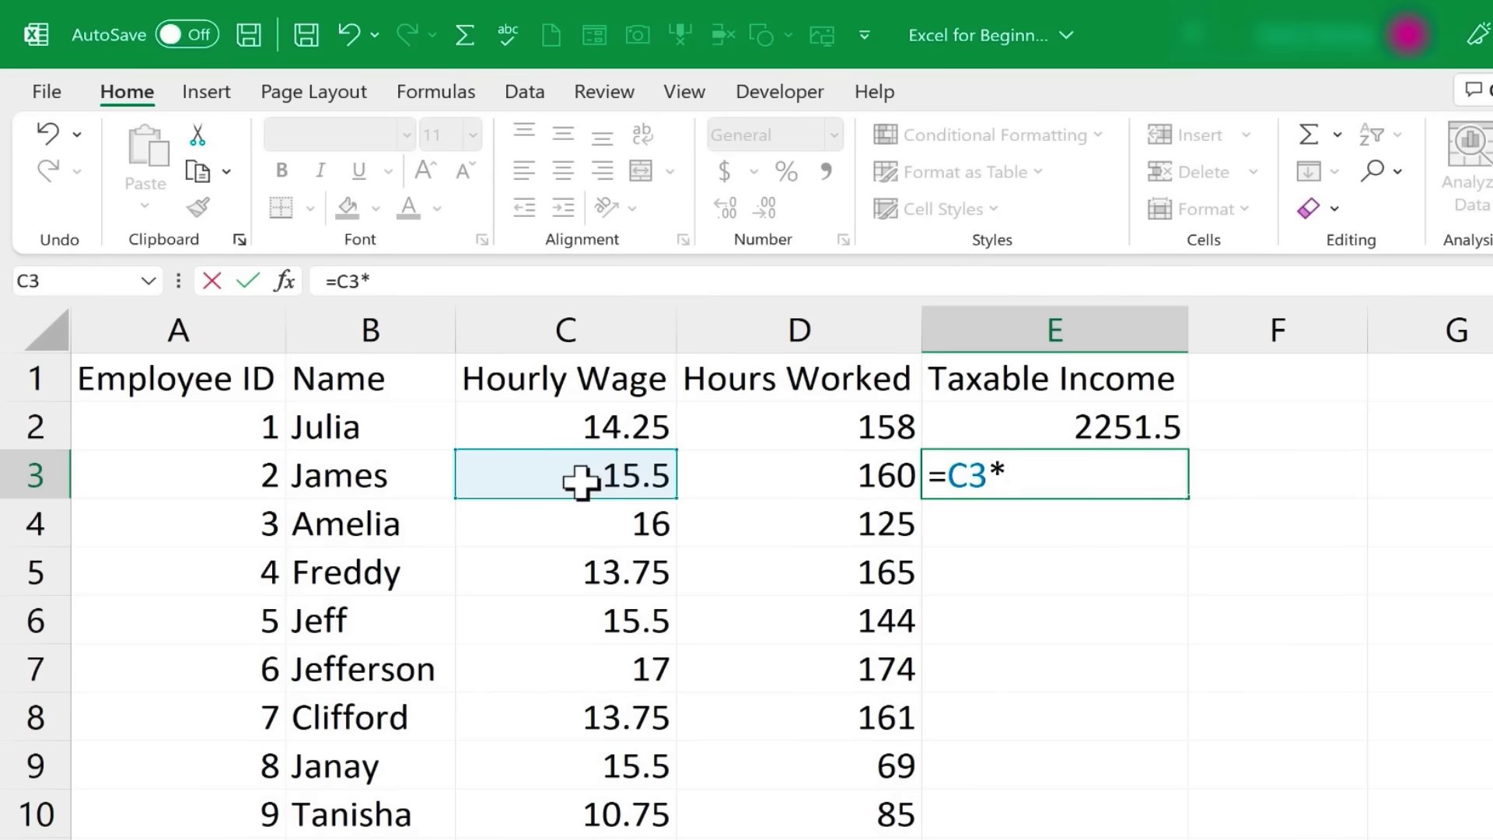
click(796, 479)
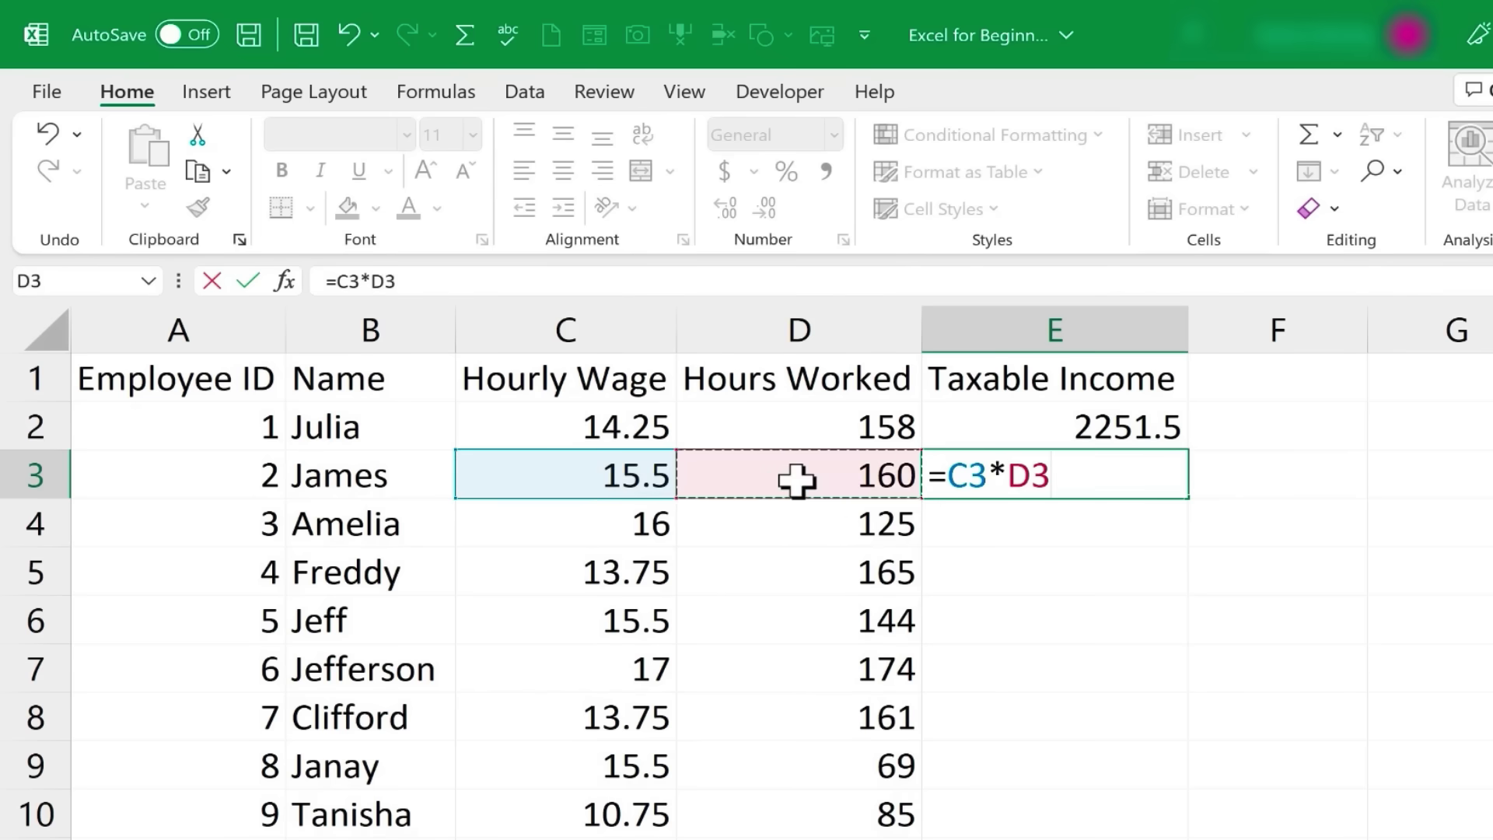
key(Return)
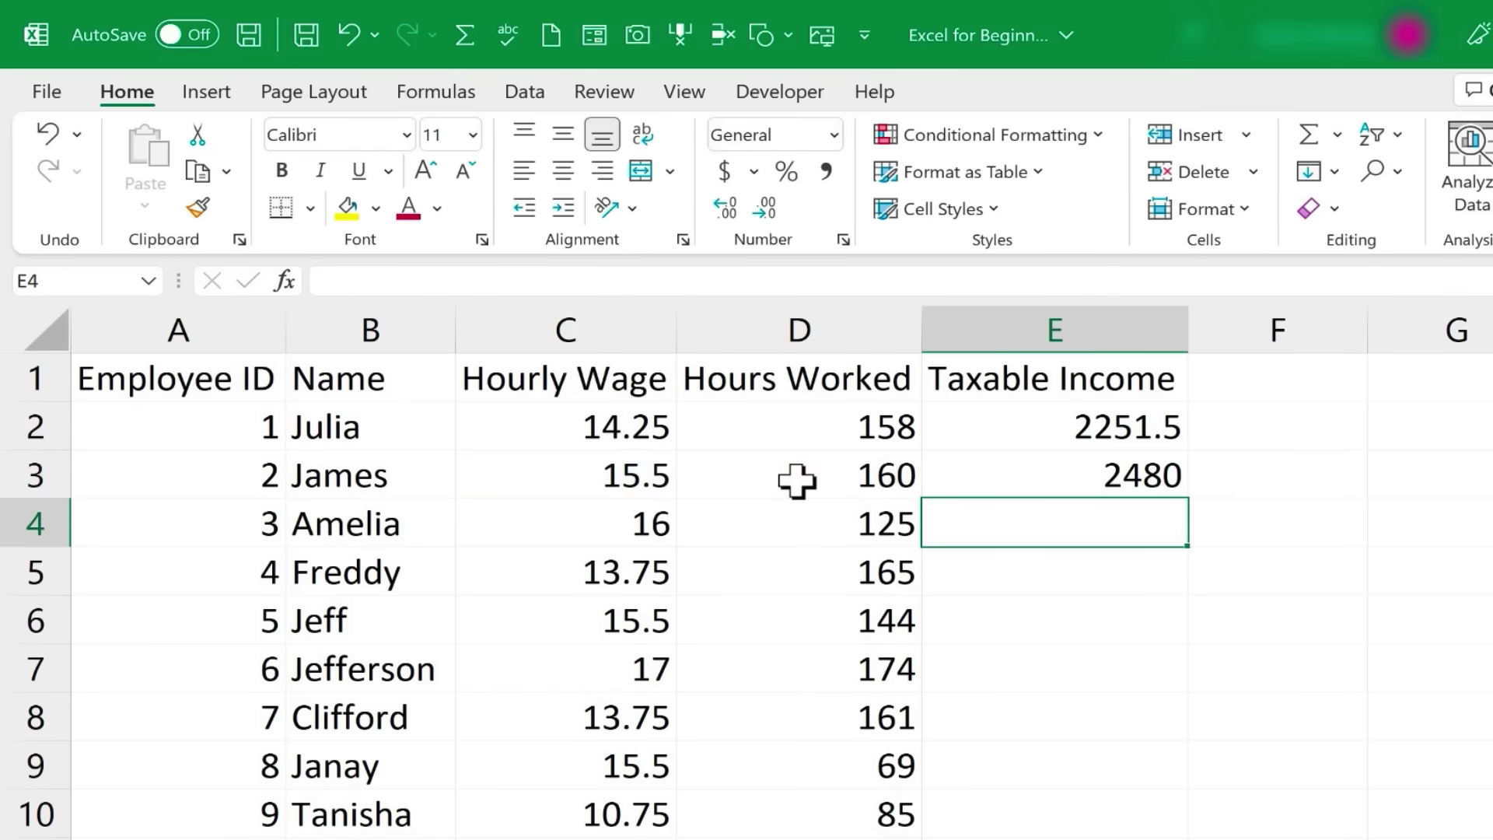
Compare the formulas in cells E2 and E3 and the wage and hours cells each one references
click(1056, 477)
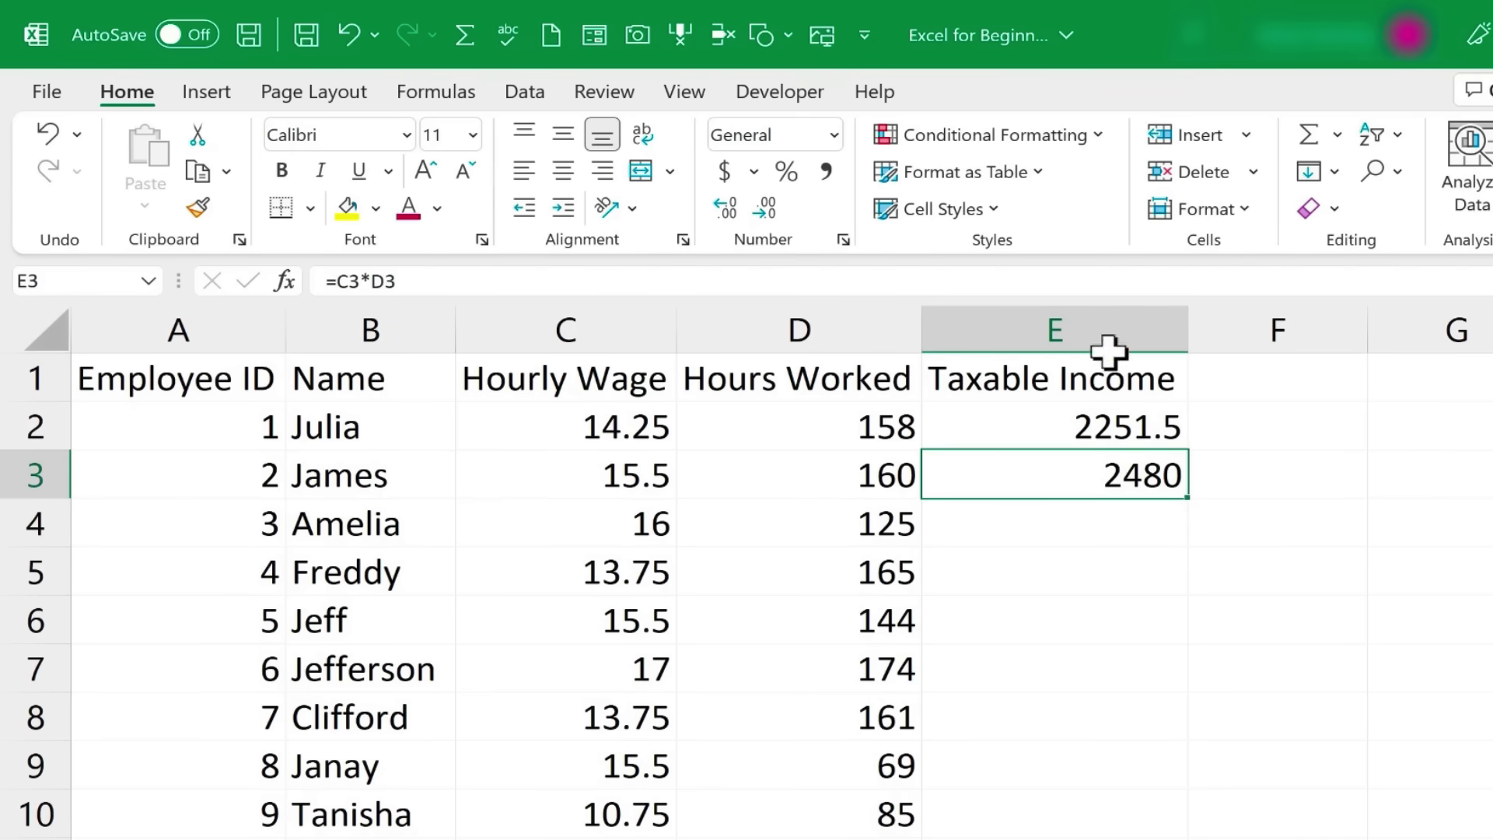
click(1118, 428)
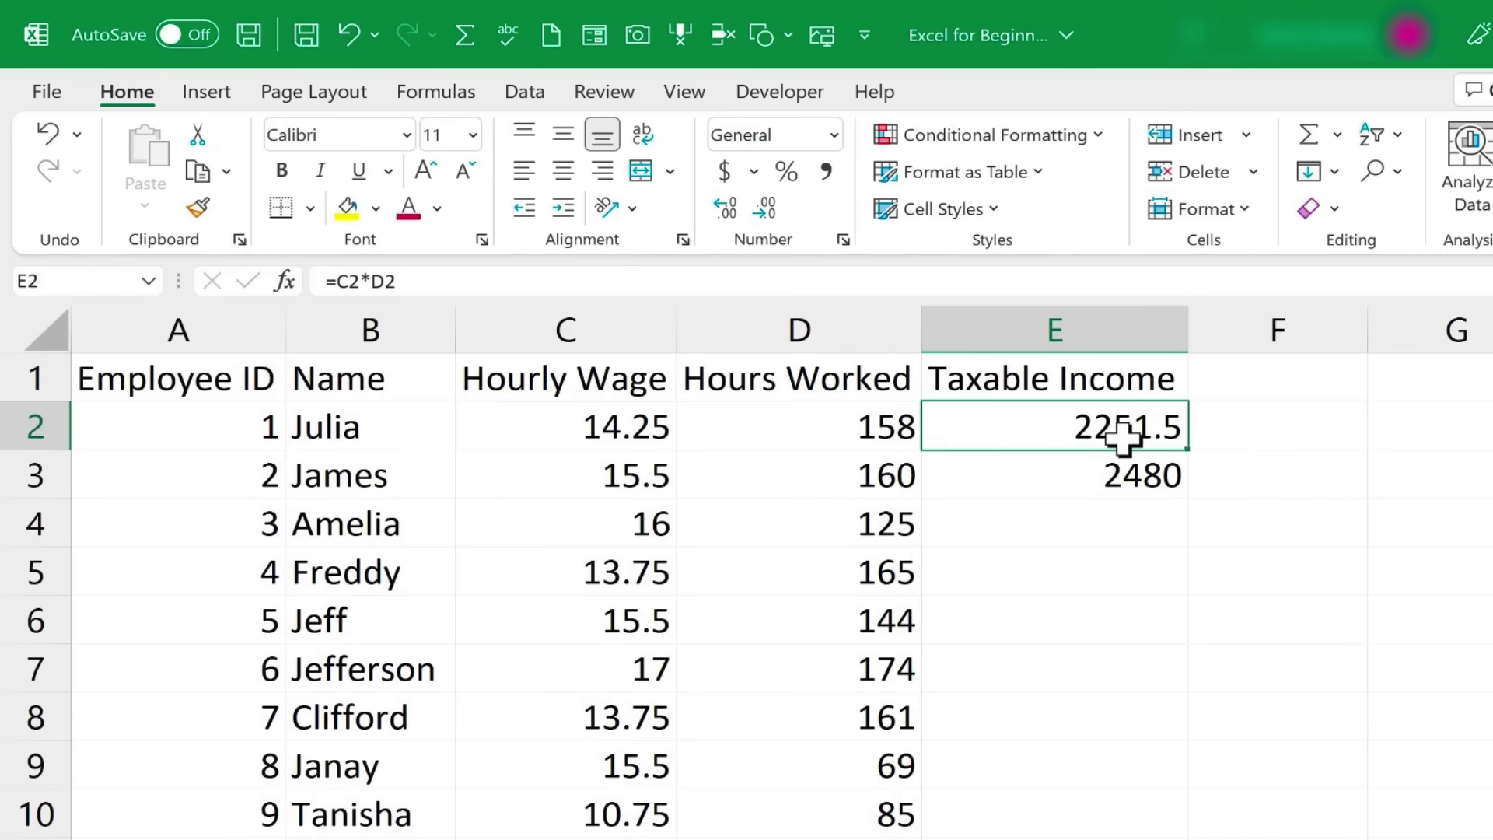
click(1138, 476)
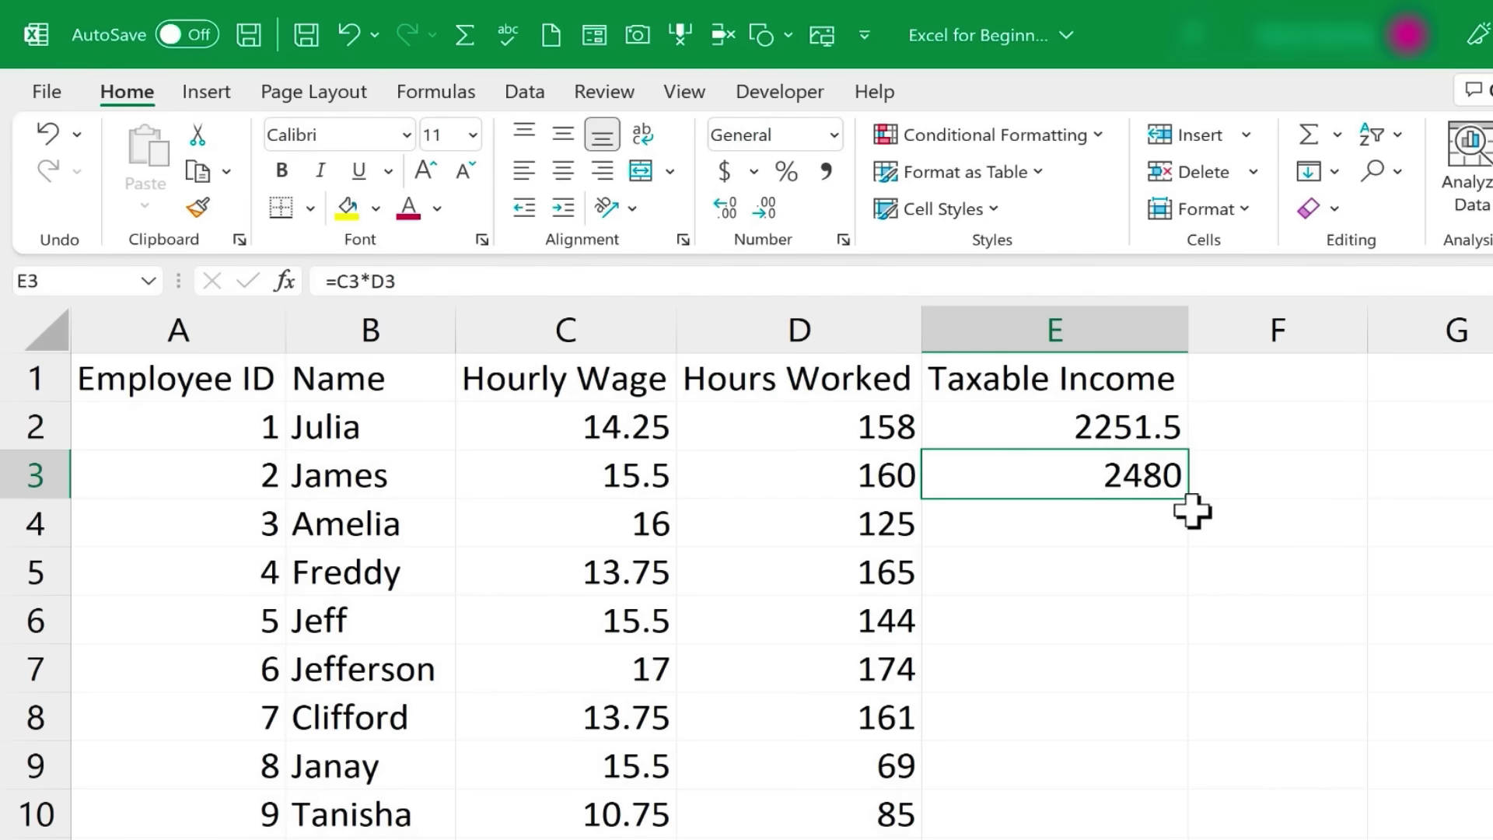
double_click(1130, 420)
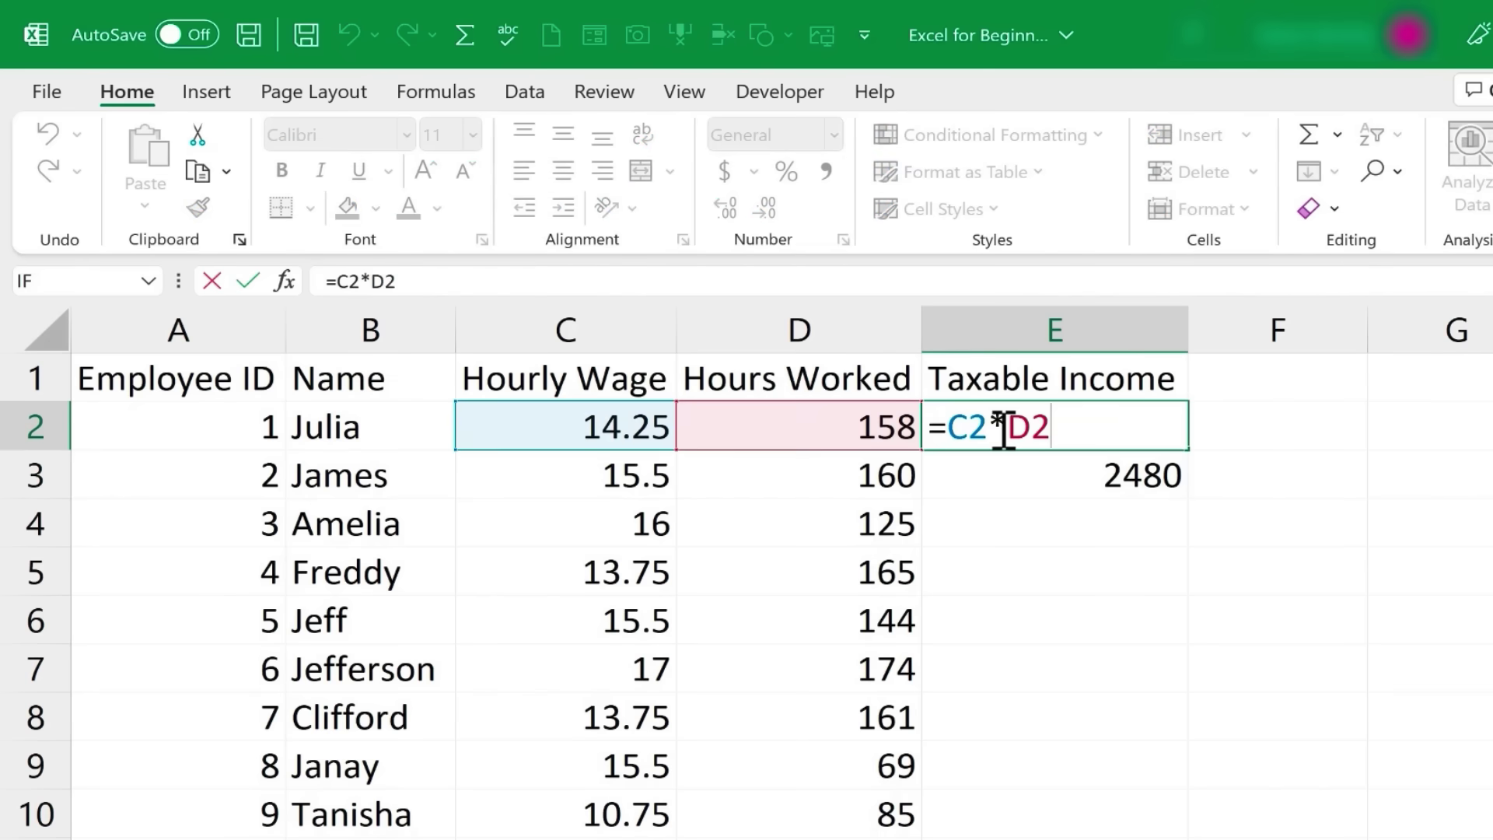
key(Escape)
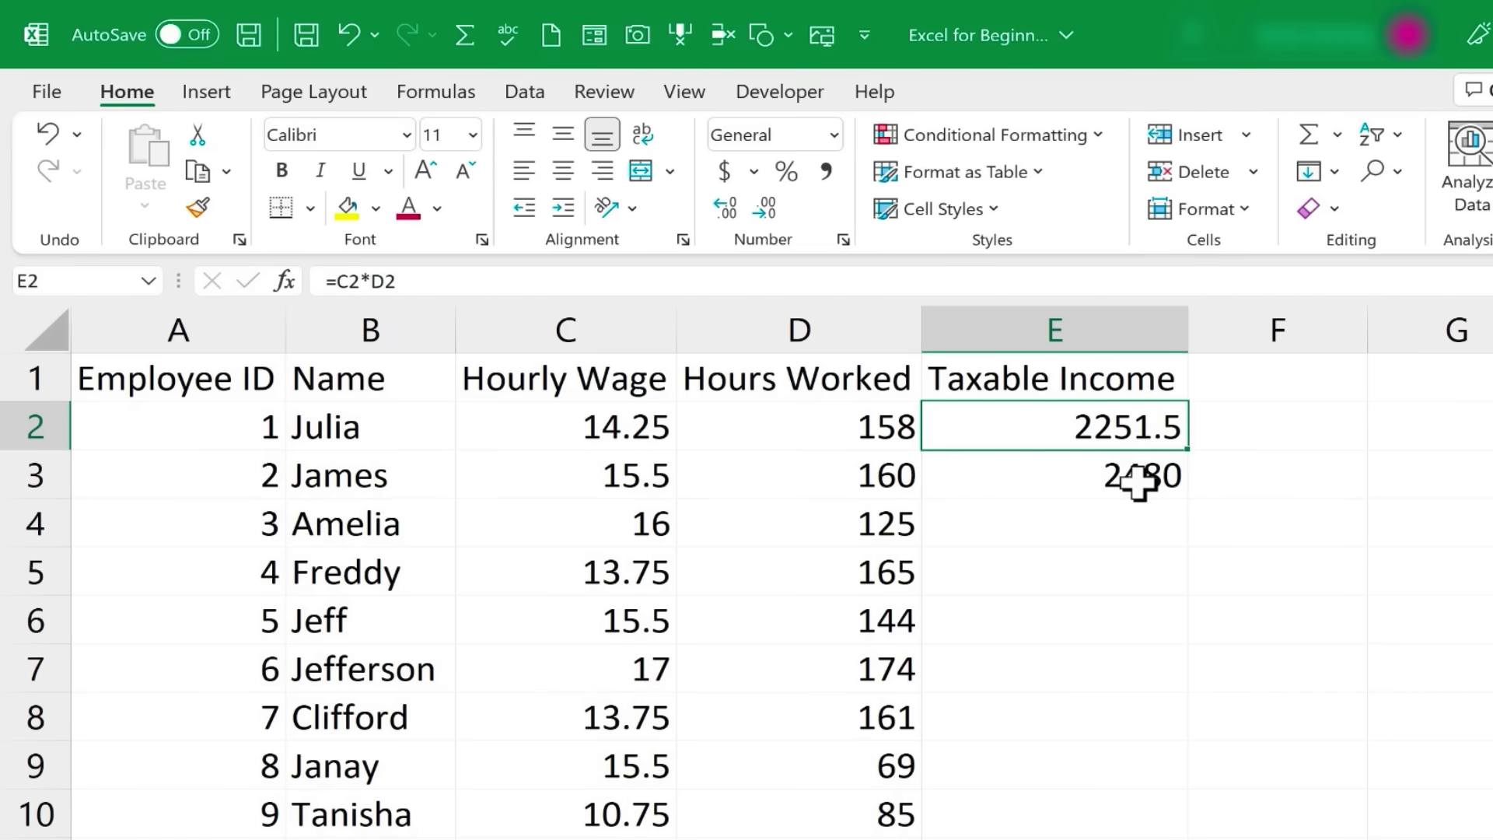
double_click(1137, 478)
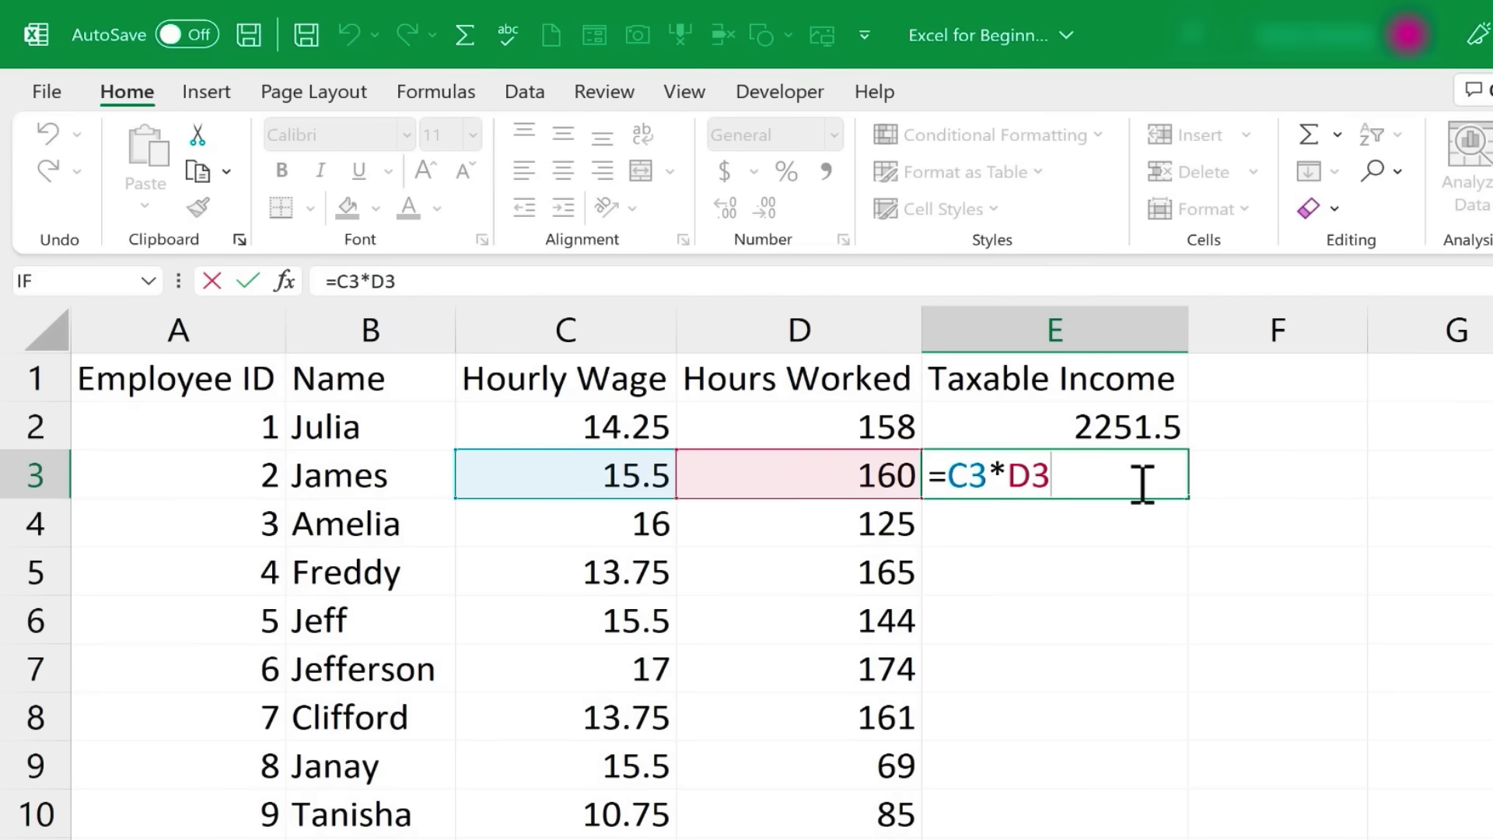
key(Escape)
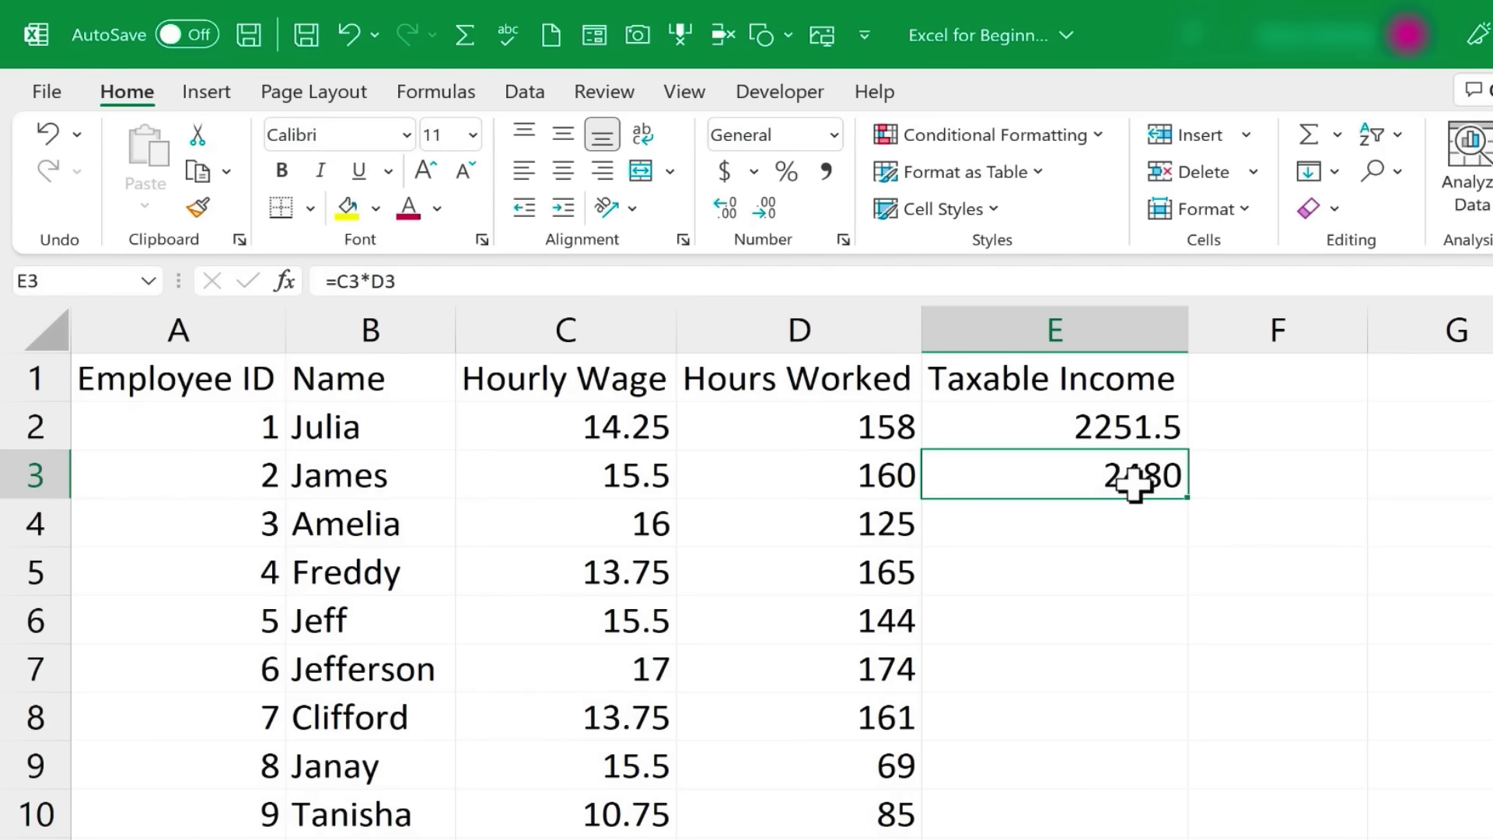
double_click(1134, 482)
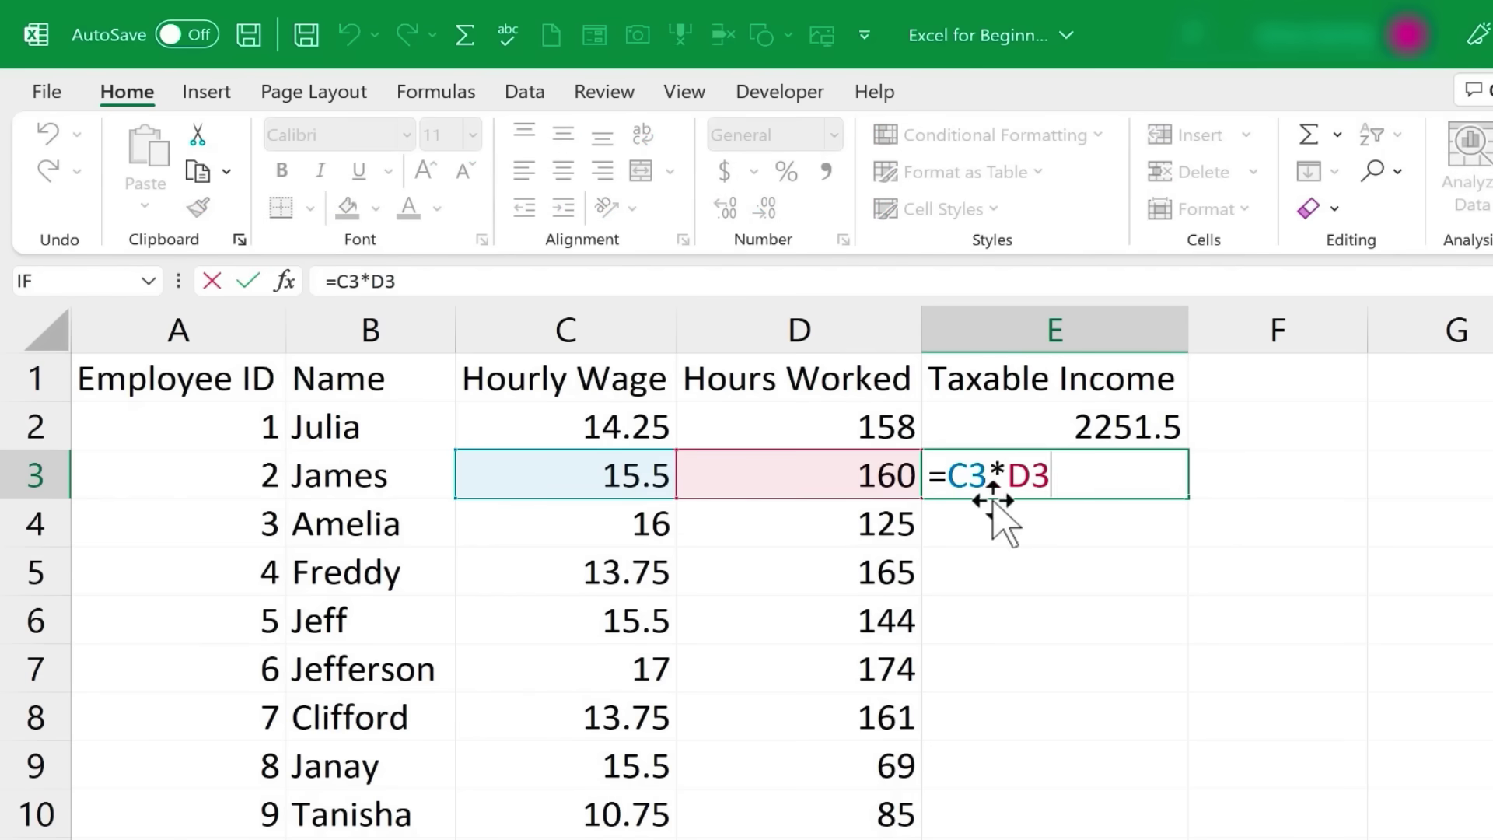
click(1136, 423)
double_click(1136, 425)
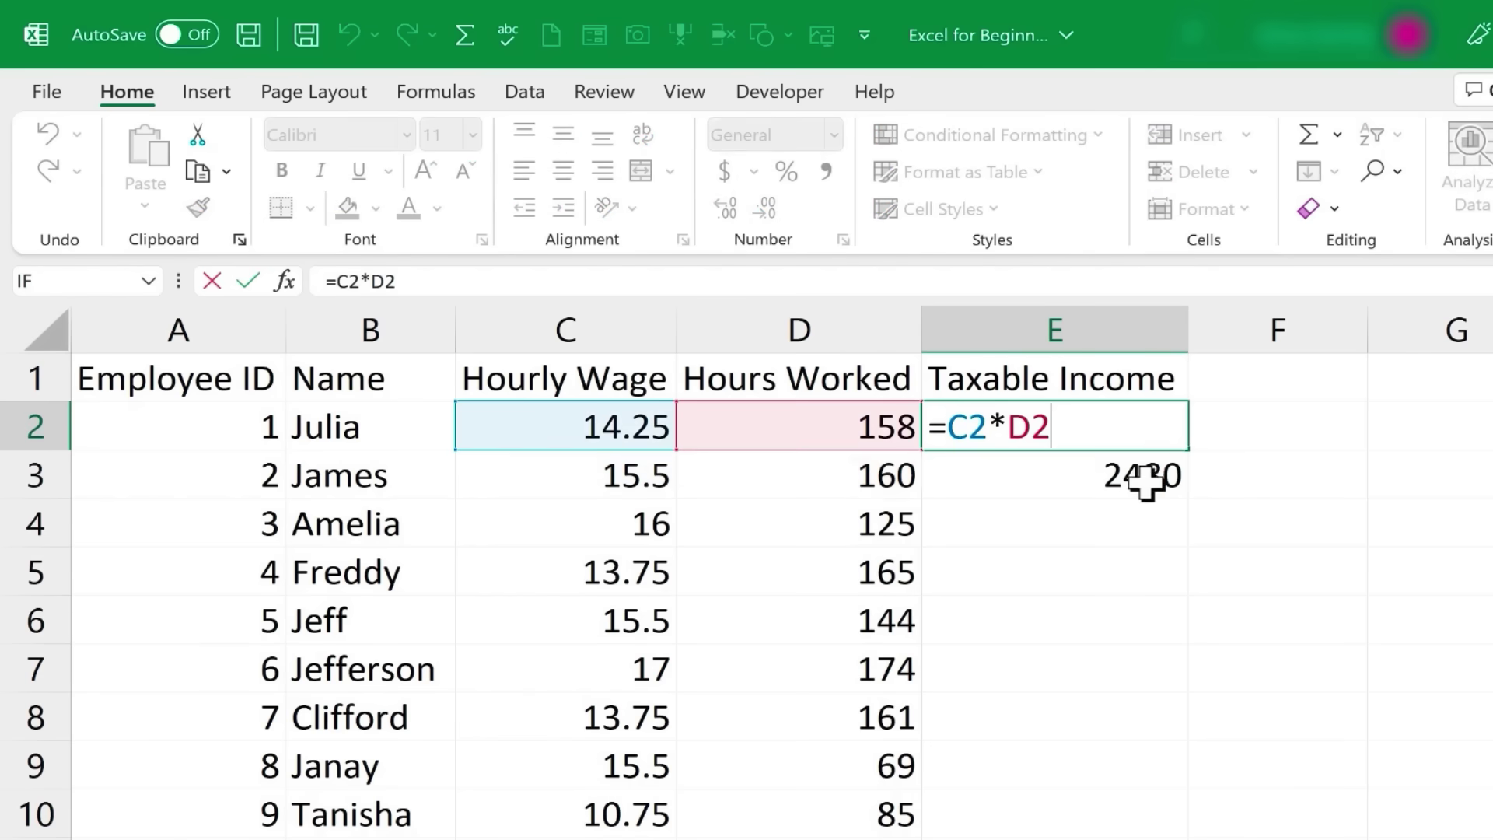
double_click(1098, 474)
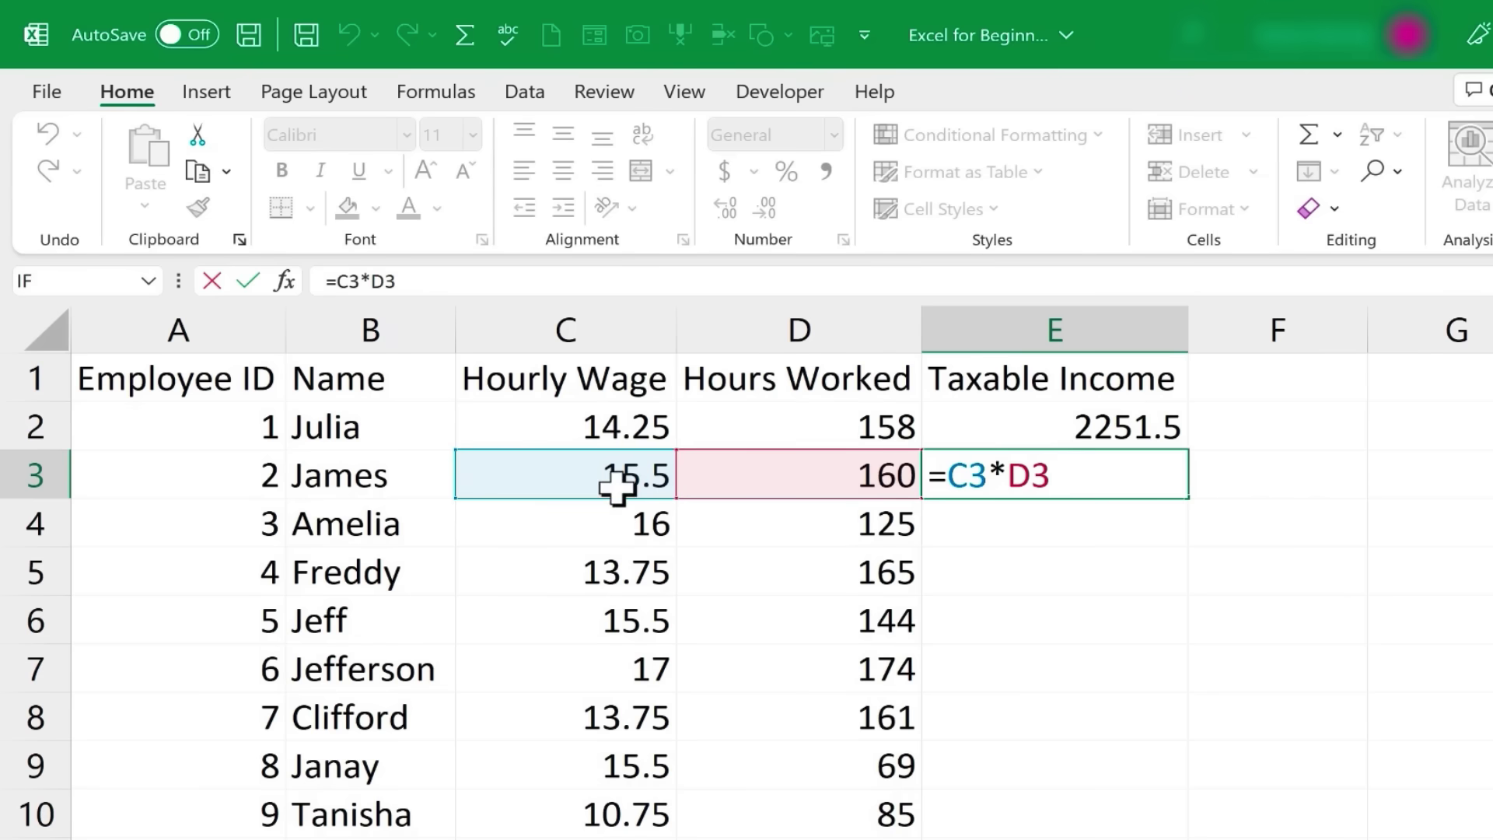
key(ctrl+Return)
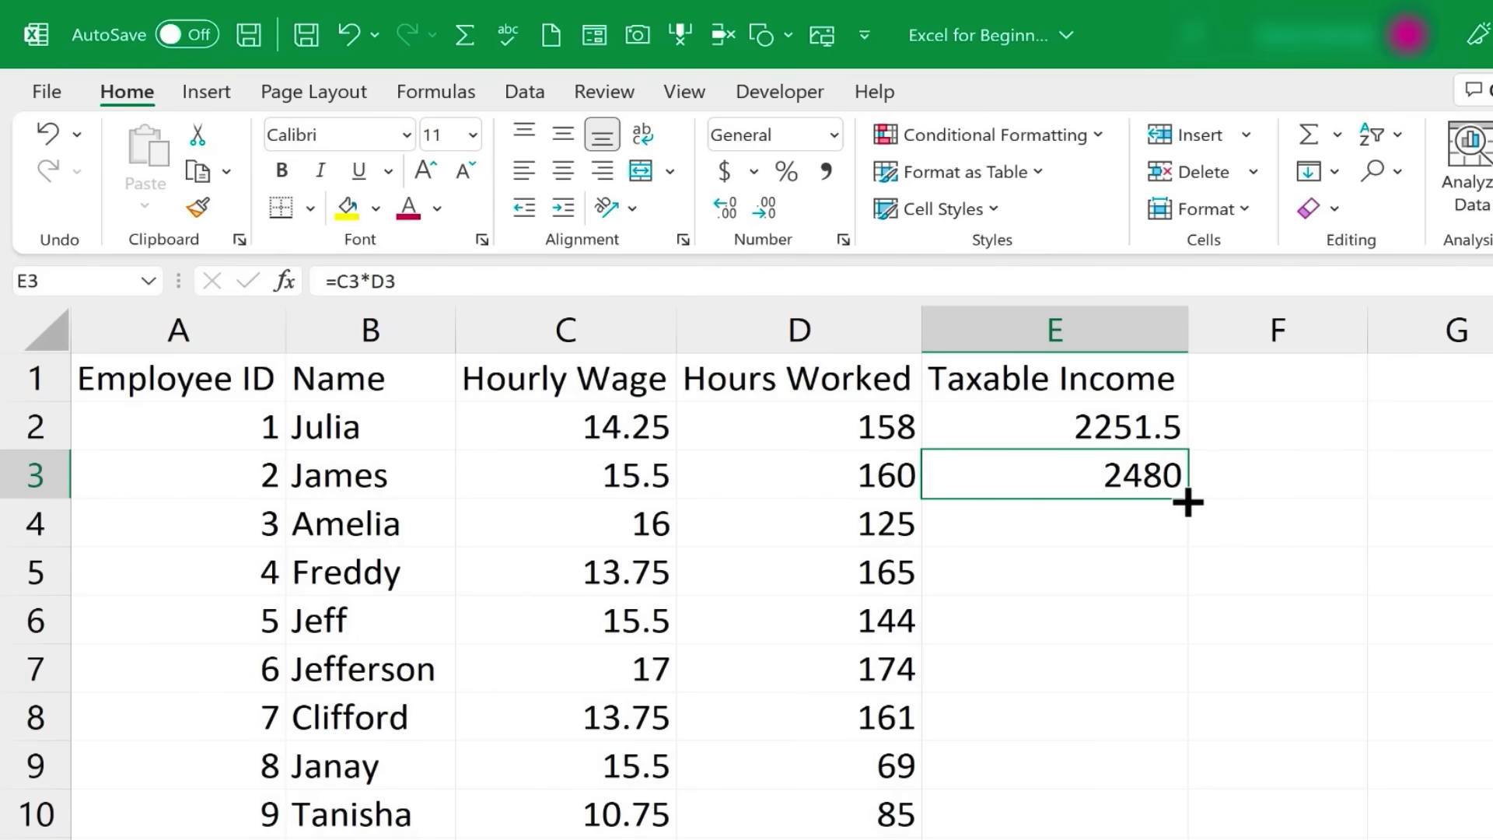
Fill the taxable income formula from cell E3 down column E to the last employee in row 71
drag(1188, 500, 1206, 813)
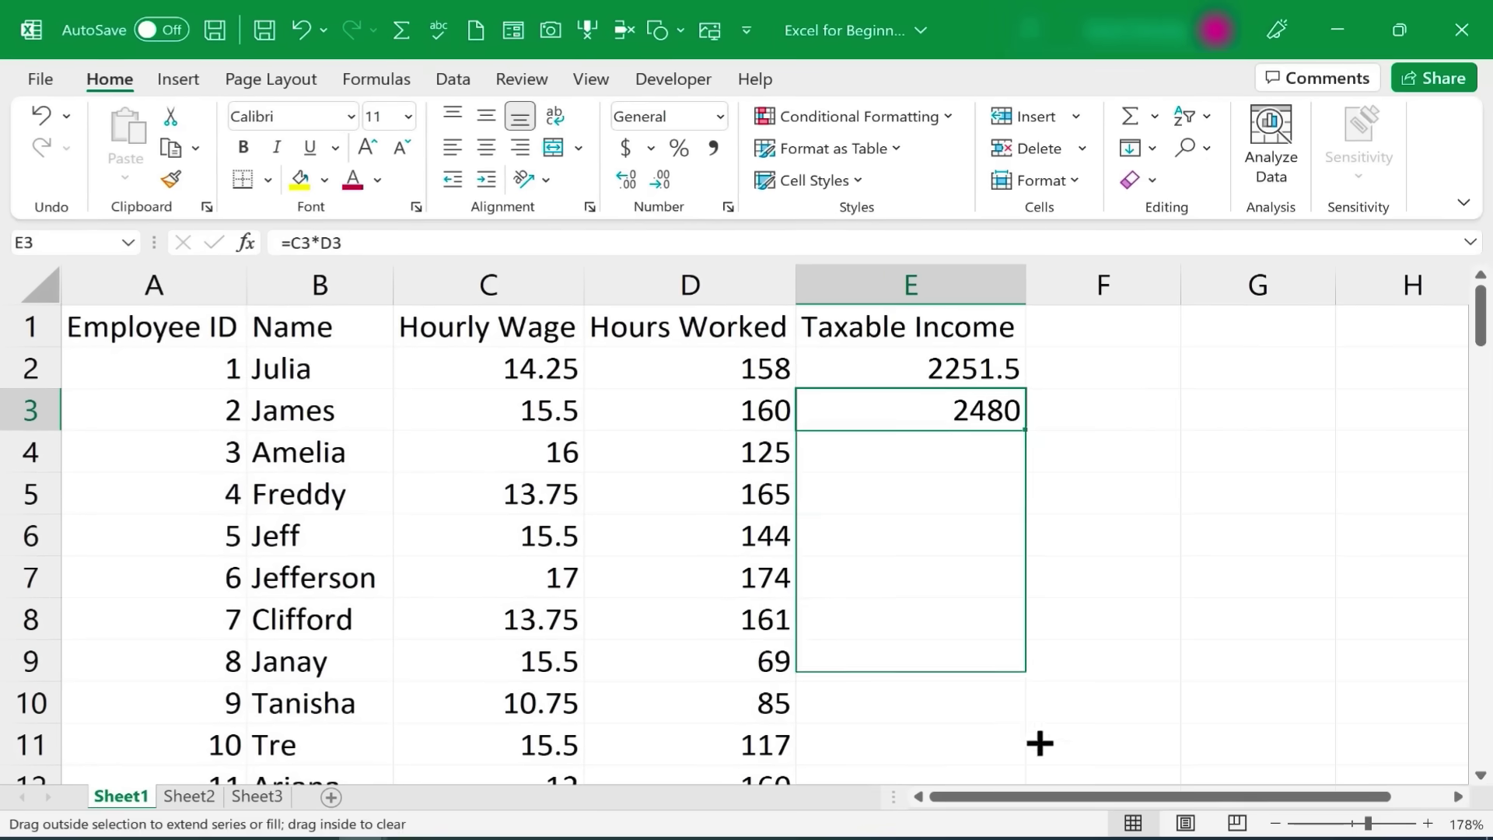
drag(1040, 743, 1021, 445)
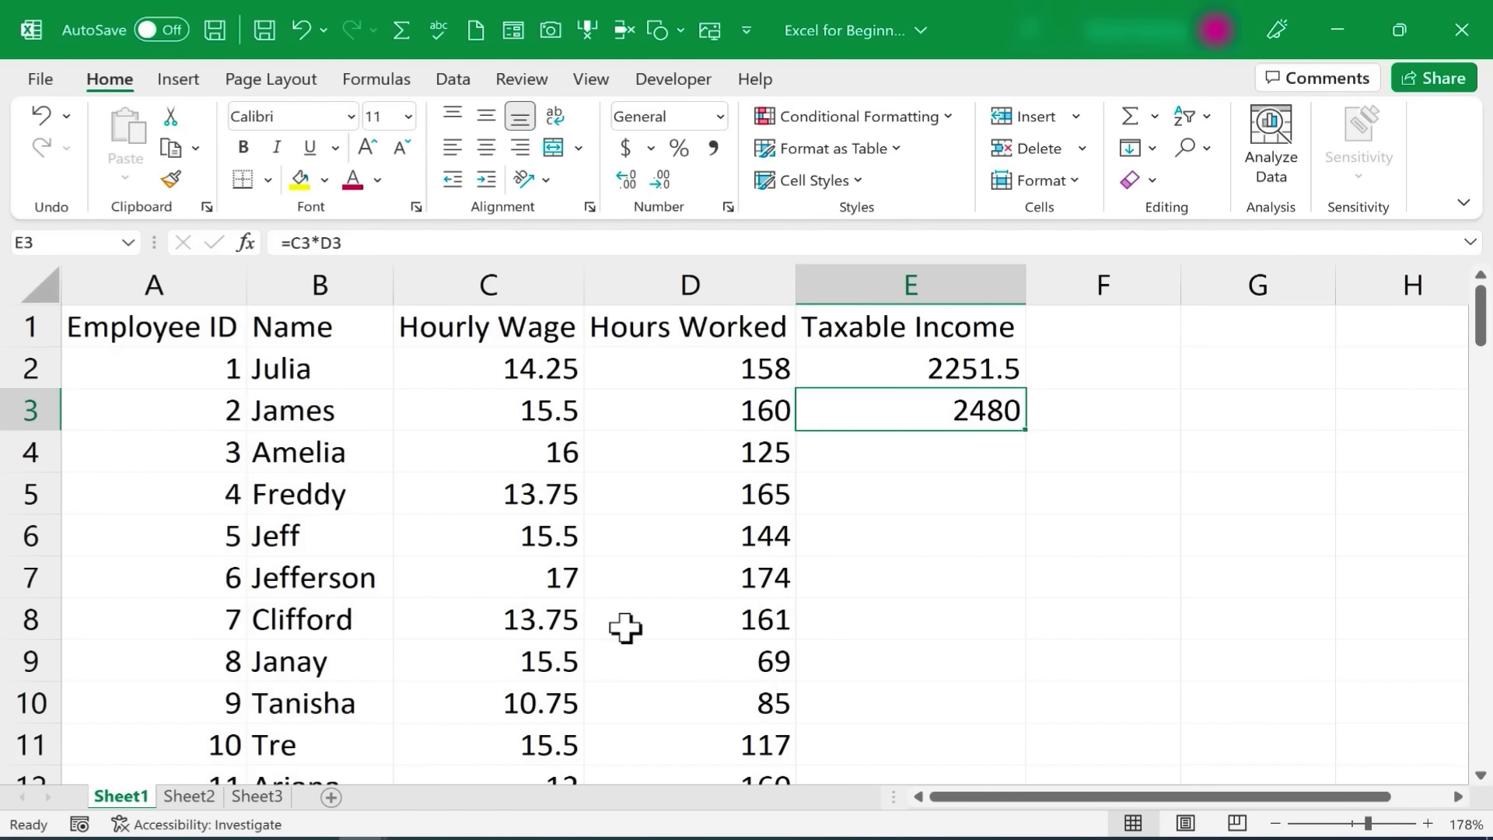
double_click(1027, 432)
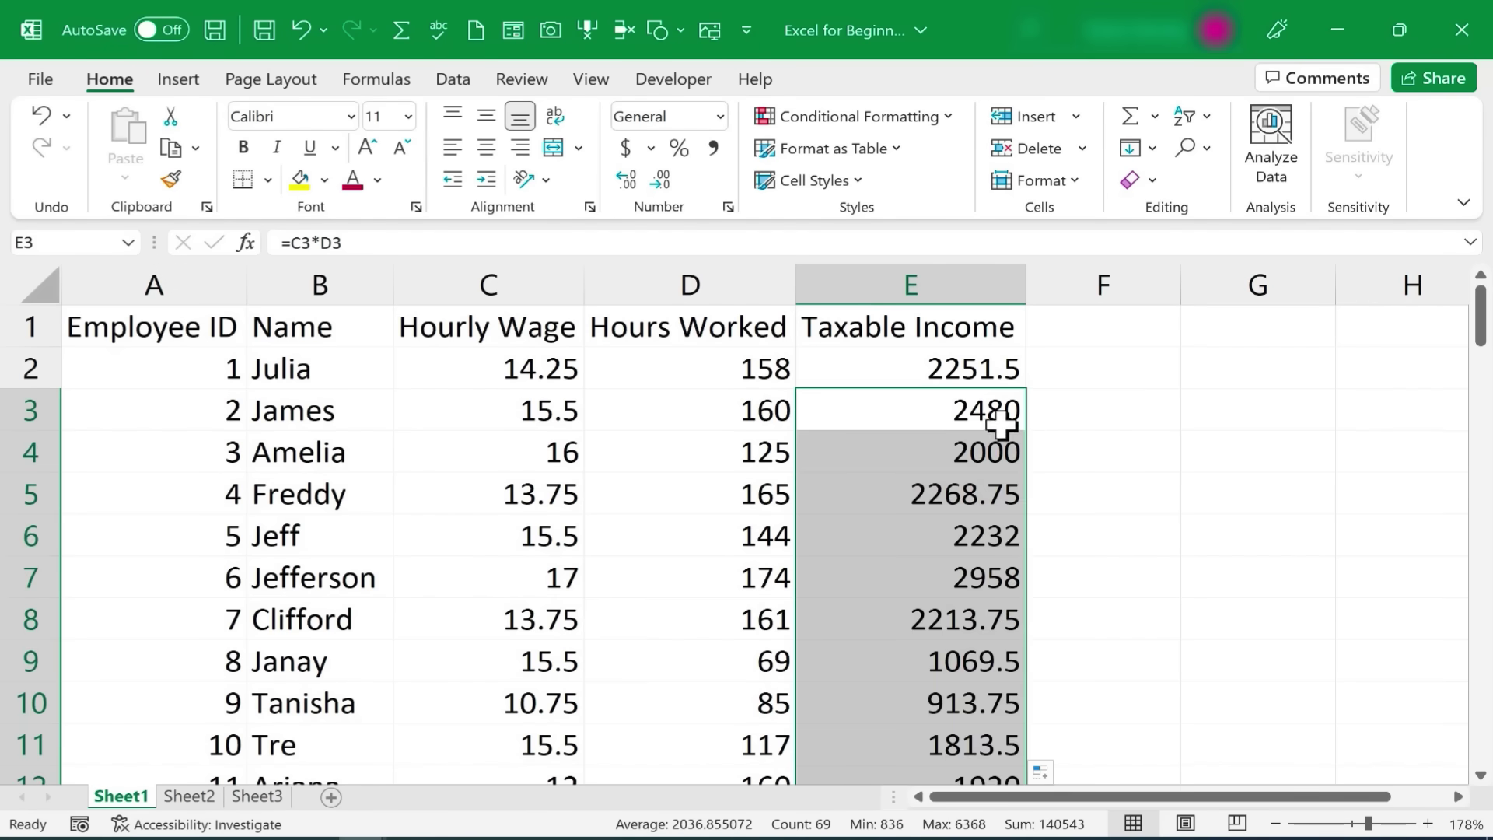
scroll(1001, 423, down, 12)
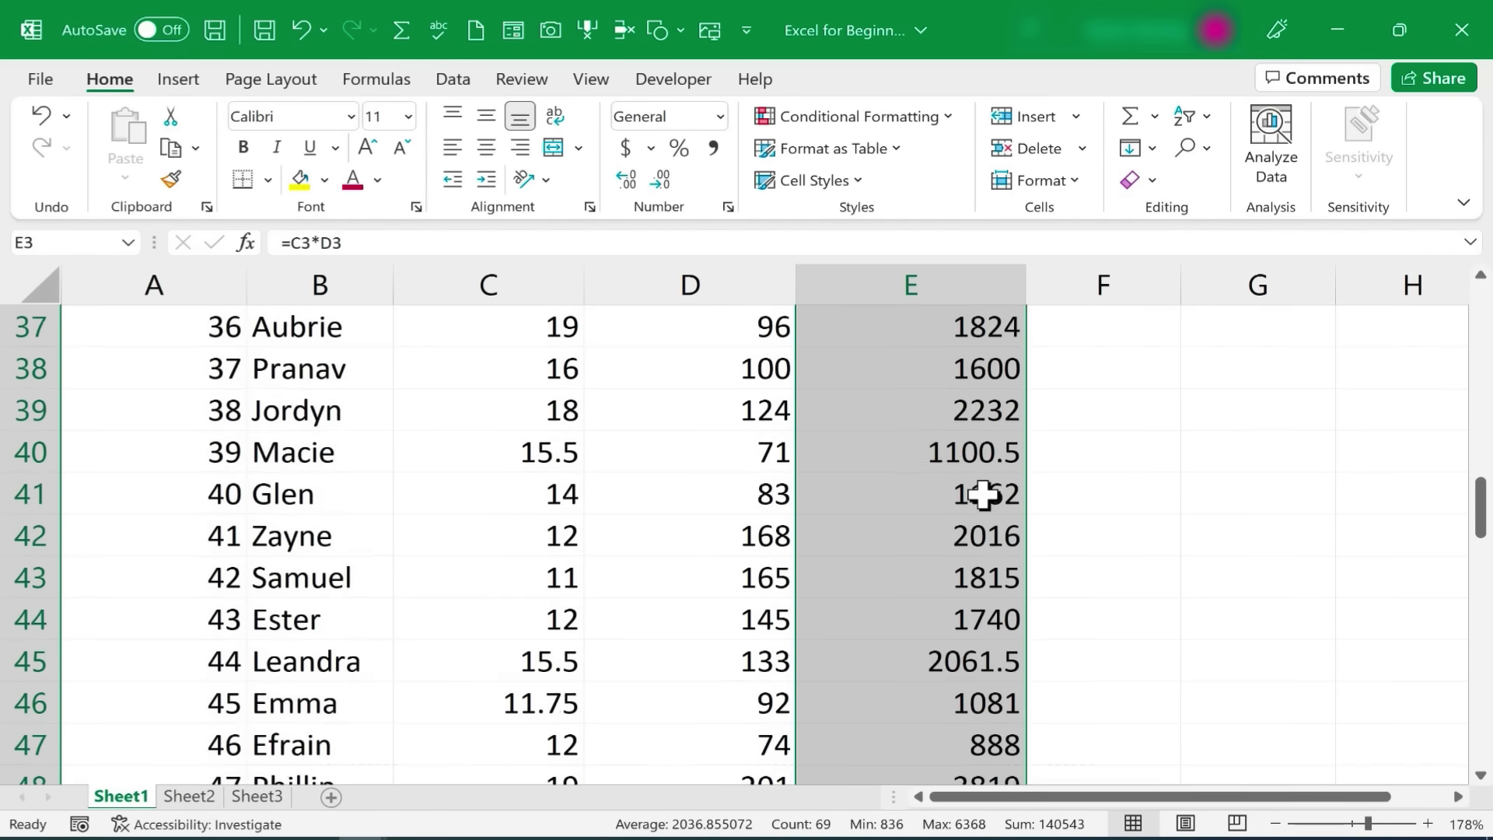
scroll(983, 496, down, 10)
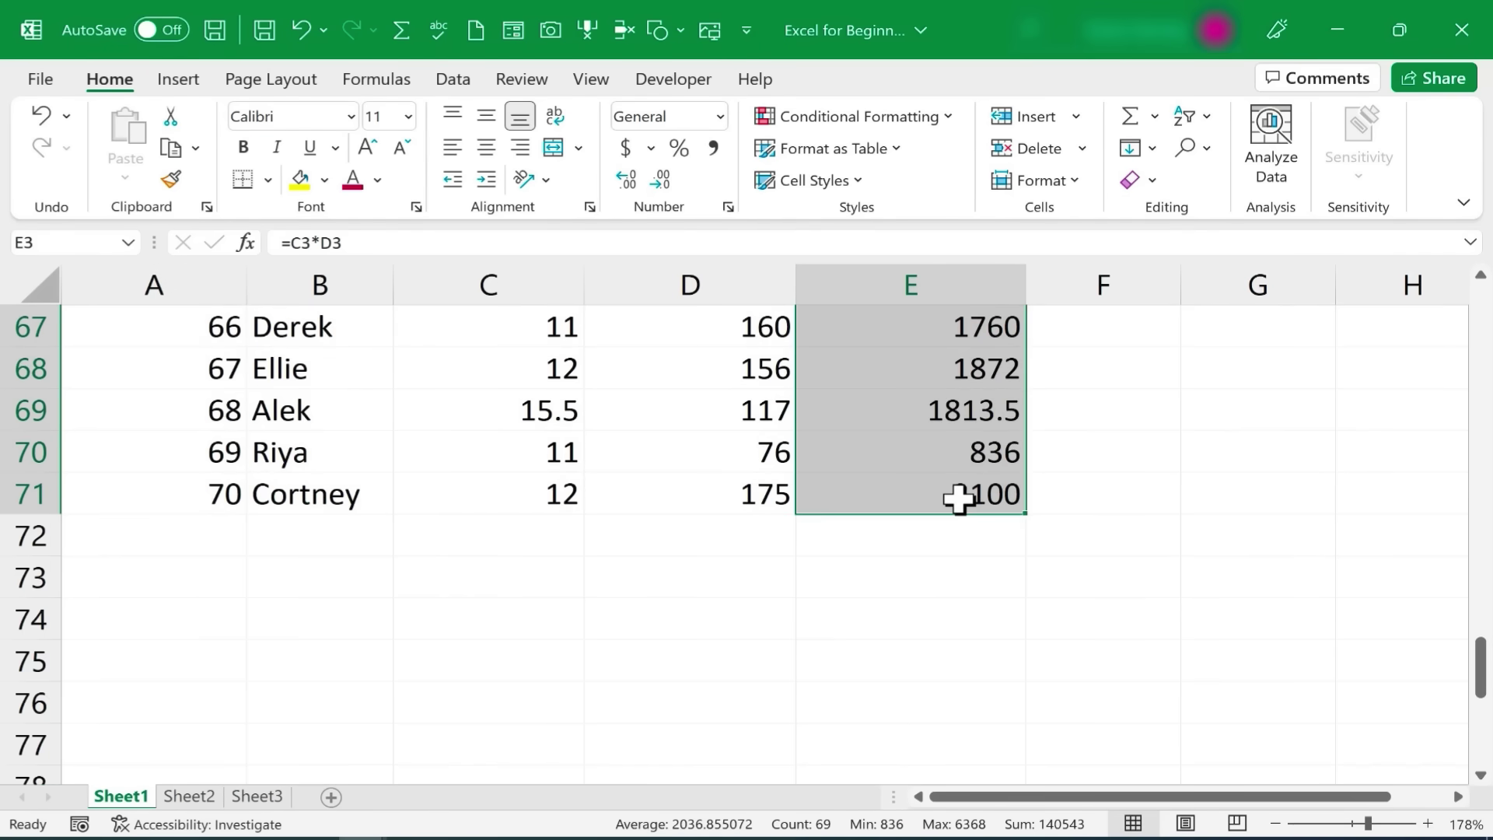
scroll(958, 499, up, 20)
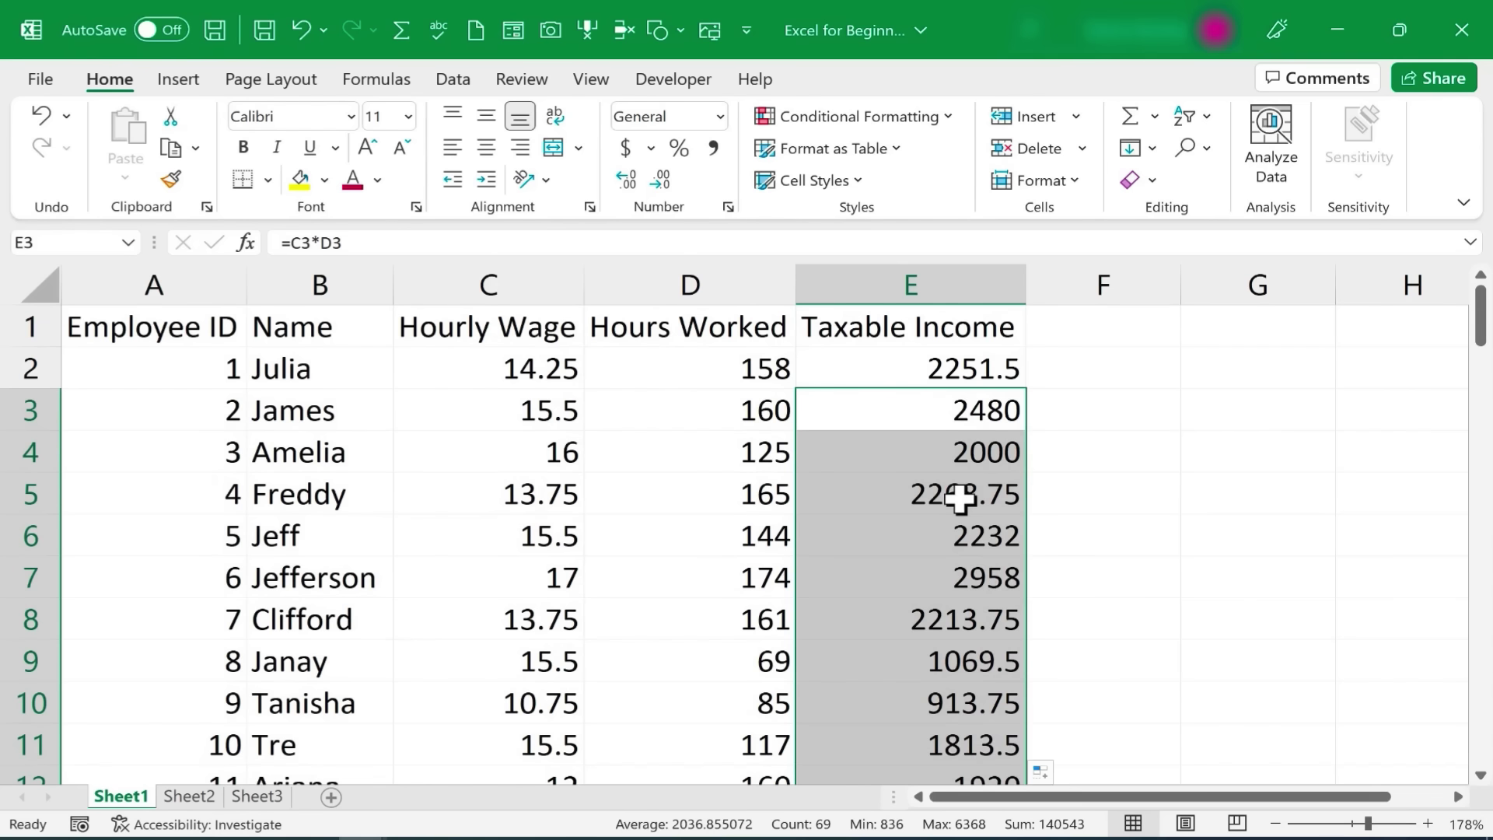
Examine the filled formulas in cells E3, E4, E5 and E7 to see which cells each row references
click(1014, 482)
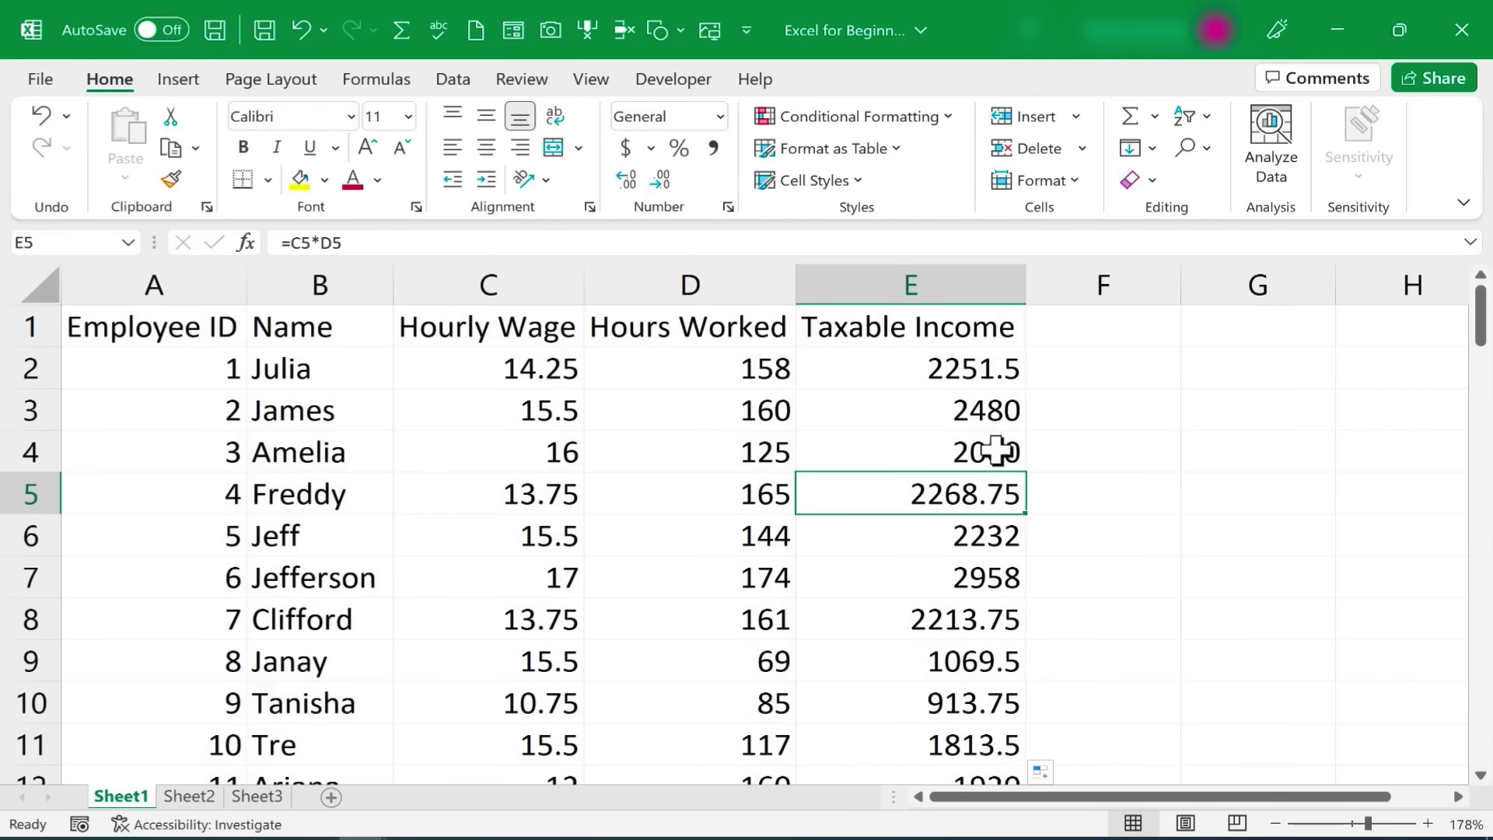
click(1000, 451)
click(1003, 413)
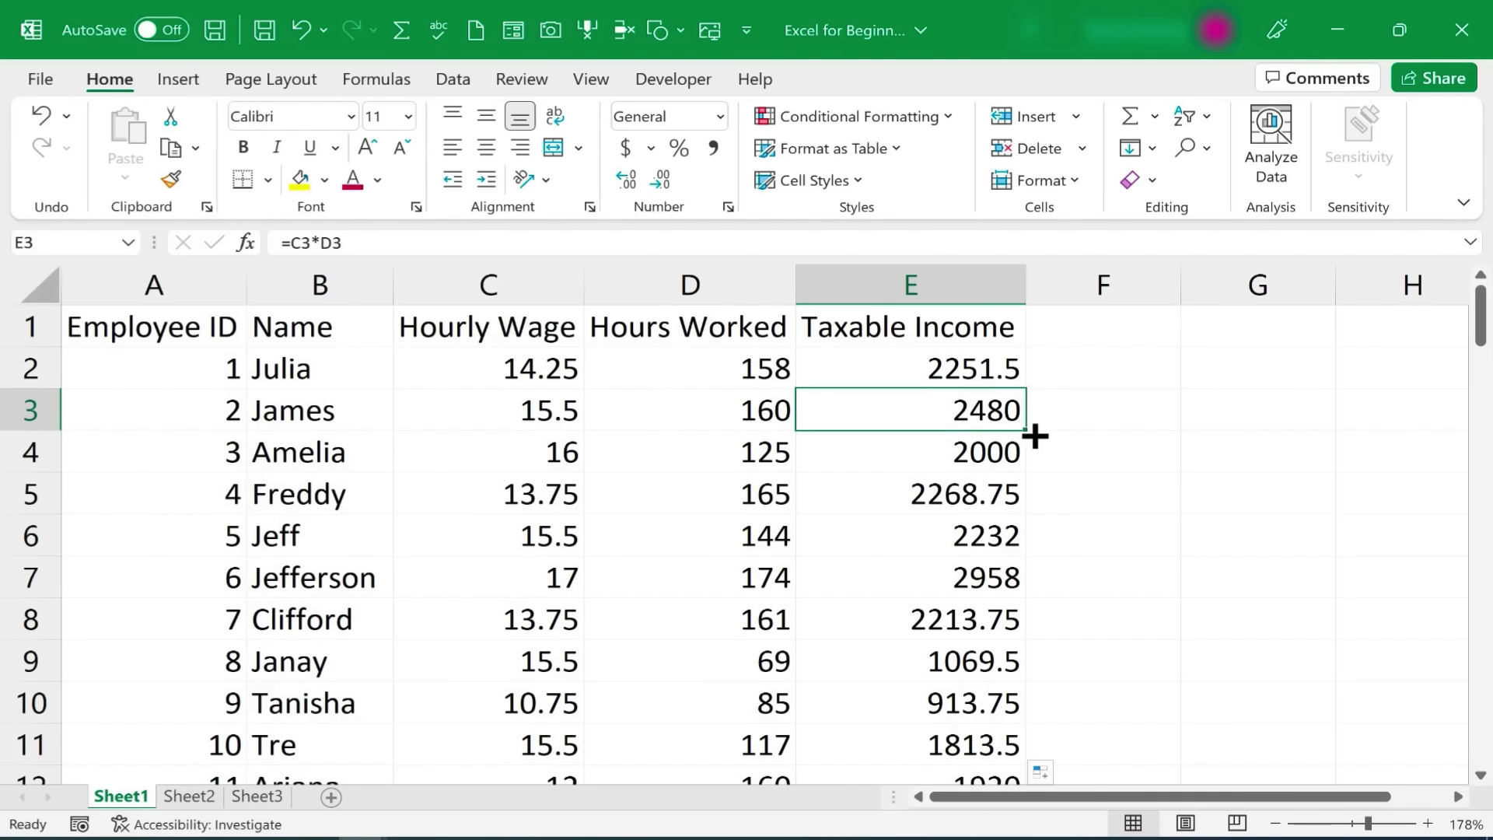
click(998, 457)
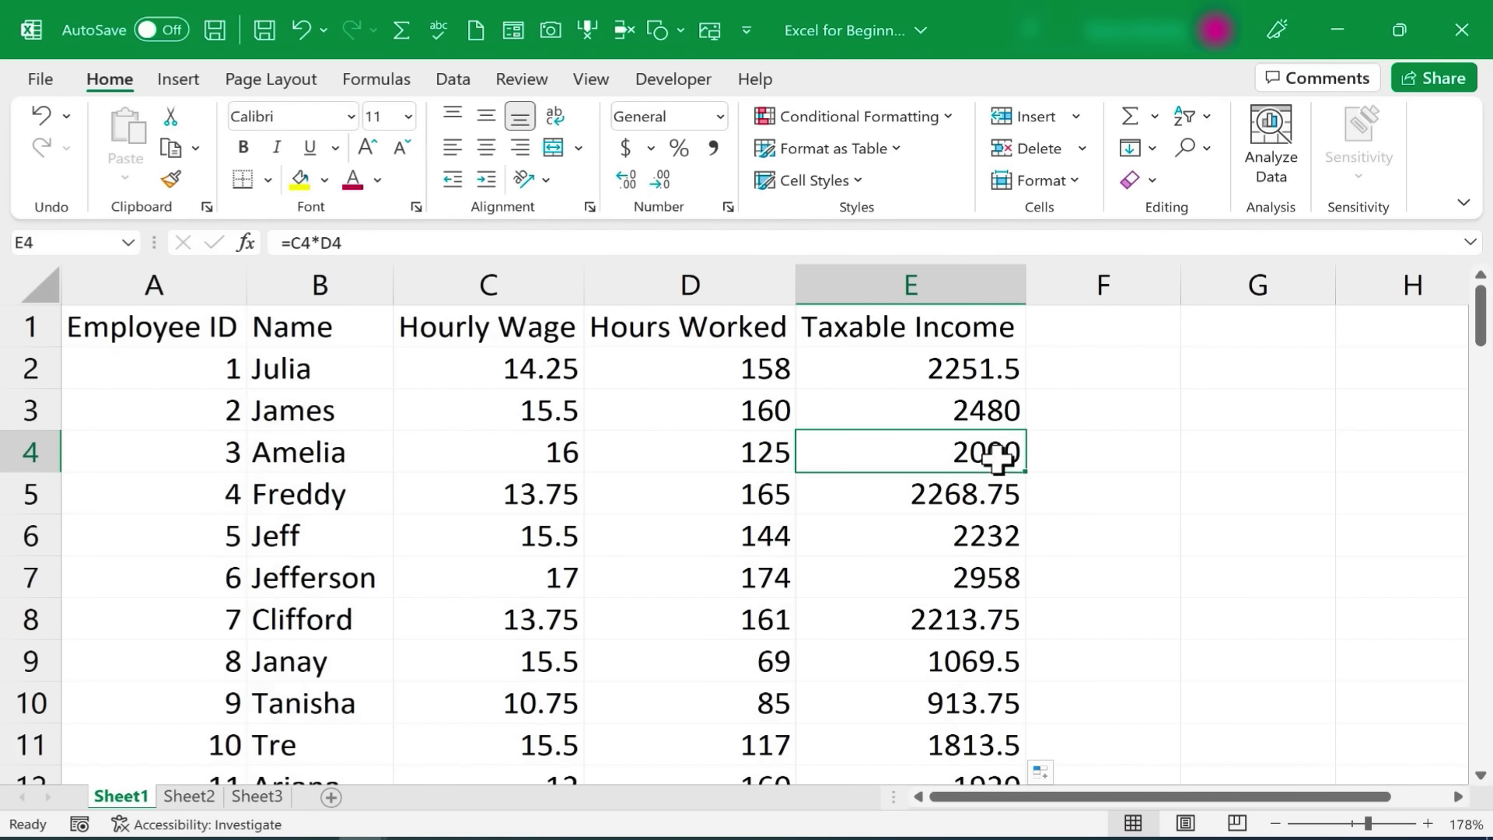
click(989, 413)
double_click(989, 412)
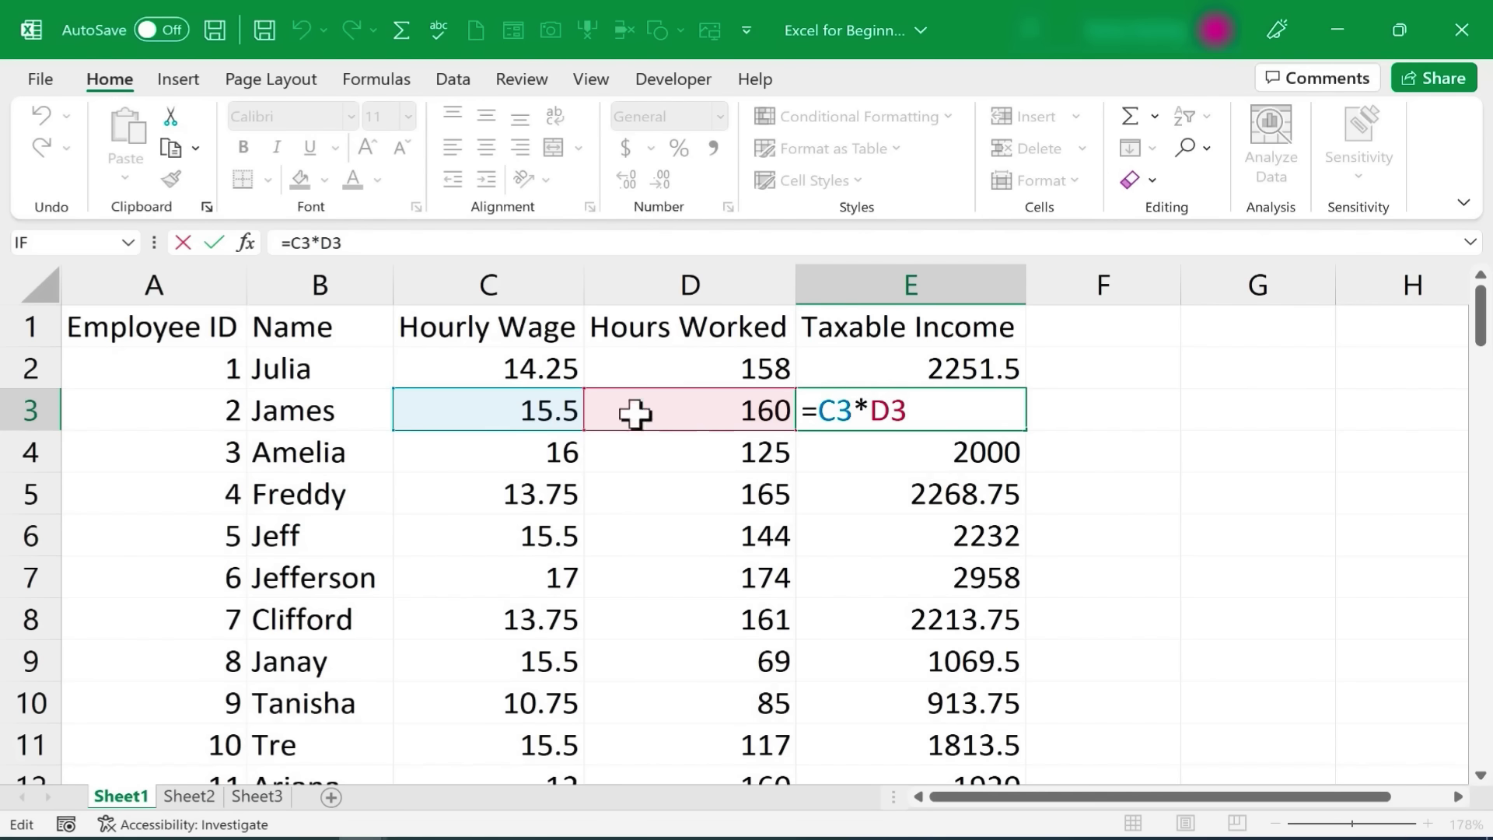
key(Return)
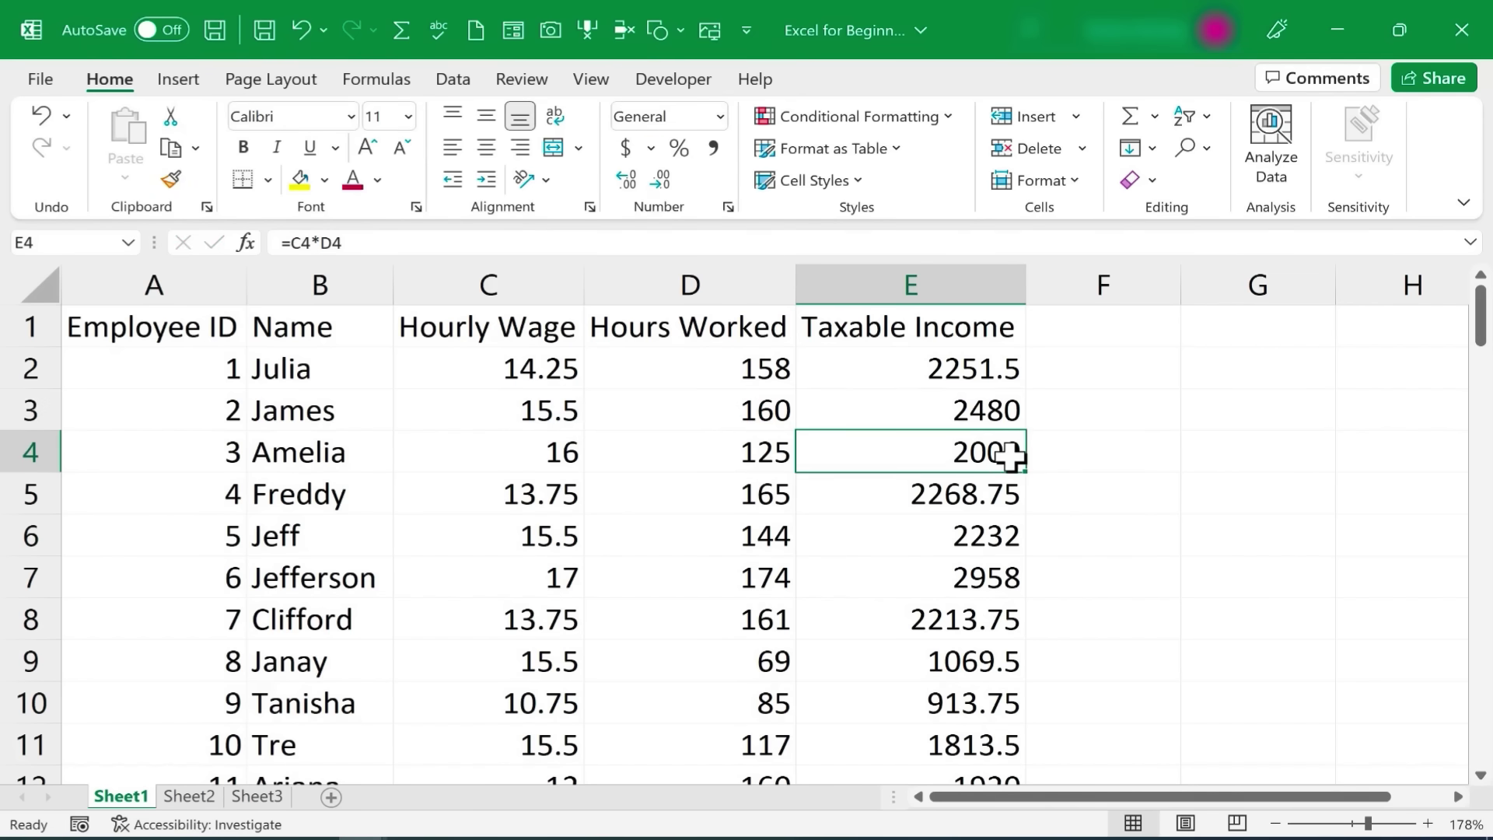
double_click(978, 453)
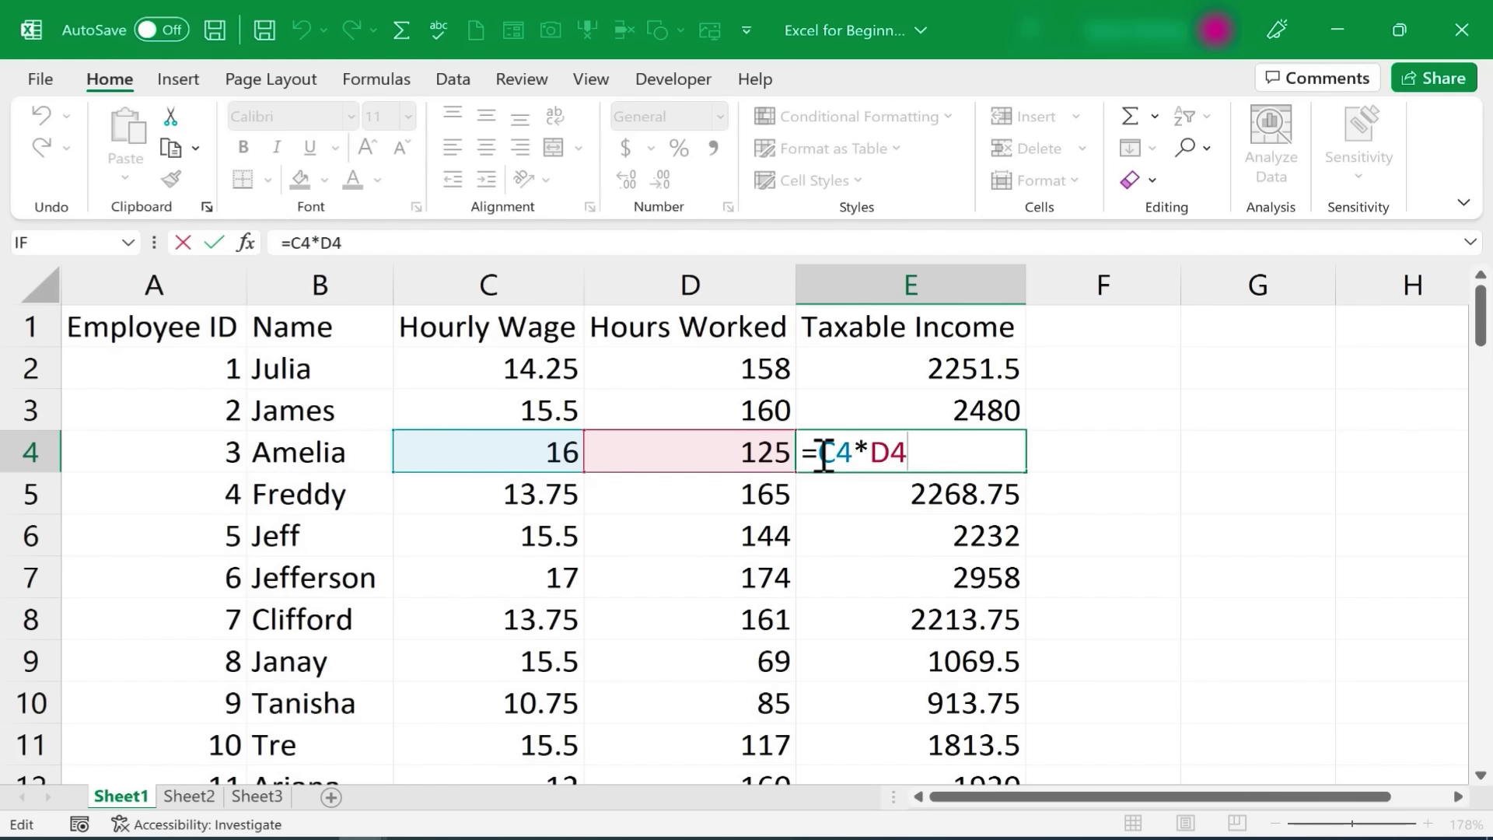
click(906, 579)
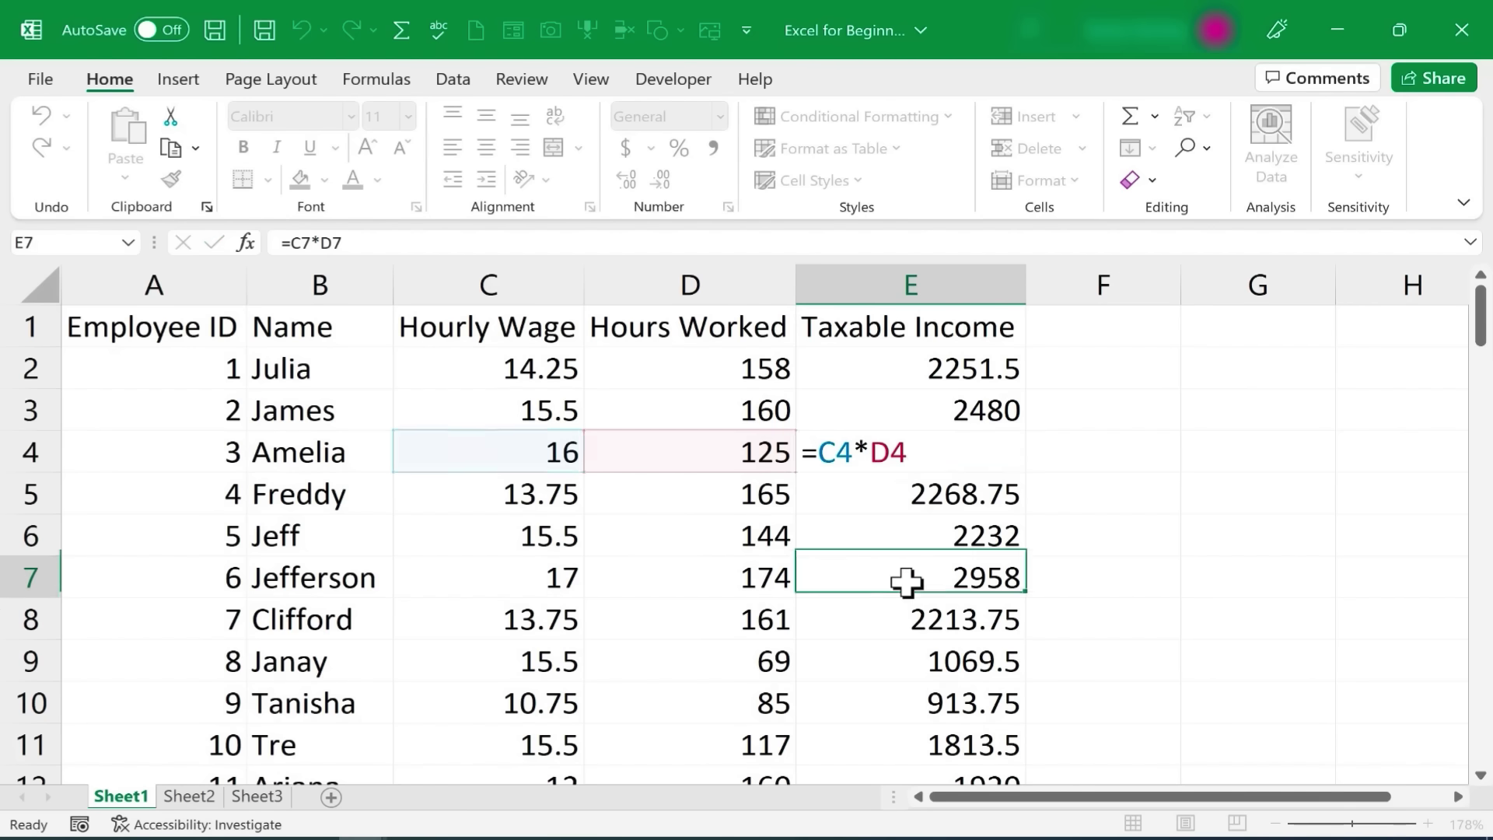
double_click(906, 579)
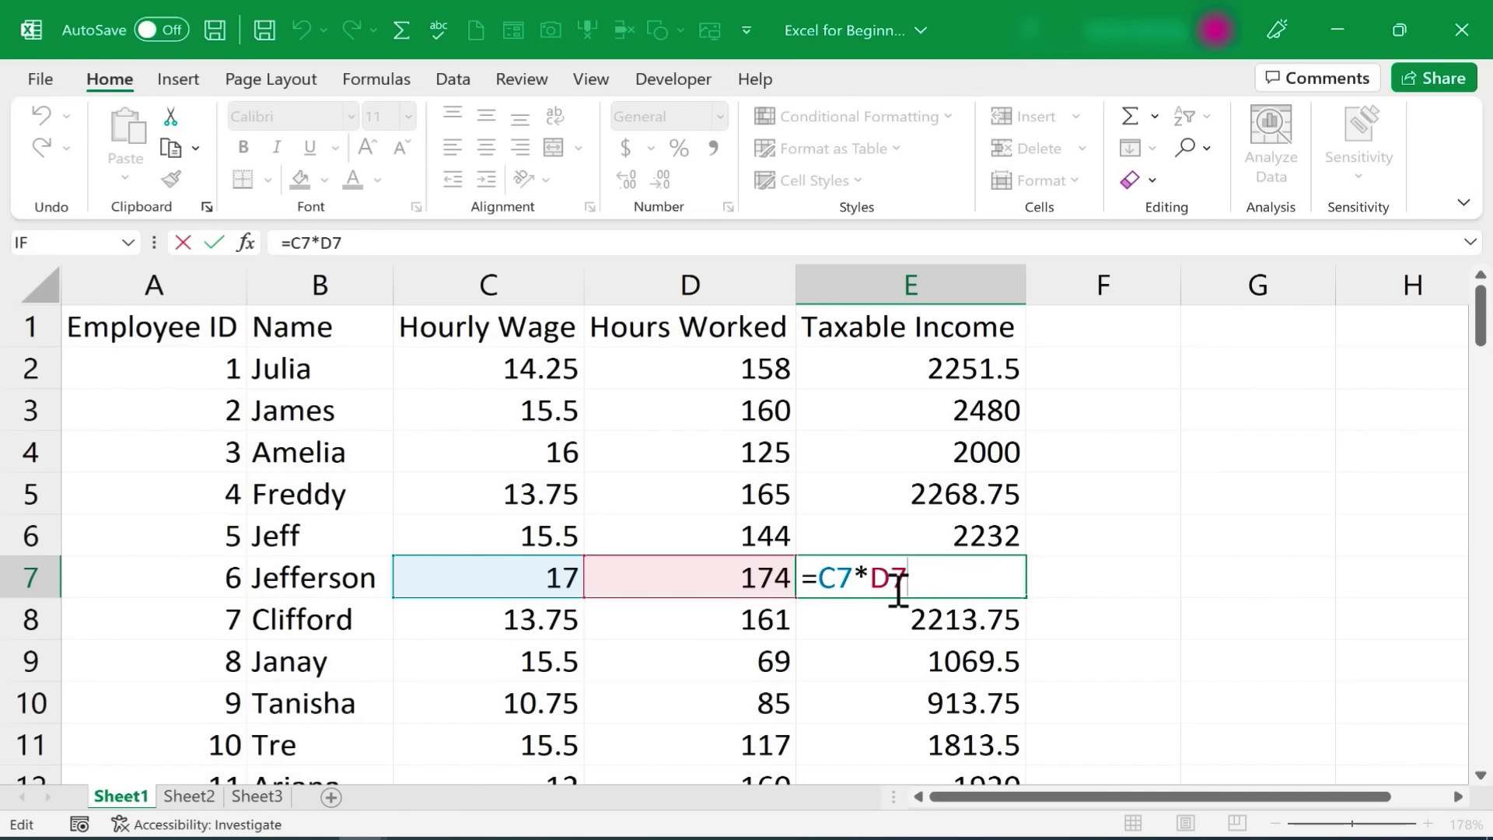
key(ctrl+Return)
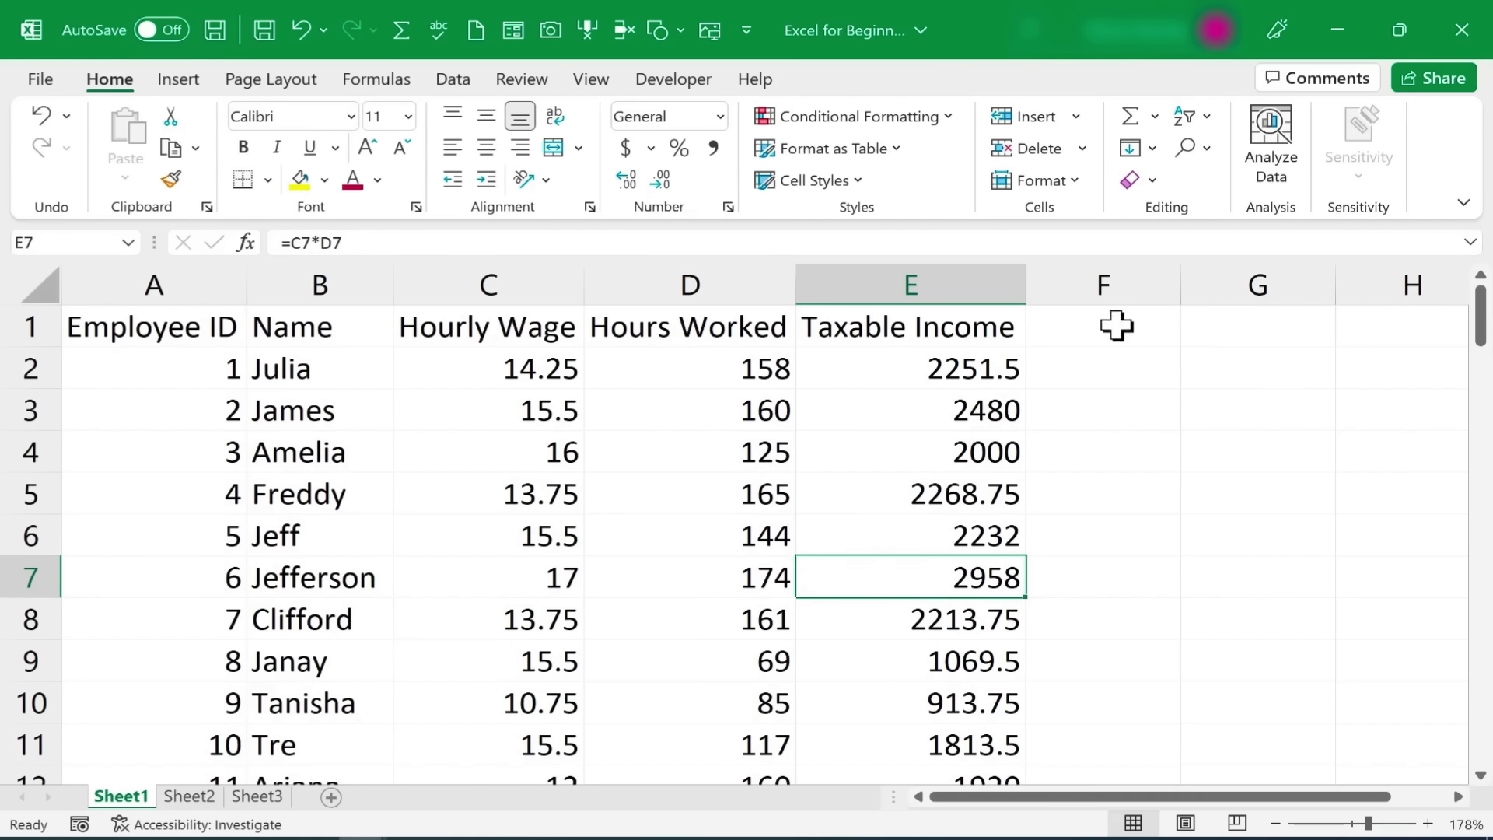
Add the header "Taxes to Be Paid" in cell F1 and autofit column F to its text
click(1108, 326)
text(Taxes)
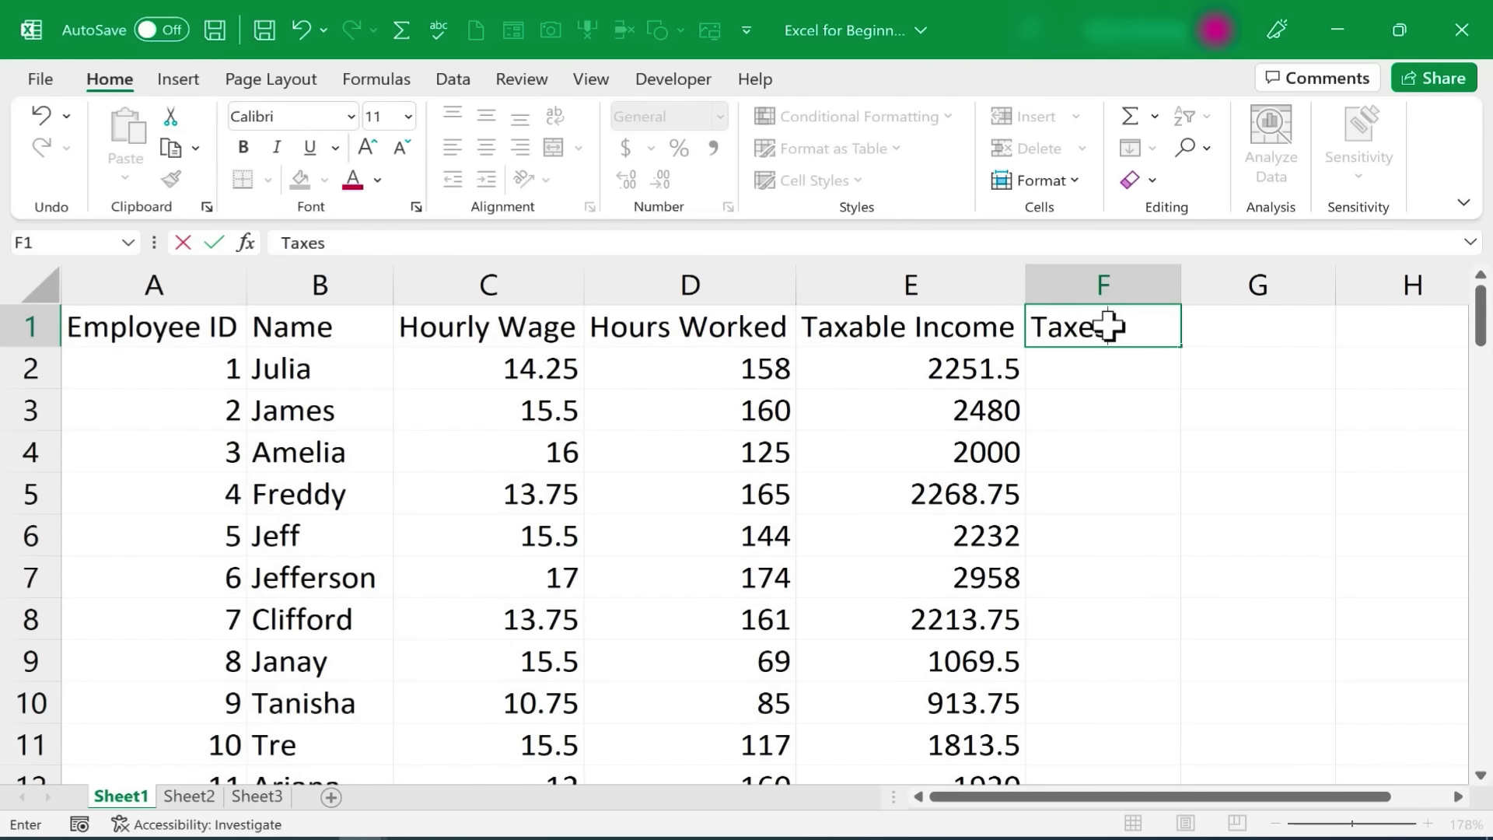
text( to Be Paid)
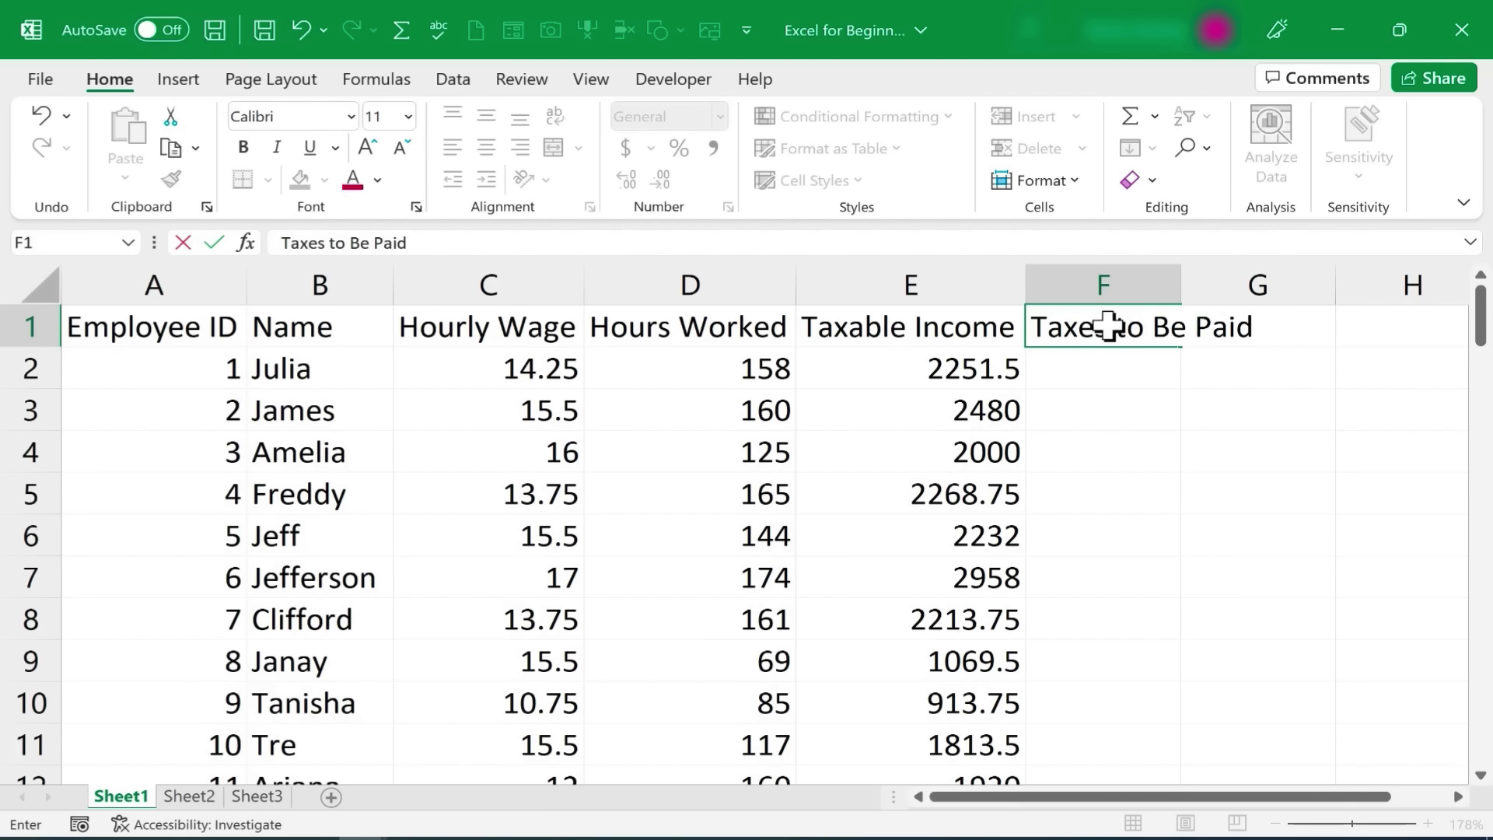
double_click(1181, 280)
Enter the label "Tax Rate:" in cell G1 and the rate .07 in cell H1
click(1360, 323)
text(Tax)
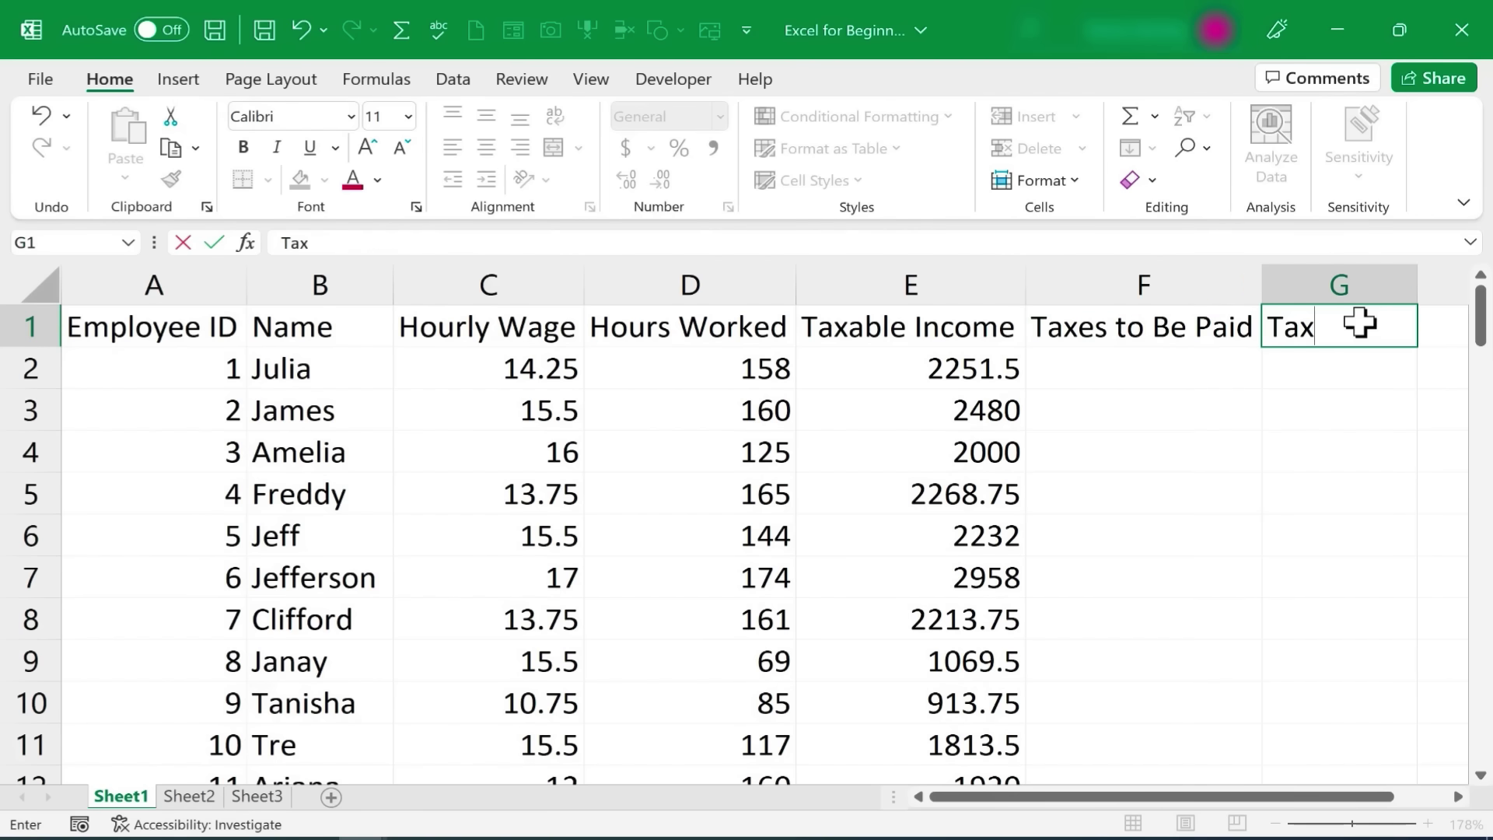
text( Rate:)
key(Tab)
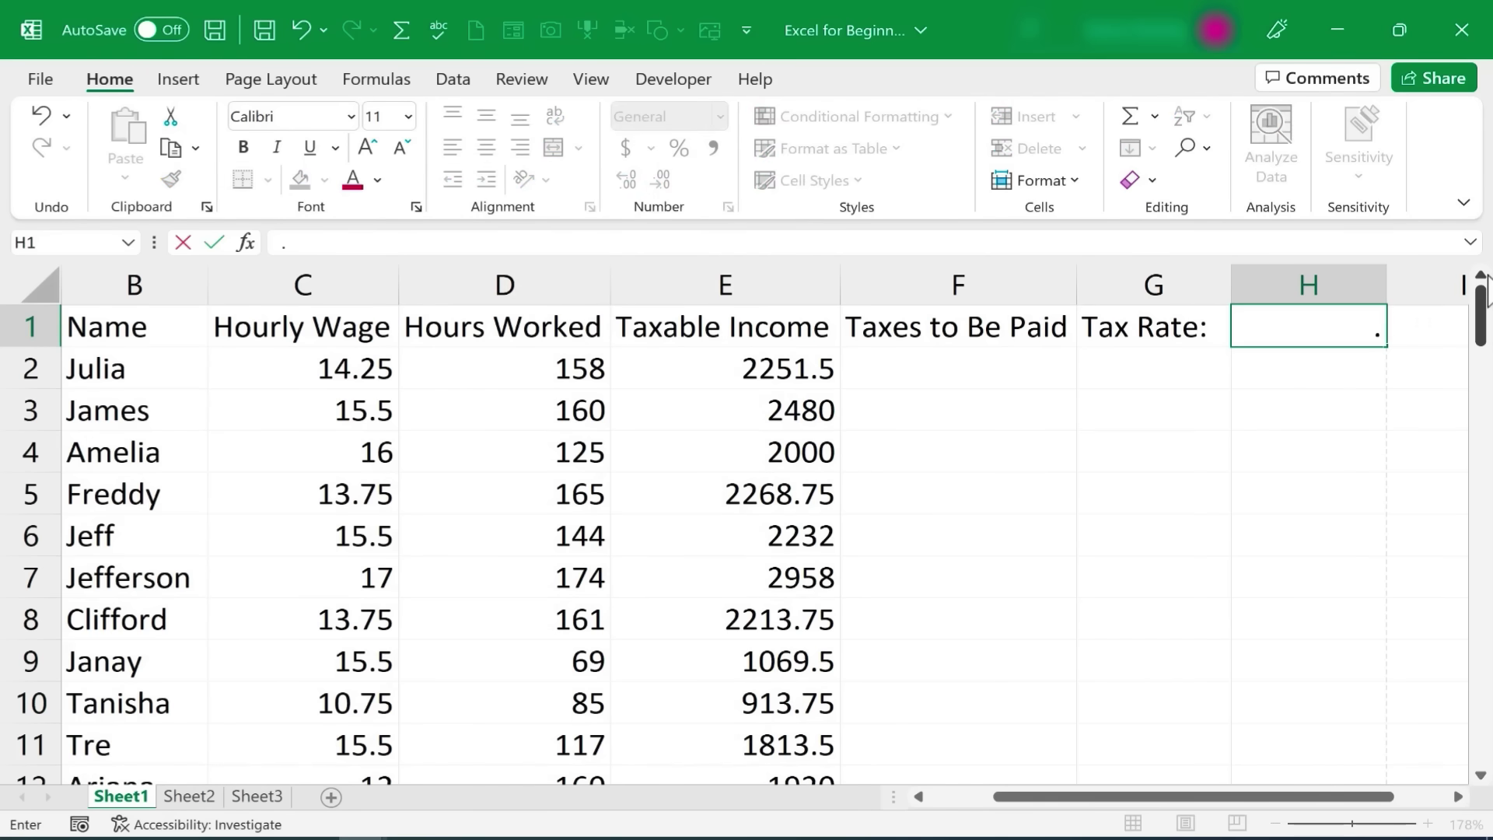
text(.07)
key(Return)
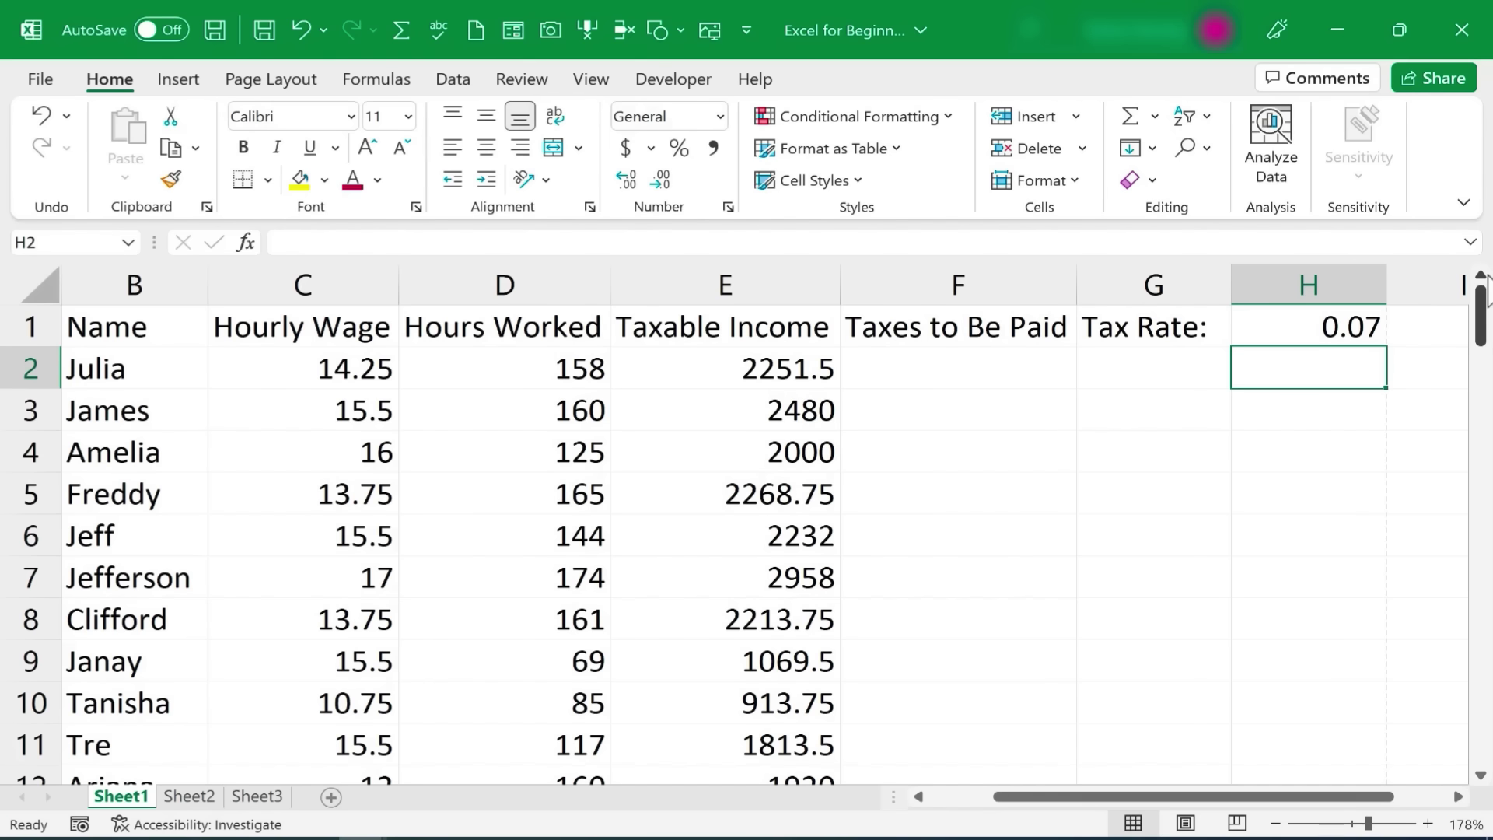
Enter the formula =E2*H1 in cell F2 to calculate the first employee's taxes
click(964, 377)
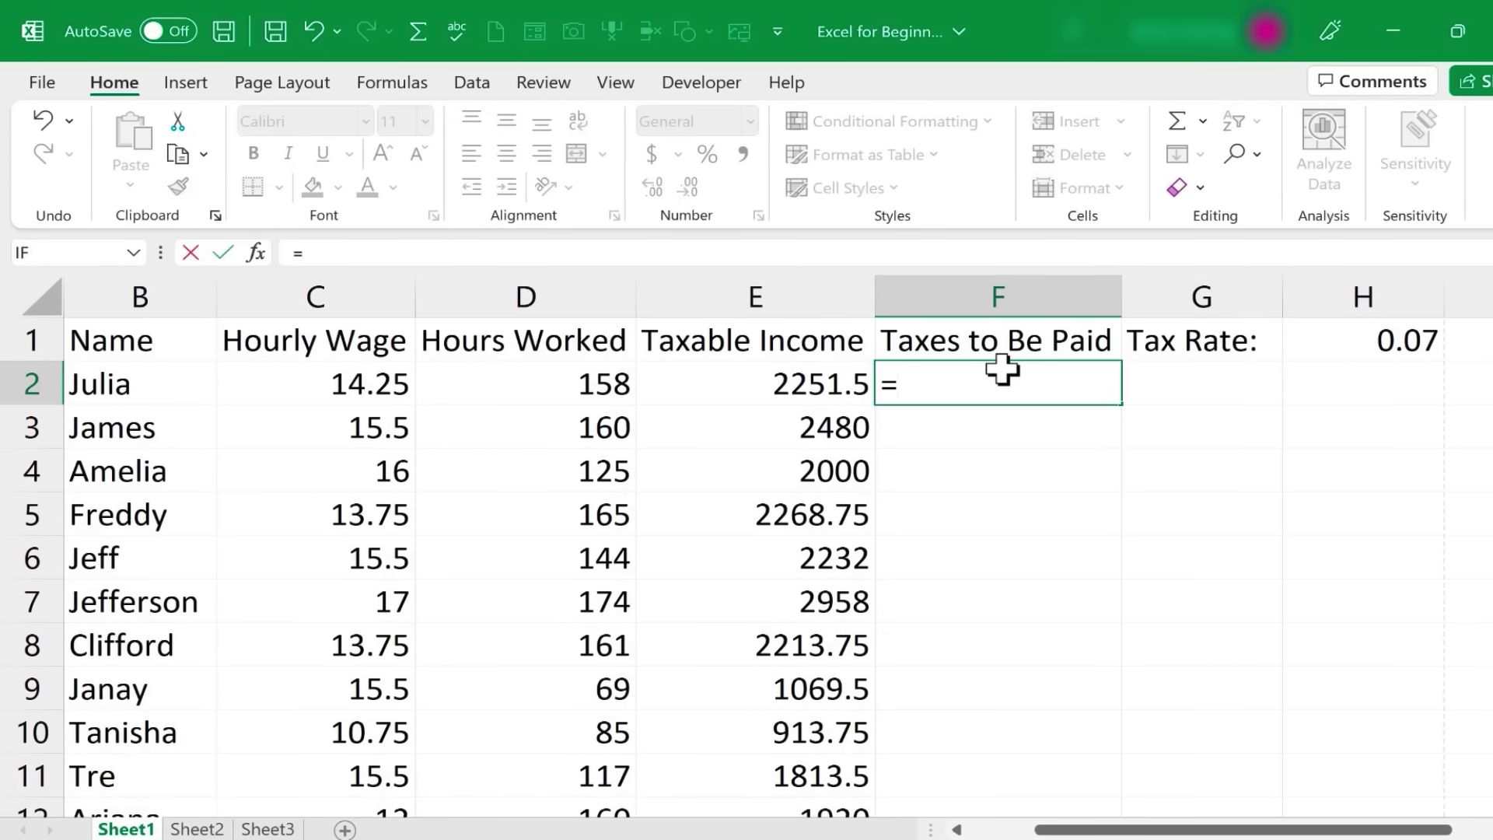
click(785, 386)
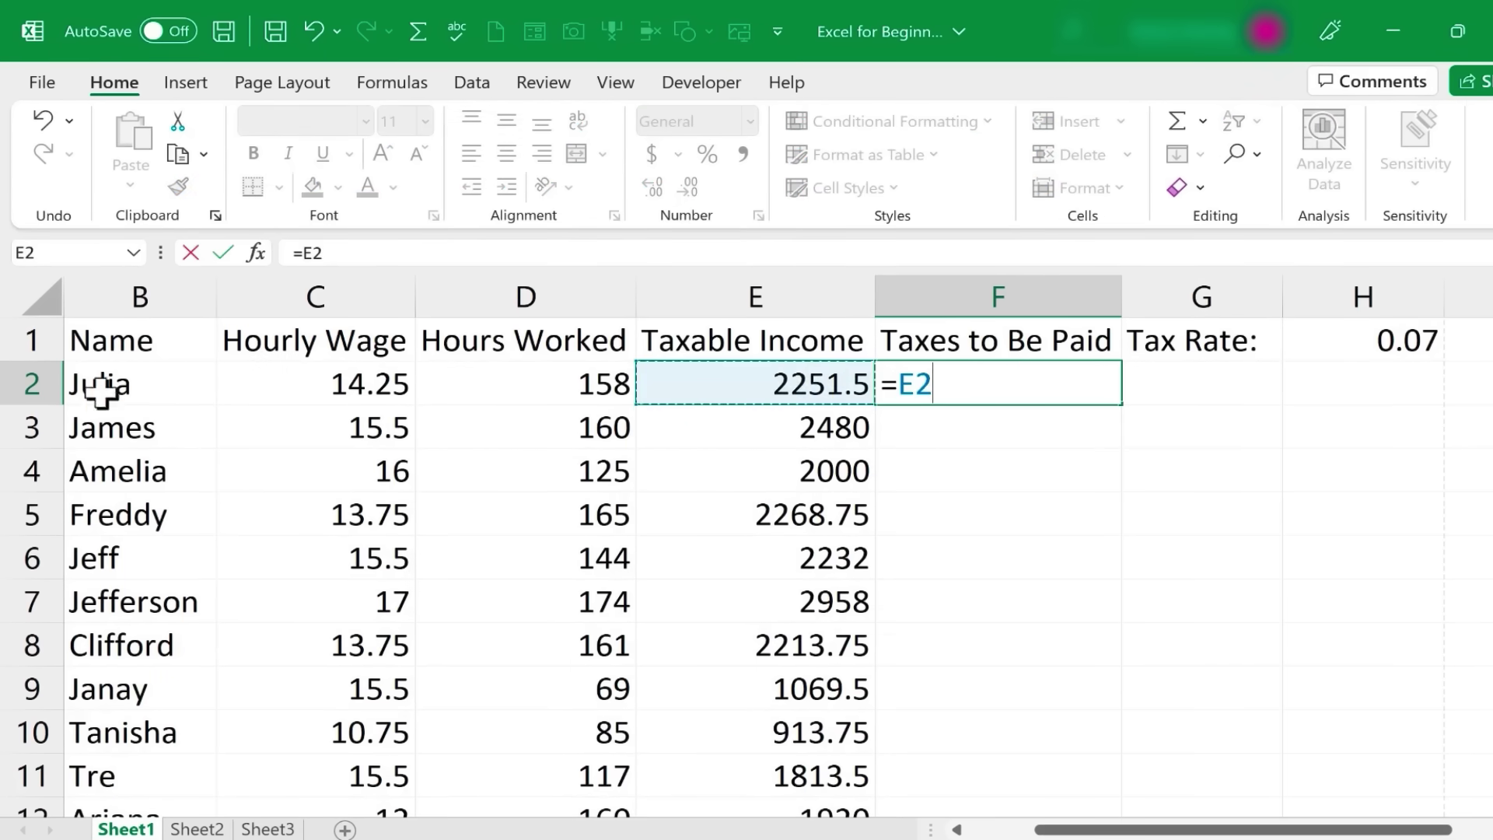
text(*)
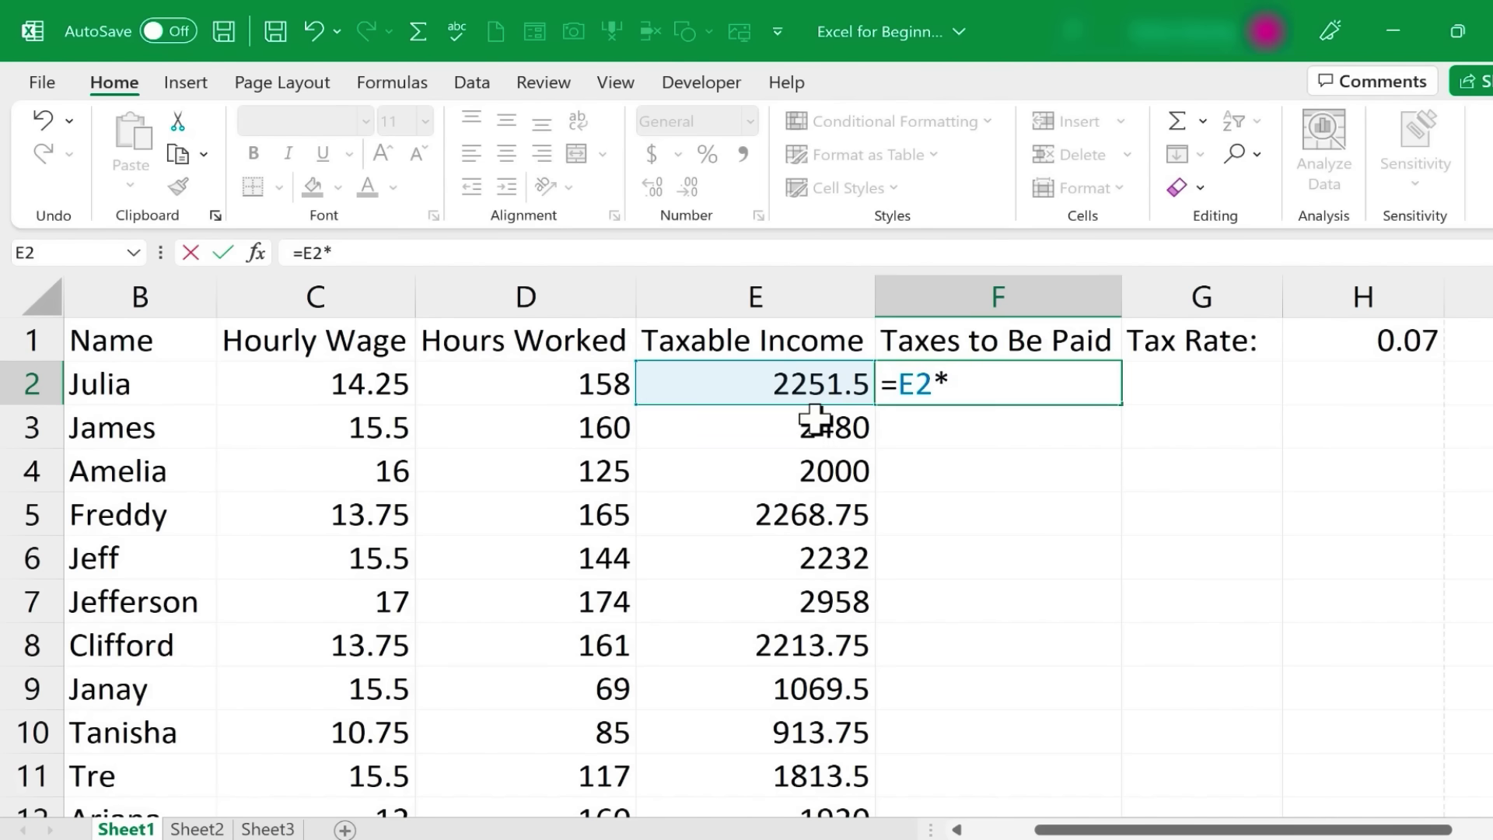
click(1410, 345)
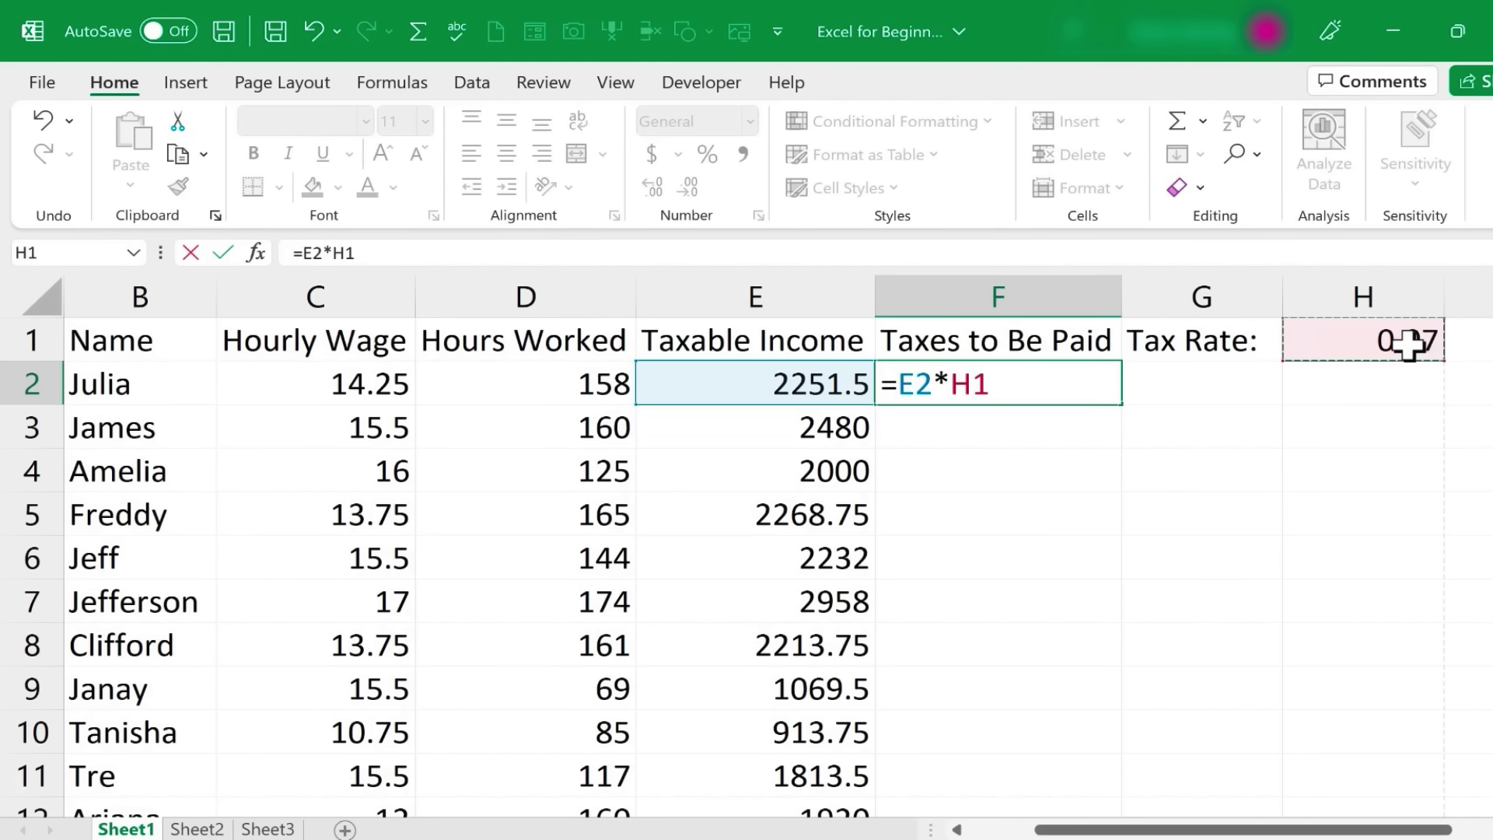
key(Return)
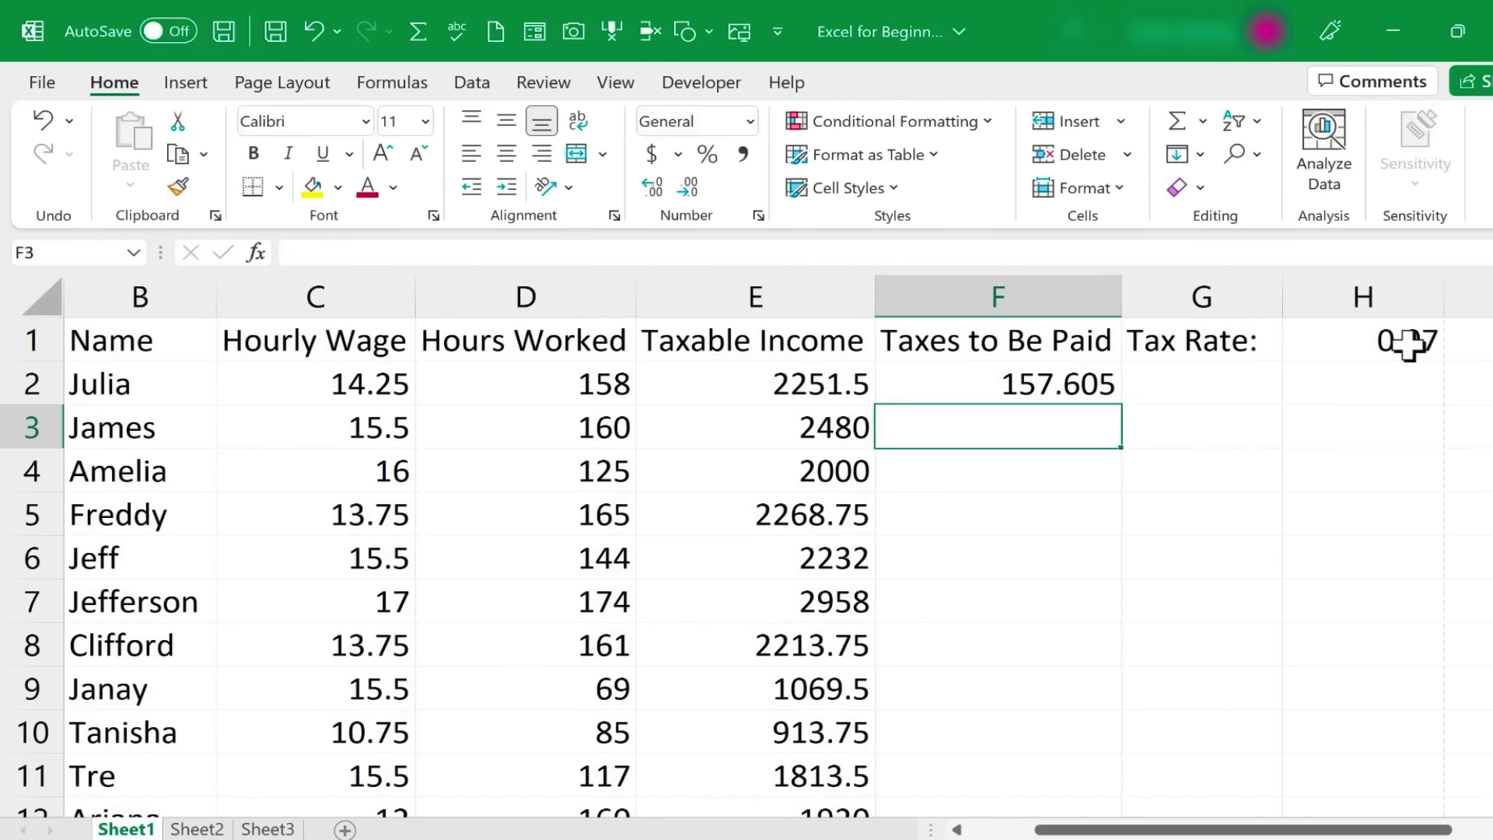
Fill the =E2*H1 formula from cell F2 down column F for all employees and check the filled rows
click(1060, 393)
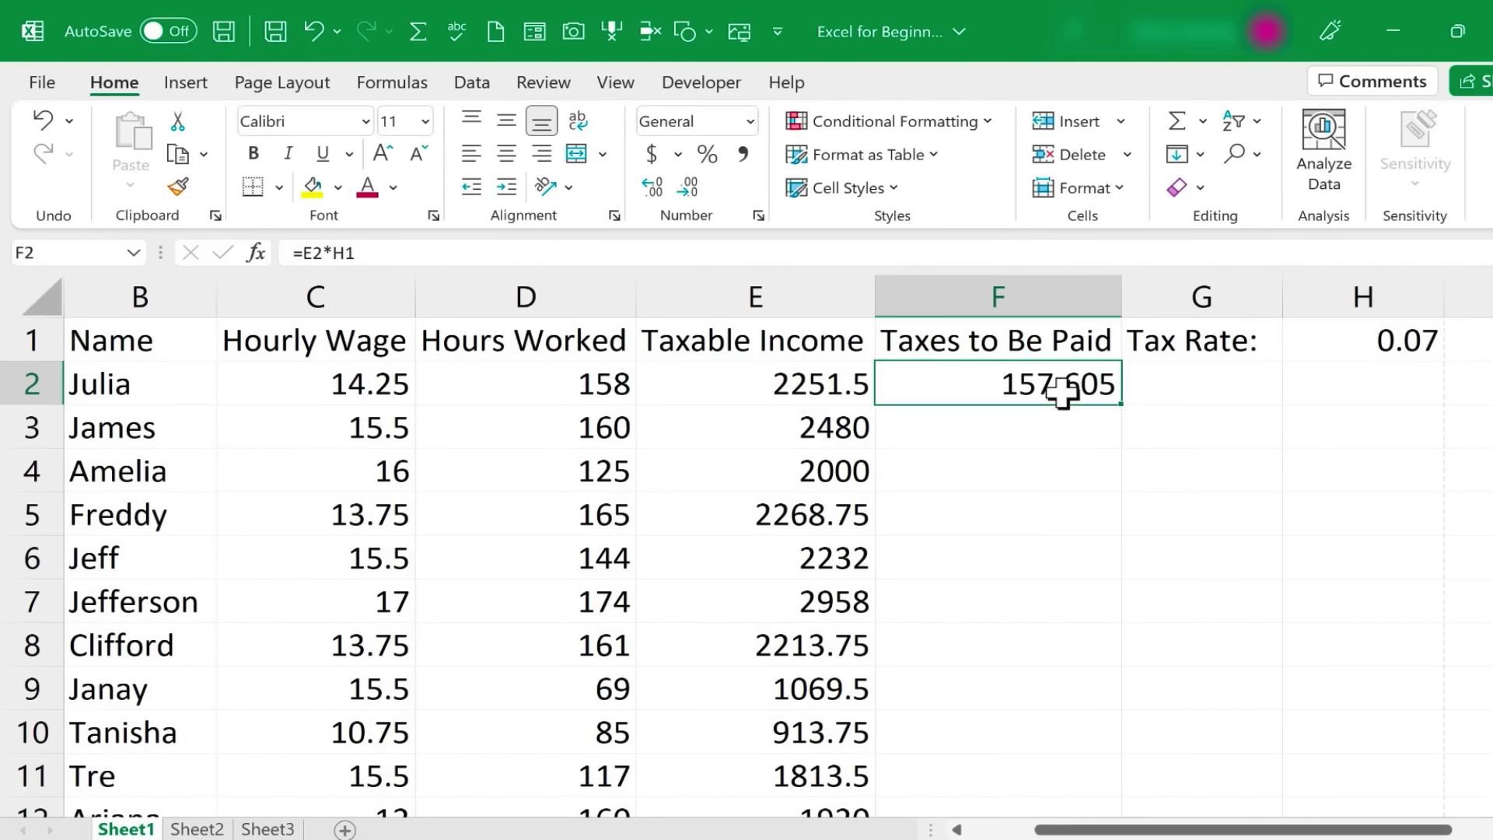
double_click(1126, 406)
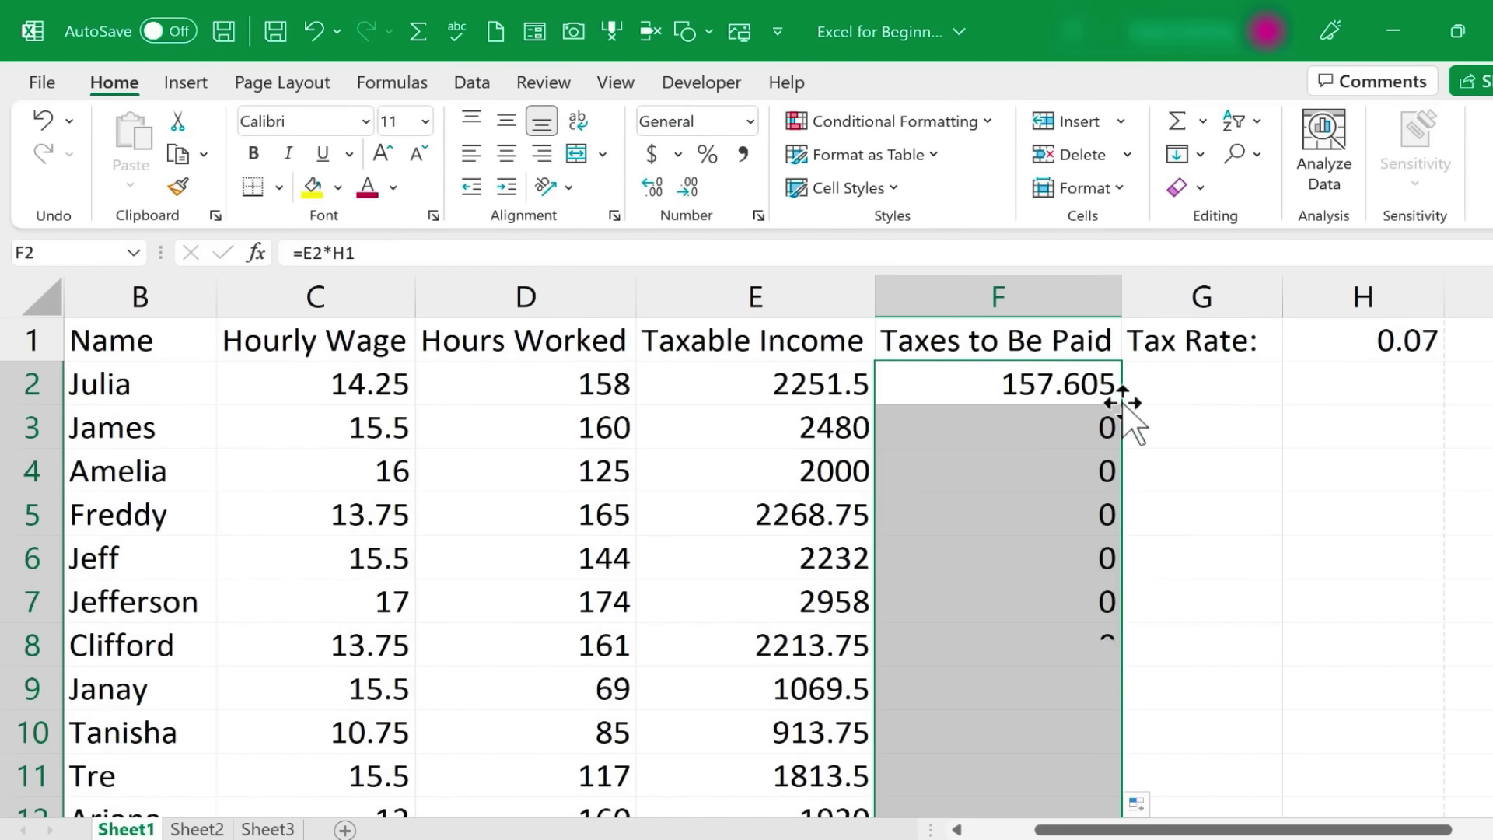
scroll(1110, 570, down, 1)
scroll(1109, 570, down, 9)
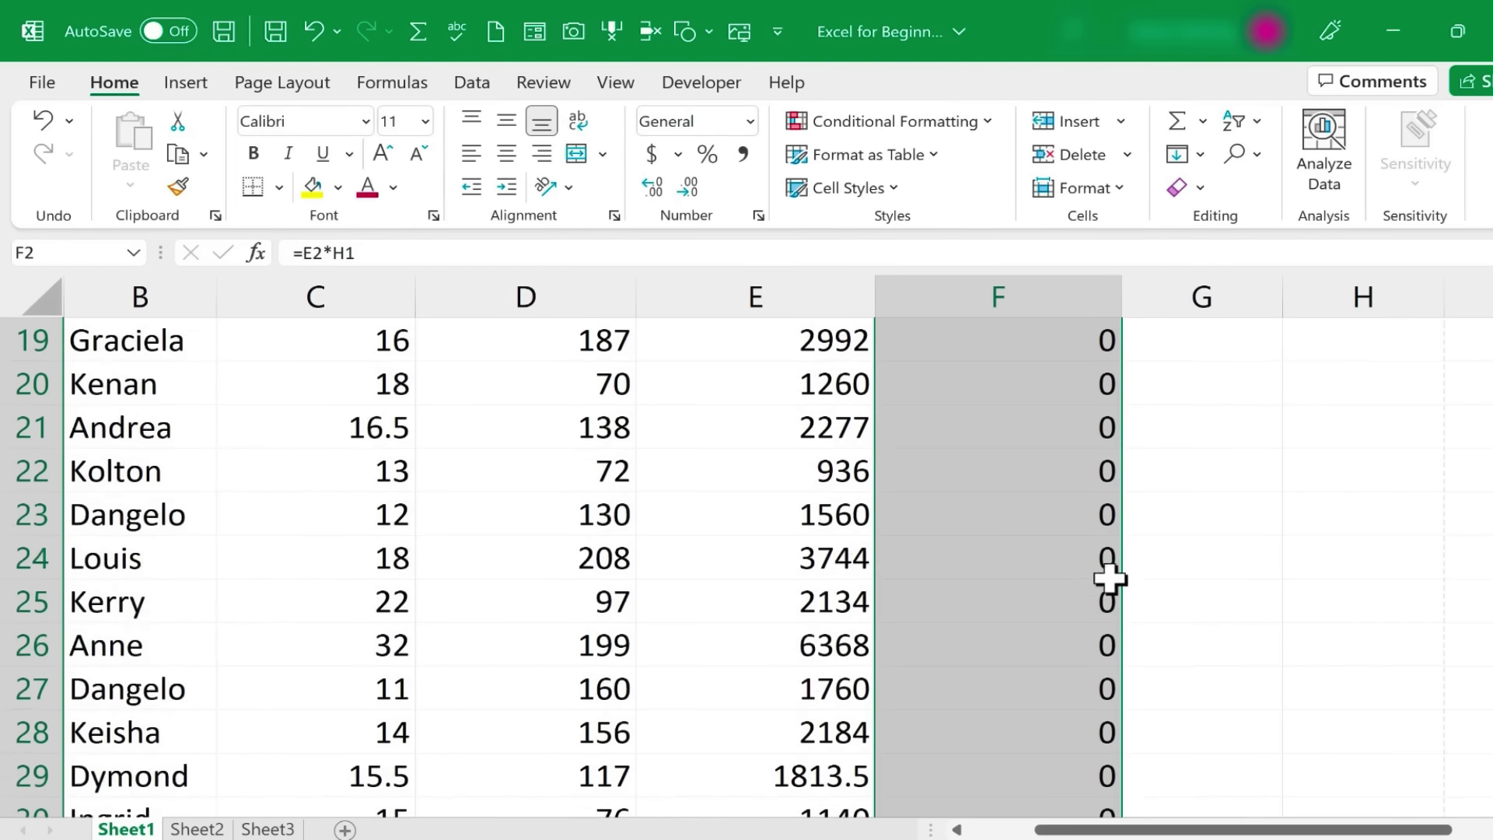
scroll(1110, 576, up, 10)
click(1202, 482)
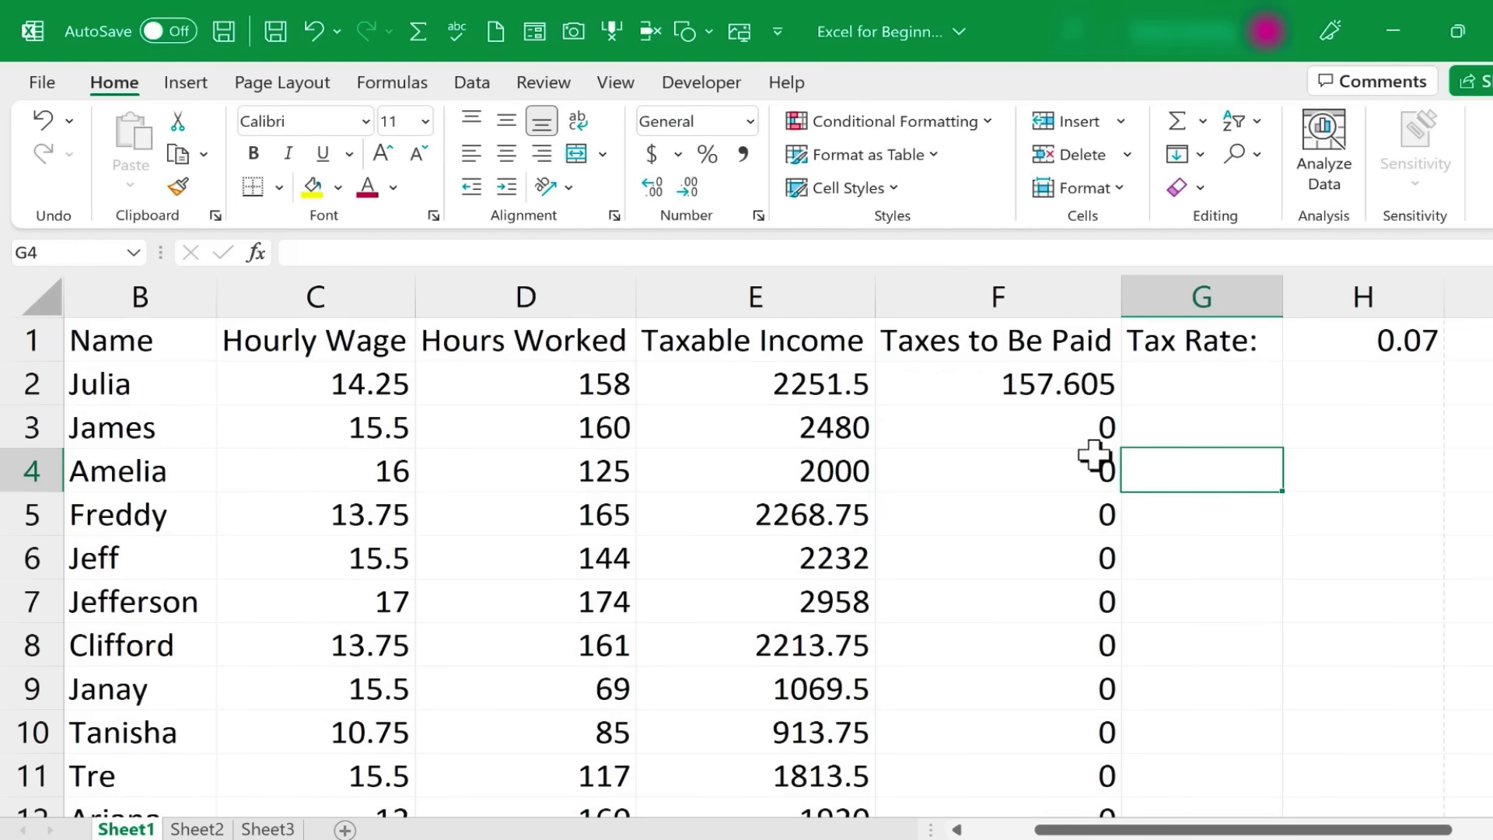
Examine the formulas in cells F5, F2 and F6 to see which tax rate cell each one references
click(1073, 506)
double_click(1069, 514)
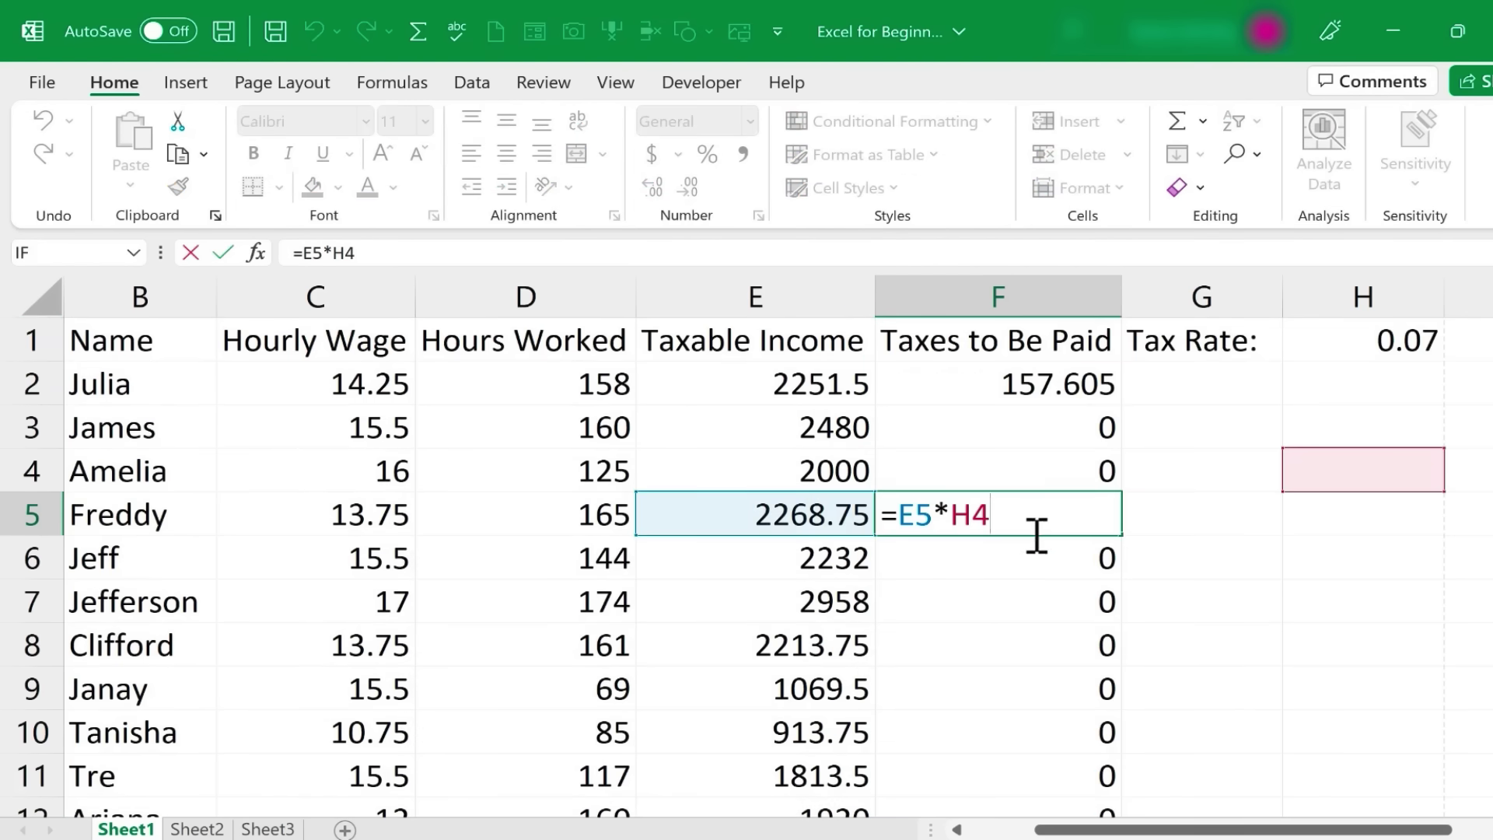
double_click(1016, 380)
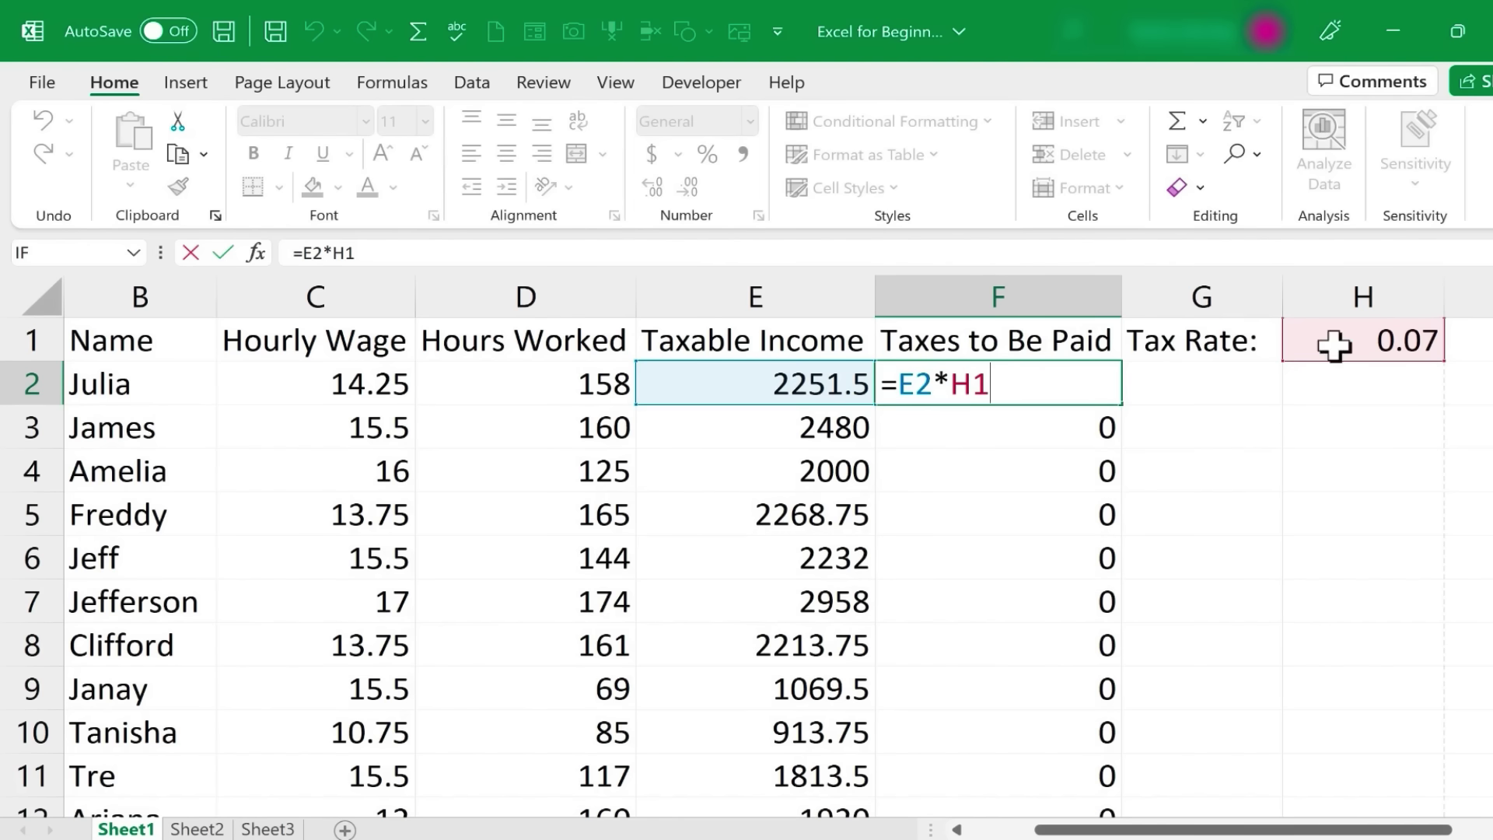
key(Return)
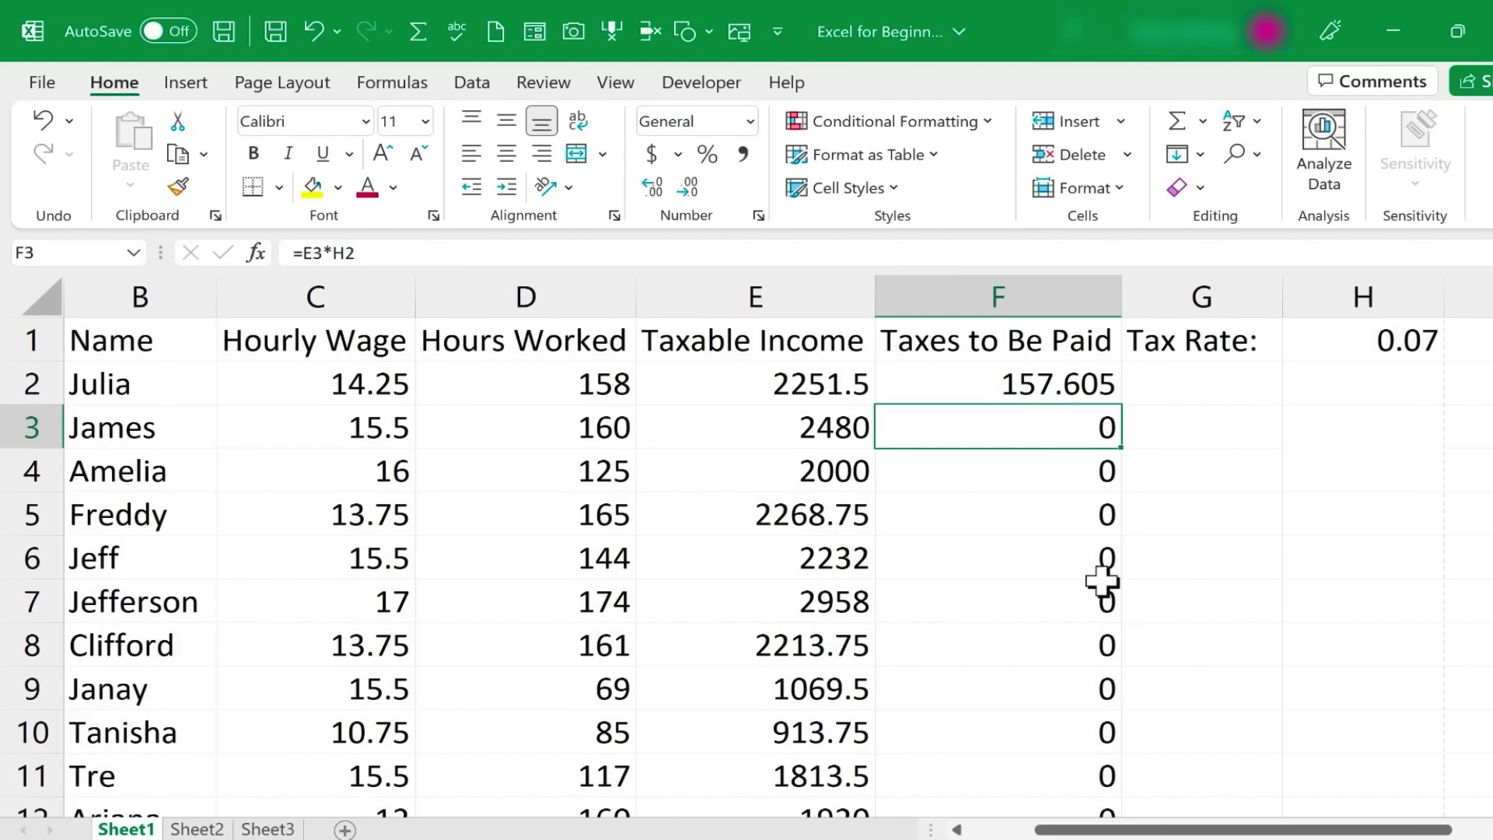
double_click(1003, 566)
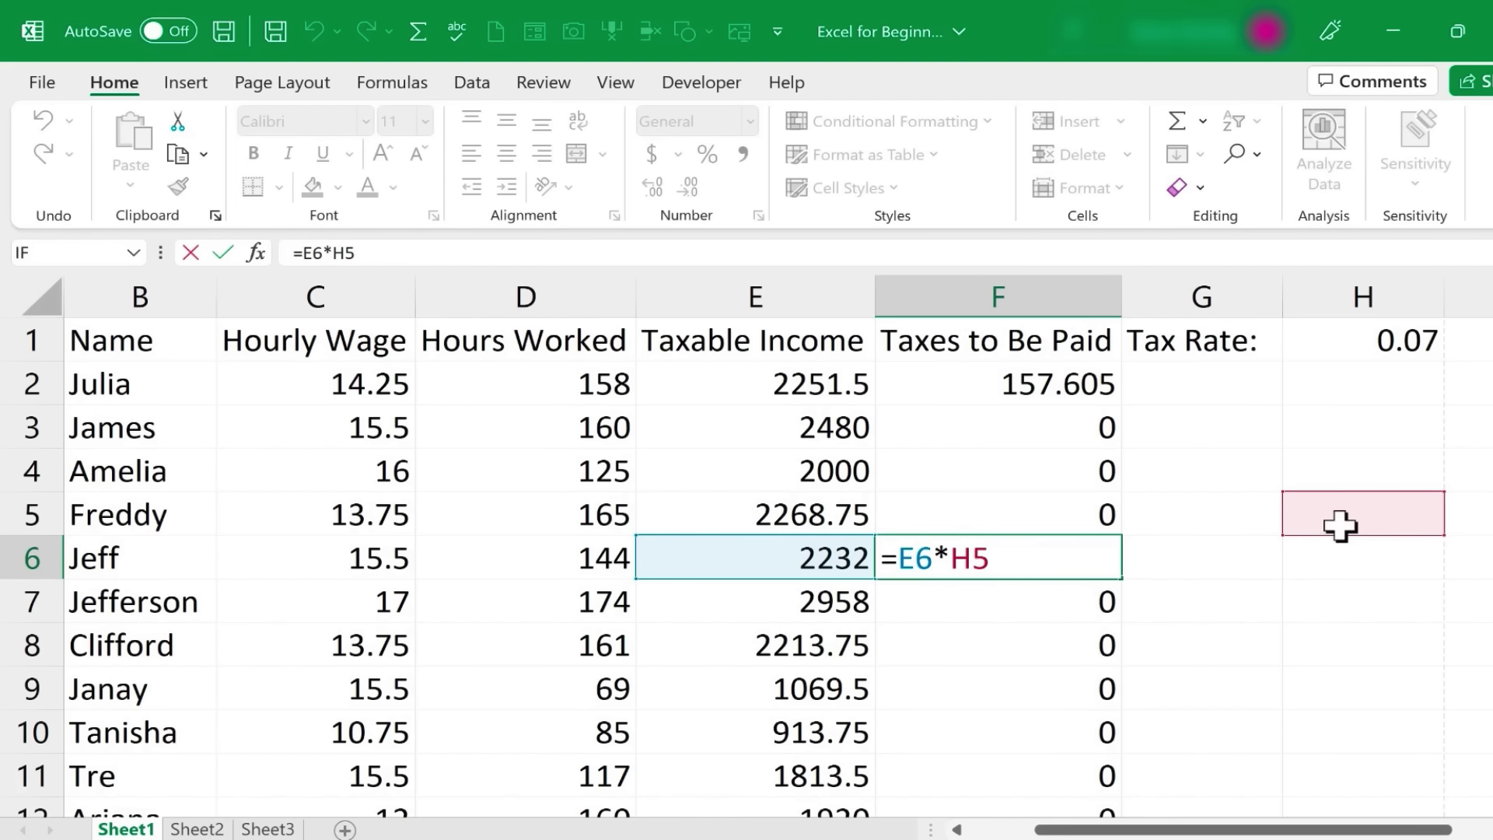
click(1376, 465)
click(1376, 427)
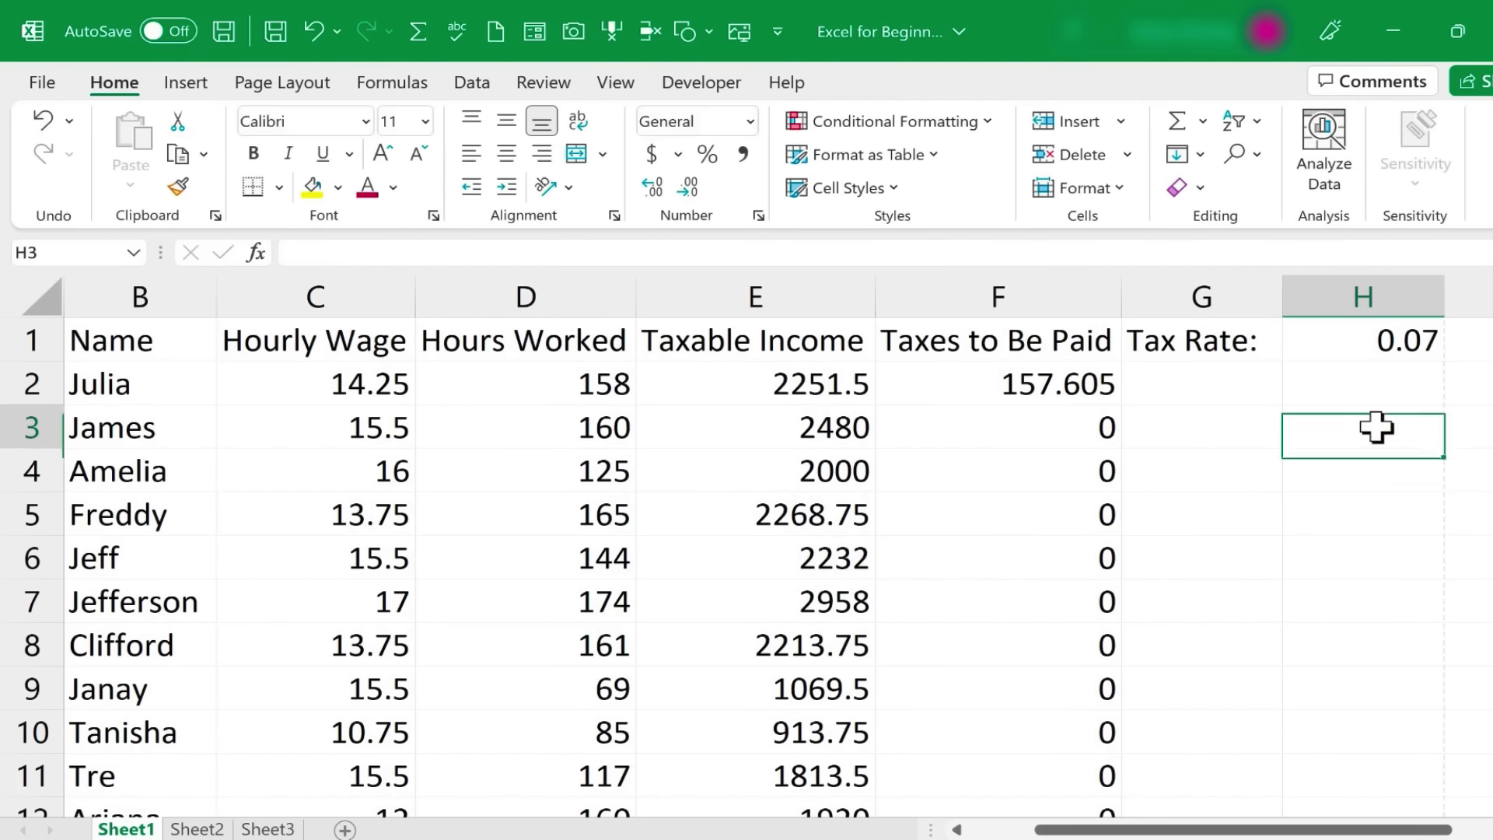
click(1366, 529)
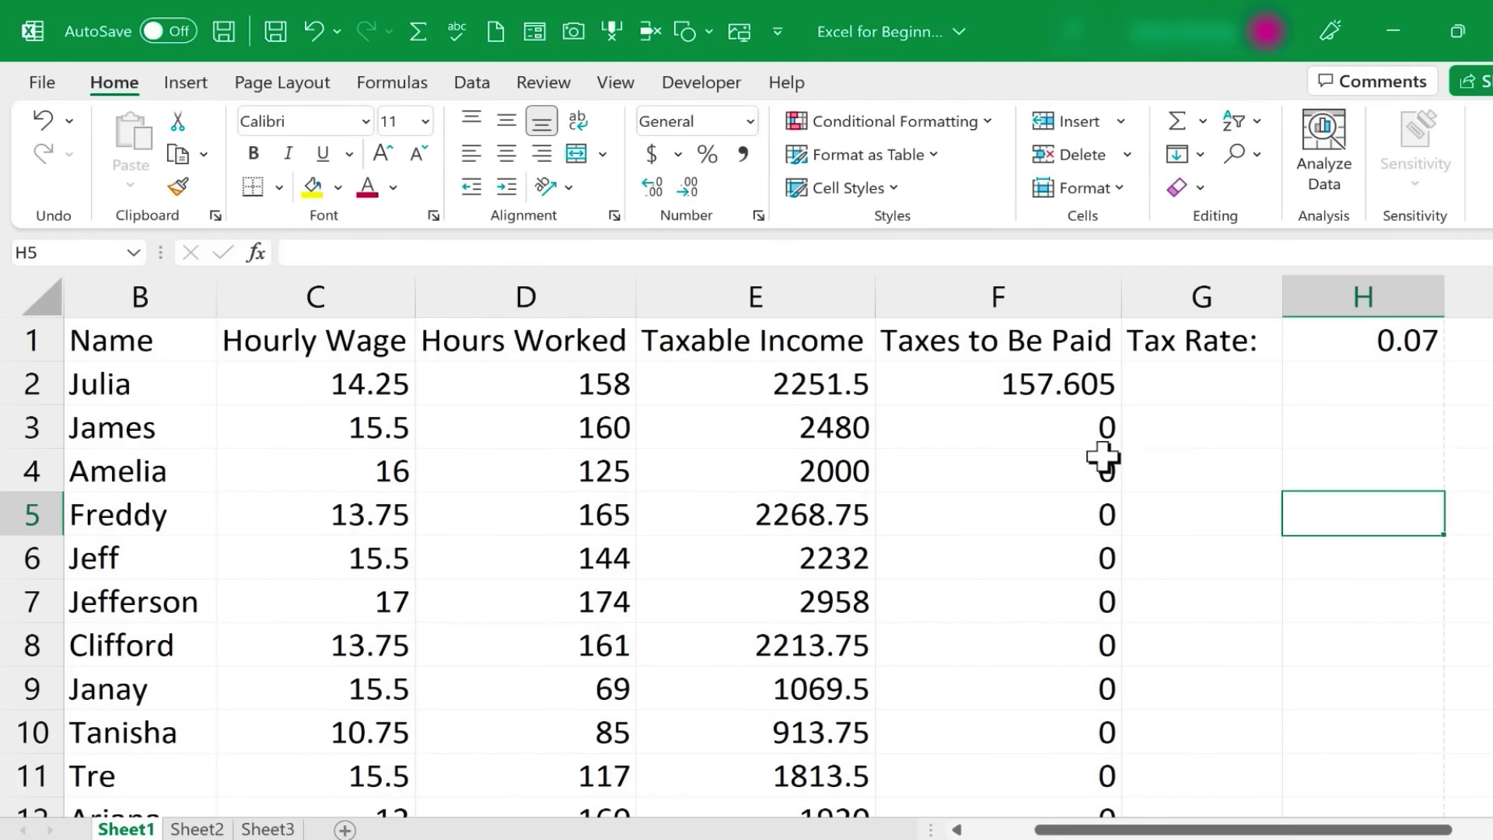
key(Left)
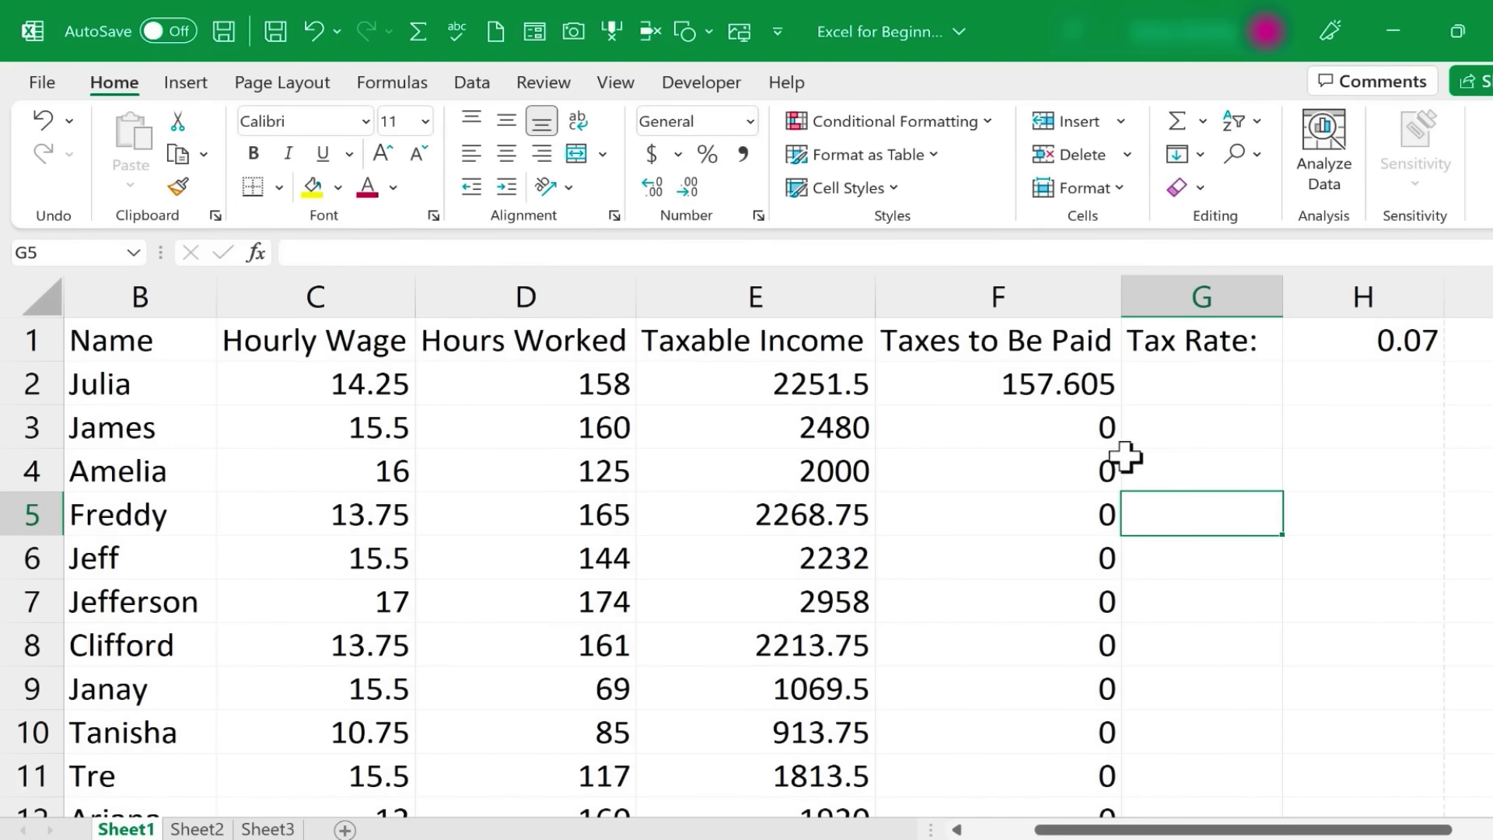
Make the tax rate reference absolute in cell F2 so its formula reads =E2*$H$1
click(1029, 387)
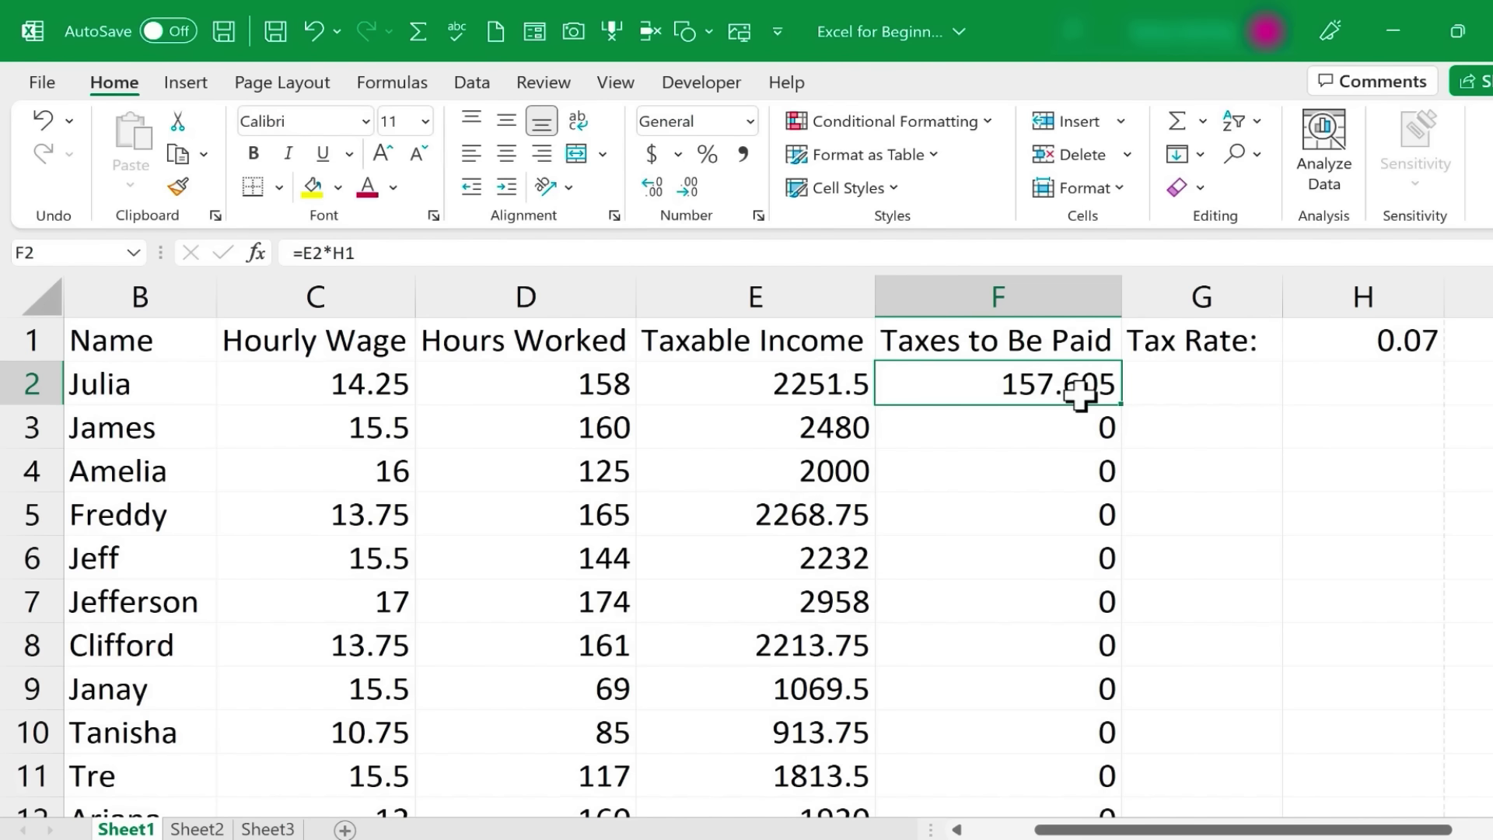
double_click(1017, 392)
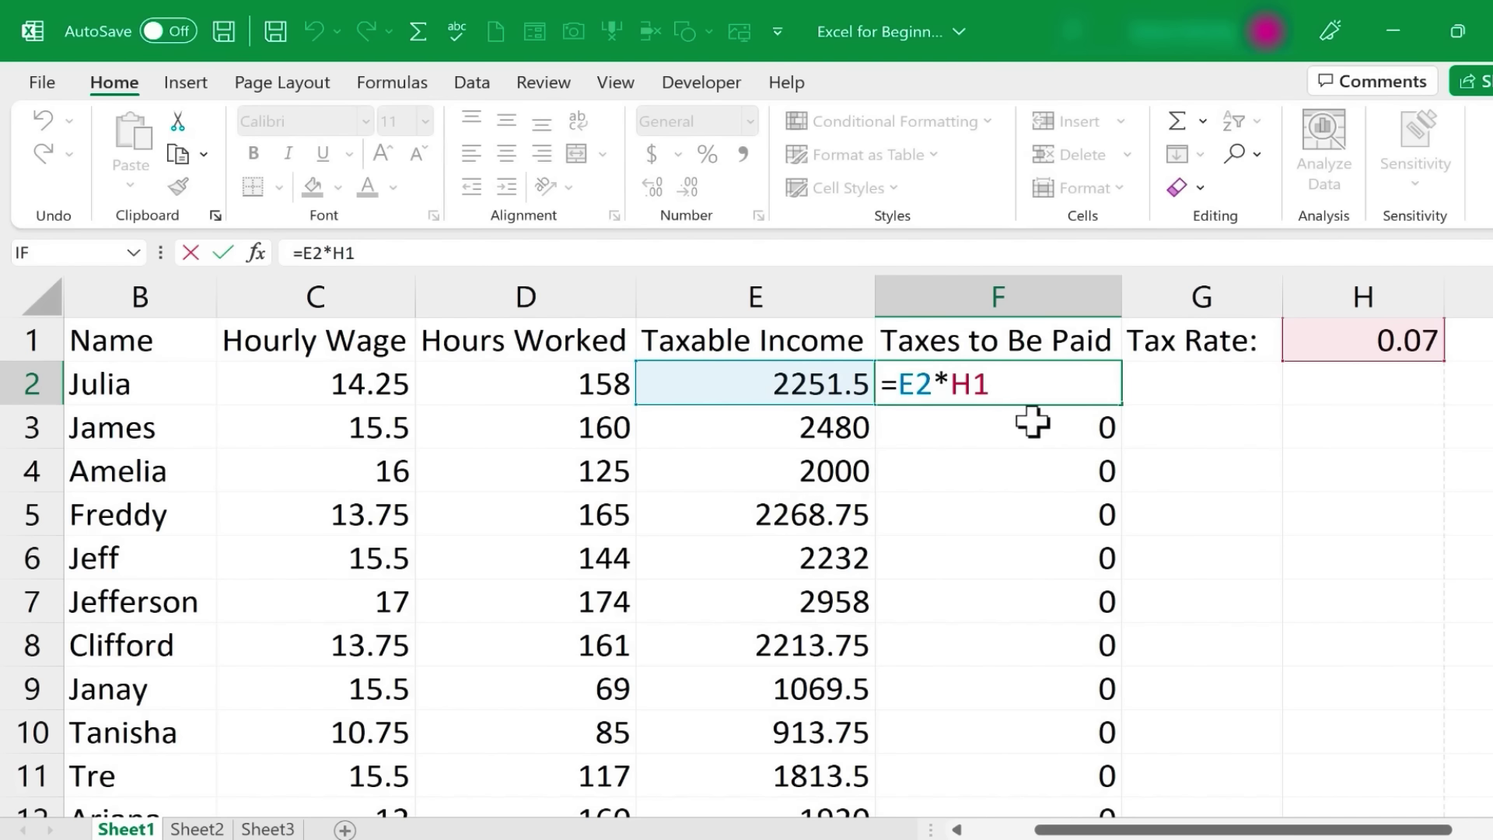
key(ctrl+Return)
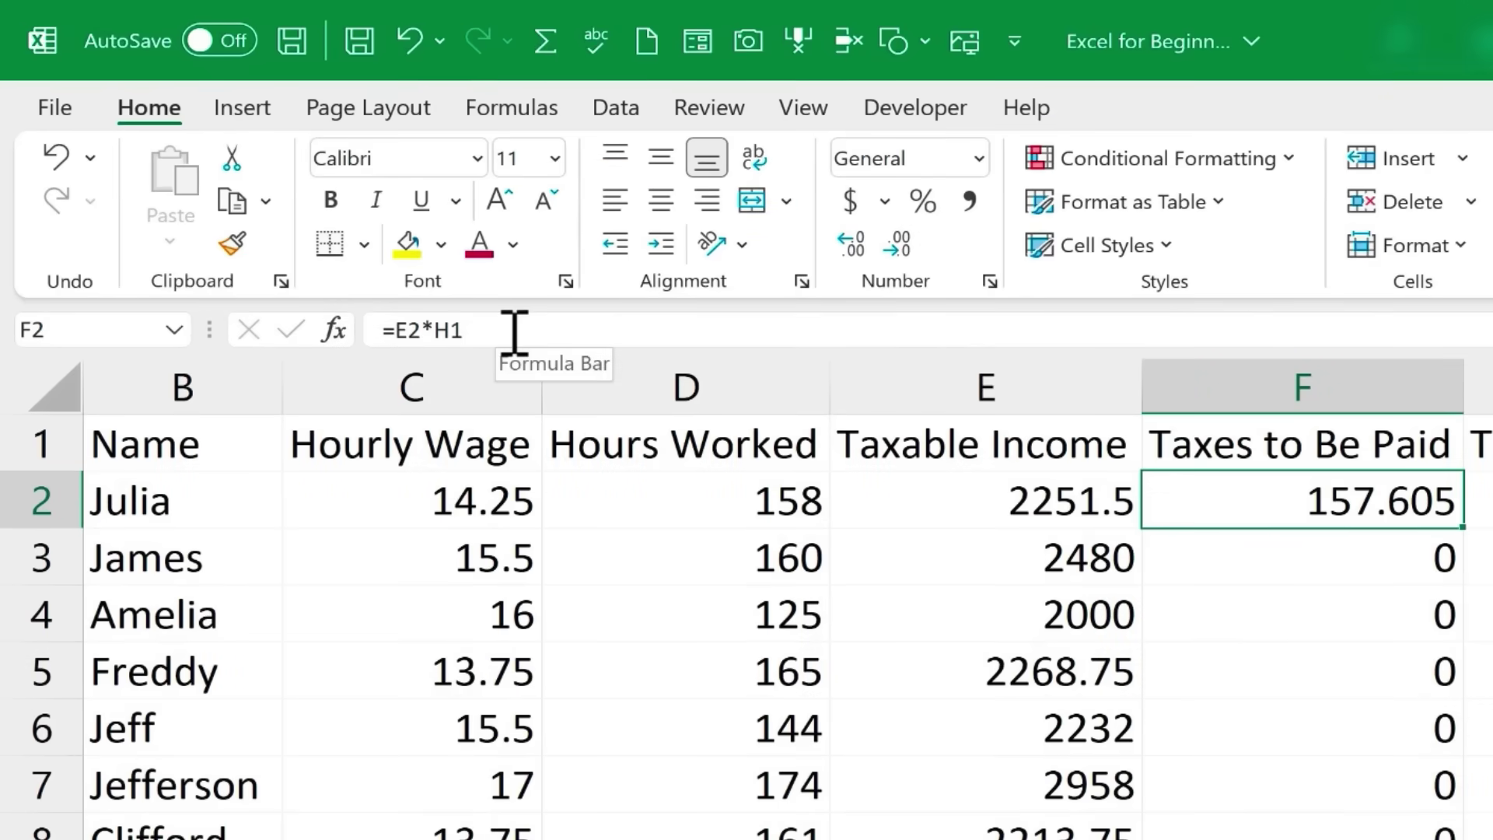
click(514, 332)
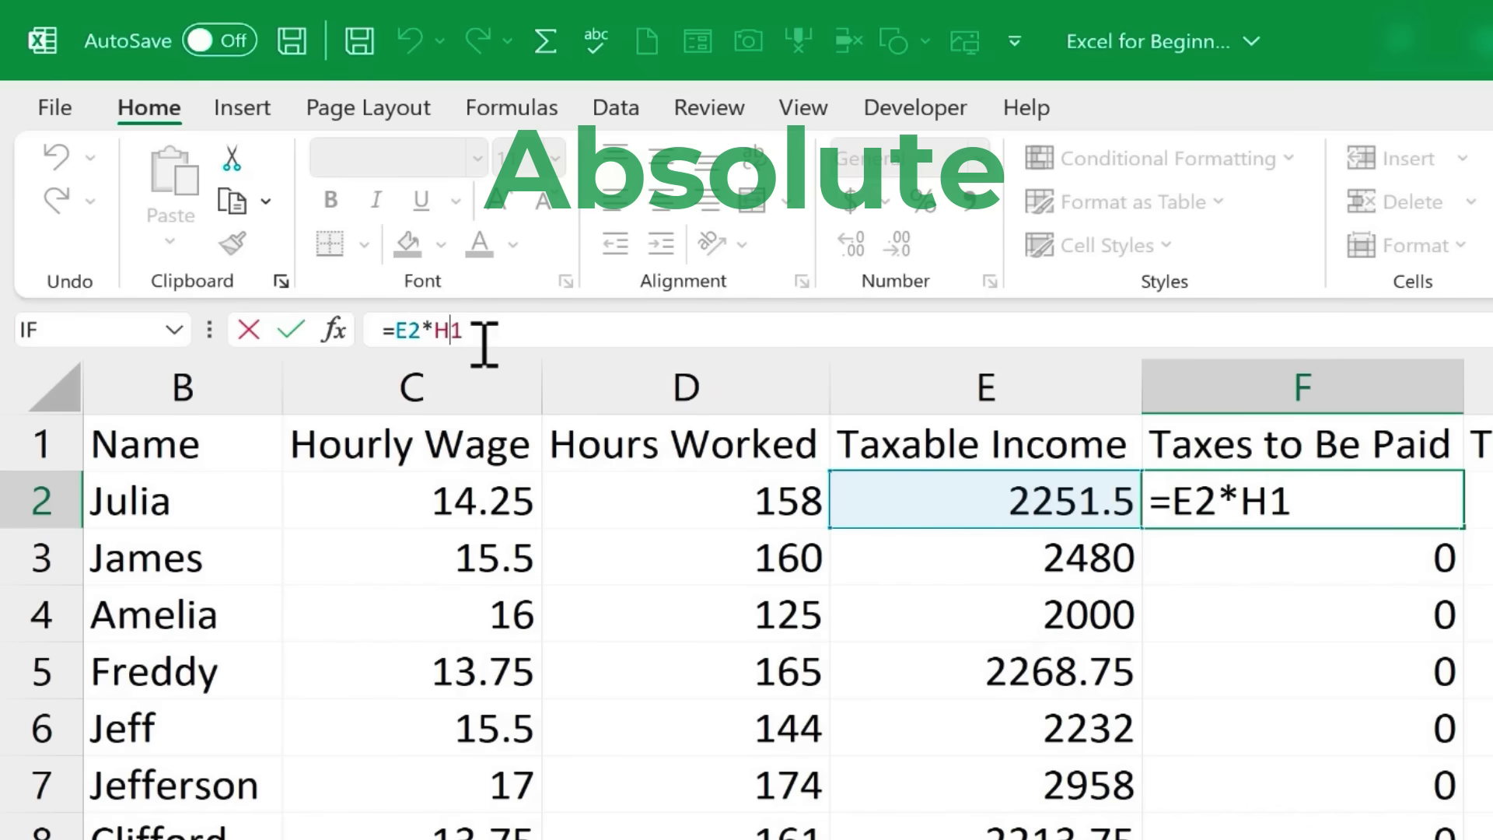
key(Left)
key(Left)
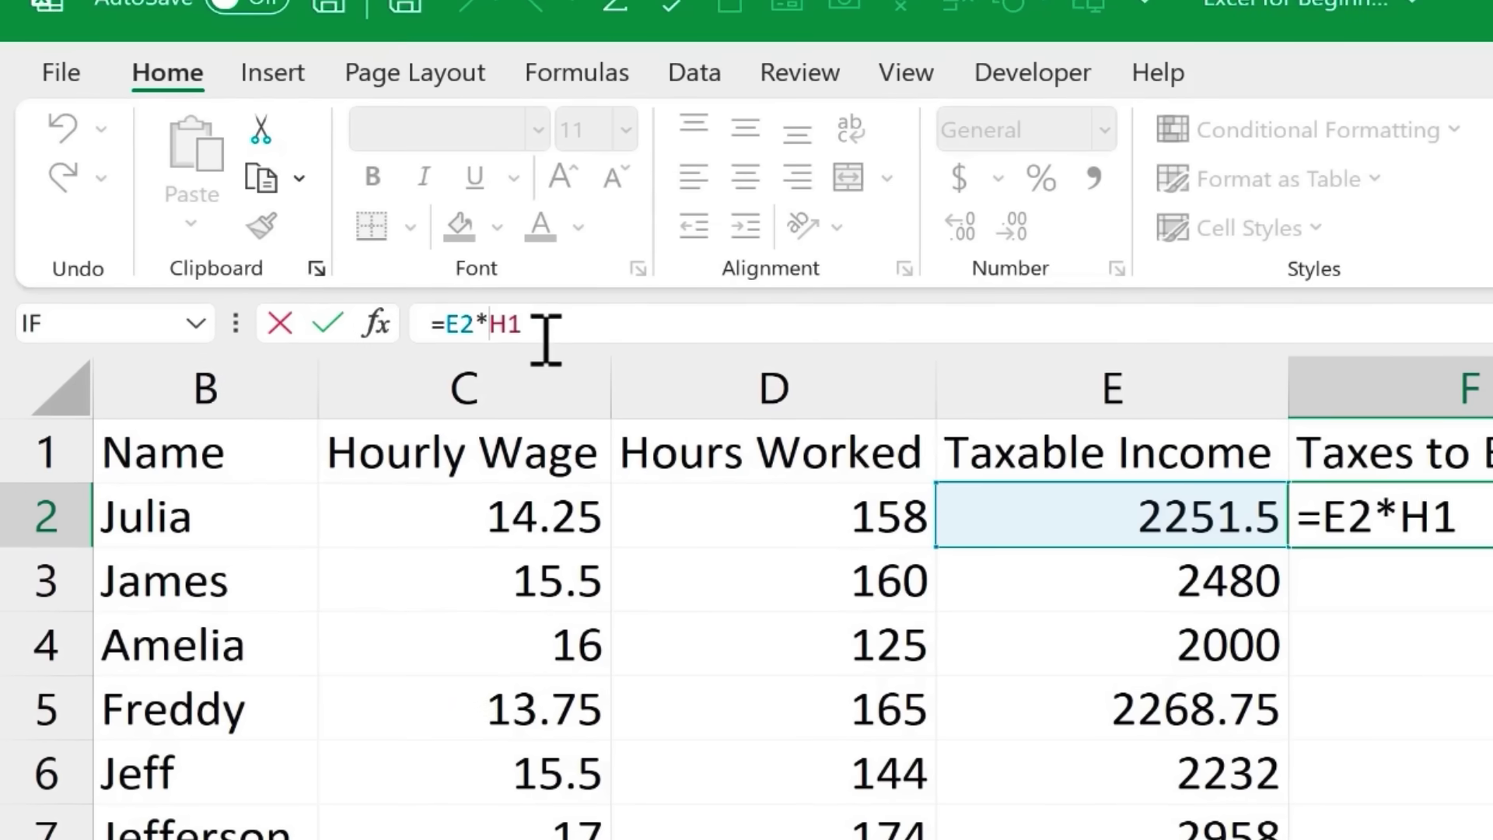
text($)
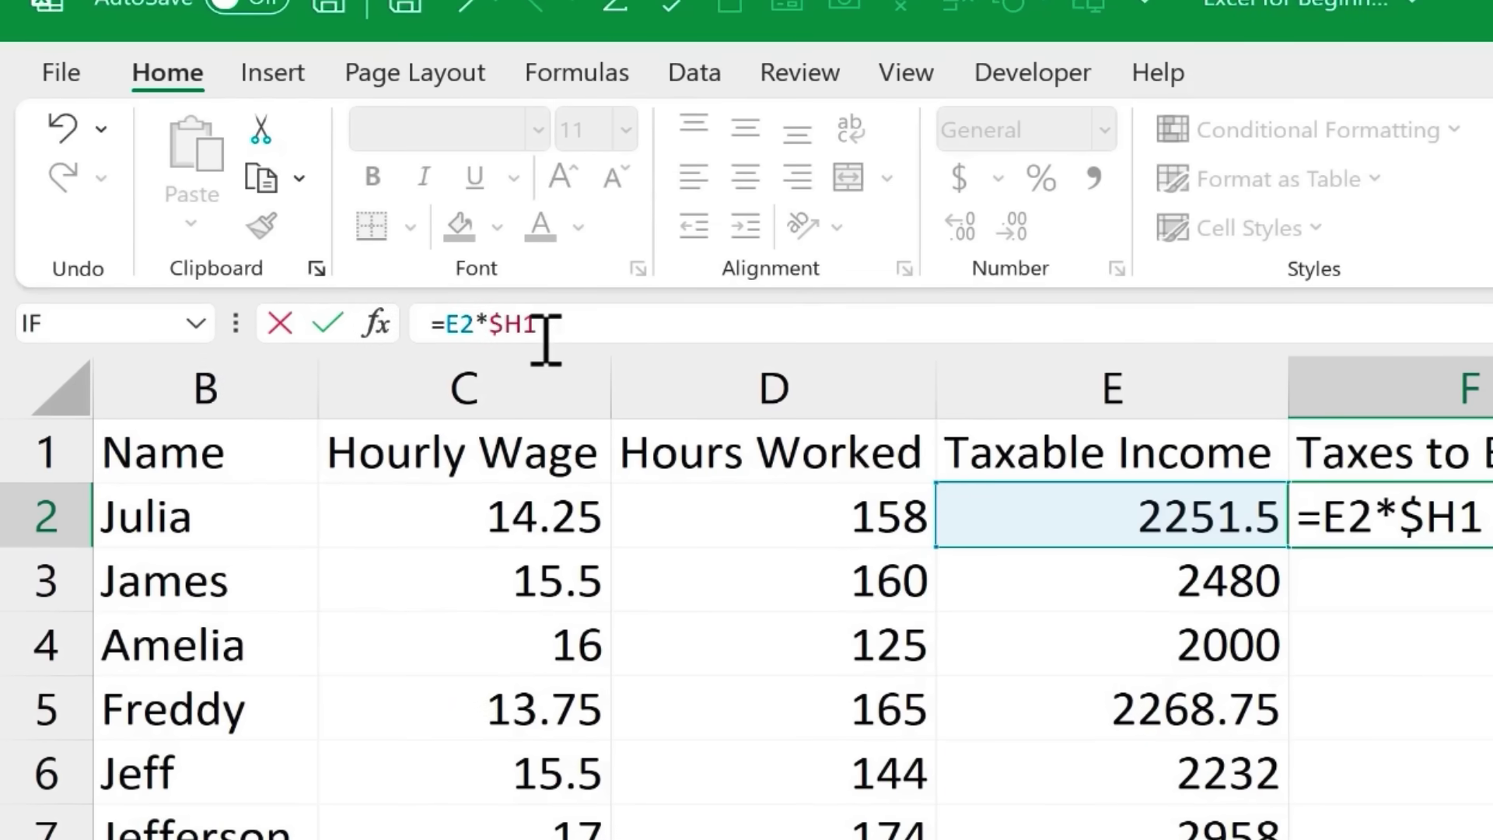
text($)
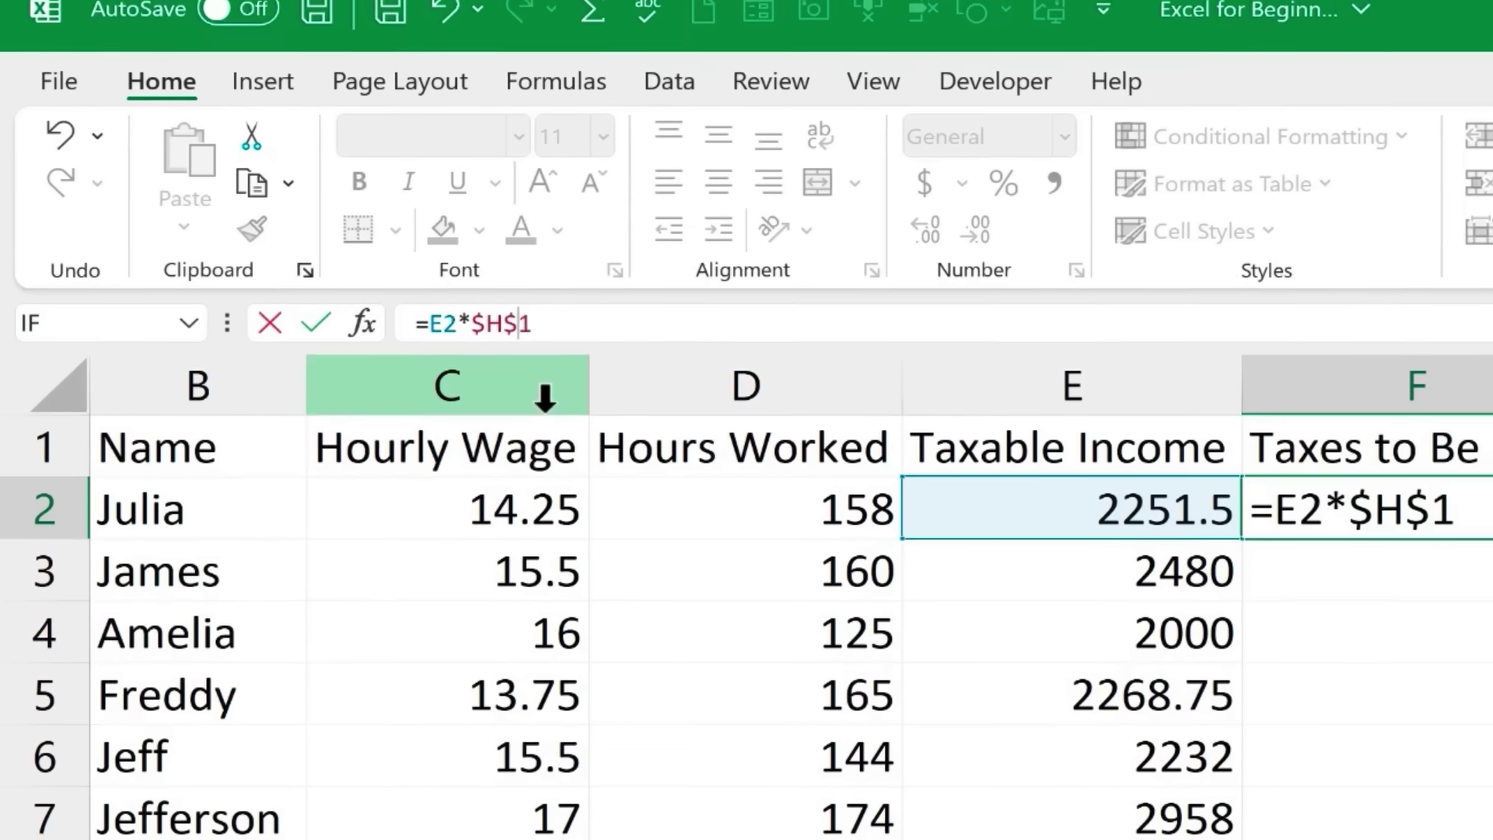
key(Return)
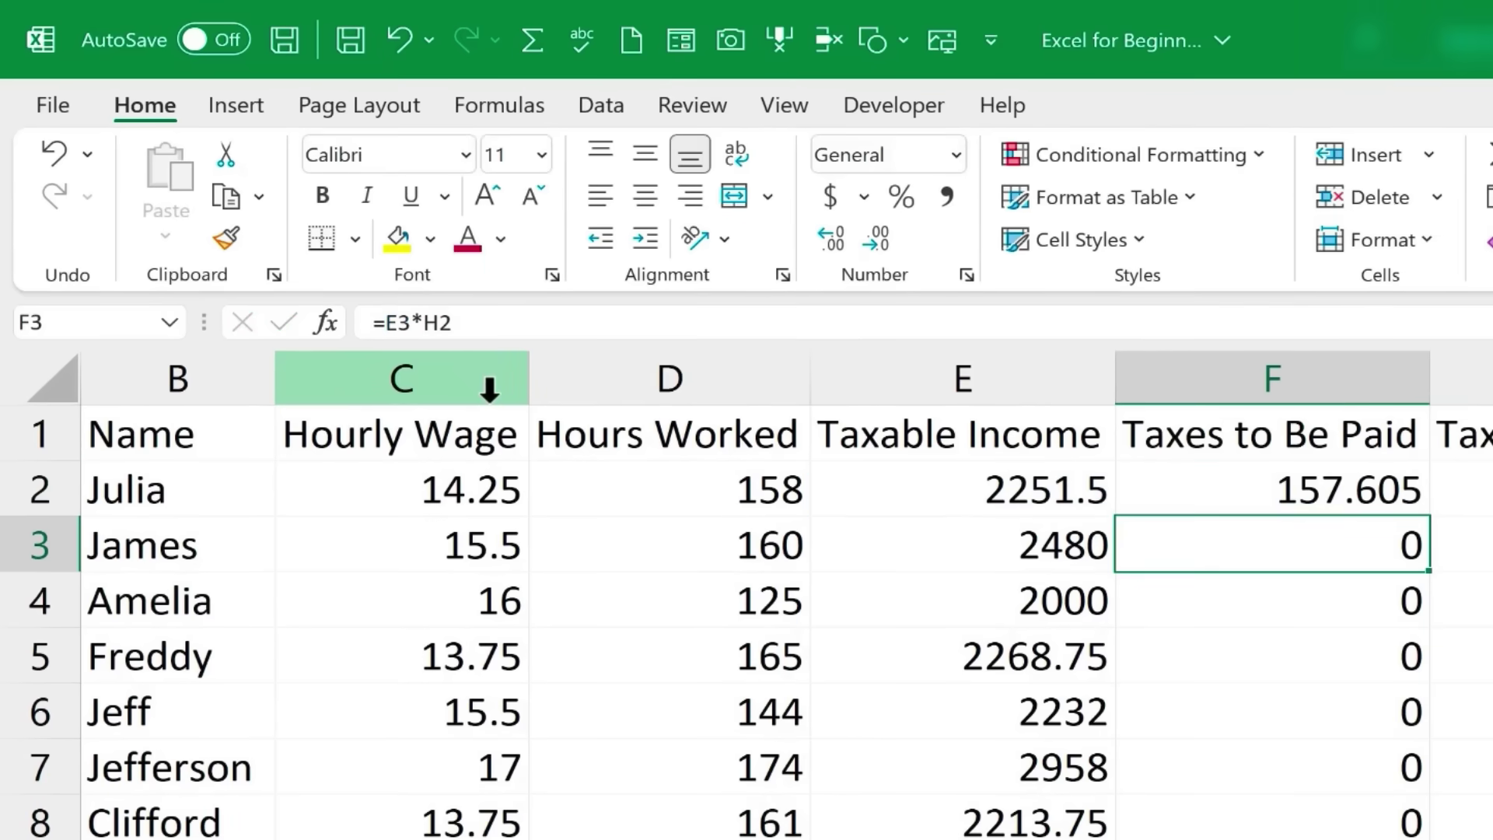
Fill the =E2*$H$1 formula from cell F2 down column F for all employees and check the filled rows
click(1318, 486)
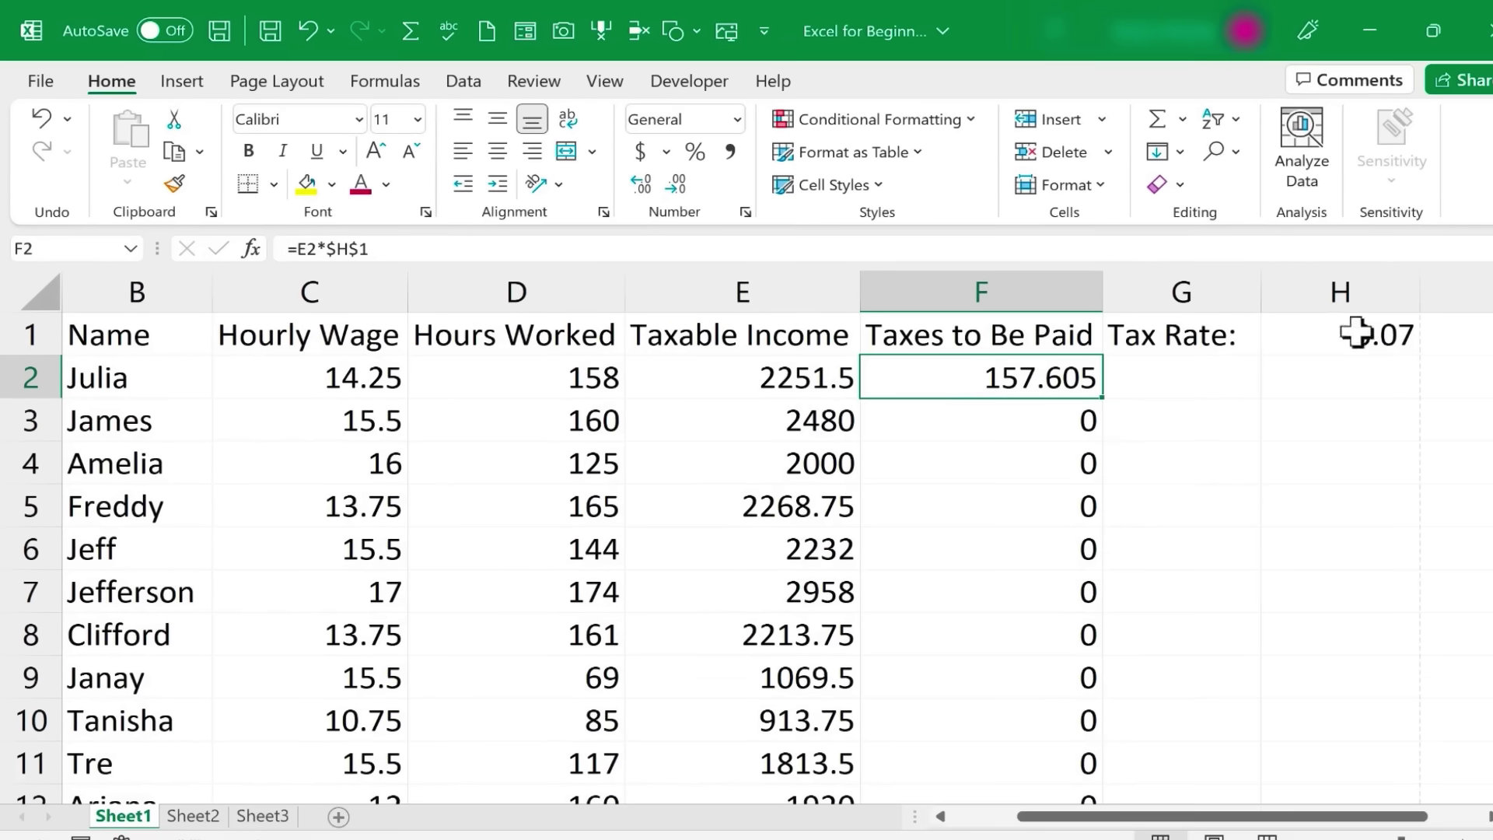
double_click(1000, 389)
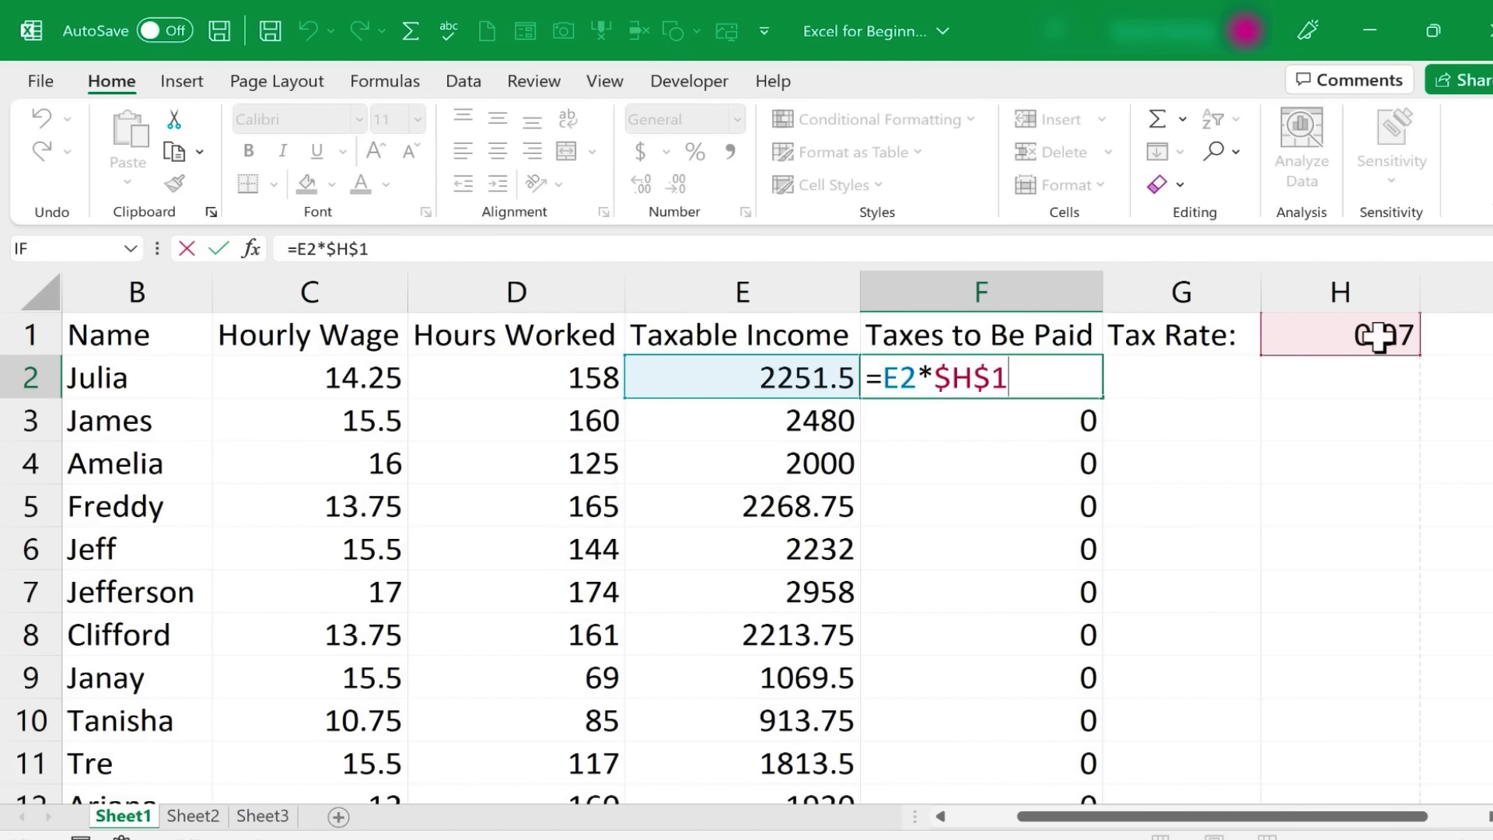
key(ctrl+Return)
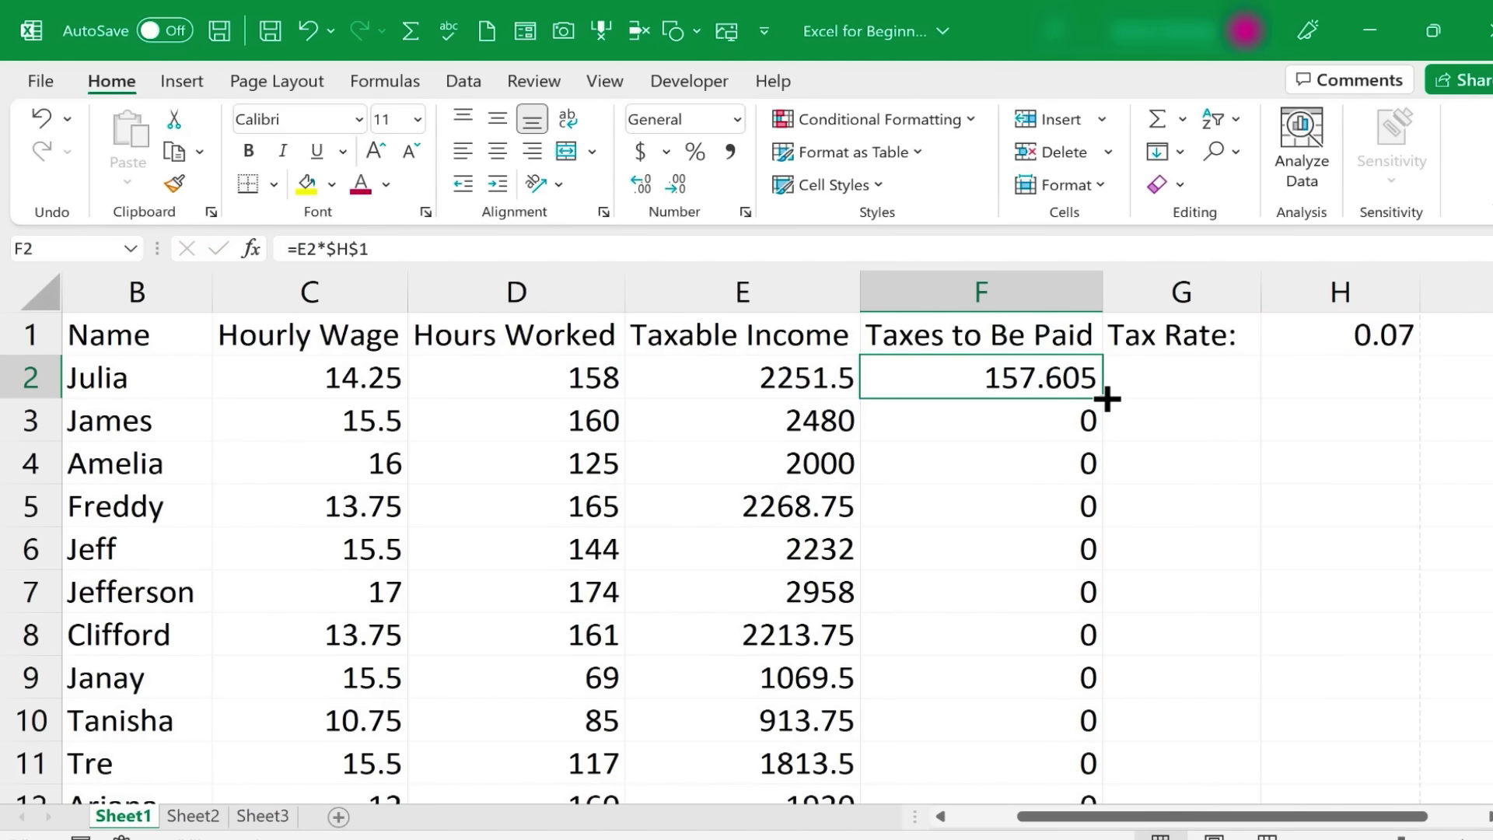
double_click(1103, 399)
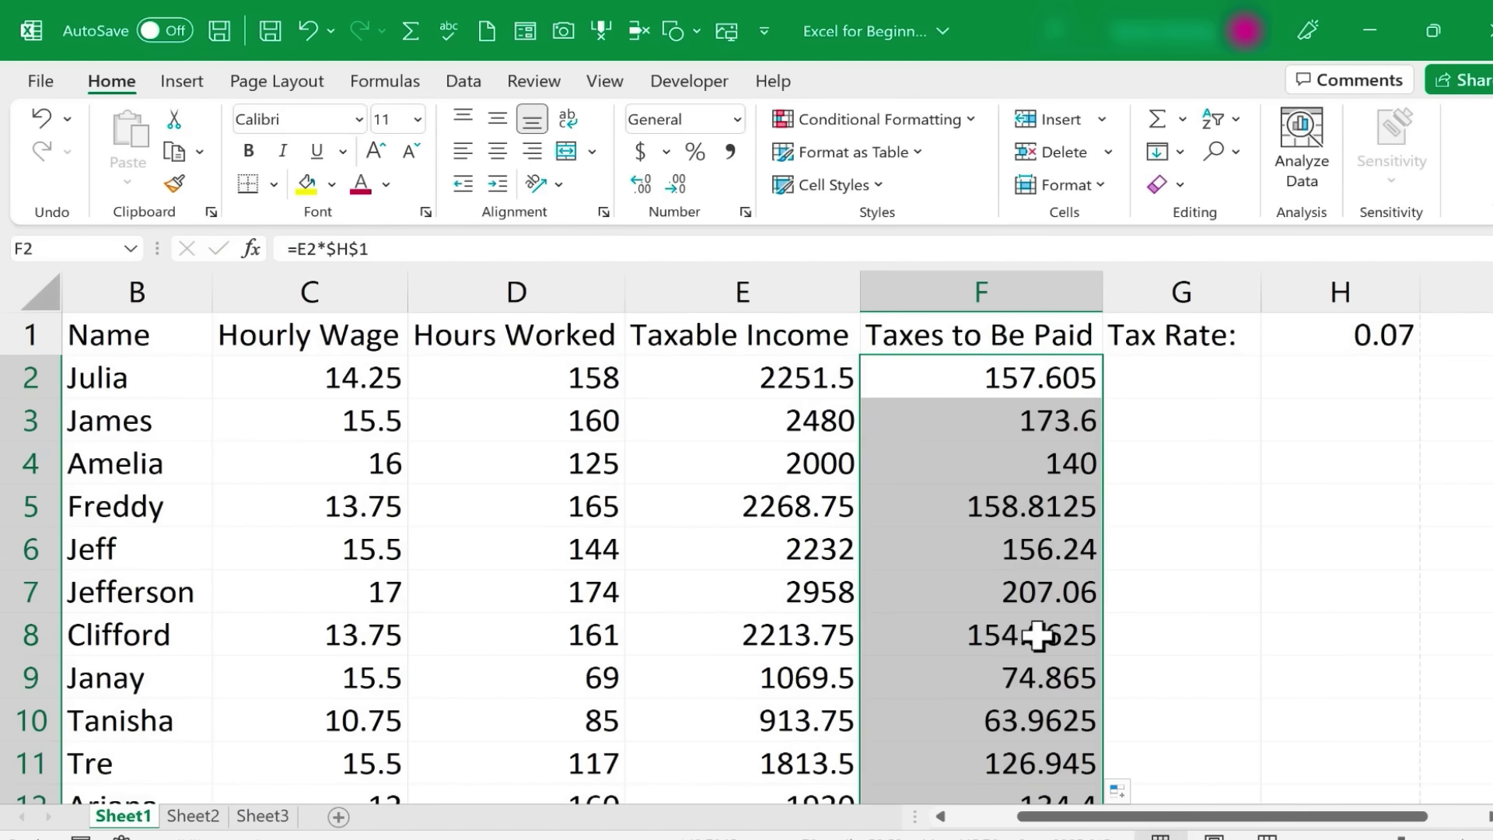
scroll(1041, 633, down, 3)
scroll(1038, 634, down, 6)
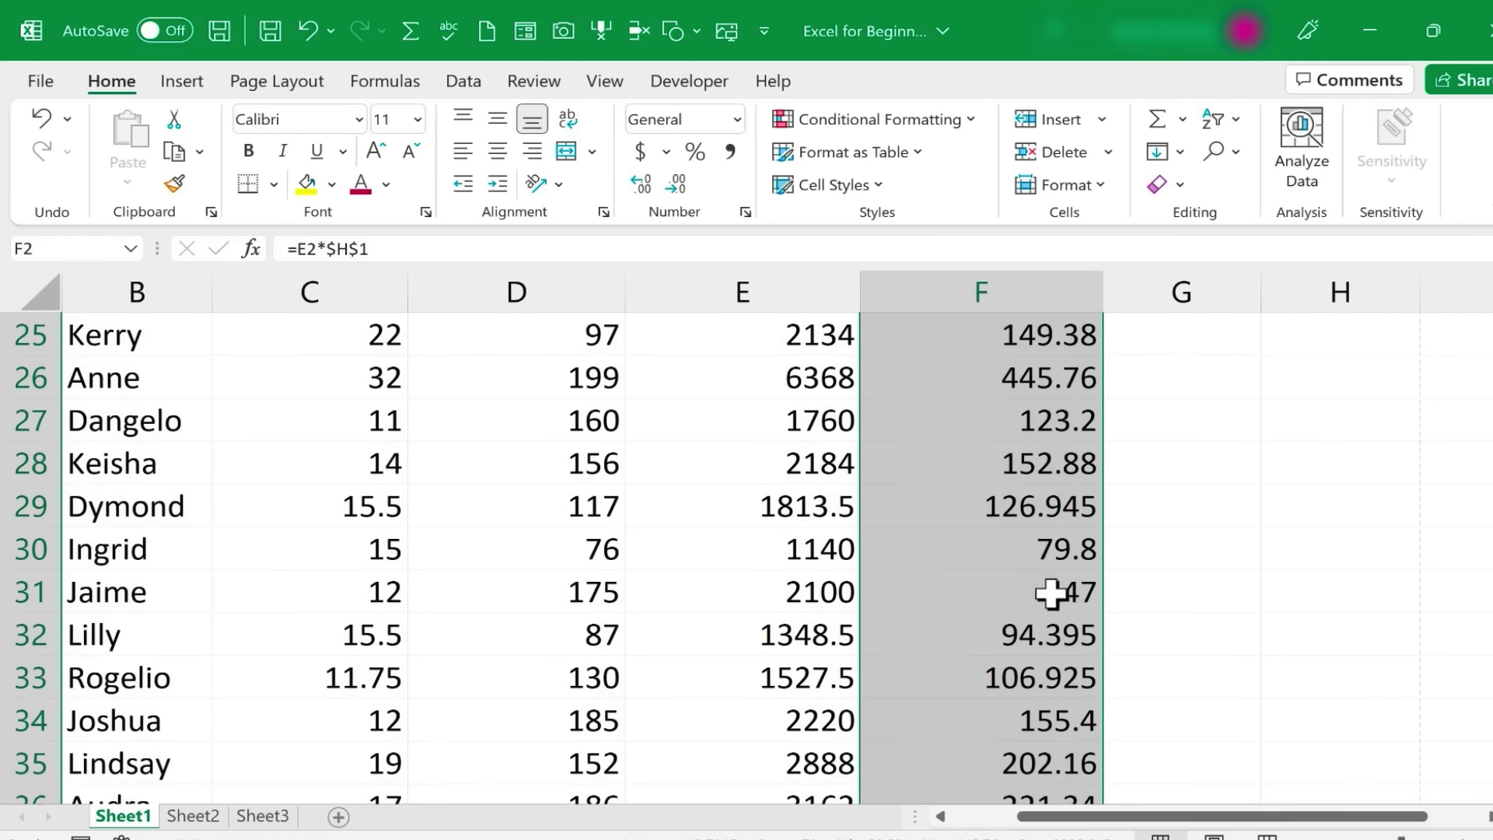
Examine the formulas in cells F29, F13 and F2, comparing the relative income reference with the absolute tax rate reference
double_click(1043, 498)
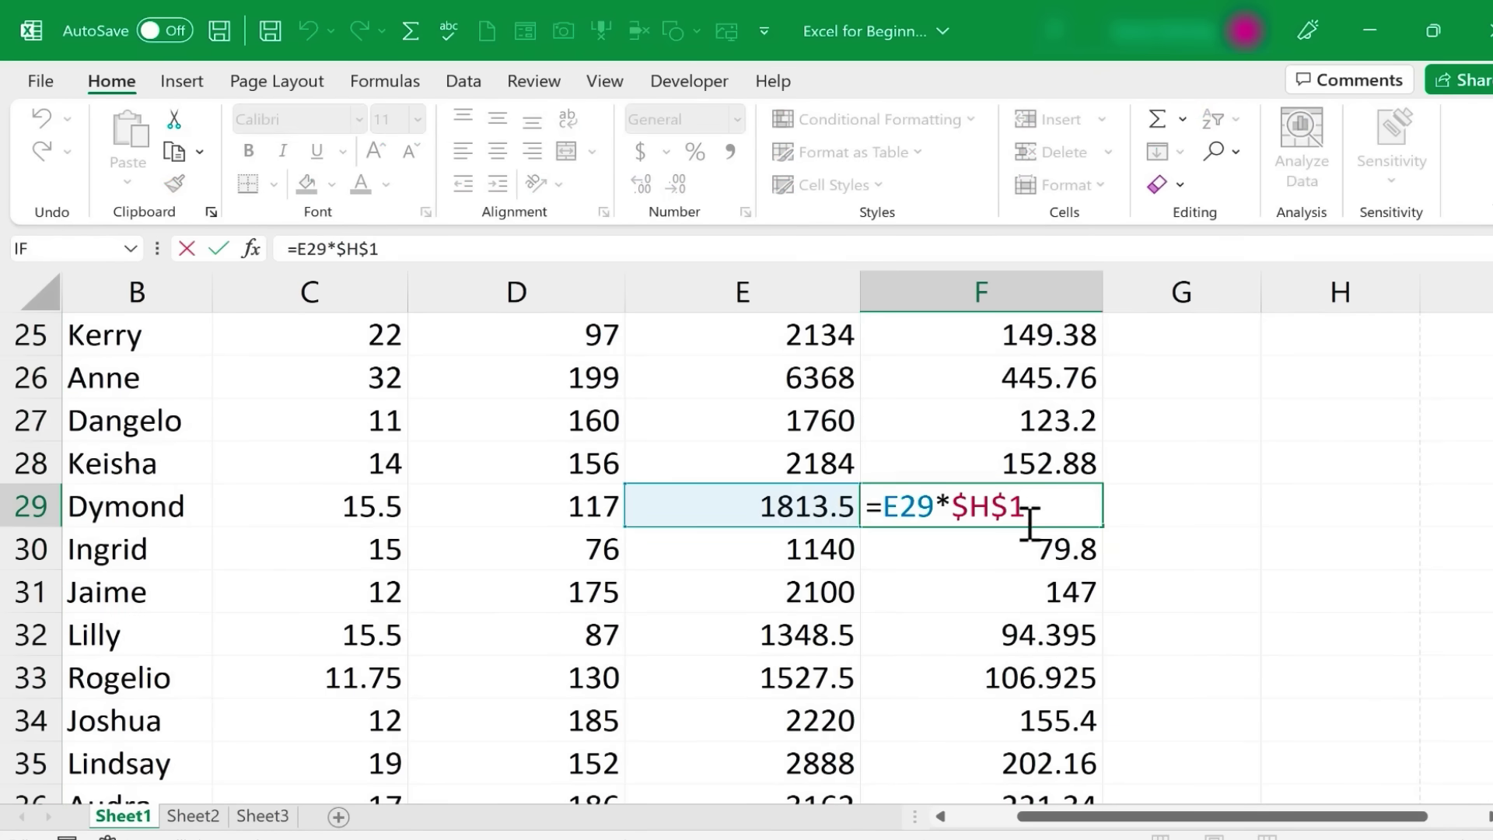
scroll(1038, 576, up, 7)
double_click(1028, 595)
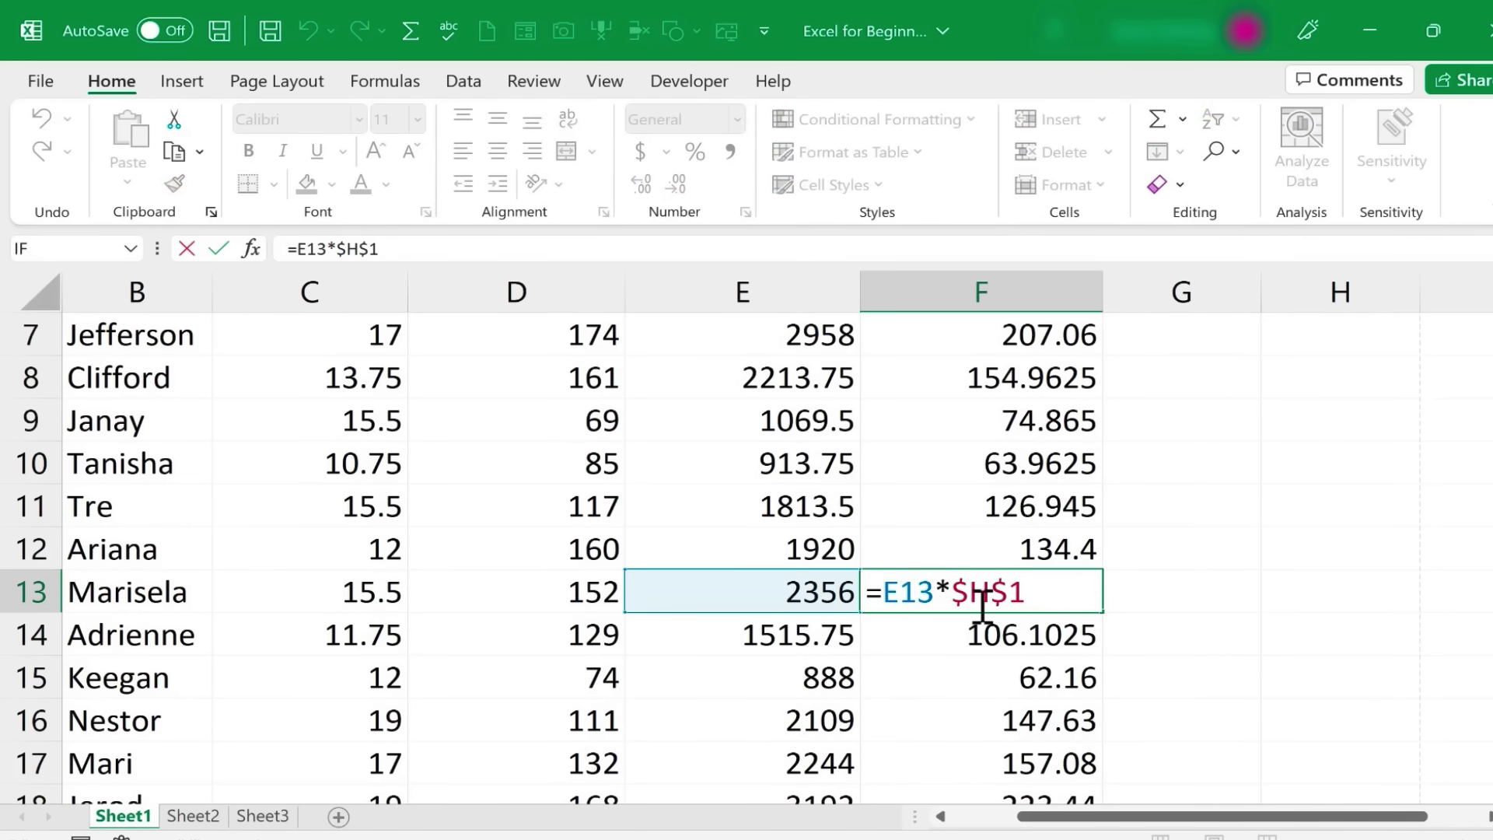
scroll(1272, 488, up, 2)
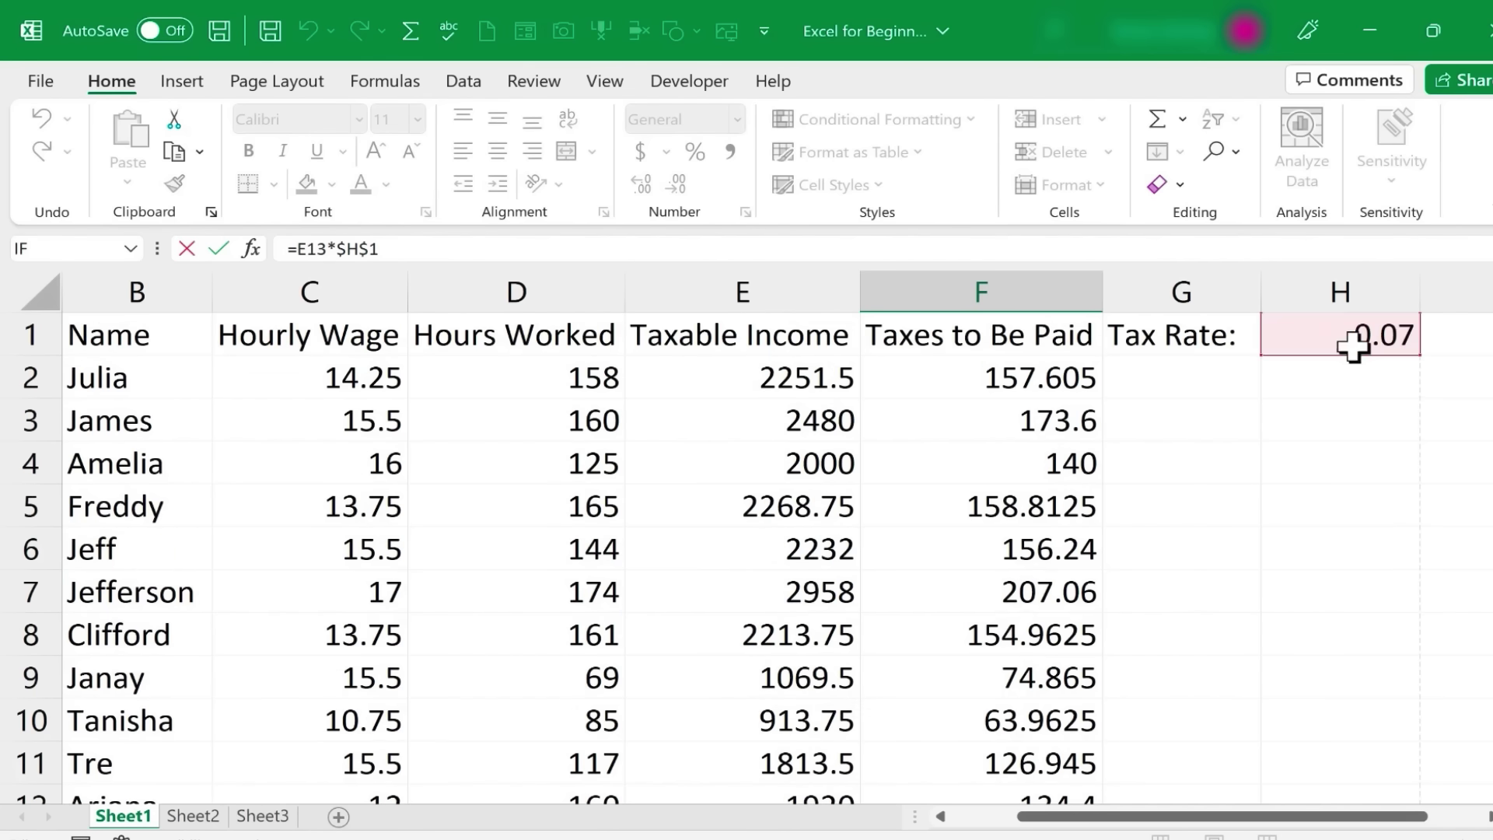
click(1059, 384)
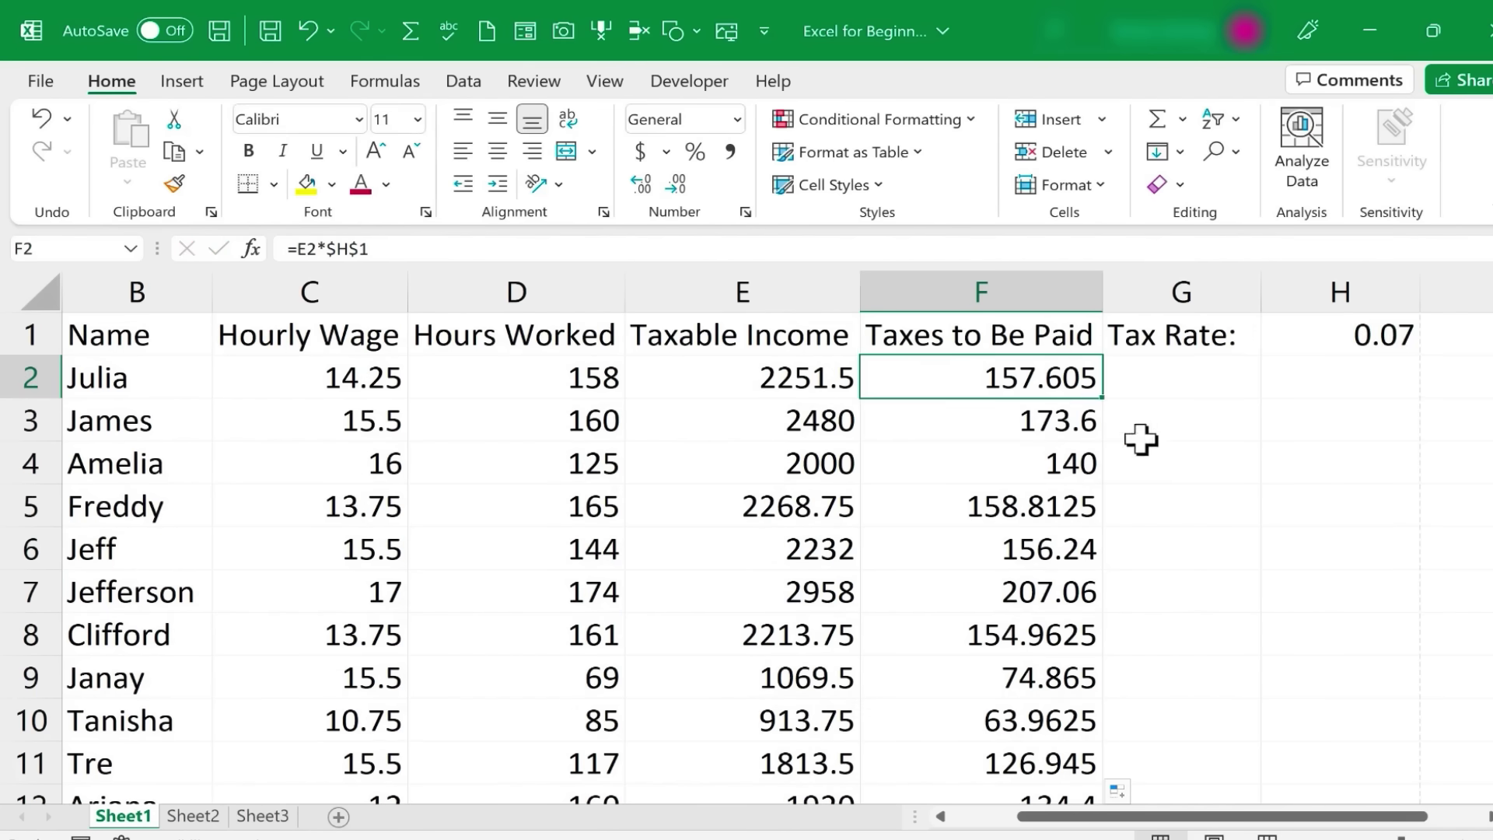
double_click(1061, 381)
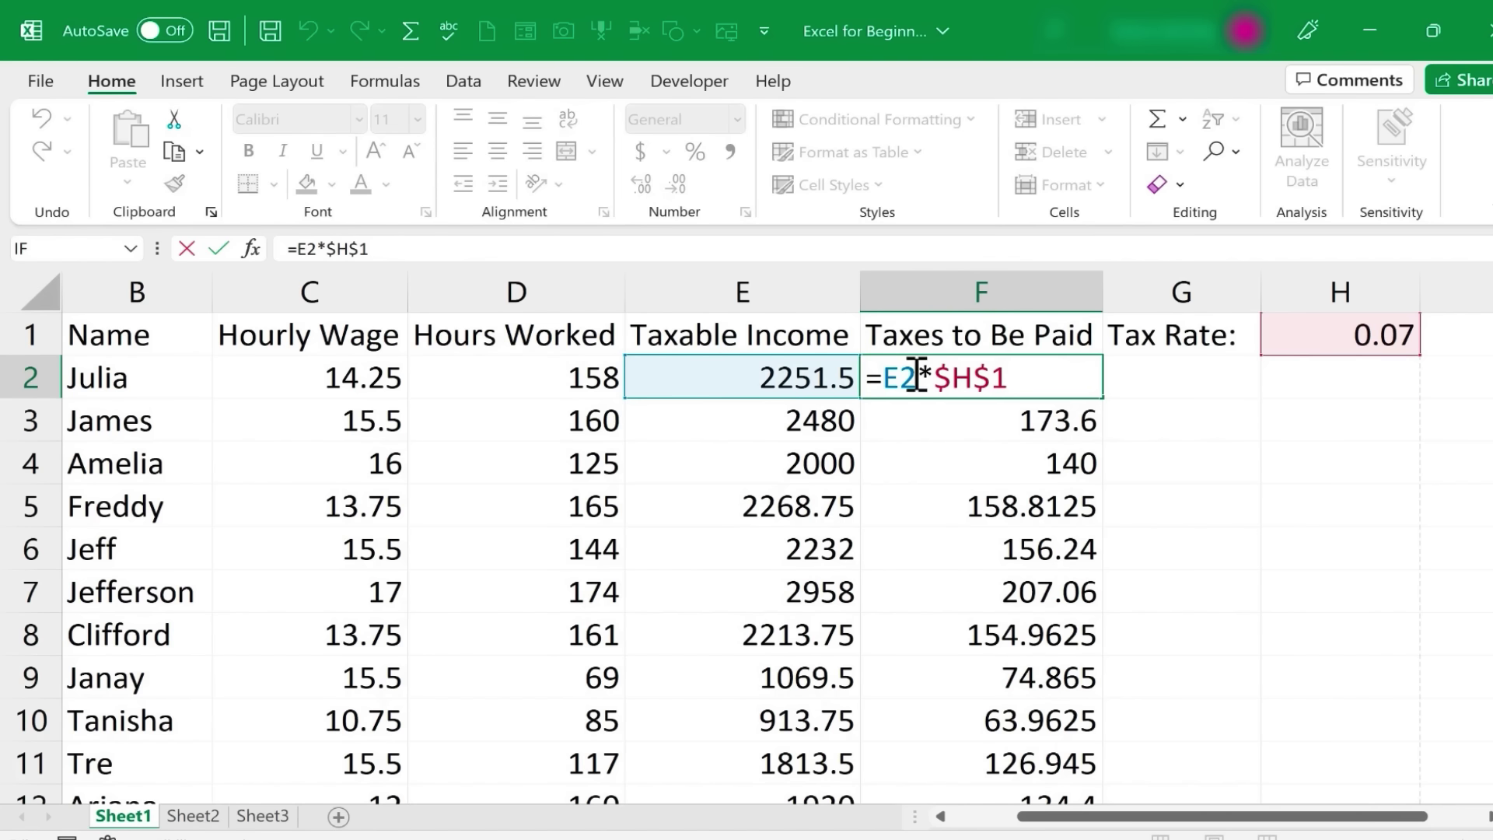
double_click(886, 378)
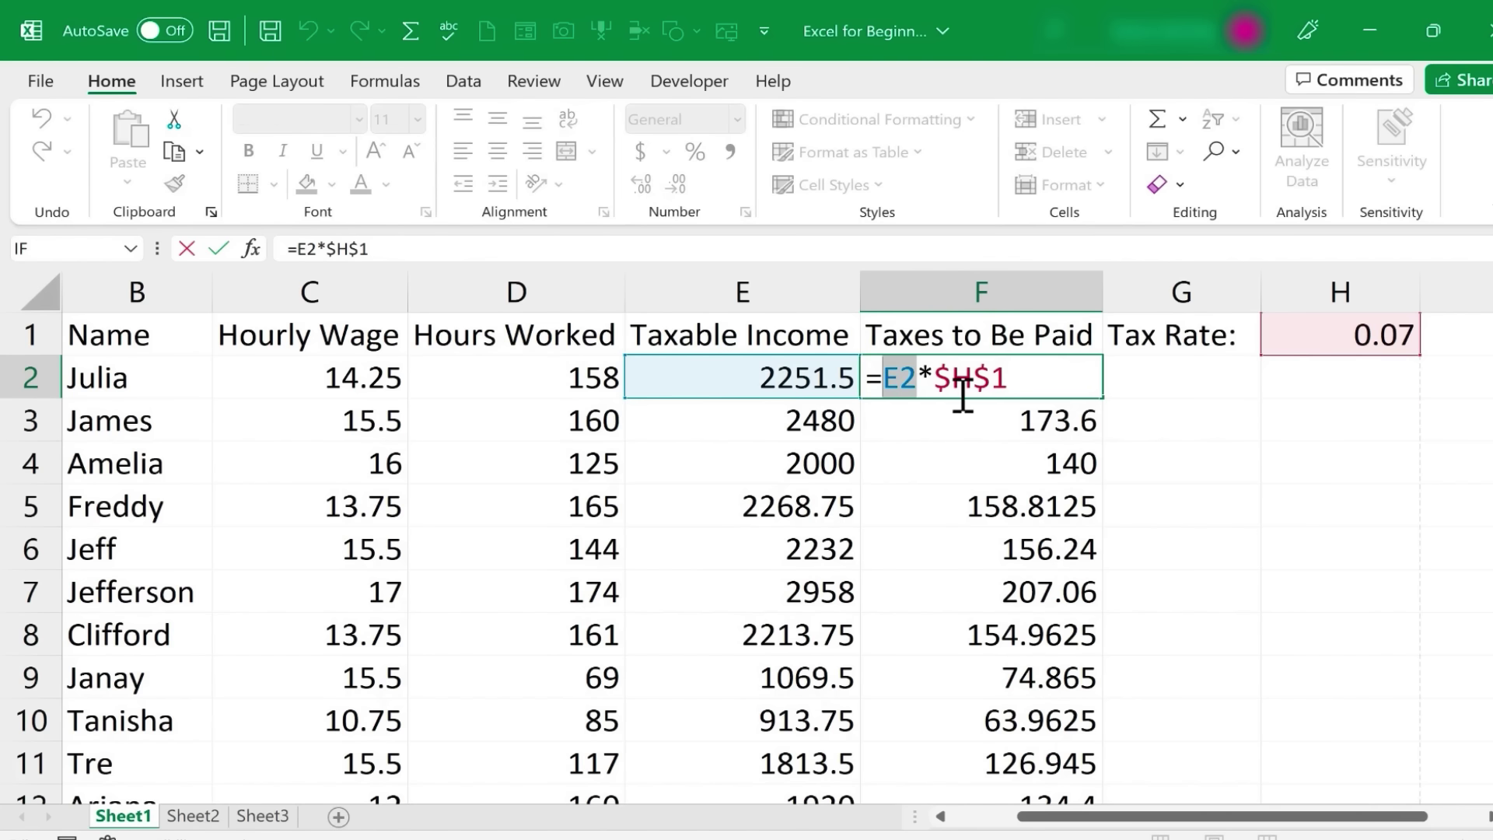
drag(935, 380, 1032, 385)
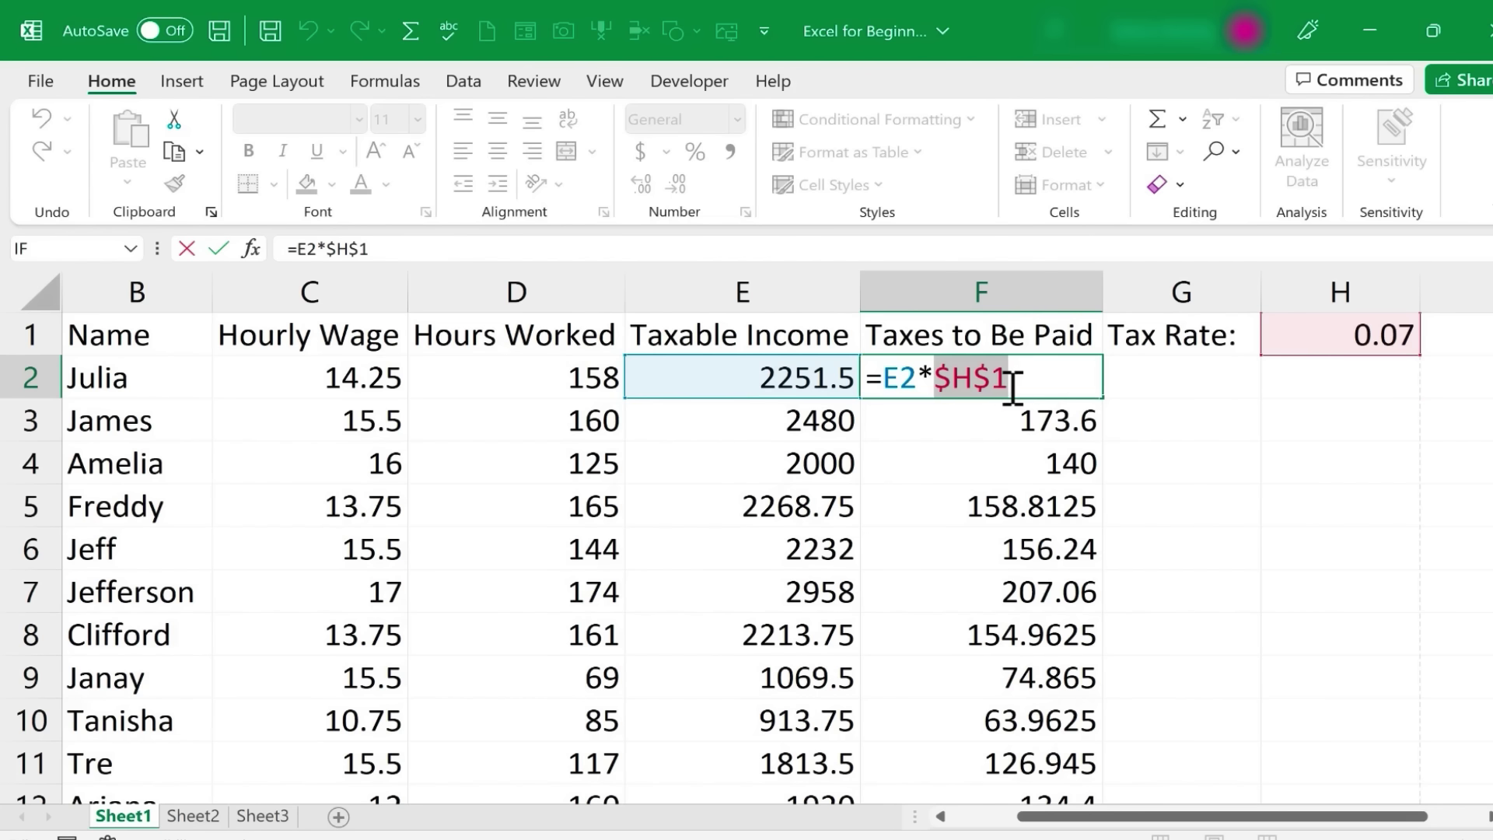
key(ctrl+Return)
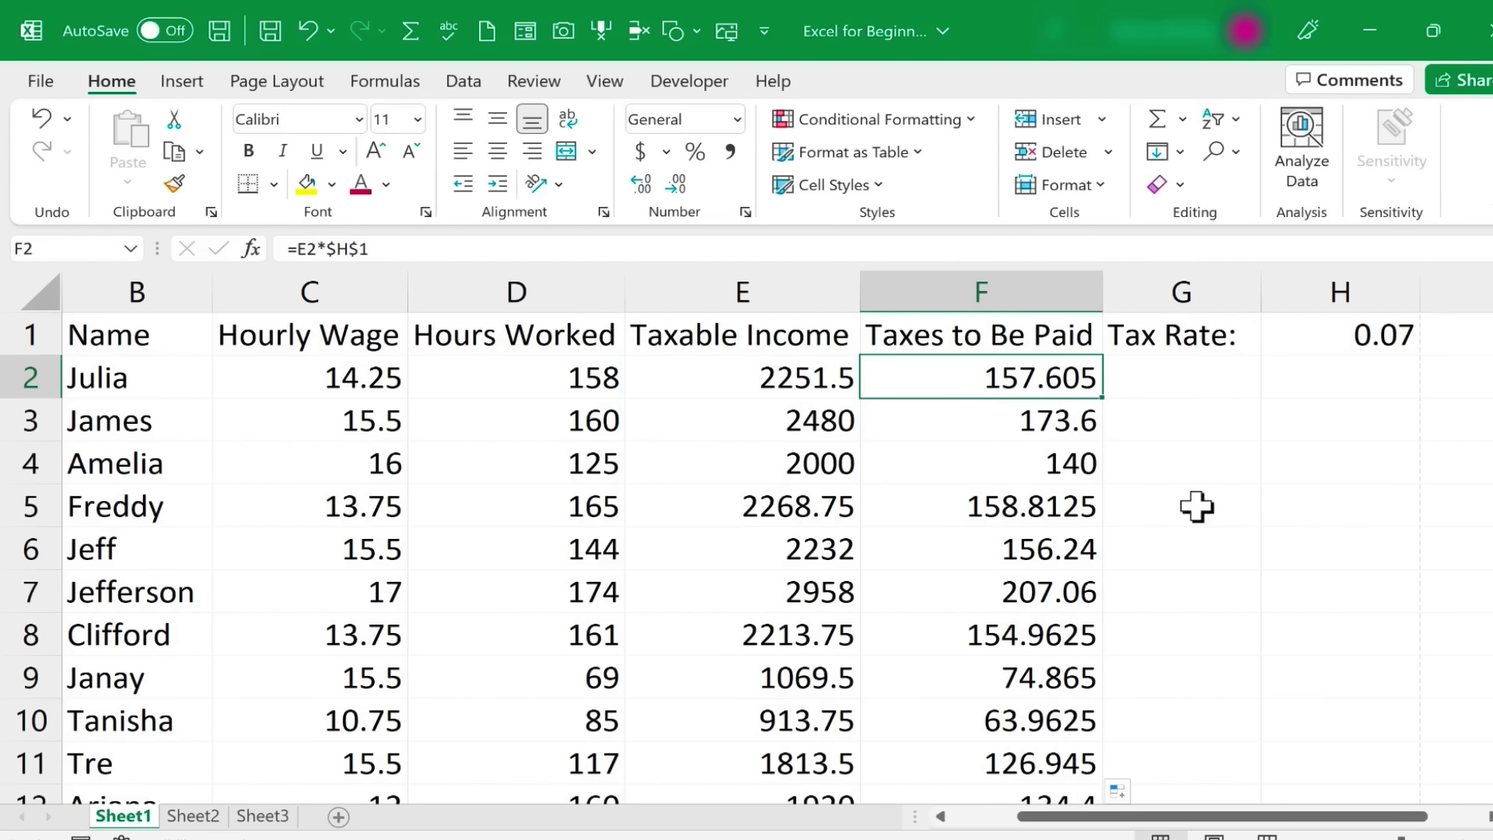
Change the formula in cell F2 to =E2/0 to demonstrate a division by zero
double_click(1053, 381)
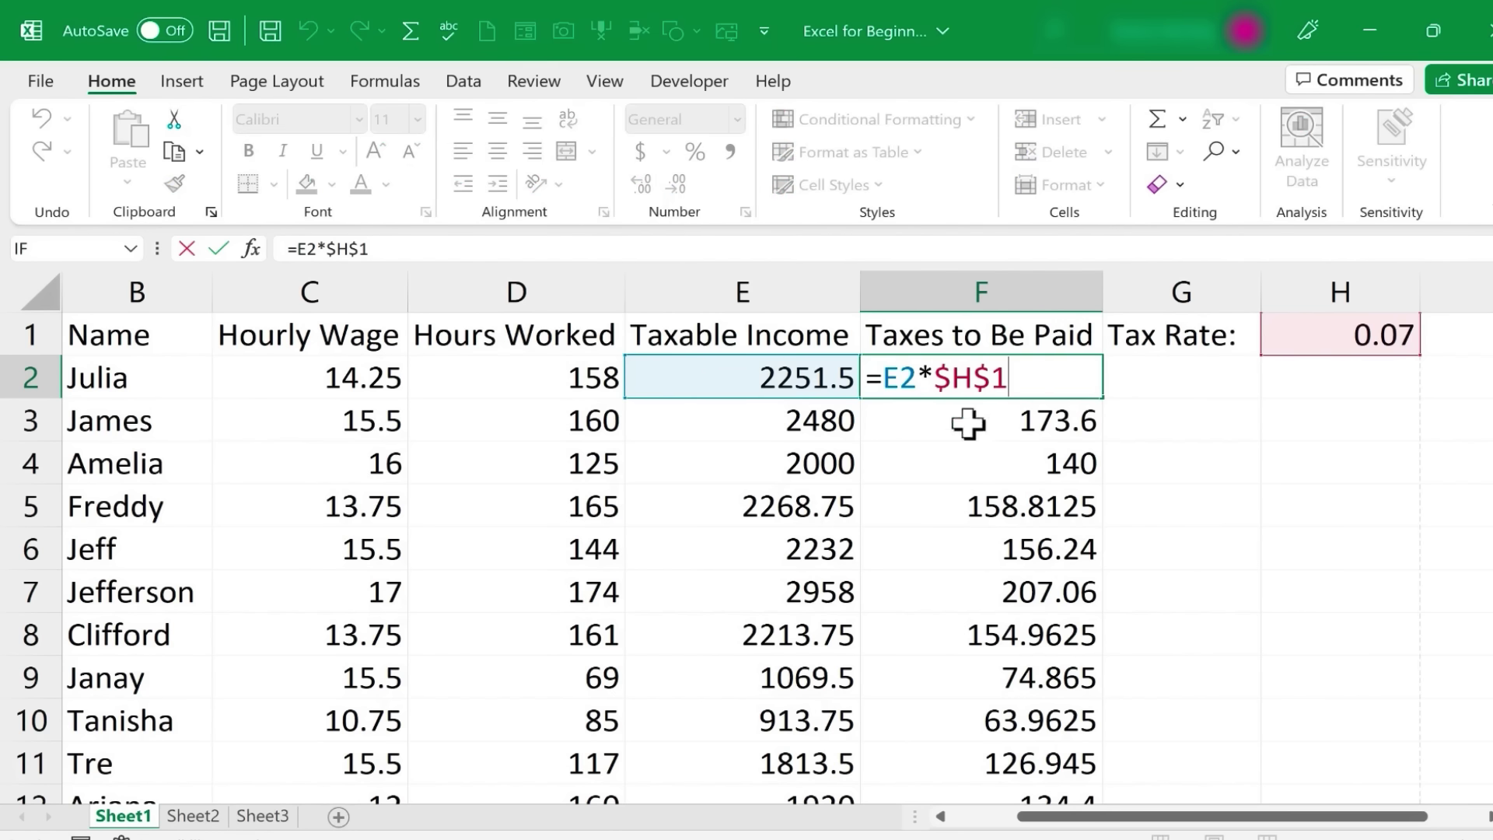
key(BackSpace)
key(BackSpace)
key(BackSpace)
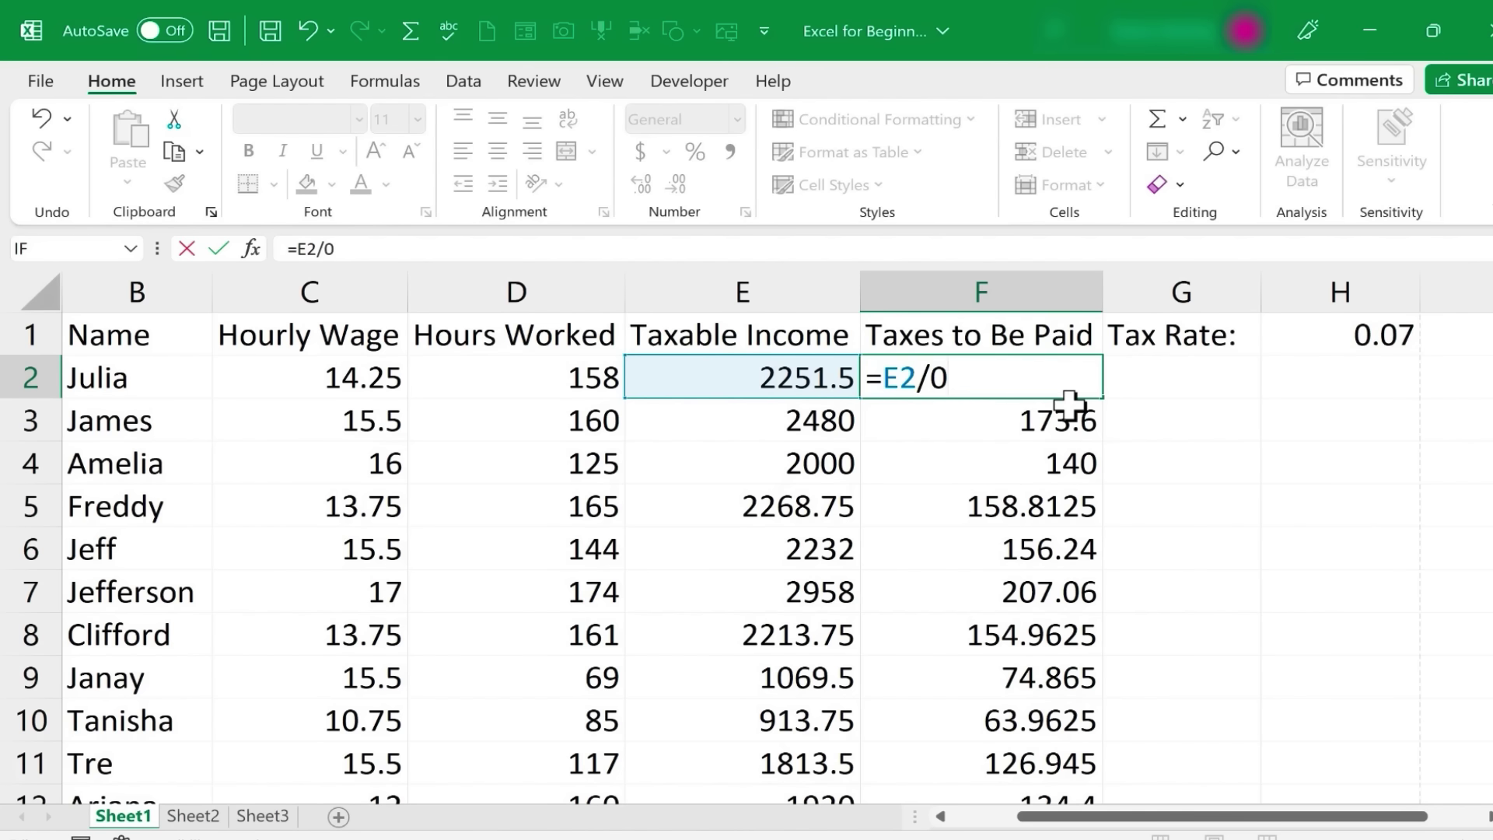
key(Return)
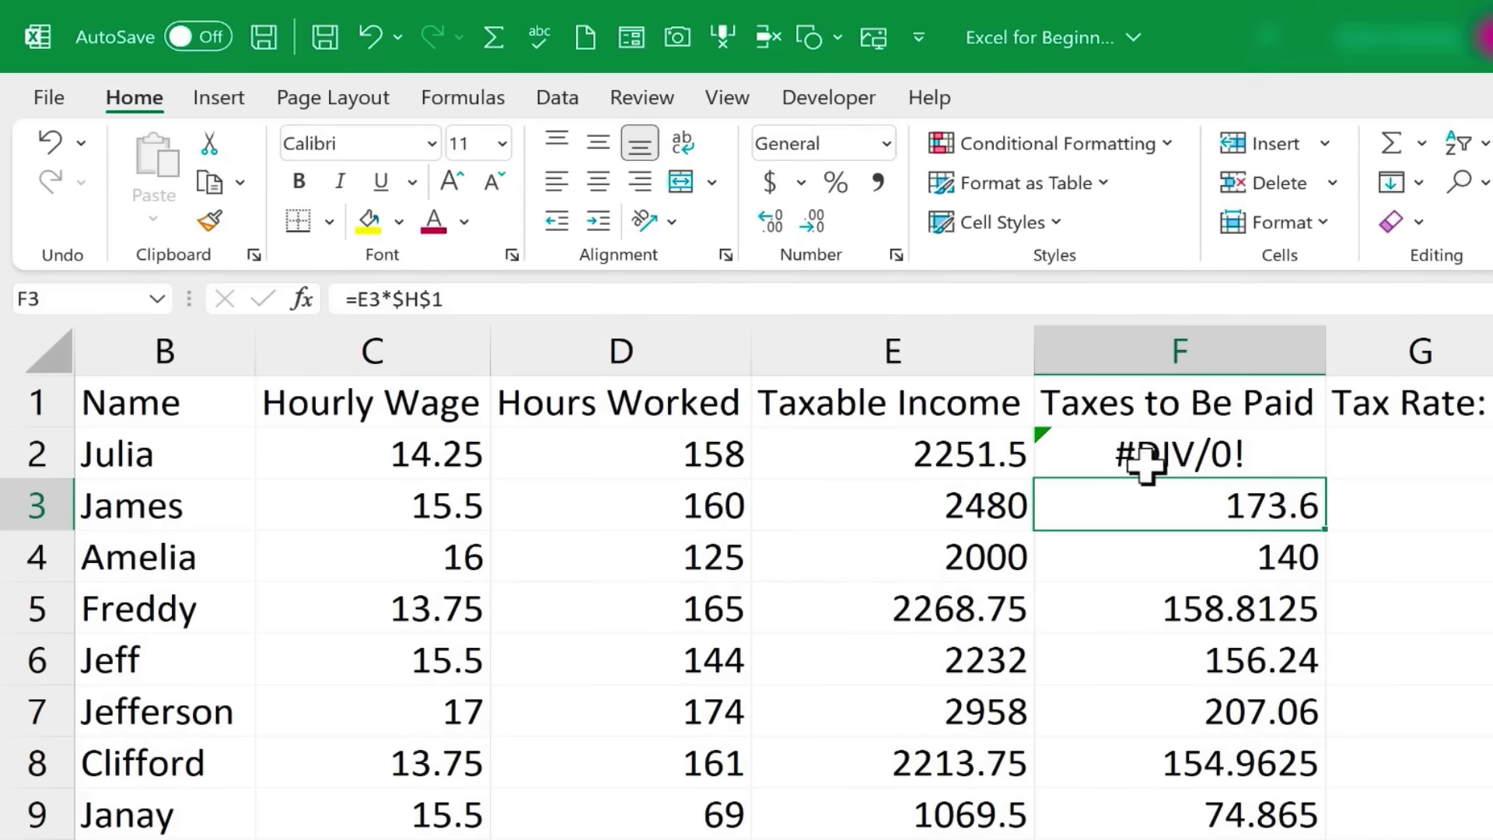
Try to change the formula in F2 to =E2*/0, rejecting the suggested correction and dismissing the error message
click(1276, 443)
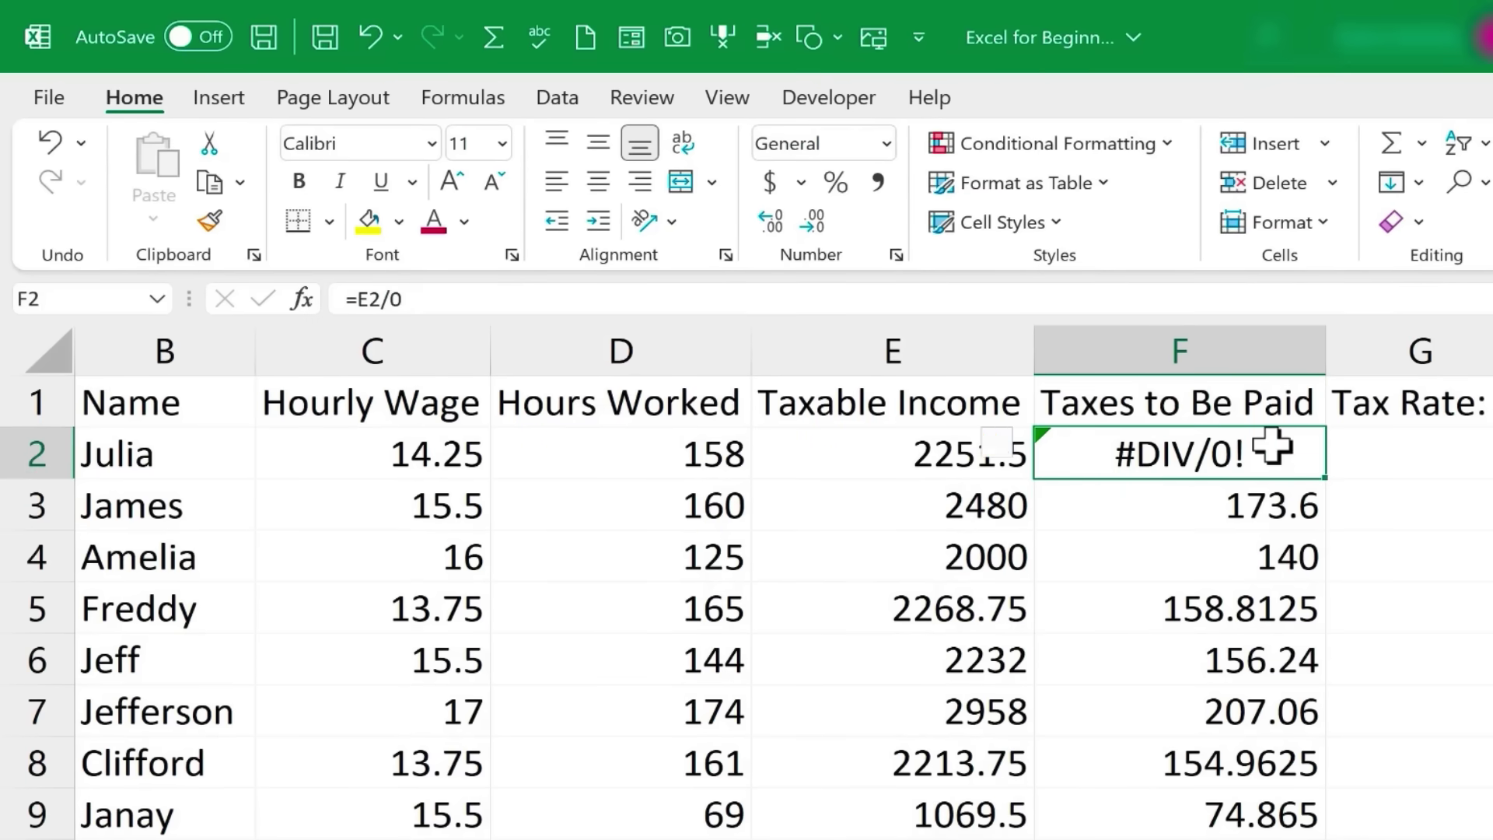
click(1260, 549)
click(1248, 465)
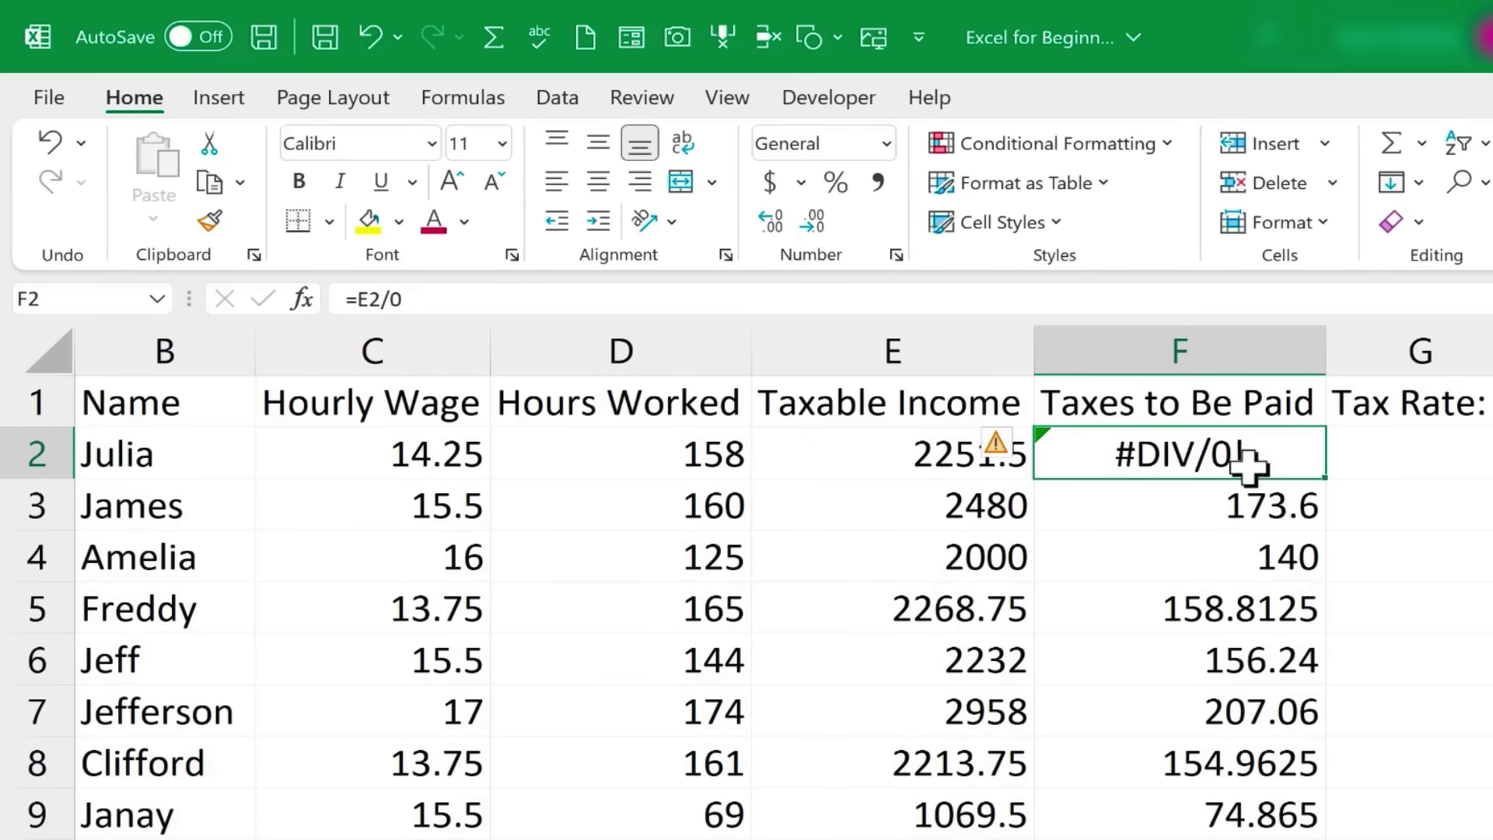
text(=E2*/)
key(Return)
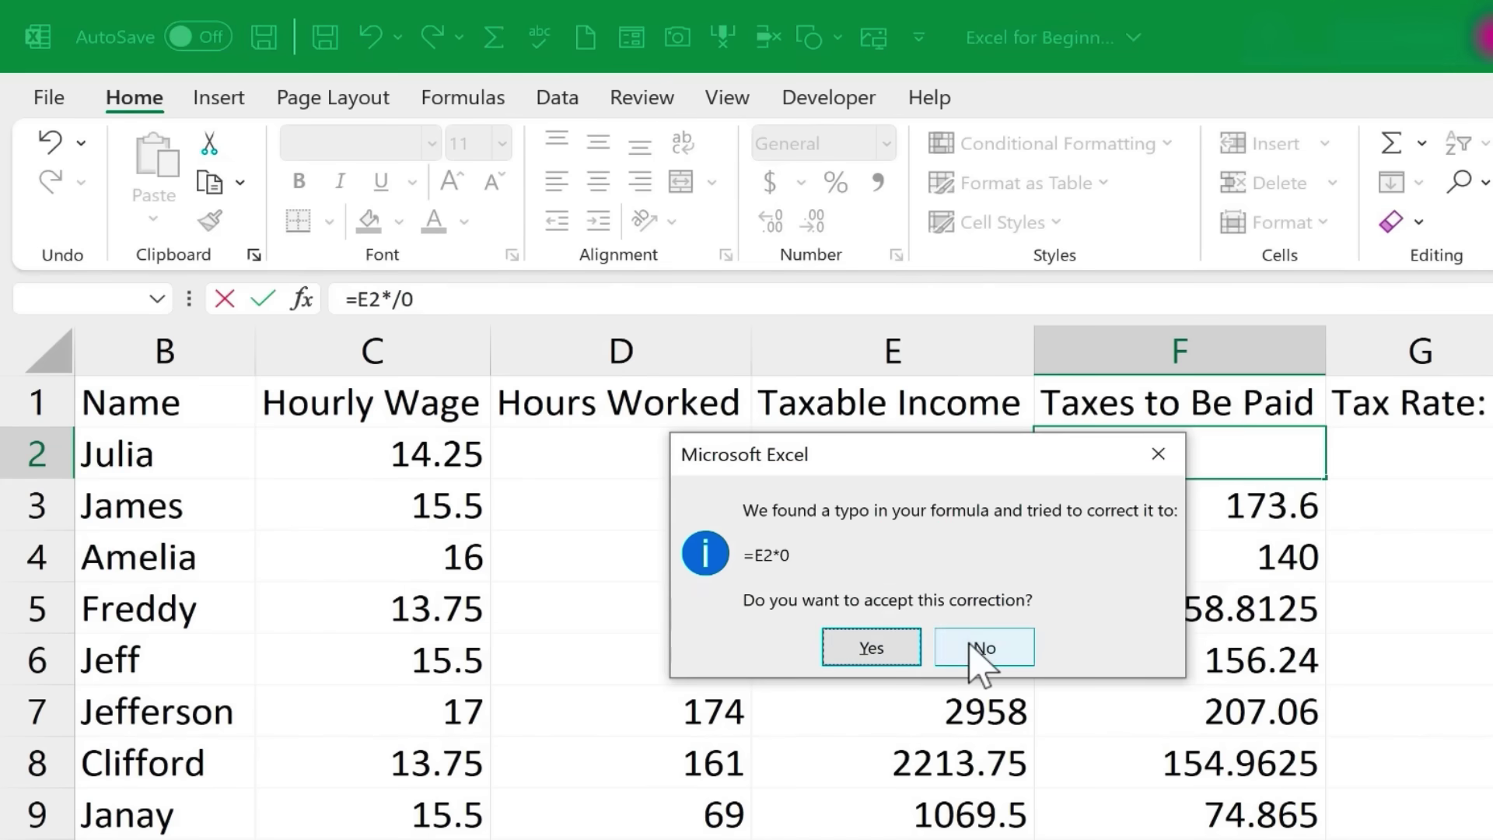
click(972, 647)
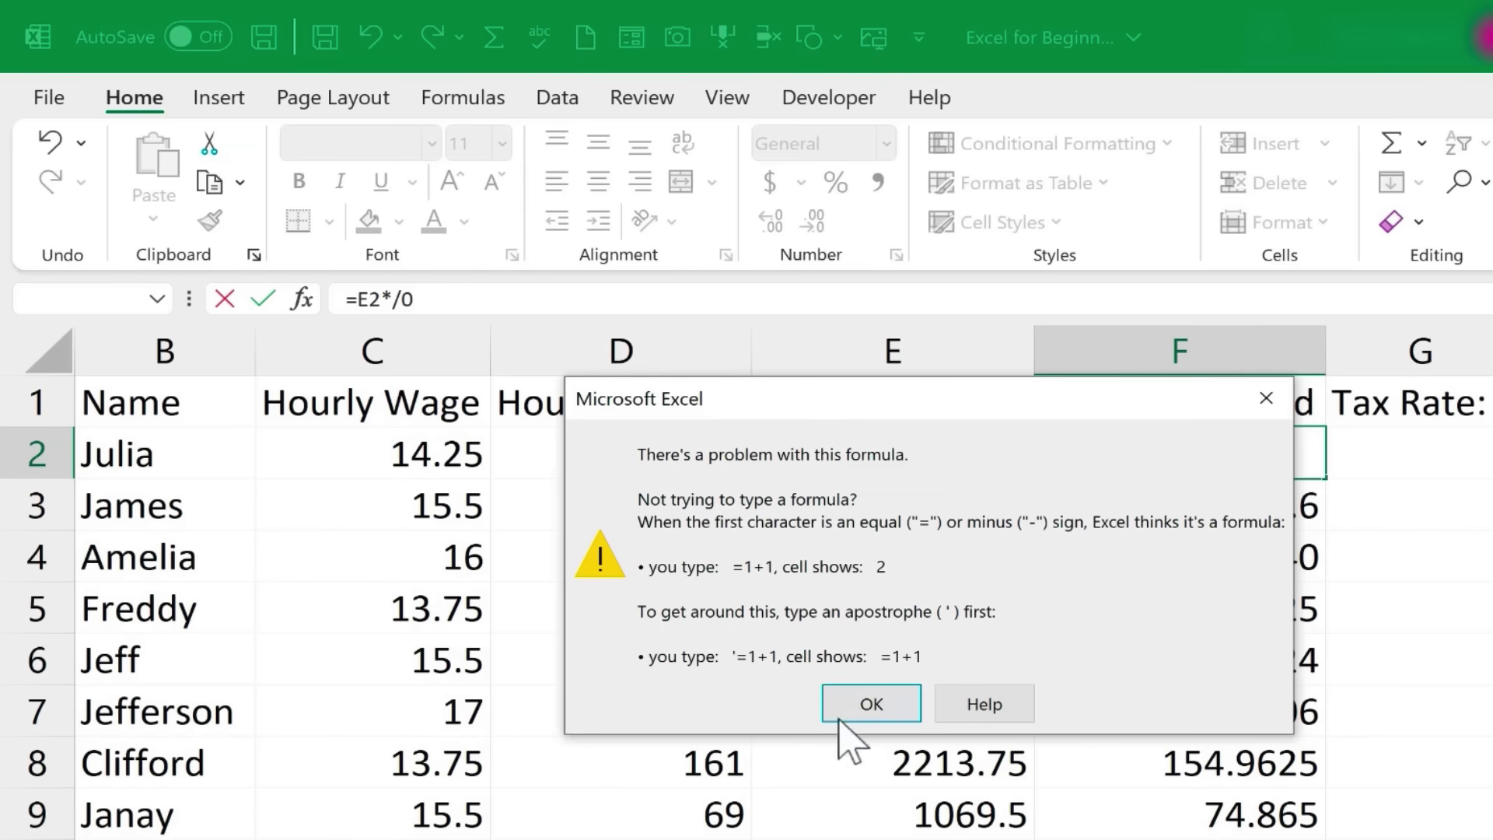
click(864, 708)
Remove the stray F3 reference and extra multiplication sign from F2 so its formula reads =E2/0
click(1237, 517)
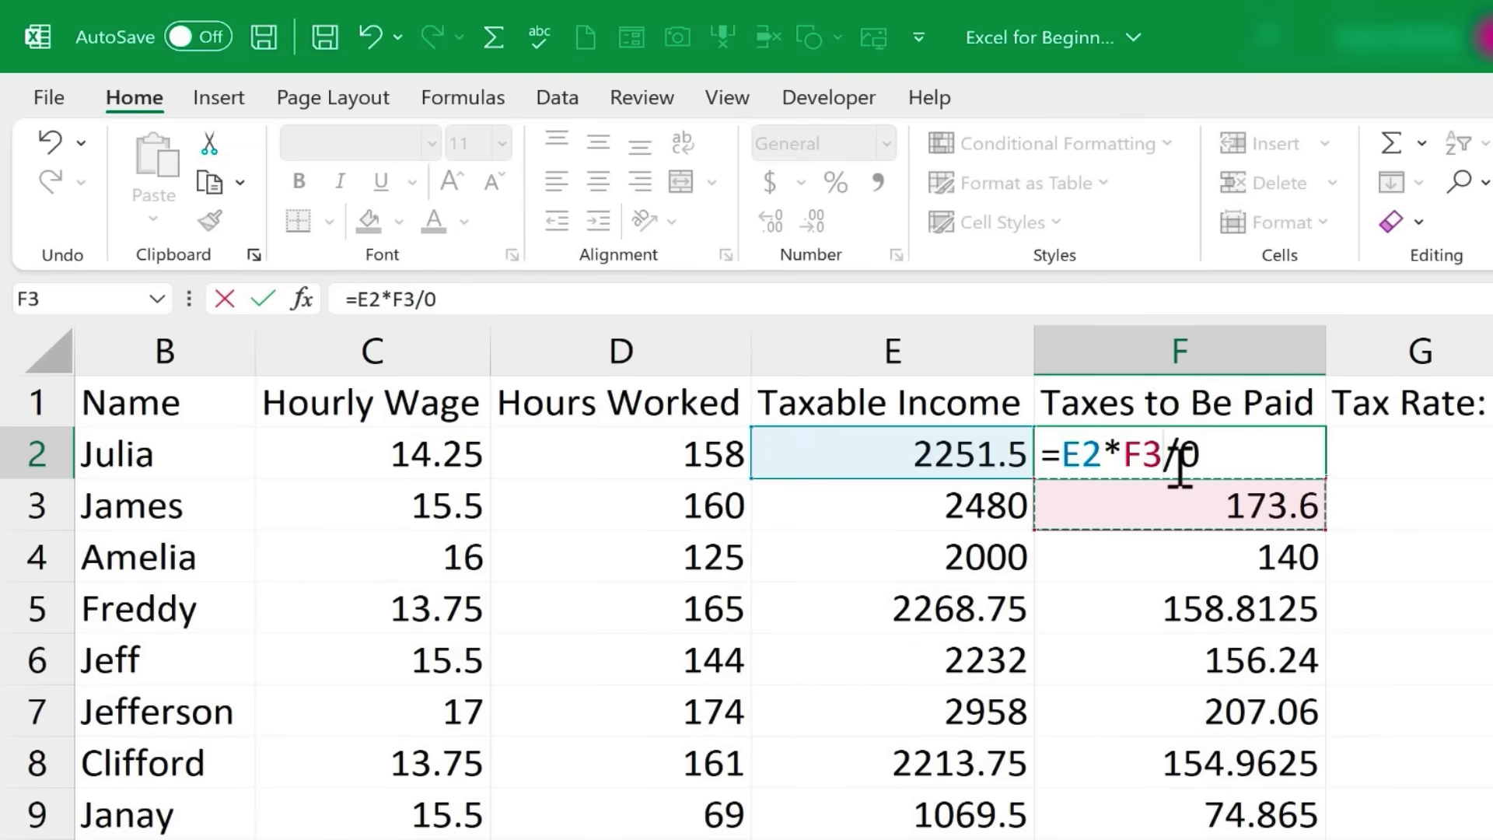
key(BackSpace)
key(BackSpace)
key(BackSpace)
key(Return)
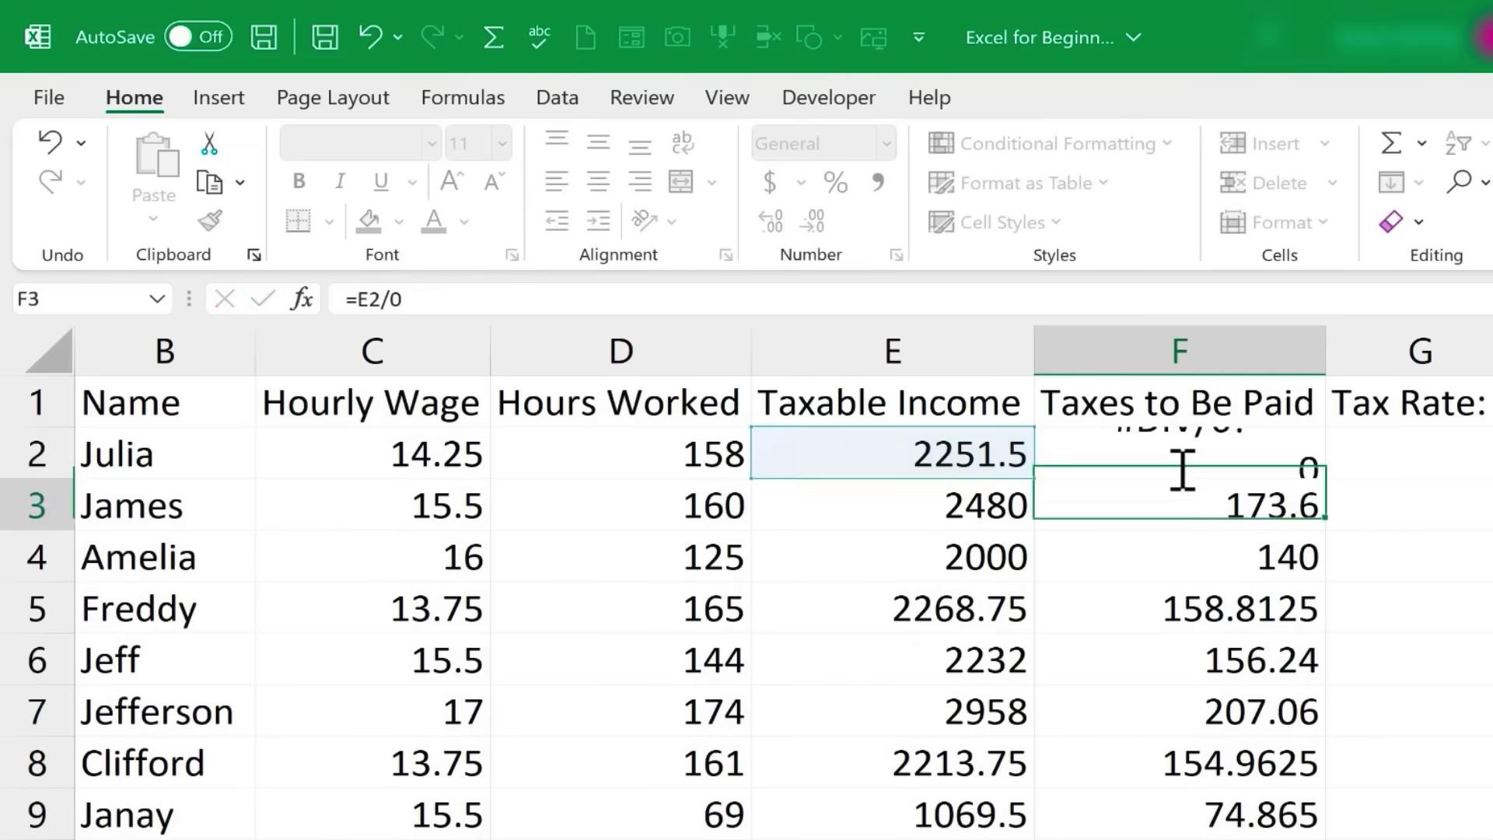
Restore the tax calculation in F2 to =E2*$H$1
click(1217, 459)
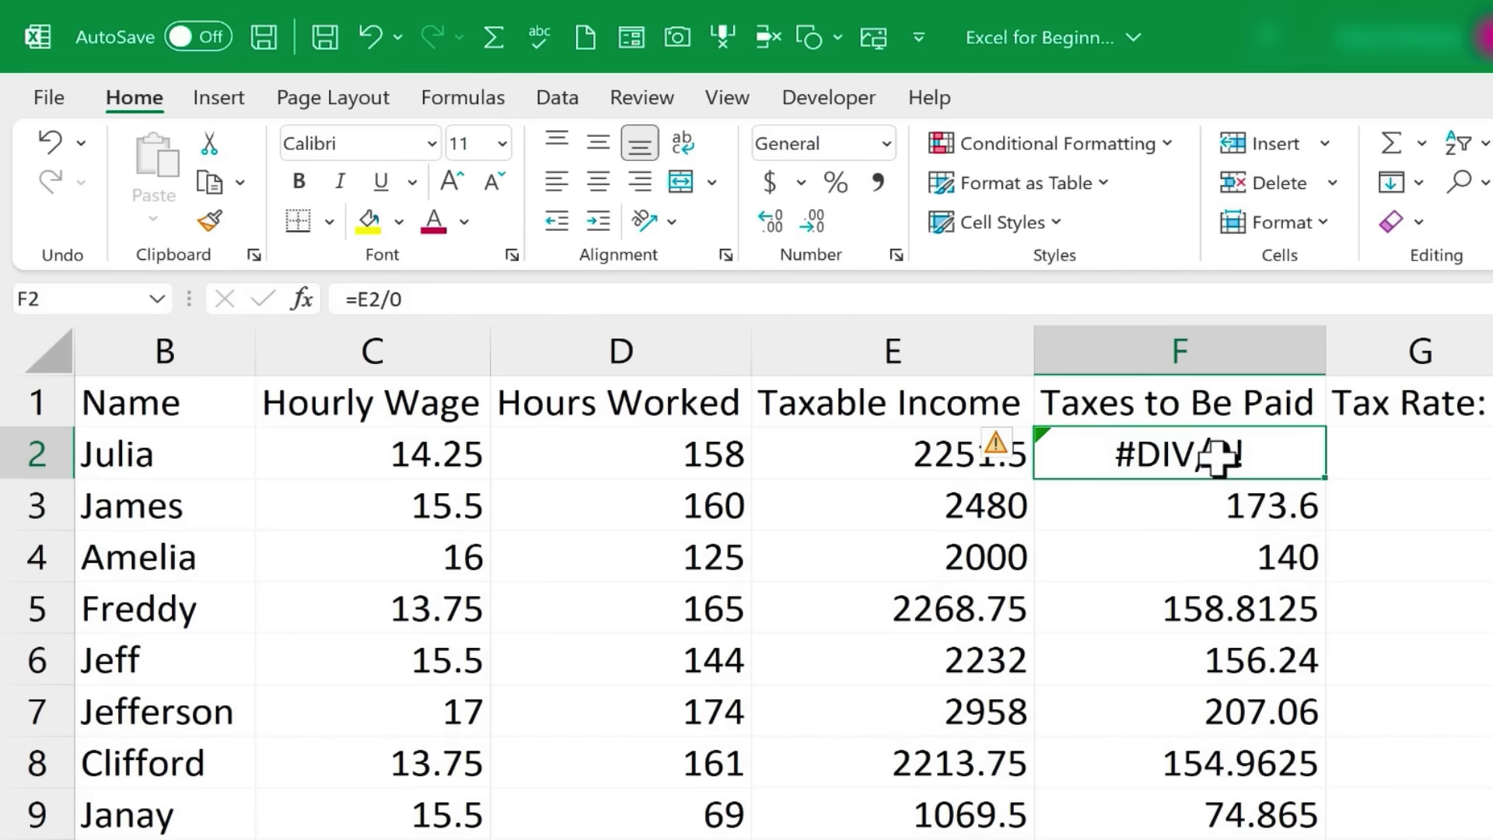
click(431, 300)
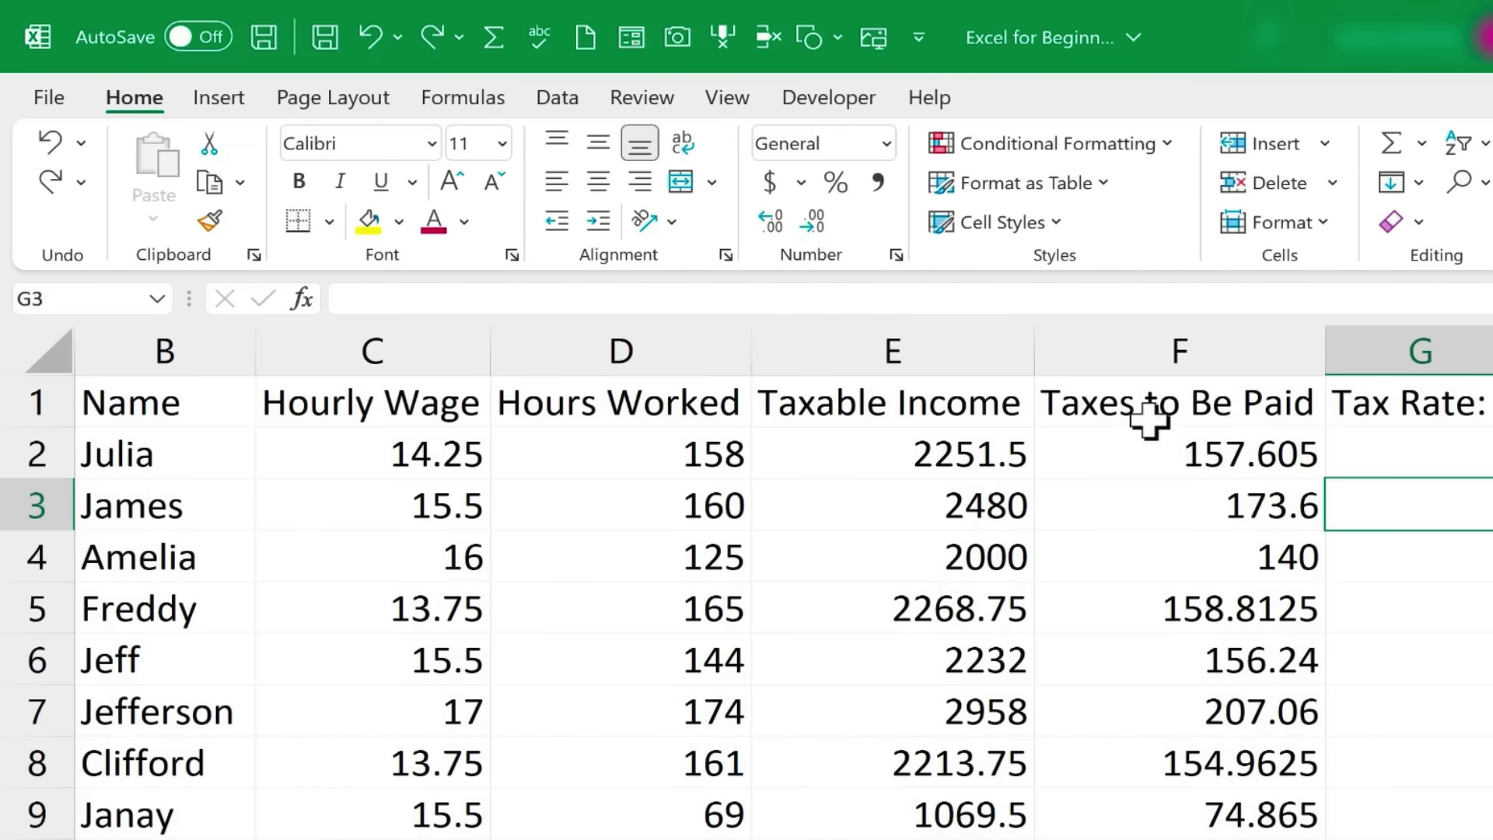
click(1149, 411)
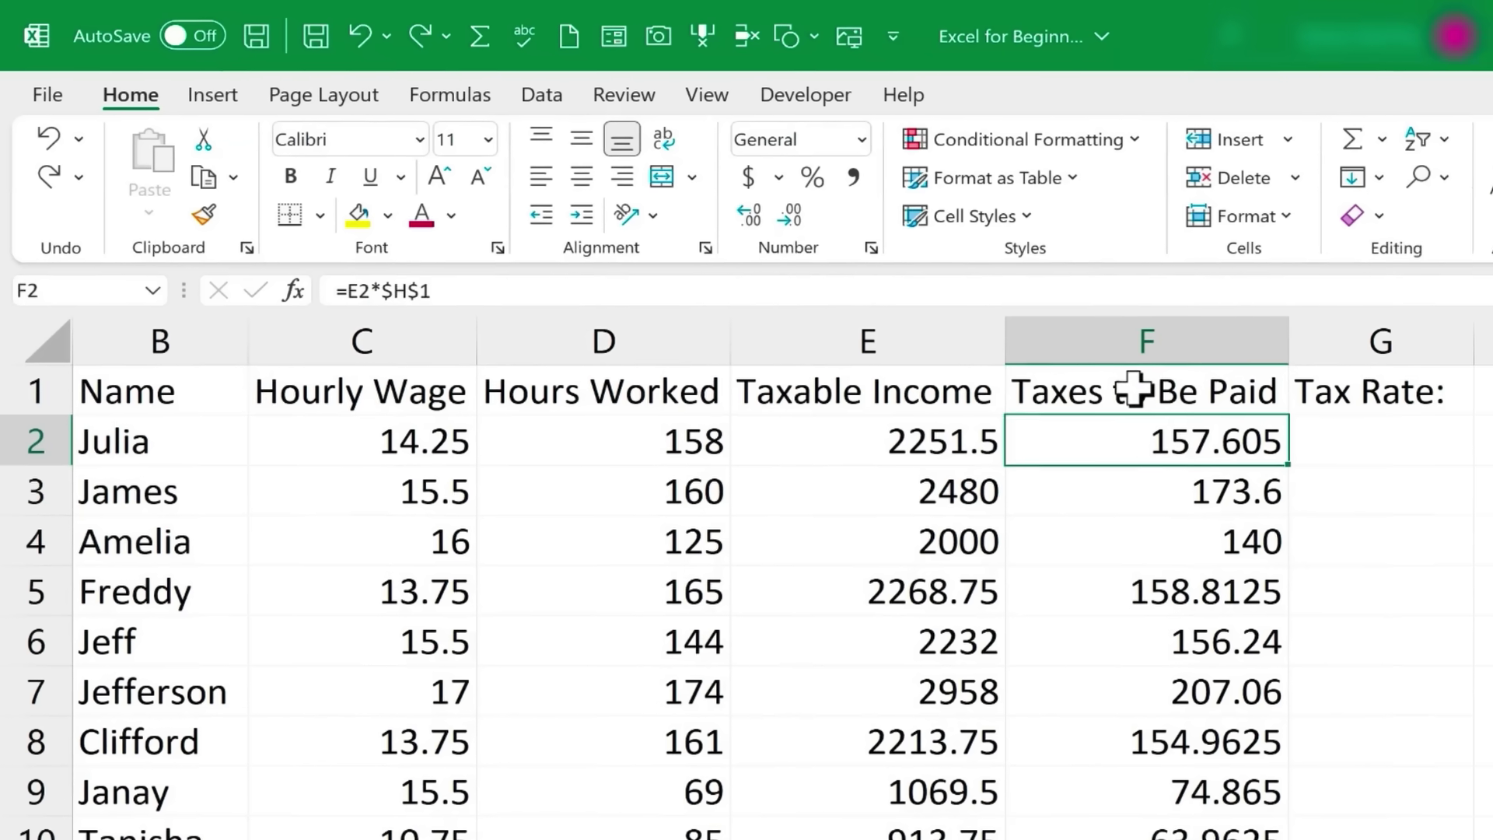
Name the range holding all the Taxes to Be Paid values, from F2 down to the last employee, TaxesOwed
click(1159, 406)
click(1046, 389)
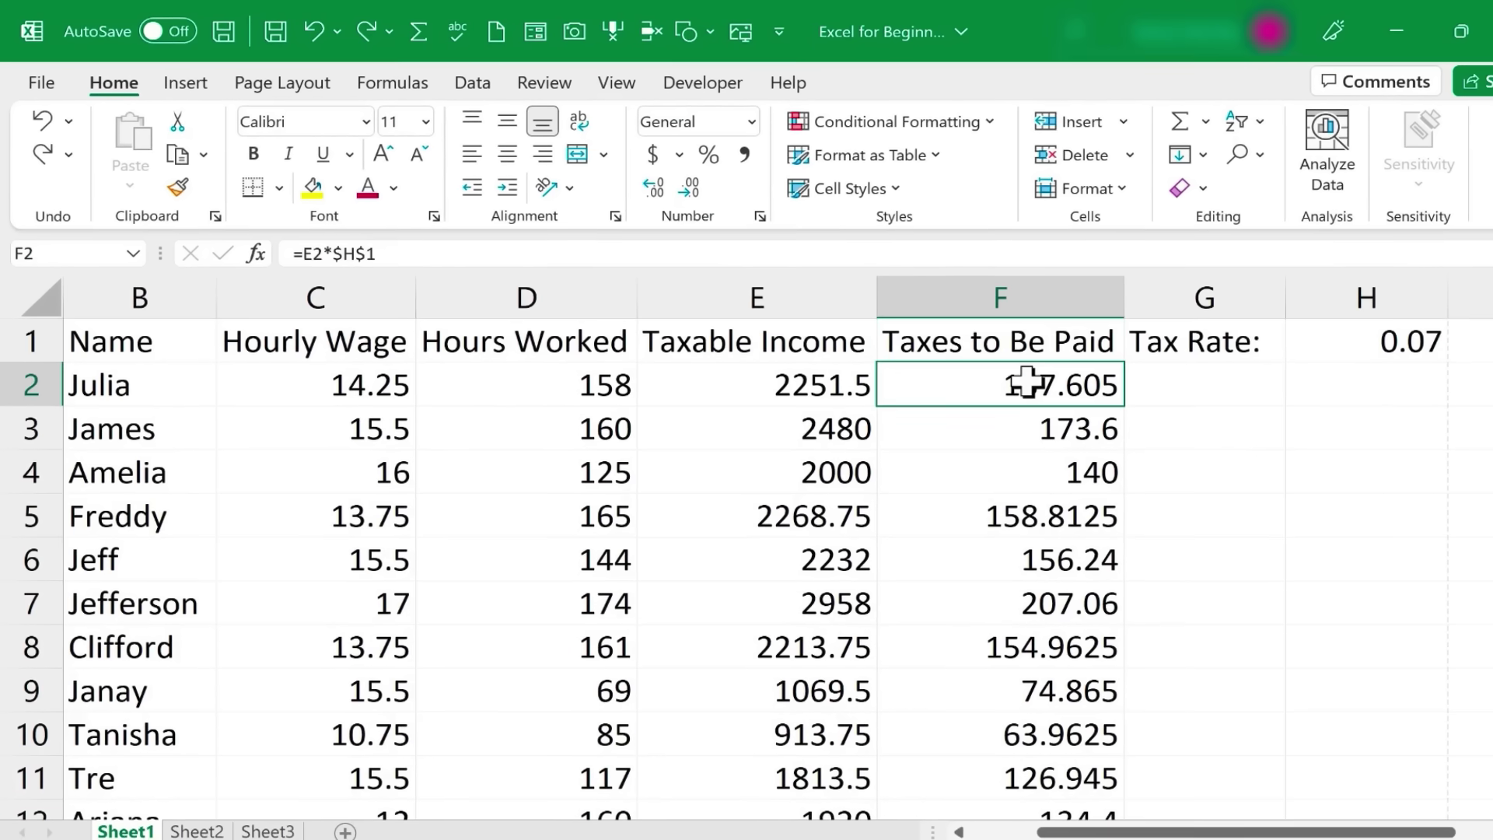
drag(1027, 385, 1120, 766)
scroll(930, 370, up, 20)
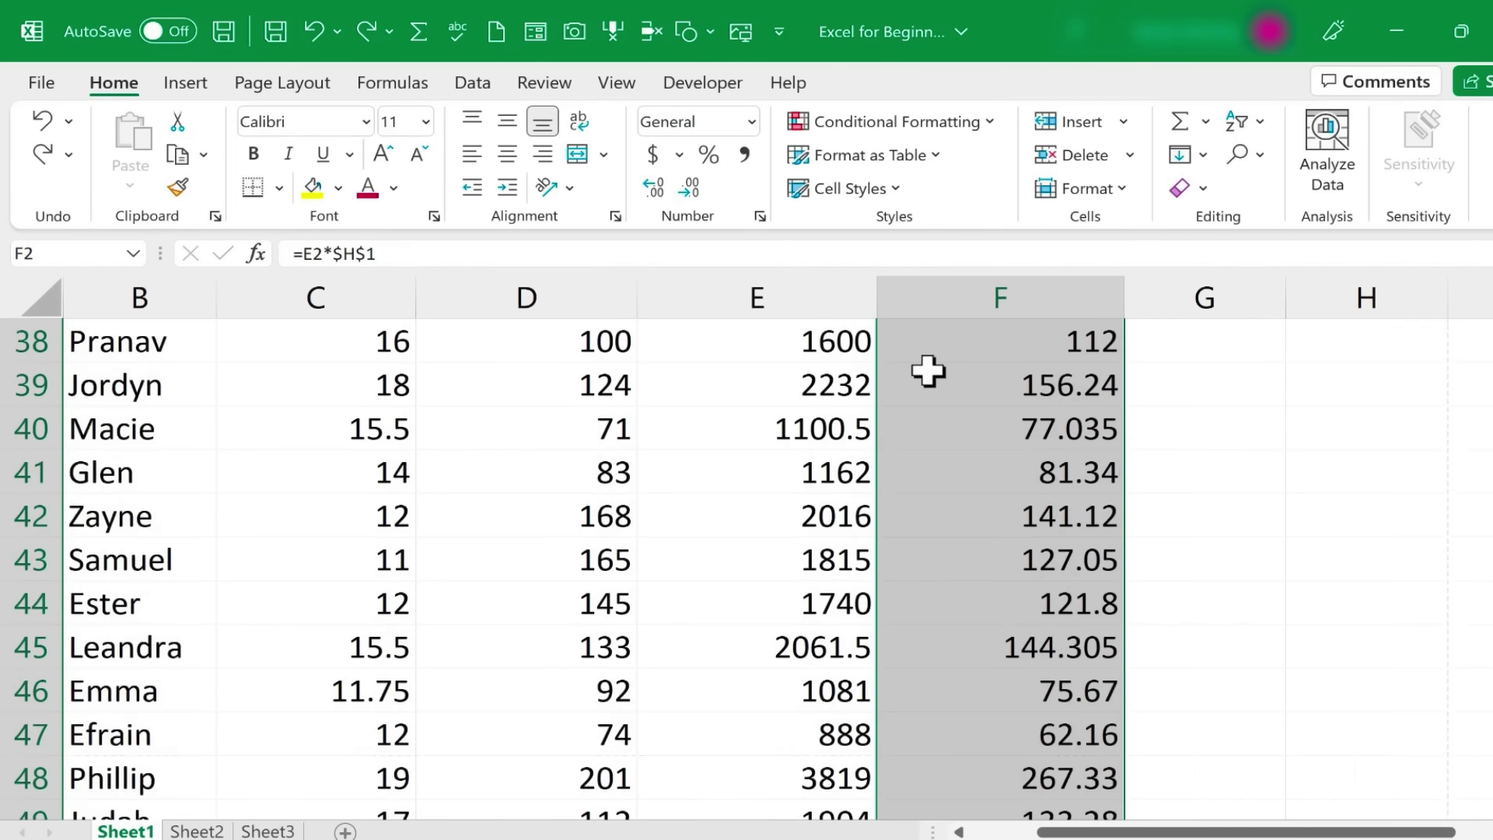
click(77, 253)
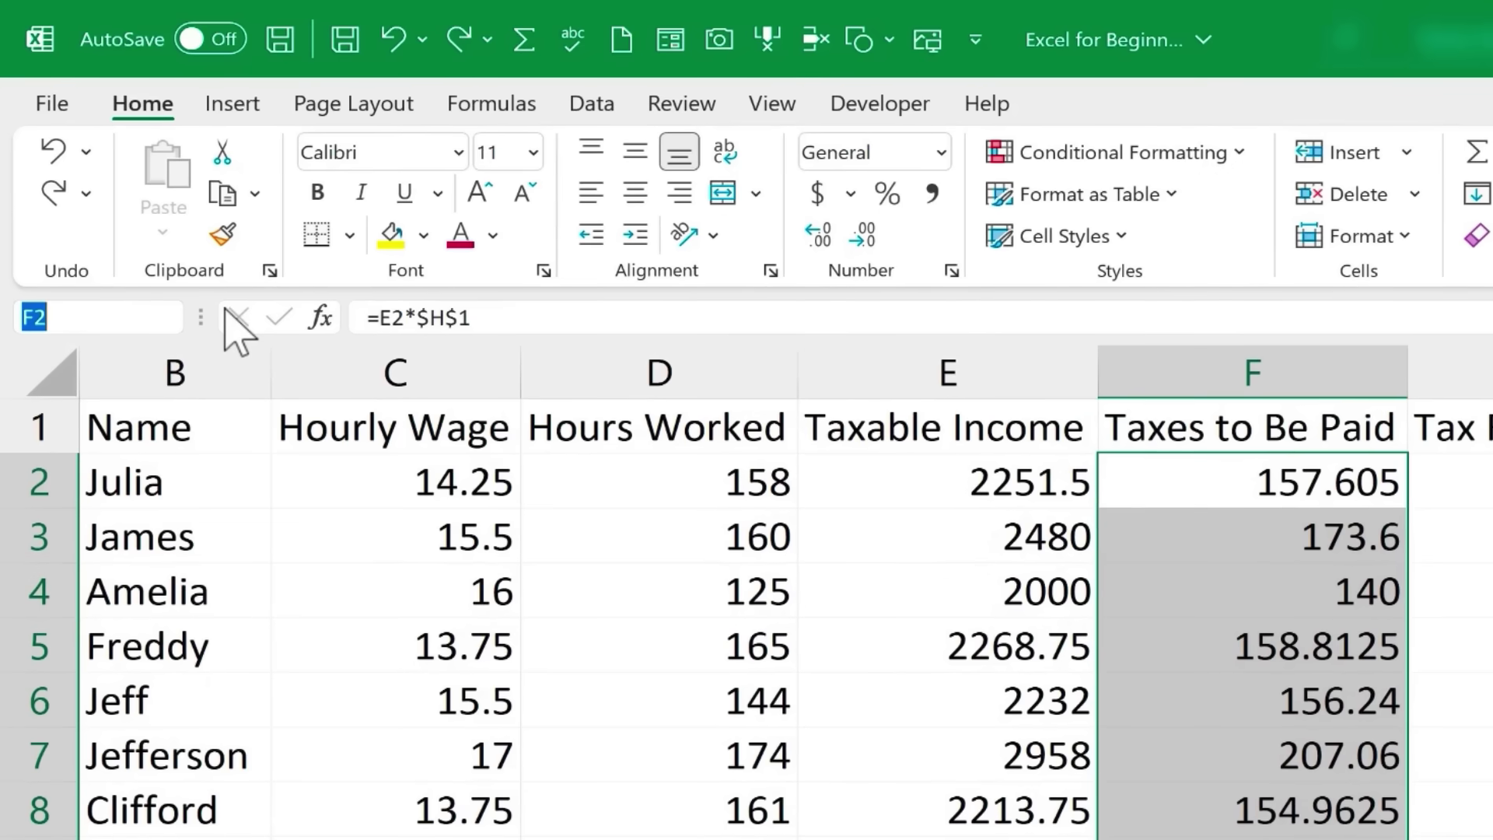
text(TaxesOwed)
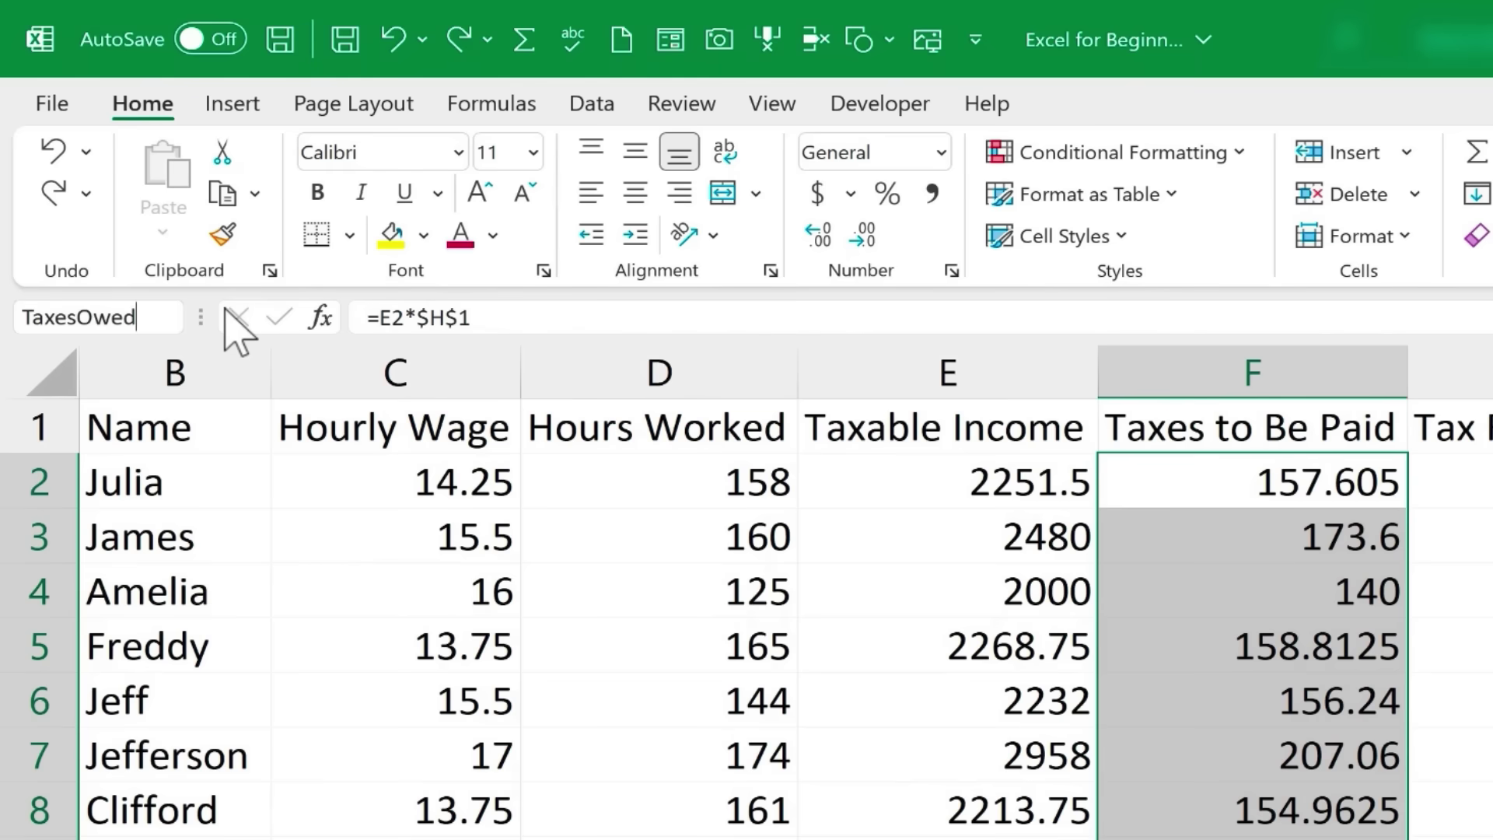
key(Return)
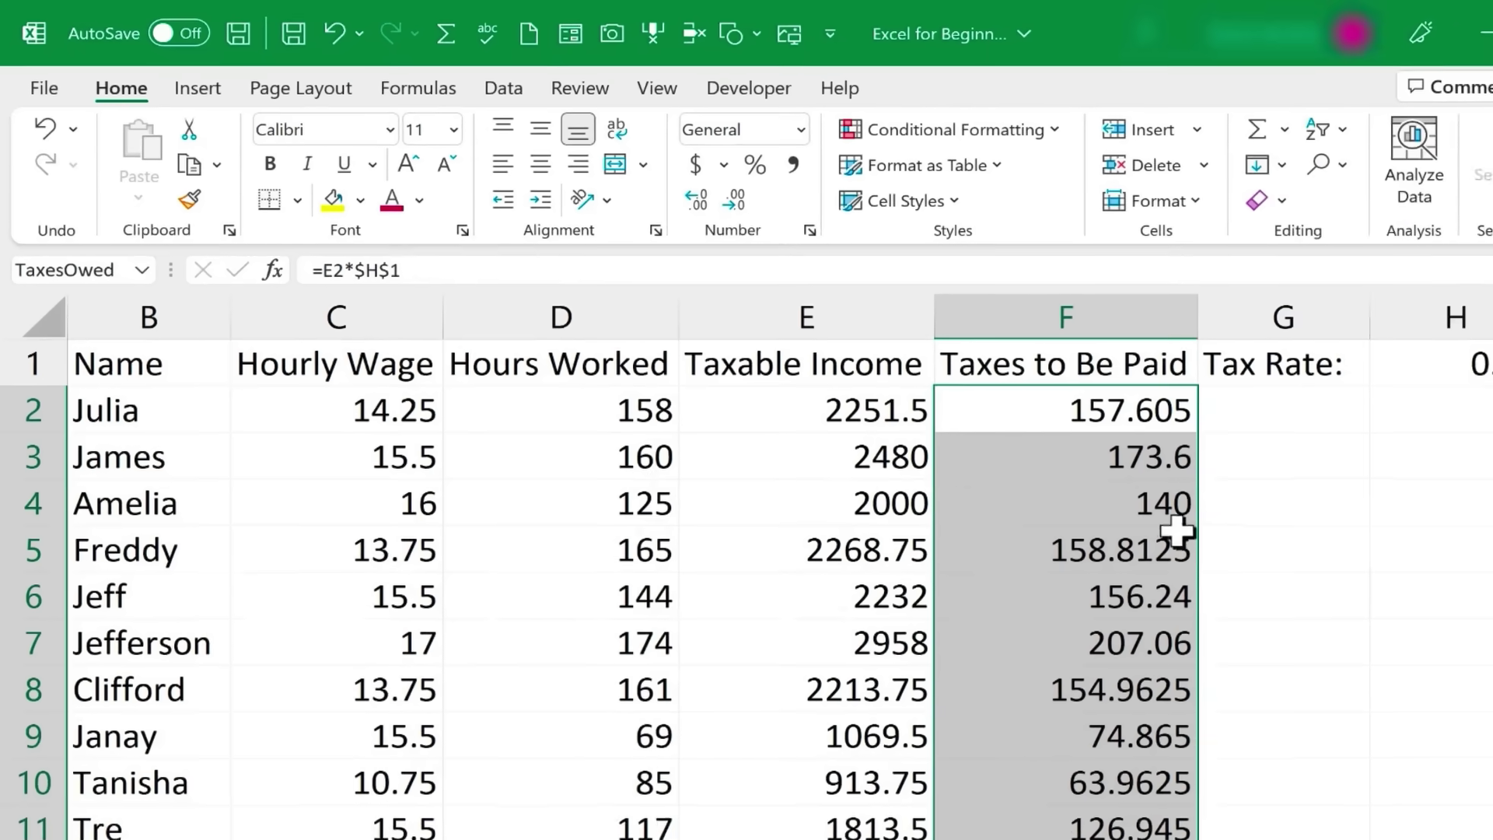
Check which cells the TaxesOwed range covers and display the workbook's list of defined names
scroll(1369, 591, down, 7)
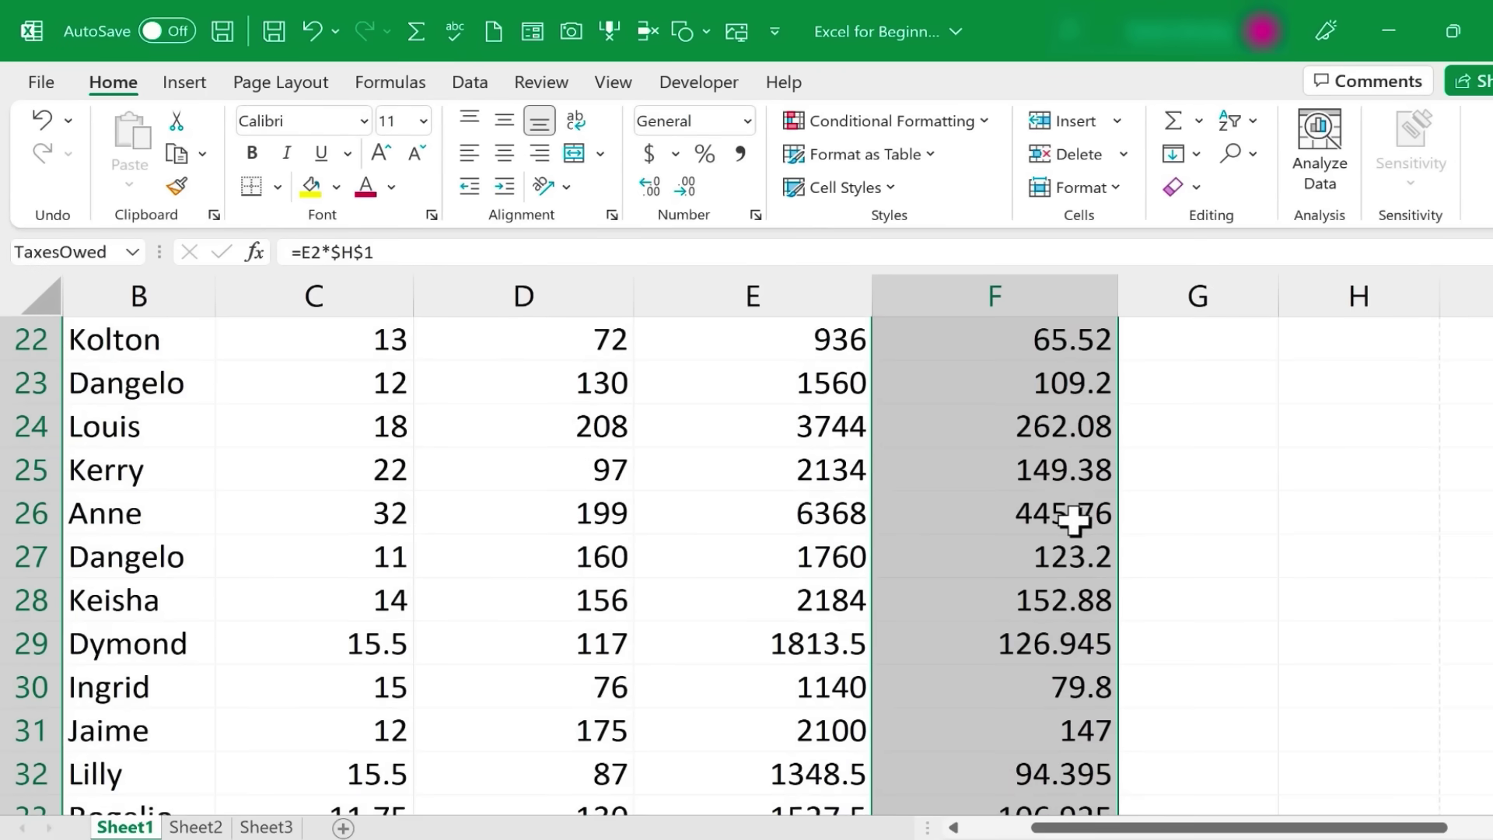
scroll(1074, 521, up, 7)
click(1140, 420)
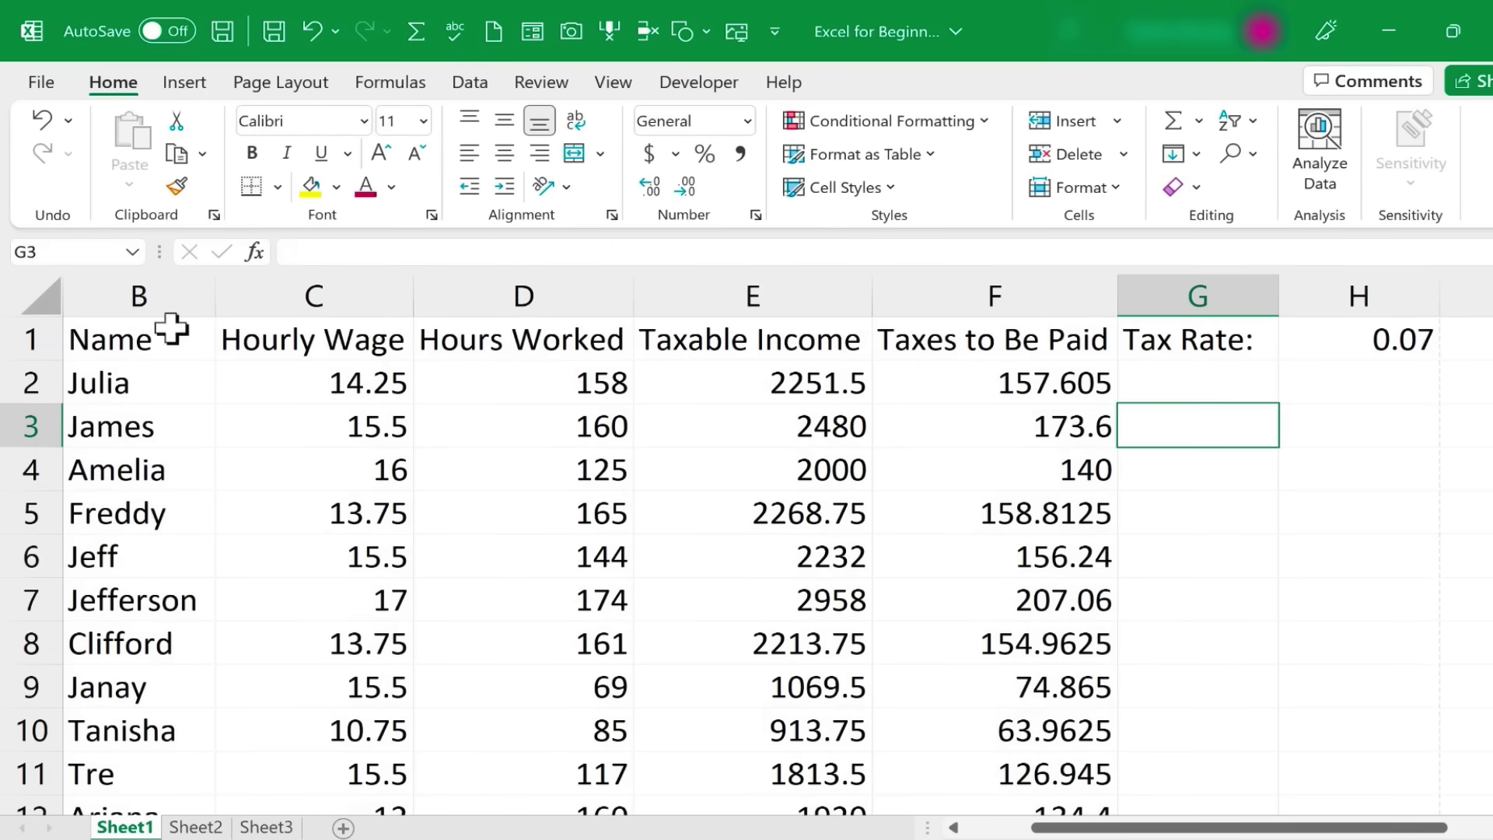
click(1034, 470)
click(1043, 390)
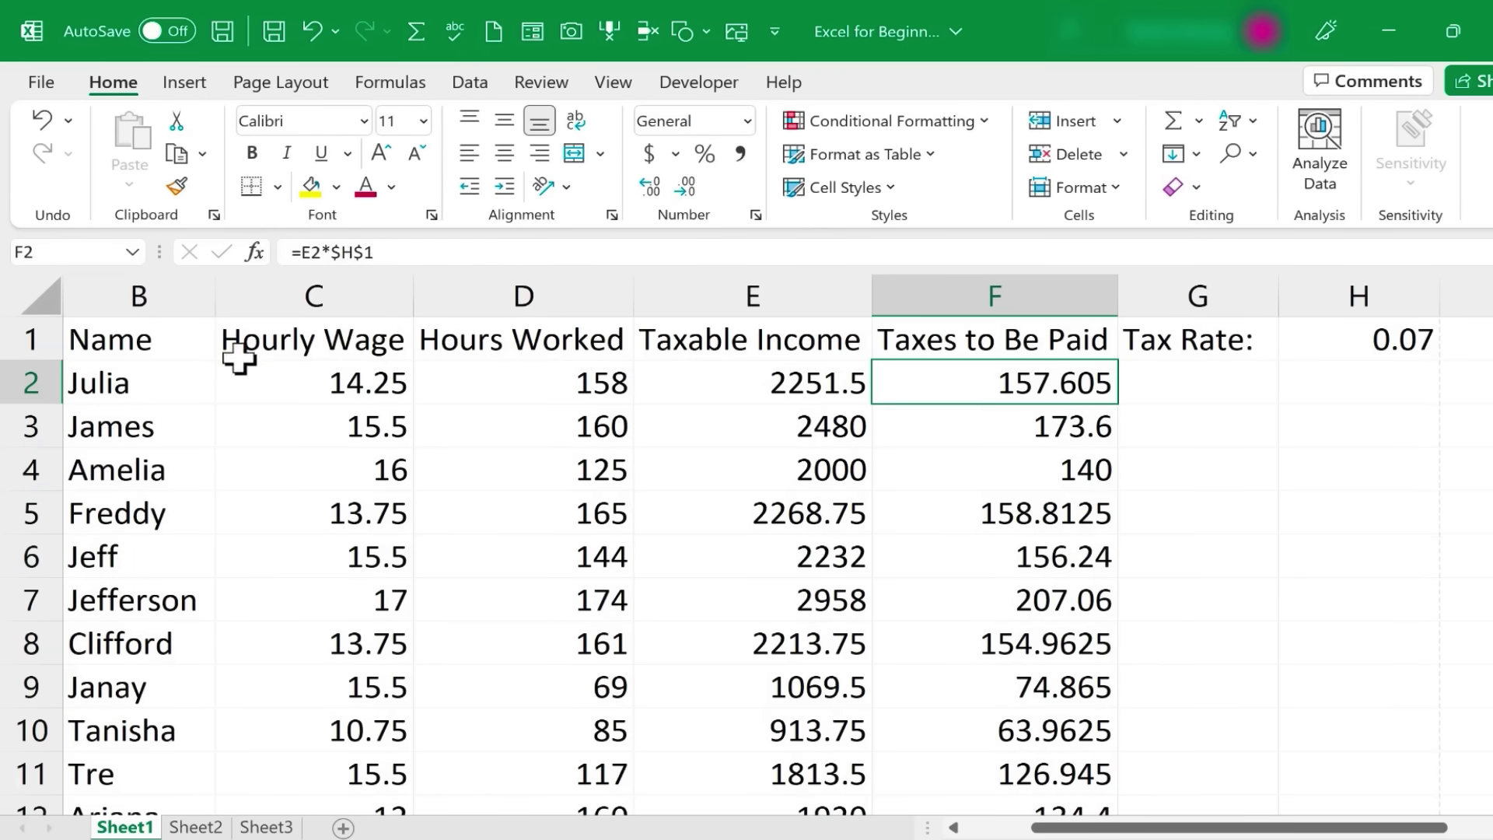
click(133, 252)
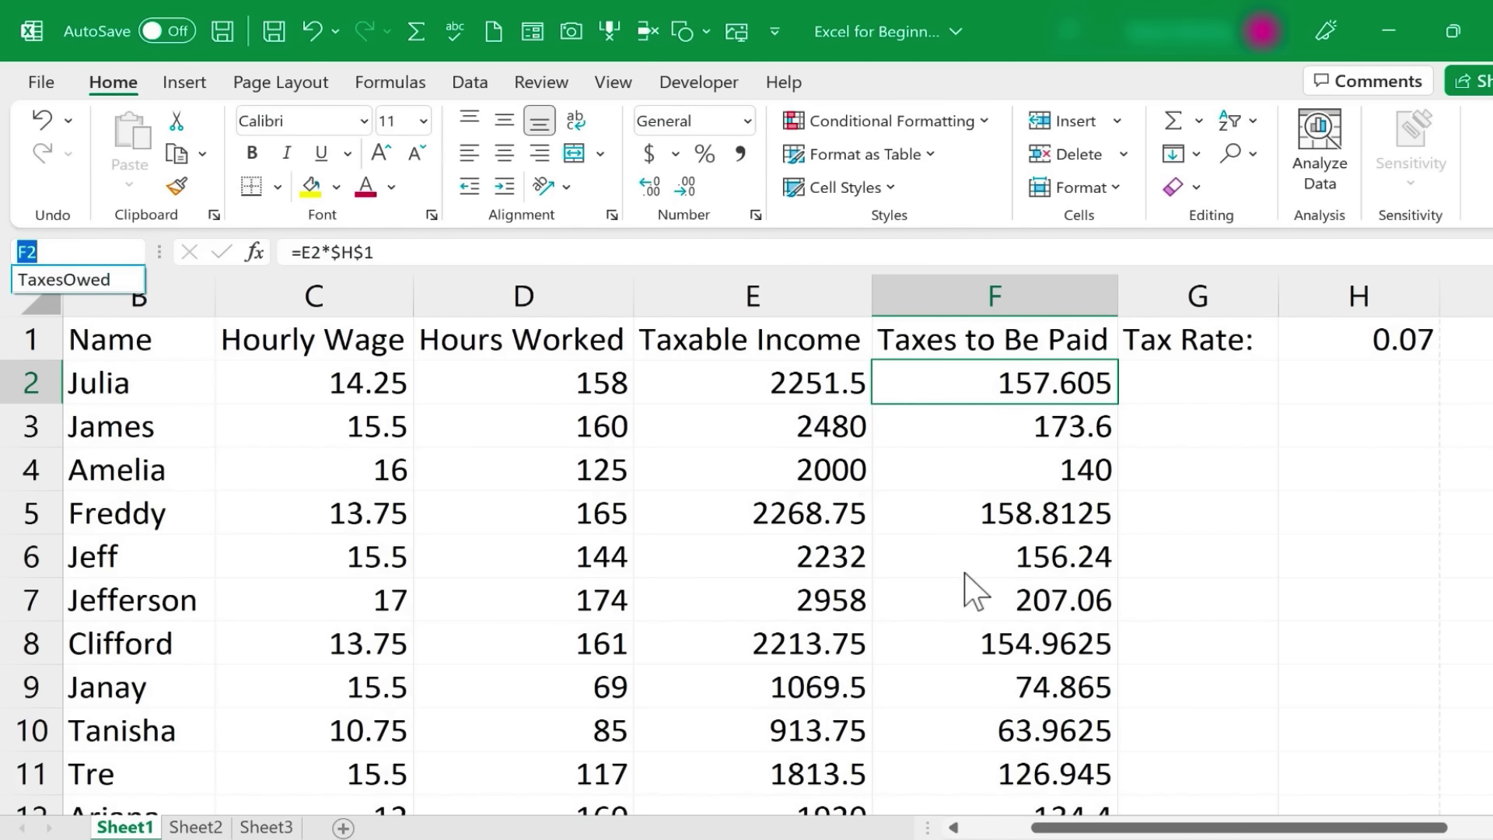
Enter the formula =taxesowed+1 in G3 to try out the named range
click(1180, 440)
click(1204, 430)
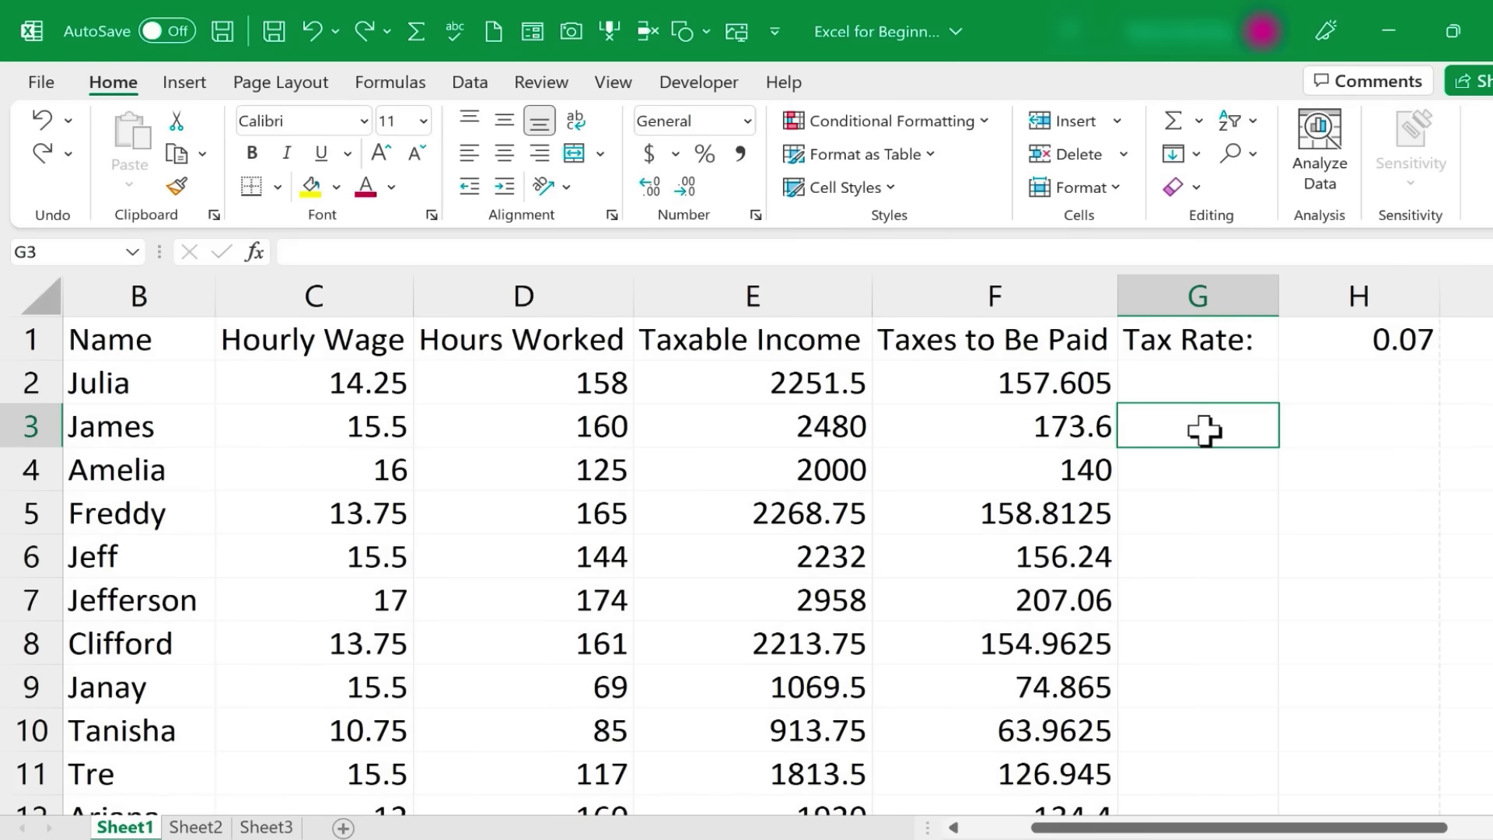
text(=)
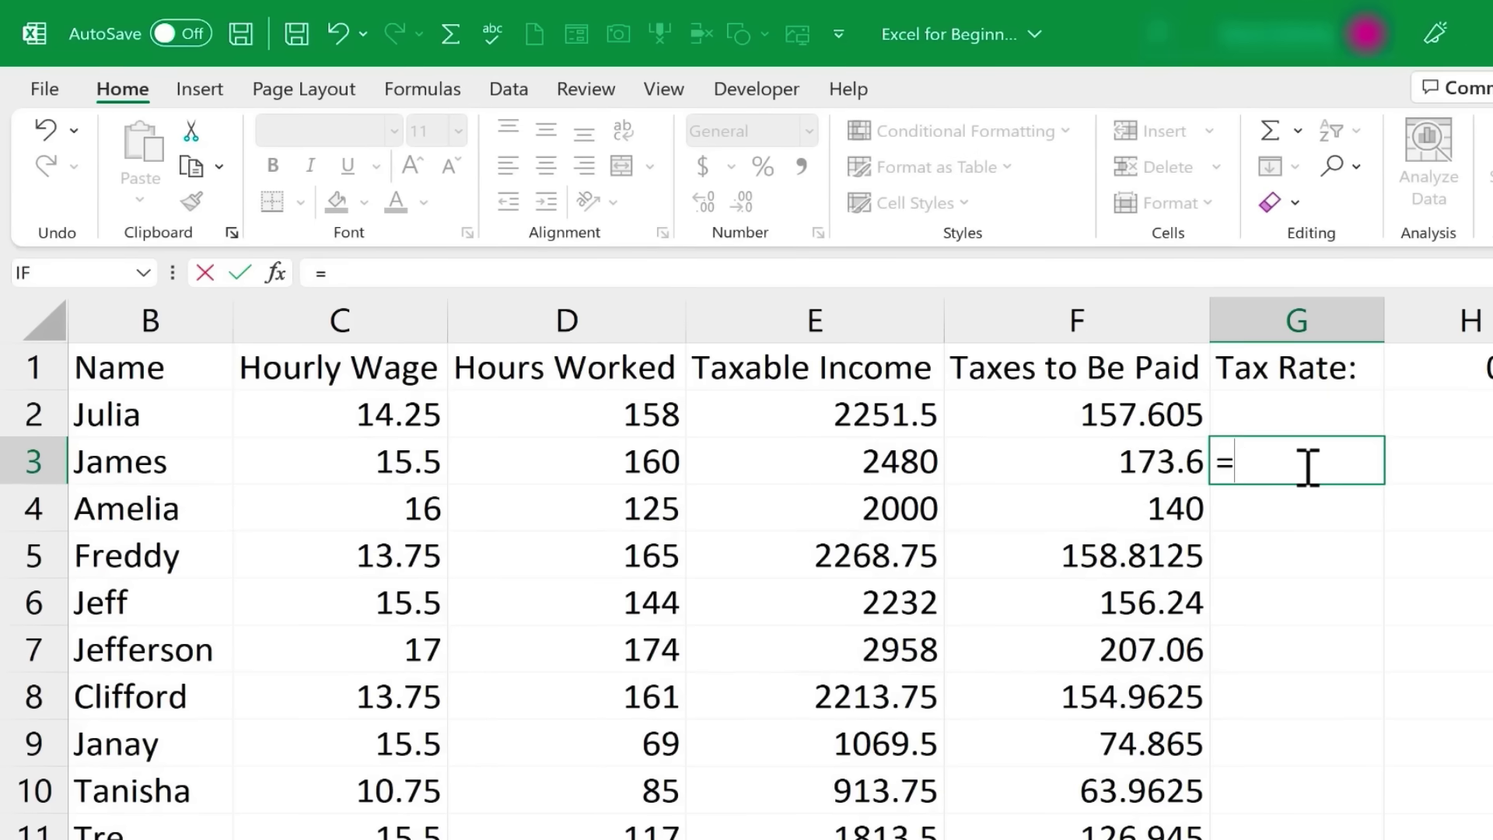
text(tax)
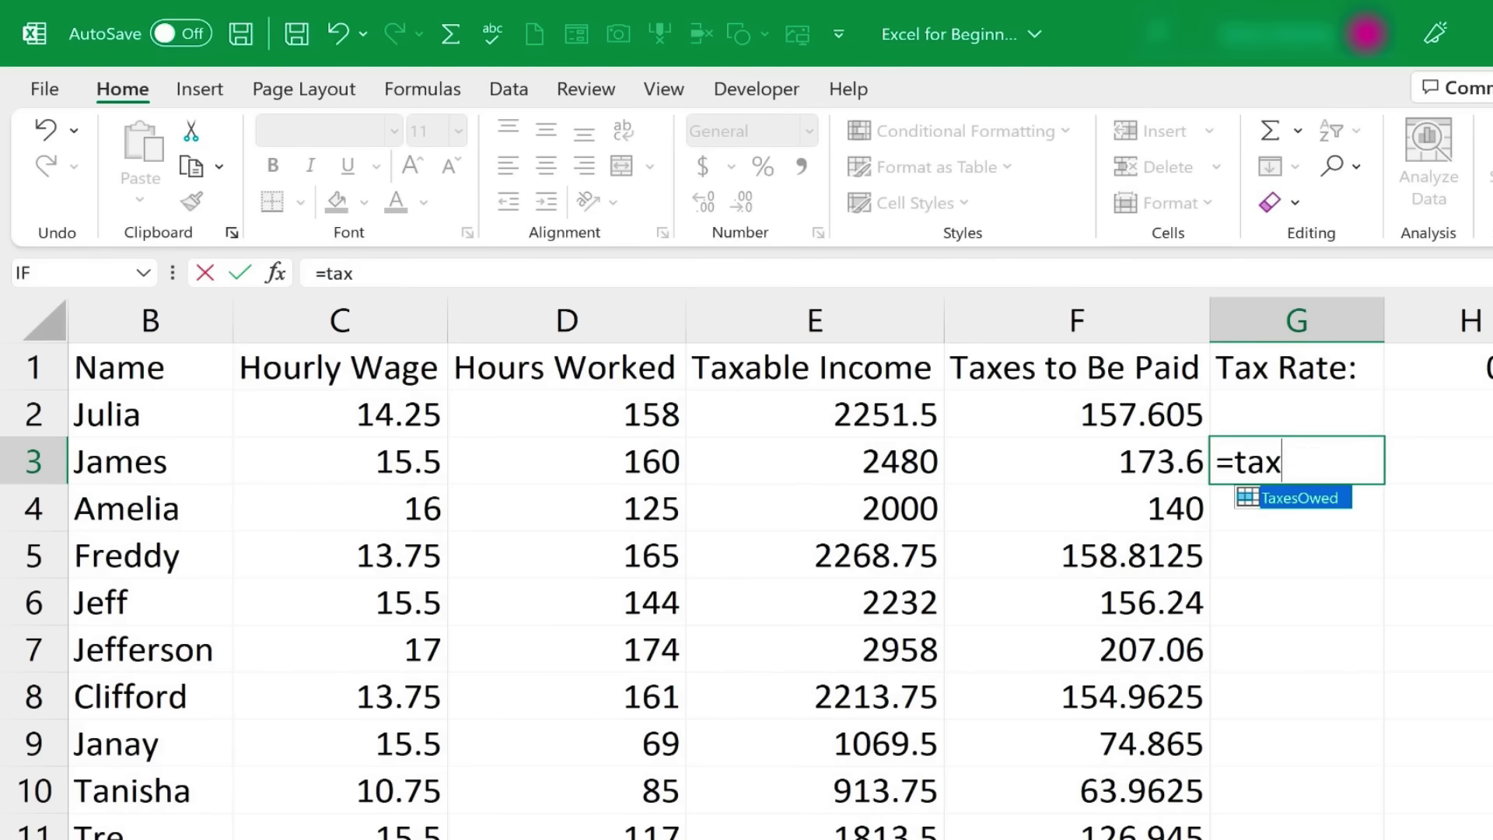
text(esowed+)
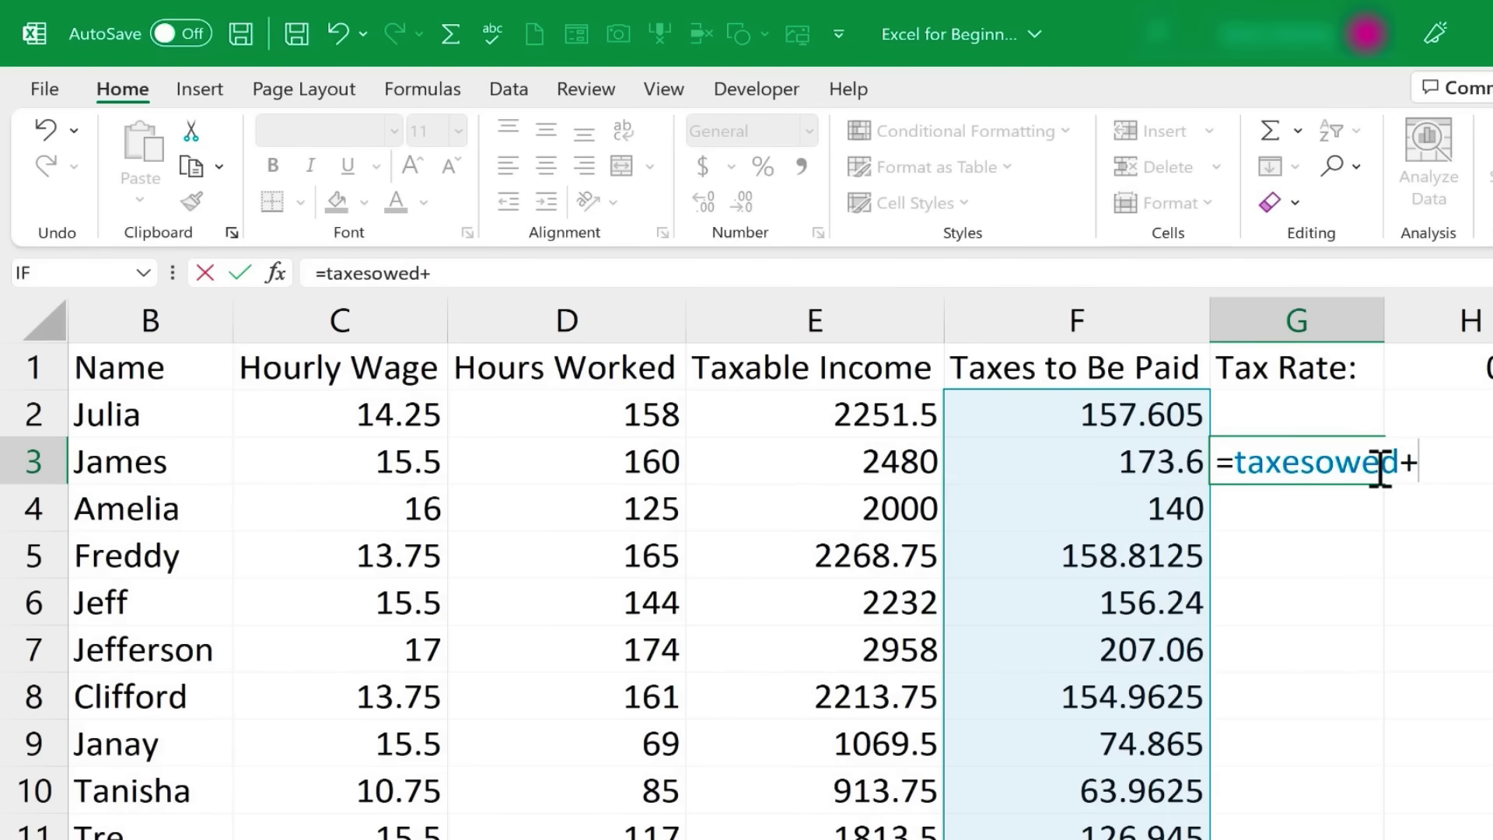
text(1)
key(Return)
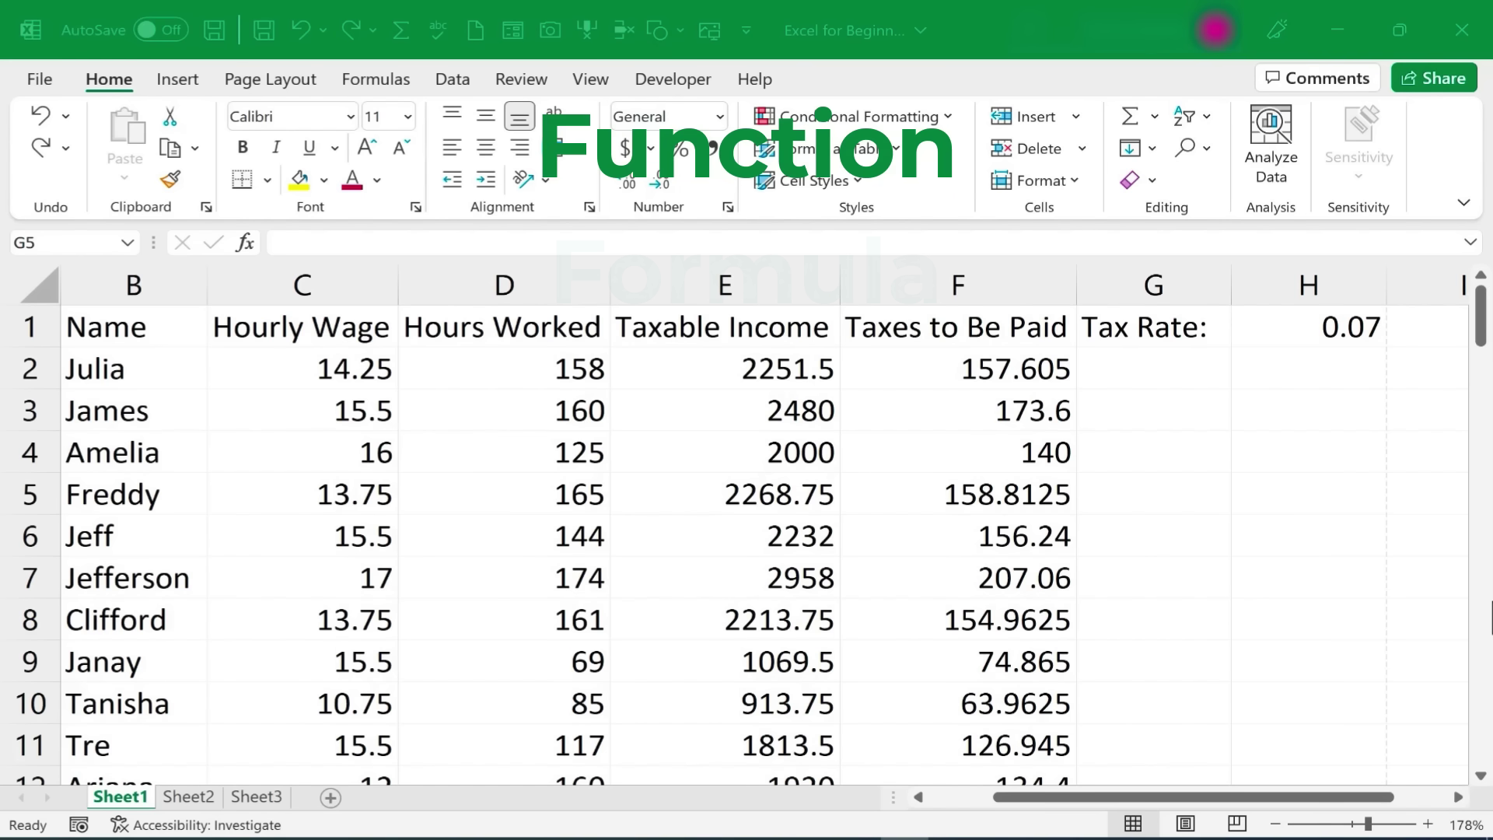
Begin a formula with =sum in D72, directly below the last Hours Worked value
click(1484, 328)
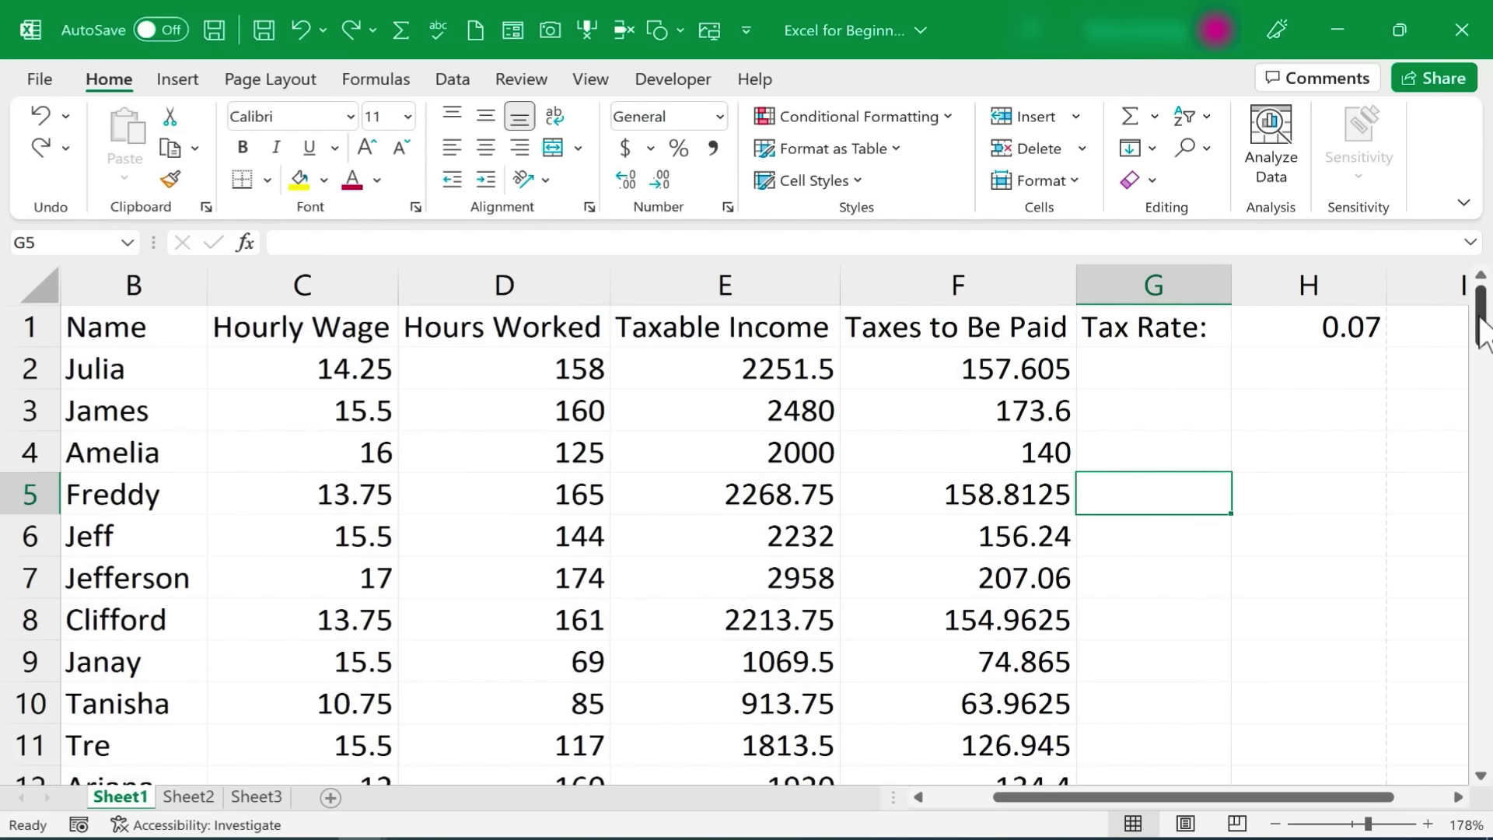
drag(1482, 319, 1464, 670)
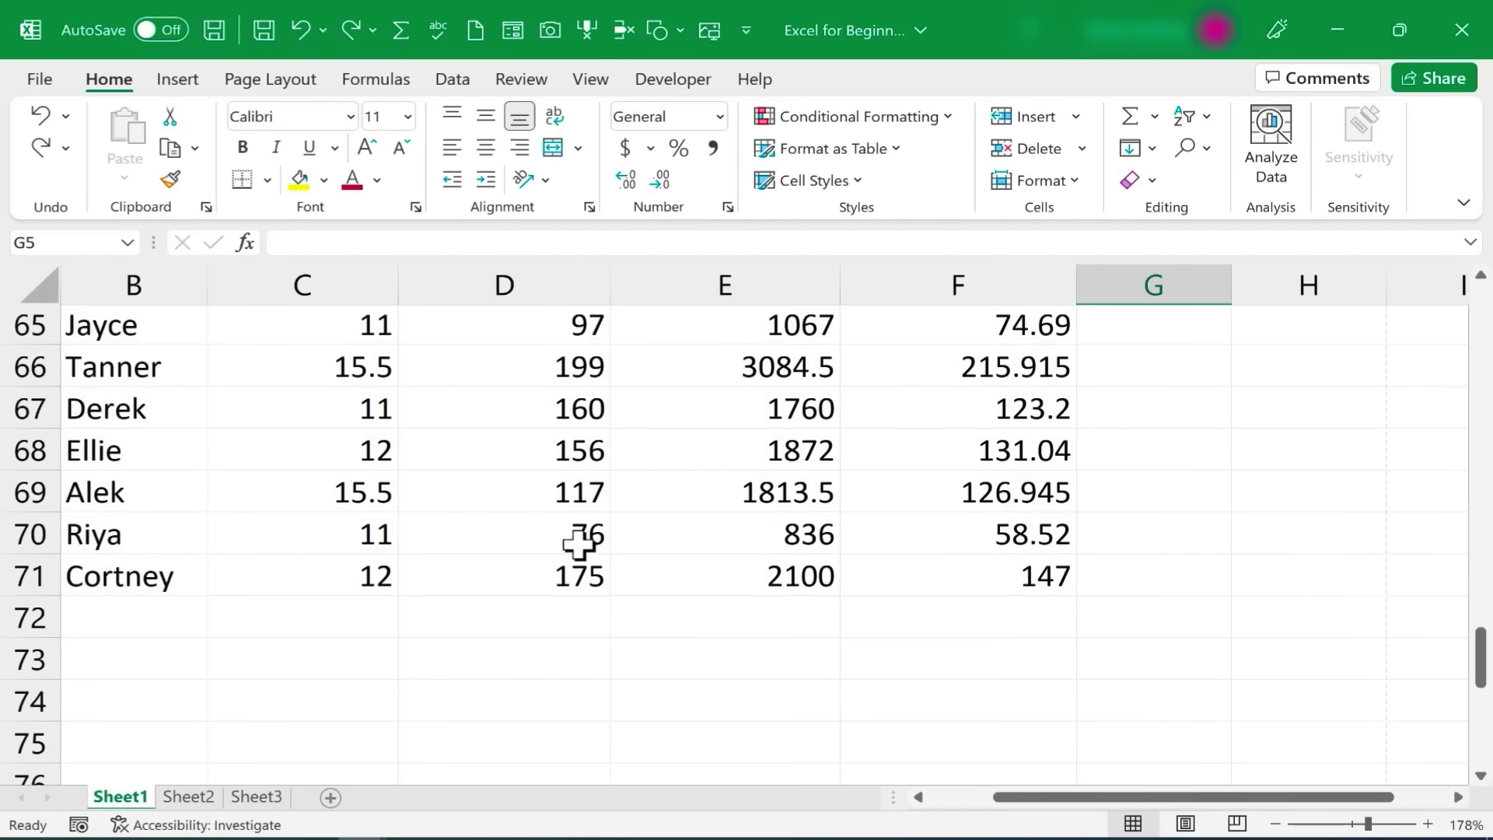
click(497, 616)
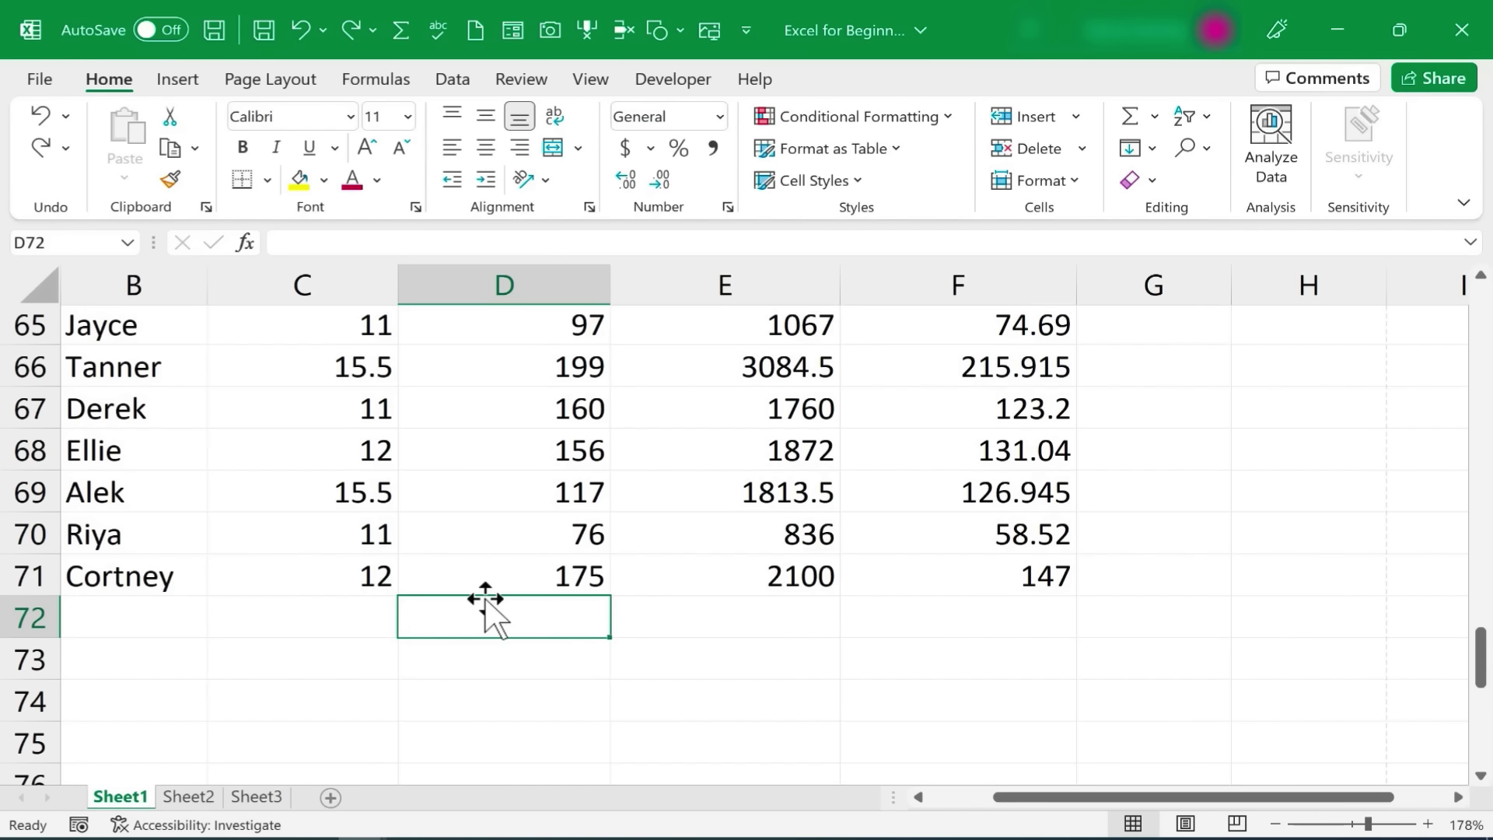
text(=)
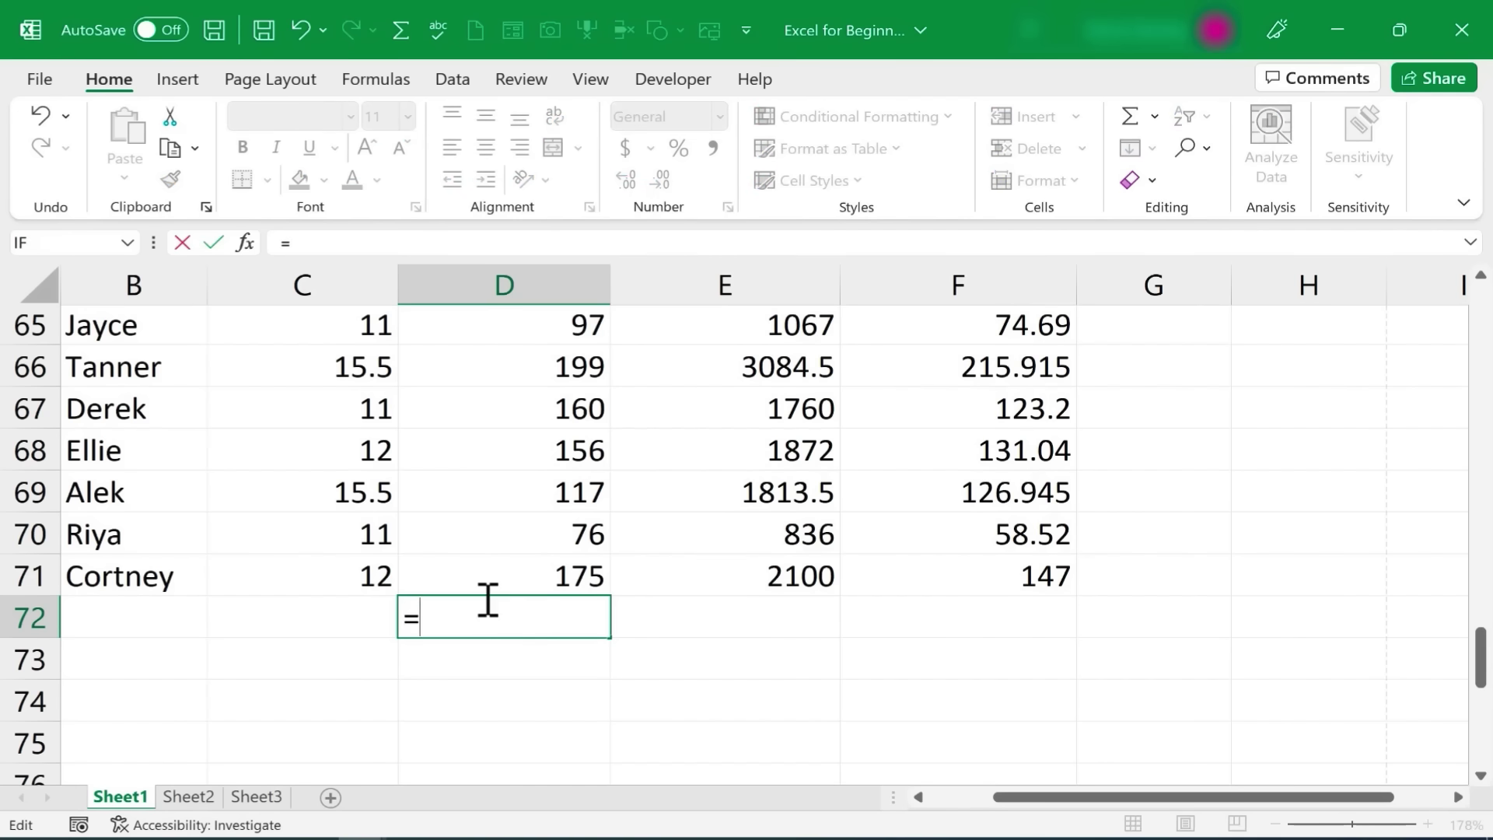
text(sum)
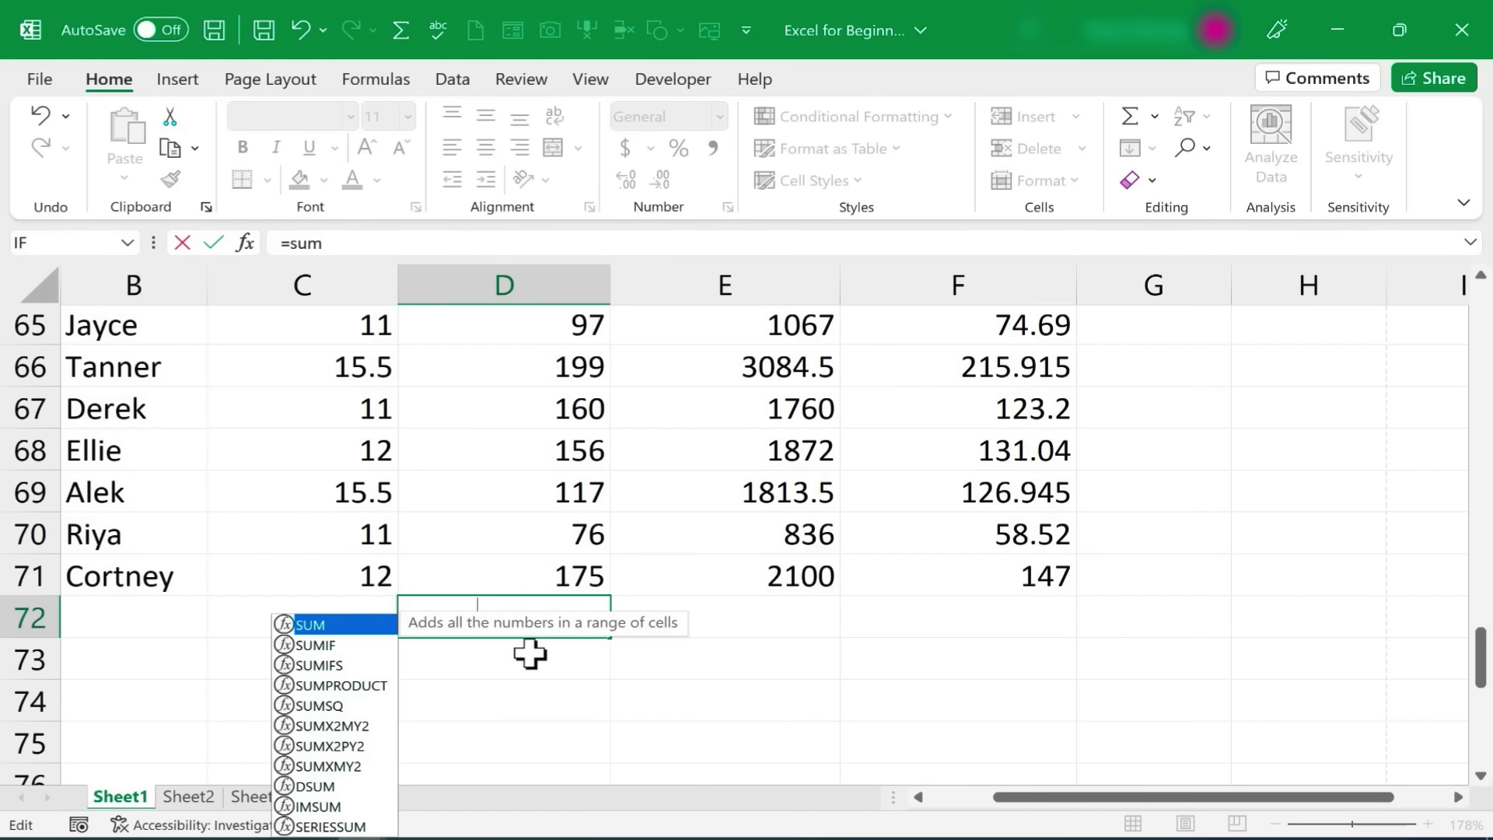
Examine the descriptions of the suggested functions SUM, SUMIF, SUMIFS and SUMPRODUCT for the formula in D72
scroll(525, 650, down, 1)
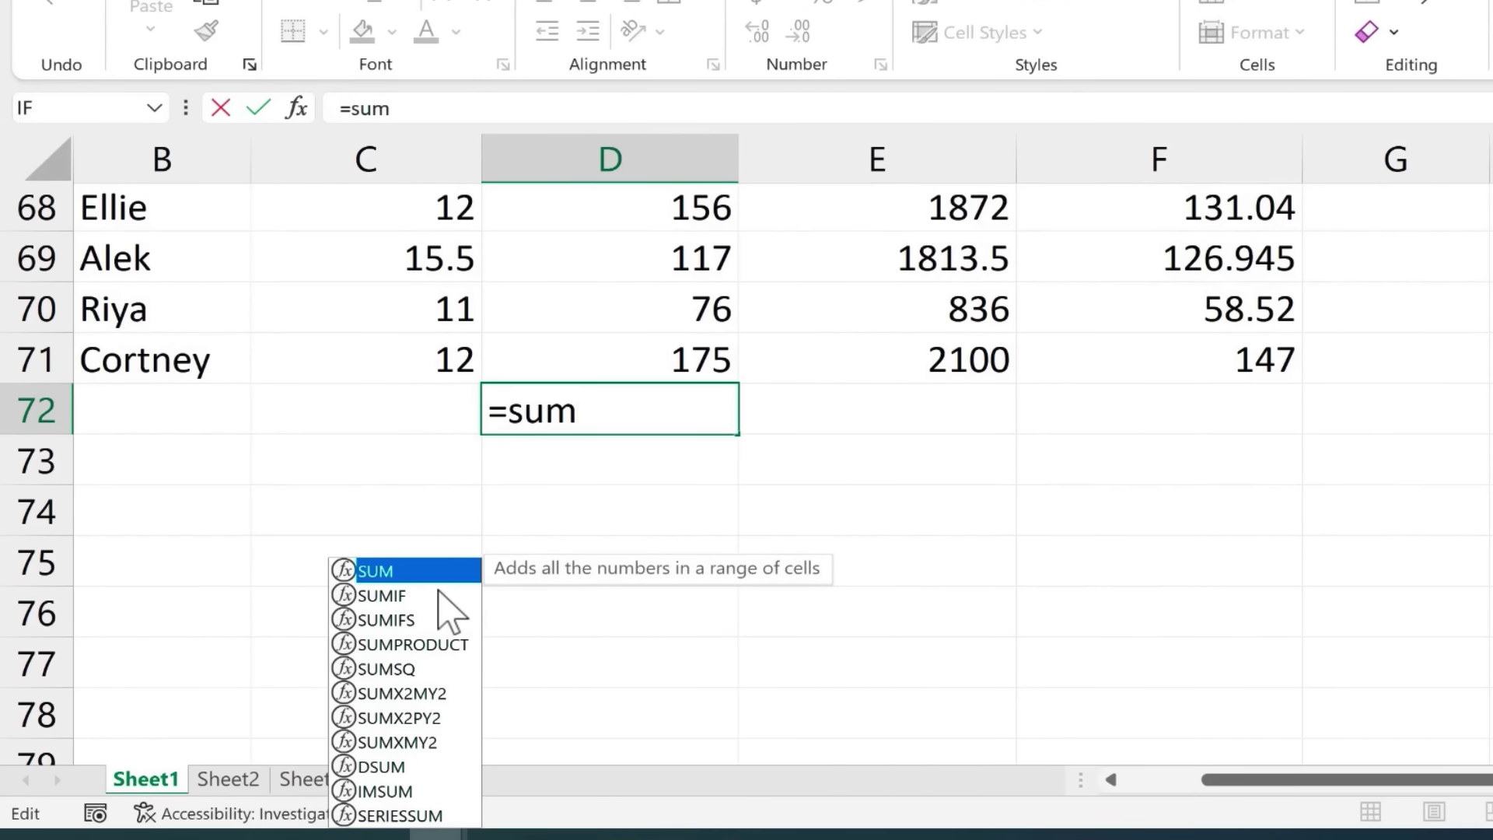
click(408, 596)
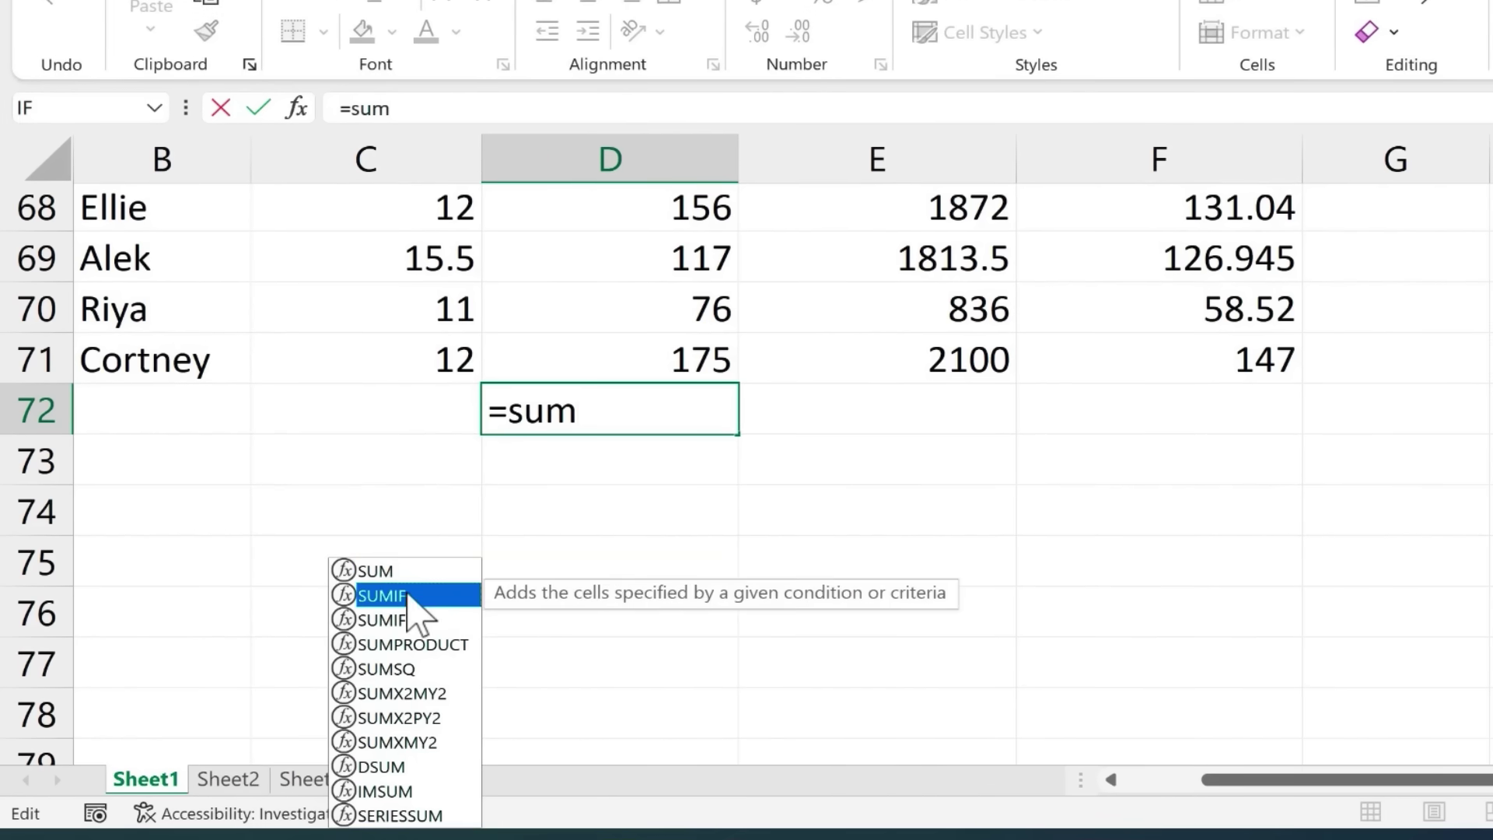
click(436, 621)
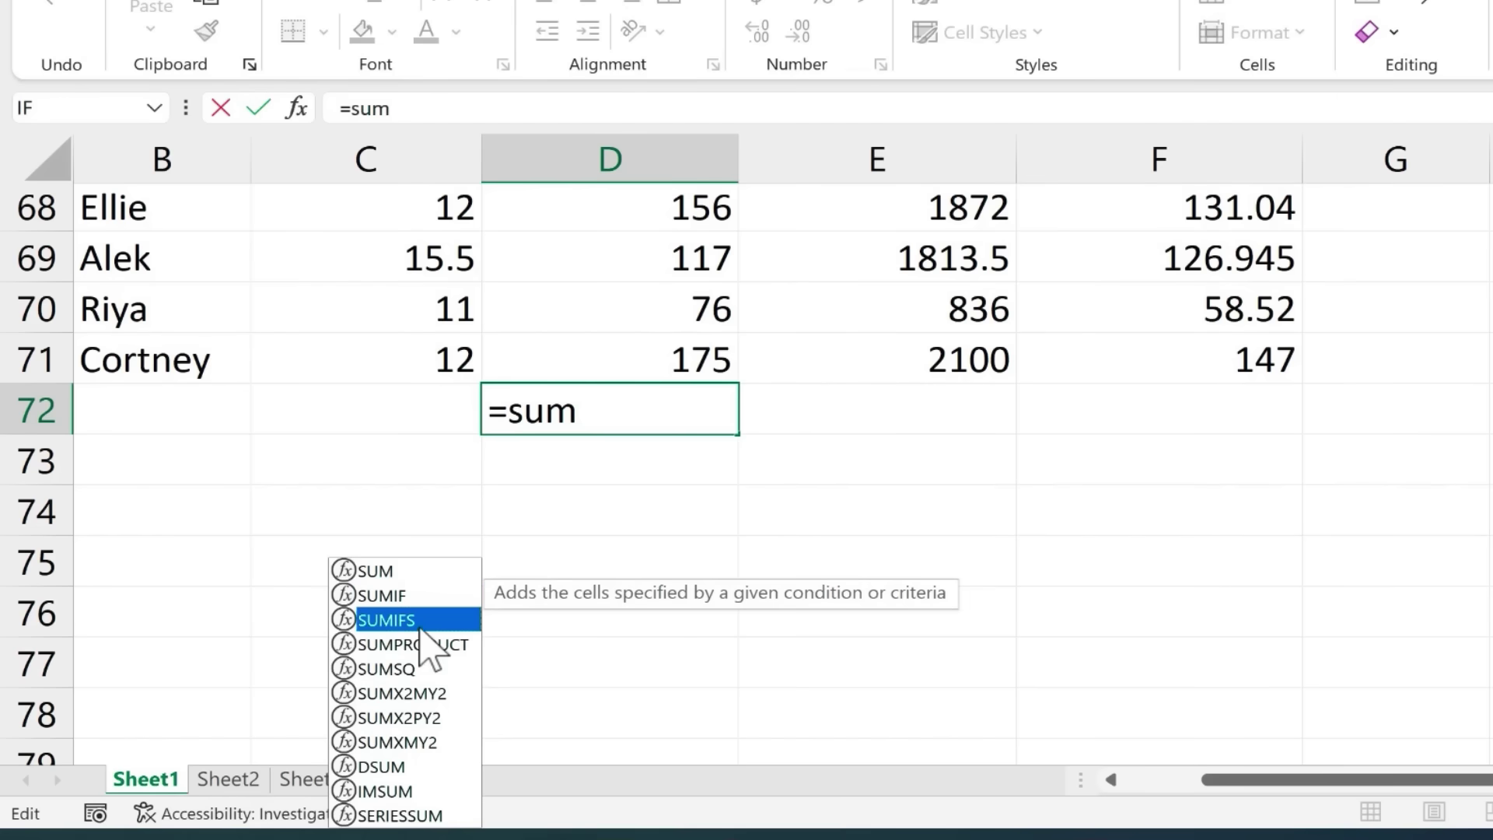
click(441, 647)
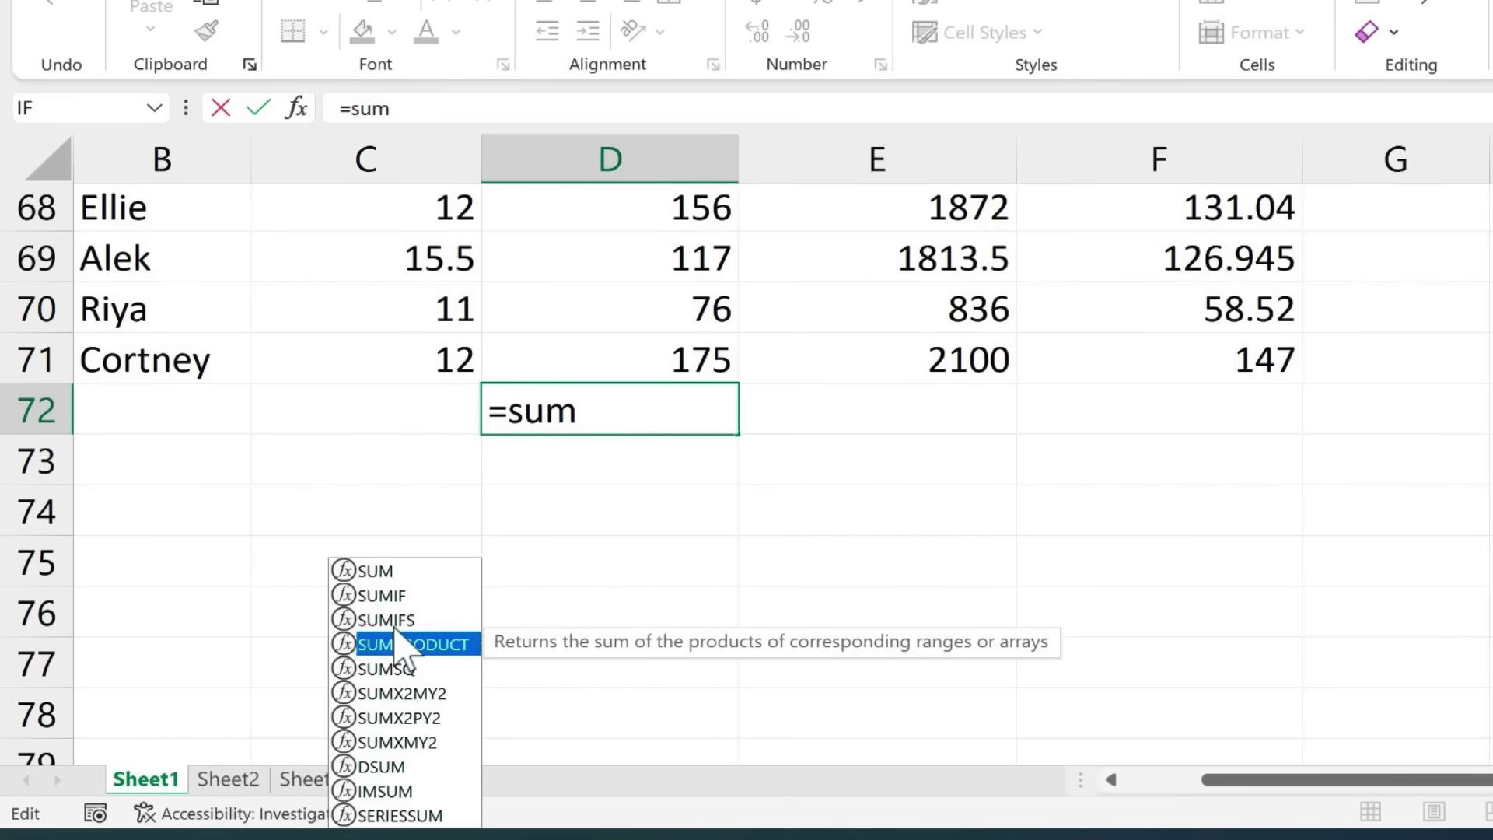
click(417, 597)
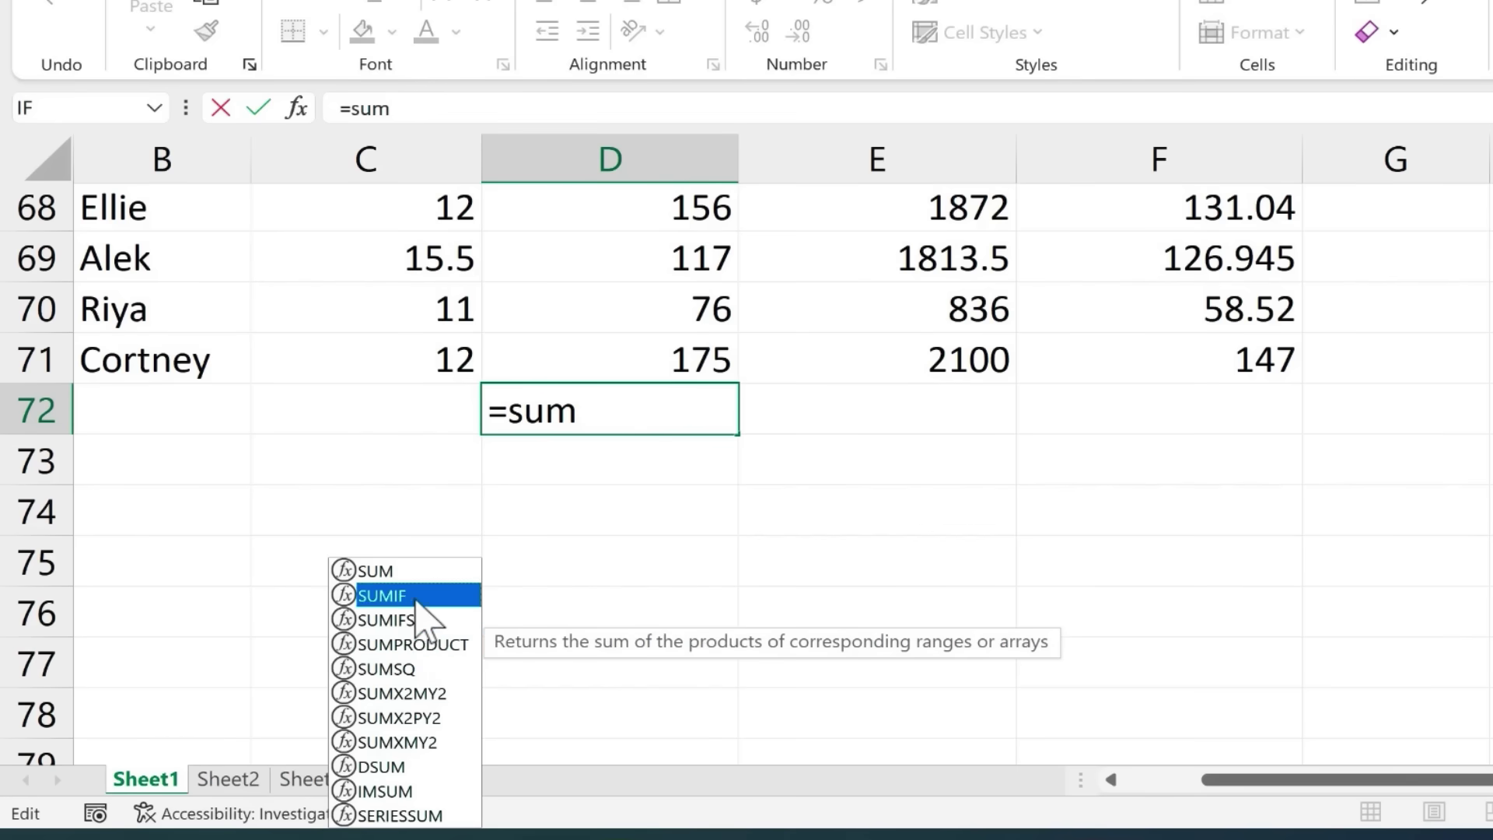
click(425, 620)
click(443, 645)
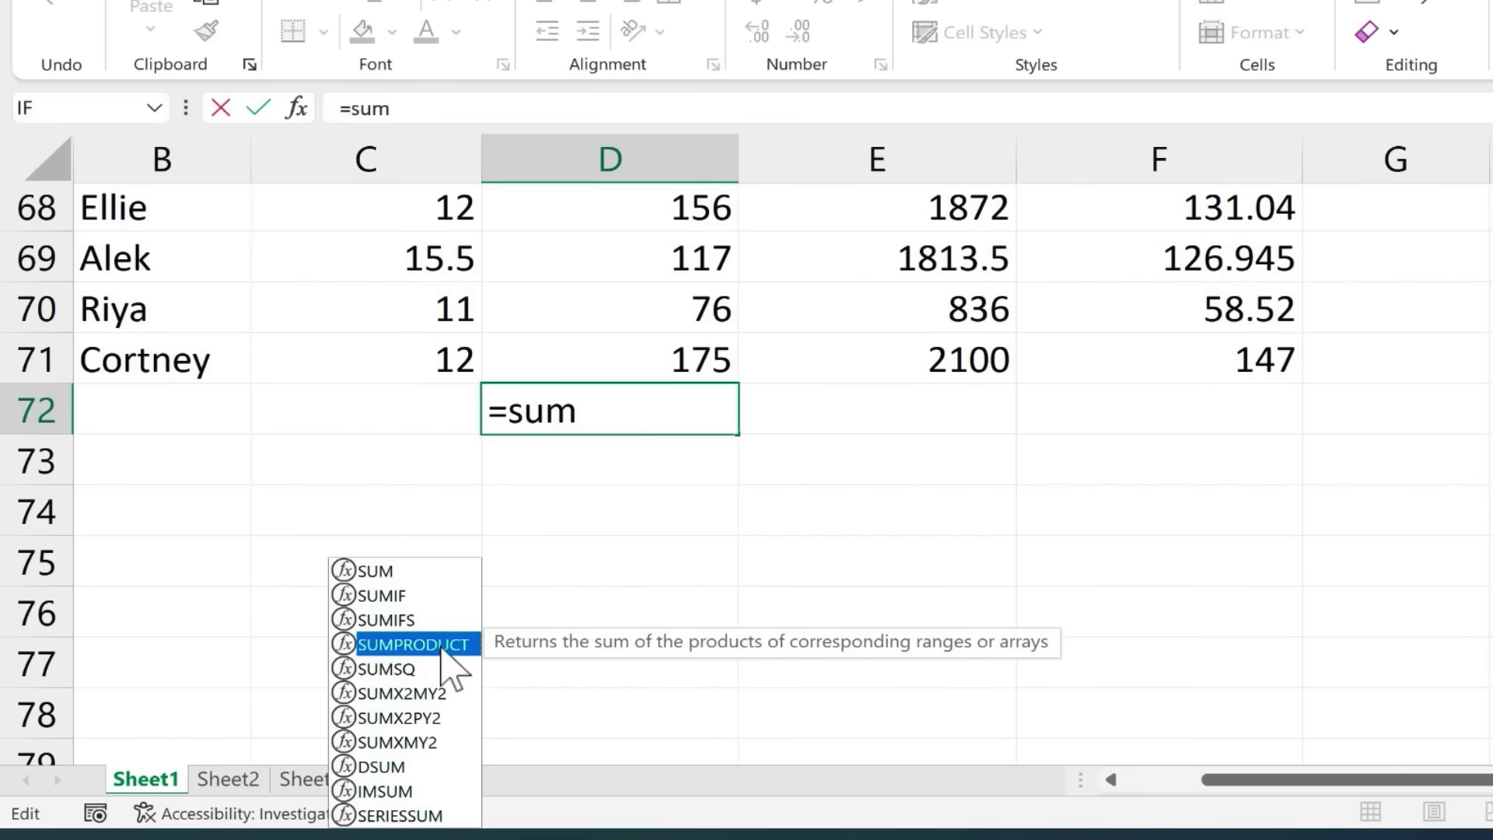
click(390, 573)
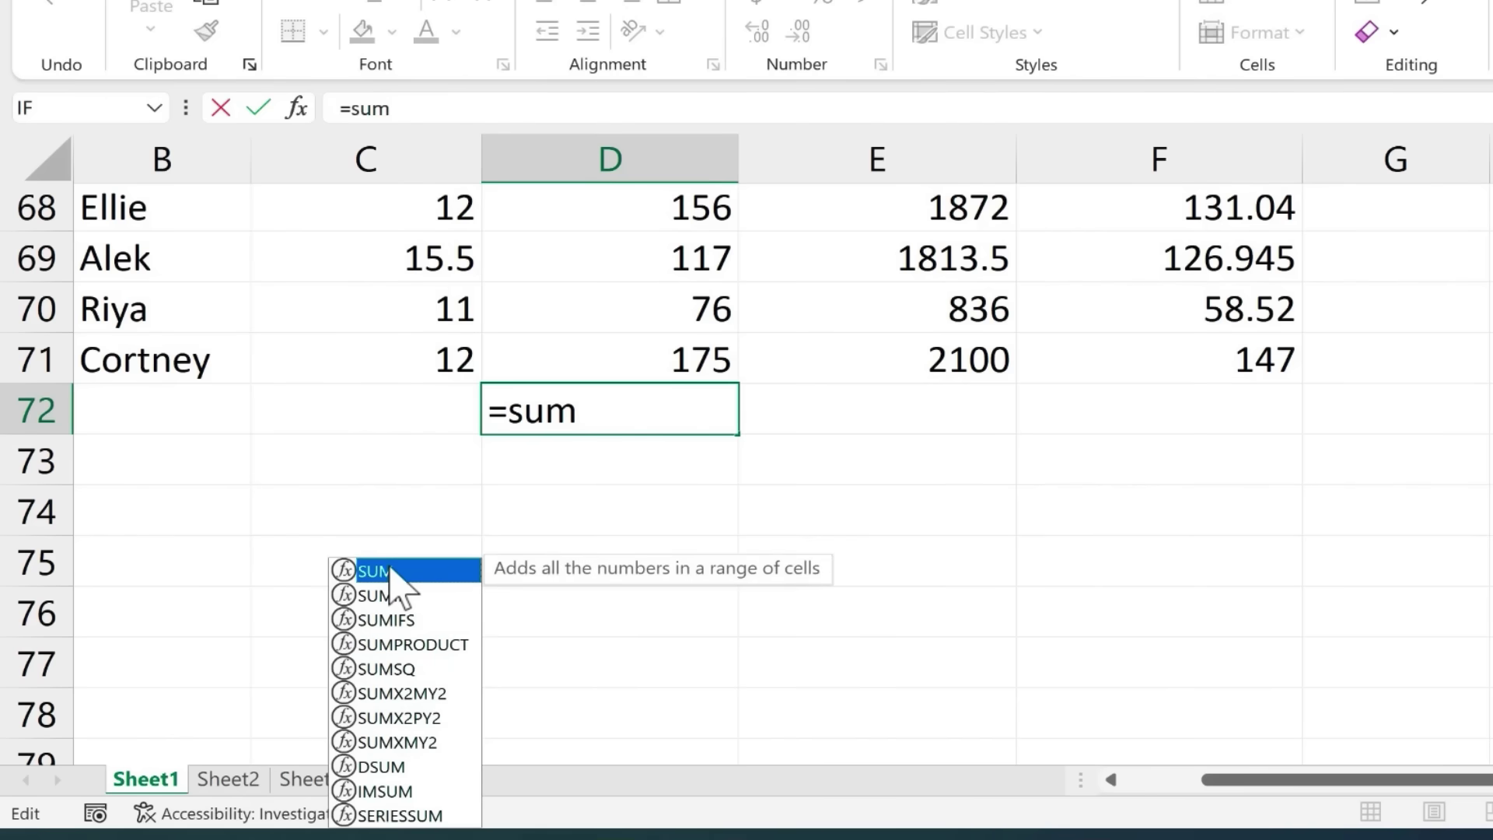
Complete the formula in D72 as =sum(5,6) to try the SUM function with two plain numbers
click(605, 418)
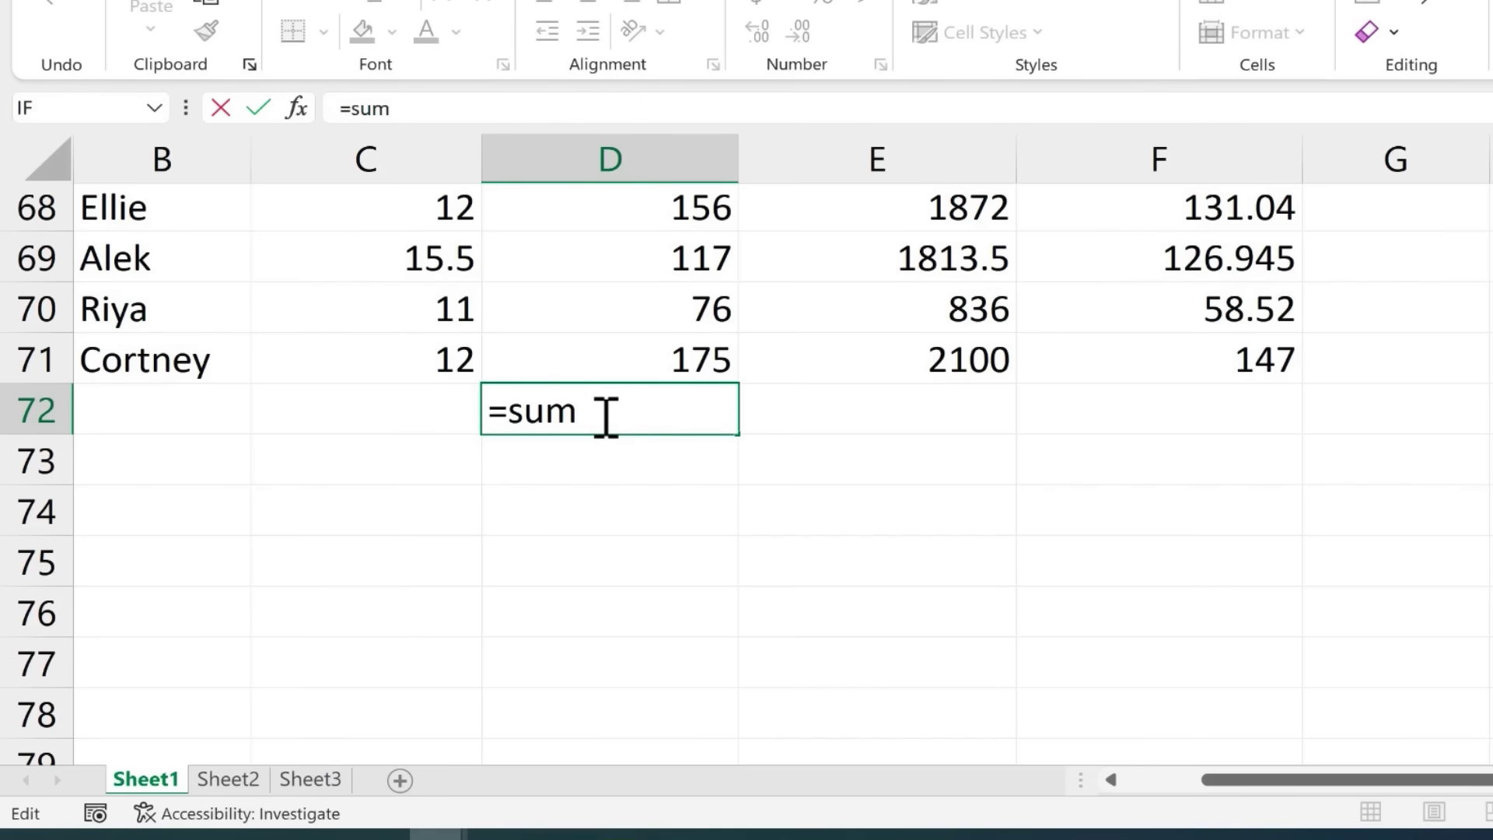
text(()
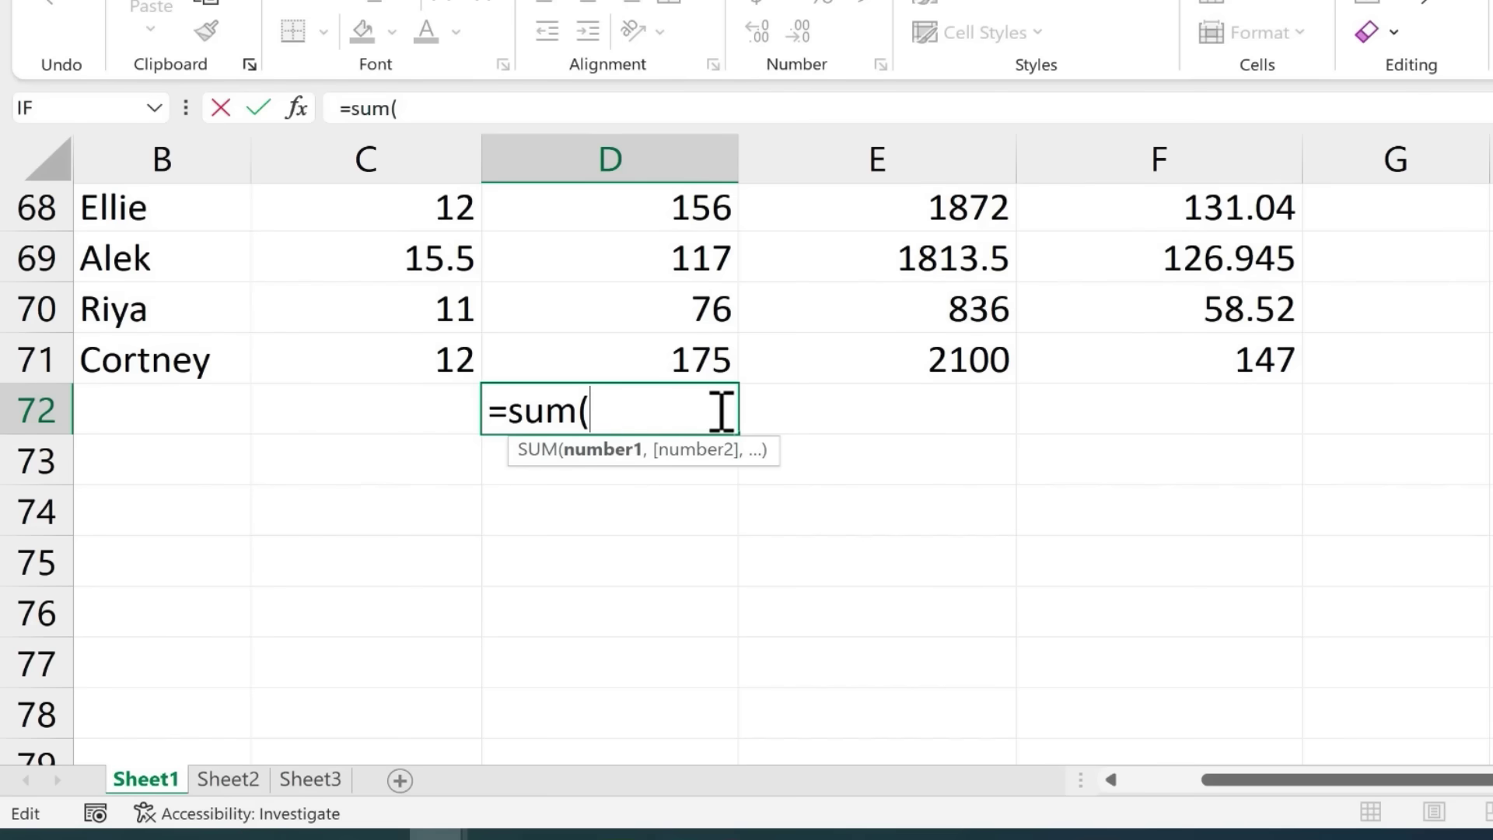
text(5,)
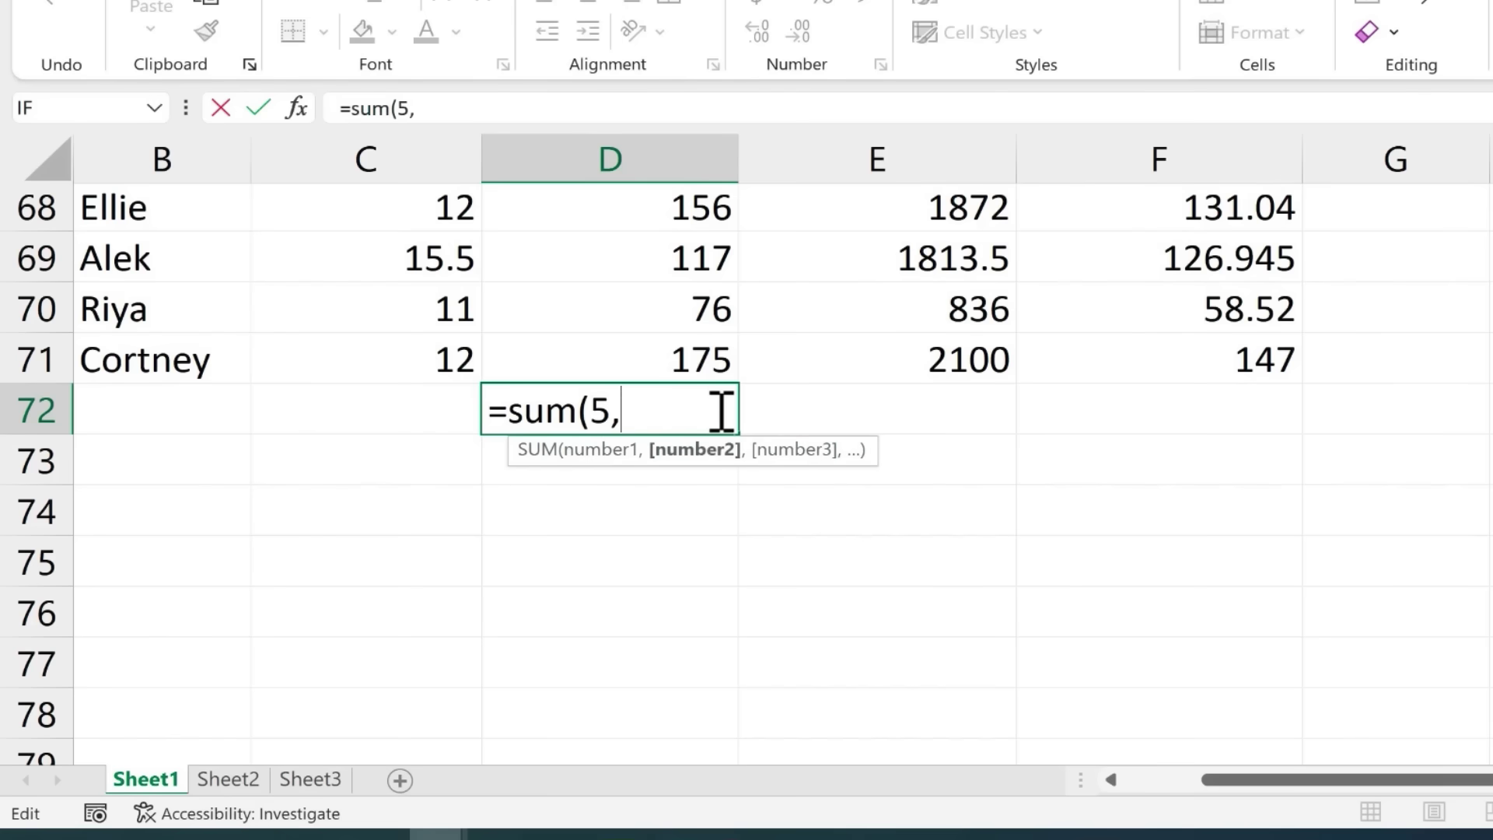
text(6))
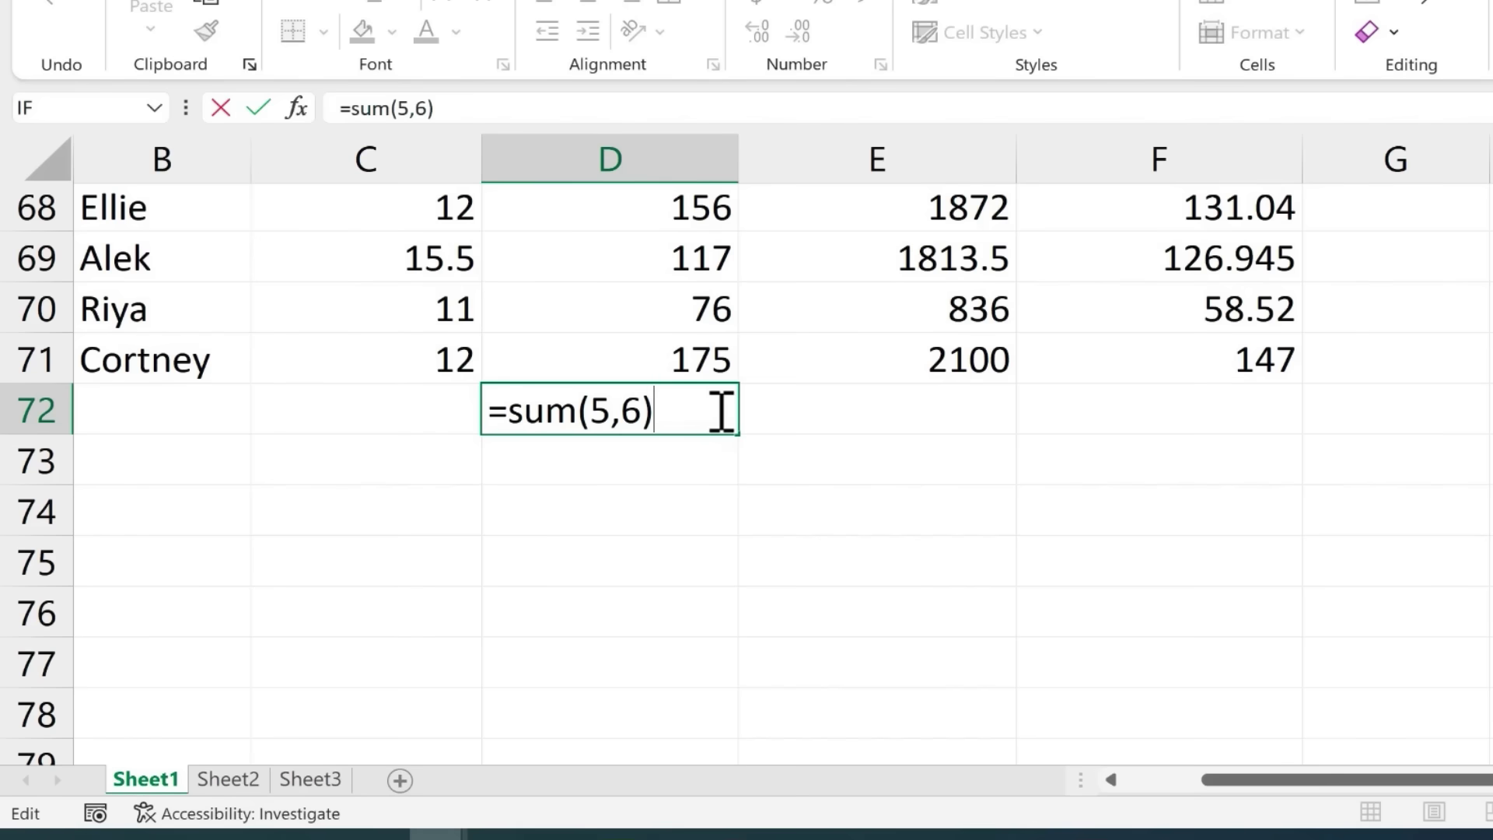
key(Return)
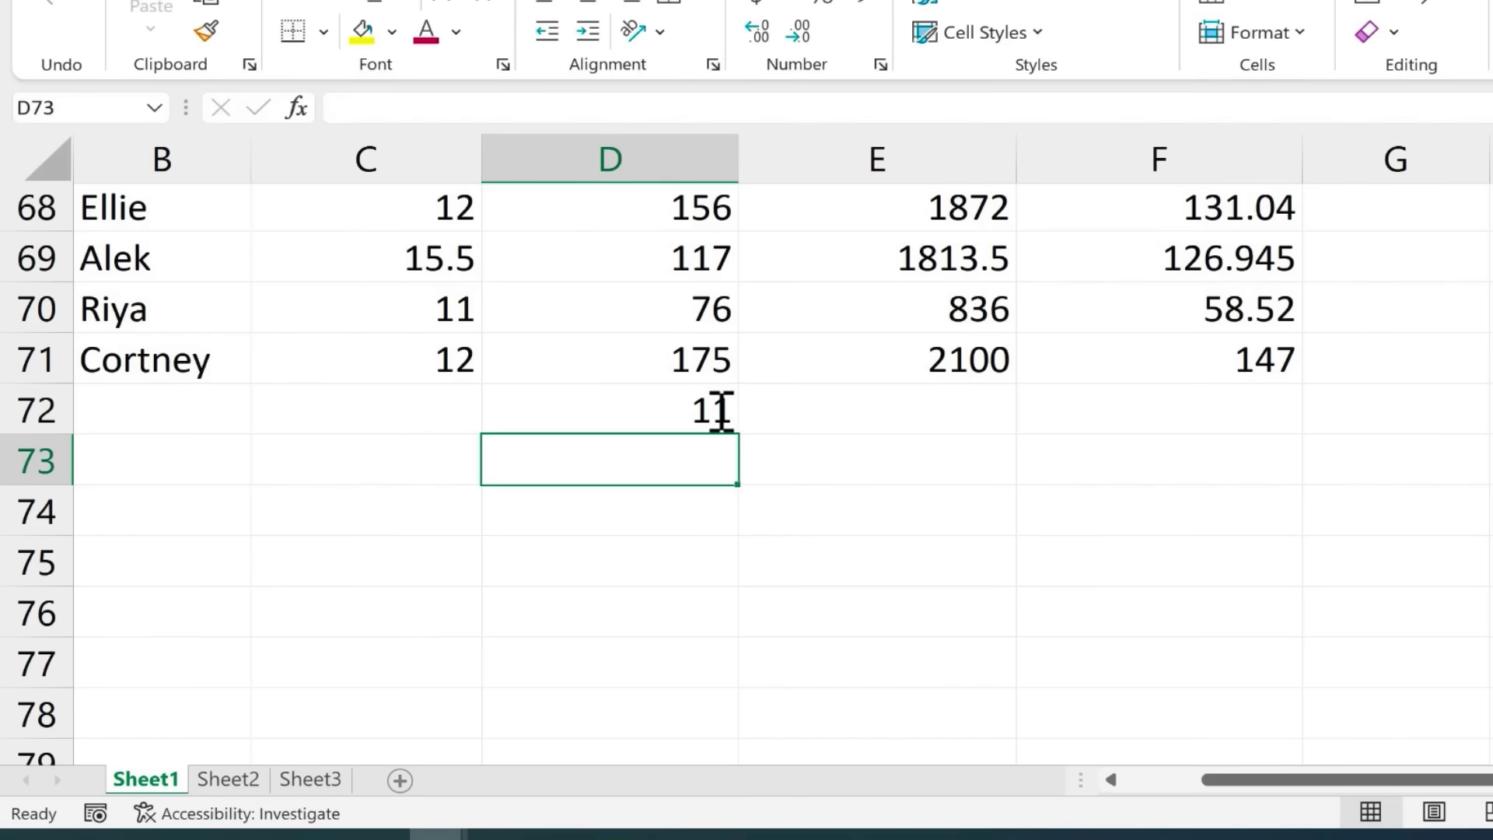
Replace the two numbers in D72's SUM formula with the Hours Worked range, giving =SUM(D2:d71)
double_click(715, 409)
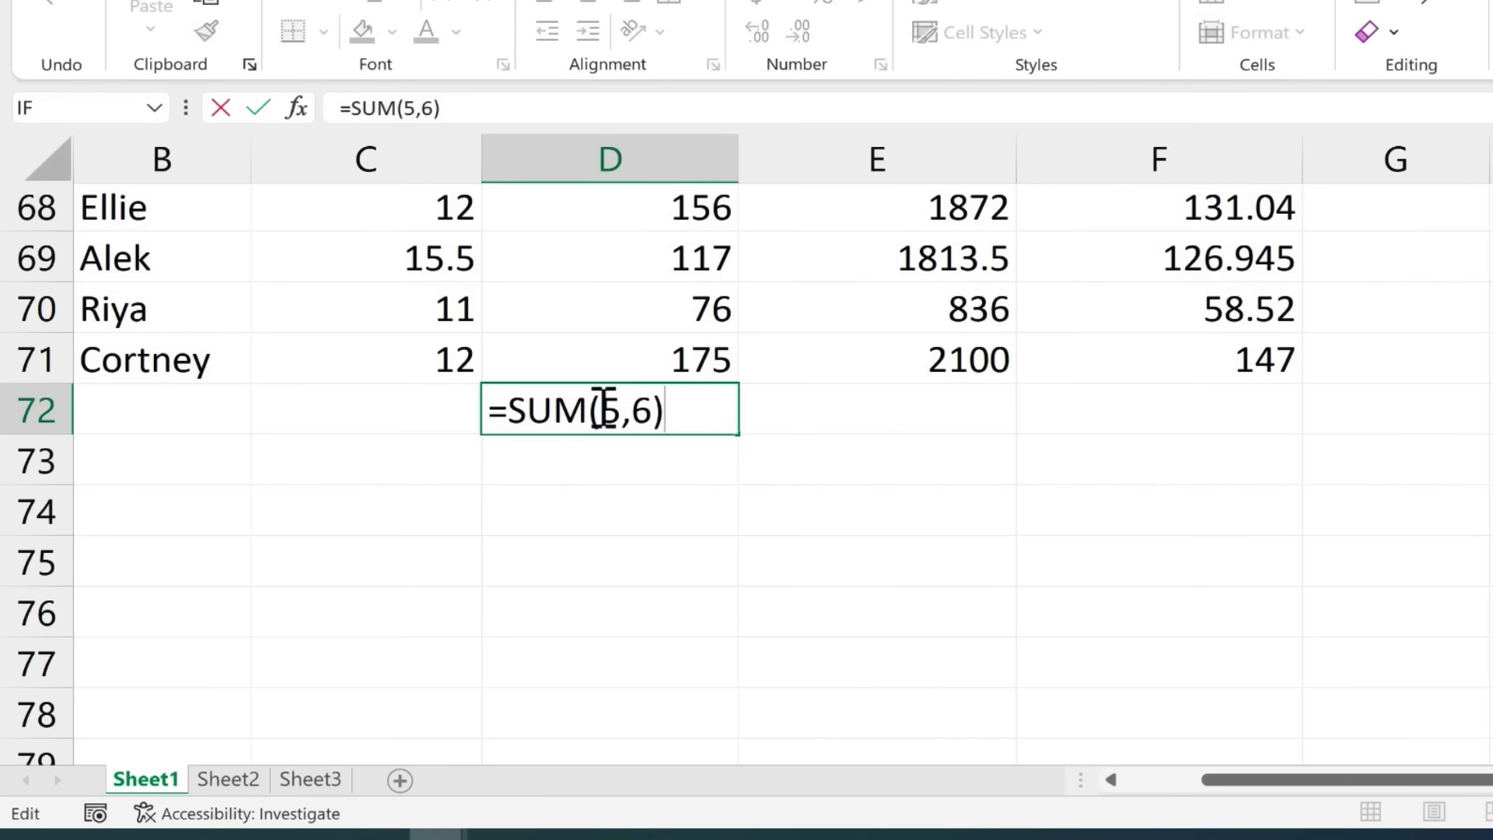
drag(605, 410, 688, 415)
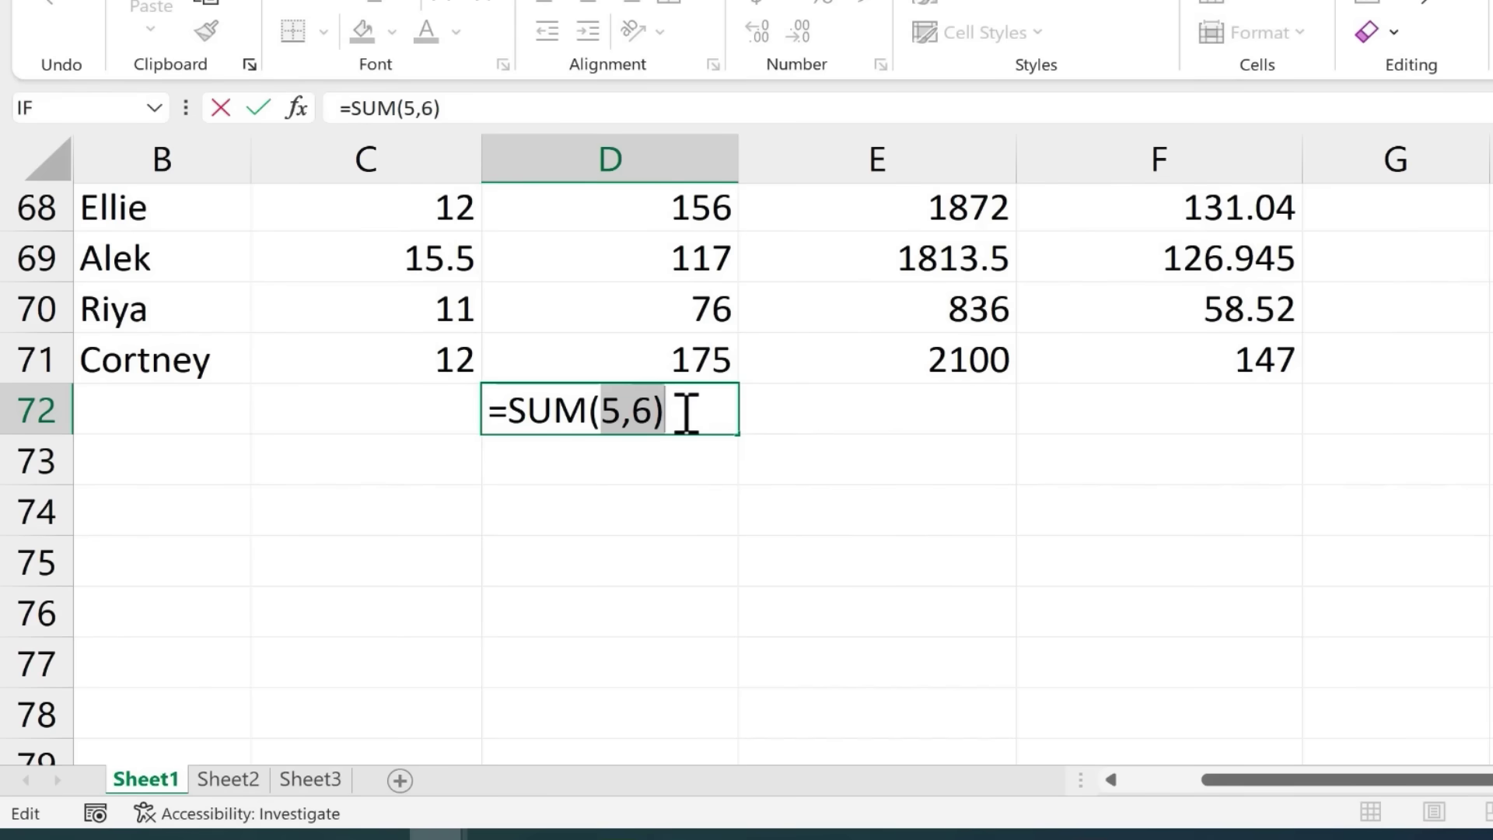
click(676, 354)
scroll(675, 353, up, 9)
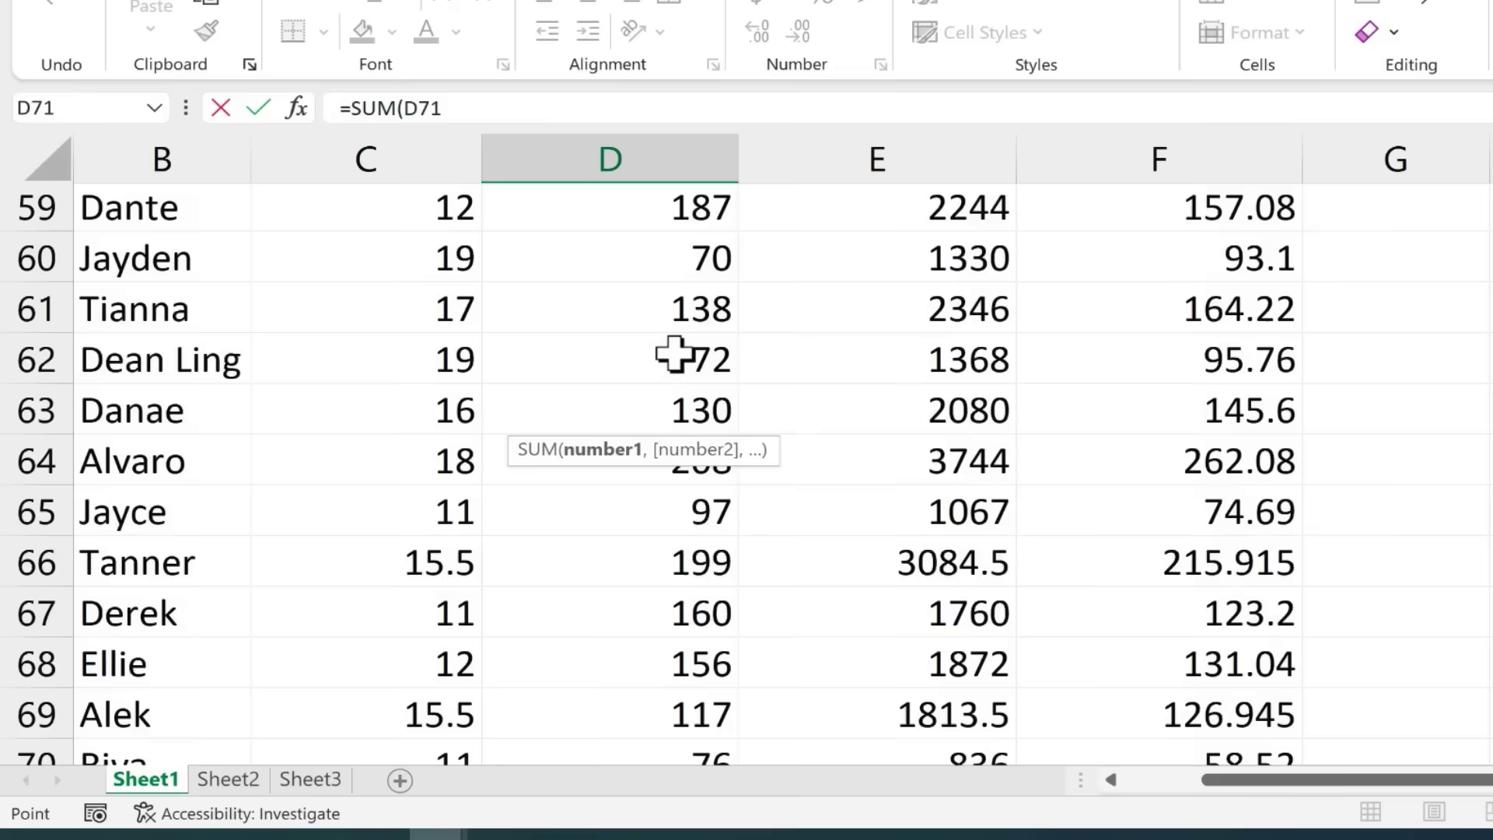
scroll(676, 354, up, 13)
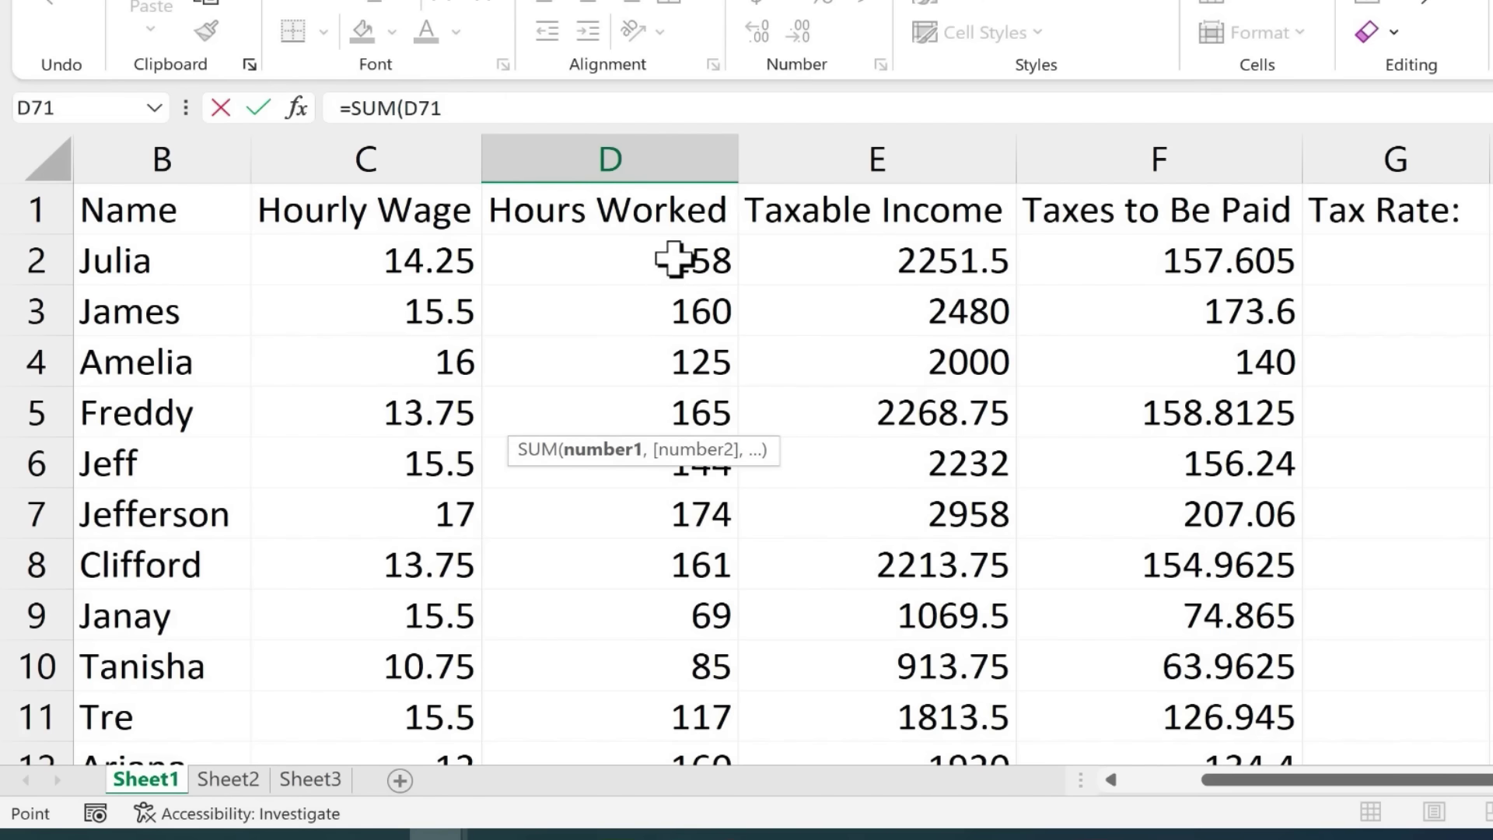
scroll(631, 330, down, 19)
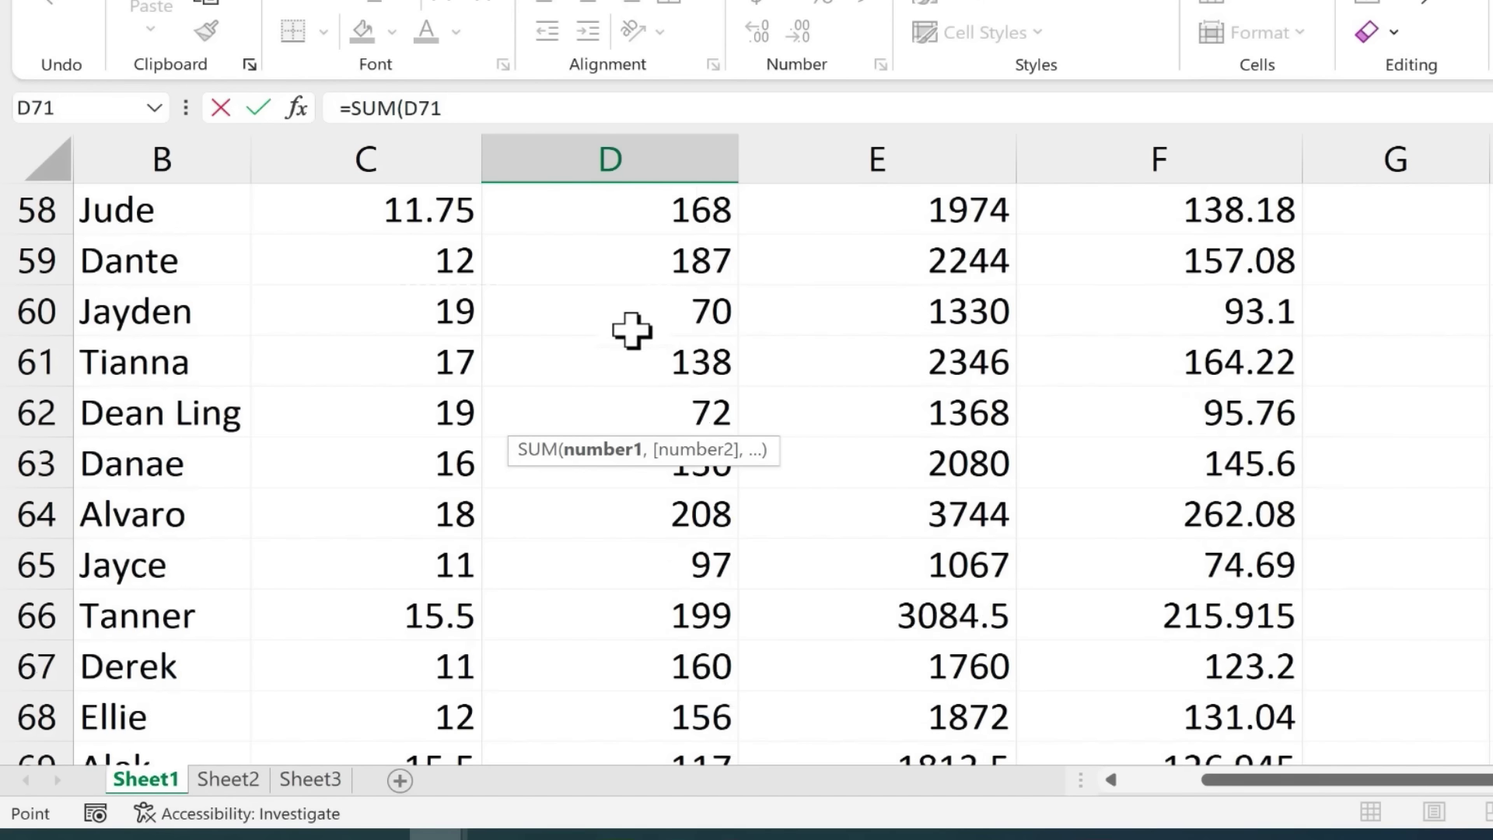
scroll(631, 331, down, 4)
drag(667, 311, 630, 311)
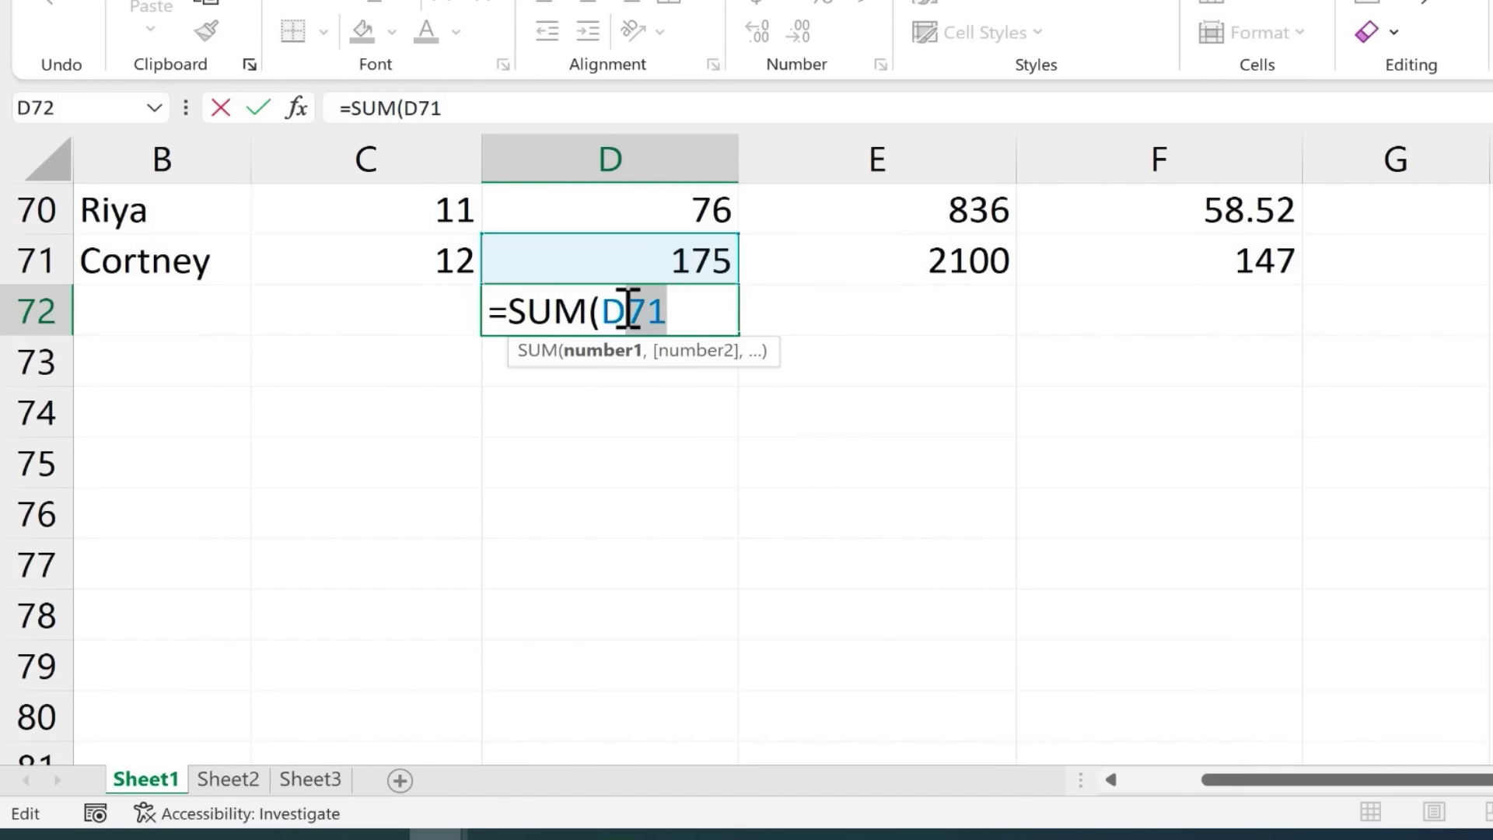
text(2)
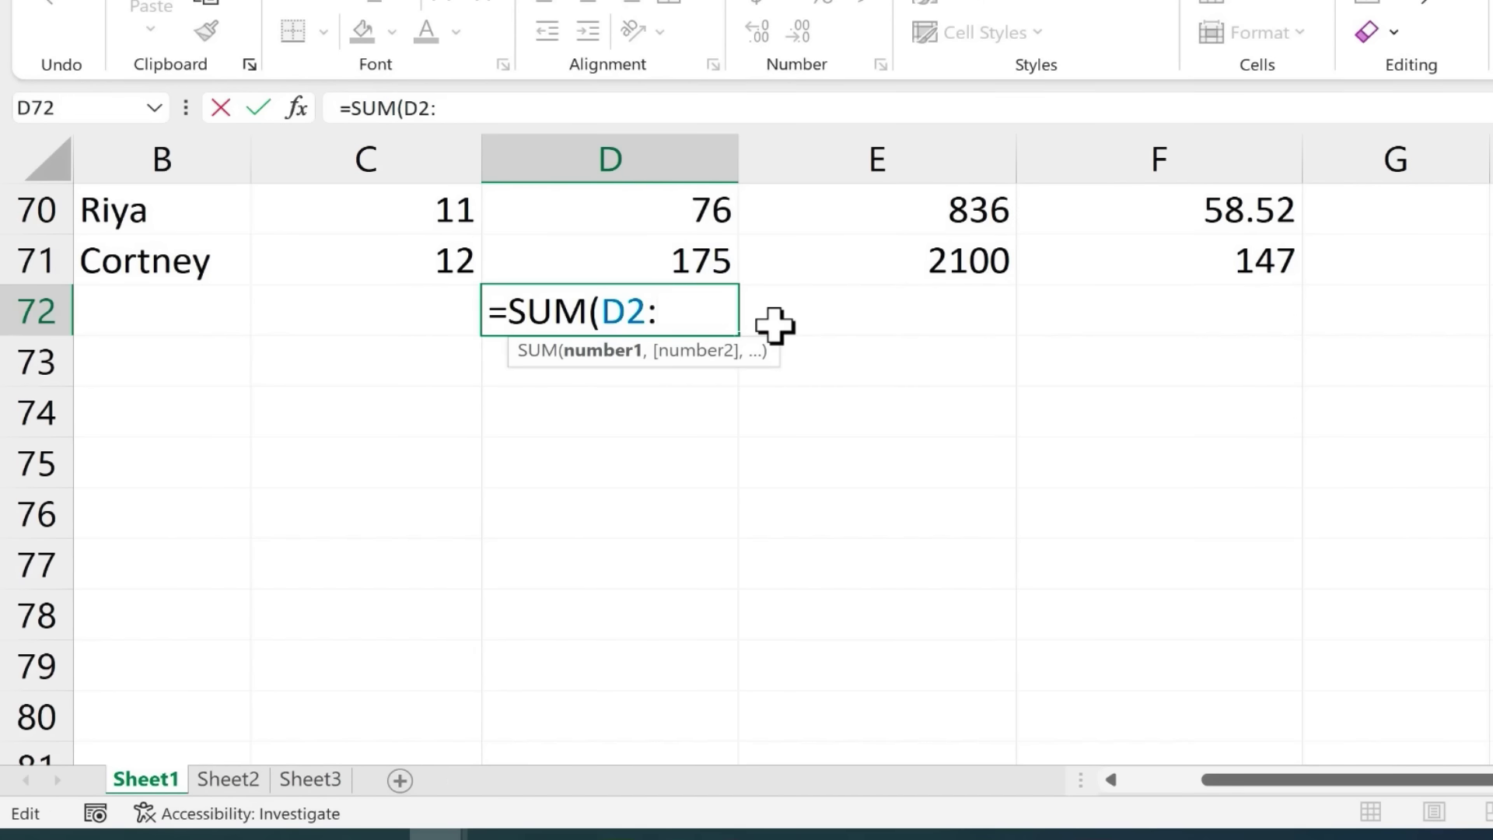
text(:d)
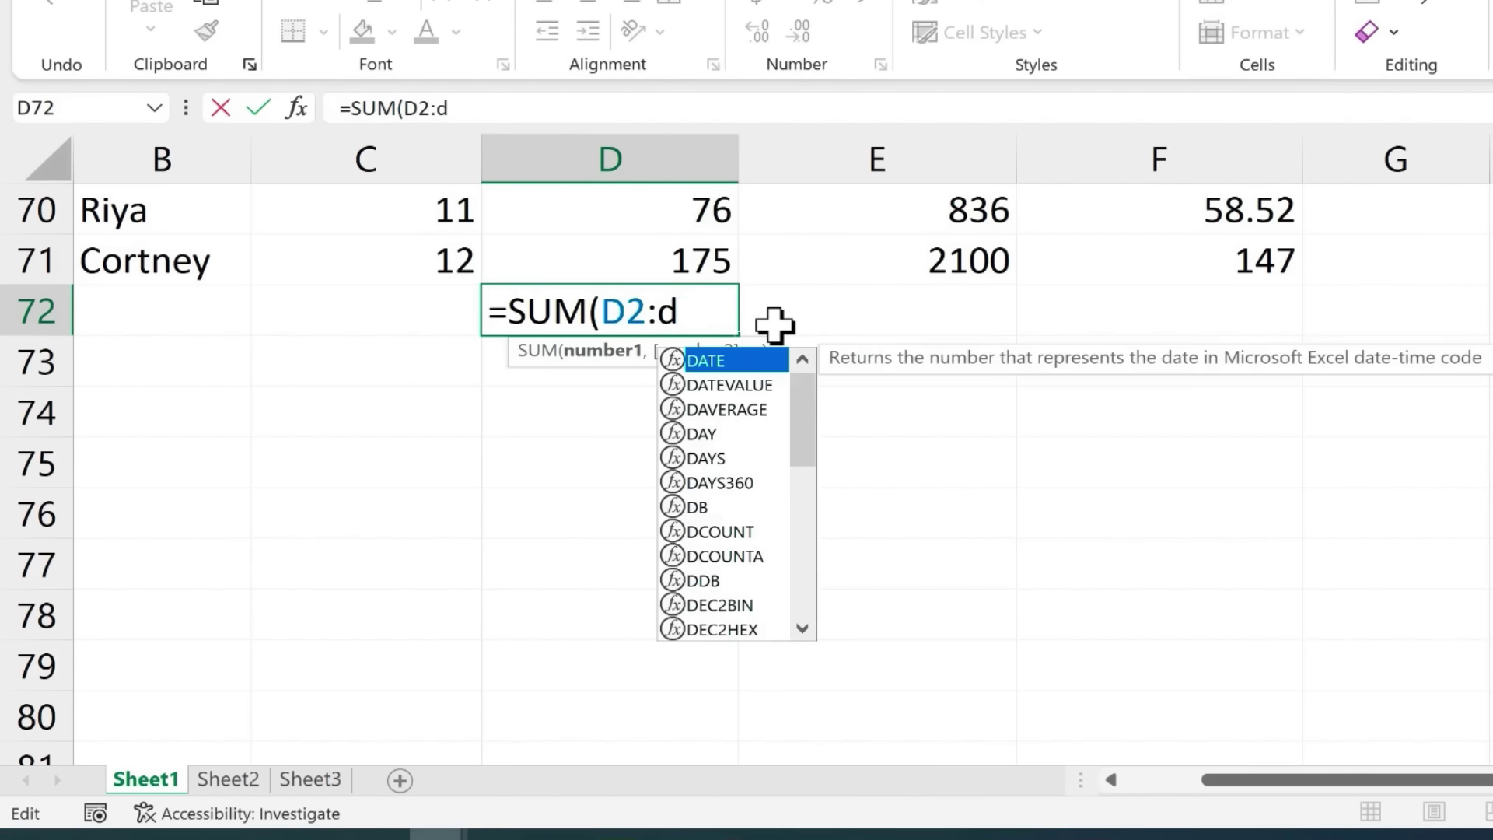
text(71)
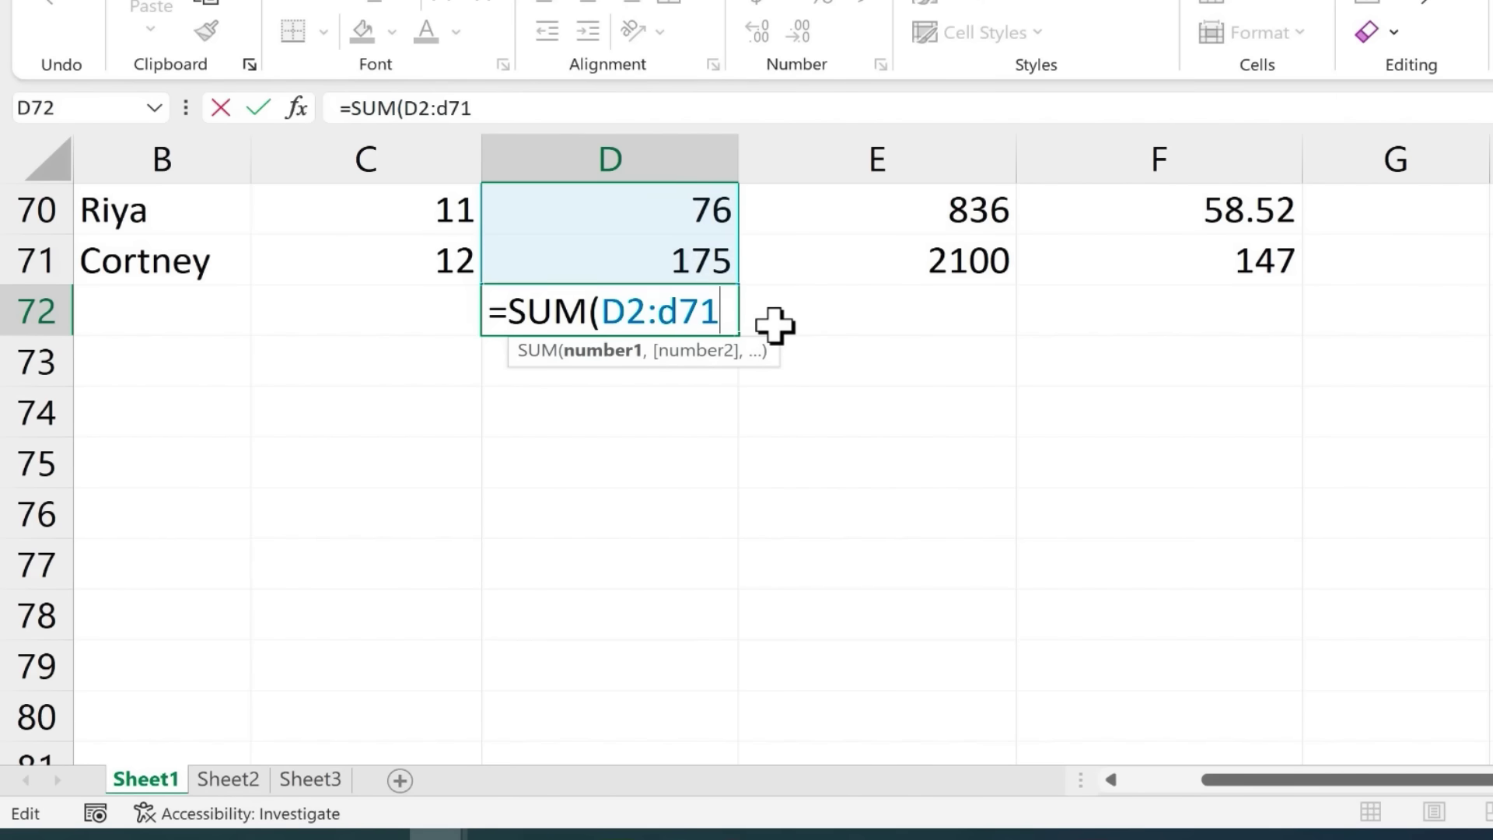
text())
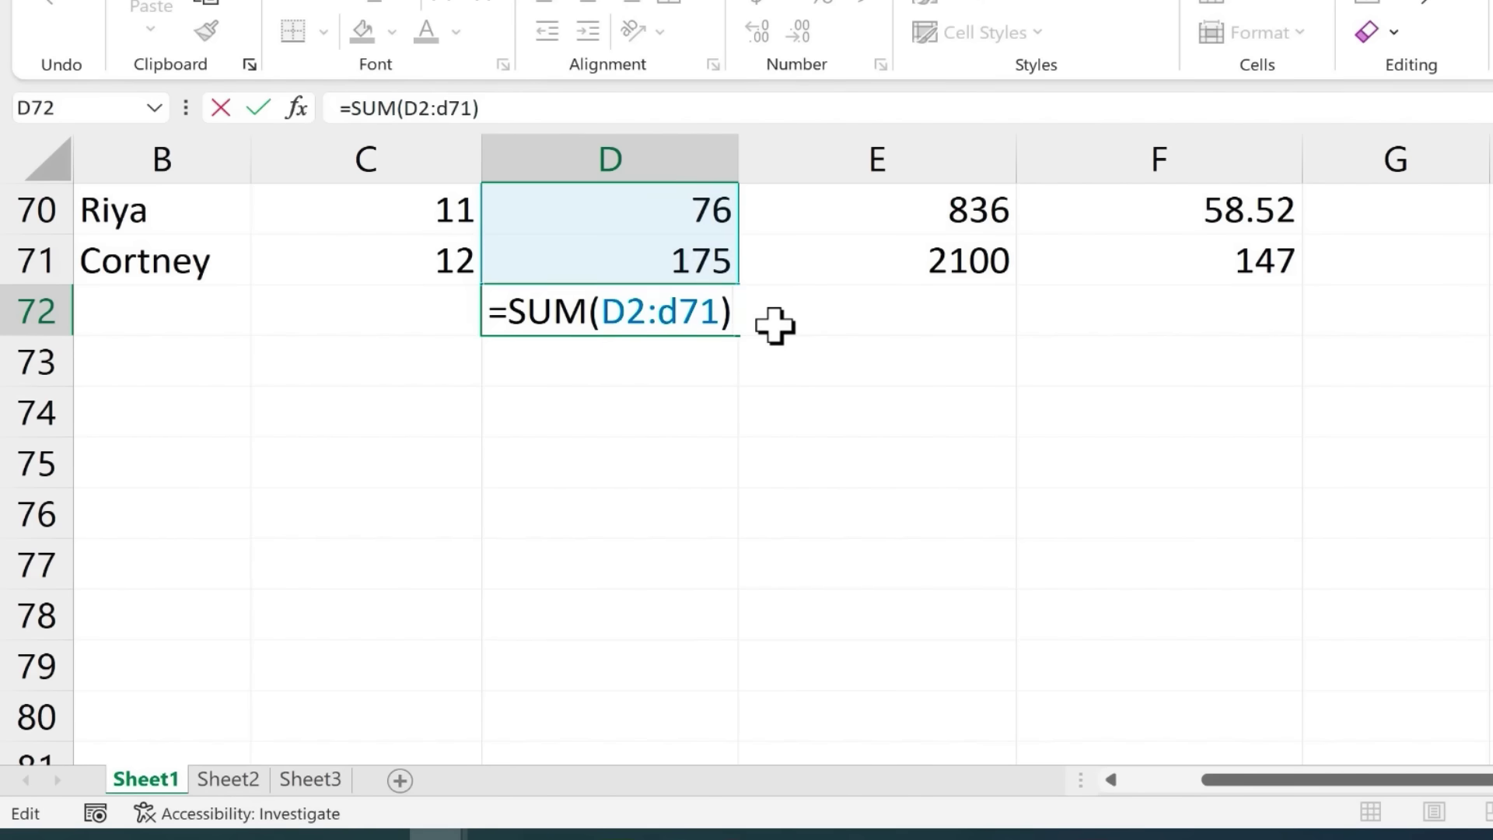
key(Return)
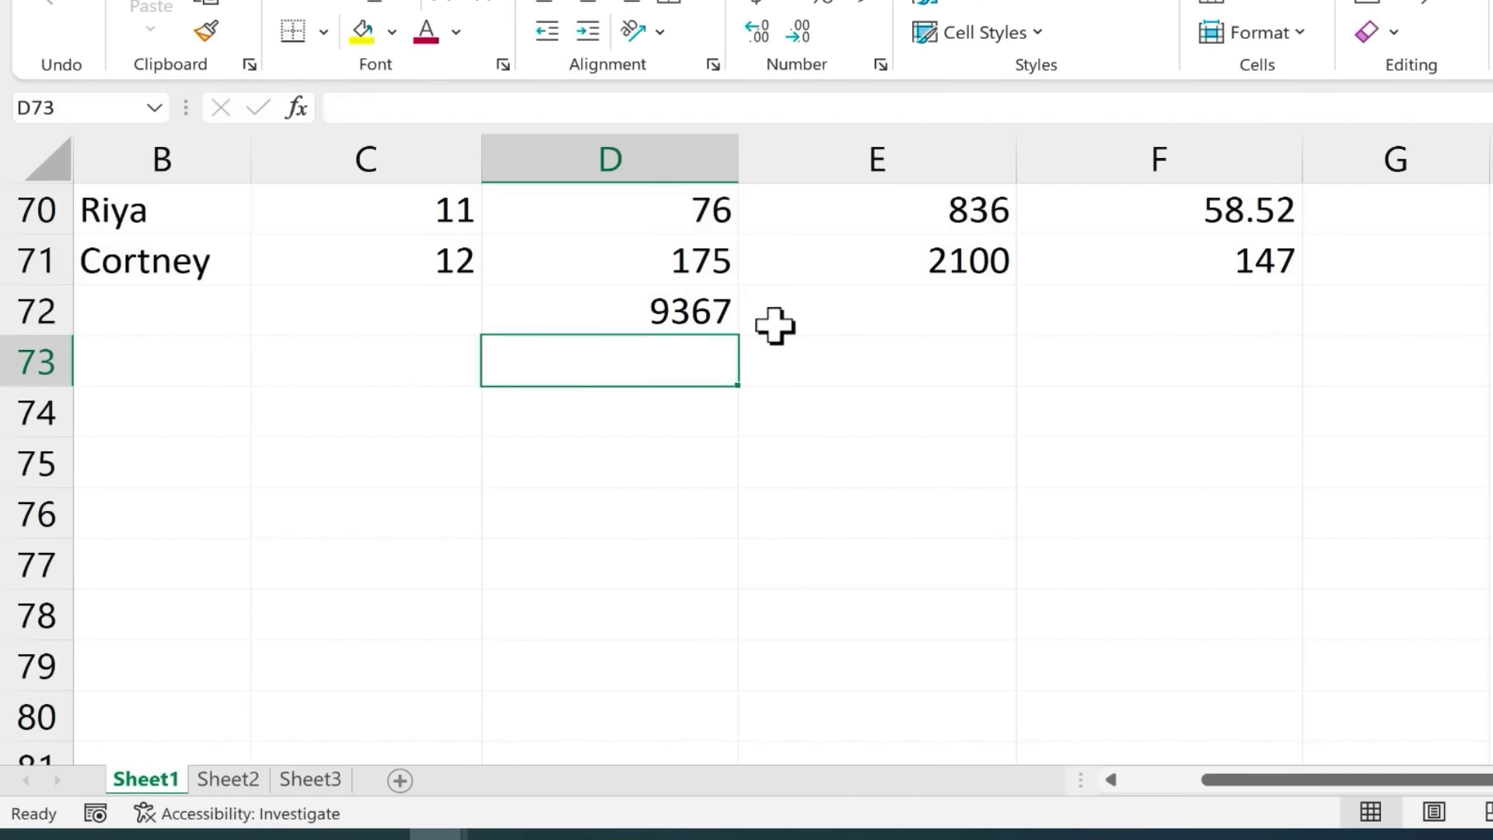
Review the formula in D72 and undo the last two entries in that cell
click(707, 307)
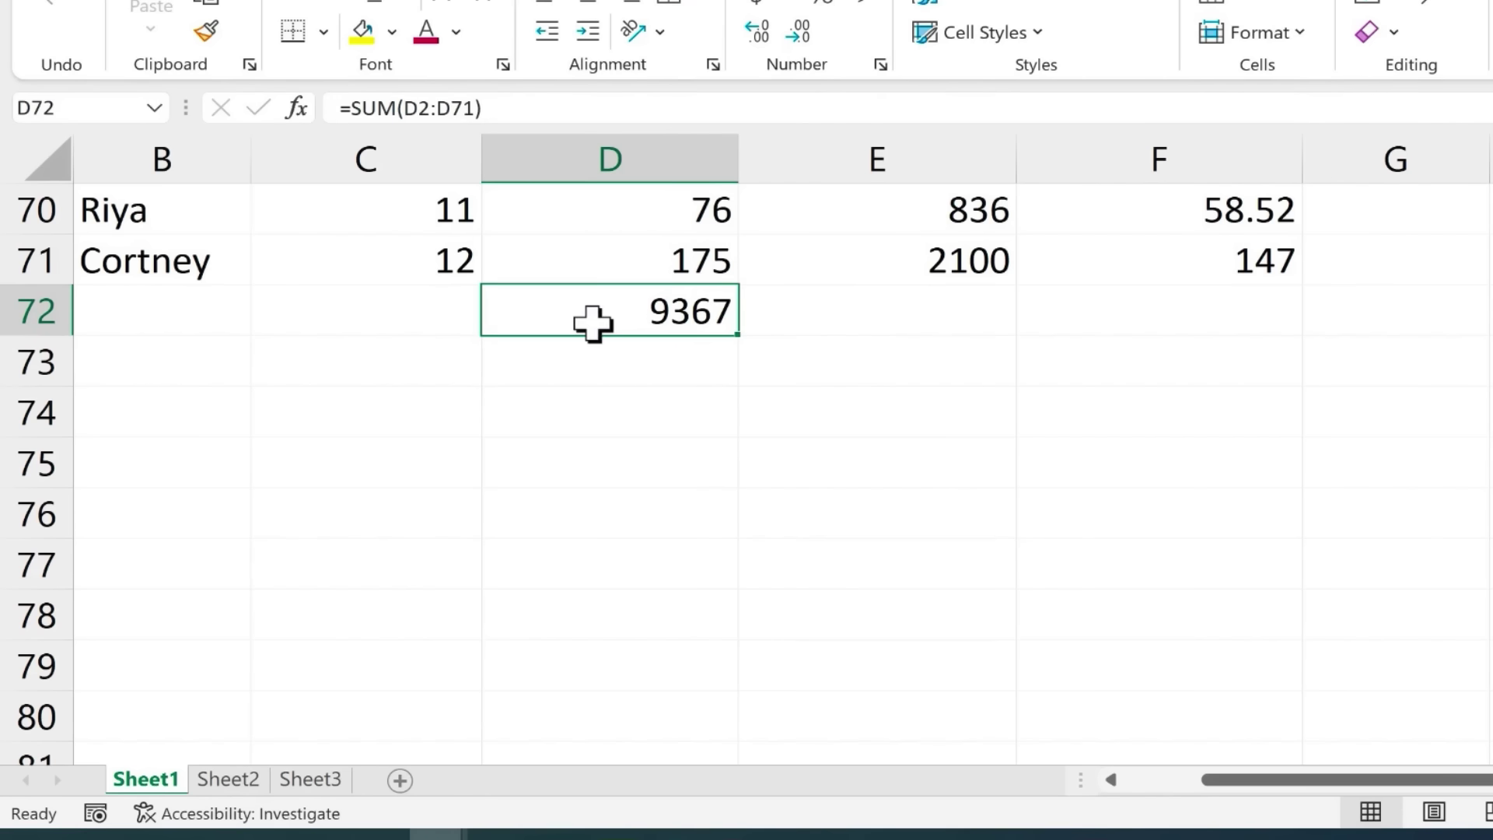
key(Down)
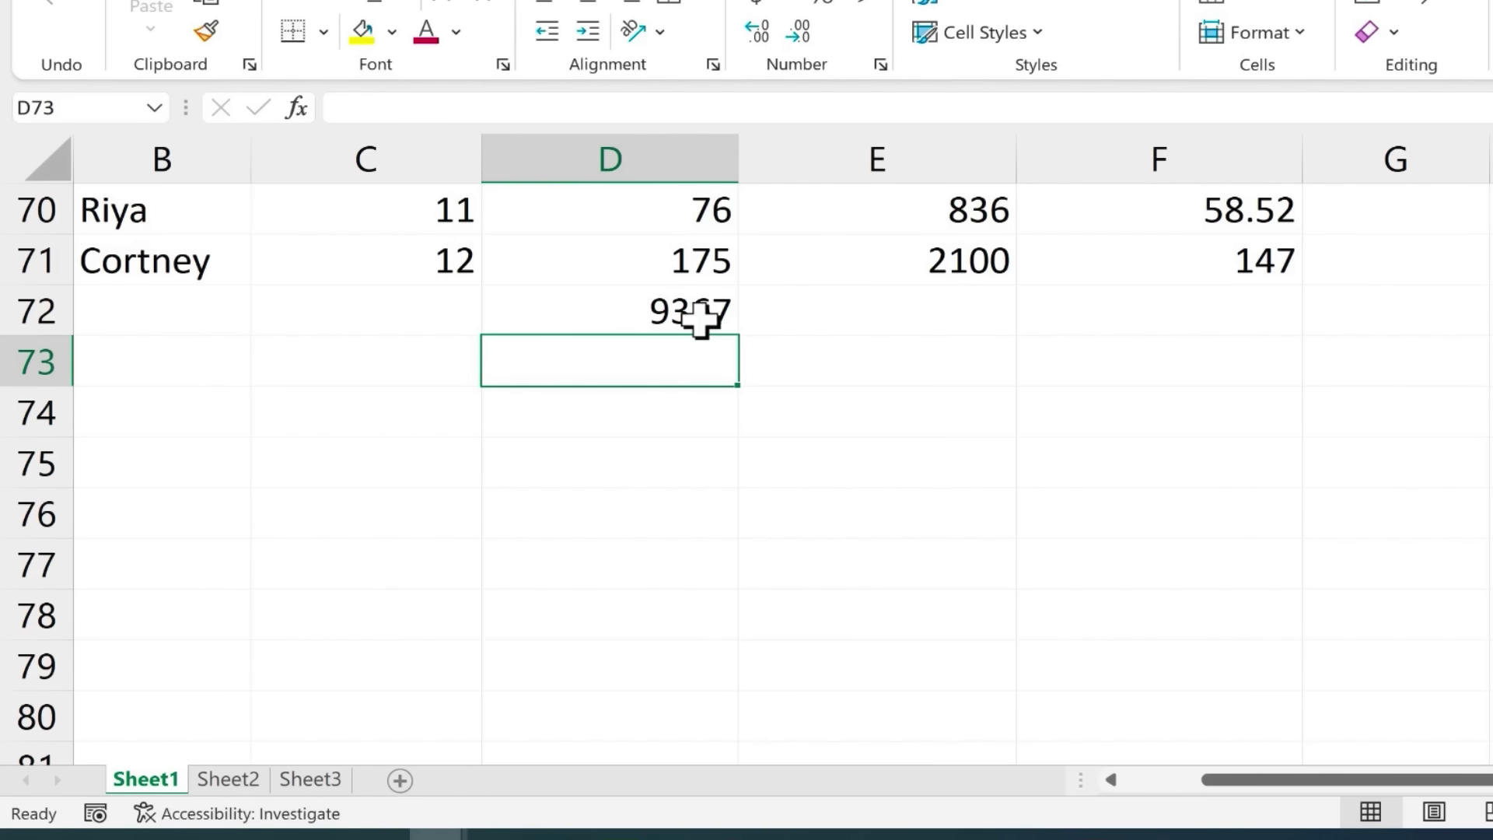
key(ctrl+z)
key(ctrl+z)
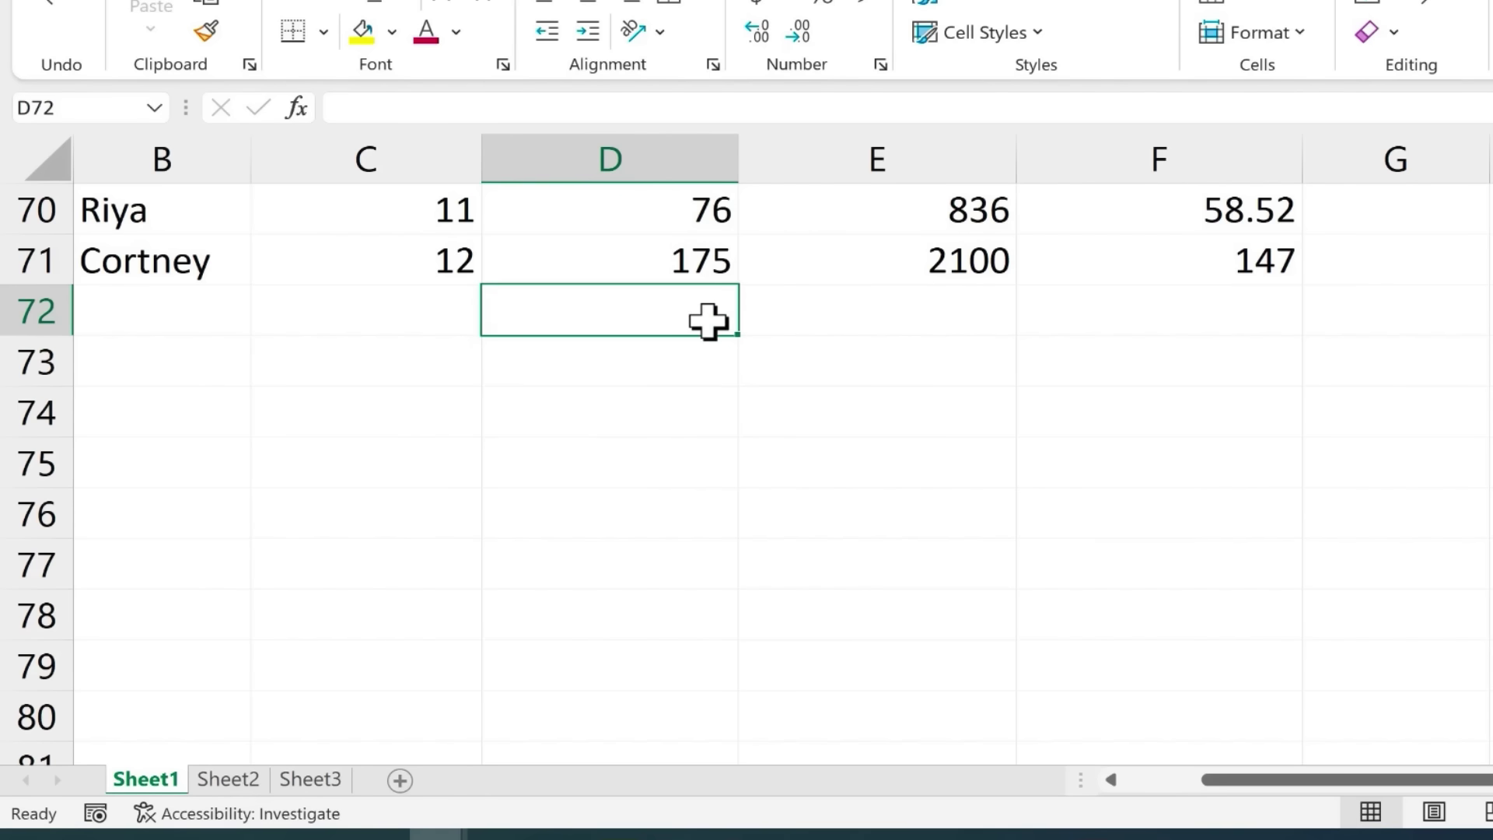
Enter a SUM formula in D72 by selecting the Hours Worked cells D2:D71 directly on the sheet
double_click(708, 320)
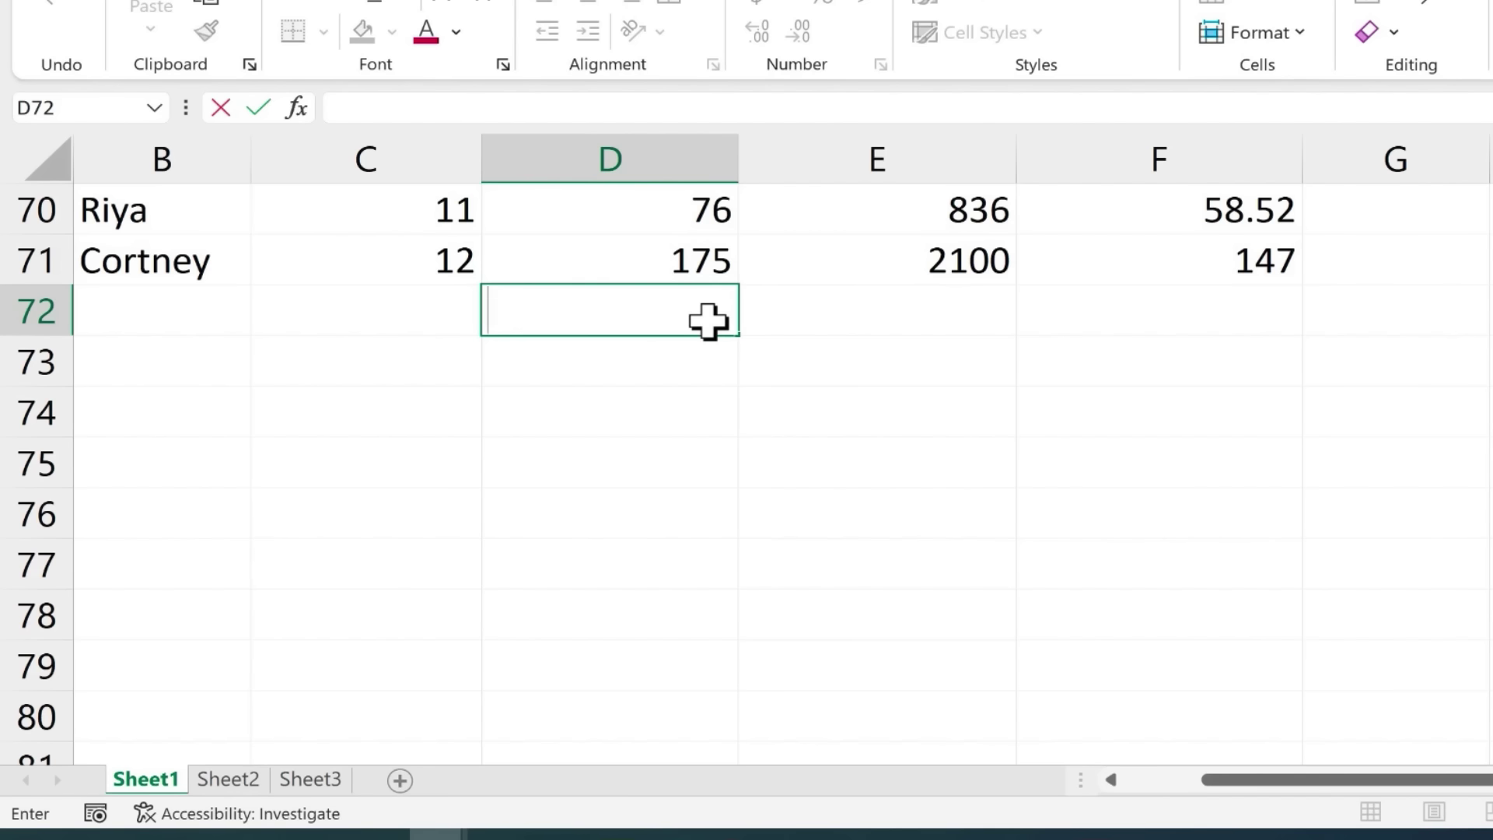
text(=)
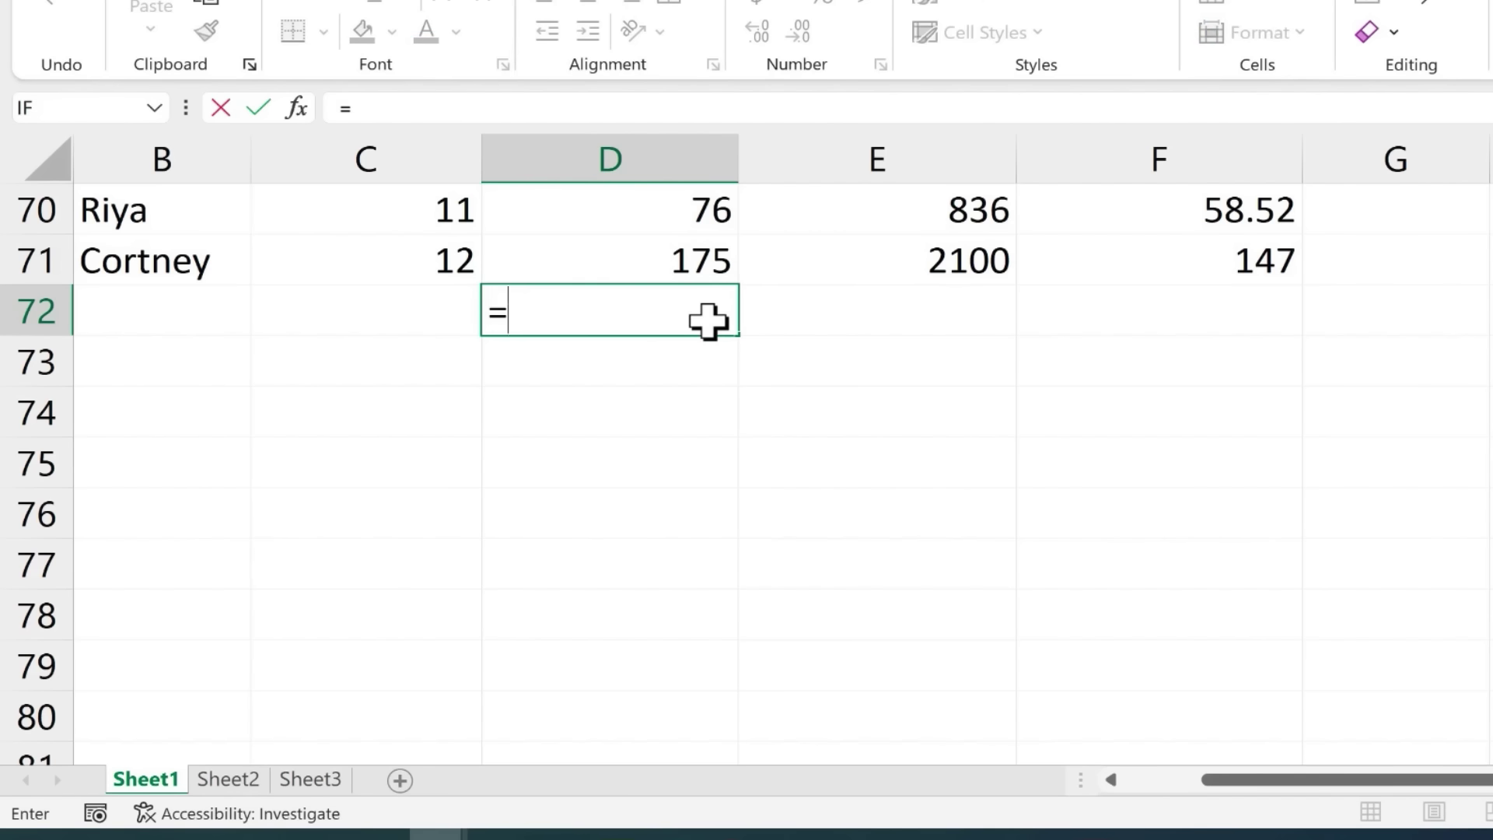
text(sum()
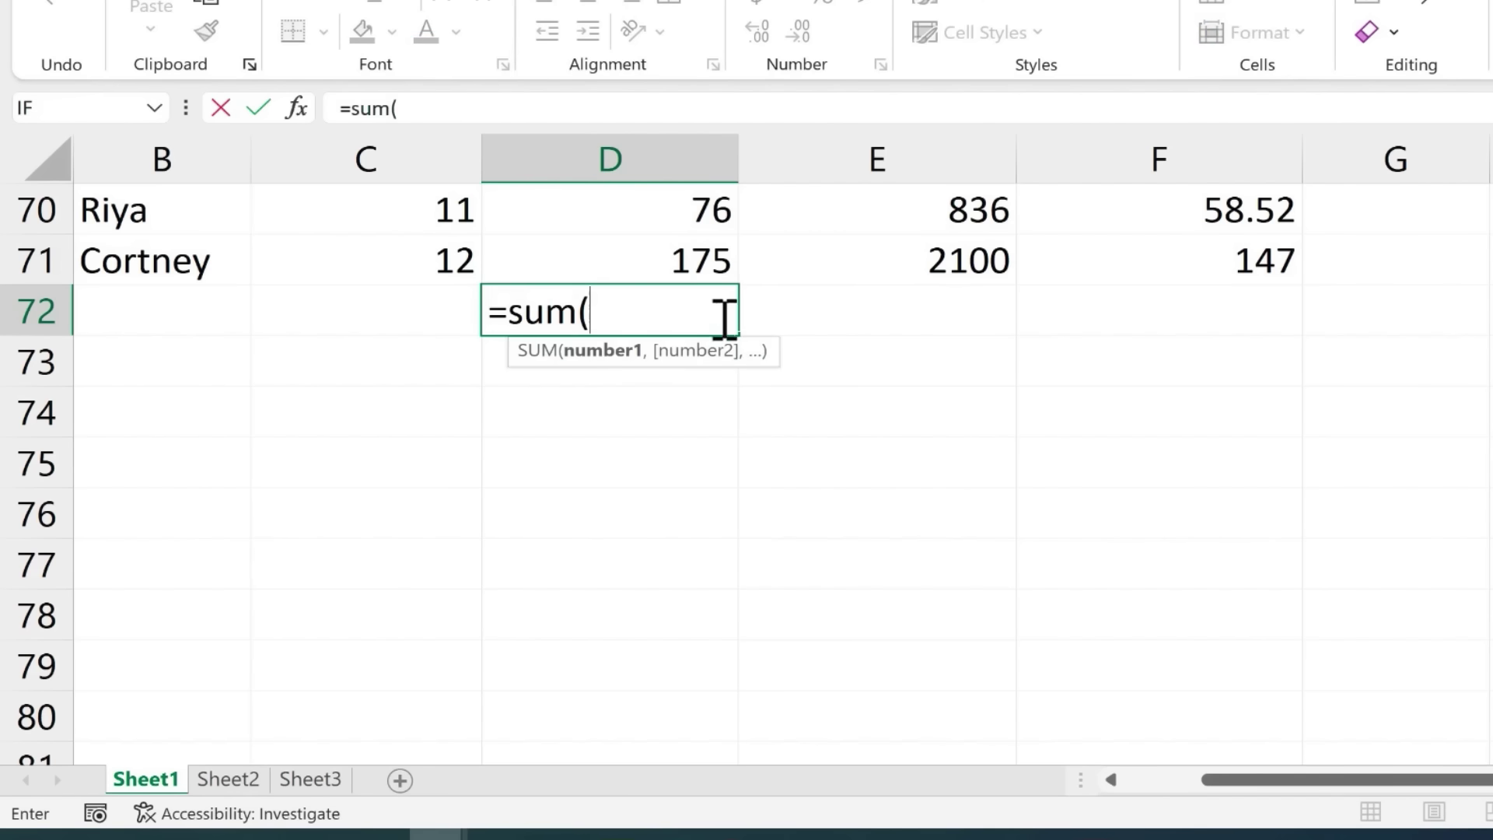
click(636, 257)
drag(636, 256, 662, 285)
scroll(661, 304, down, 20)
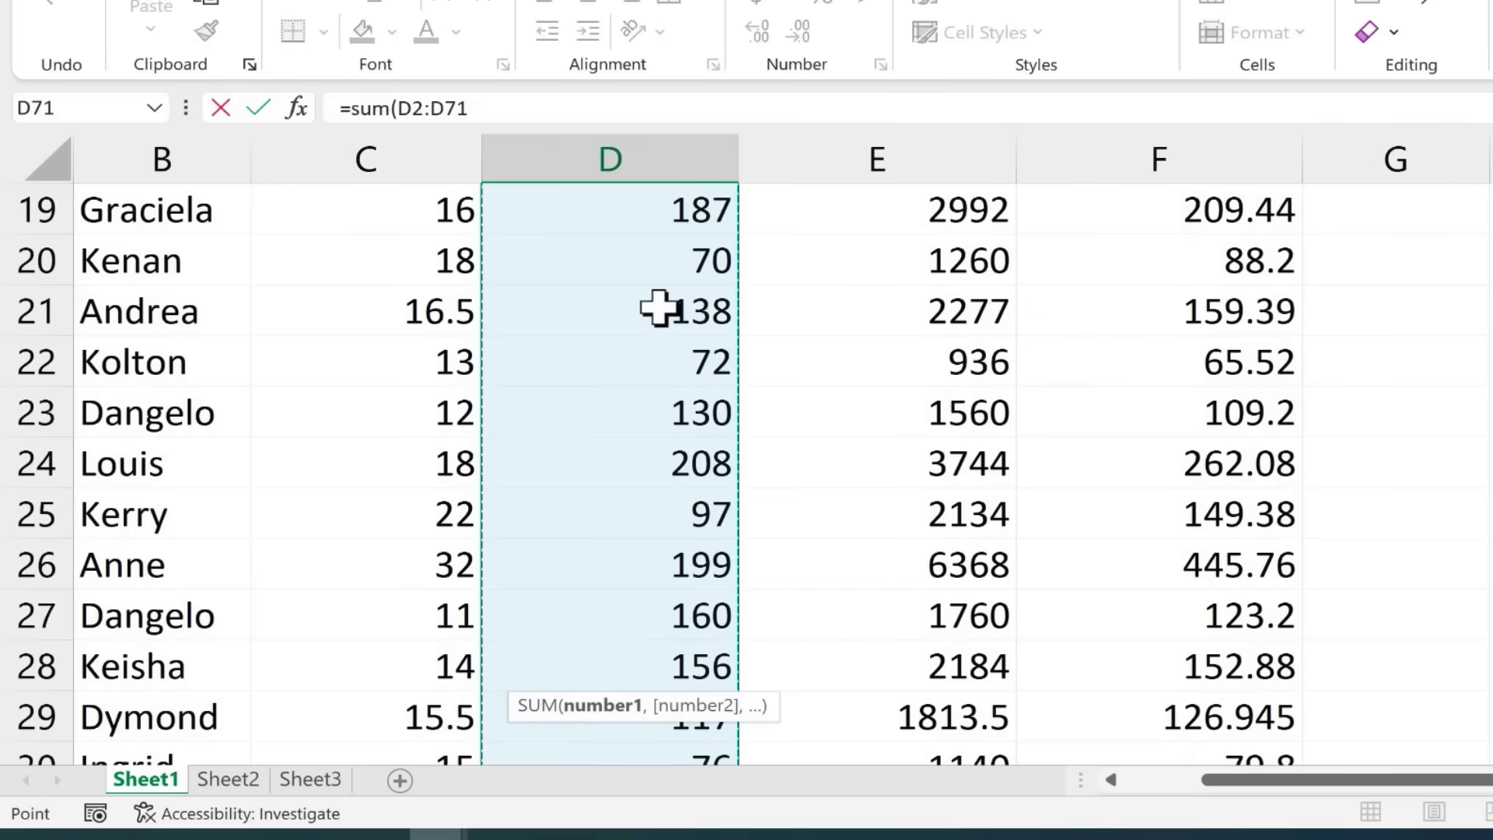
scroll(724, 376, up, 3)
scroll(723, 393, down, 2)
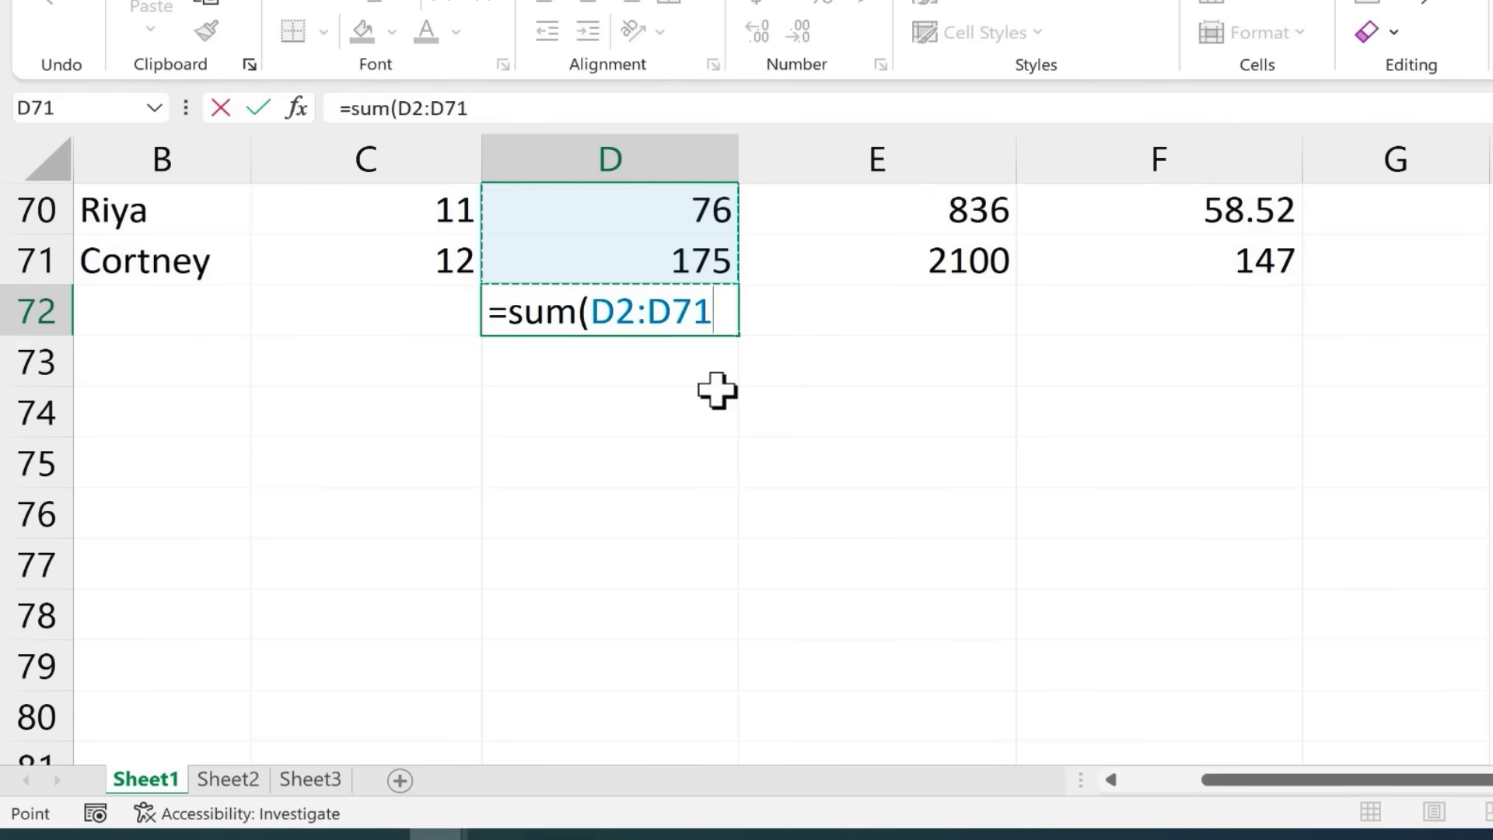
key(Return)
Clear the SUM formula from D72
click(698, 314)
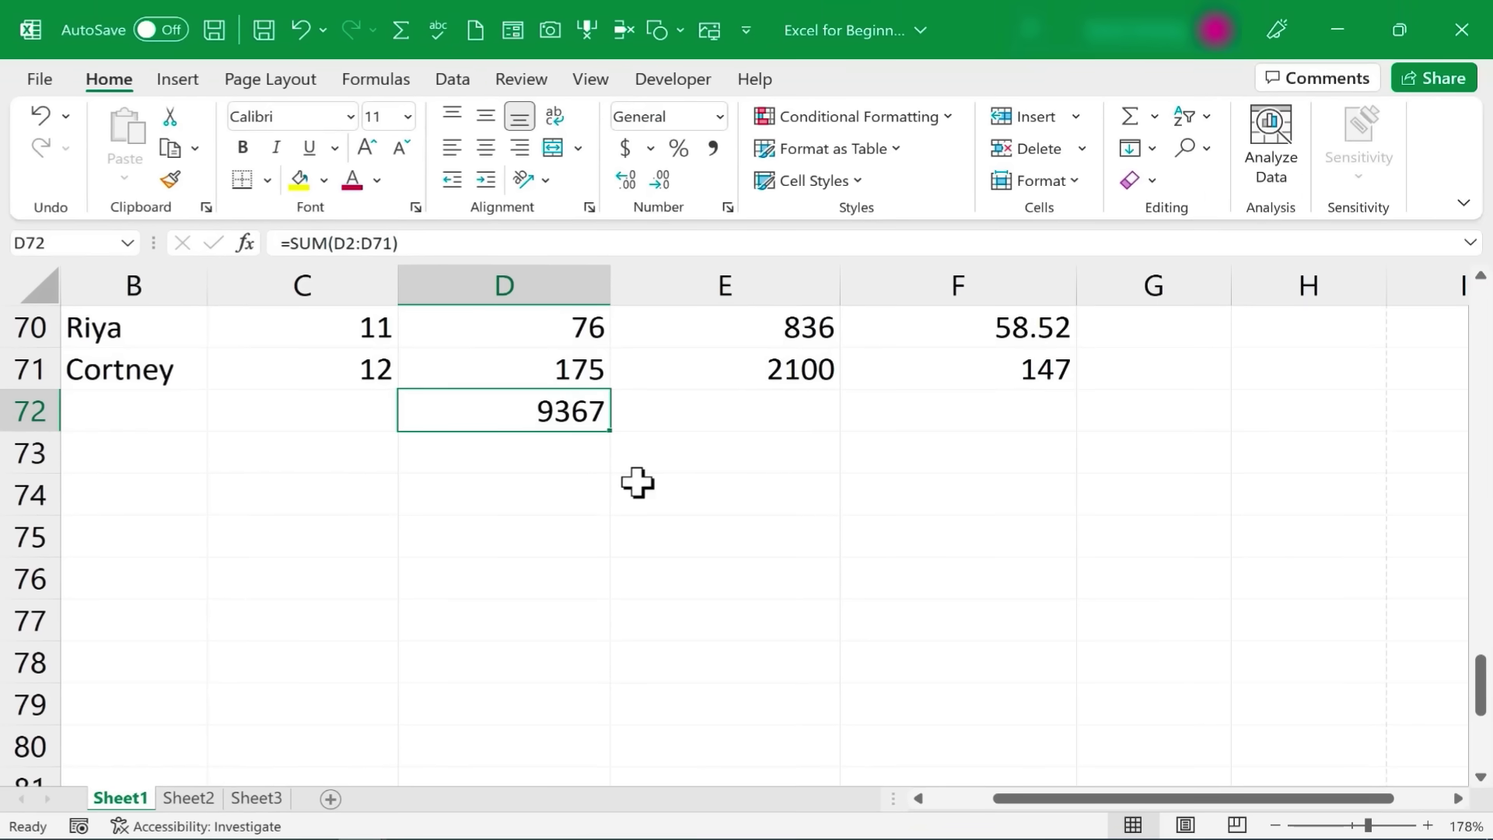
key(BackSpace)
key(Return)
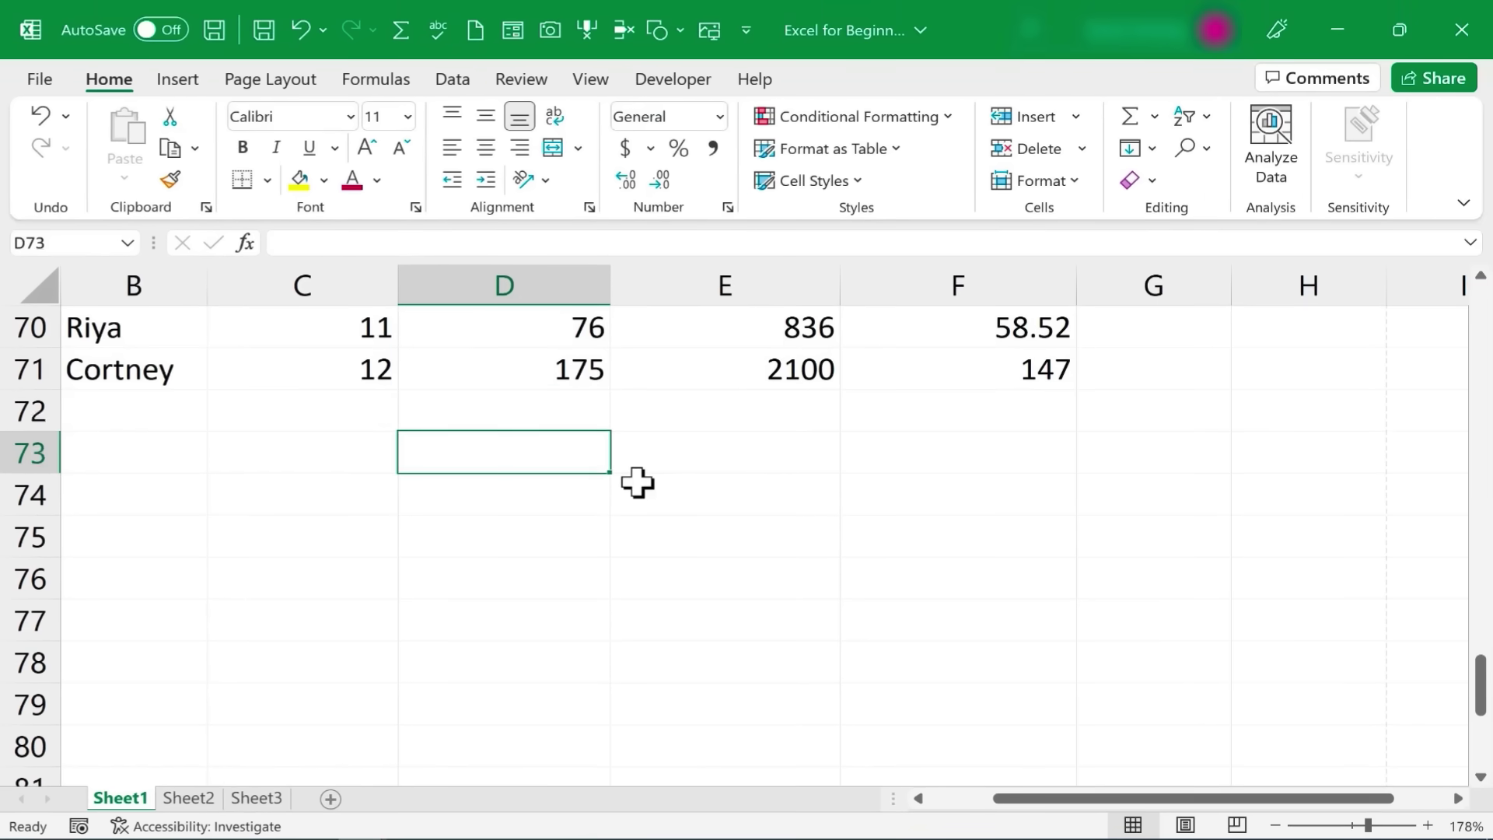
Use AutoSum in D72 to total the Hours Worked values in D2:D71
click(550, 411)
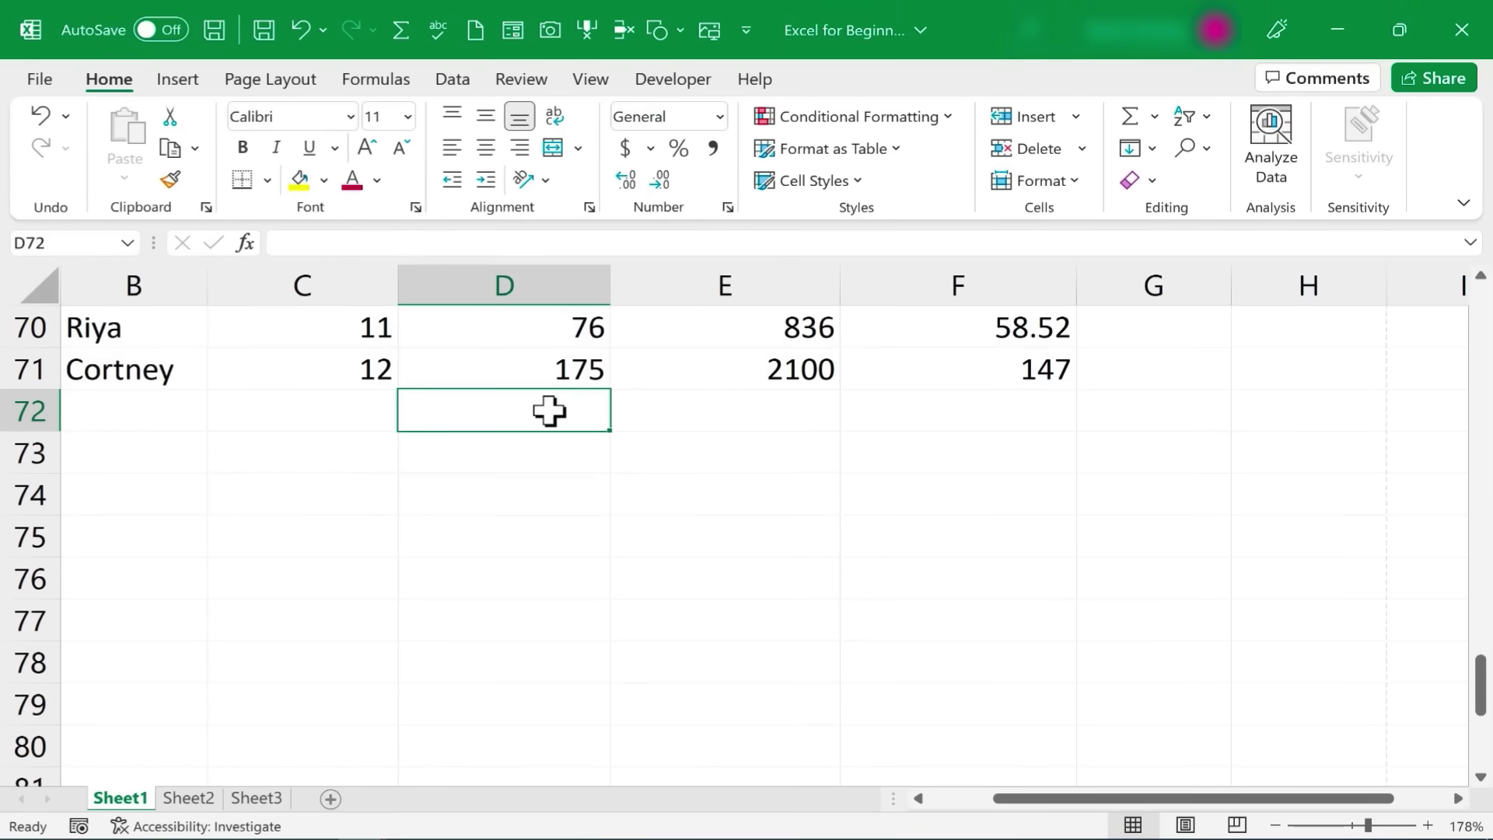
click(580, 480)
click(566, 418)
scroll(651, 443, up, 20)
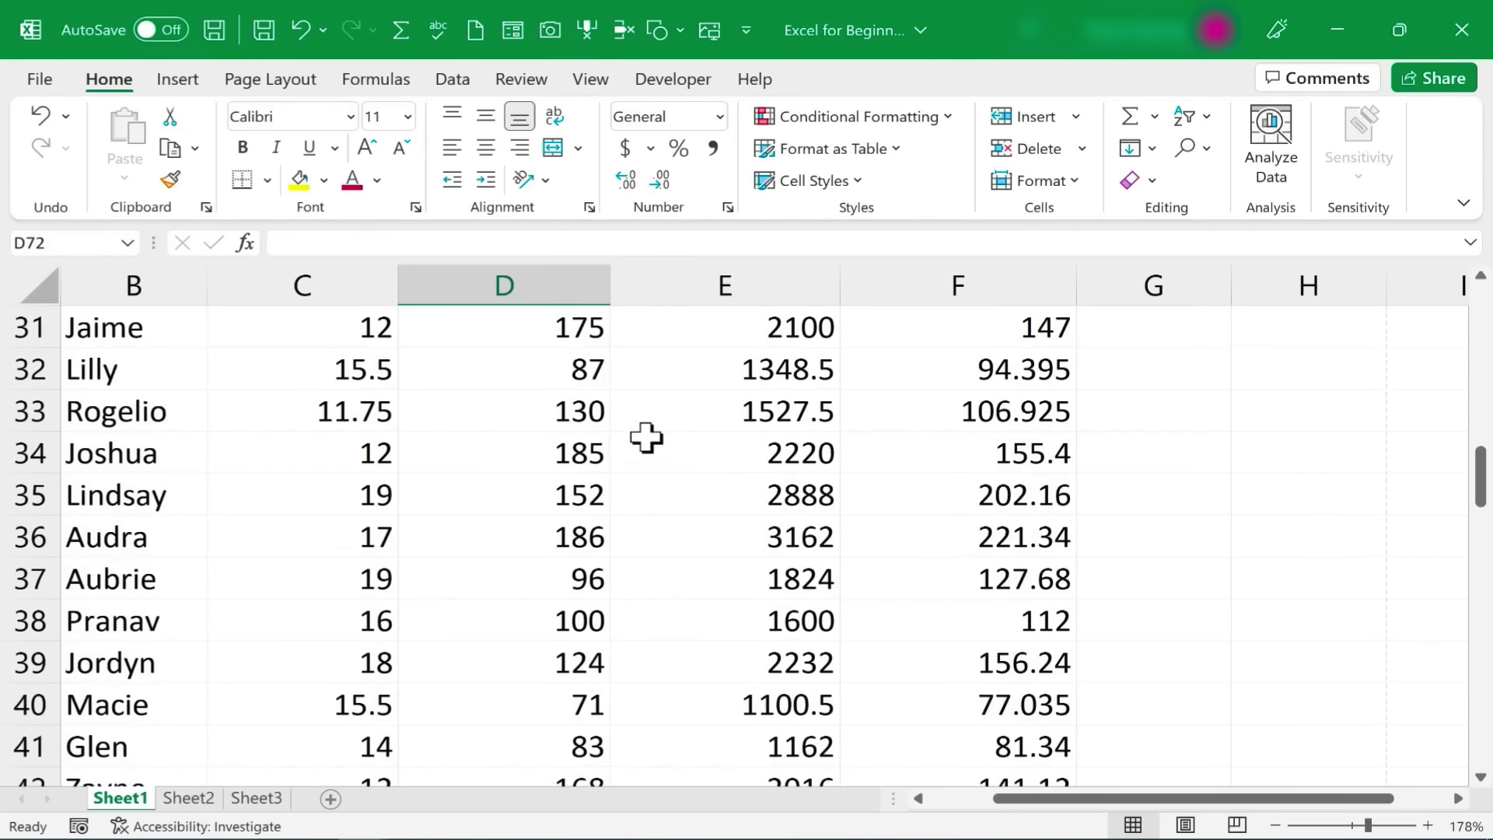
key(ctrl+BackSpace)
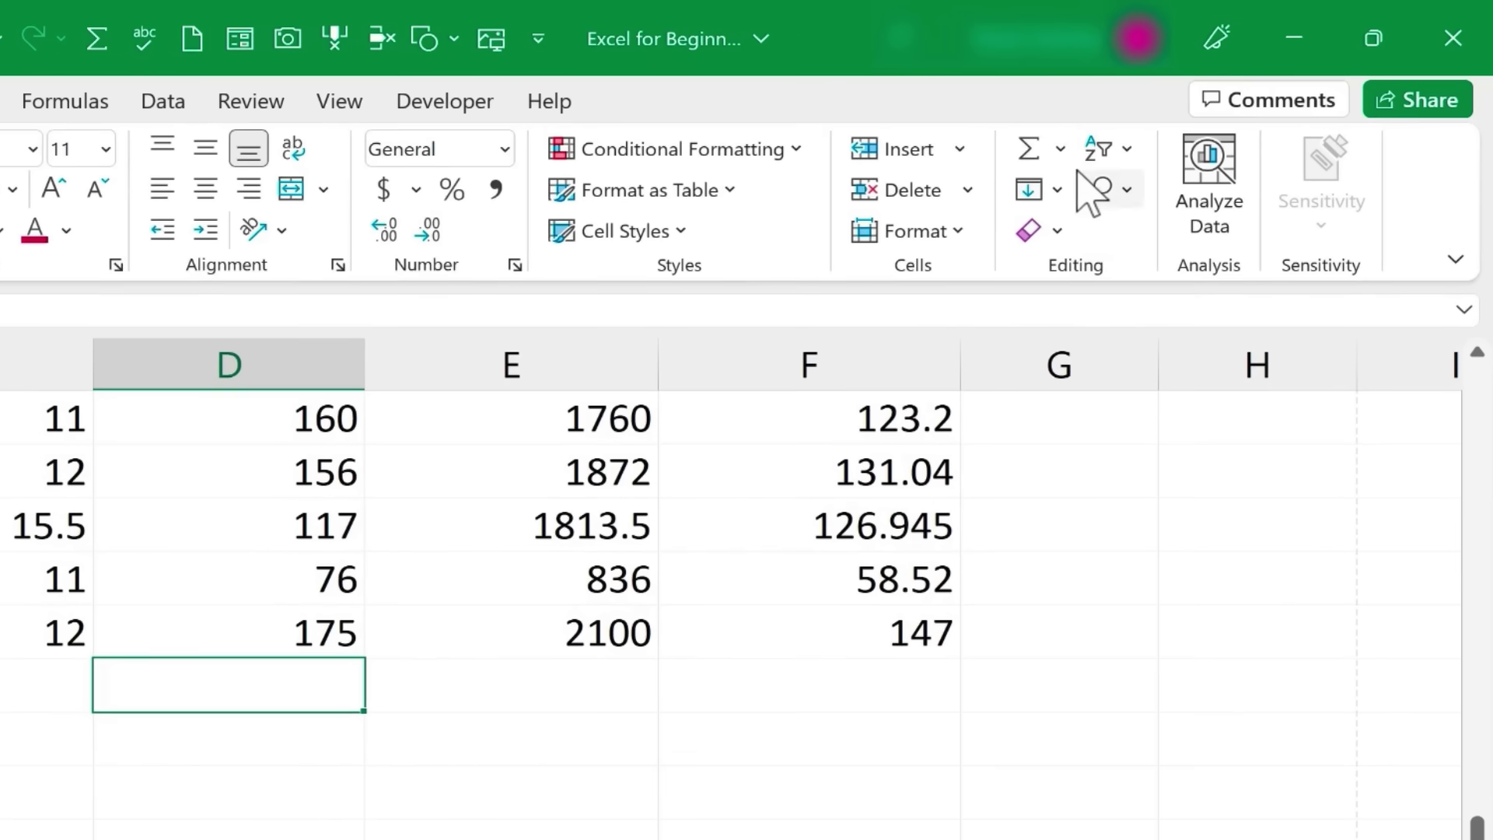
click(1030, 152)
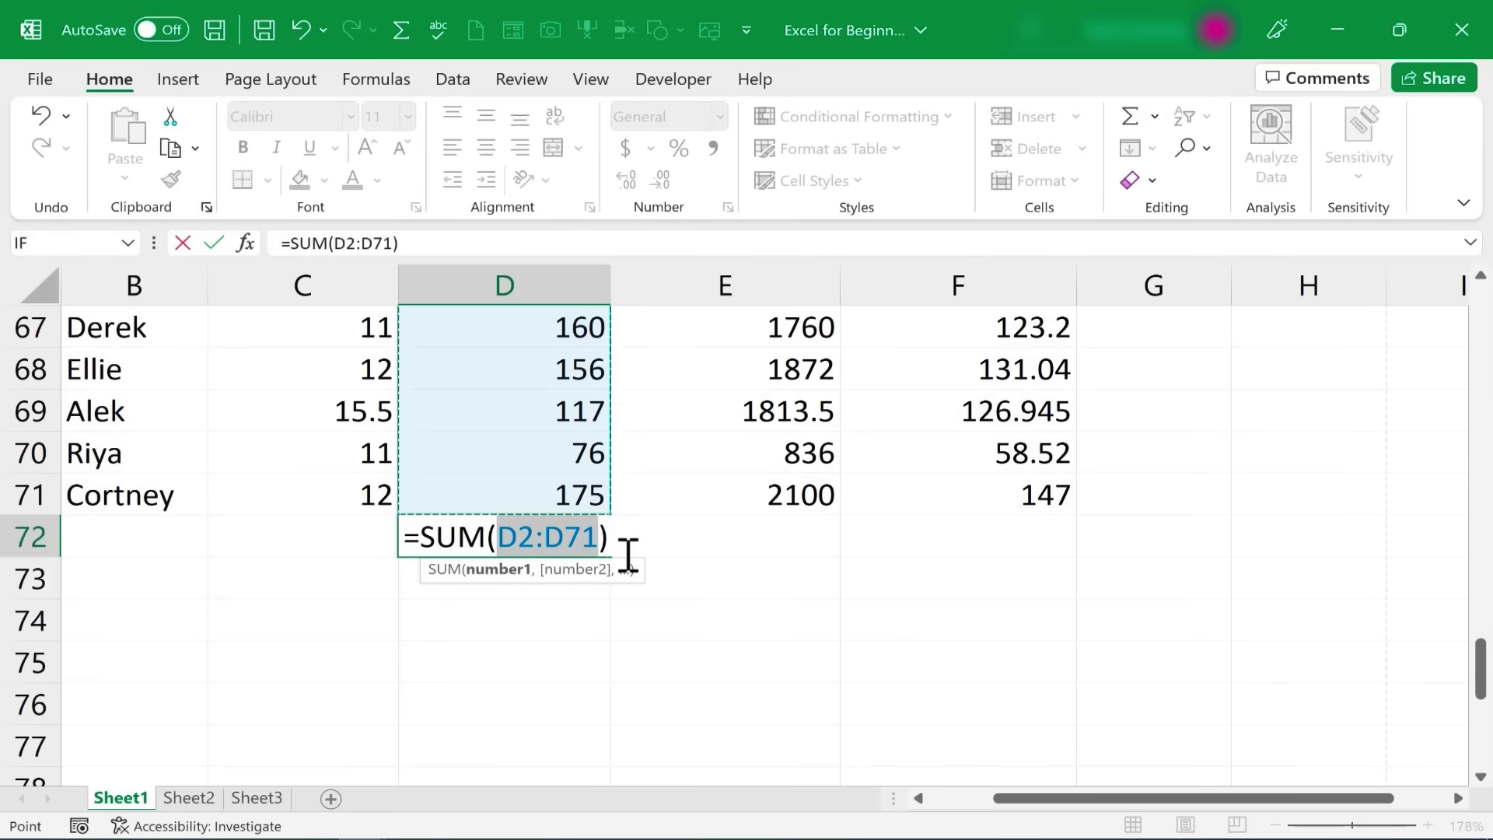
key(Return)
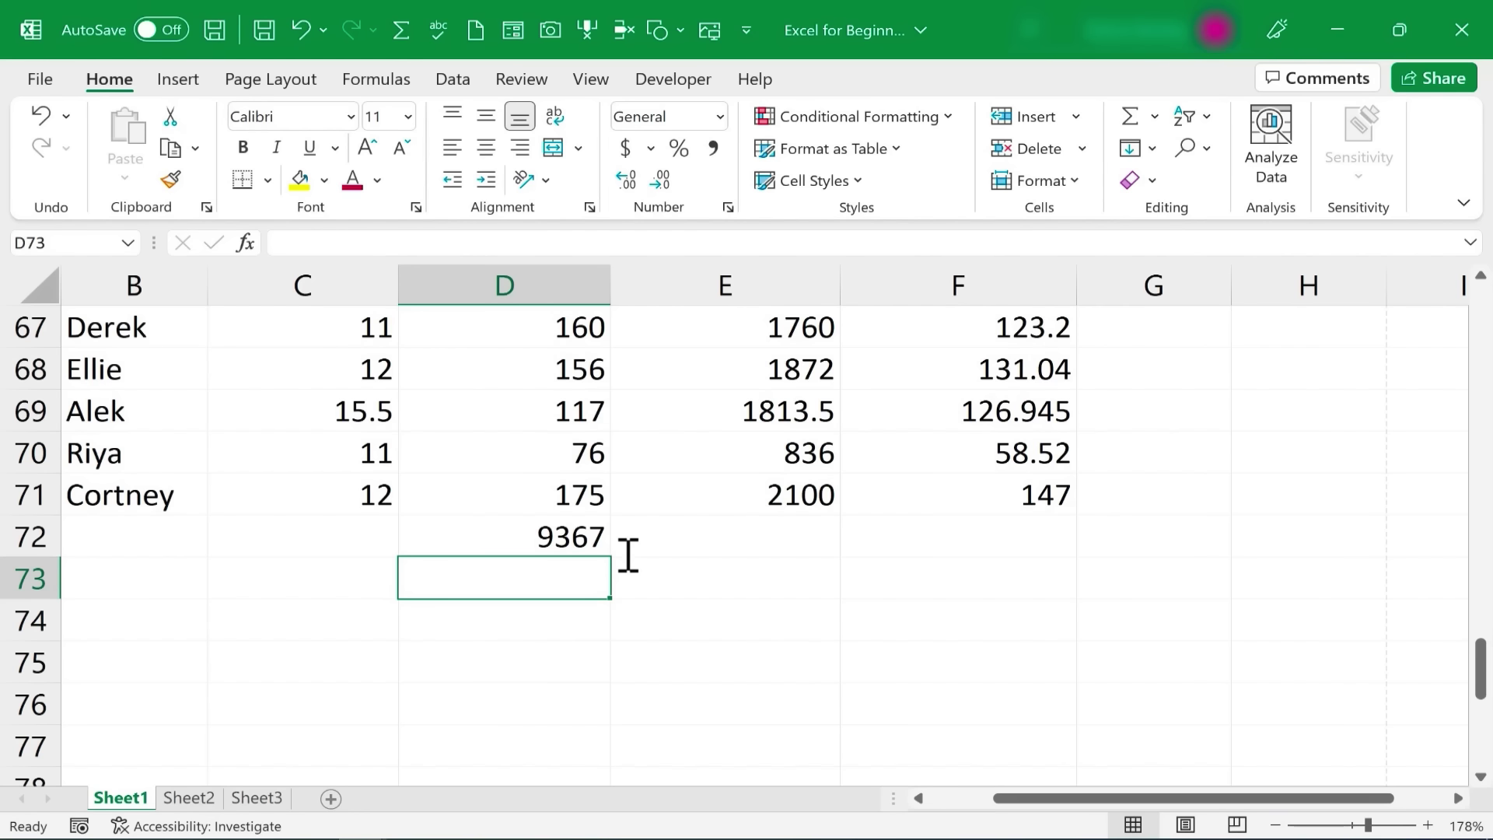
Enter the label Totals: in C72, beside the hours total, and format it bold and right-aligned
click(316, 532)
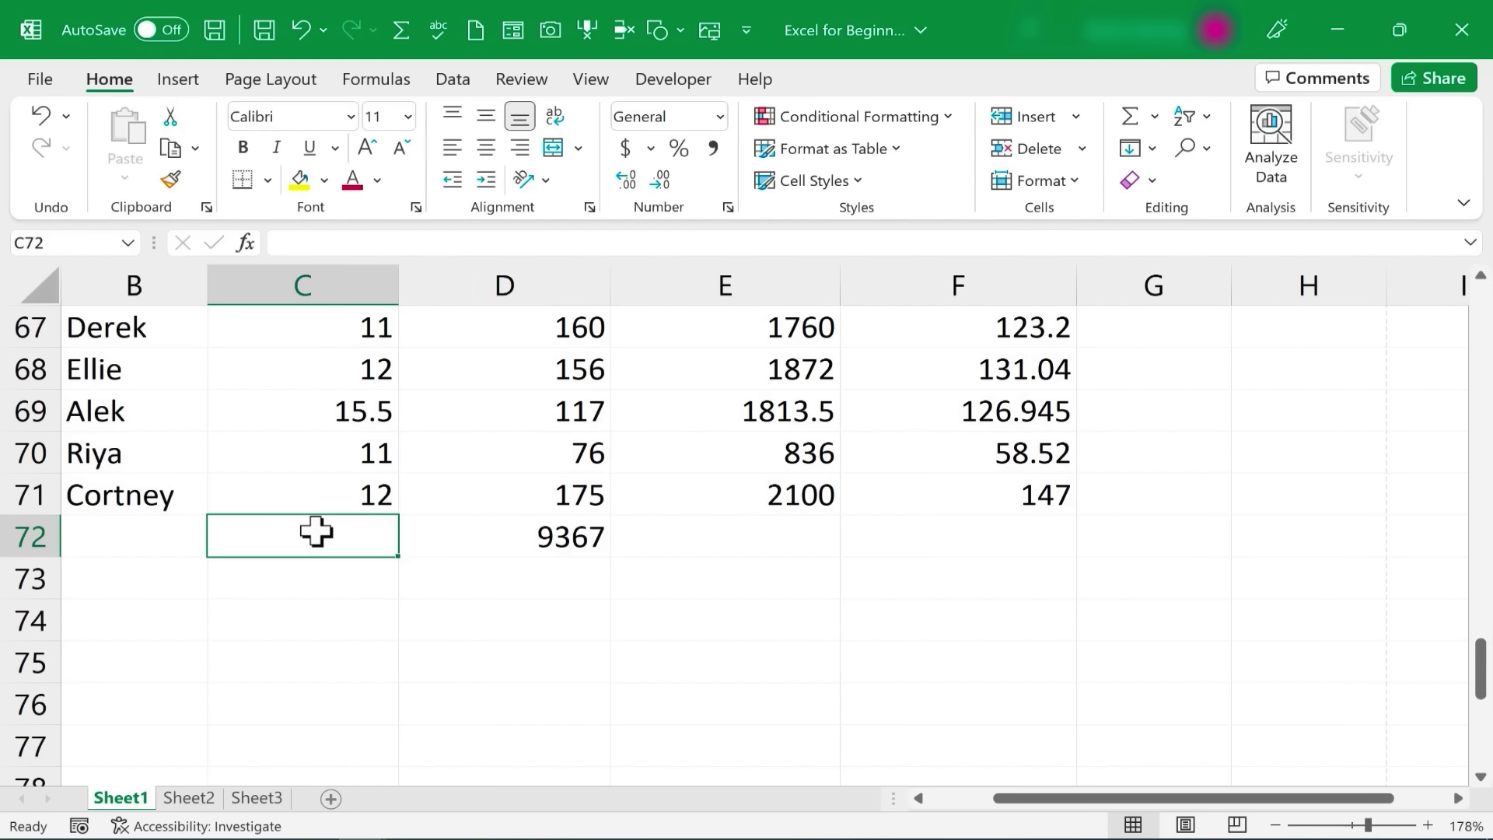
text(Totals:)
key(Return)
key(Return)
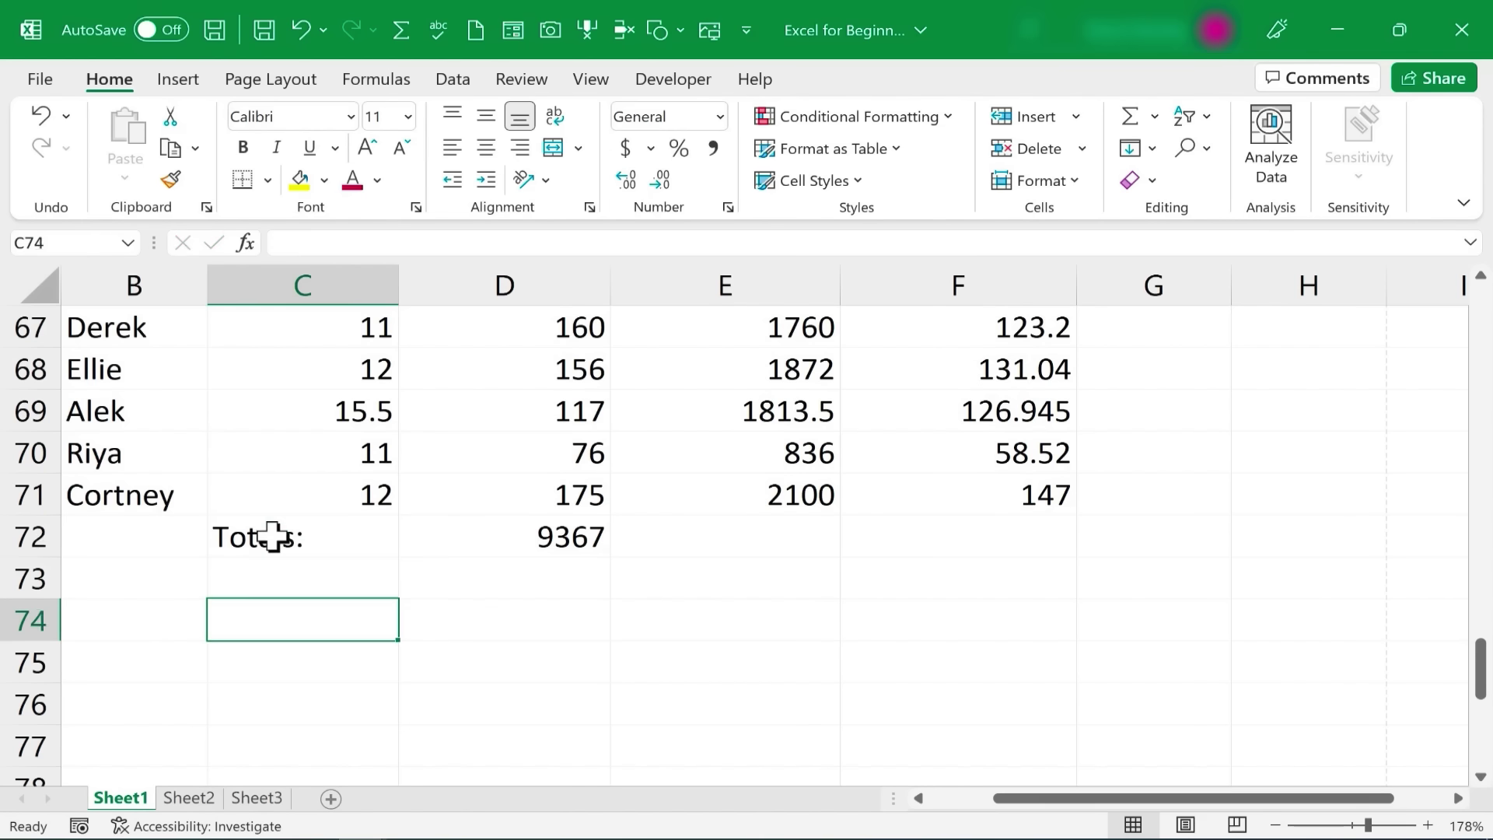
click(272, 537)
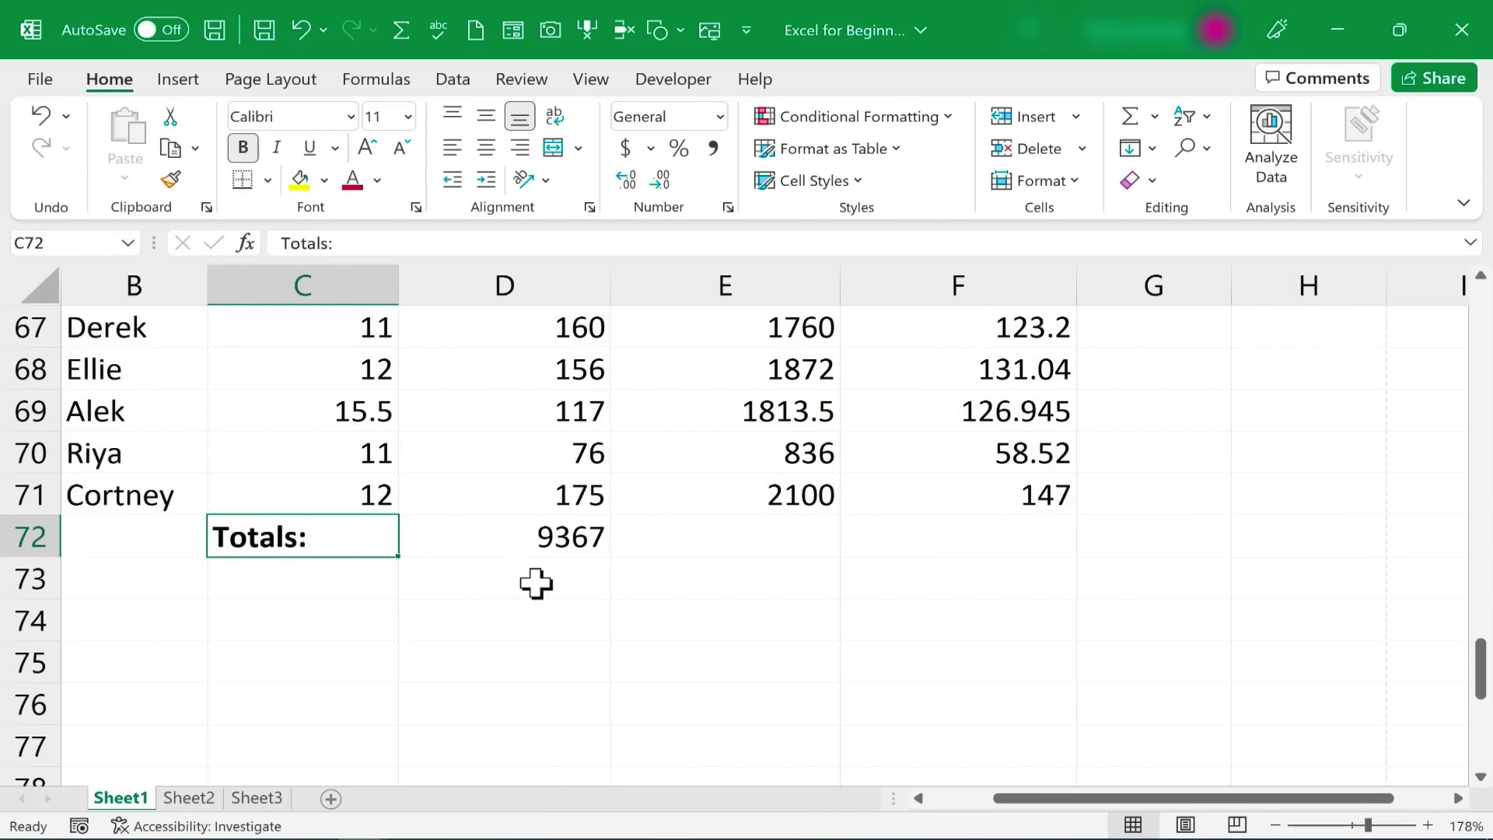
click(521, 148)
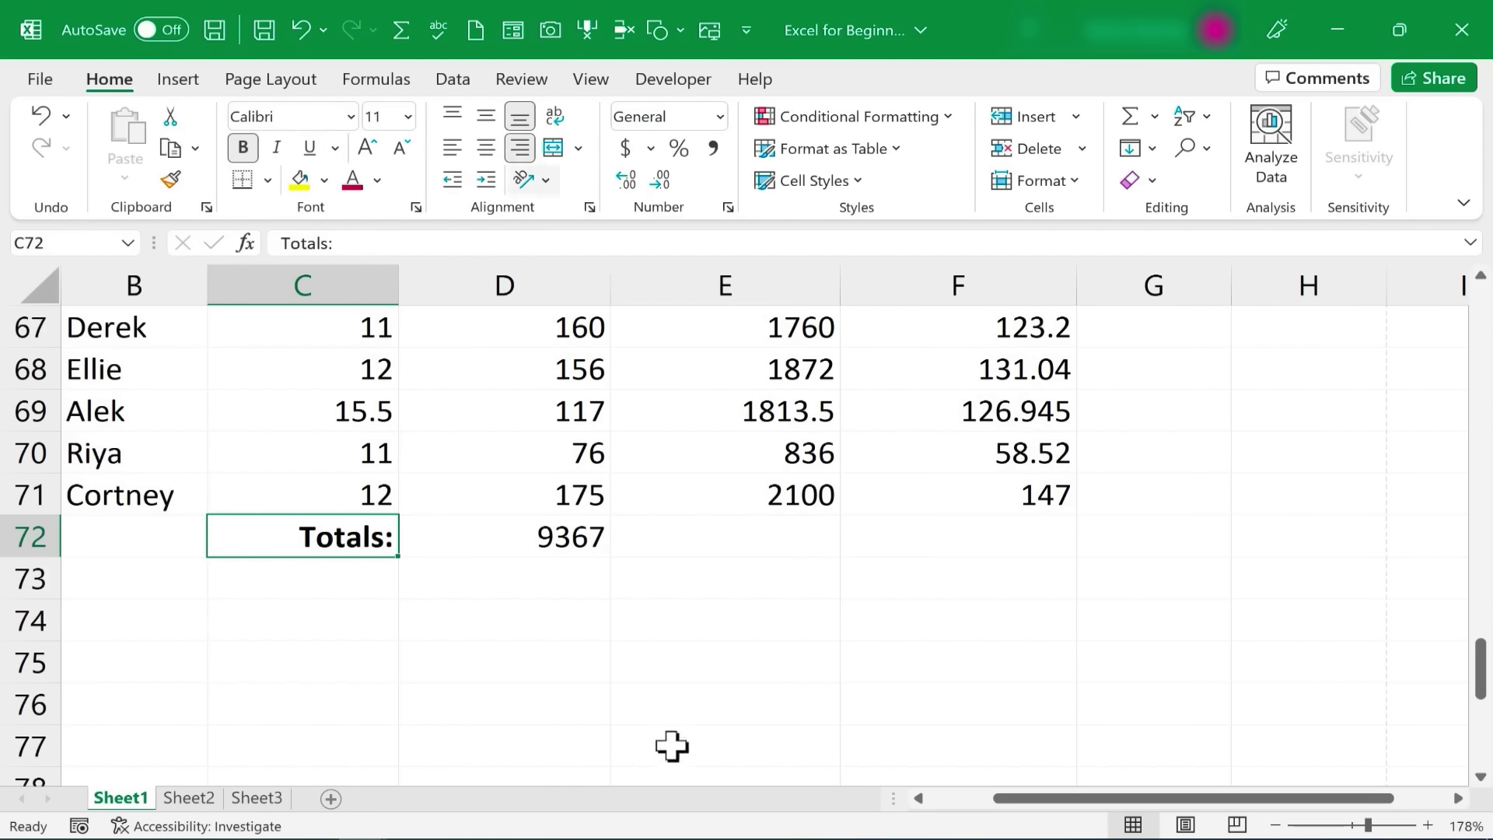
Fill the SUM formula from D72 across to E72 and check the ranges used in both cells' formulas
click(727, 621)
scroll(738, 416, down, 1)
click(740, 416)
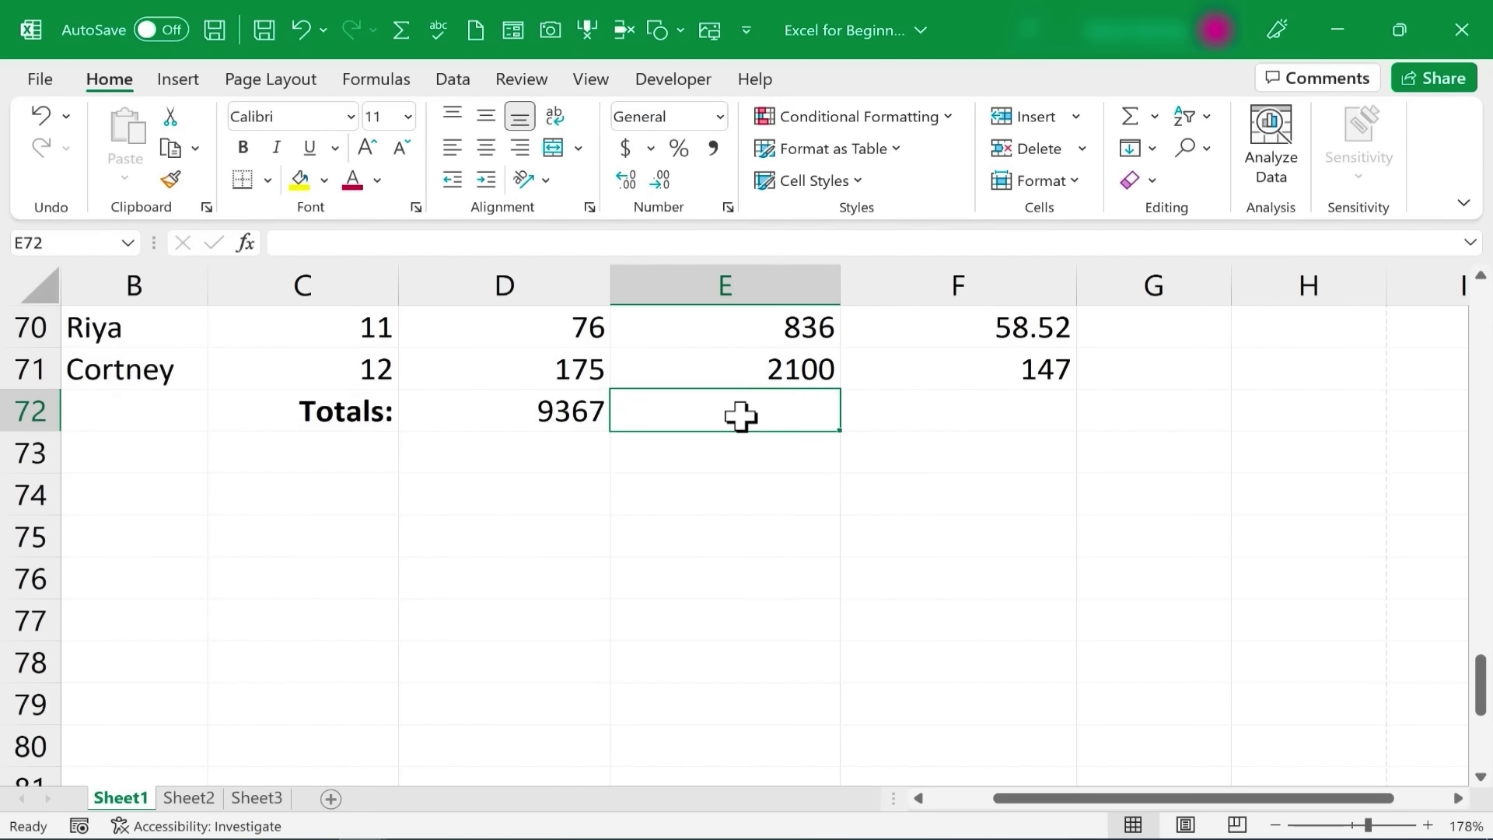
scroll(801, 482, up, 2)
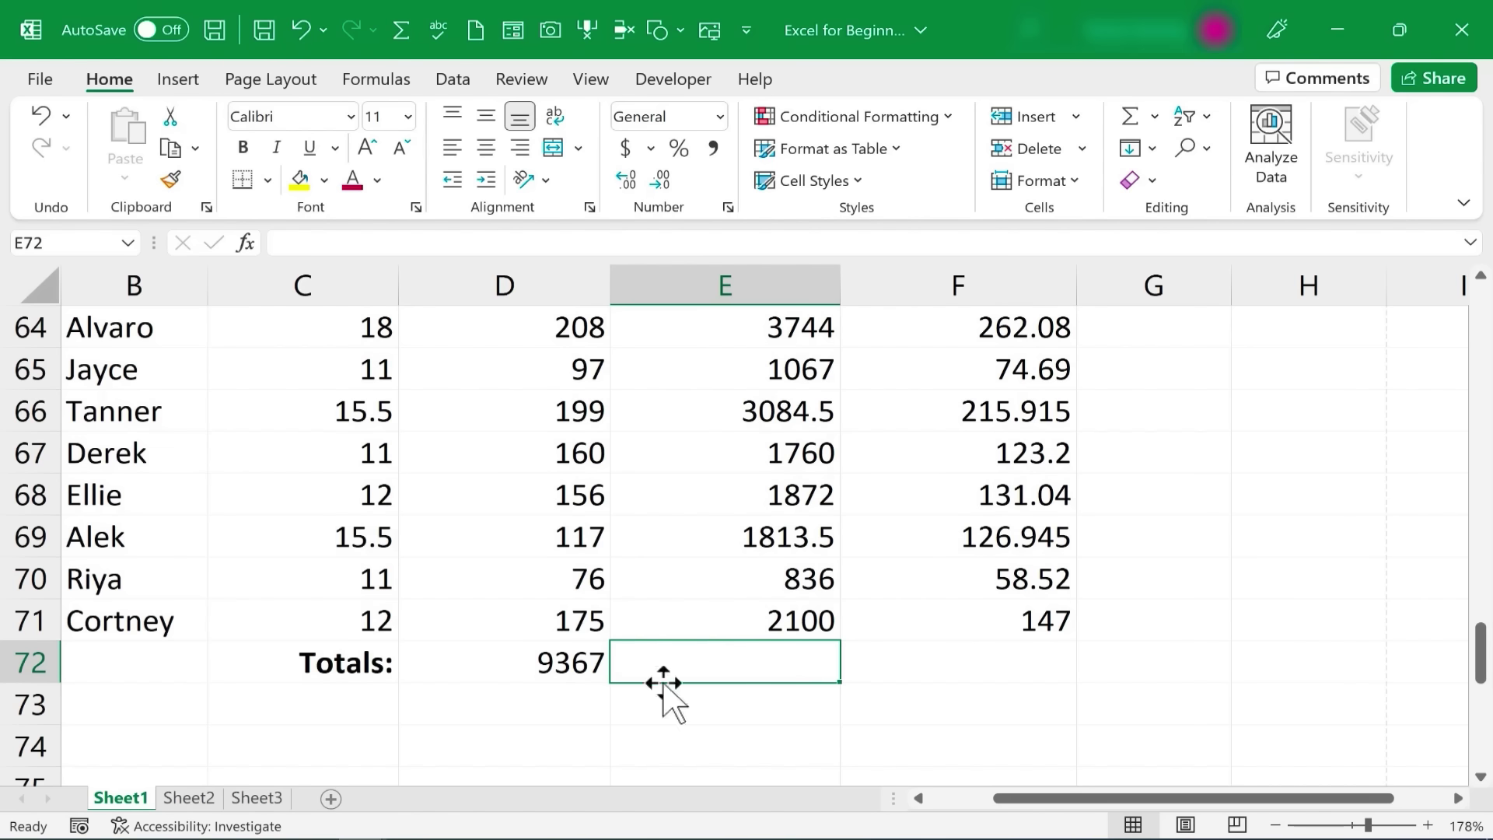
click(575, 669)
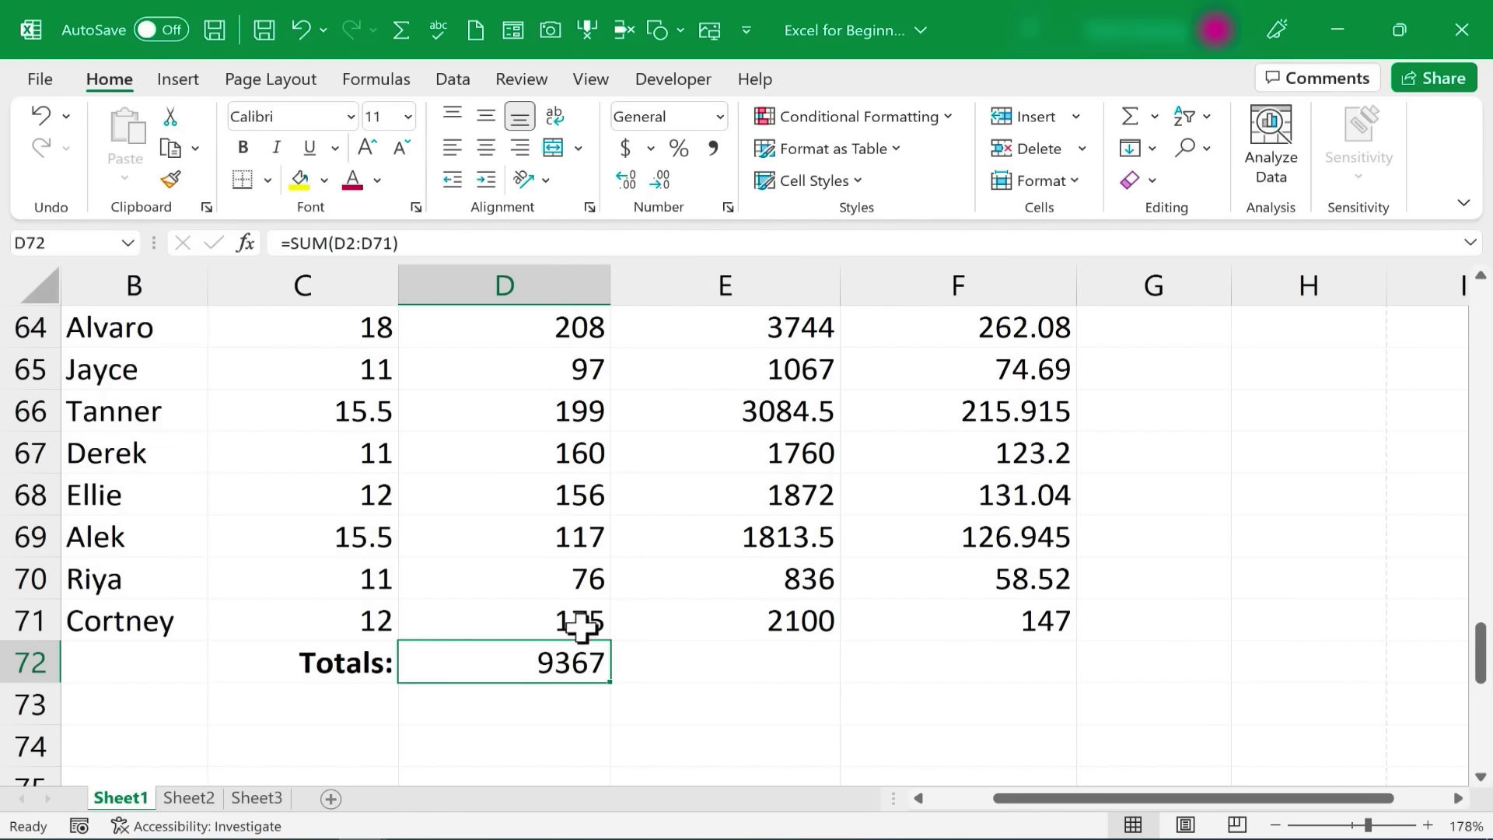
drag(610, 681, 816, 690)
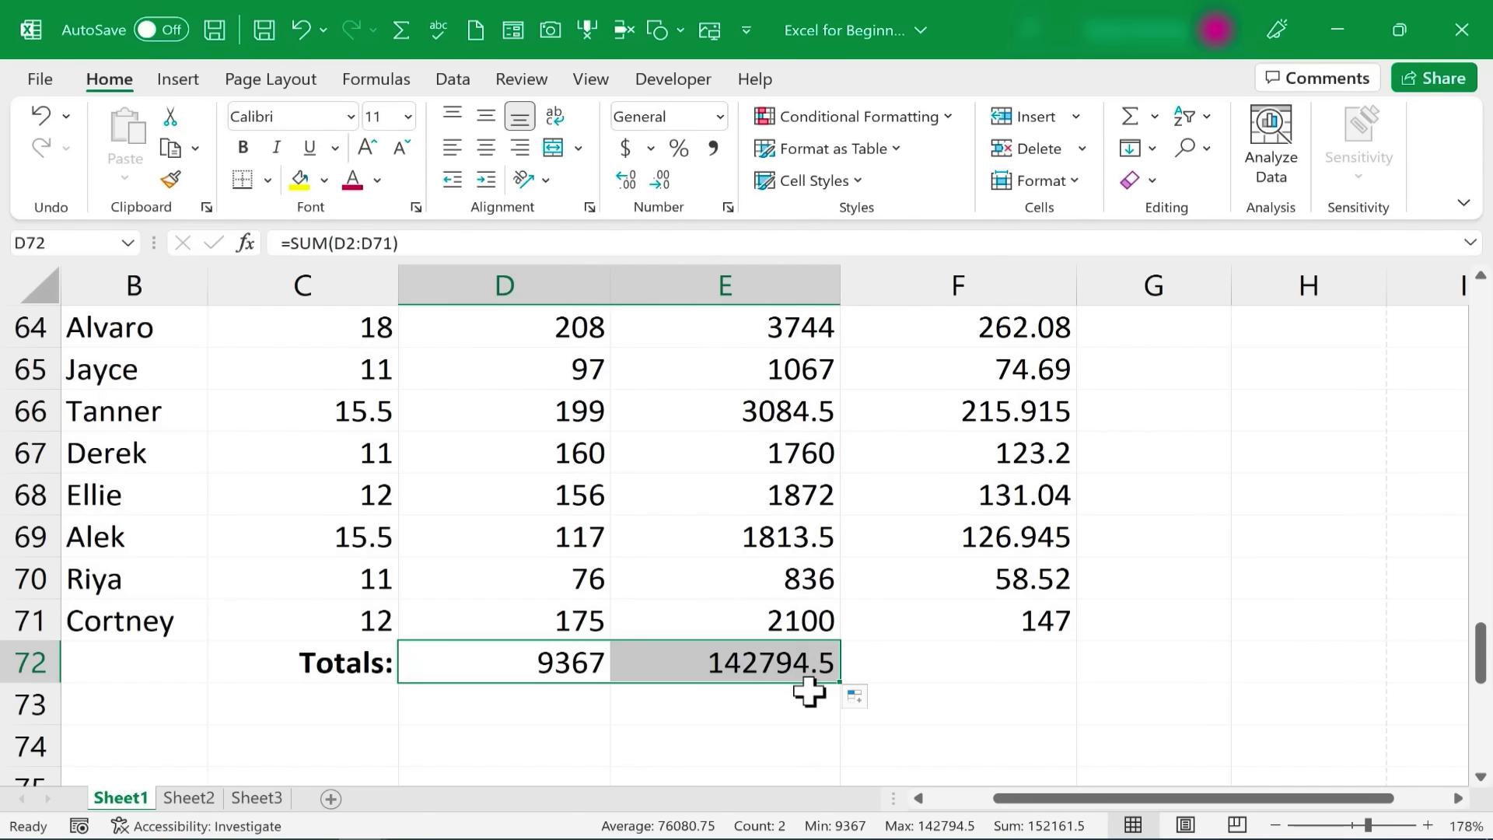
double_click(683, 657)
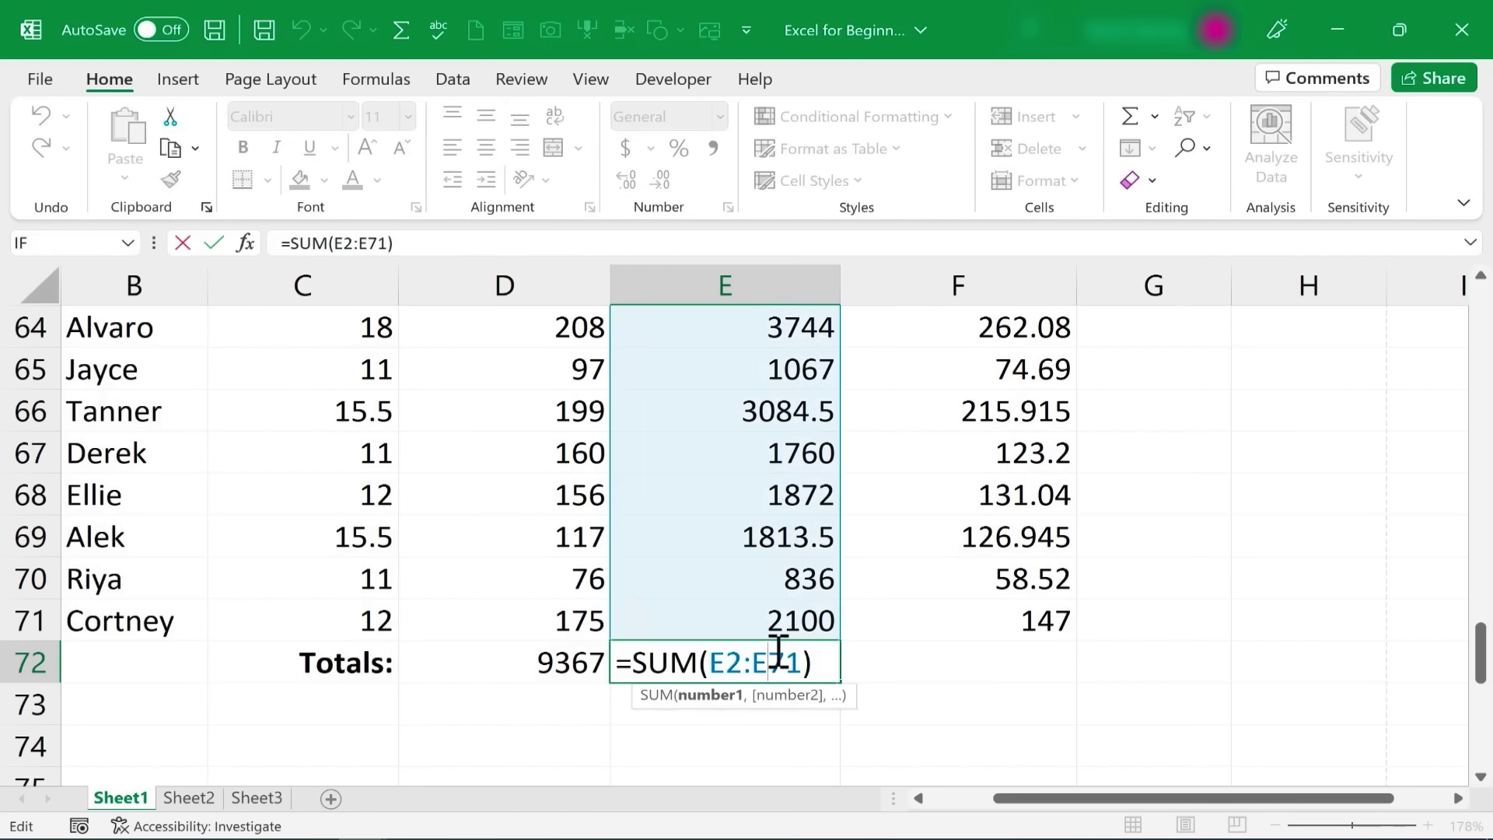
double_click(522, 669)
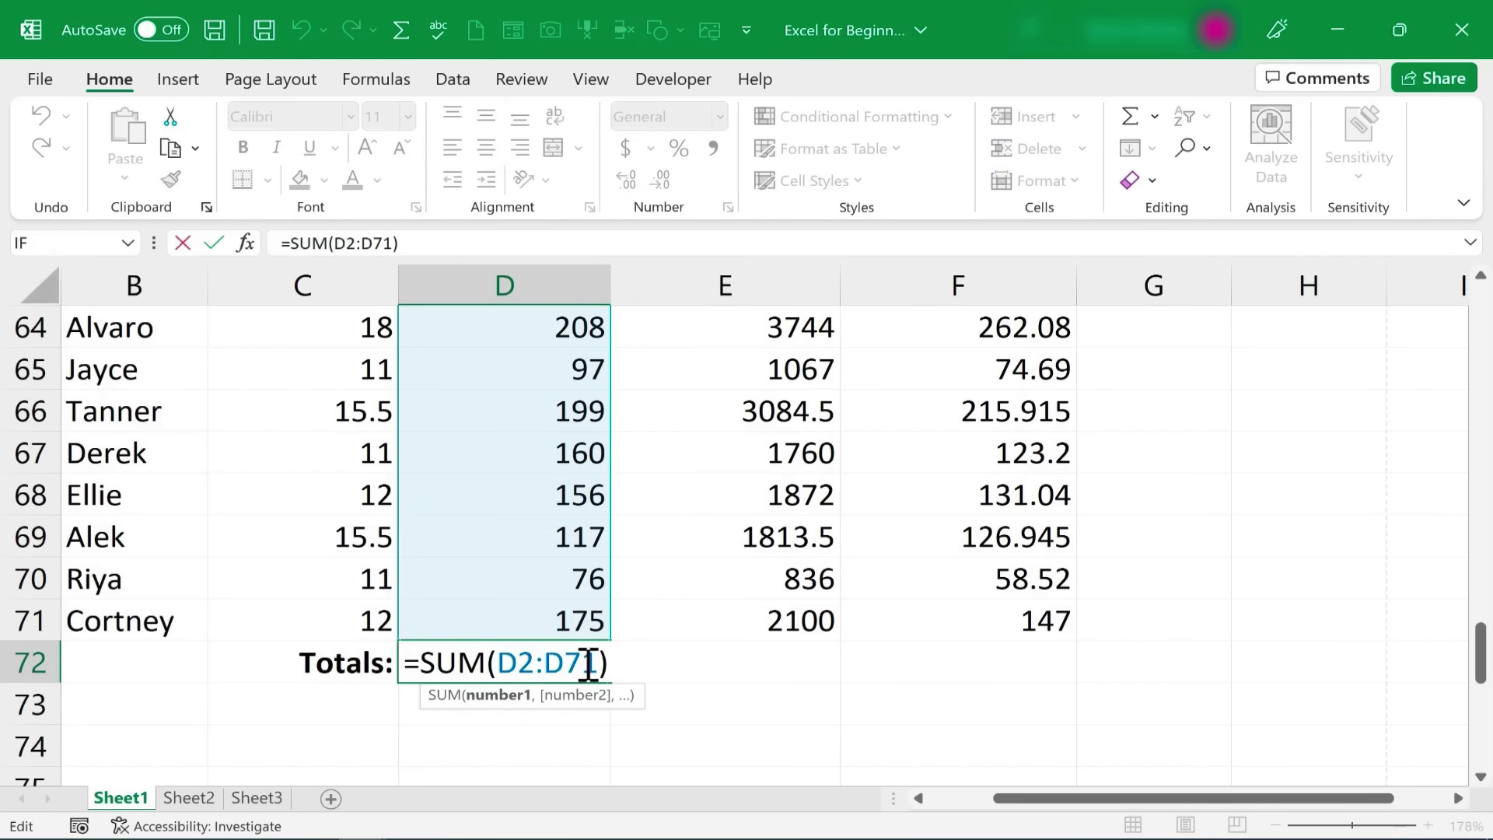
key(Escape)
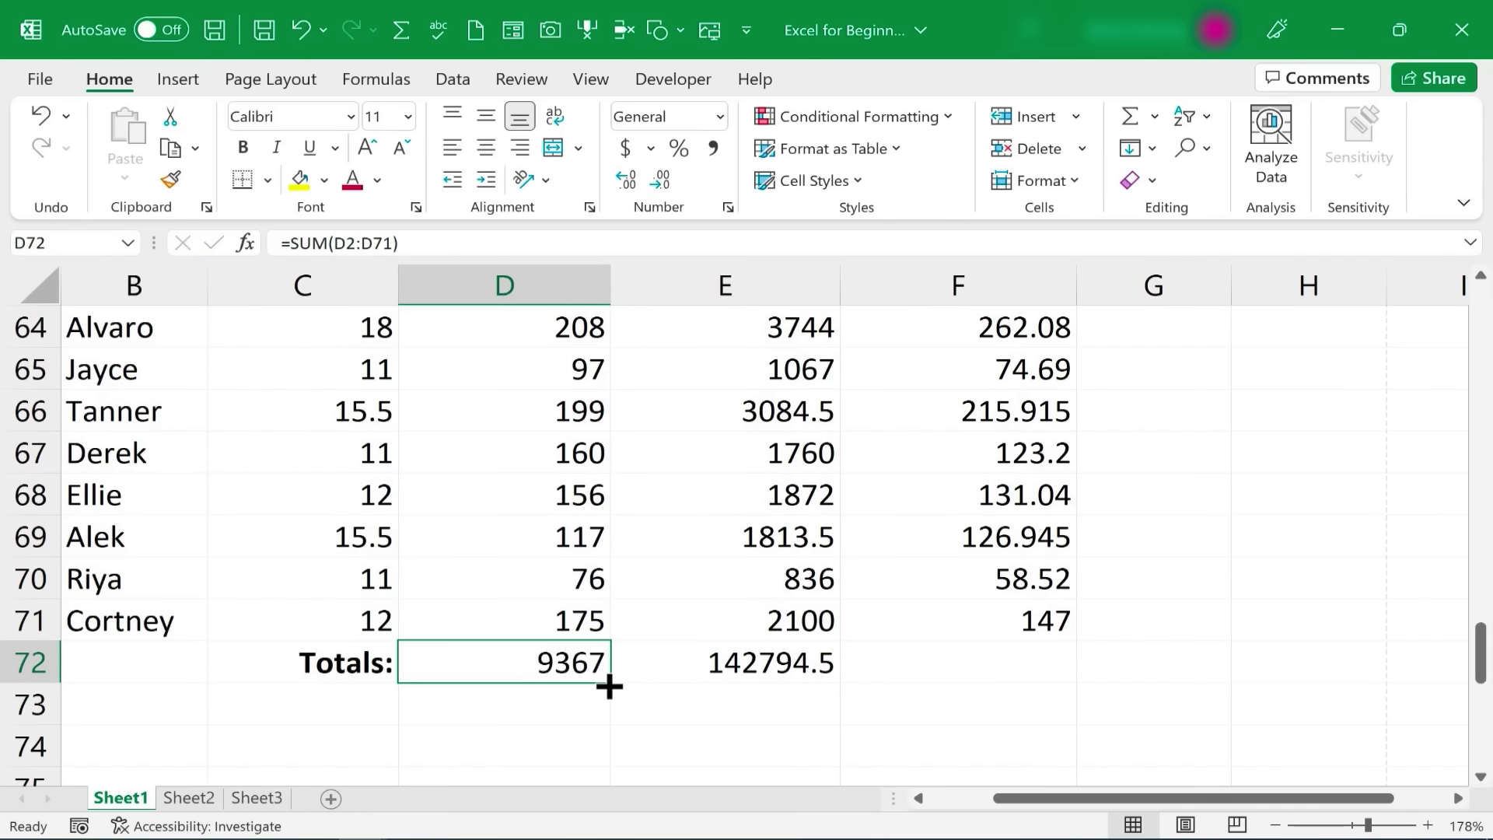
double_click(801, 672)
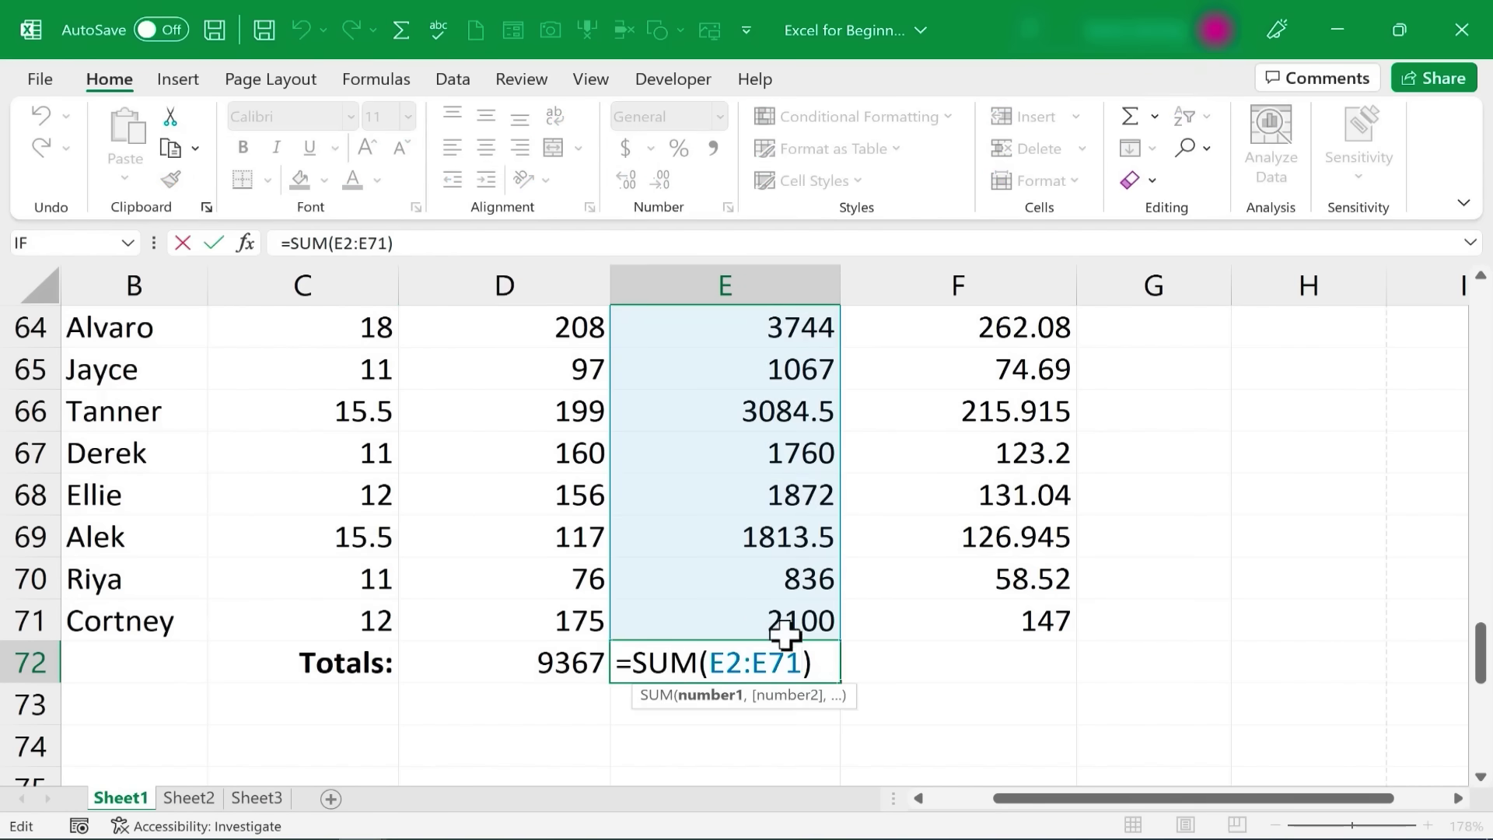
key(Escape)
Copy the Totals: label from C72 into C73 and change the copied text to Average:
click(366, 665)
key(ctrl+c)
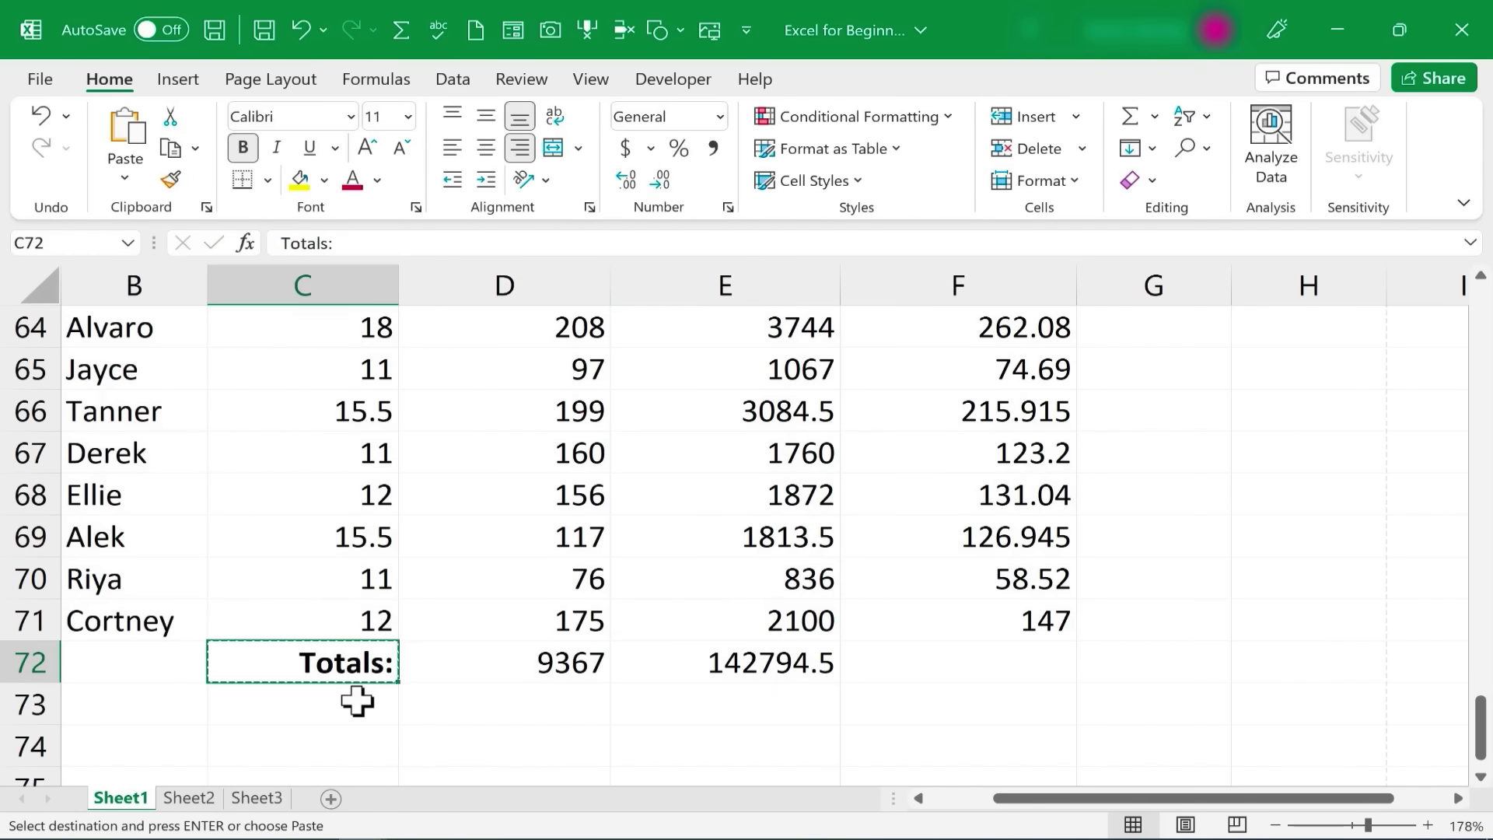
click(357, 703)
key(ctrl+v)
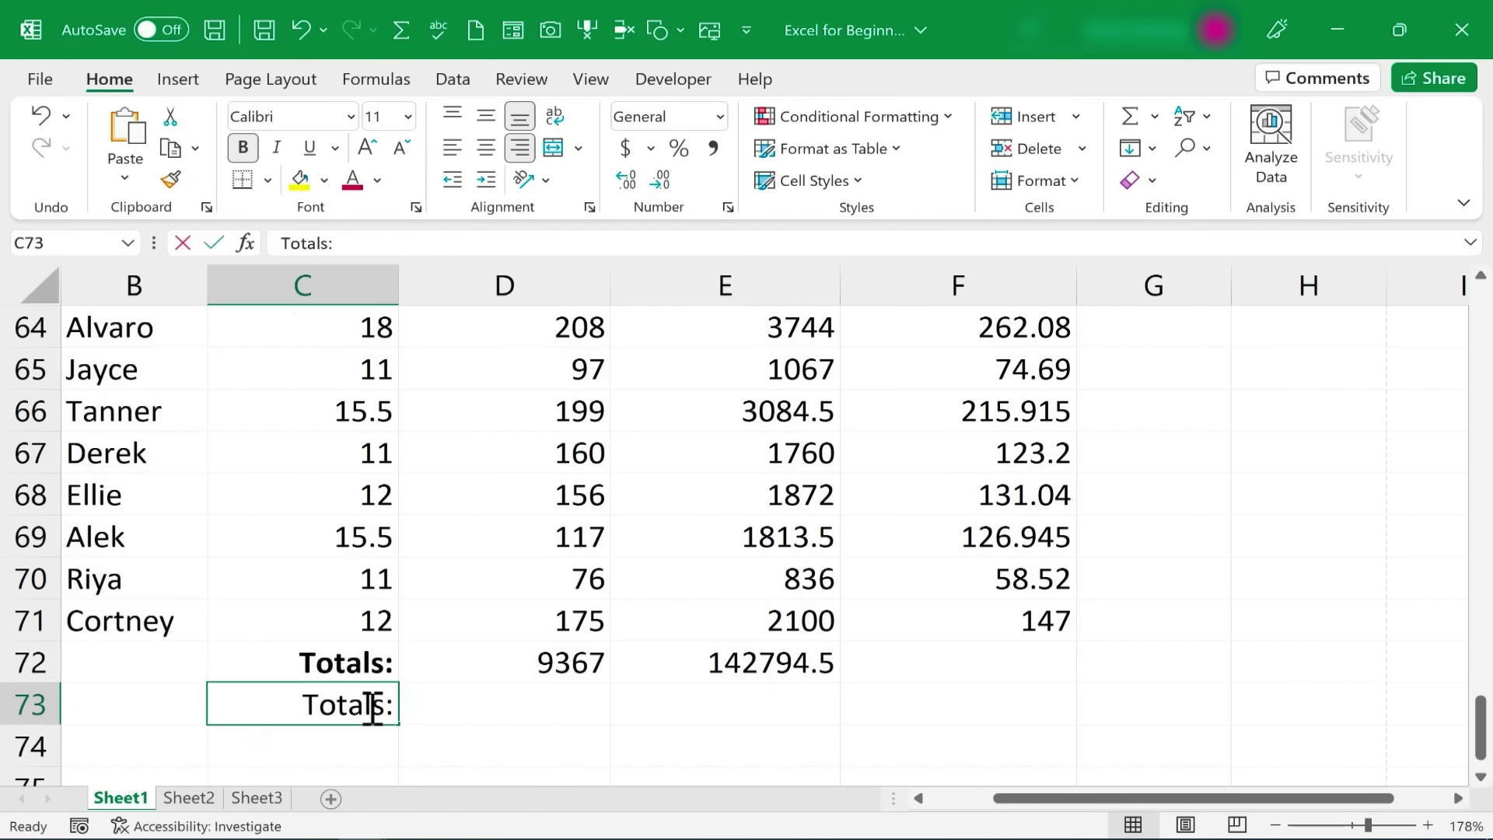
double_click(376, 705)
double_click(375, 710)
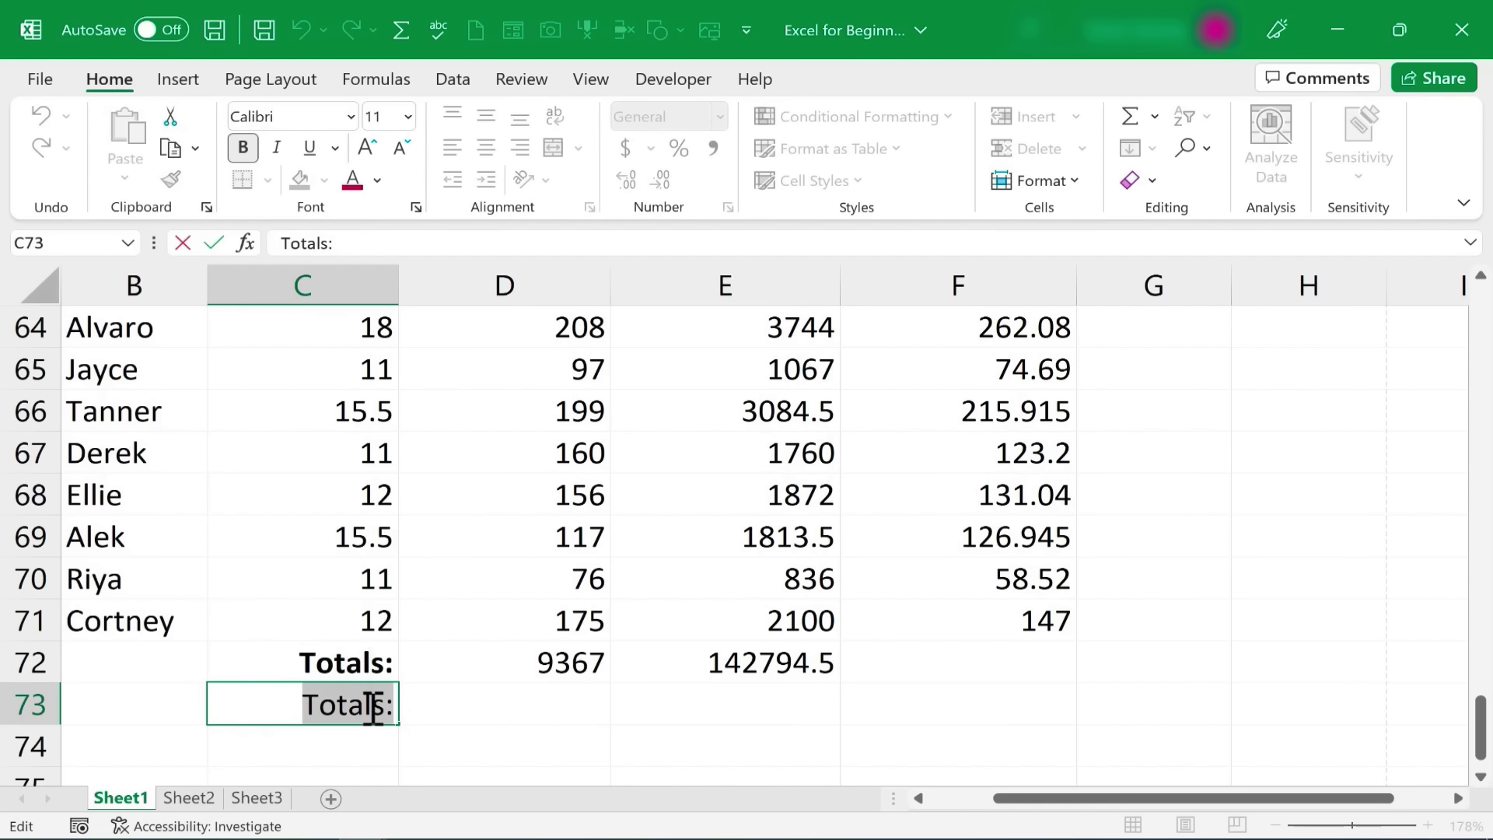
key(BackSpace)
text(Average:)
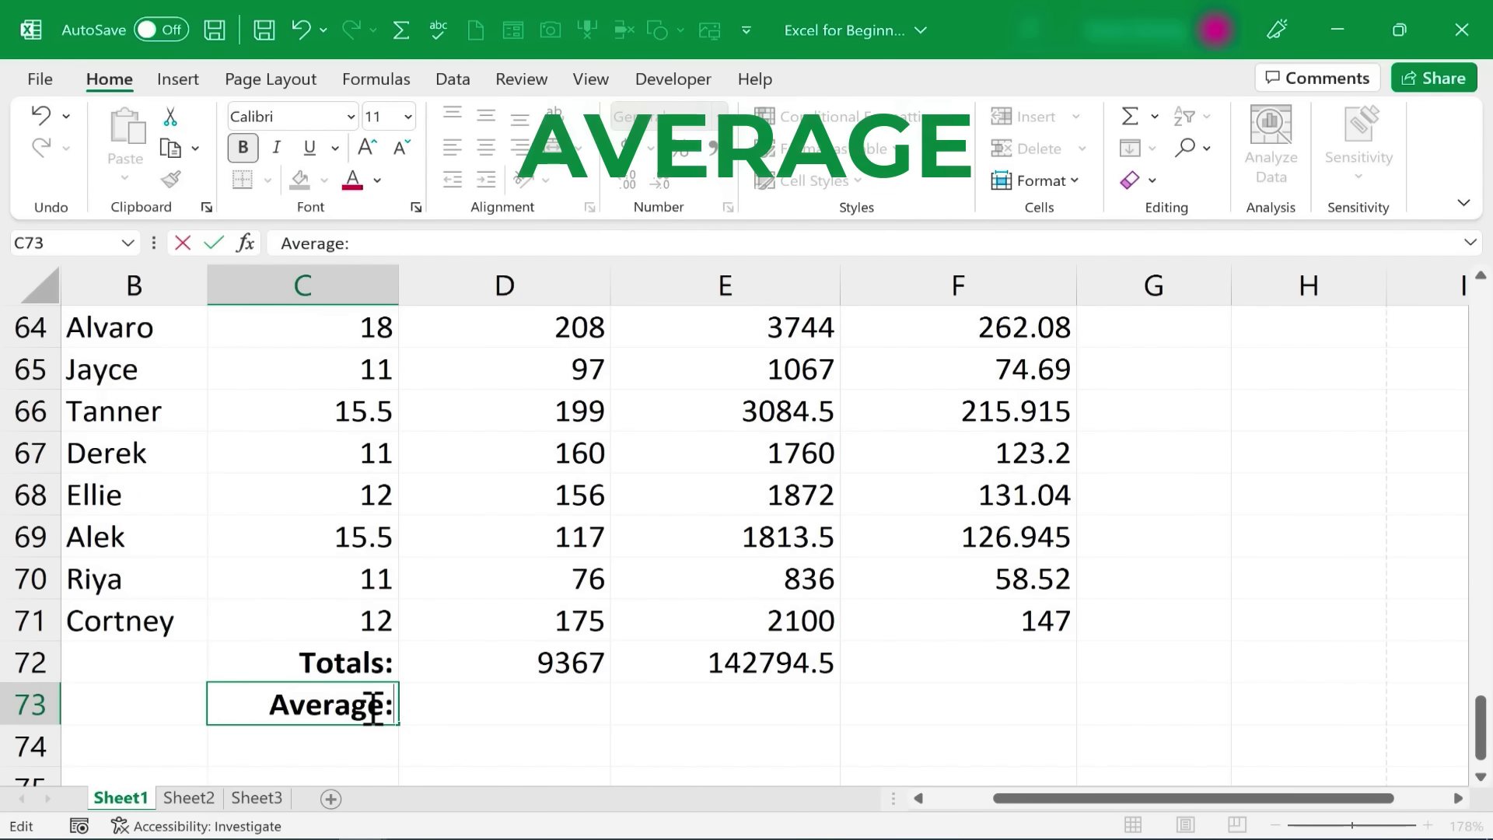
key(Tab)
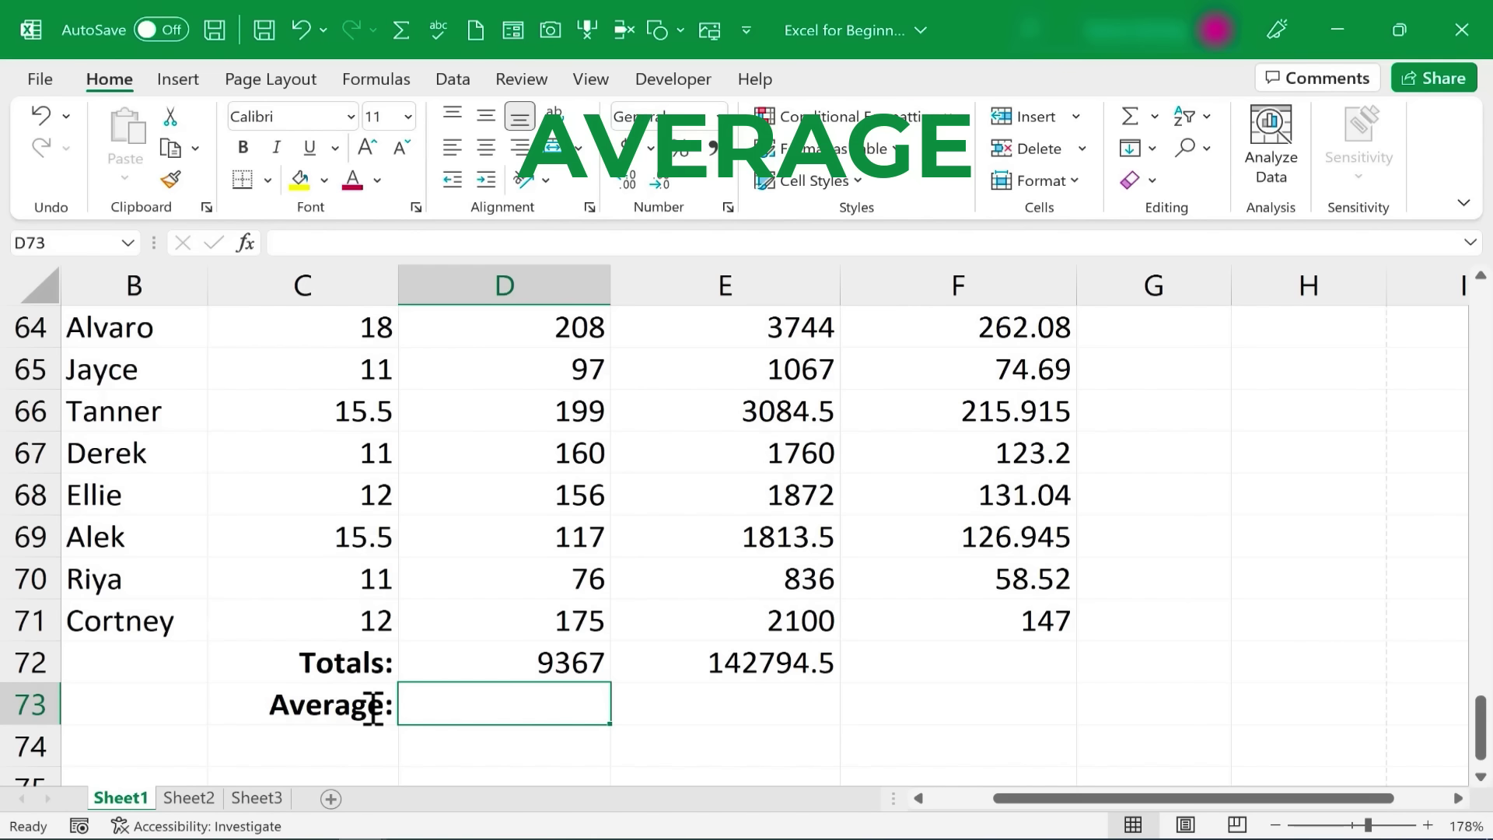
Enter an AVERAGE formula in D73 for the Hours Worked range D2:D71
text(=)
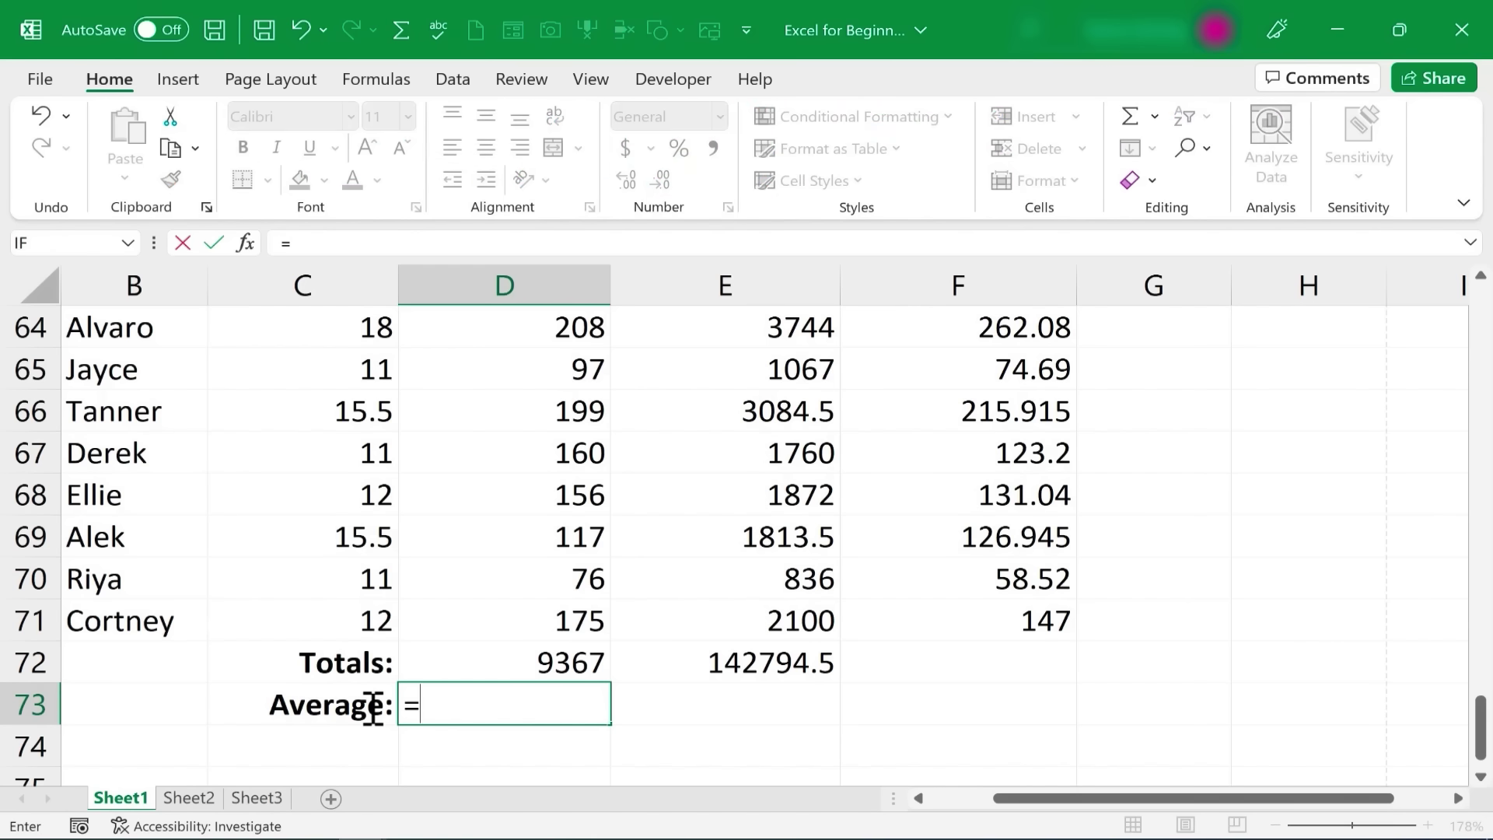
text(averag)
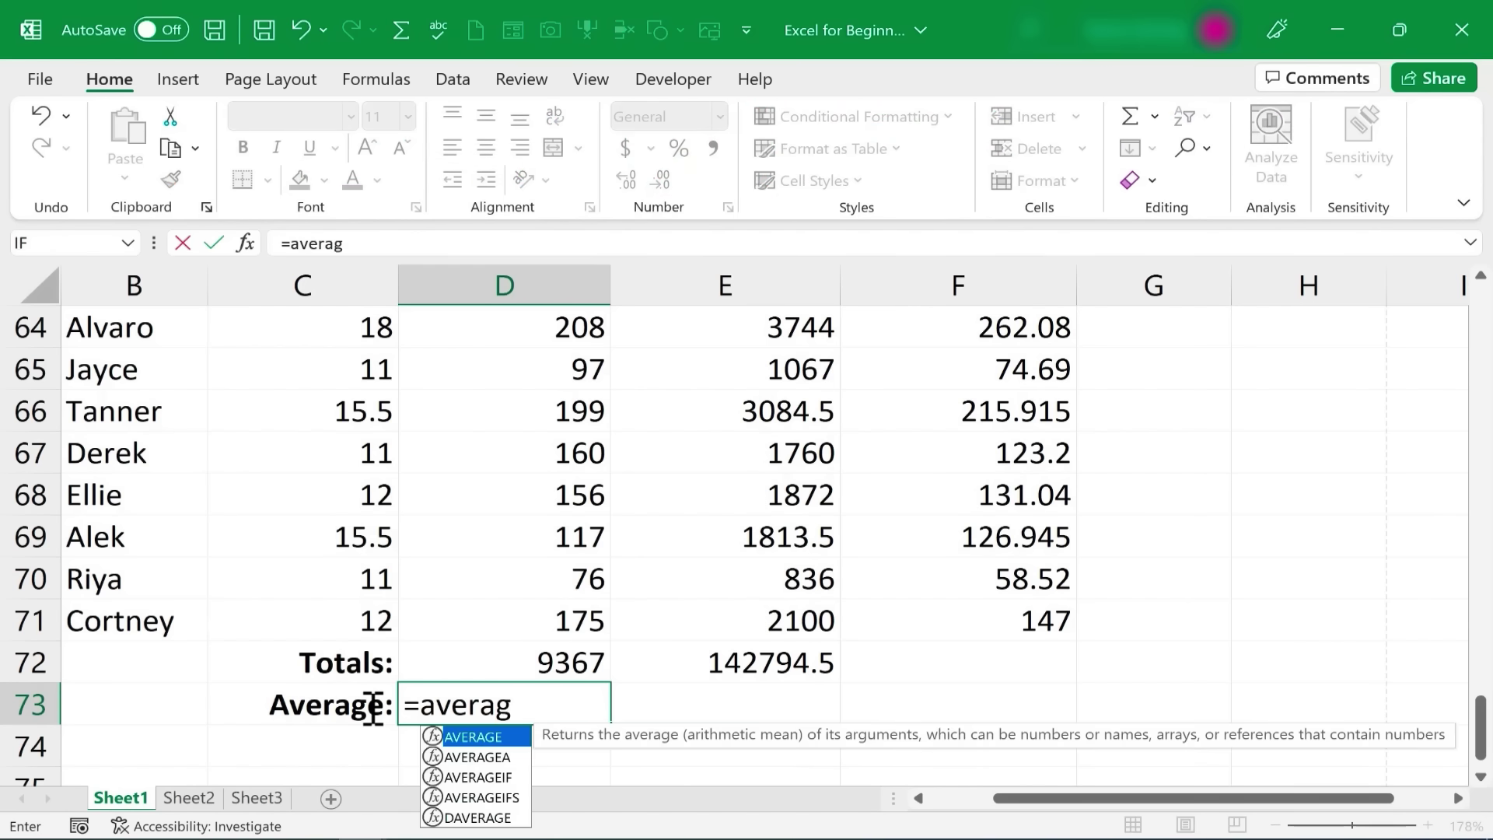
text(e)
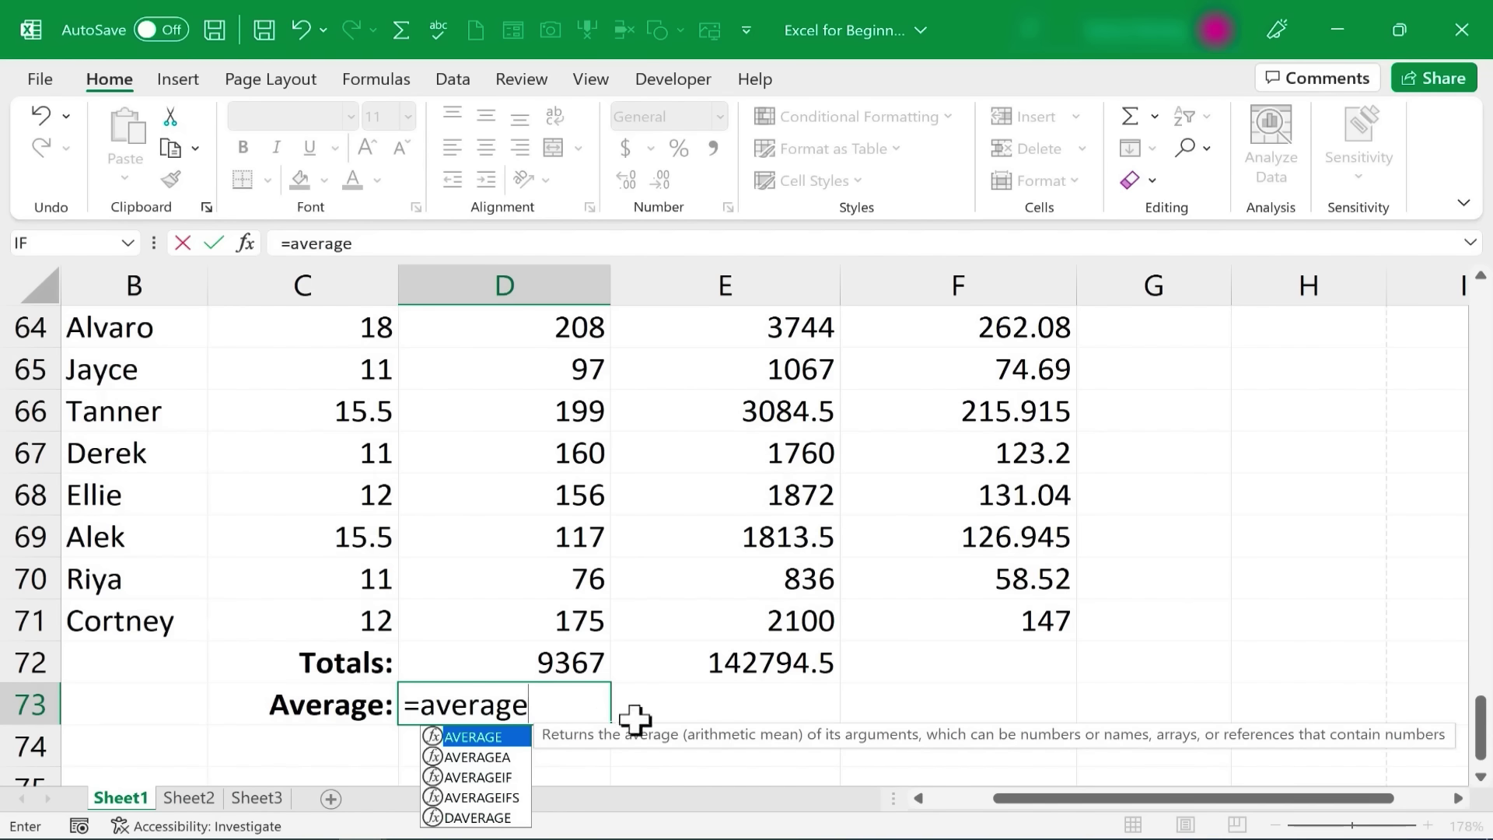
click(488, 778)
click(488, 796)
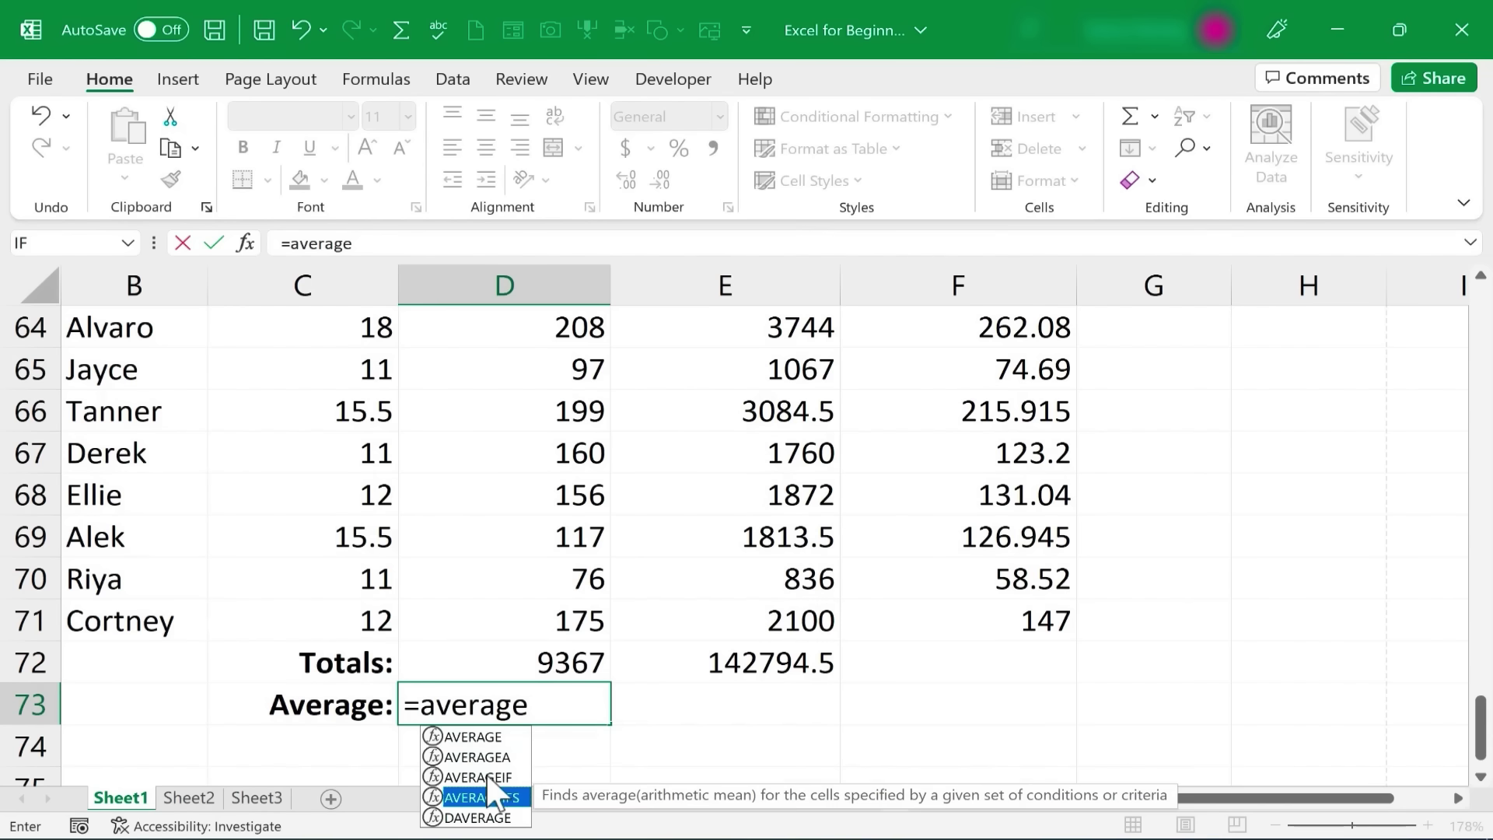
click(532, 711)
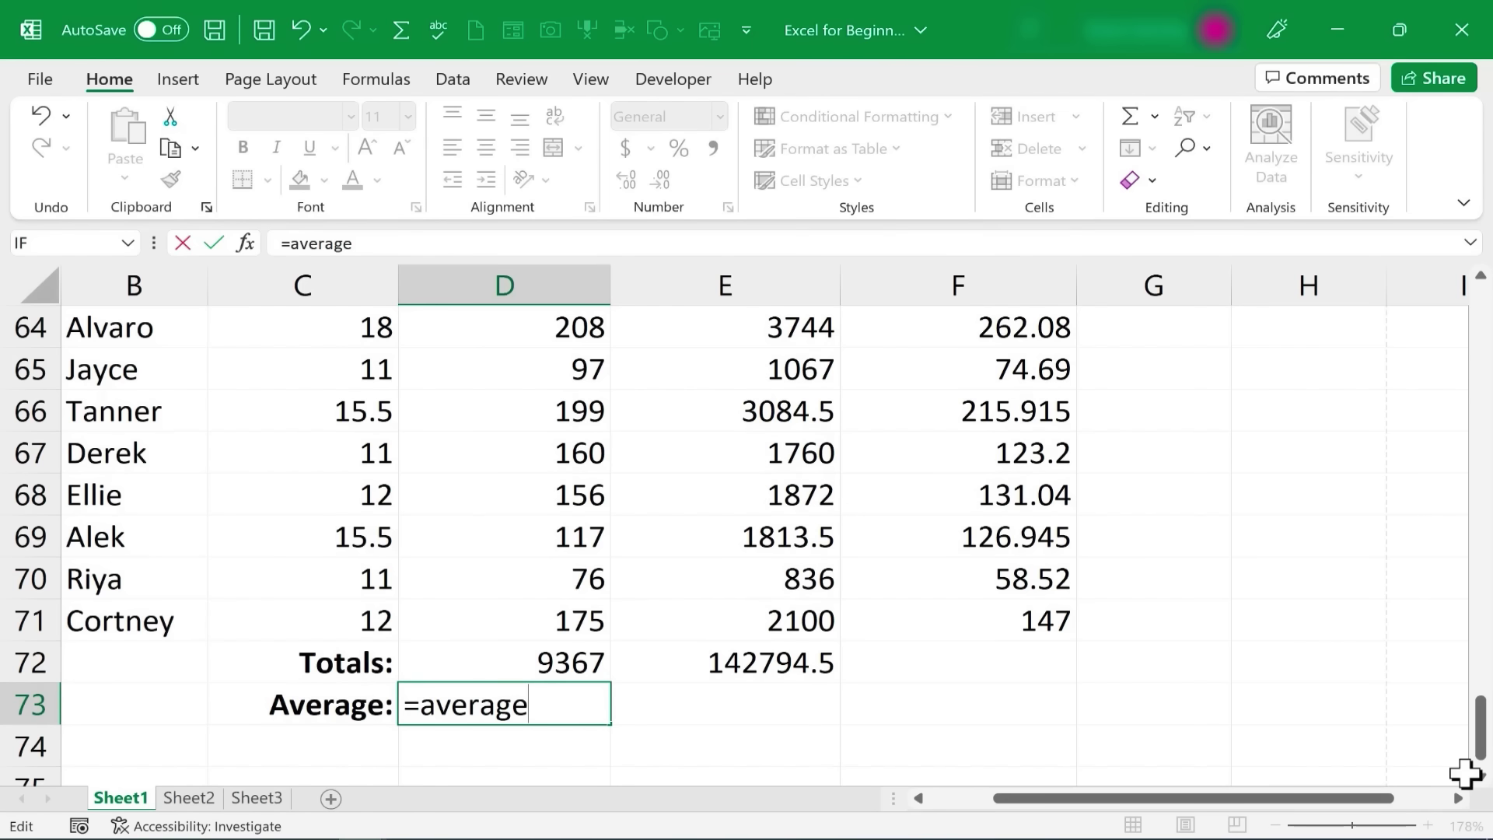
text(()
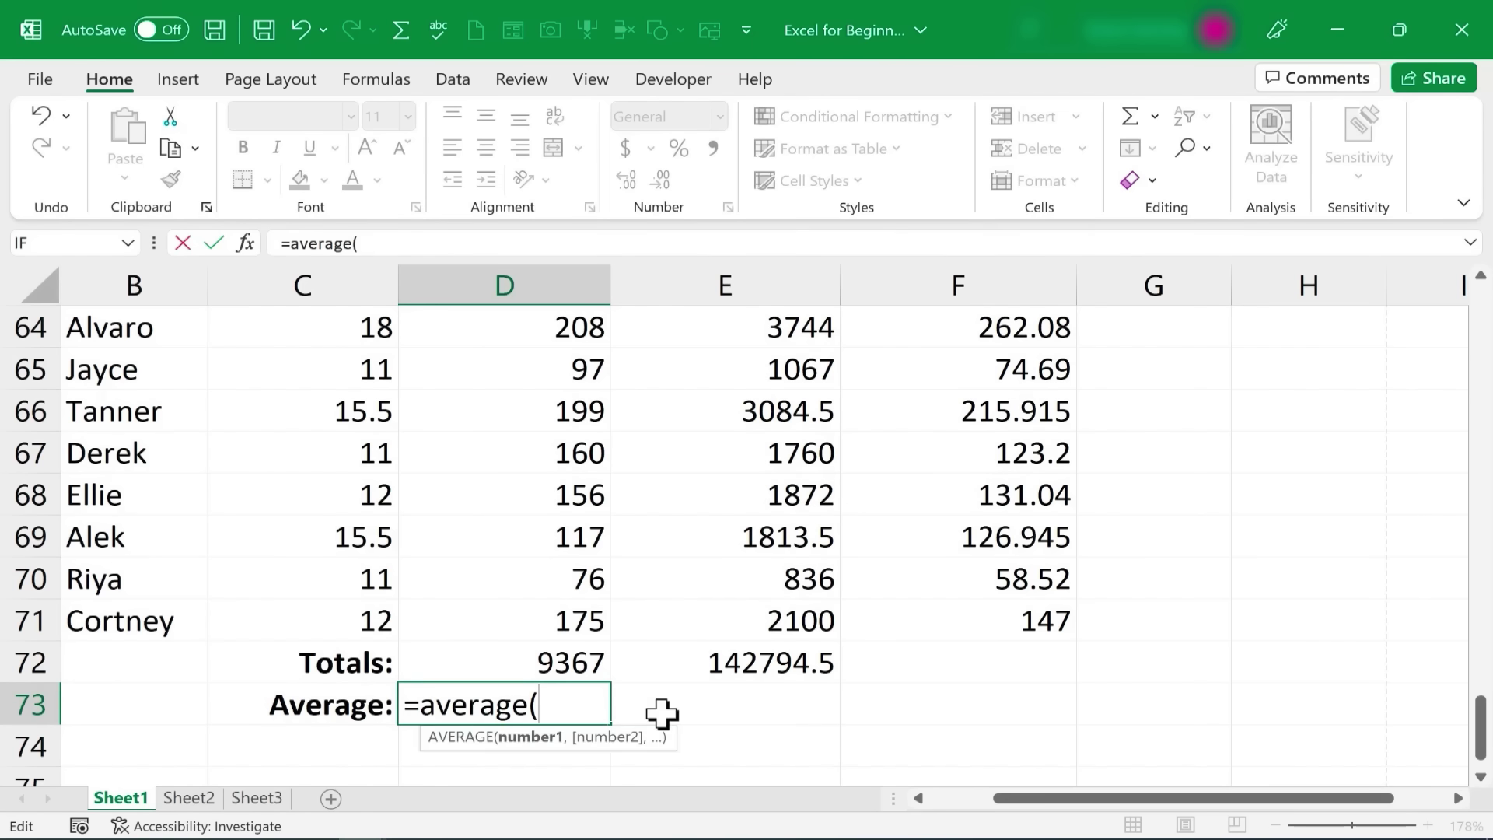
text(d2)
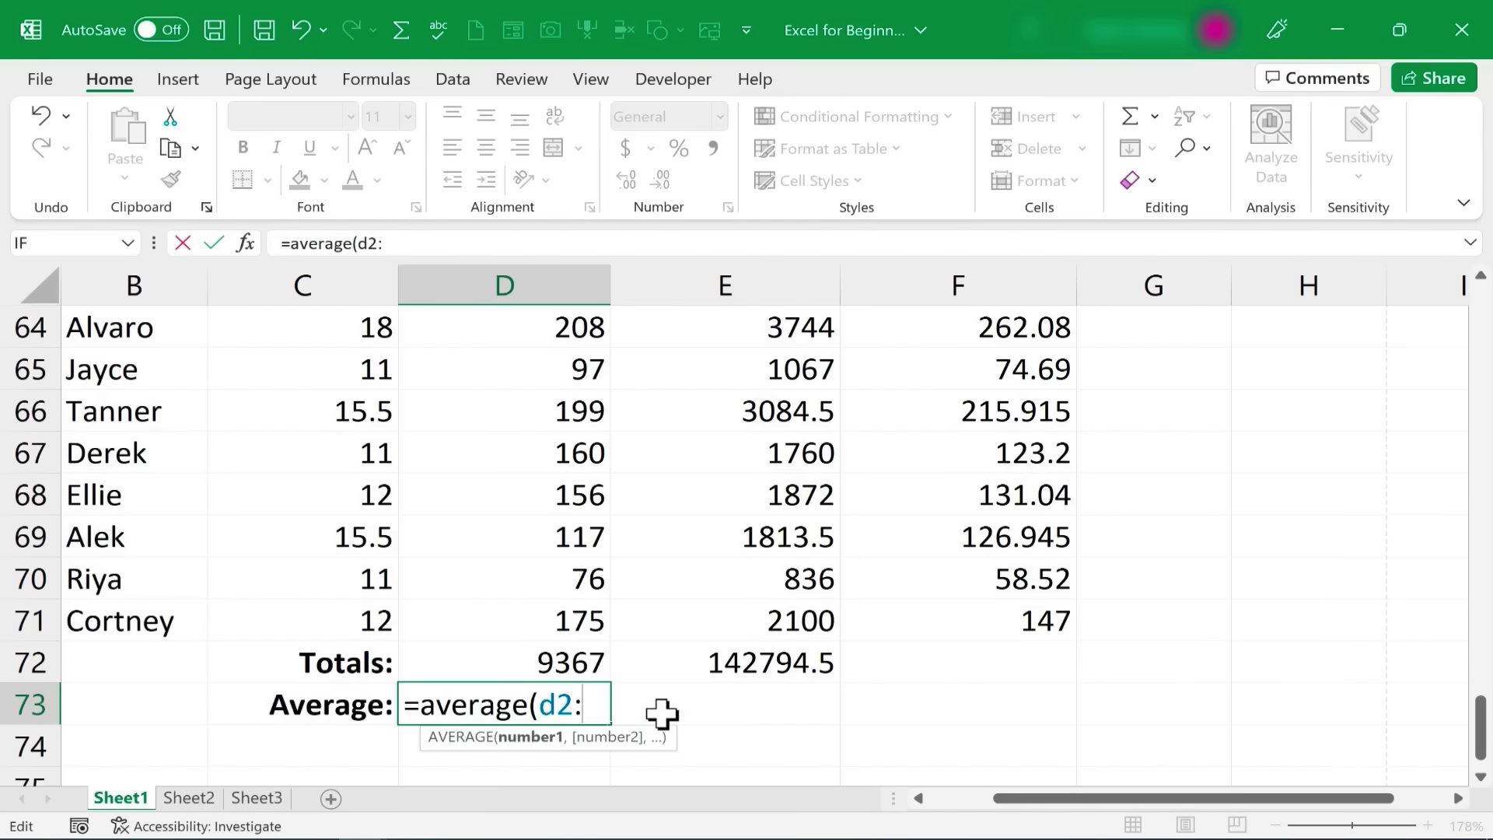
text(:d71)
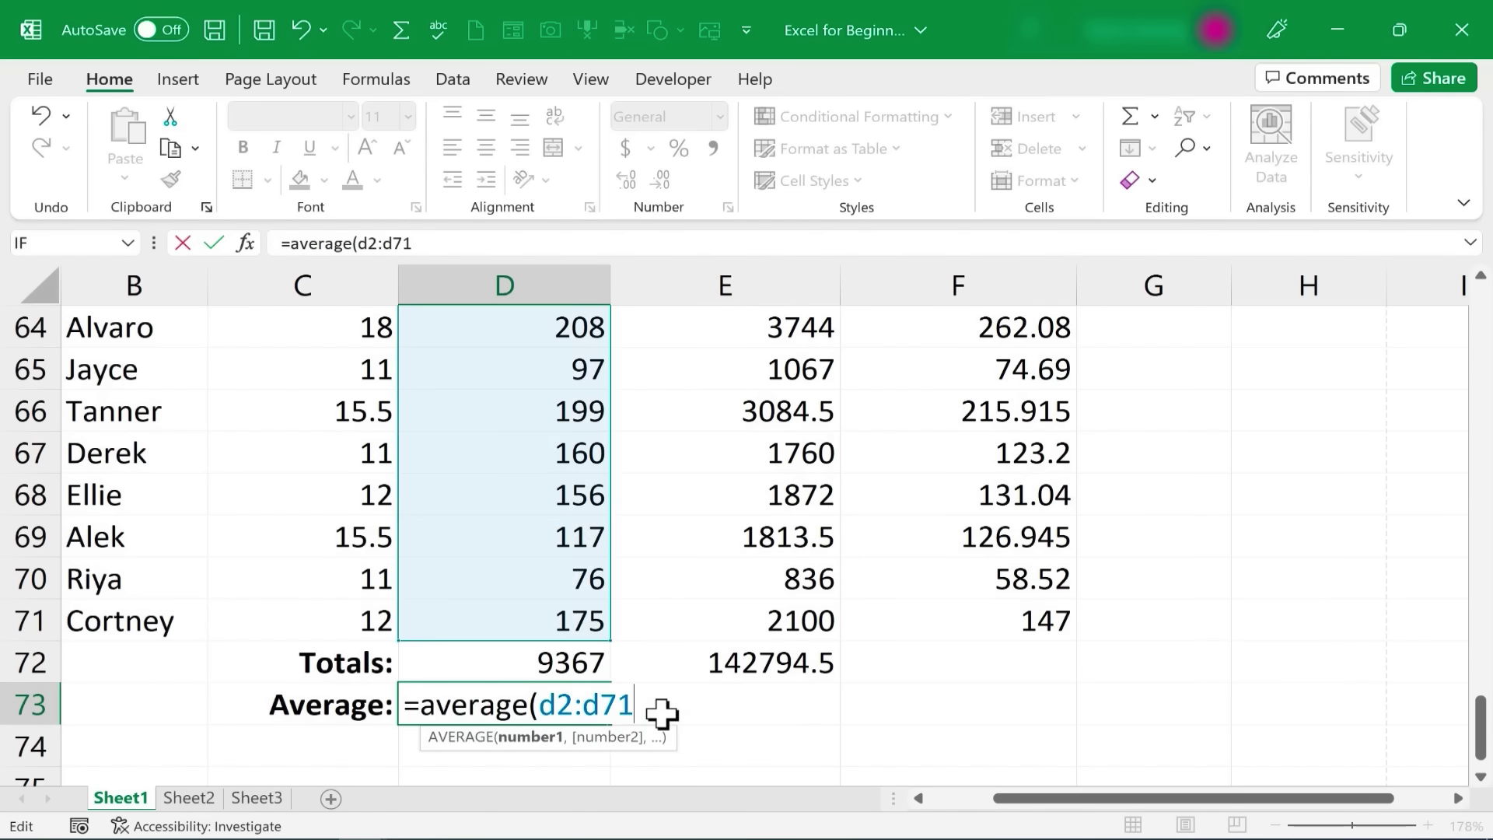
key(Return)
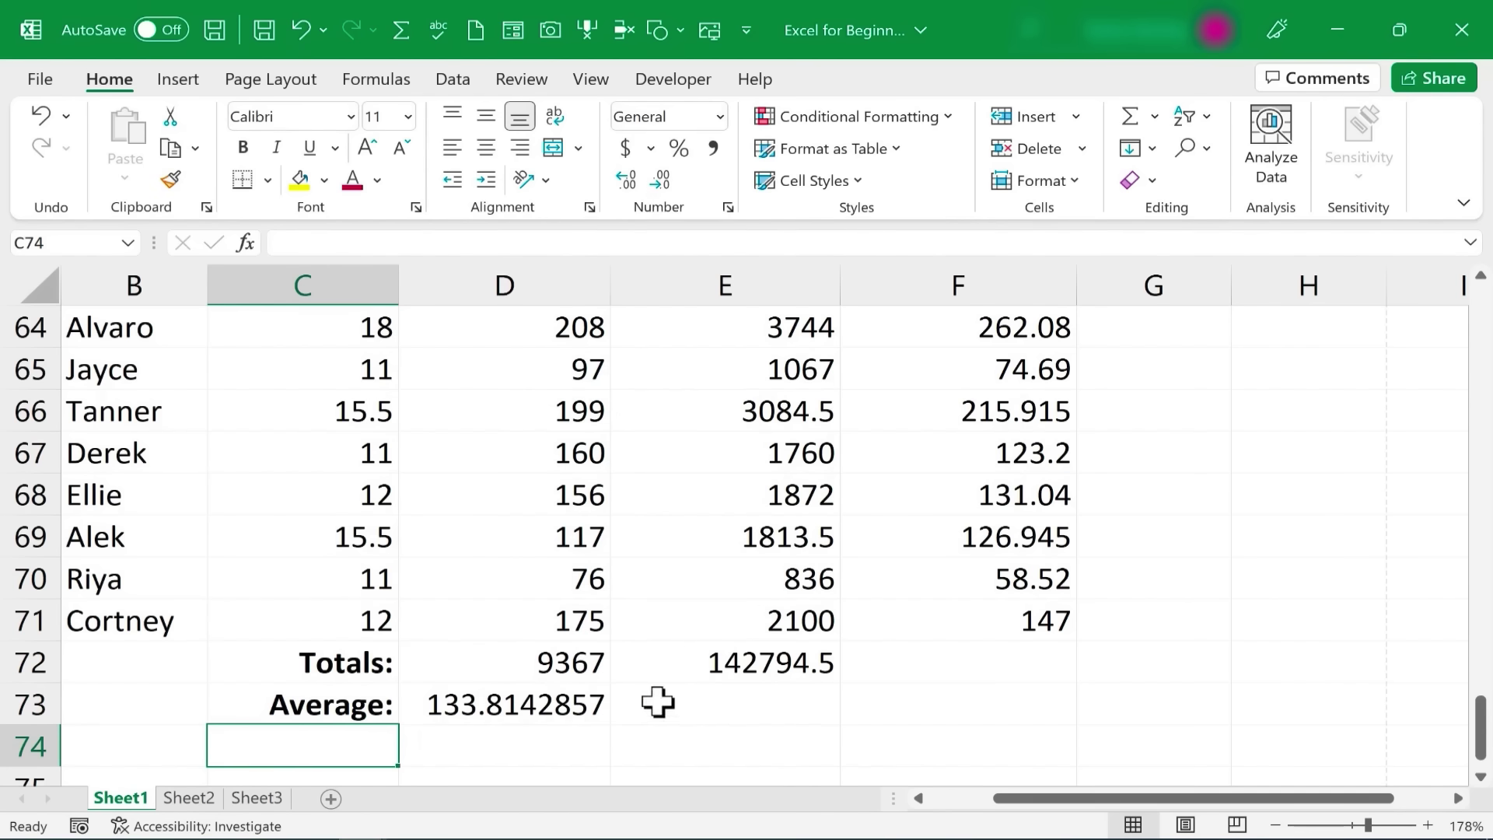
Fill the AVERAGE formula from D73 across to E73 for the Taxable Income column
scroll(700, 715, down, 1)
click(591, 587)
drag(610, 603, 823, 610)
scroll(1427, 773, down, 1)
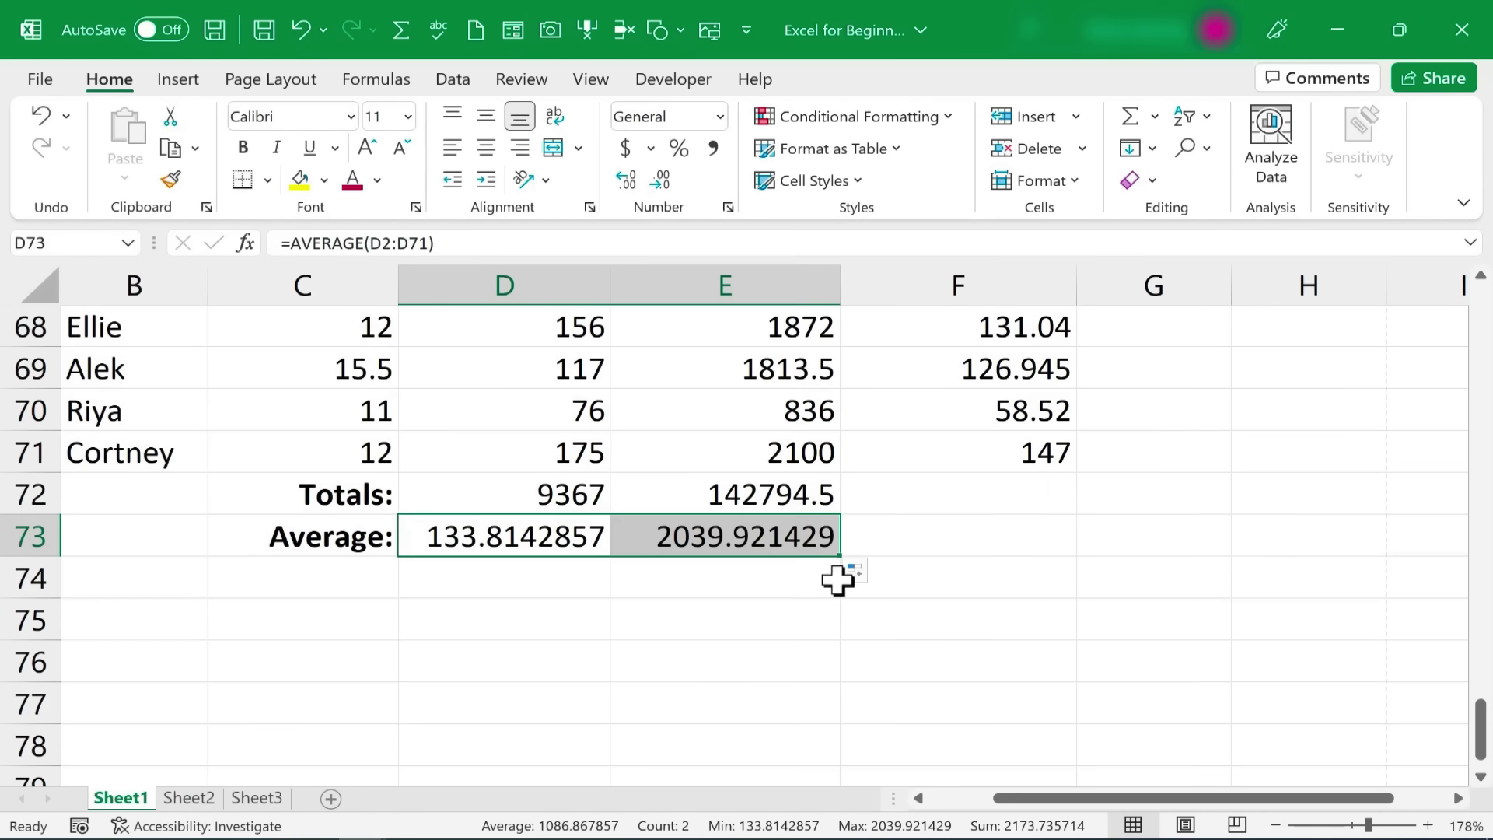
Total the Taxes to Be Paid column in F72 with a SUM formula that uses the named range TaxesOwed
drag(1481, 738, 1474, 311)
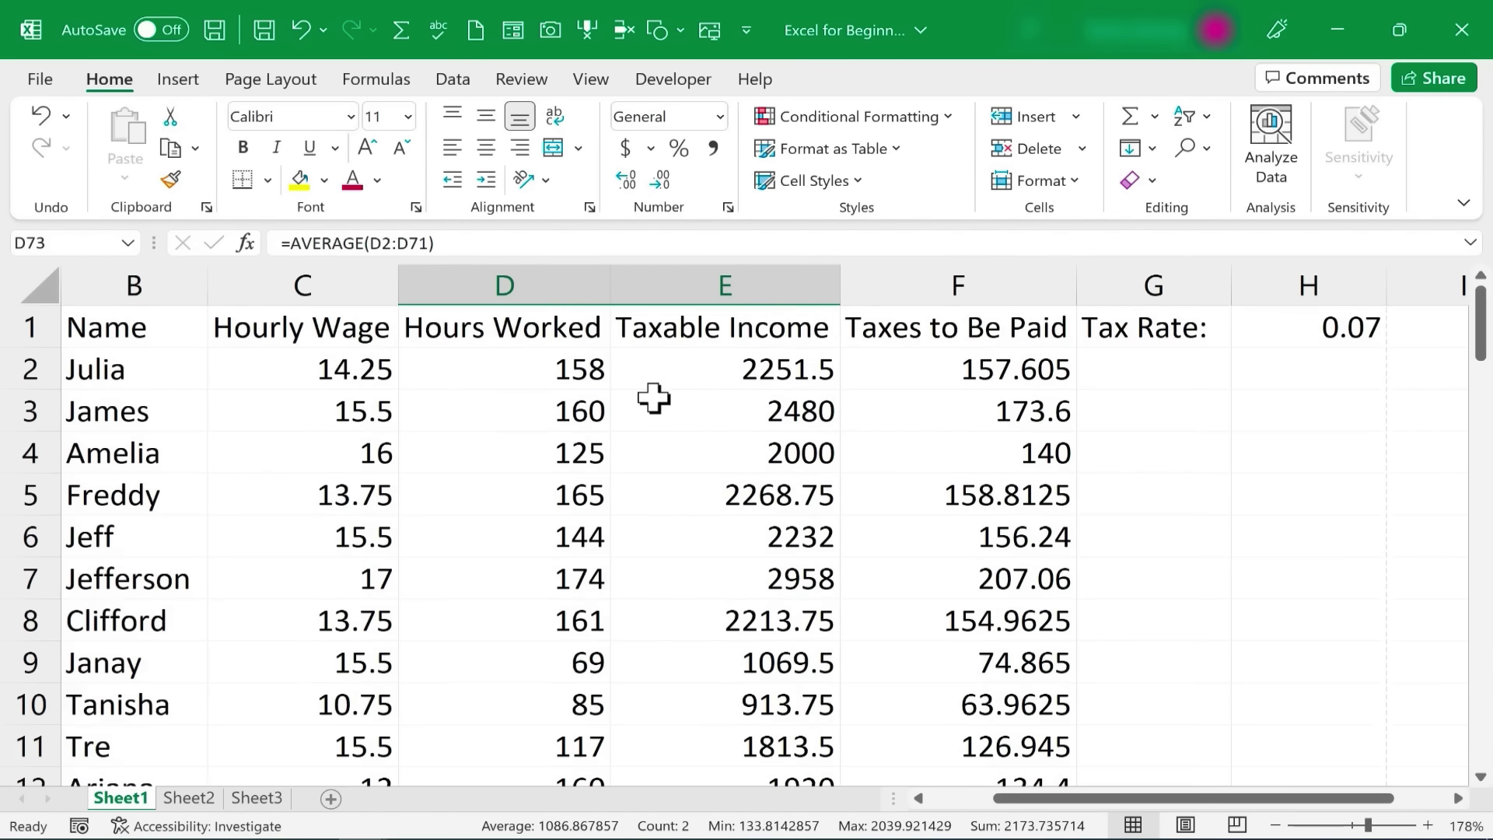
click(984, 360)
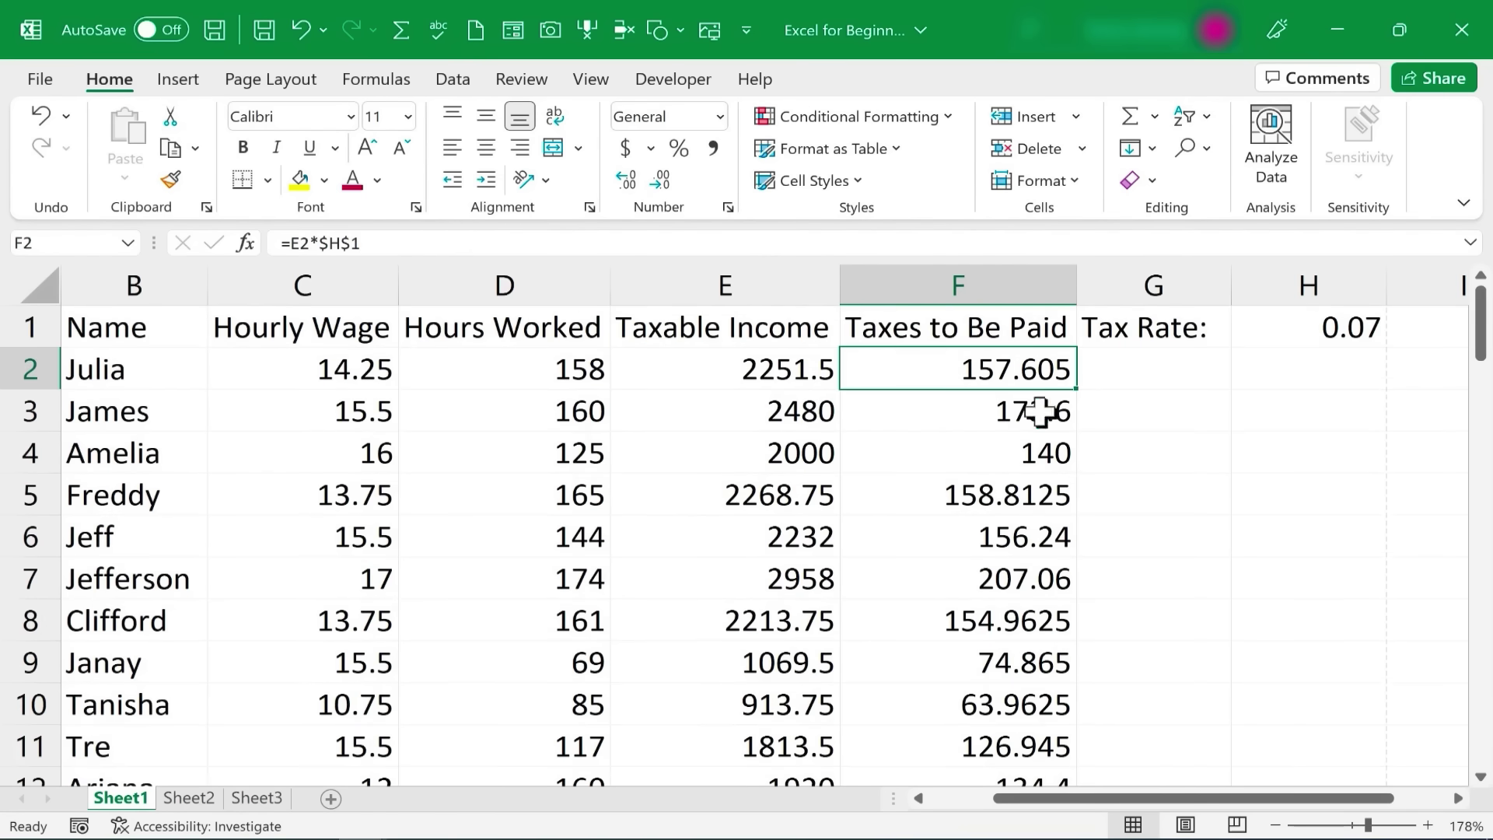
drag(1468, 300, 1436, 779)
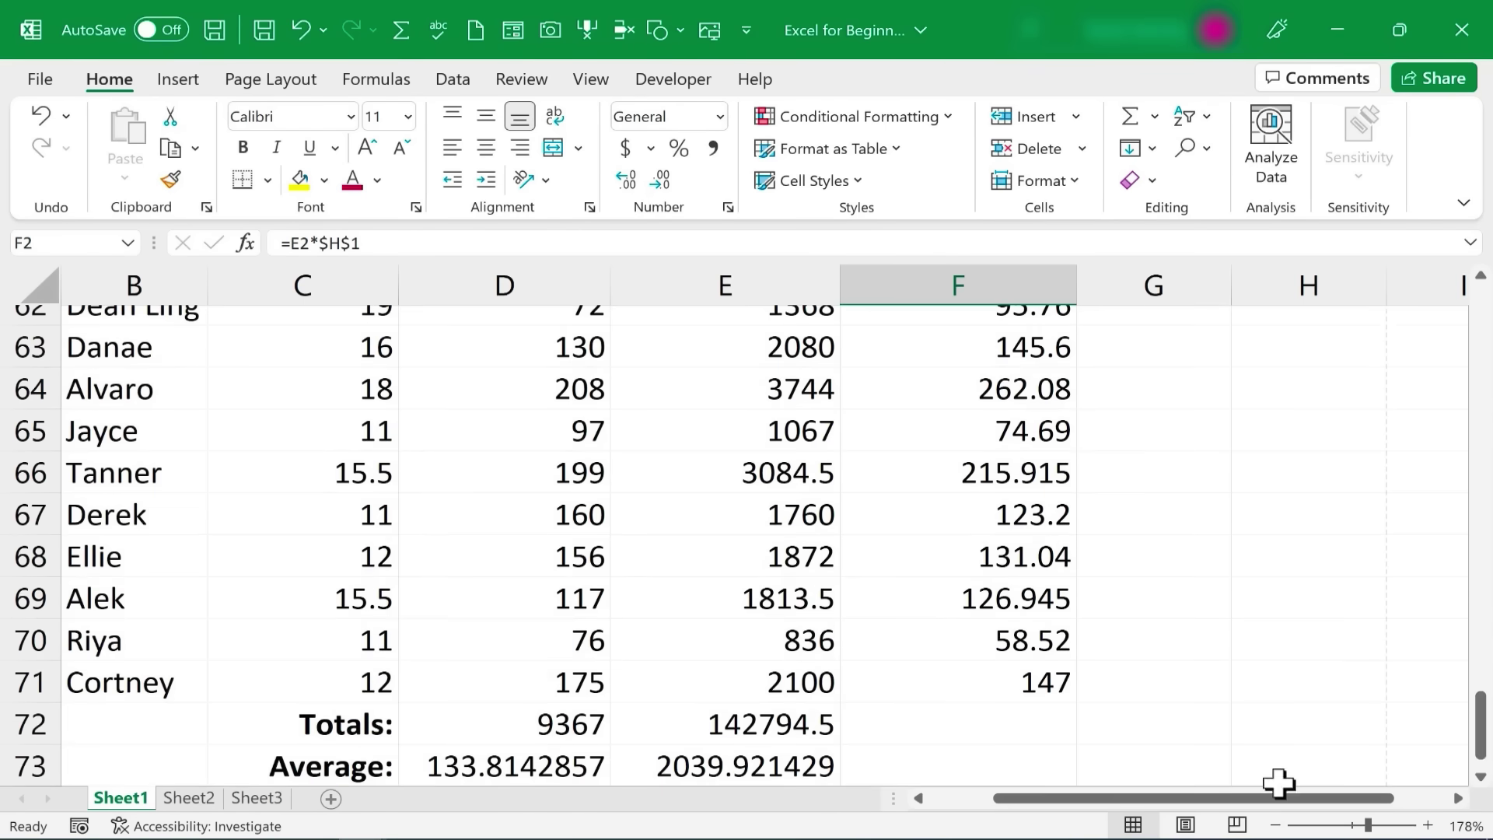
click(924, 719)
scroll(924, 719, down, 2)
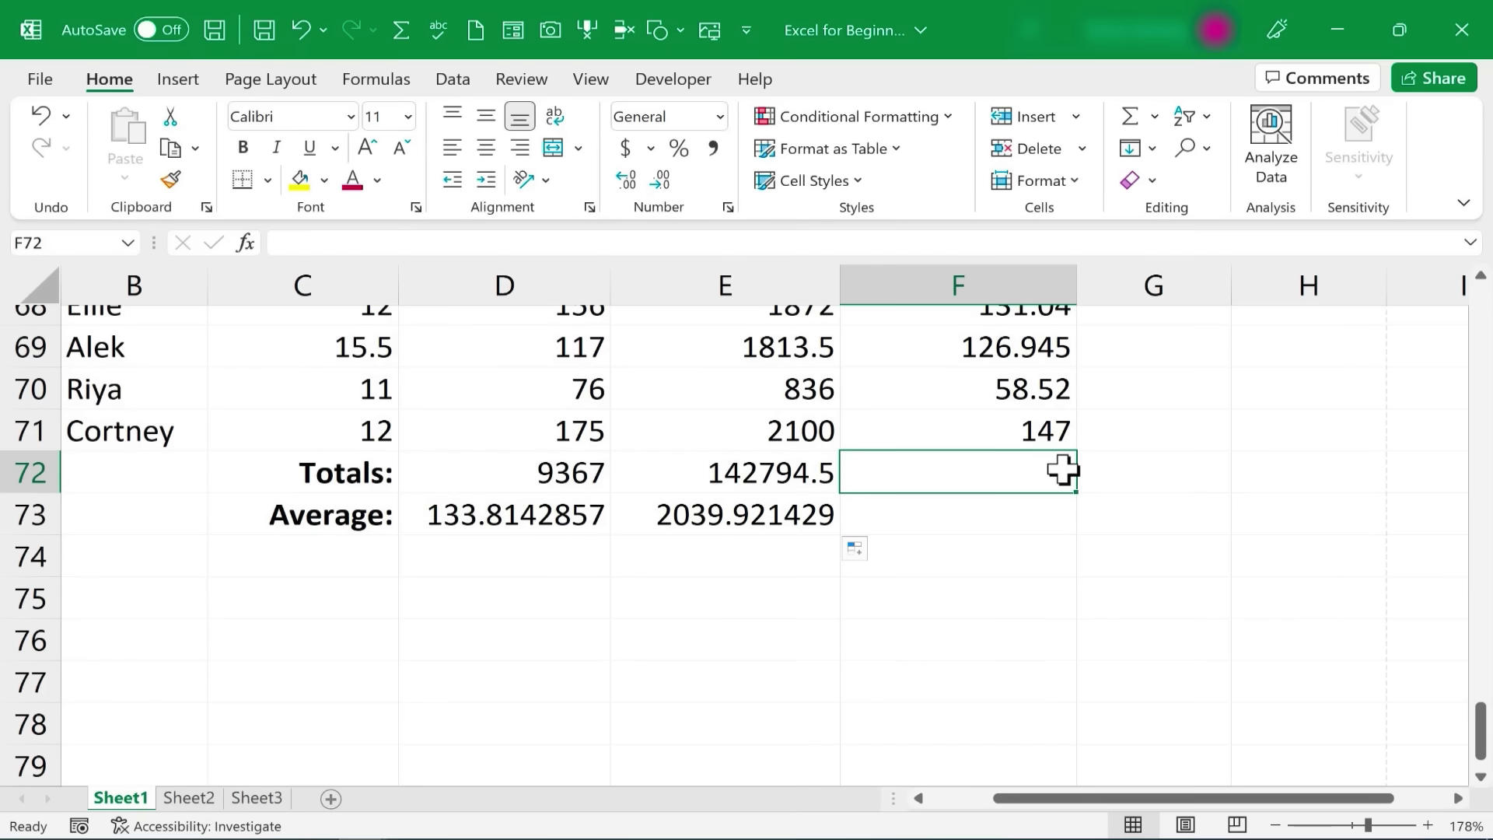
text(=sum)
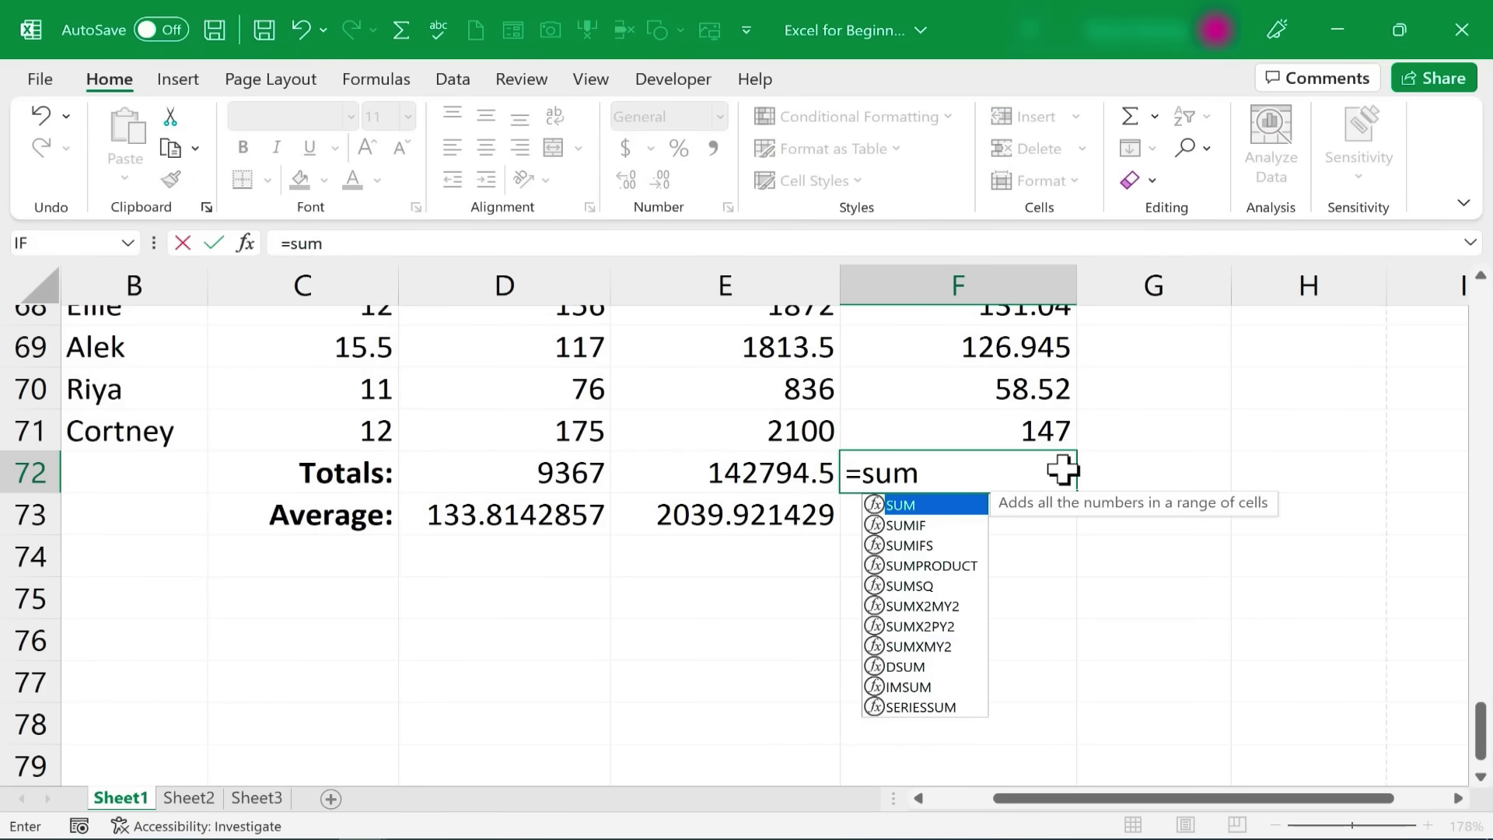
text(()
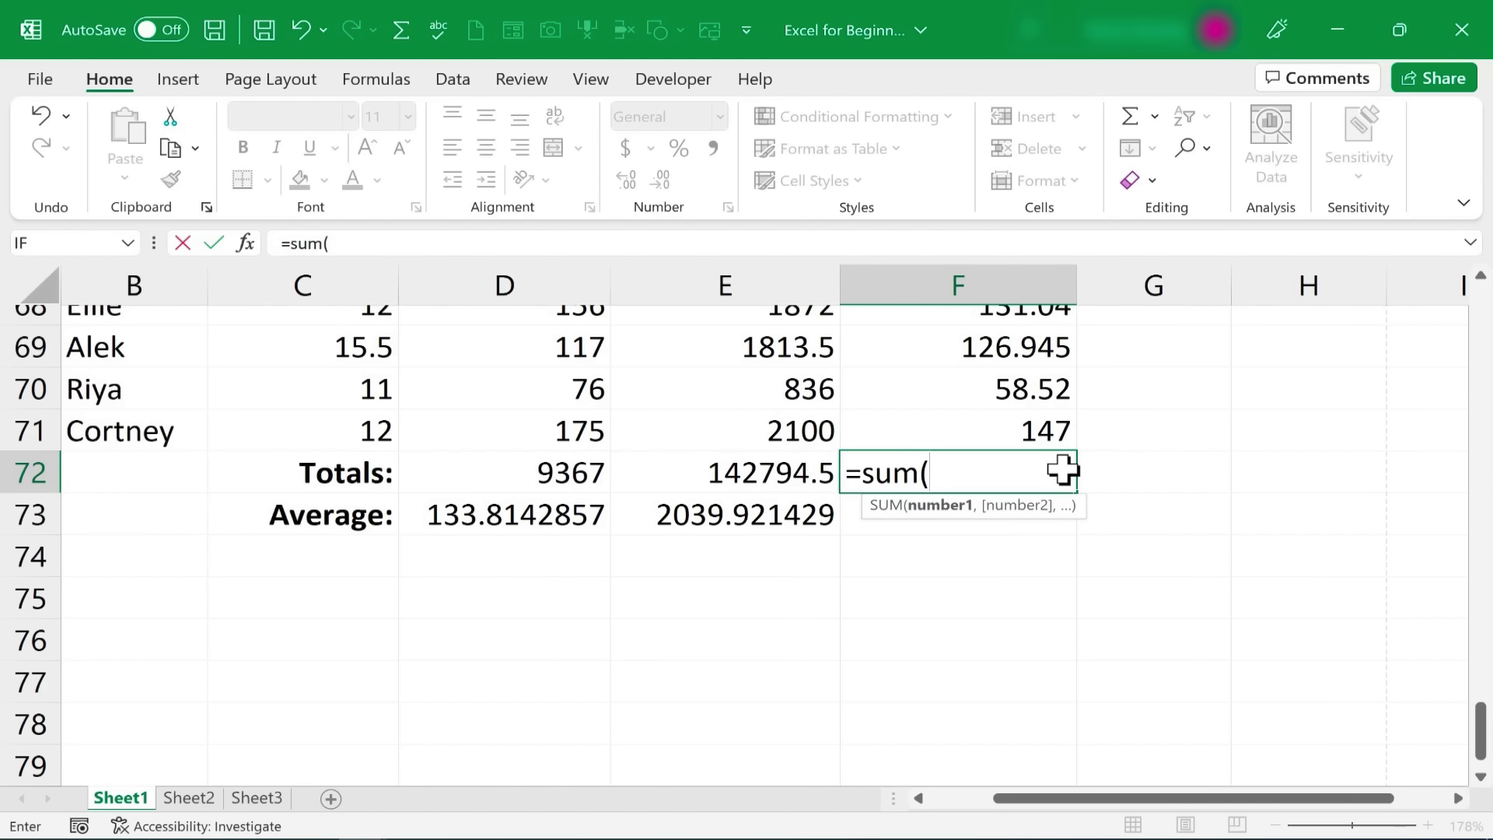
text(taxesowed)
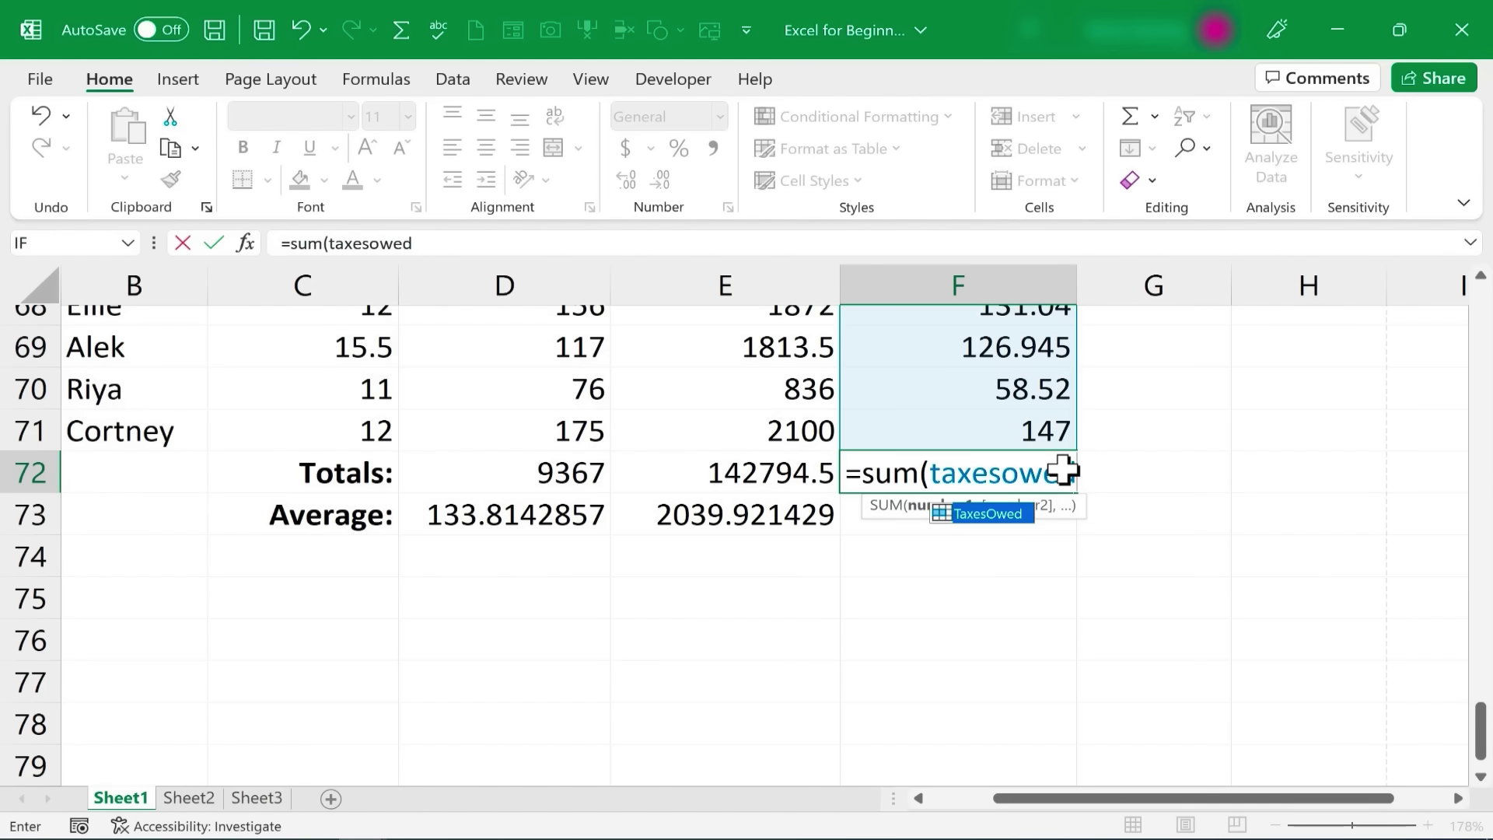
text())
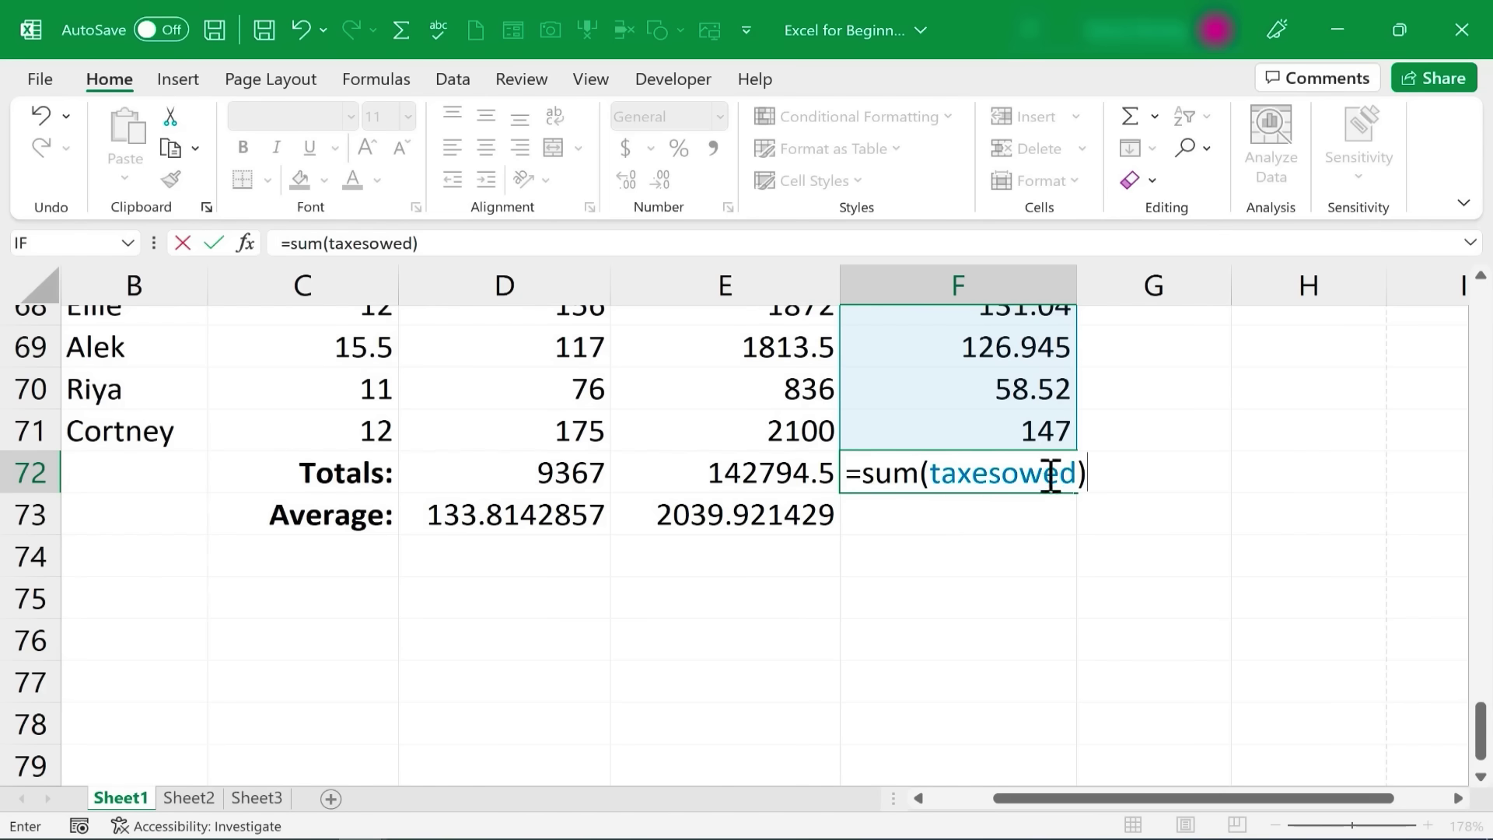
mouse_move(1479, 720)
mouse_down()
mouse_move(1413, 287)
mouse_move(1429, 559)
mouse_move(1467, 716)
mouse_up()
key(Return)
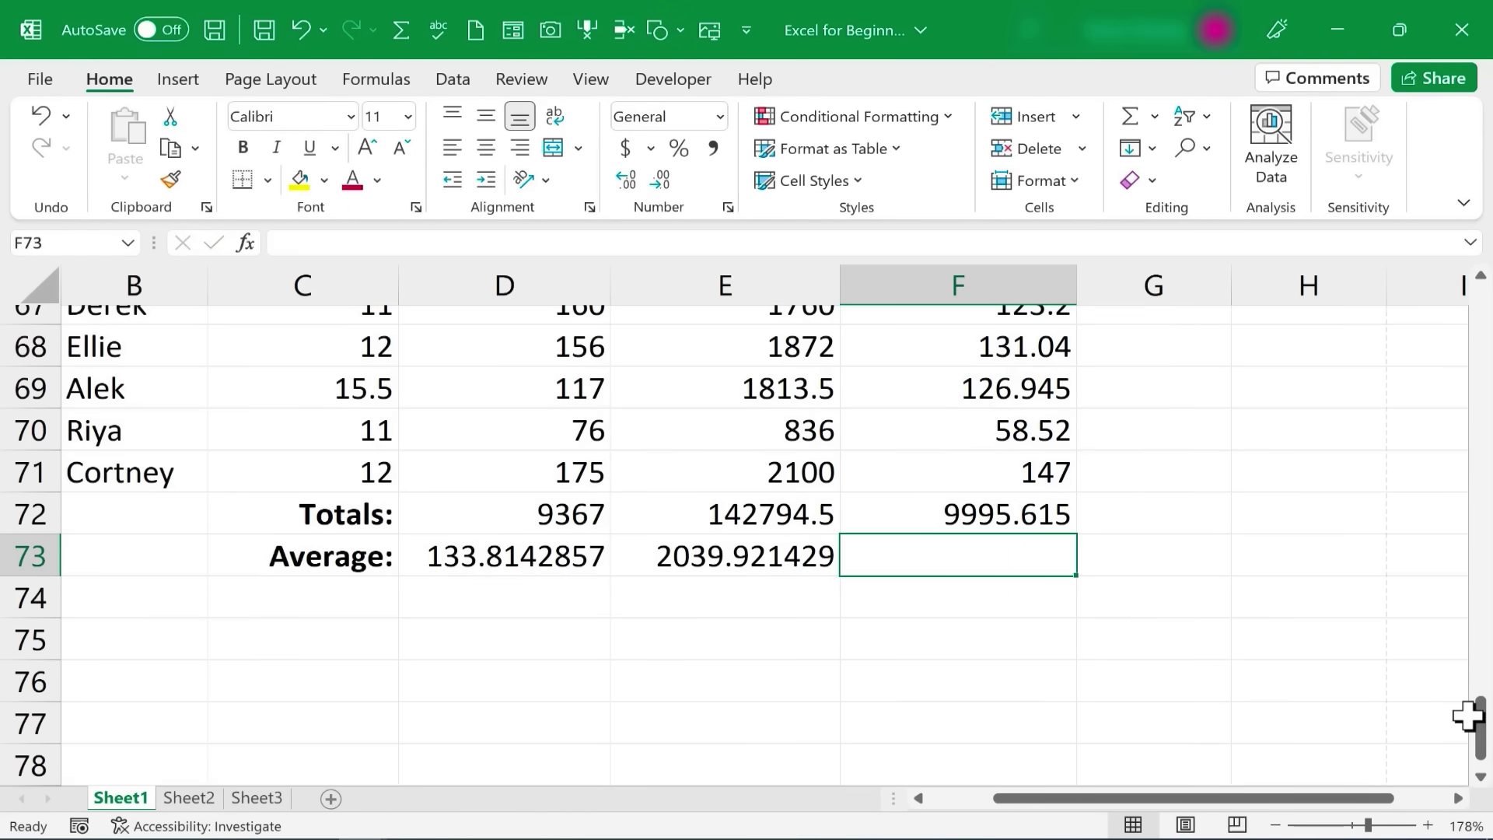
Enter an AVERAGE formula in F73 that uses the named range TaxesOwed
text(=av)
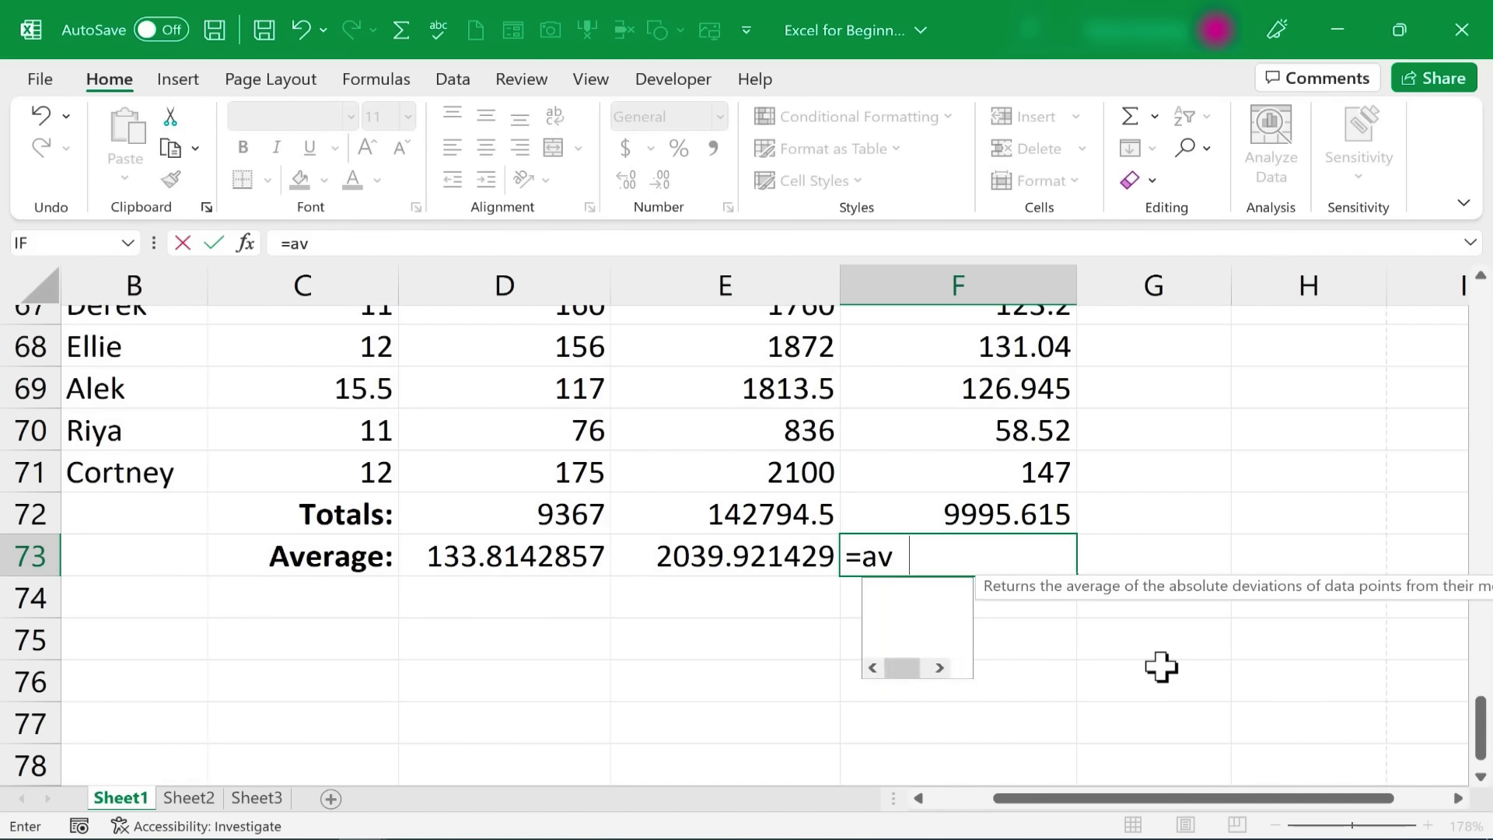
text(erage()
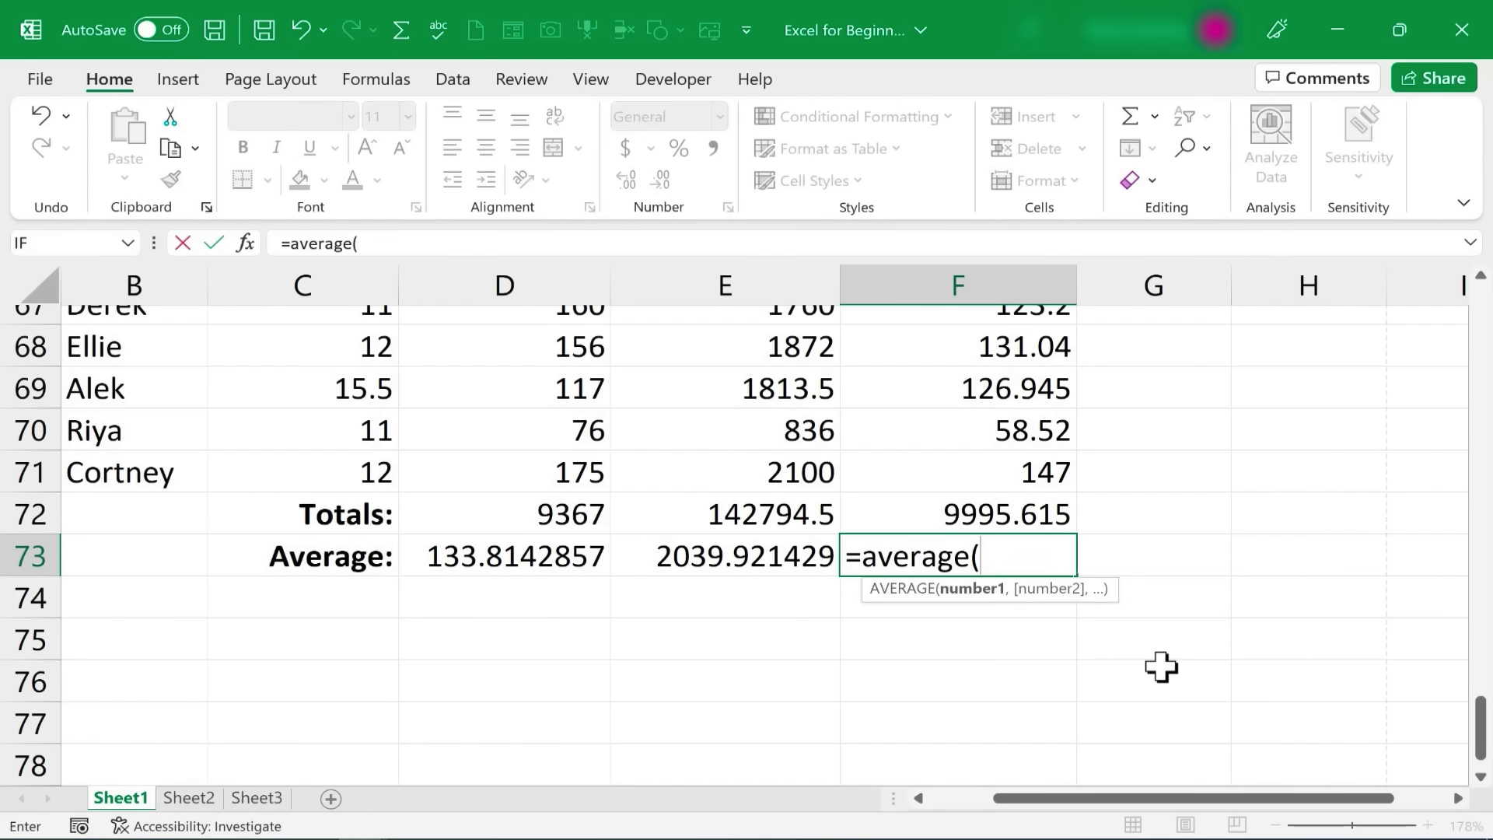
text(taxesowed)
key(Return)
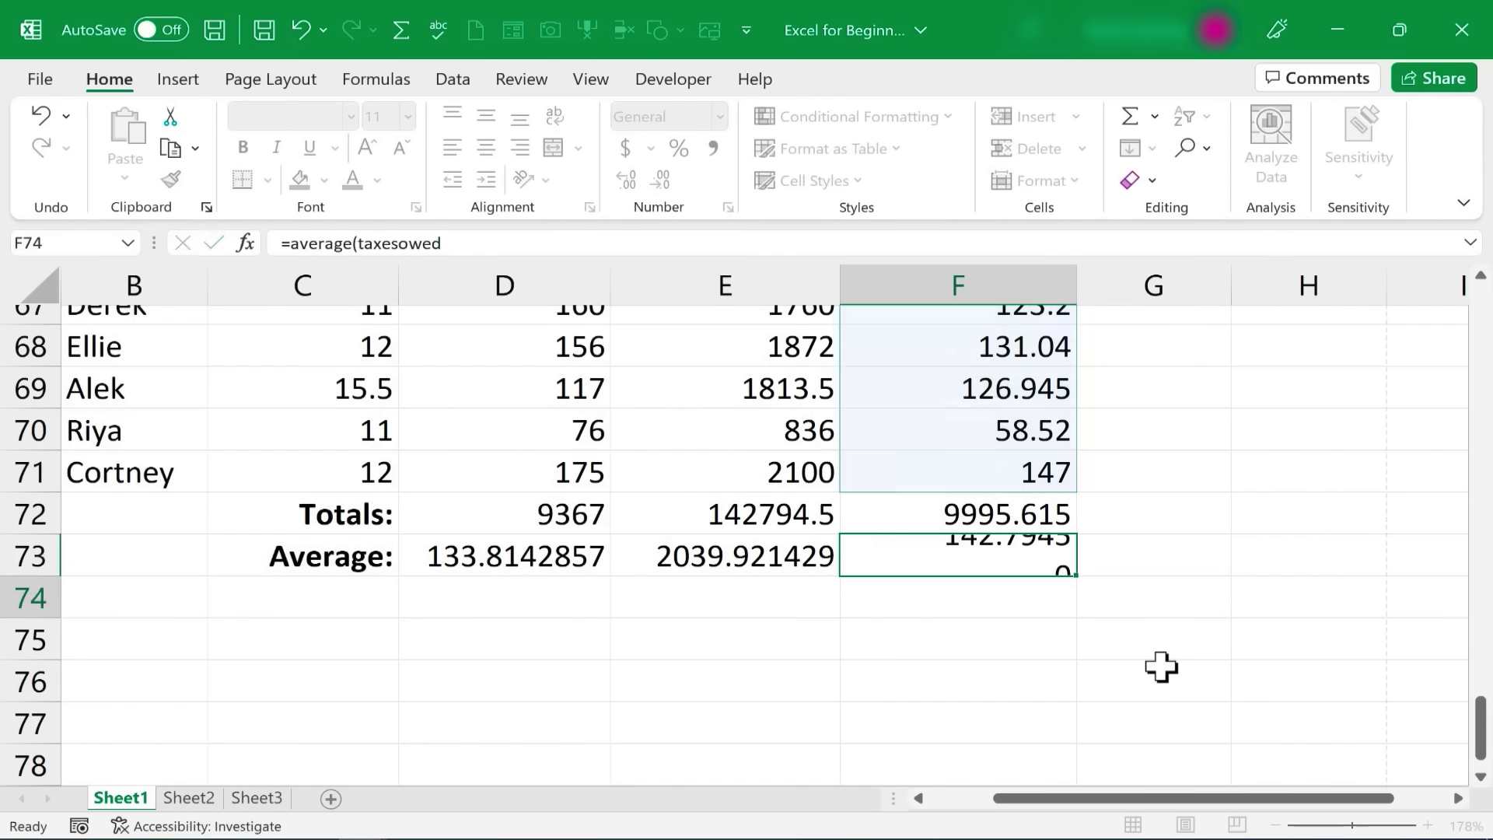
Copy the bold "Average:" label from C73 into C74, C75 and C76
click(1161, 667)
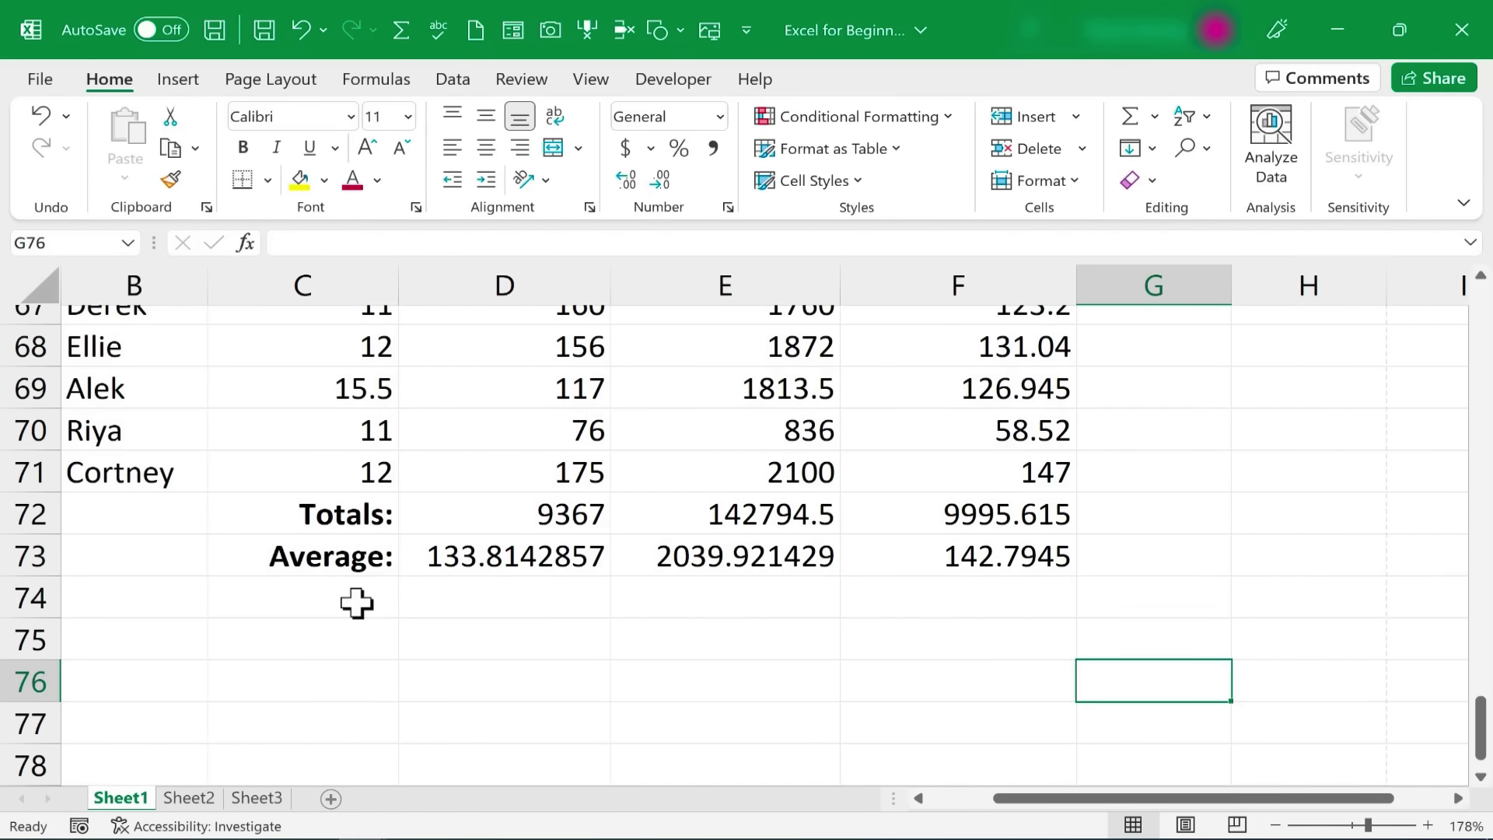
click(318, 556)
key(ctrl+c)
click(306, 605)
key(ctrl+v)
click(322, 640)
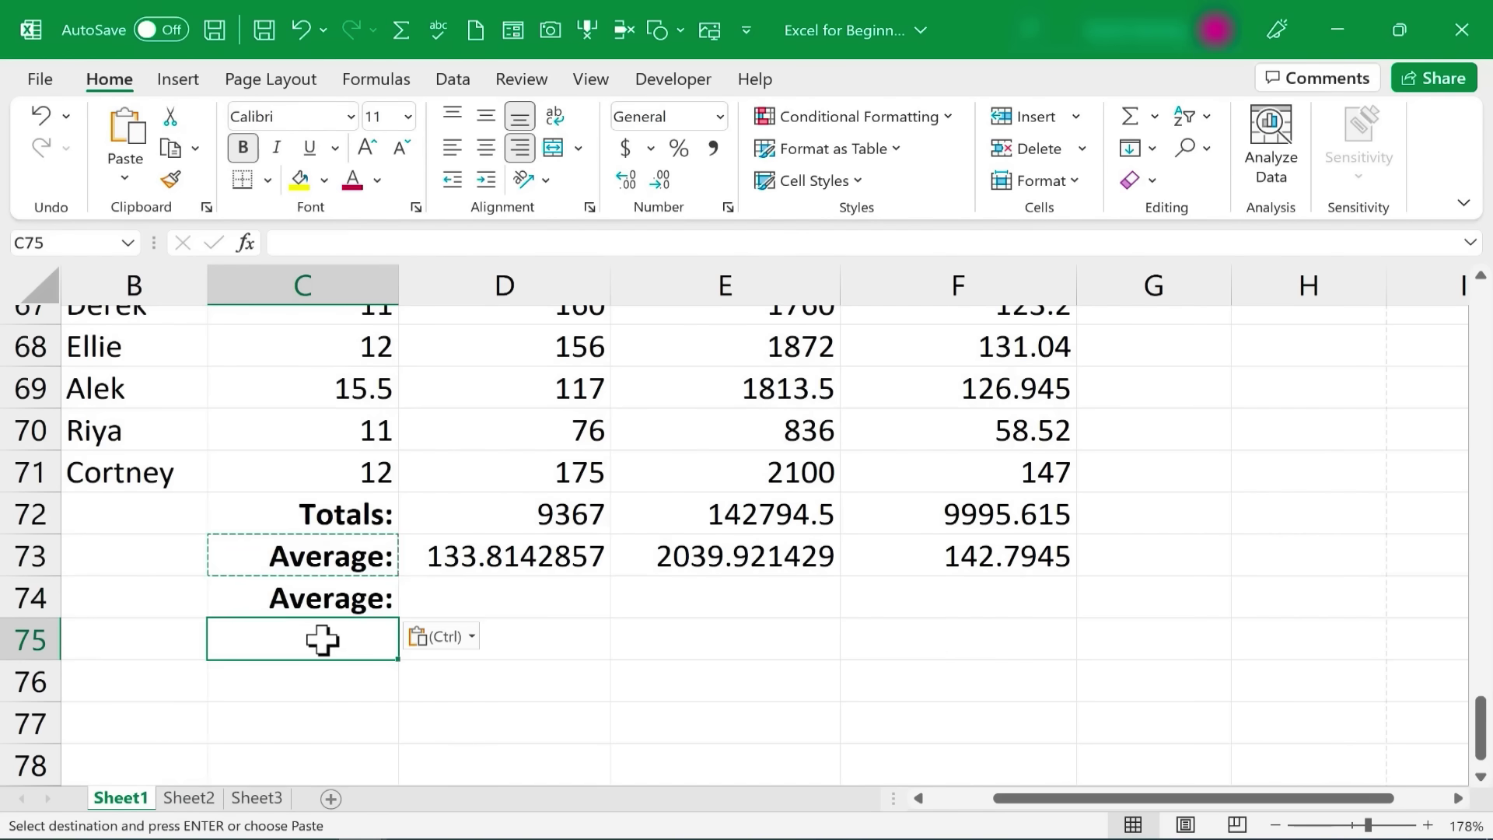
key(ctrl+v)
click(312, 690)
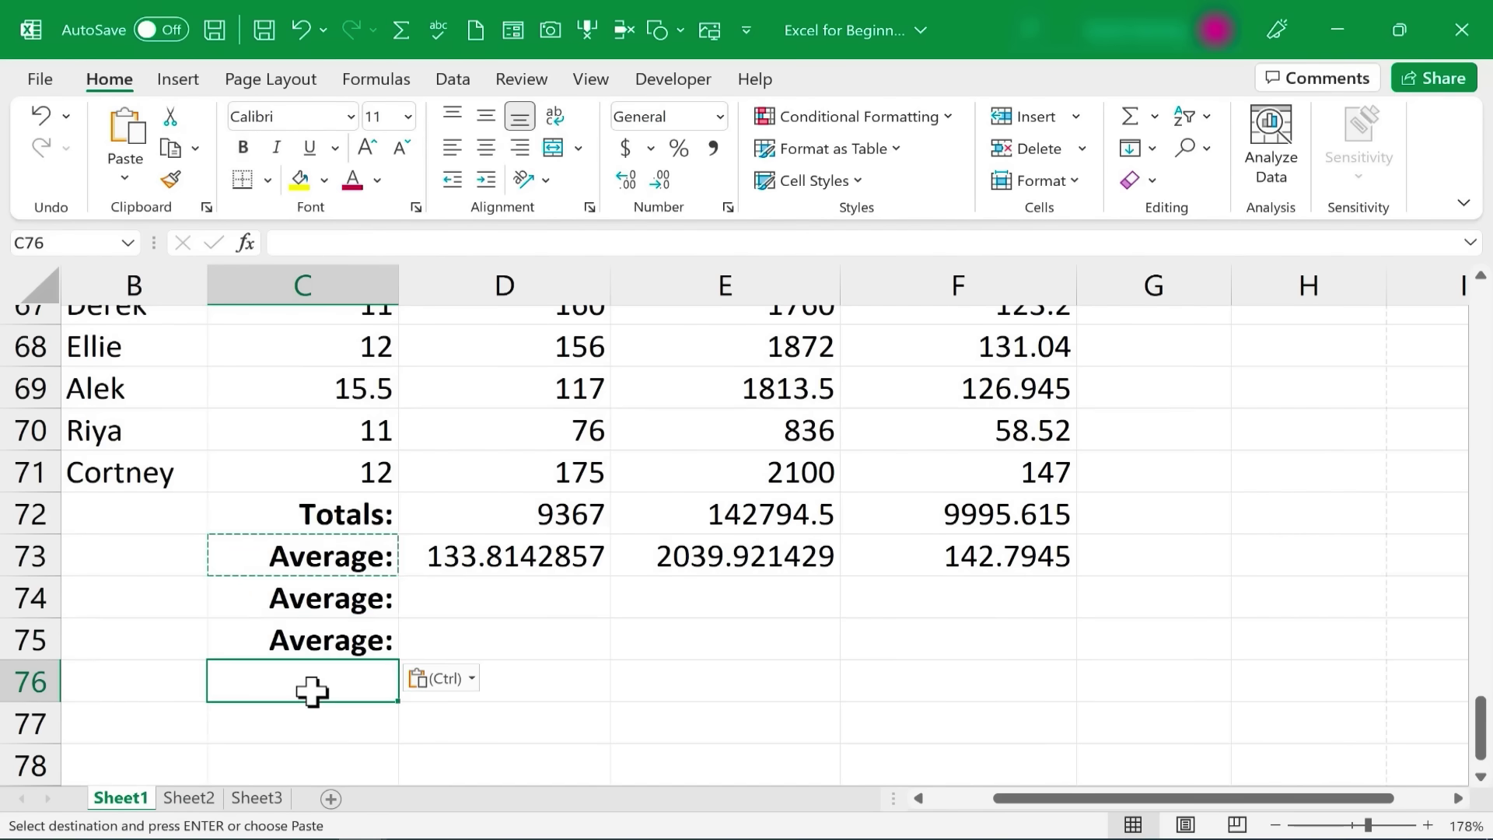
key(ctrl+v)
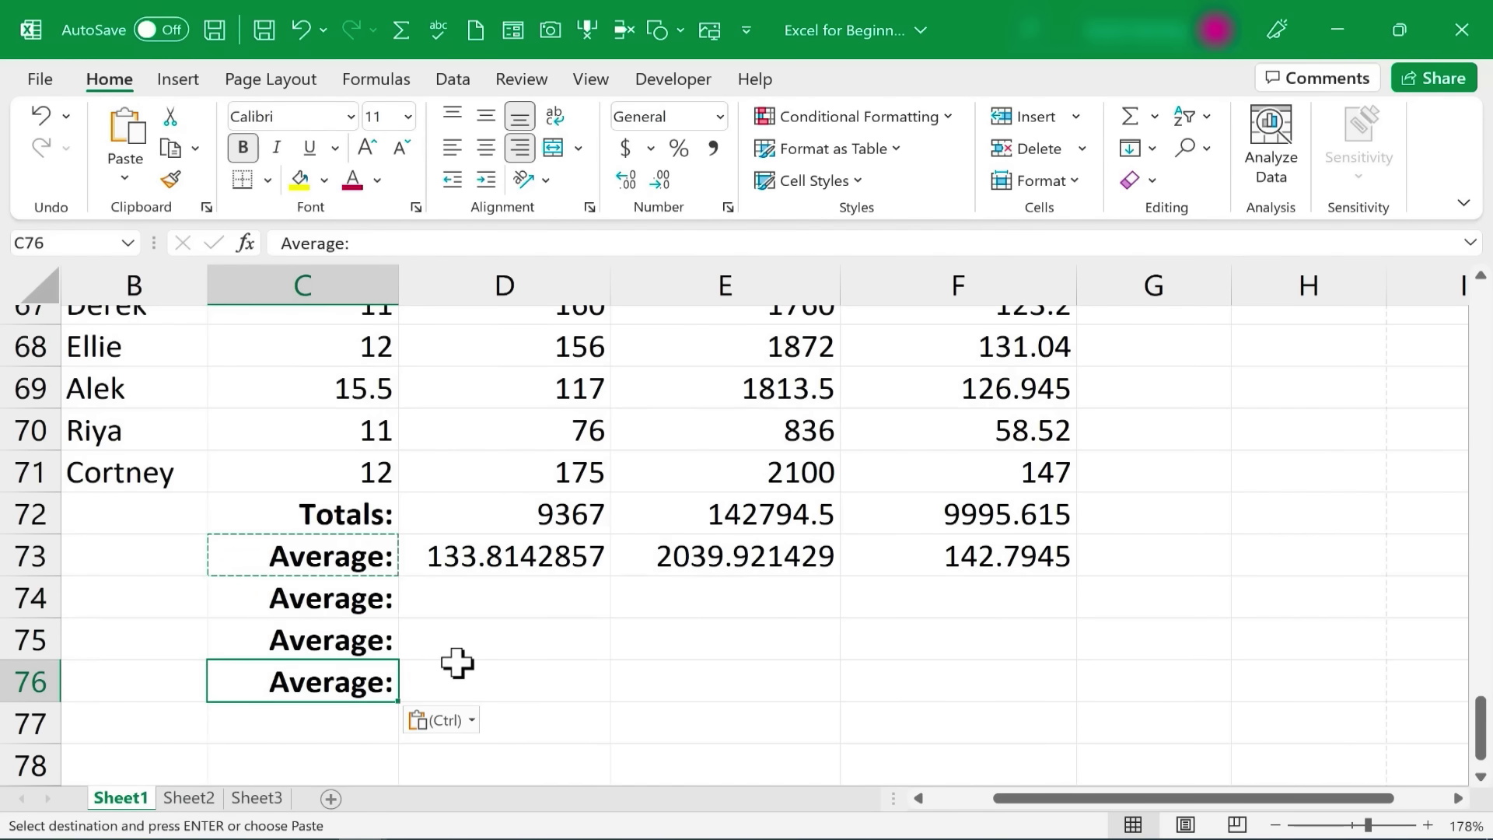
key(Escape)
Replace the labels in C74 to C76 with "Highest:", "Lowest:" and "Number of Employees:"
click(342, 597)
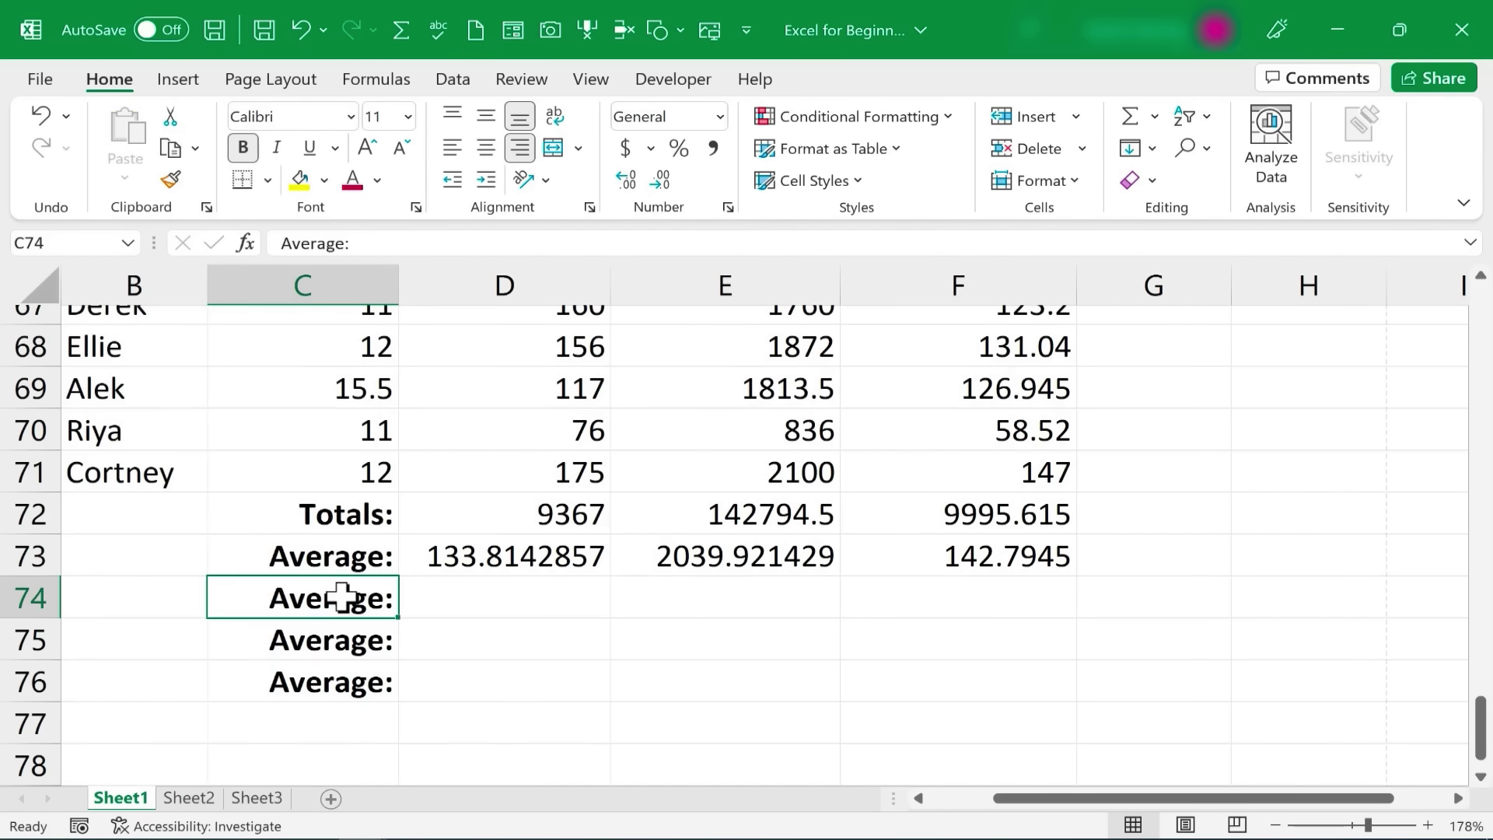
text(Highest:)
key(Return)
text(Lowest:)
key(Return)
text(Number of Employees:)
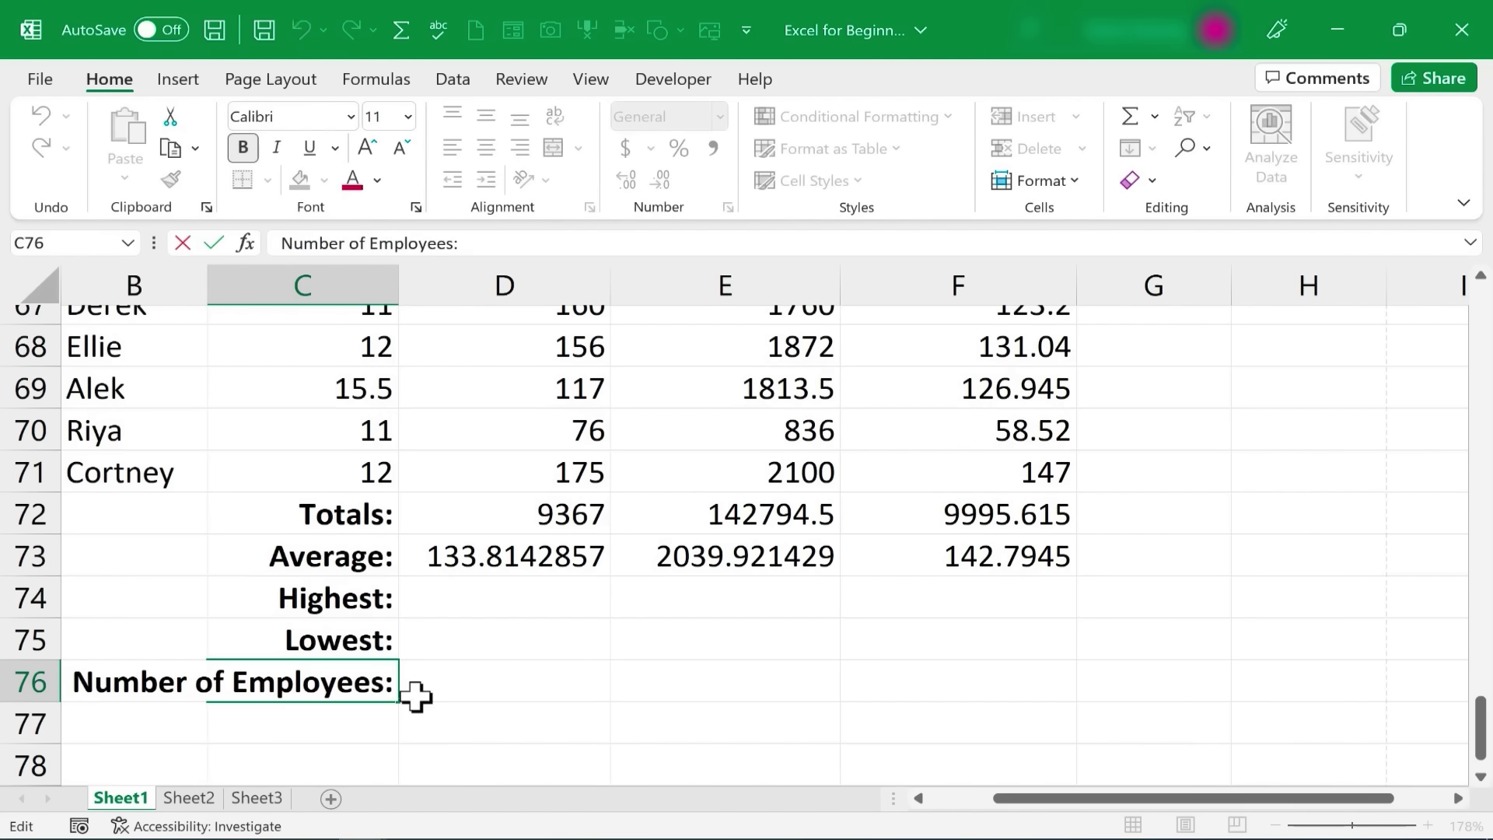
click(416, 696)
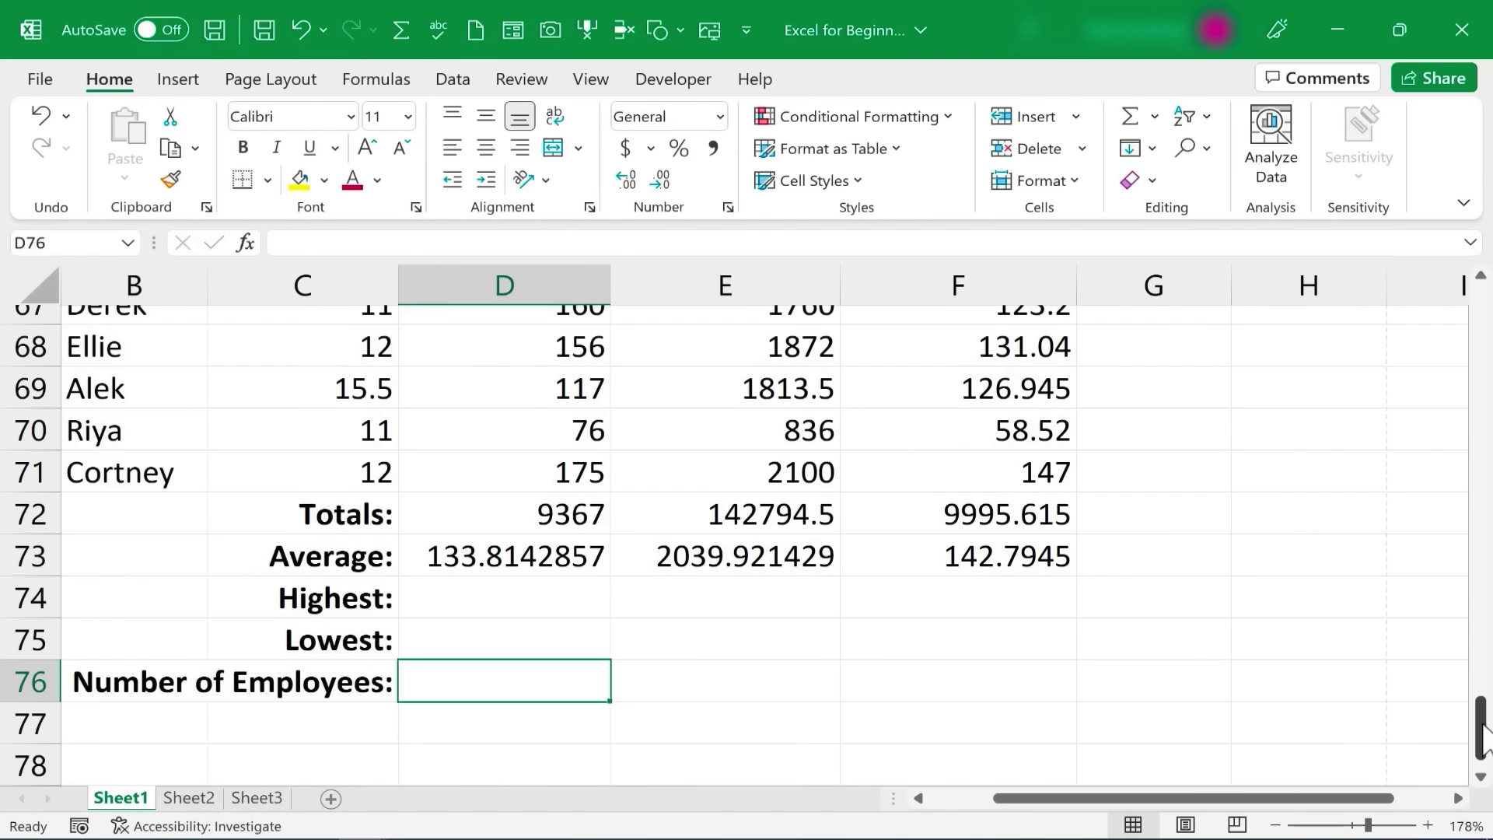
Enter a MAX formula in D74 for the Hours Worked range D2:D71
drag(1481, 731, 1426, 210)
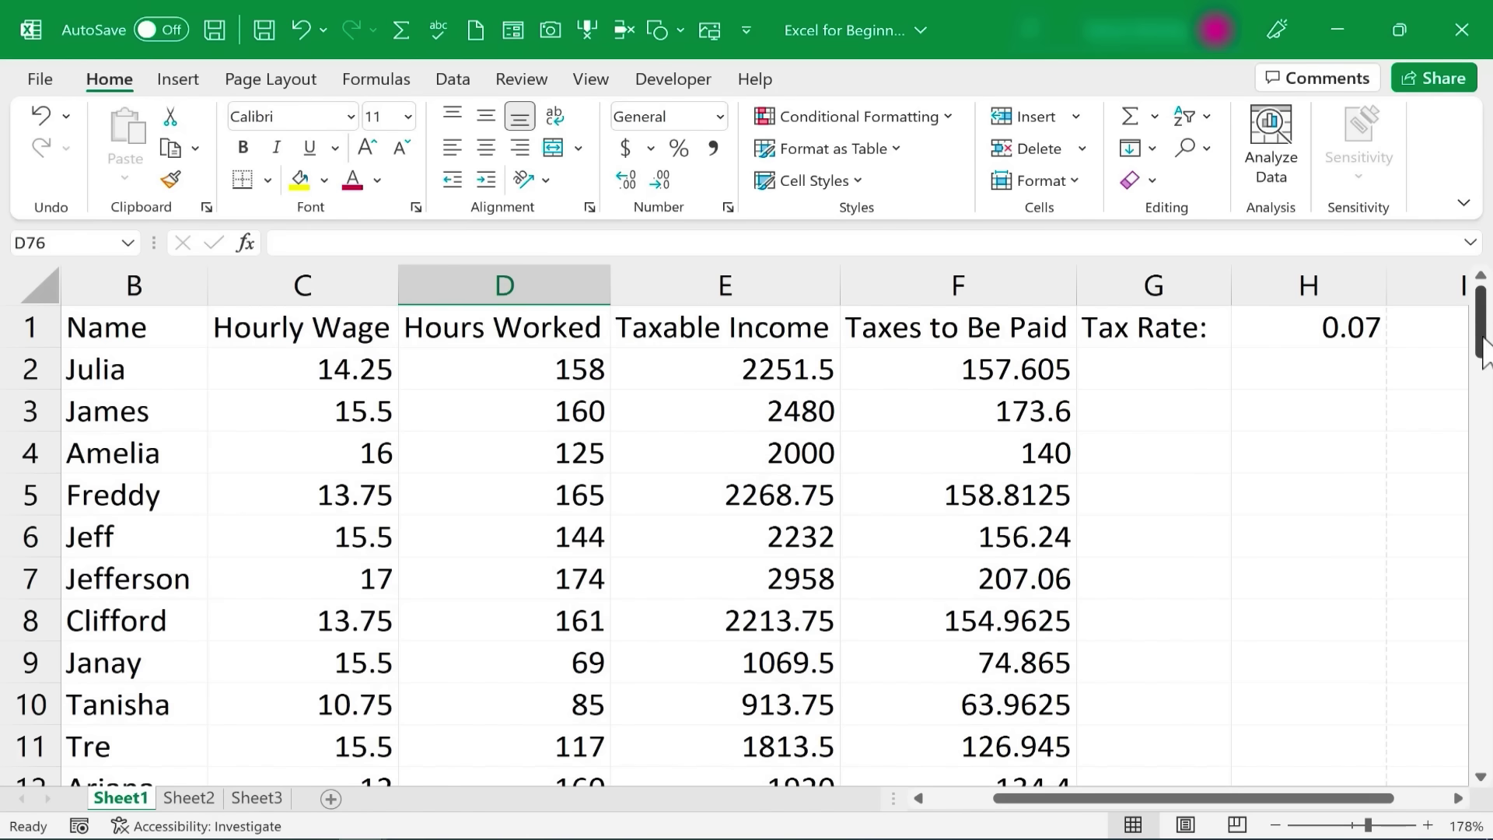
drag(1483, 342, 1485, 805)
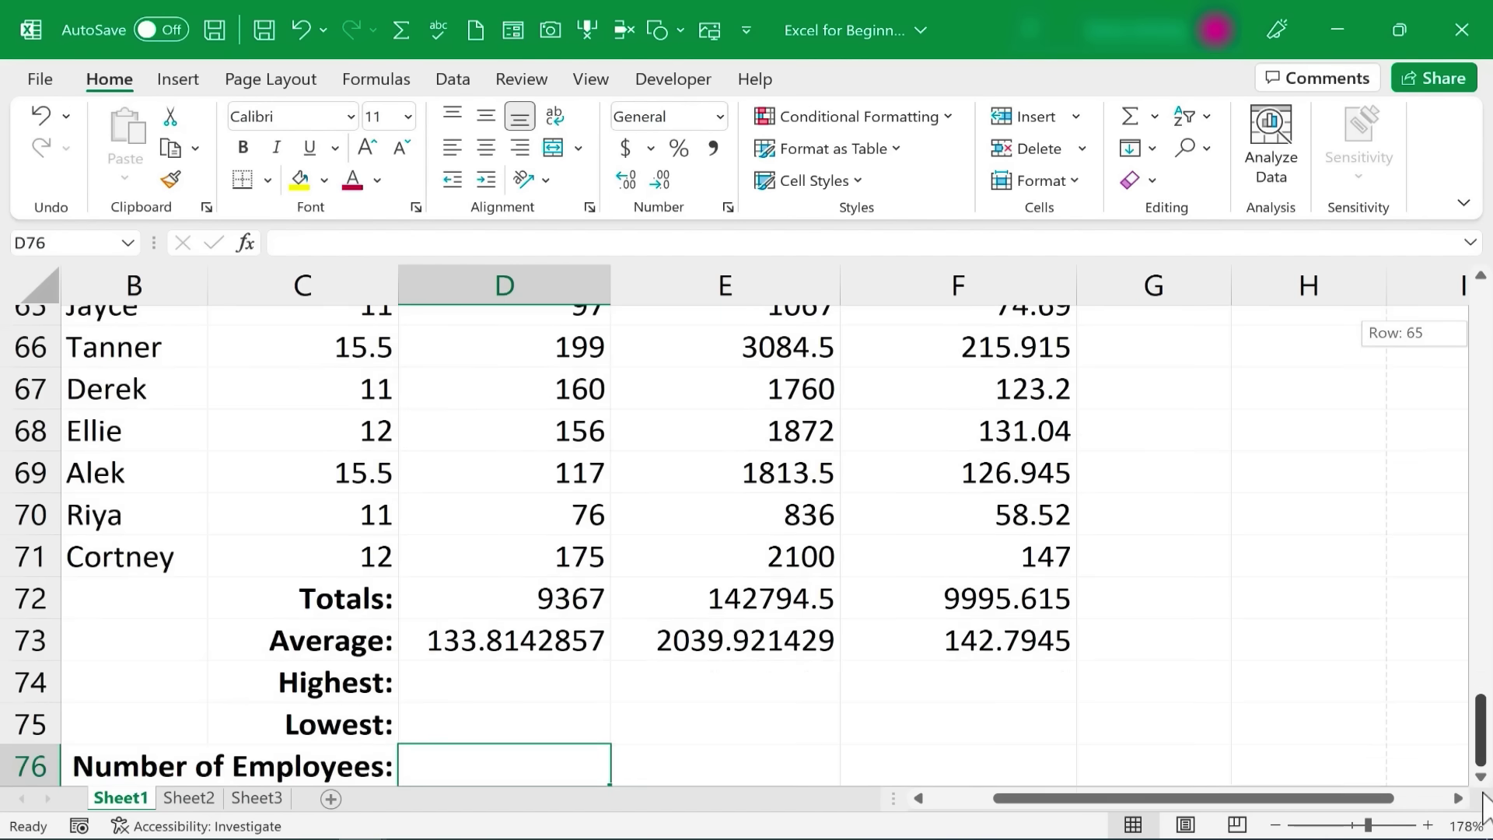
click(533, 670)
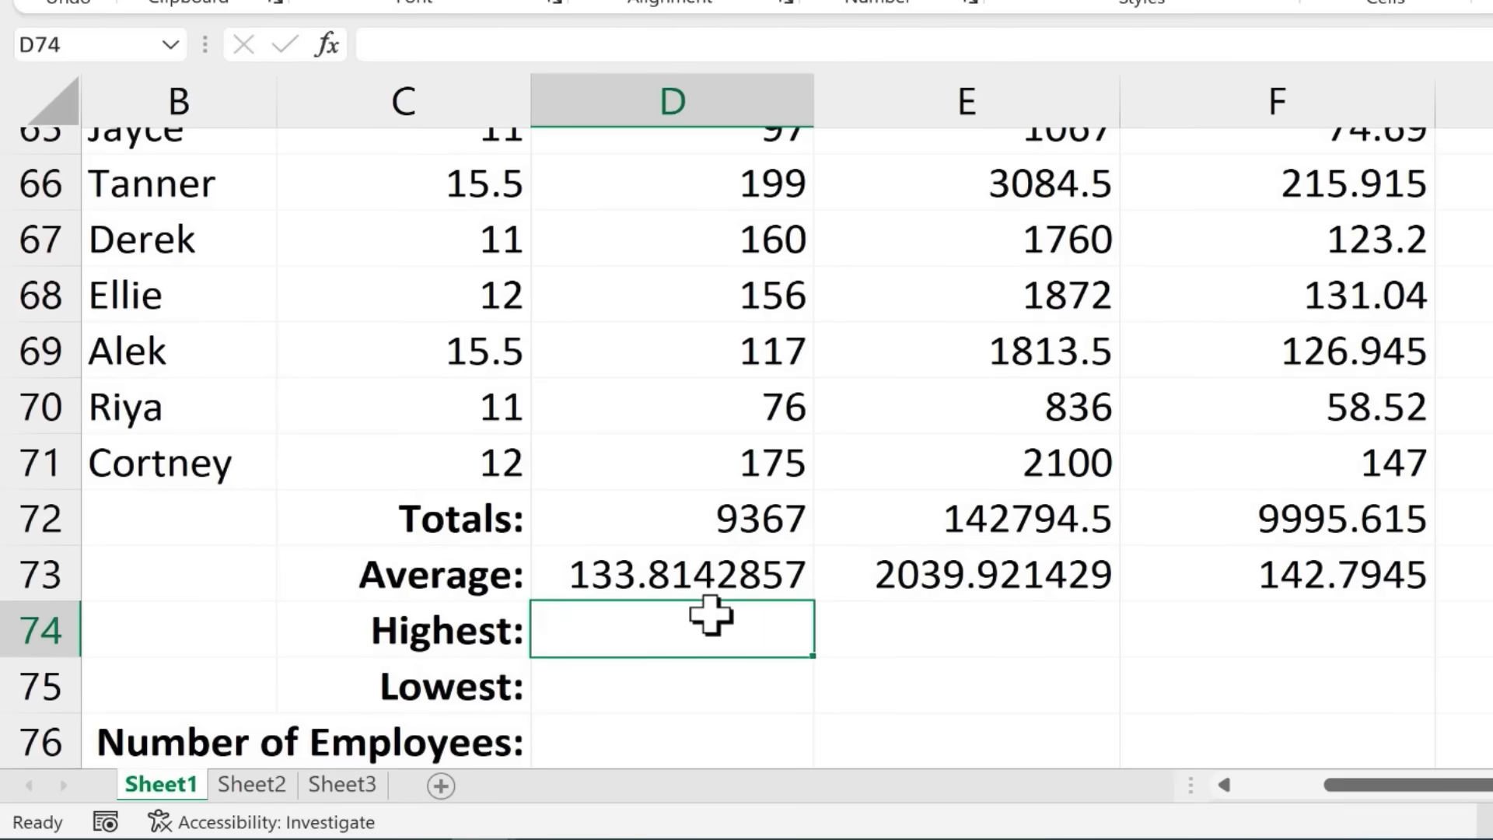
text(=max()
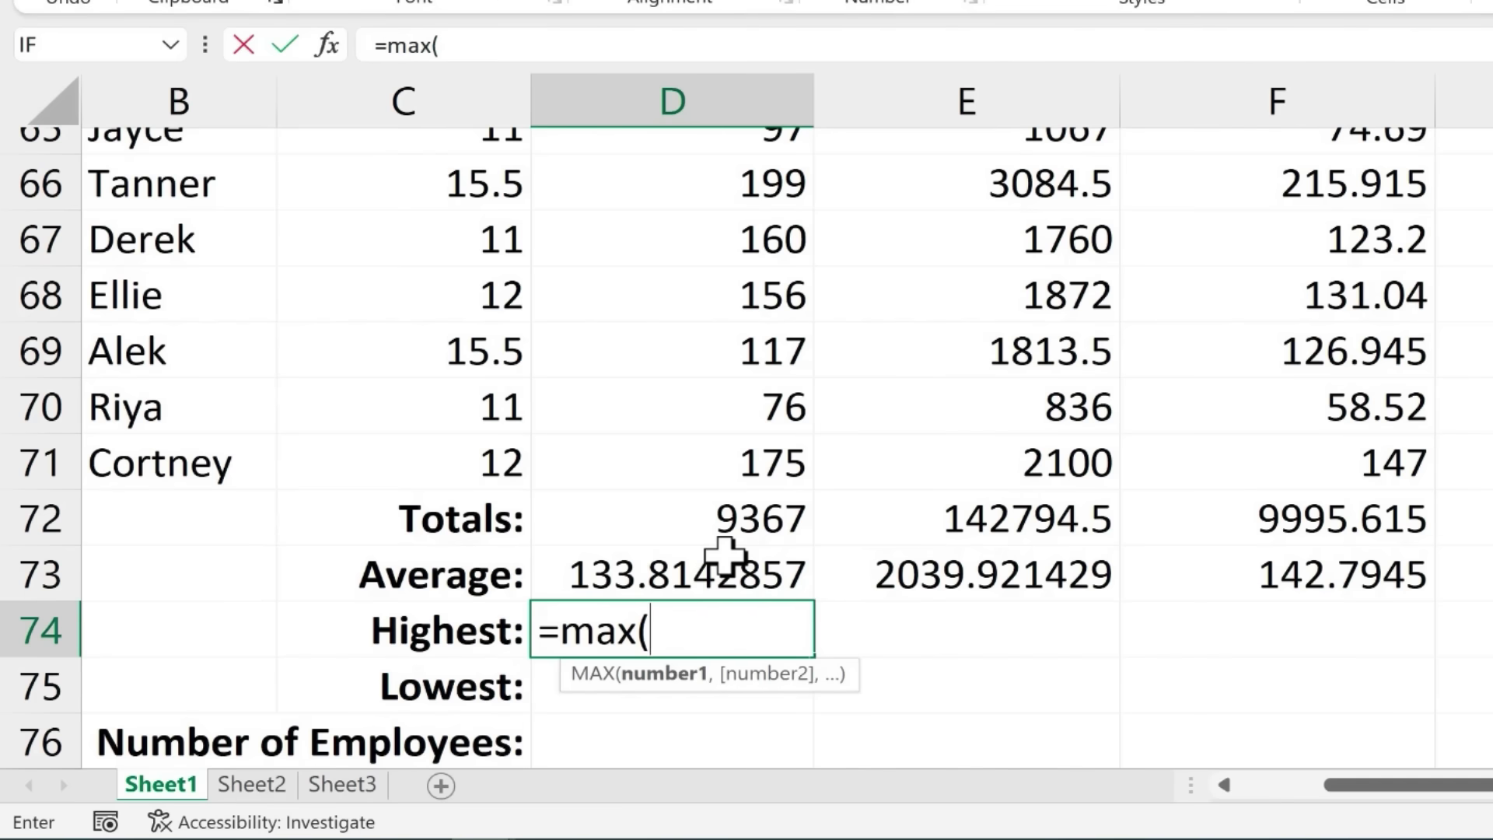
text(d2:)
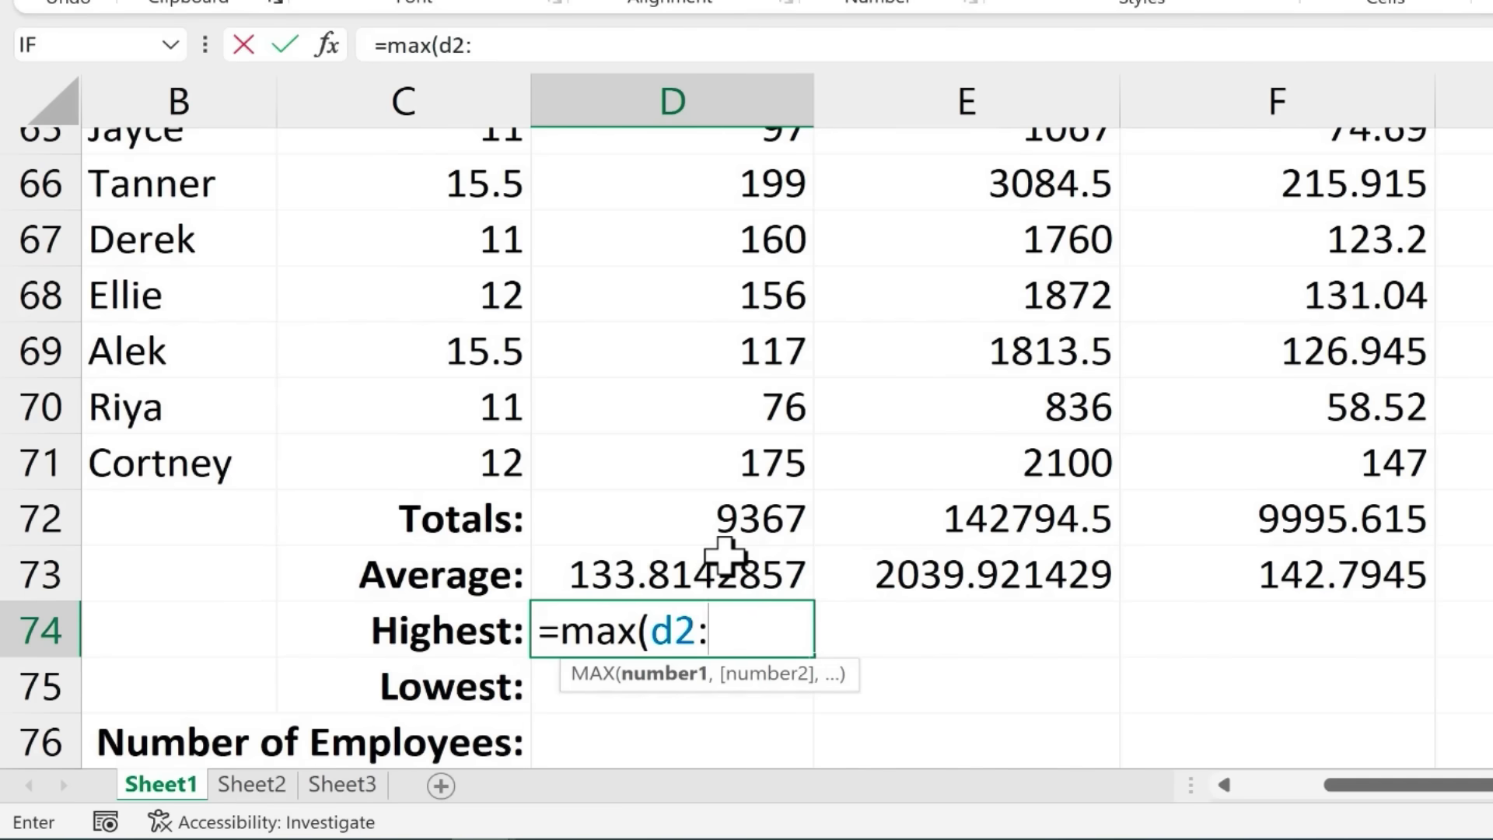
text(d71)
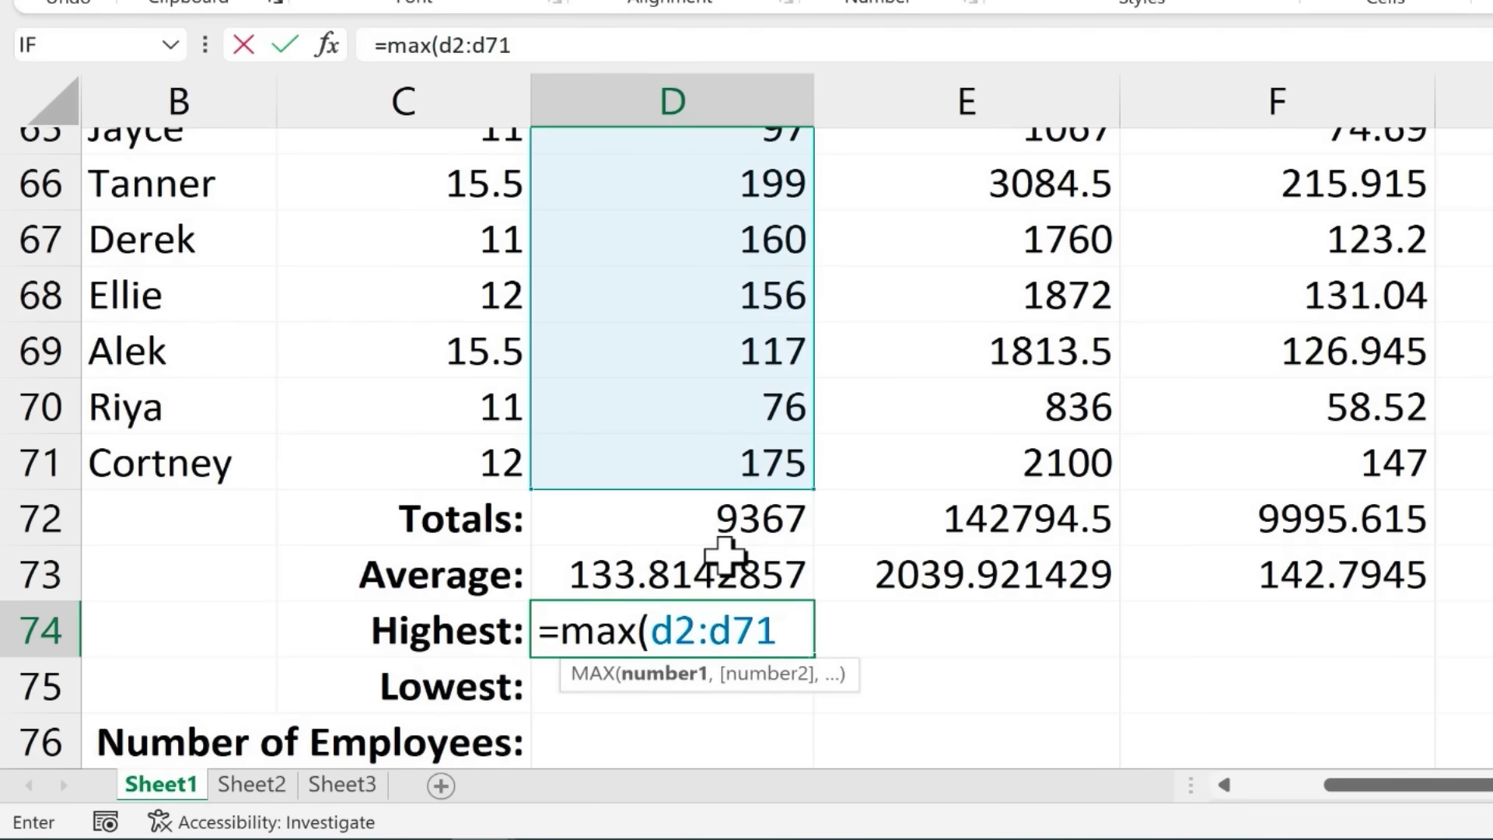
text())
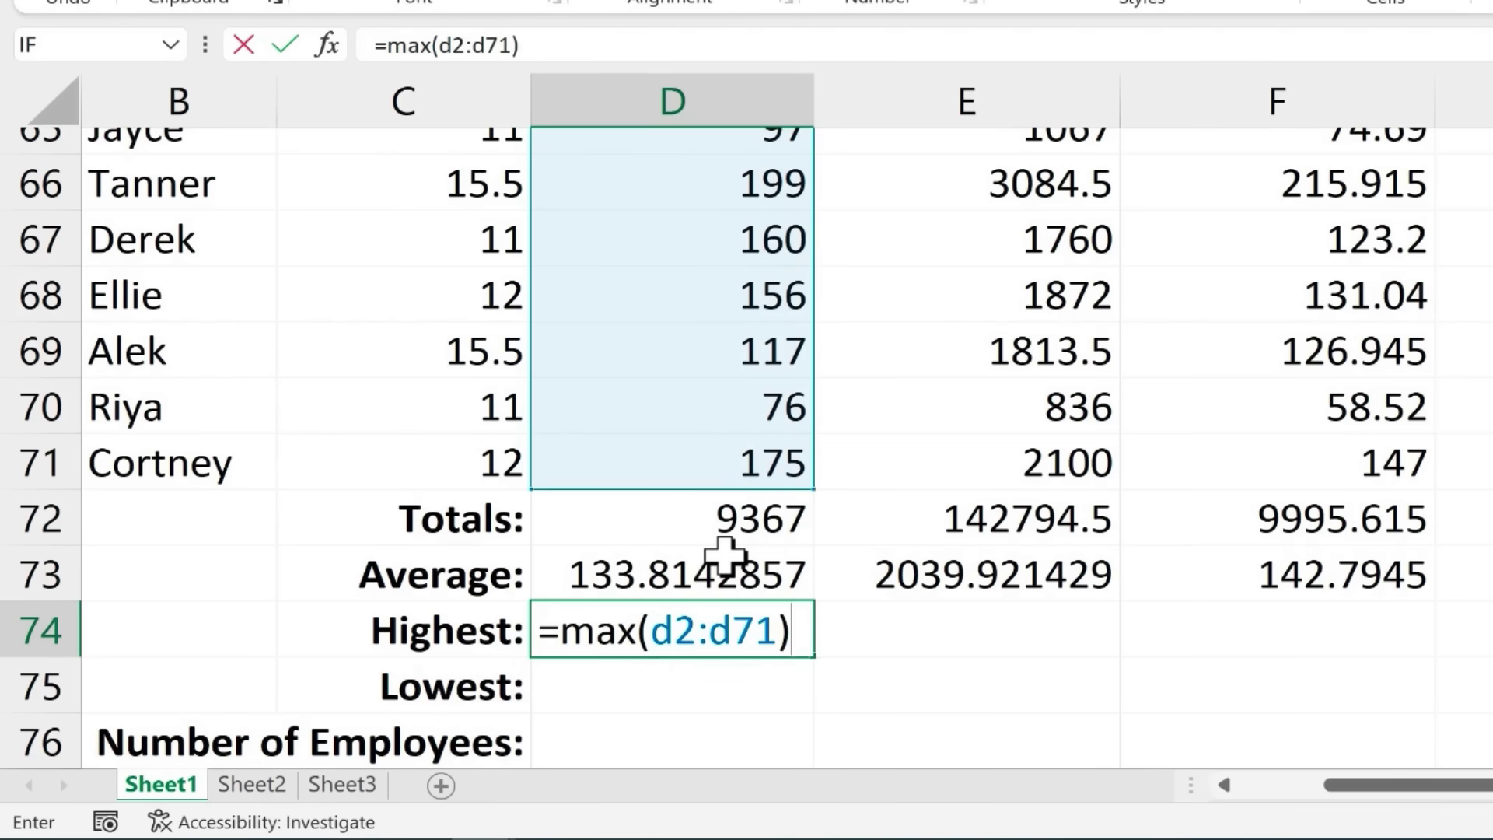
key(Return)
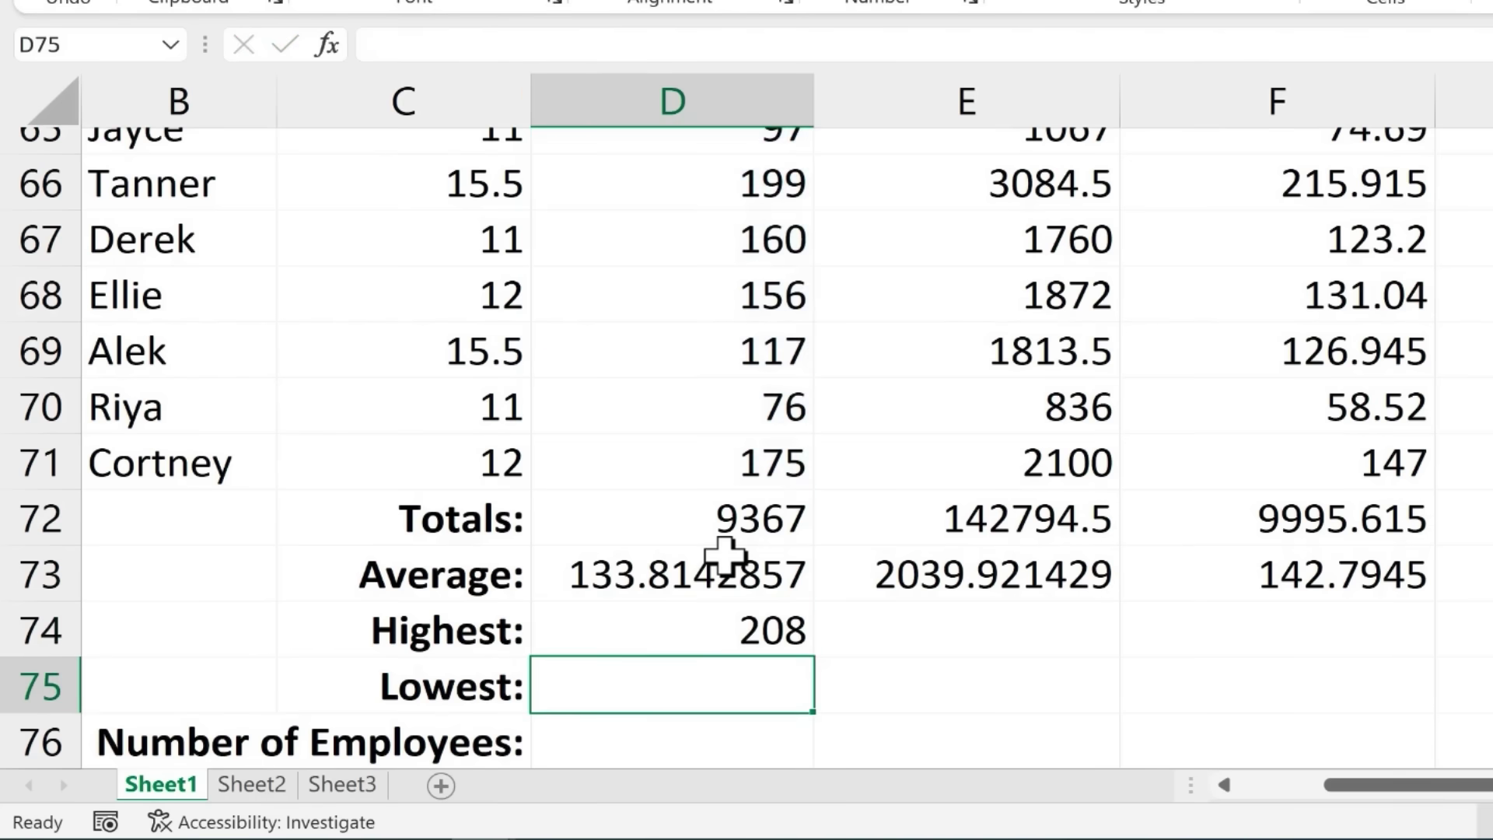
Fill the MAX formula from D74 across to F74 and check the copied formulas in E74 and F74
click(805, 647)
drag(817, 658, 1358, 653)
click(1252, 642)
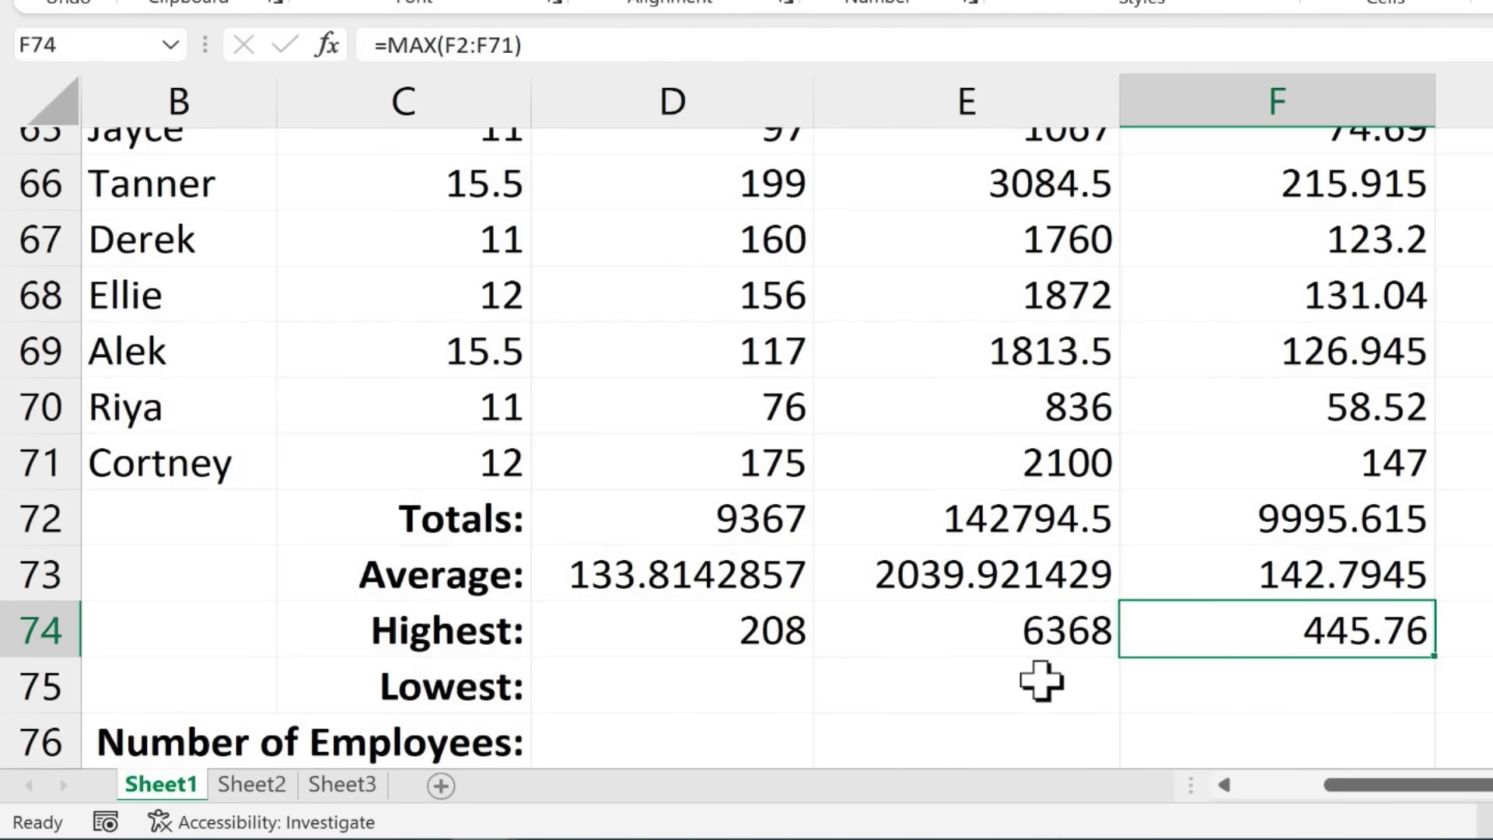
scroll(1040, 681, up, 2)
scroll(1040, 681, down, 2)
click(1025, 632)
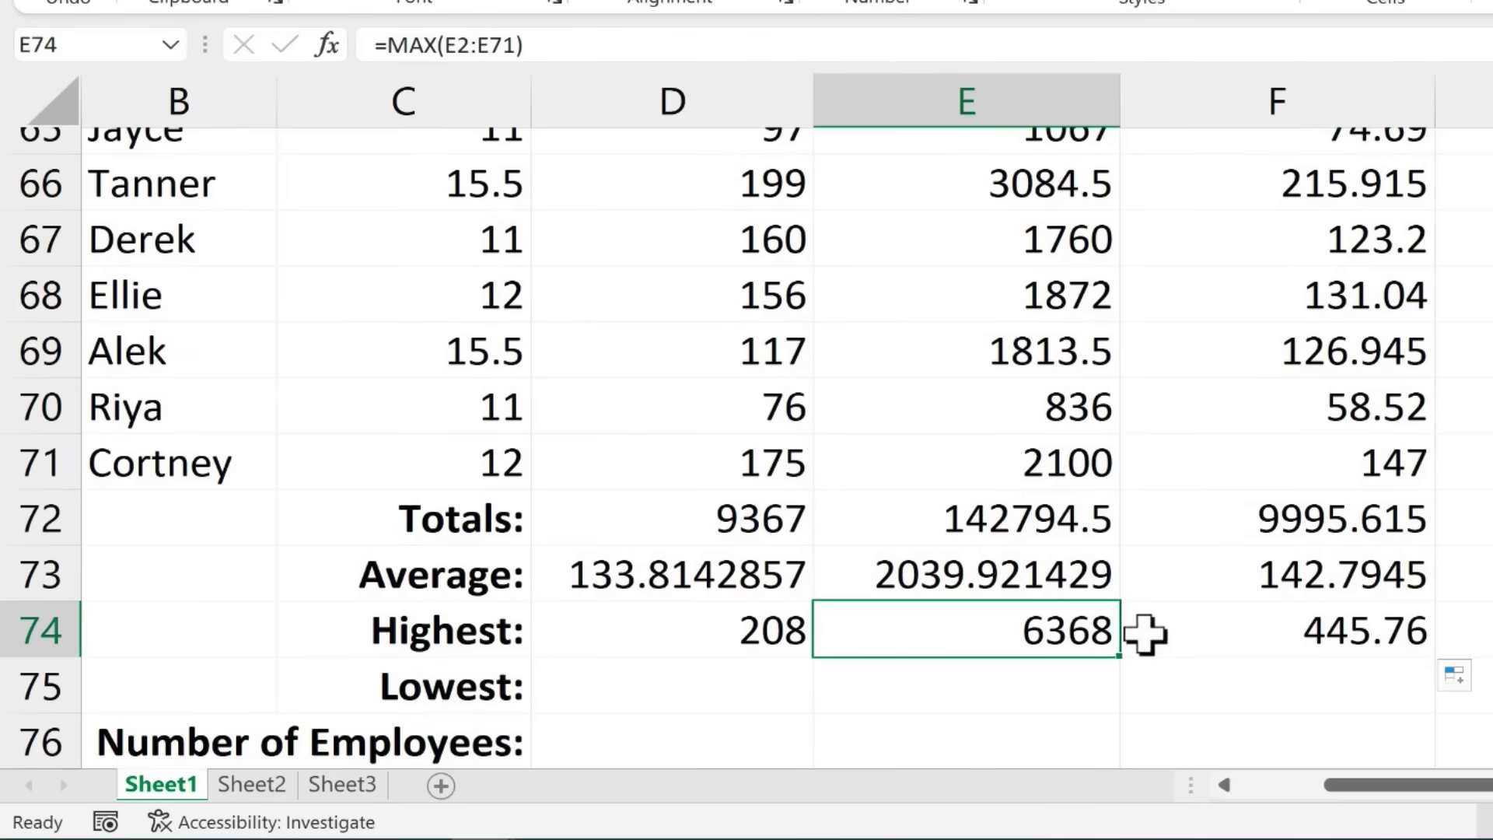
click(1388, 634)
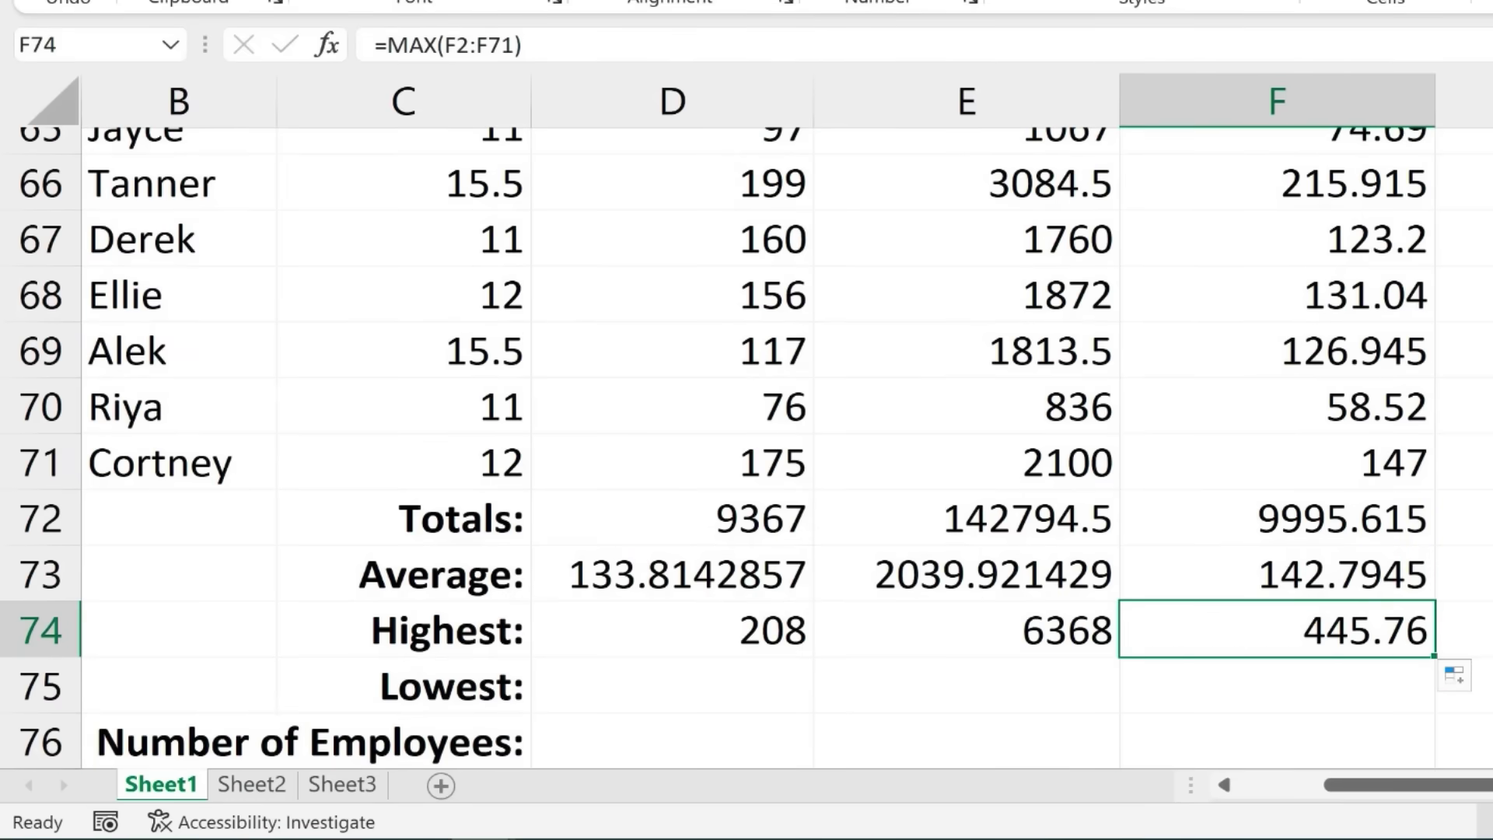
Enter a MIN formula in D75 for the range D2:D71 and fill it across to F75
scroll(855, 592, down, 1)
click(743, 525)
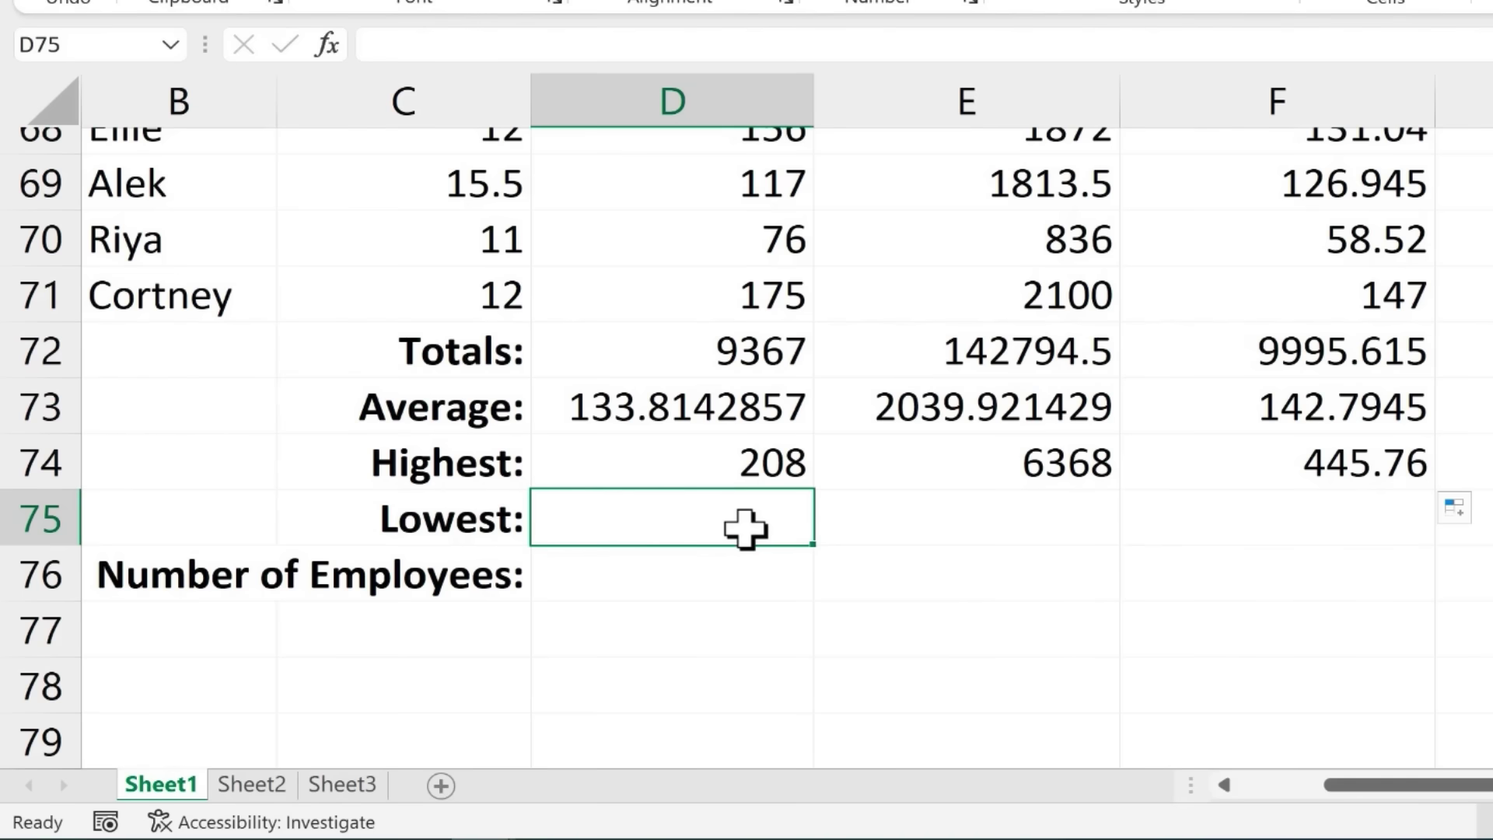
text(=)
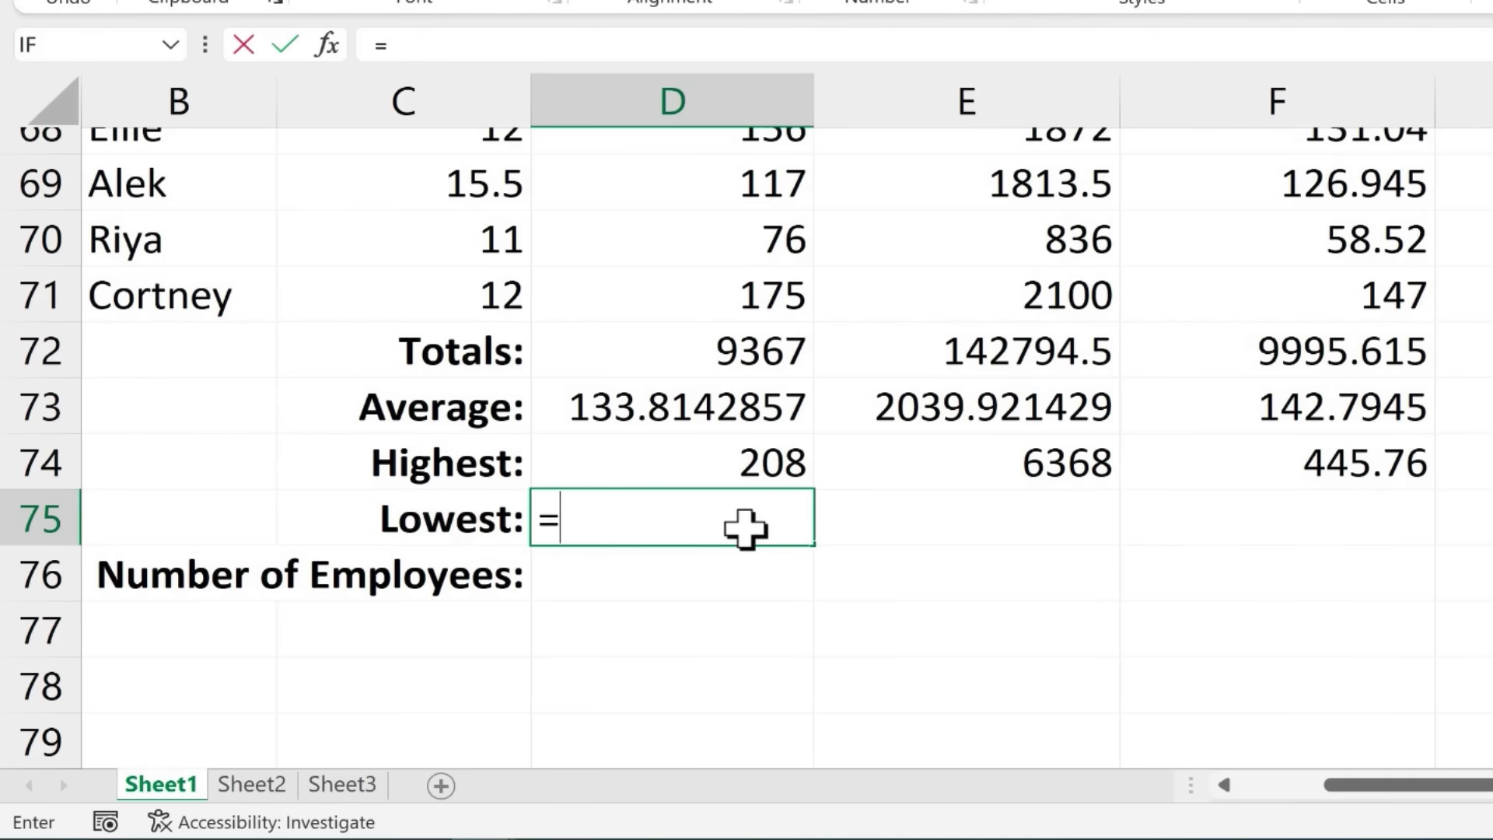
text(min)
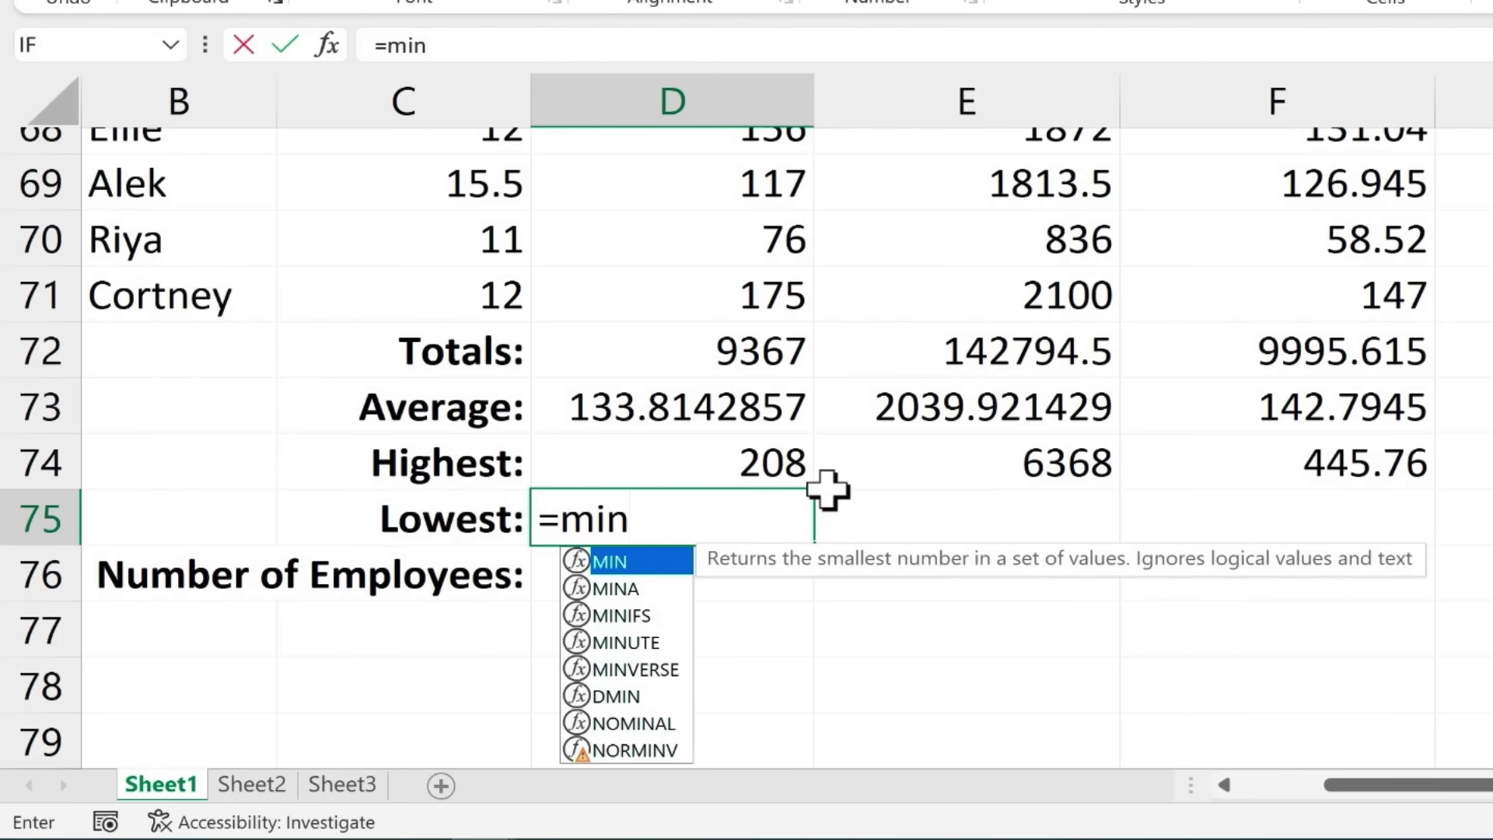
text(()
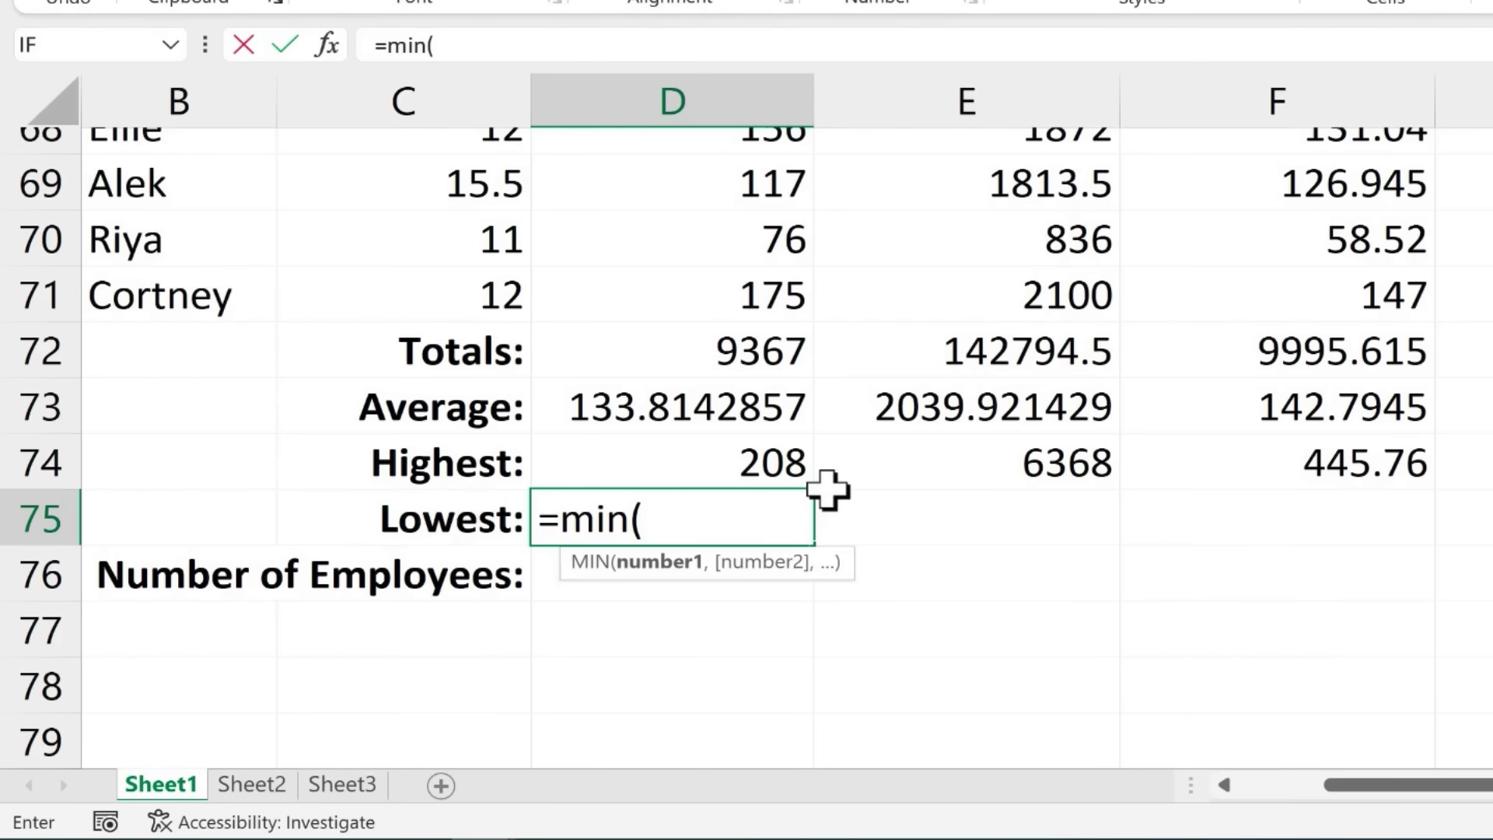
text(d2:d)
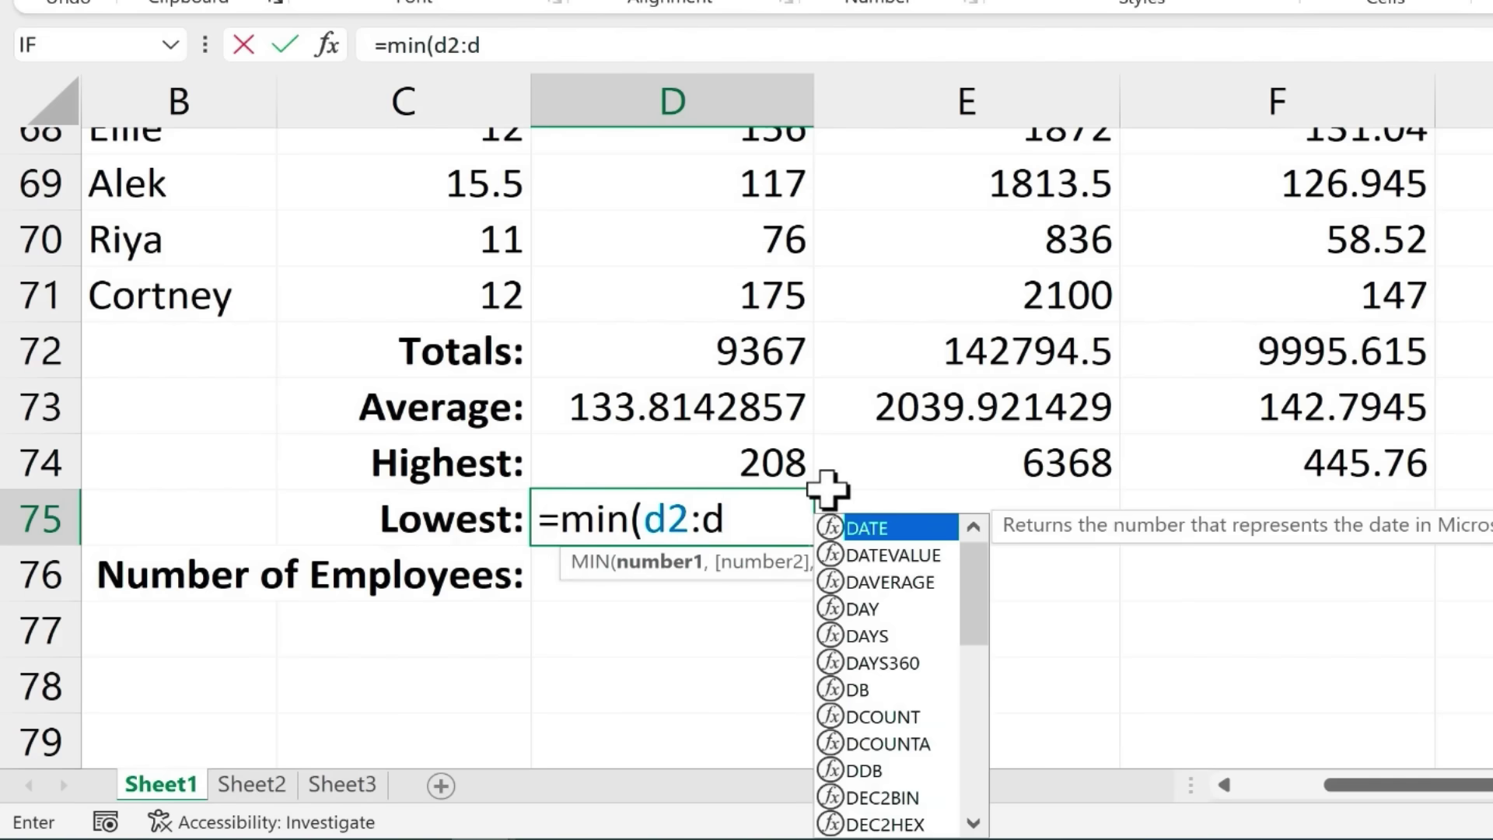
text(71)
key(Return)
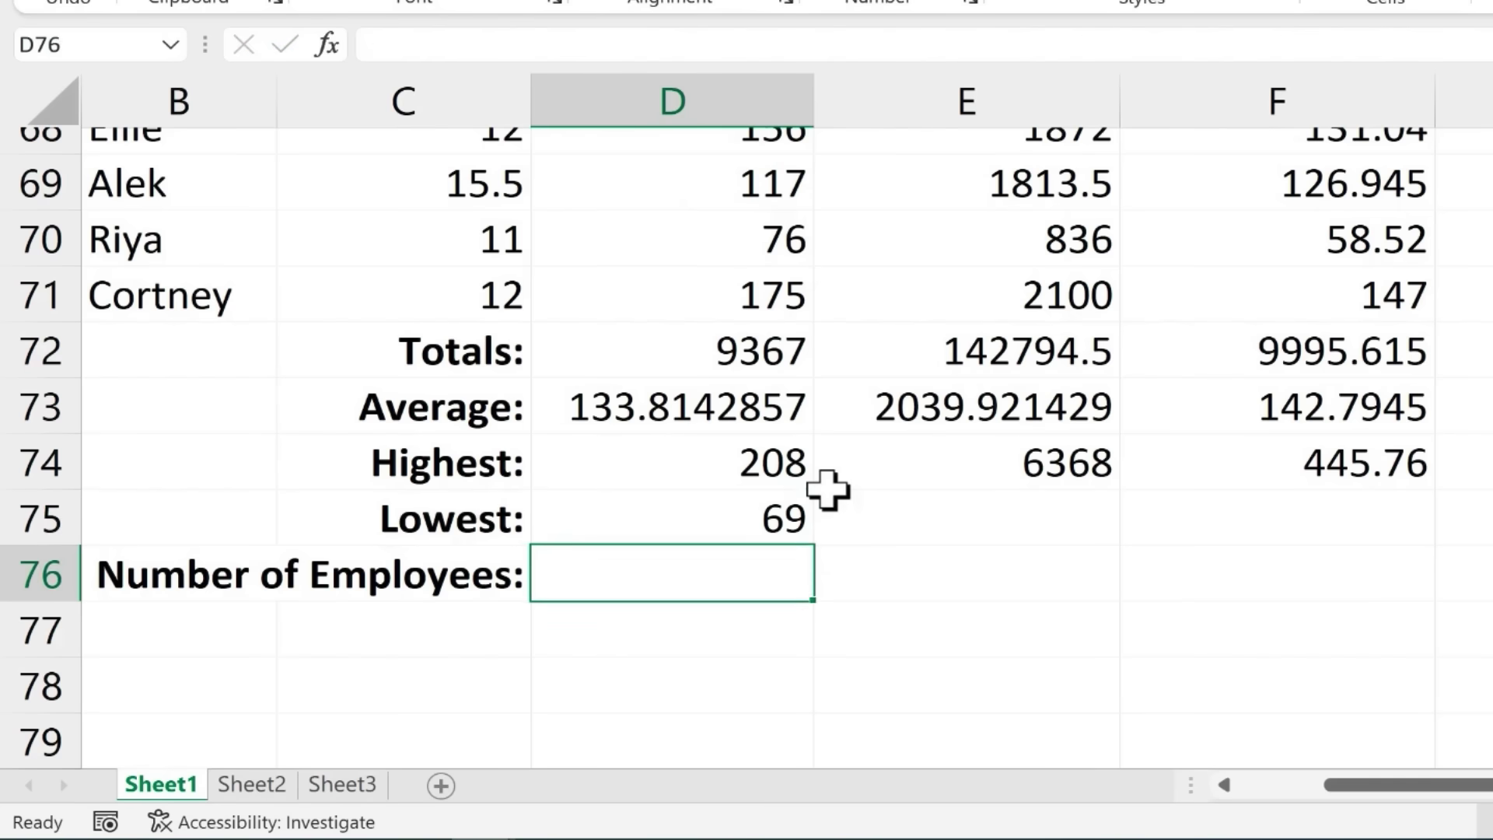
key(Up)
drag(816, 553, 1435, 565)
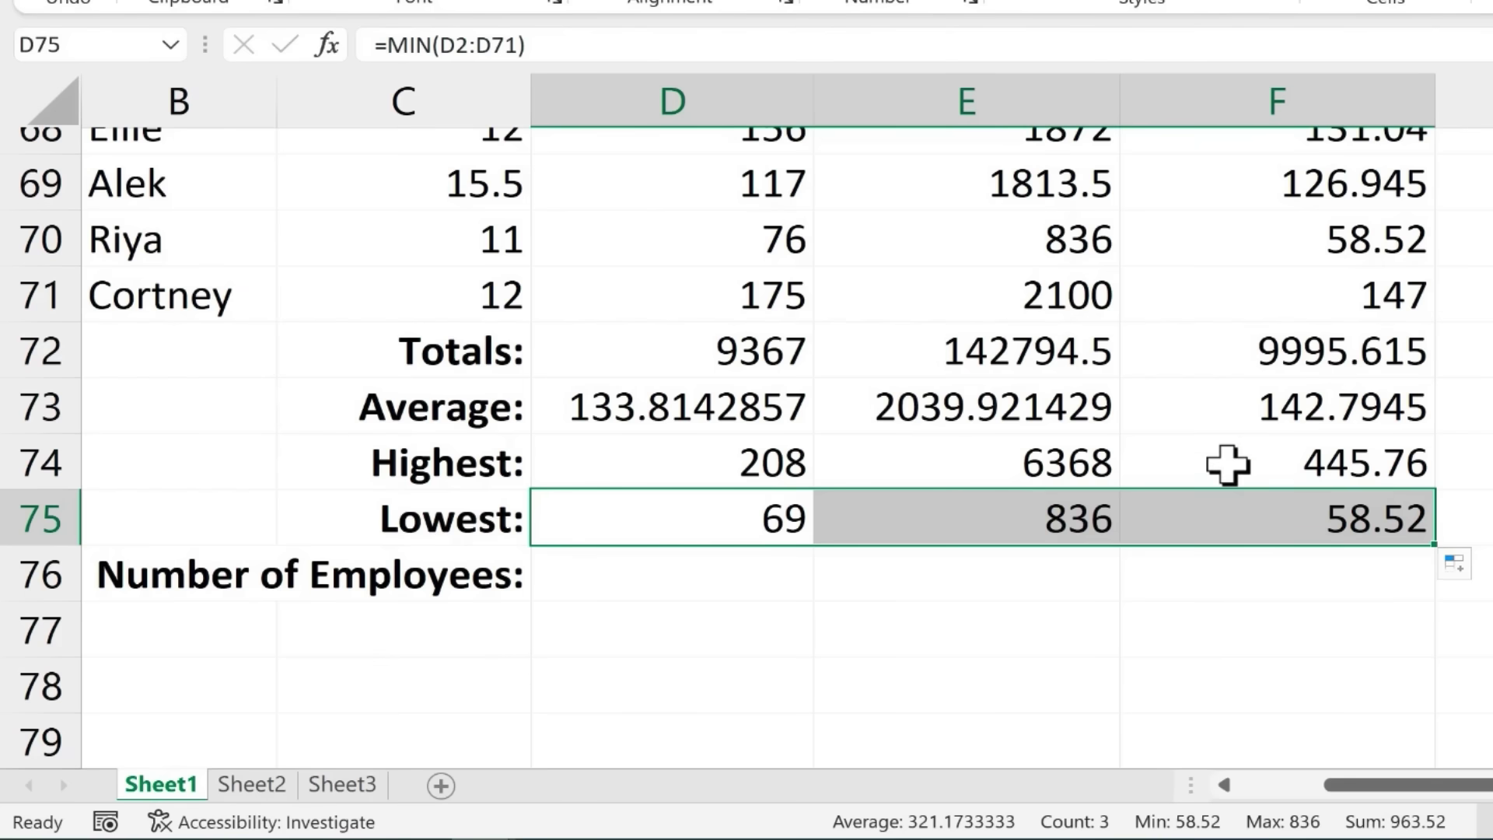
Enter a COUNT formula in D76 for the range D2:D71 and fill it across to F76
click(687, 577)
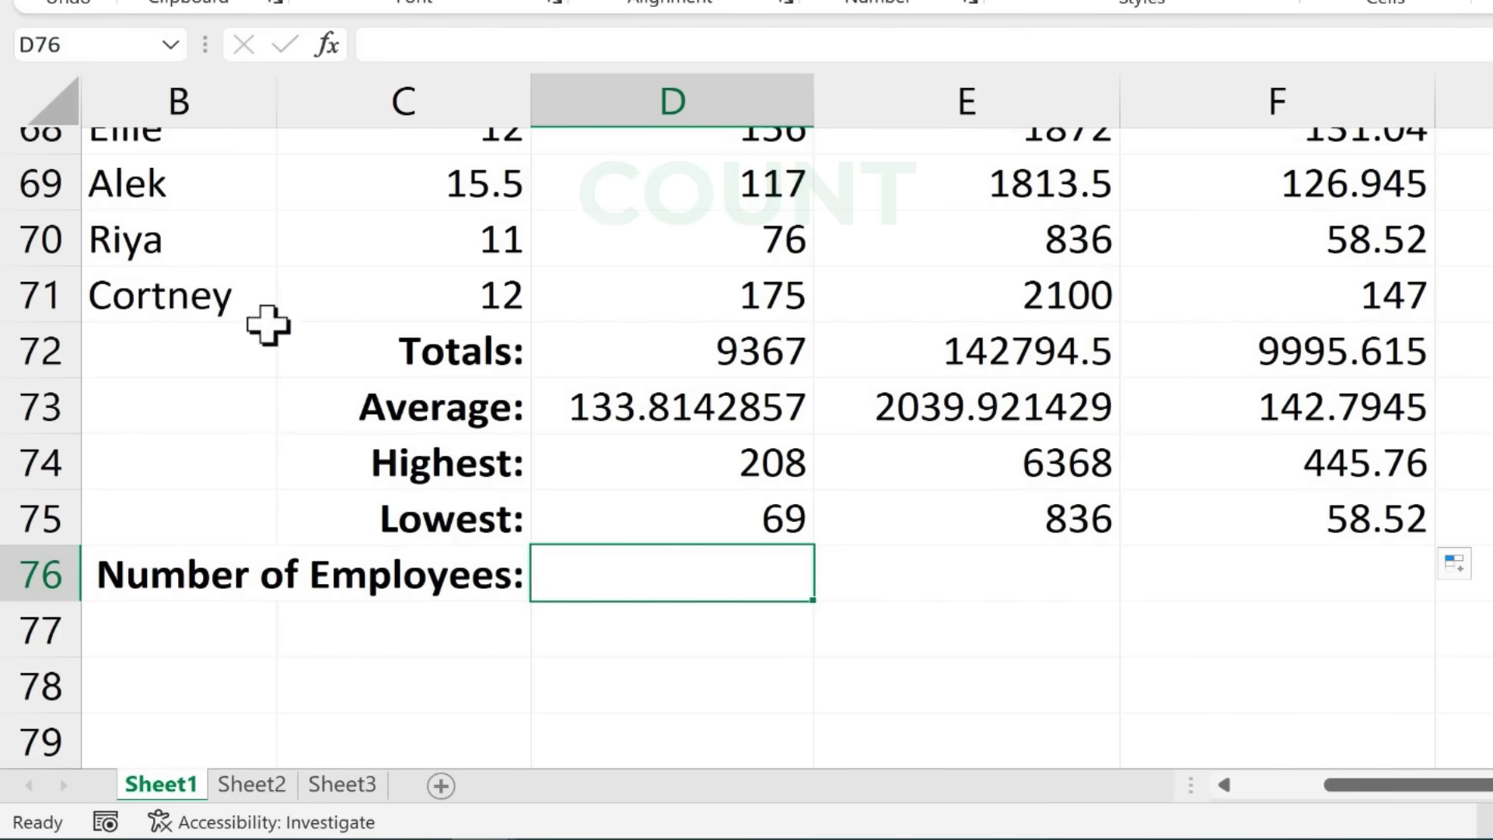
drag(1420, 784, 1120, 793)
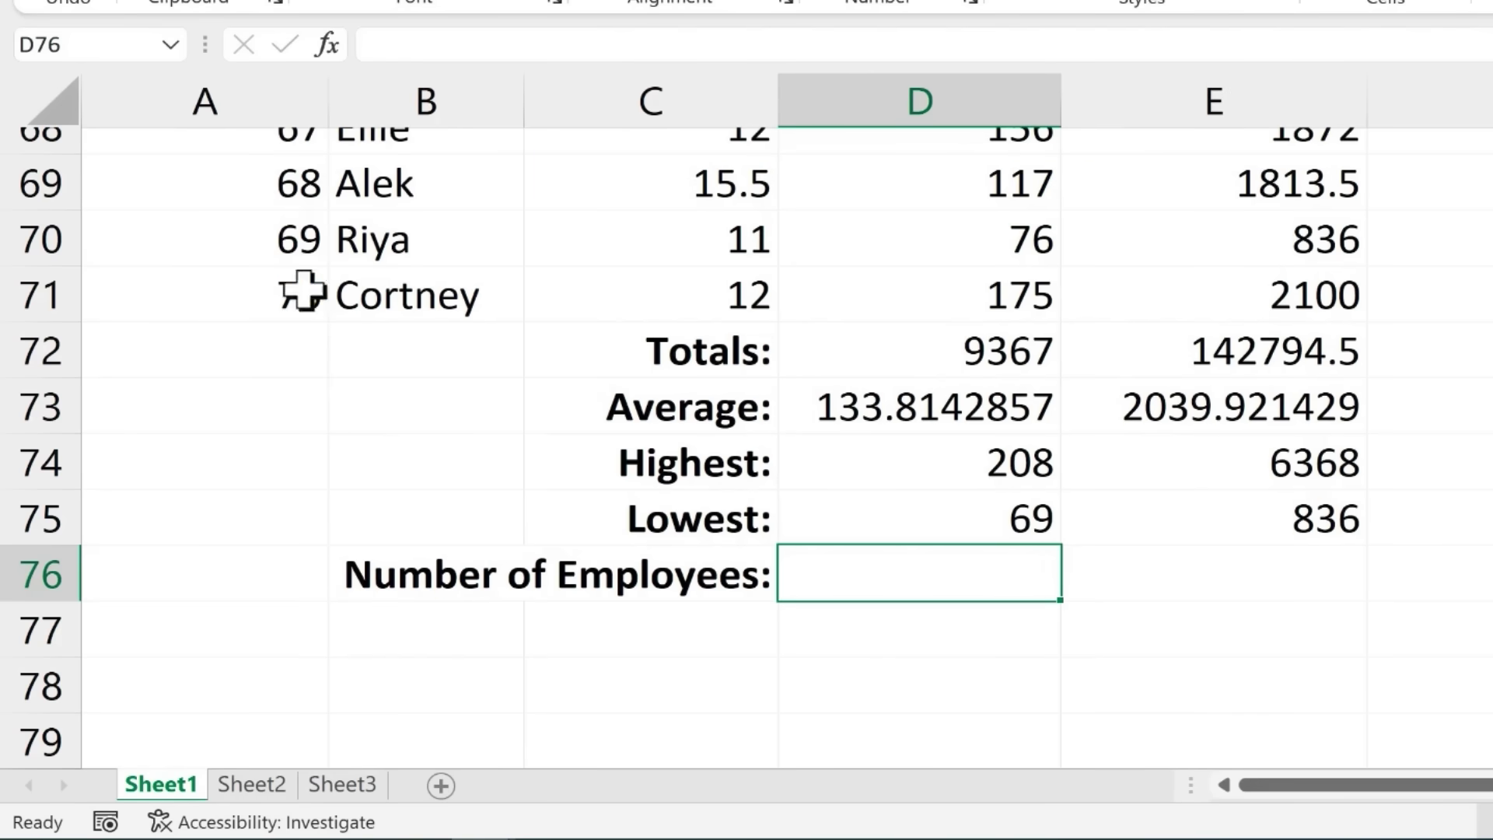
drag(1384, 785, 1462, 785)
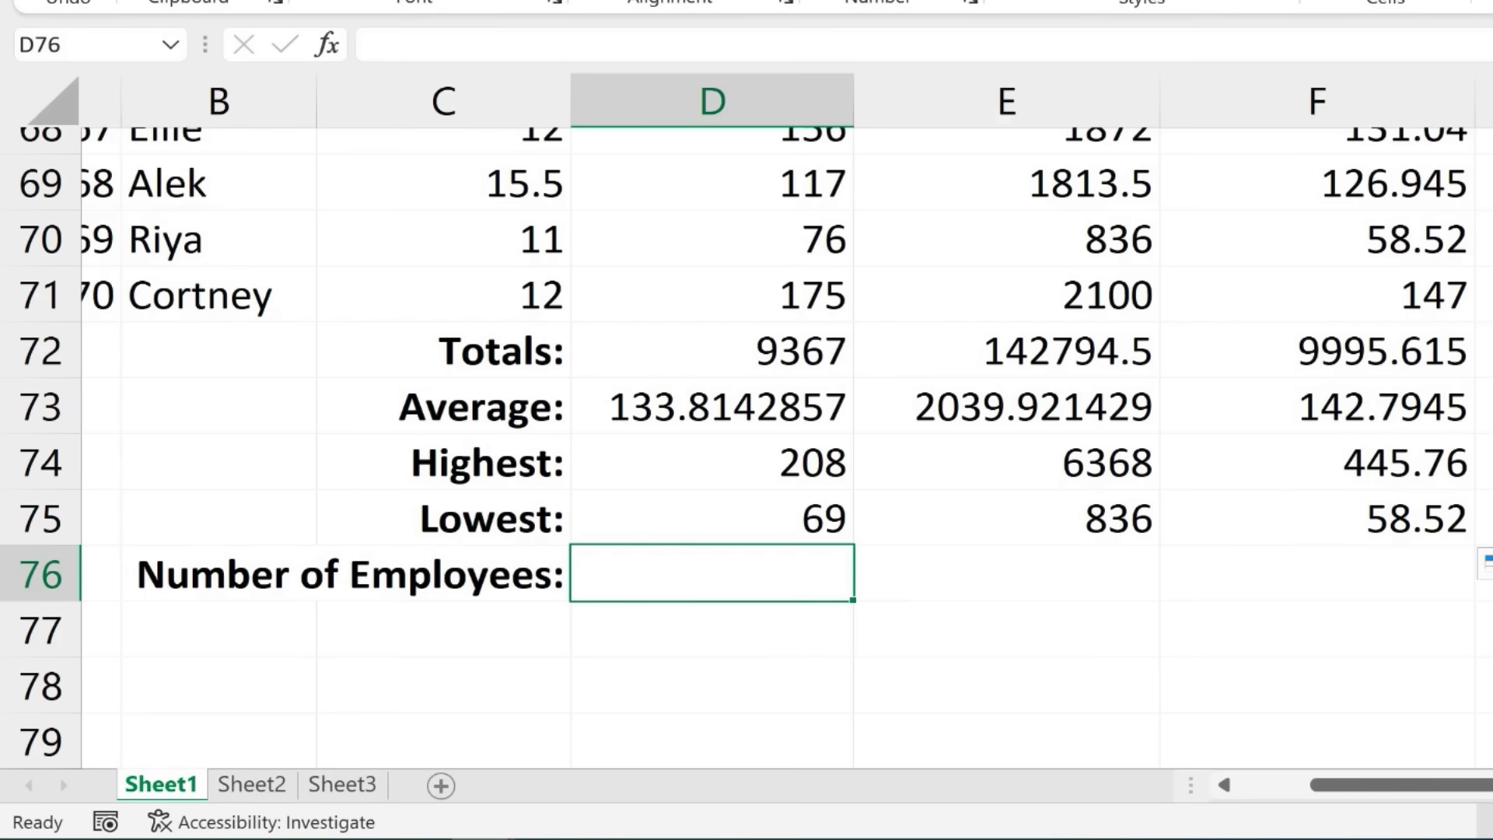
text(=count)
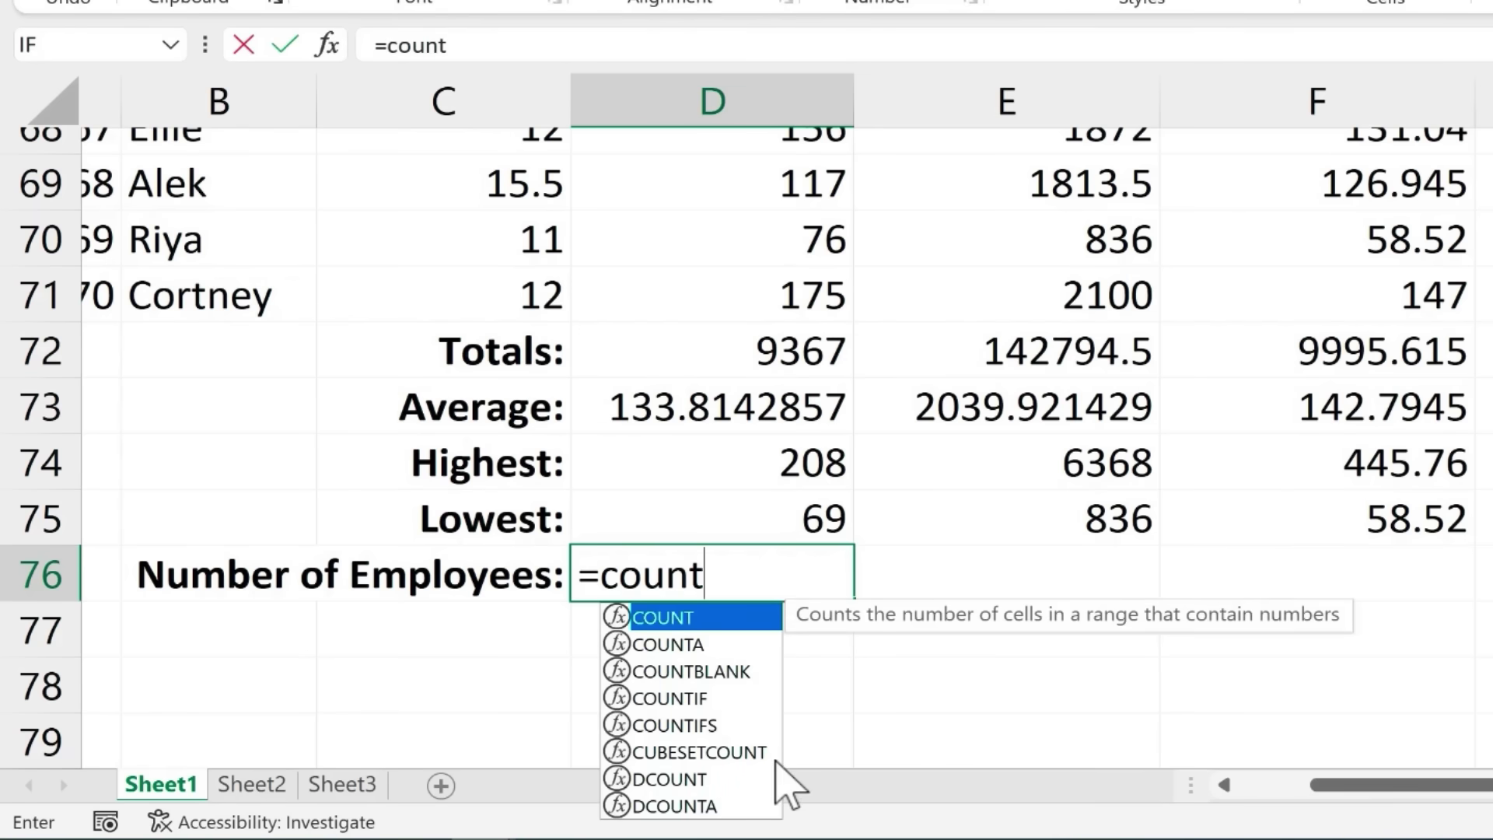
click(753, 591)
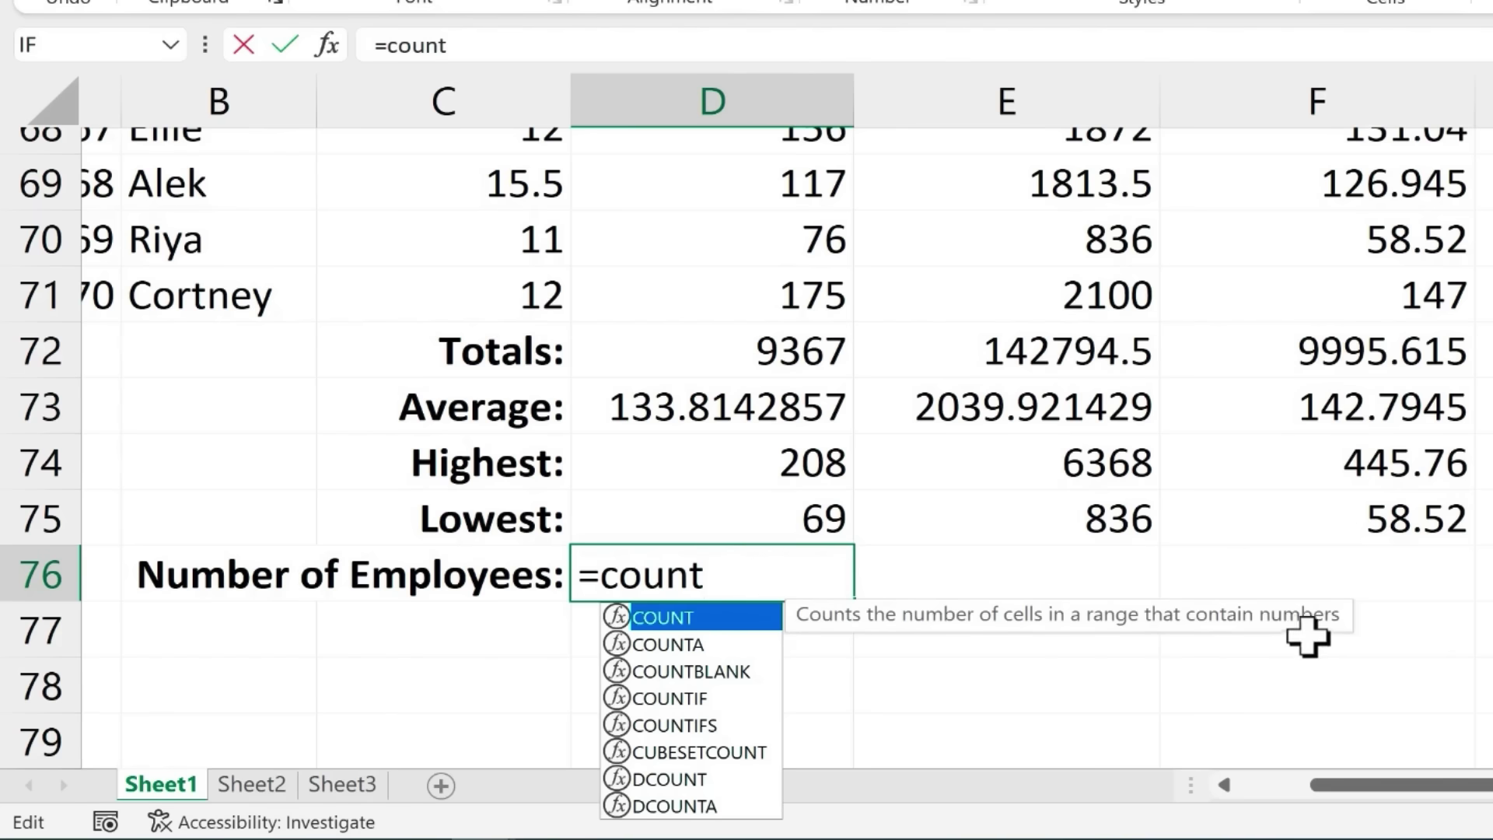
text(()
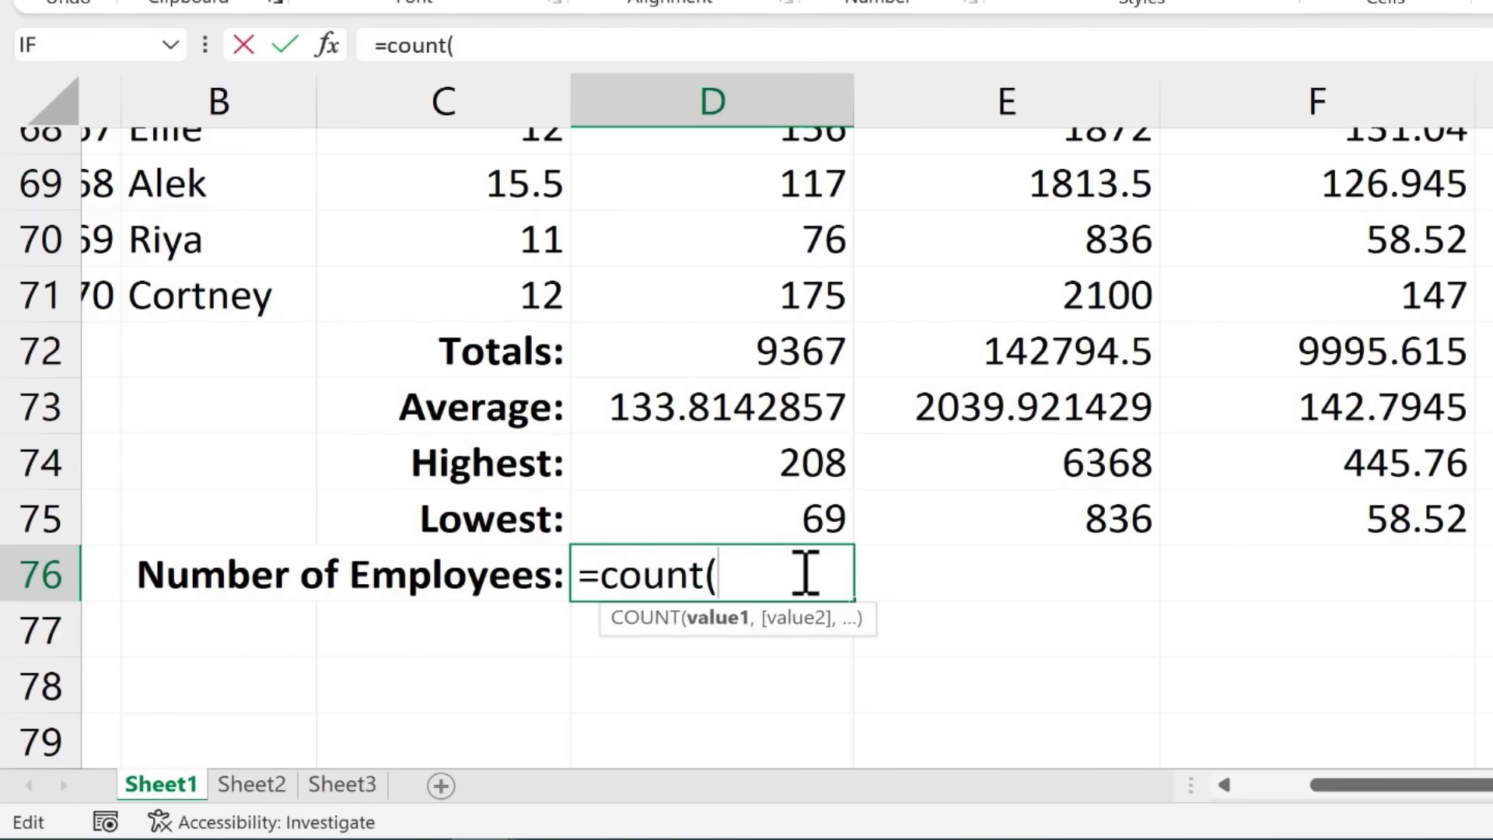
text(d2:)
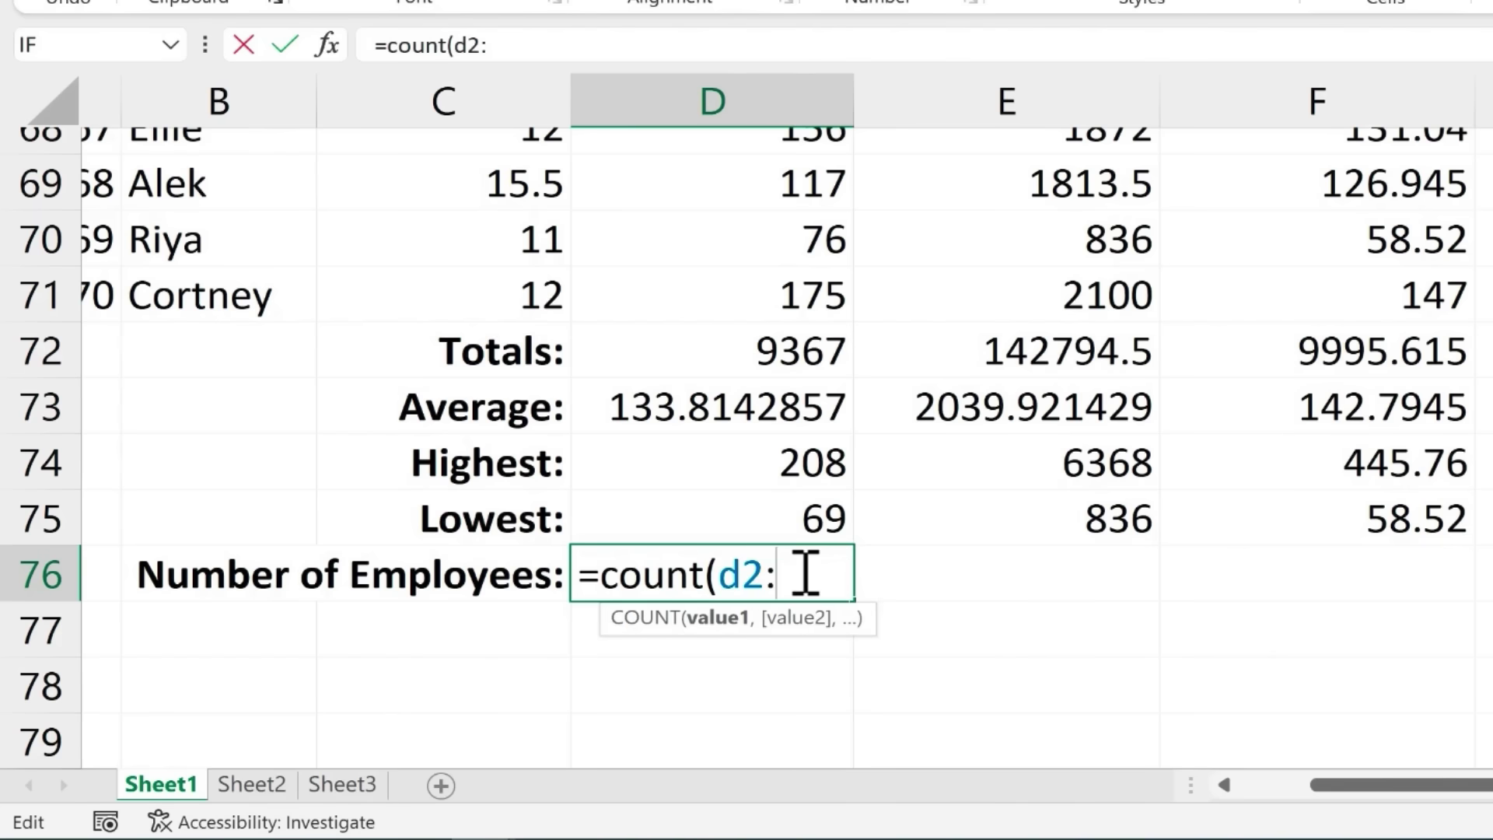
text(d71)
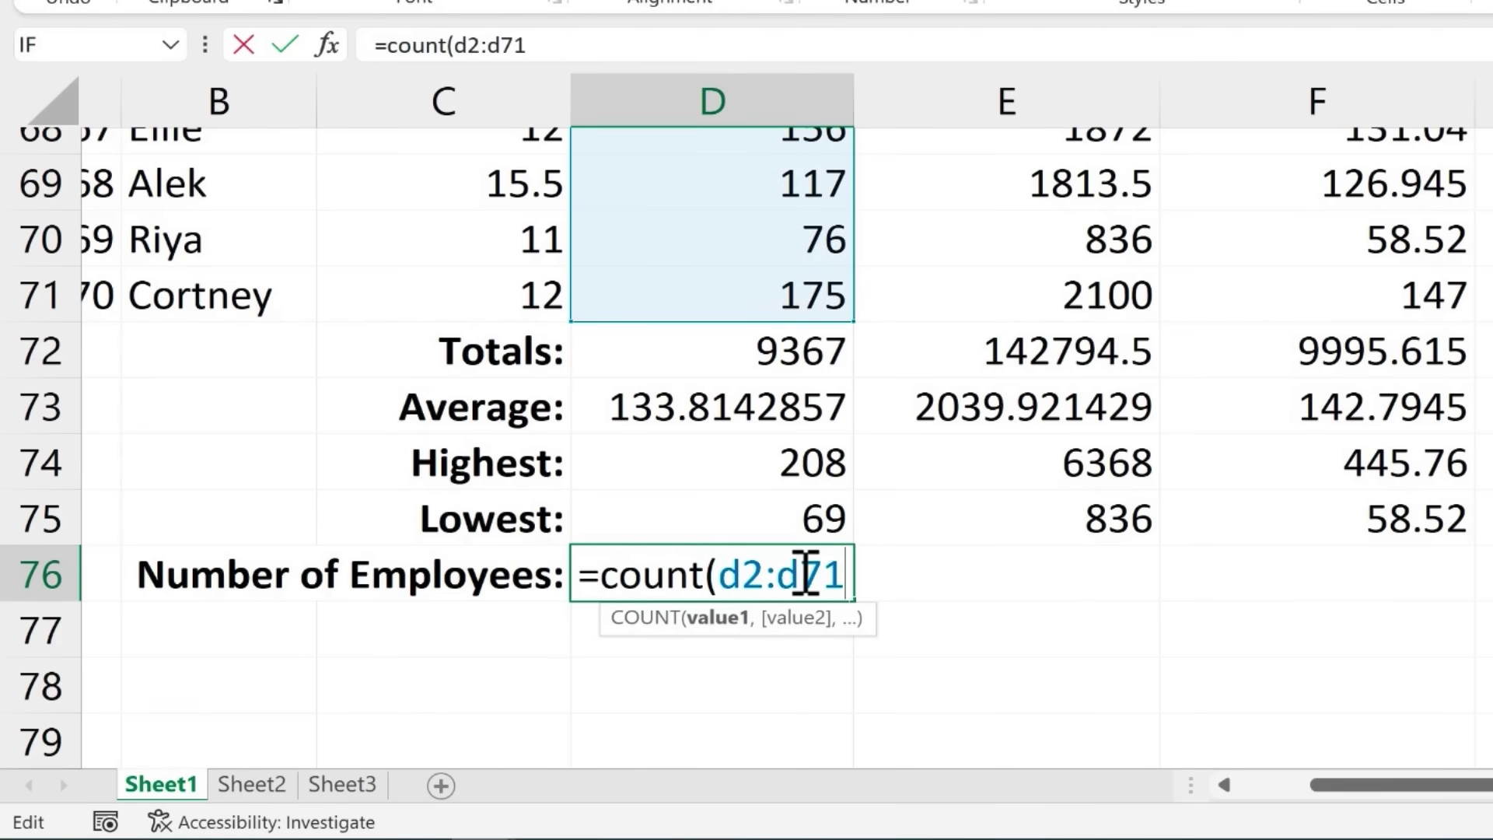
text())
key(Return)
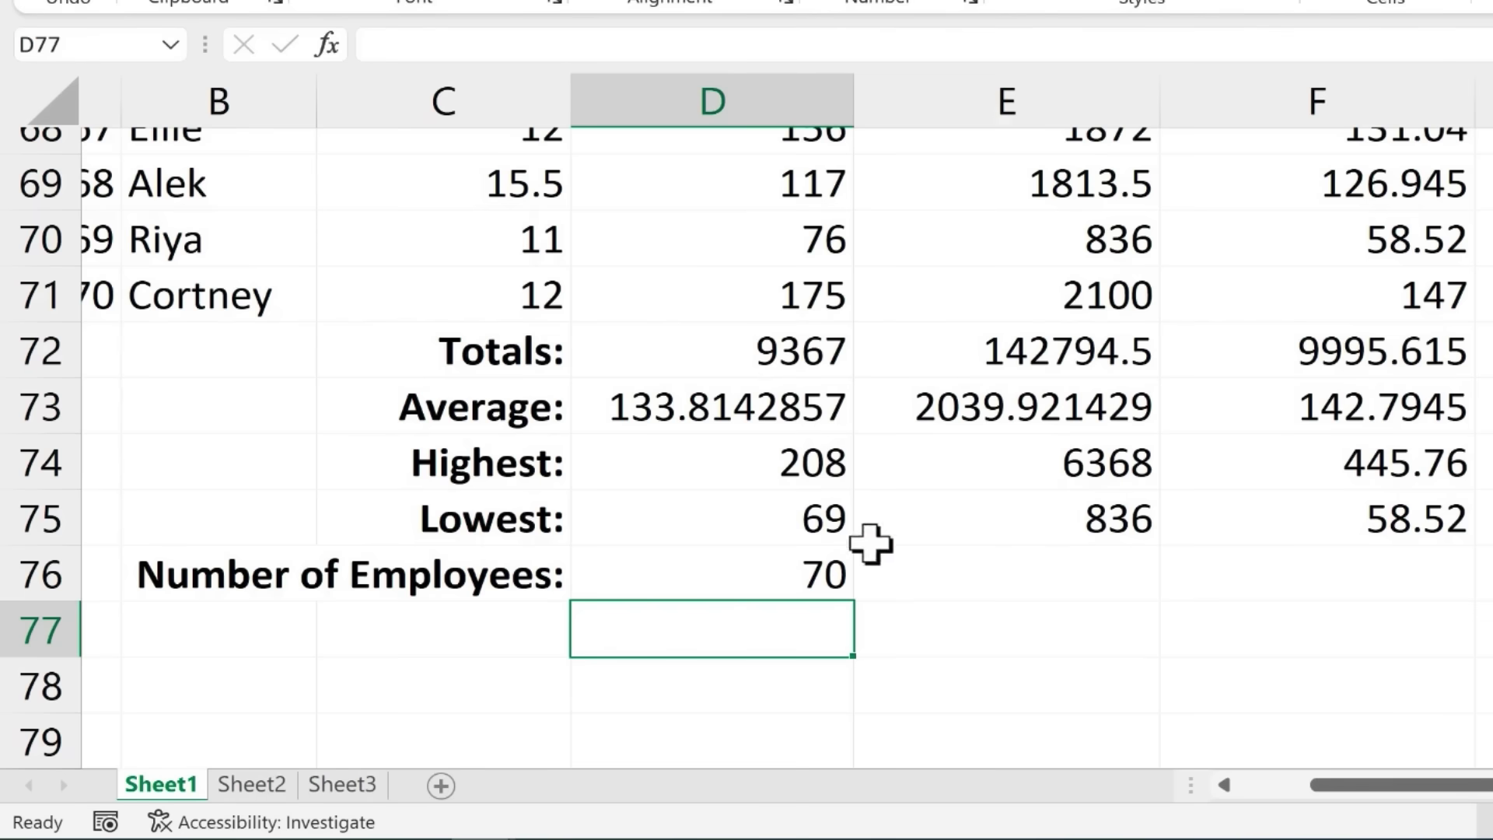
click(823, 573)
drag(859, 604, 1470, 620)
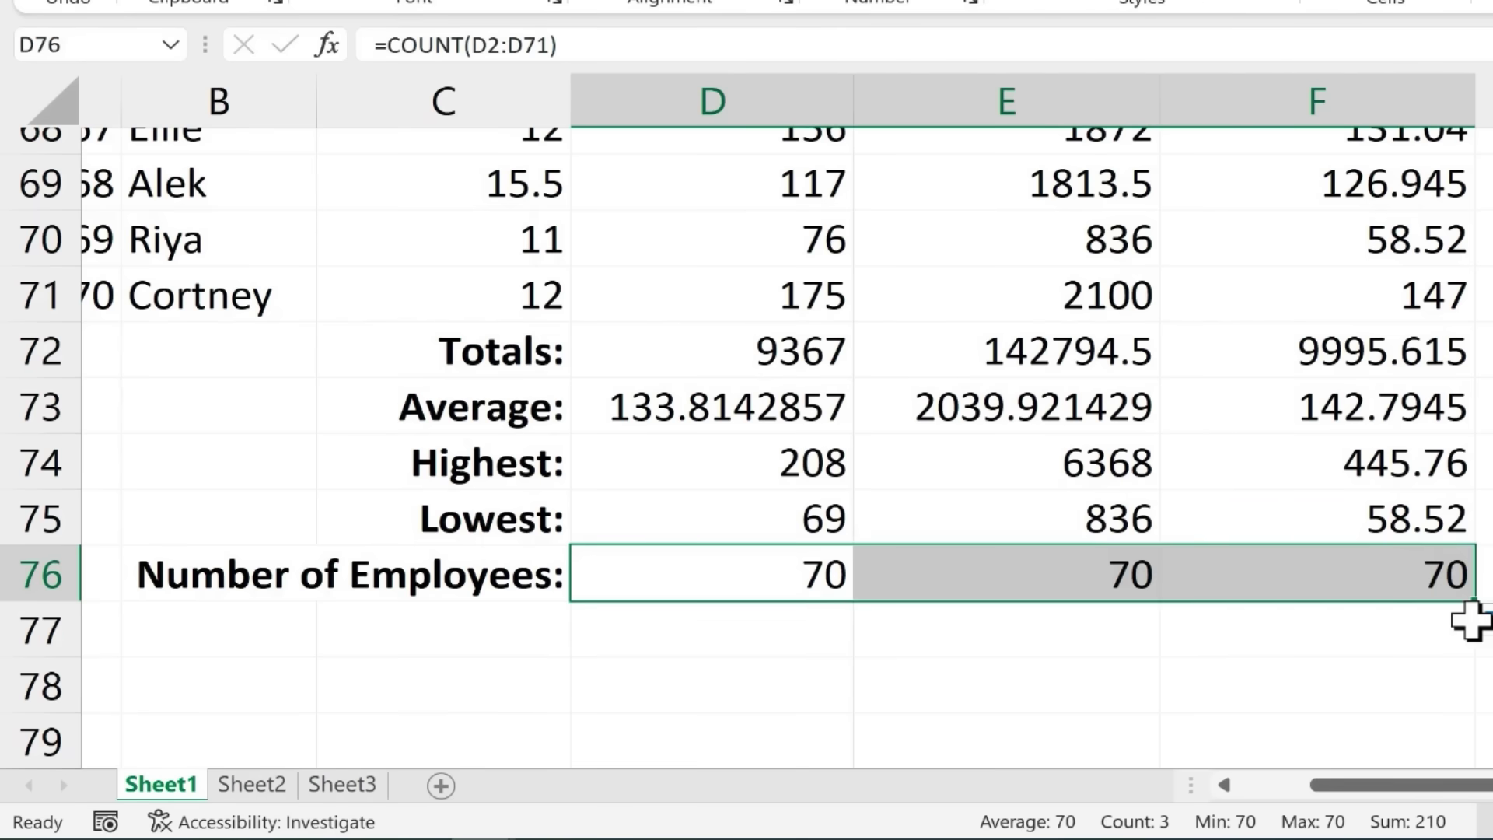
Examine how the values in the first rows of Hourly Wage, Hours Worked and Taxable Income are displayed
click(1431, 603)
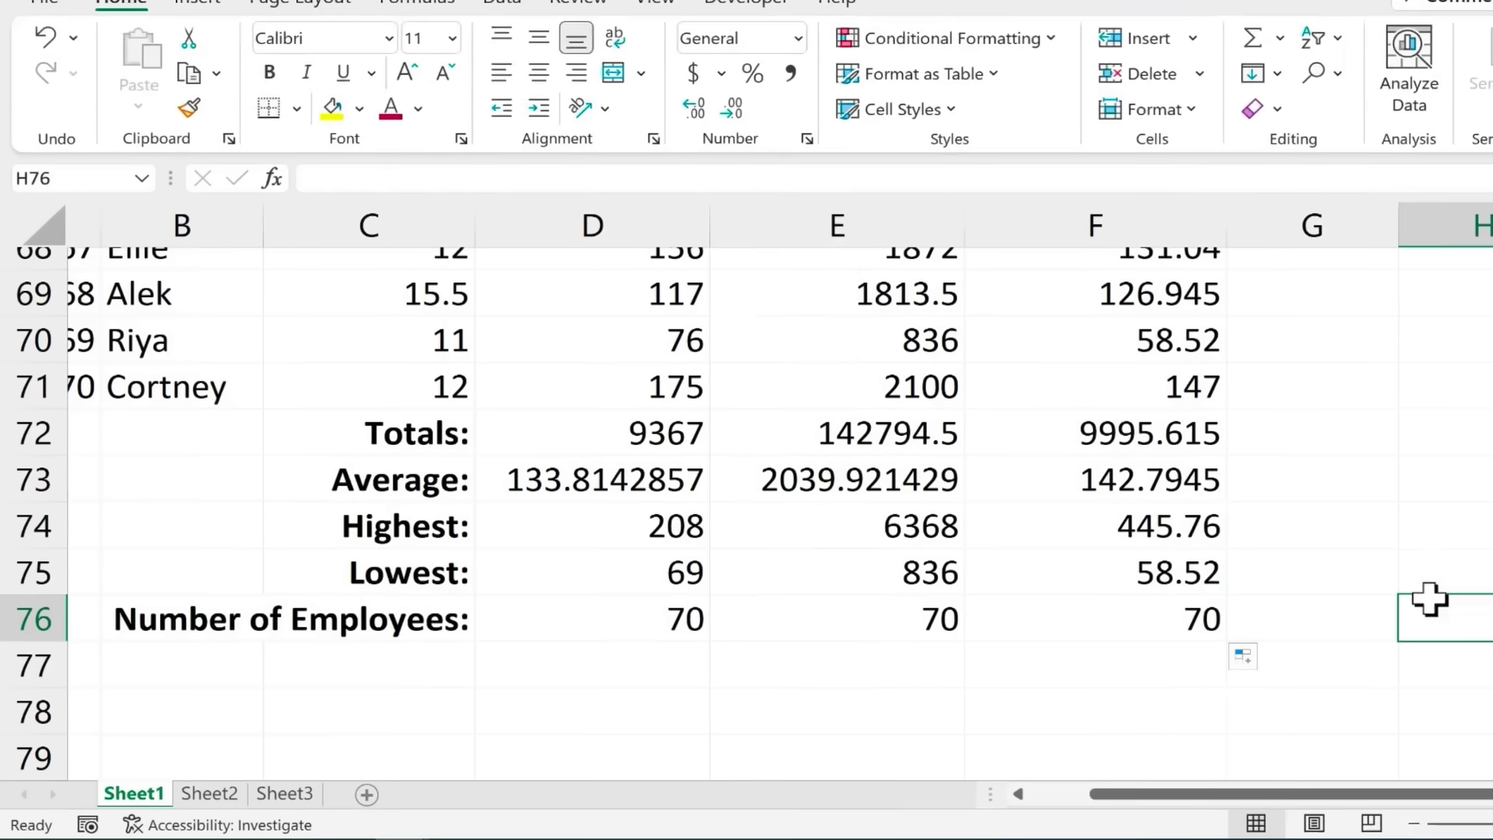
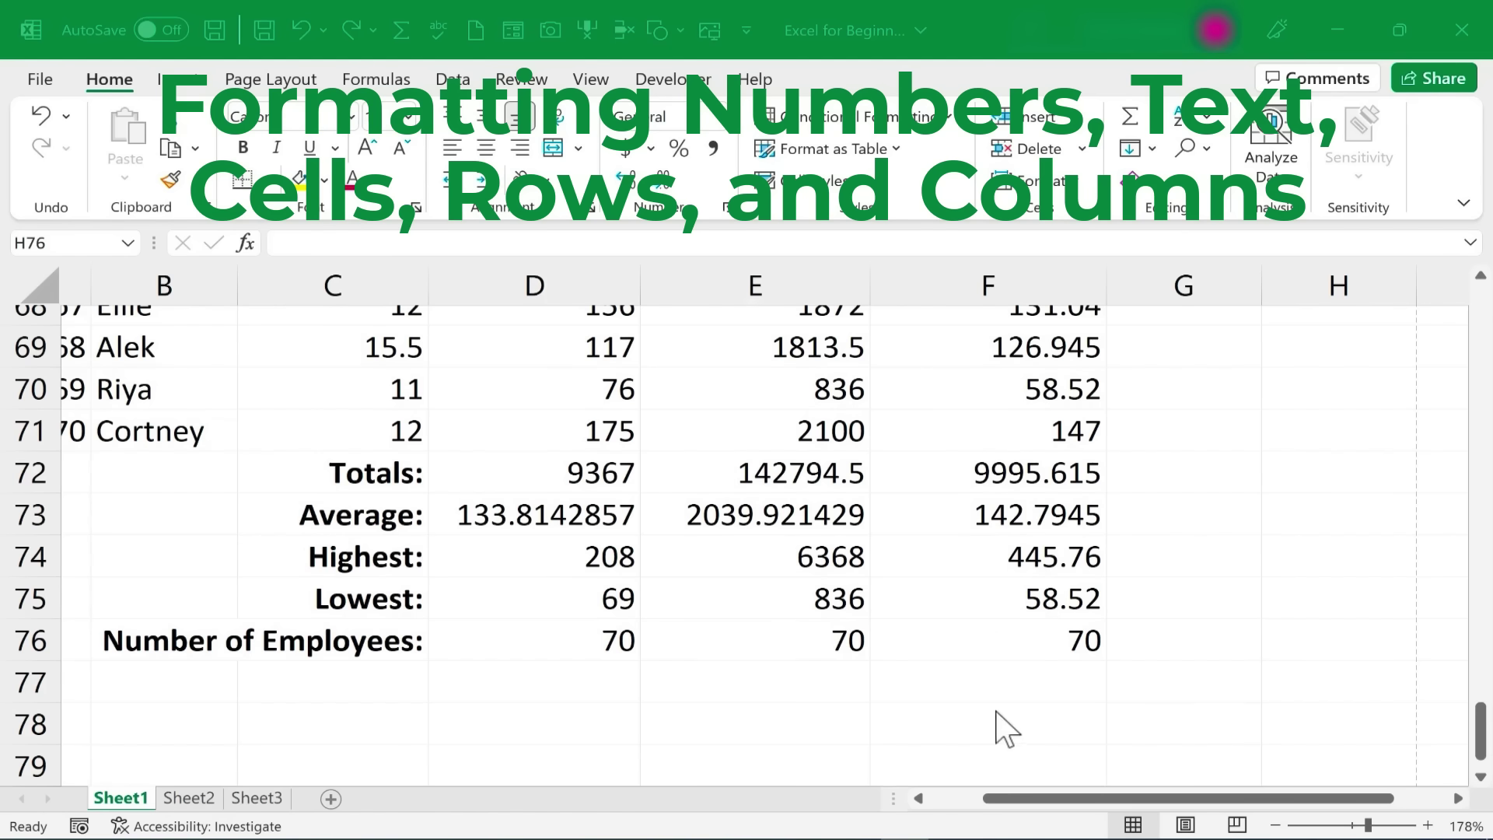
scroll(982, 598, up, 20)
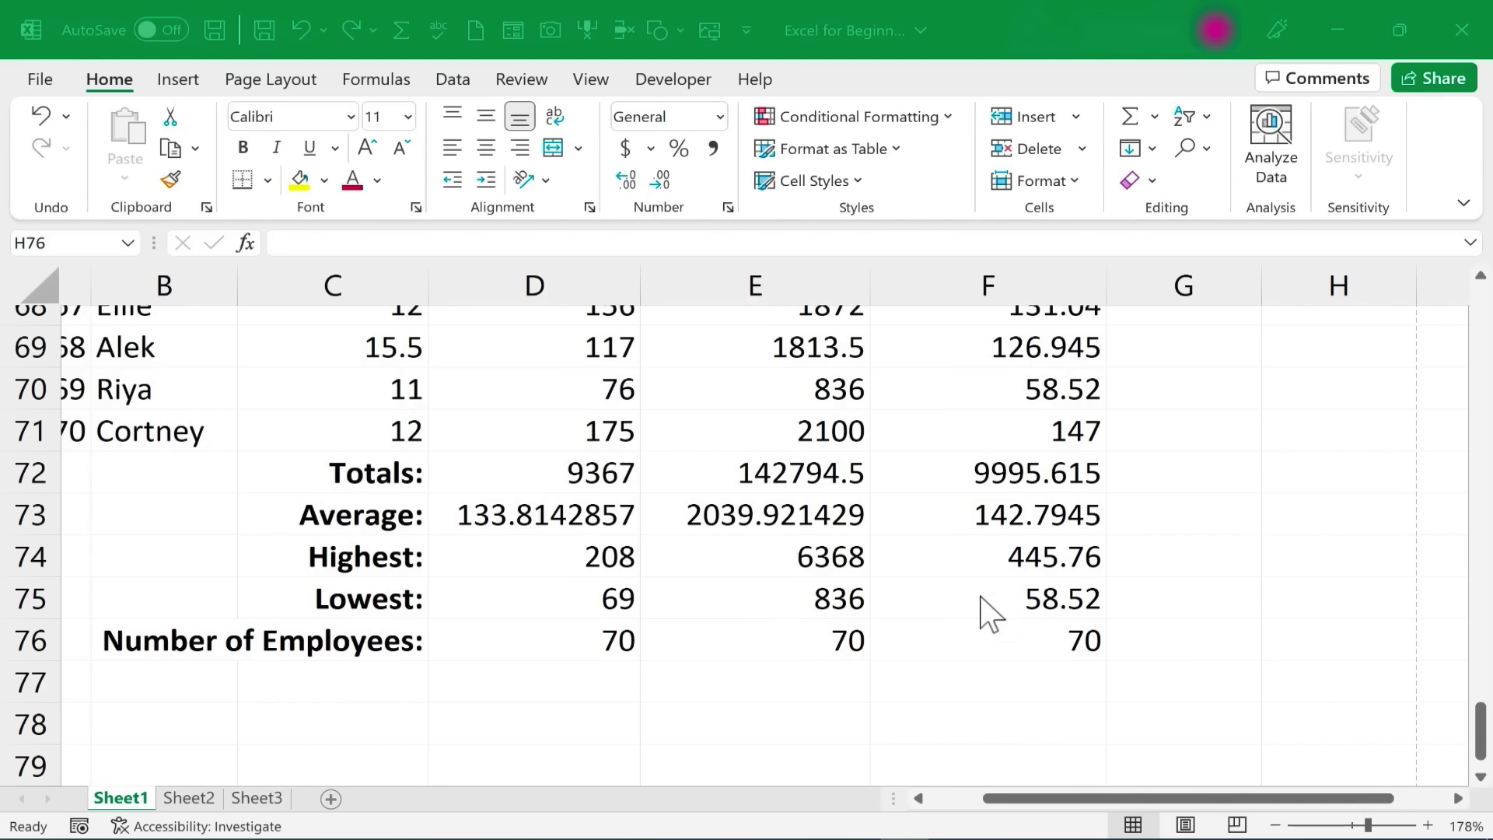
scroll(982, 615, up, 14)
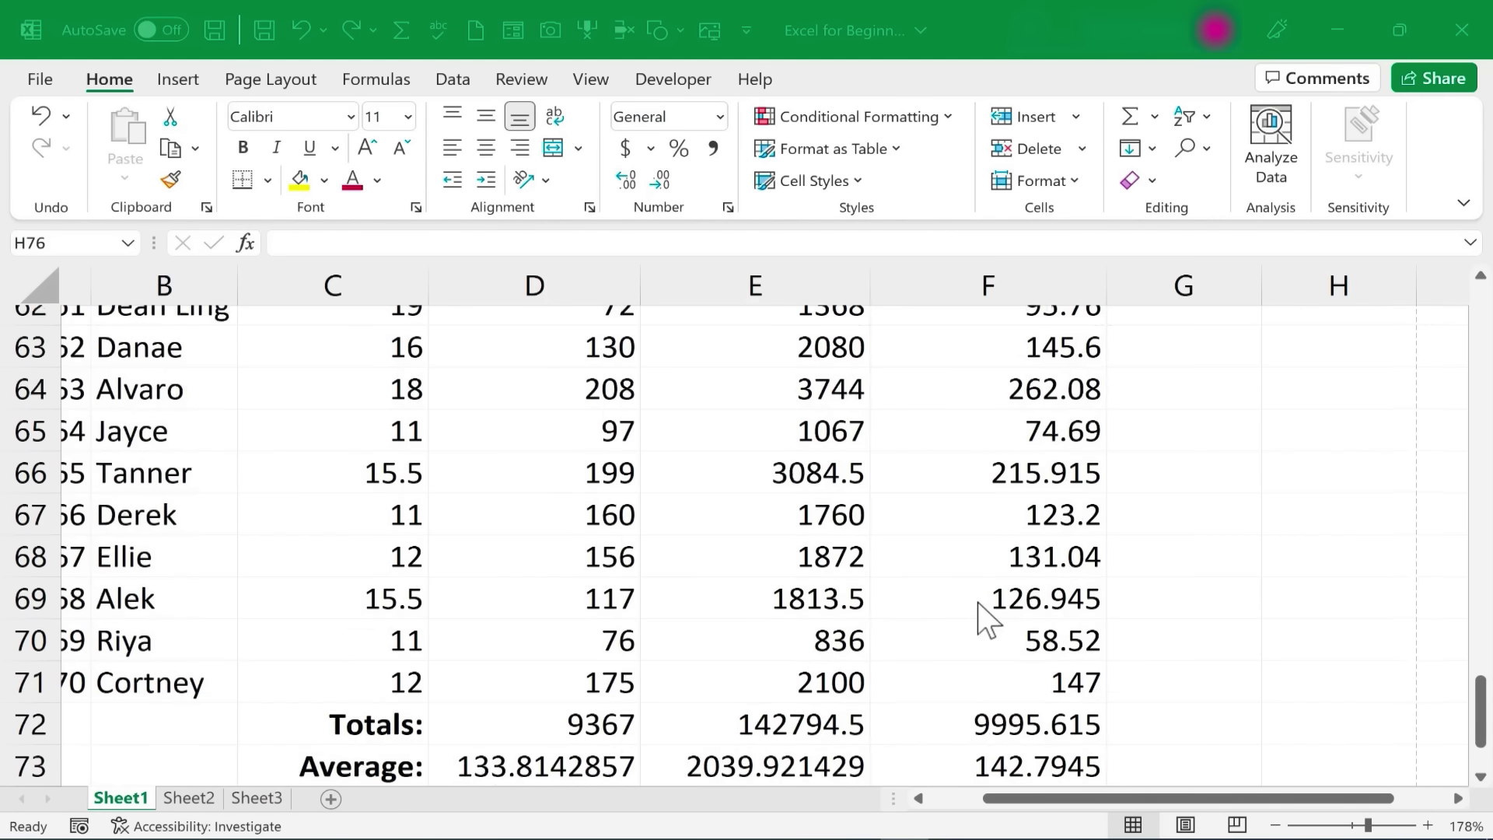
scroll(971, 641, up, 8)
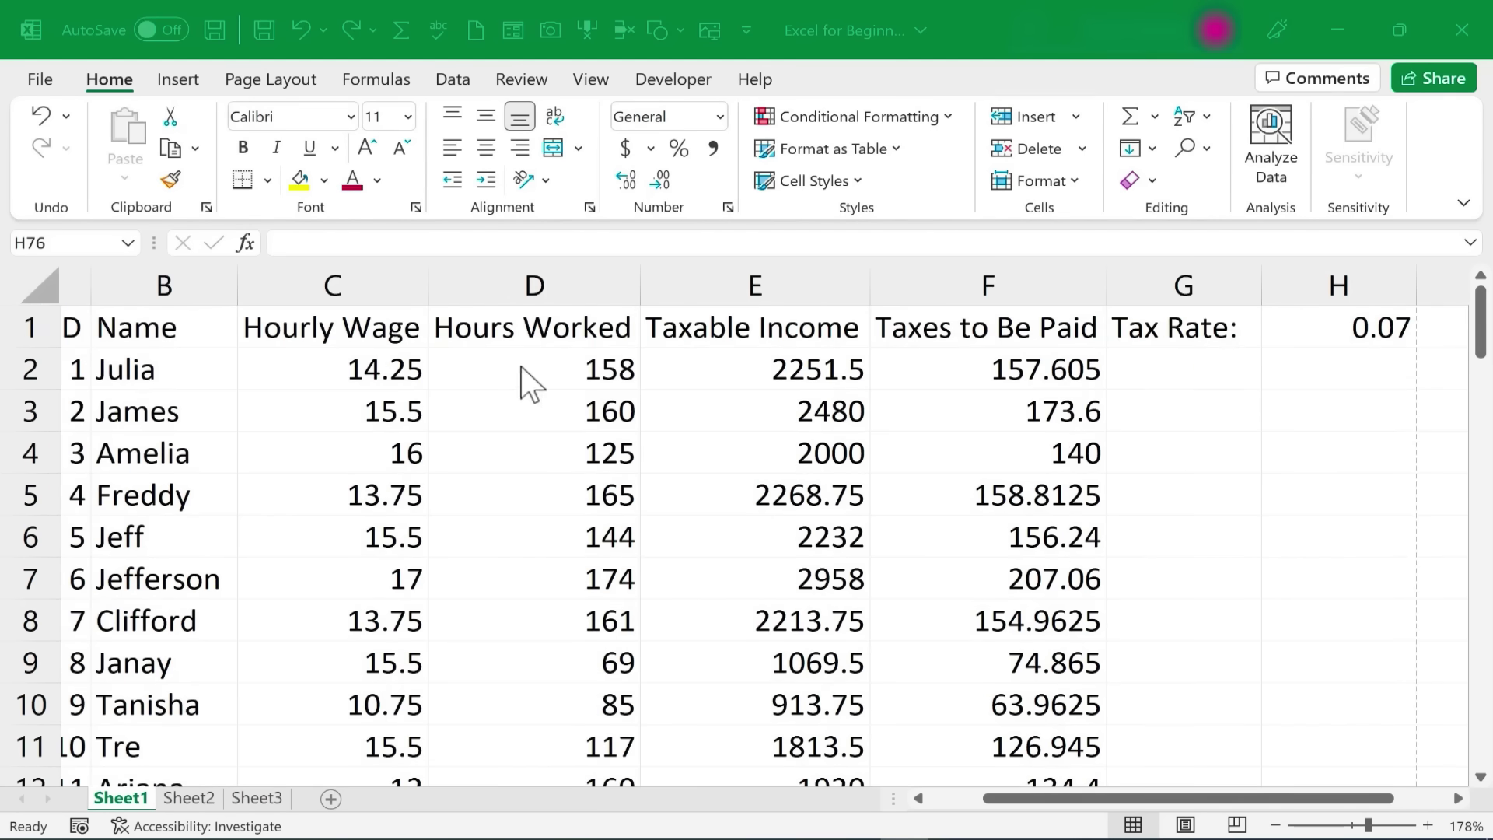
click(368, 371)
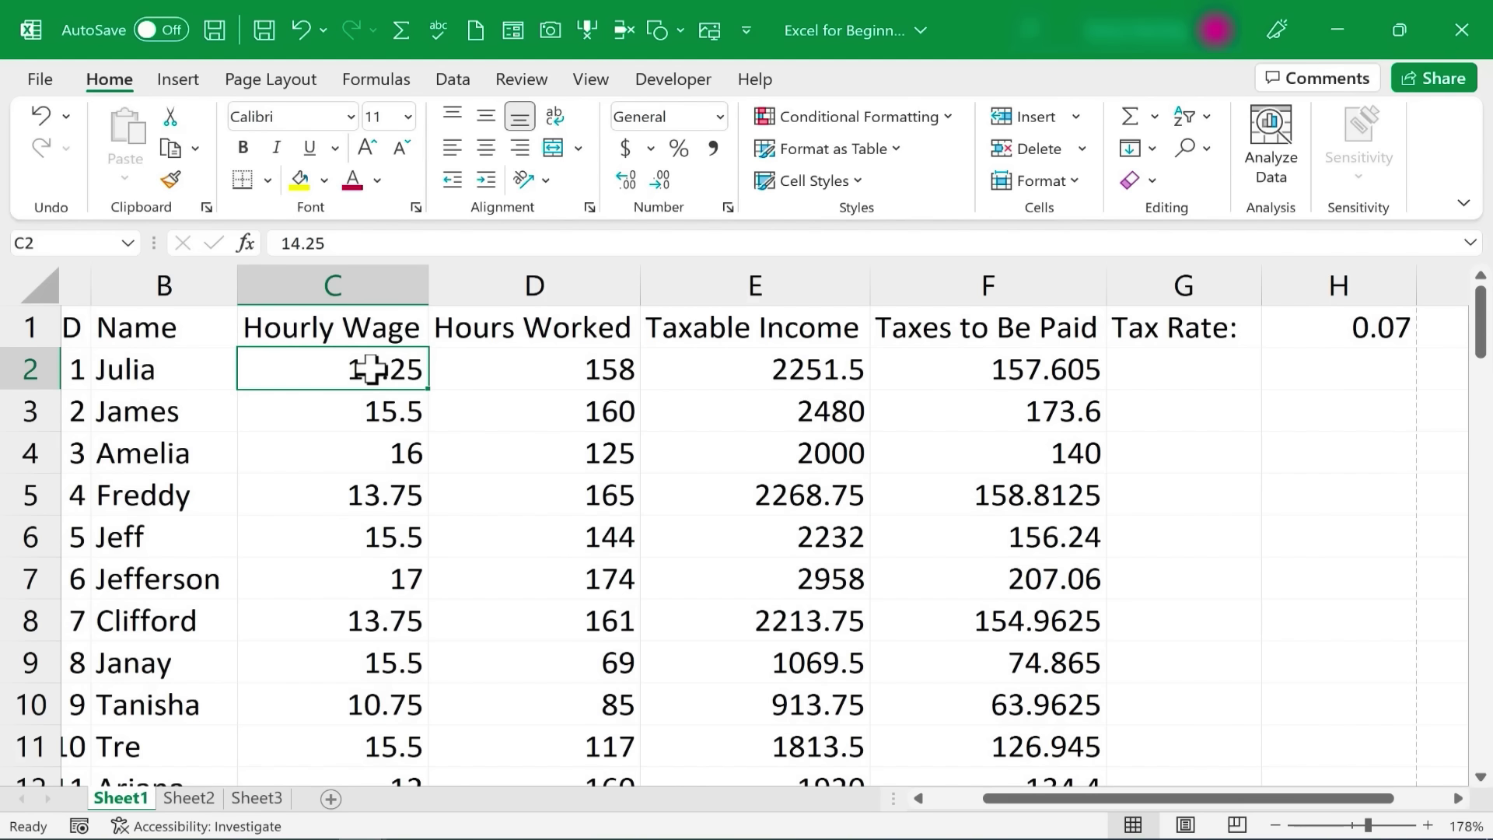
click(783, 362)
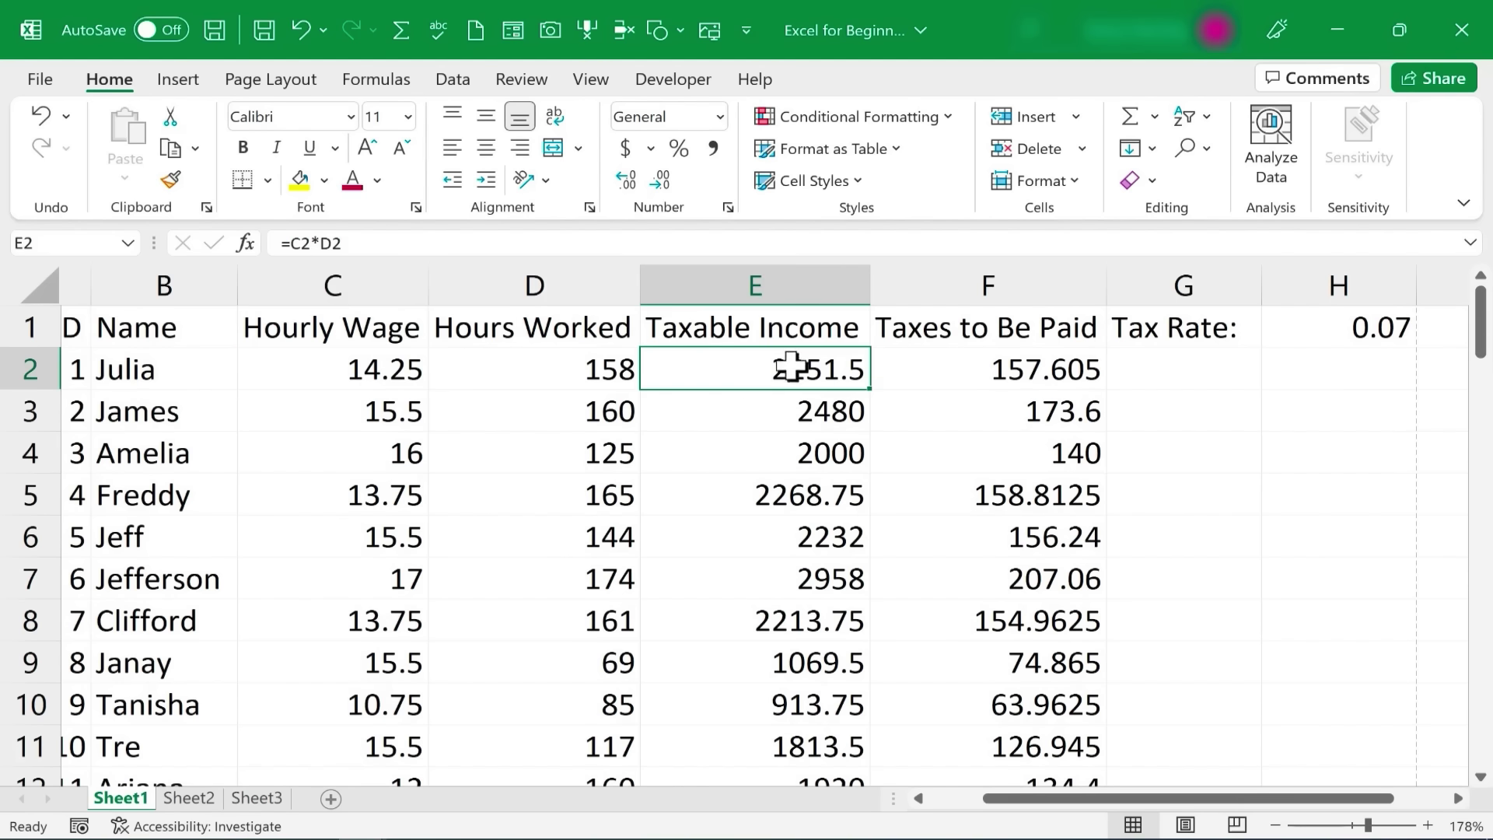
click(561, 369)
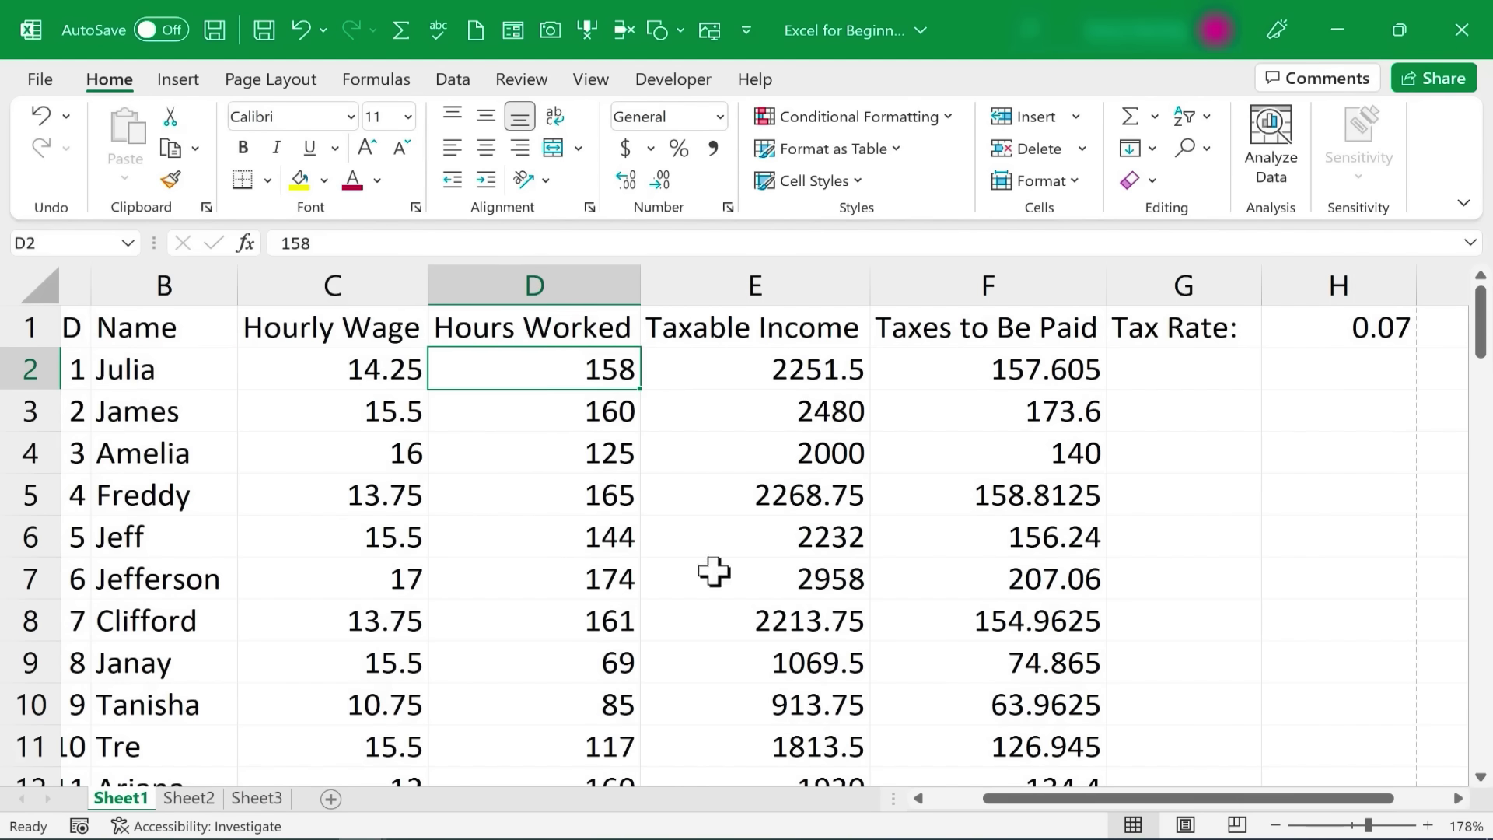
drag(1064, 813, 926, 817)
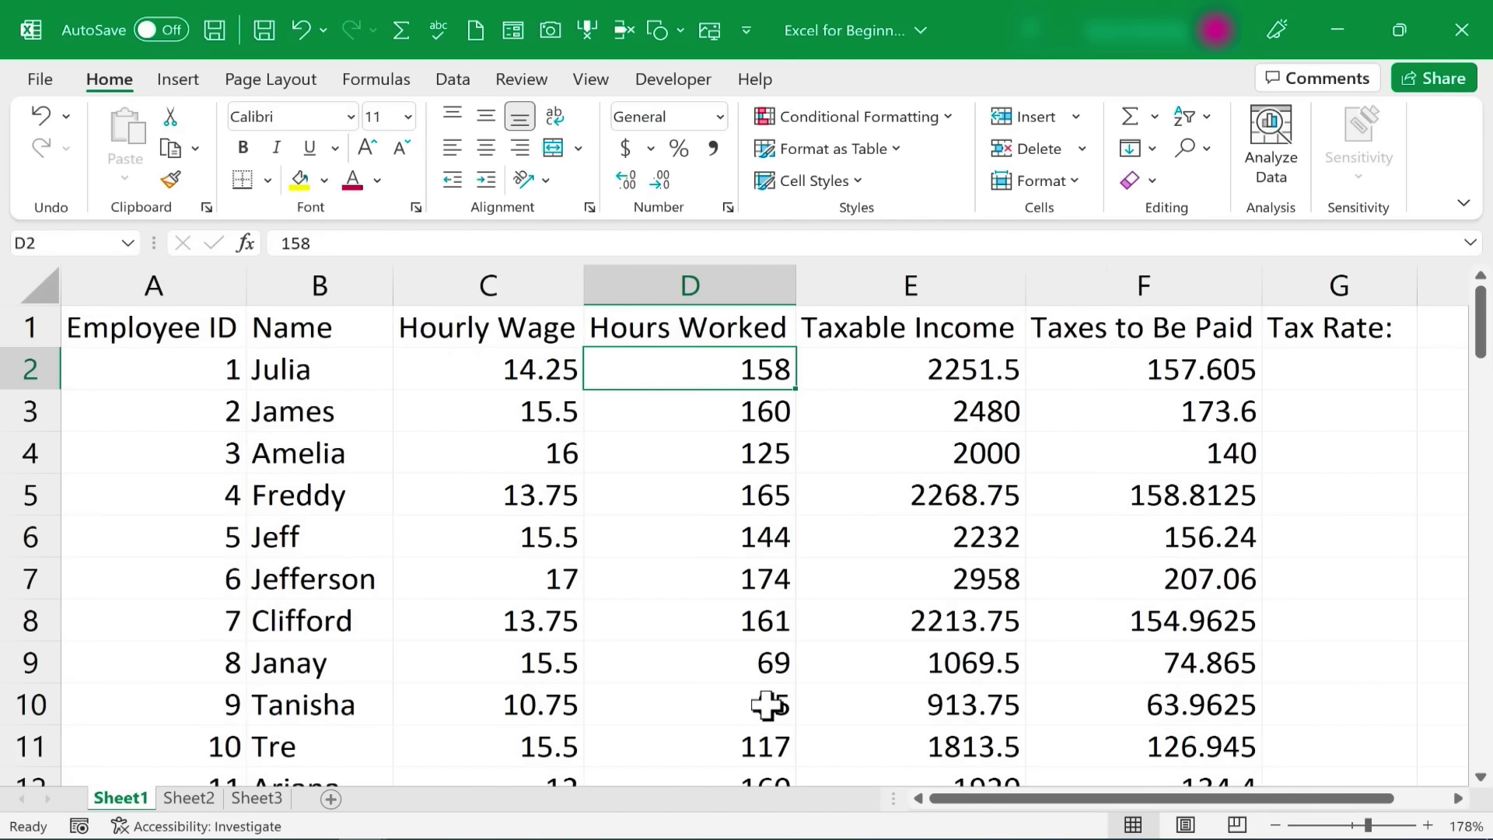
Apply the Currency number format to the entire Hourly Wage column C and check a cell against Hours Worked
click(506, 285)
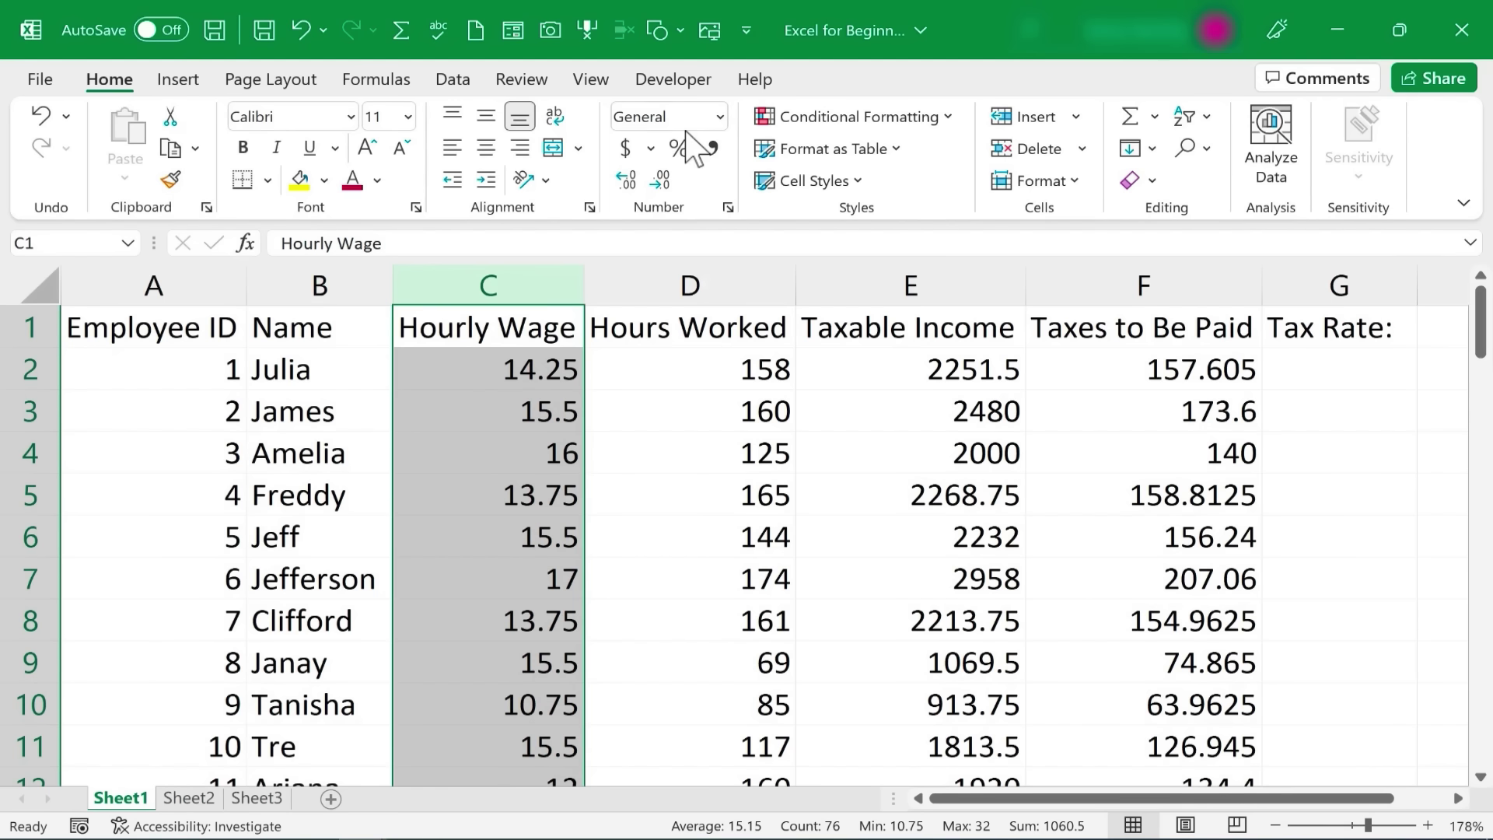
click(719, 114)
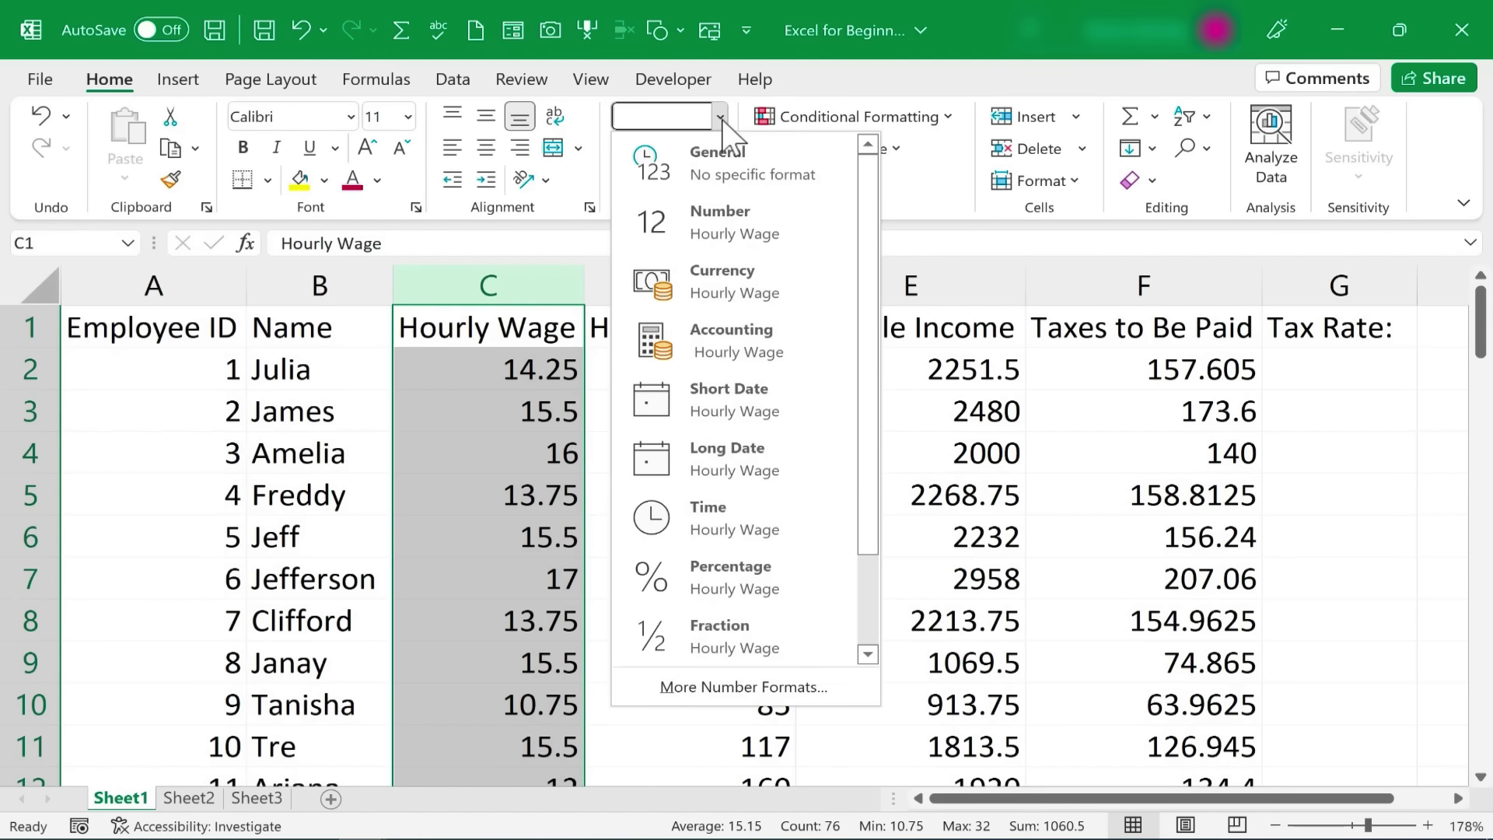
click(729, 281)
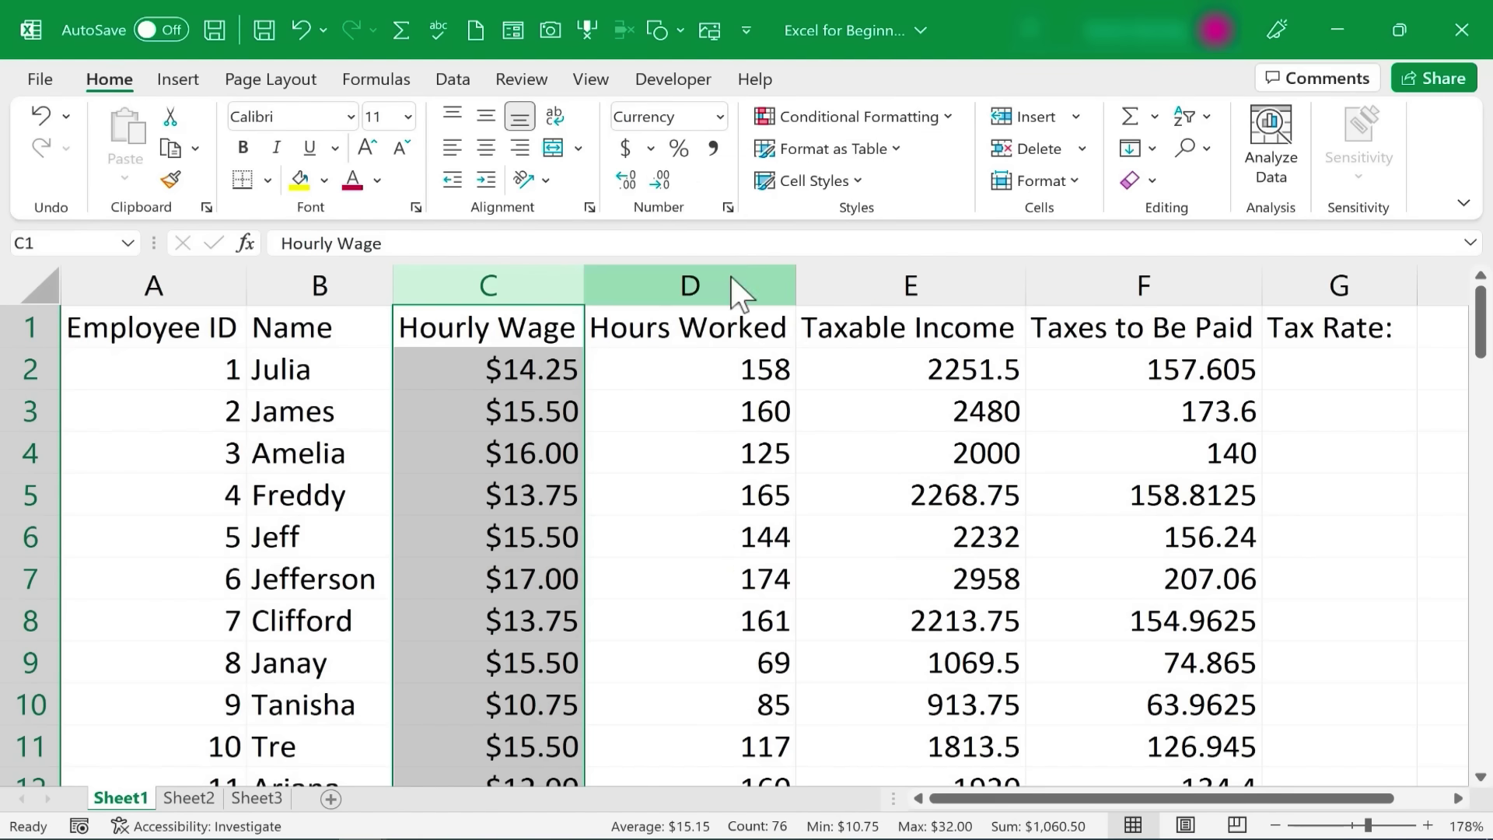
click(520, 418)
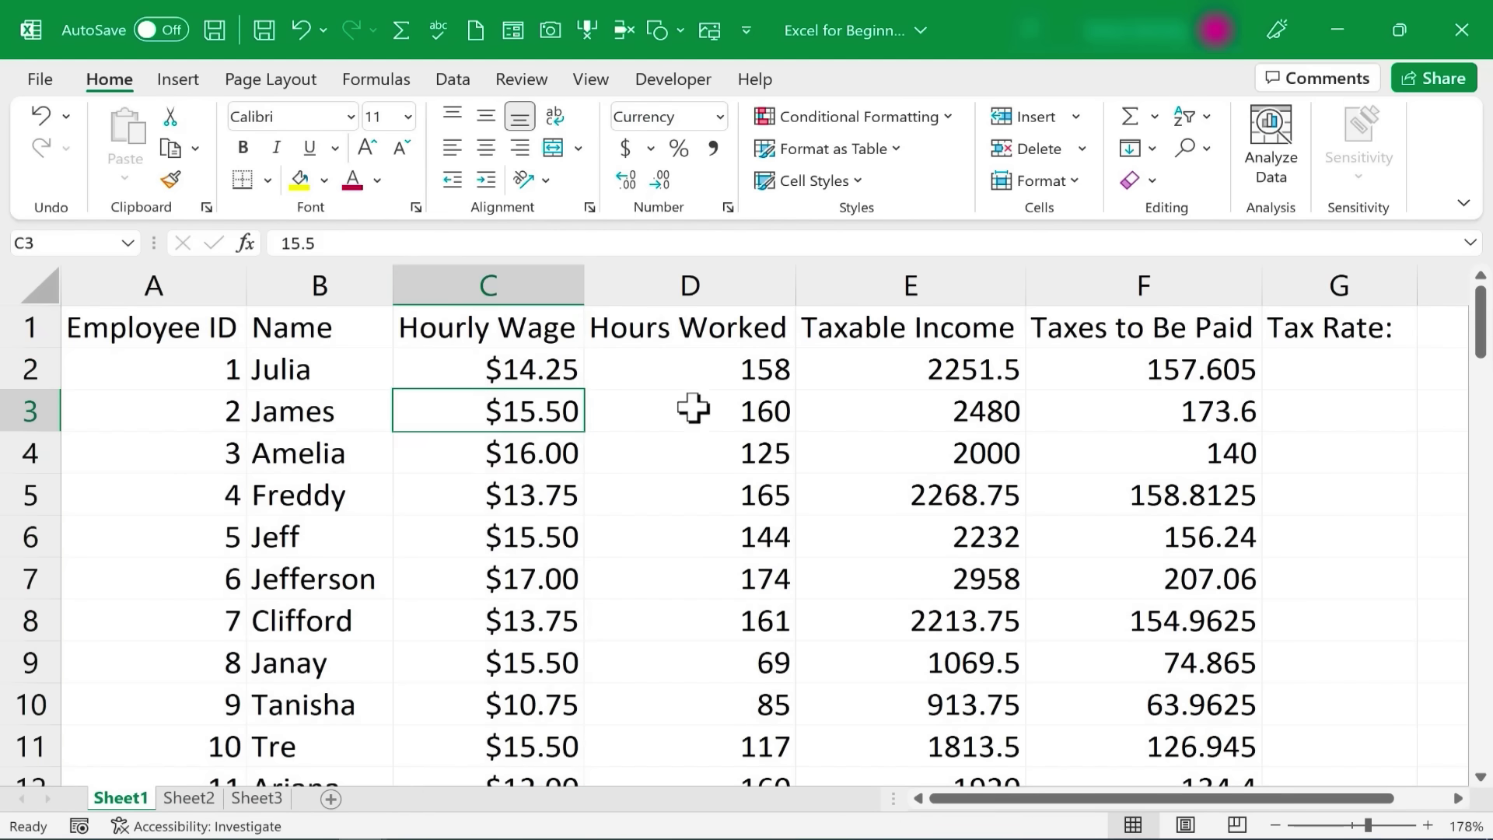
click(716, 403)
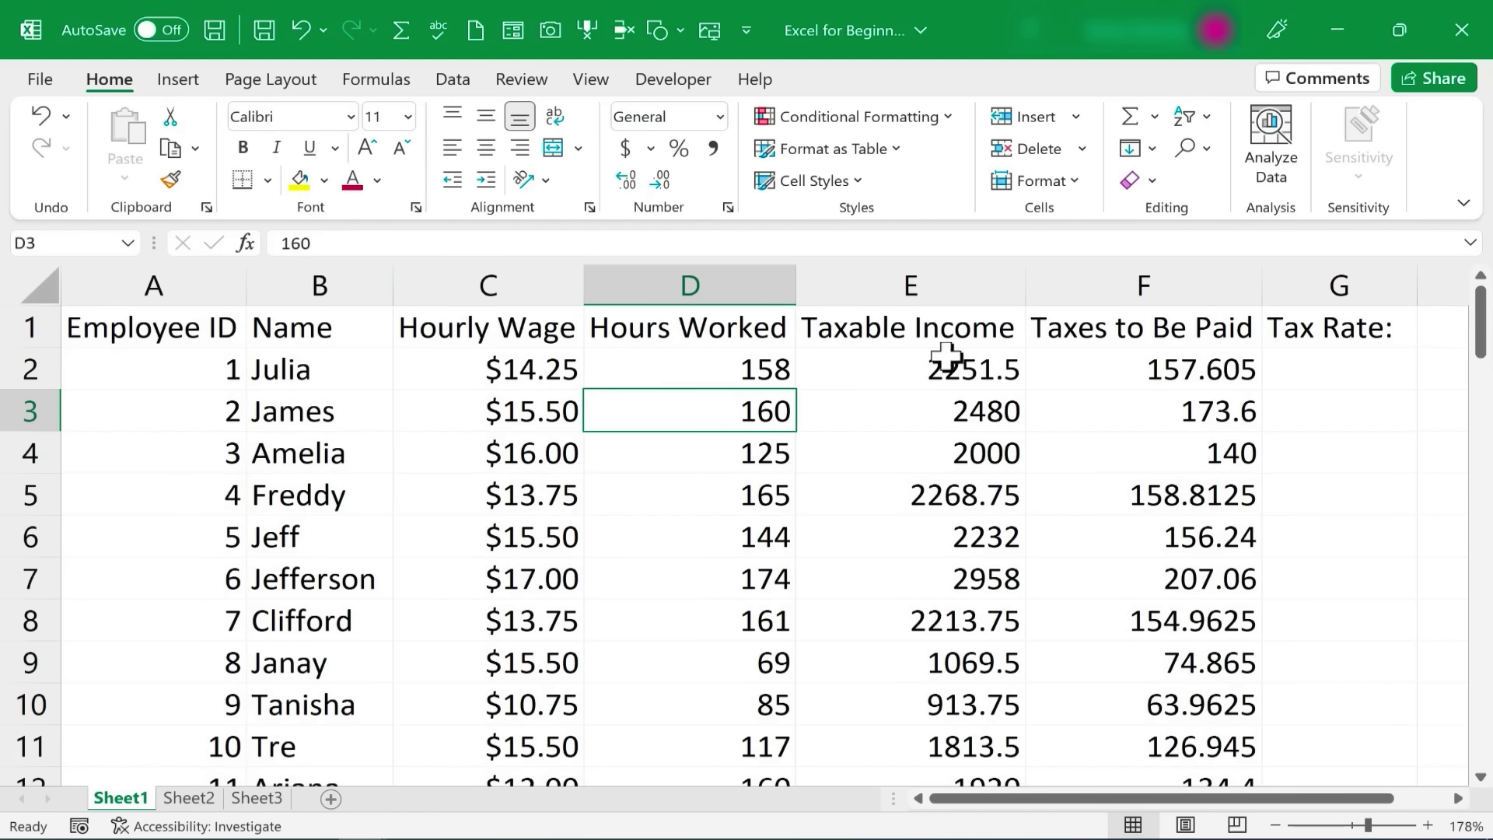
Apply the Accounting number format to the entire Taxable Income column E and check its first few cells
click(910, 285)
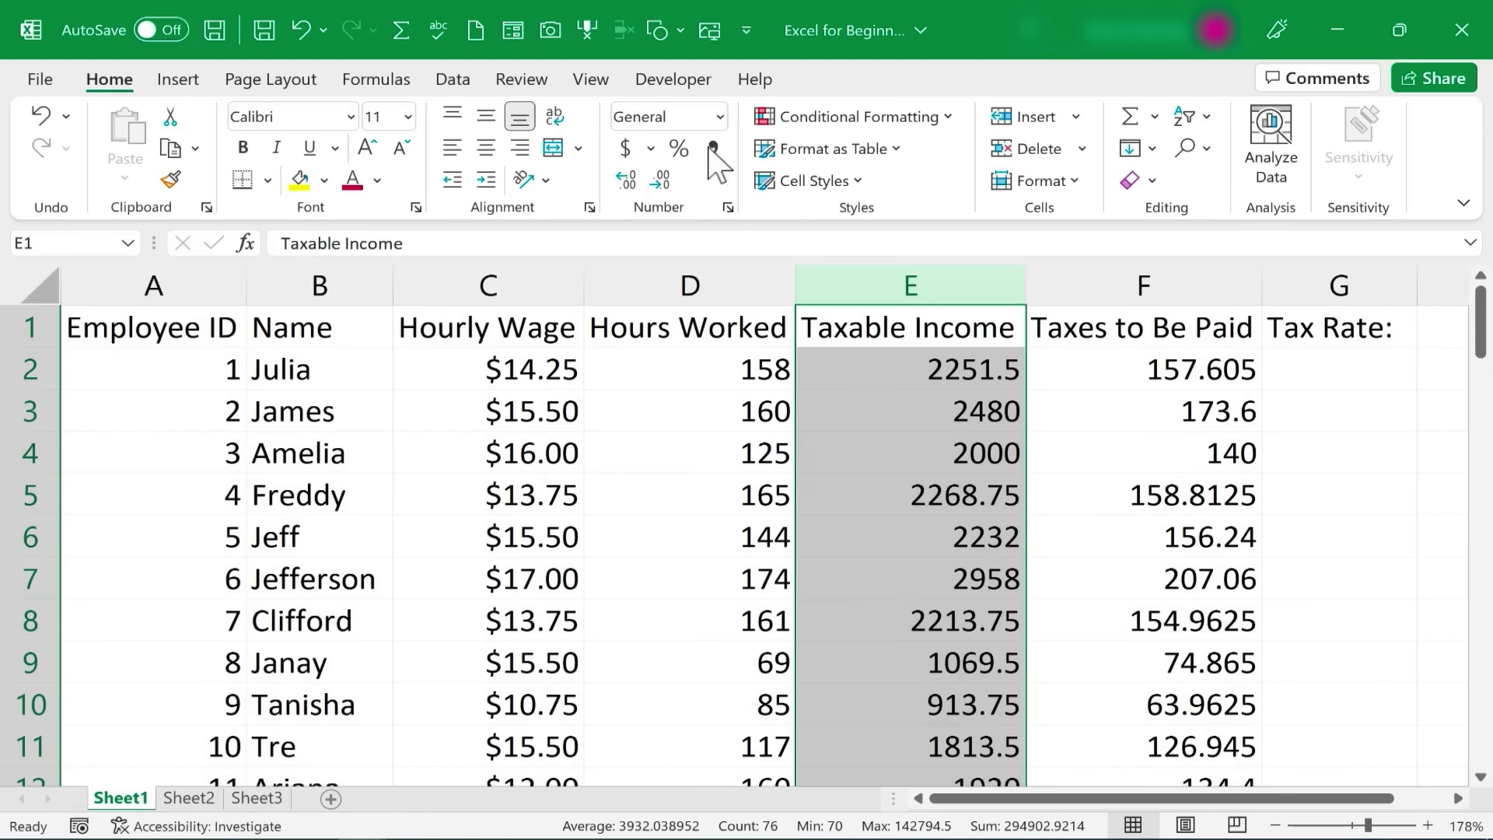
click(716, 110)
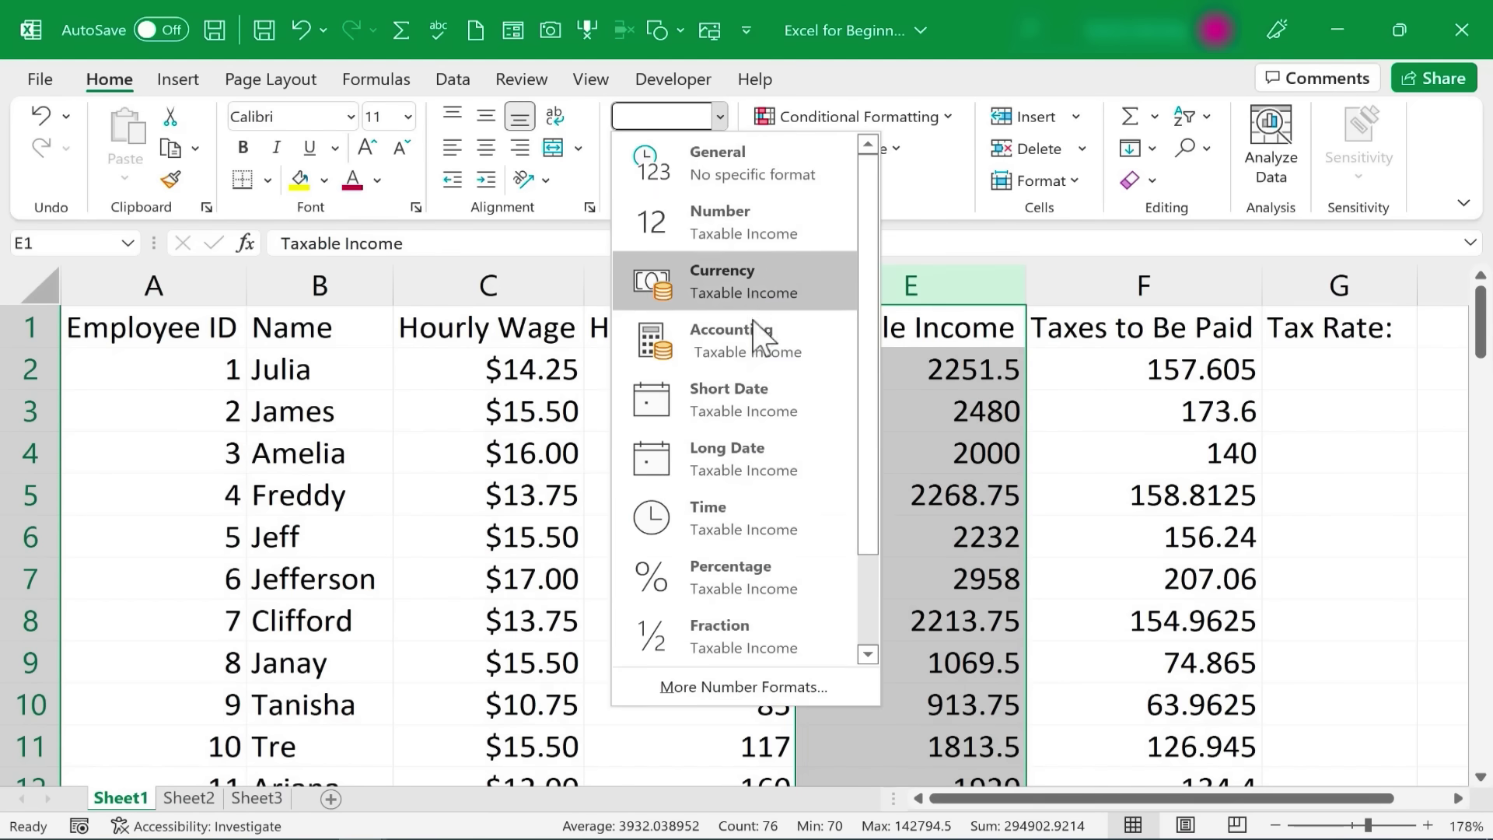
click(800, 351)
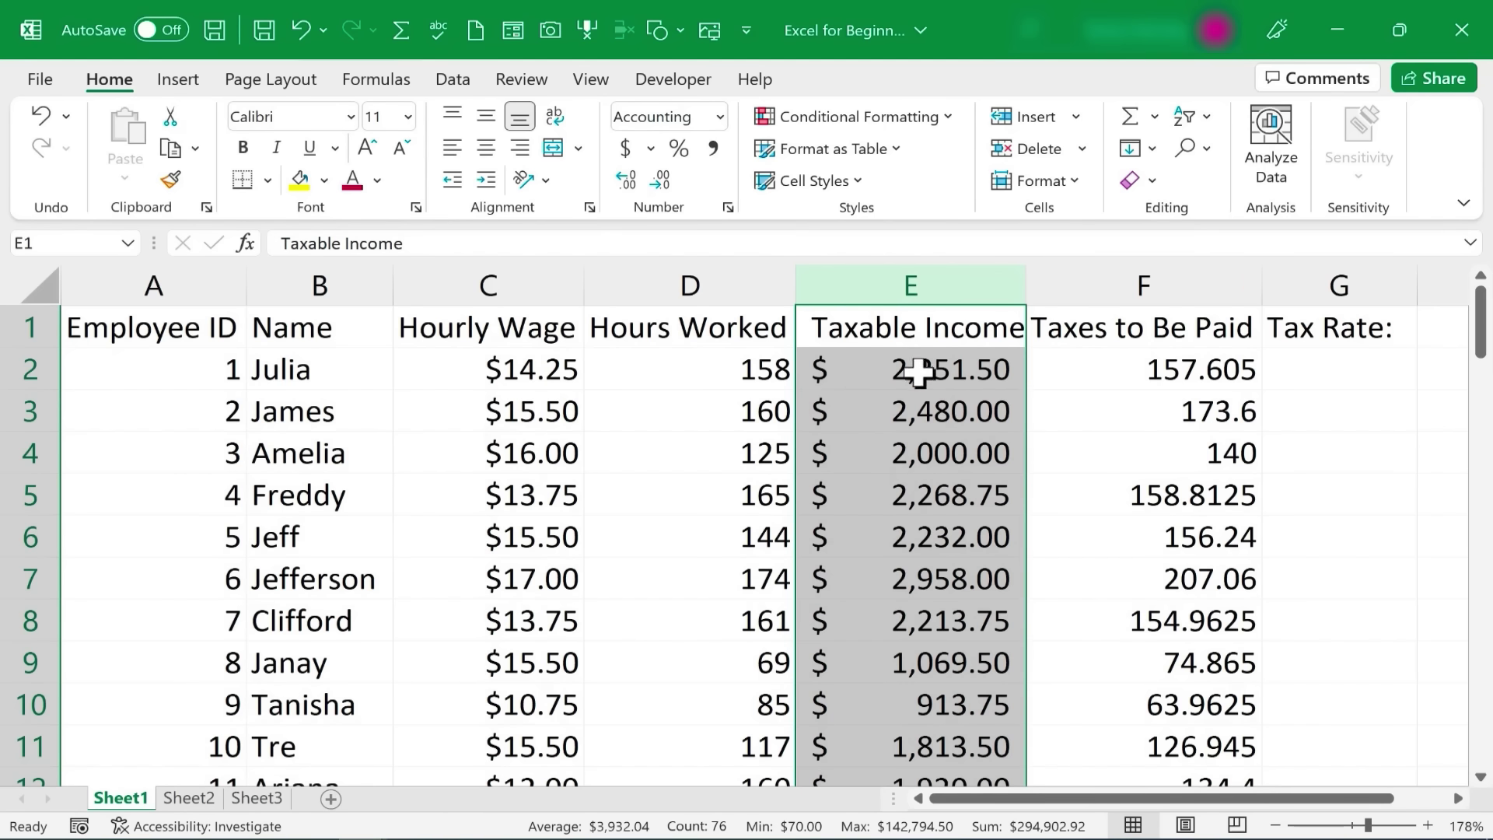
click(945, 421)
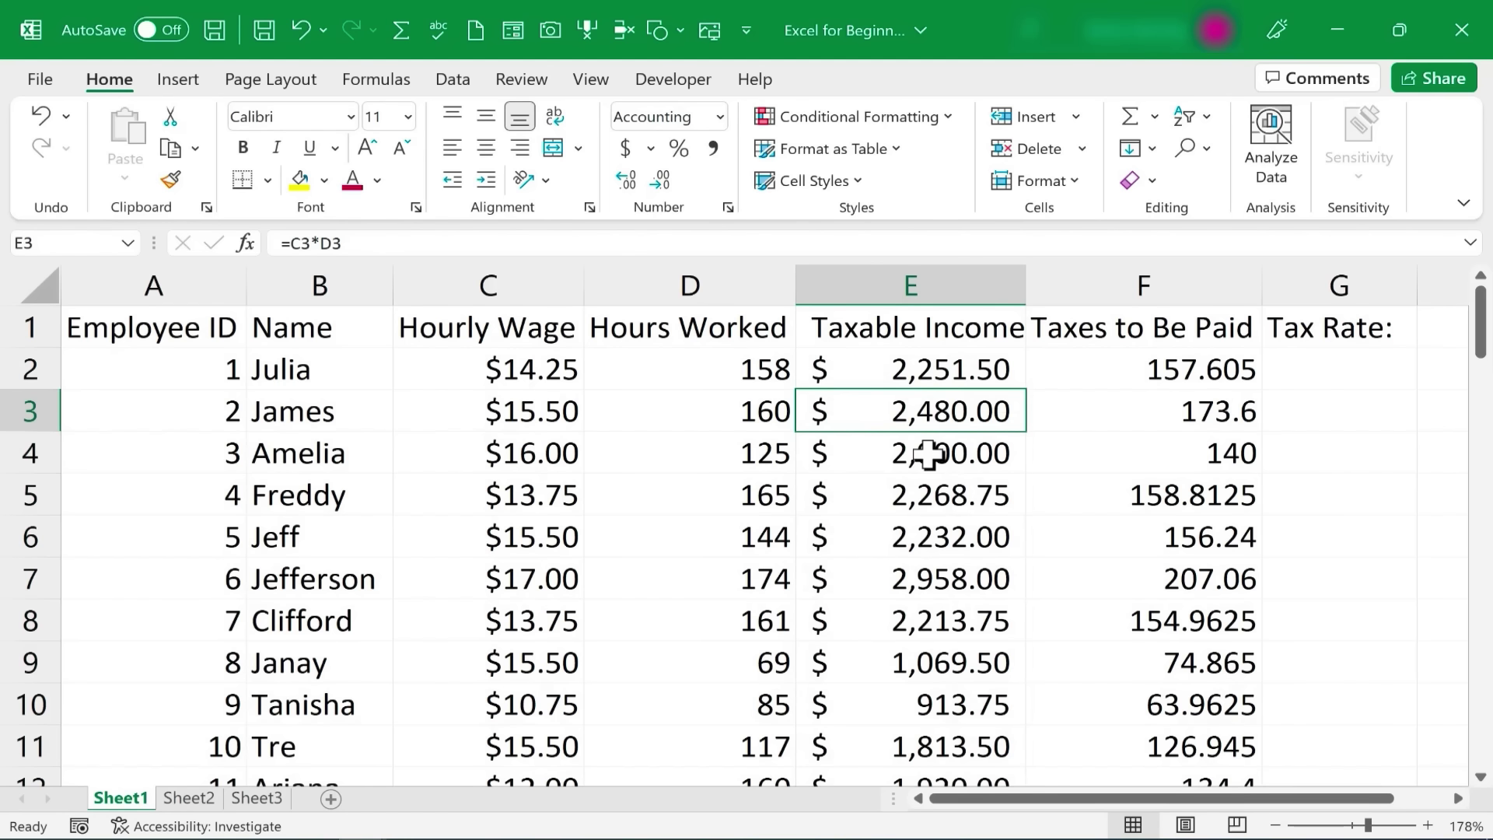
click(929, 376)
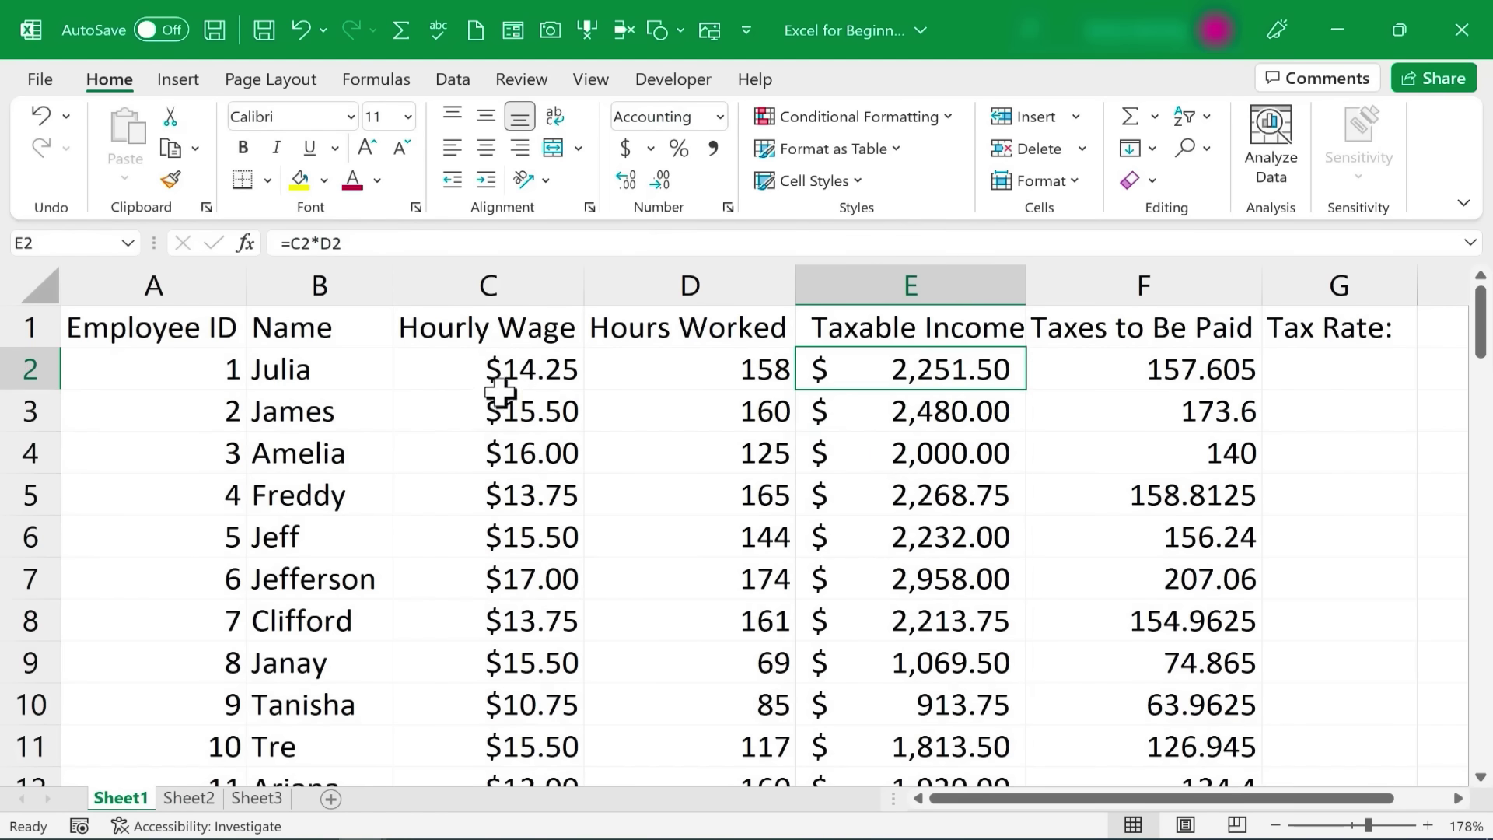
key(Down)
key(Down)
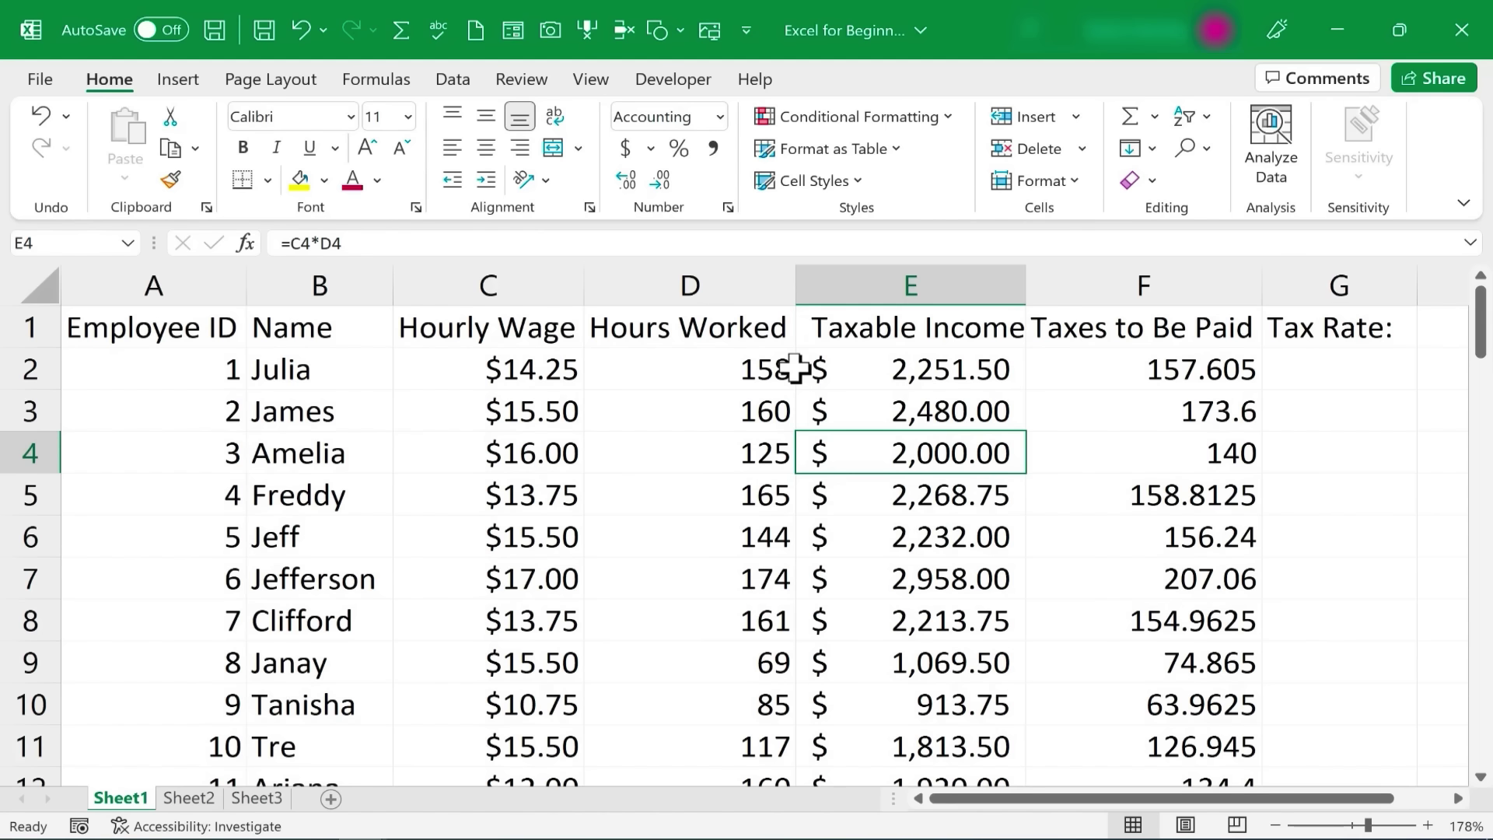
click(945, 385)
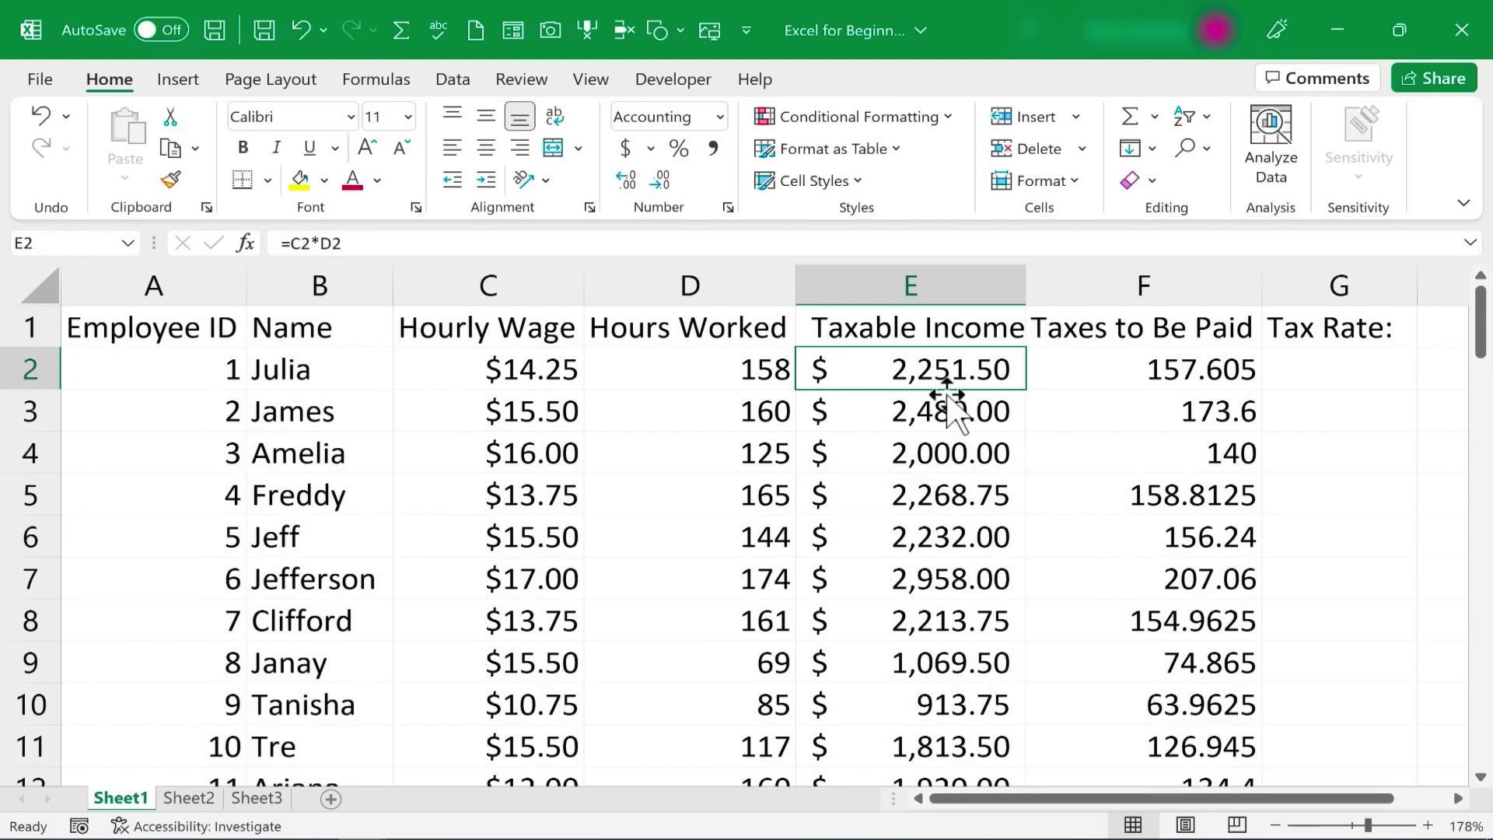
Apply the Accounting number format to the entire Taxes to Be Paid column F
click(1159, 289)
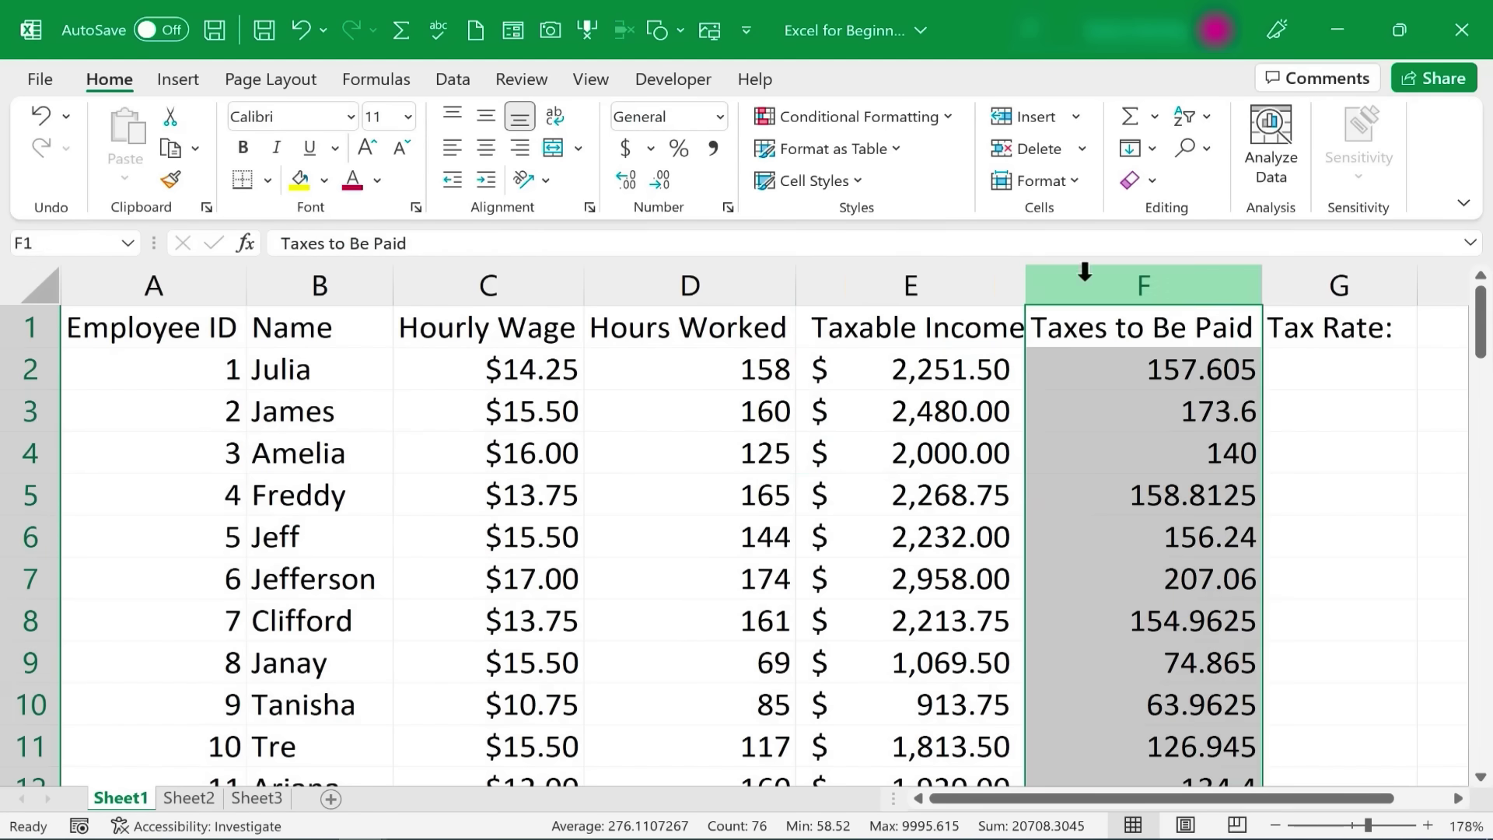
click(720, 117)
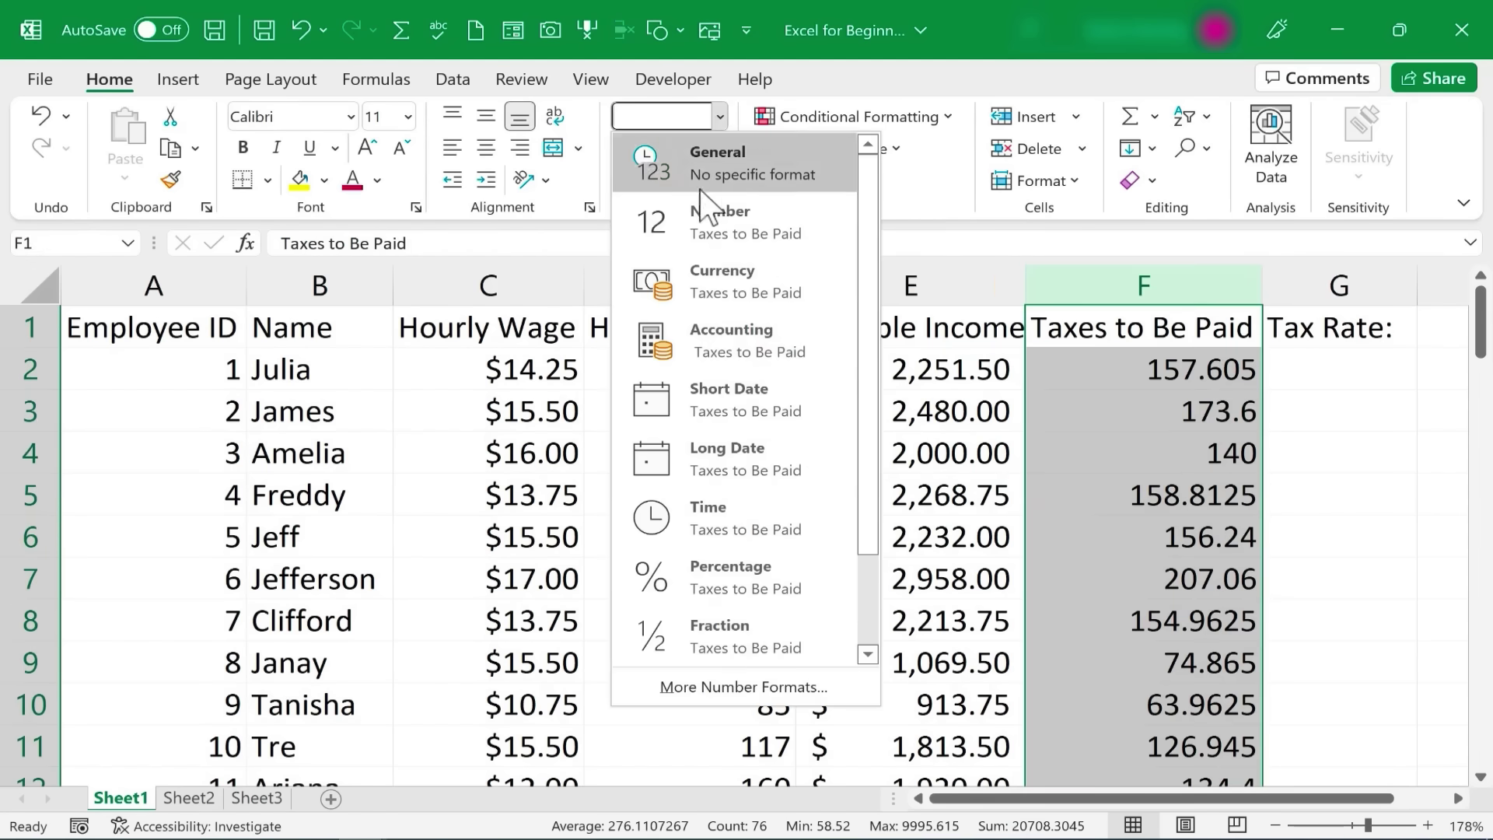
click(730, 336)
Look through the number formats offered for the Taxable Income column, from General down to Text
click(910, 285)
click(720, 117)
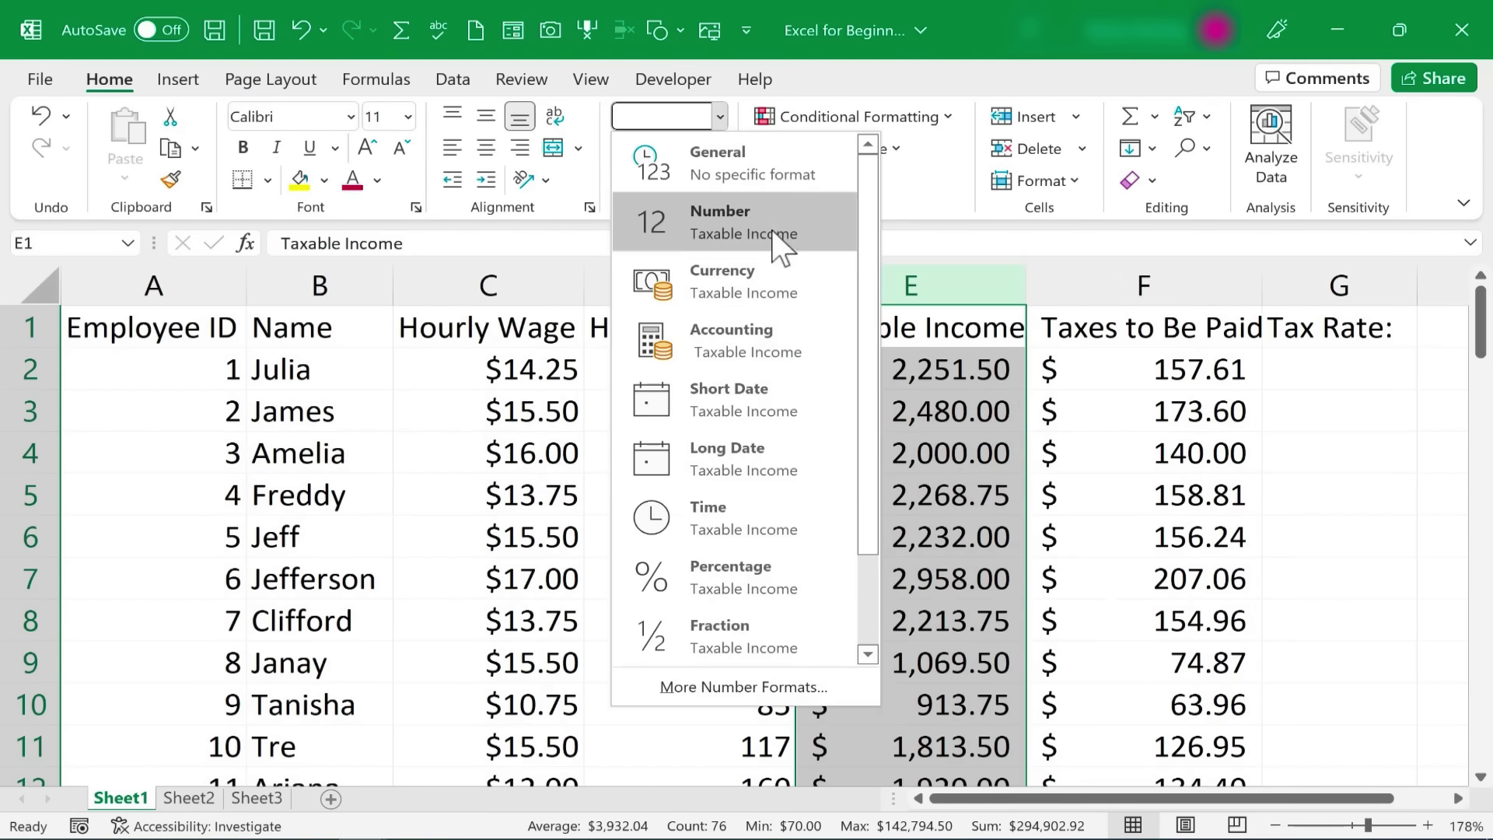
drag(873, 283, 906, 401)
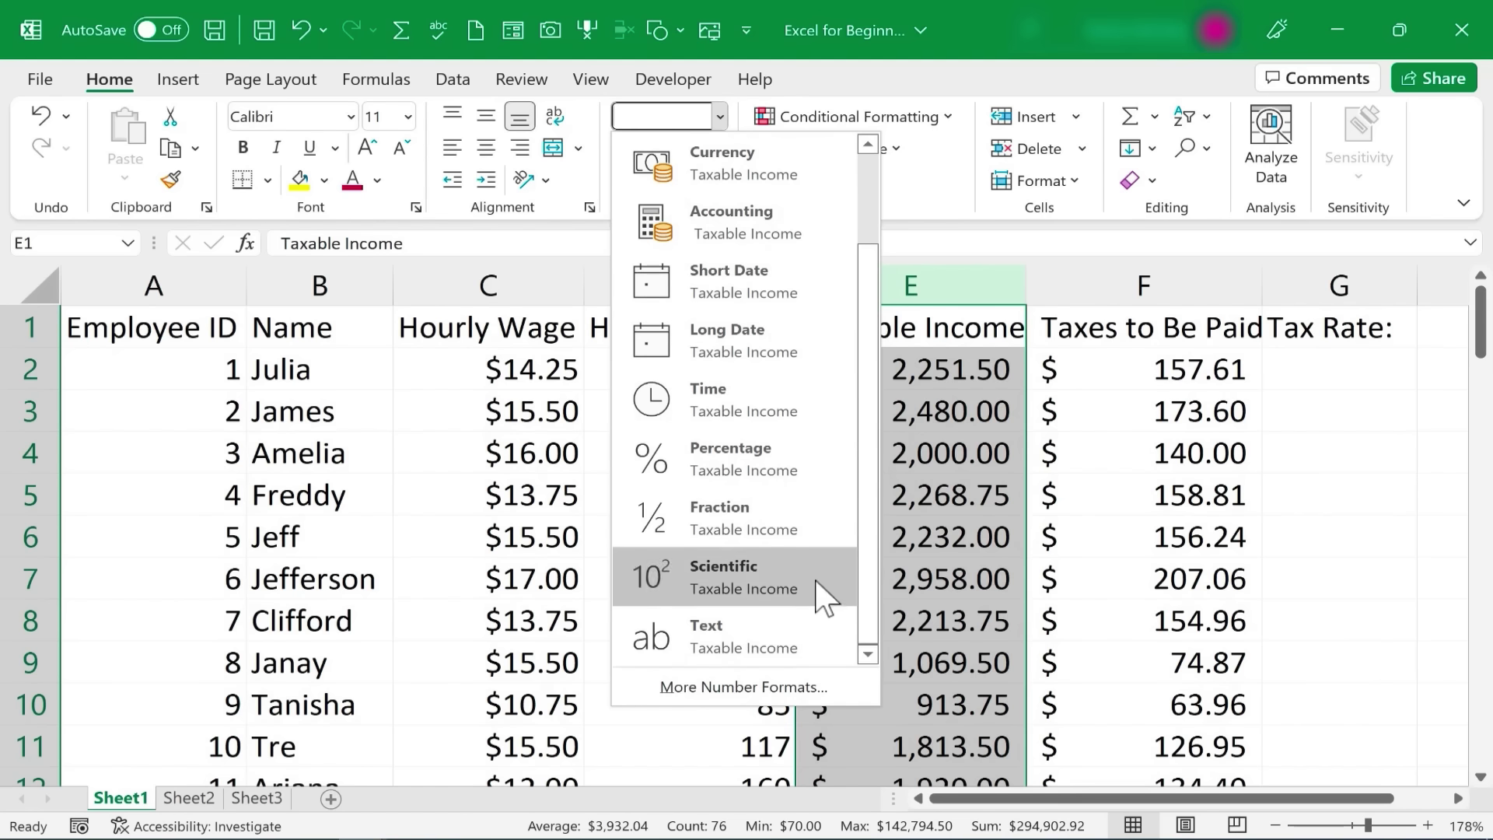
drag(867, 264, 861, 207)
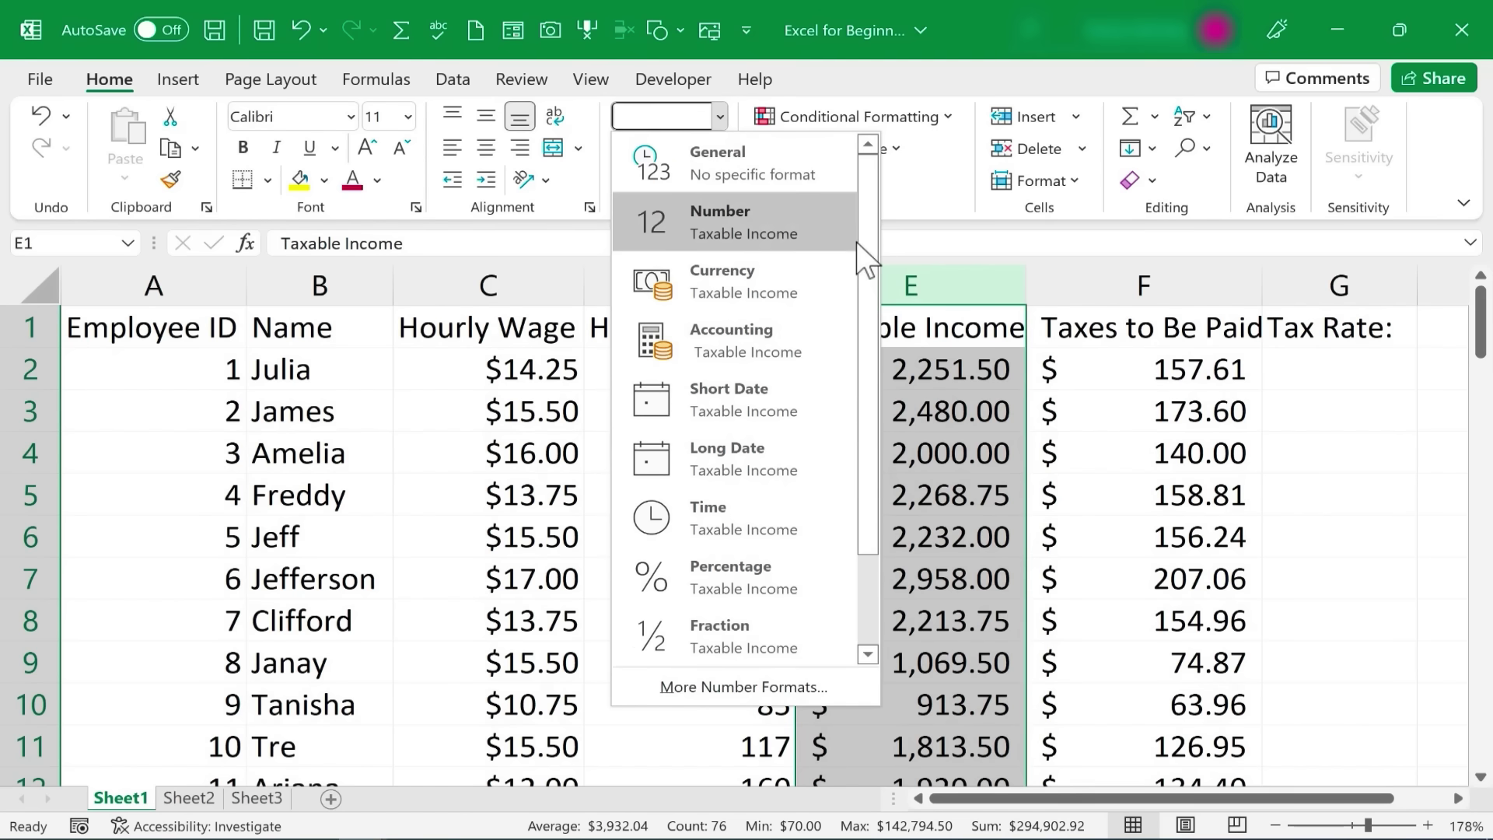
Apply the Text number format to the entire Name column B
click(342, 286)
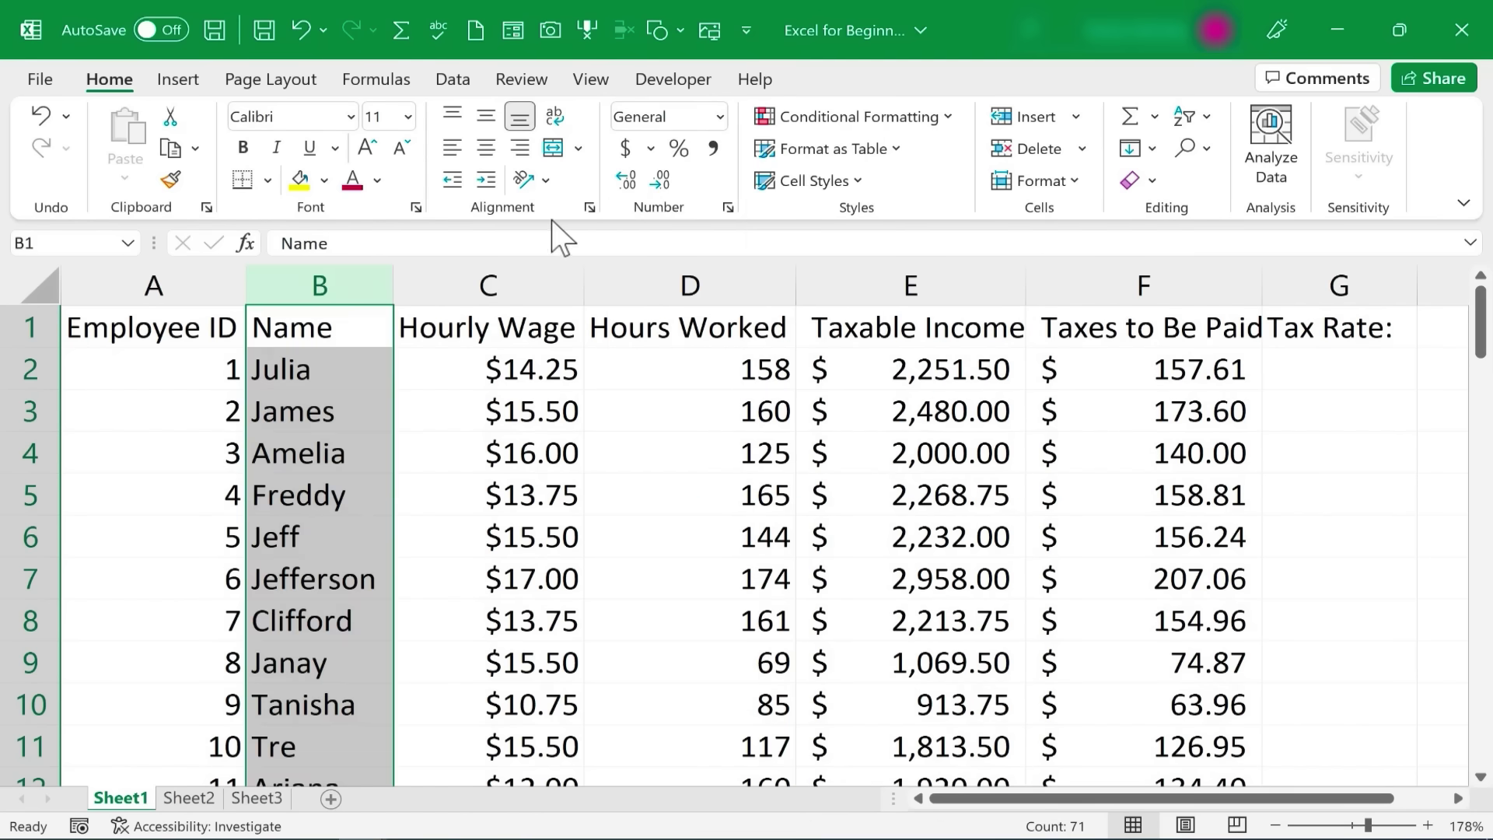
click(720, 116)
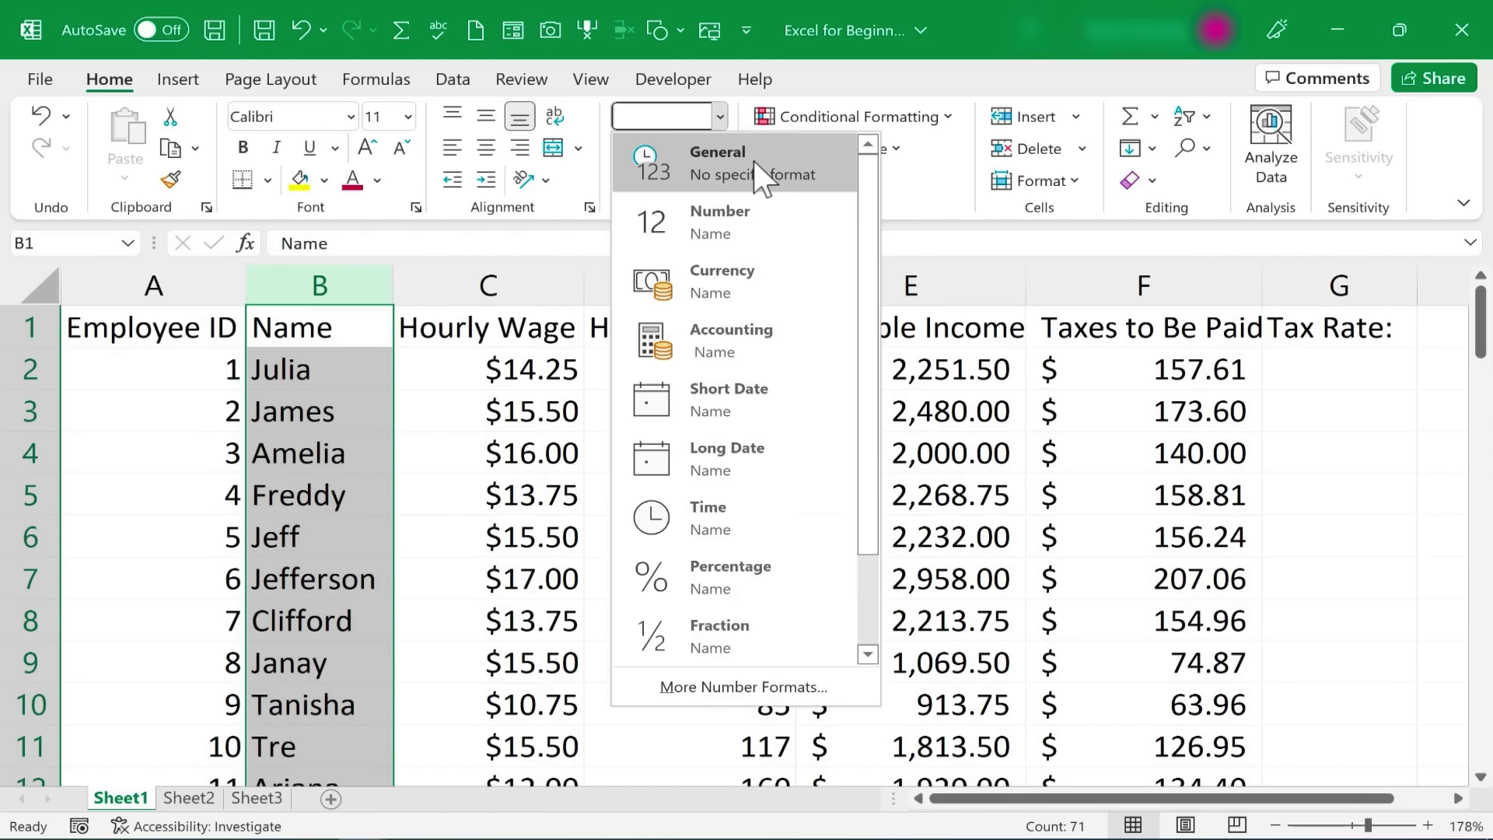
drag(860, 268, 875, 568)
click(729, 636)
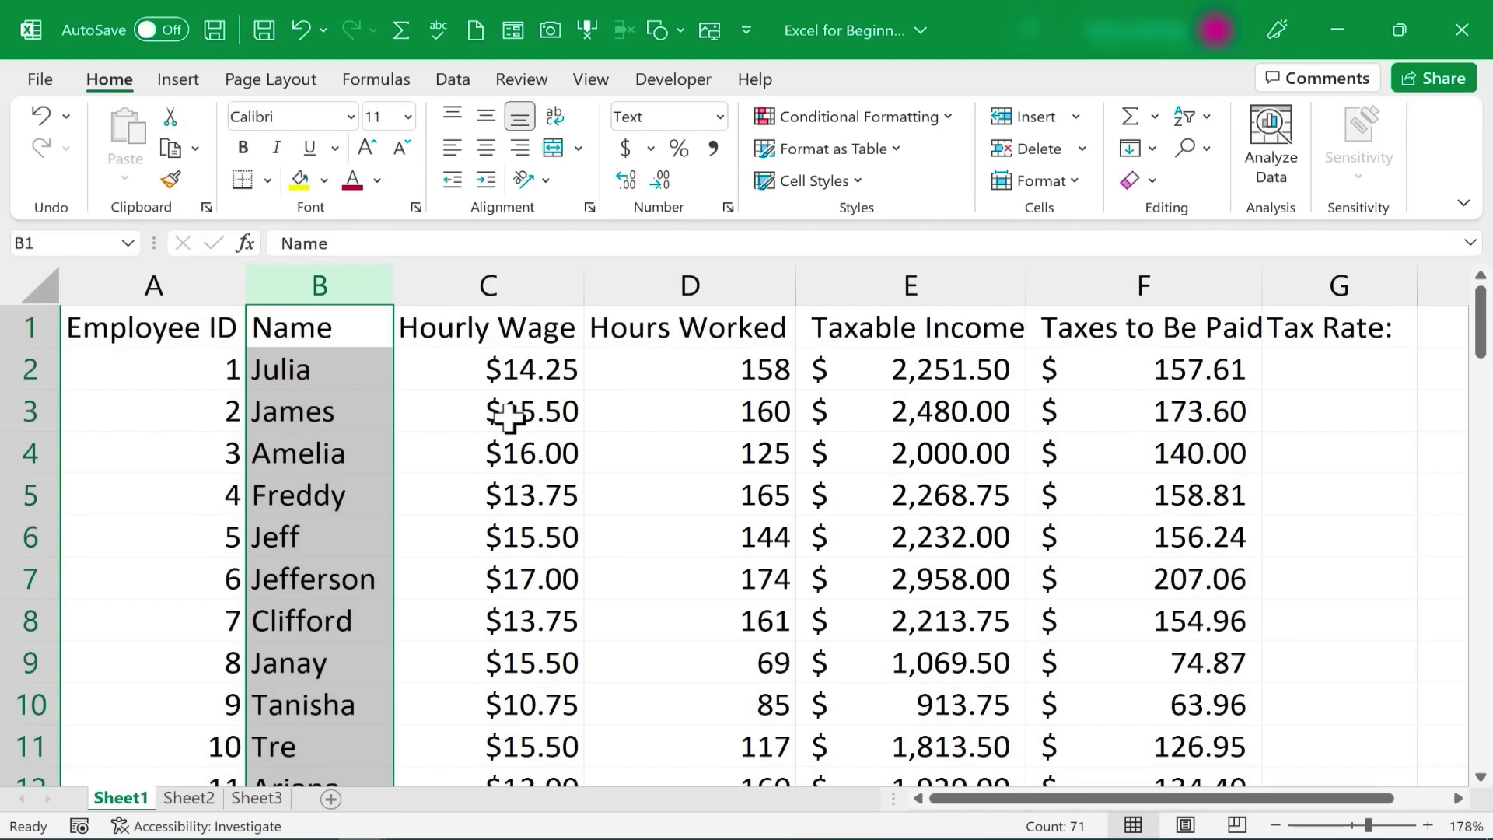
Examine the Scientific, Time and Date categories and their format types in the Format Cells dialog for cell B3
click(320, 412)
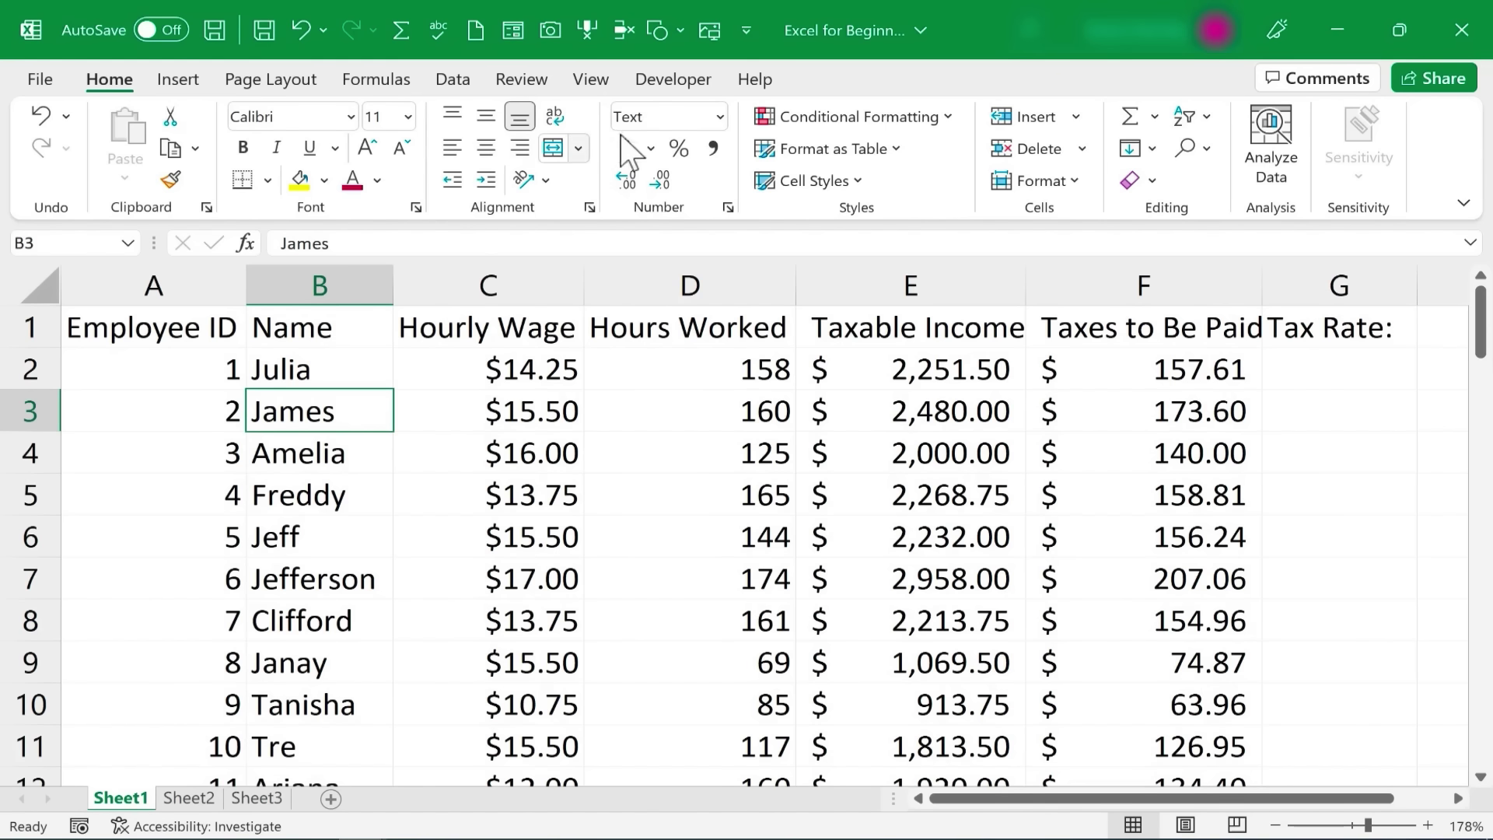
click(720, 117)
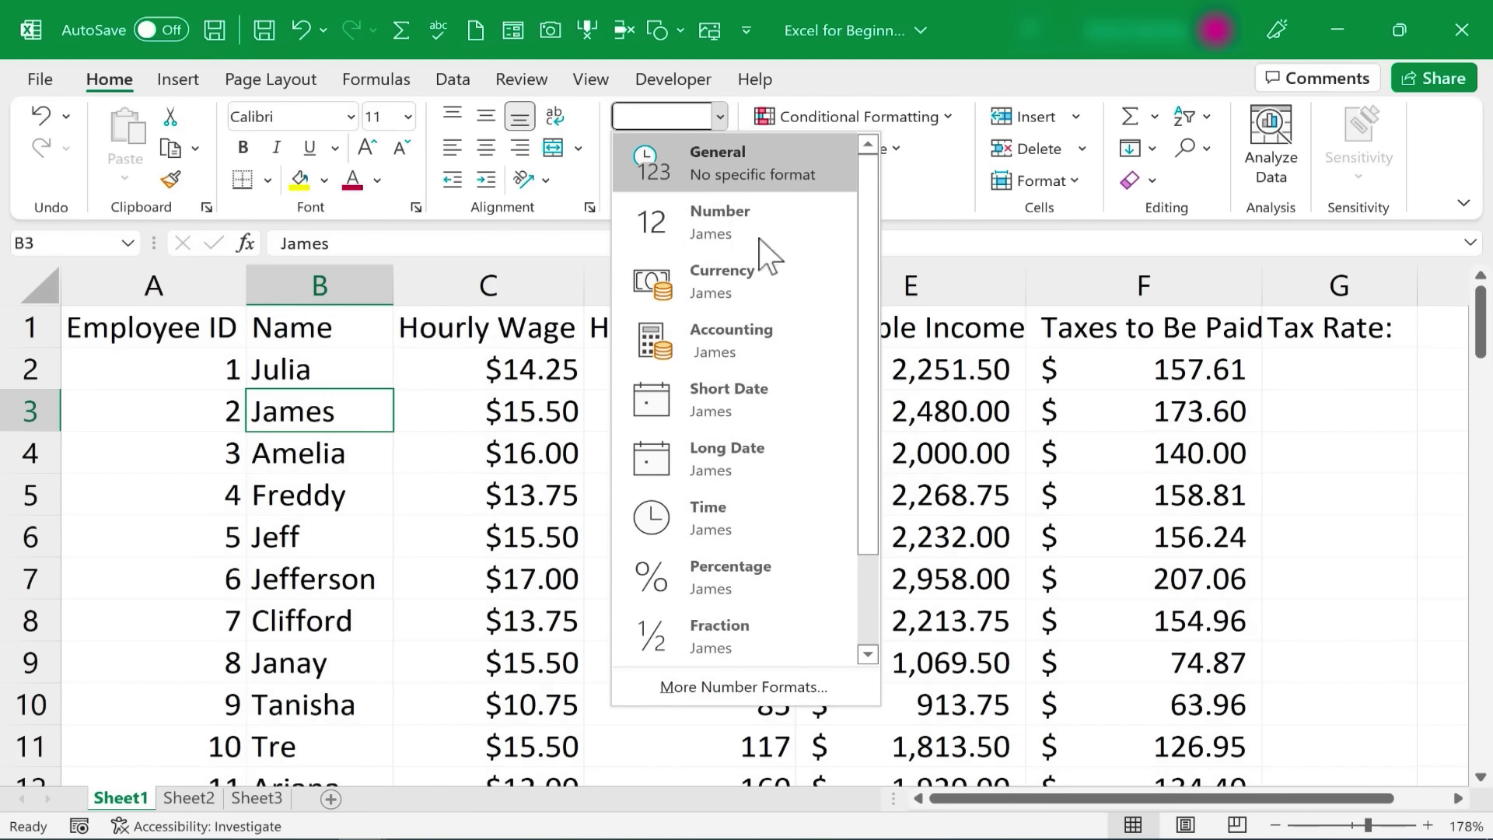
click(742, 687)
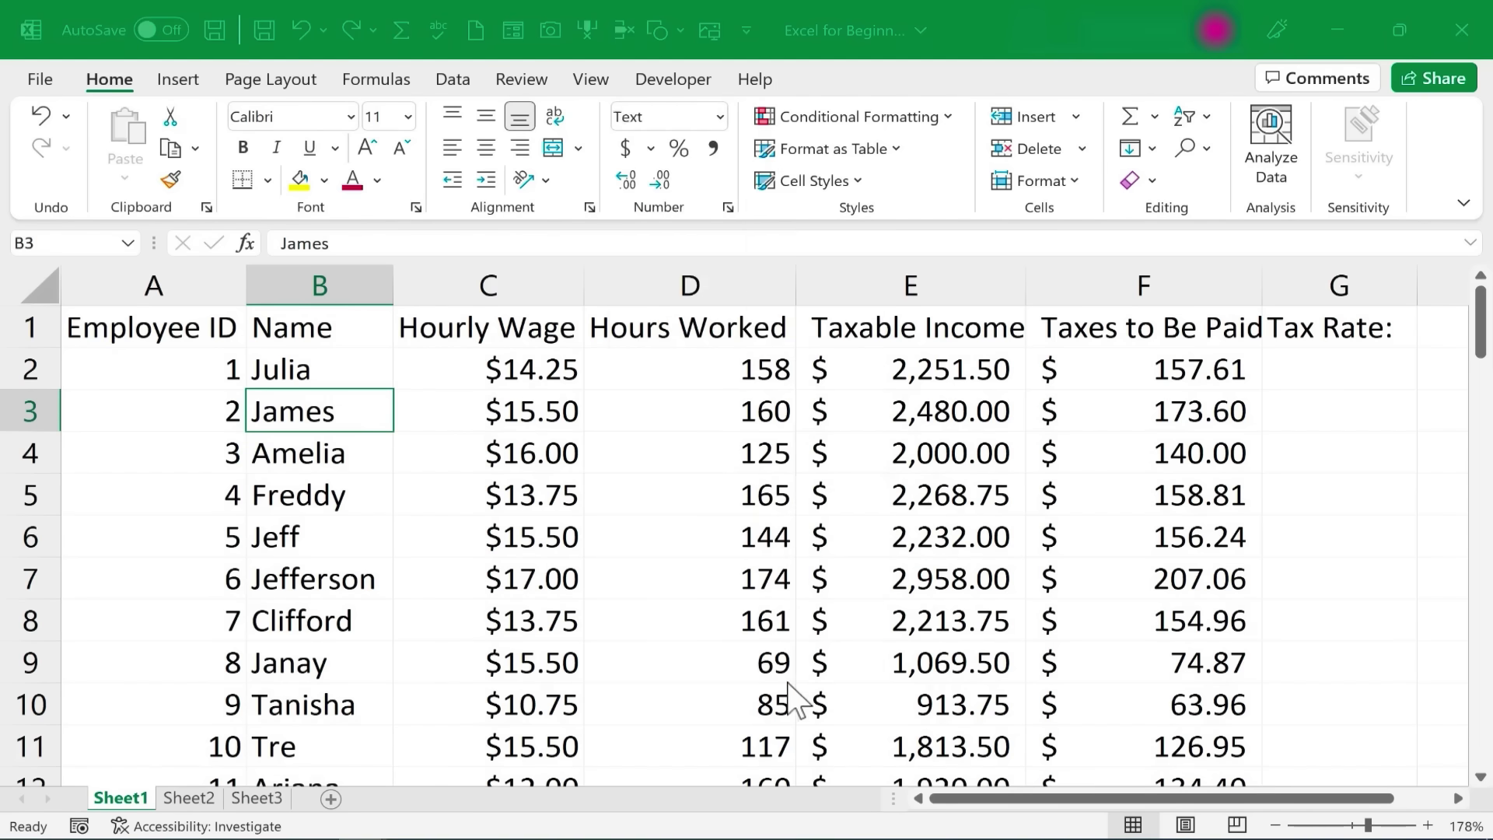
click(142, 398)
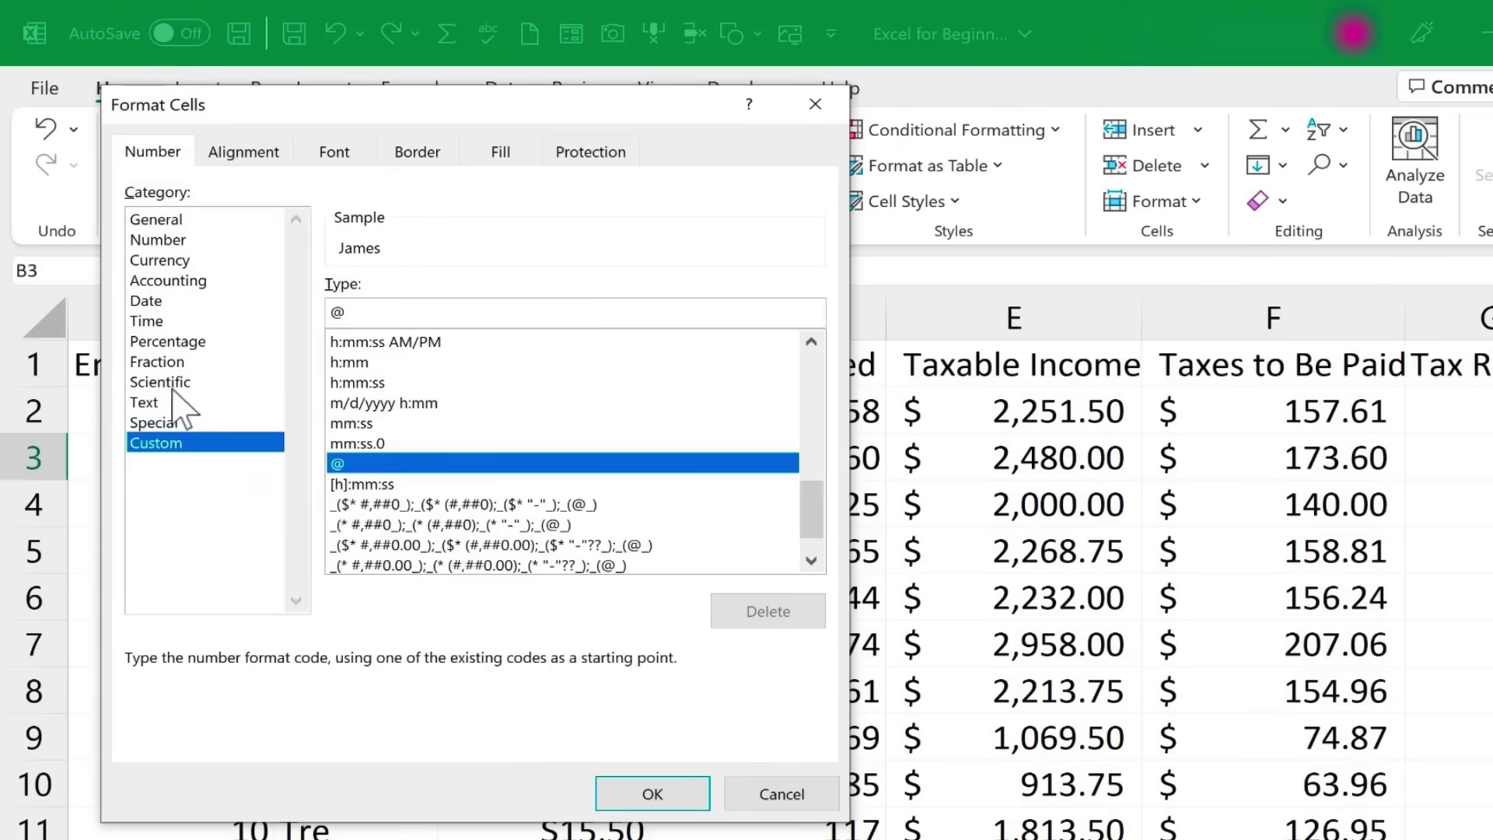
click(160, 382)
click(155, 320)
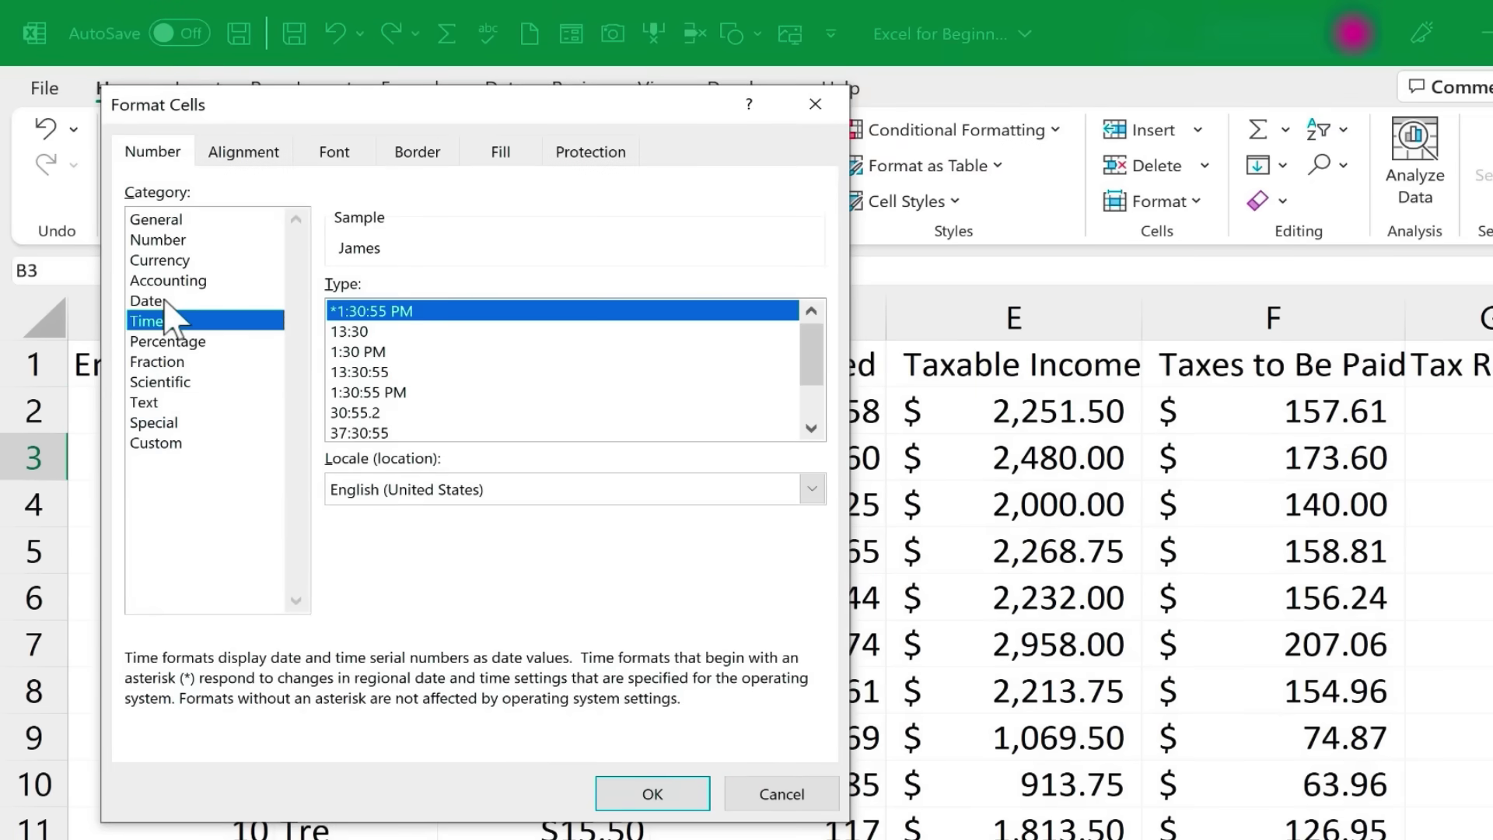
click(165, 302)
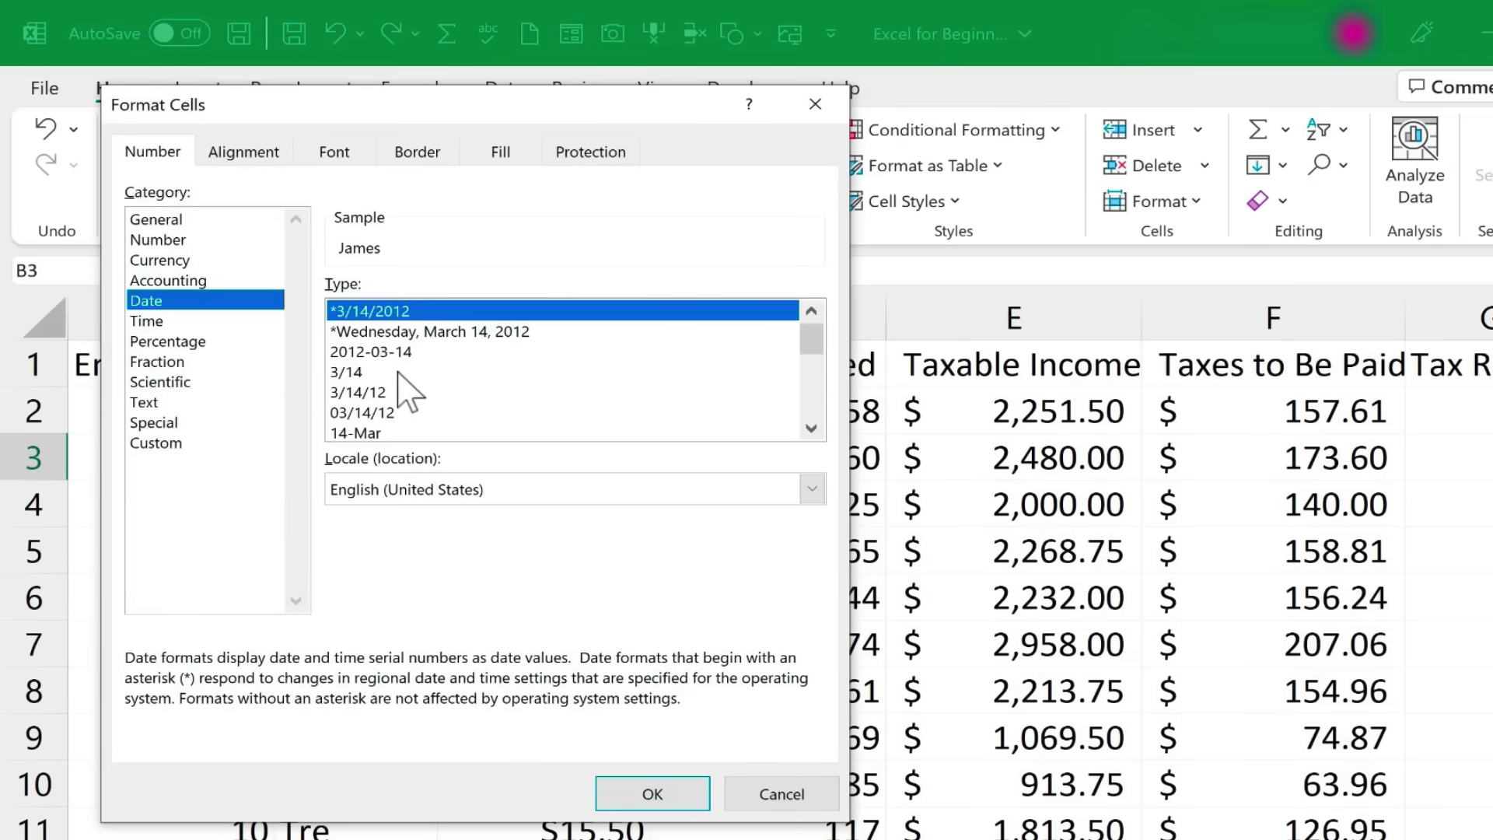
click(783, 781)
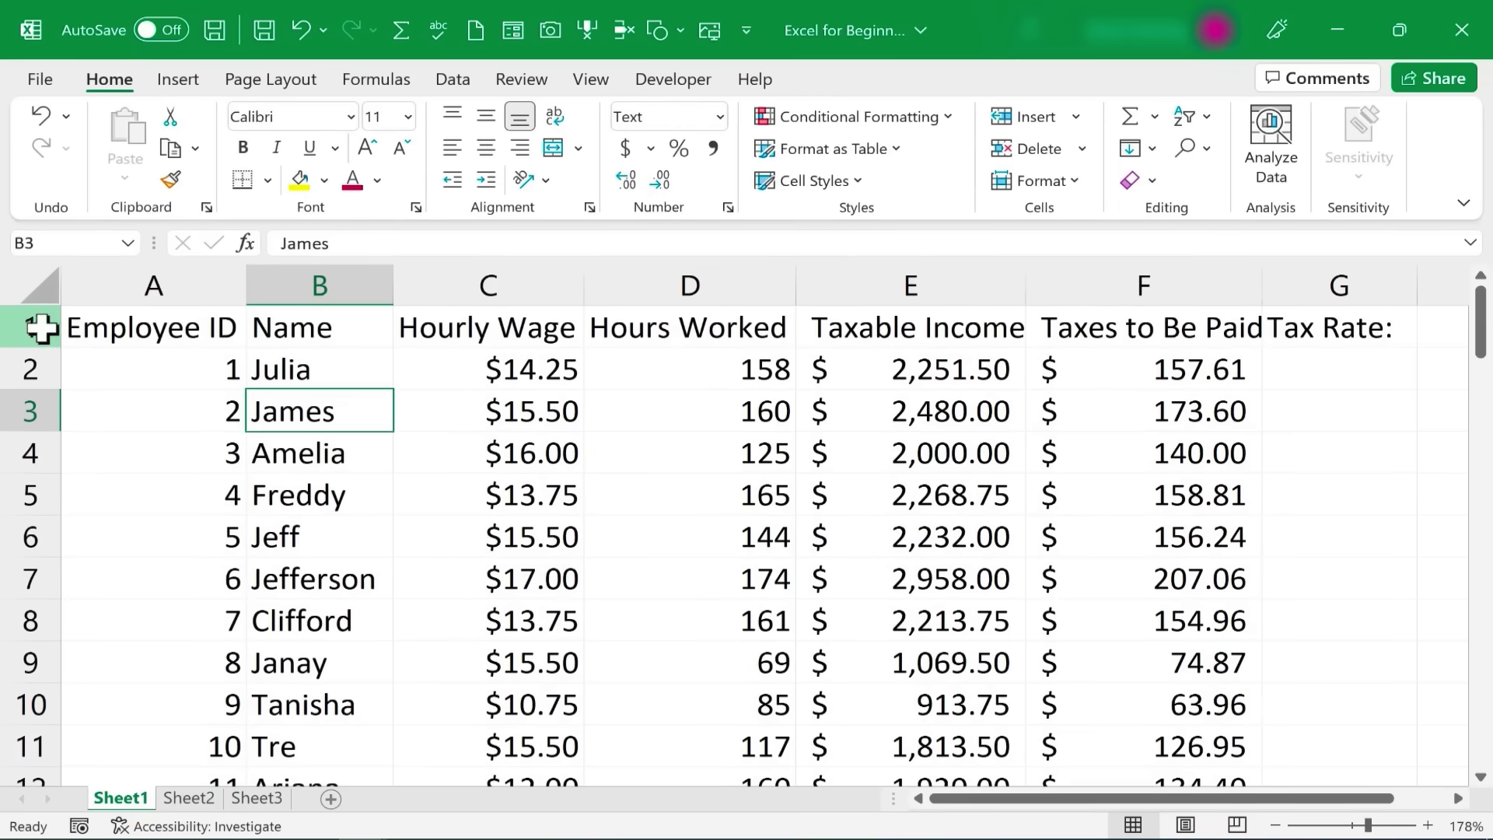
Make the entire header row 1 bold
click(41, 328)
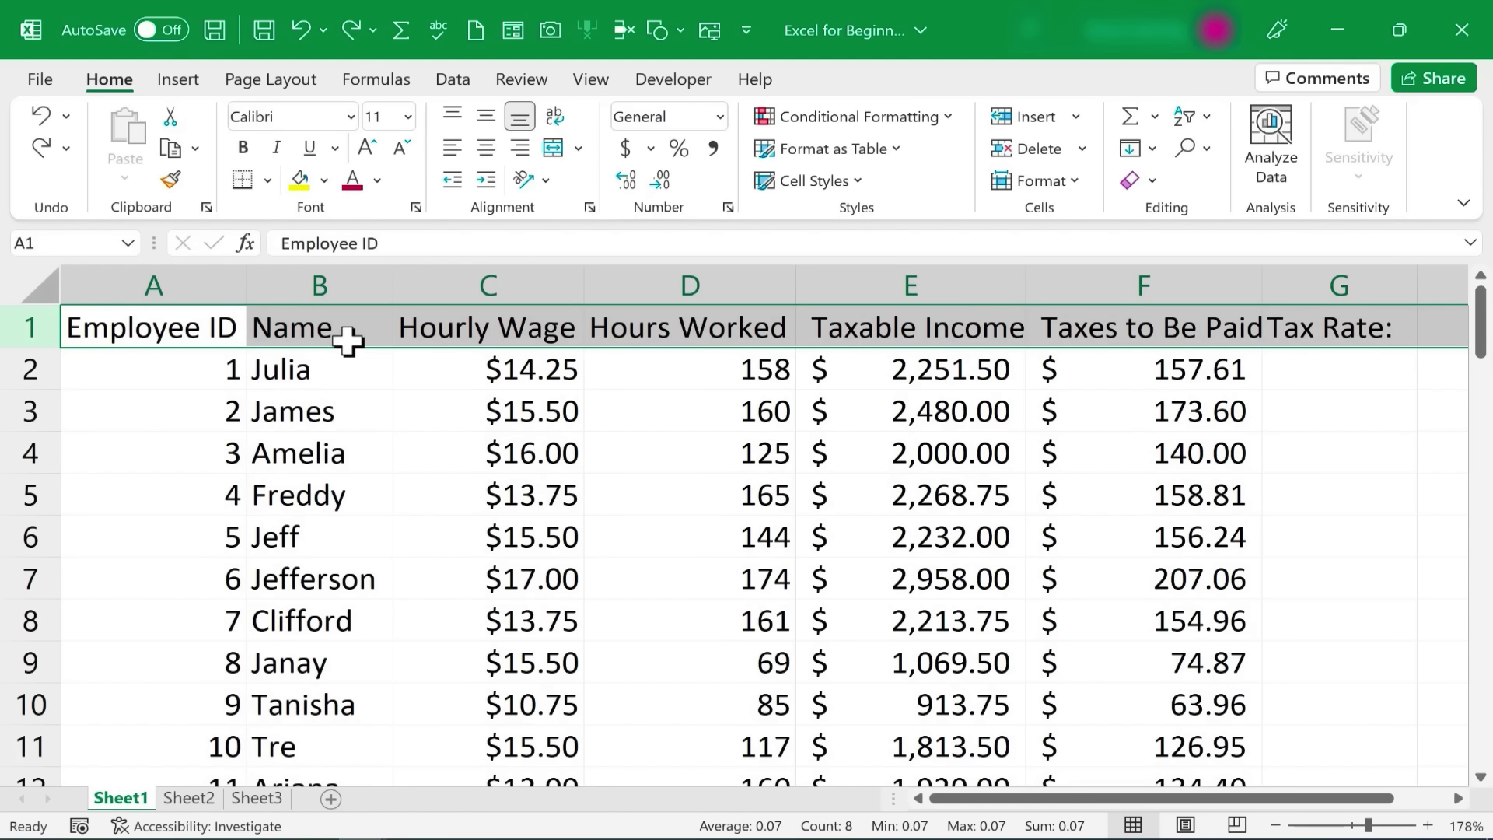
click(33, 332)
click(242, 148)
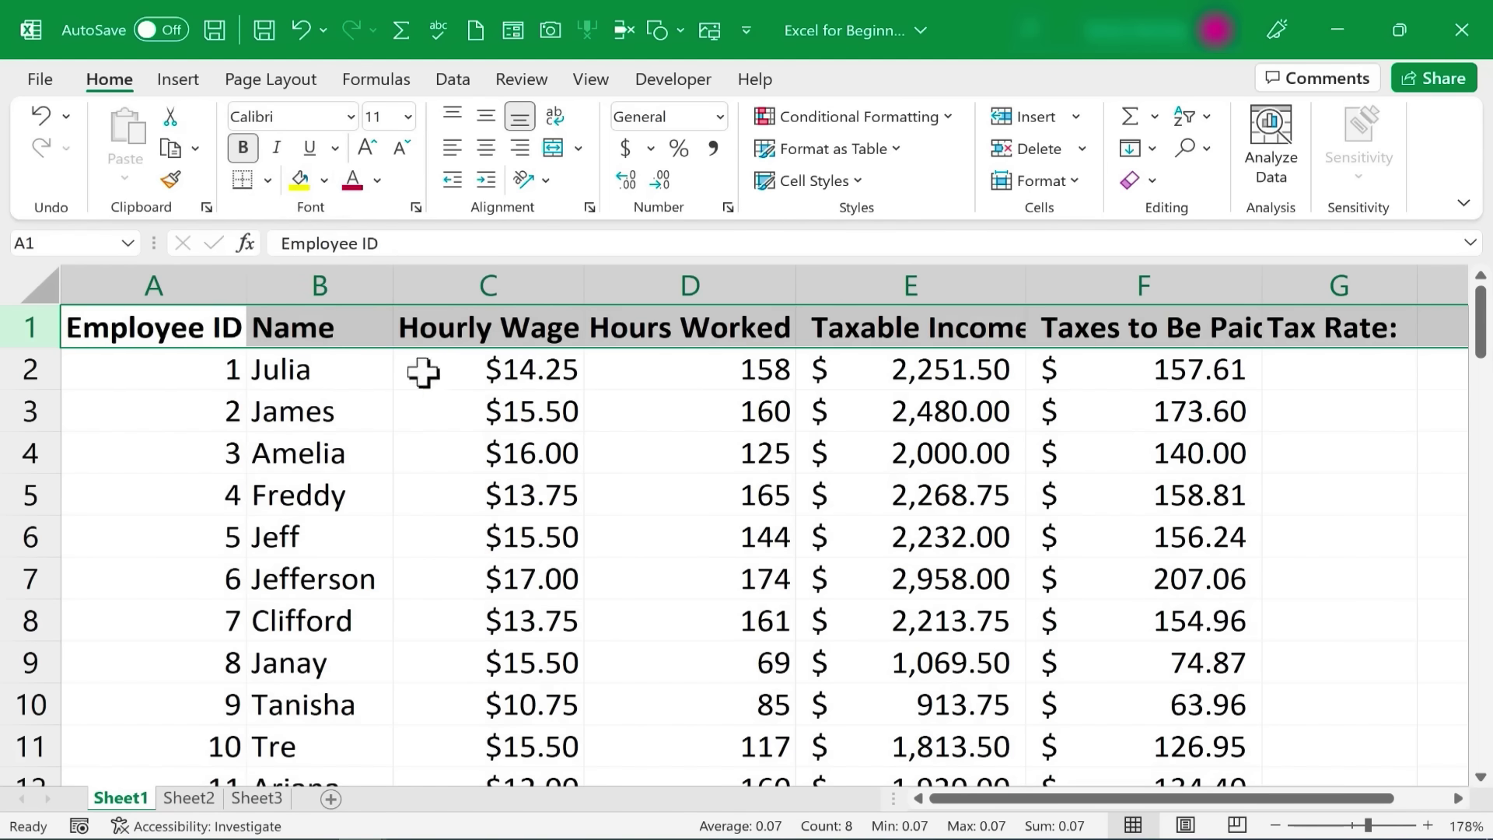
Test the header row's bold formatting by entering Hello in cell I1, and clear that text again
scroll(1353, 358, right, 2)
click(1442, 327)
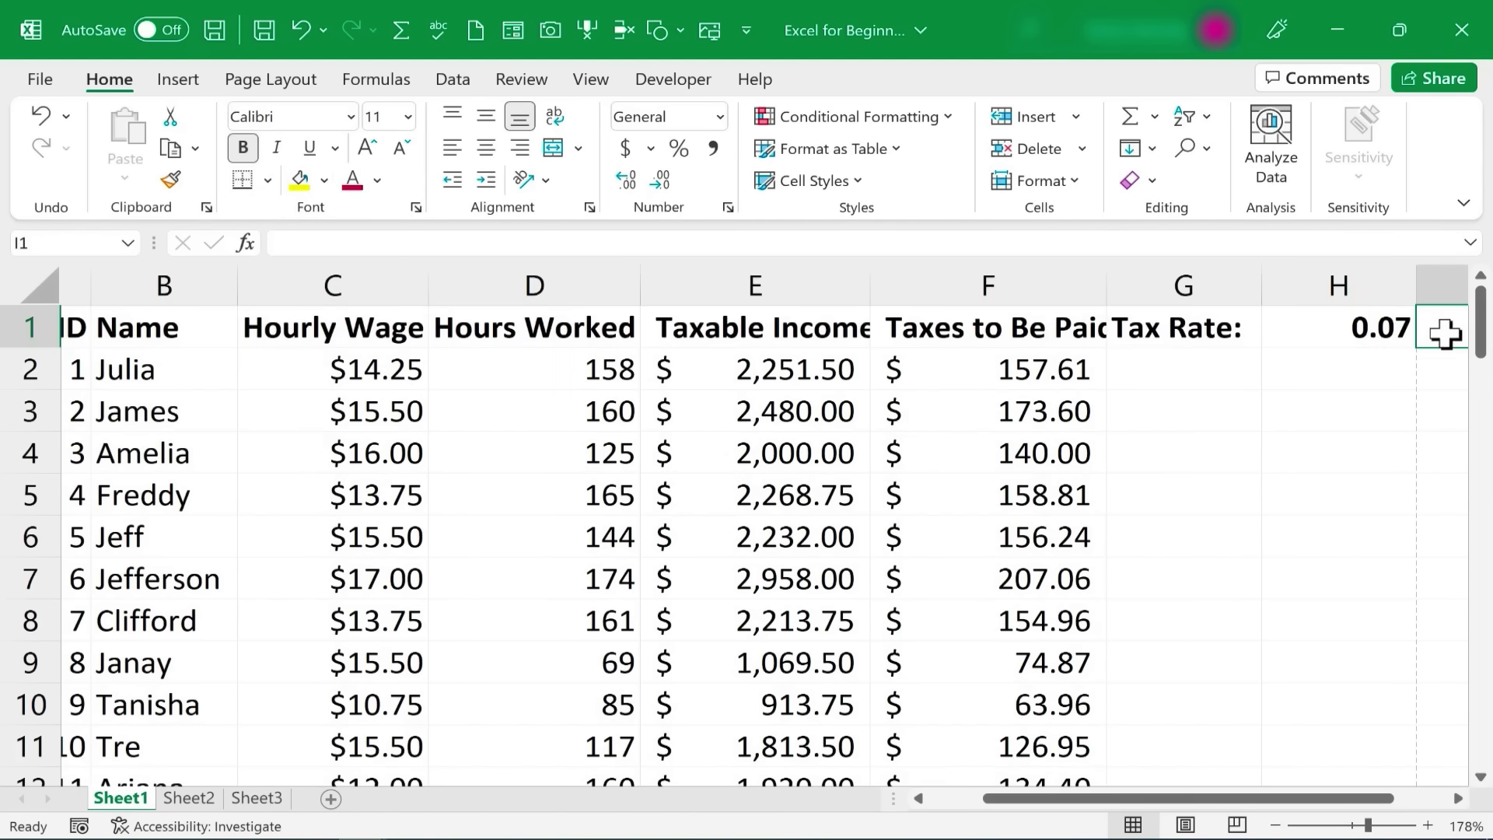
drag(1260, 801, 1396, 800)
text(Hell)
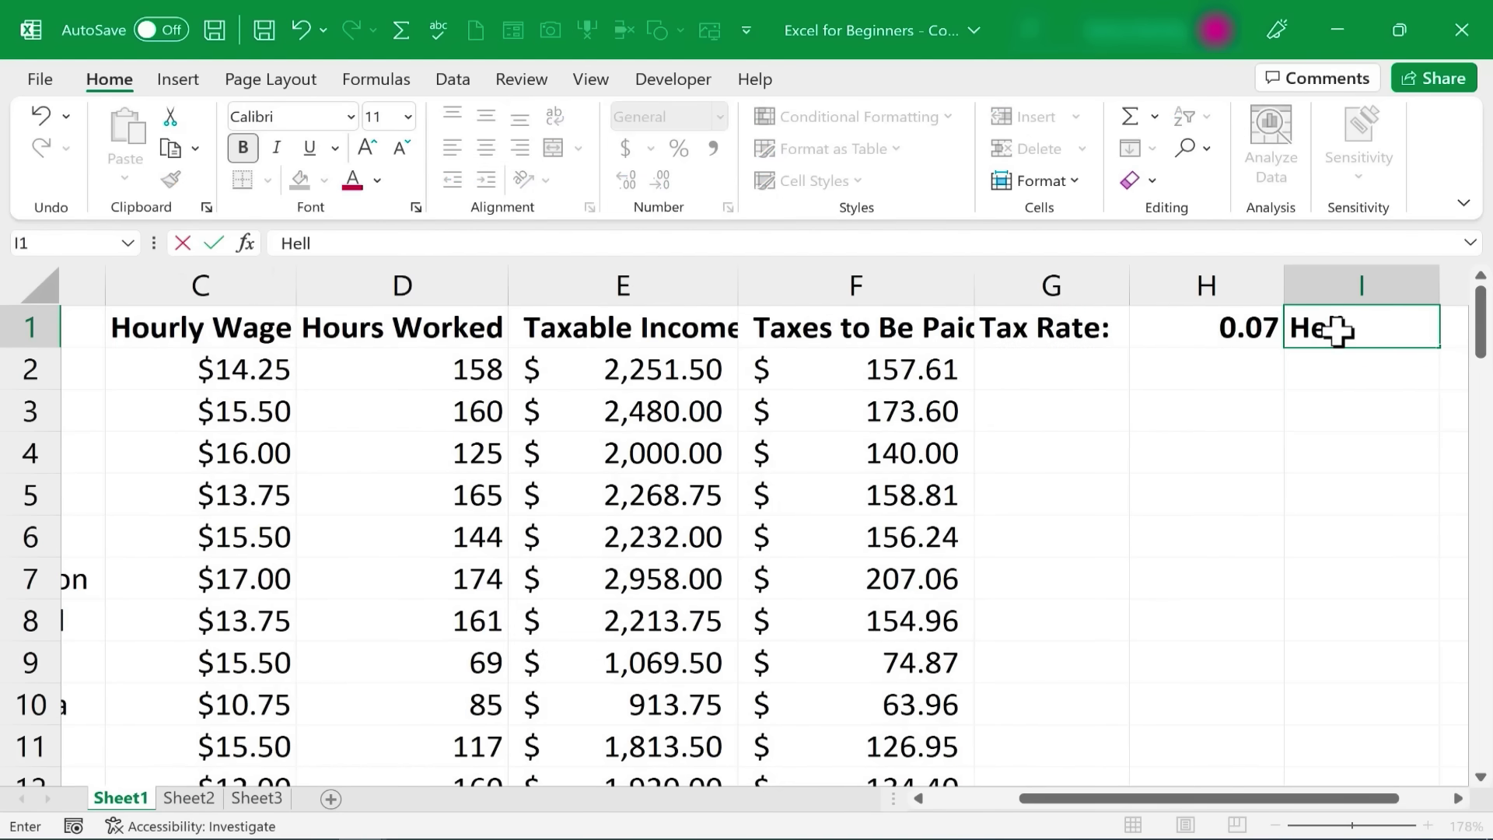
text(o)
key(ctrl+Return)
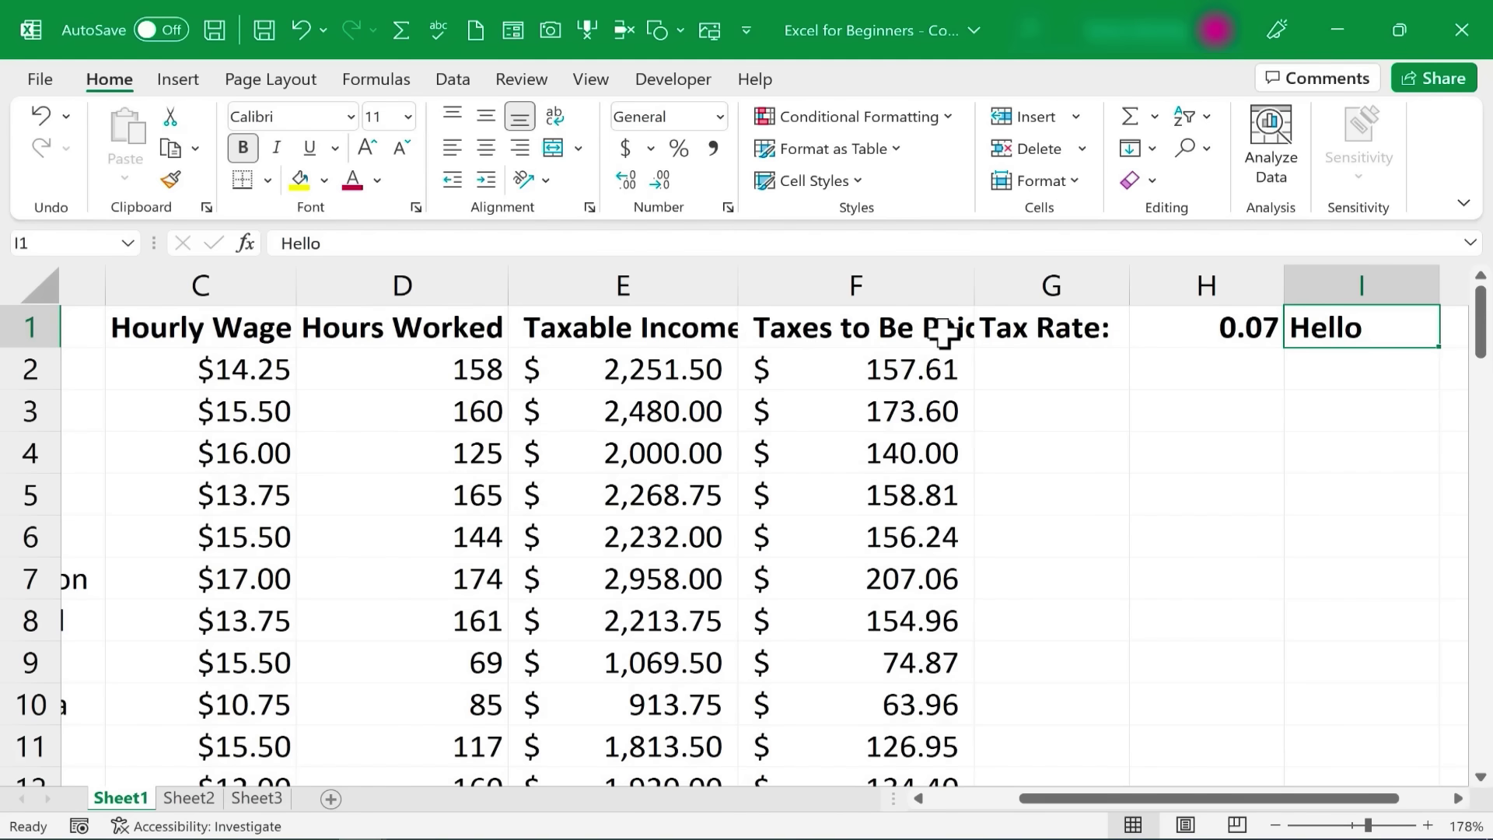
key(BackSpace)
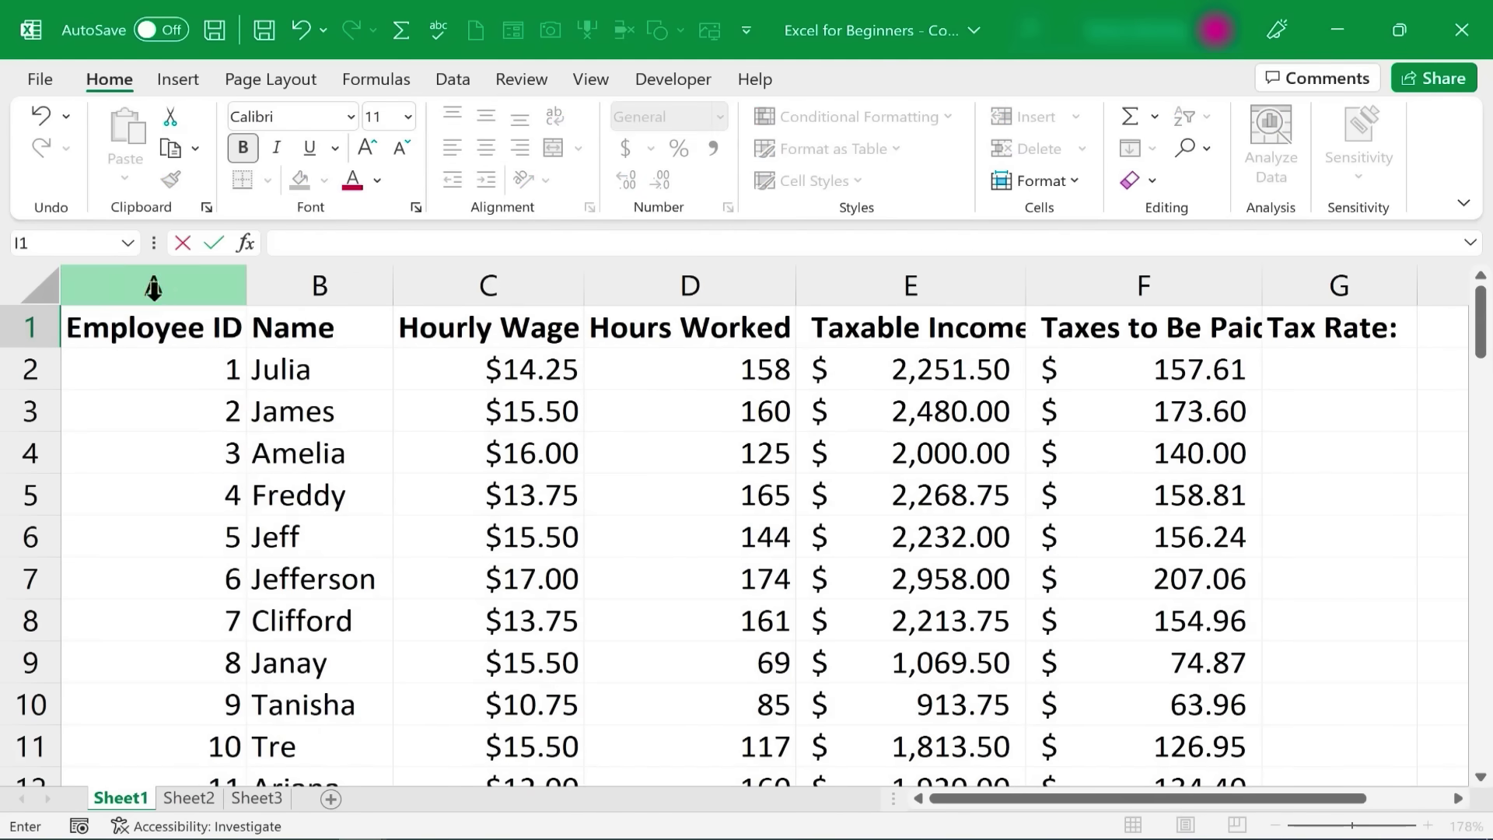
Center the headings across all of row 1 horizontally and look over the available fill colors
click(31, 325)
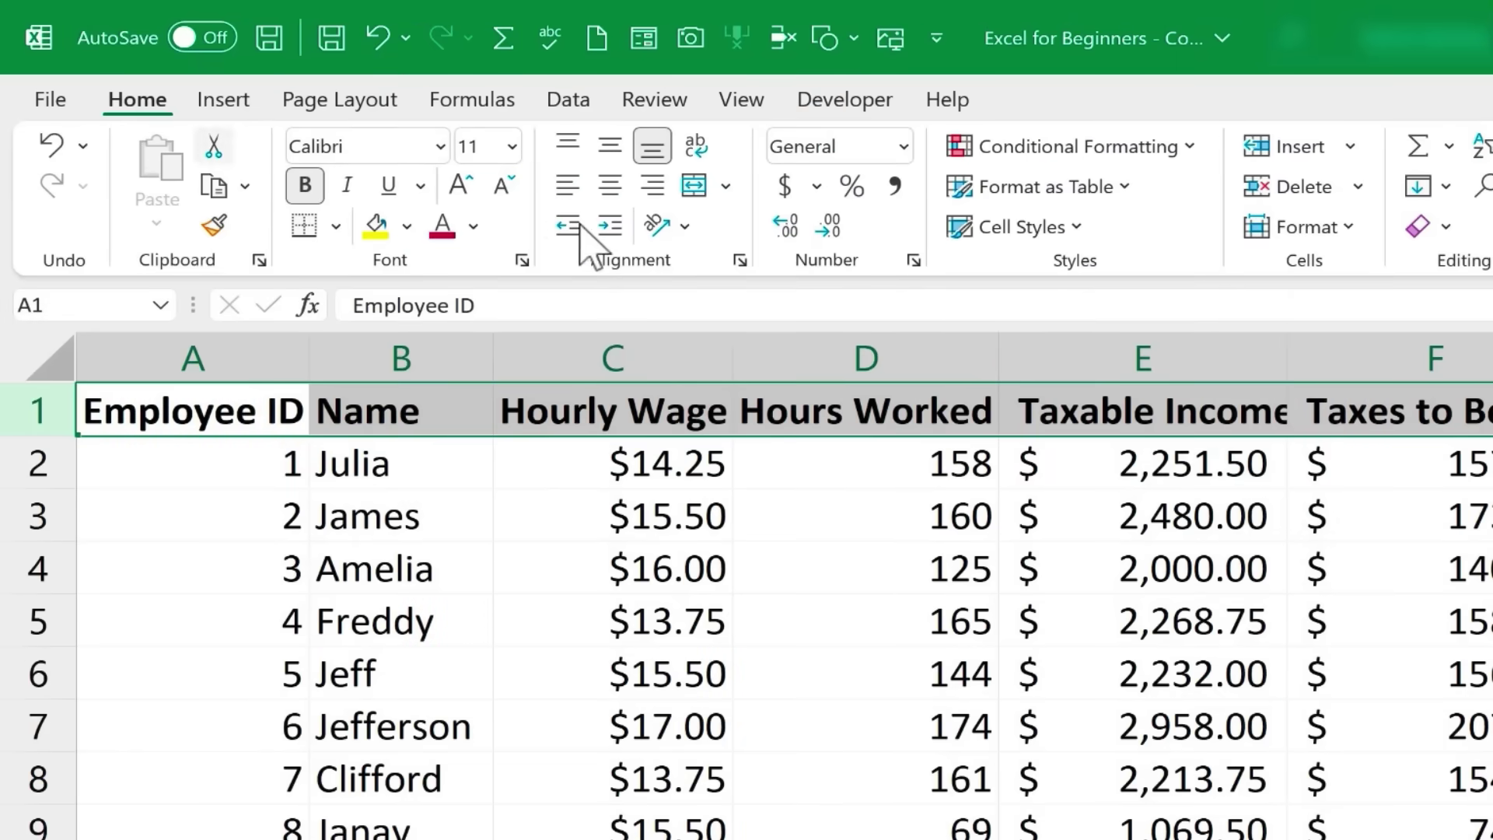
click(610, 191)
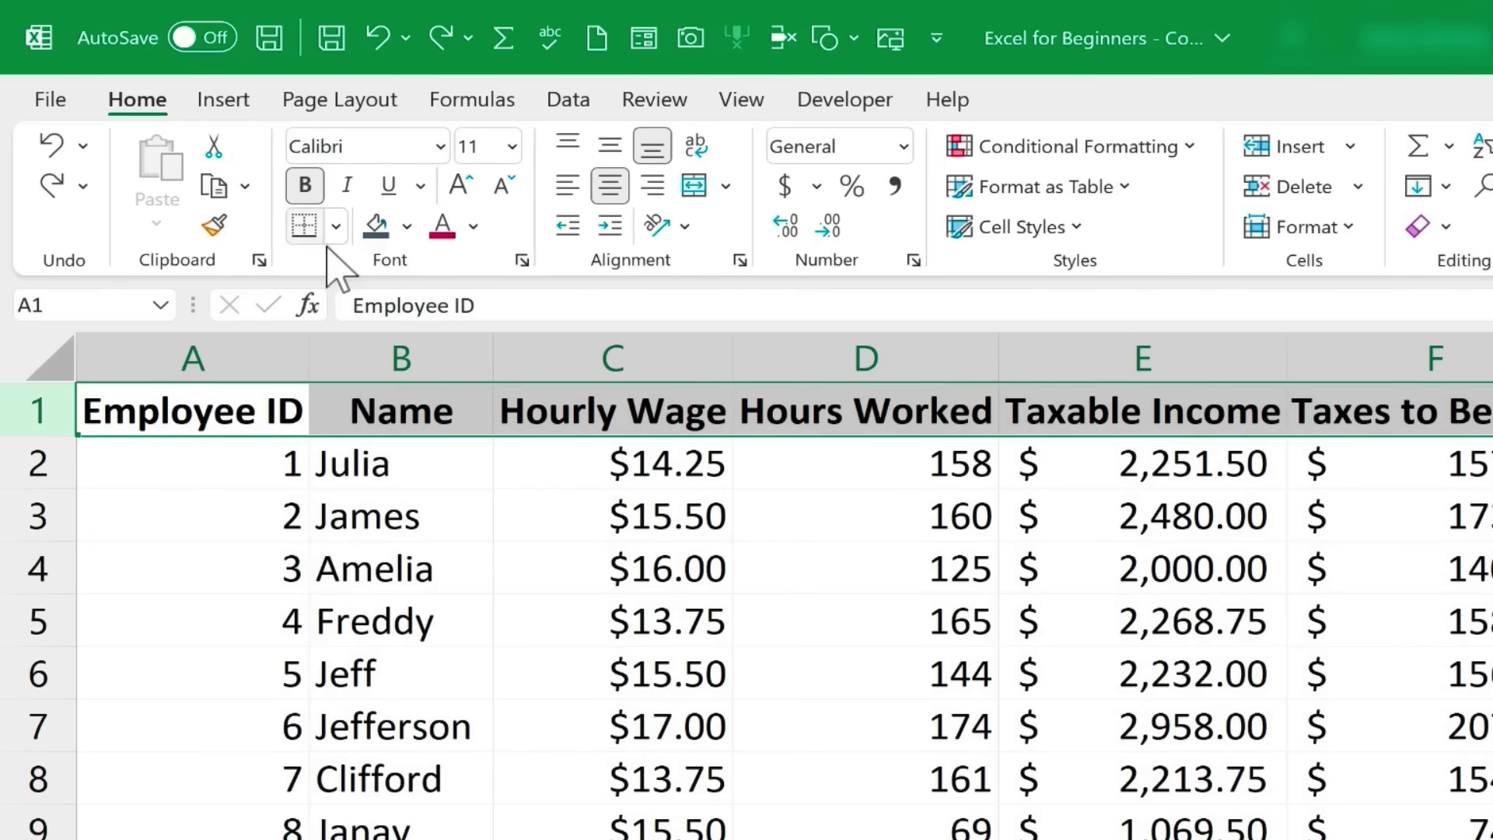
click(407, 226)
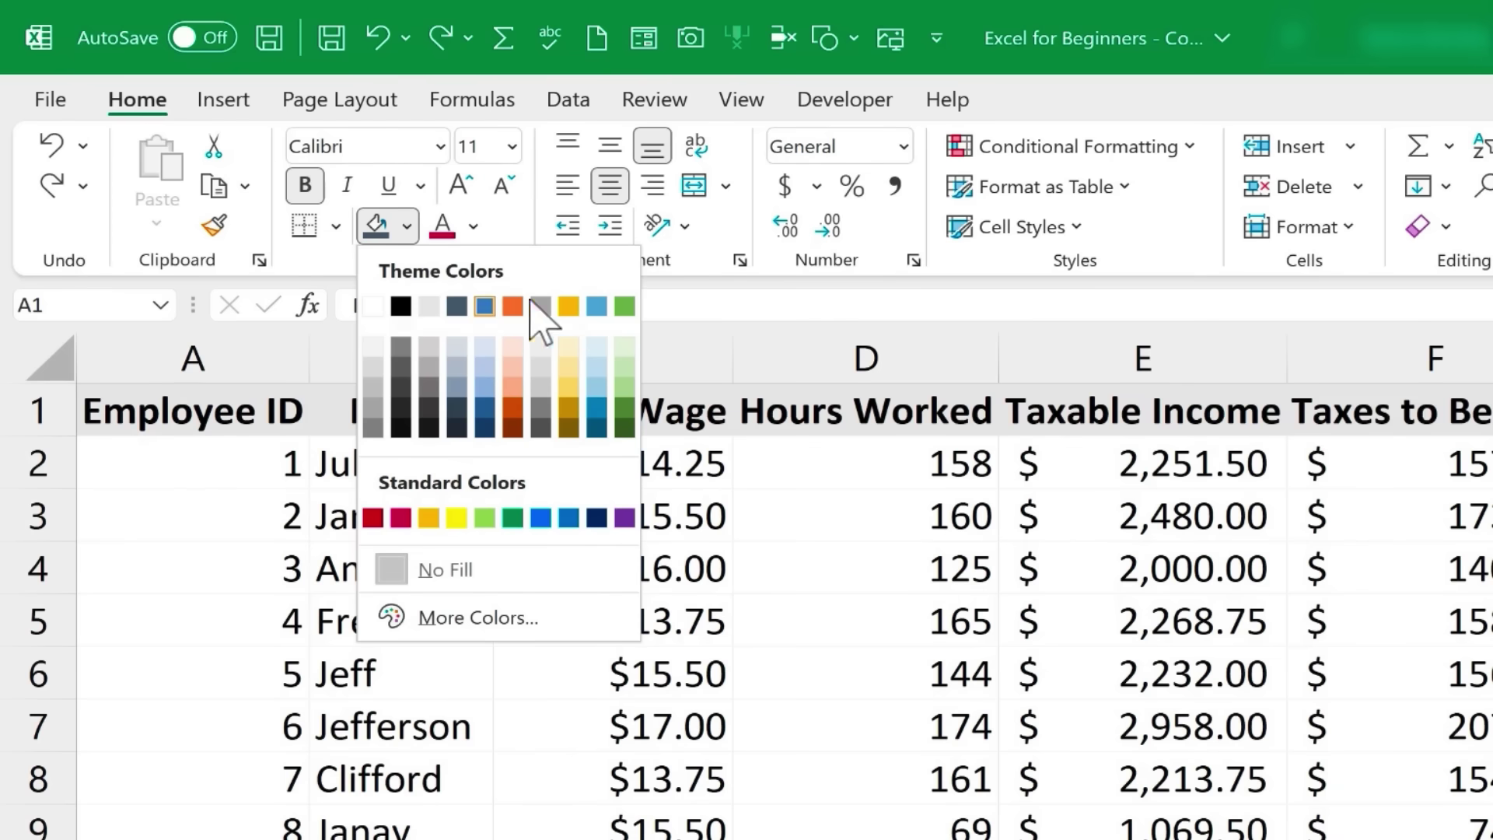
click(801, 311)
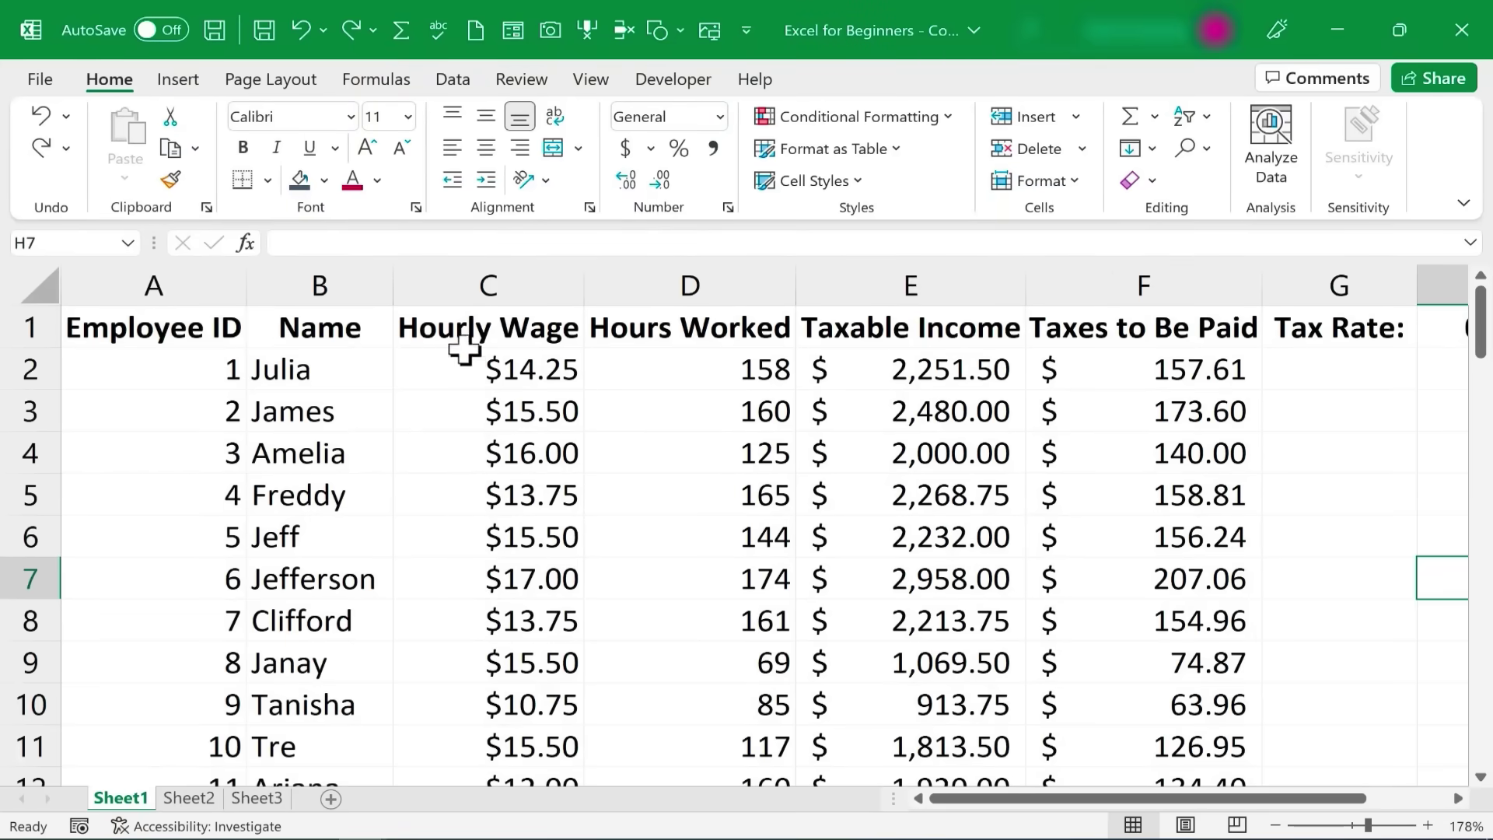
Copy the formatting of the Hourly Wage header in C1 onto cell B3 with the Format Painter
click(507, 319)
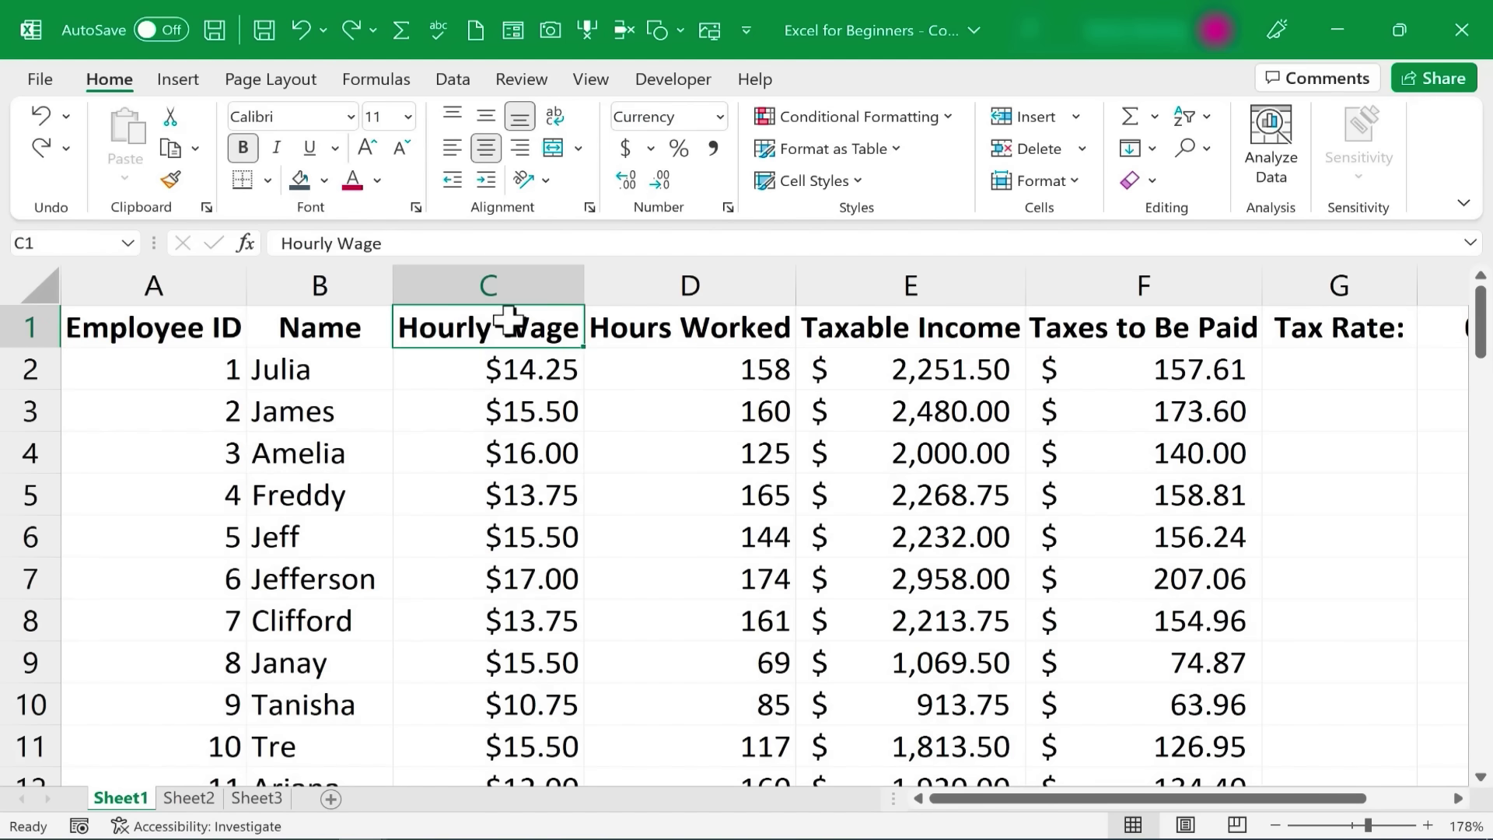
click(302, 495)
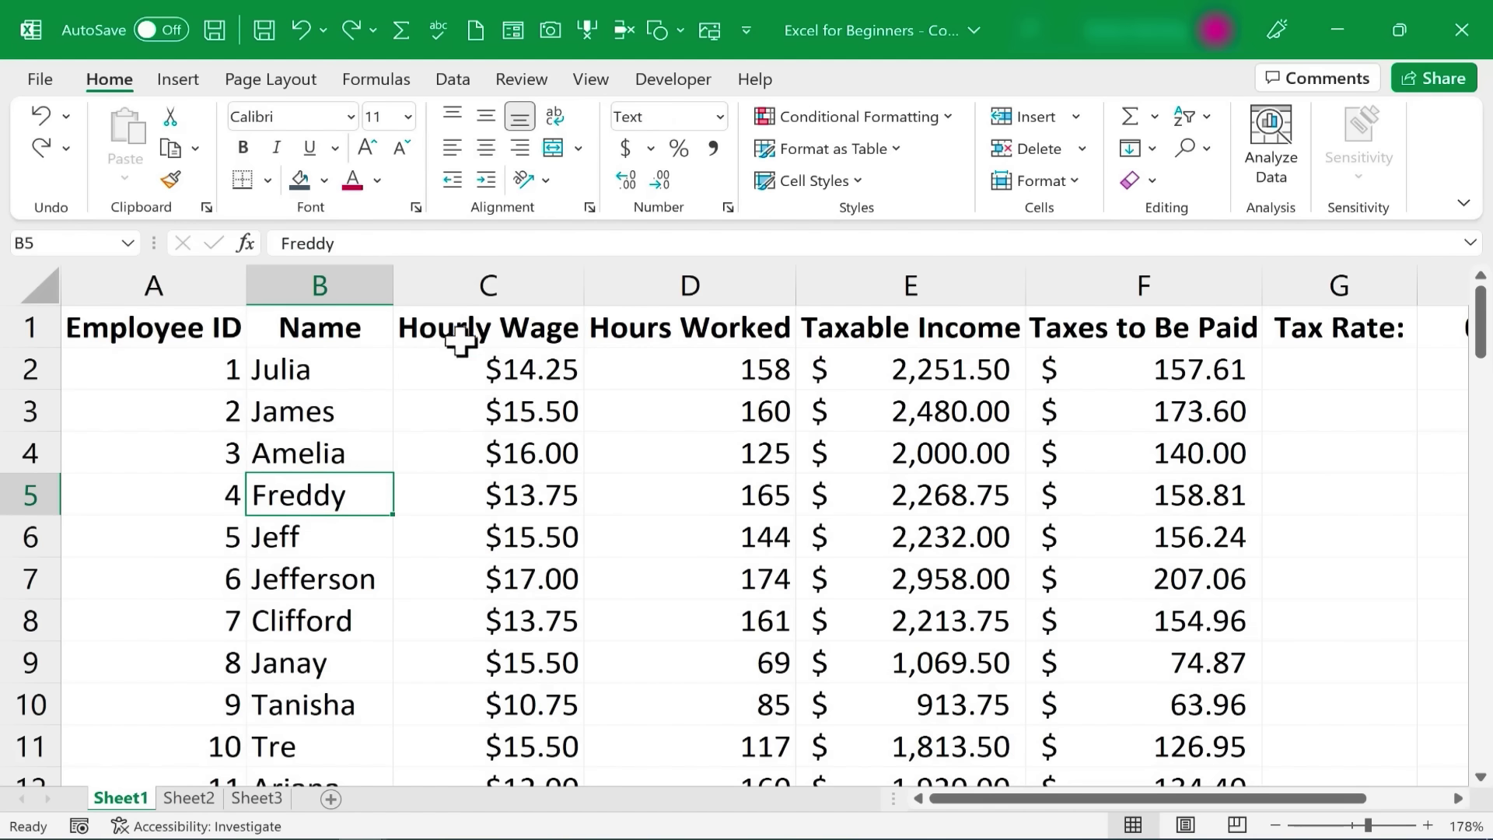
click(507, 328)
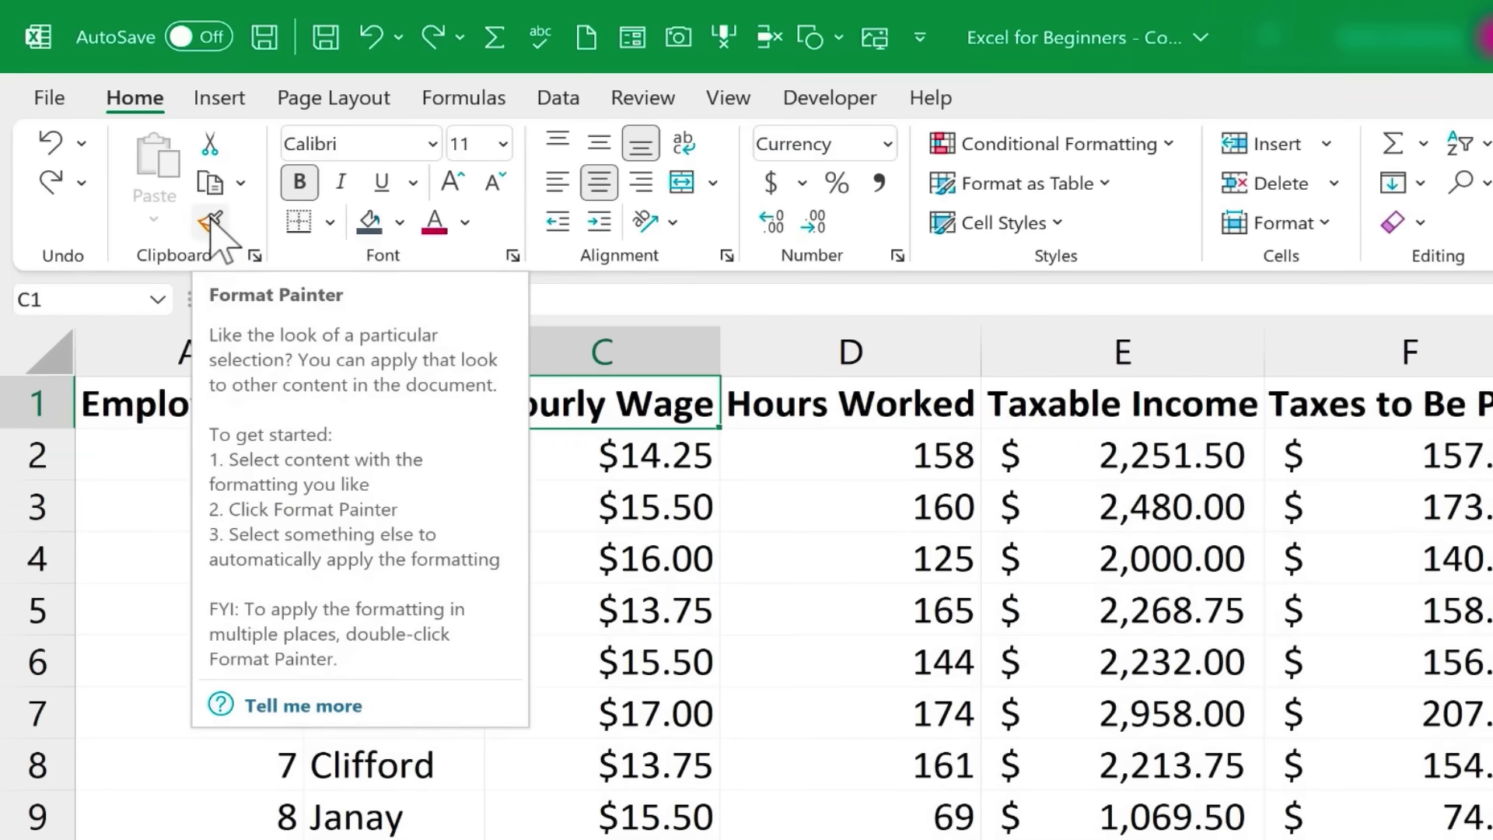
click(214, 226)
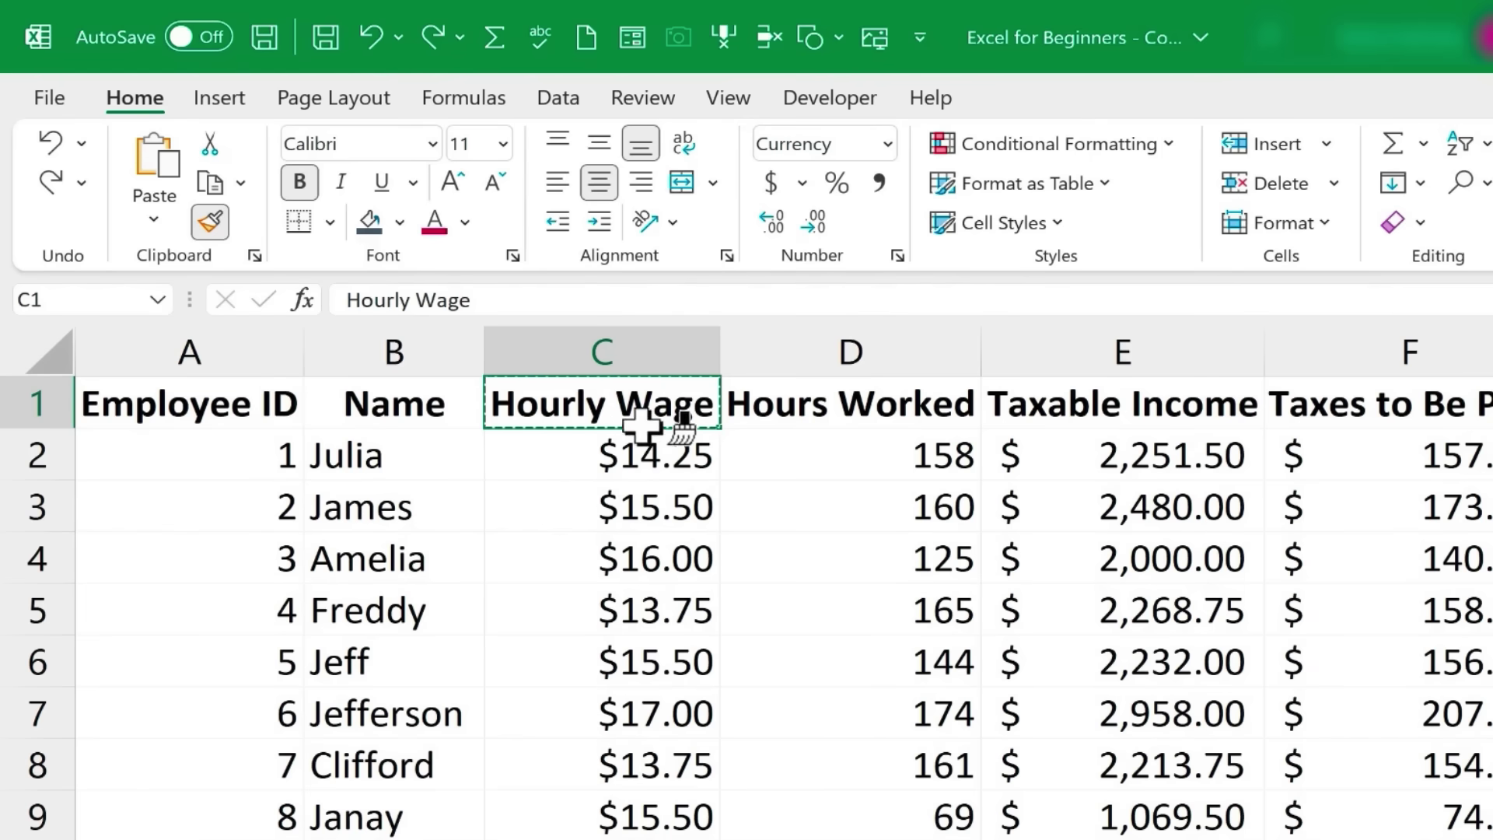
click(359, 507)
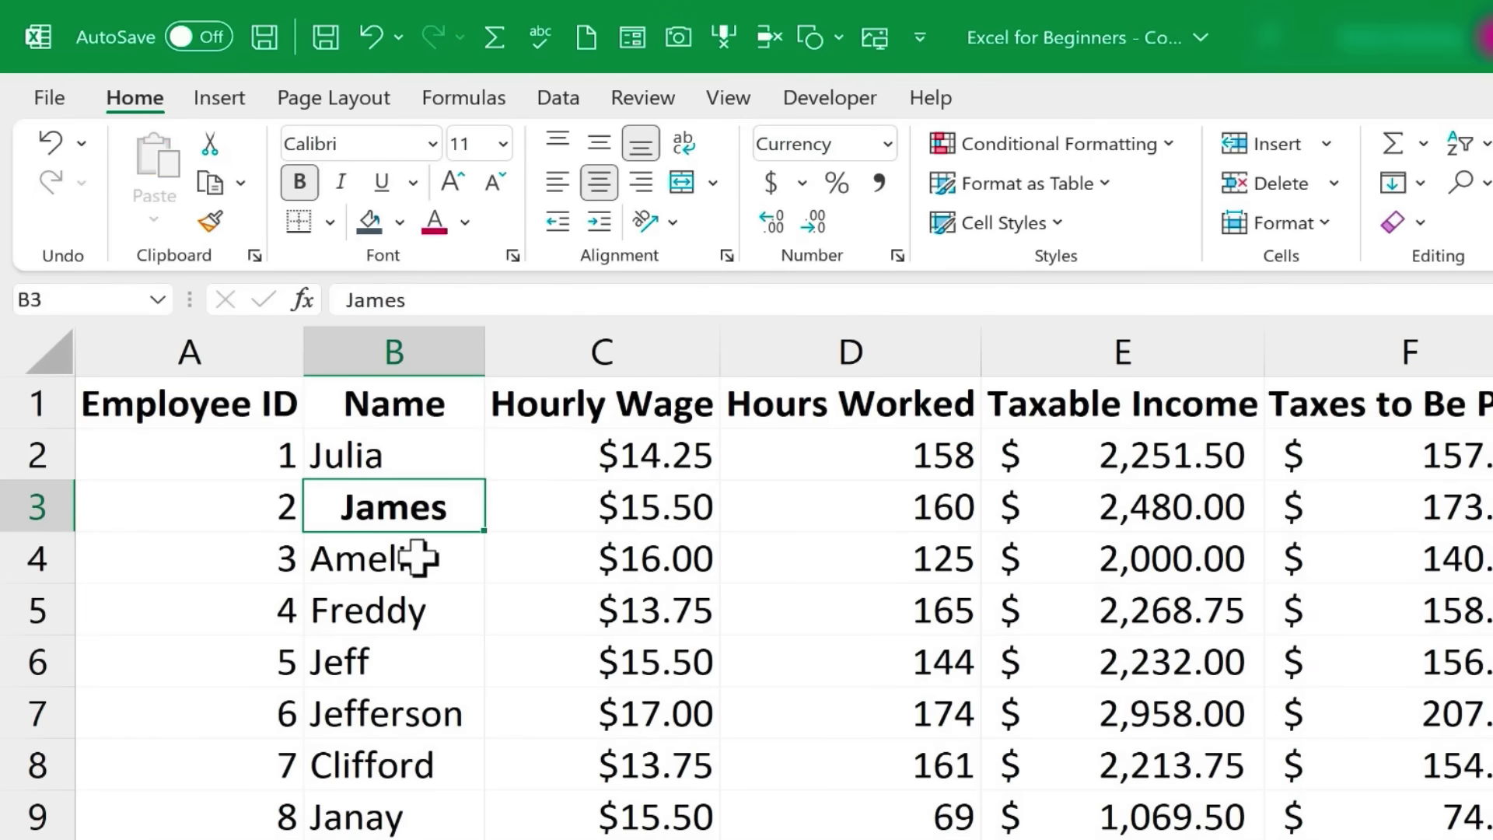
Keep the Format Painter active to apply the Hourly Wage header's formatting to cells B5, B8, B7, B4 and B11:B17
click(418, 616)
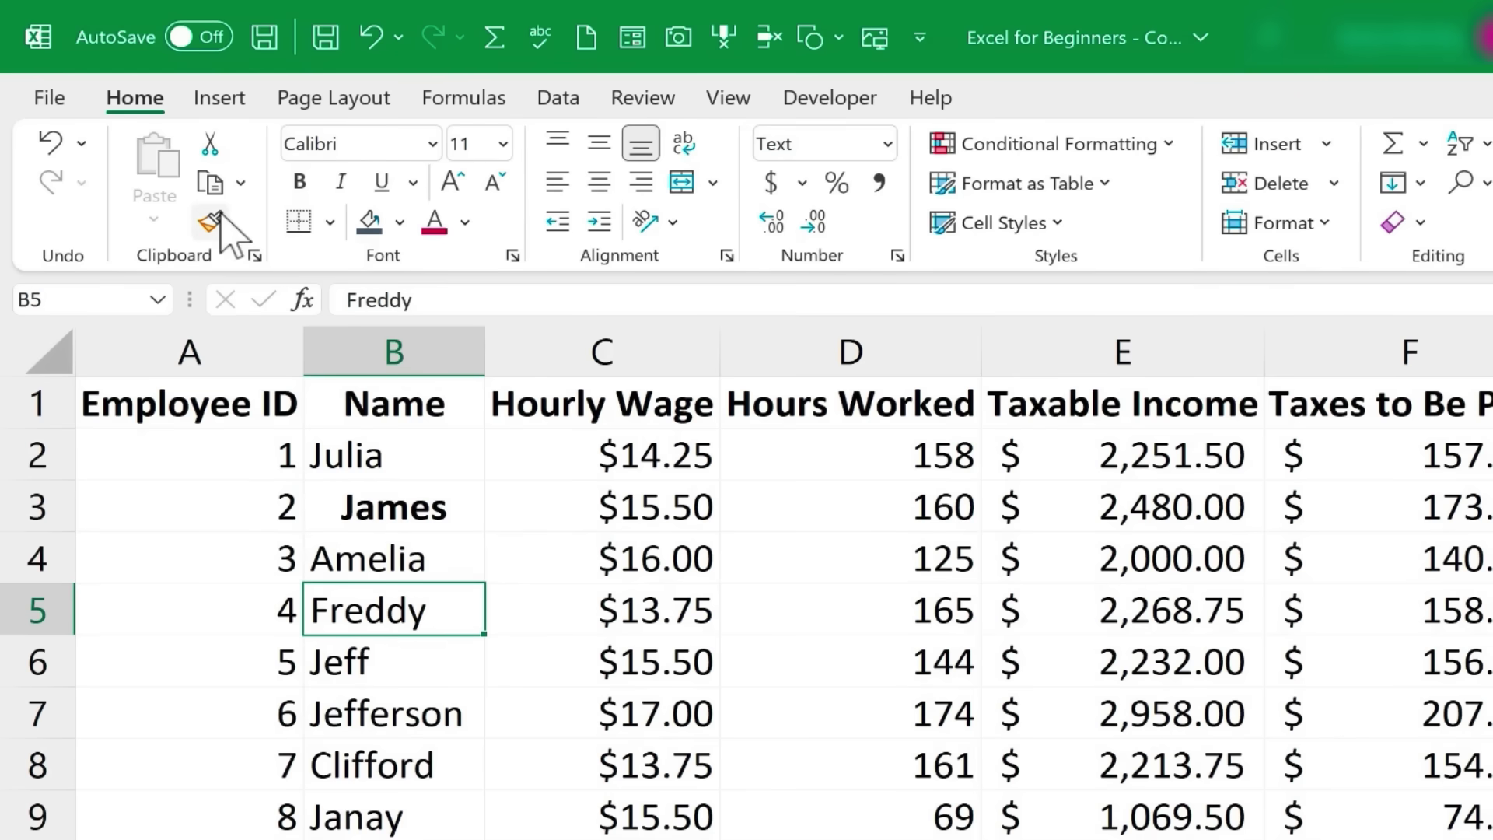
click(583, 409)
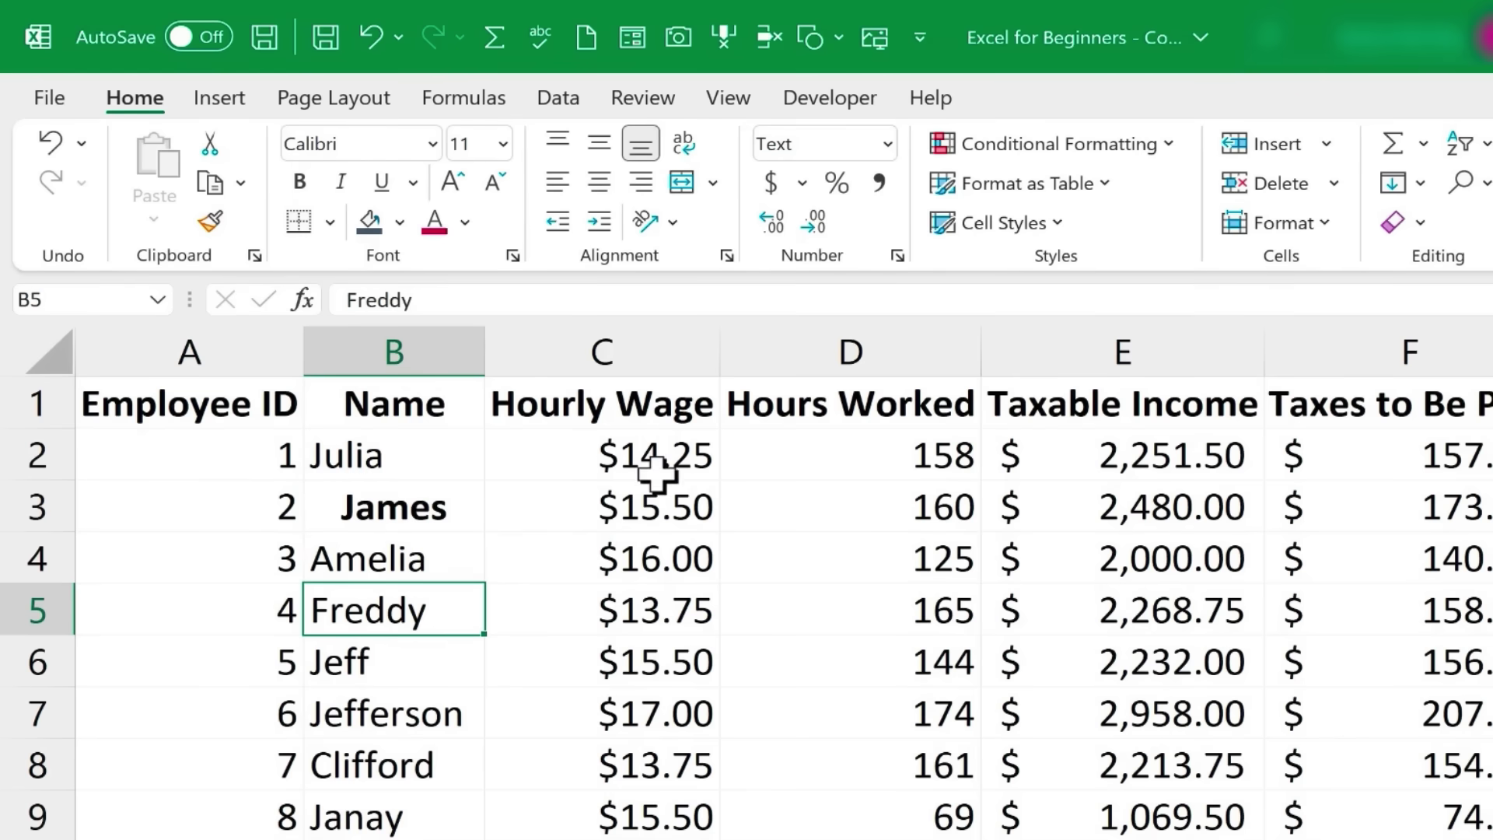
click(688, 412)
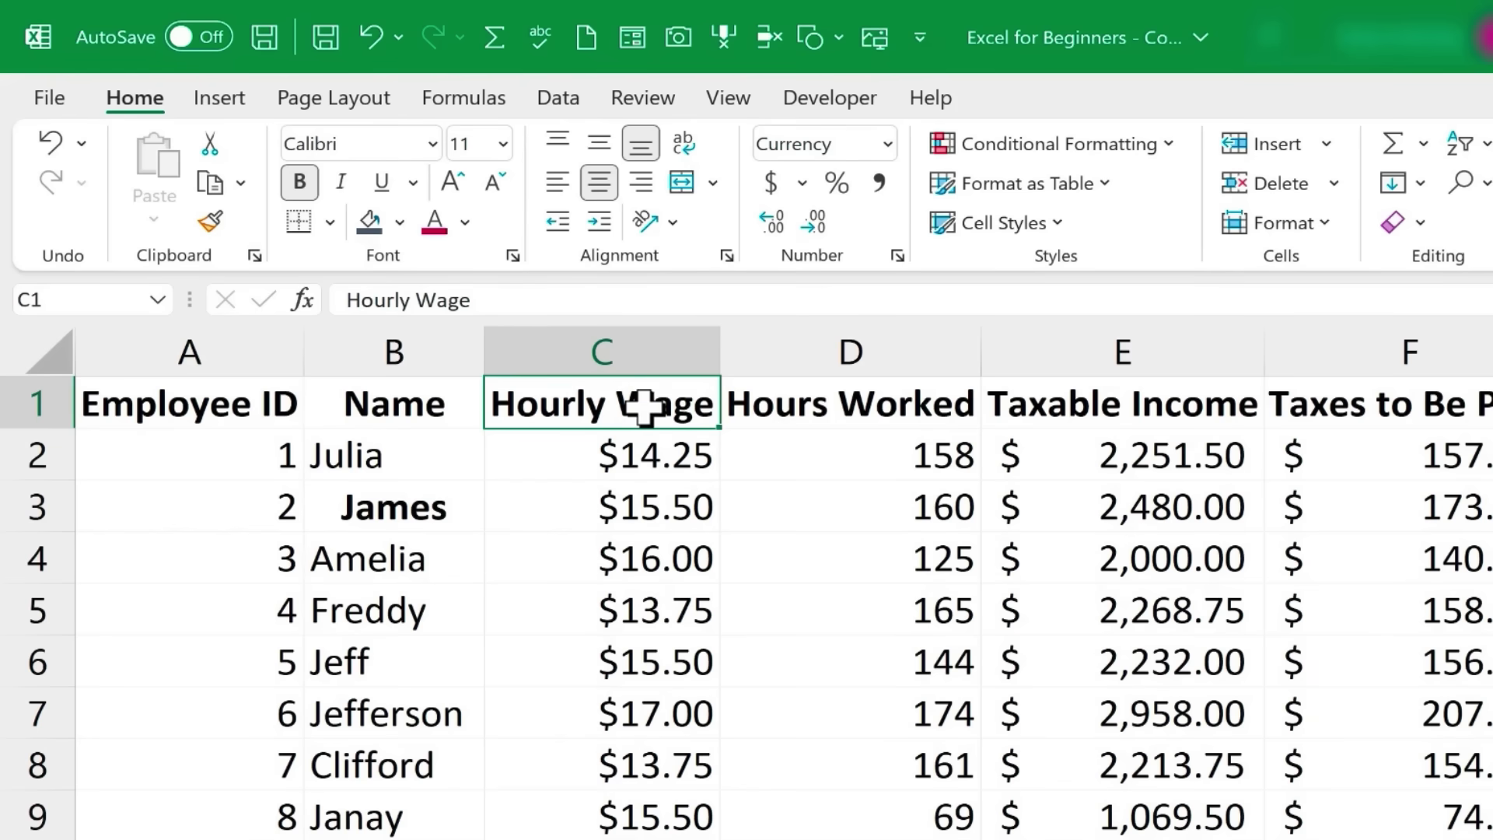
double_click(208, 221)
click(381, 615)
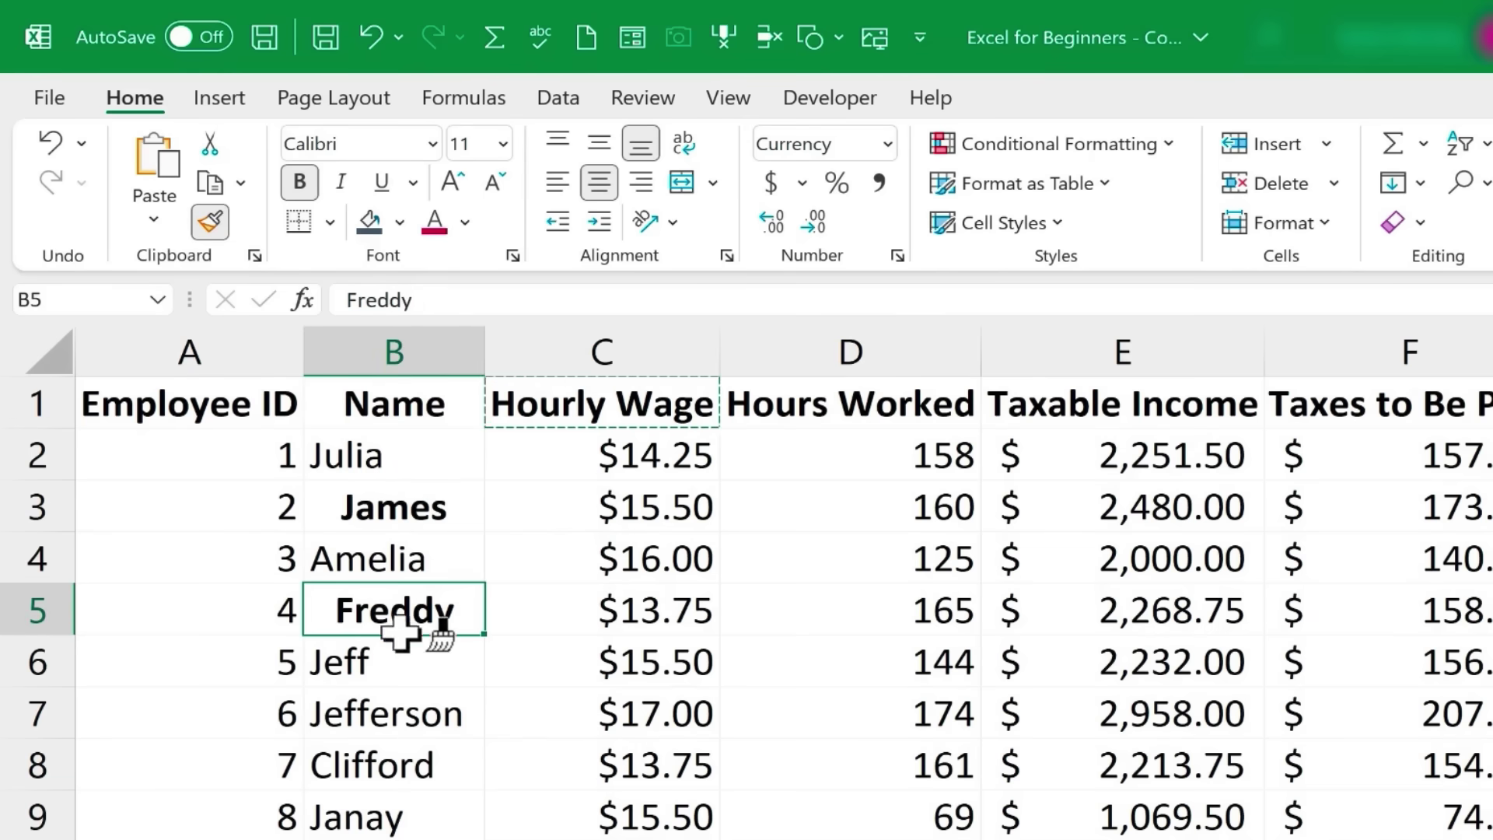
click(421, 746)
click(424, 711)
click(377, 554)
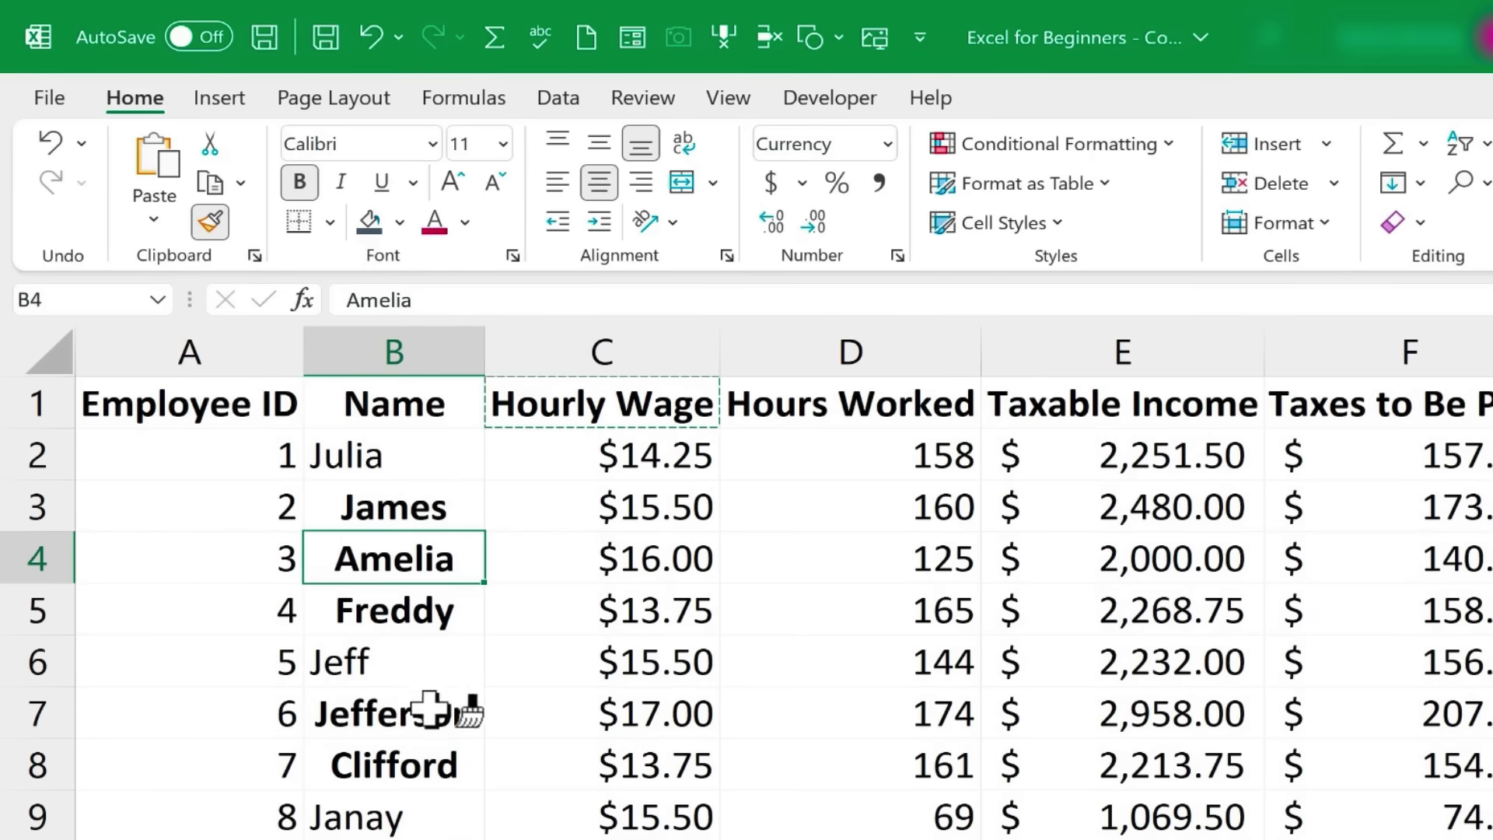
scroll(431, 710, down, 3)
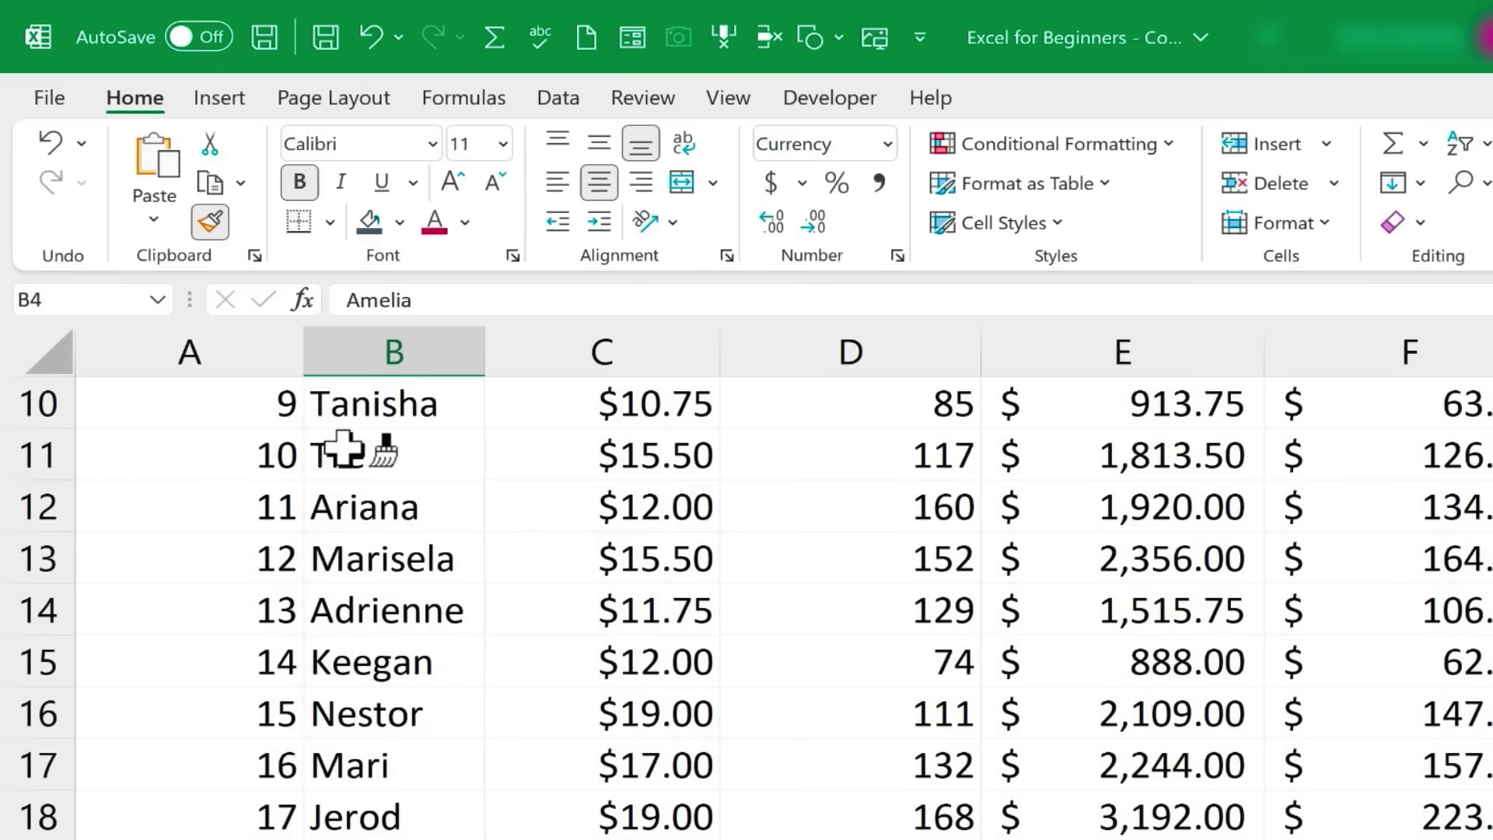
mouse_move(342, 449)
mouse_down()
mouse_move(400, 483)
mouse_move(394, 772)
mouse_up()
Undo all the Format Painter changes made to the cells in the Name column
scroll(204, 830, up, 3)
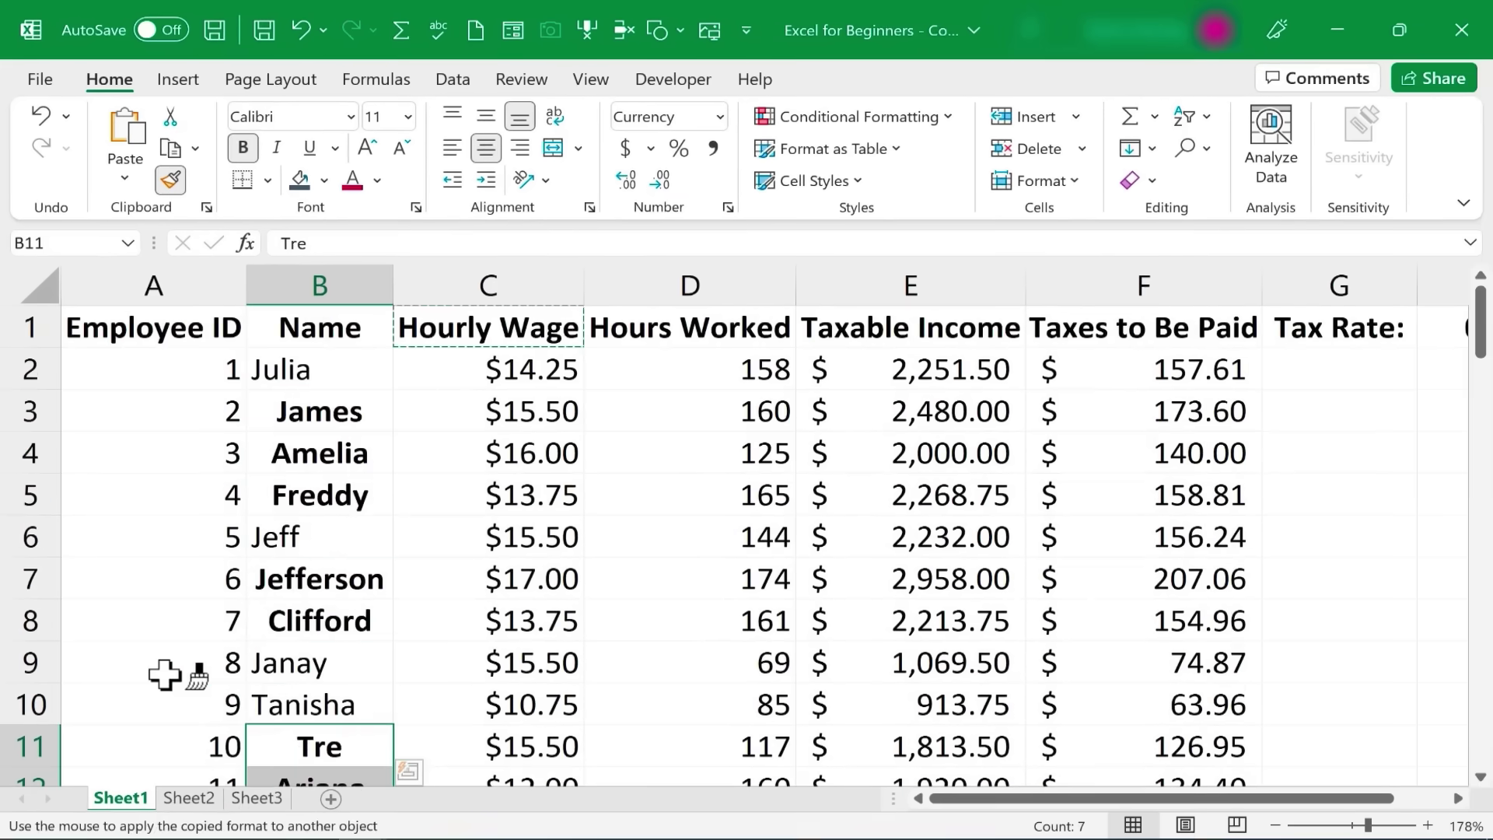
key(ctrl+z)
key(ctrl+z)
key(ctrl+z)
key(ctrl+z)
key(ctrl+z)
key(ctrl+z)
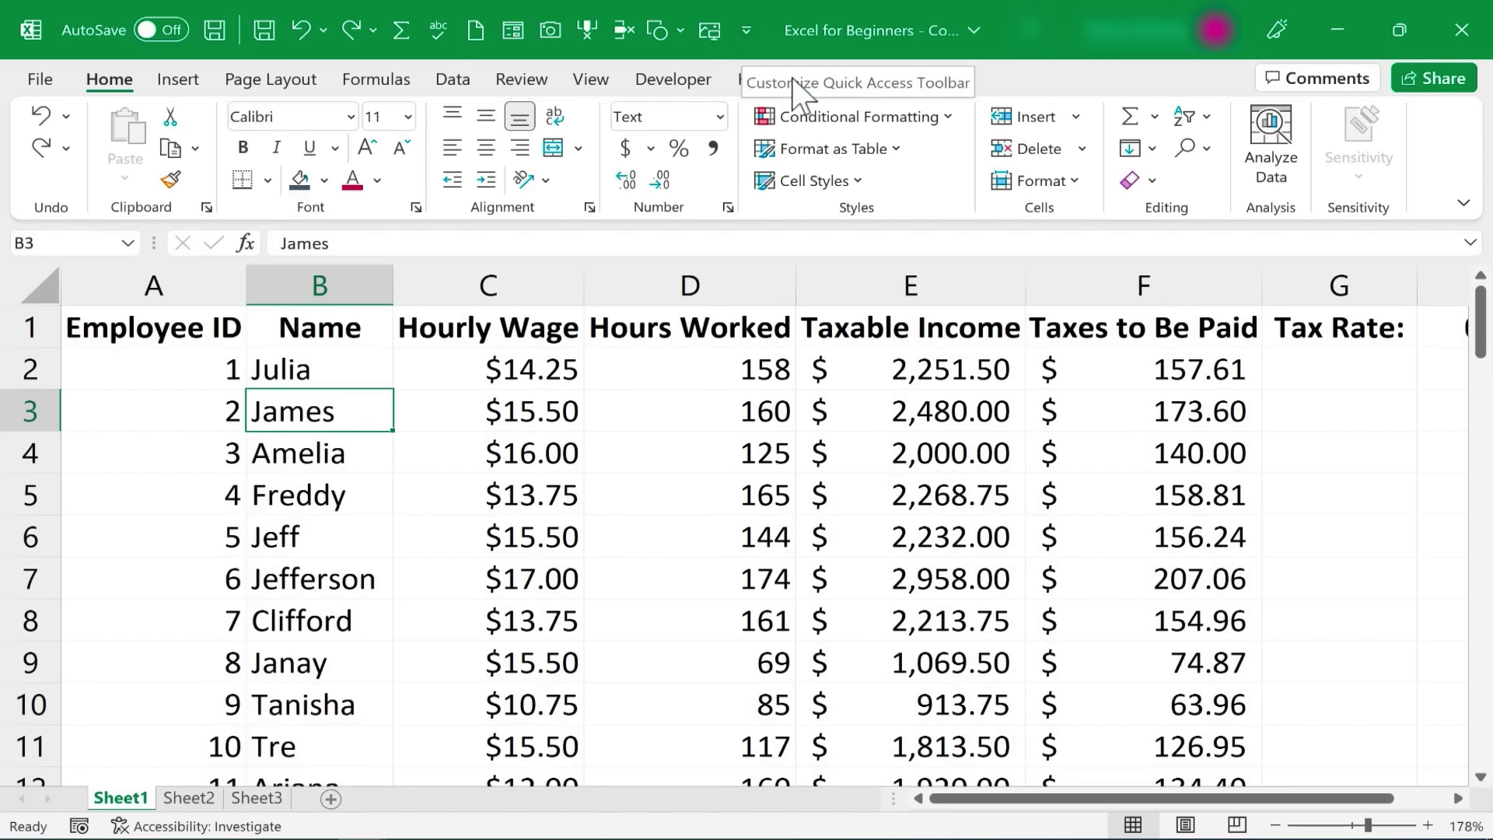
Add the AutoFormat command from the All Commands list to the Quick Access Toolbar
click(758, 30)
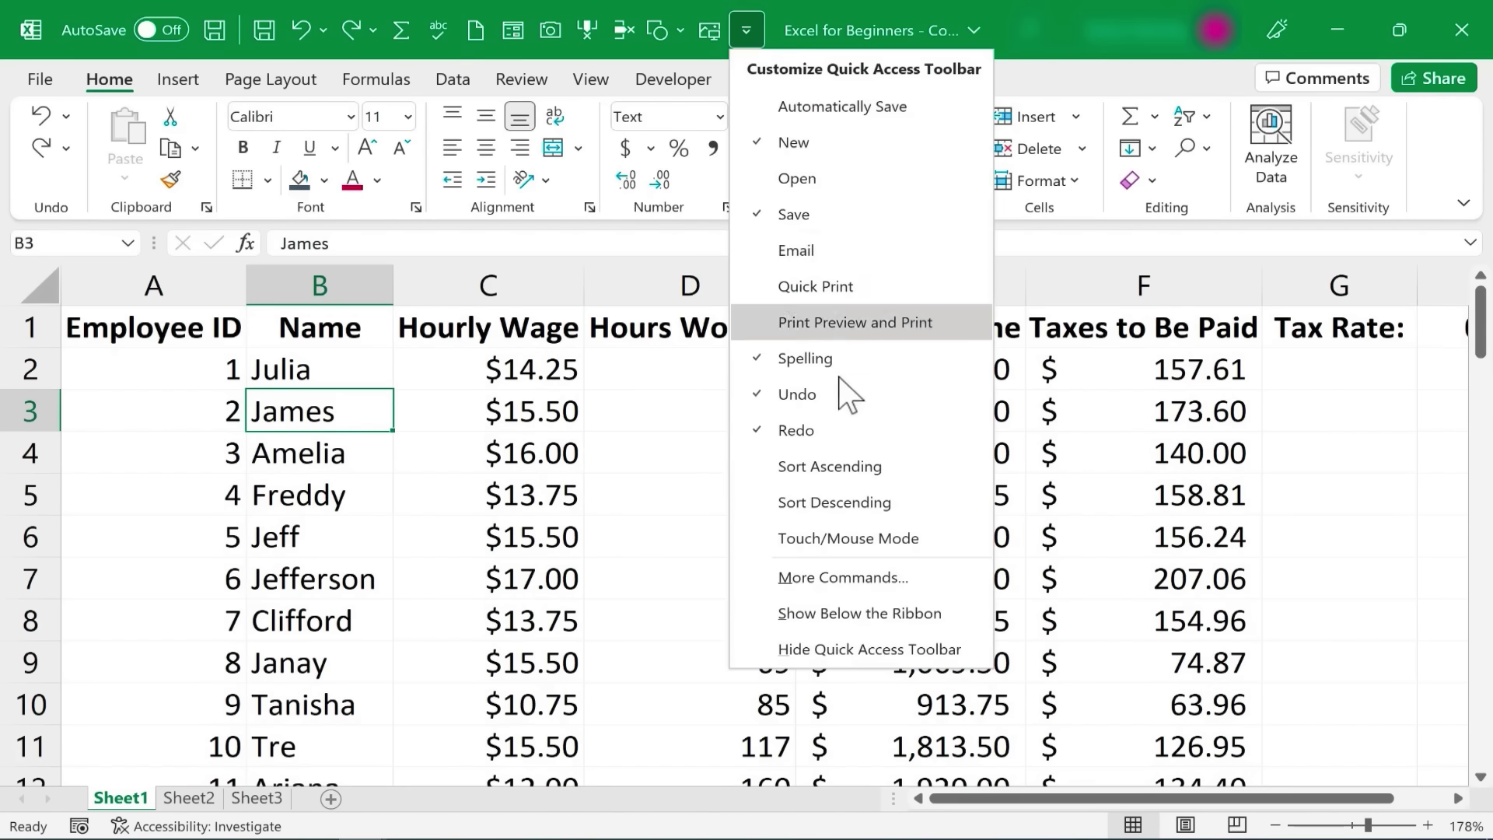
click(877, 580)
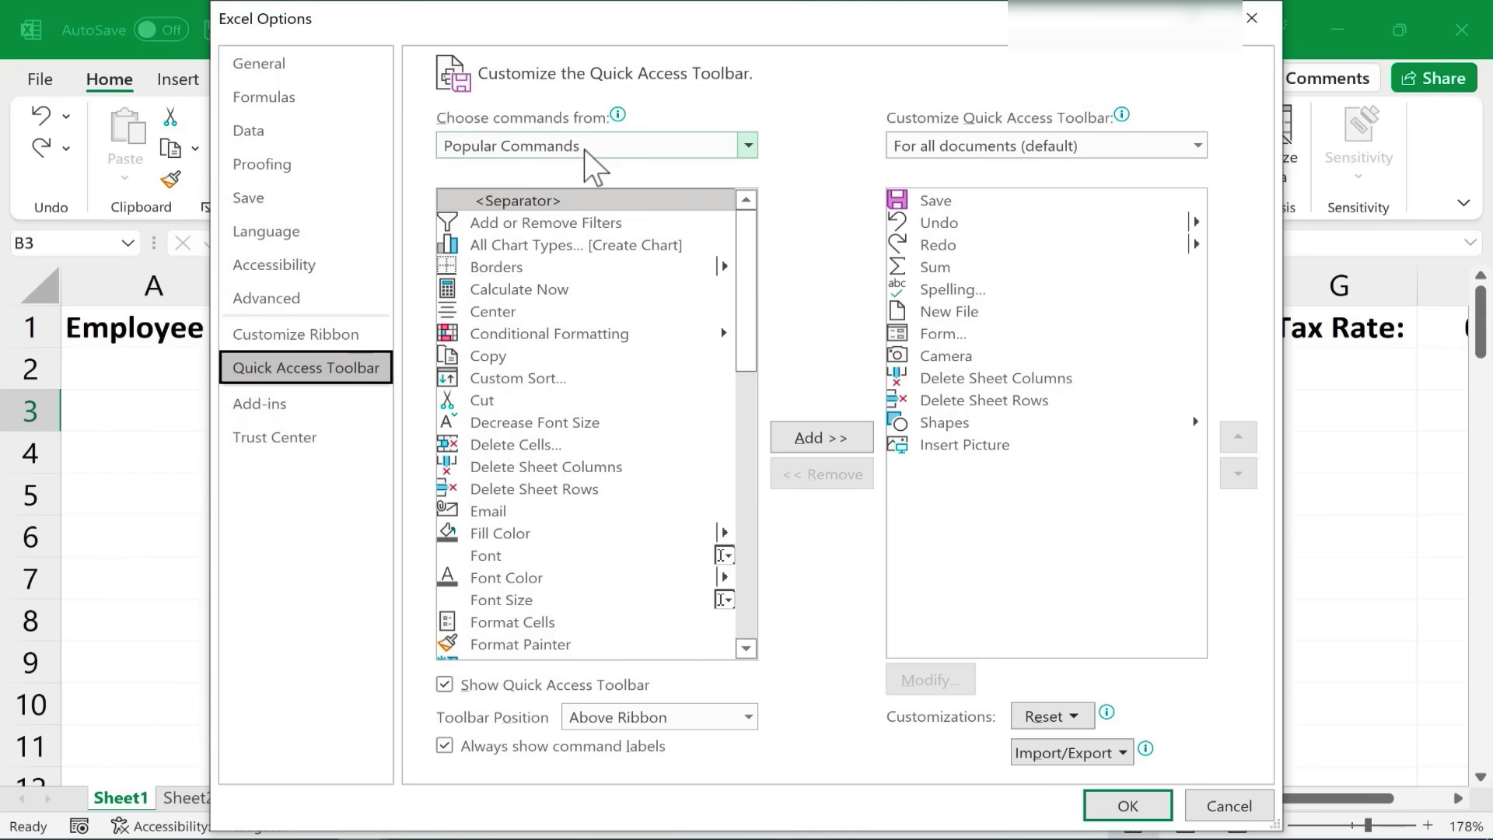
click(721, 151)
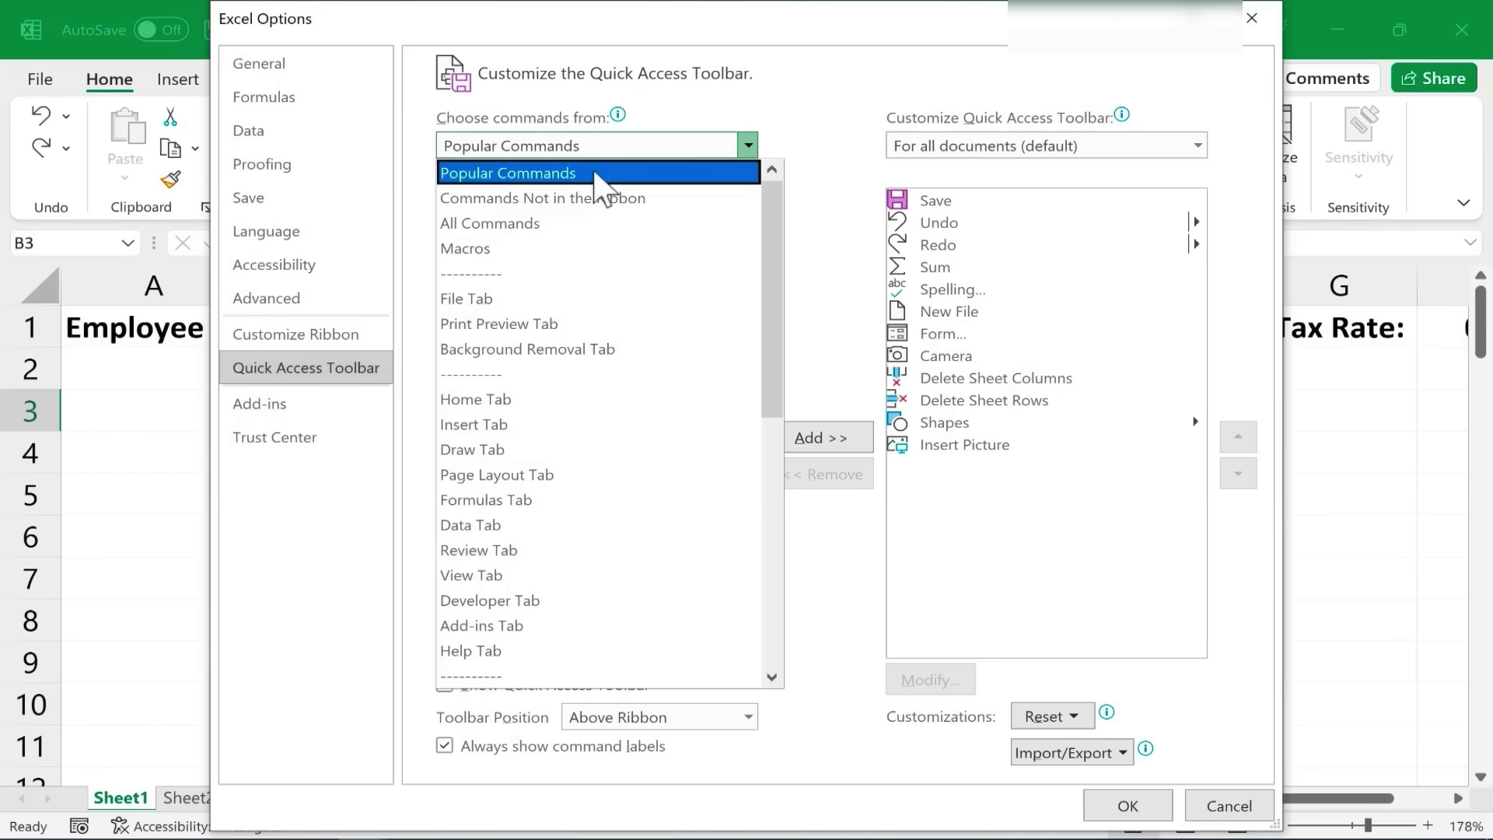
click(505, 225)
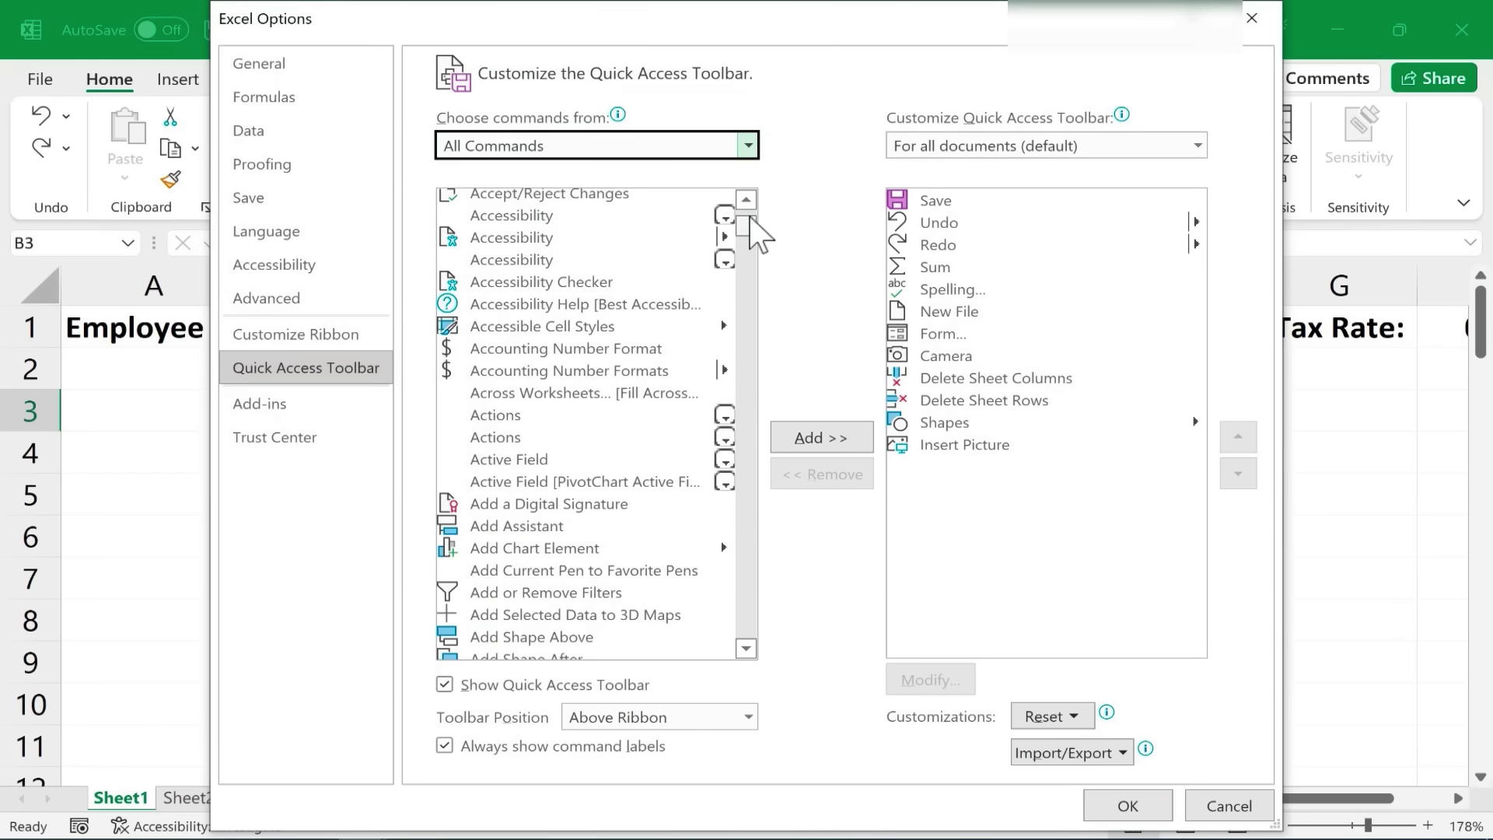
click(747, 245)
click(746, 252)
click(489, 350)
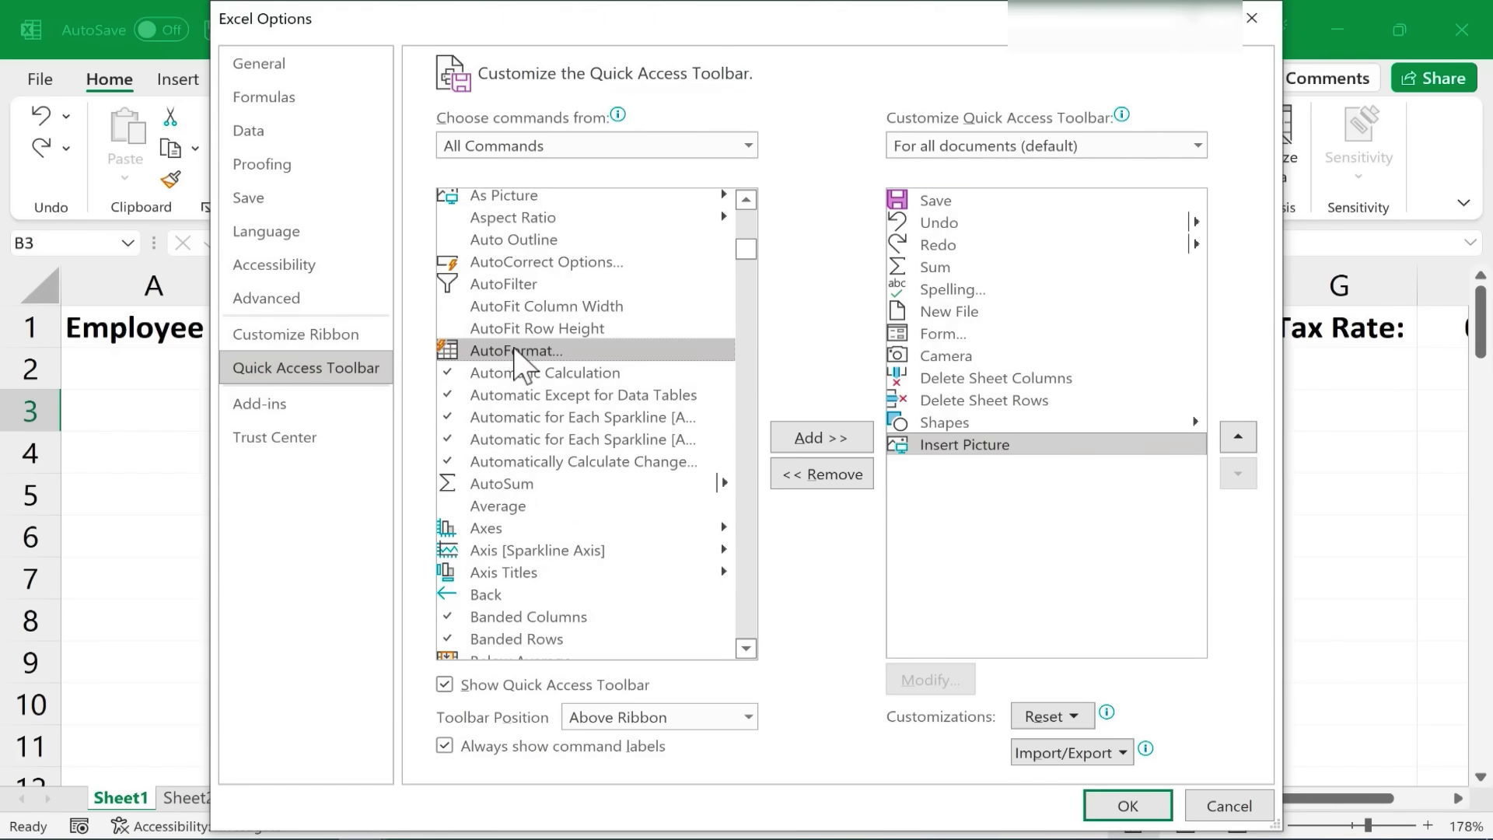
click(843, 437)
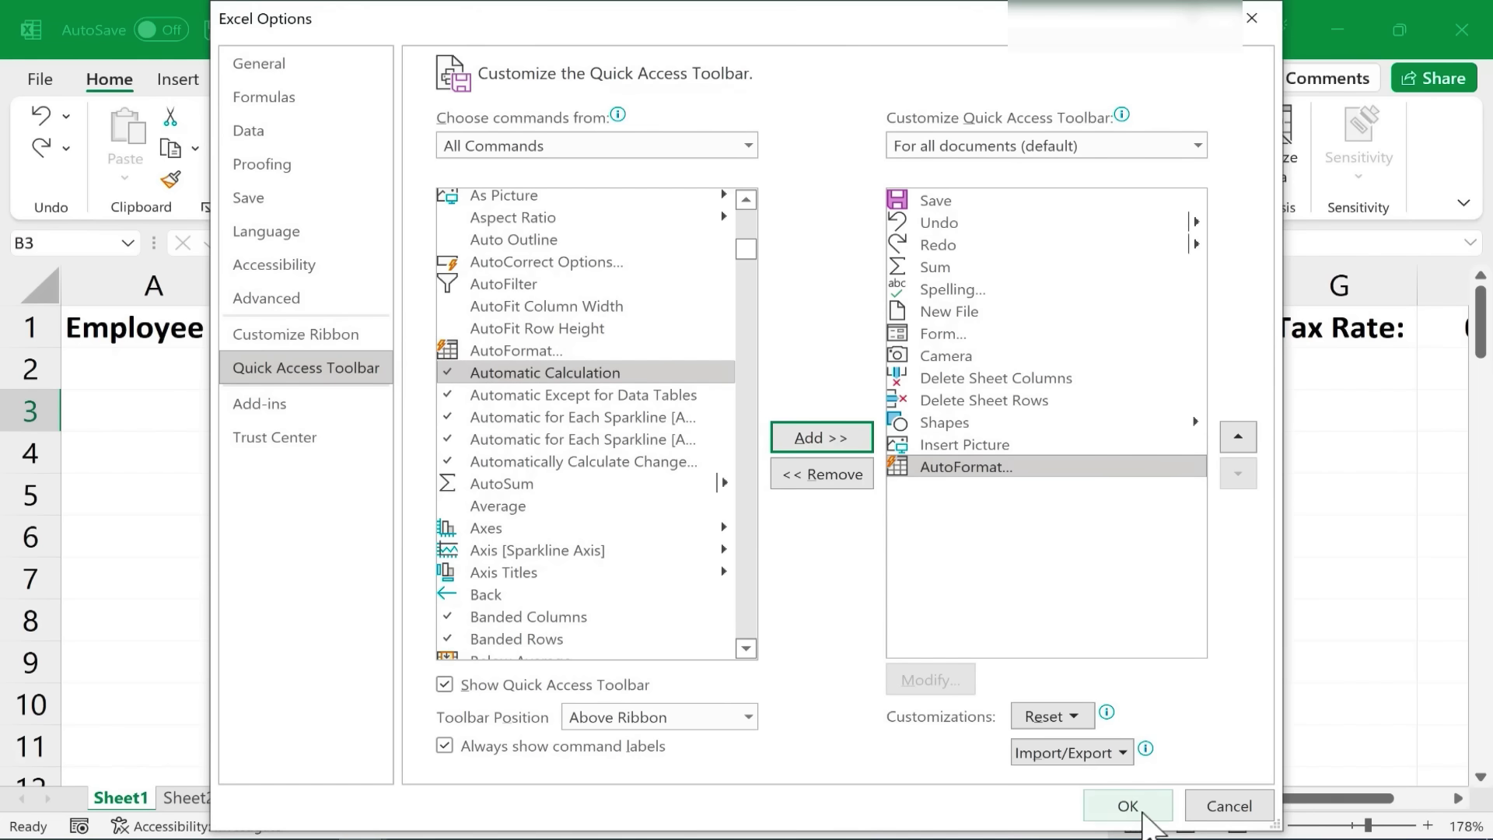
click(1128, 806)
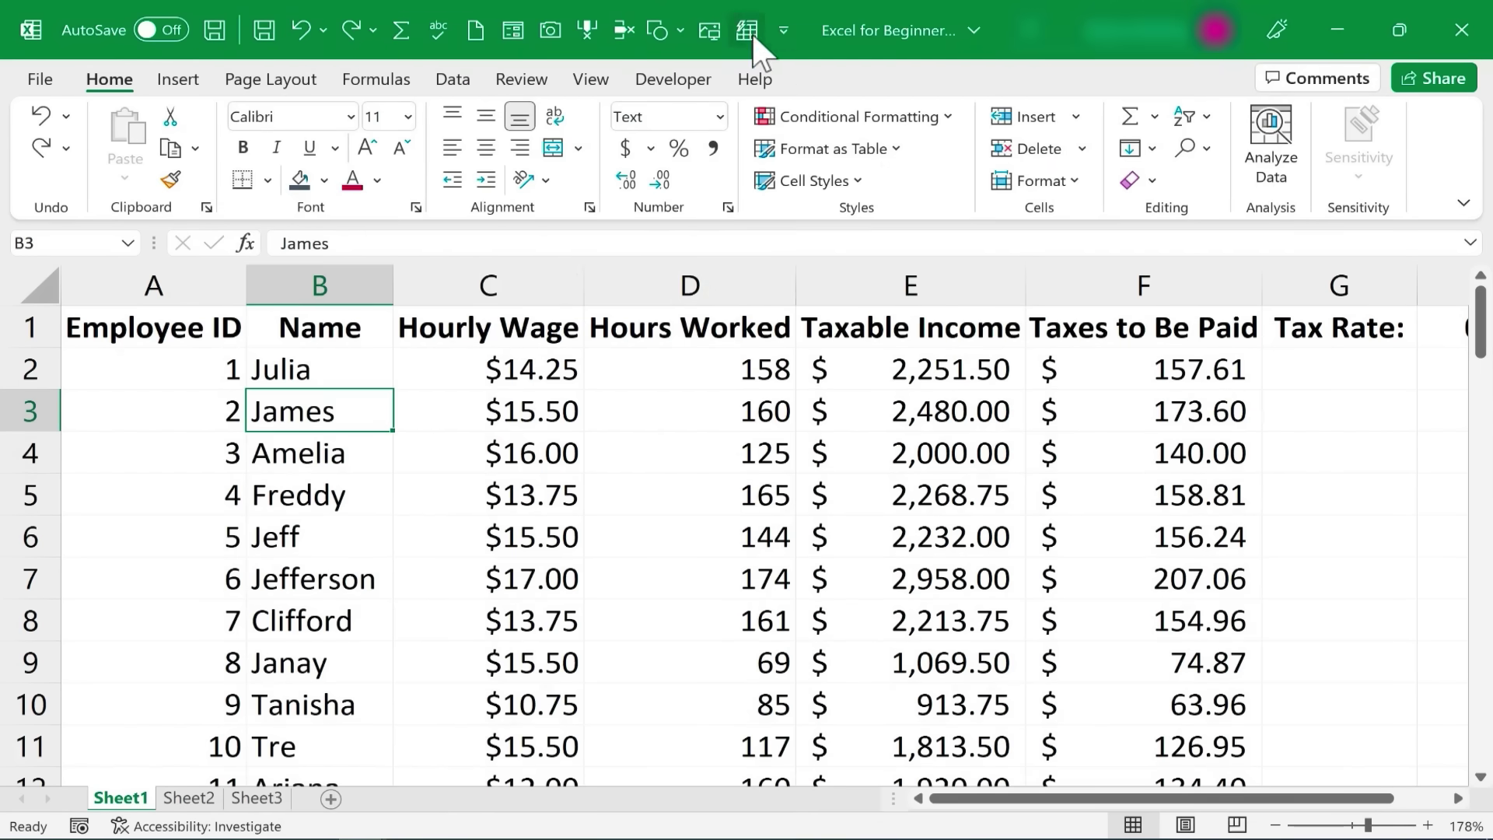
Apply the List 2 AutoFormat style to the payroll table
key(Down)
key(Down)
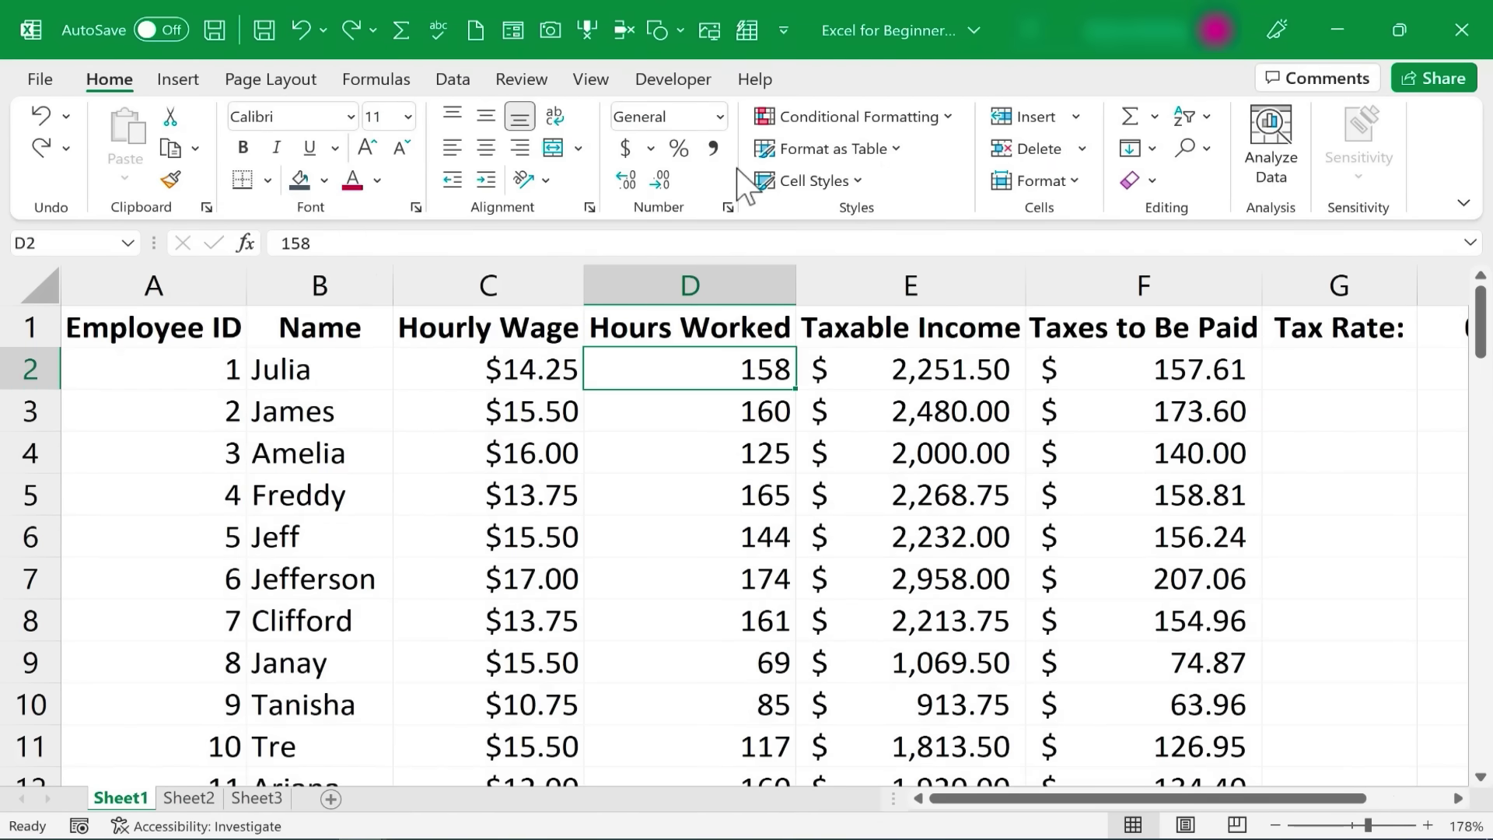
click(458, 480)
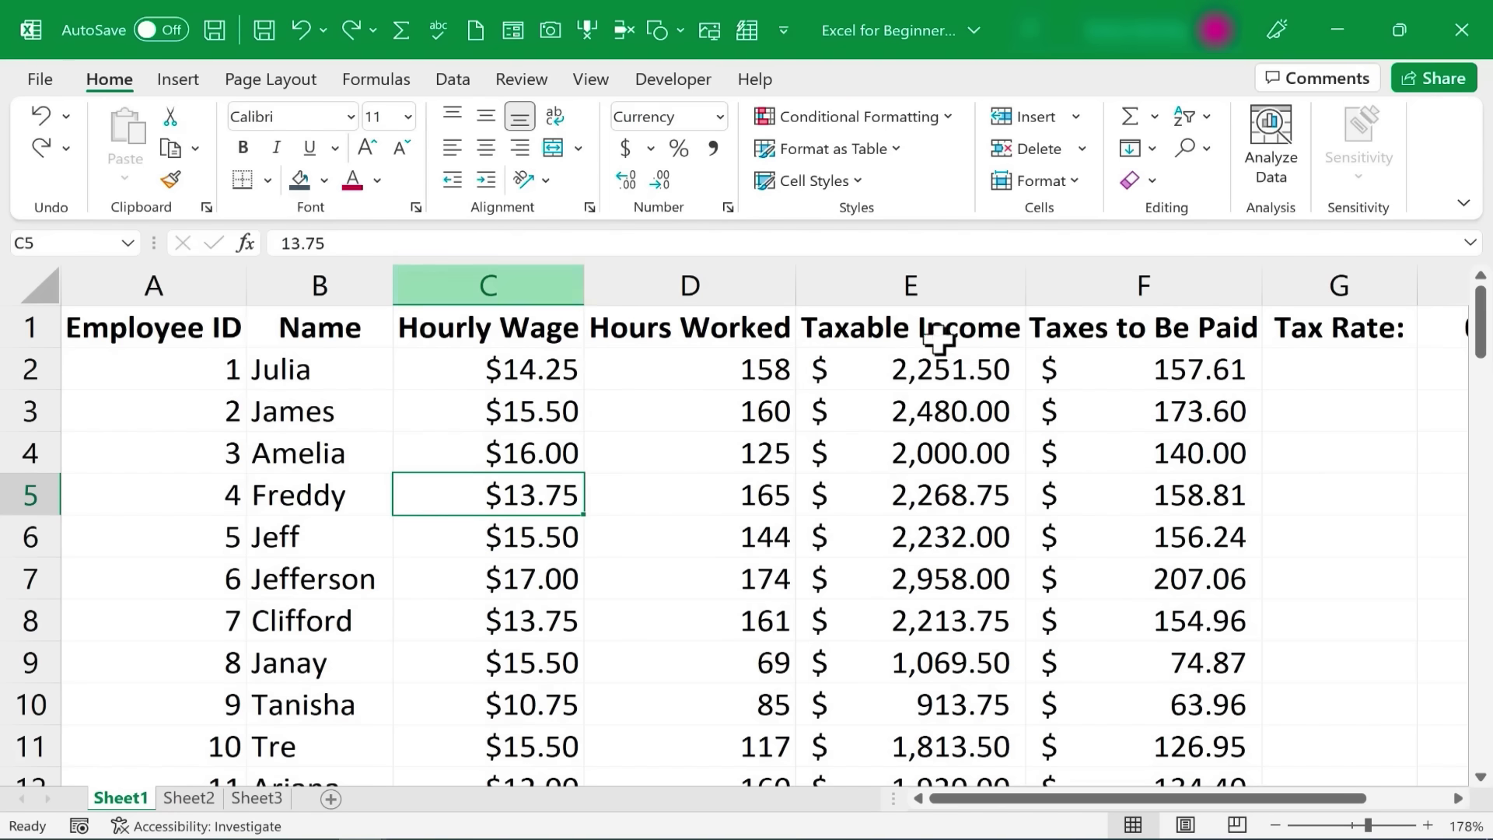
click(751, 35)
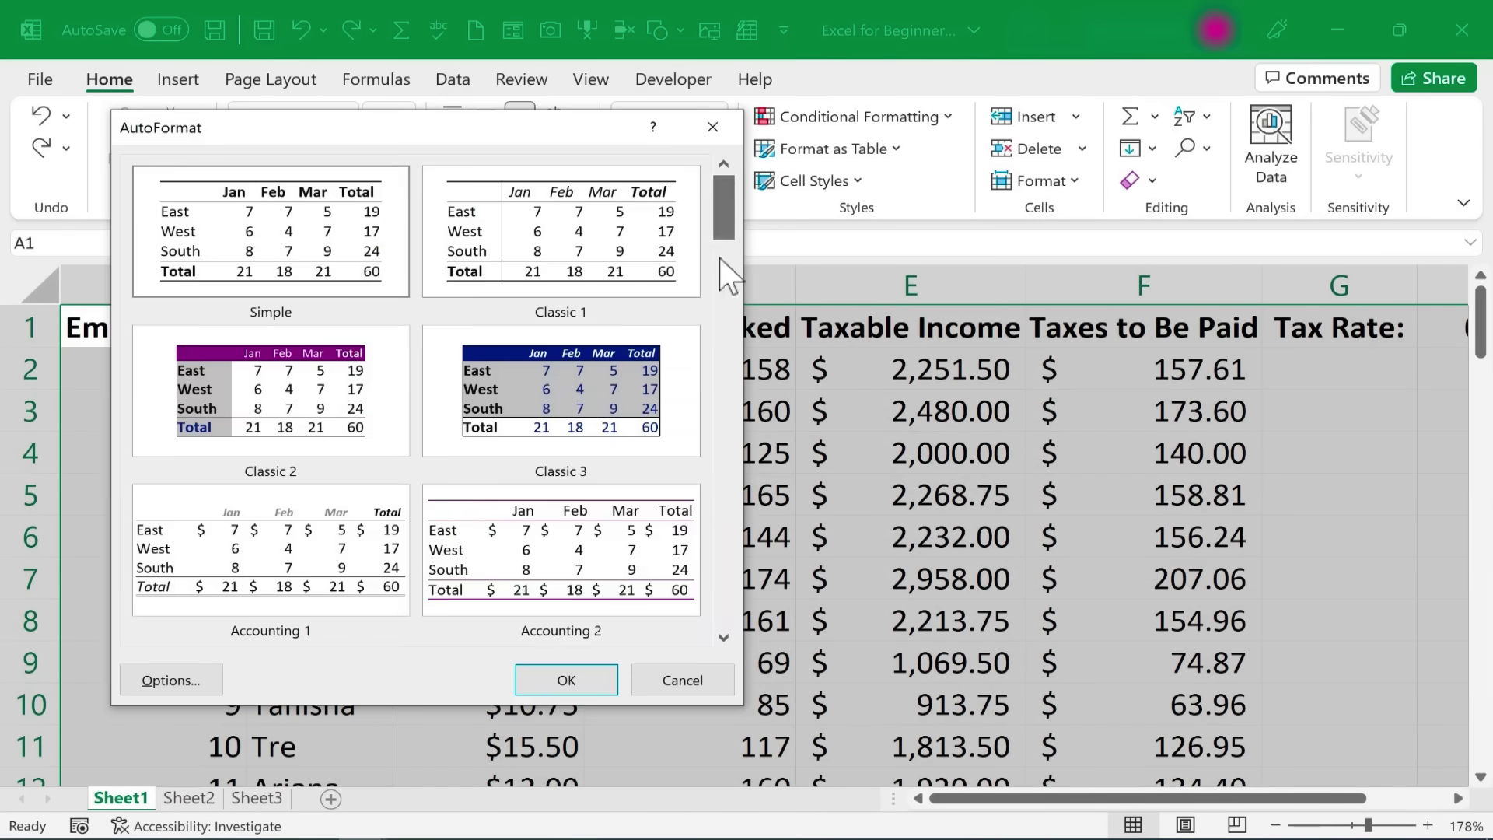
scroll(732, 642, down, 4)
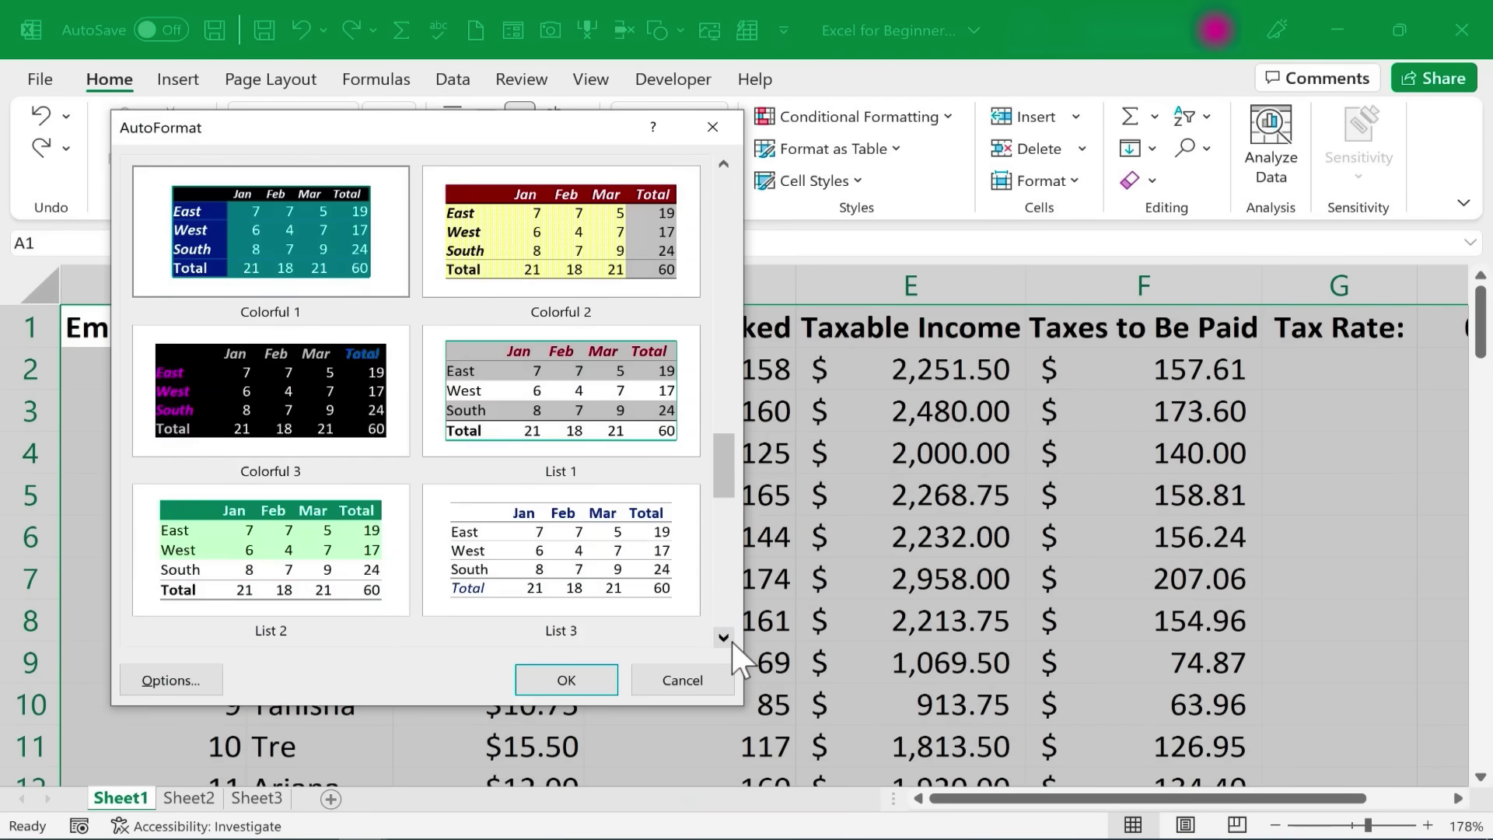
click(723, 638)
click(542, 225)
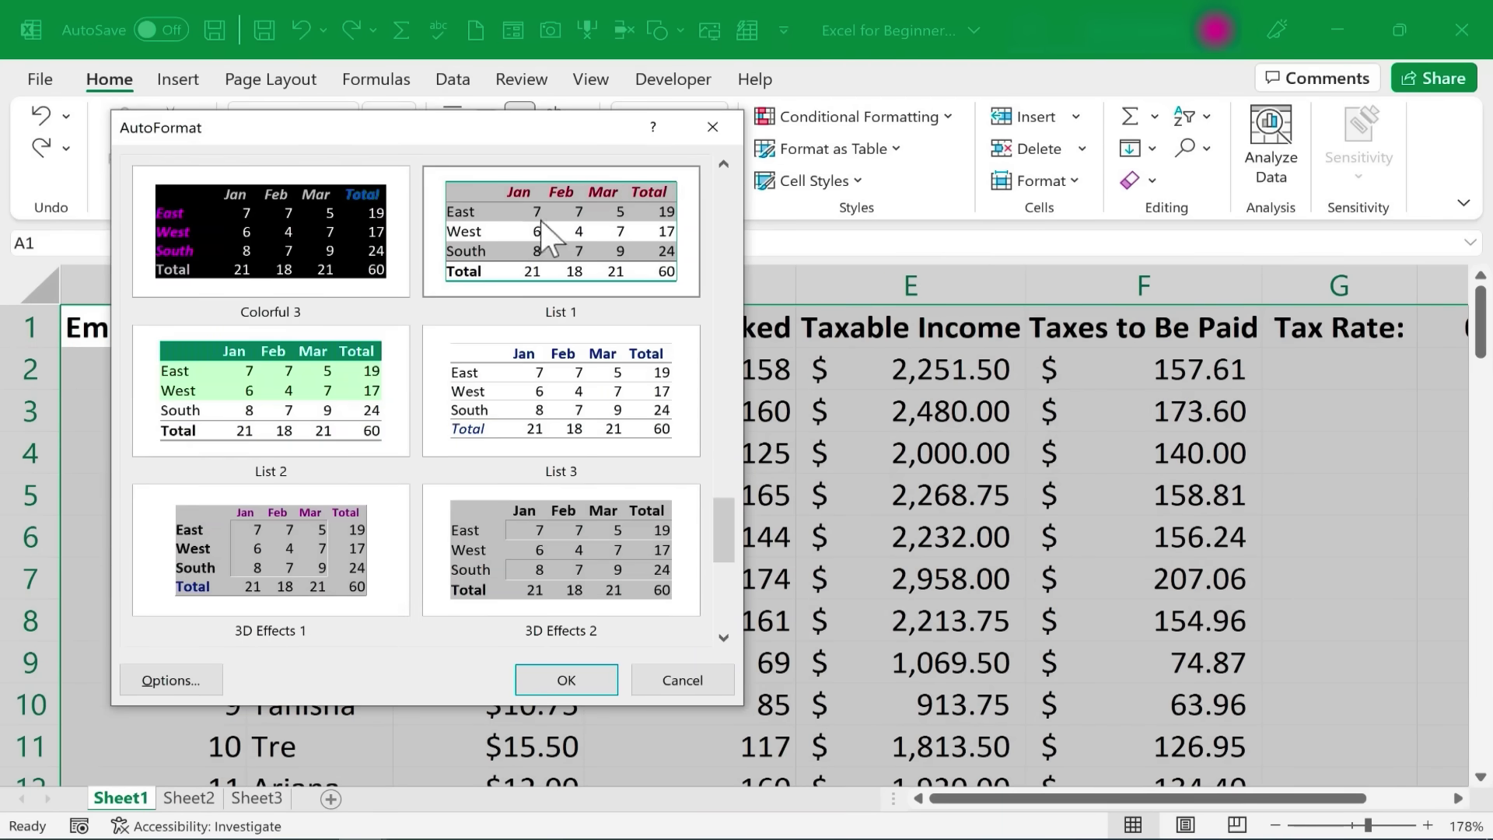
click(247, 454)
click(565, 679)
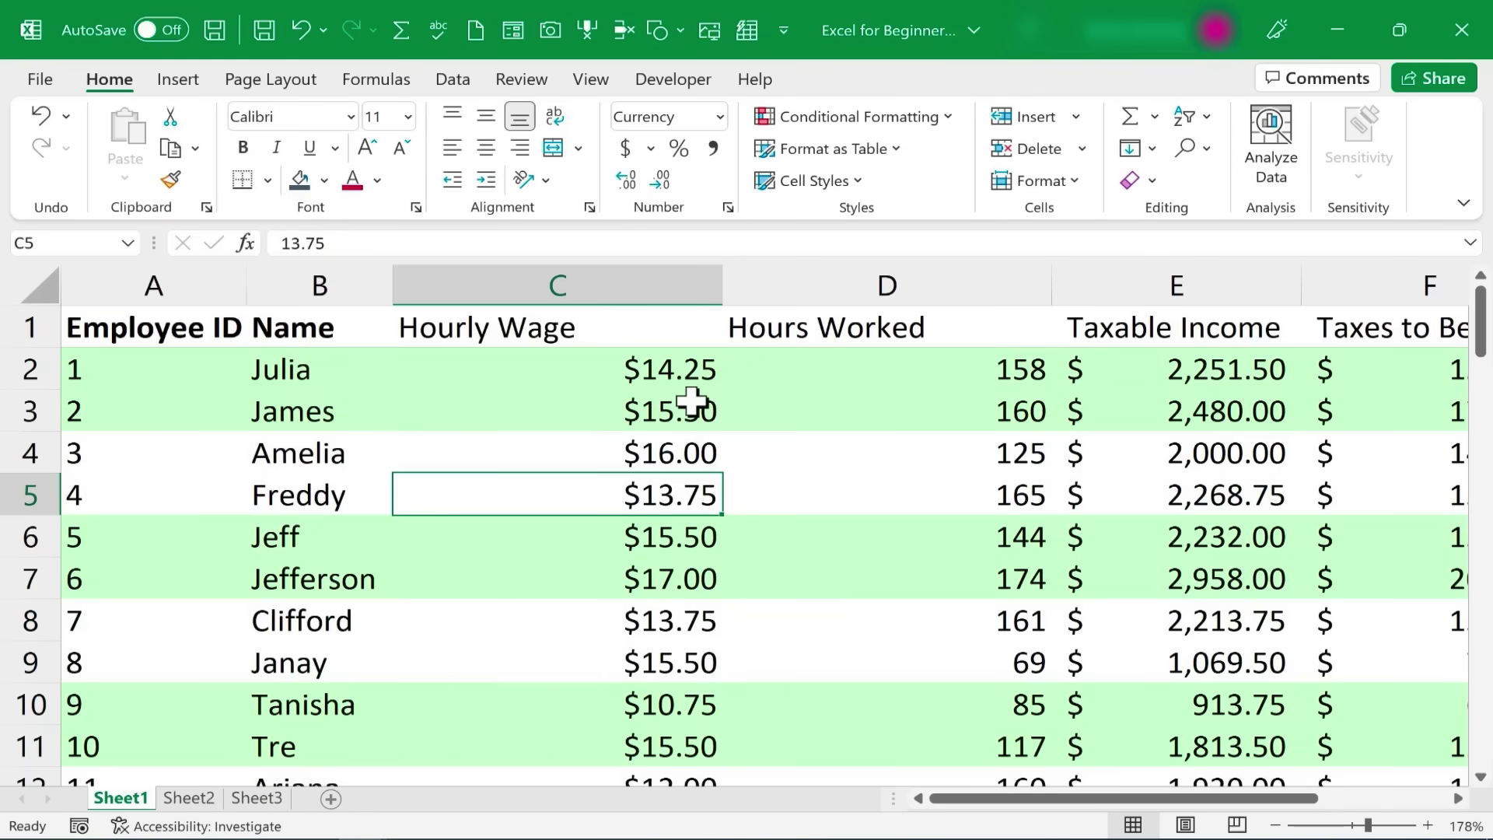
Look over the restyled payroll table and undo the AutoFormat
scroll(692, 400, down, 2)
scroll(689, 389, up, 2)
click(300, 23)
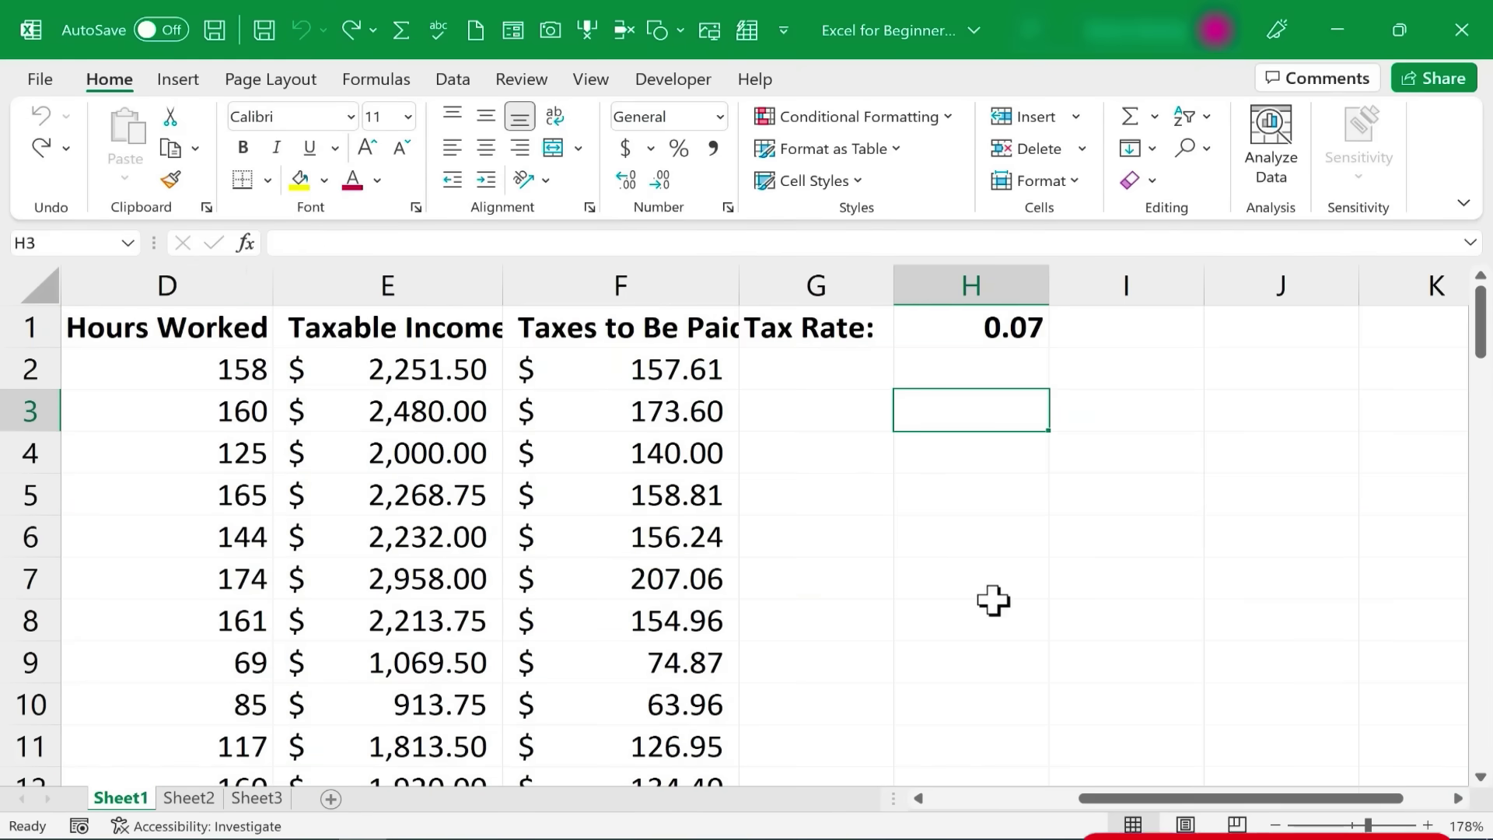
Insert a stacked column chart from the payroll table in columns A to F and enlarge it to span roughly columns D to O
drag(1114, 800, 944, 800)
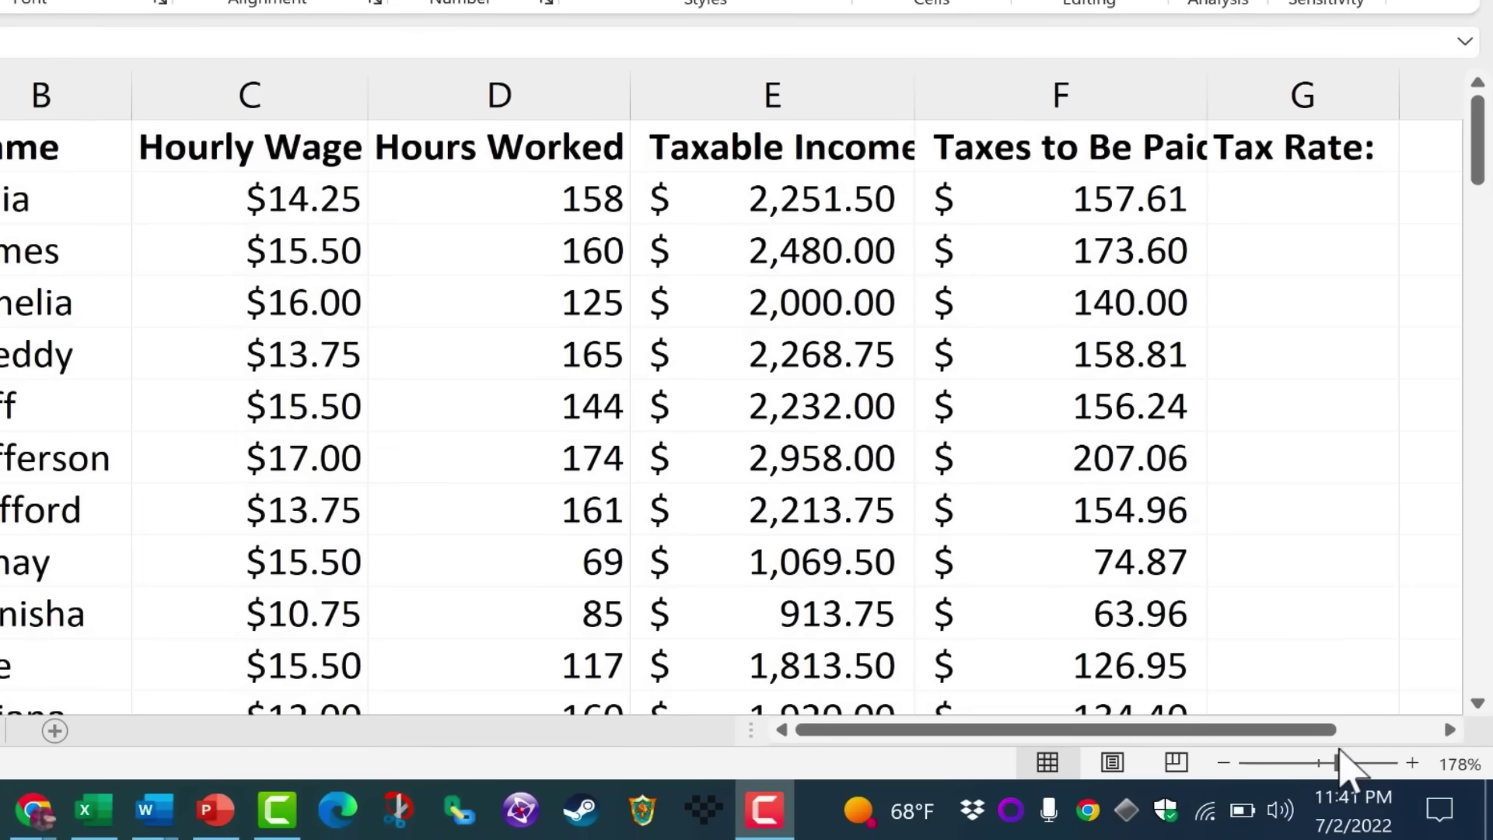
click(1340, 766)
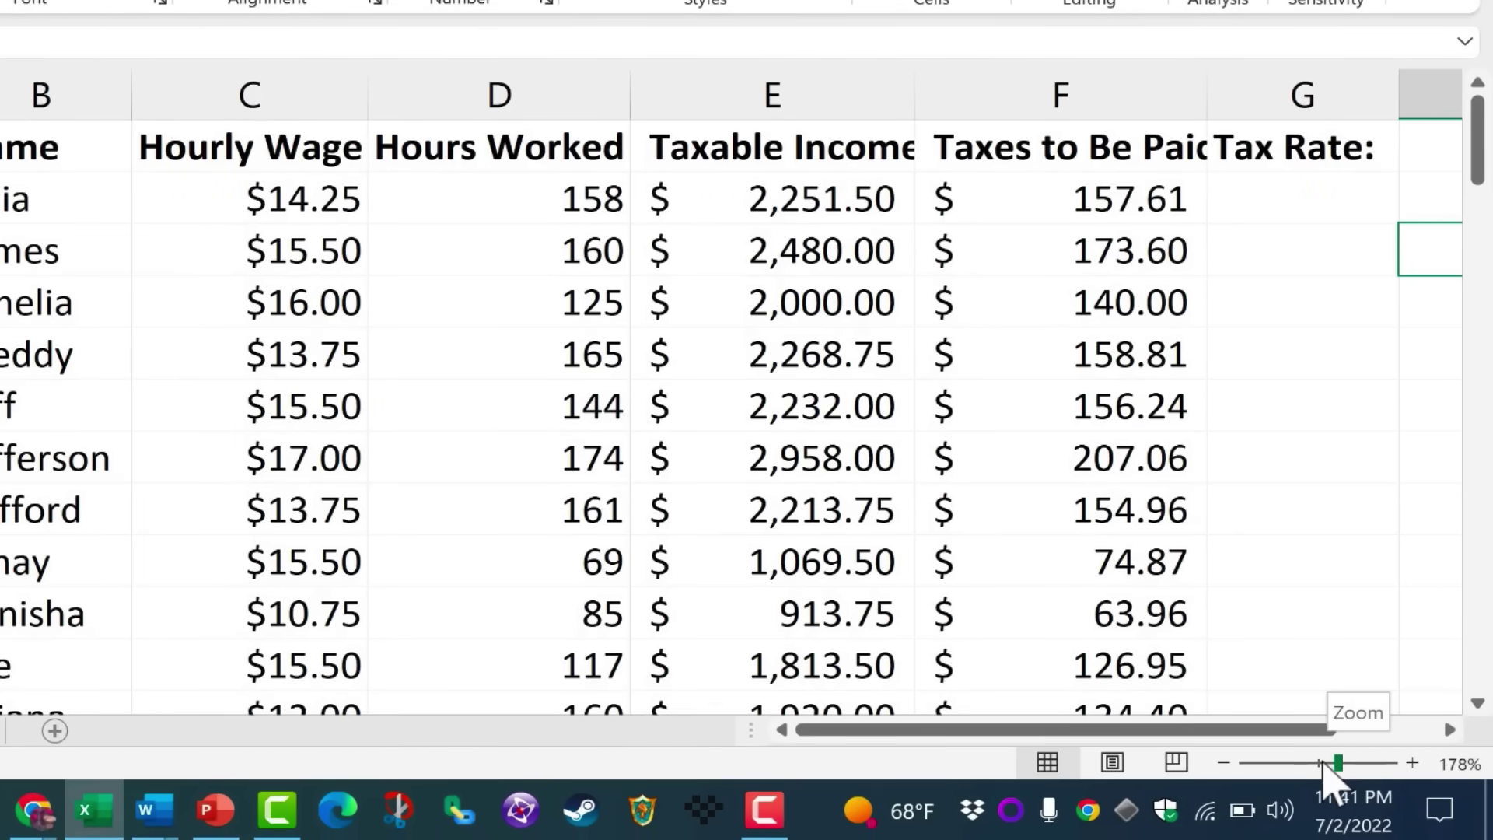
drag(1338, 764, 1305, 763)
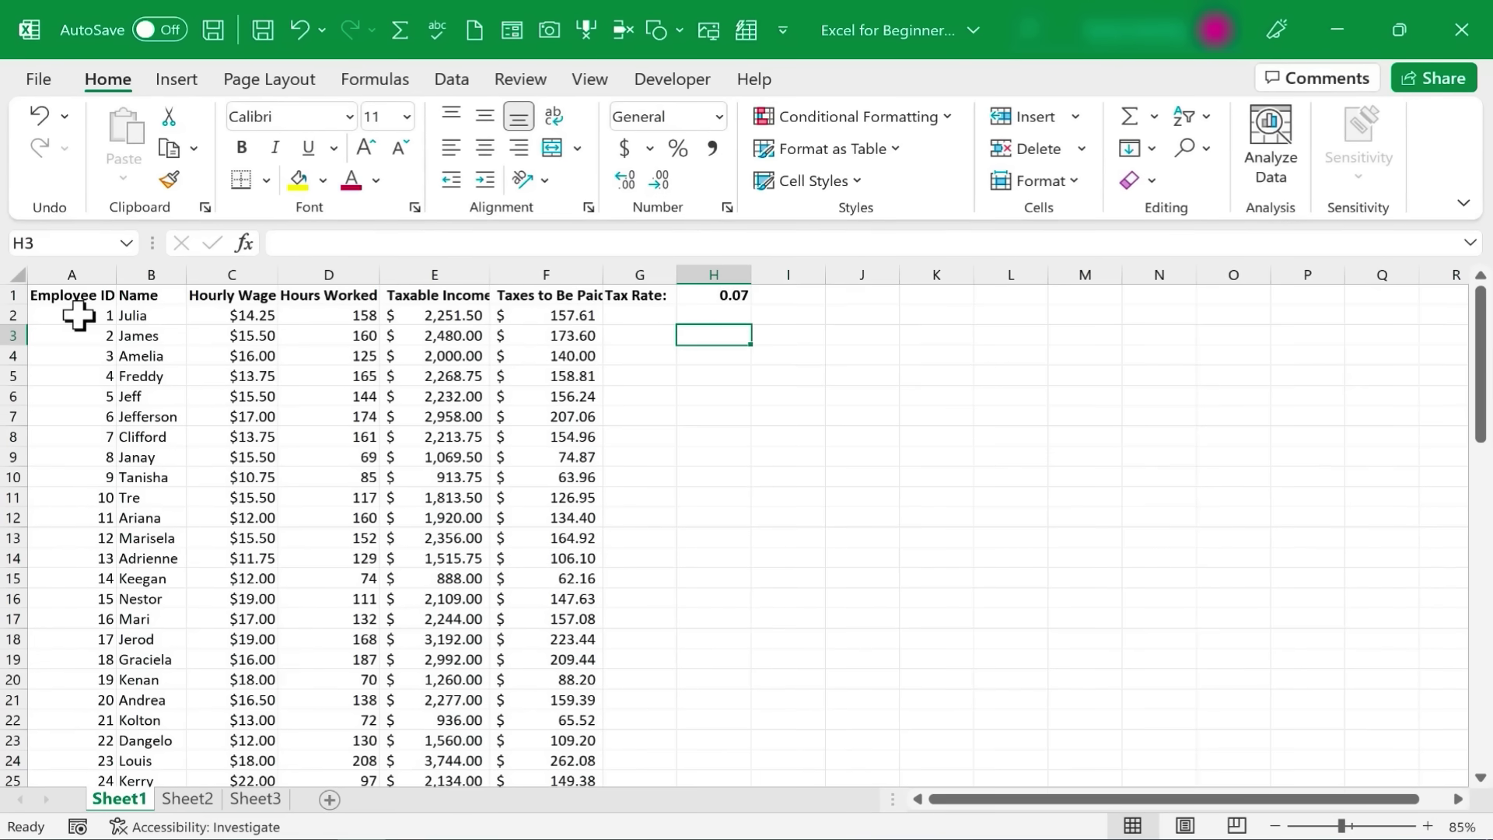
drag(54, 293, 505, 636)
key(alt+F1)
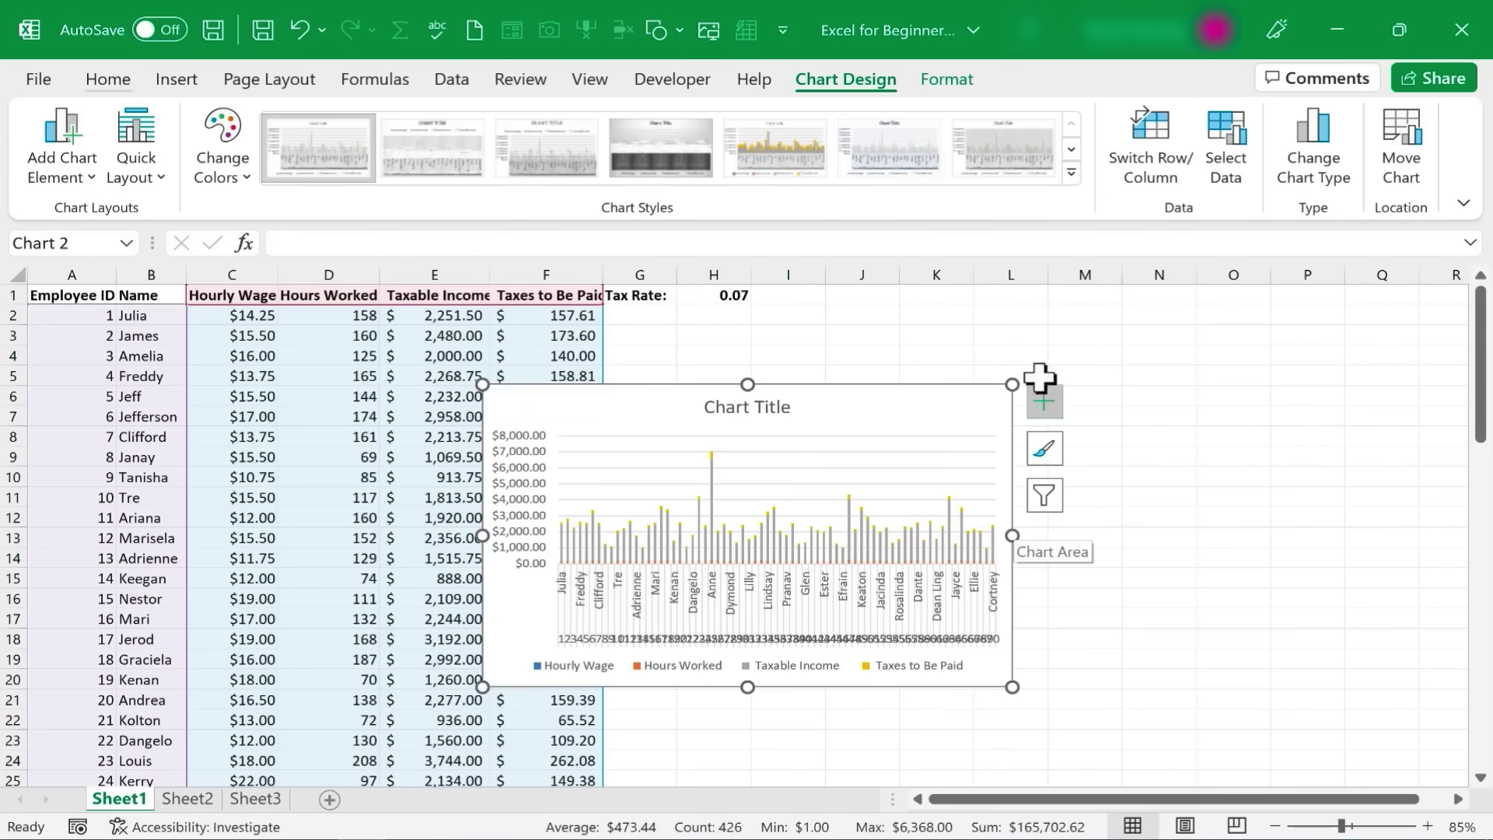
drag(1013, 385, 1239, 309)
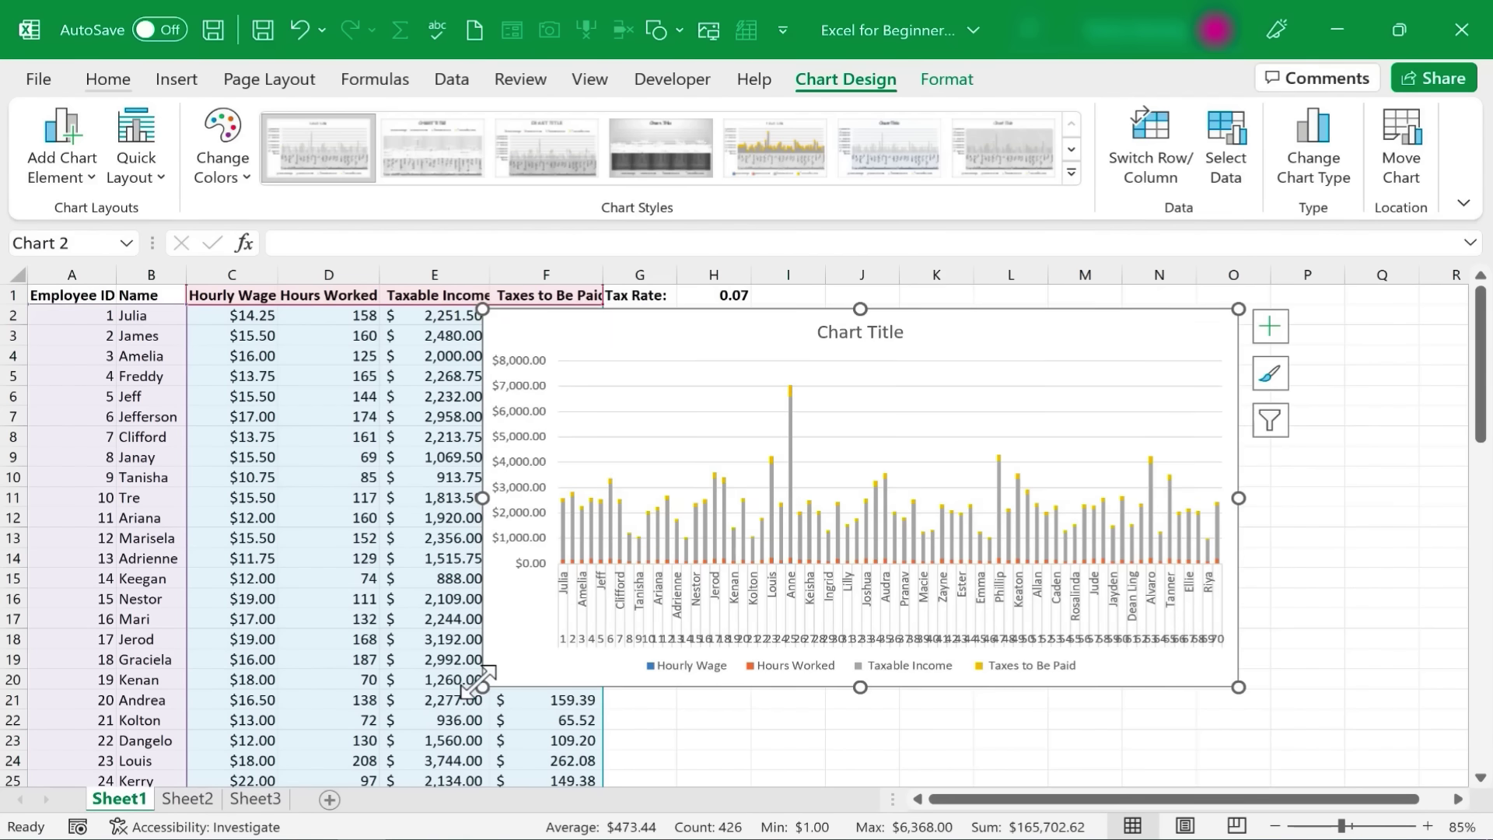
drag(466, 686, 257, 764)
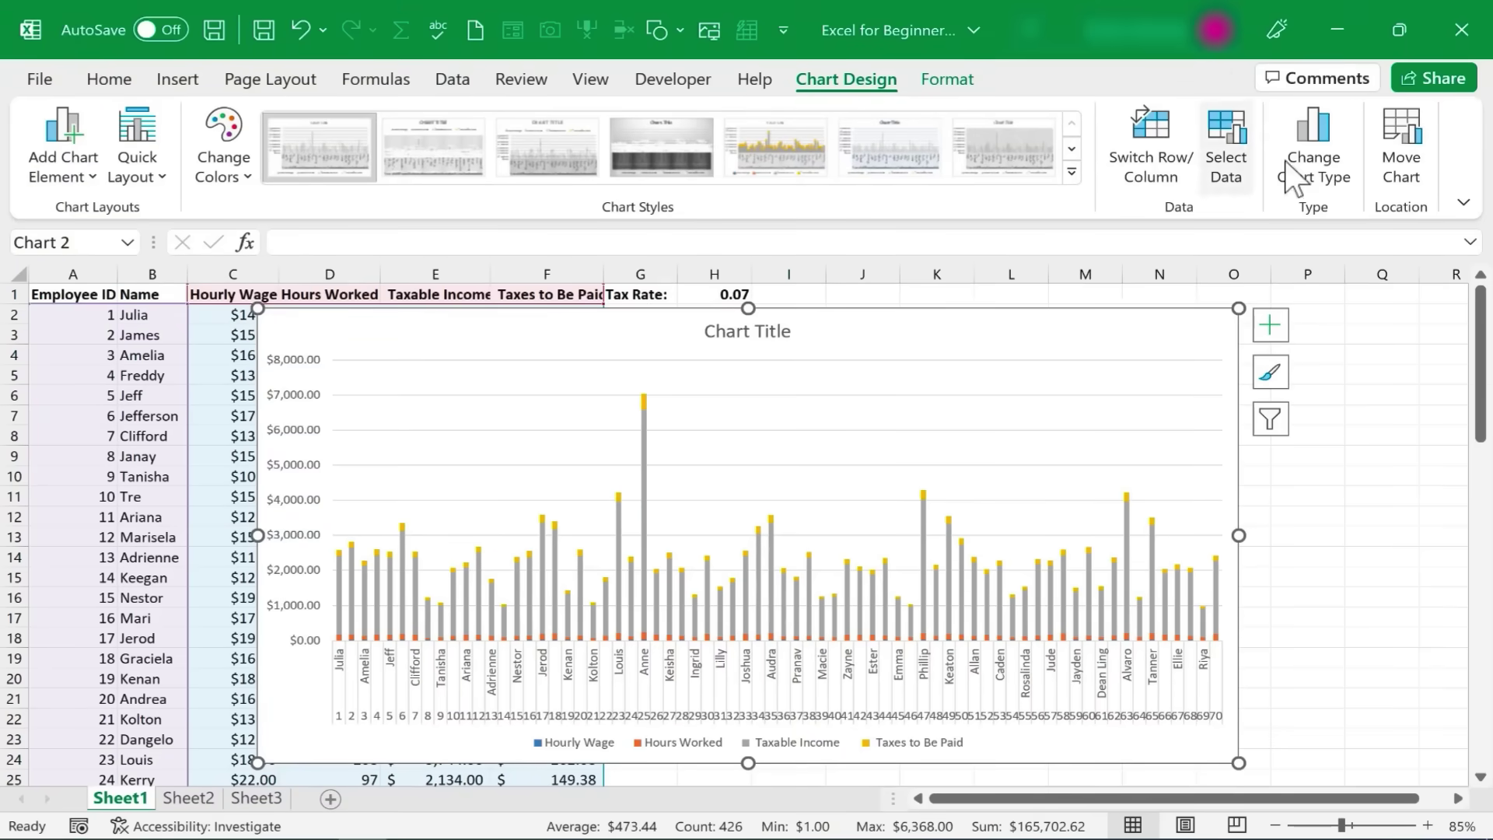
Change the chart's type to Clustered Column
click(1322, 156)
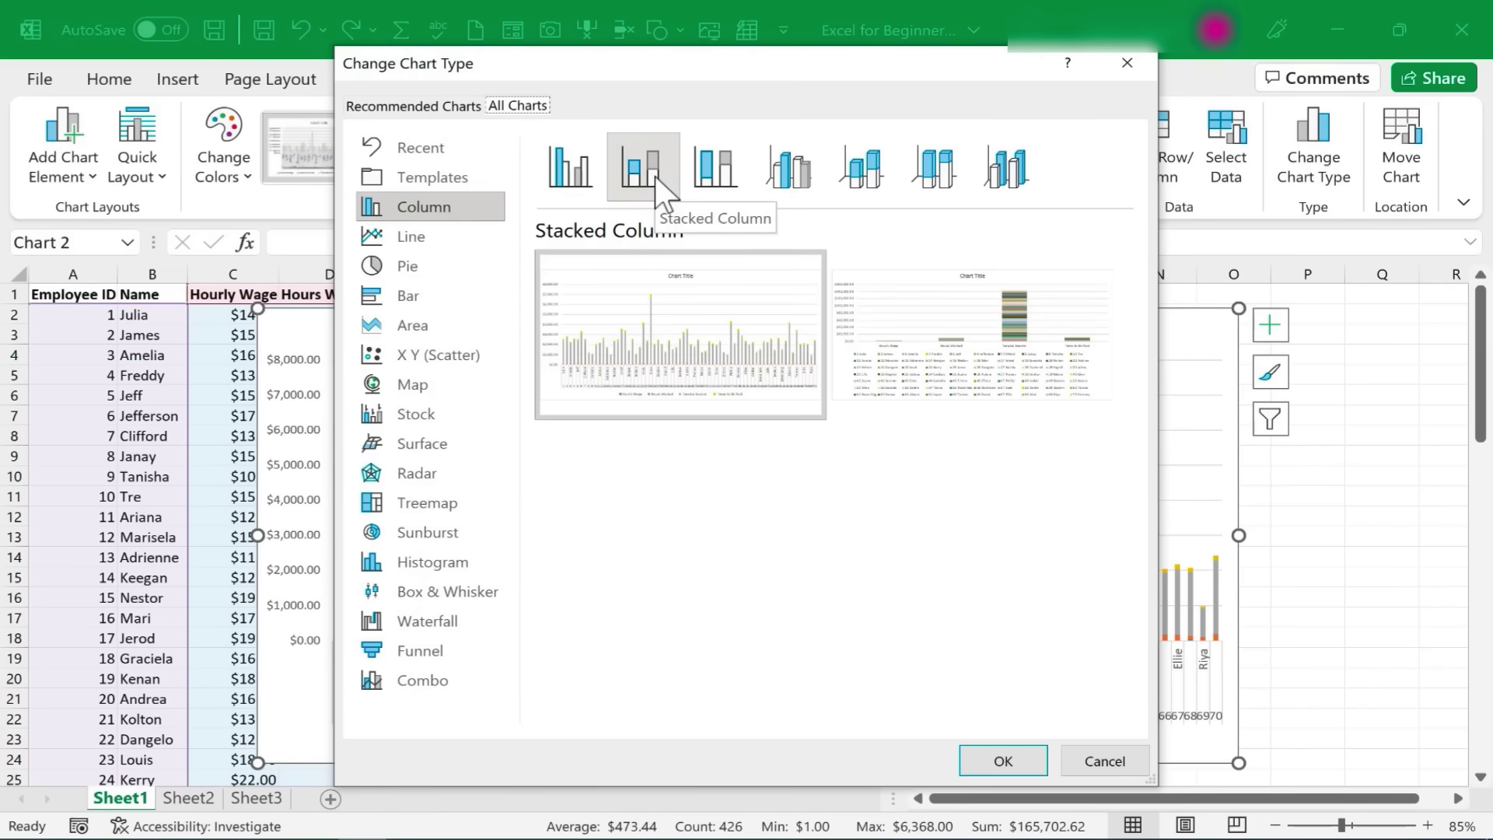
click(569, 171)
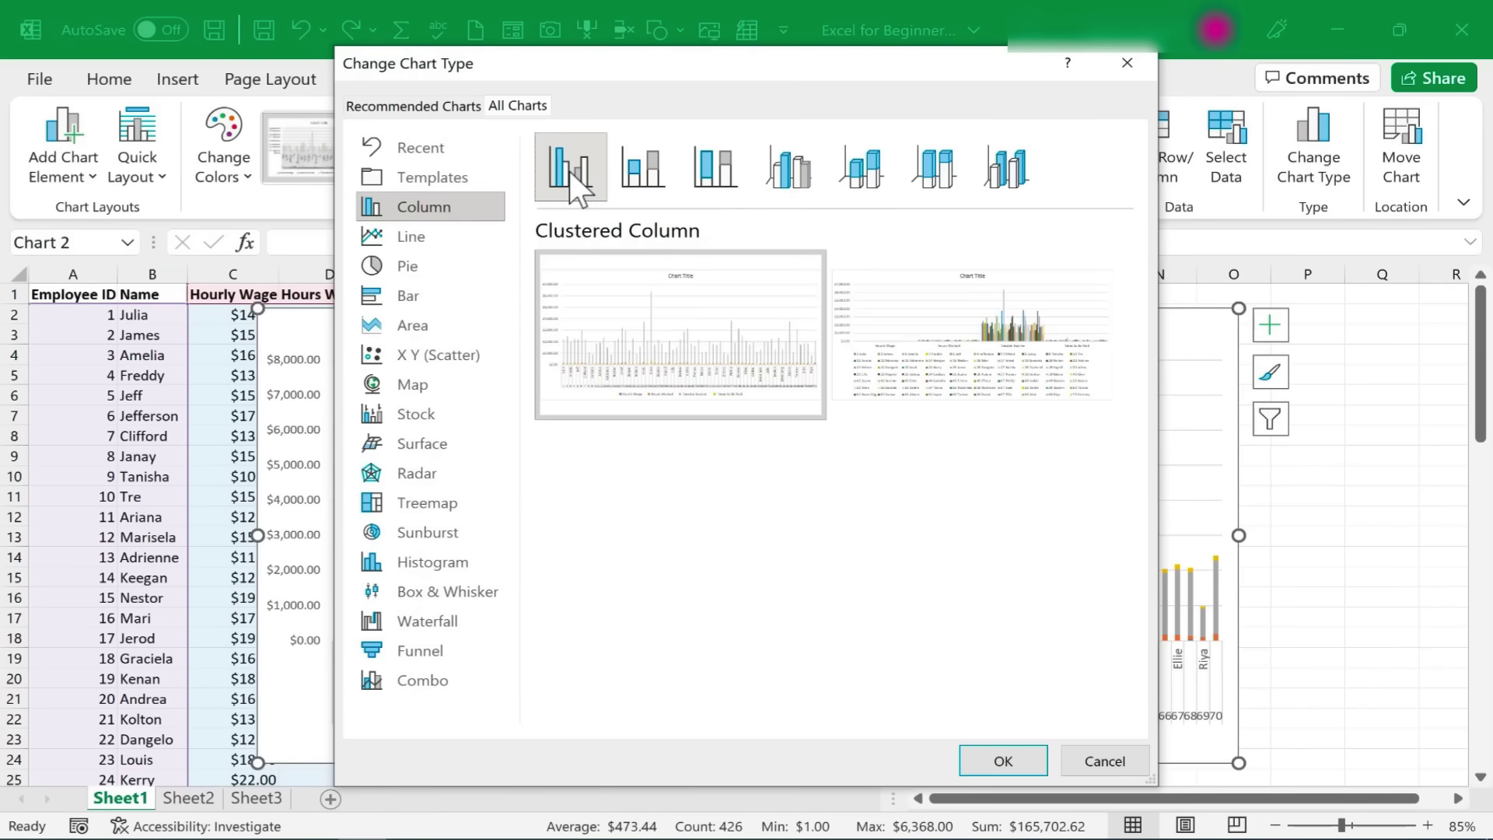
click(1001, 760)
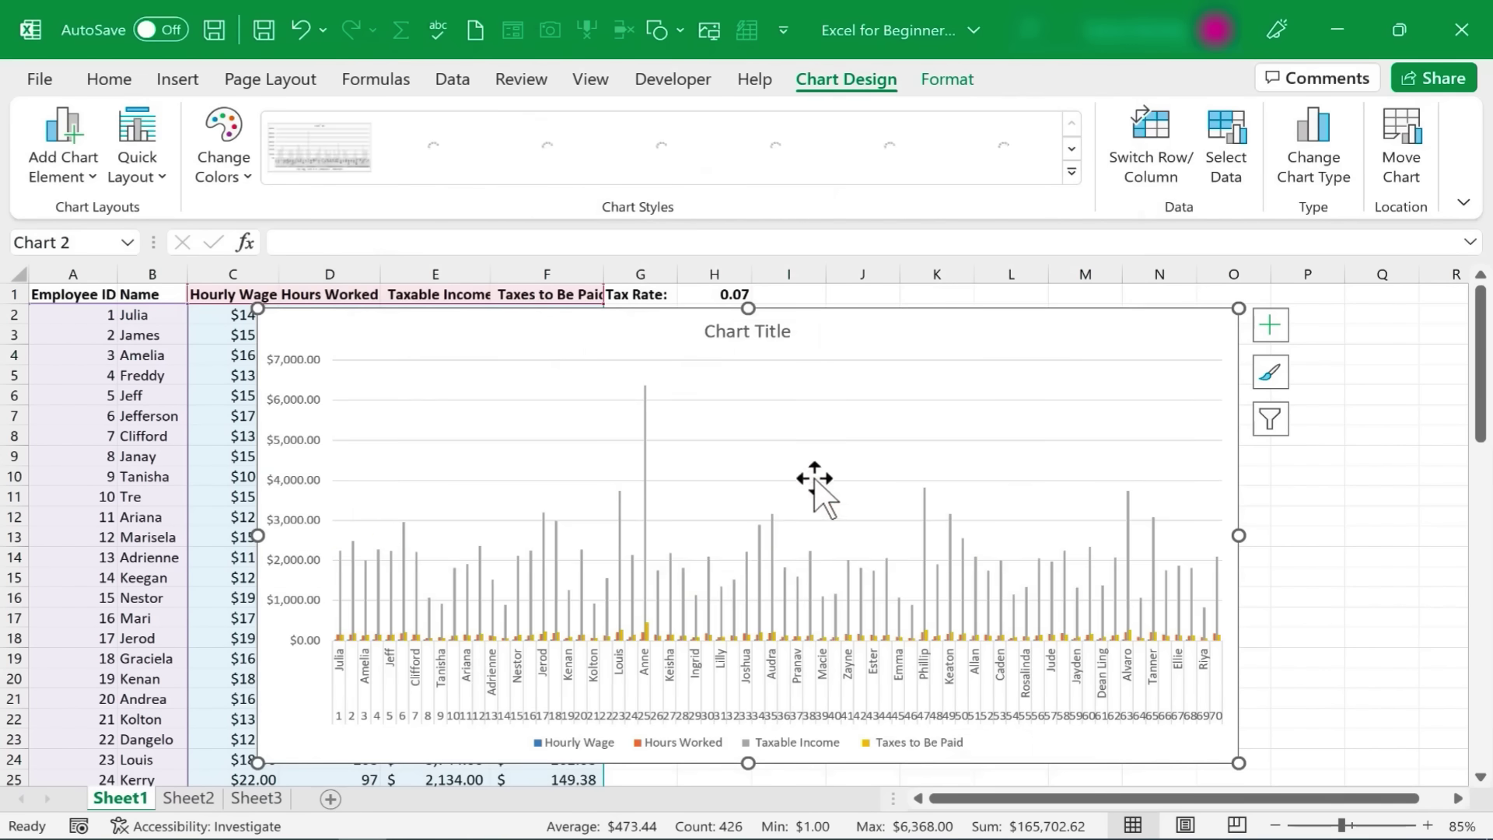
Try out the Pie type for the payroll chart
click(749, 565)
click(946, 78)
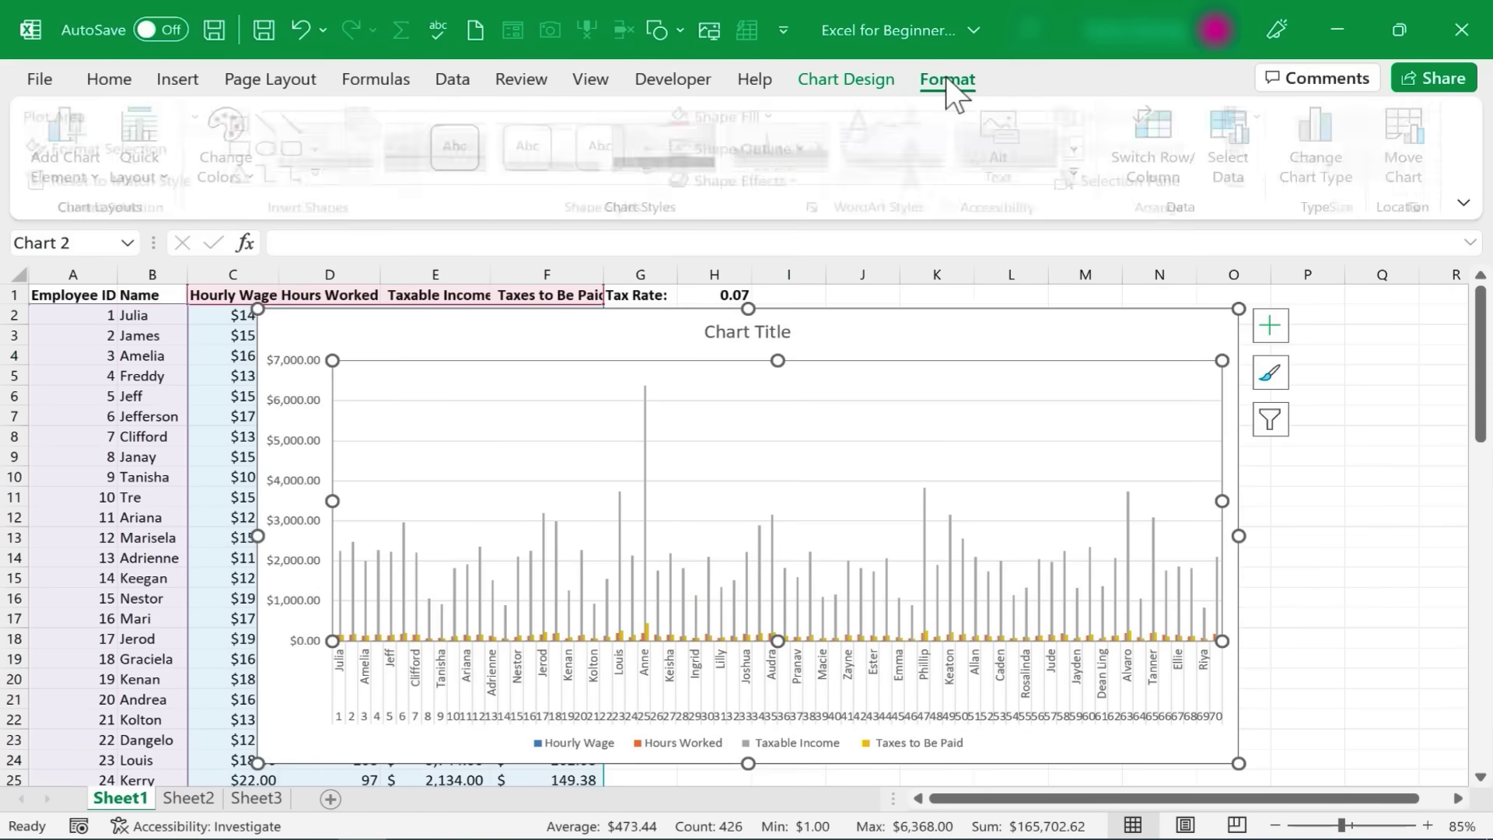
click(870, 78)
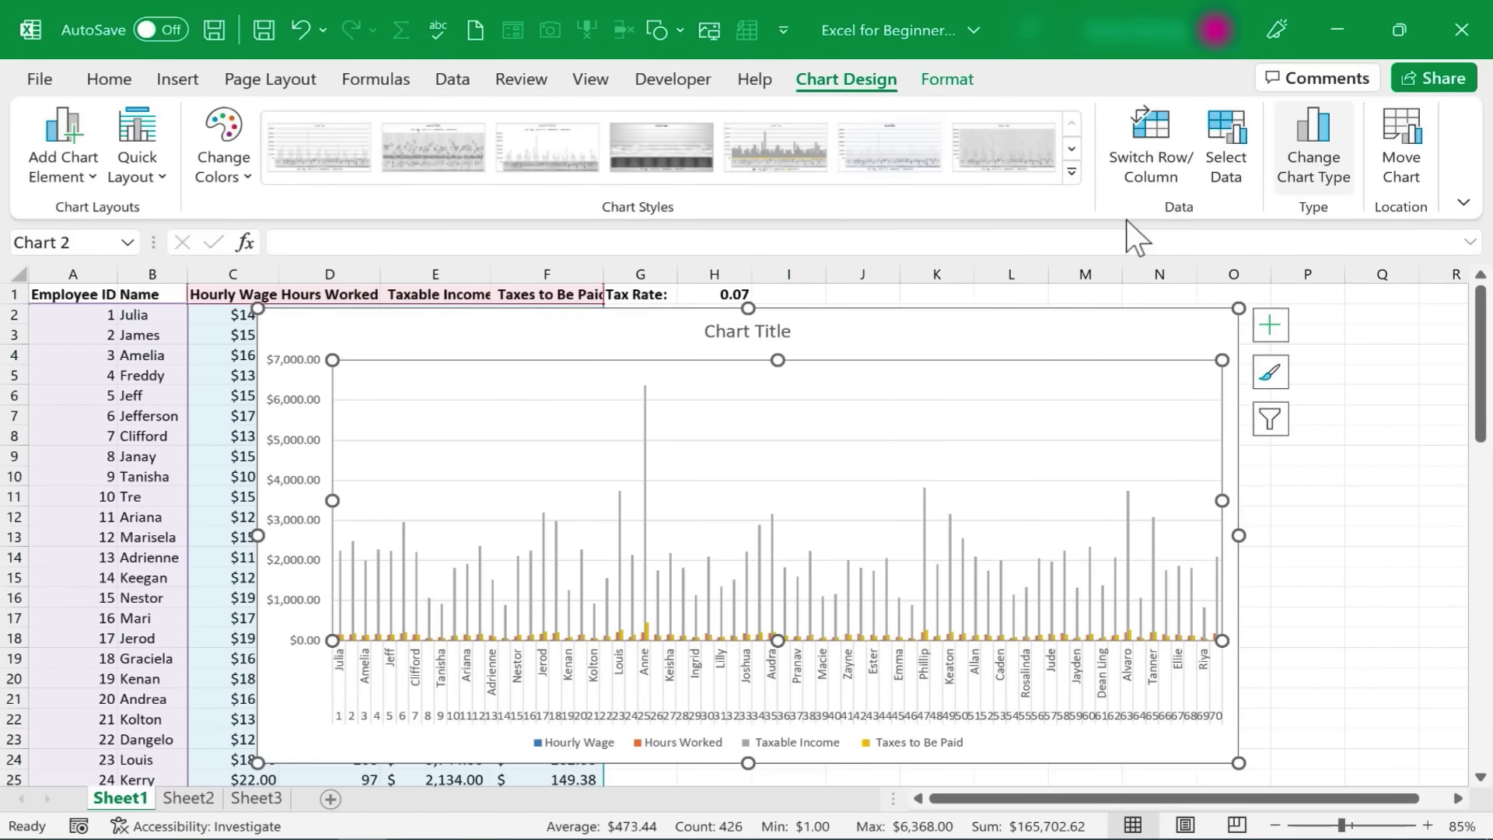
click(1269, 152)
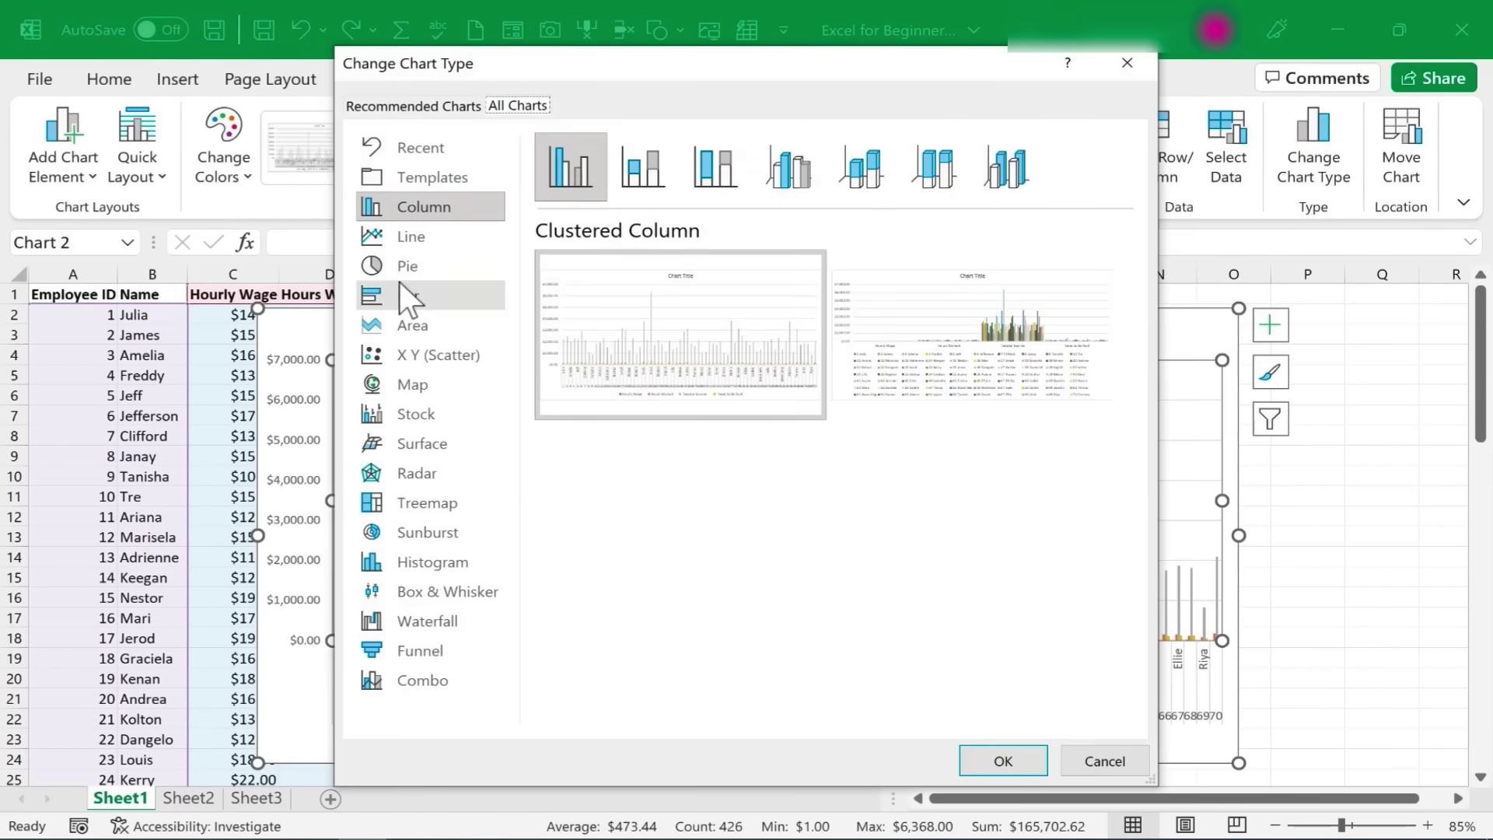
click(400, 284)
click(403, 270)
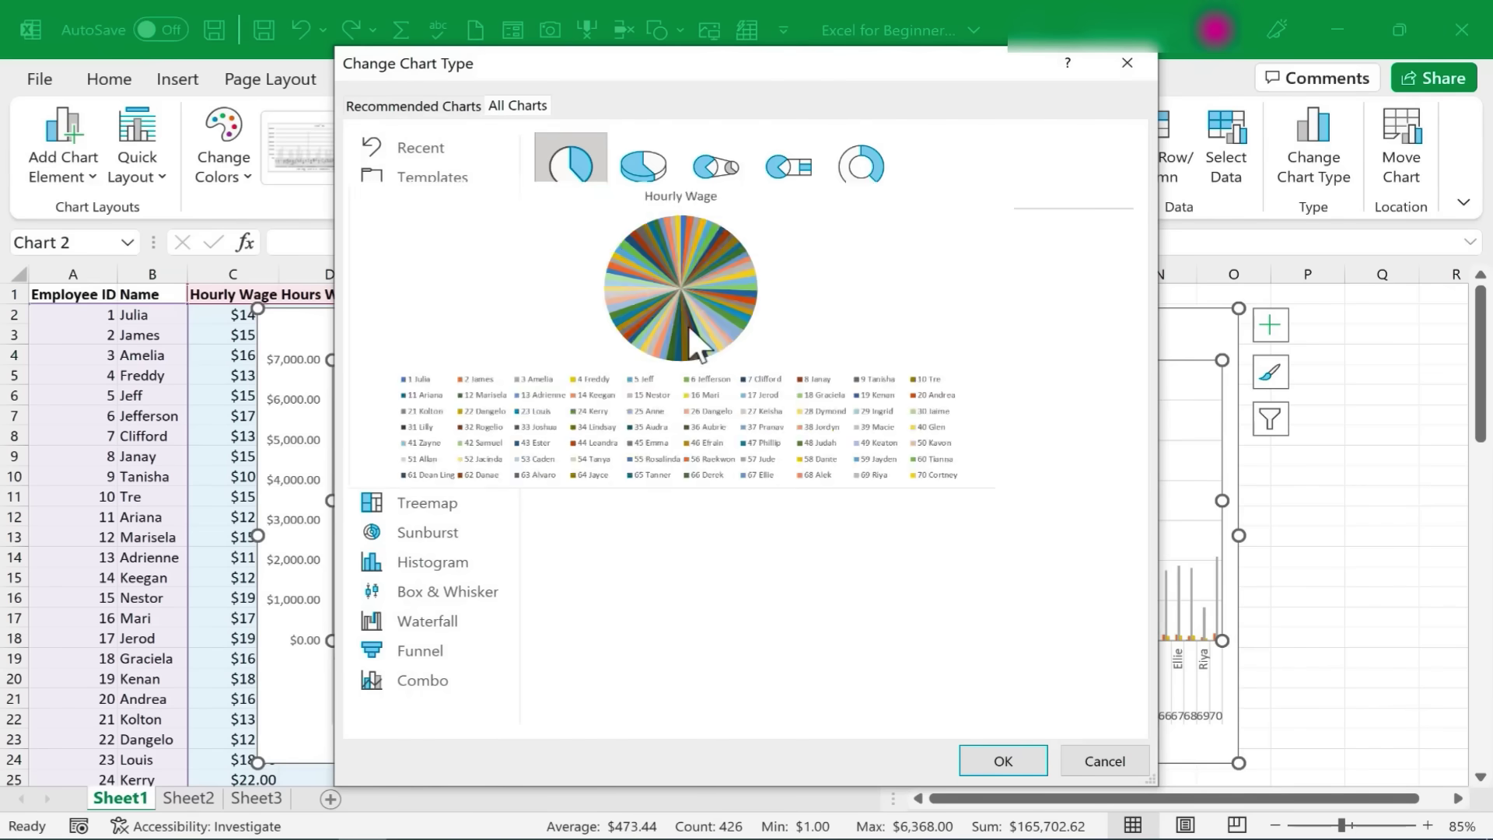
key(Escape)
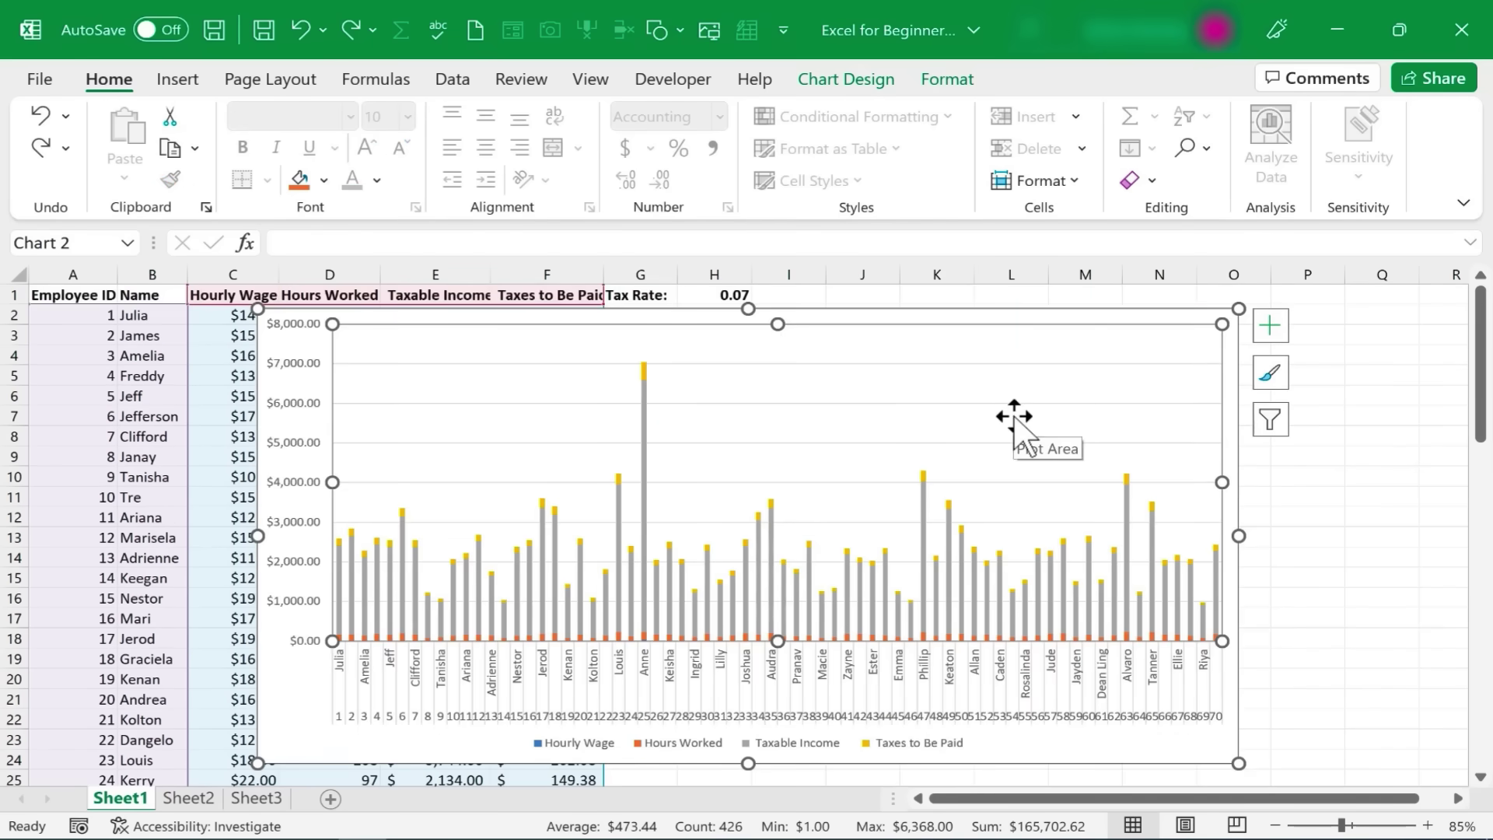
Add a title above the chart reading "Summary Chart"
click(857, 77)
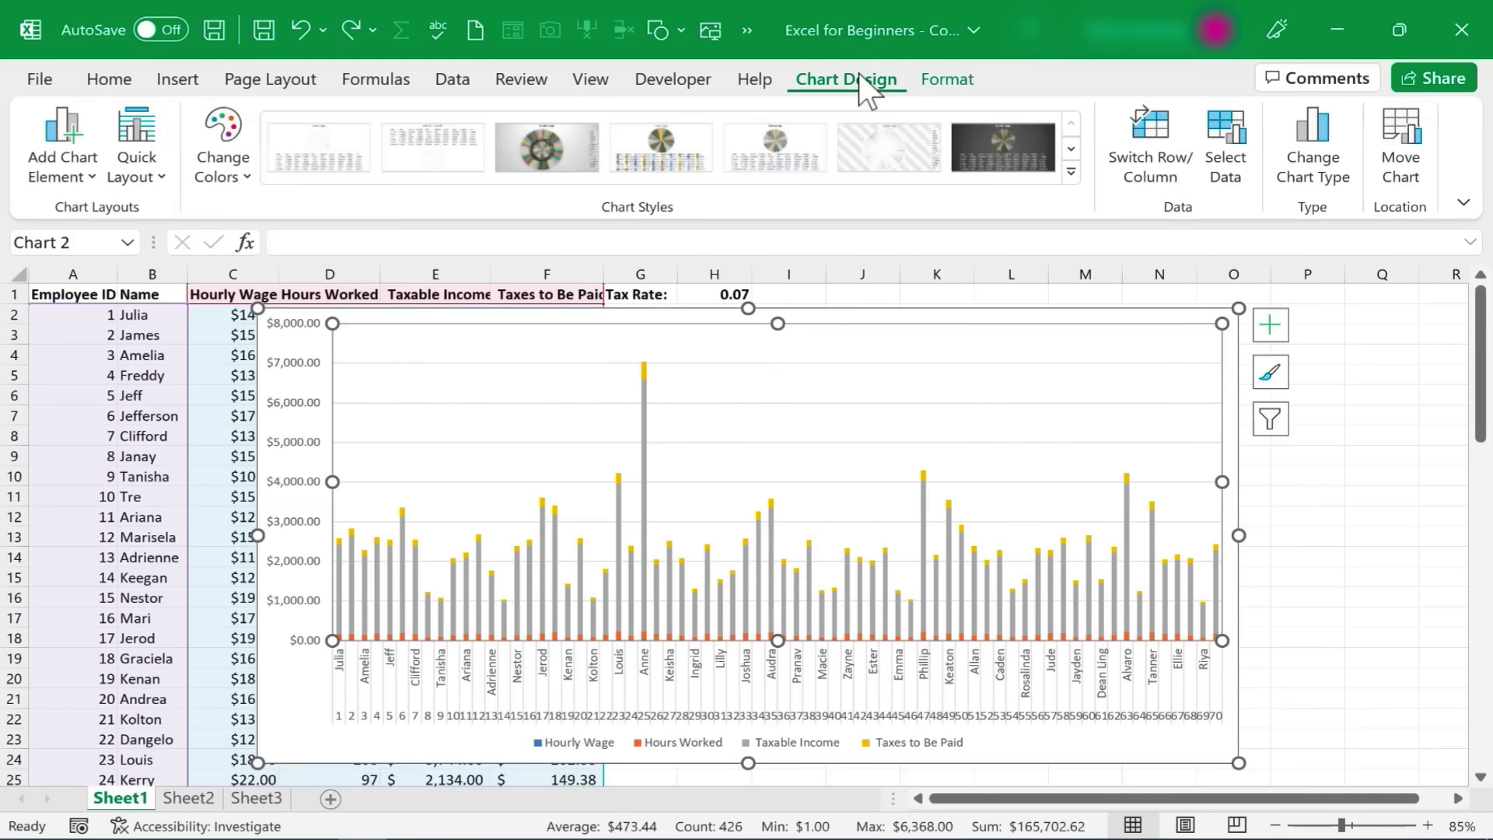
click(74, 177)
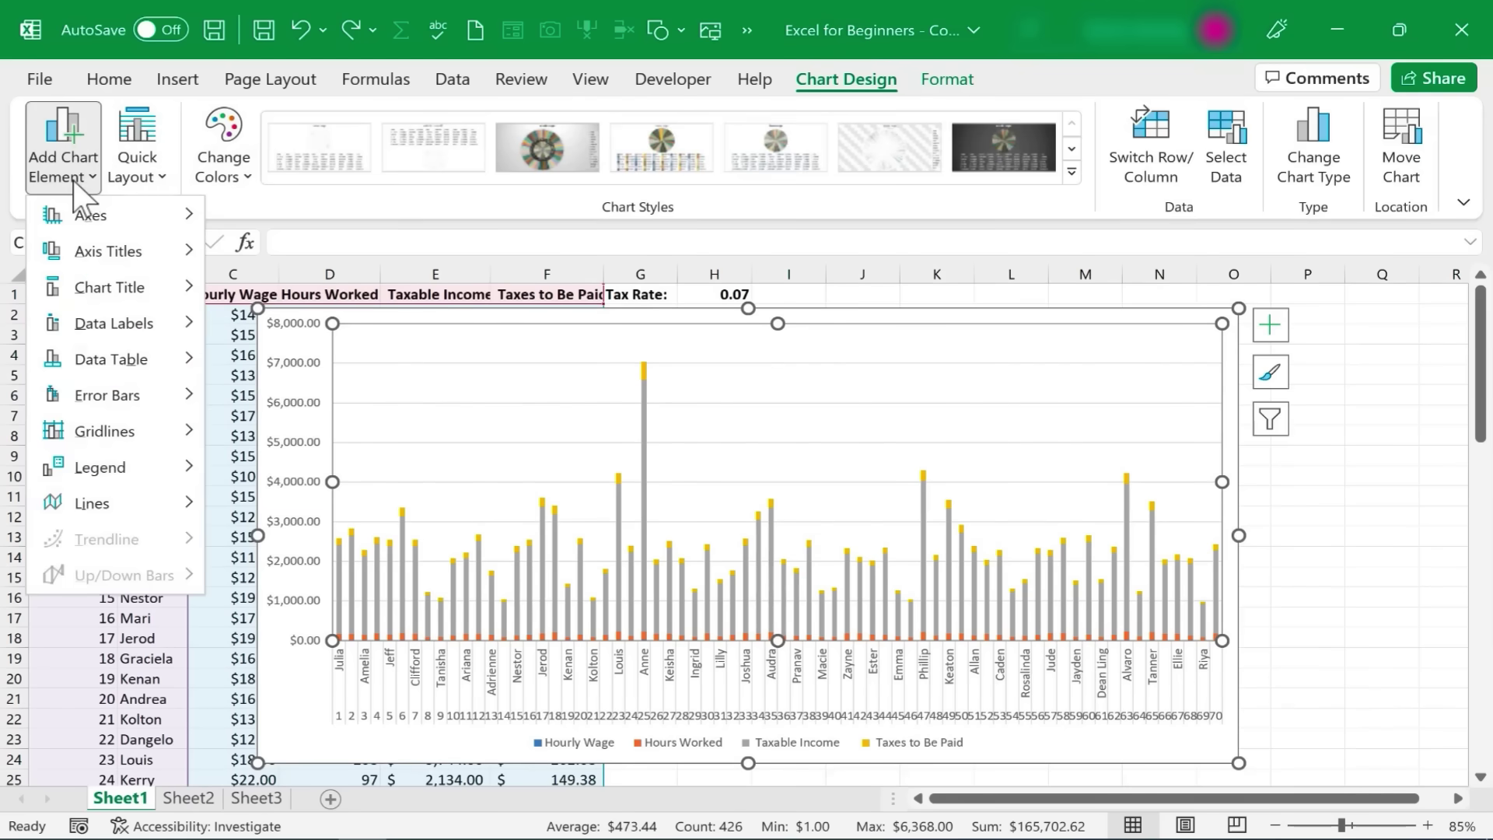
mouse_move(94, 299)
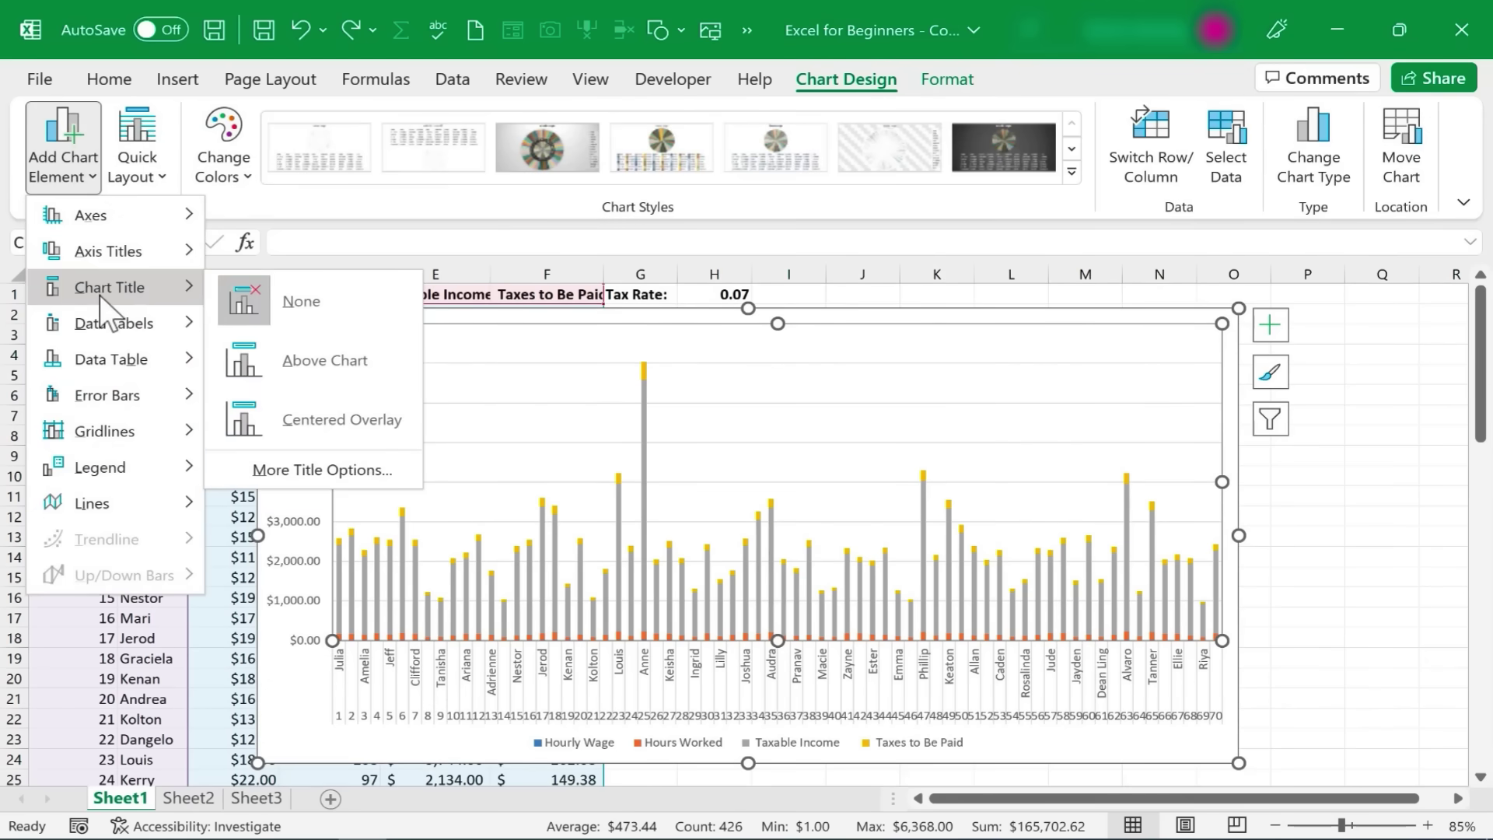
click(332, 372)
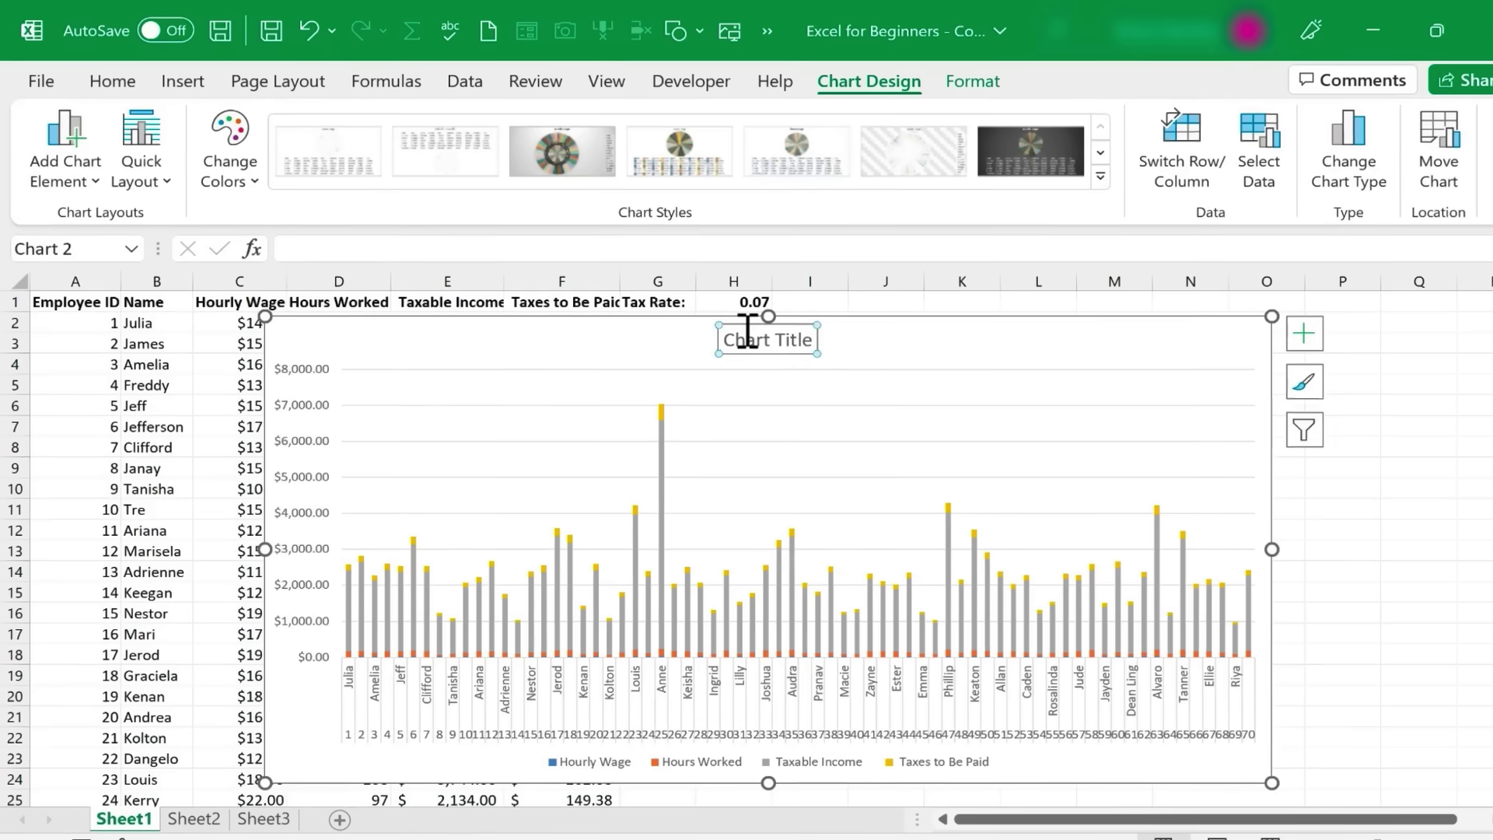
click(746, 335)
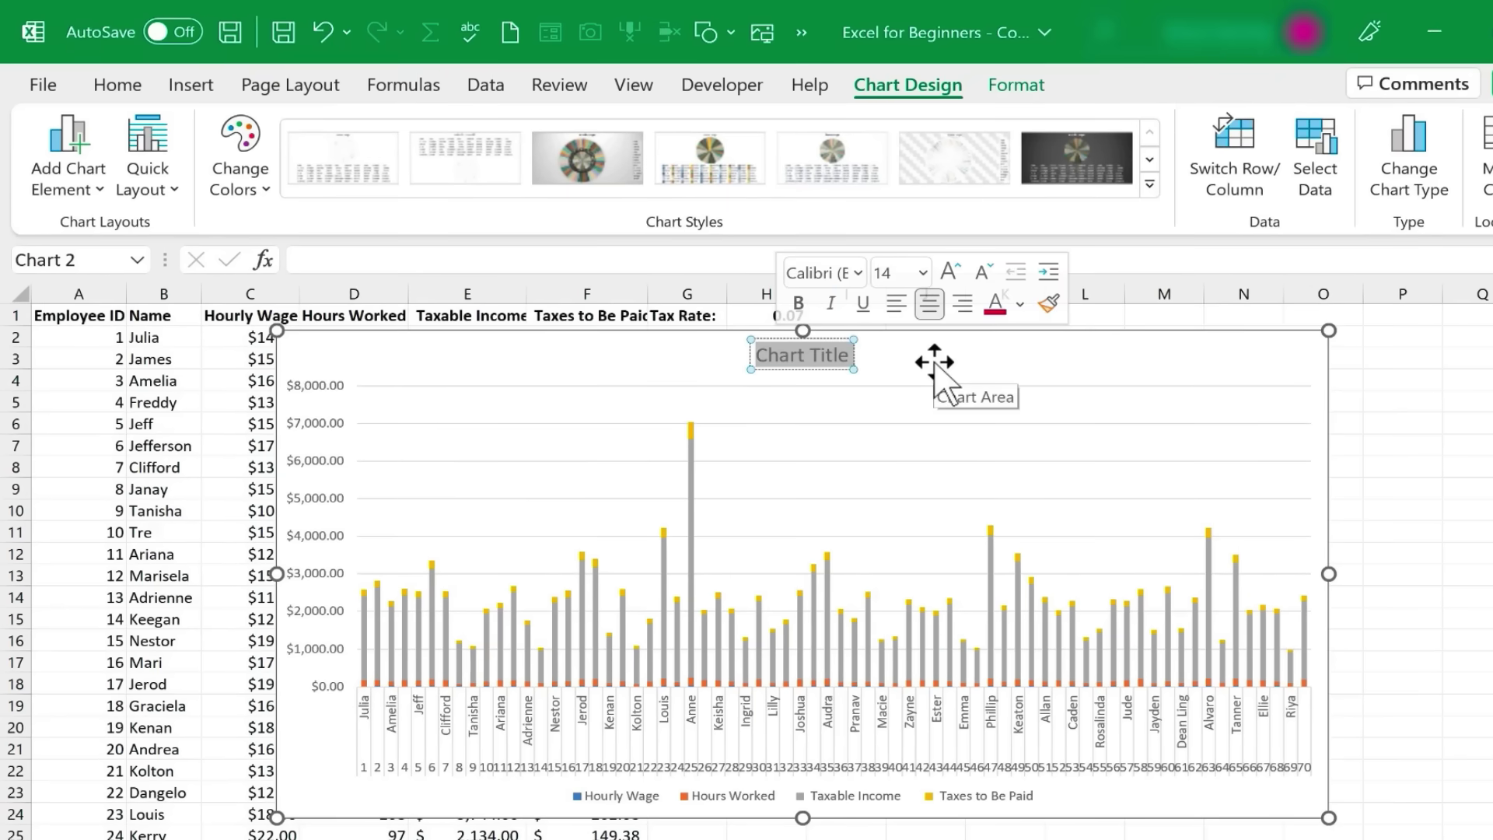
text(Summary)
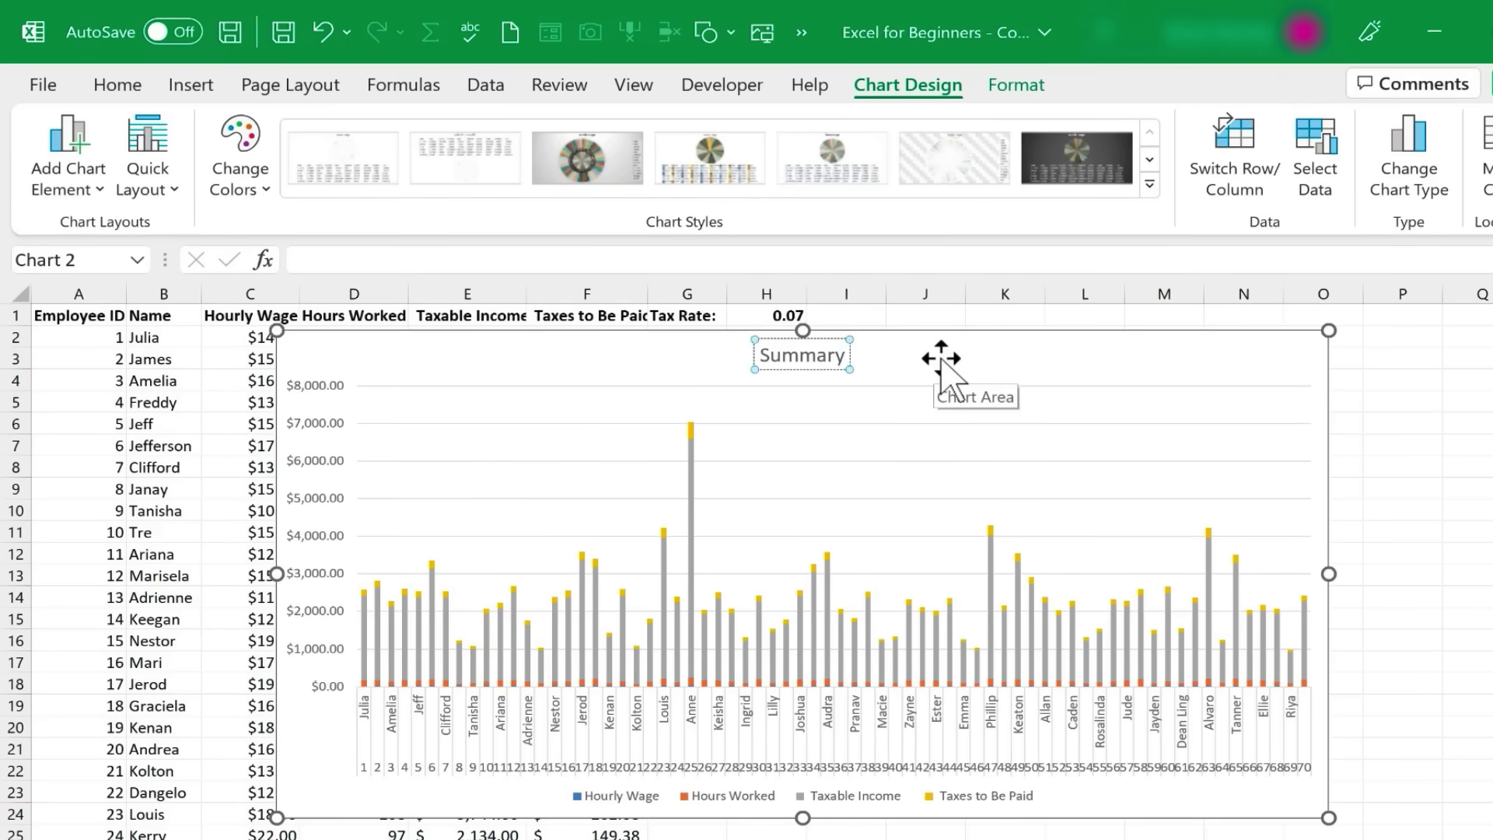
text( Chart)
click(942, 362)
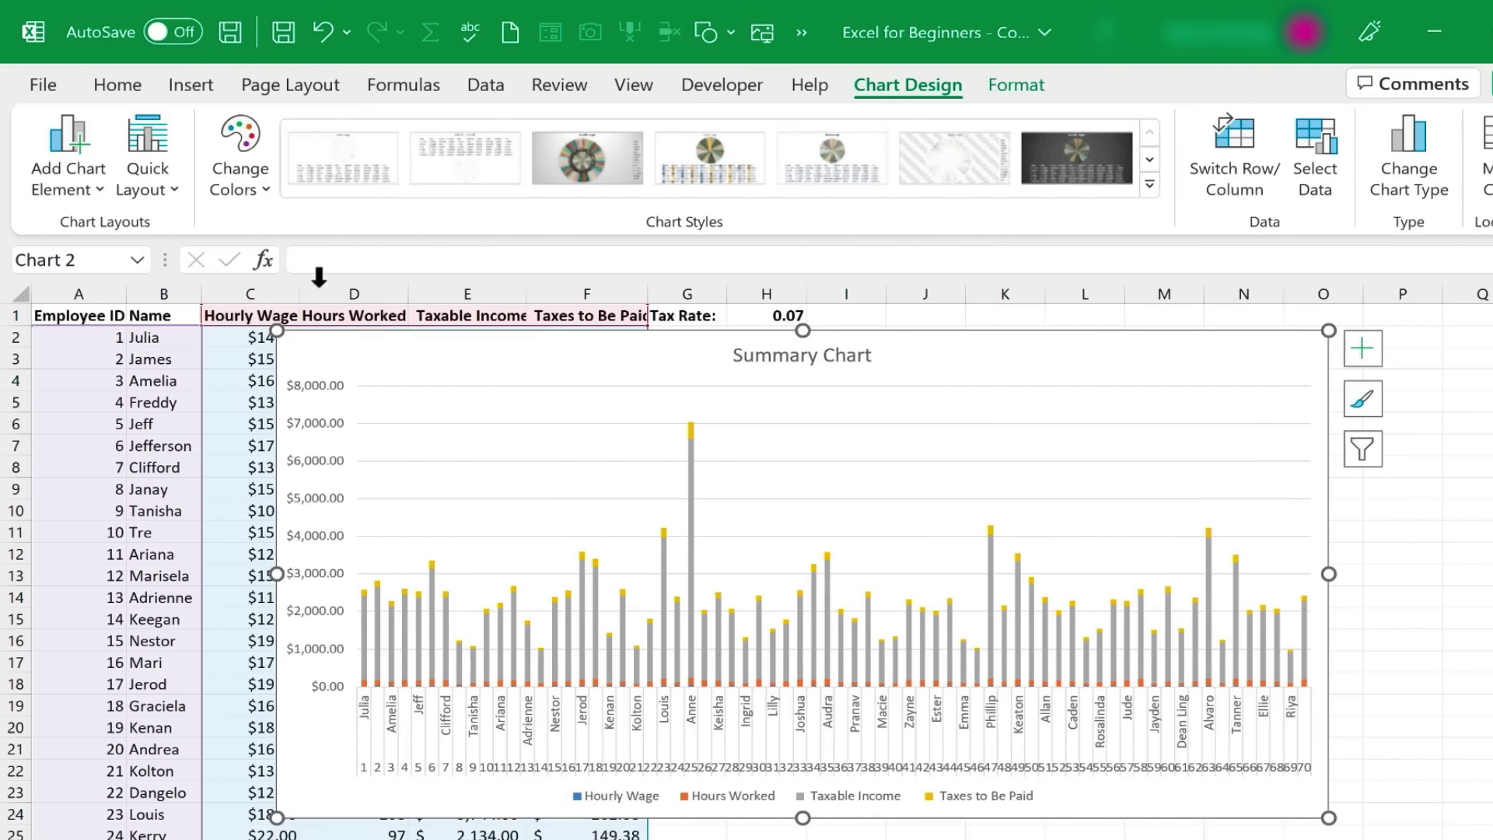
Add a horizontal axis title reading "Employees" and a vertical axis title reading "Taxable Income, Taxes Owed, etc." to the Summary Chart
click(74, 182)
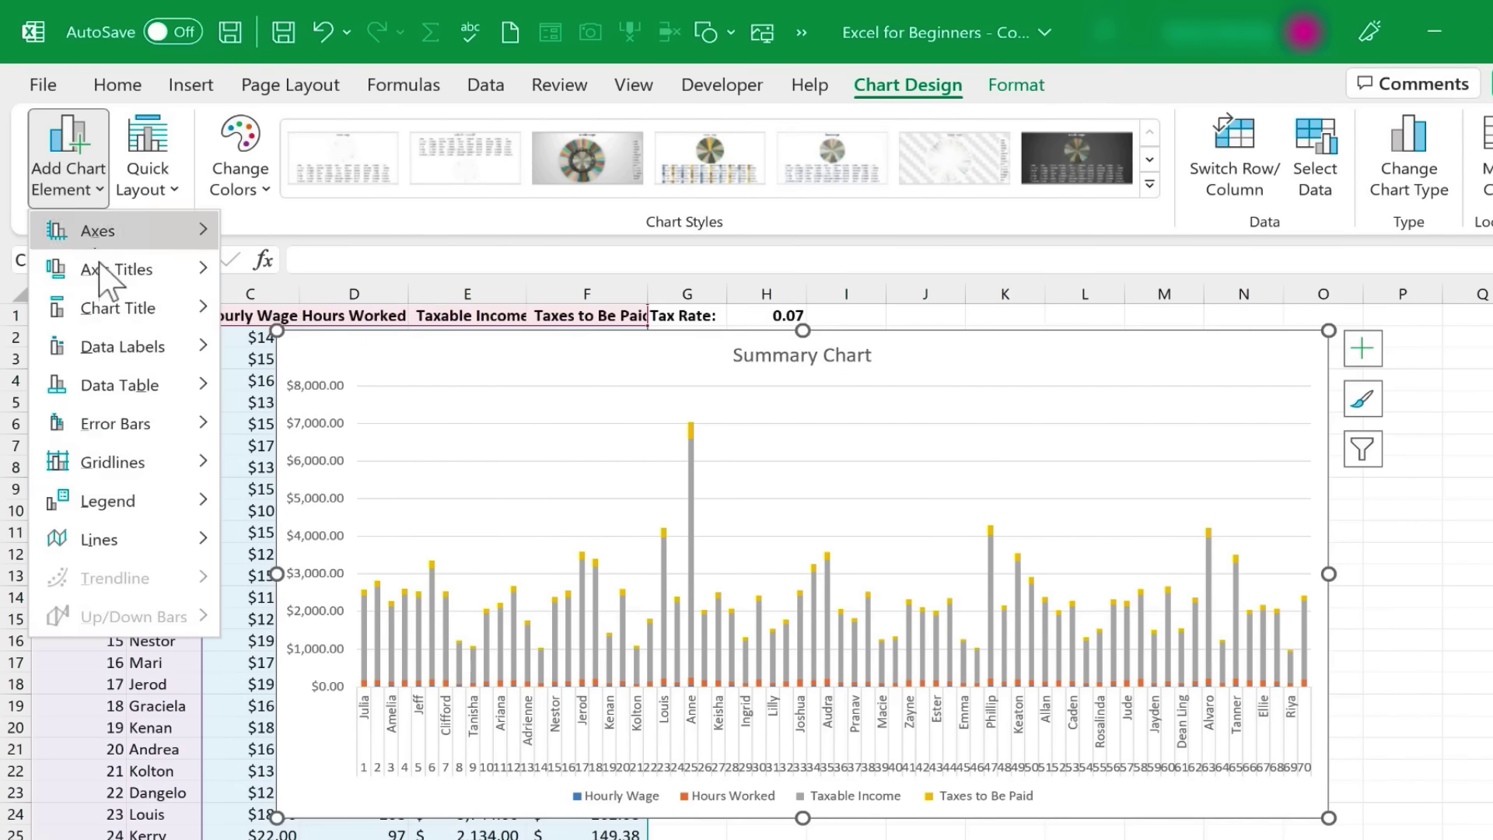
mouse_move(136, 272)
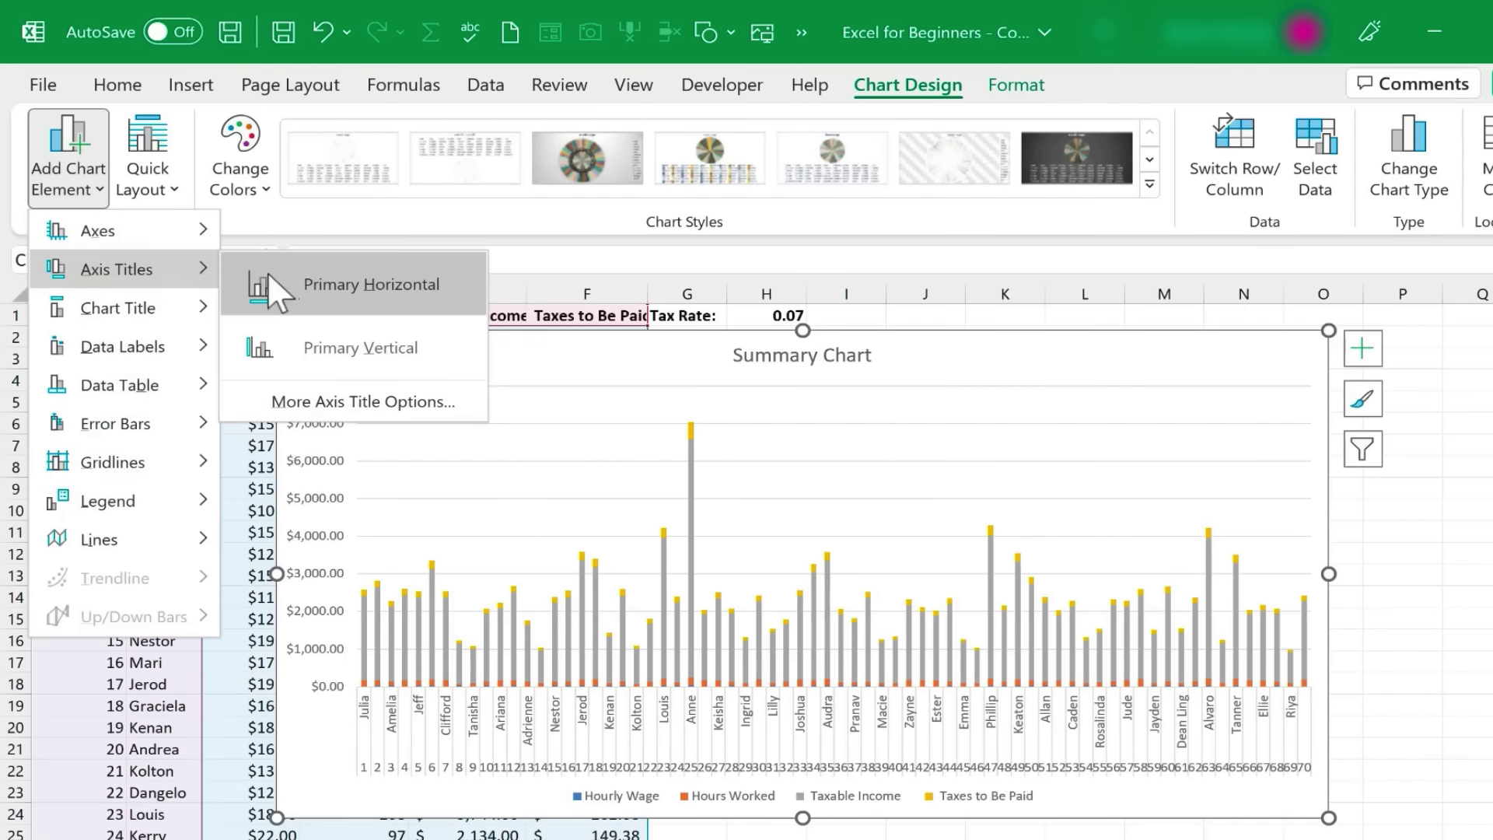
click(342, 288)
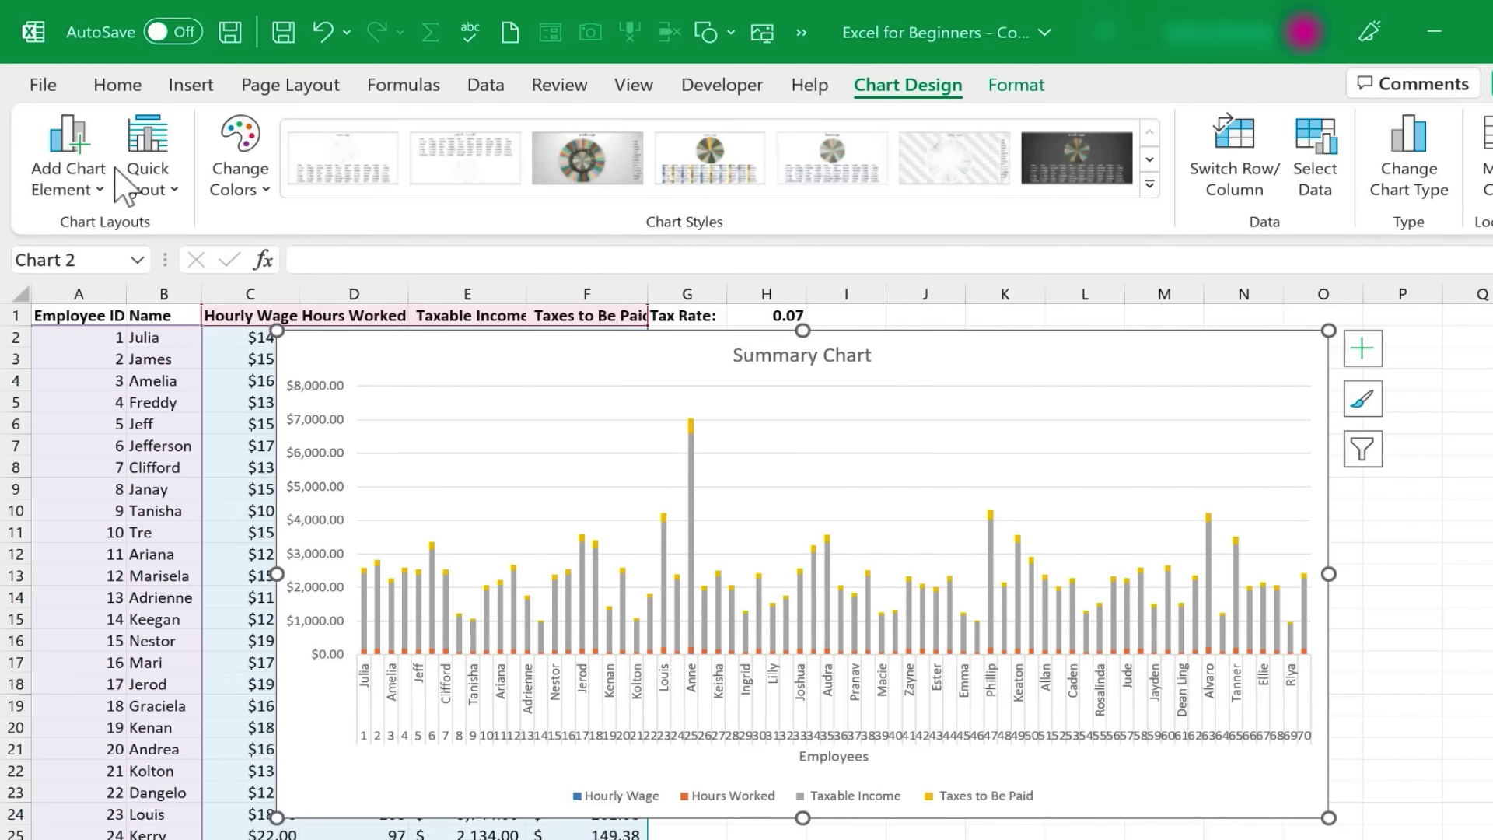
click(74, 180)
mouse_move(191, 271)
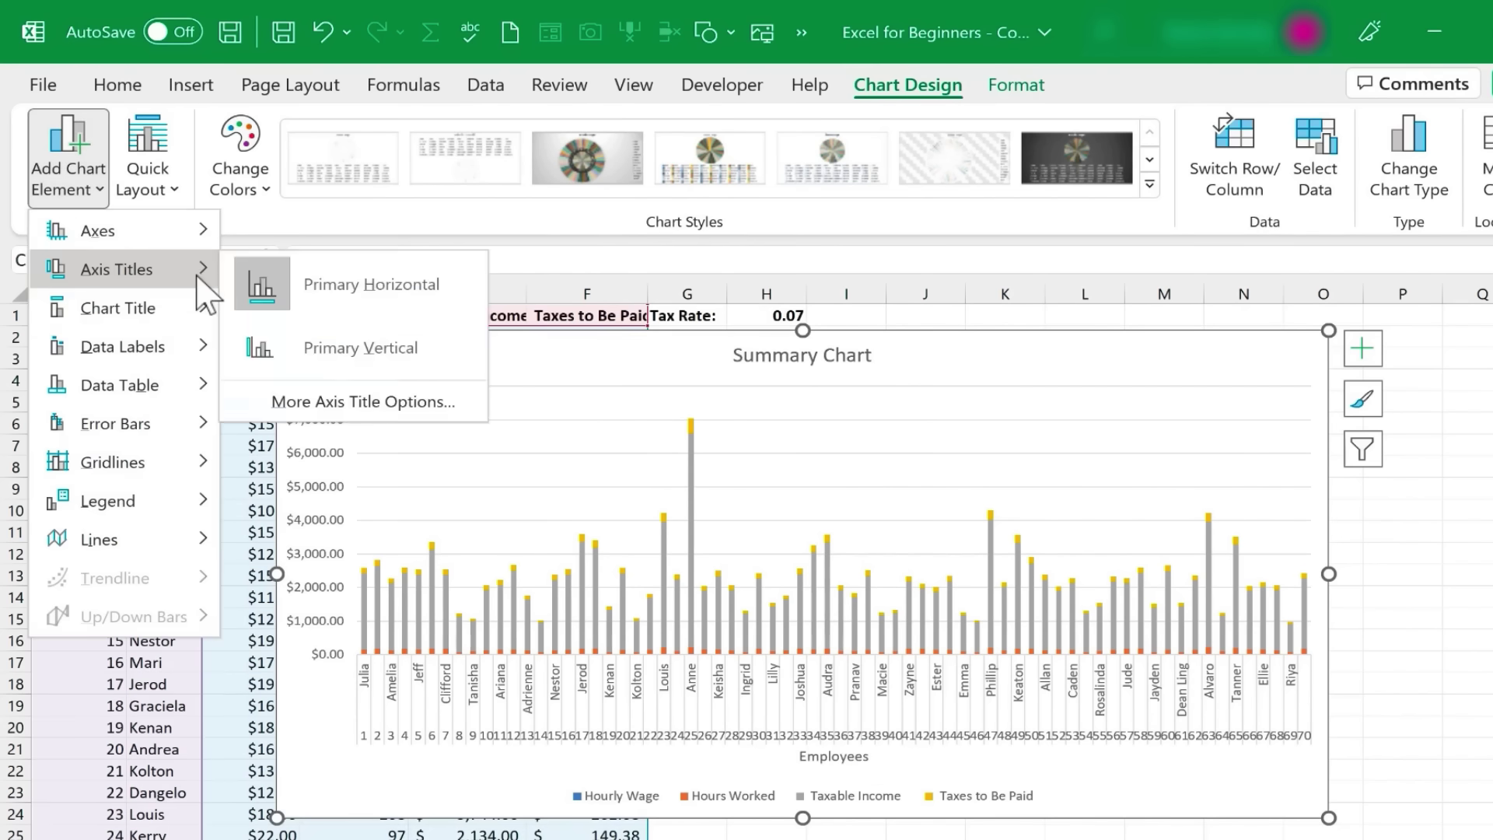
click(365, 347)
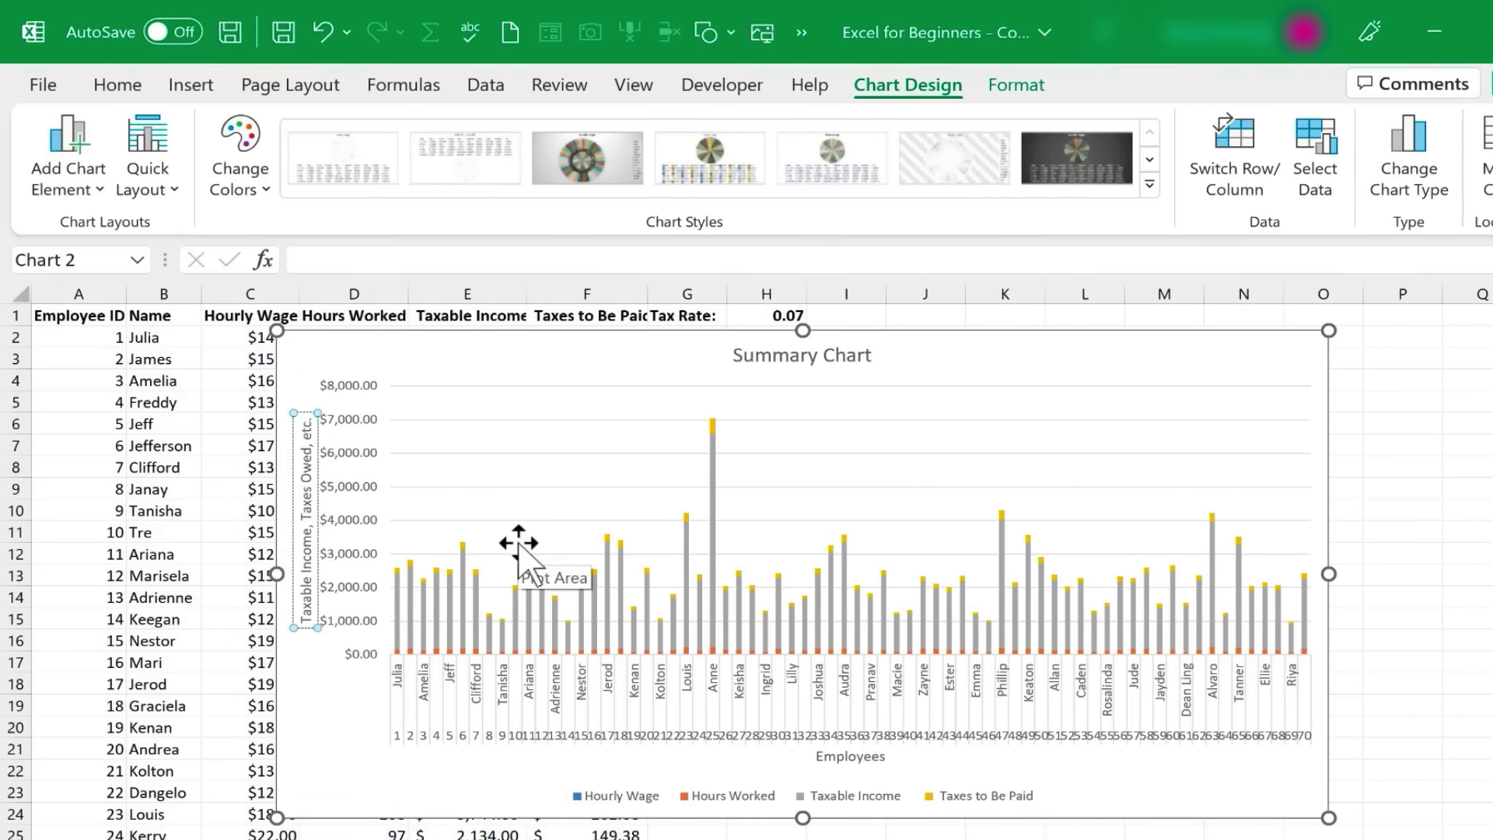
click(1078, 408)
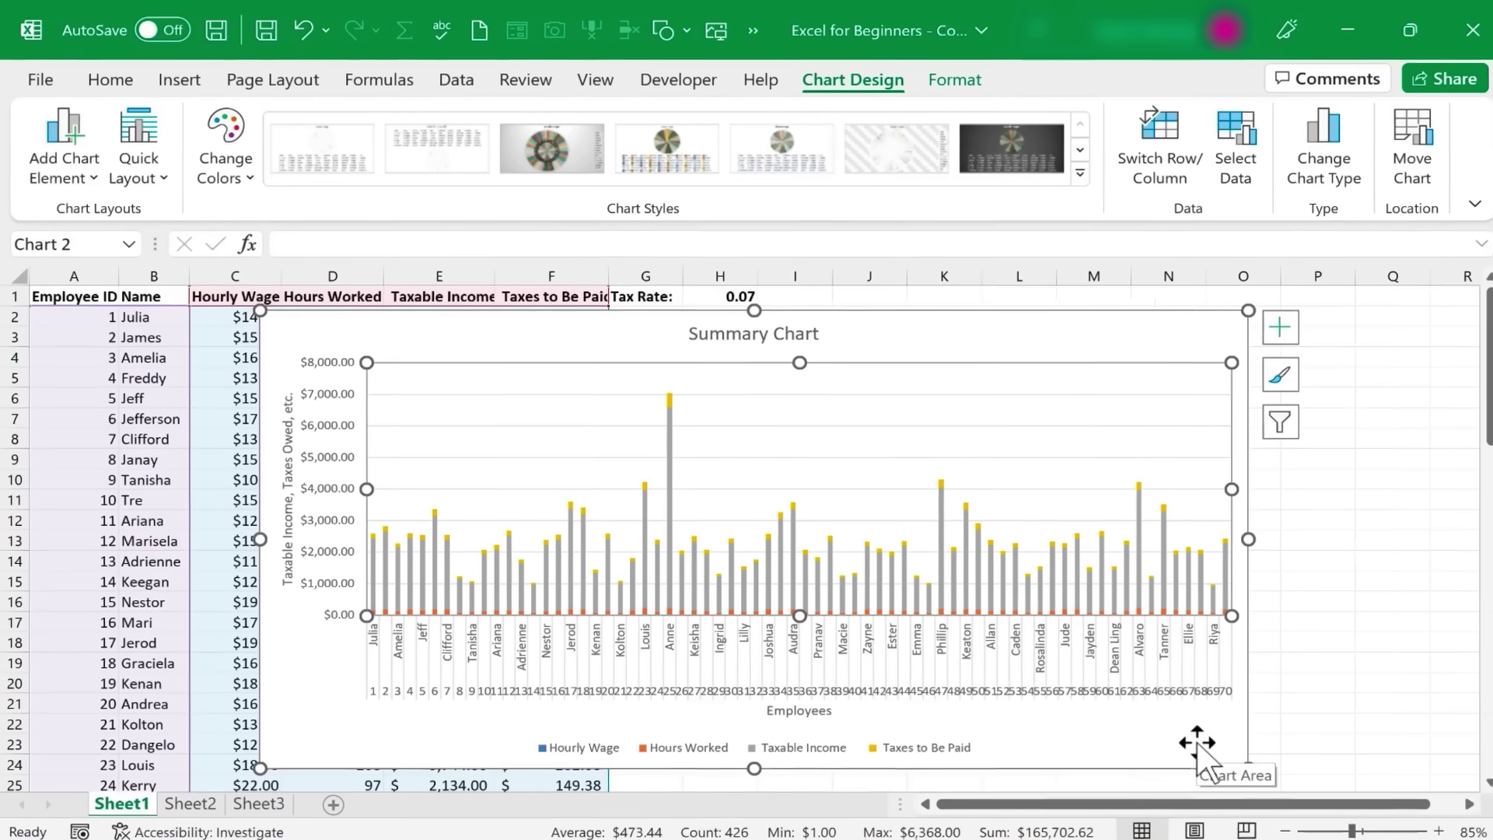
Shrink the Summary Chart and move it off the payroll data into the empty columns beside the table, starting in column G
drag(423, 343, 799, 350)
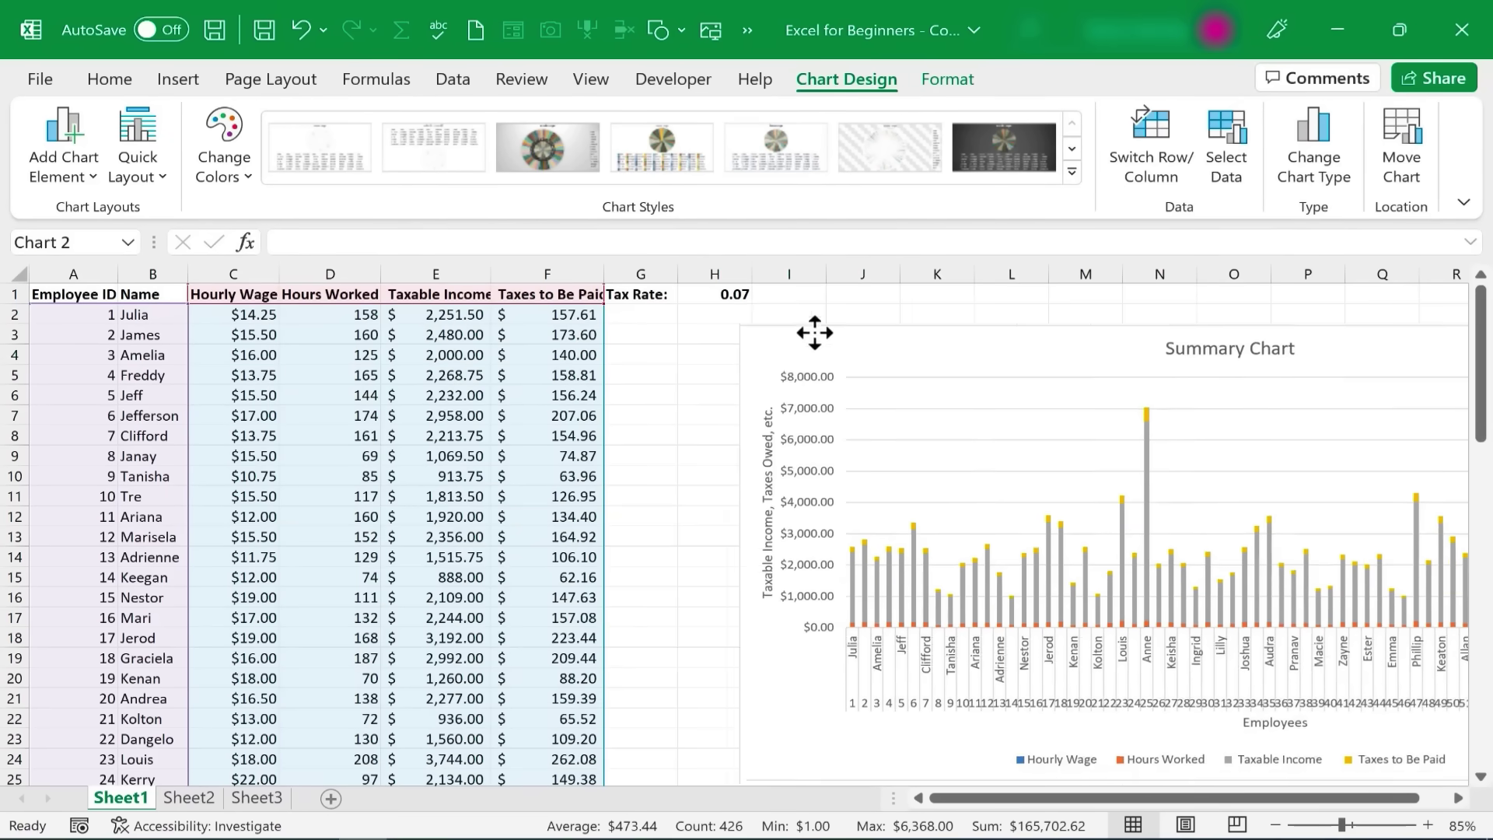
drag(657, 315, 1202, 584)
drag(1309, 653, 1111, 470)
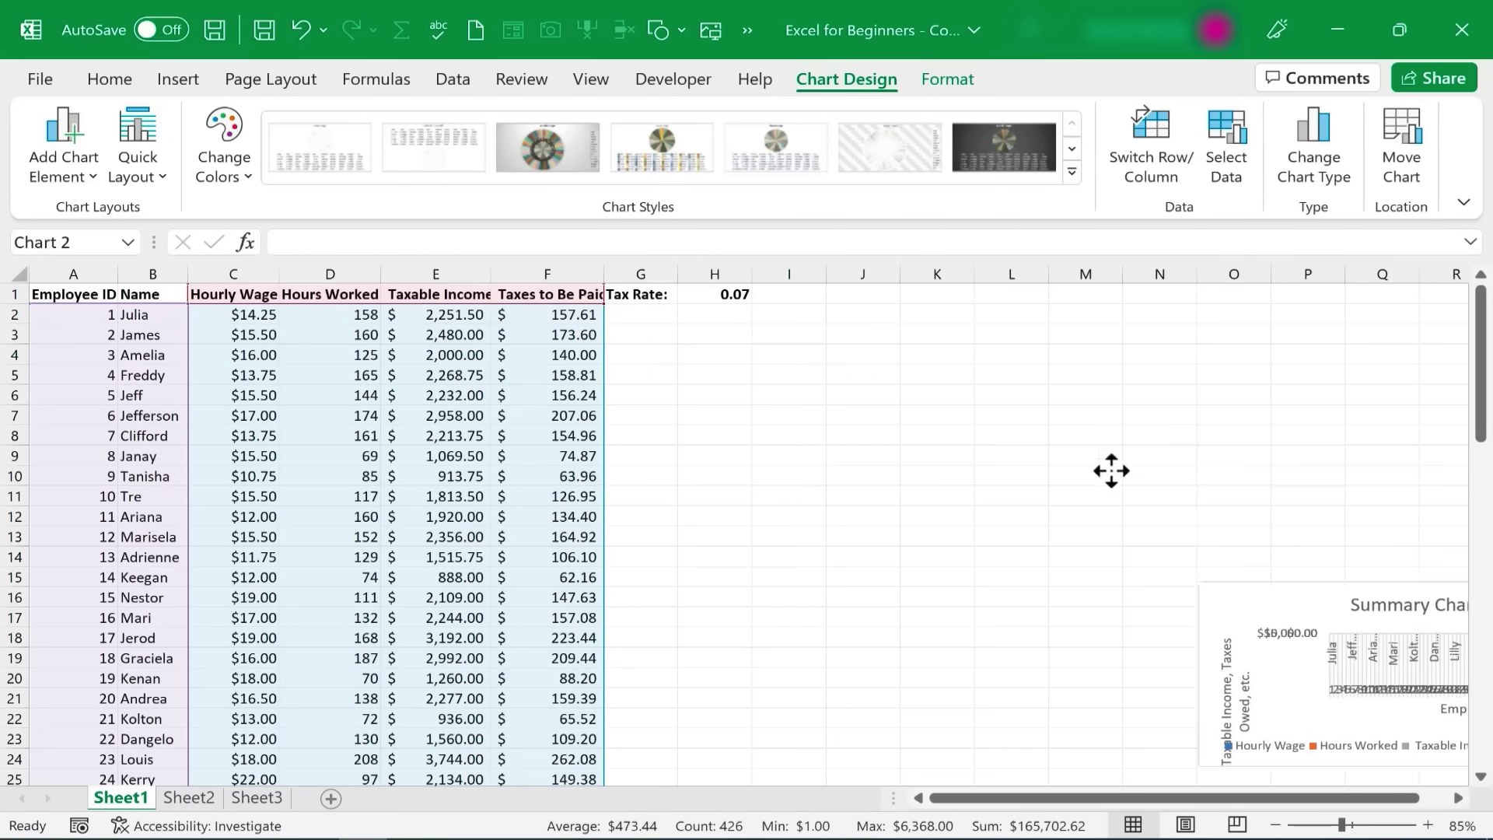
drag(1111, 470, 1087, 499)
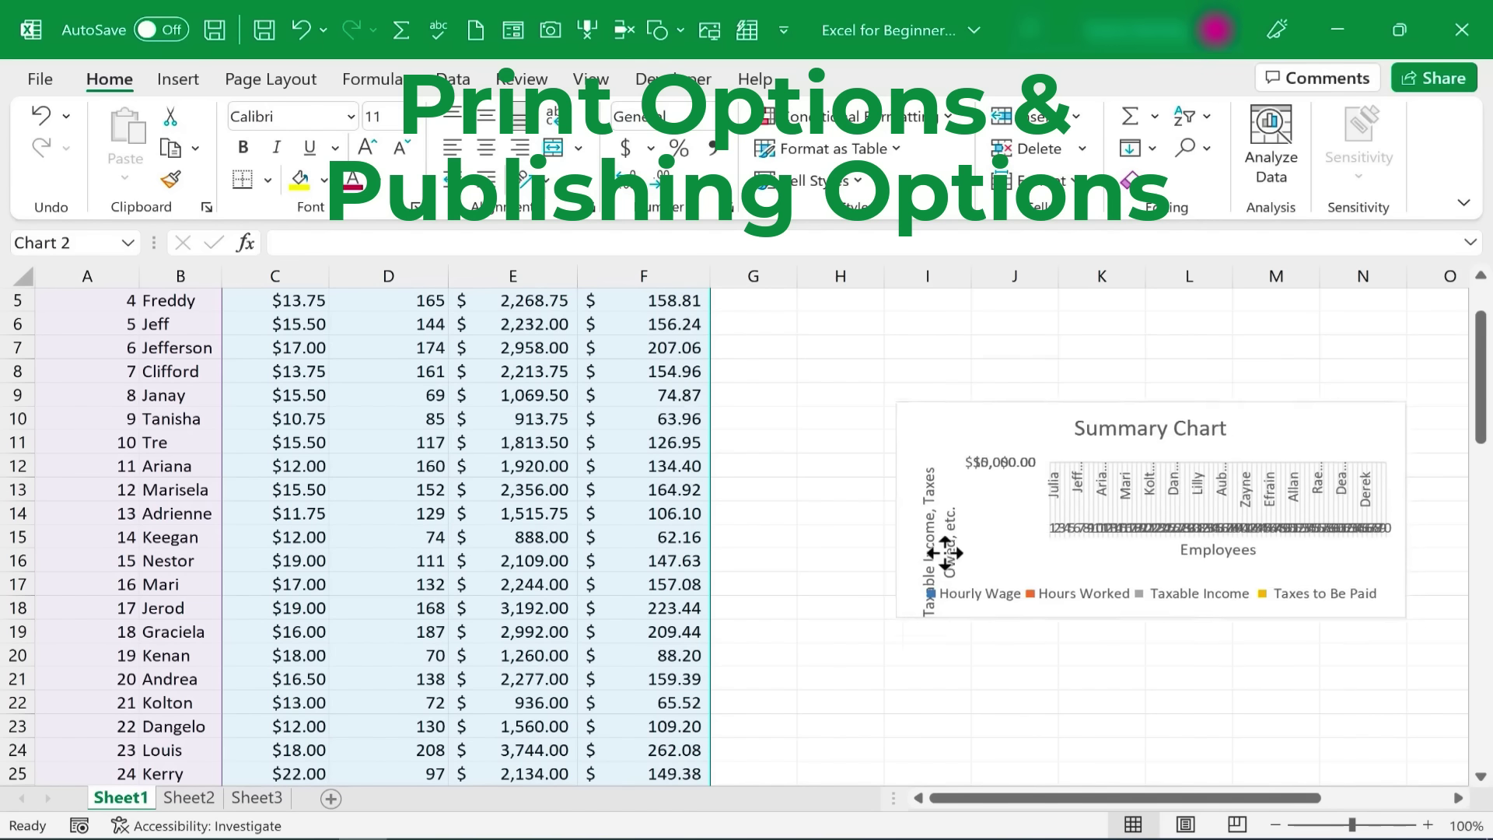
drag(943, 550, 840, 573)
Enlarge the chart to span roughly columns G to N and rows 10 to 23, and deselect it
click(925, 653)
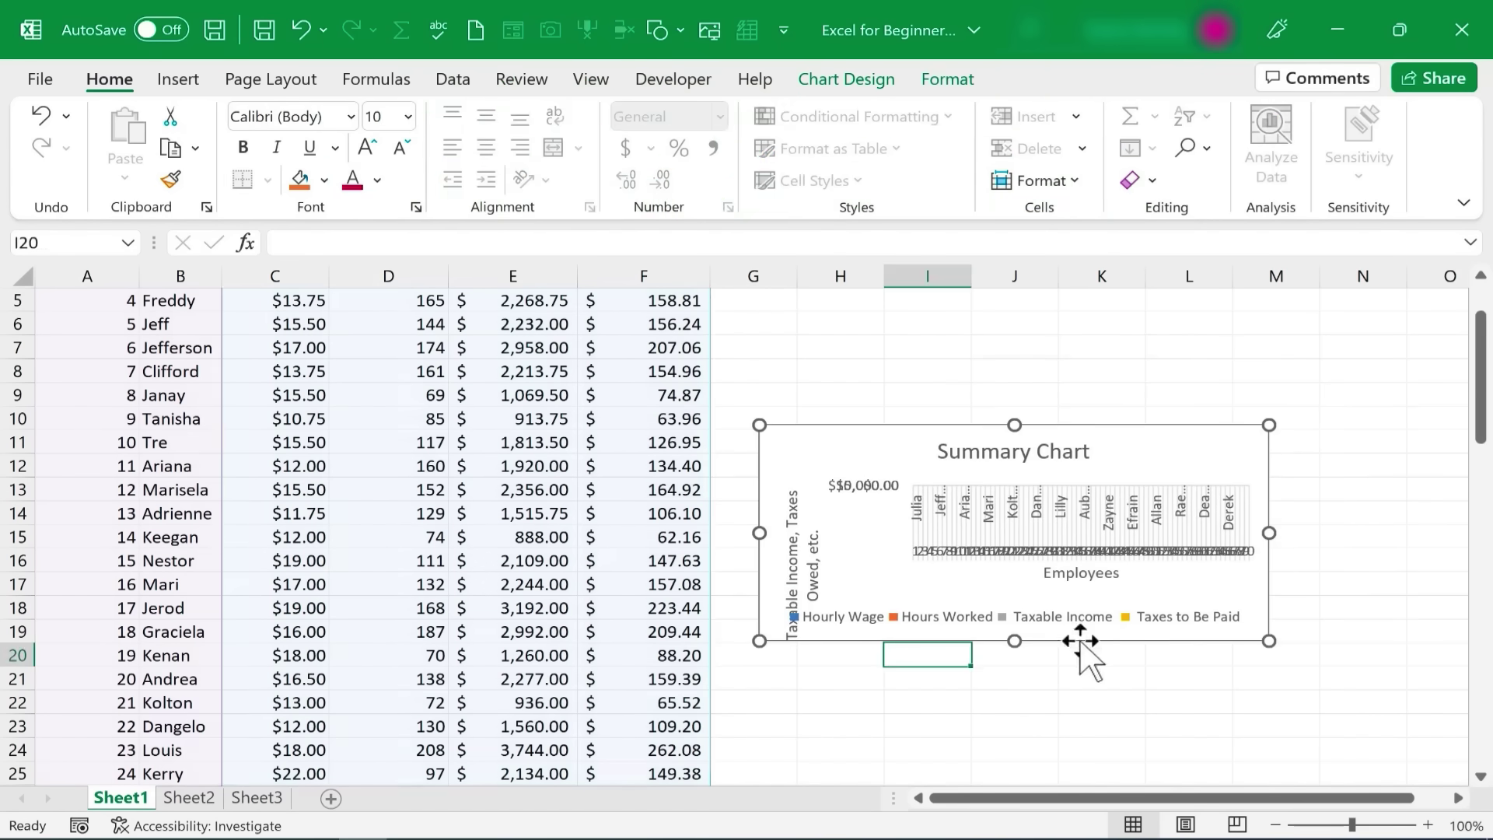
click(1170, 614)
drag(1269, 642, 1391, 727)
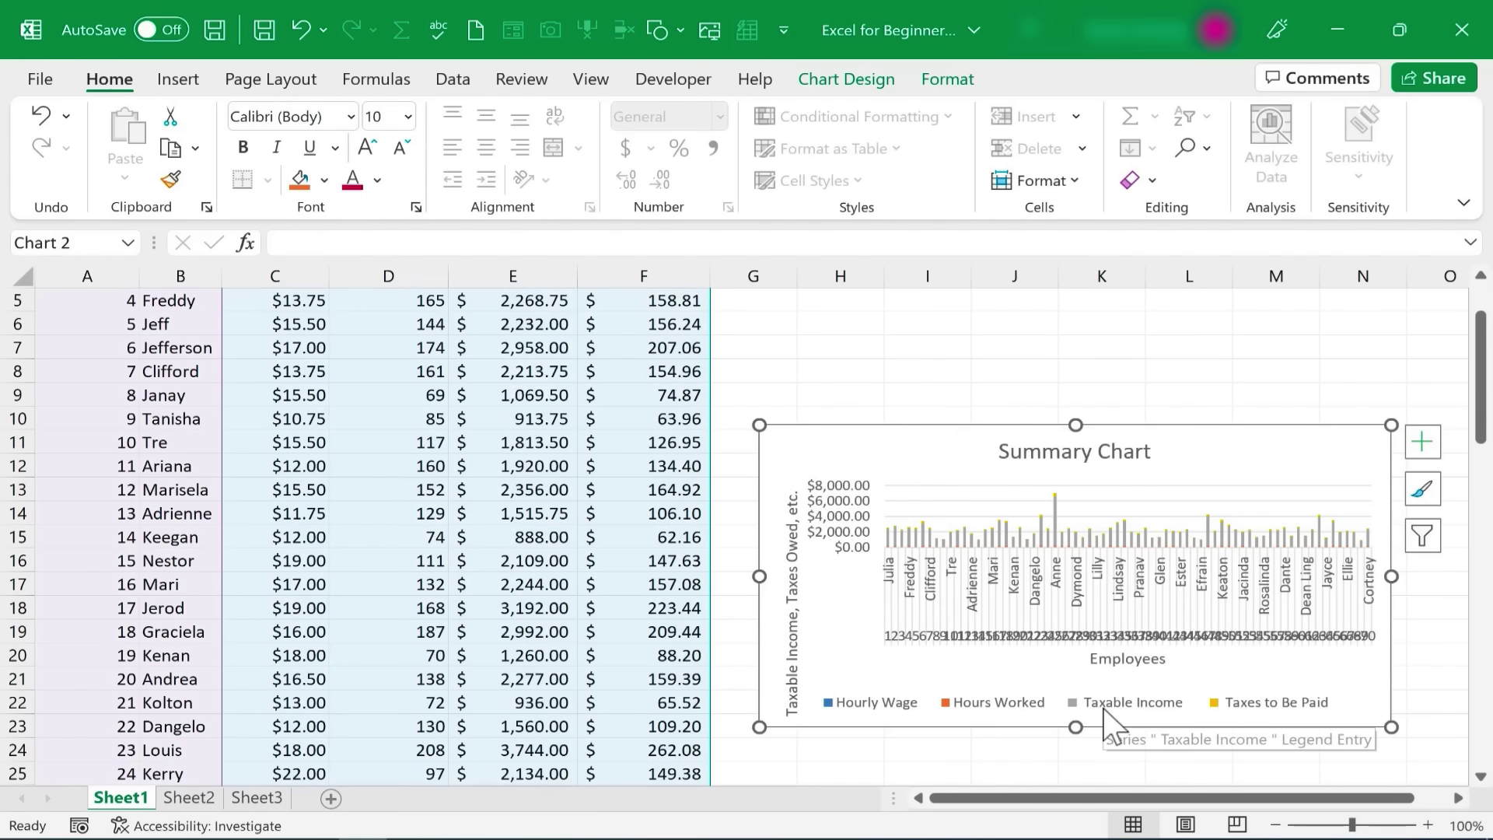
drag(1015, 800, 903, 813)
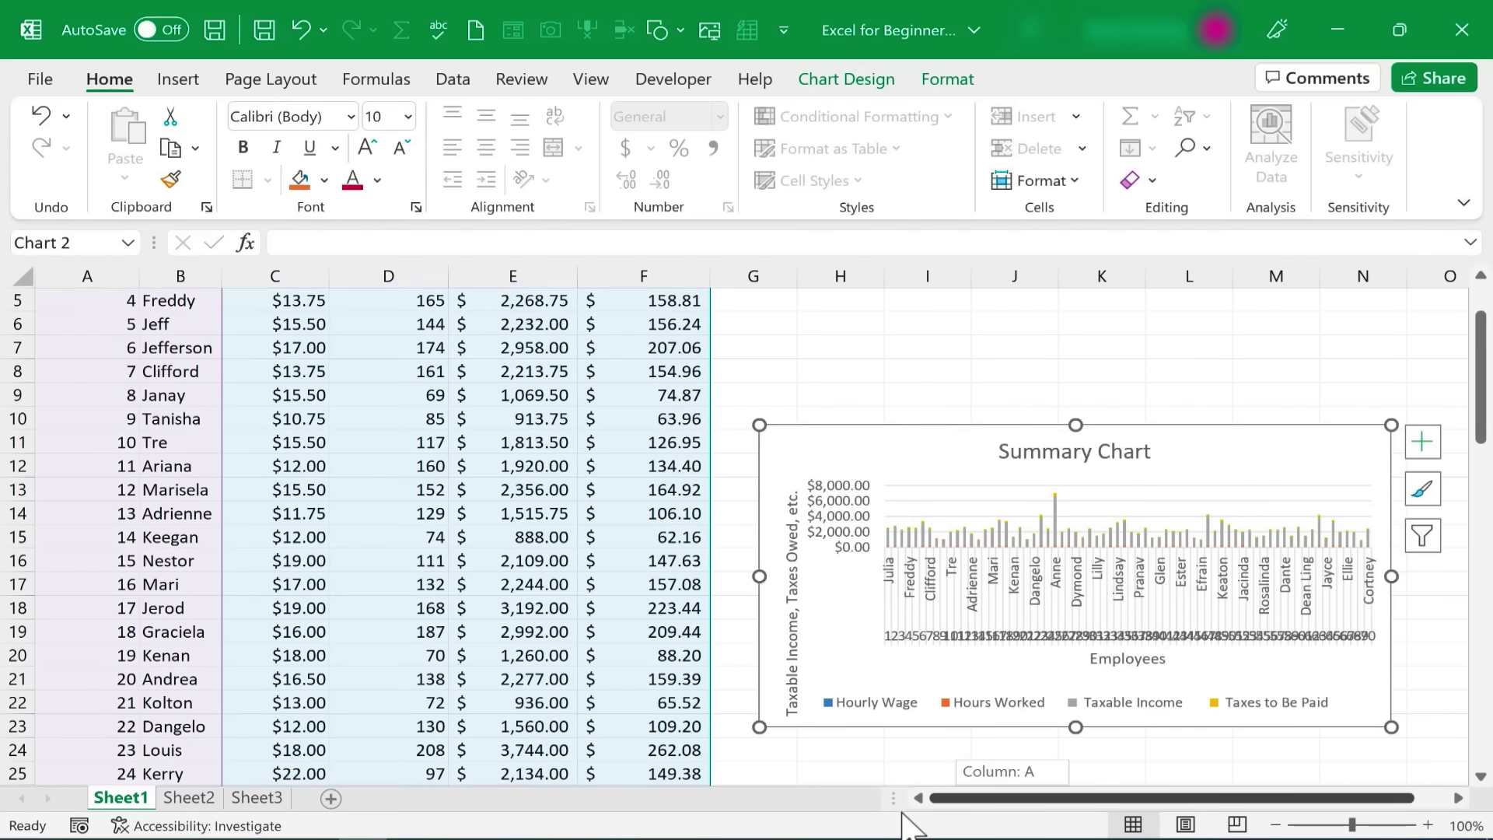
click(775, 397)
scroll(781, 397, up, 2)
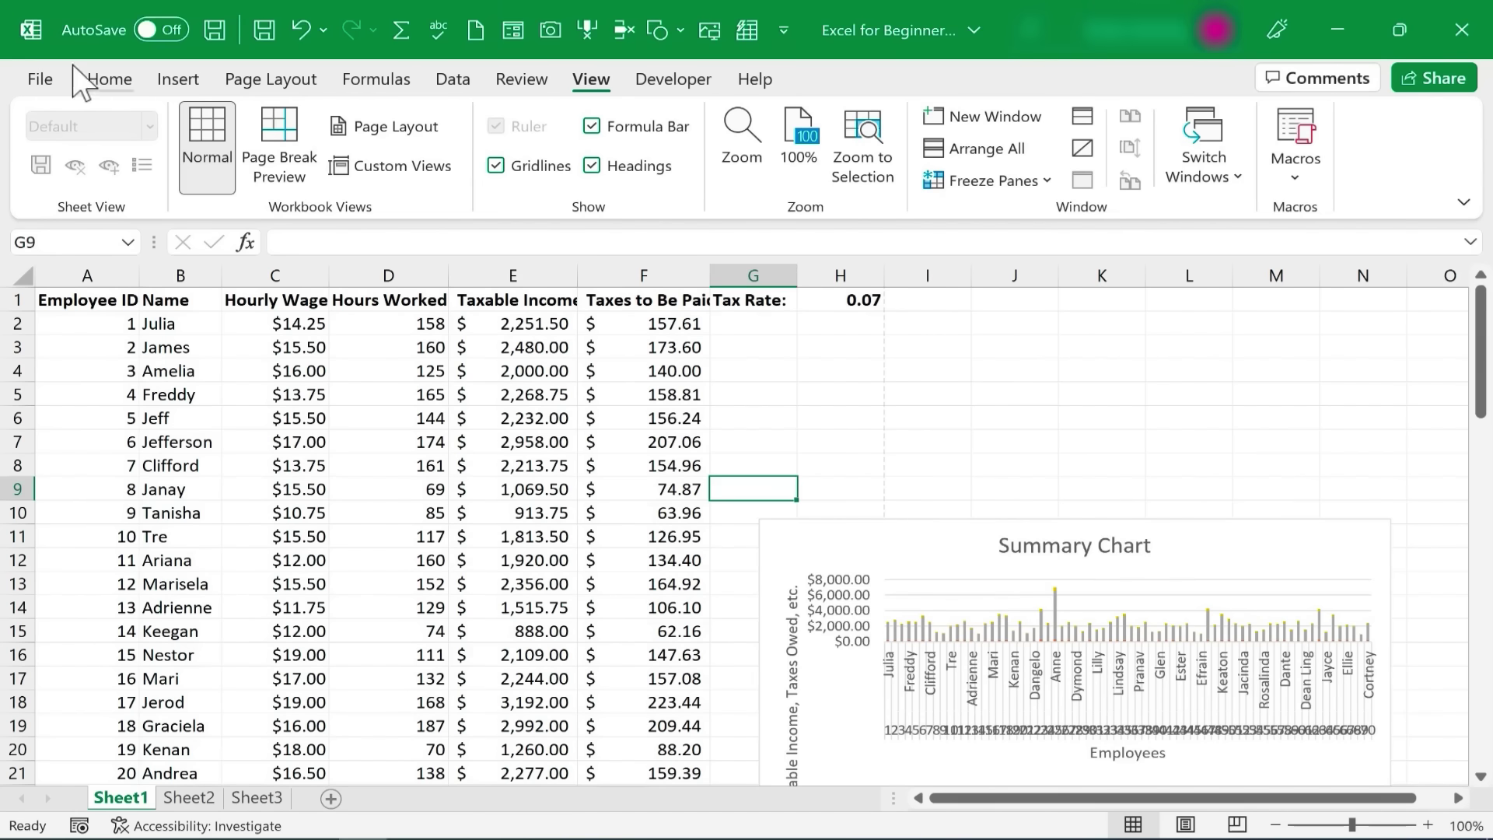
Look through all pages of the sheet's print preview to see how the table and chart split, and return to the sheet
click(51, 74)
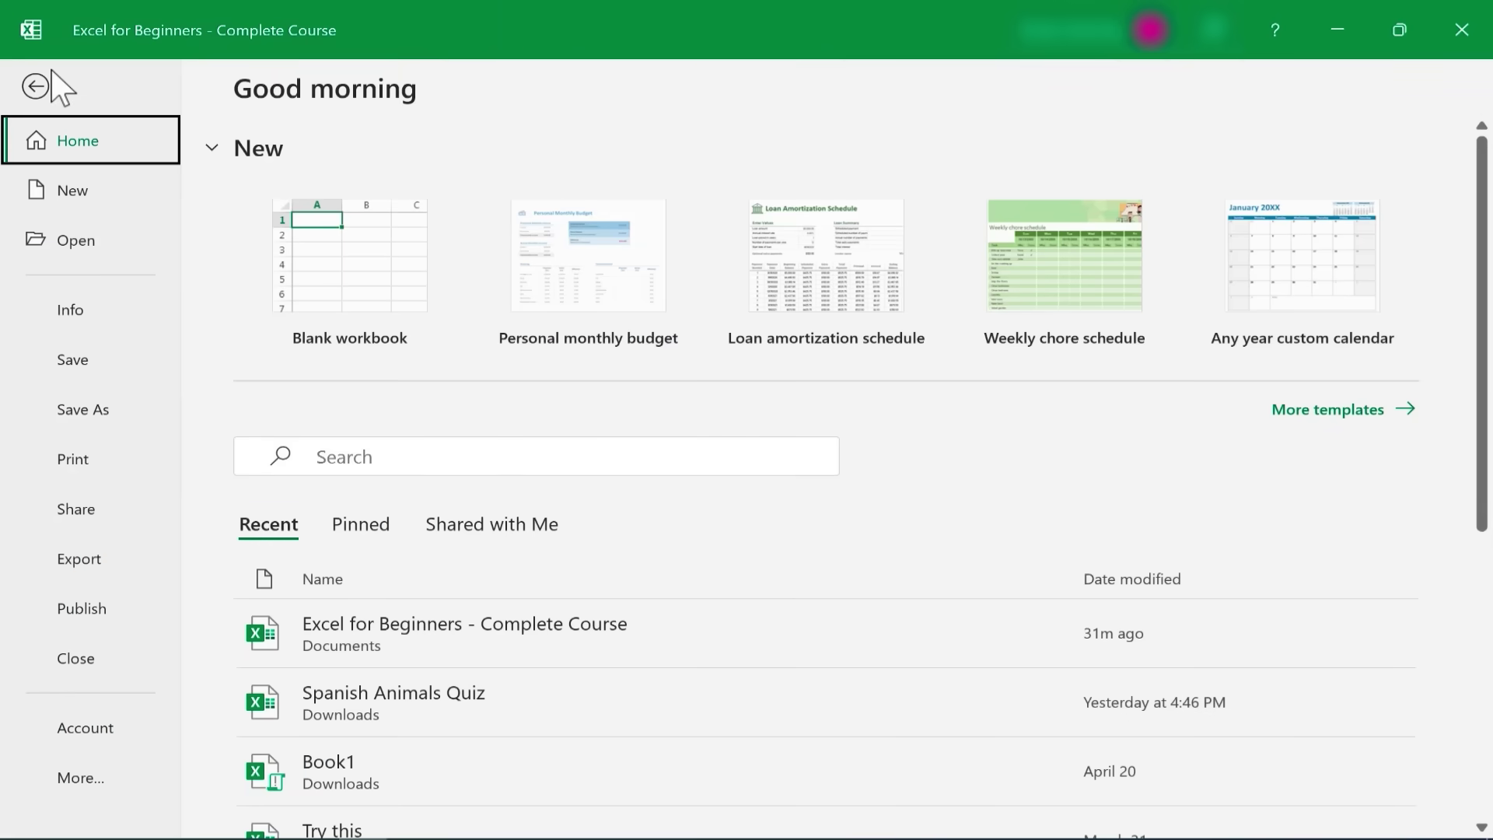
click(78, 461)
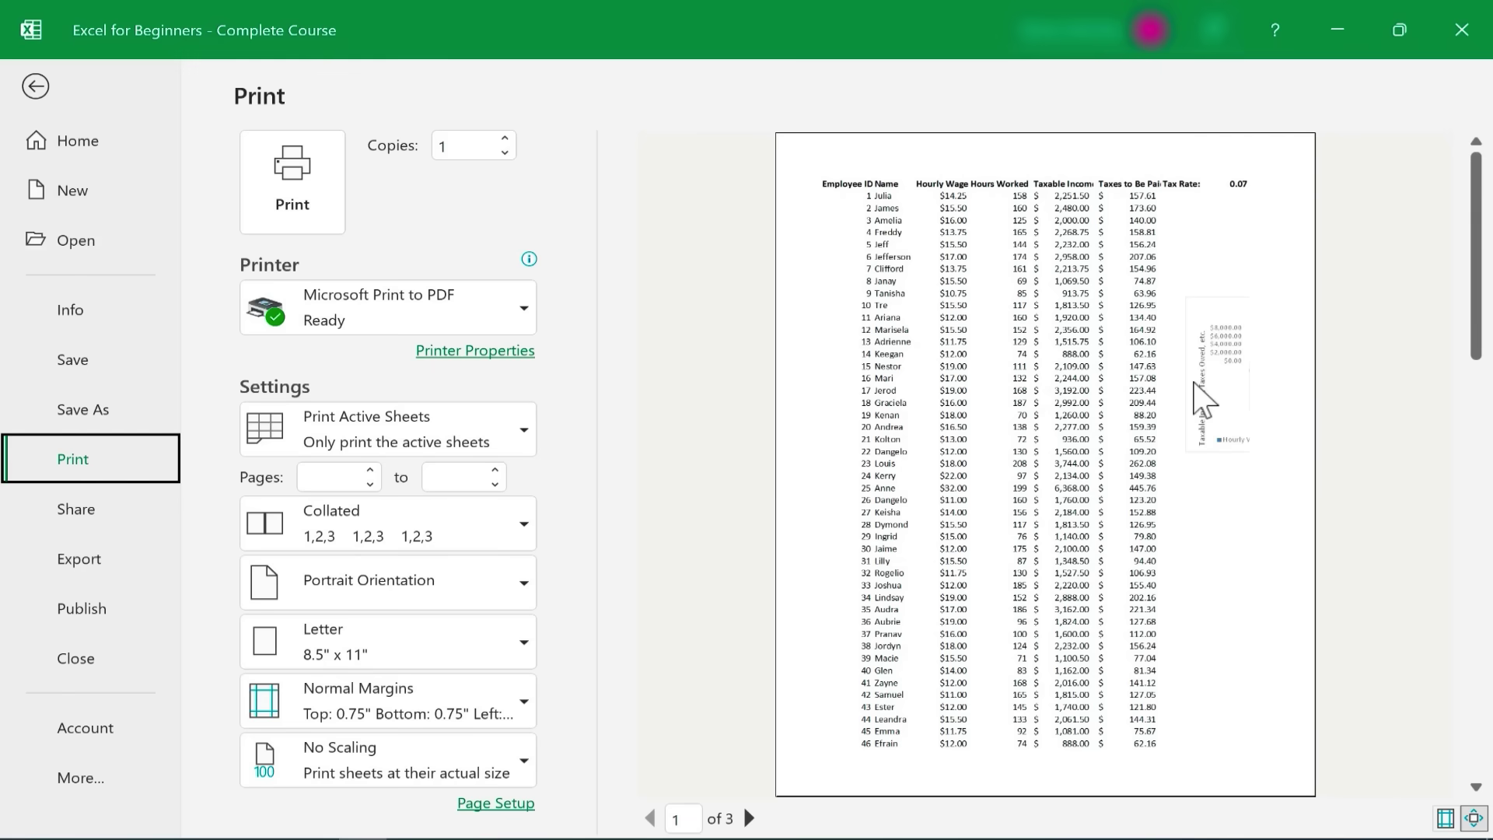
drag(1478, 199, 1168, 549)
scroll(1168, 549, down, 2)
scroll(1089, 420, up, 1)
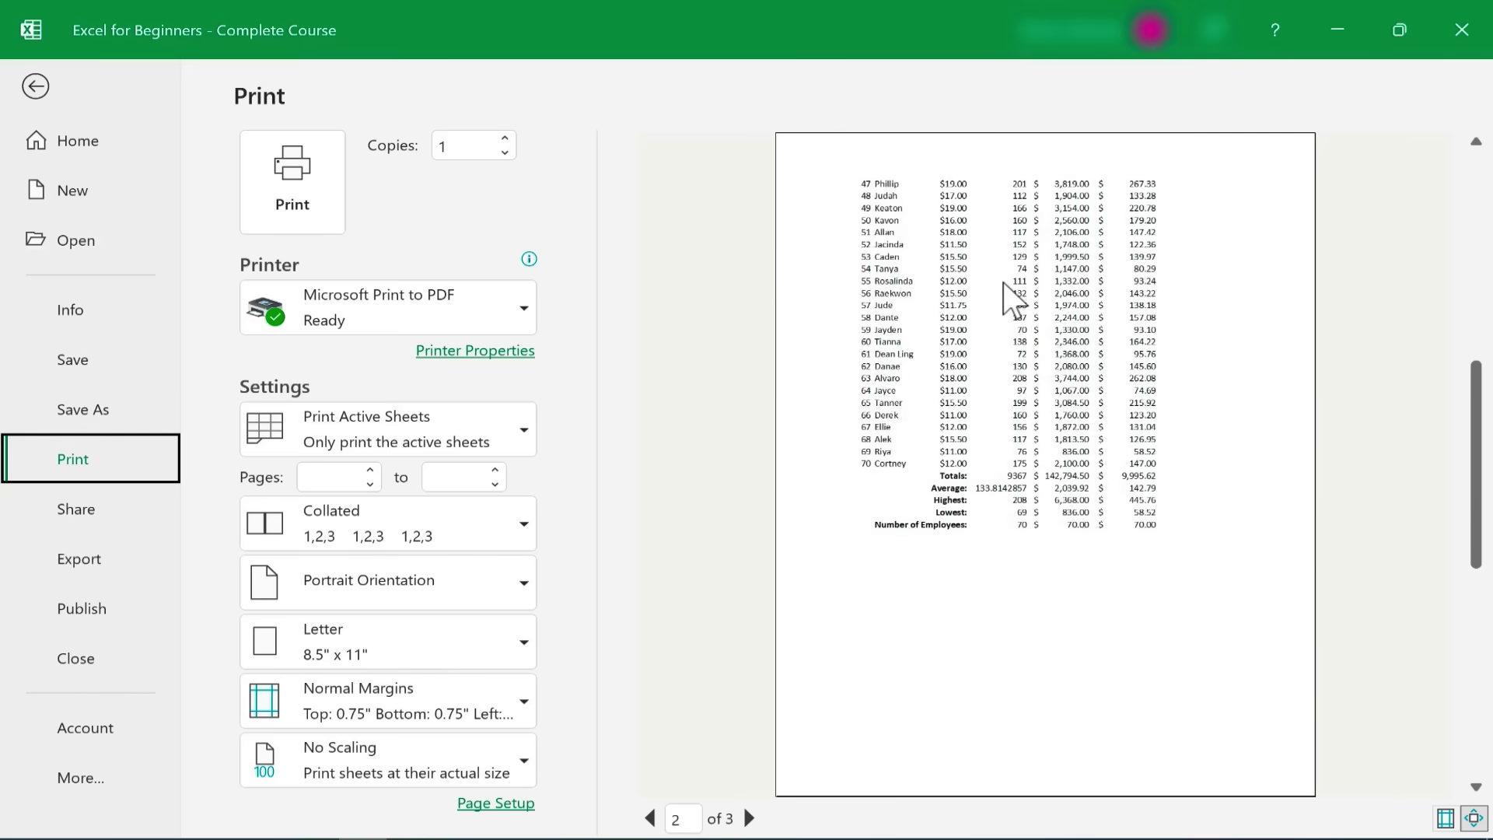
scroll(1003, 282, down, 1)
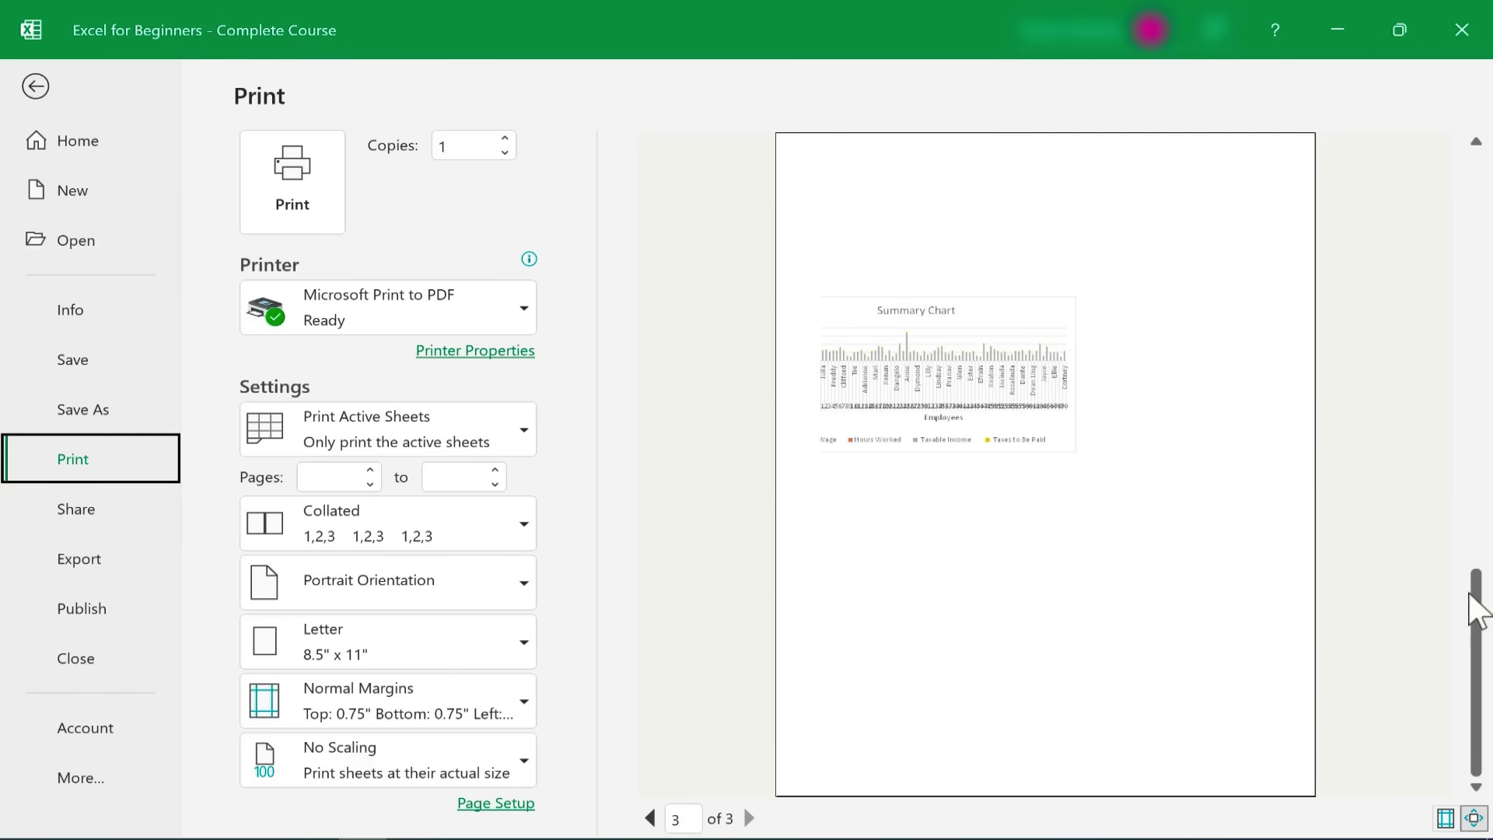
drag(1472, 607, 1433, 240)
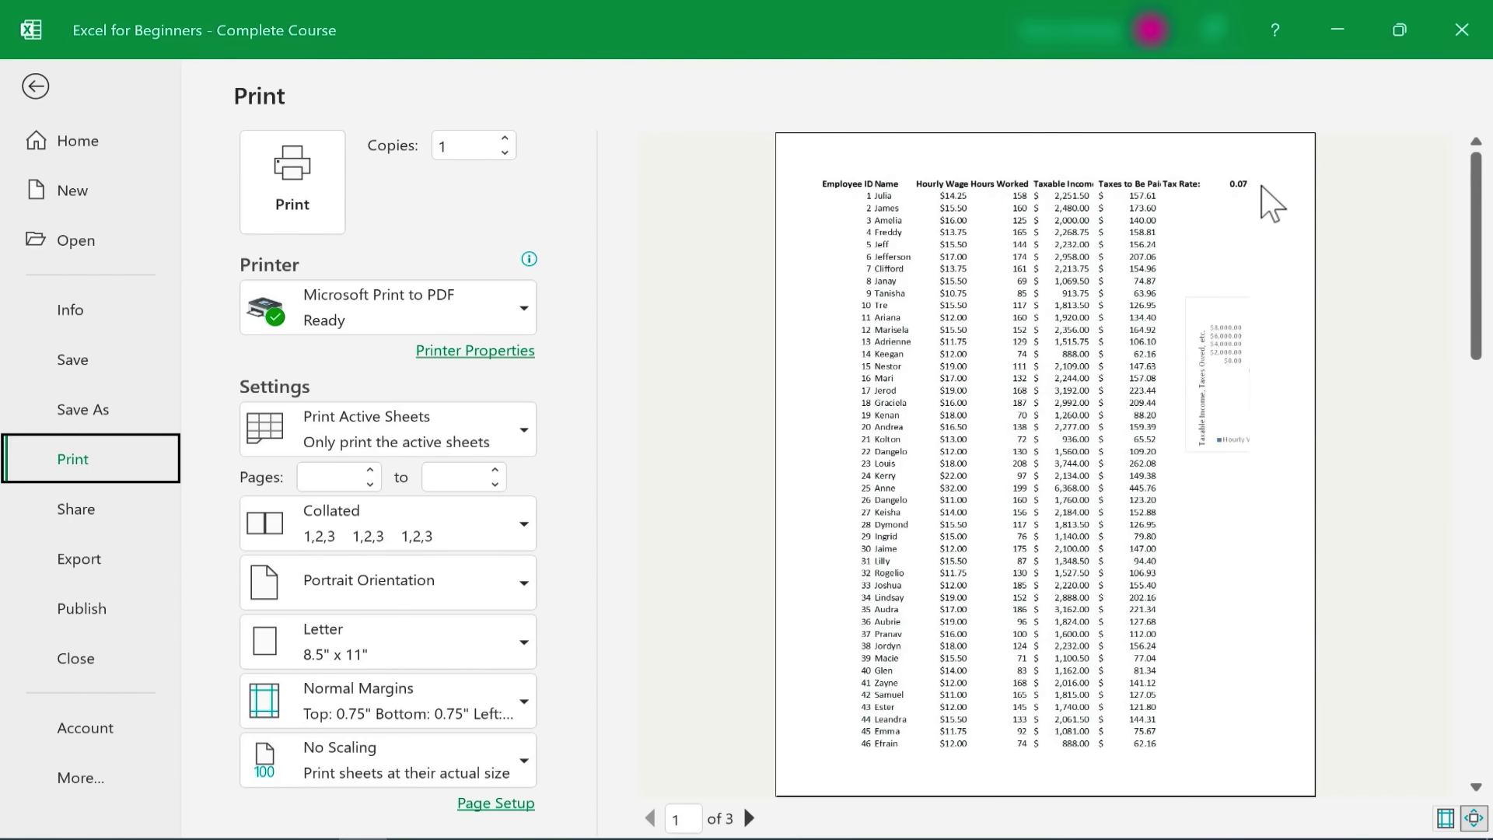
click(37, 75)
Enter "Hello" in cell I1
click(942, 309)
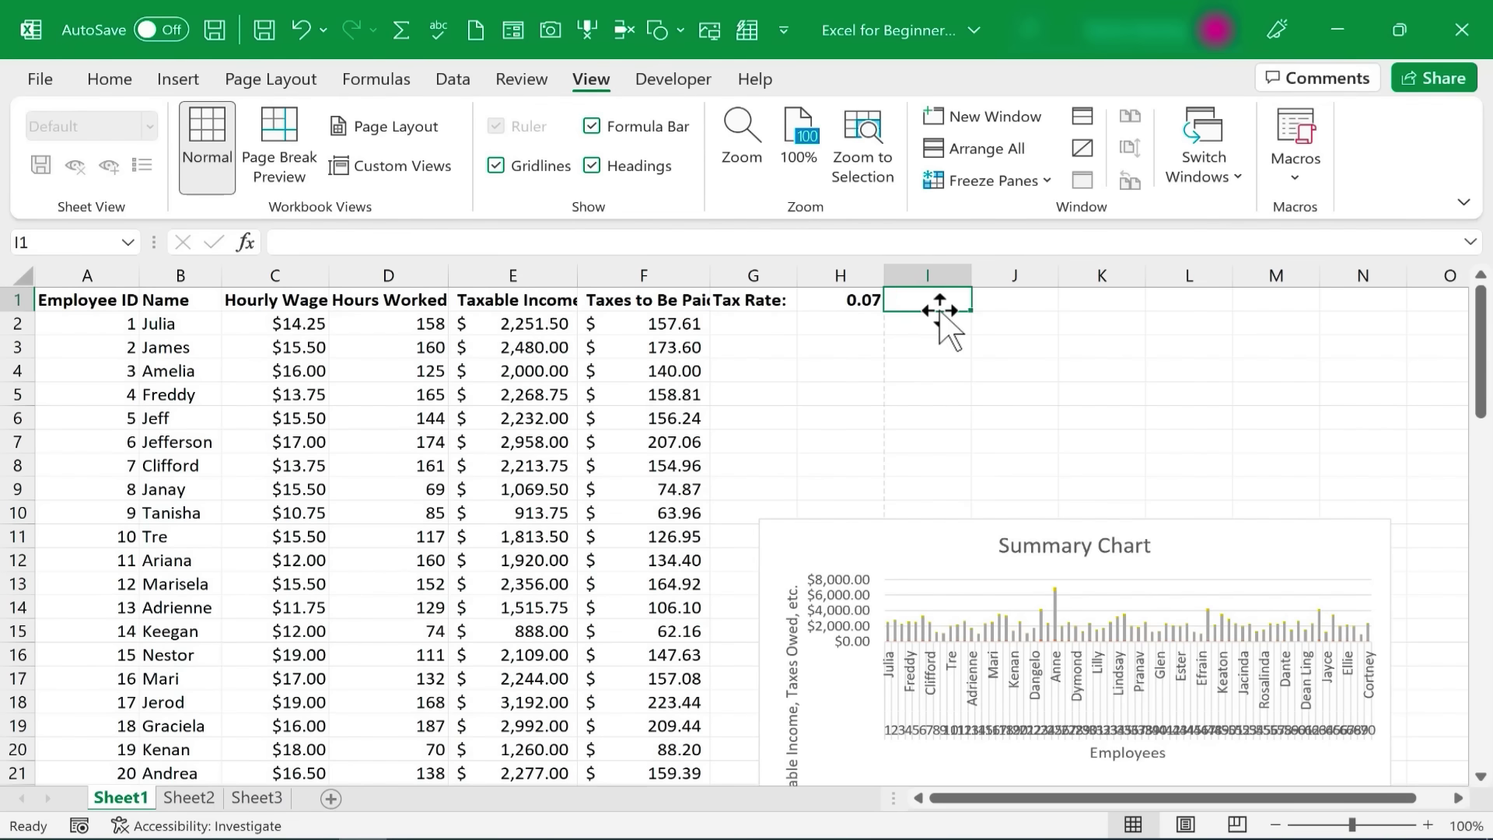
text(Hello)
key(Return)
key(Return)
key(Return)
key(Return)
Check in the print preview which page the cell I1 text prints on, and return to the sheet
click(45, 81)
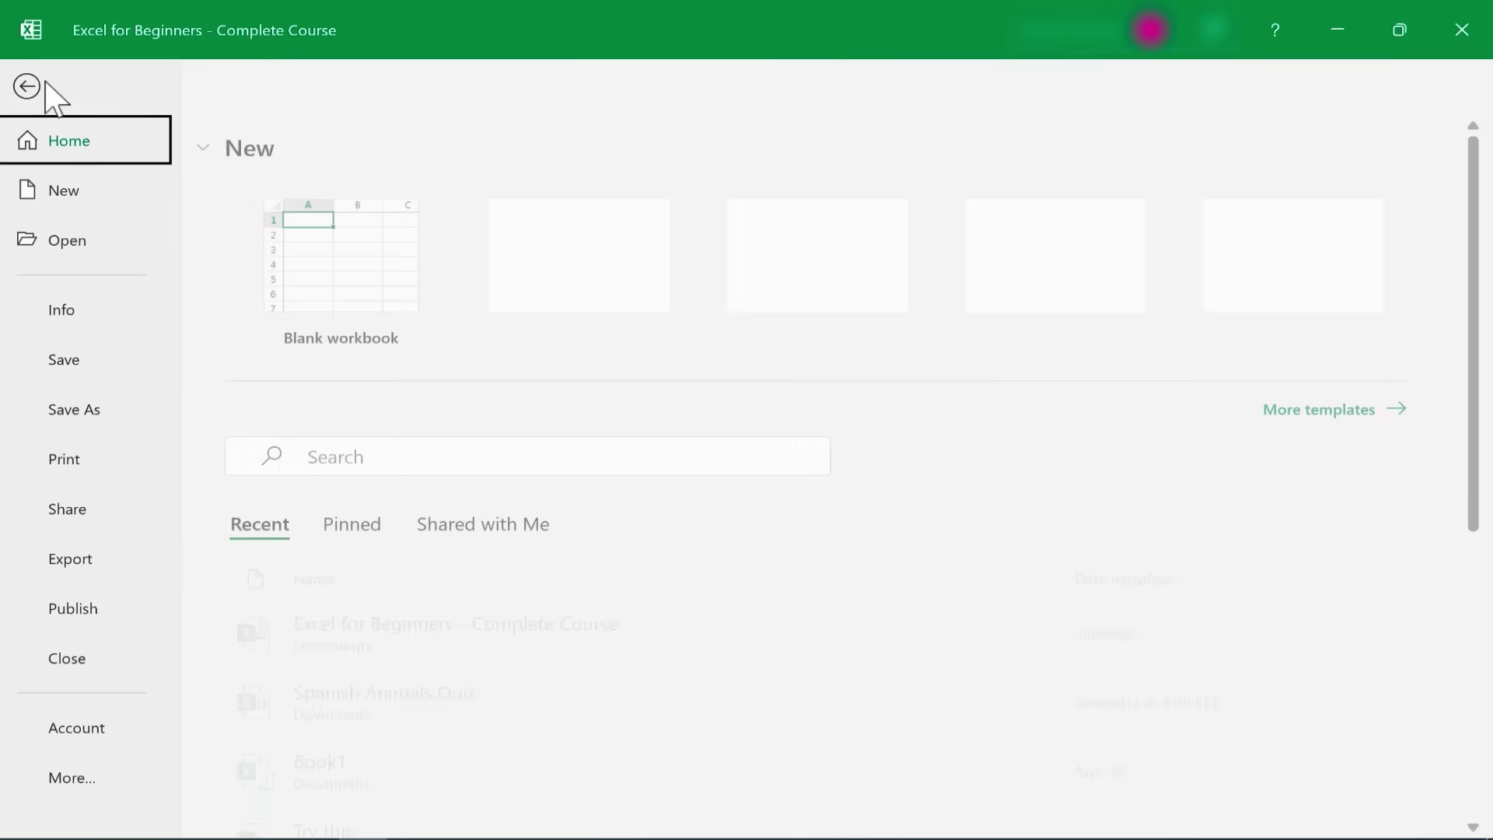
click(67, 467)
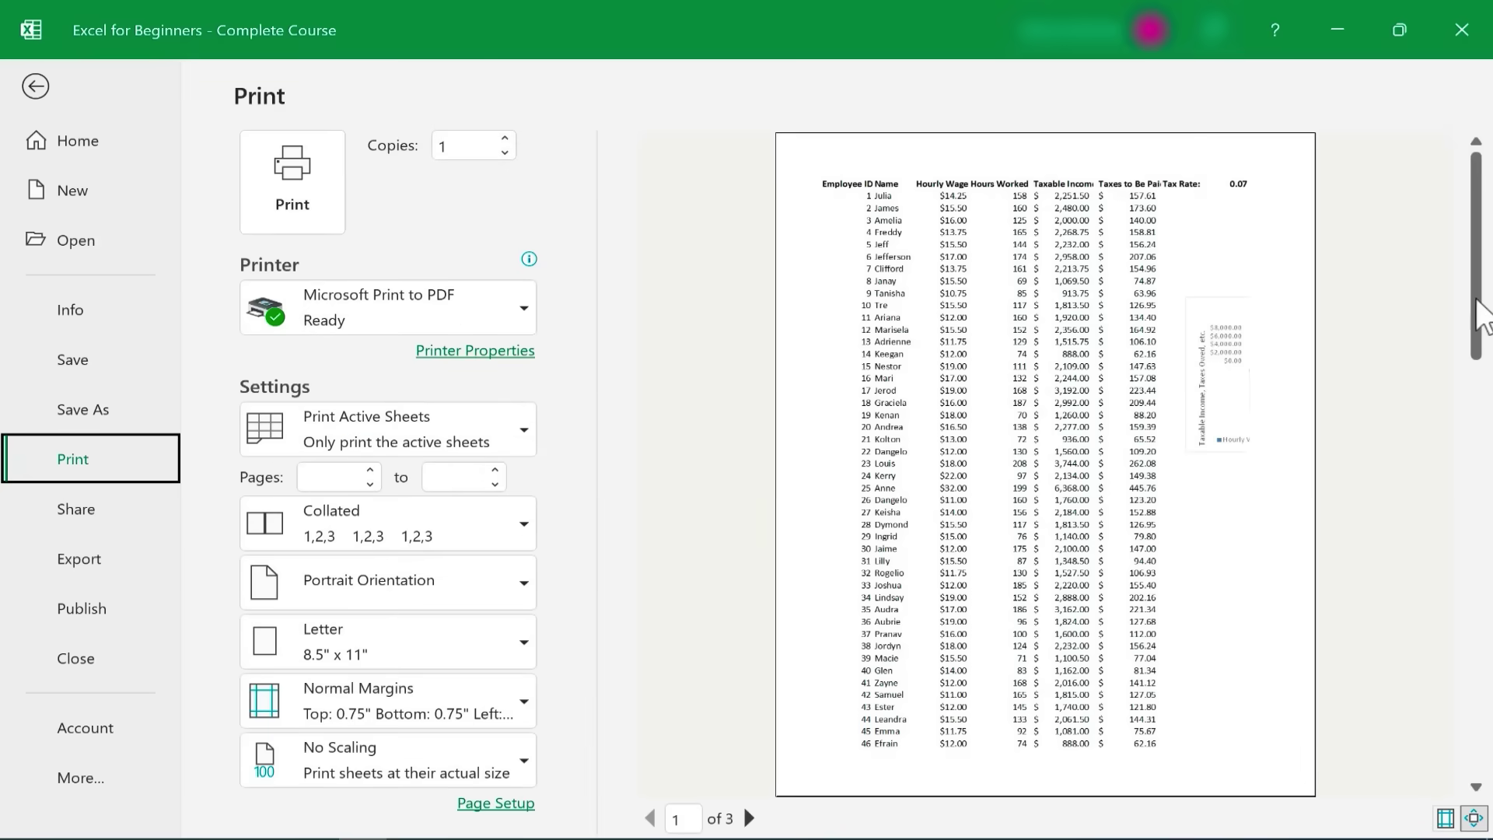
click(1476, 786)
click(1475, 786)
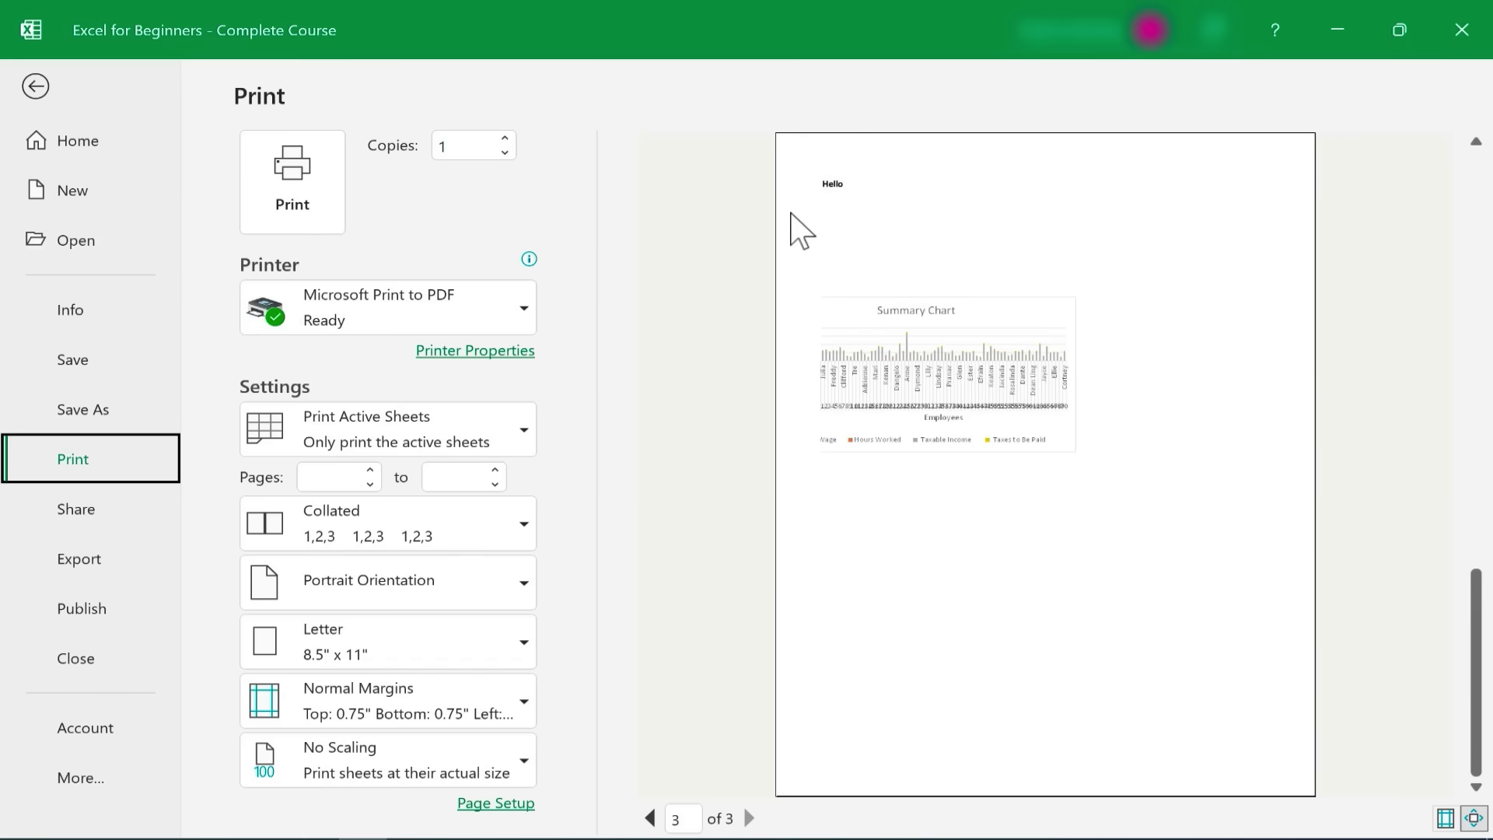
click(34, 84)
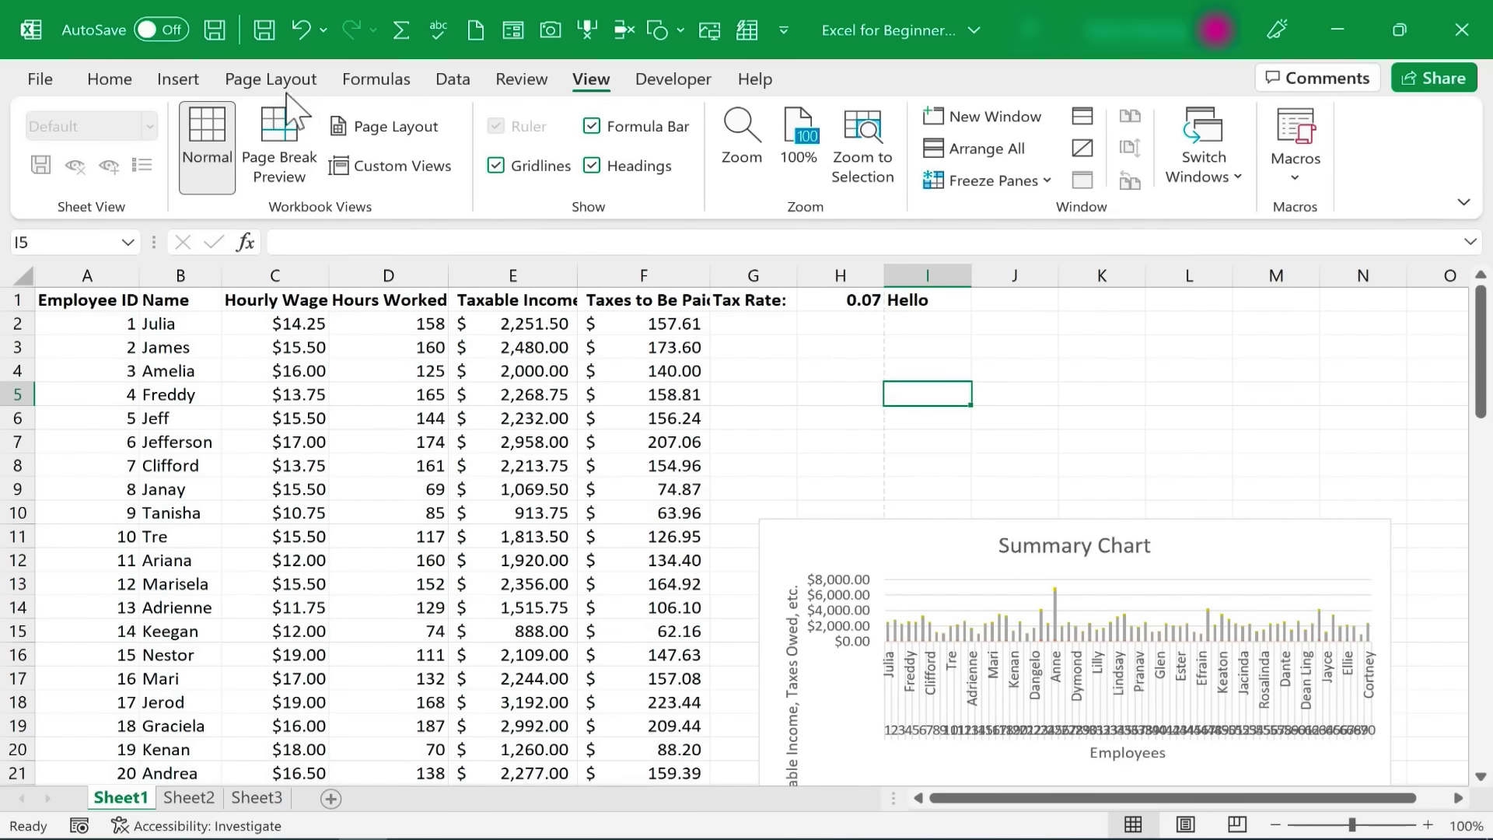
Set the sheet's page orientation to Landscape
click(265, 84)
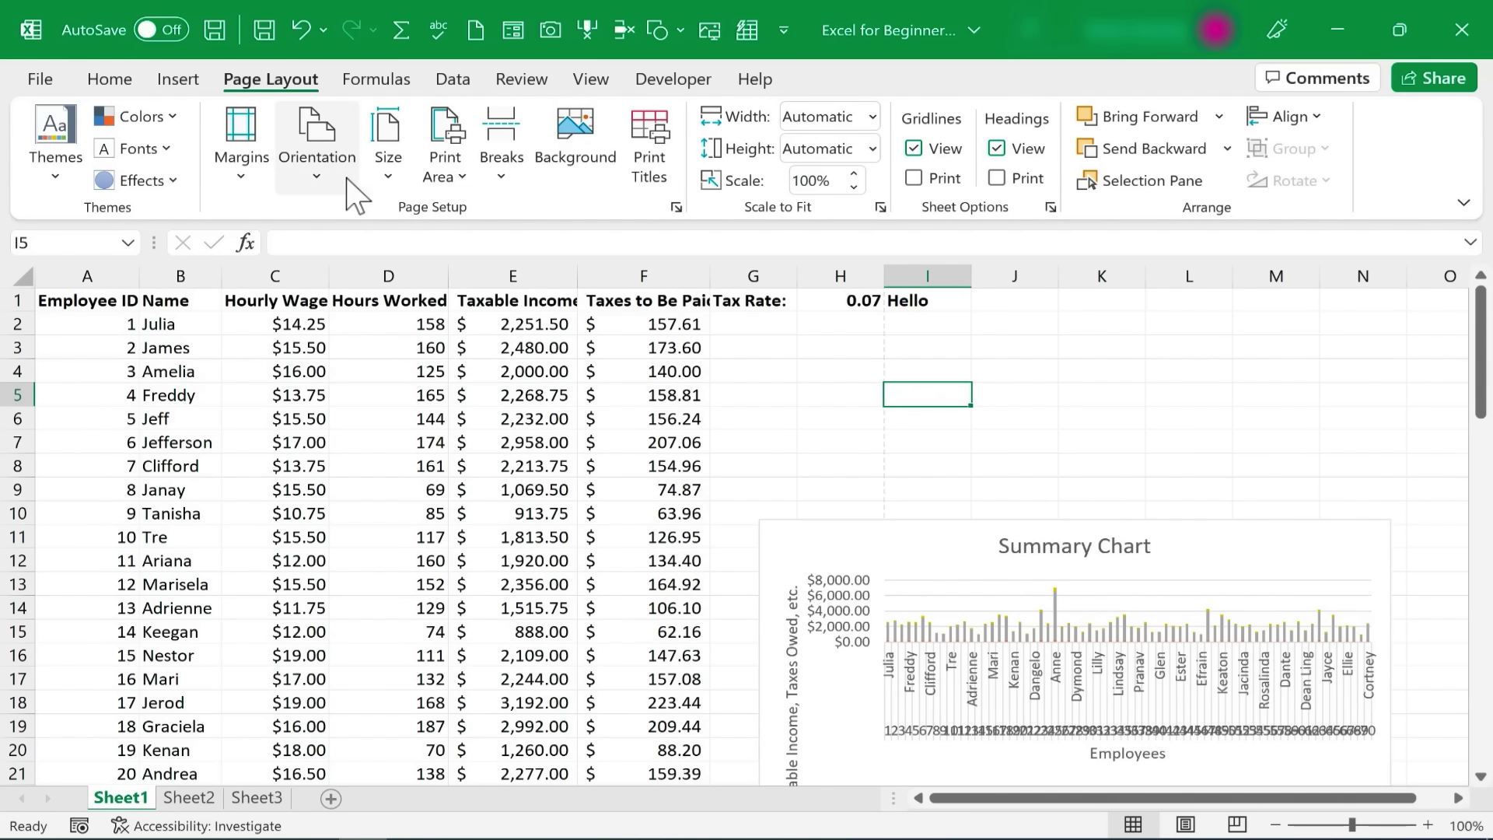
click(322, 177)
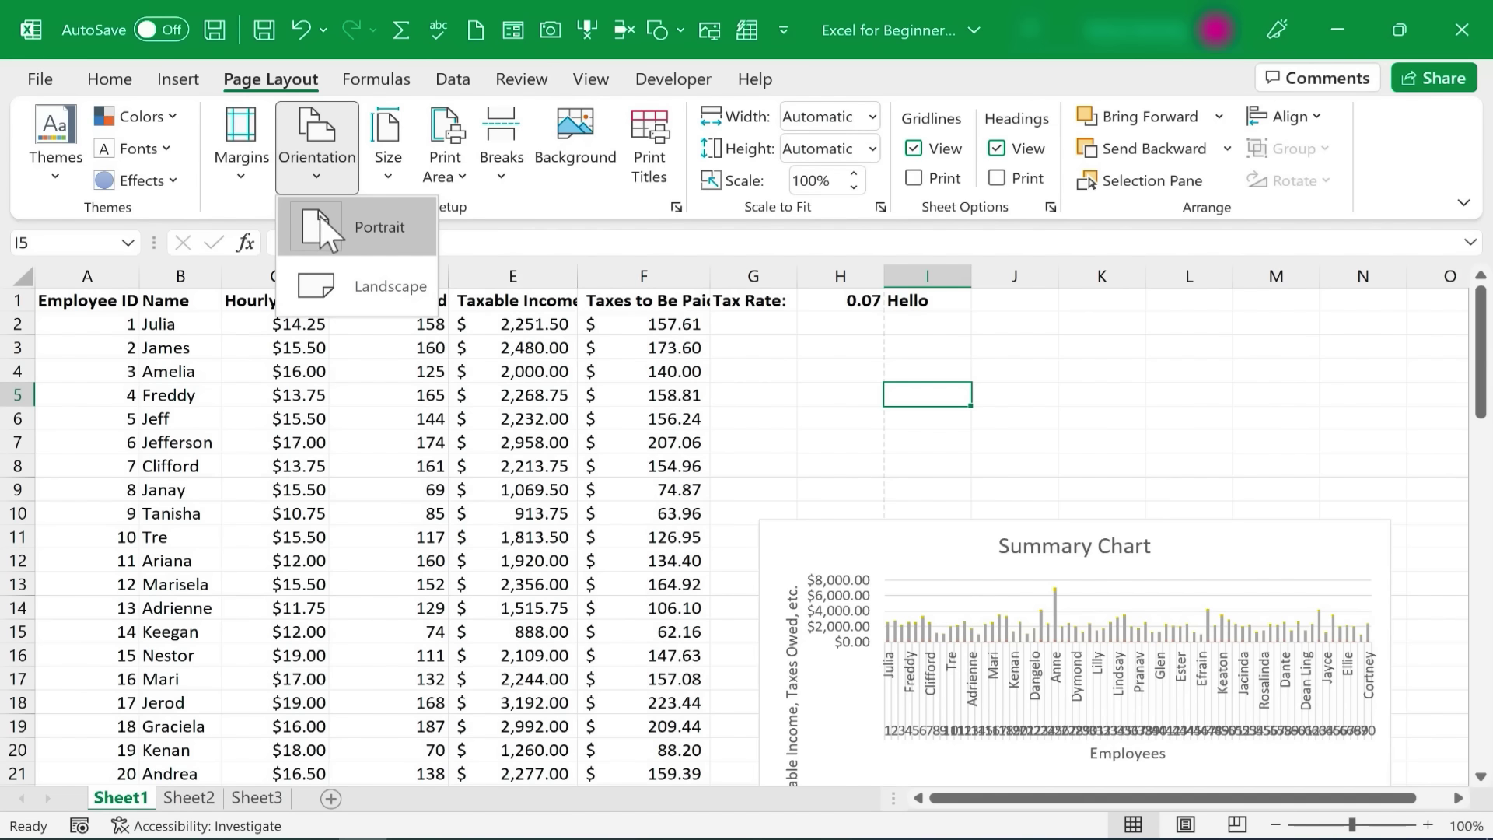
click(296, 283)
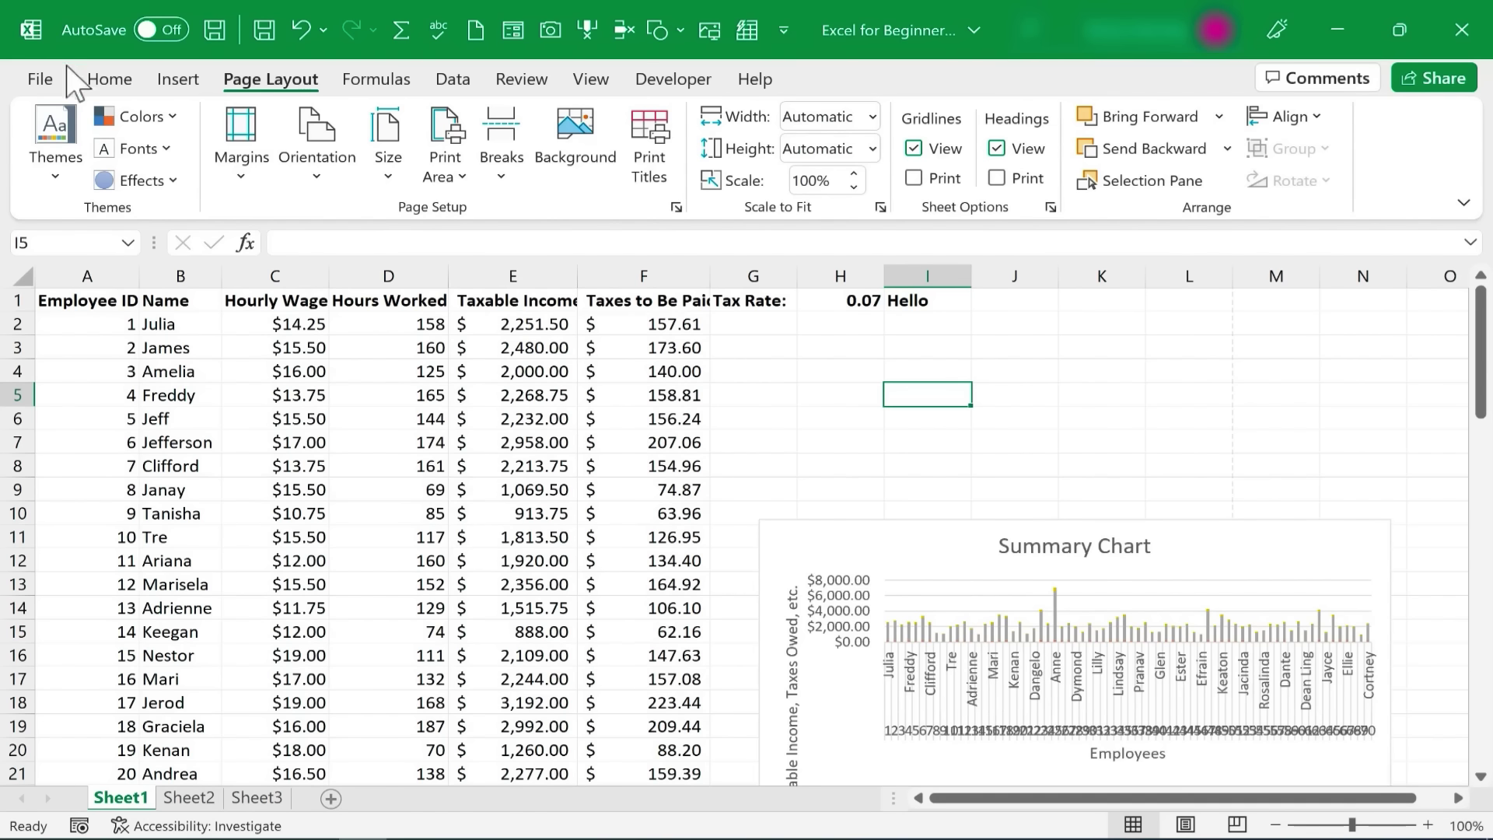
Review every page of the landscape print preview for the layout of the table and chart, and return to the sheet
click(39, 82)
click(72, 459)
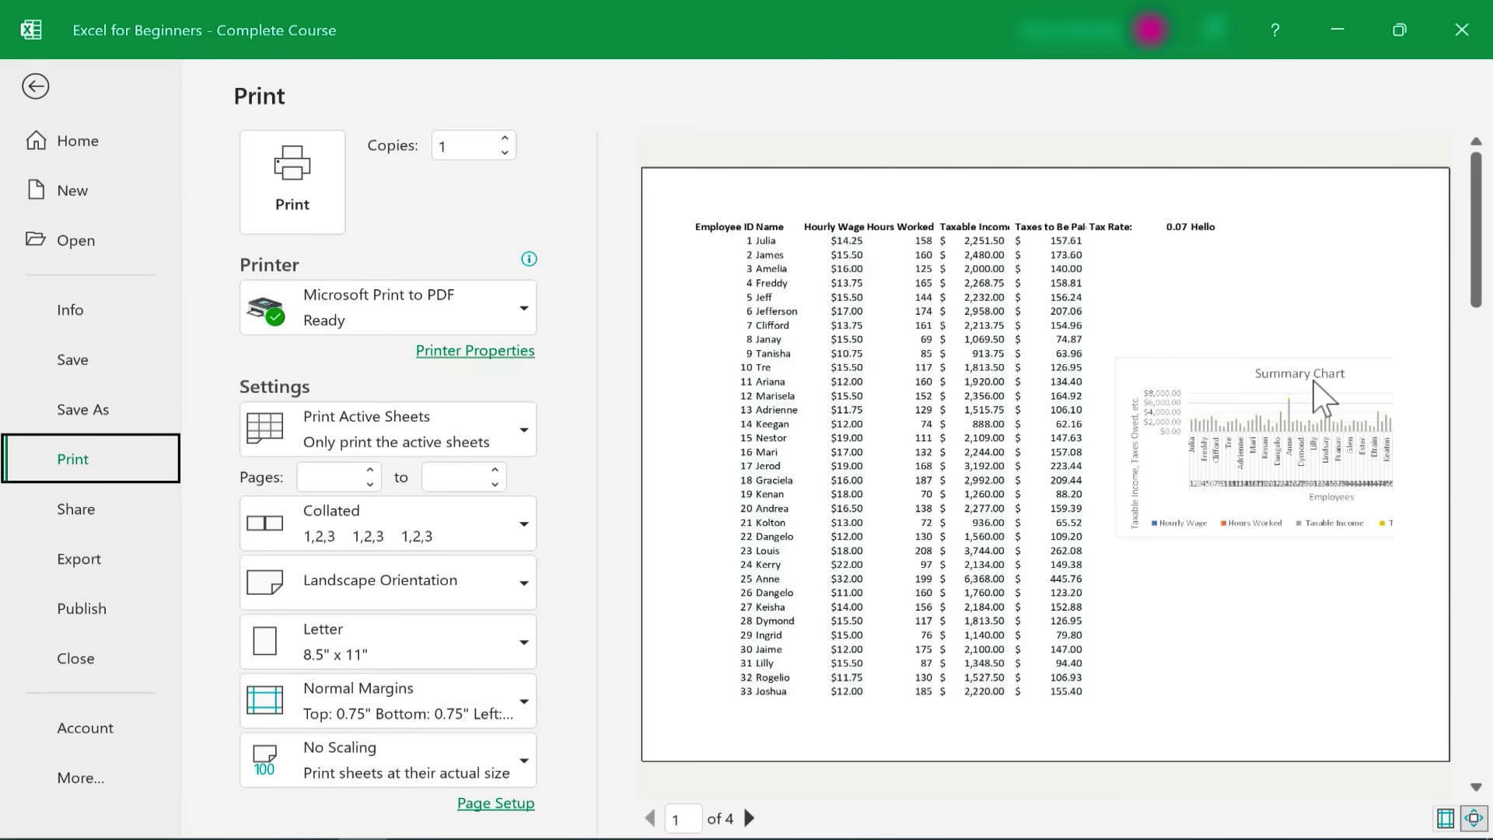
scroll(1476, 293, down, 1)
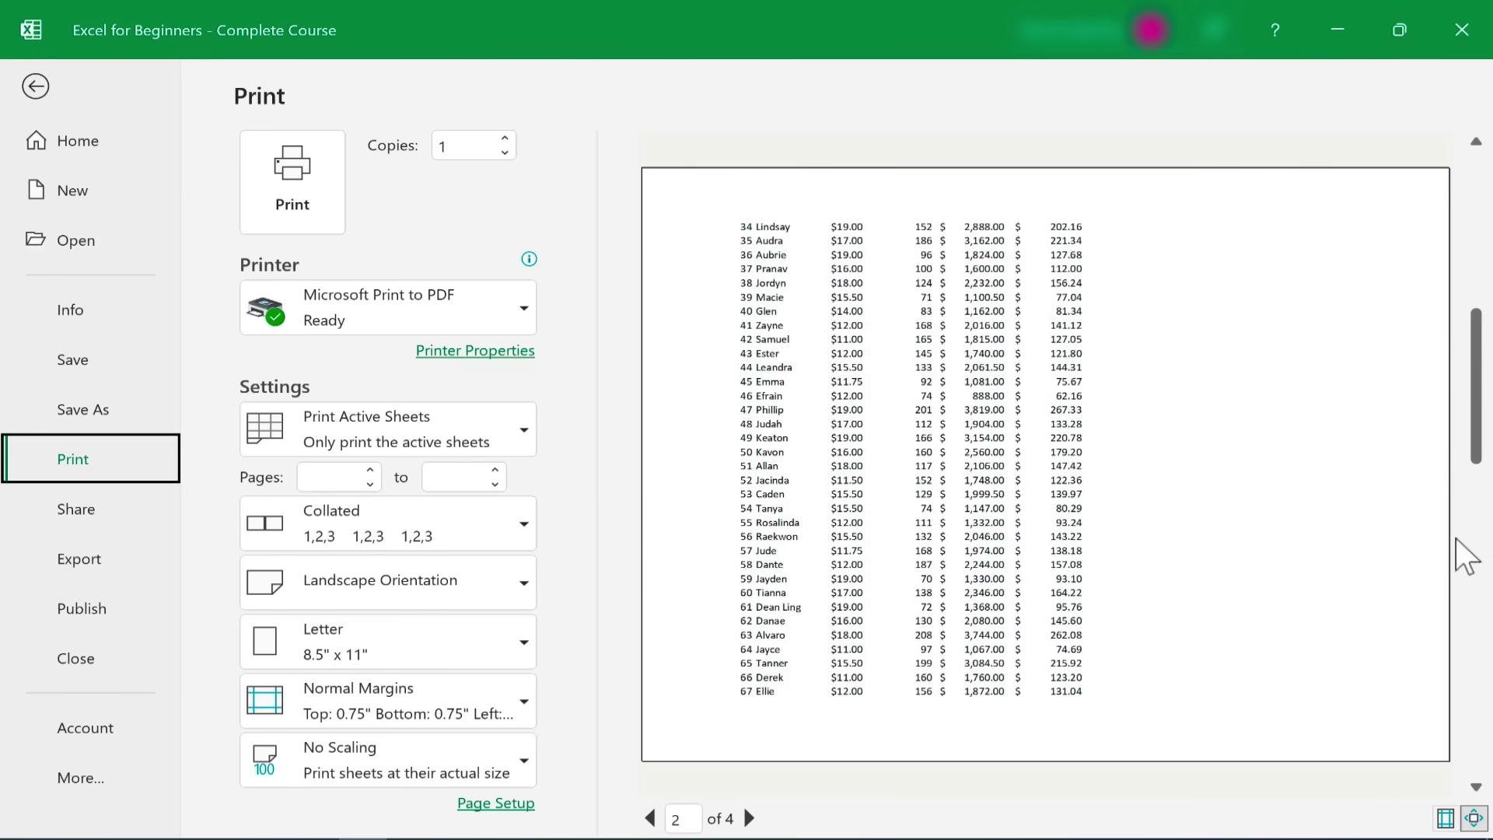
click(1476, 787)
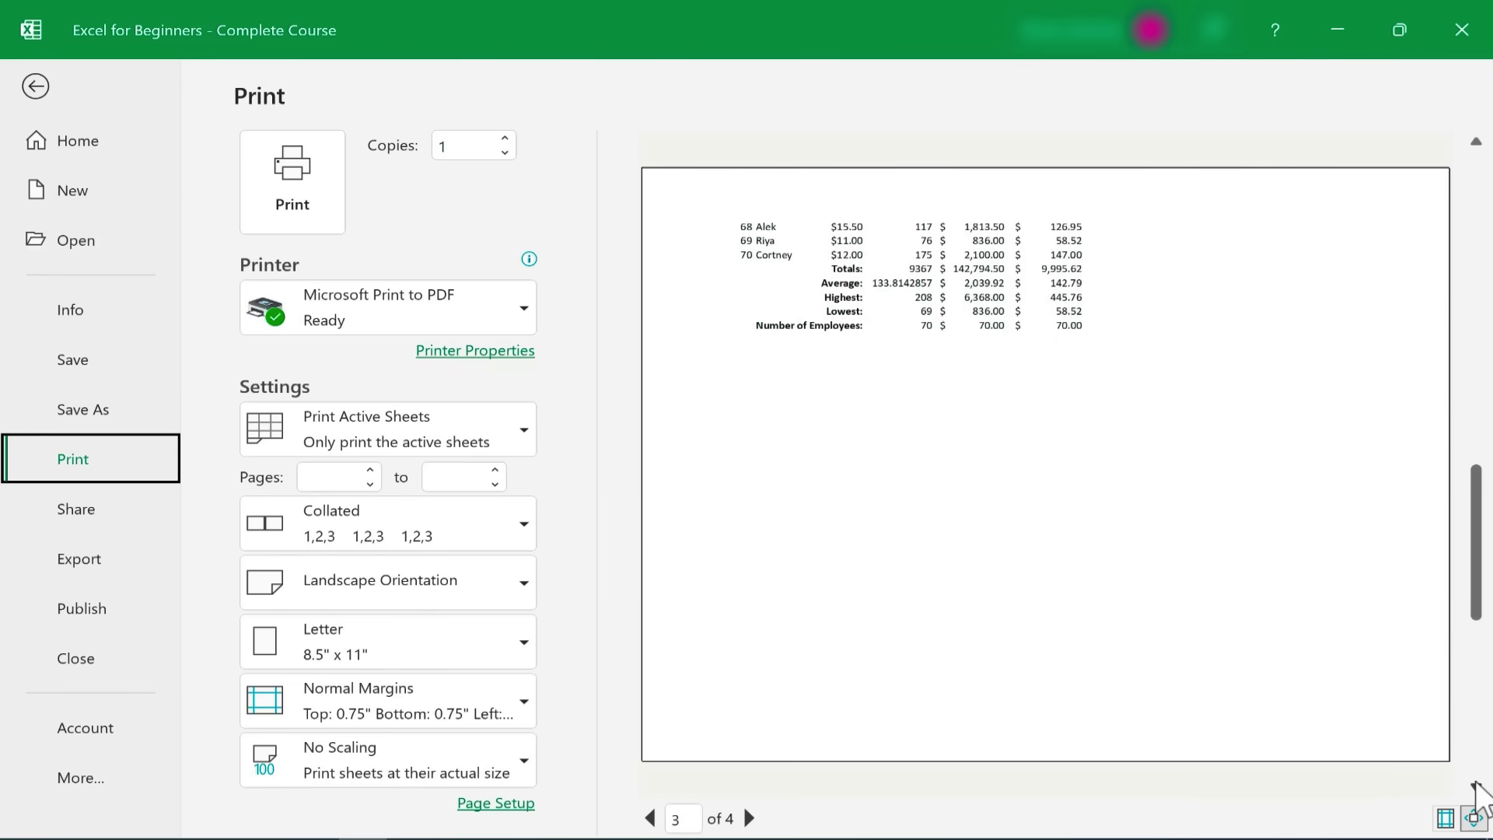
click(1475, 784)
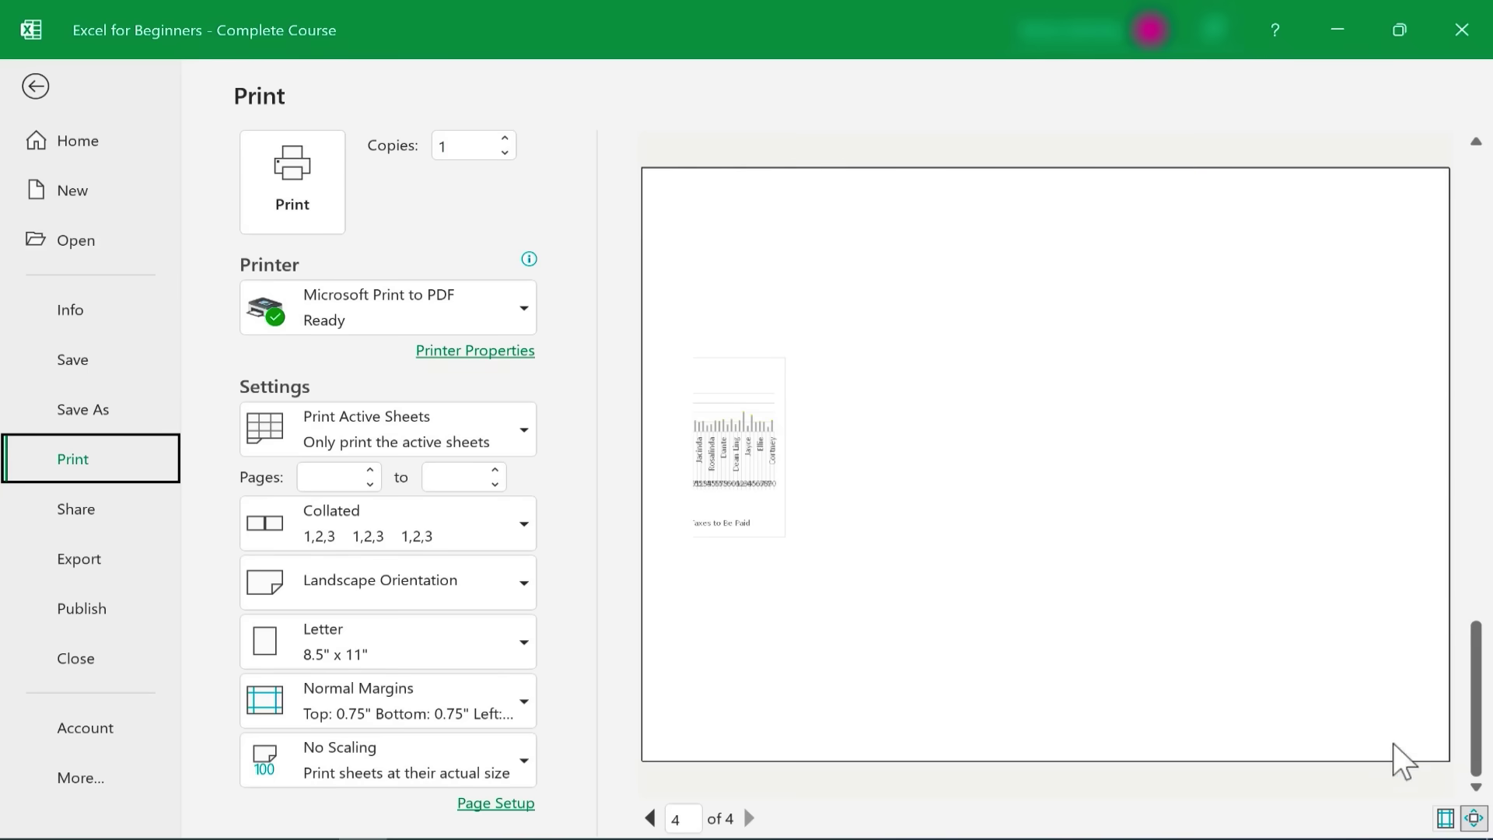
click(39, 85)
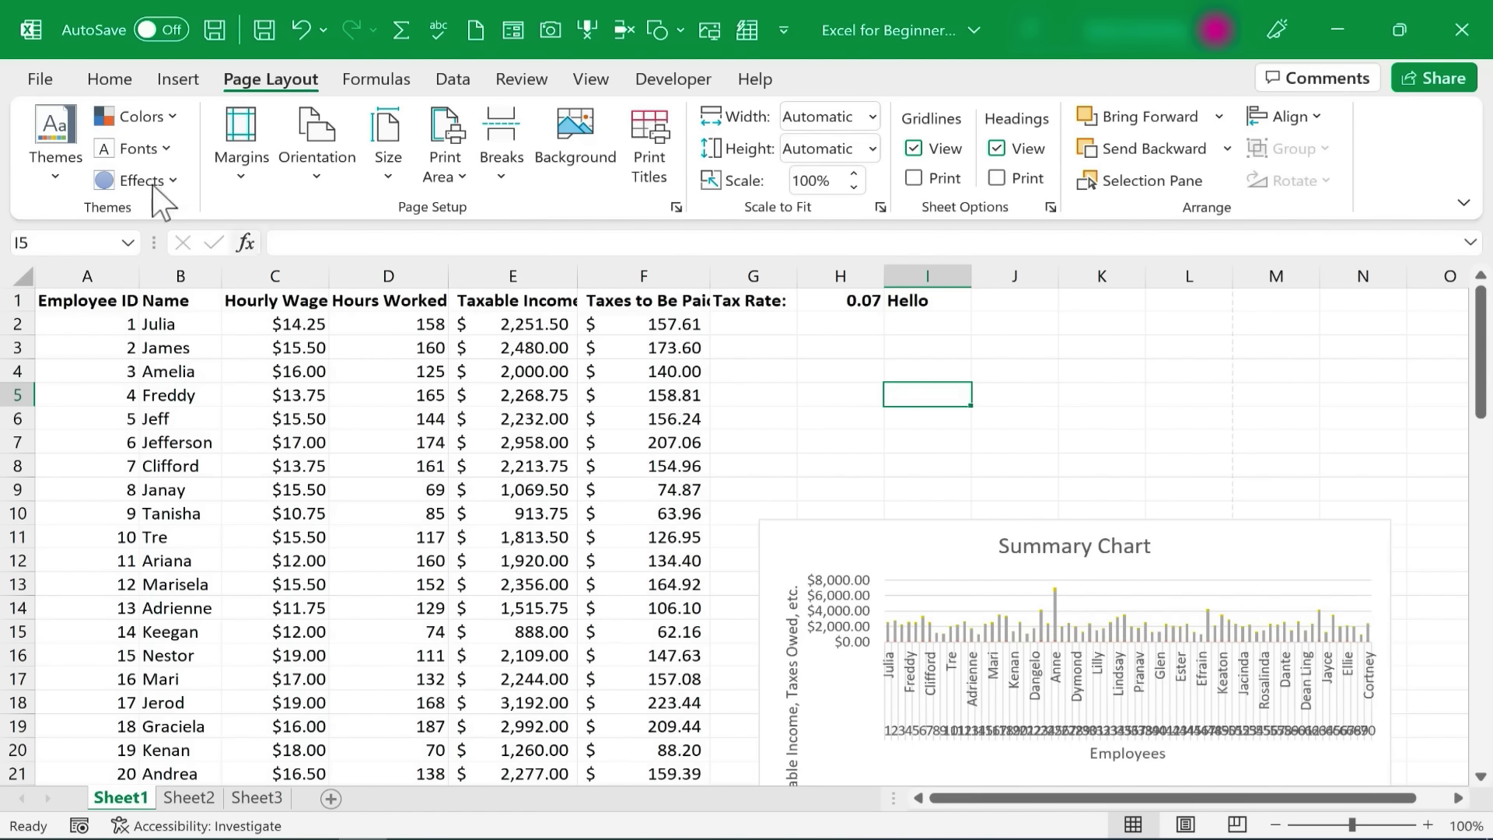
Switch the sheet to Page Break Preview and examine the page divisions down to the summary rows
click(588, 78)
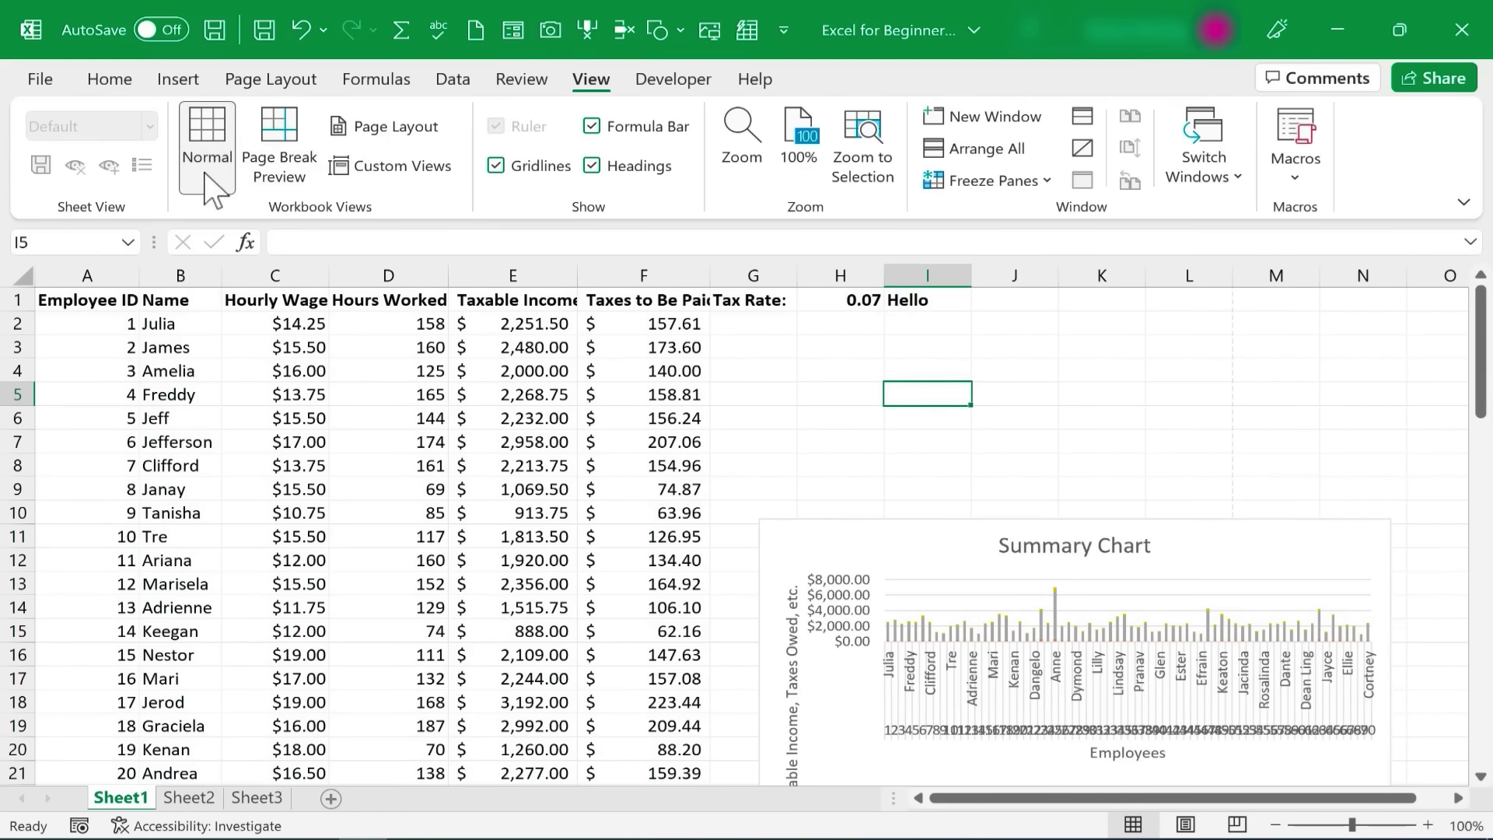
click(290, 167)
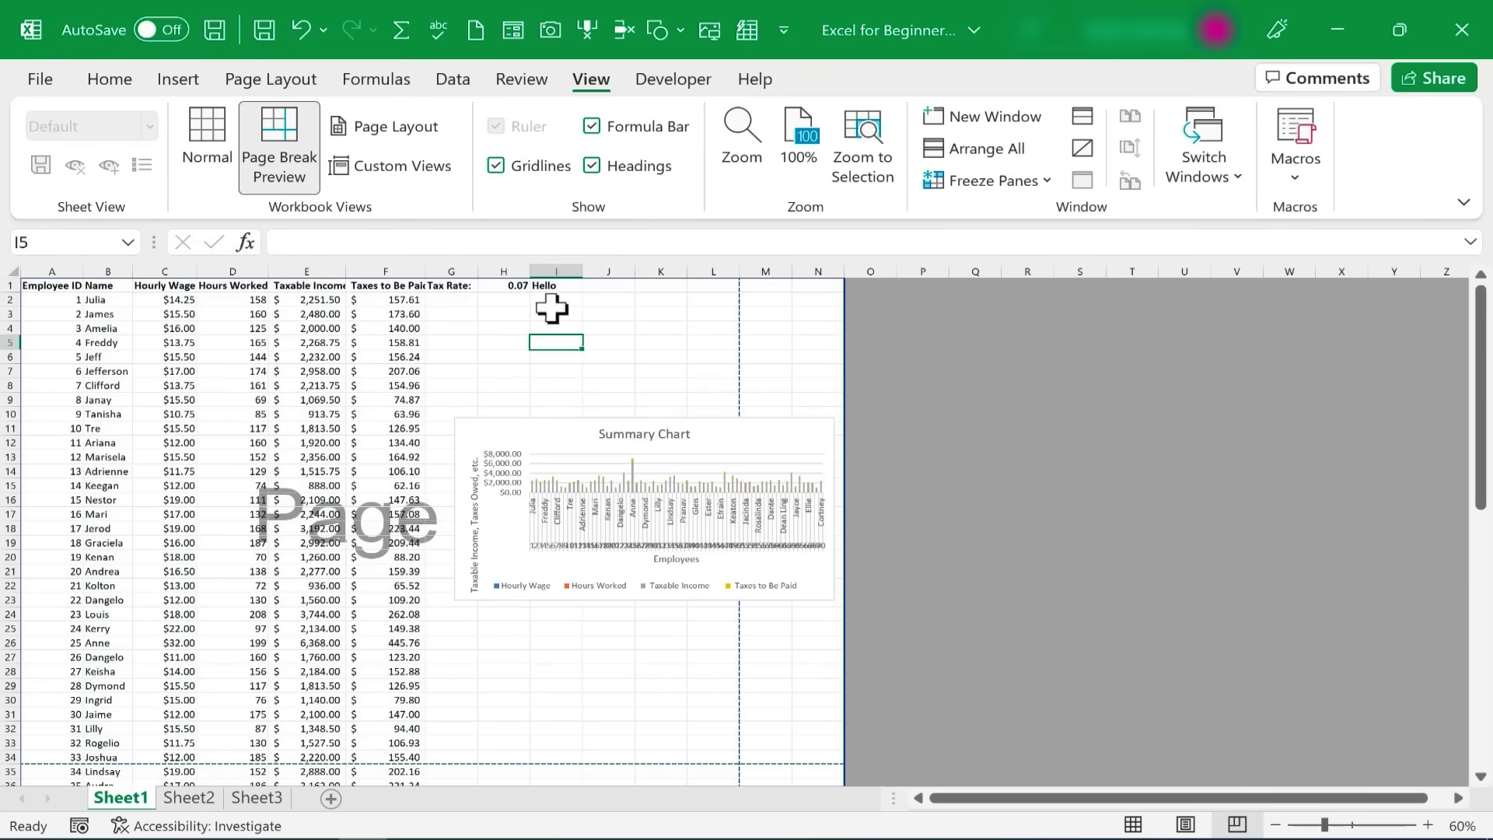
scroll(388, 556, down, 3)
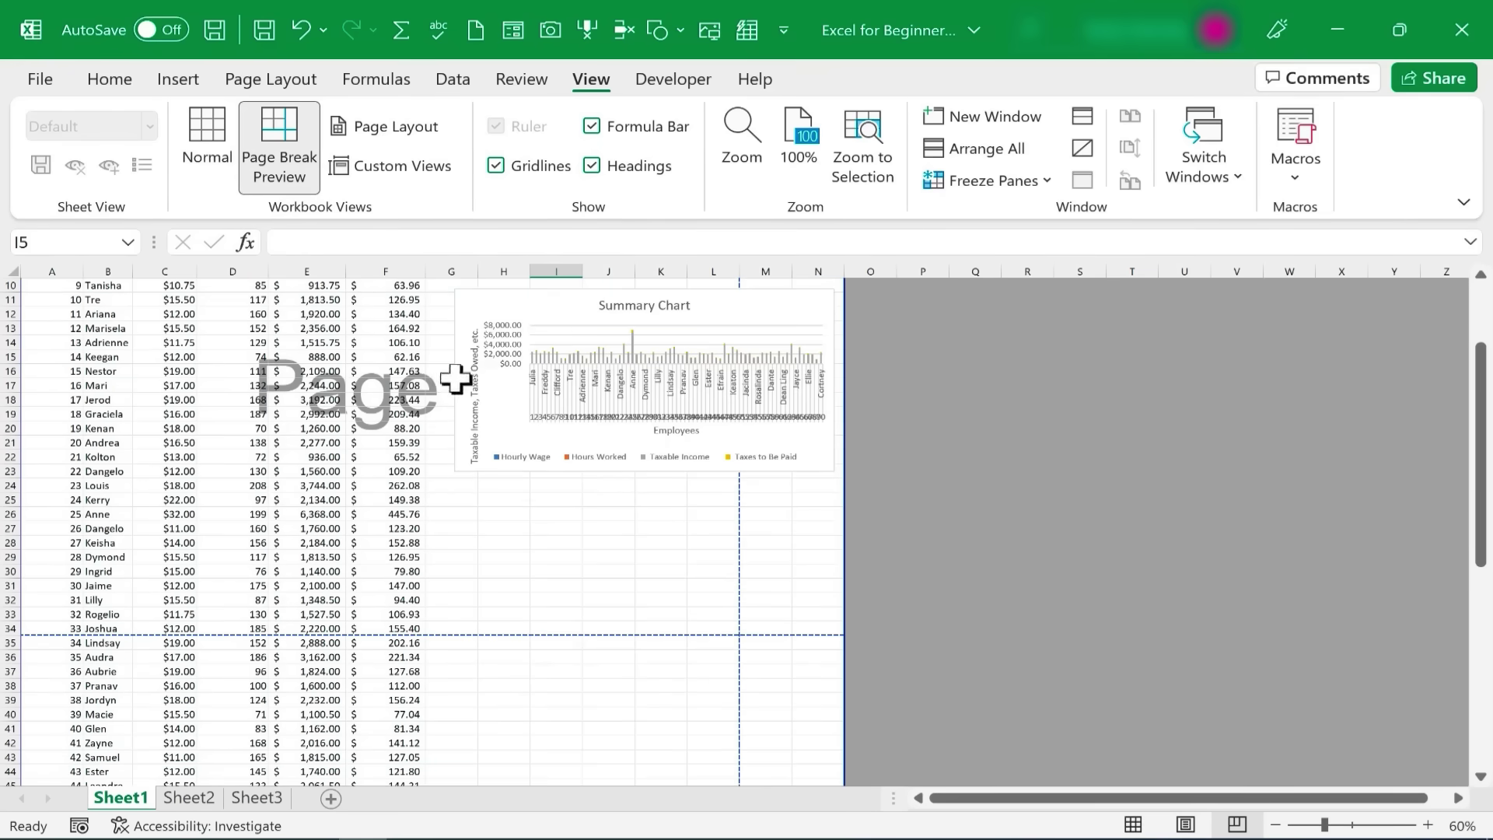
scroll(436, 397, down, 9)
scroll(510, 650, down, 7)
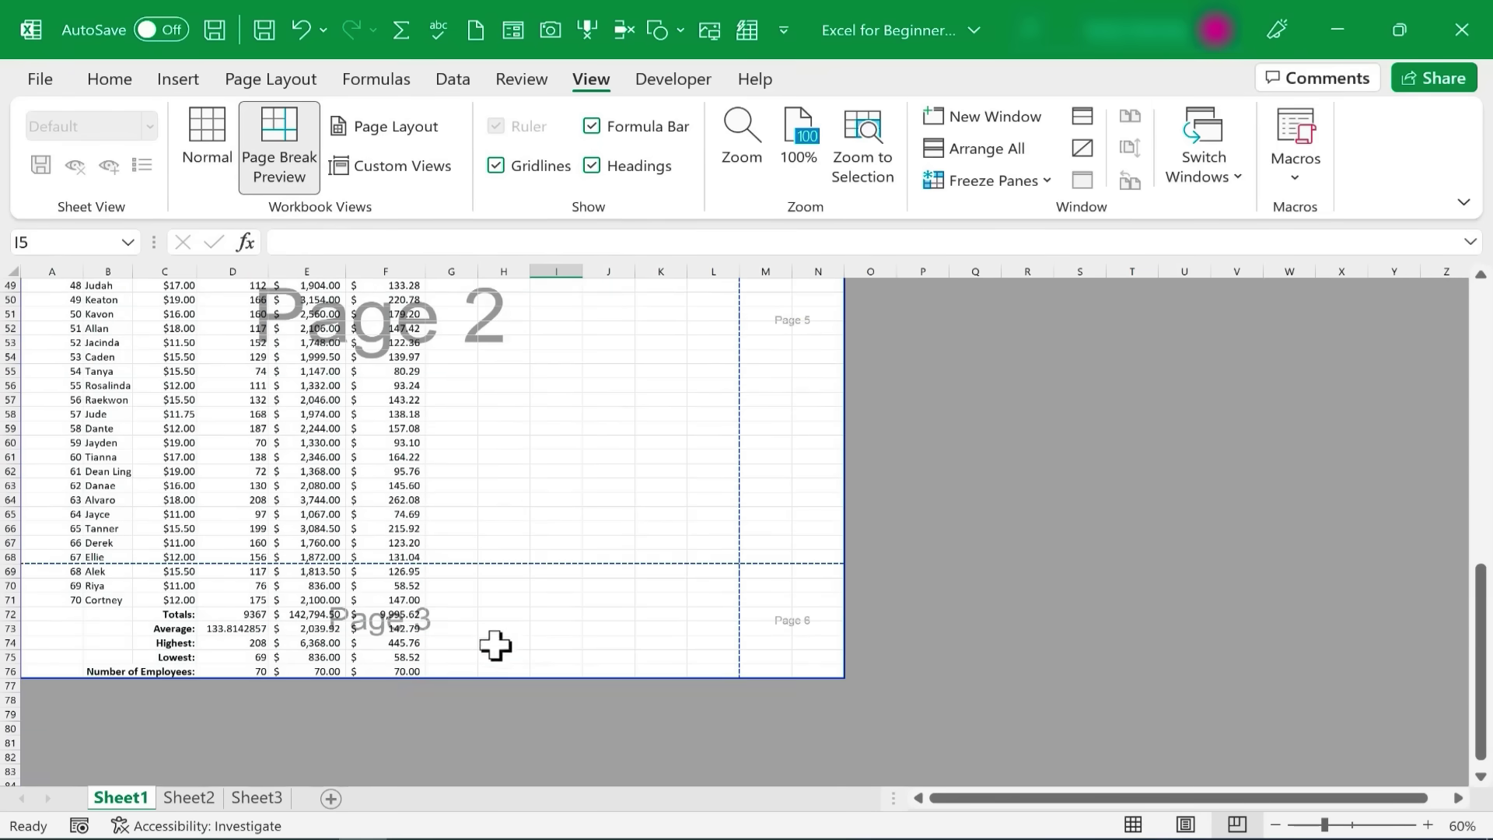
Move the vertical page break between columns L and M to the outer edge after column N, and return to Normal view
scroll(500, 622, up, 13)
scroll(500, 612, up, 6)
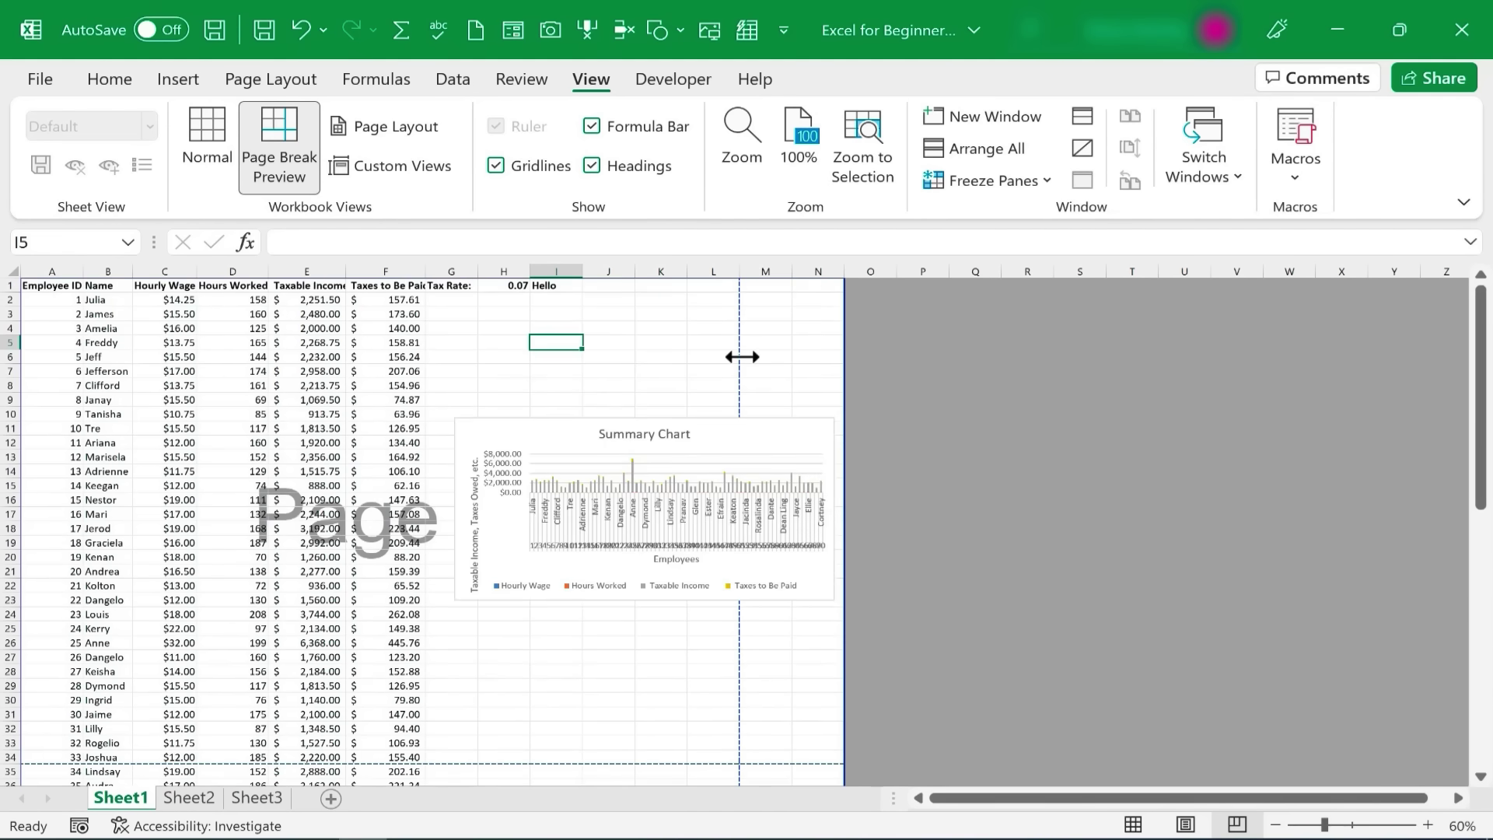
drag(742, 357, 849, 375)
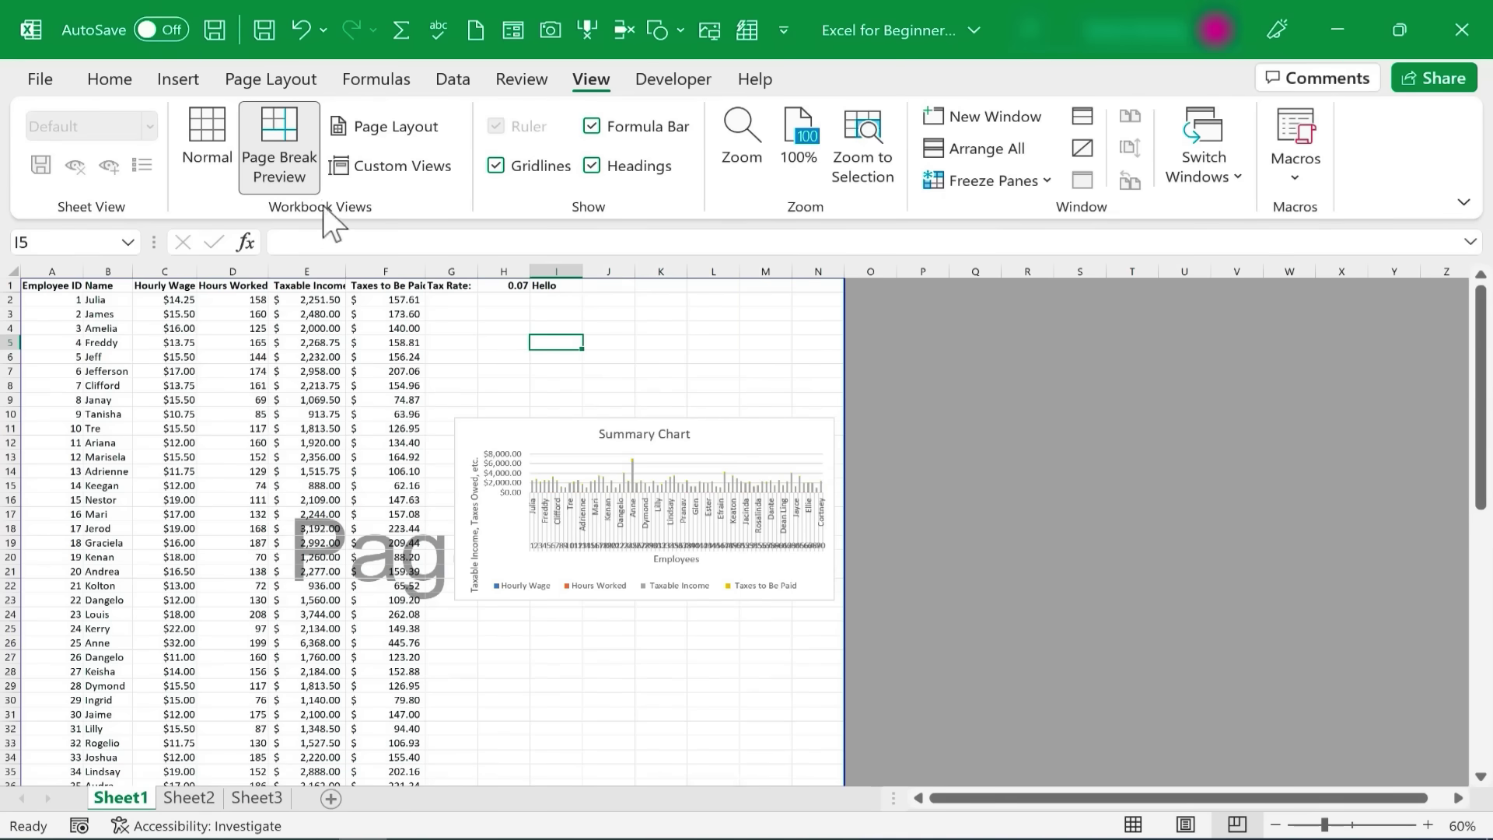
click(201, 142)
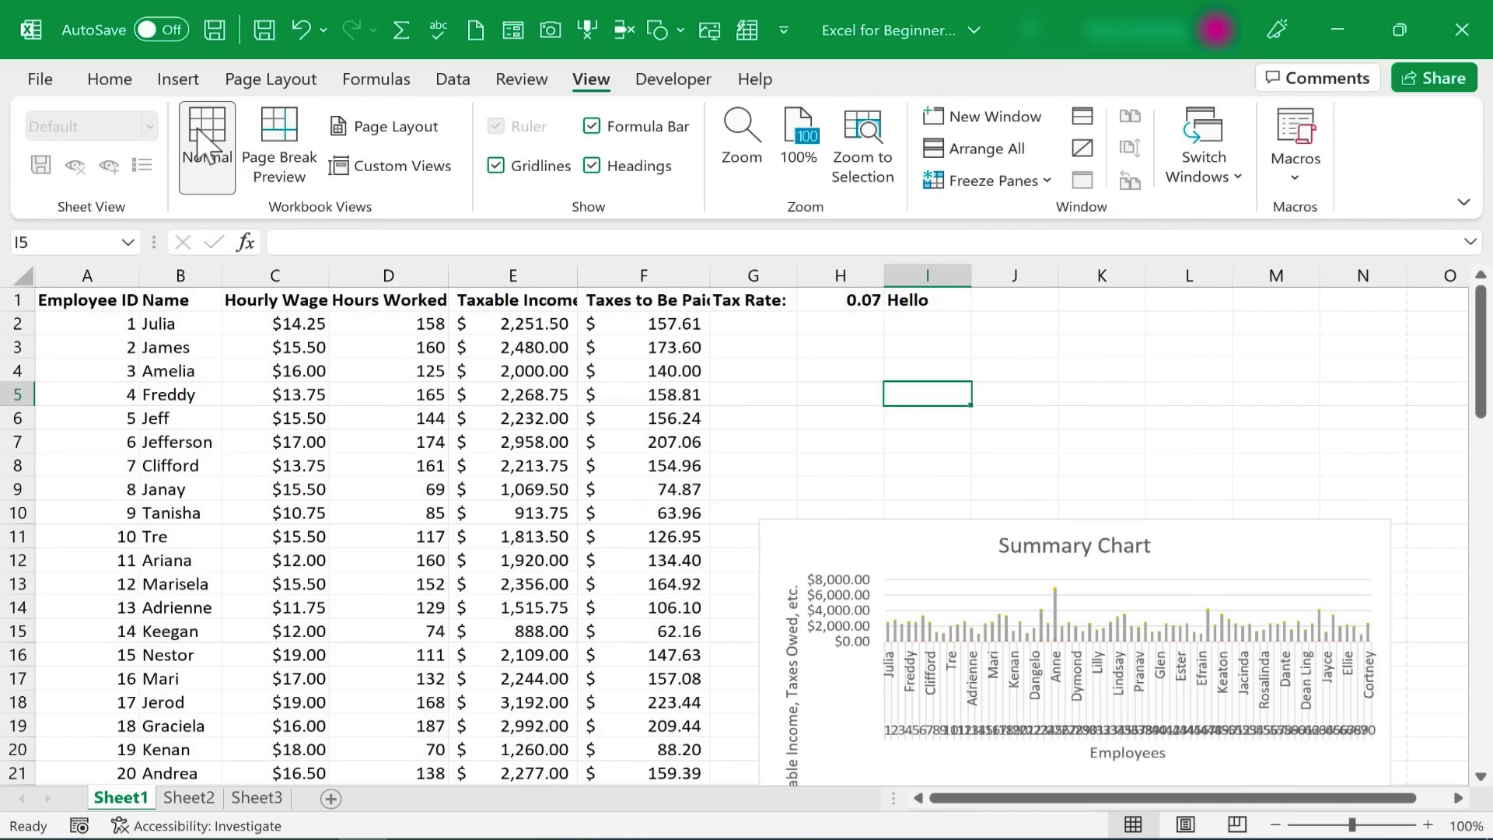
Review both pages of the print preview to check how the table and chart are divided
click(40, 79)
click(47, 459)
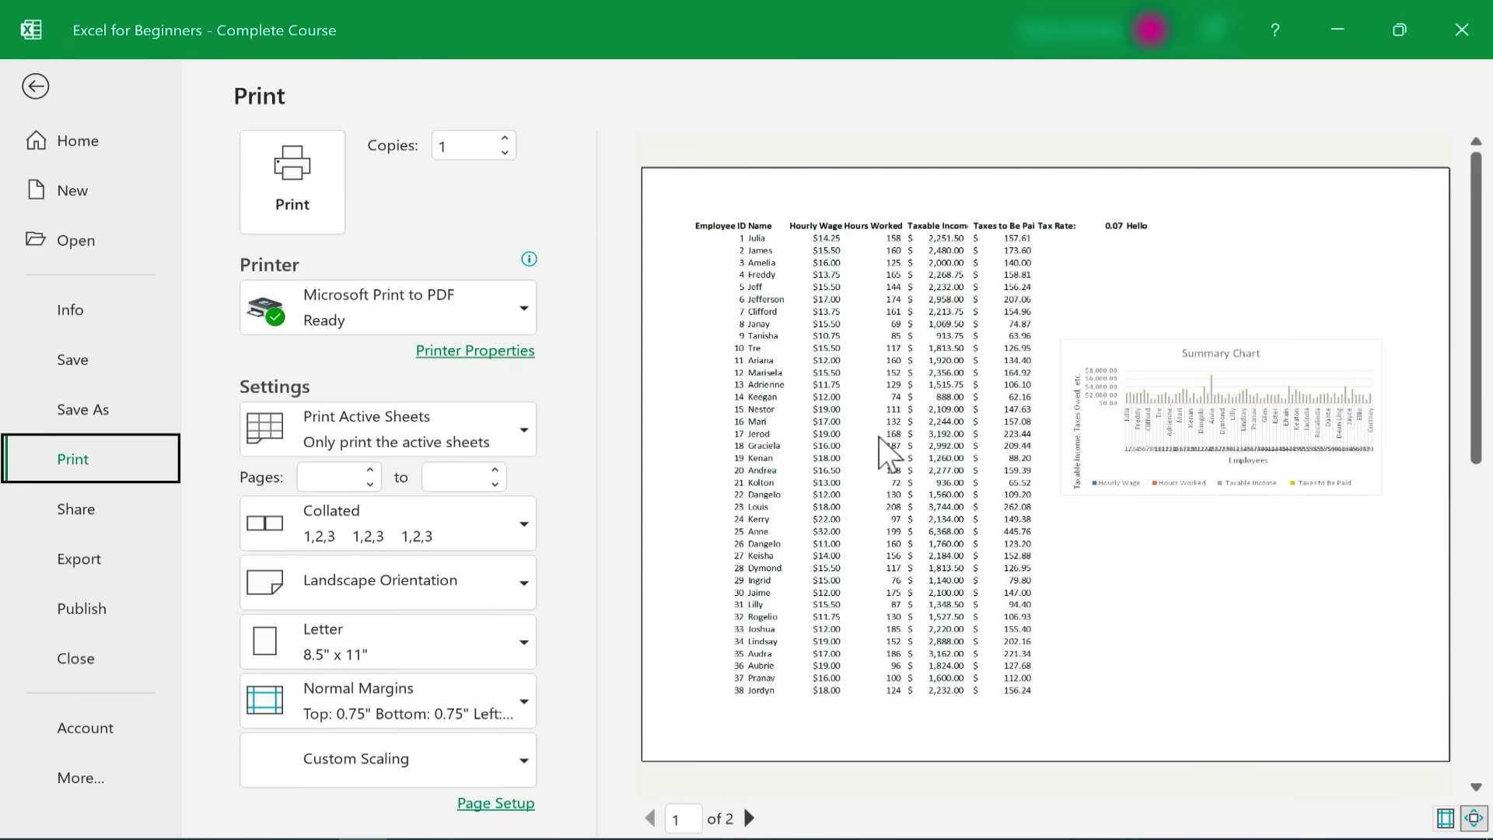
click(749, 818)
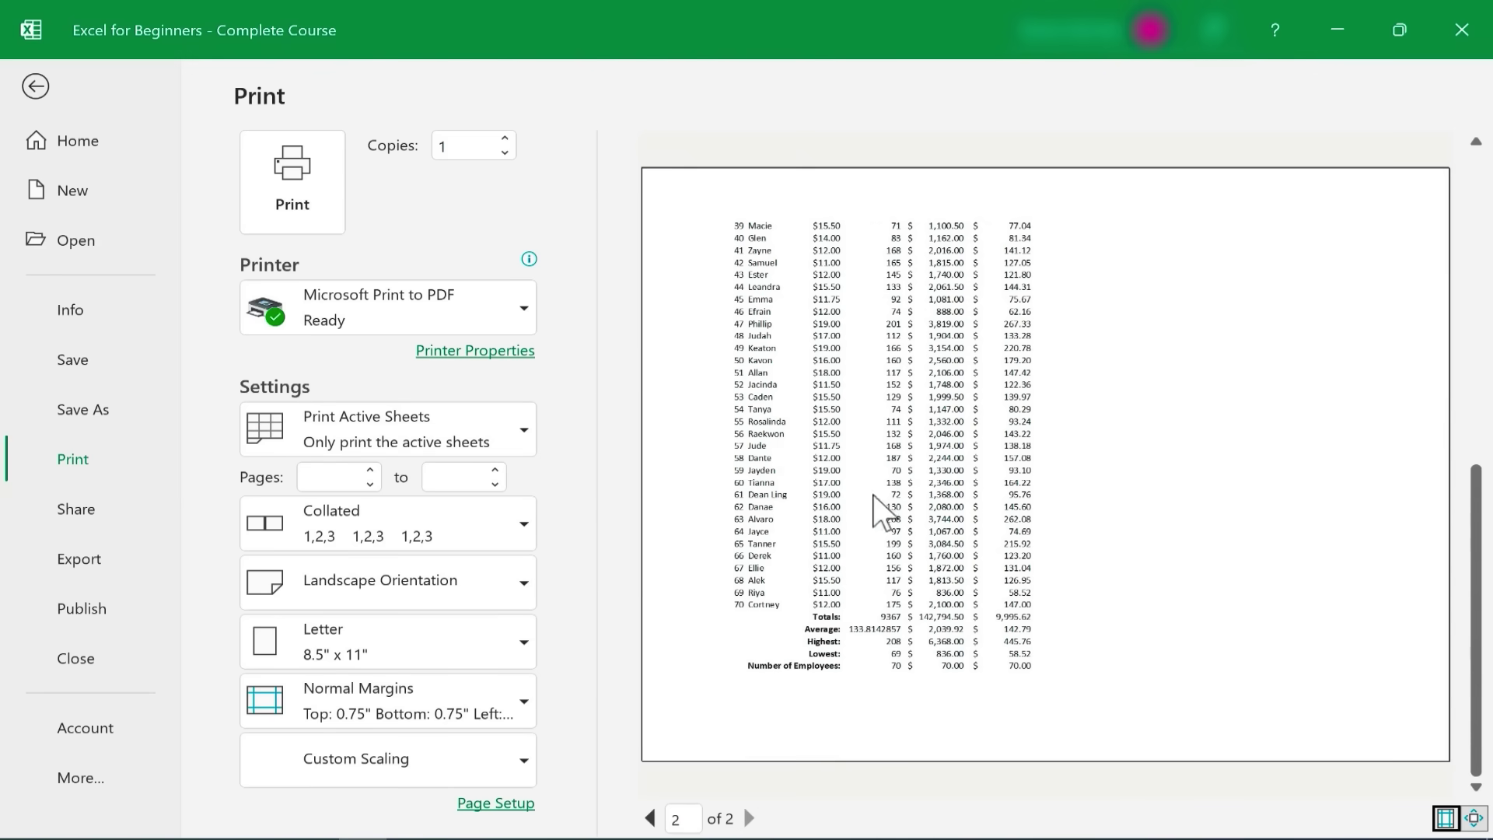
click(650, 818)
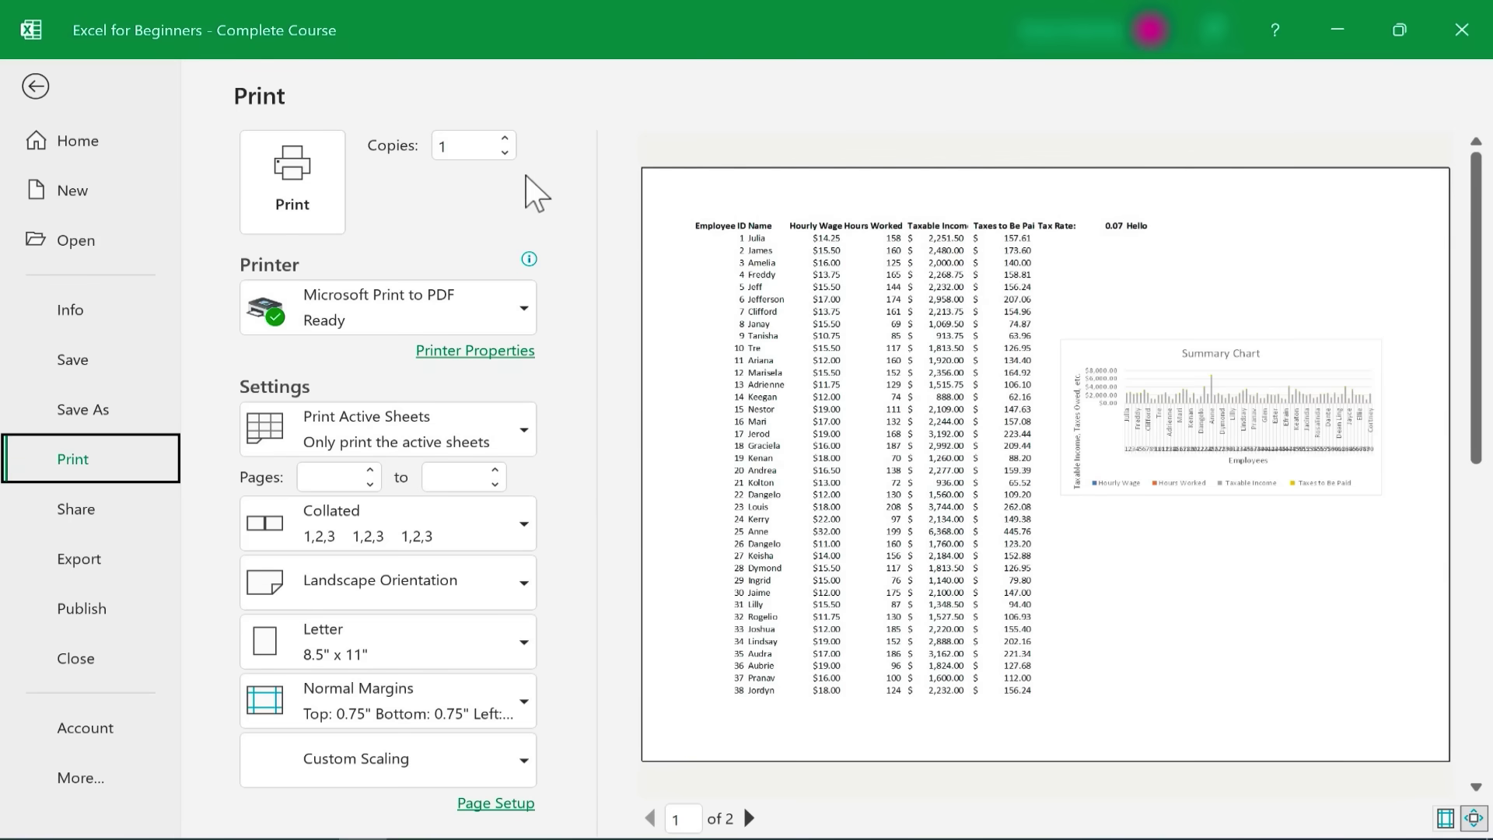
Set the number of printed copies to 2
click(505, 138)
click(504, 137)
click(504, 138)
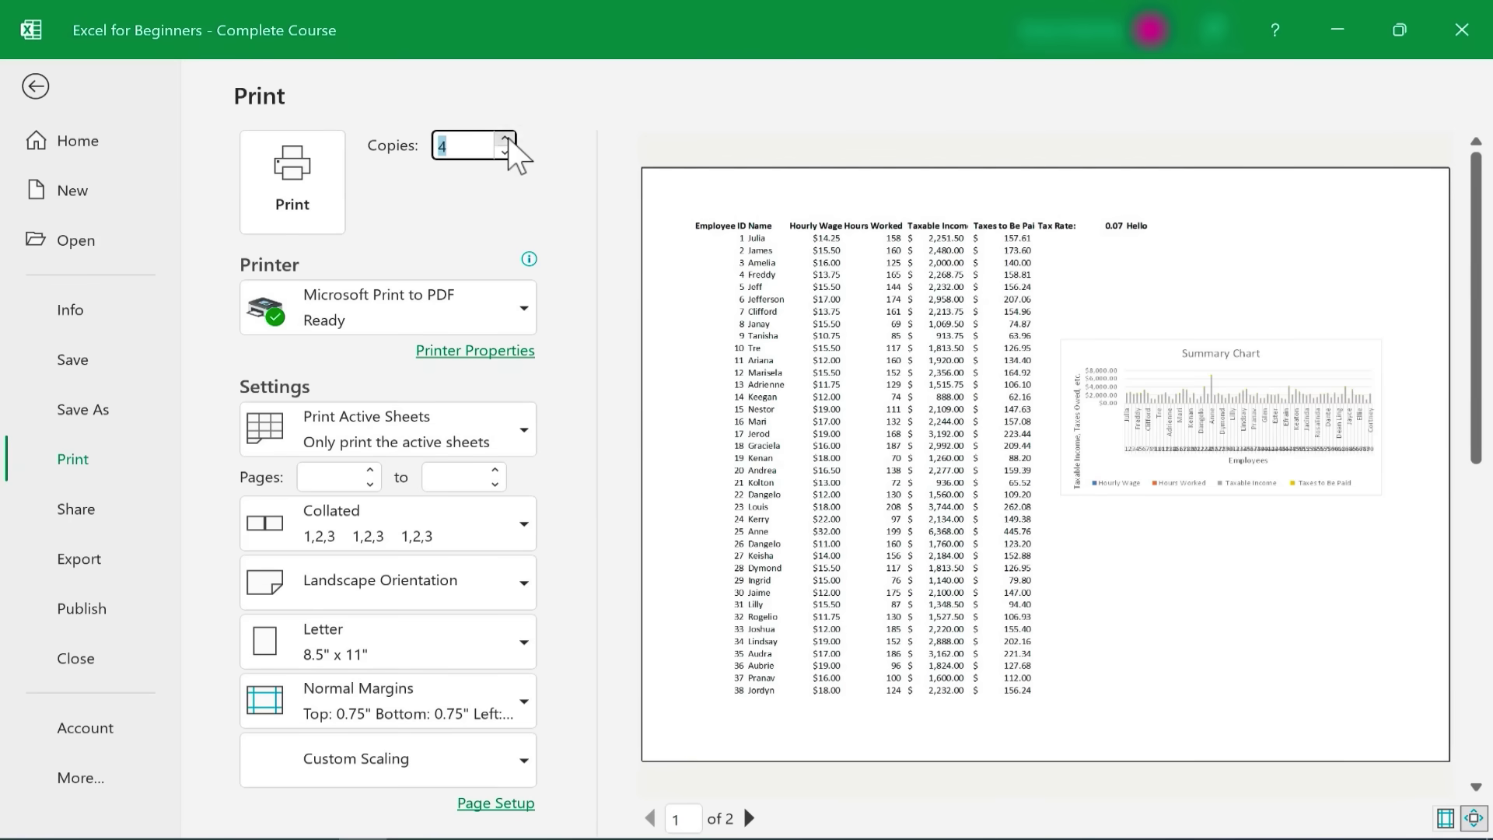
click(505, 138)
click(505, 153)
click(504, 154)
click(505, 153)
Examine the available printers and the options for which part of the workbook to print, and return to the sheet
click(515, 309)
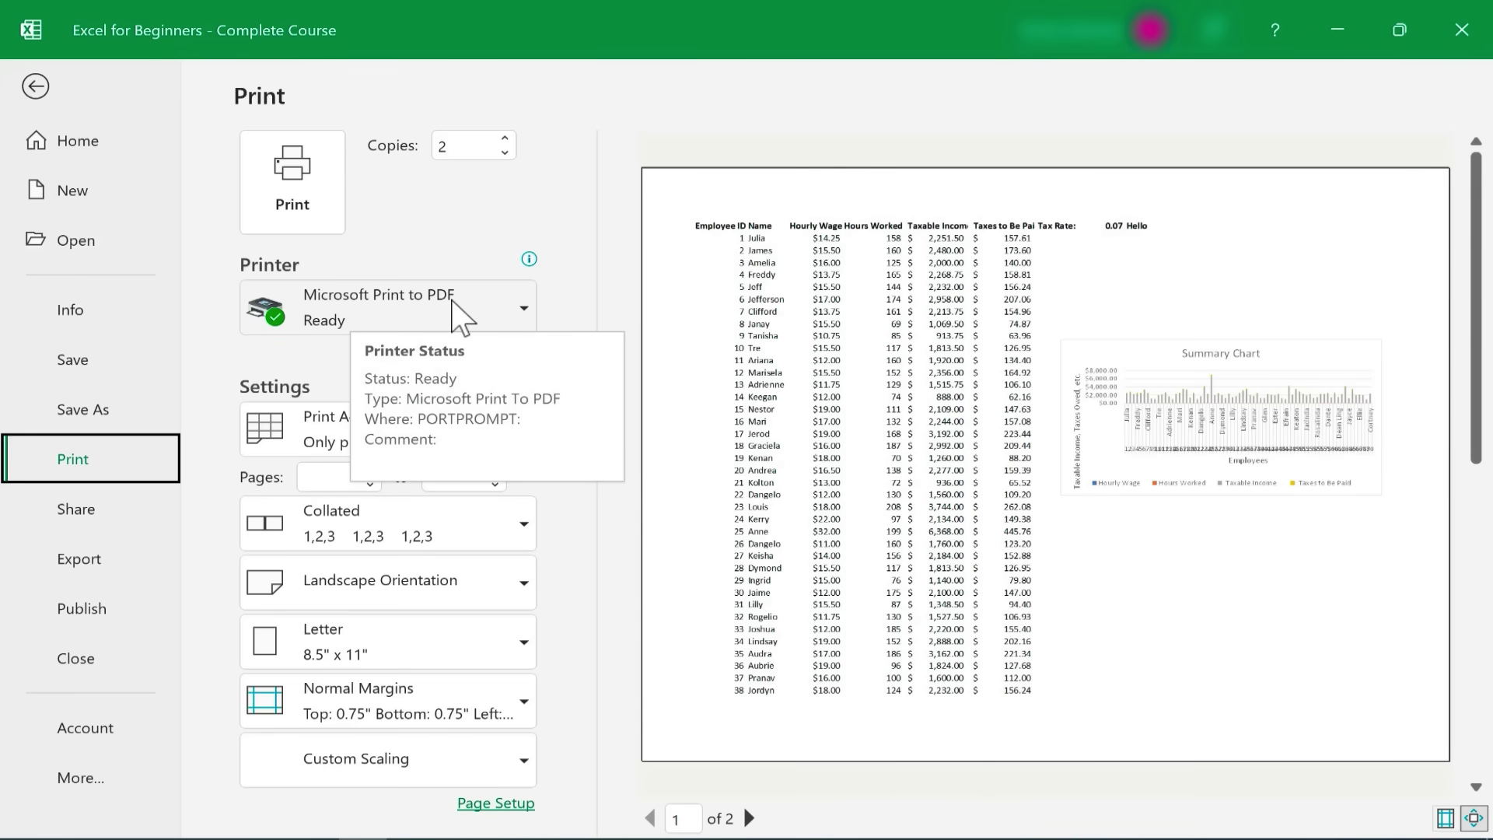
click(526, 306)
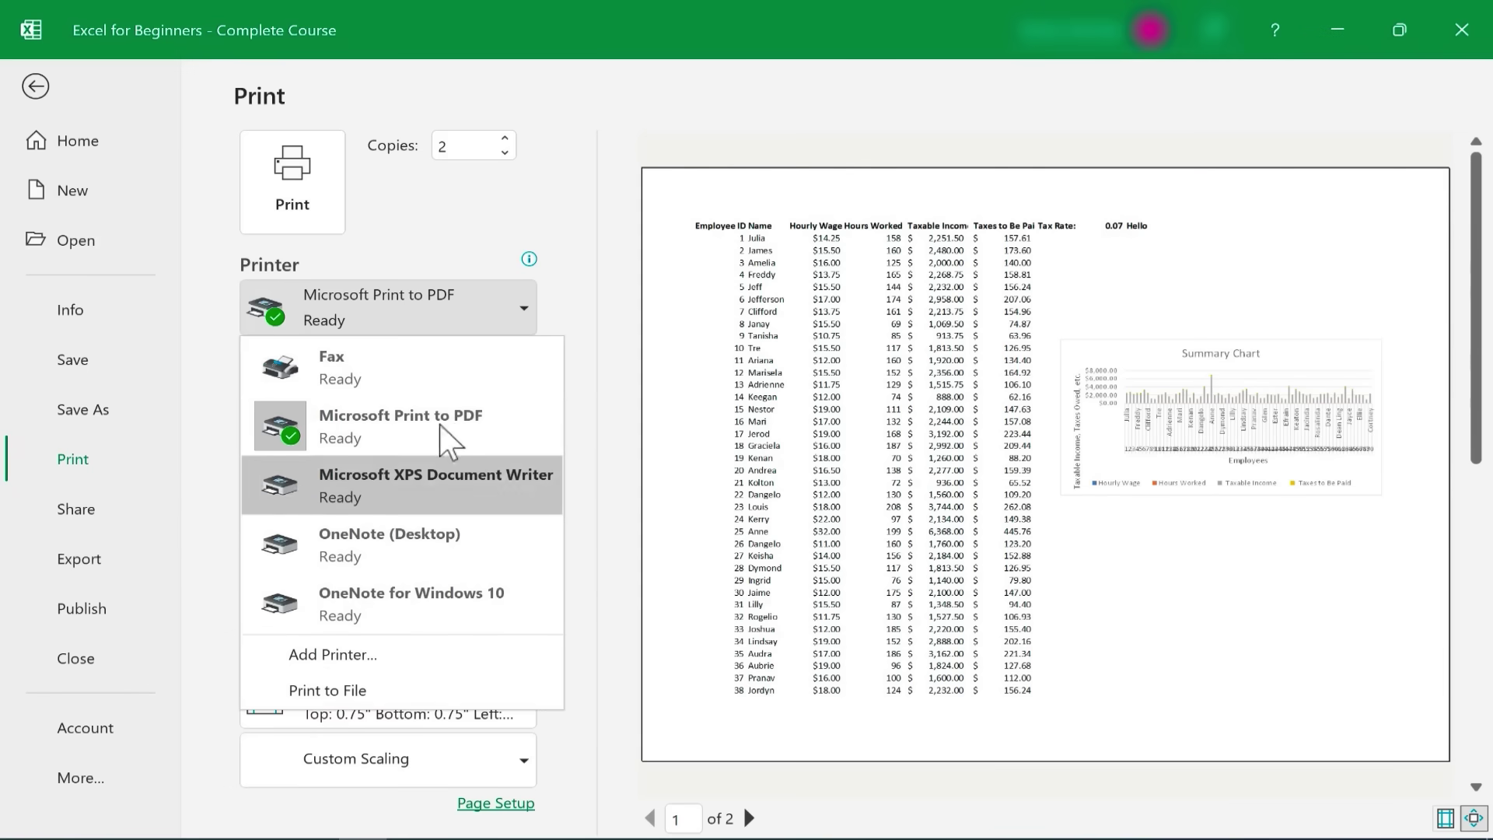
click(479, 203)
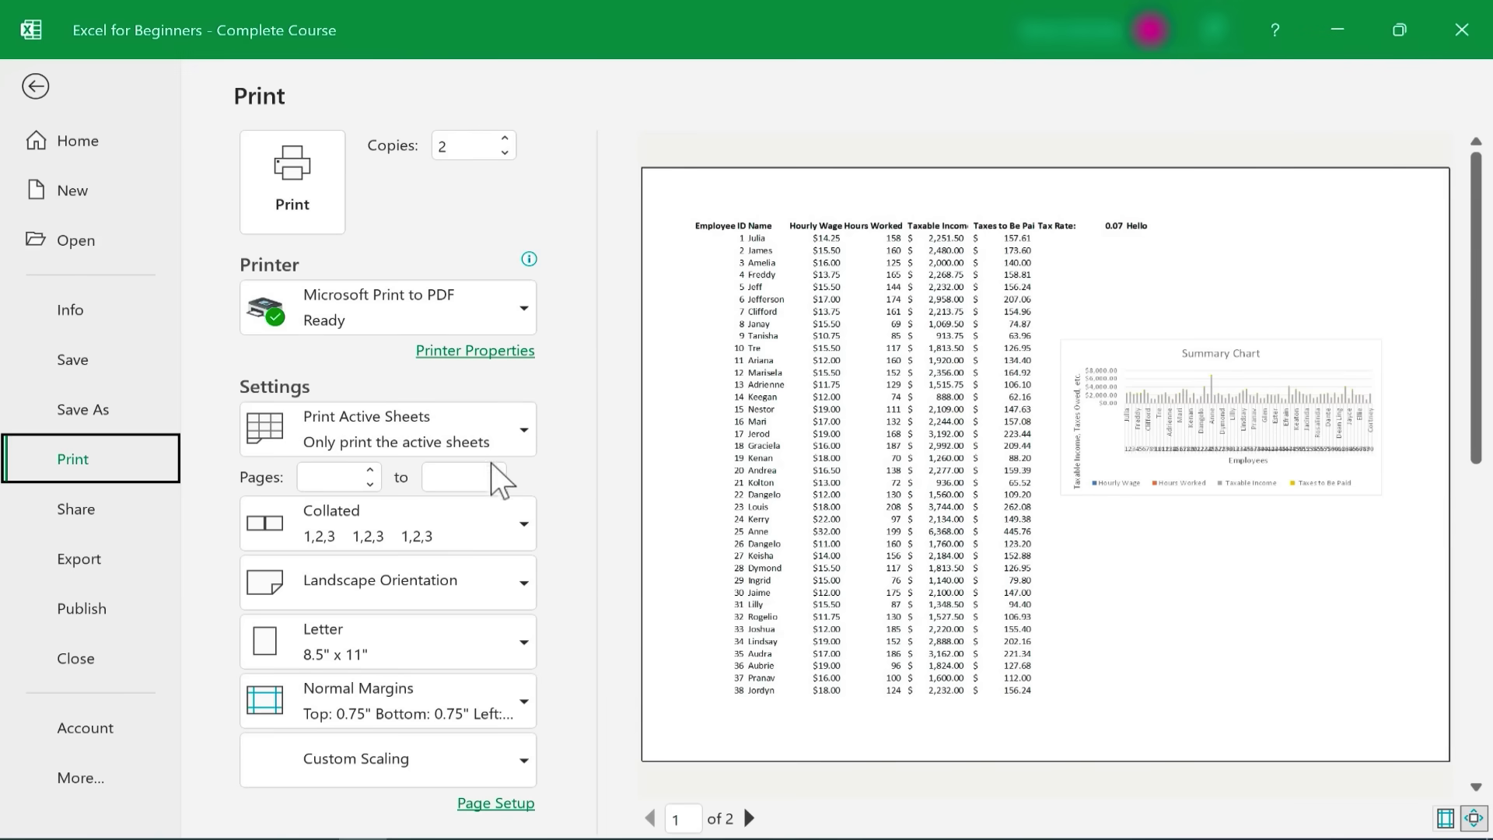
click(520, 426)
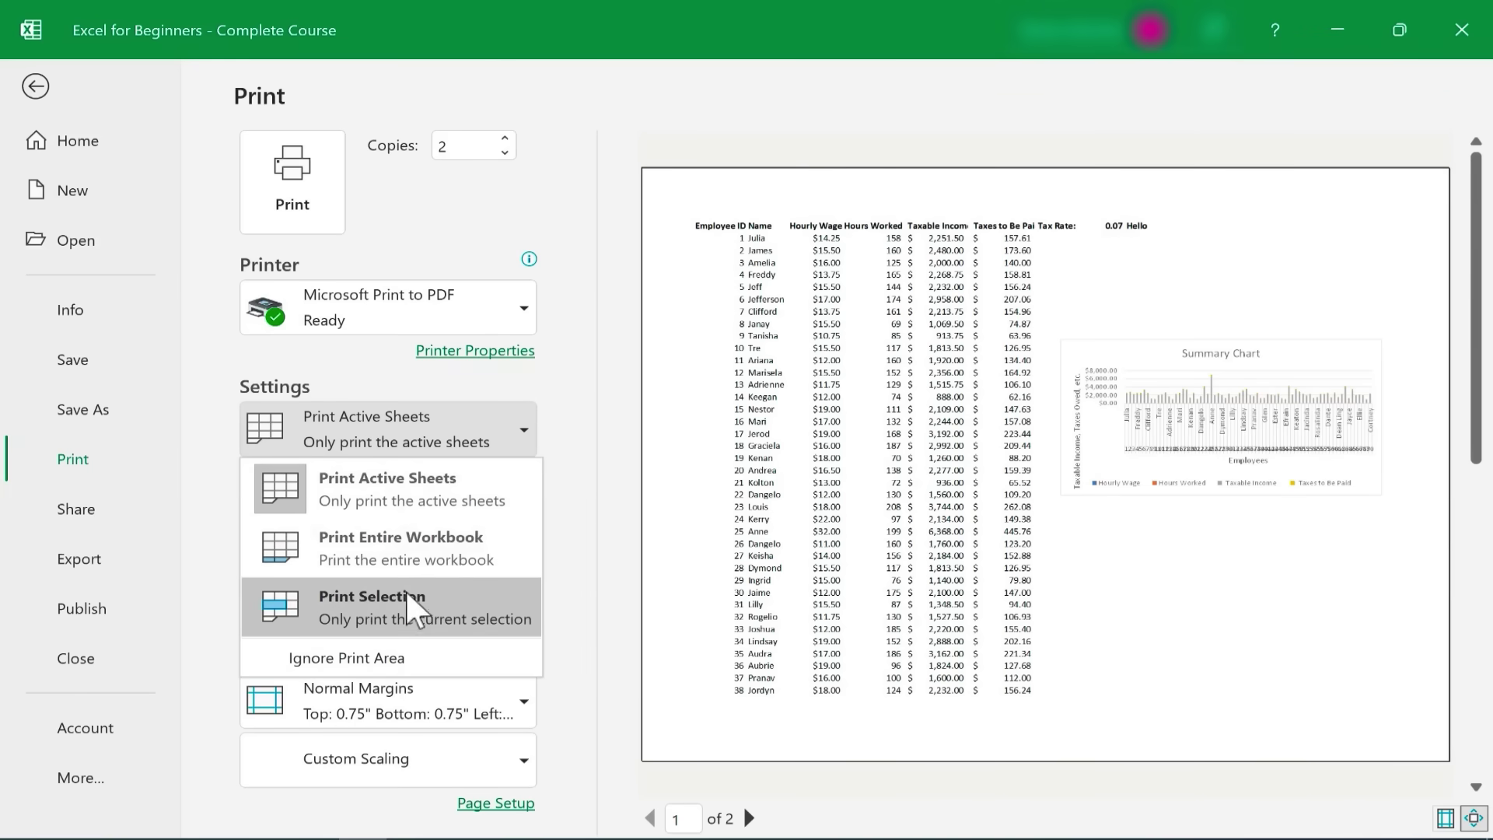
click(633, 111)
click(35, 86)
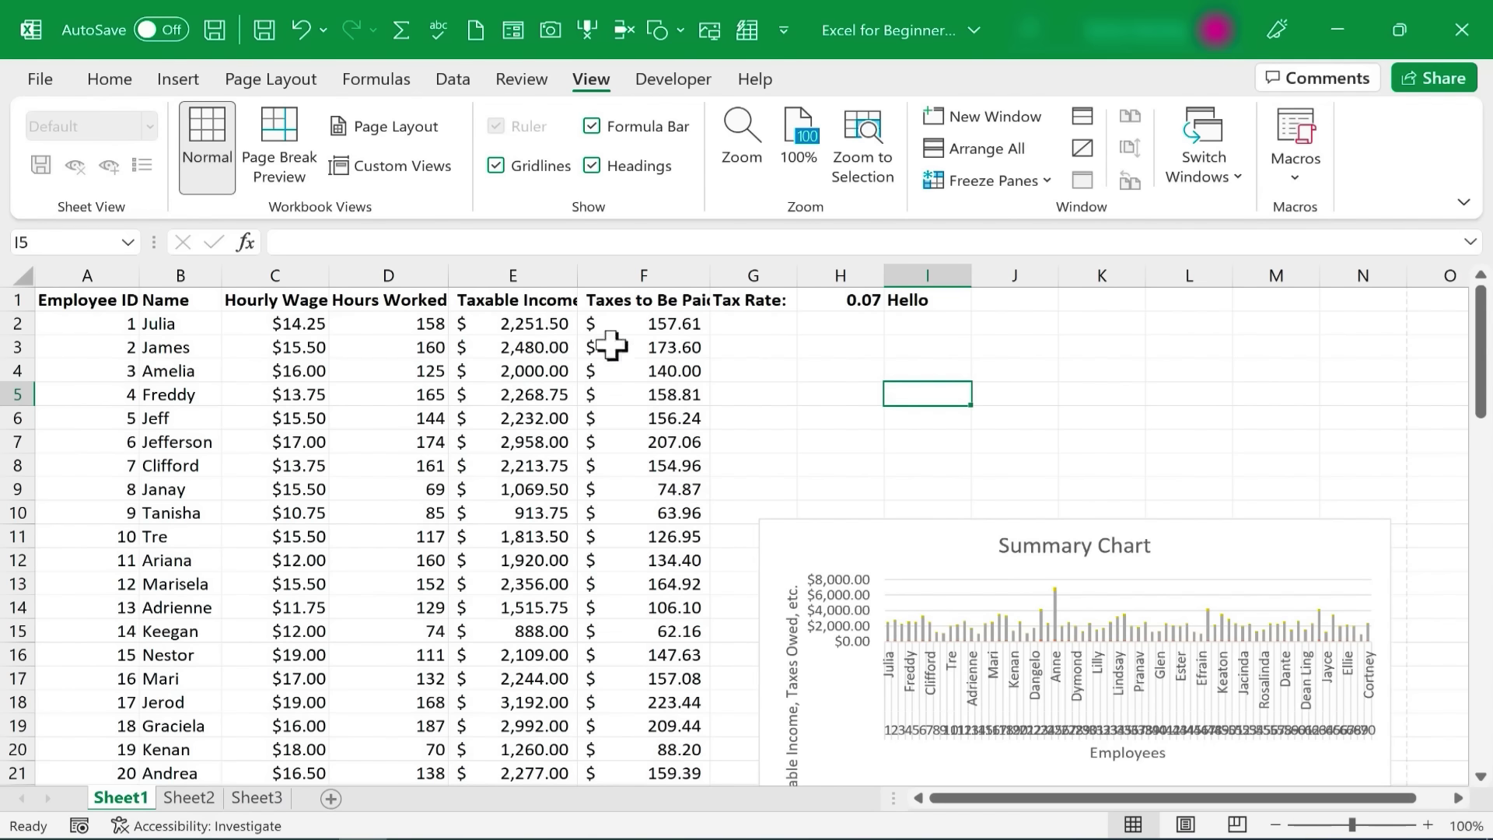
Select cells B1:D12 and set the print settings to Print Selection
click(181, 300)
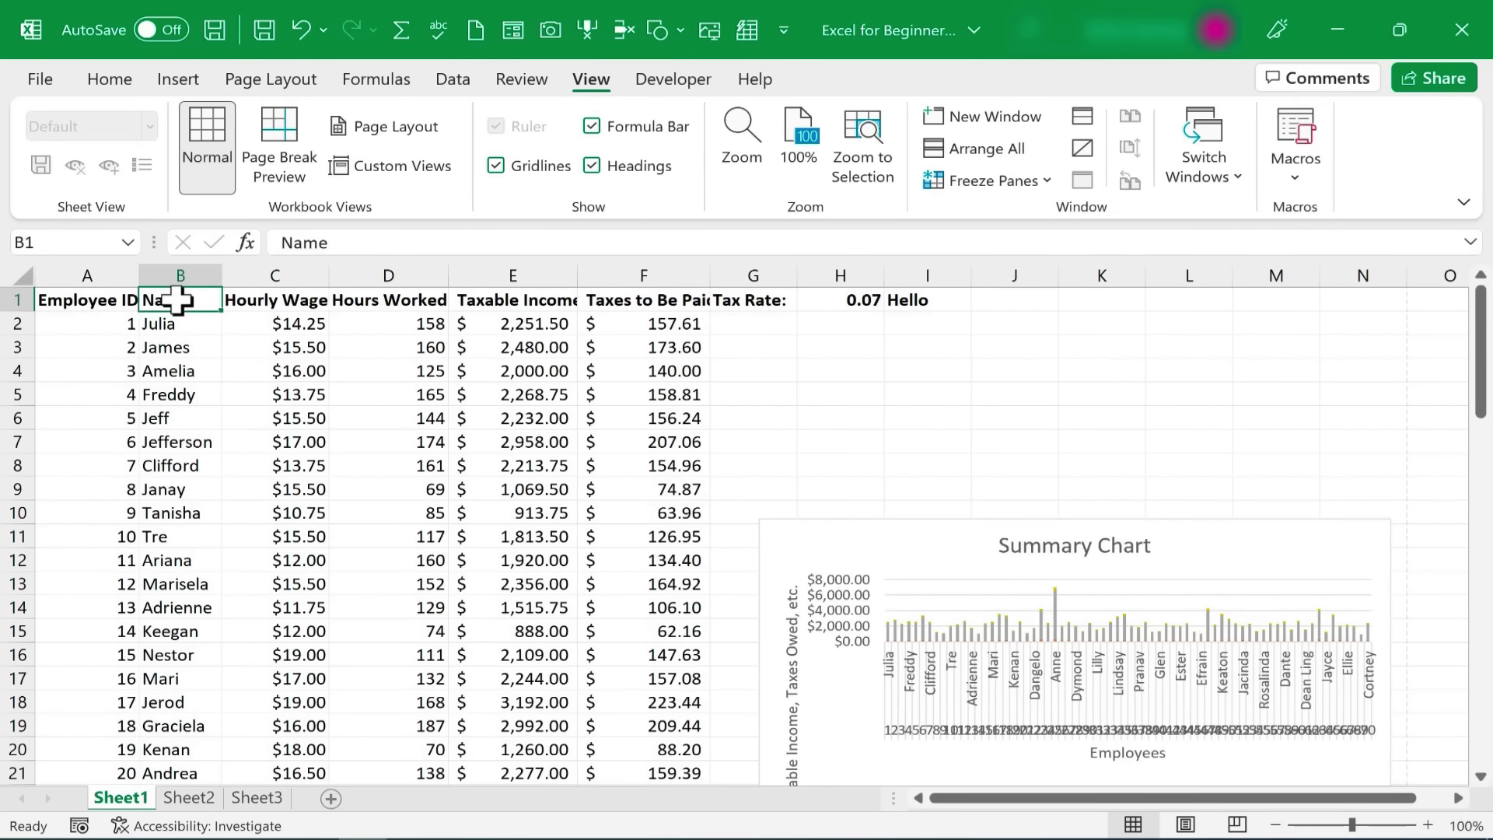
drag(212, 355, 423, 555)
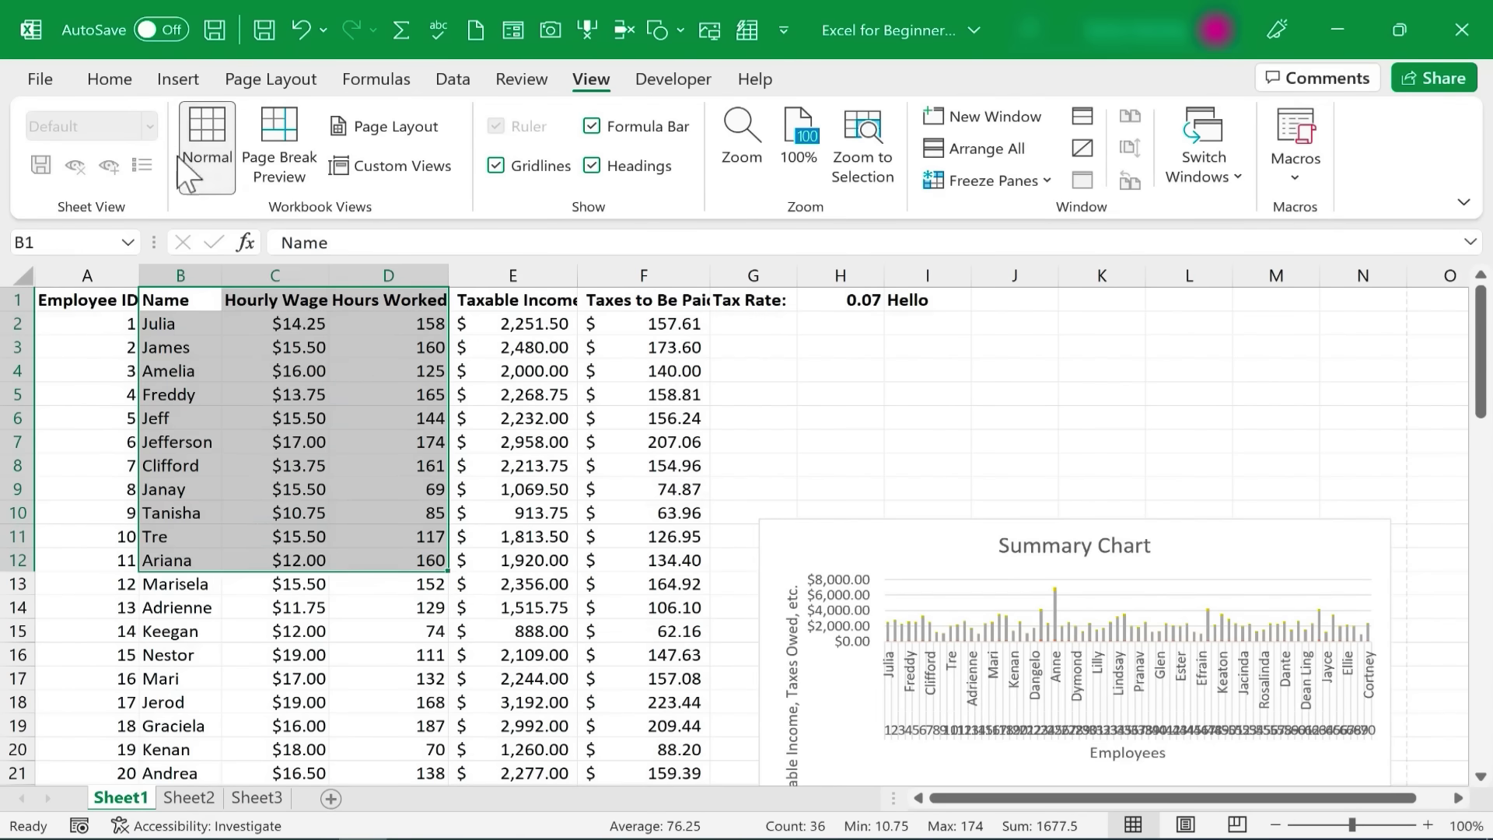
click(40, 79)
click(66, 458)
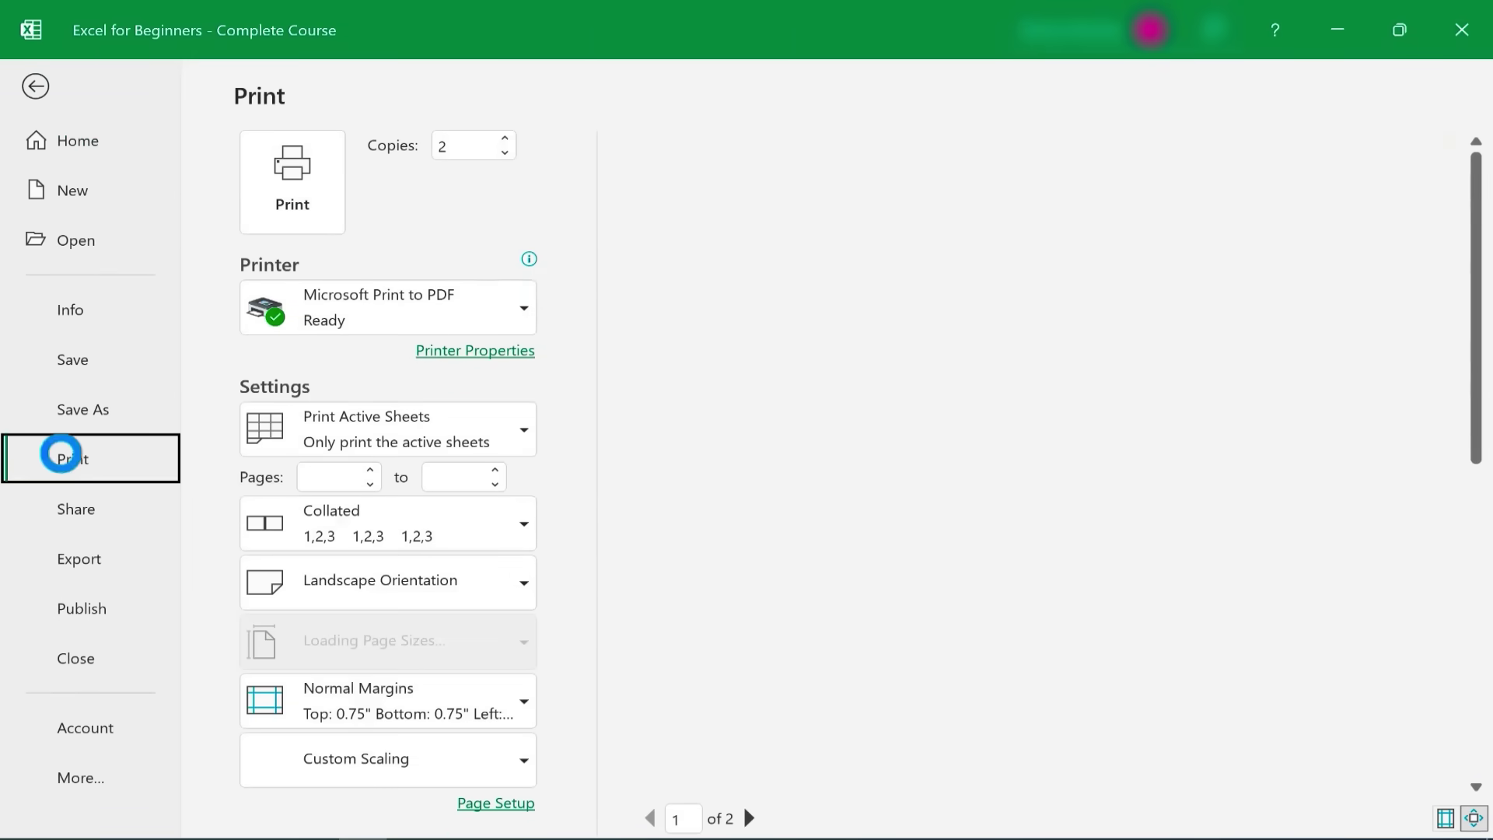
click(532, 430)
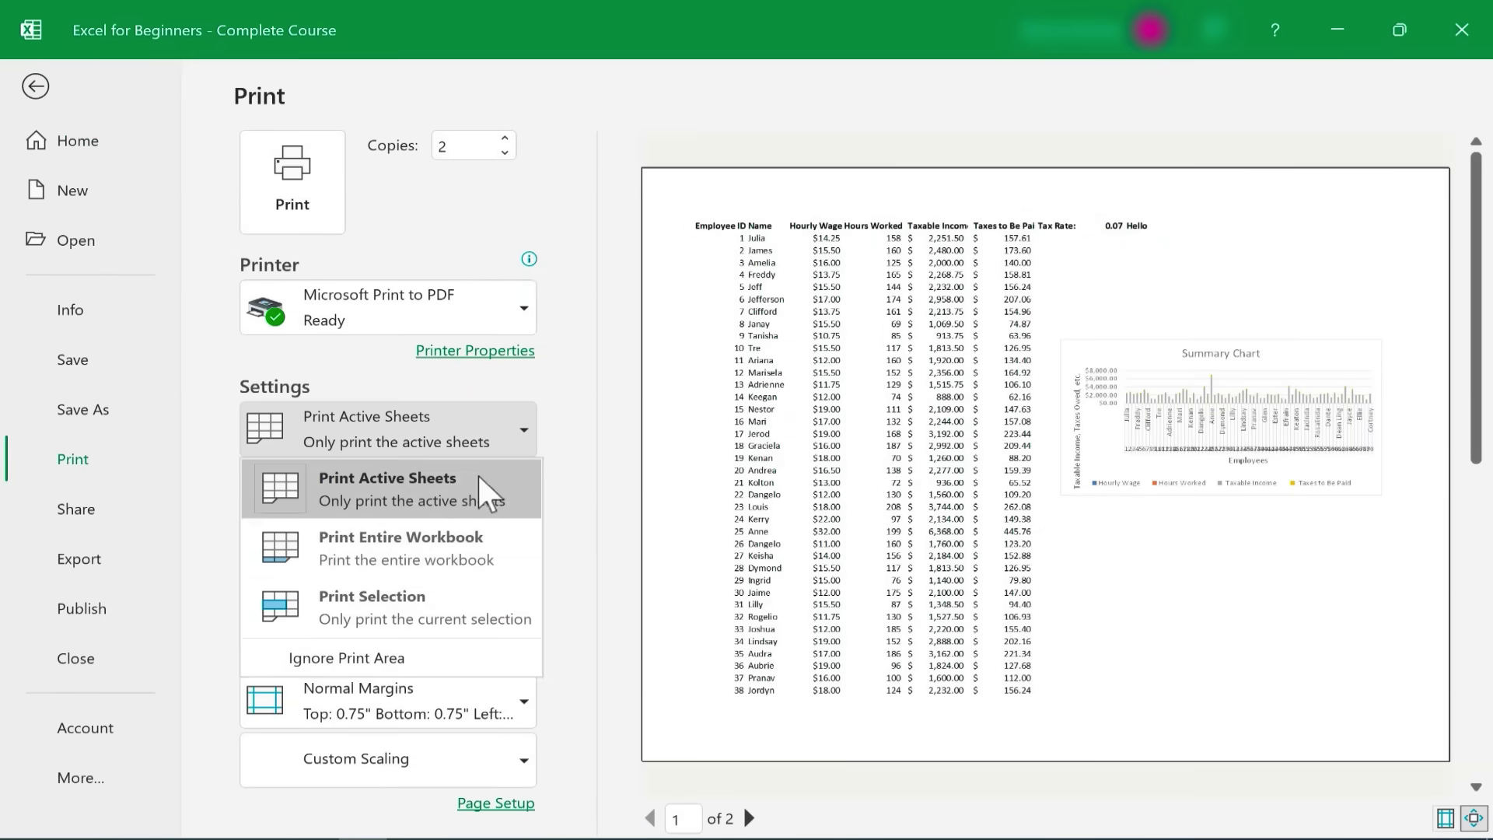
click(412, 599)
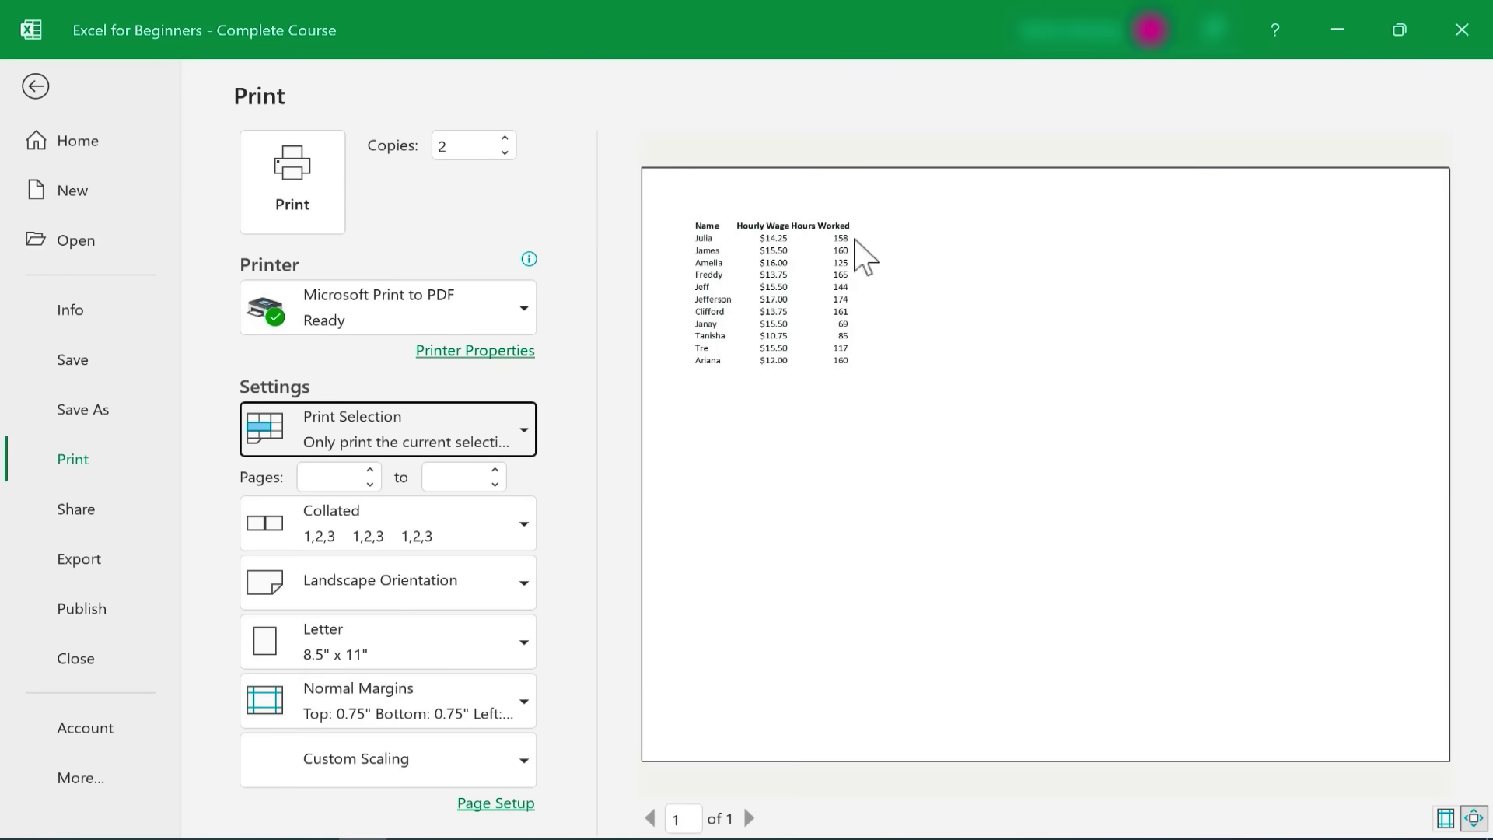
Set the print settings to Print Active Sheets with the page range 1 to 2
click(520, 430)
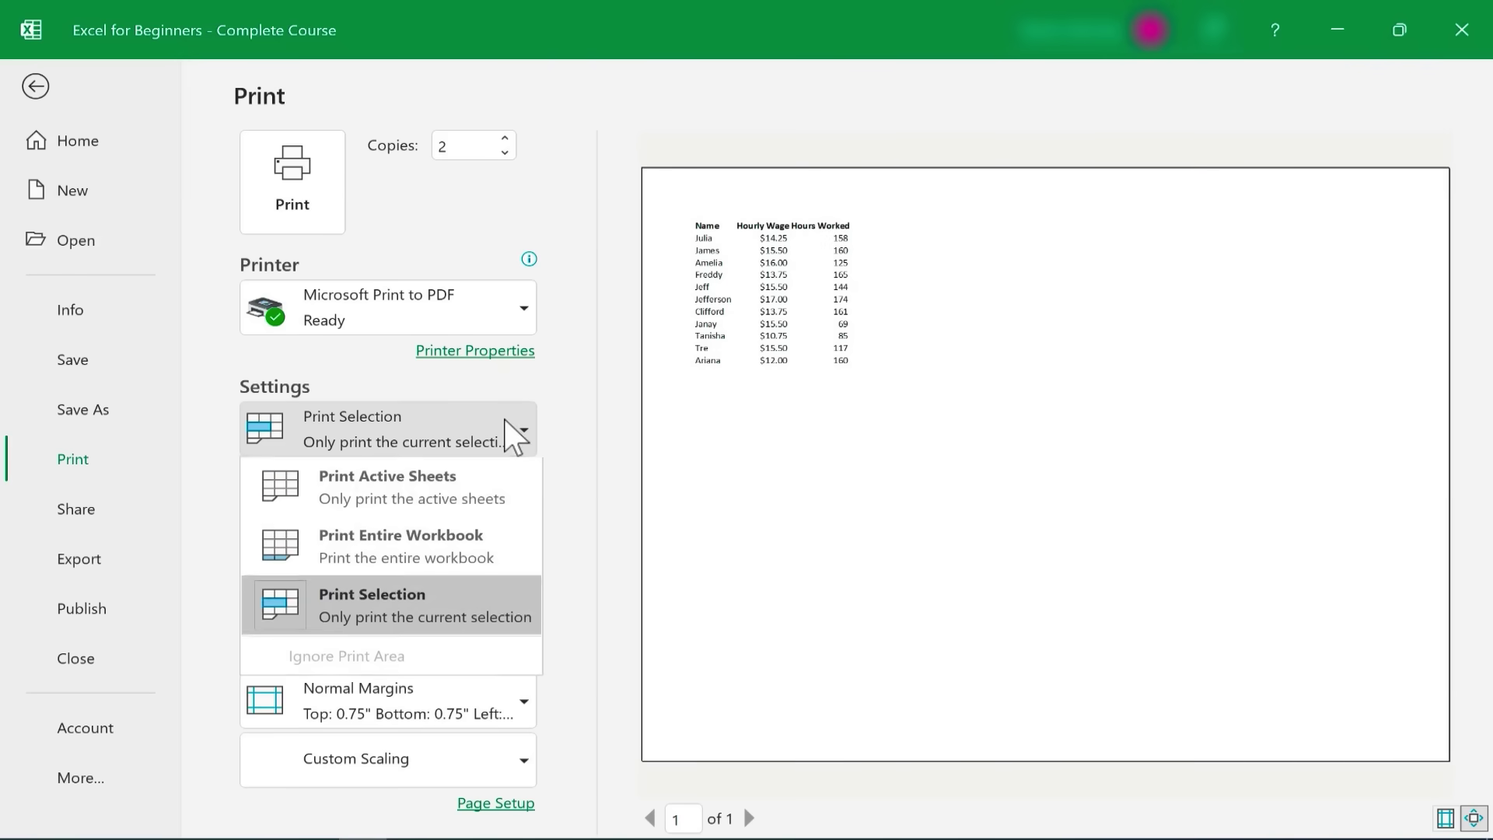
key(Escape)
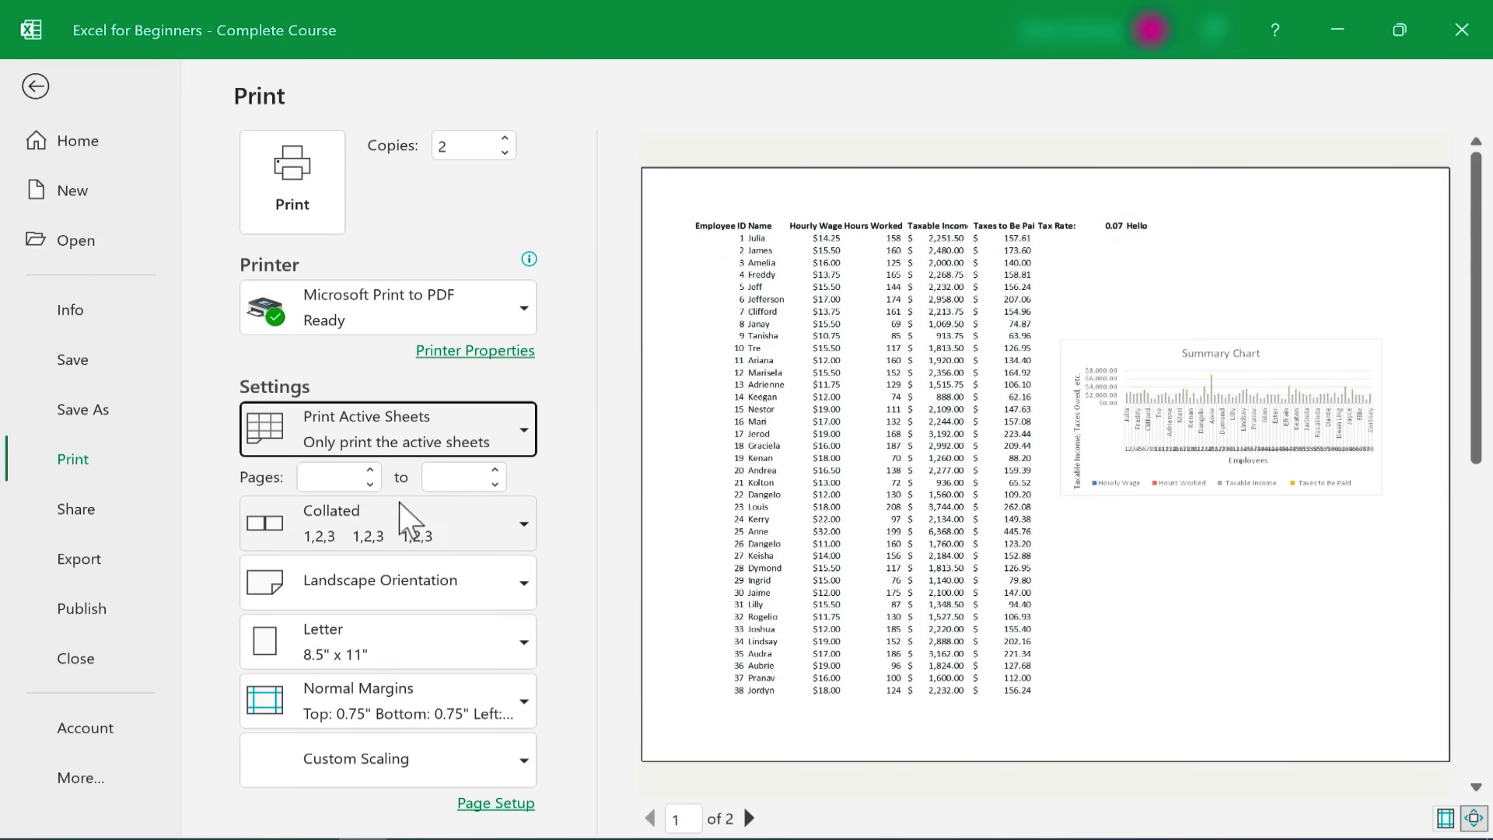
click(372, 469)
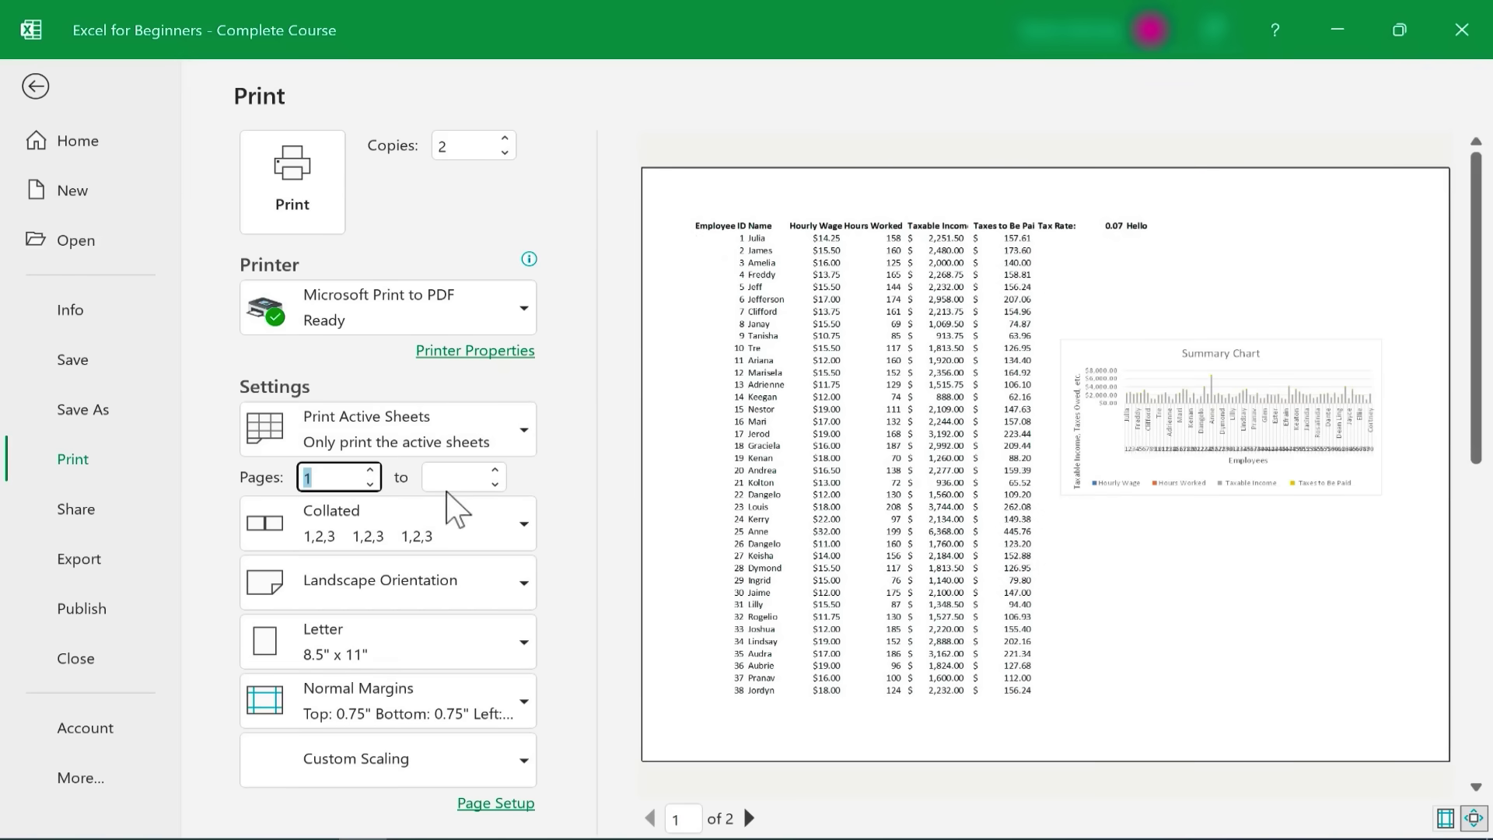
click(404, 479)
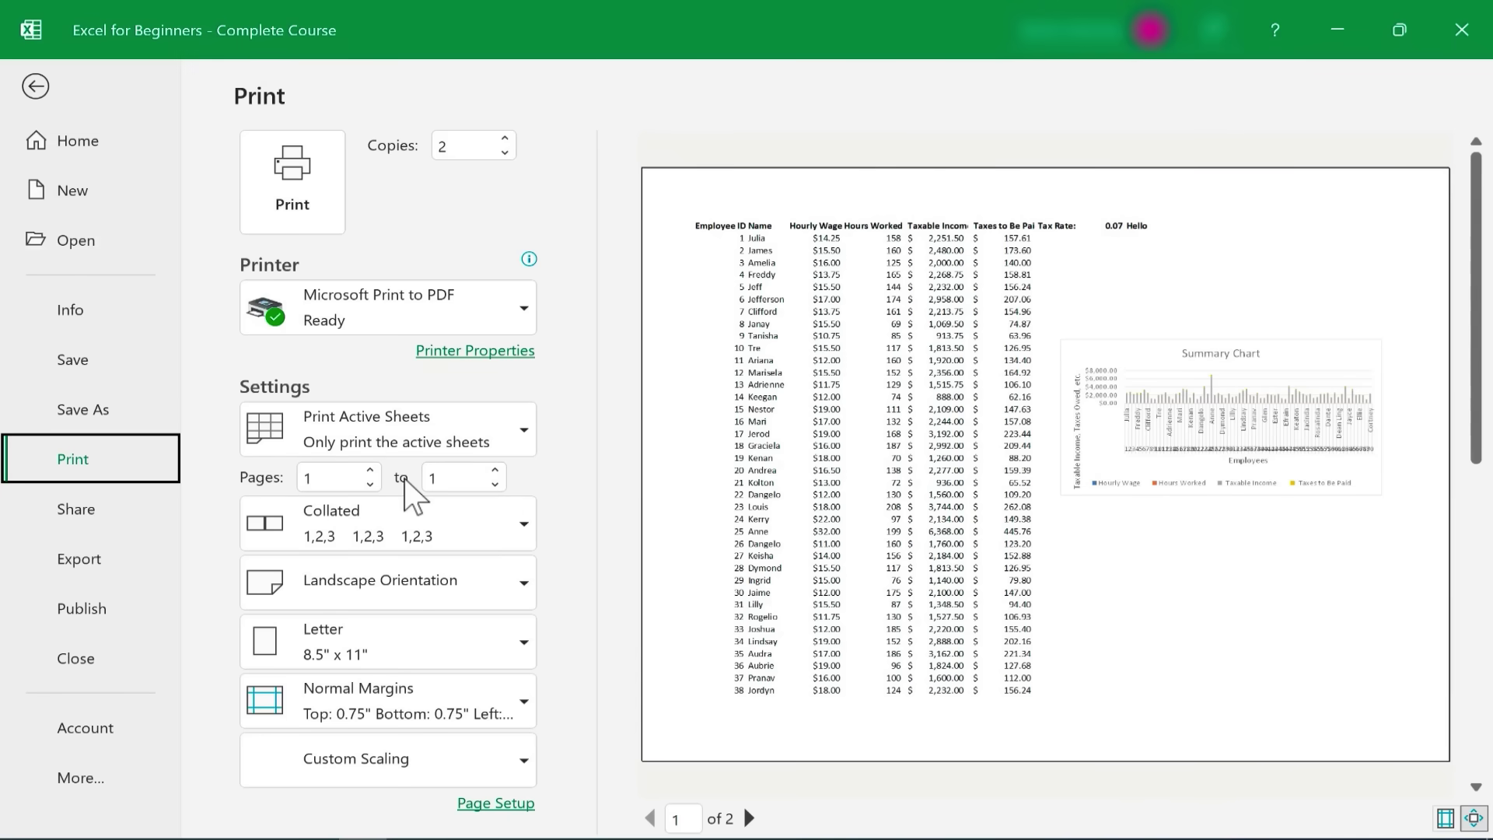
click(494, 470)
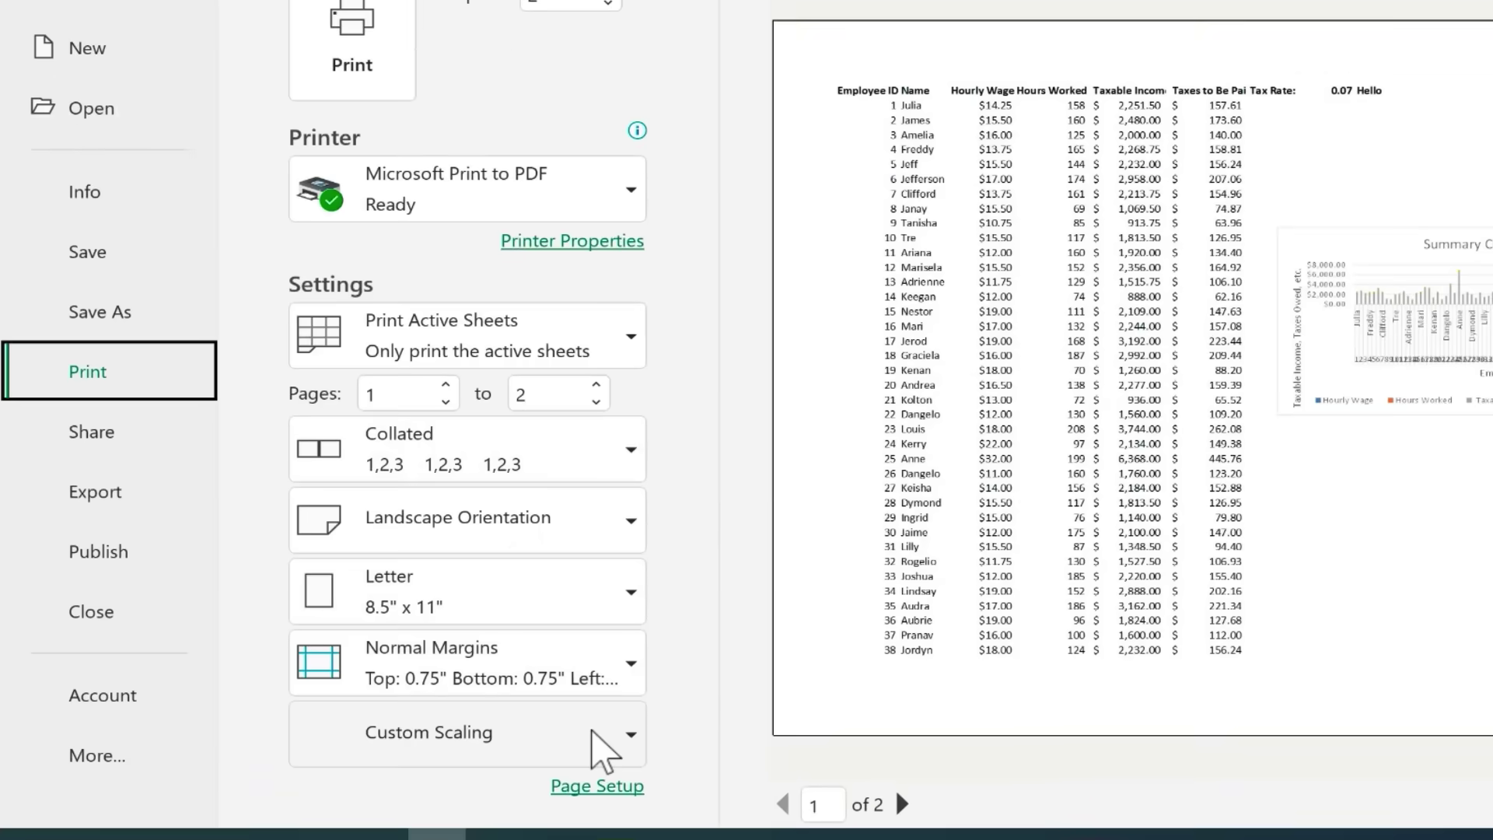
Set the print scaling to Fit Sheet on One Page
click(592, 731)
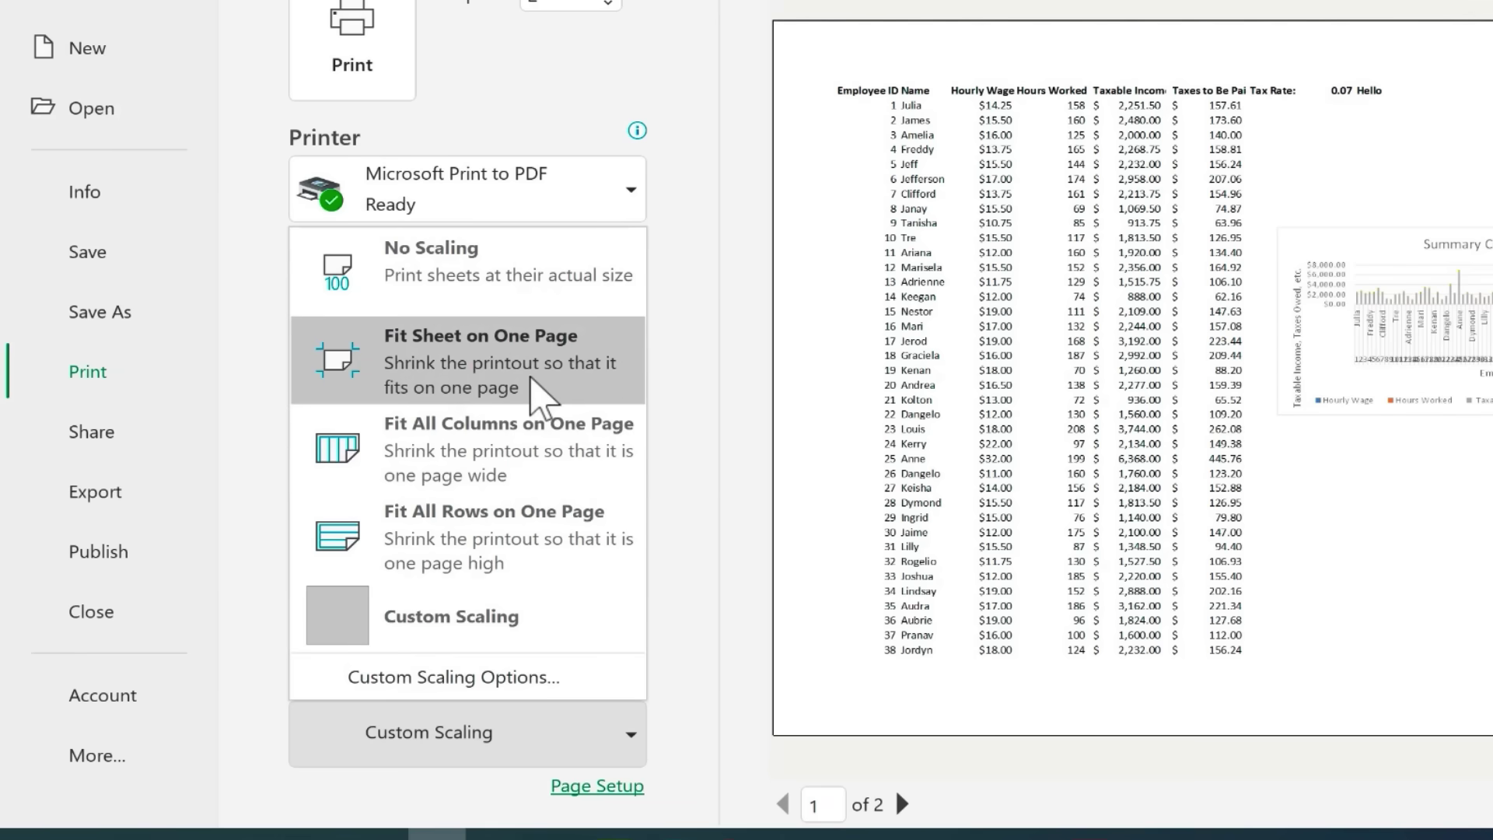
click(542, 393)
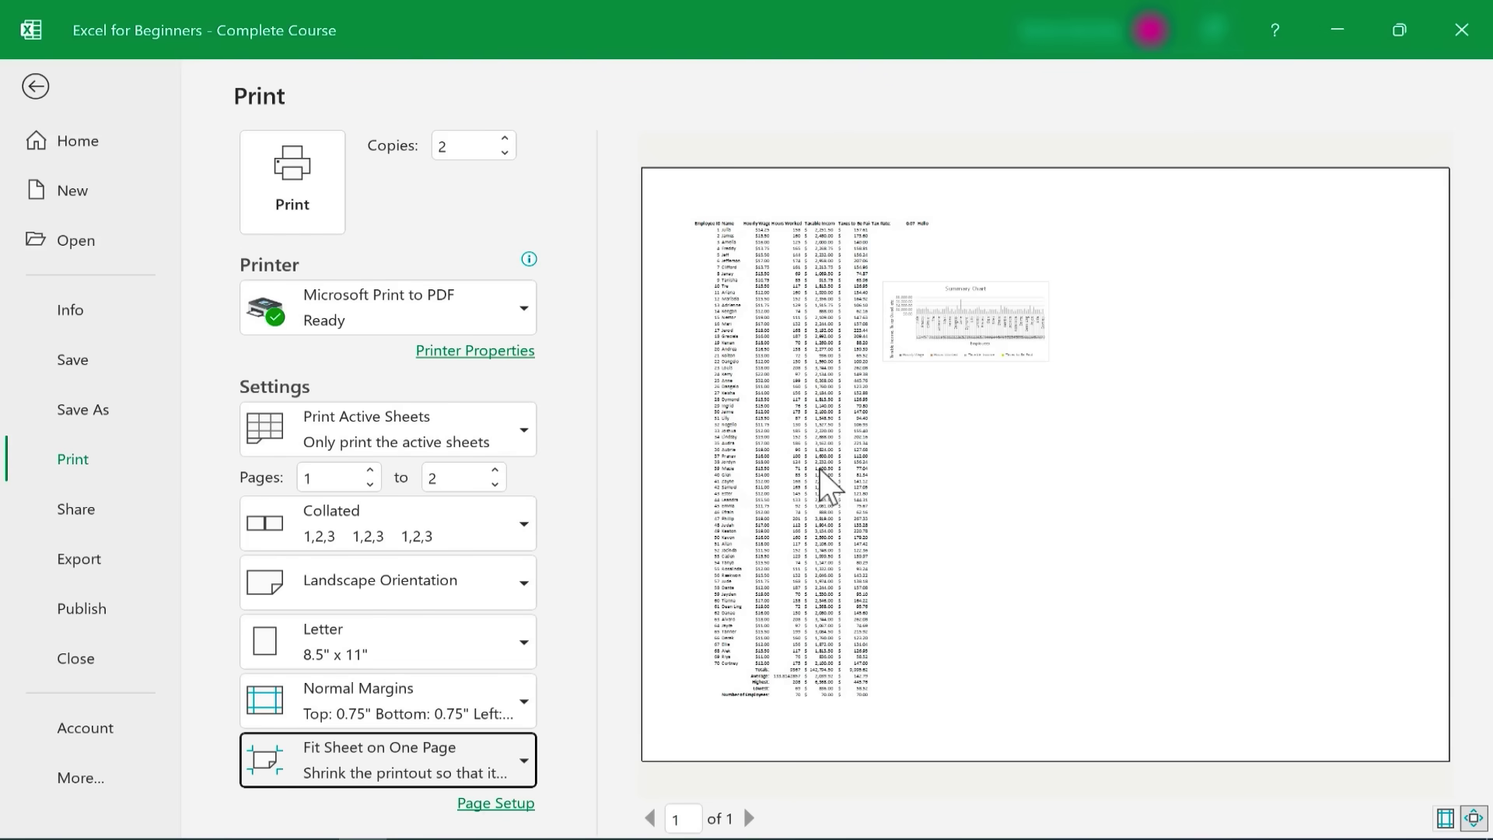
click(533, 199)
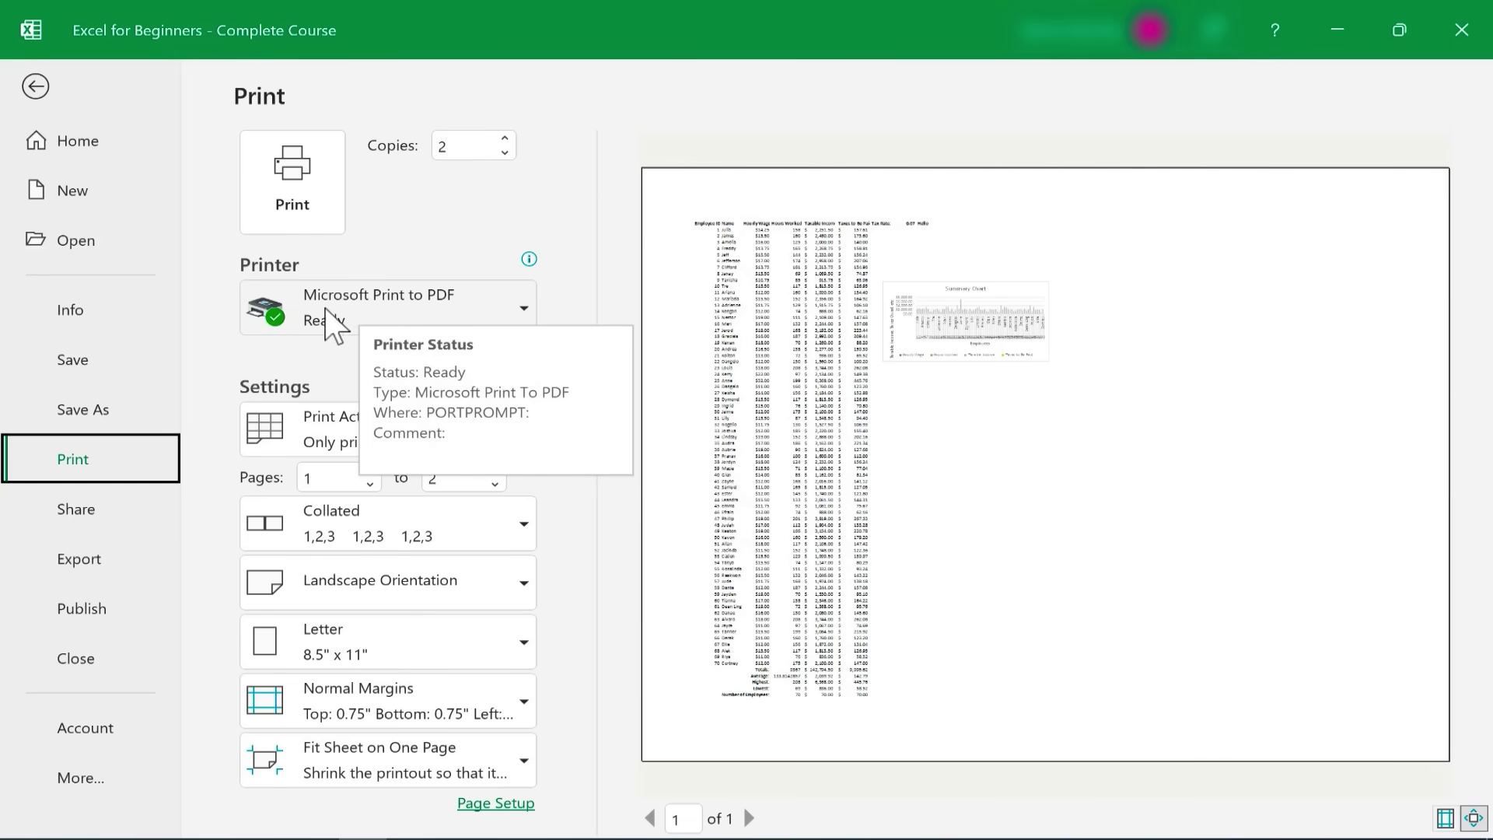
Print the sheet with Microsoft Print to PDF and save the output as Payroll1 in the Downloads folder
click(511, 298)
click(504, 297)
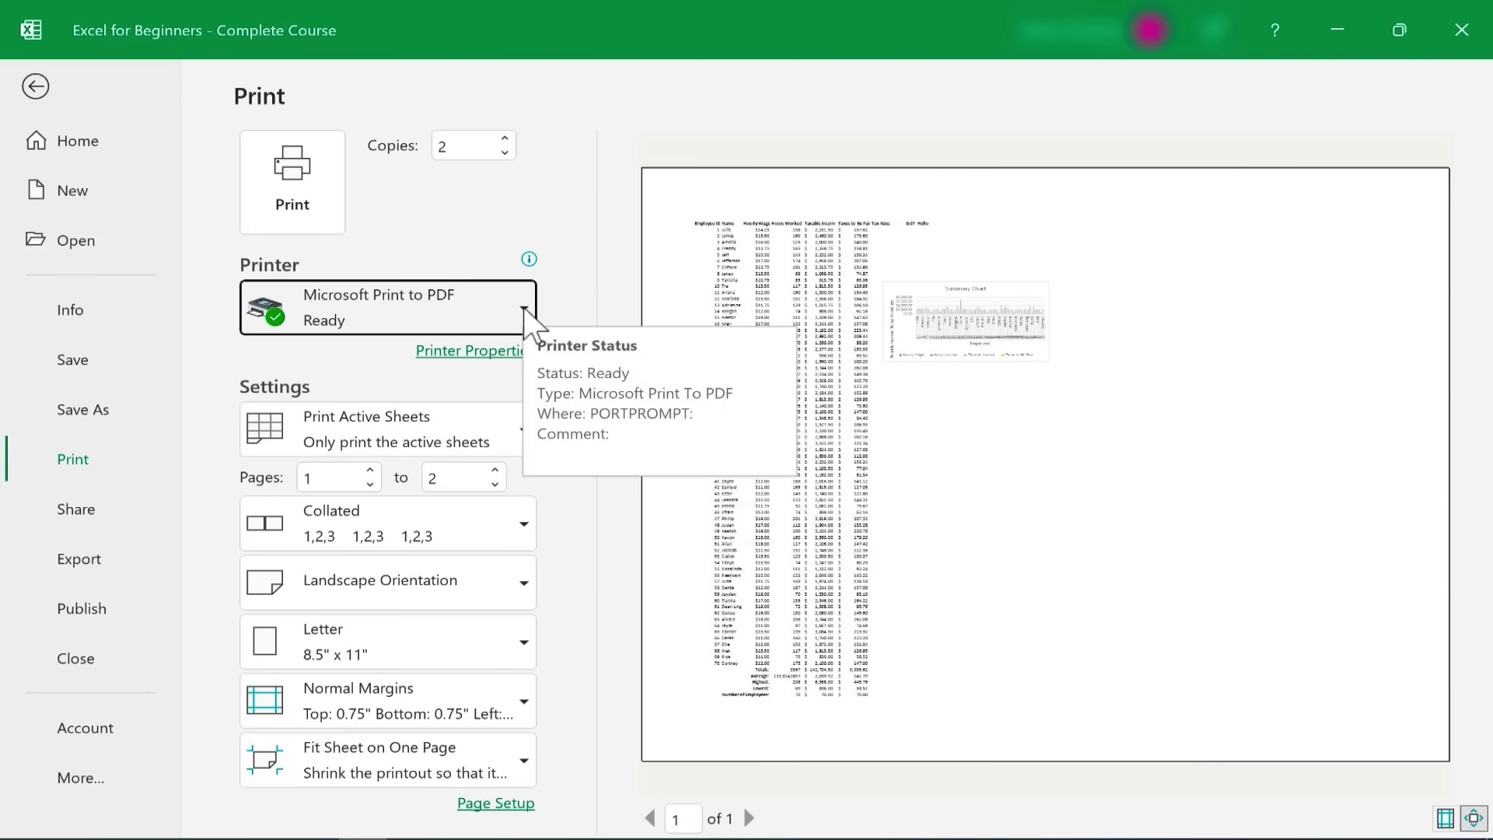
click(292, 181)
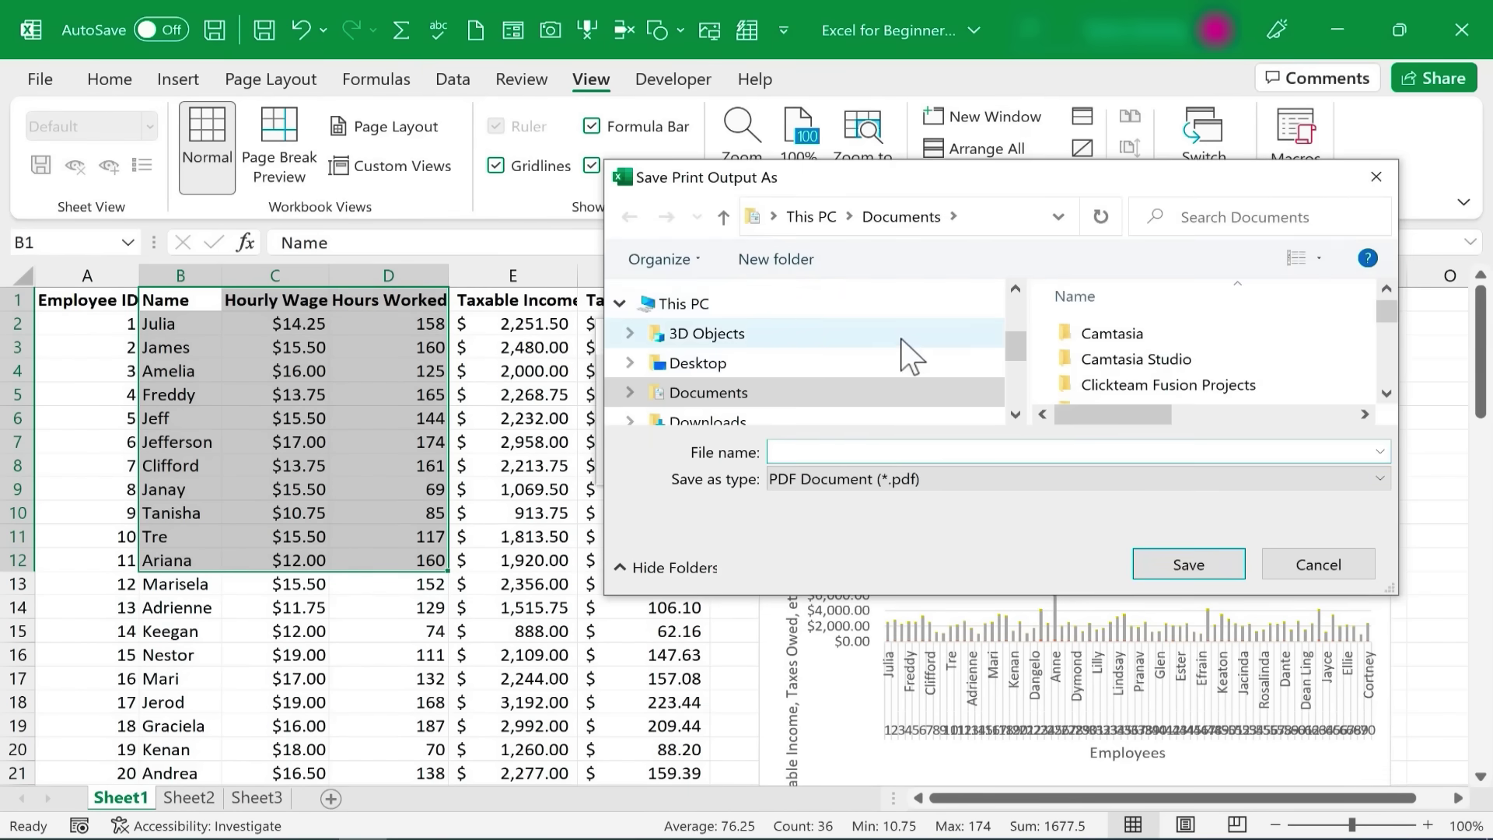
click(709, 420)
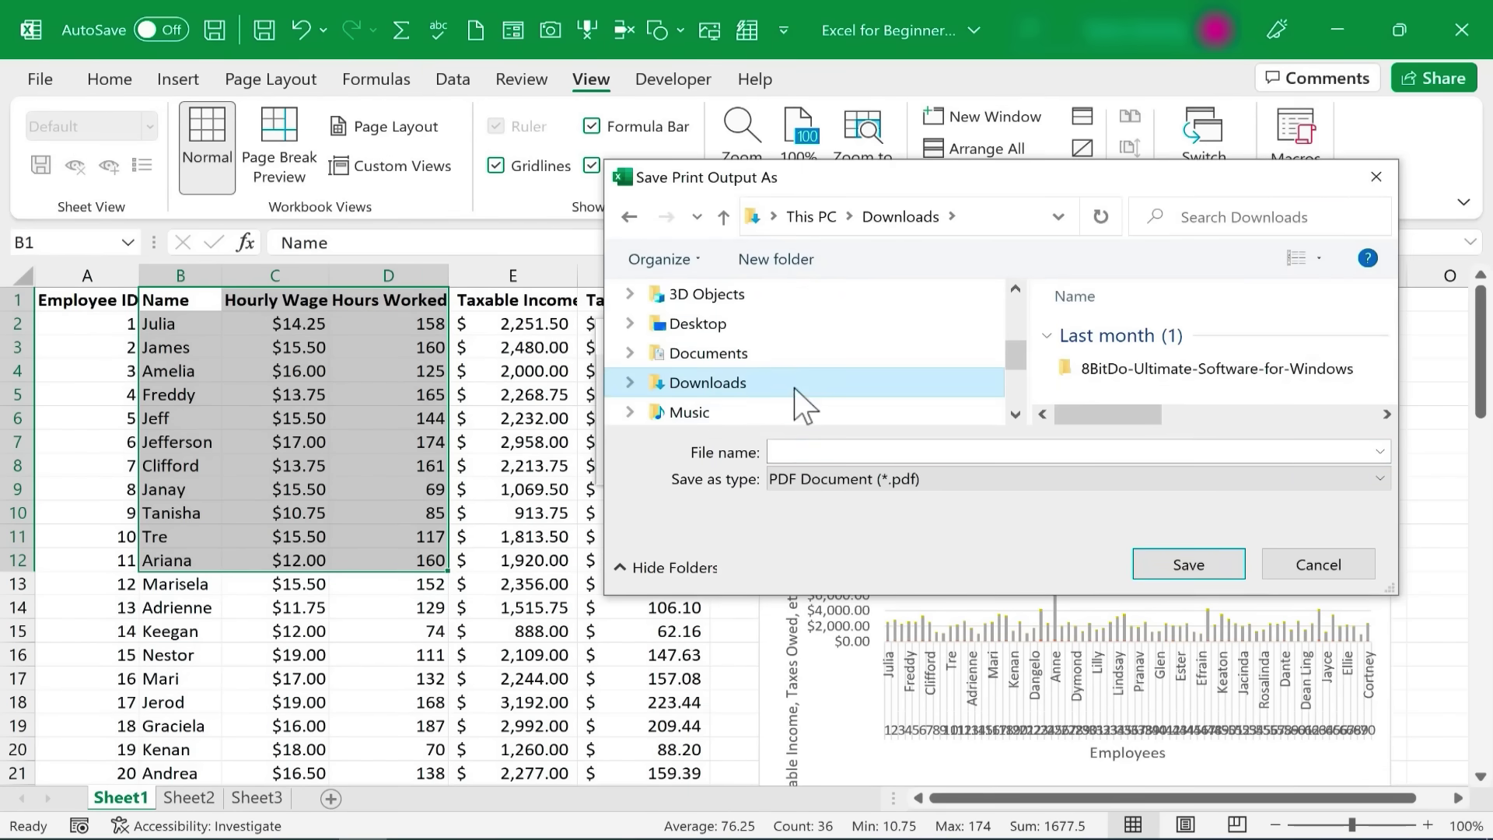
click(830, 459)
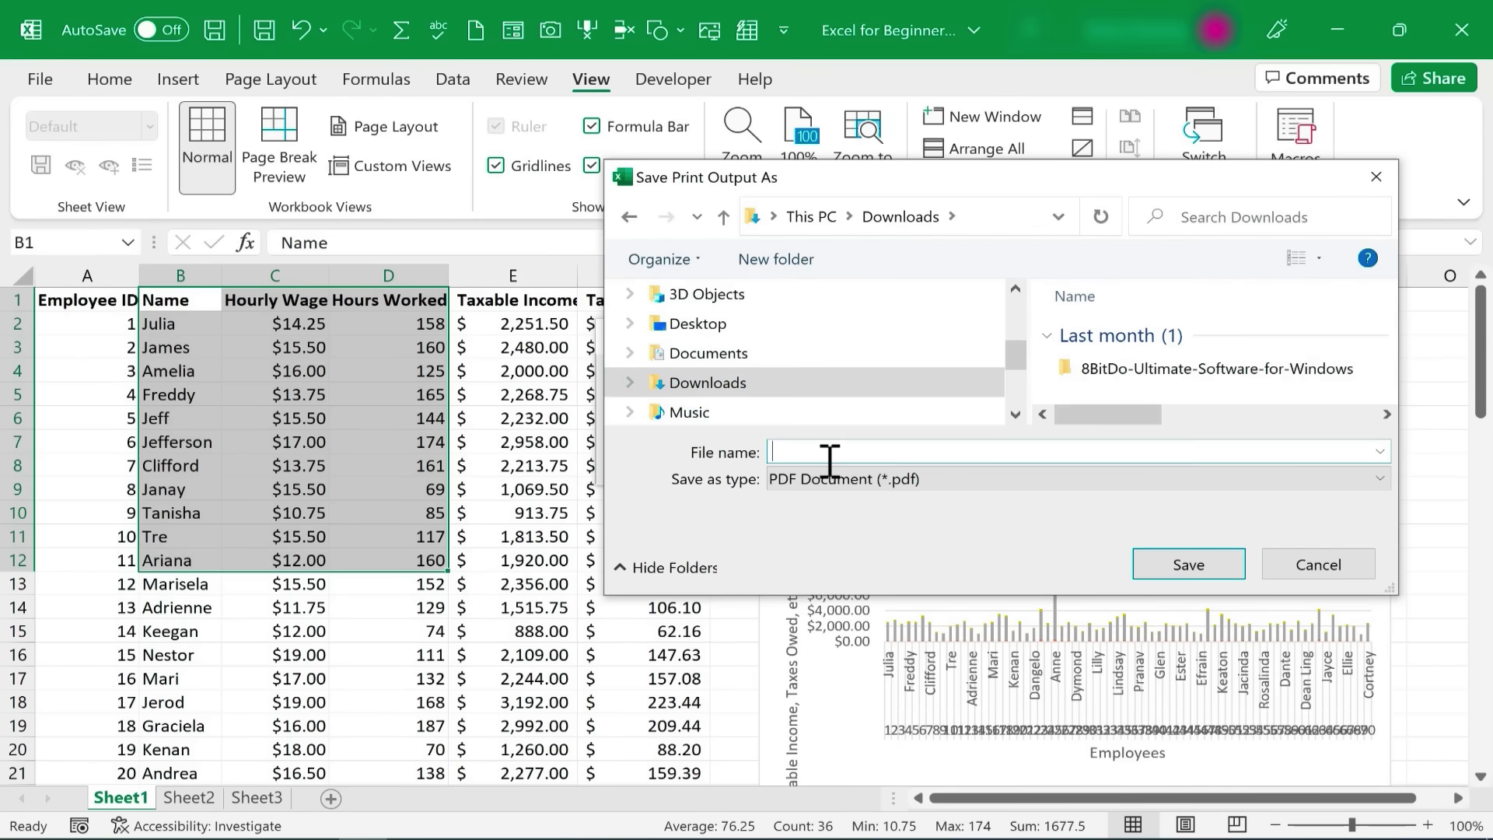
click(1191, 560)
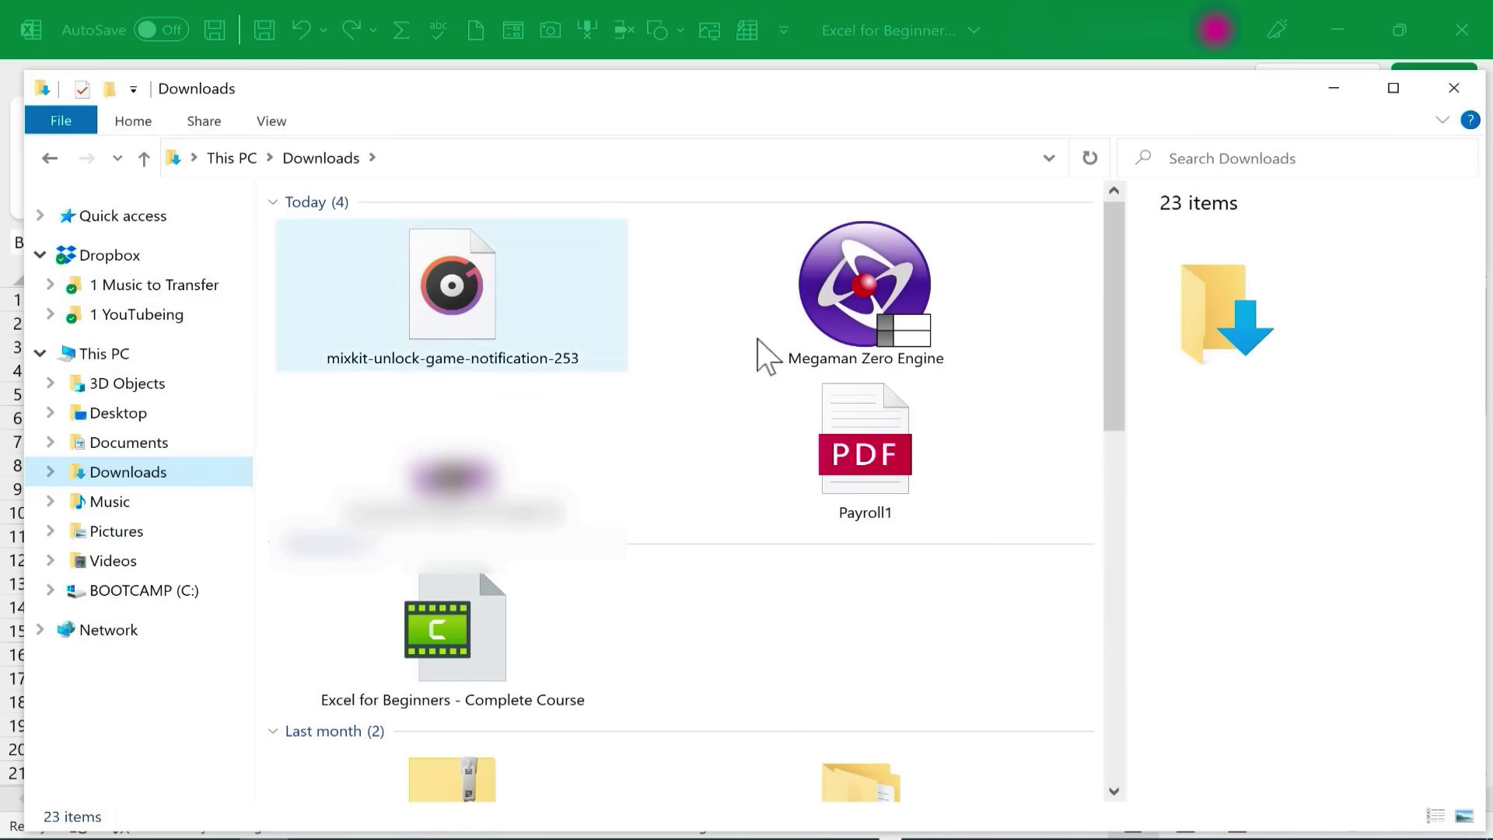
Open the Payroll1 PDF from the Downloads folder, review its page from top to bottom, and return to the payroll sheet
double_click(873, 453)
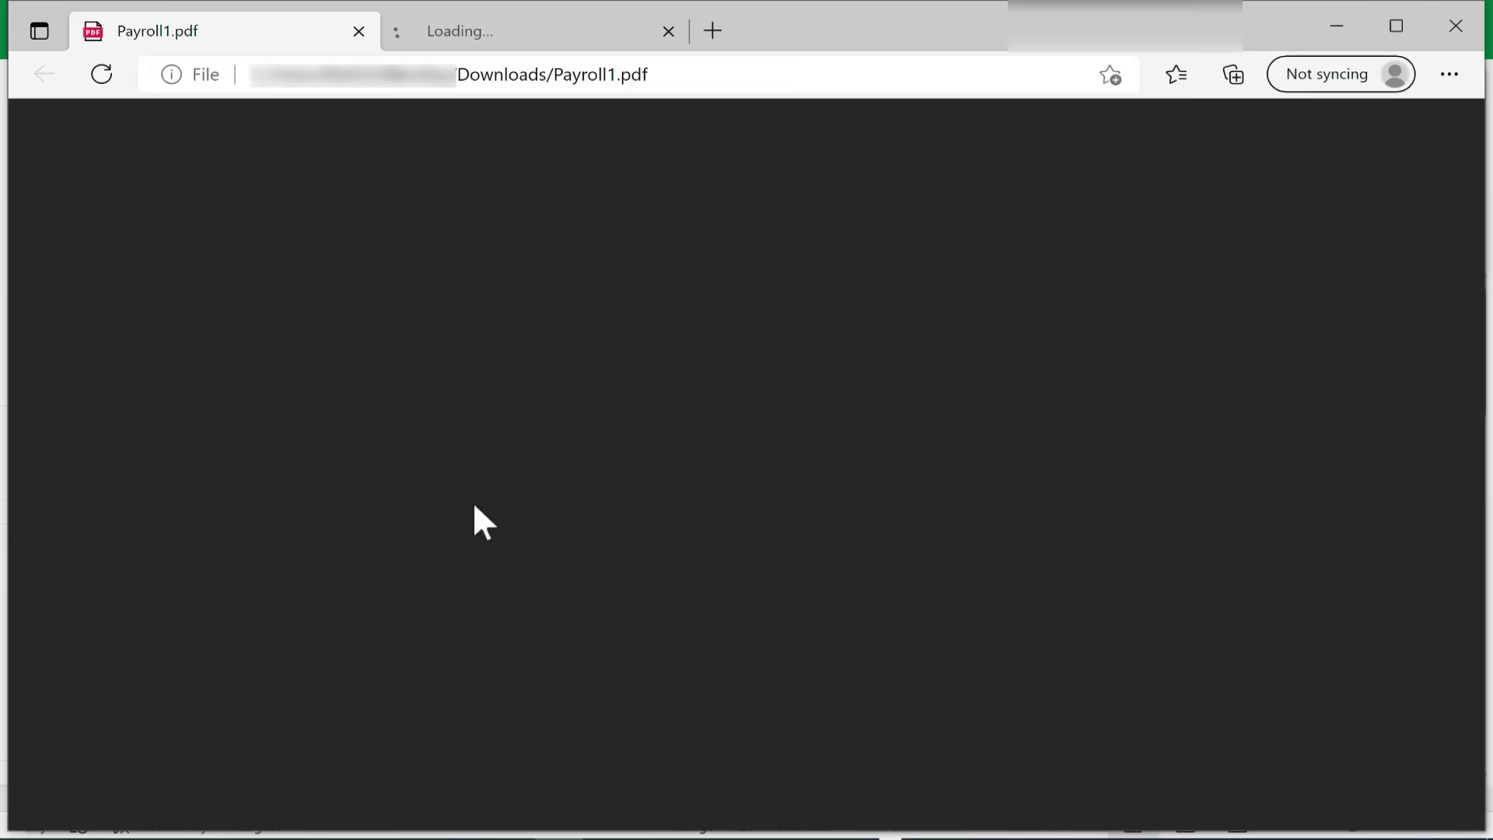
scroll(762, 427, down, 3)
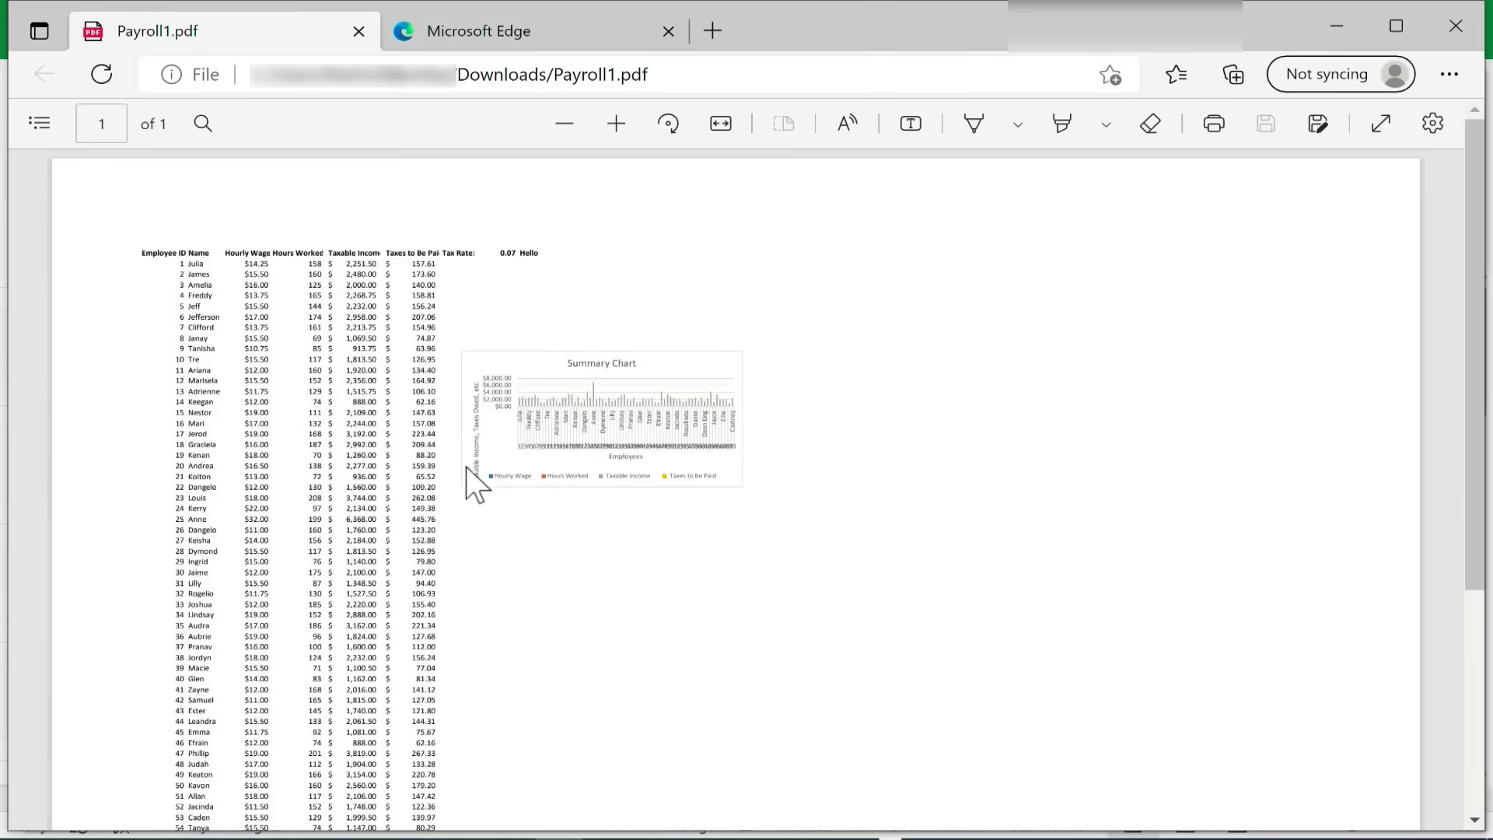
scroll(467, 500, down, 5)
scroll(456, 486, up, 4)
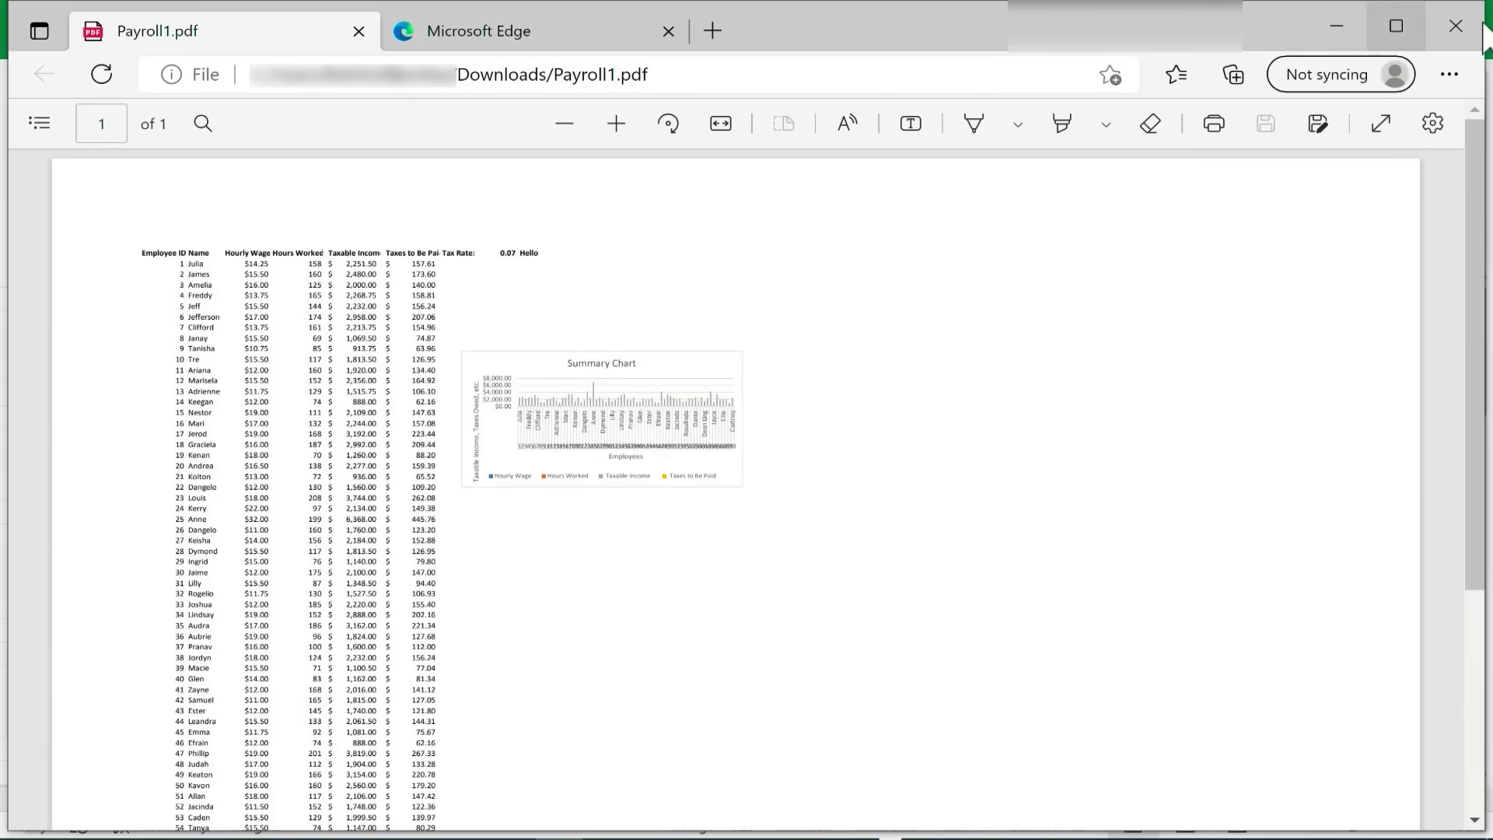
click(1458, 26)
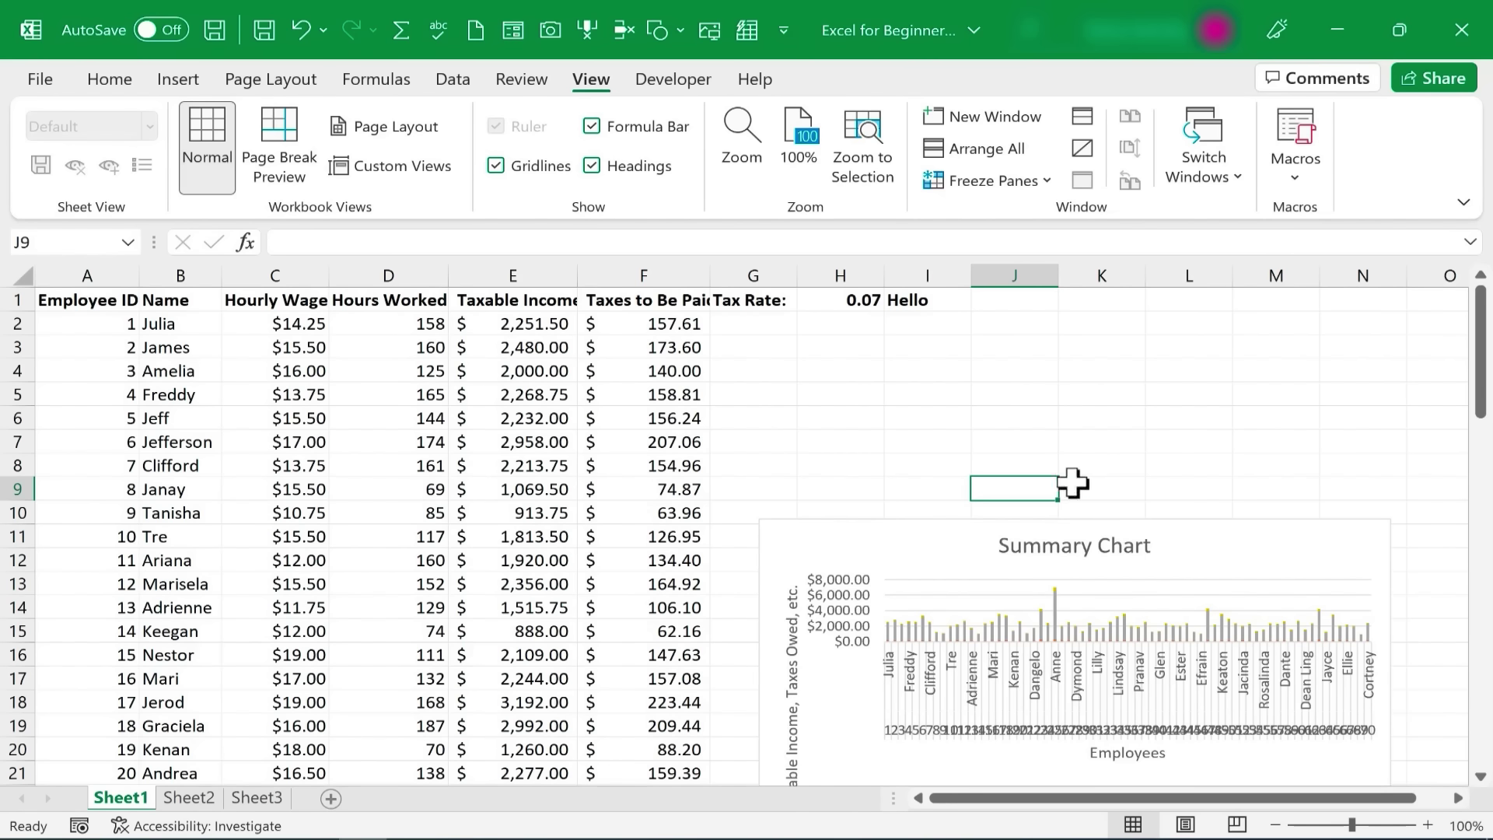
click(108, 78)
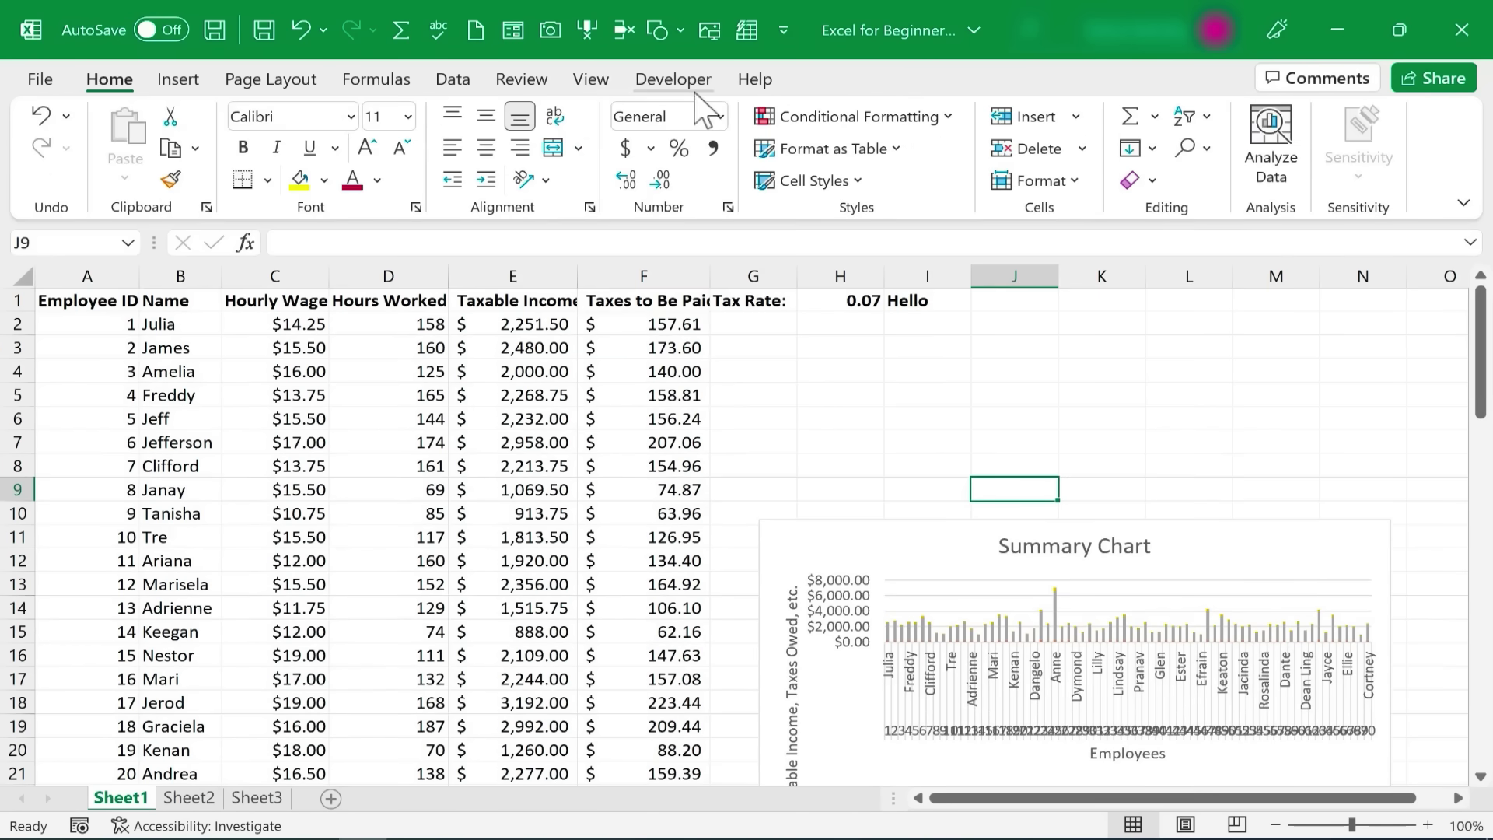
Review the workbook's sharing options, including OneDrive upload and attaching a copy, and return to the sheet
click(1448, 79)
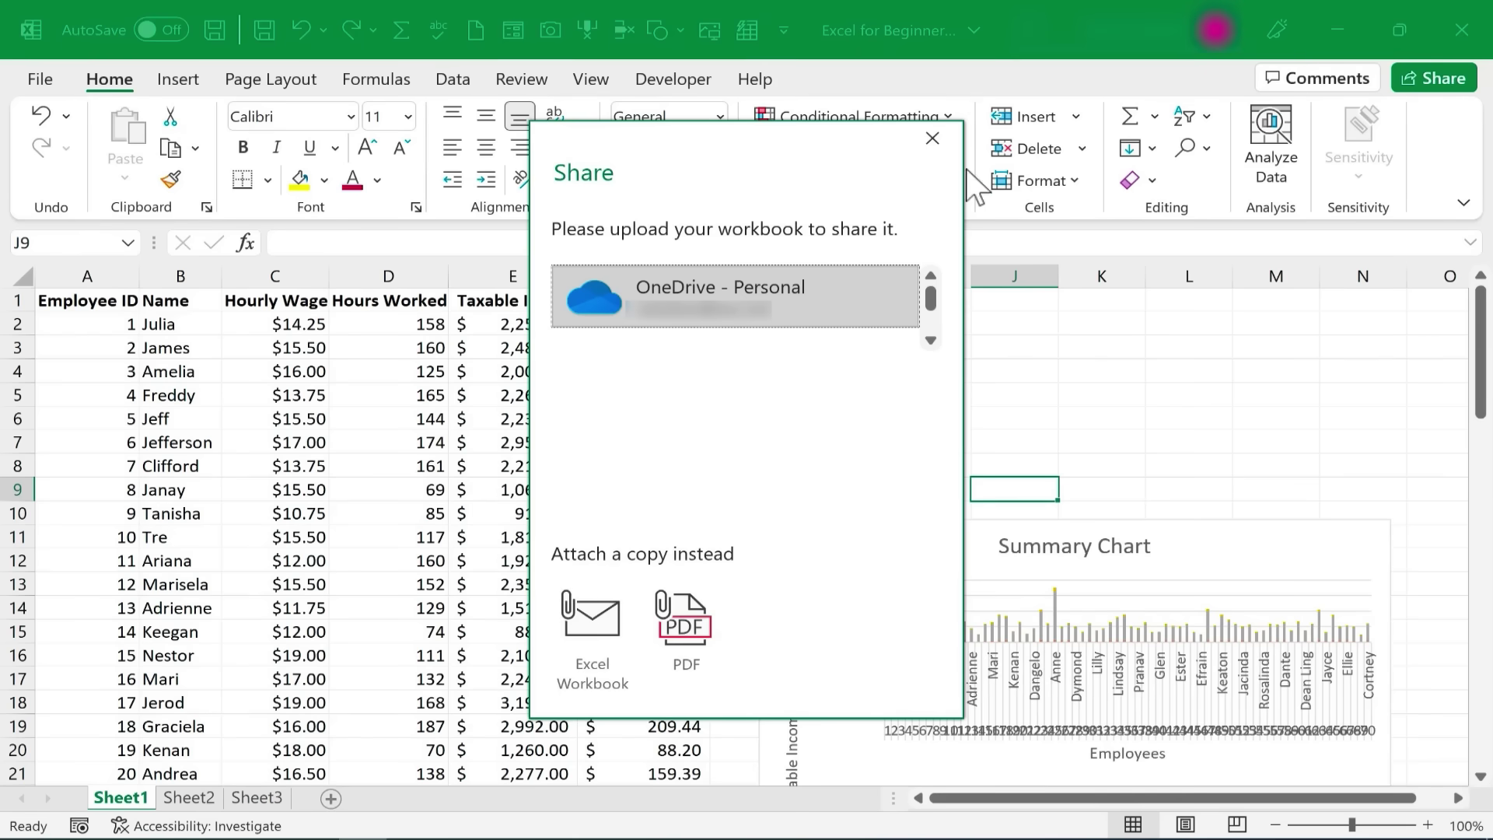
click(932, 139)
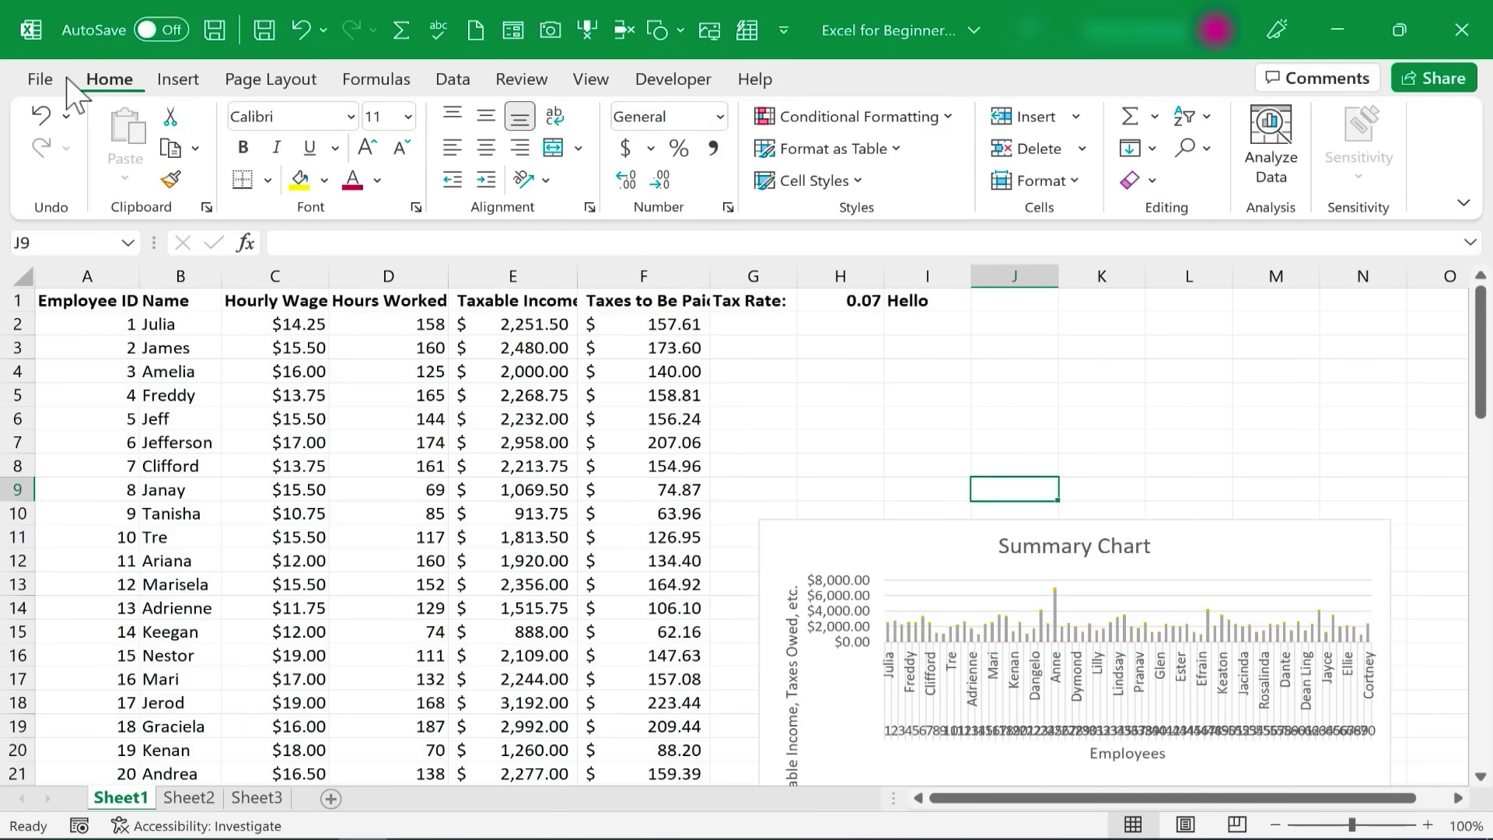
Examine the file formats available for saving a copy of the workbook, including PDF, and return to the payroll sheet without saving
click(45, 78)
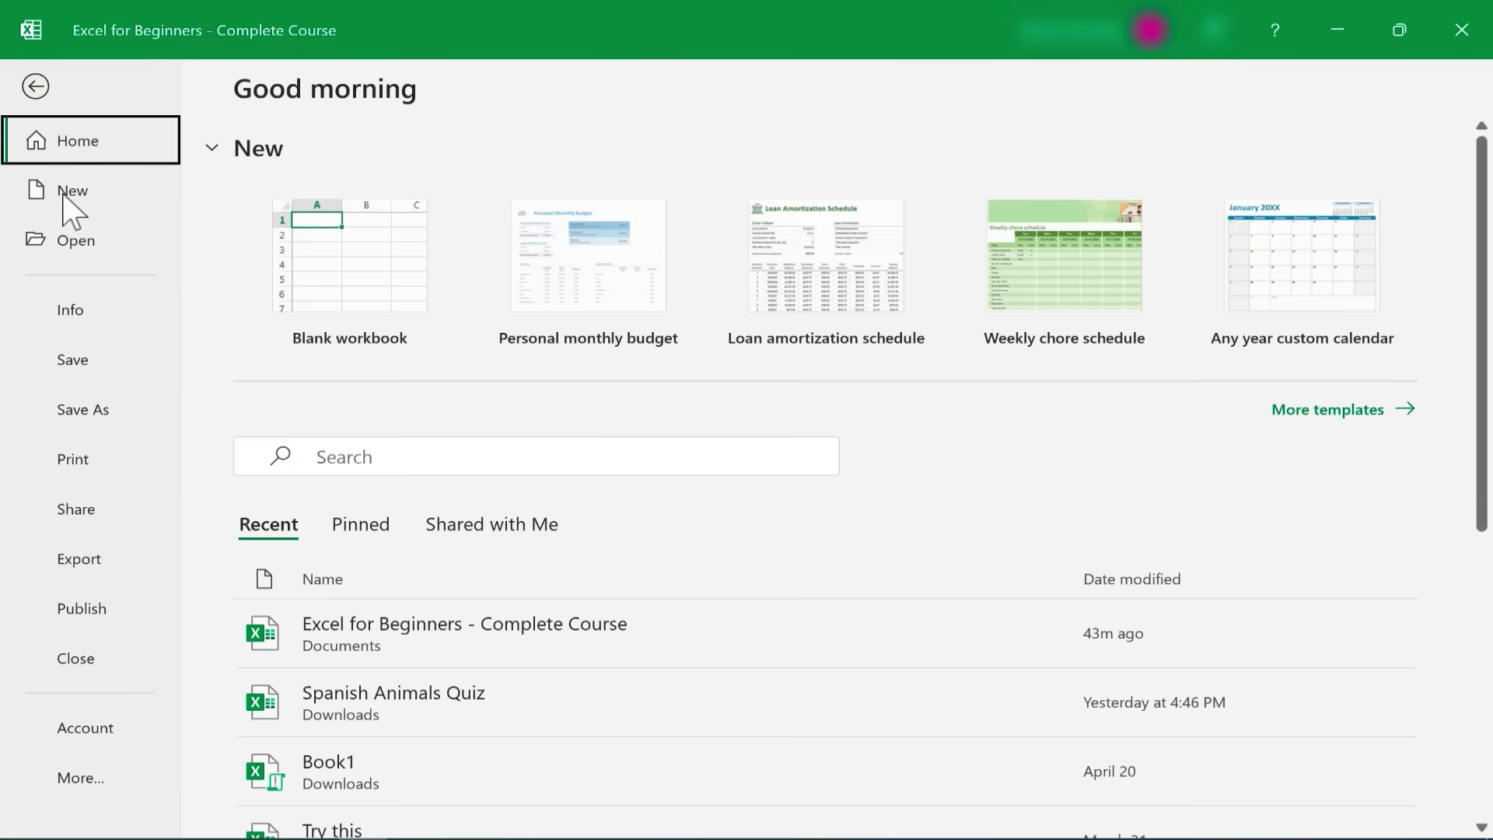
click(83, 409)
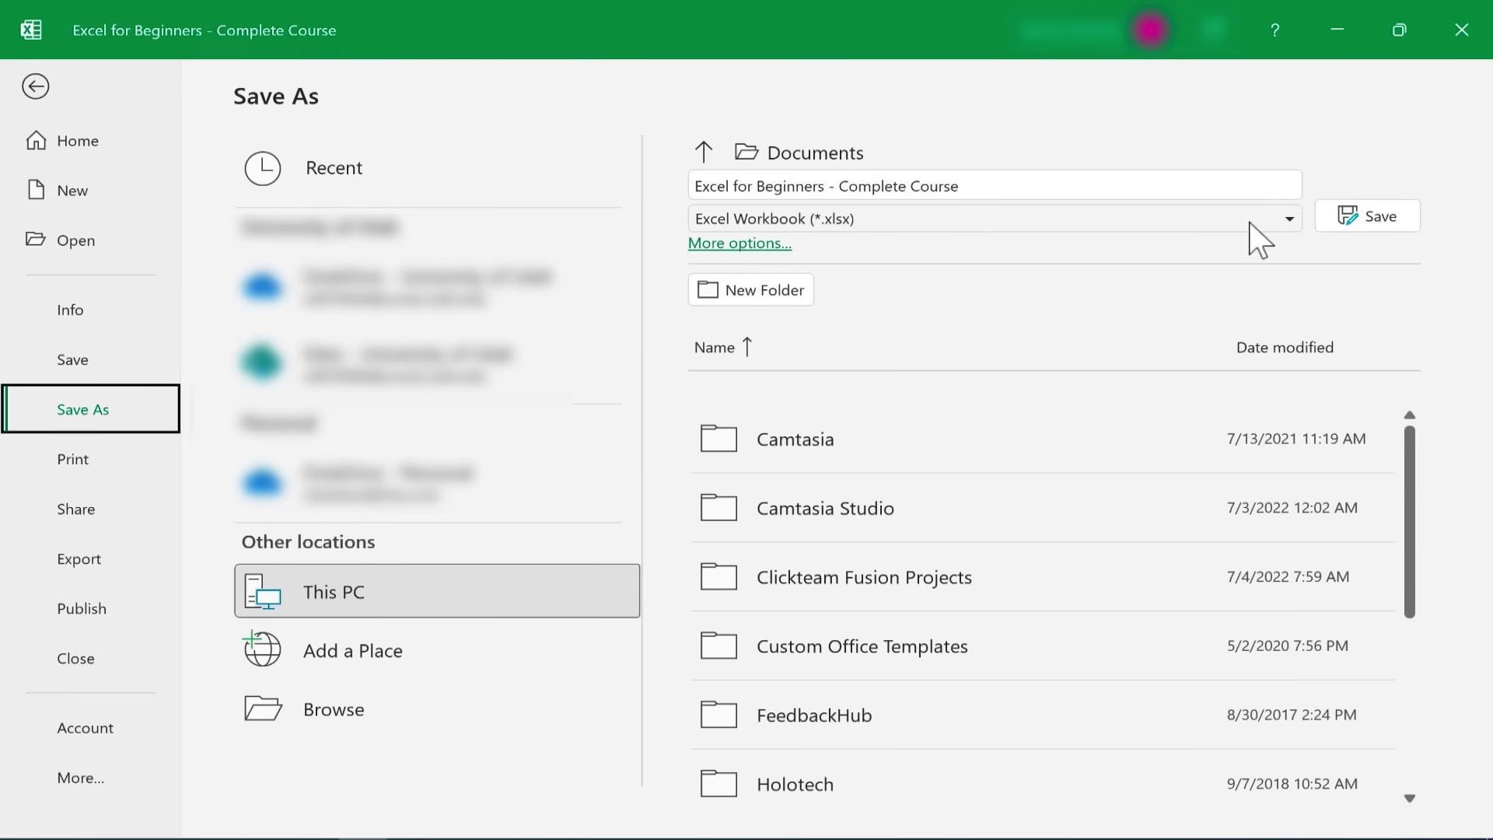
click(1280, 220)
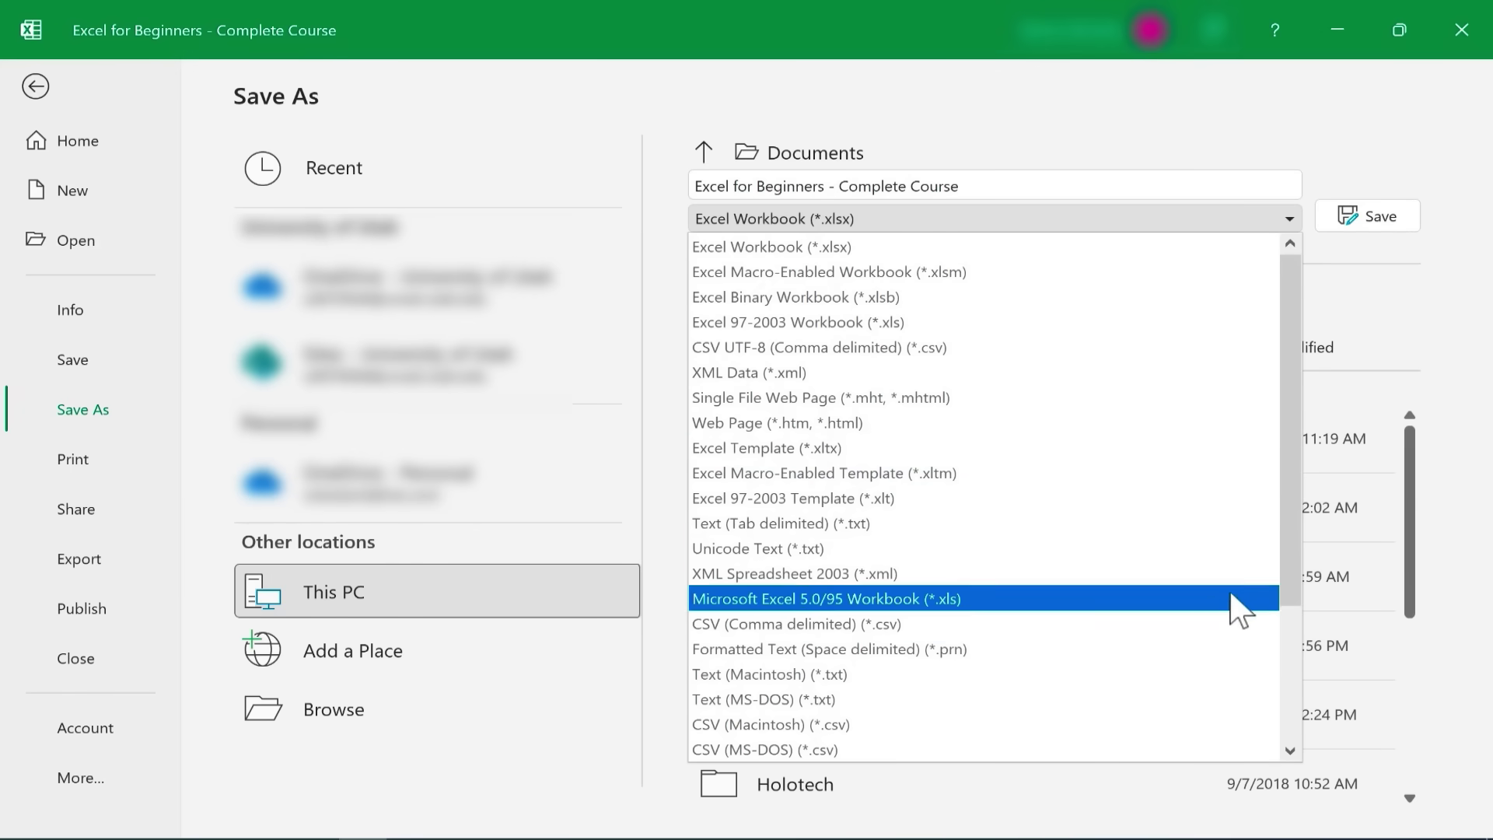
drag(1291, 586, 684, 793)
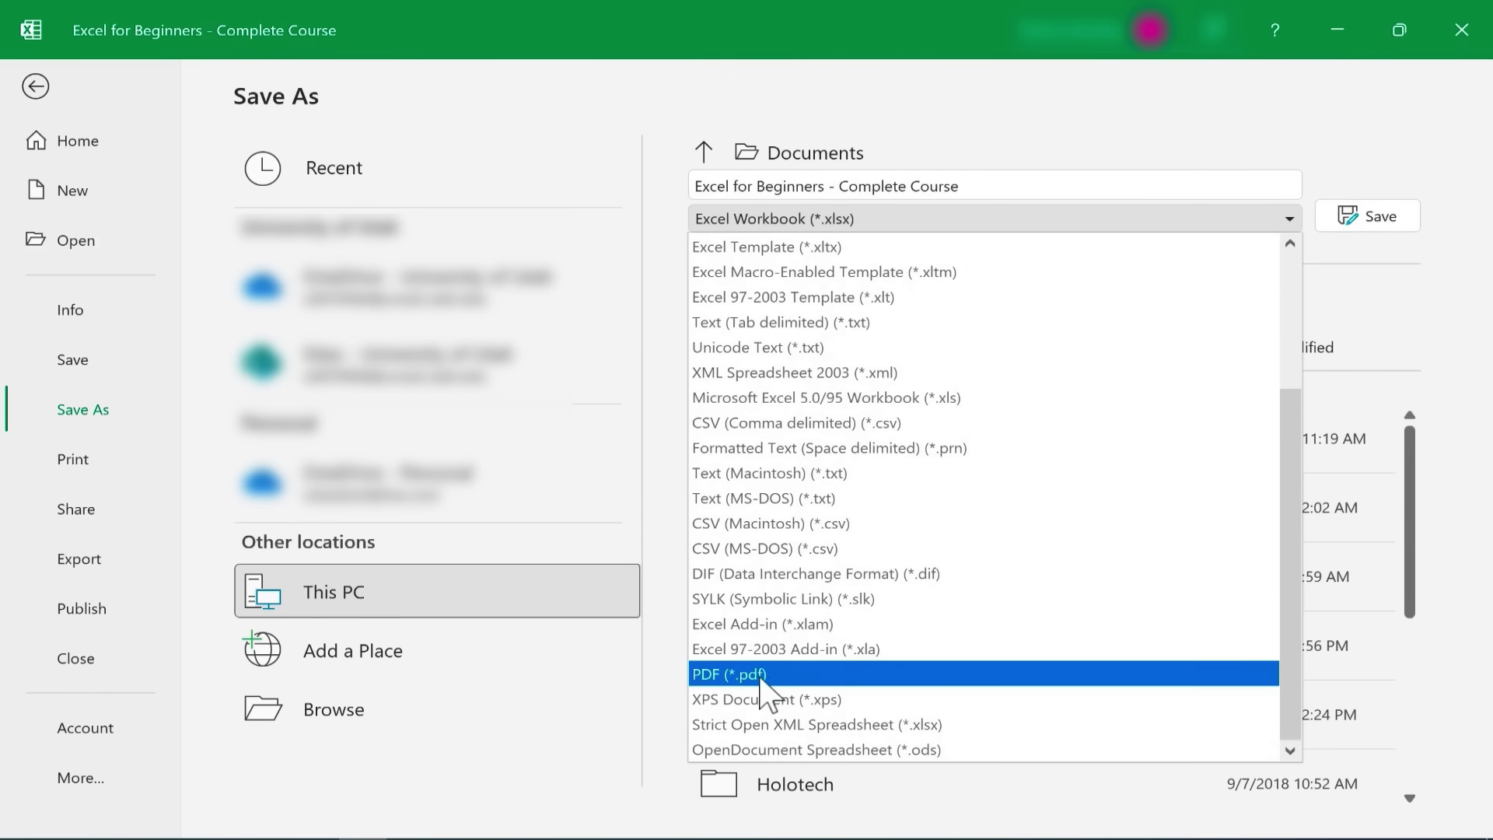
click(1081, 88)
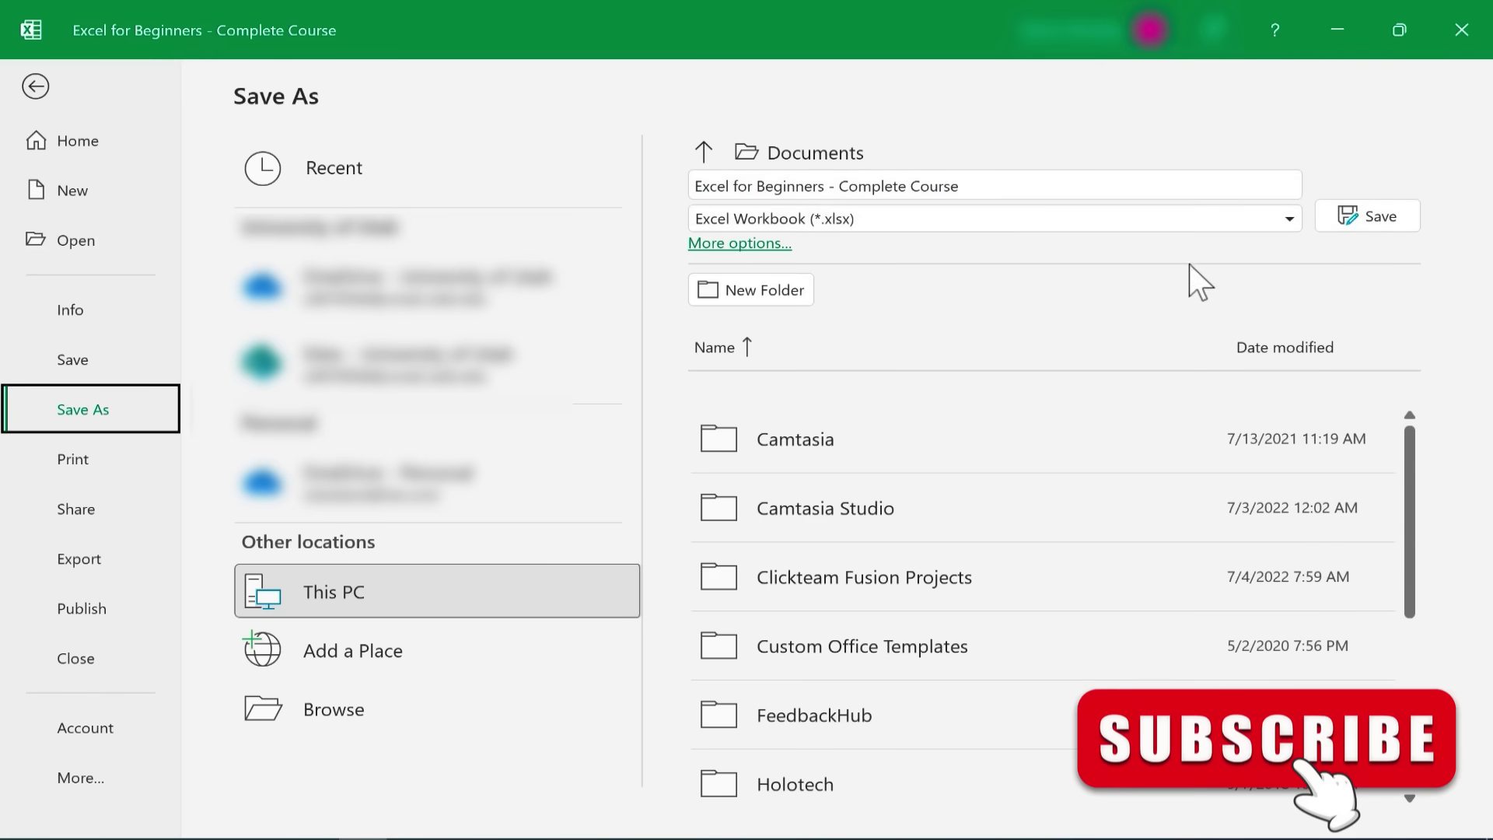
click(1299, 222)
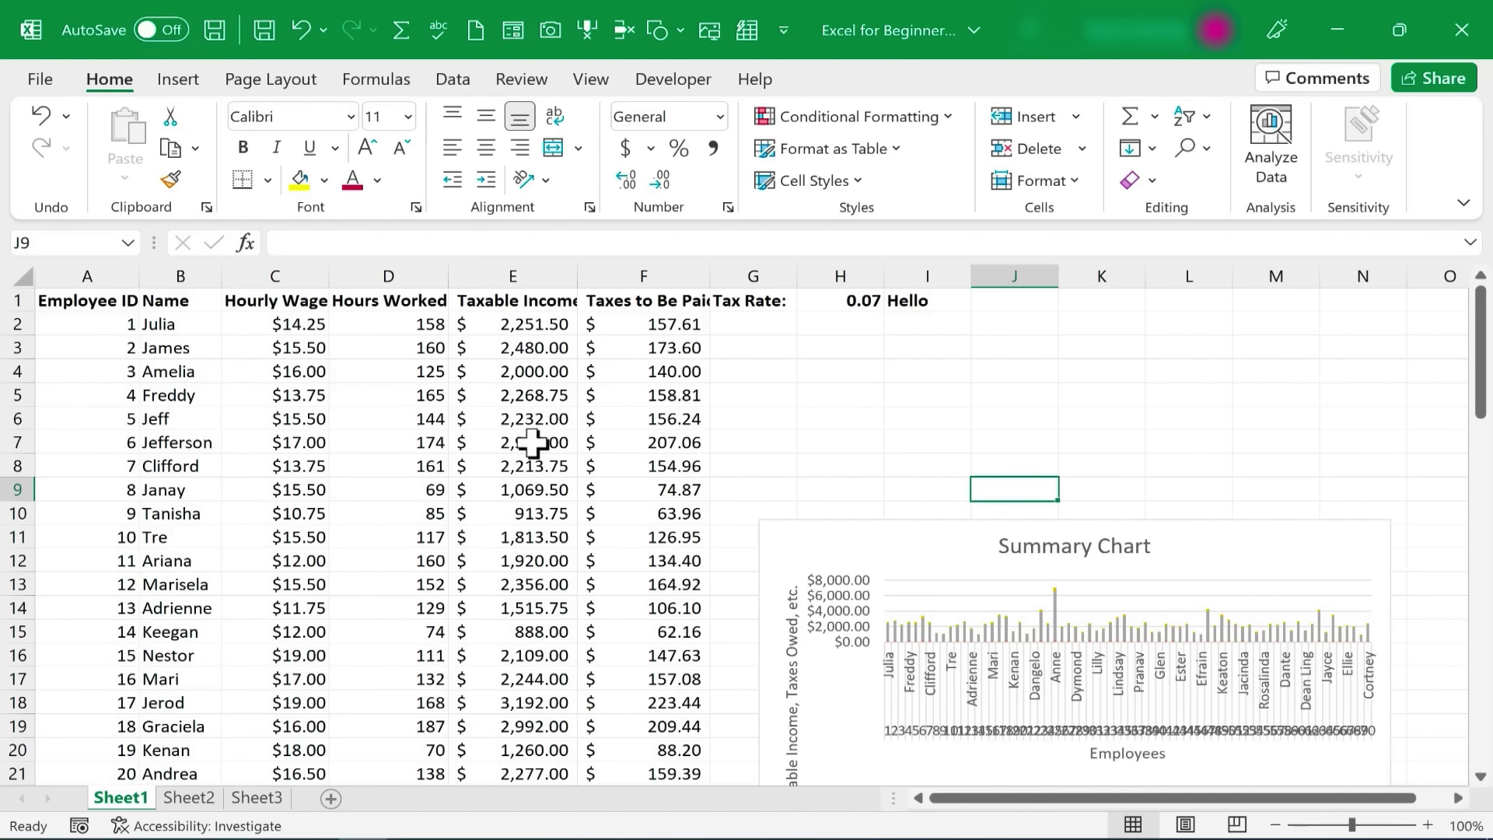
View the blank Sheet2 and return to Sheet1
click(189, 798)
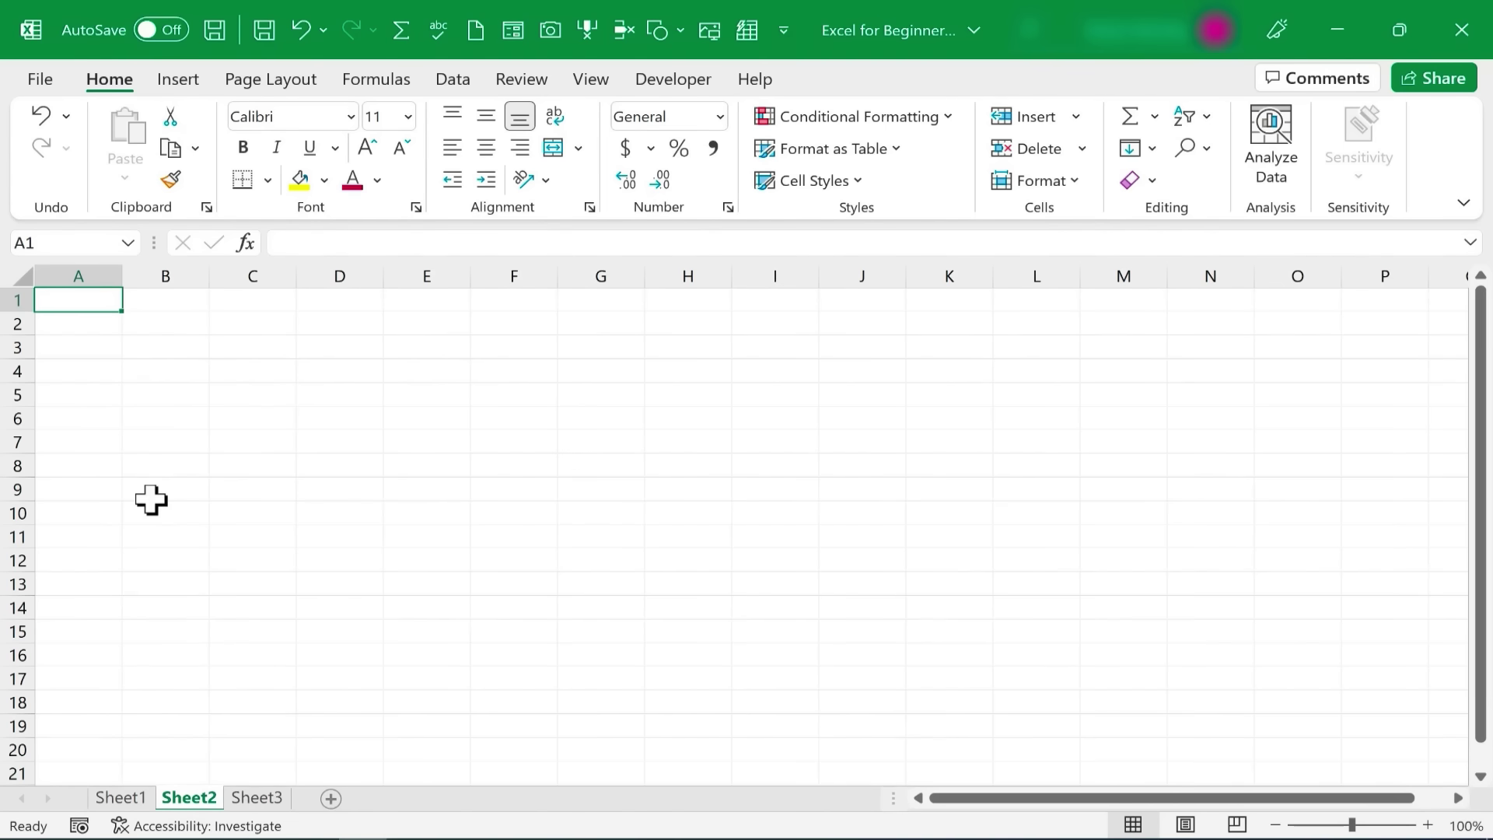
click(116, 801)
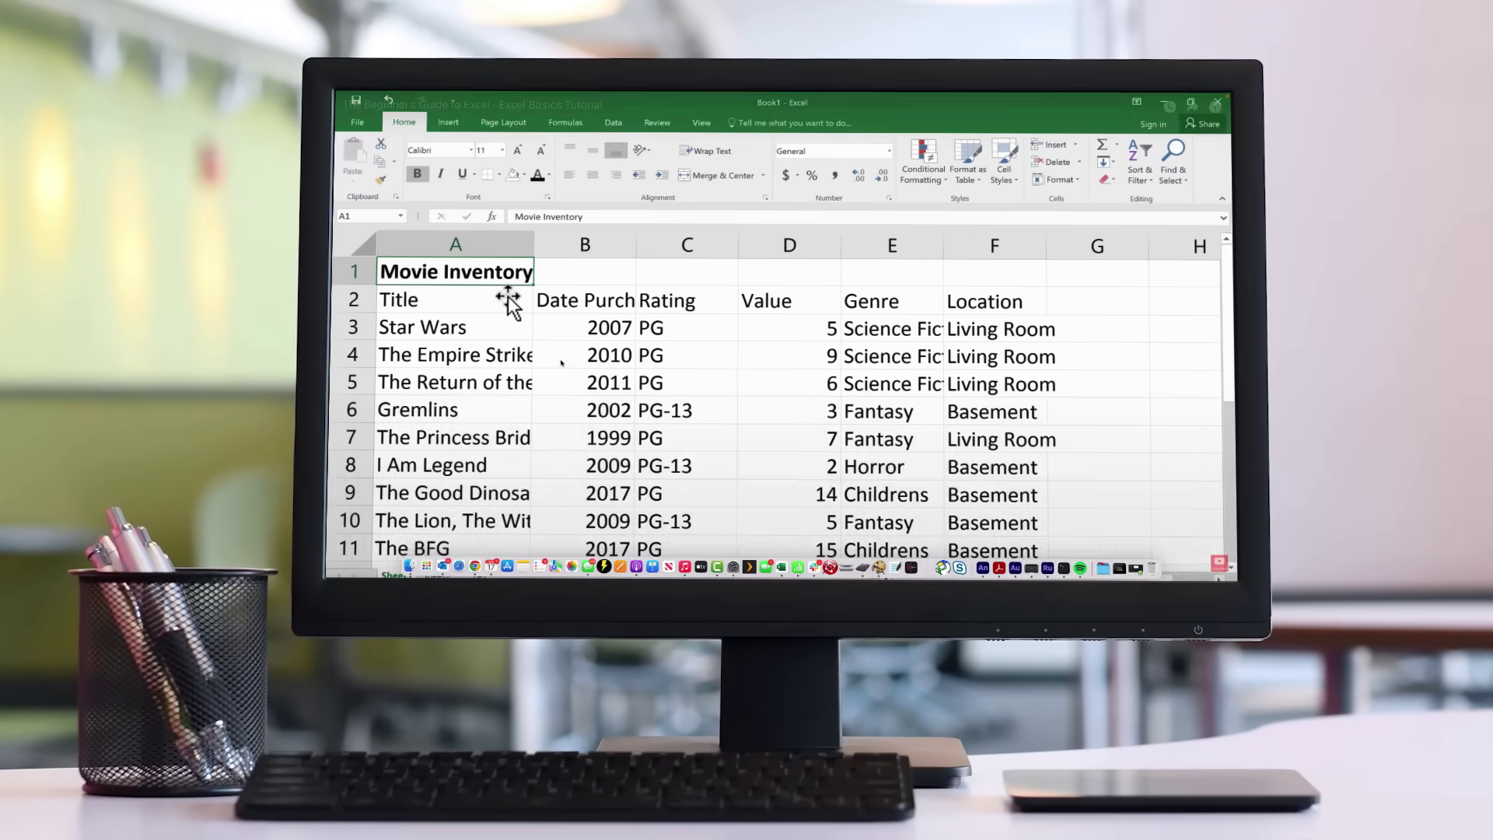
click(507, 299)
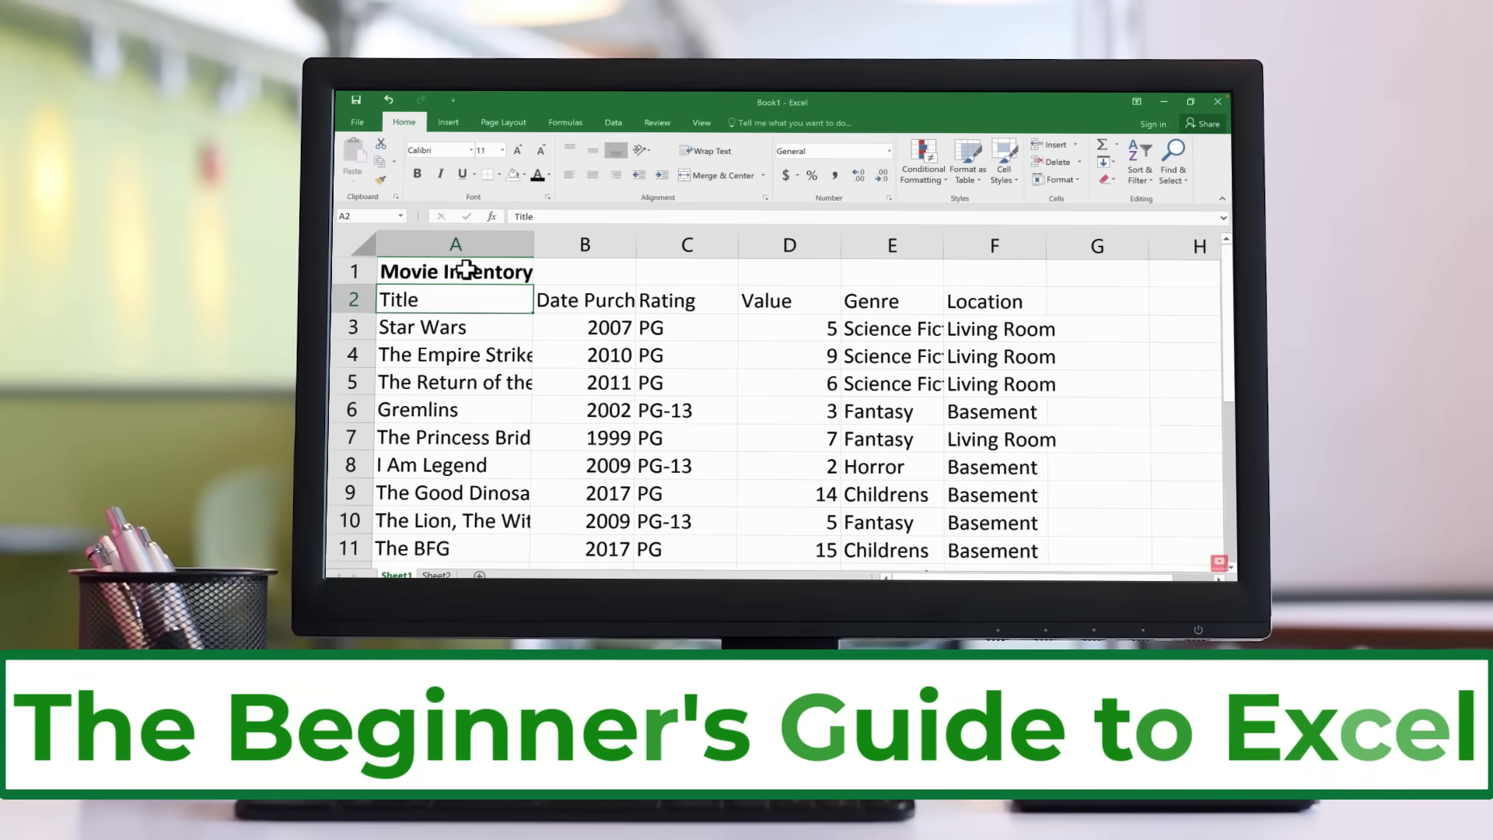
click(465, 269)
drag(465, 270, 988, 276)
scroll(599, 240, down, 1)
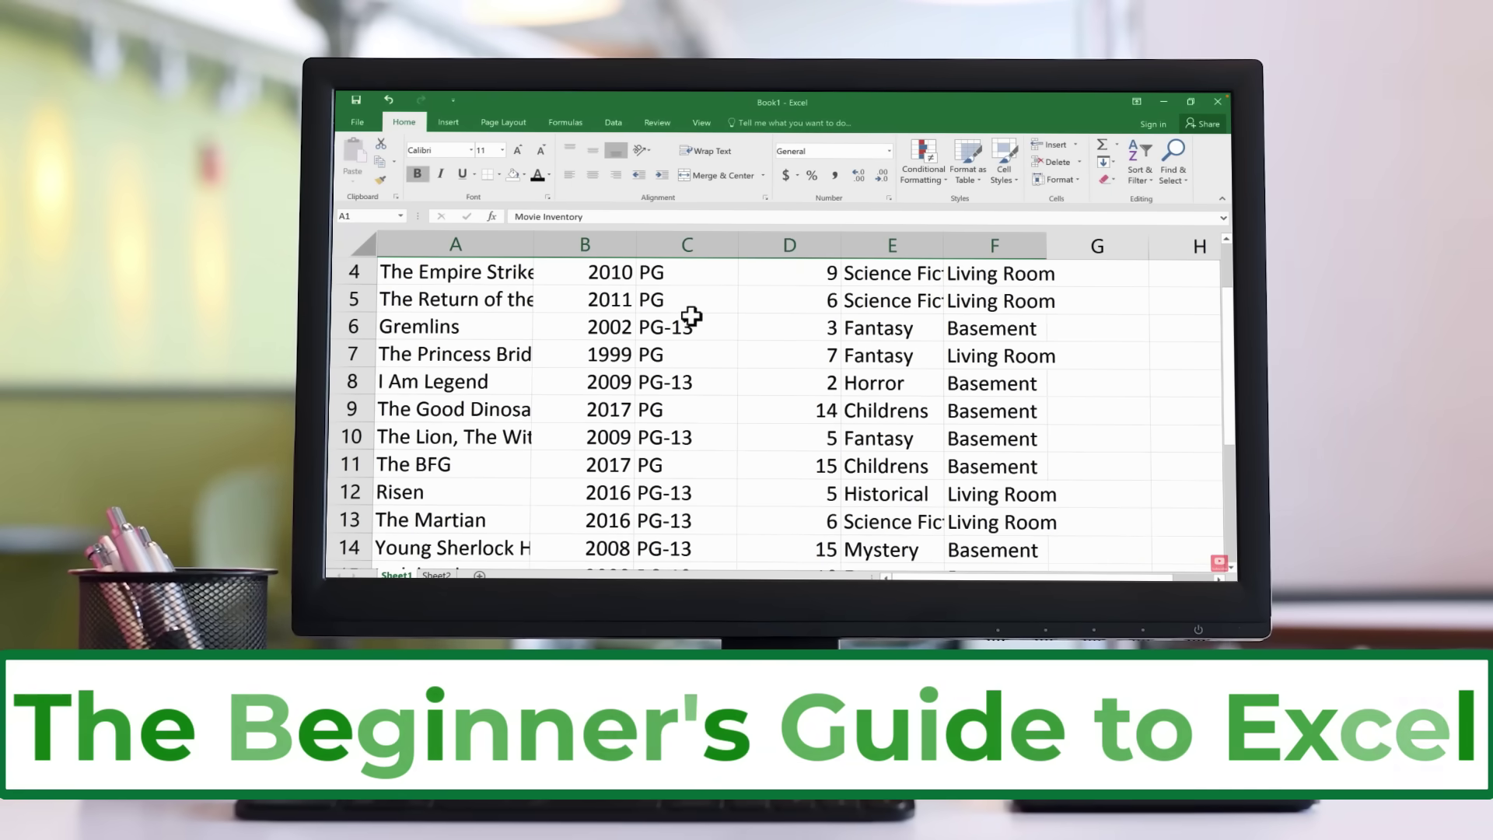
scroll(687, 315, up, 1)
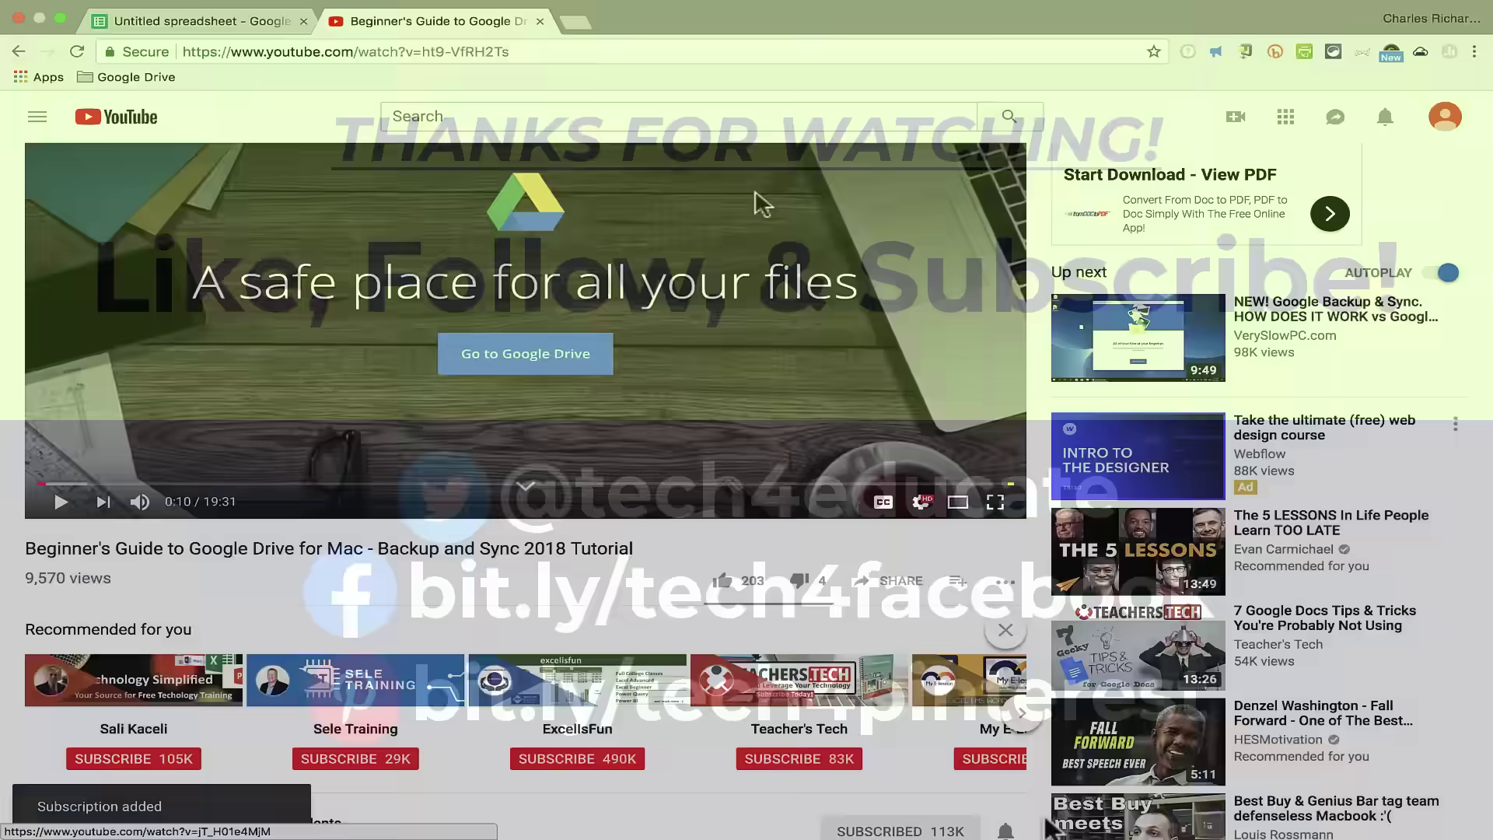
Open the Super Thanks options for the YouTube video "Use Microsoft Excel Completely FREE!: Excel for Web"
scroll(985, 678, down, 3)
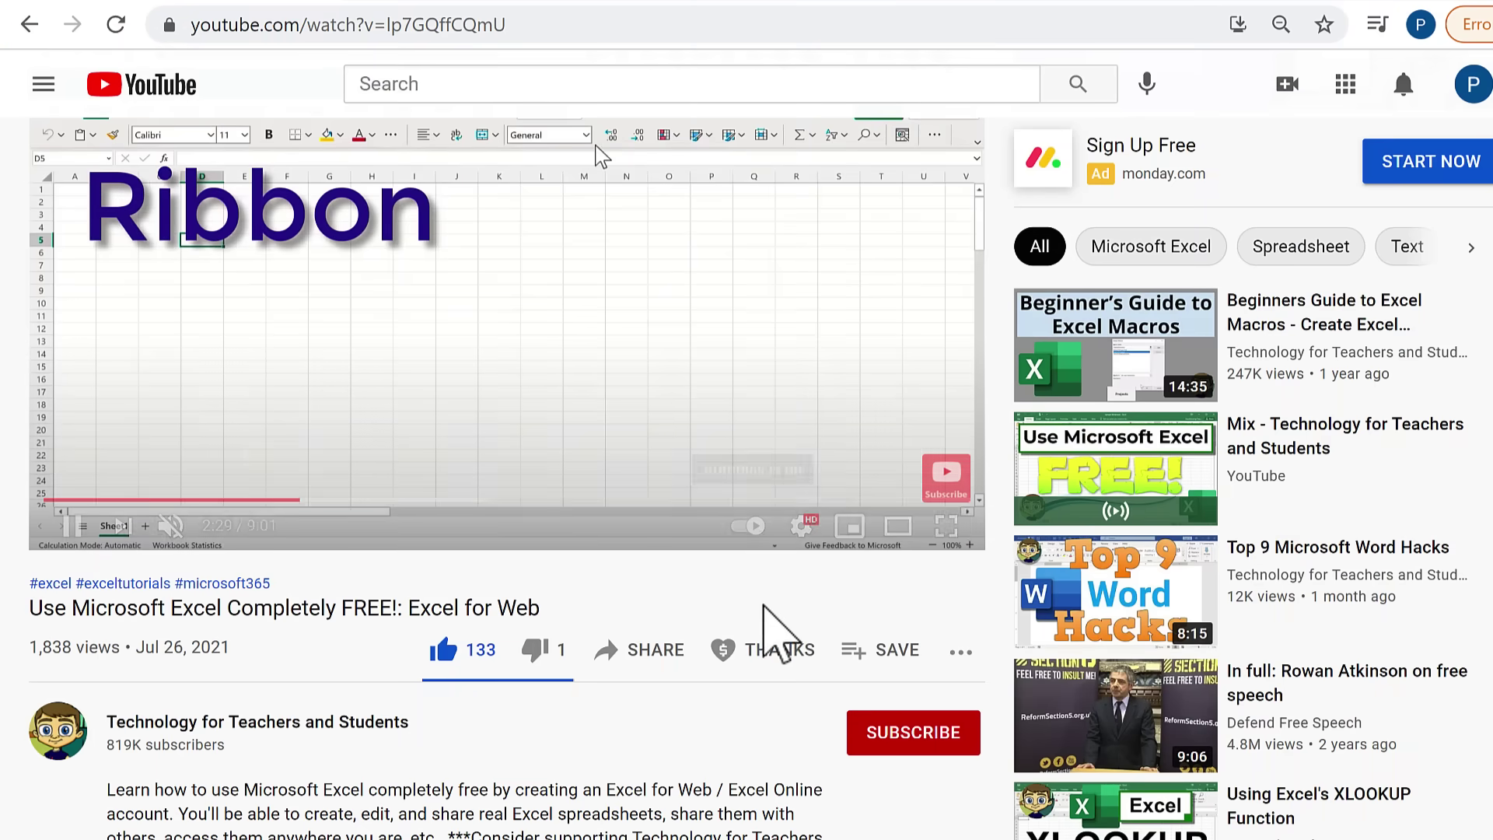
click(786, 651)
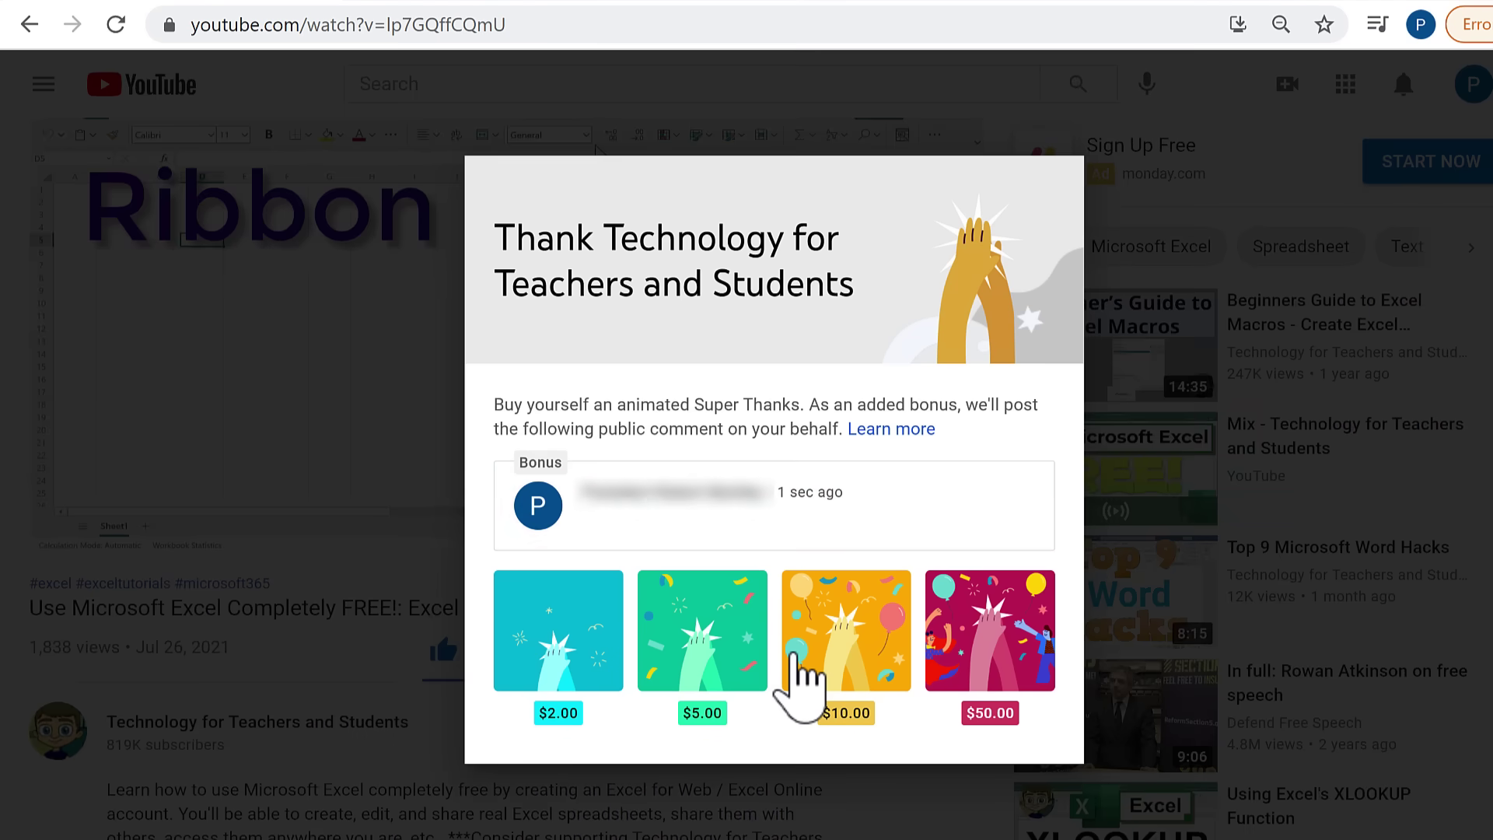